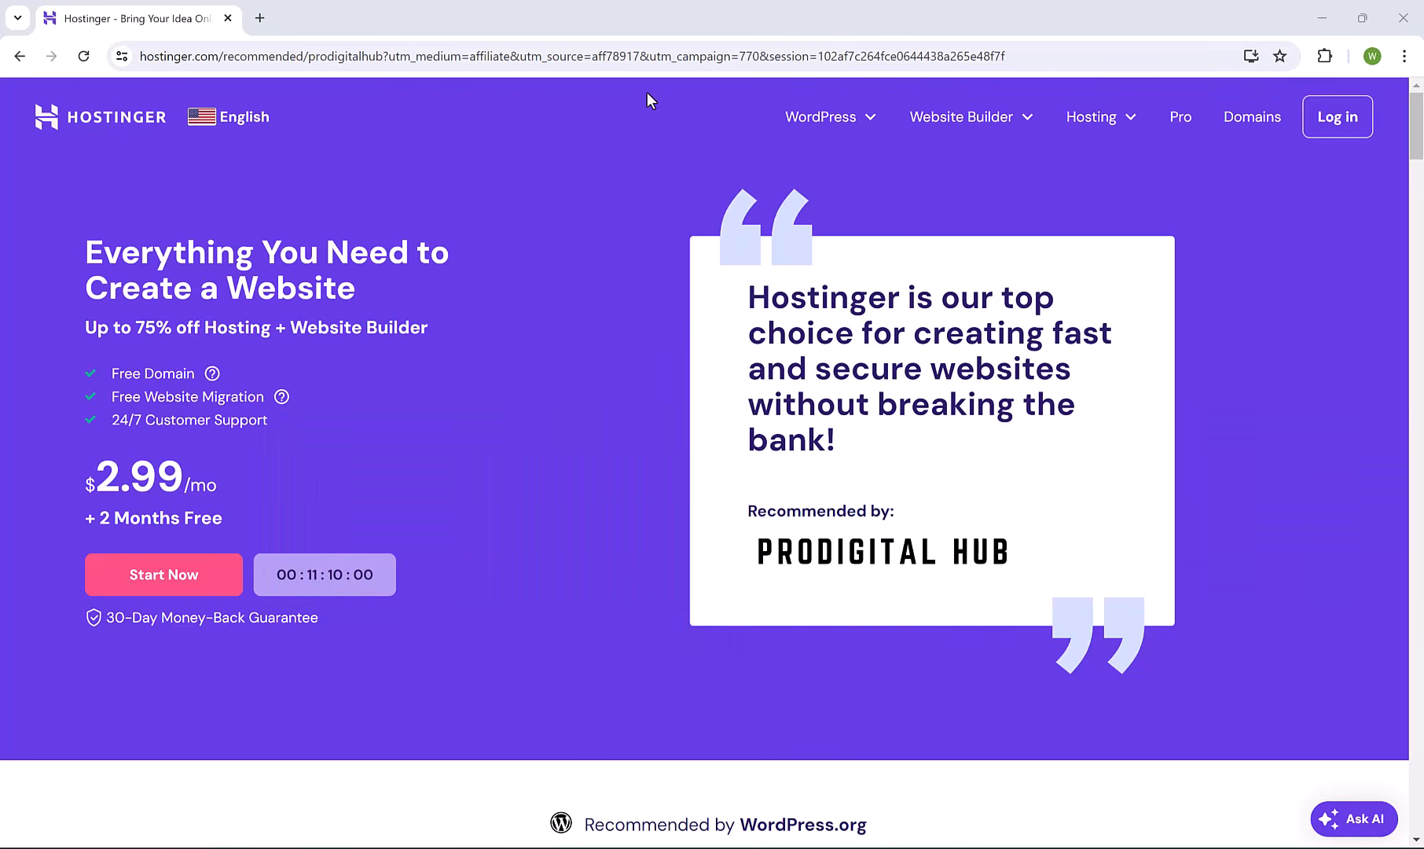
# Choose the Premium hosting card, opening its cart at 48 months for $2.99/month.
pyautogui.click(180, 576)
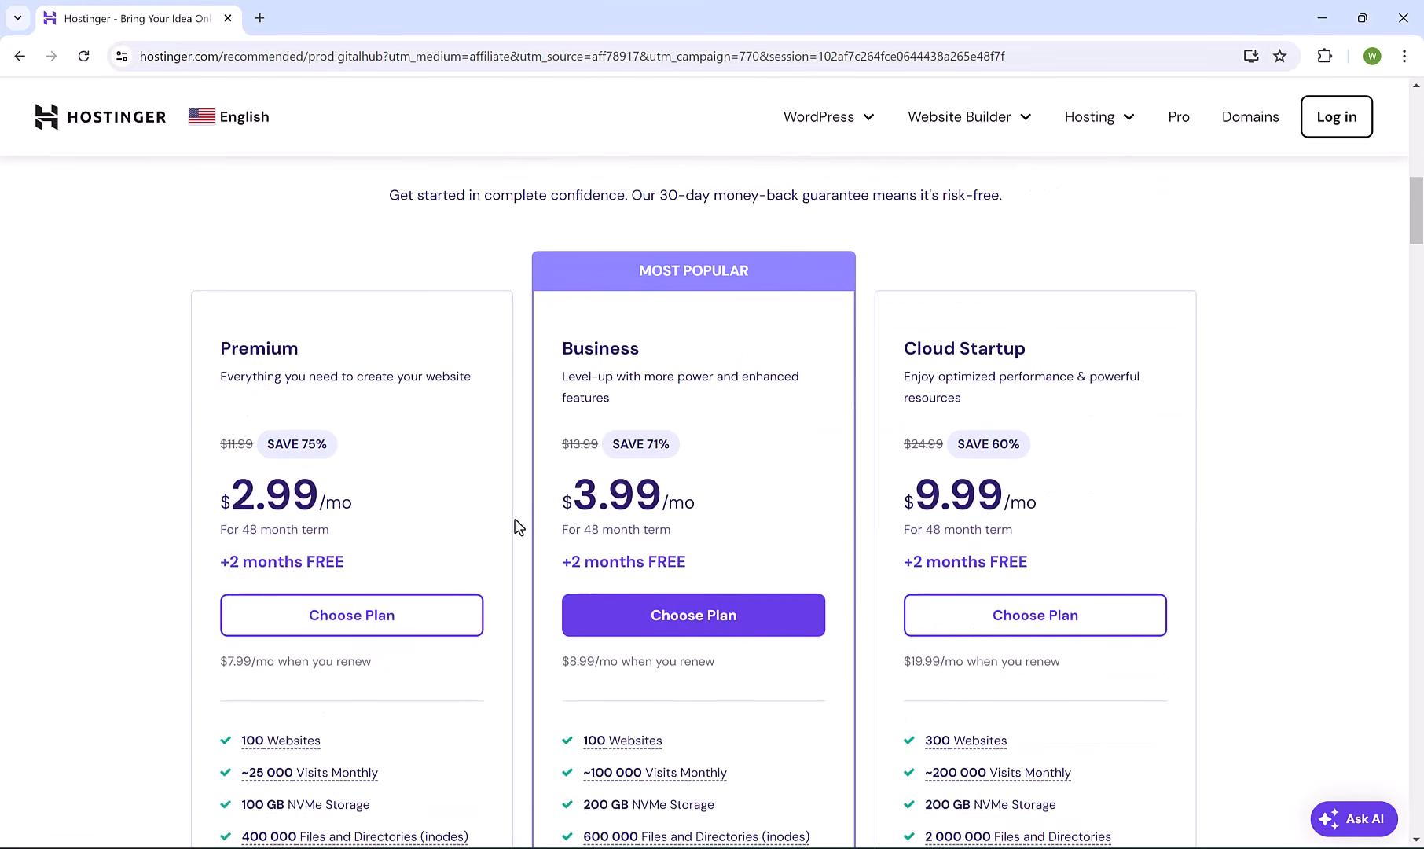
pyautogui.scroll(-1, 518, 526)
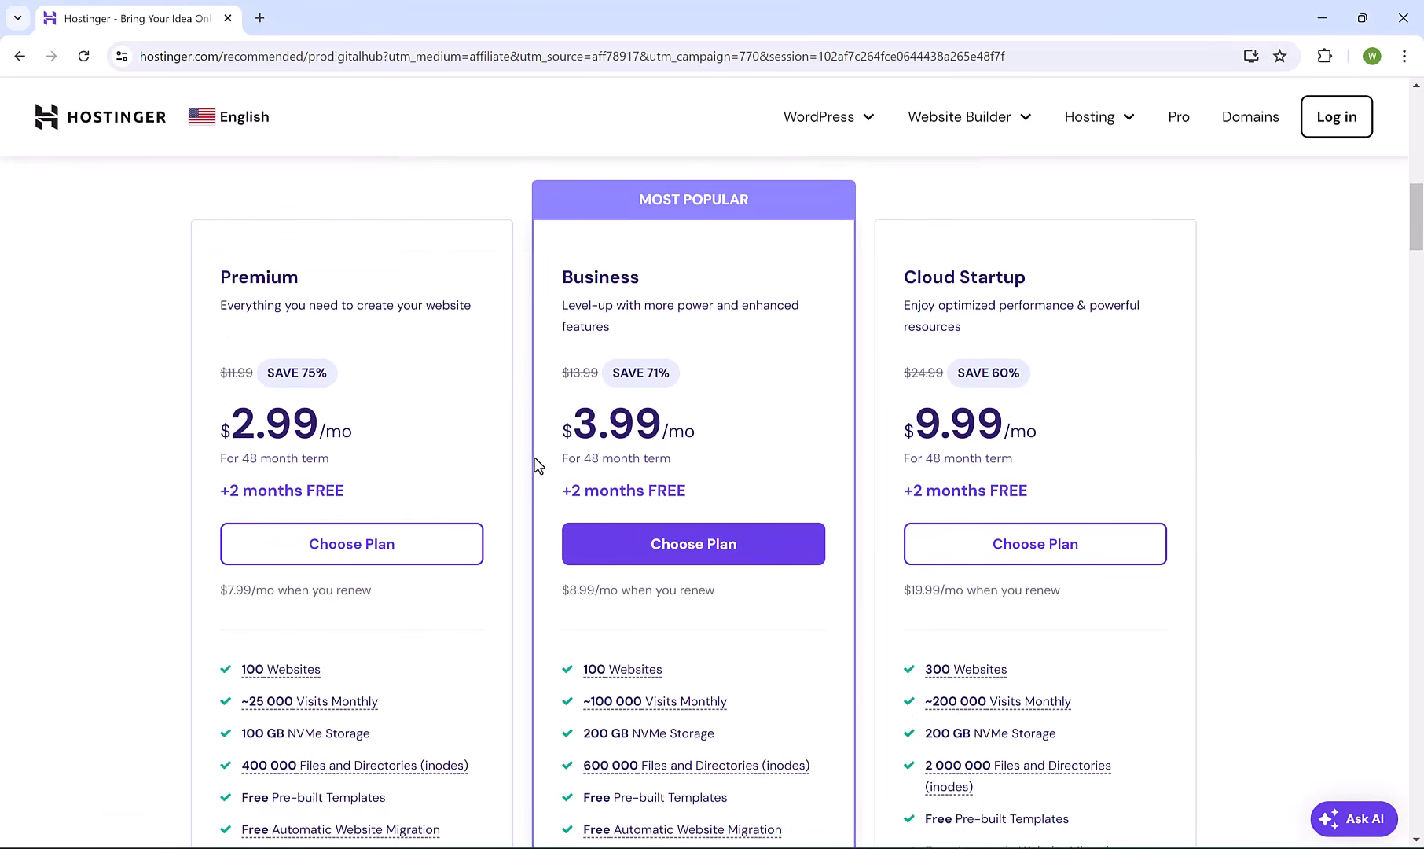
pyautogui.click(412, 555)
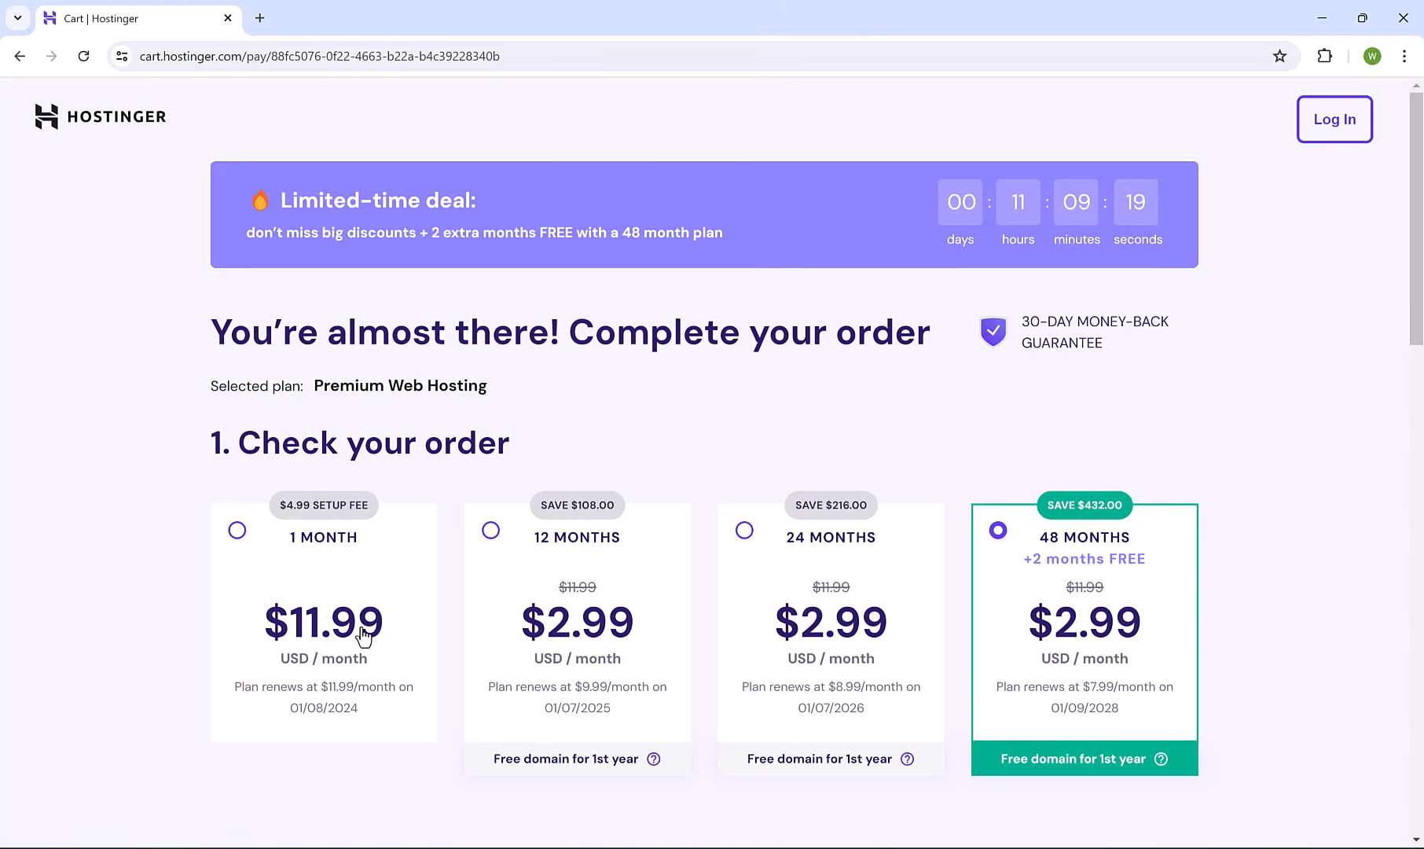
# Switch Premium to the 12-month term and fill in the account e-mail and password.
pyautogui.click(490, 537)
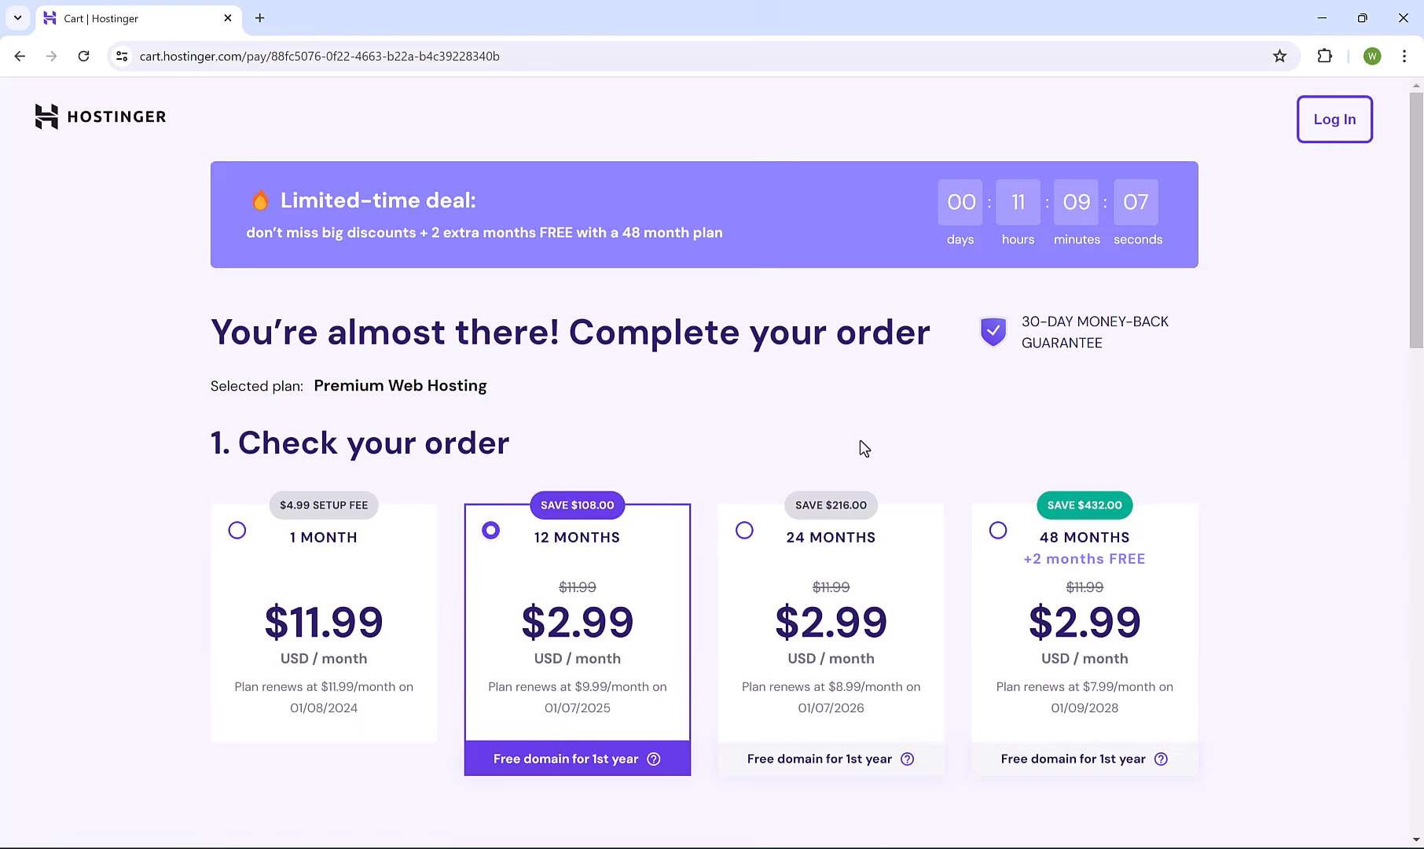
pyautogui.scroll(-1, 862, 445)
pyautogui.scroll(-6, 859, 440)
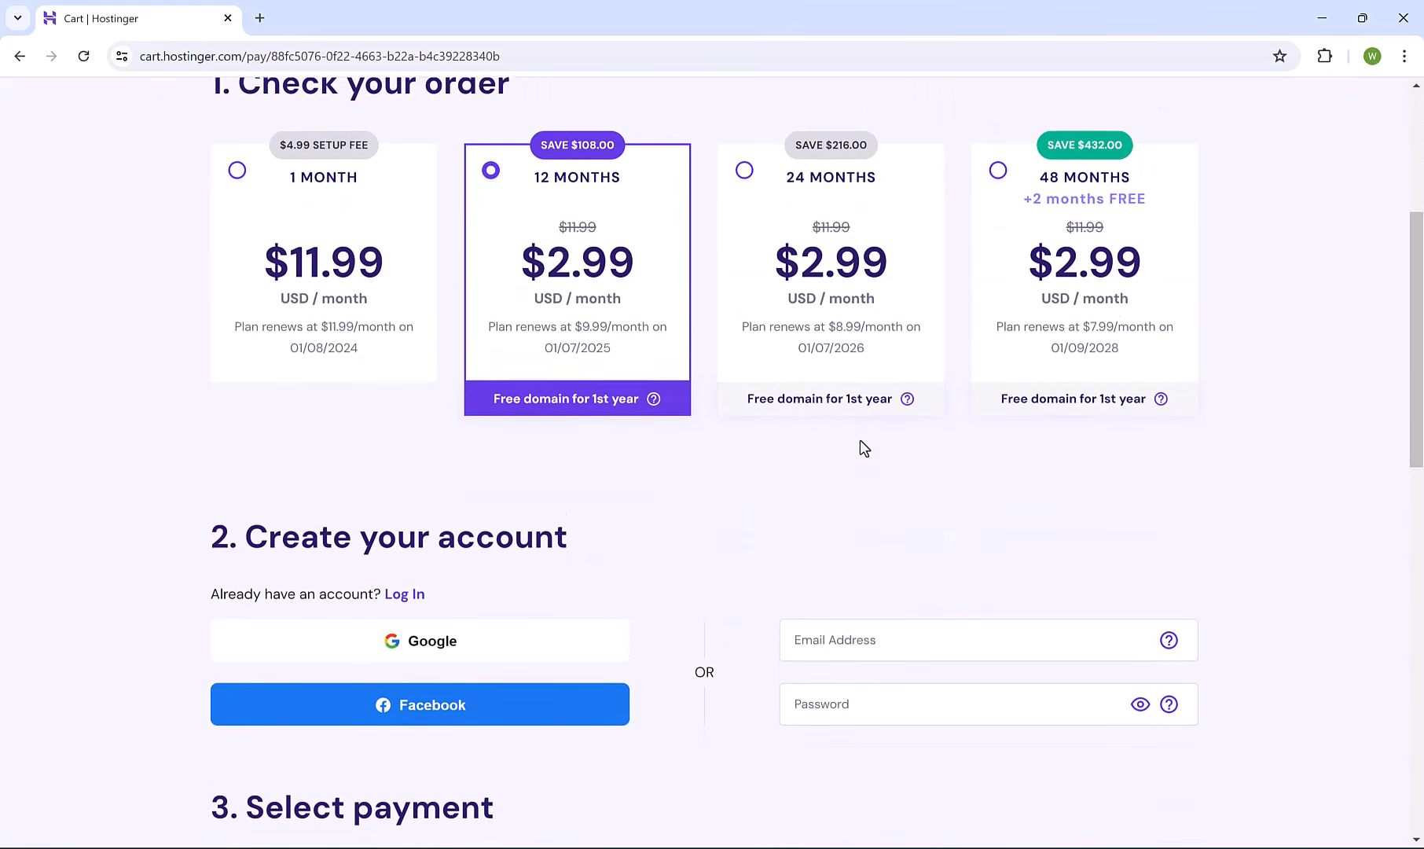
pyautogui.click(857, 495)
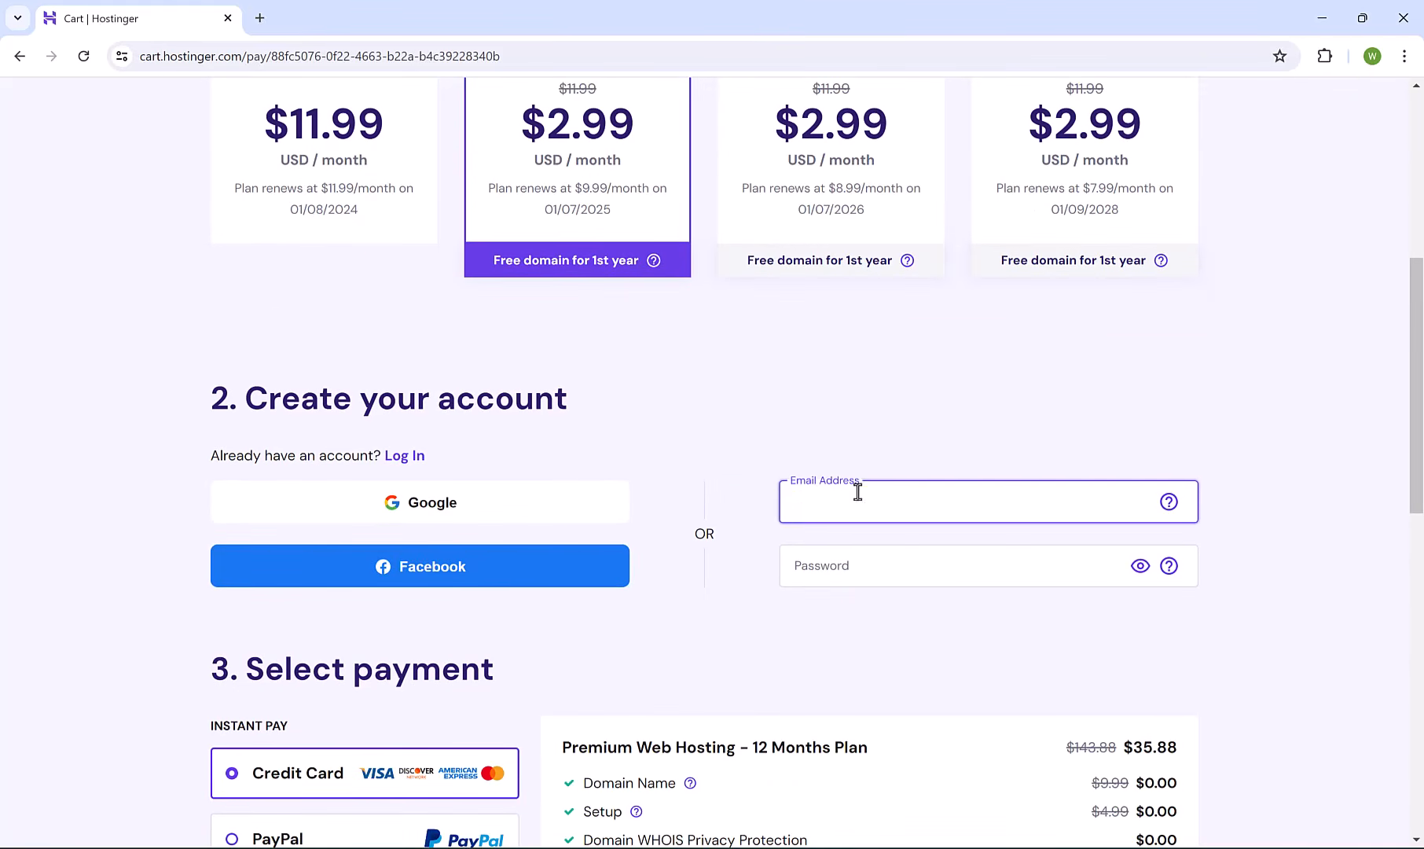
pyautogui.hotkey('ctrl', 'v')
pyautogui.press('Tab')
pyautogui.hotkey('ctrl', 'v')
pyautogui.scroll(-6, 1288, 448)
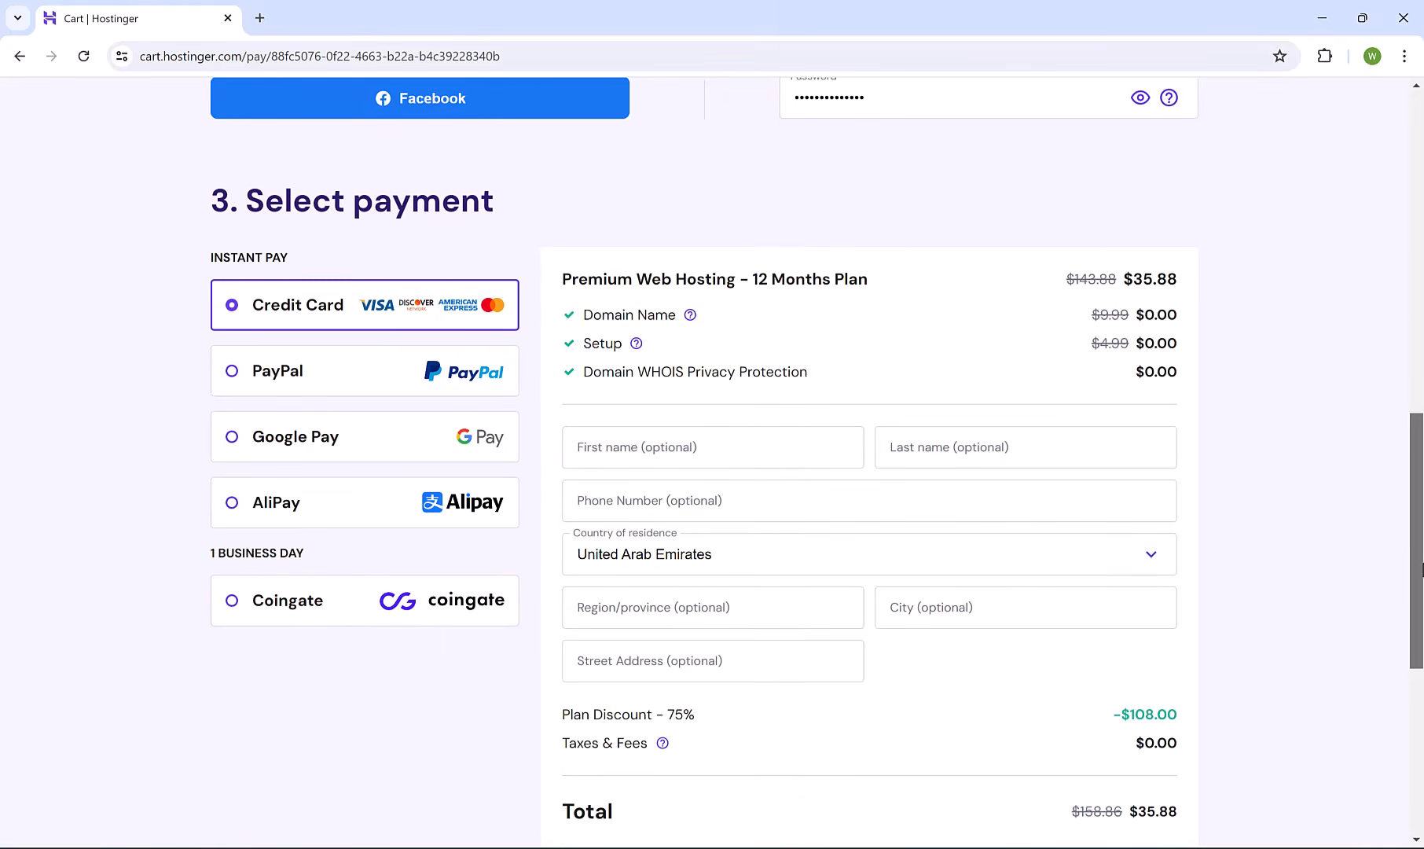
pyautogui.moveTo(1420, 571); pyautogui.dragTo(1420, 731)
# Apply coupon PRODIGITALHUB and submit the $32.29 payment.
pyautogui.click(665, 404)
pyautogui.write('PRO')
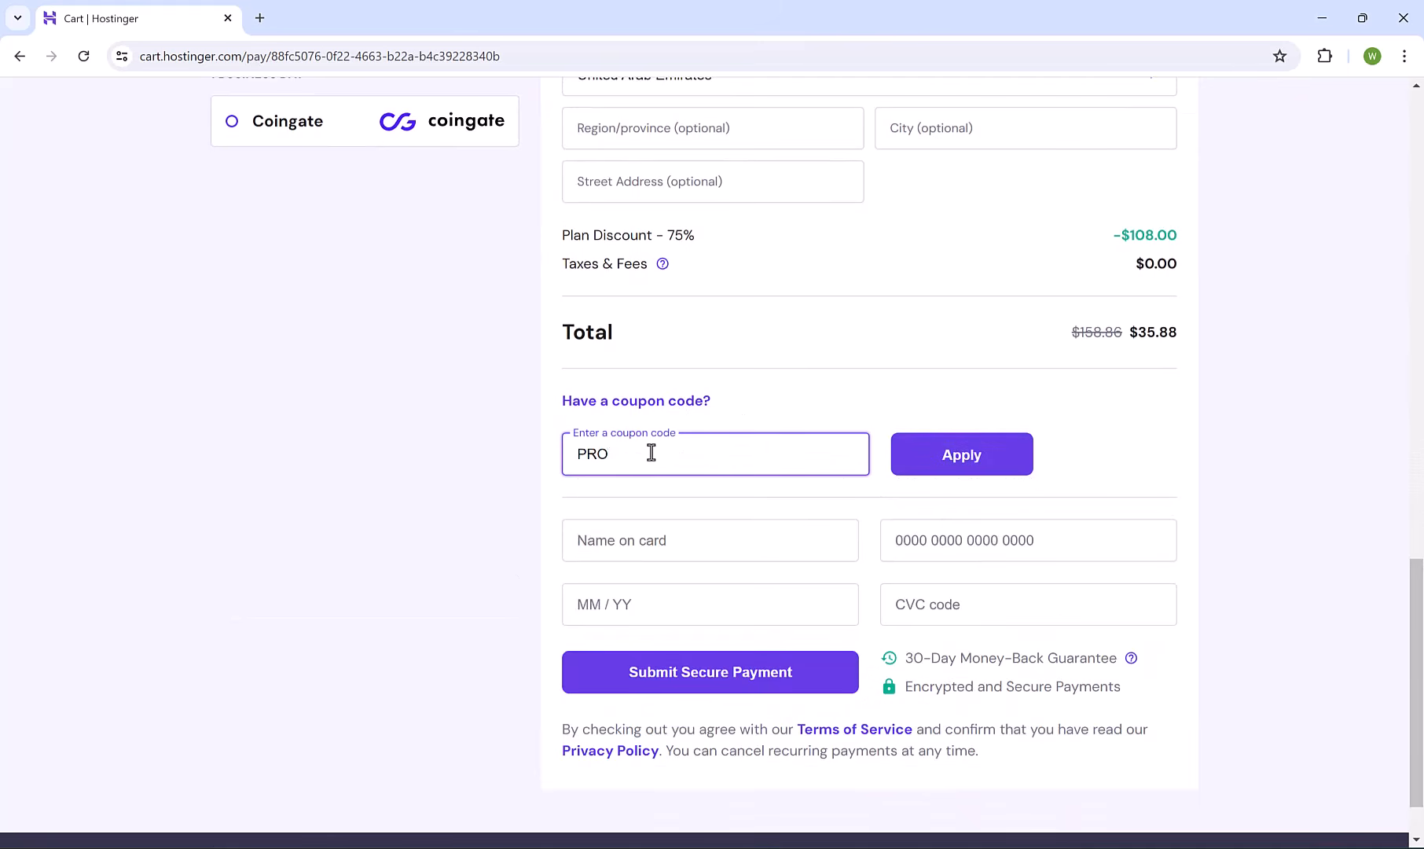
pyautogui.write('DIGITALHUB')
pyautogui.click(935, 473)
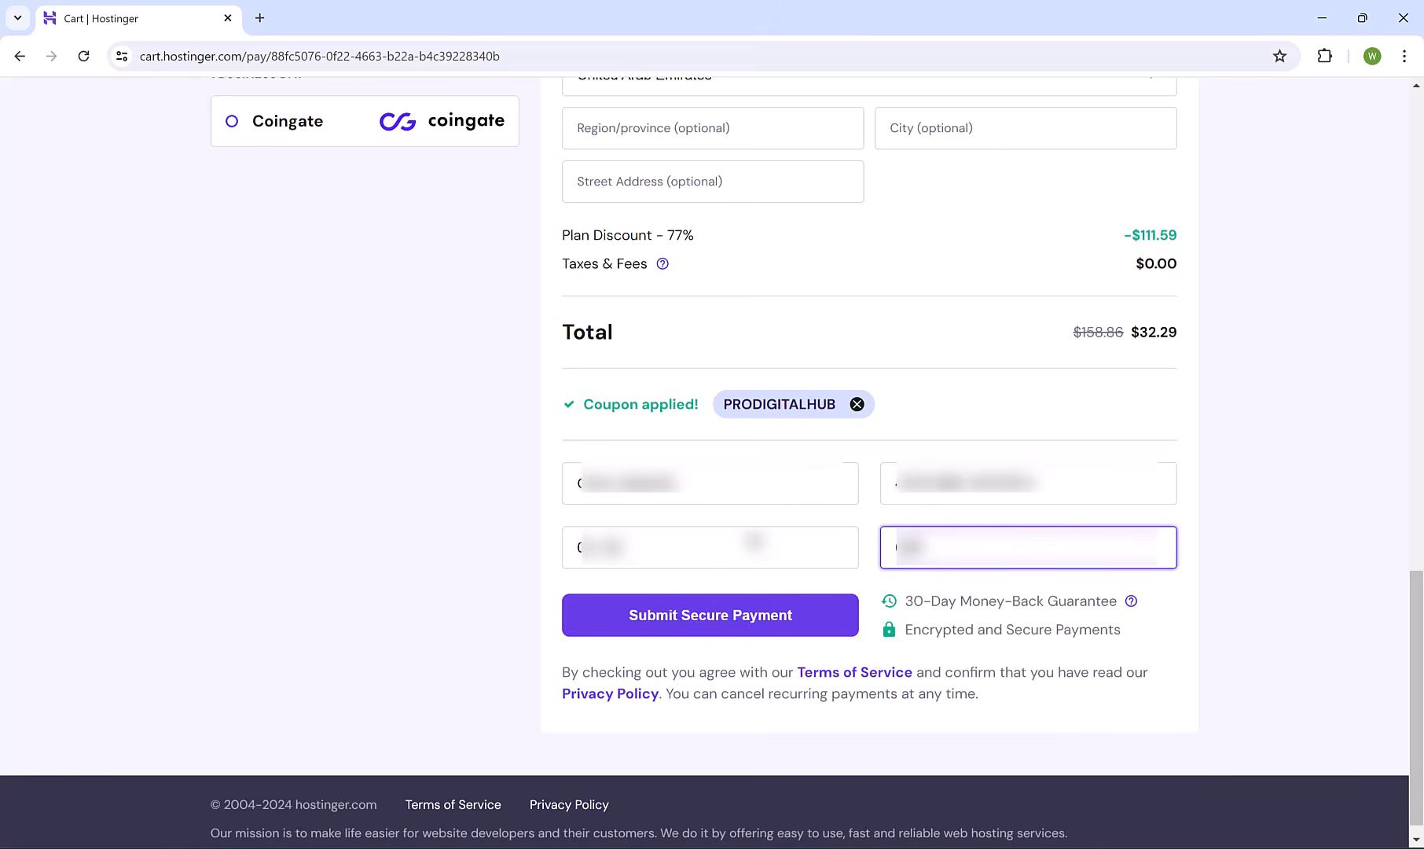
pyautogui.click(711, 613)
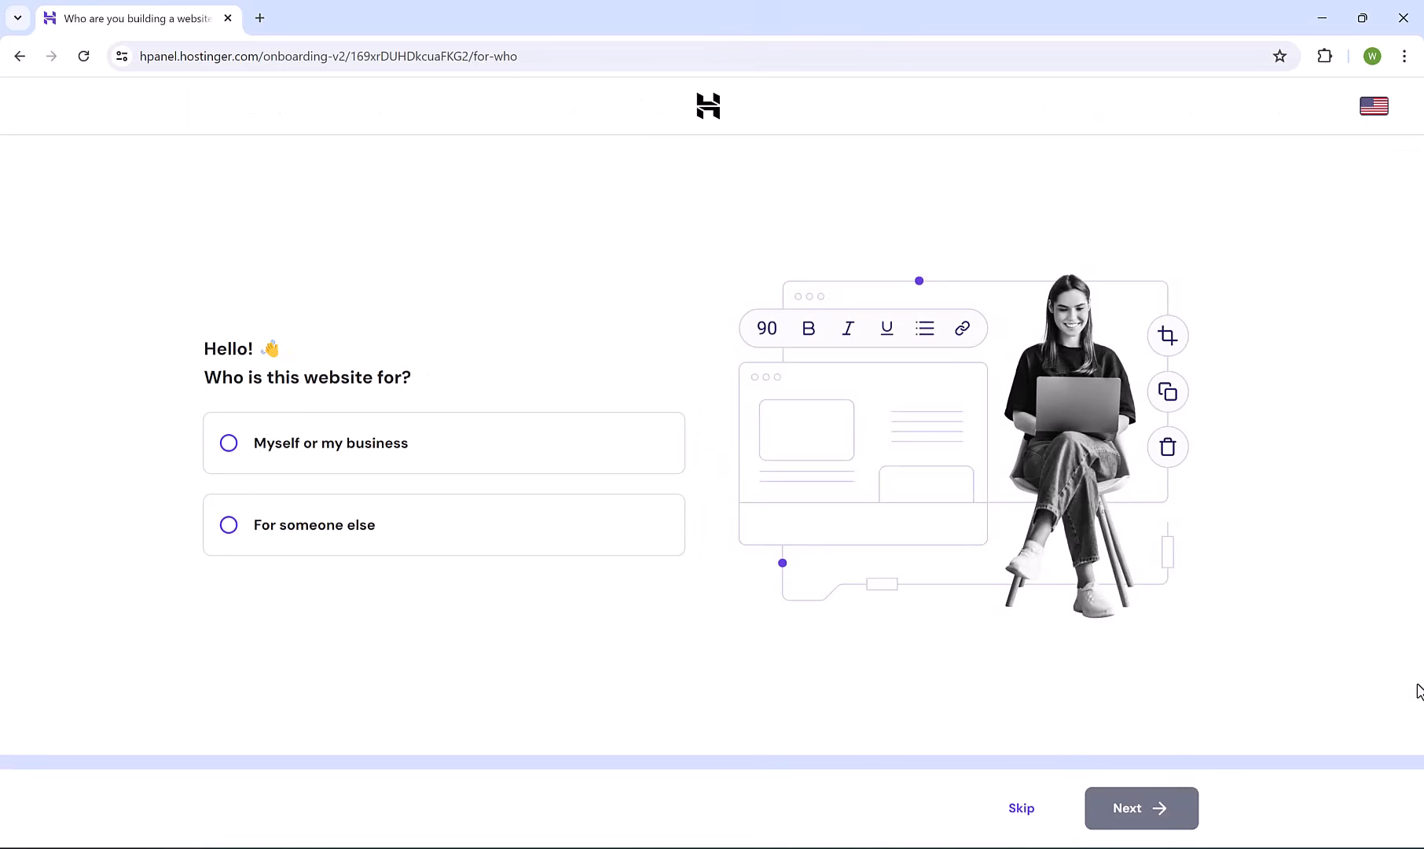
# Answer onboarding: the site is for myself or my business, a new website, on WordPress.
pyautogui.click(358, 443)
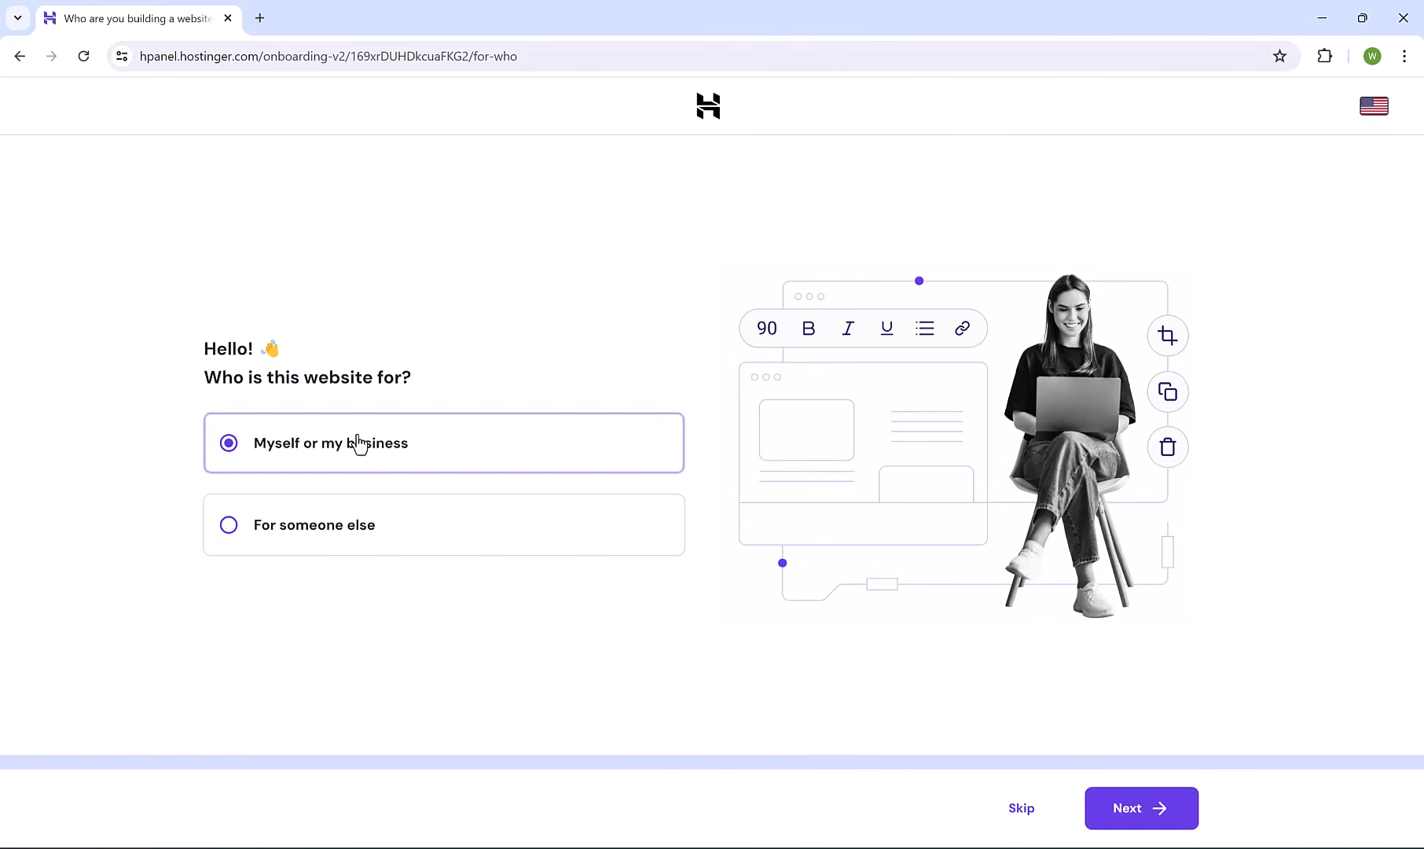
pyautogui.click(1165, 801)
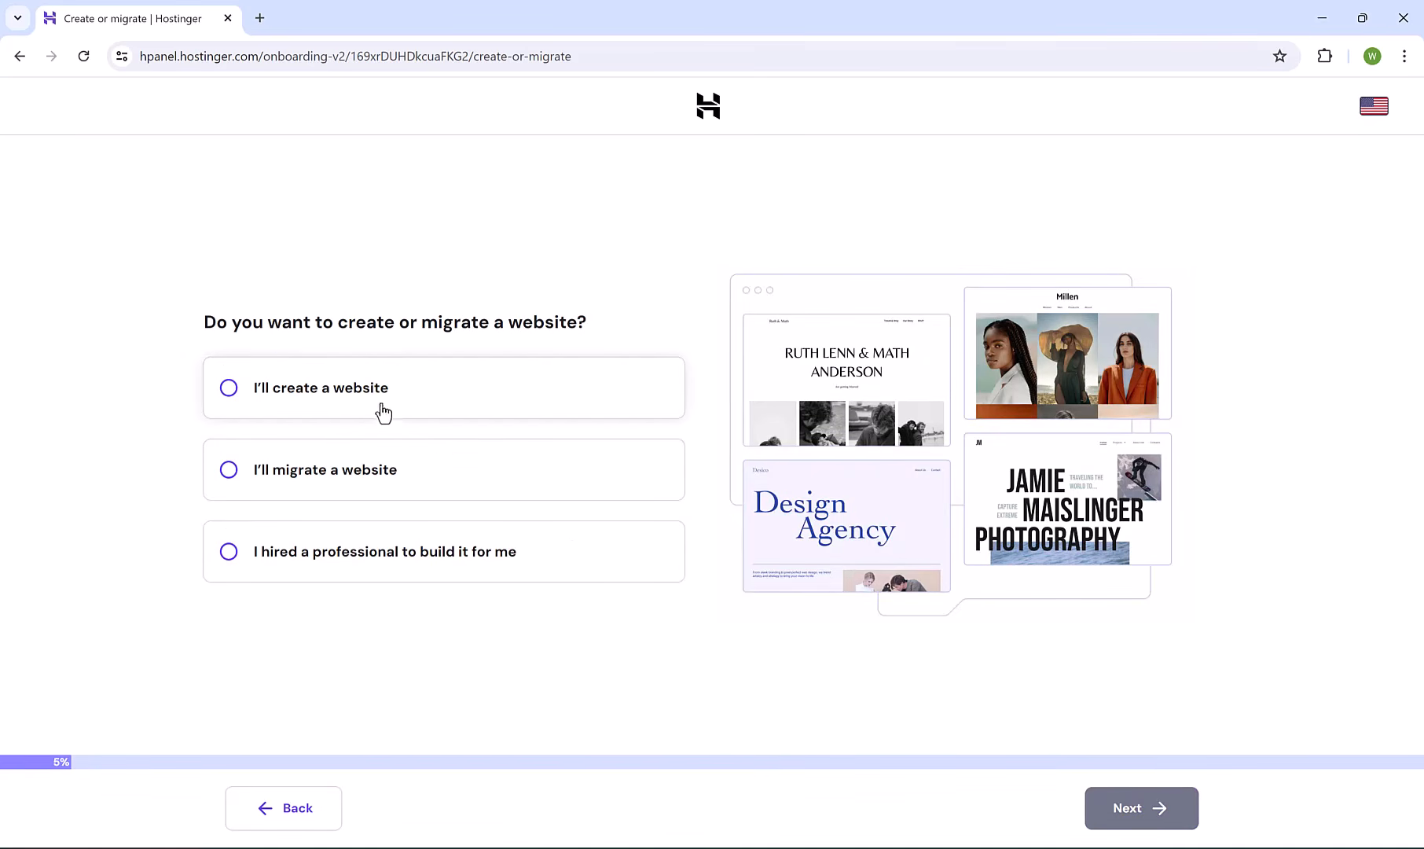
pyautogui.click(331, 399)
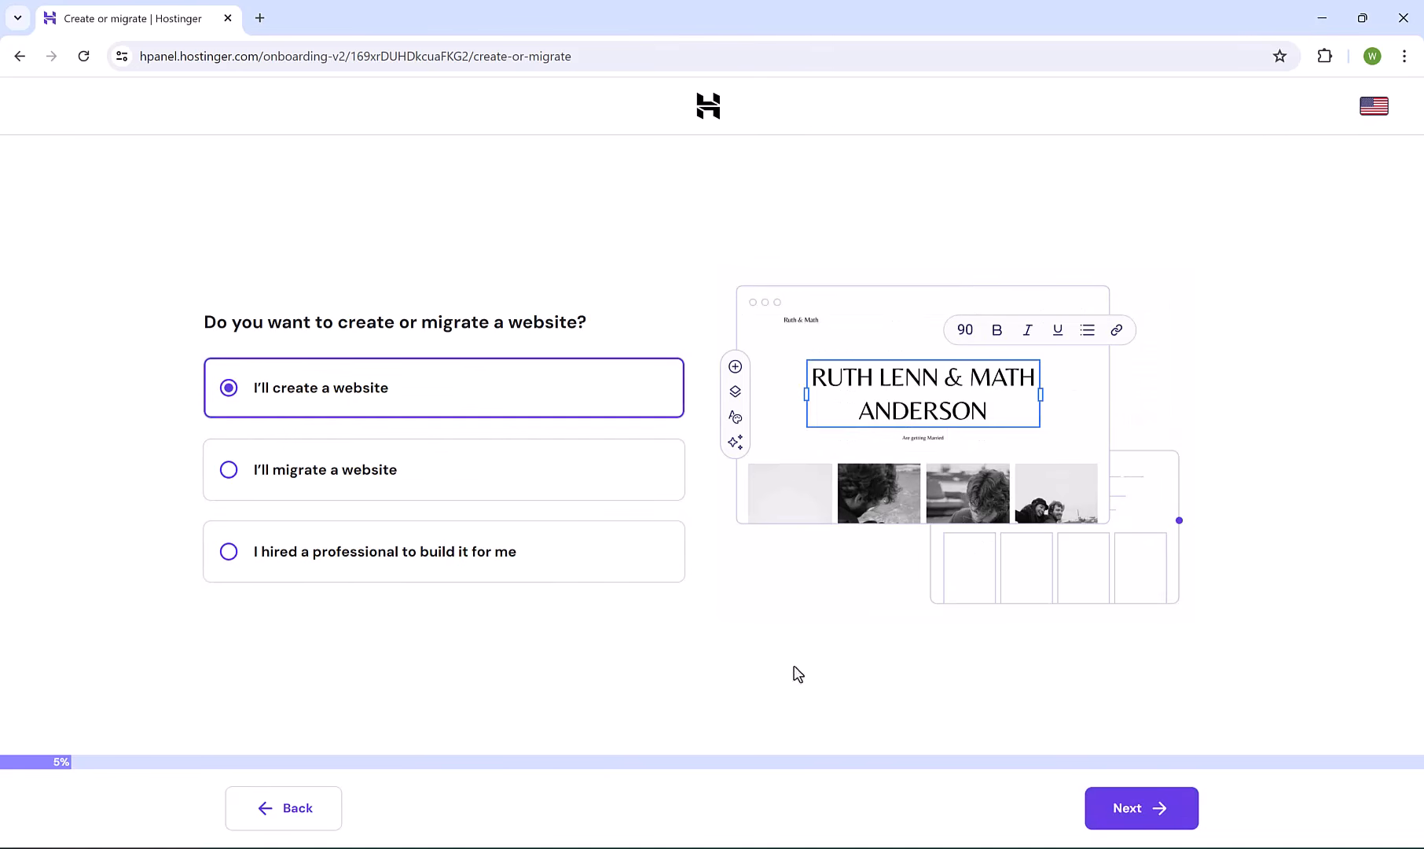
pyautogui.click(1156, 818)
pyautogui.click(291, 372)
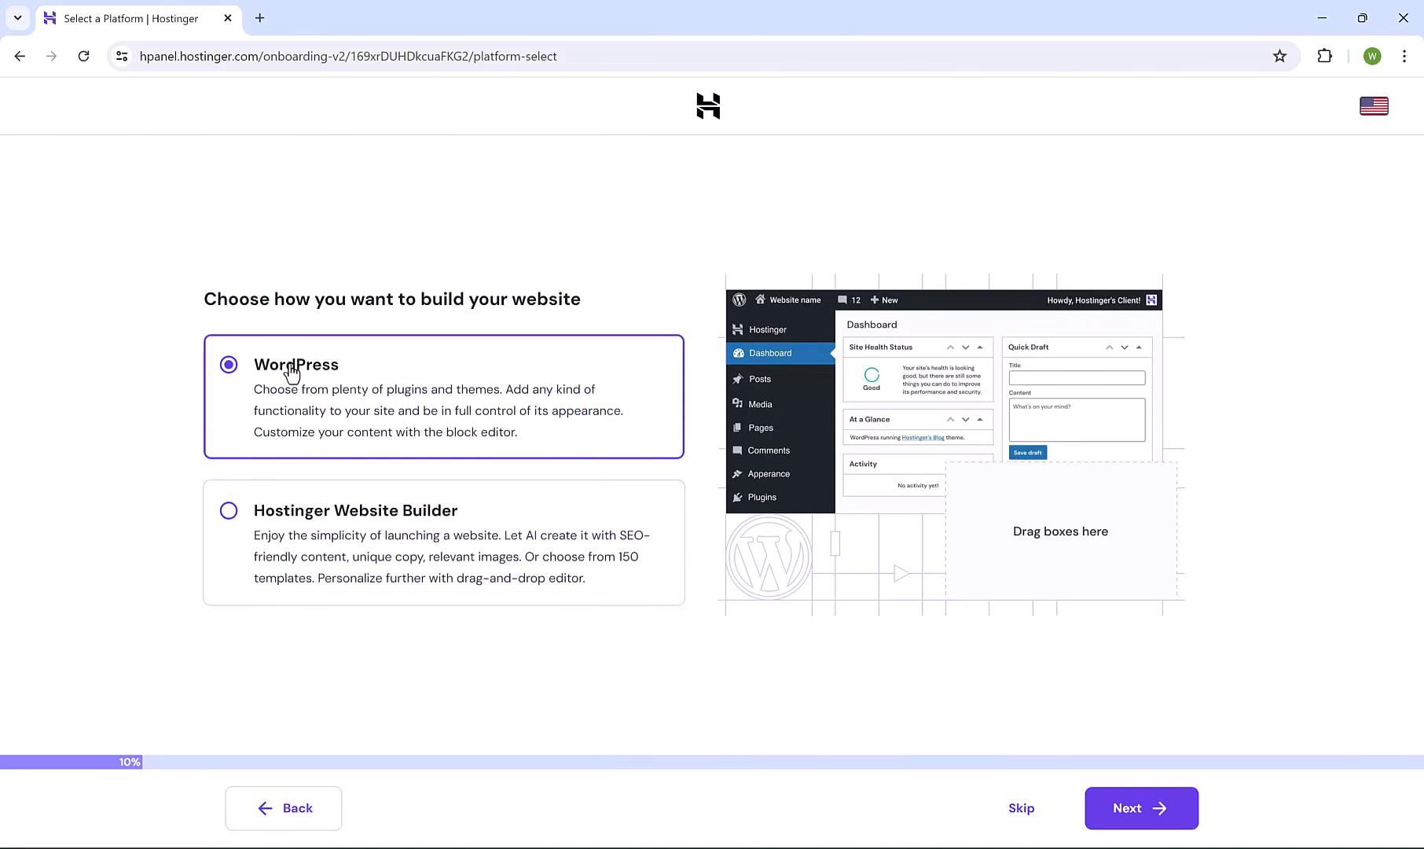
pyautogui.click(1149, 818)
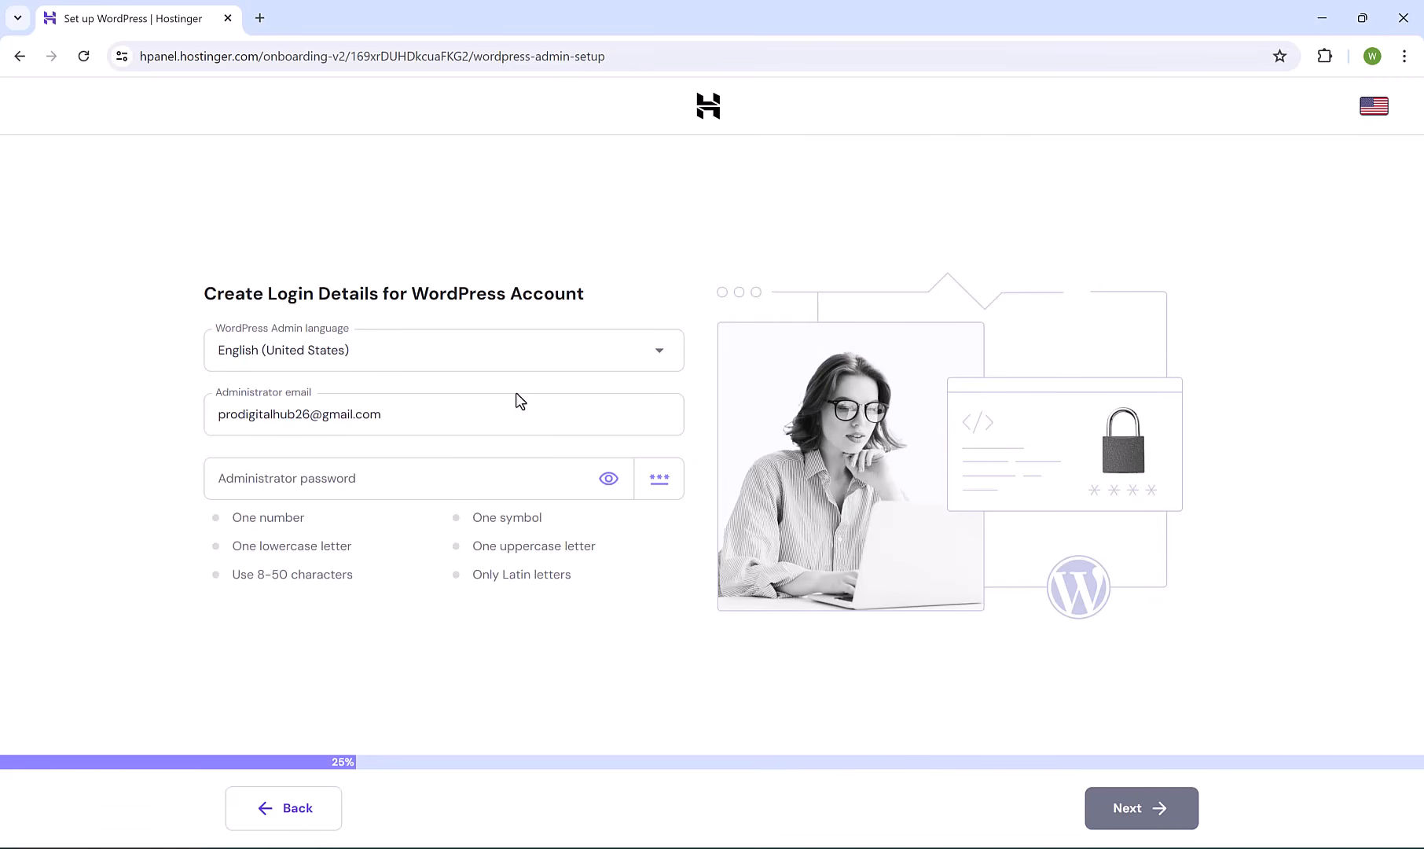
# Set the WordPress admin password and start a blank site.
pyautogui.click(317, 485)
pyautogui.write('•••')
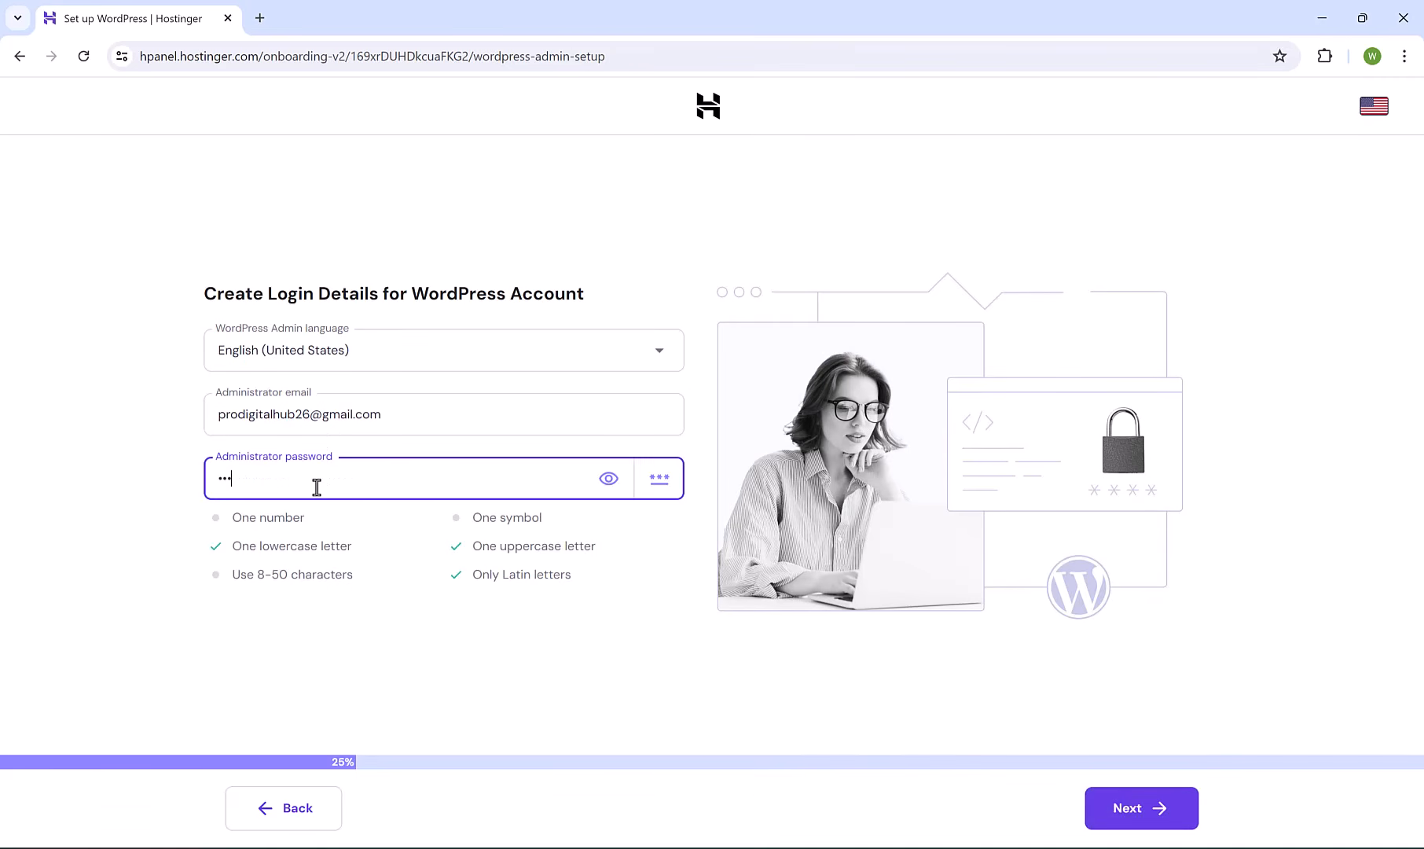
pyautogui.write('•••••••••••••')
pyautogui.click(609, 481)
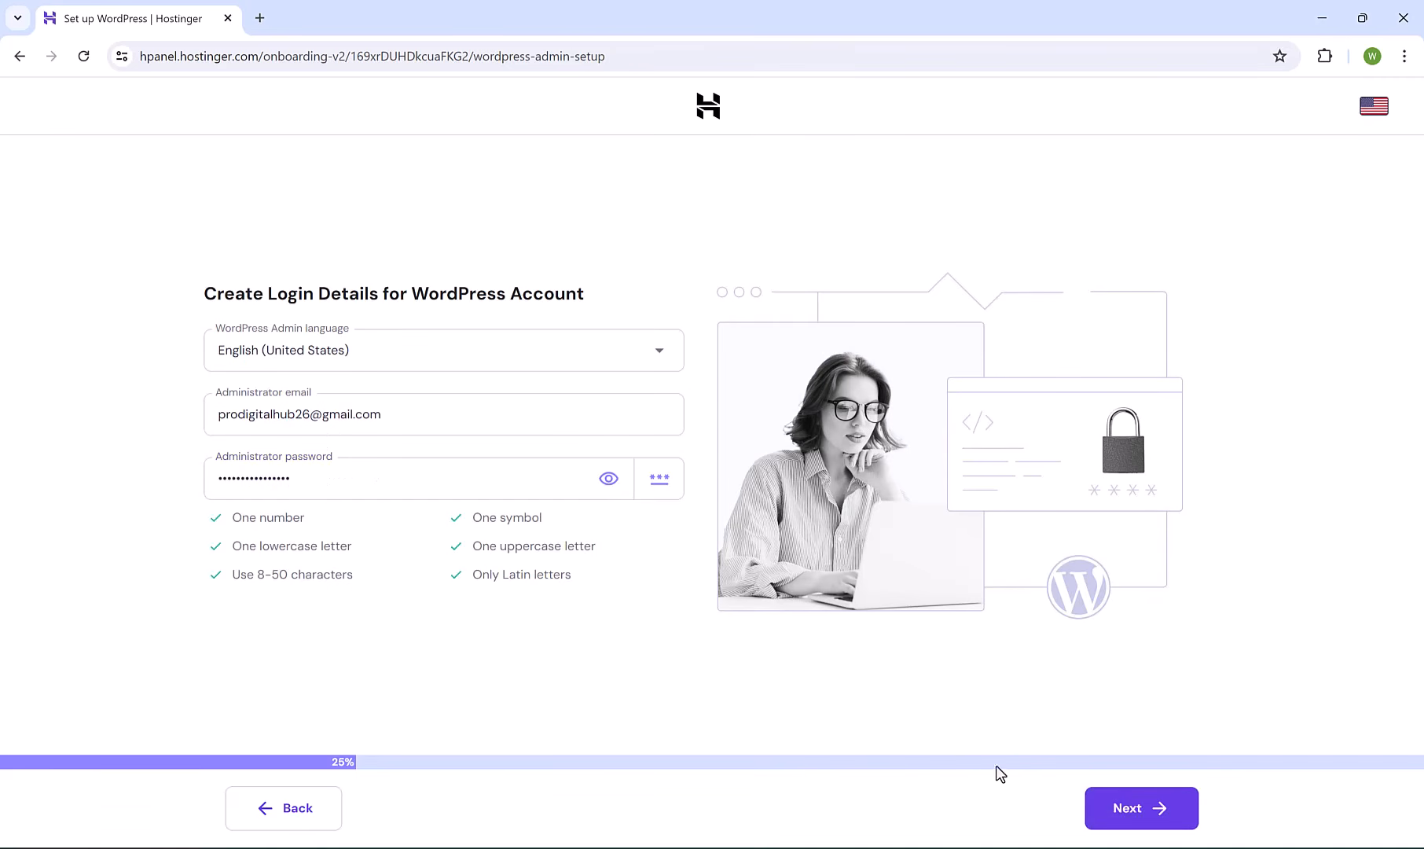
pyautogui.click(1150, 813)
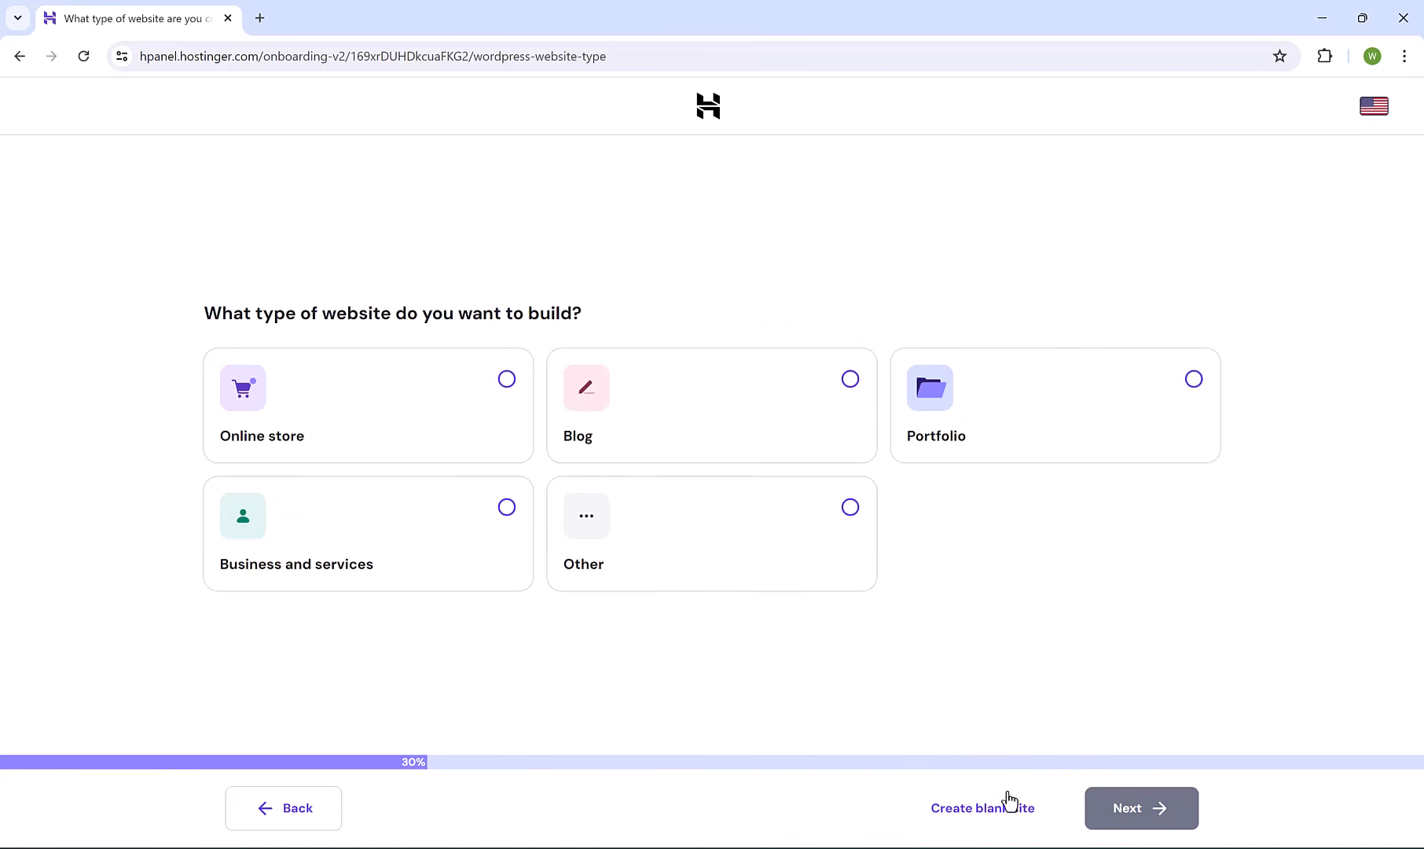
pyautogui.click(972, 816)
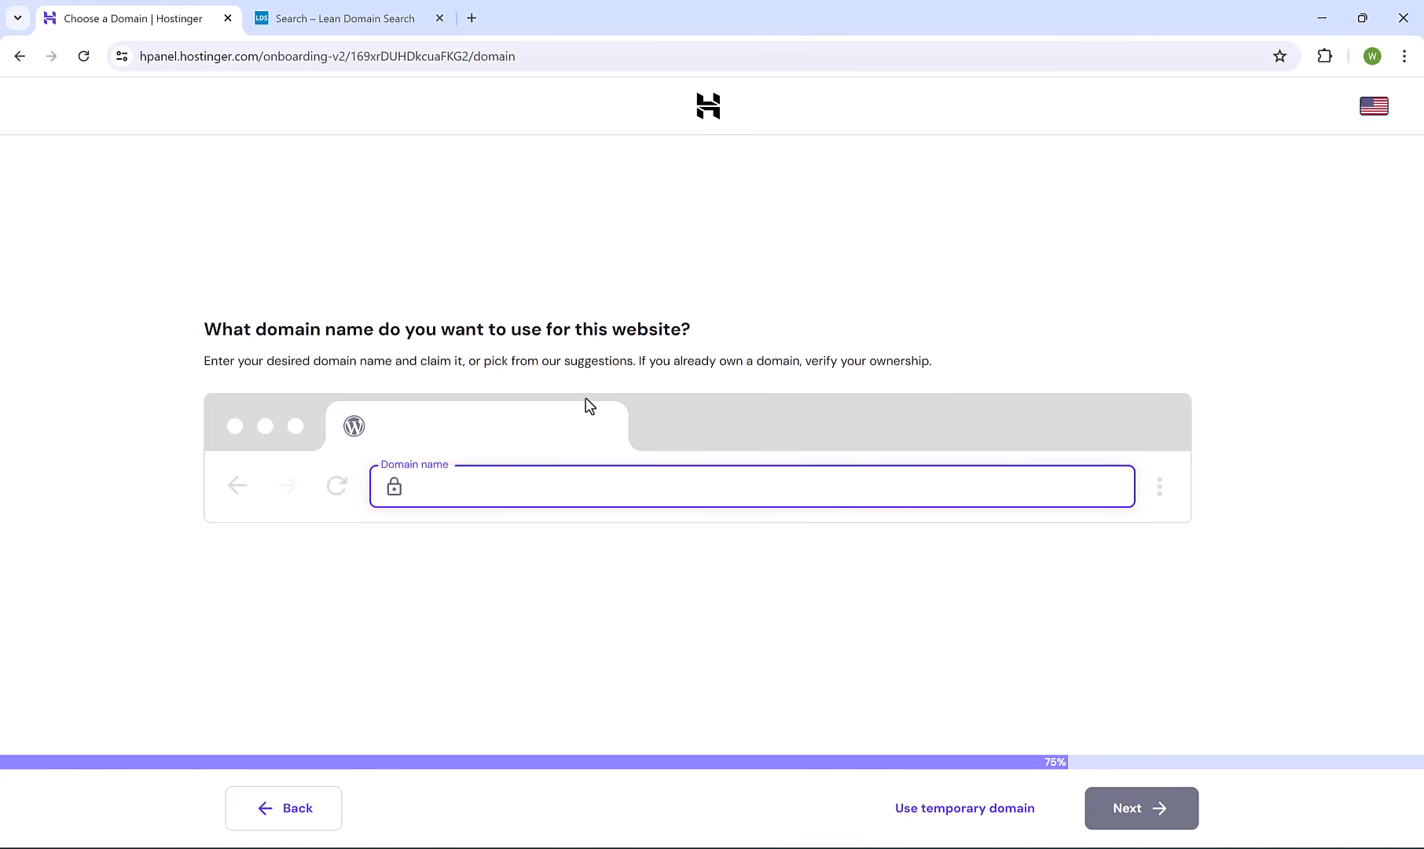
# Search for agencyjust and claim agencyjust.com from the suggestions as the free domain.
pyautogui.write('ency')
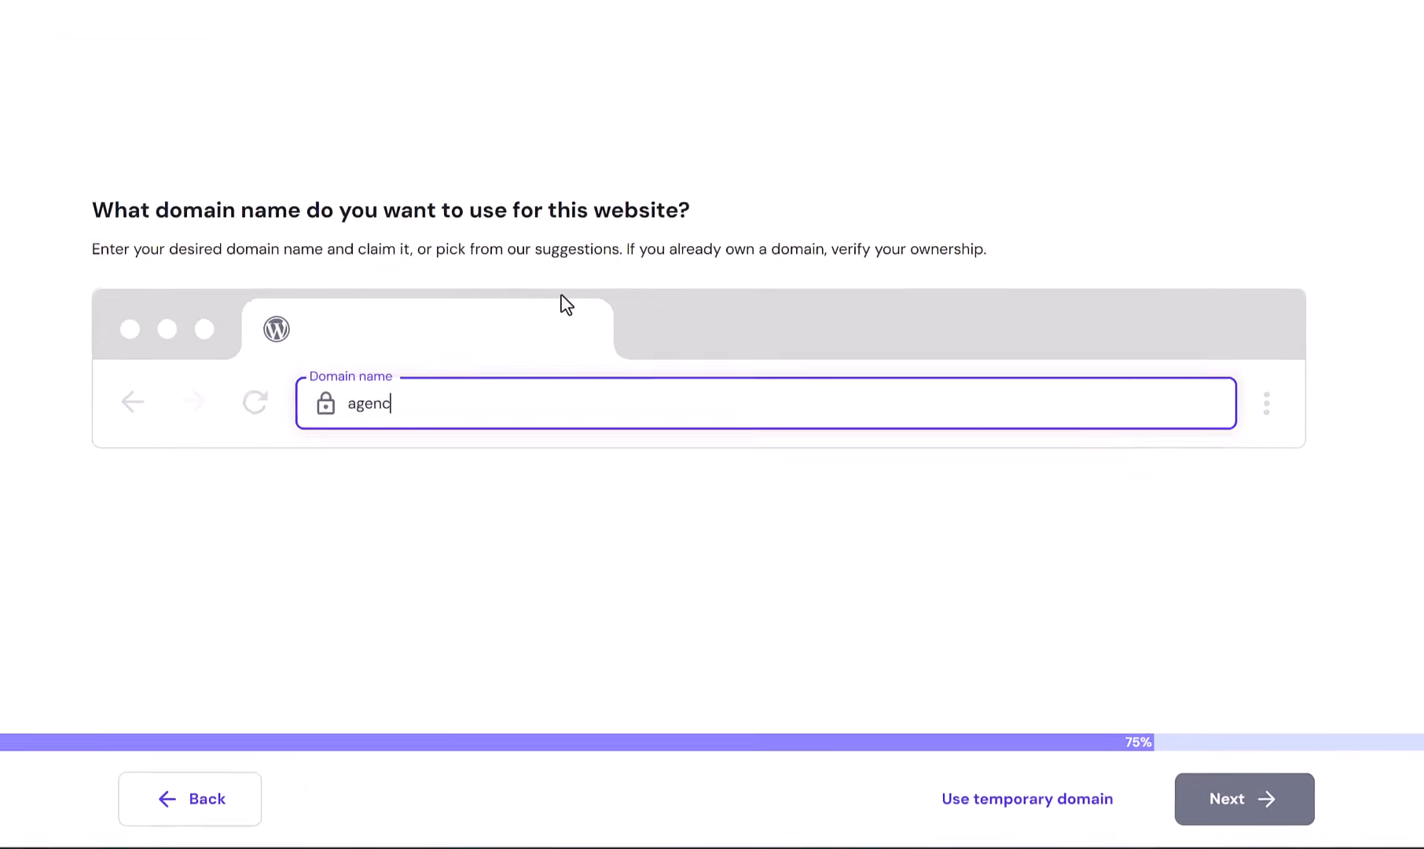
pyautogui.write('just')
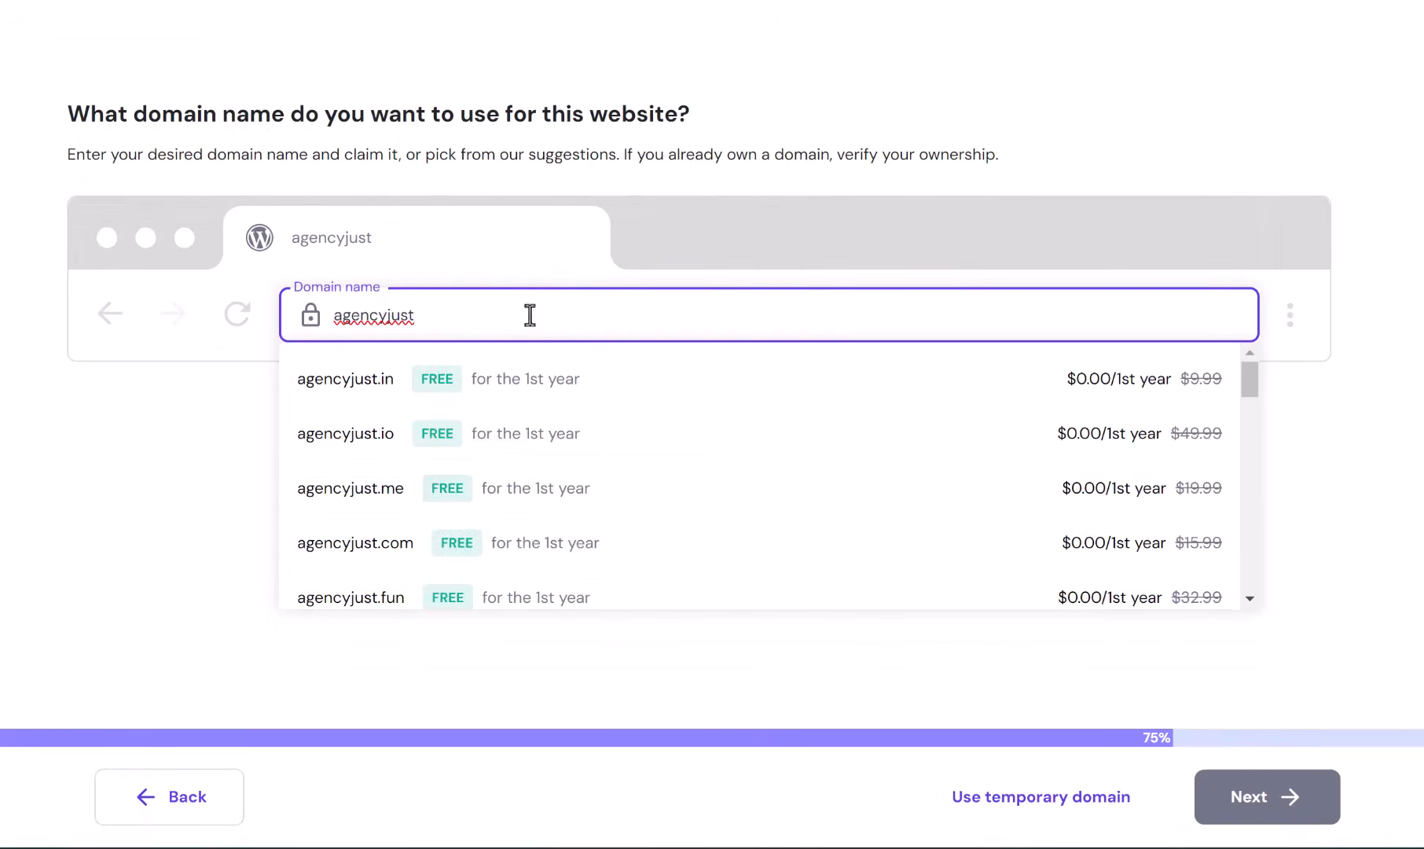
pyautogui.click(1250, 598)
pyautogui.click(1252, 597)
pyautogui.click(1252, 597)
pyautogui.click(1253, 597)
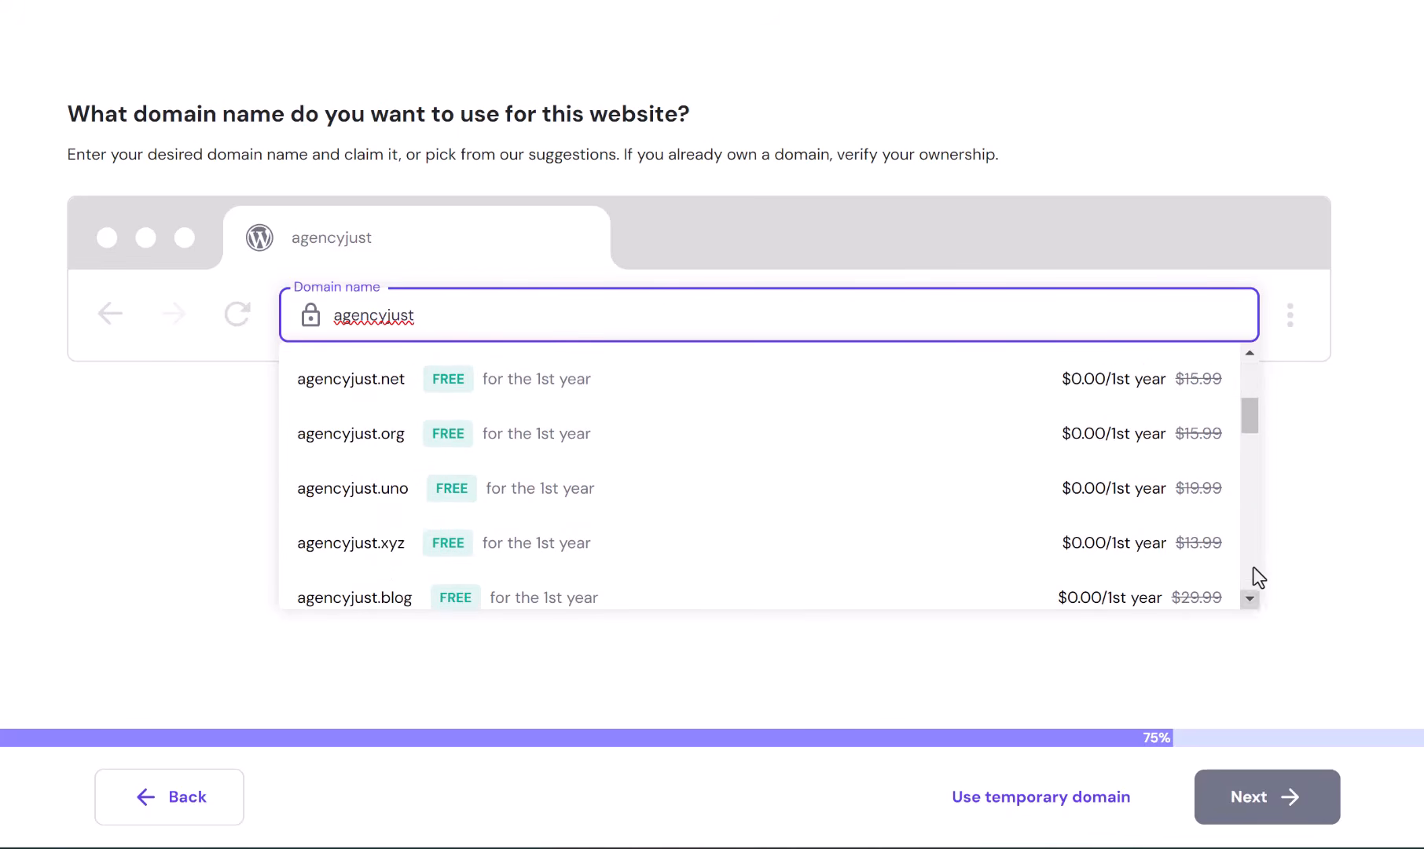
pyautogui.click(1246, 372)
pyautogui.click(1248, 375)
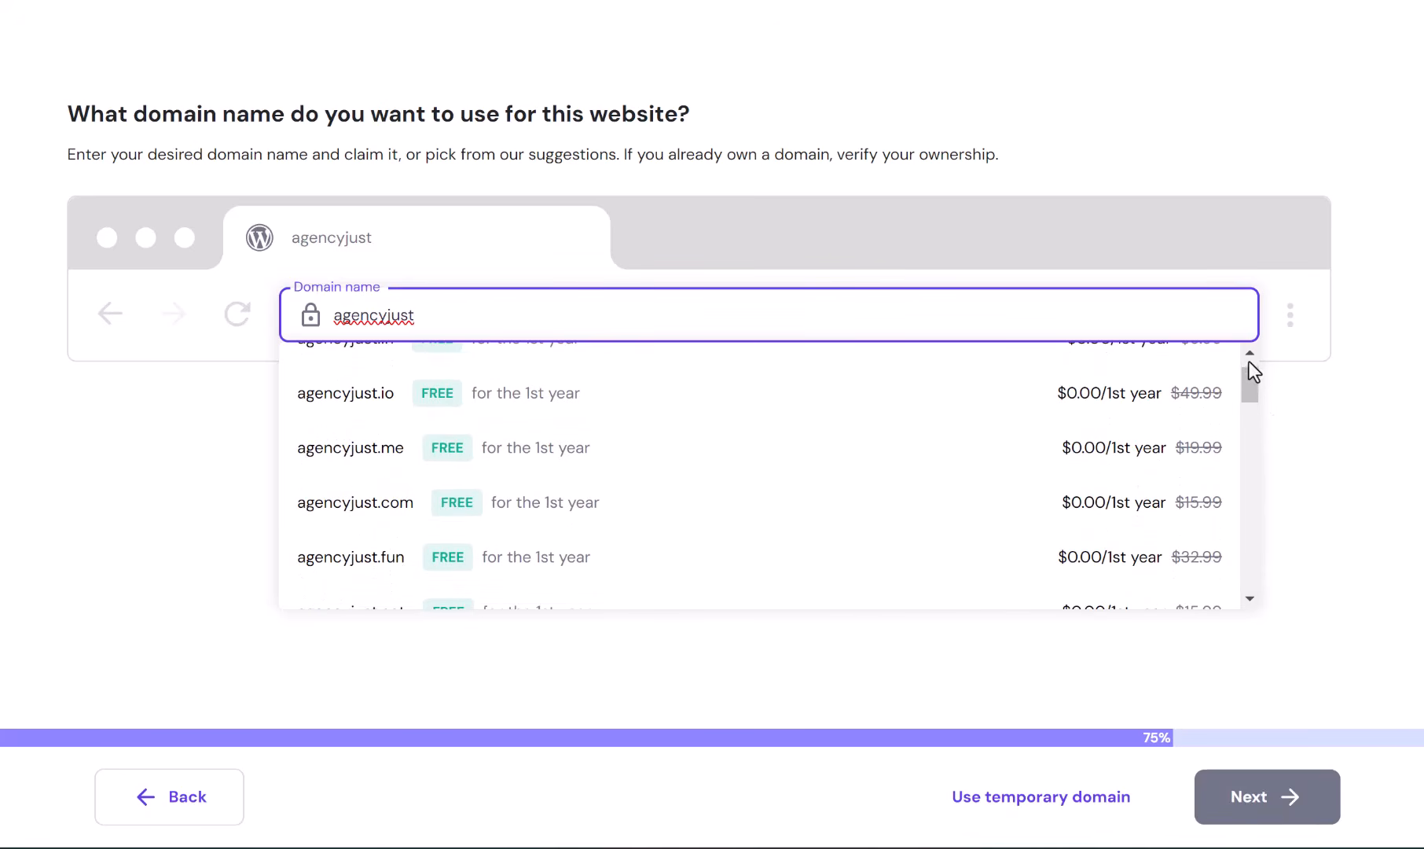
pyautogui.click(1249, 354)
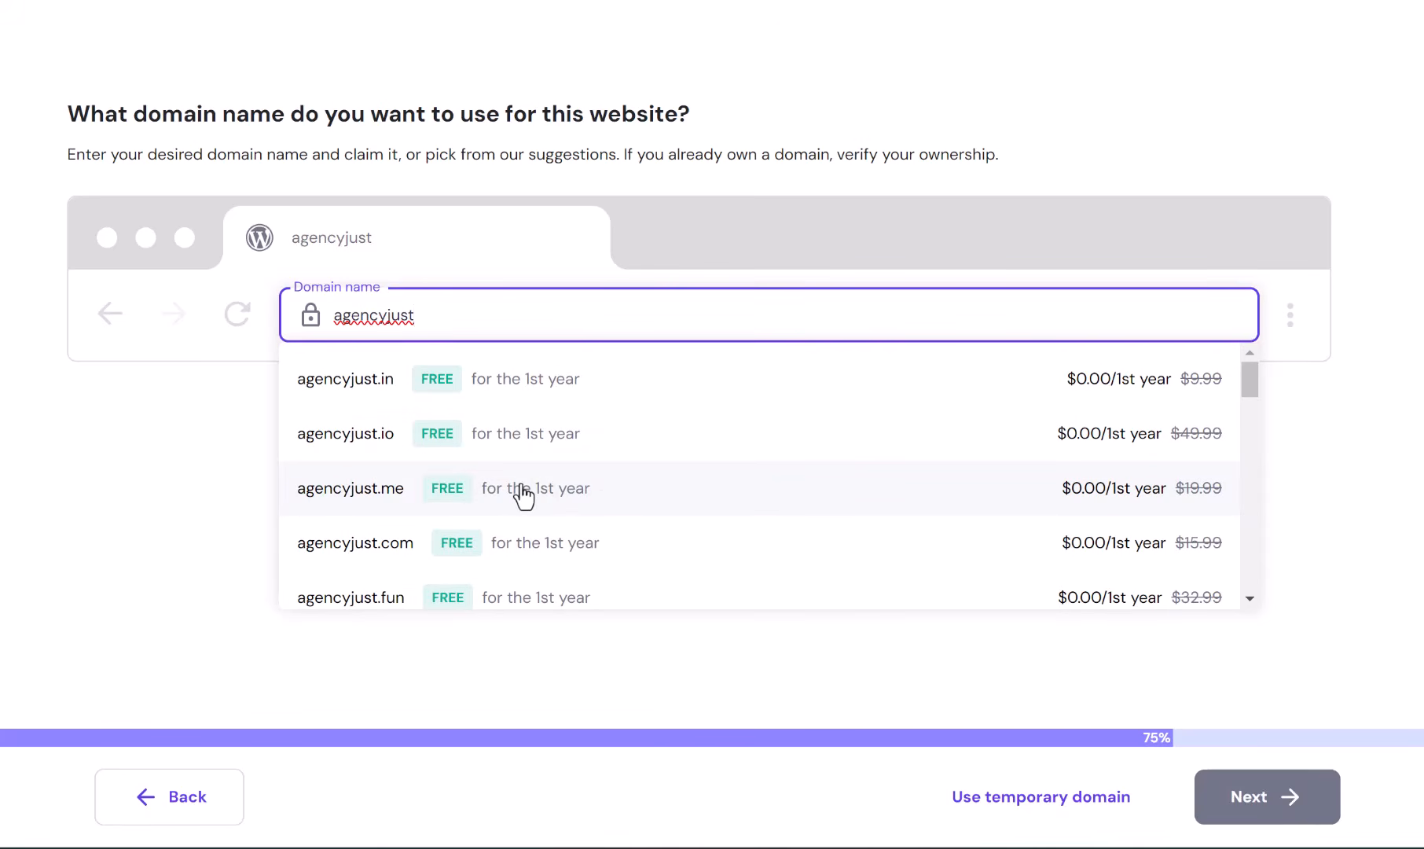
pyautogui.click(528, 550)
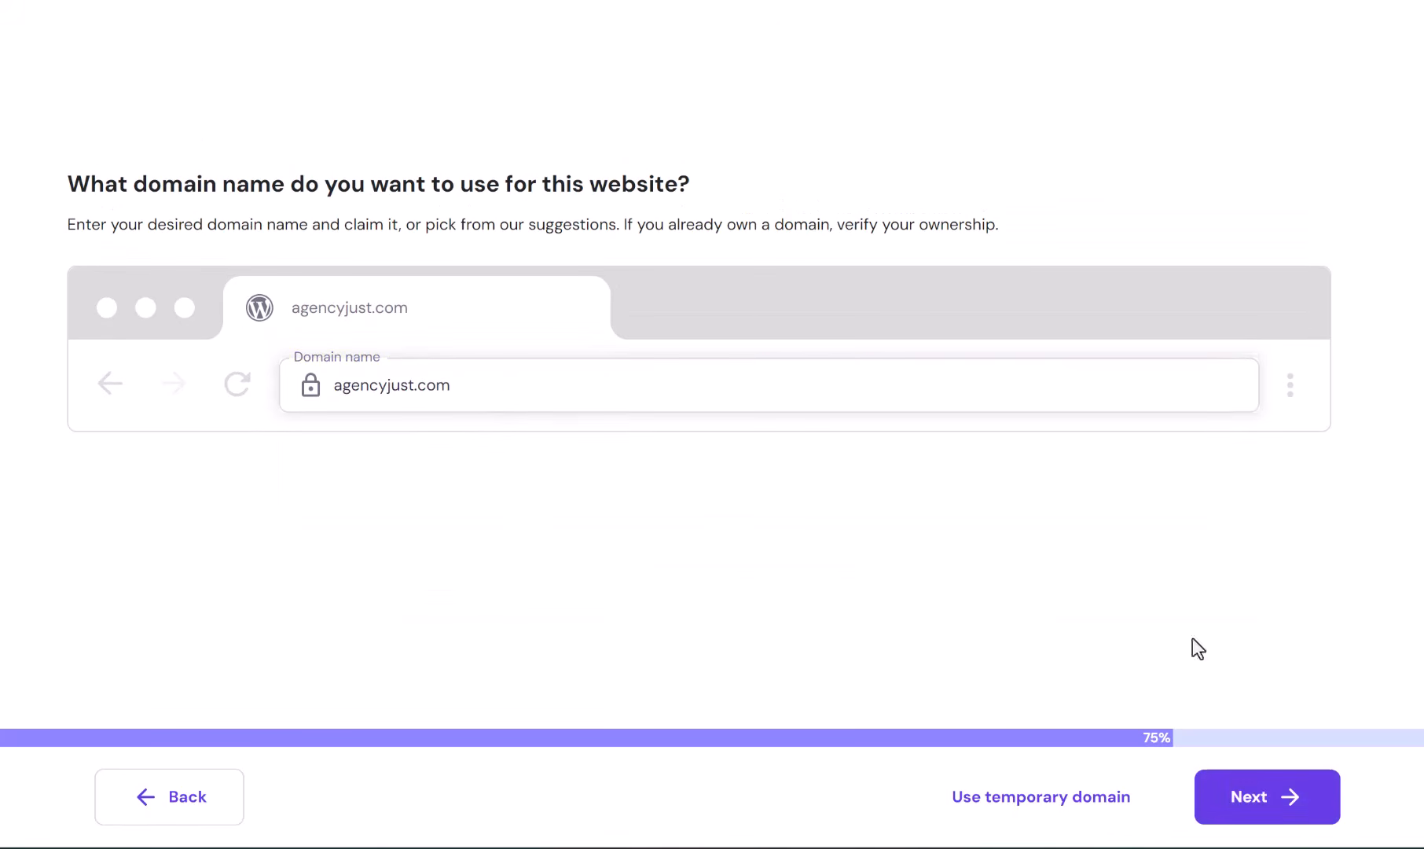
pyautogui.click(1249, 786)
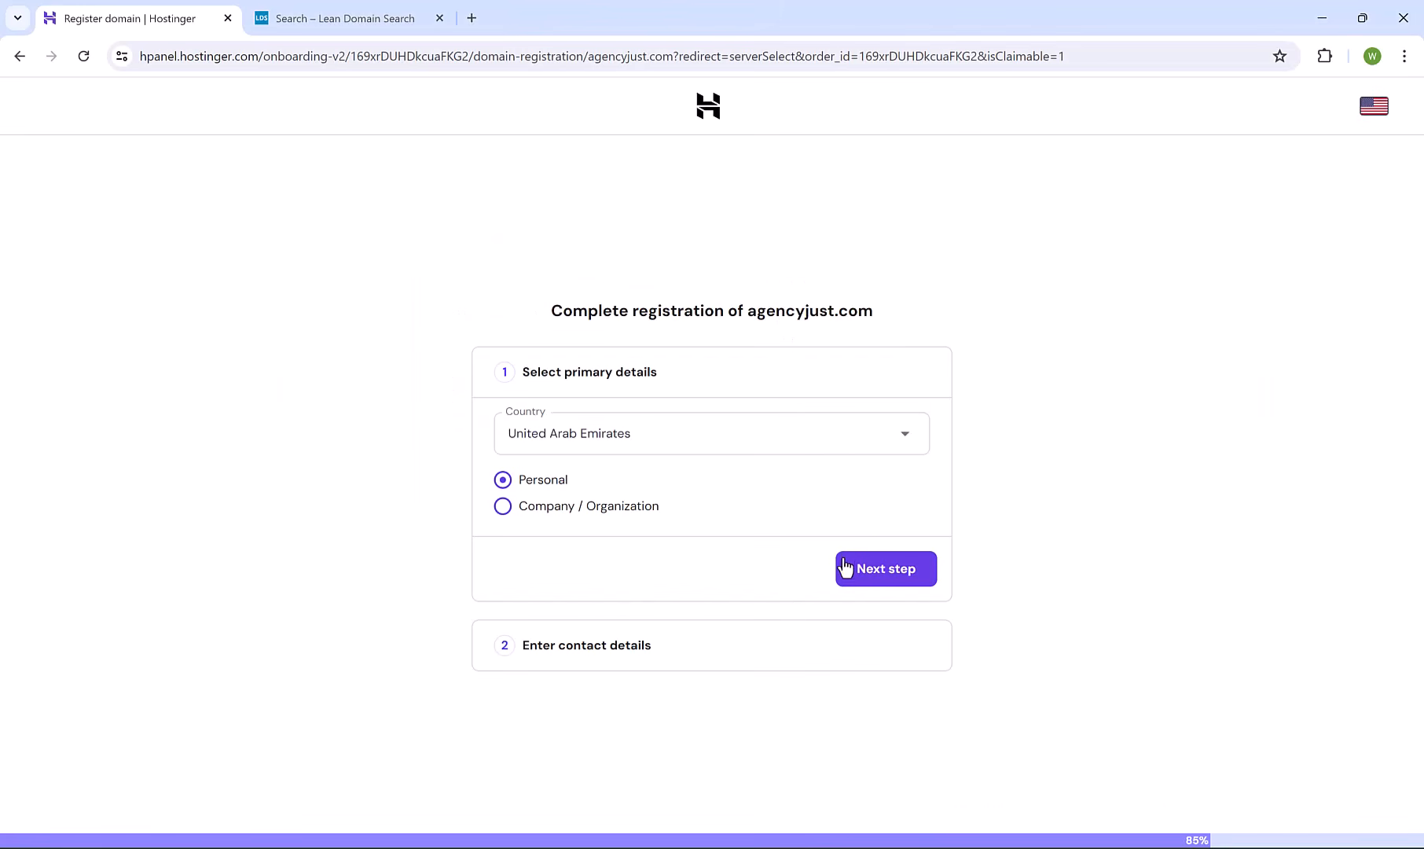
# Confirm the United States, Personal registrant details and register agencyjust.com.
pyautogui.click(878, 584)
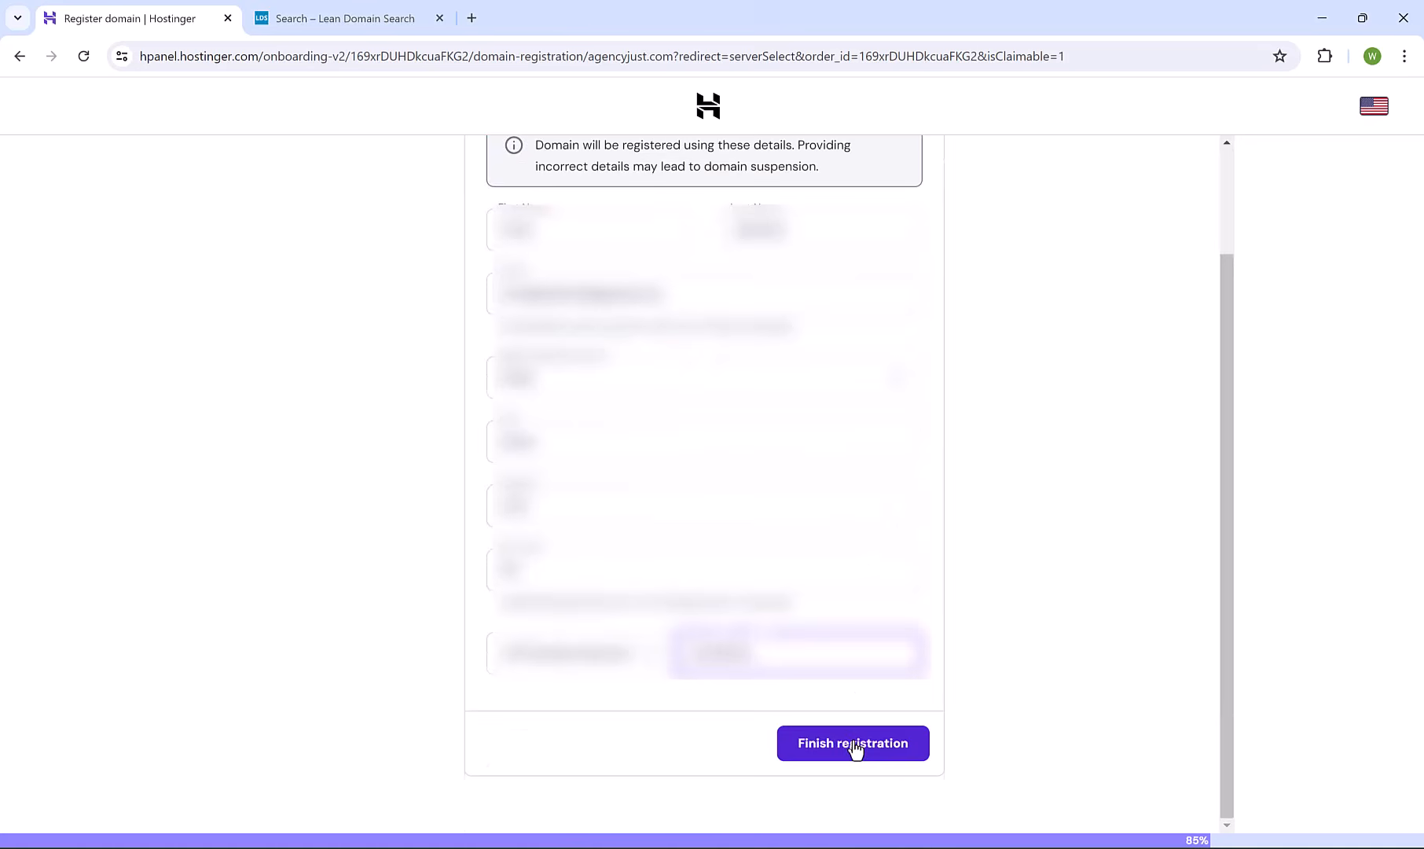
pyautogui.click(854, 744)
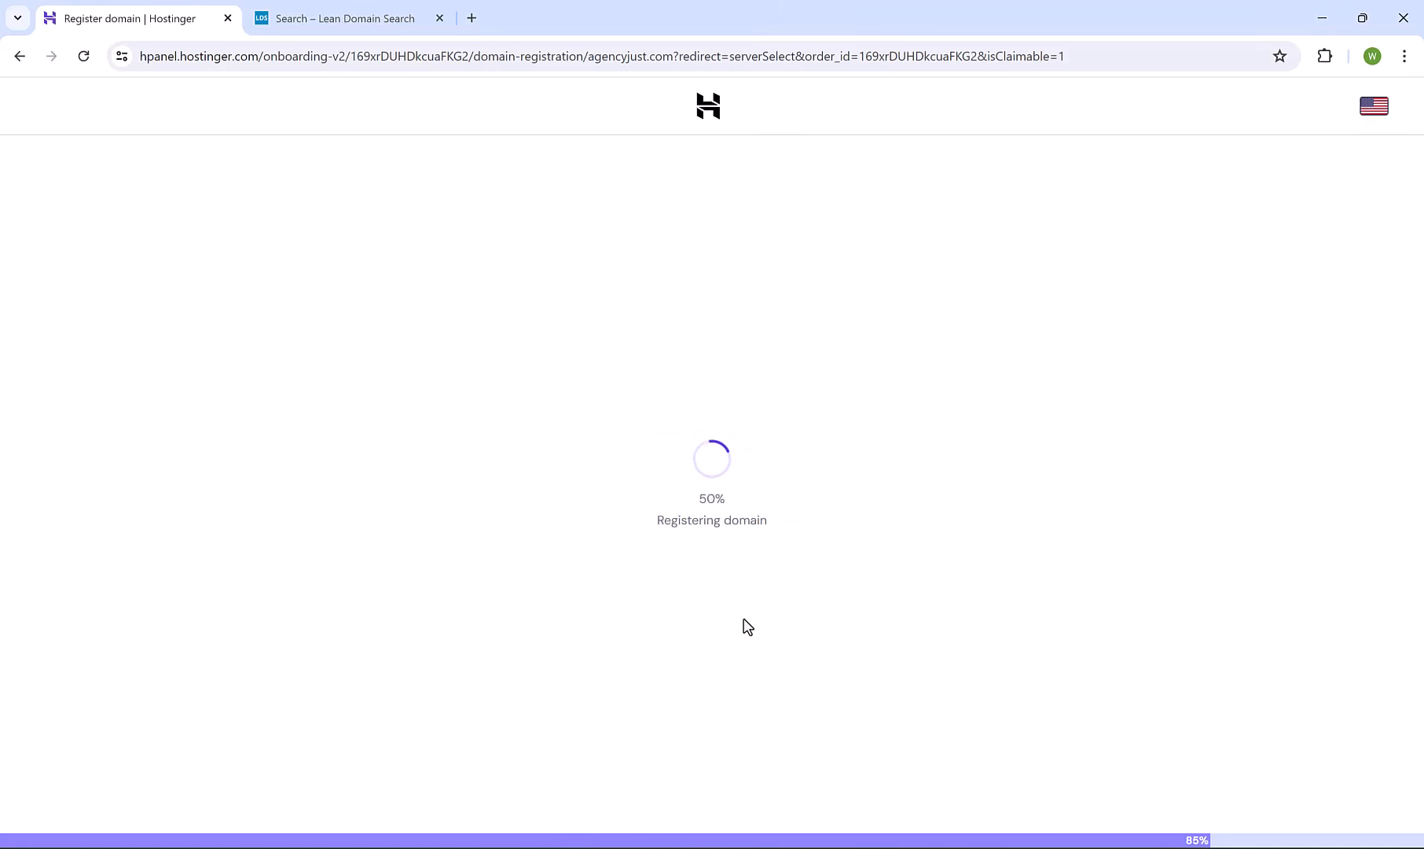
pyautogui.click(440, 18)
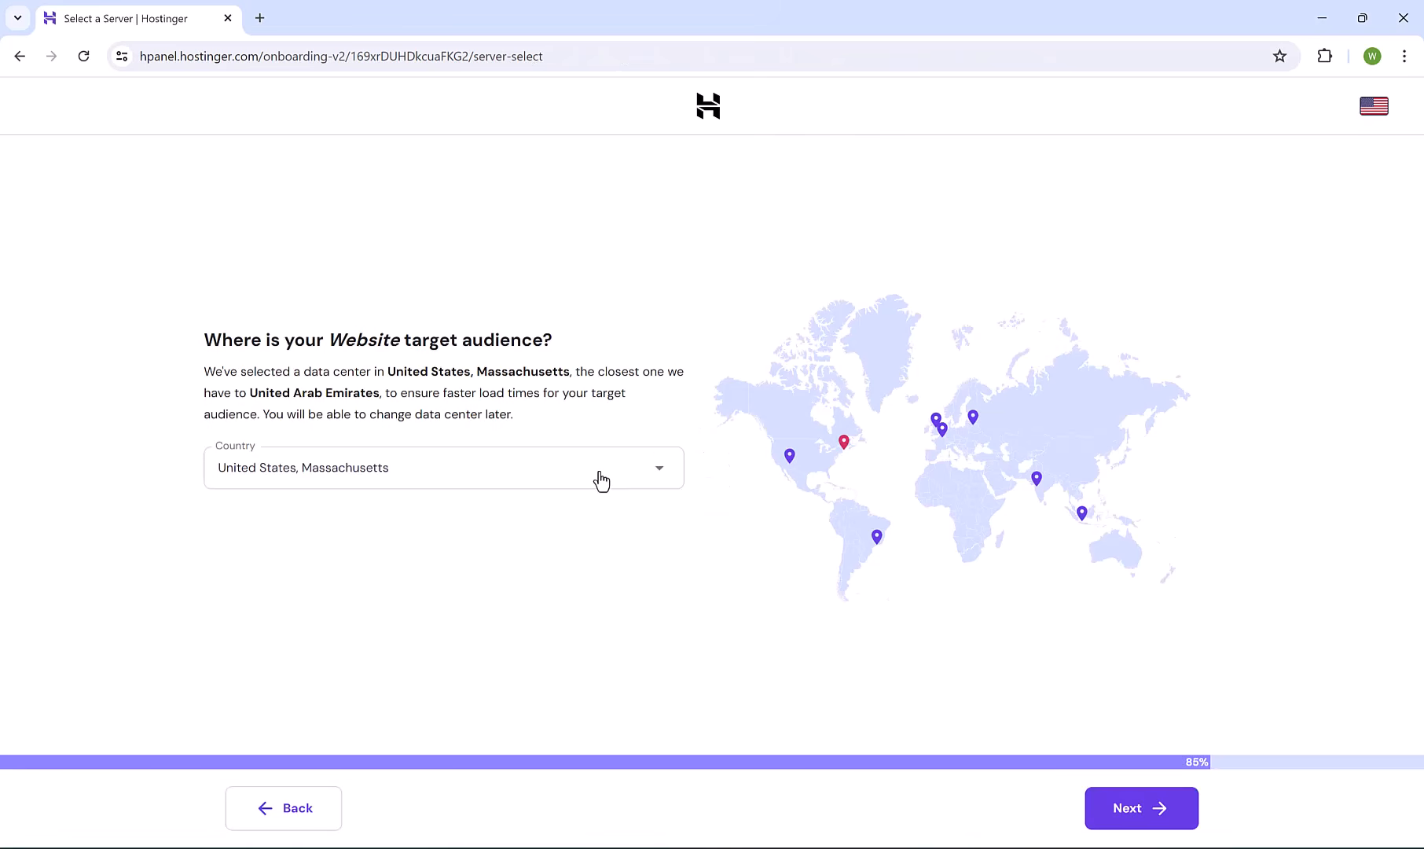
# Keep United States, Massachusetts as the data centre and start the WordPress installation.
pyautogui.click(602, 481)
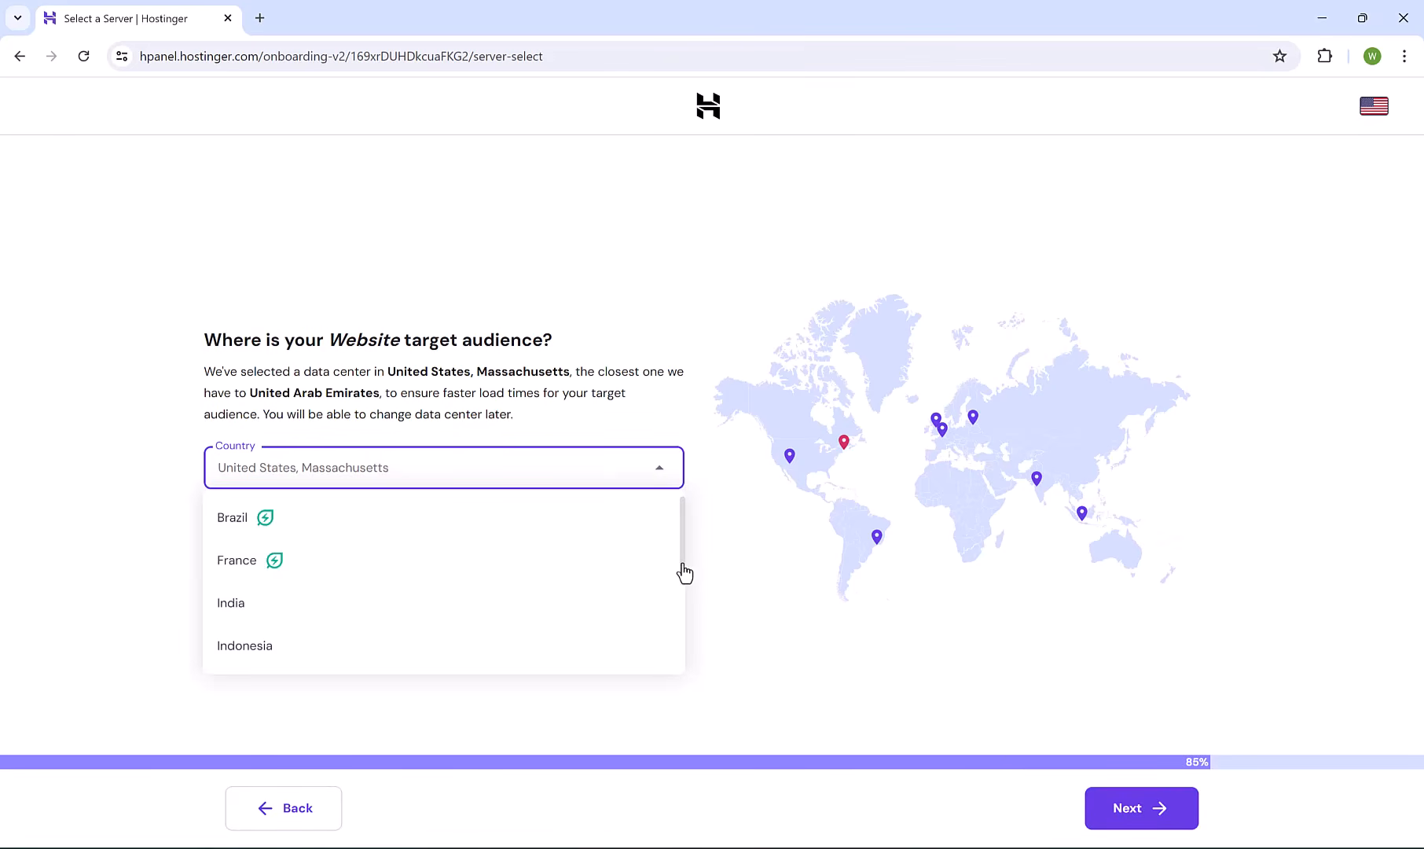
pyautogui.click(1081, 794)
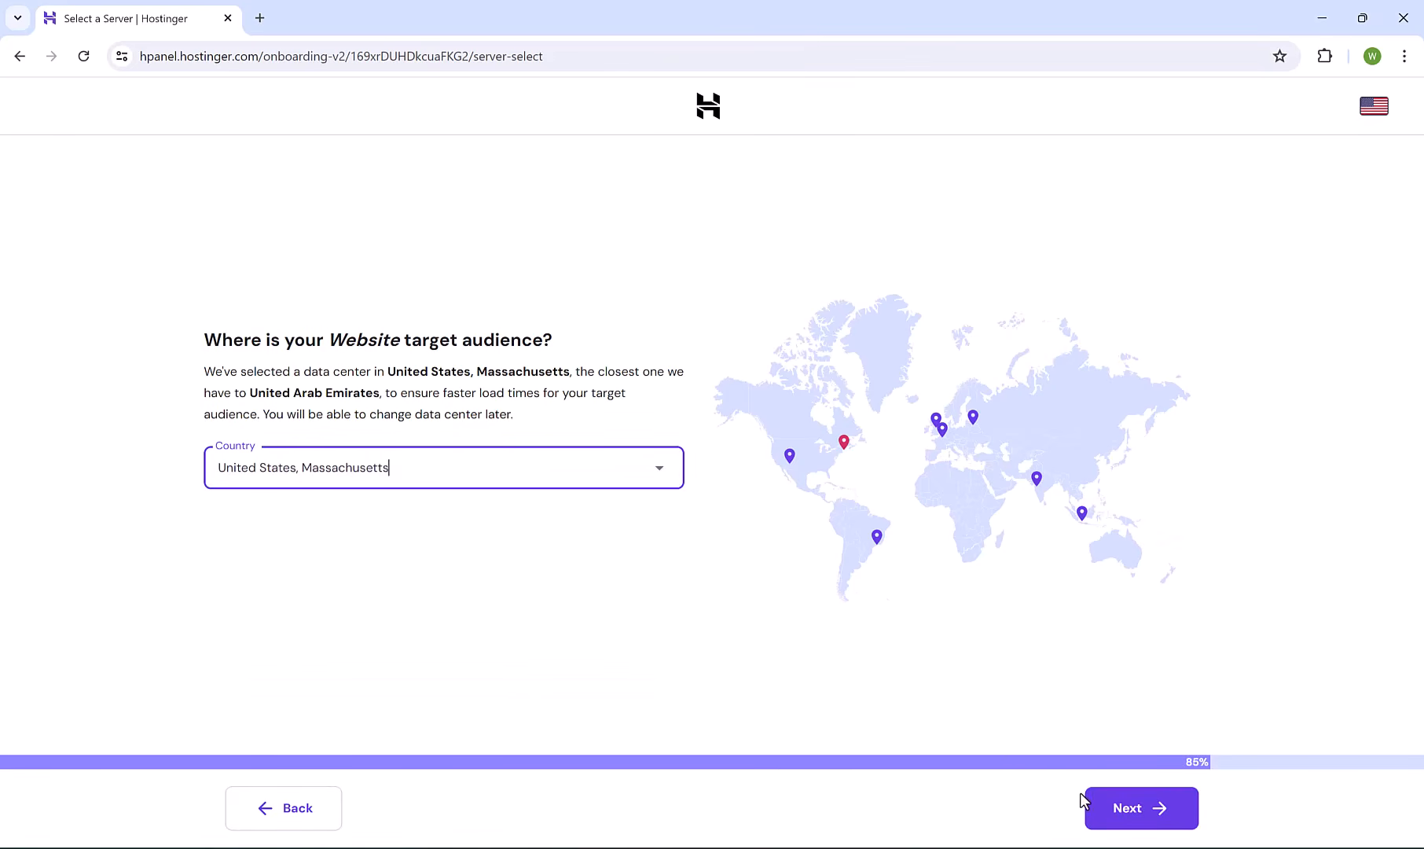
pyautogui.click(1155, 813)
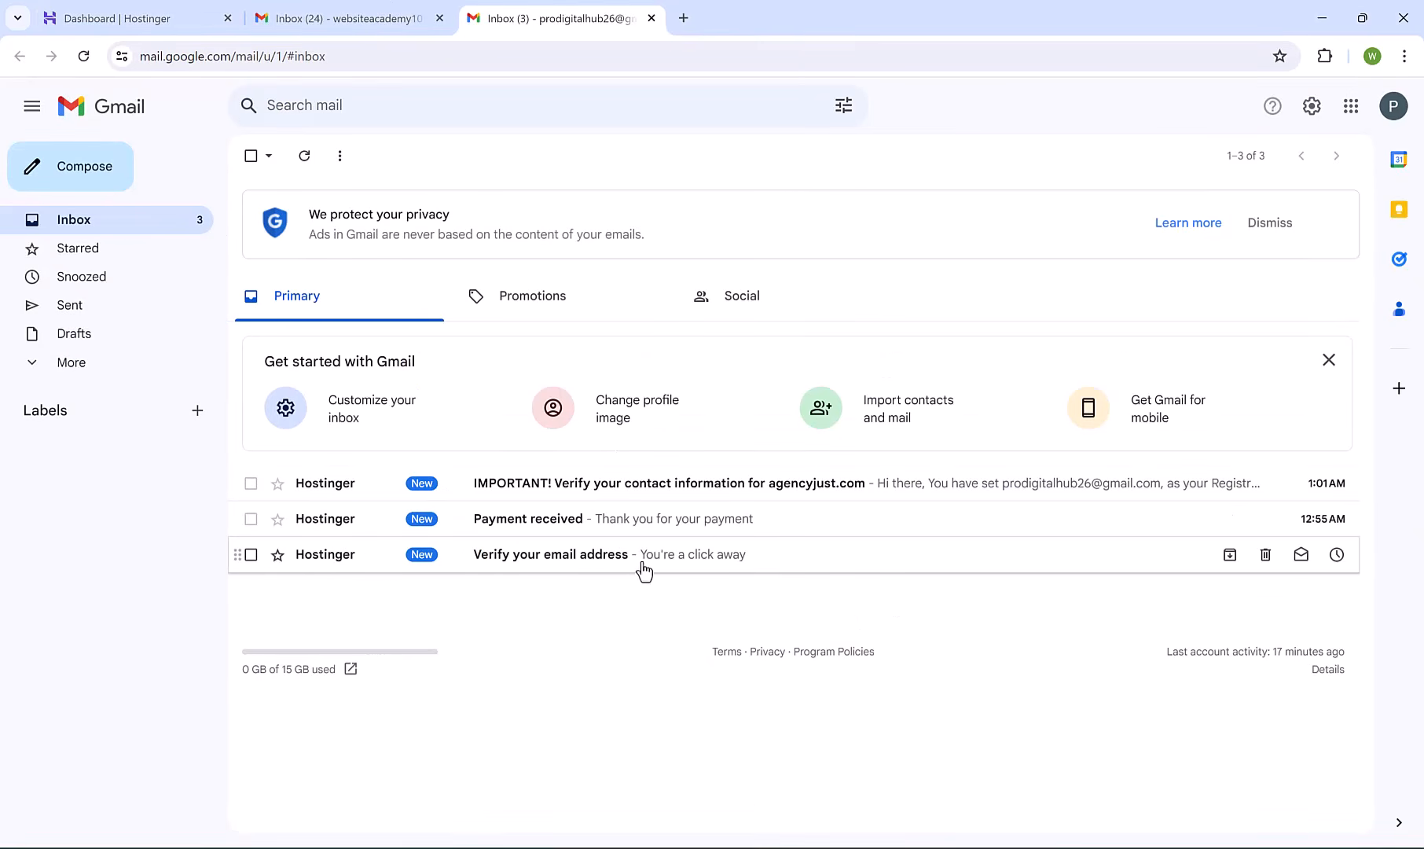
# Verify the account e-mail and agencyjust.com contact details from Hostinger's Gmail messages, then return to Hostinger Home.
pyautogui.click(517, 562)
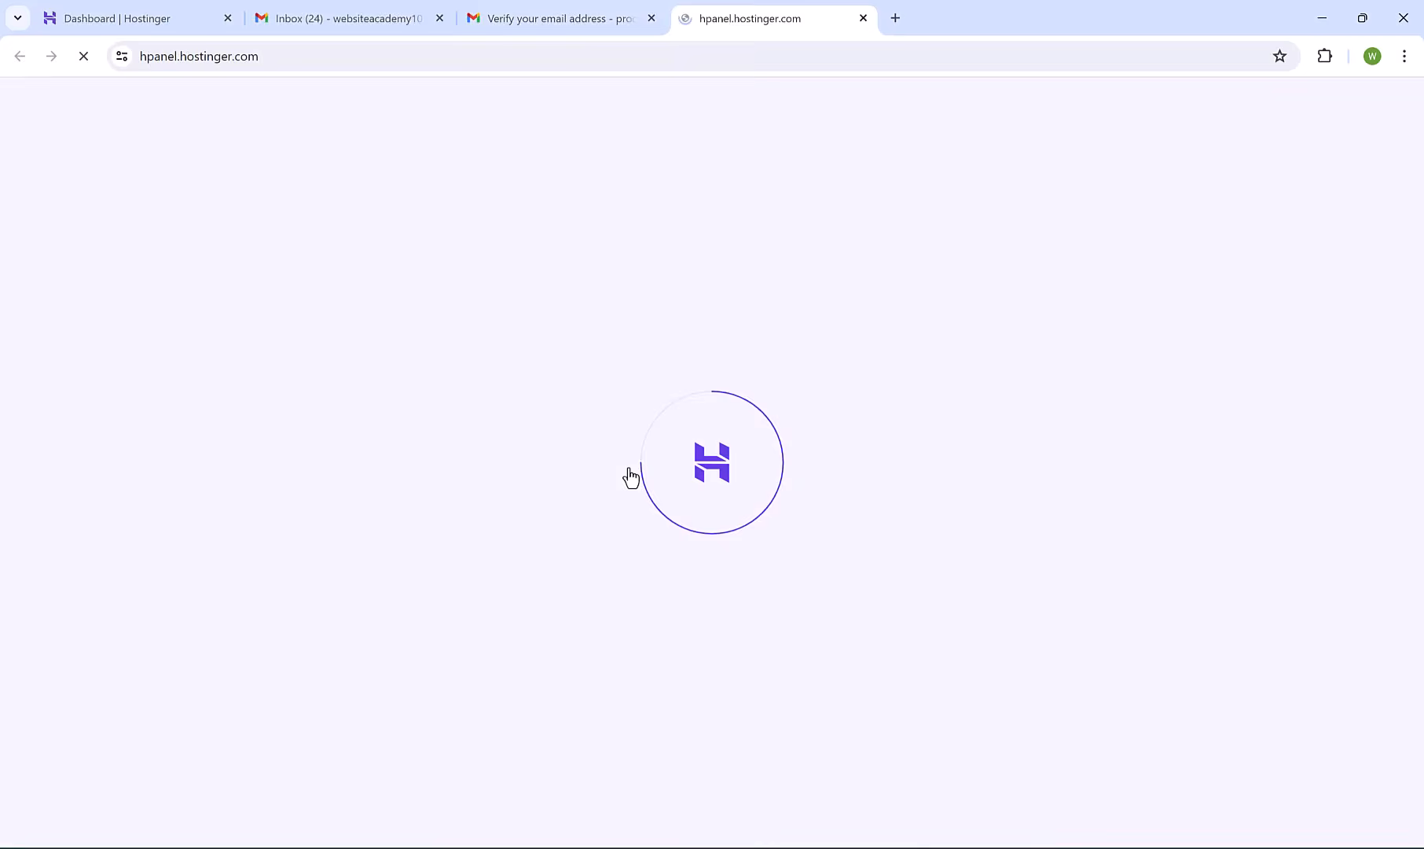
pyautogui.click(254, 158)
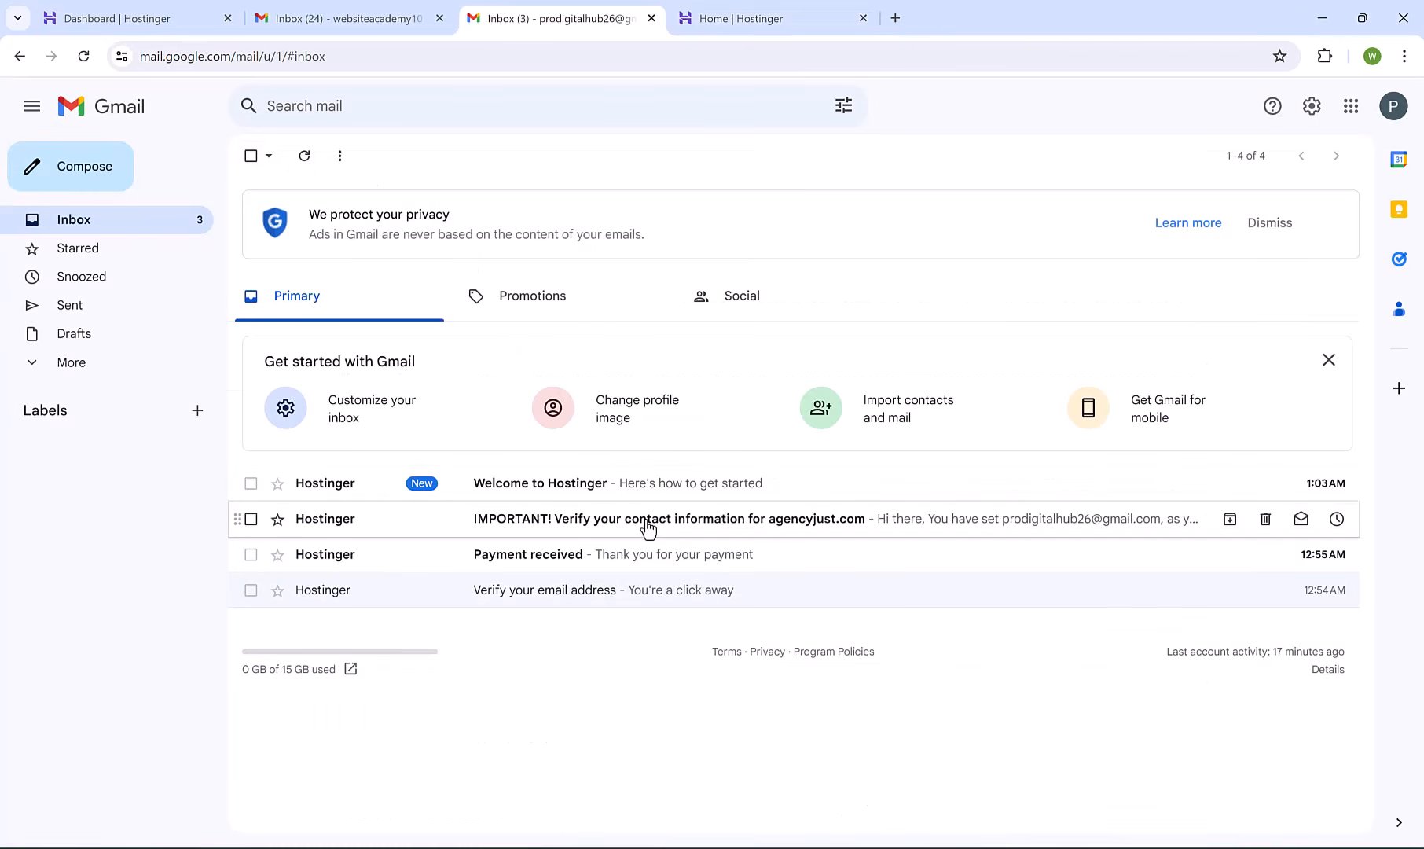
pyautogui.click(647, 528)
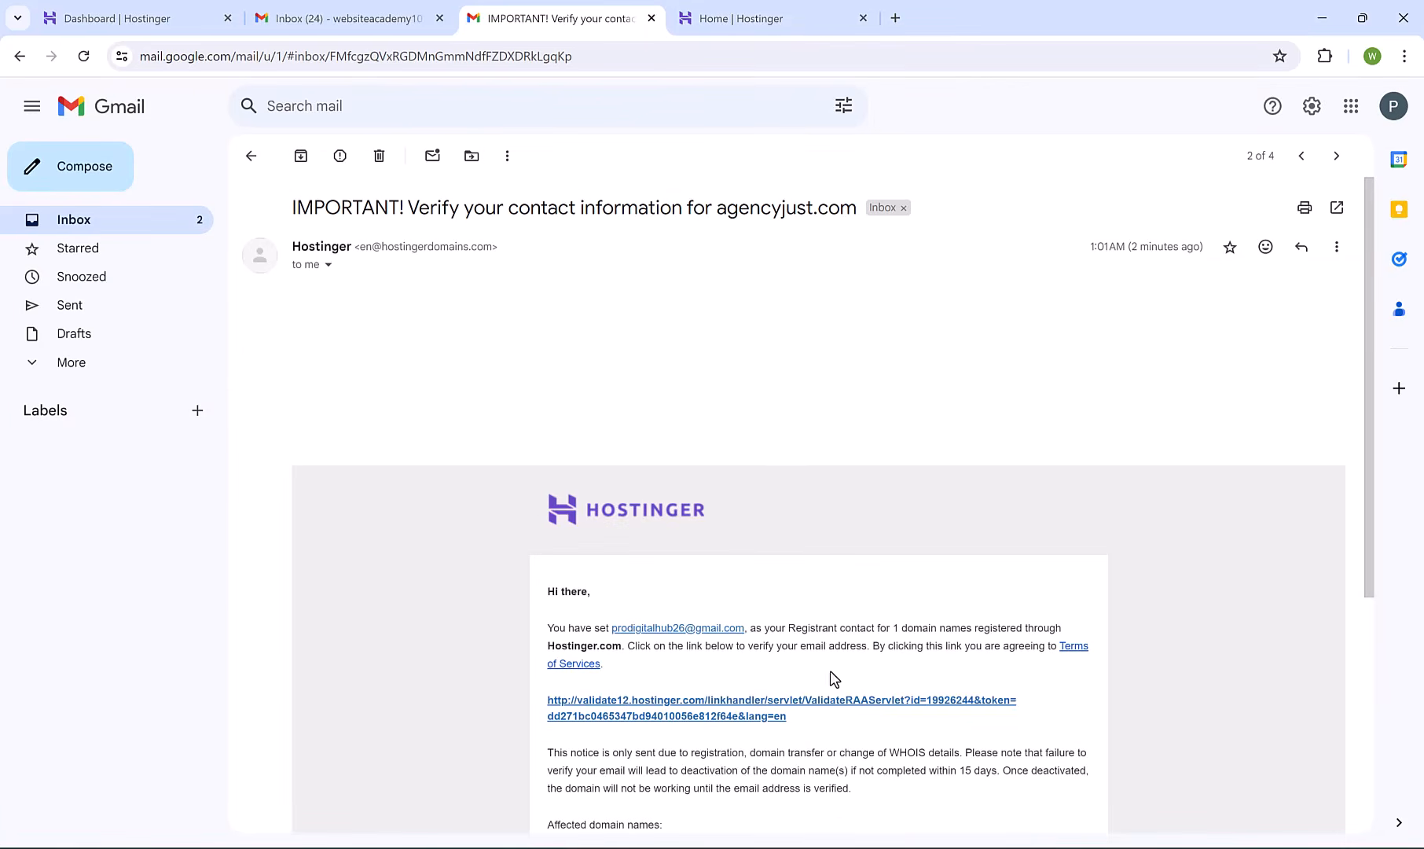
pyautogui.click(724, 709)
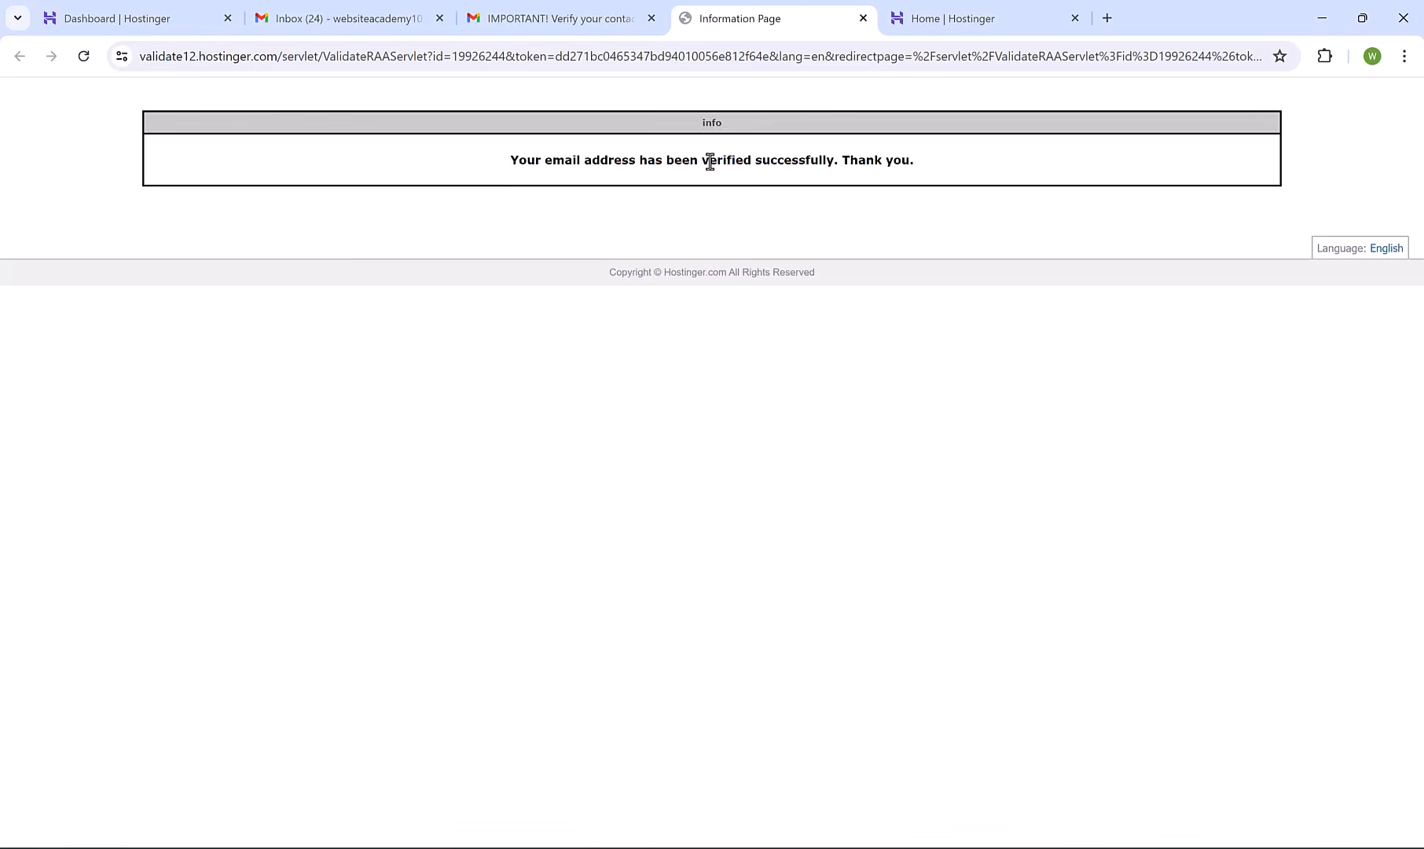
pyautogui.tripleClick(710, 162)
pyautogui.click(919, 9)
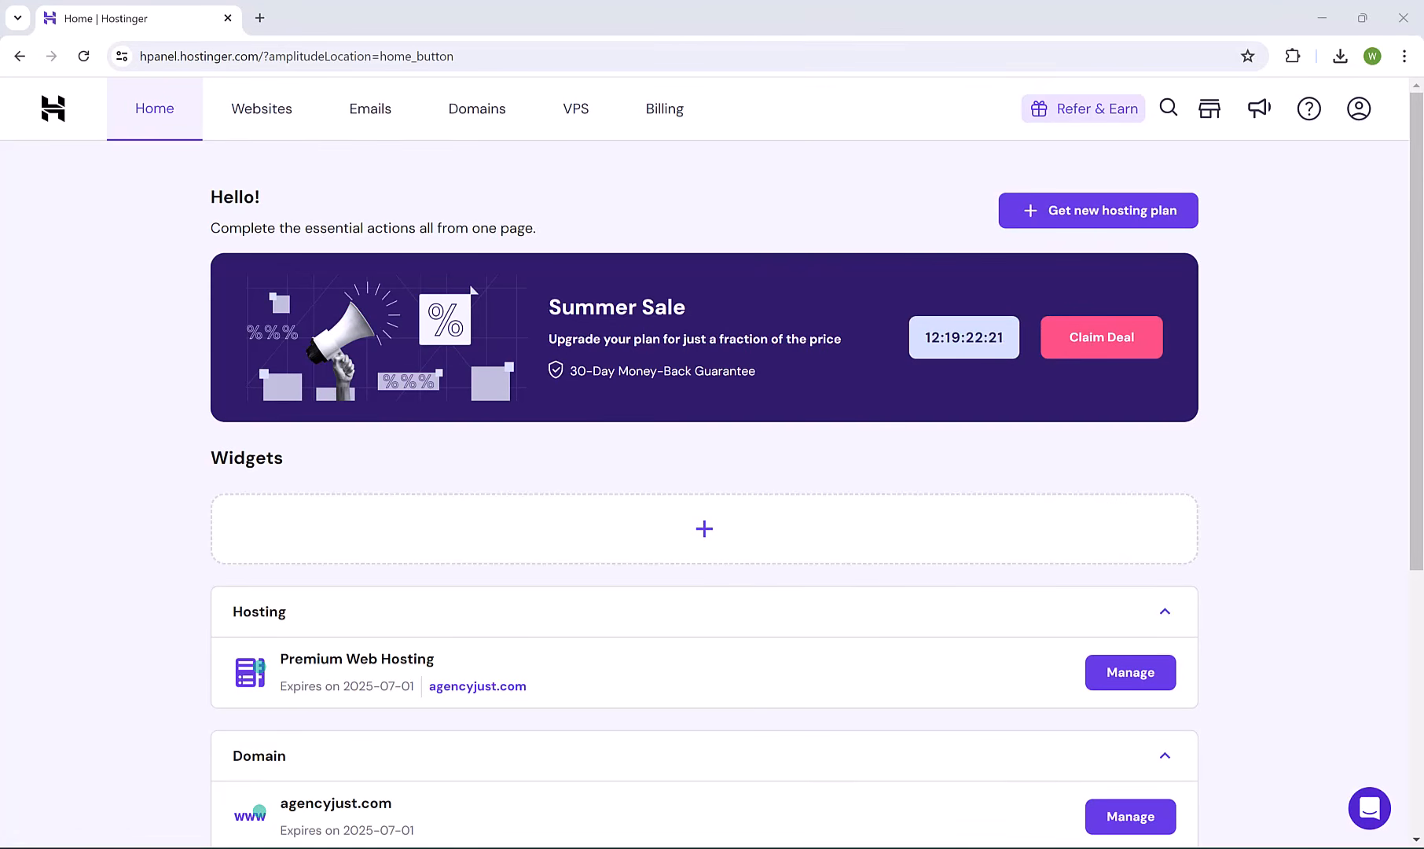
# Go from Websites to the agencyjust.com dashboard and open its WordPress Admin Panel.
pyautogui.click(276, 116)
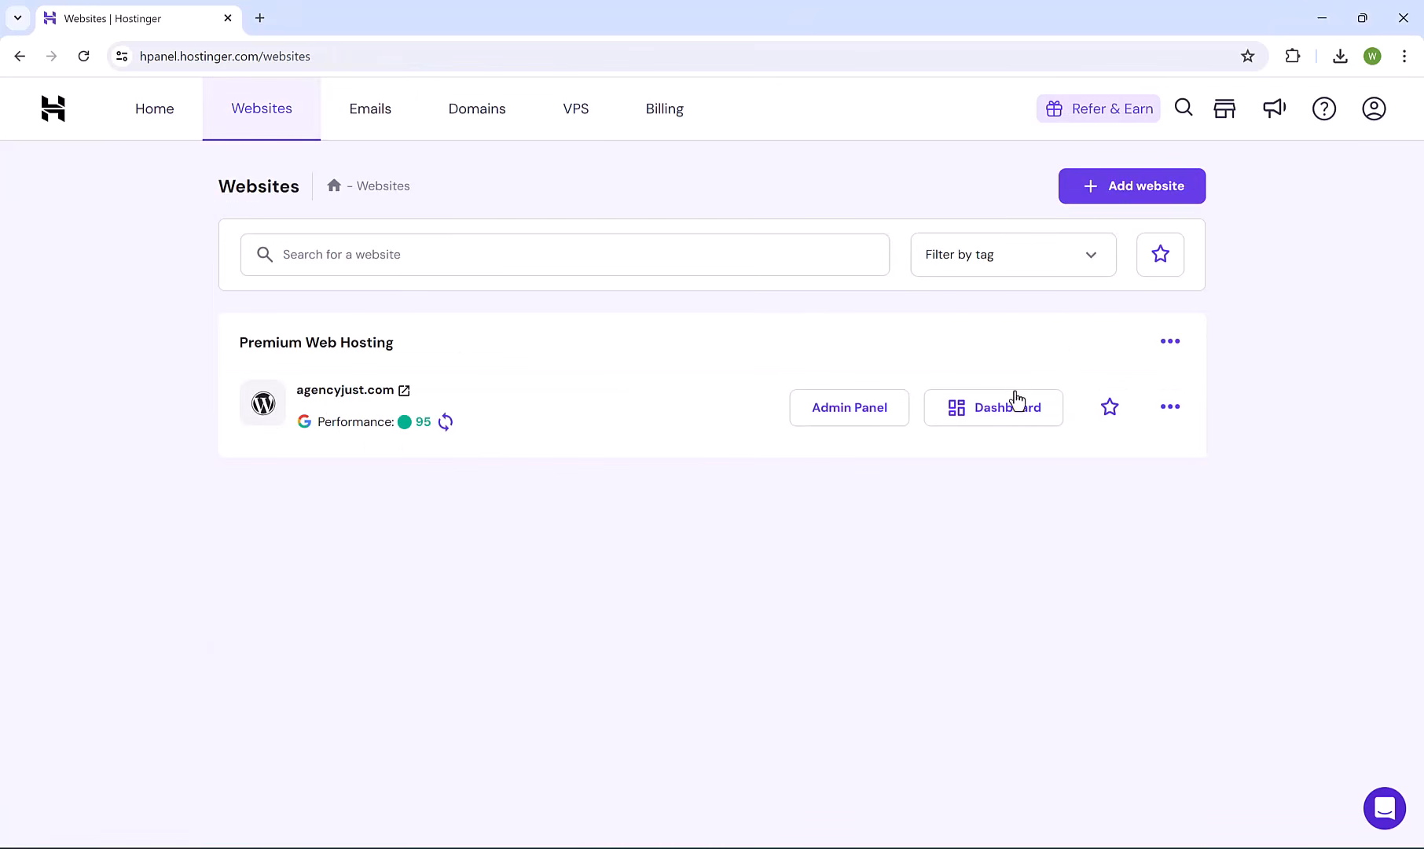
pyautogui.click(1003, 409)
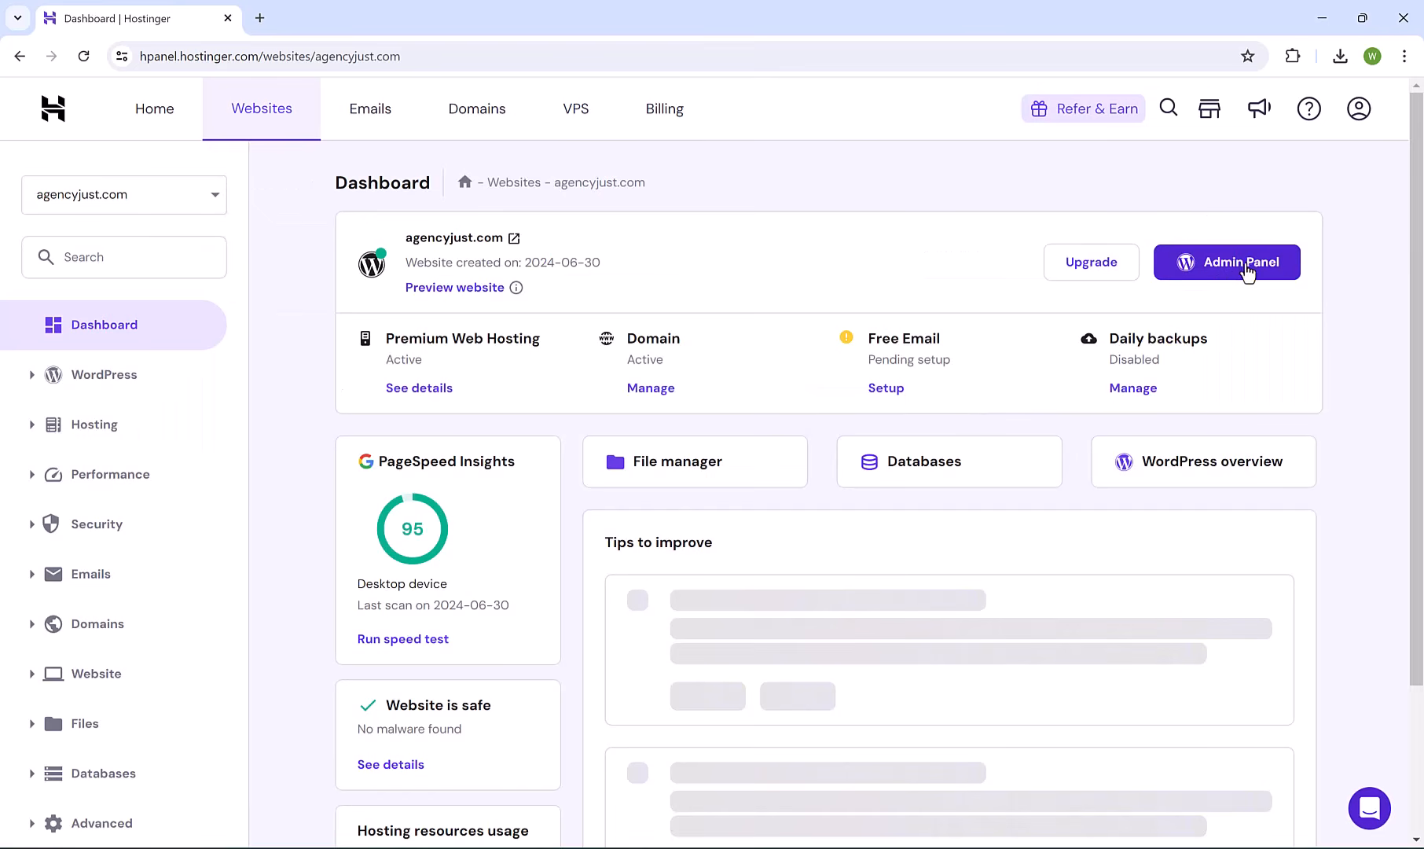
pyautogui.click(1227, 267)
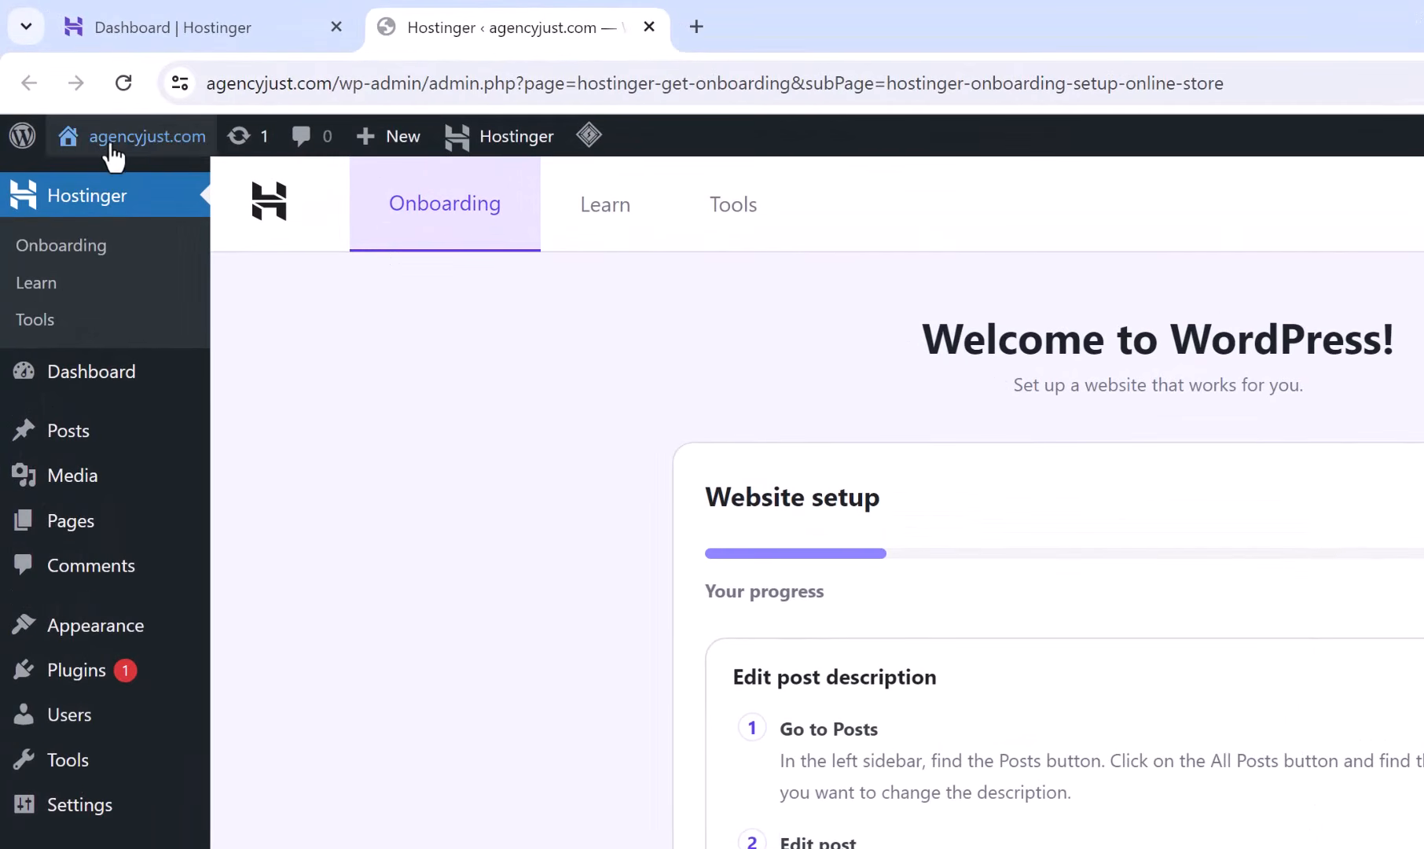
# Visit the live agencyjust.com front page from the admin bar.
pyautogui.moveTo(116, 150)
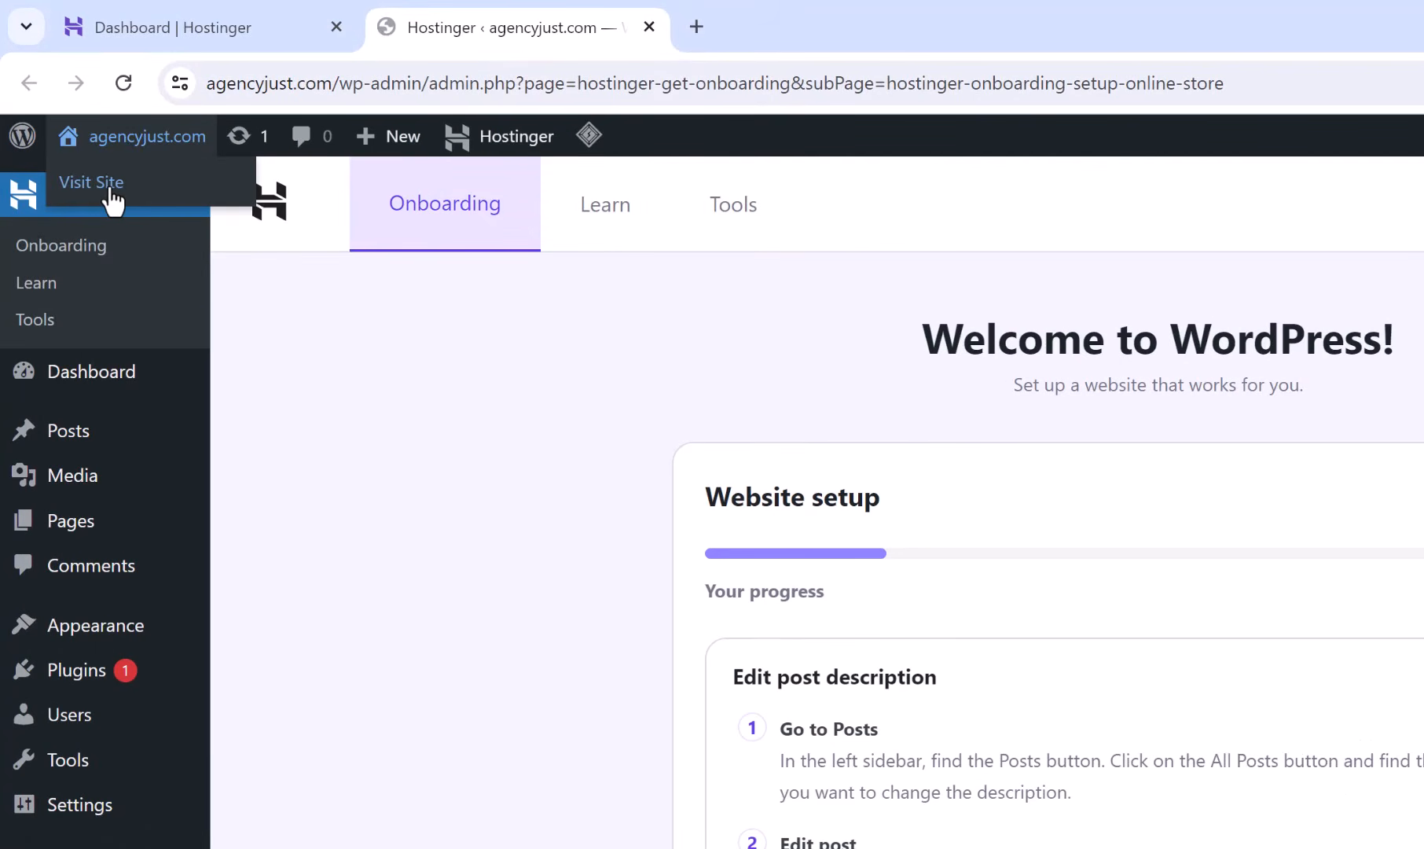
pyautogui.click(111, 191)
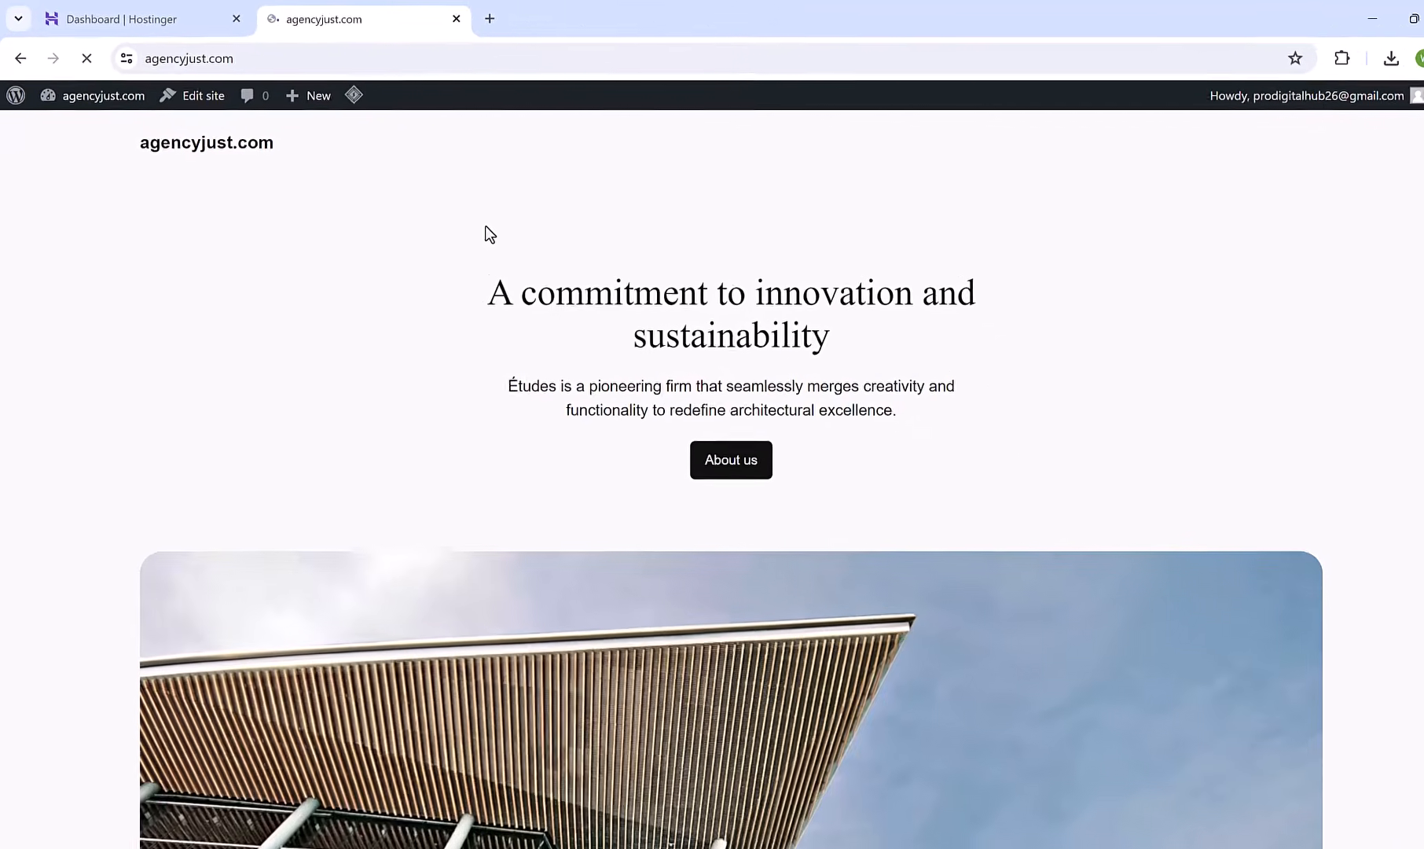
pyautogui.click(285, 59)
pyautogui.click(275, 59)
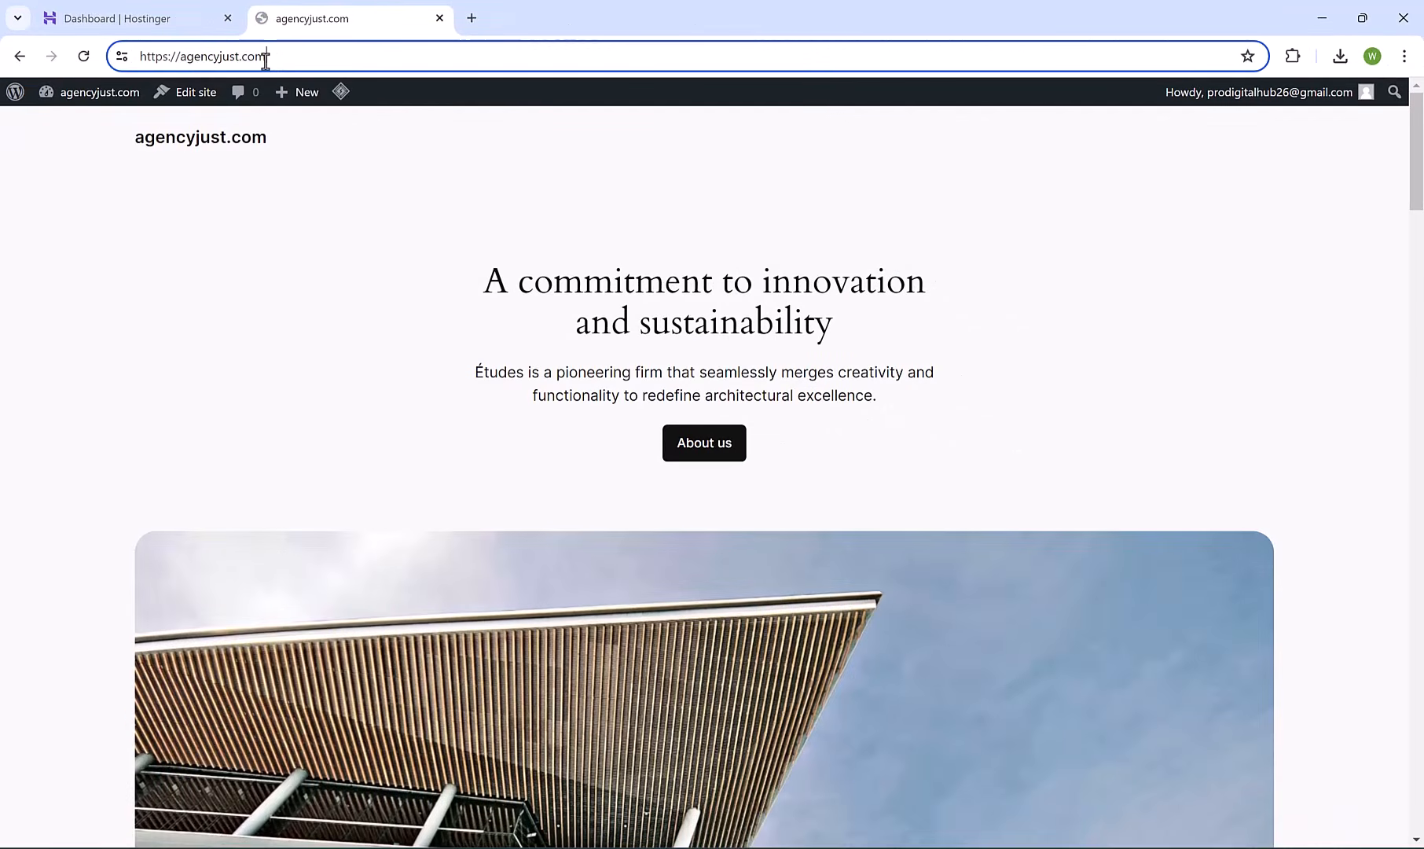
pyautogui.click(274, 195)
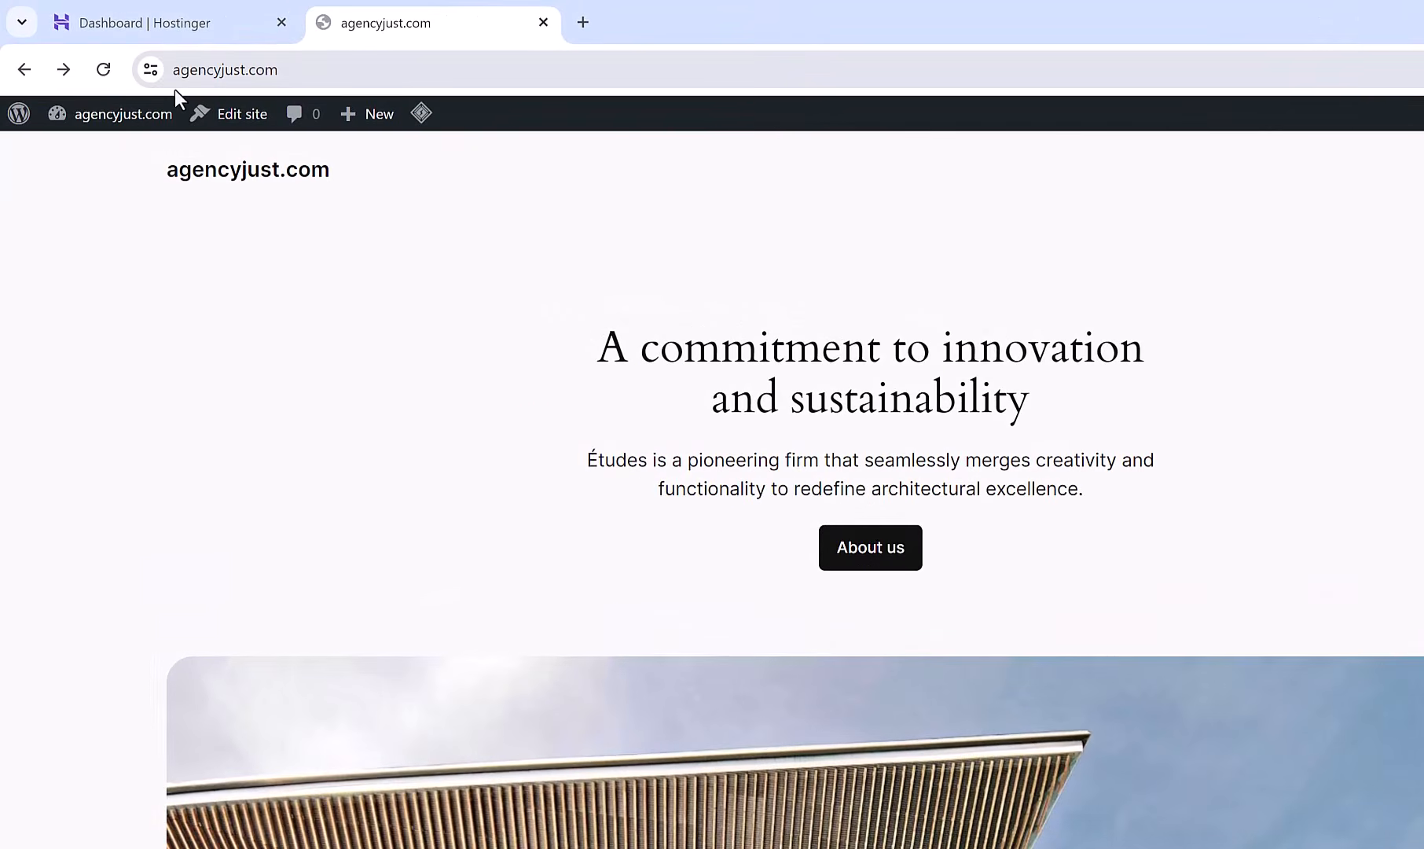
# Return to the Dashboard and open Plugins > Installed Plugins.
pyautogui.click(123, 128)
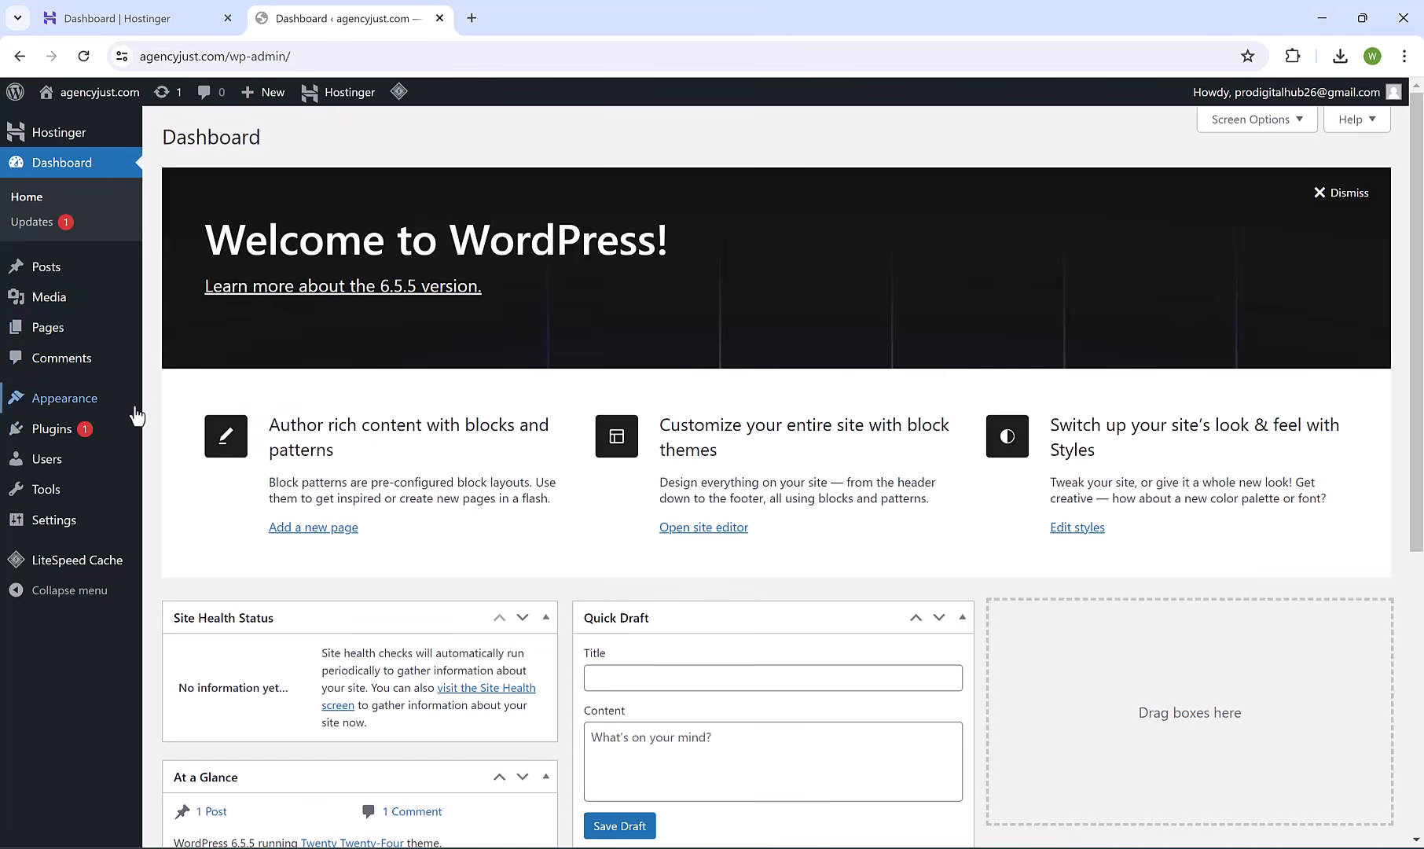
pyautogui.moveTo(54, 437)
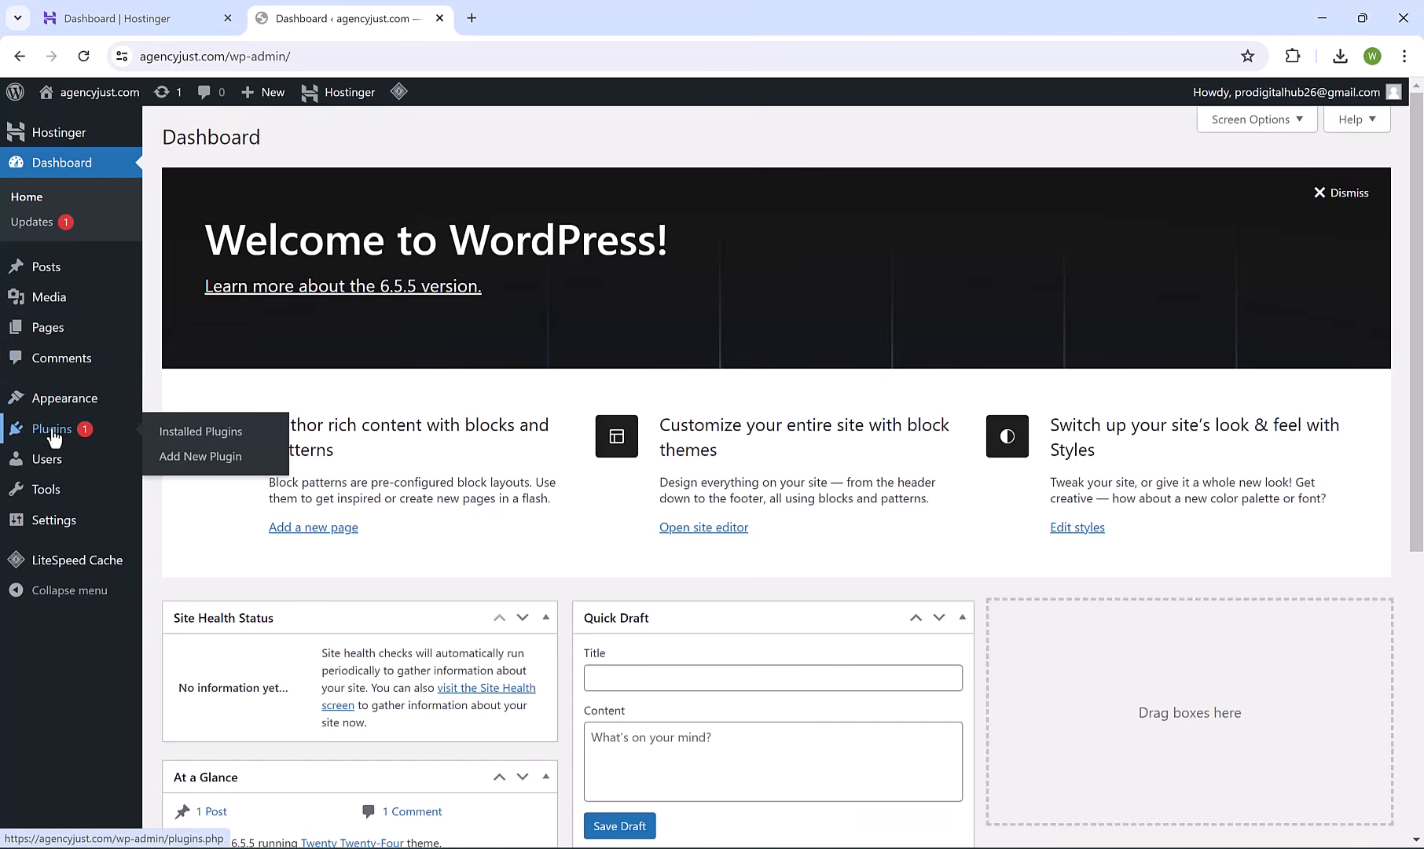
pyautogui.click(196, 441)
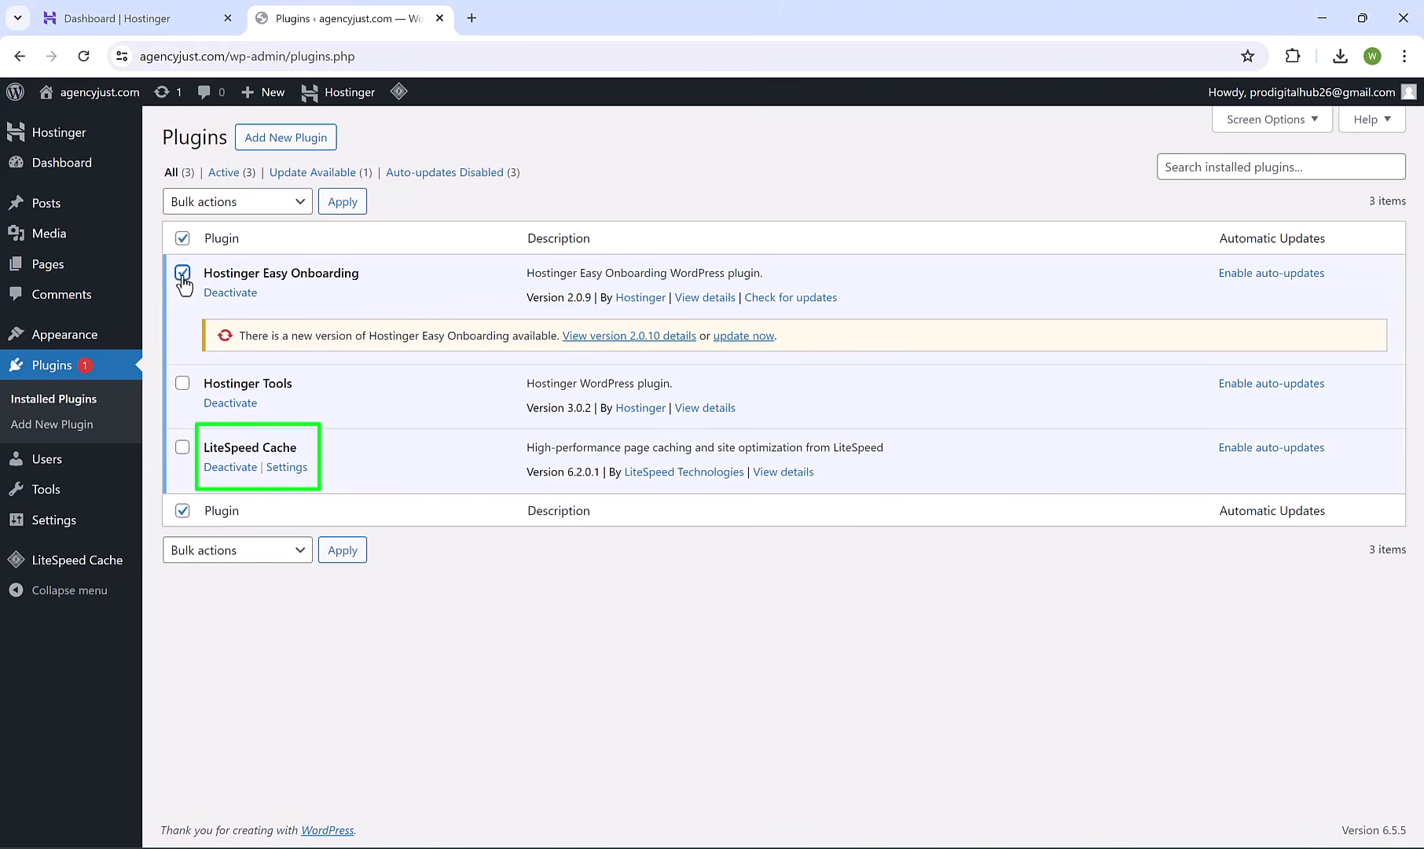
# Bulk-deactivate Hostinger Easy Onboarding and Hostinger Tools.
pyautogui.click(182, 384)
pyautogui.click(237, 206)
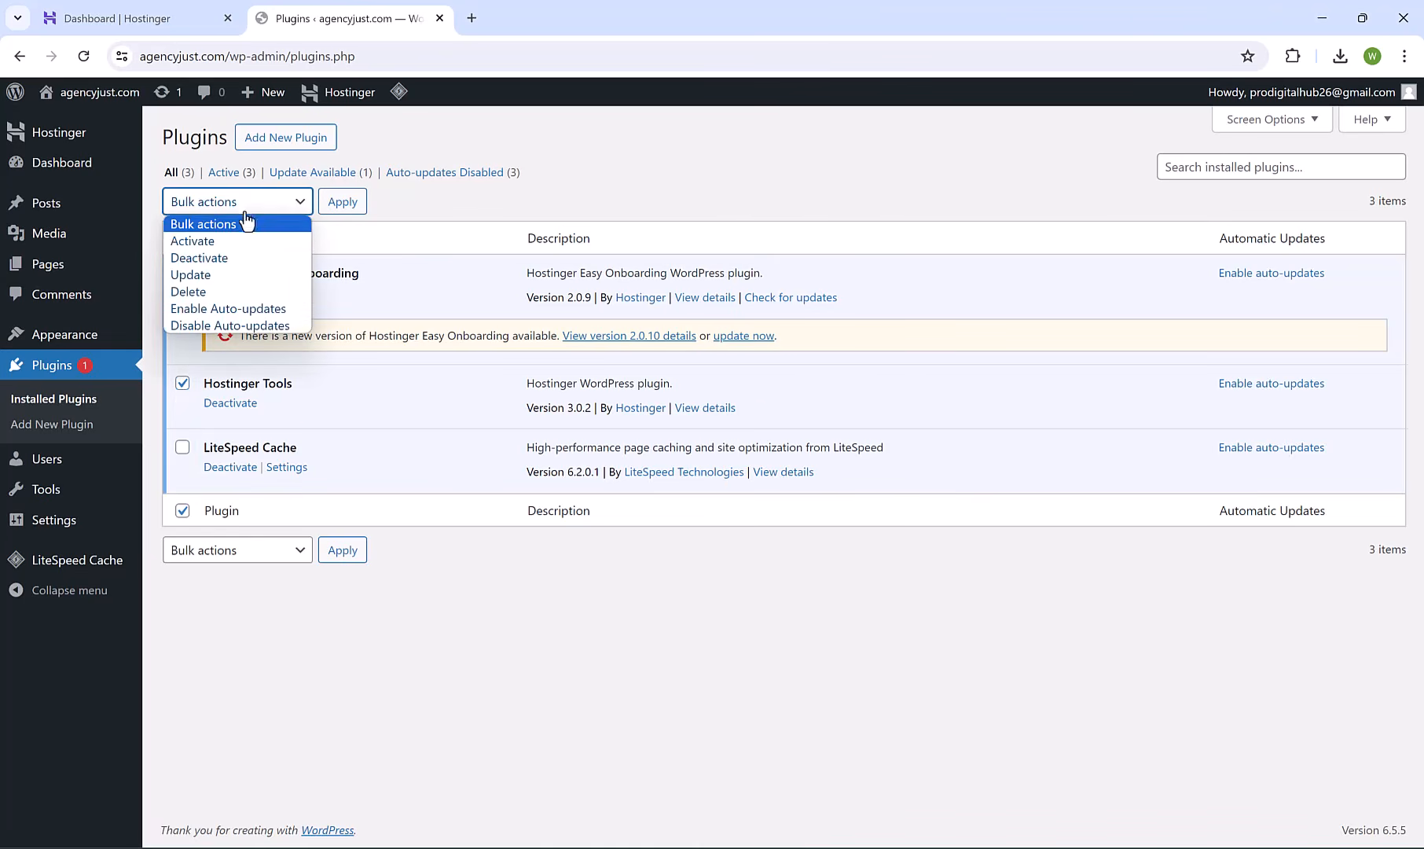
pyautogui.click(245, 258)
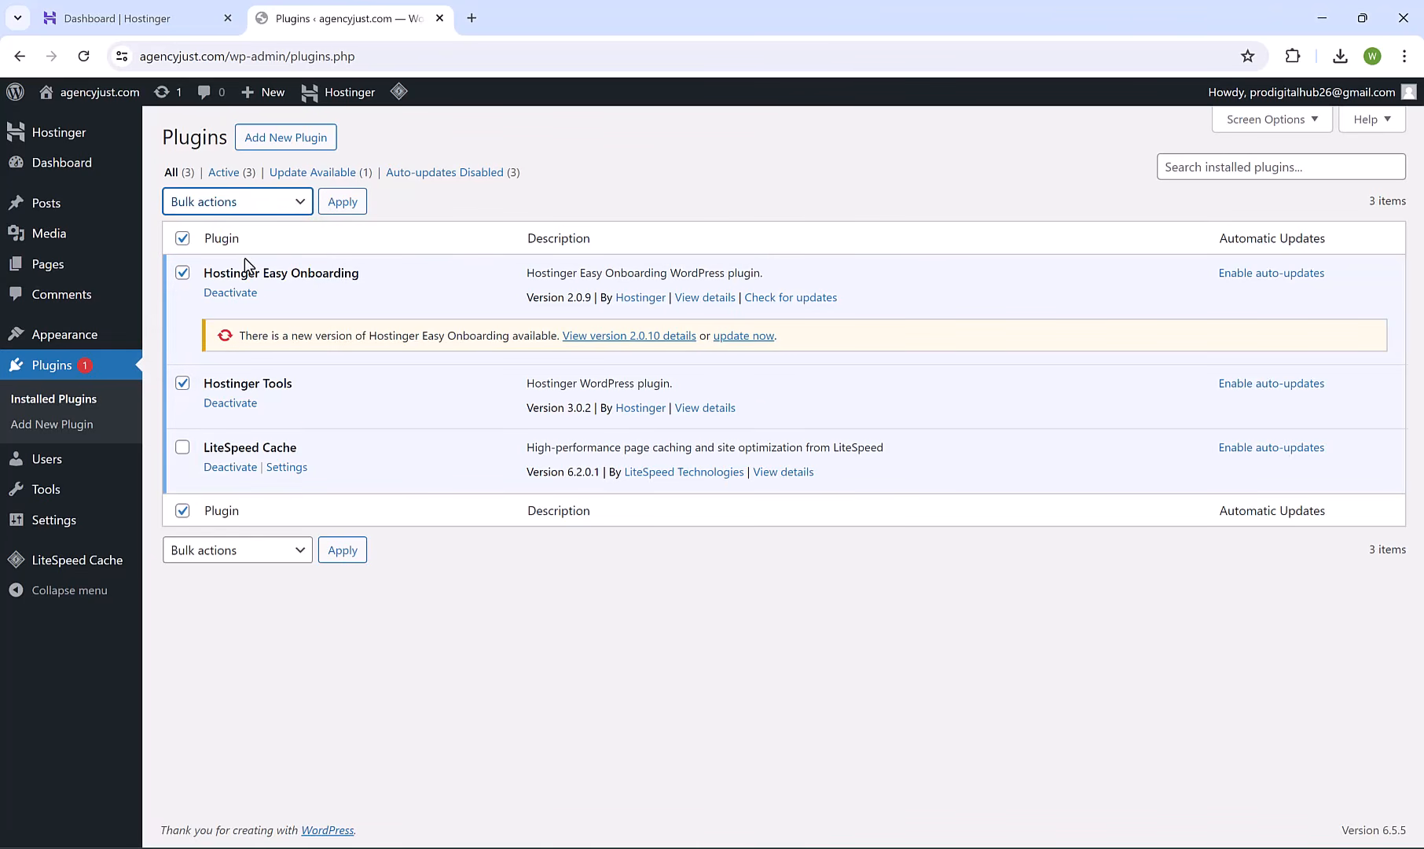
pyautogui.click(345, 206)
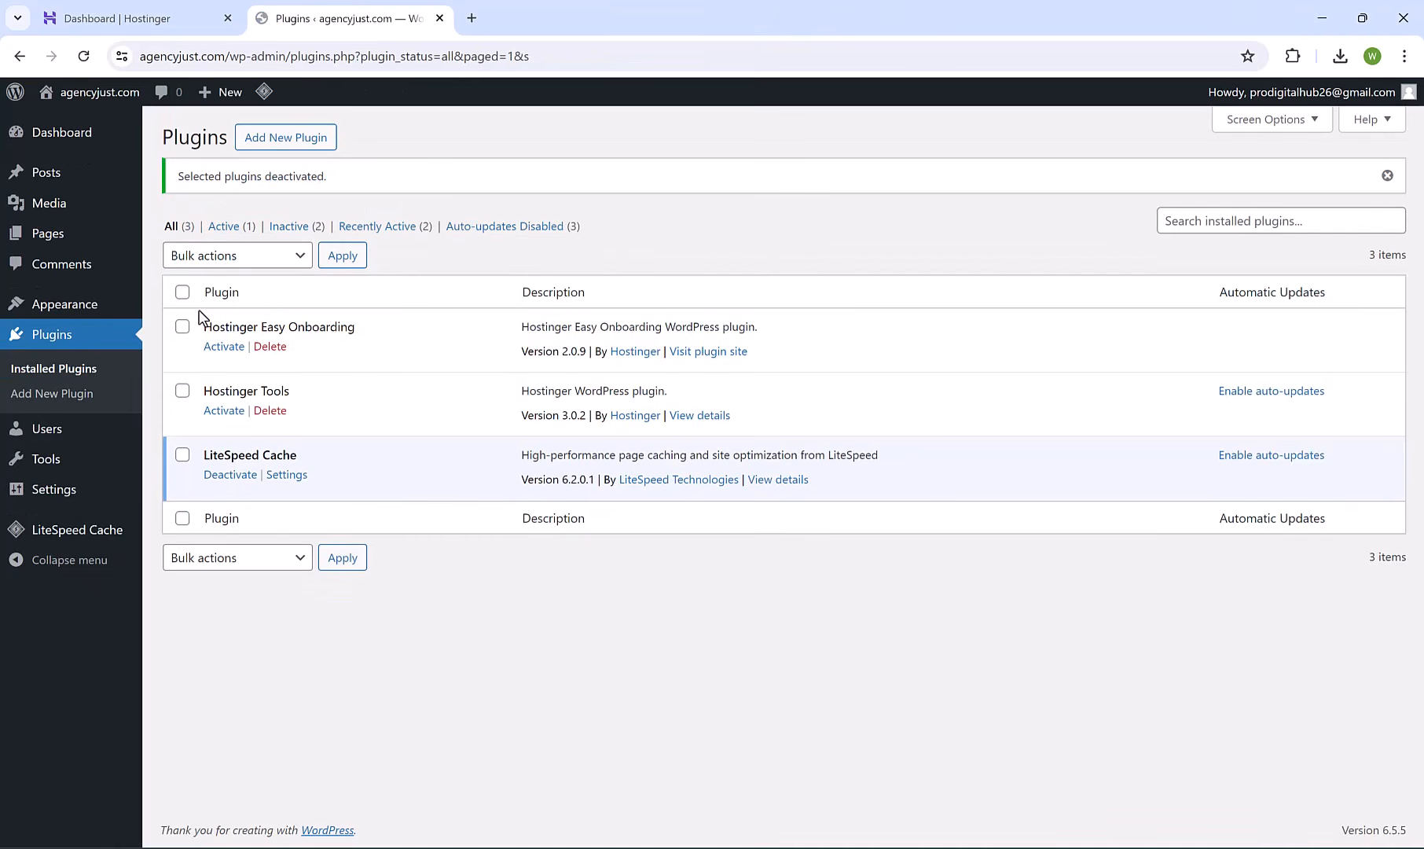
# Bulk-delete both Hostinger plugins and confirm, leaving only LiteSpeed Cache.
pyautogui.click(184, 327)
pyautogui.click(183, 391)
pyautogui.click(239, 265)
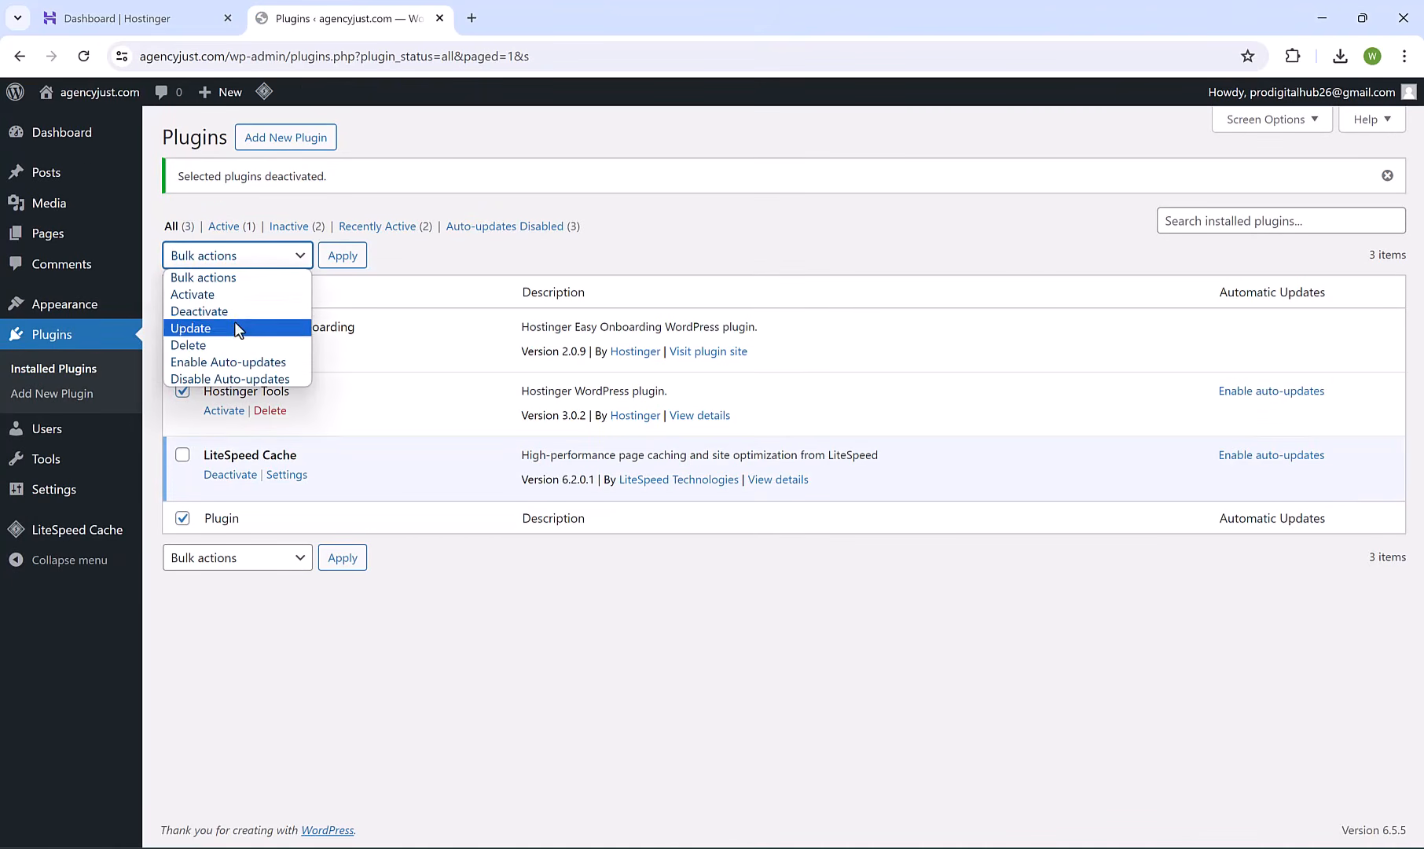
pyautogui.press('Escape')
pyautogui.click(343, 255)
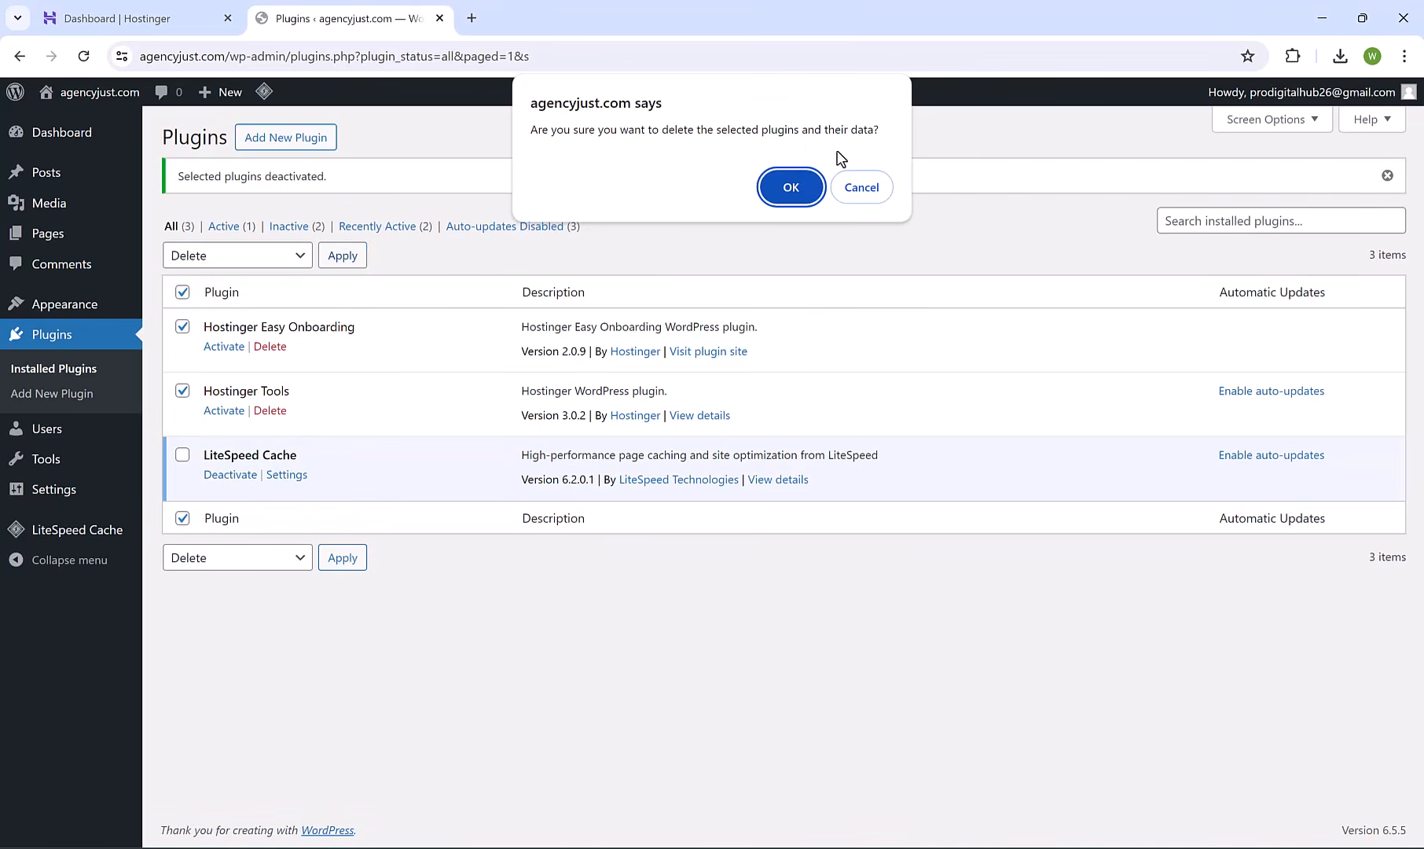
pyautogui.click(796, 182)
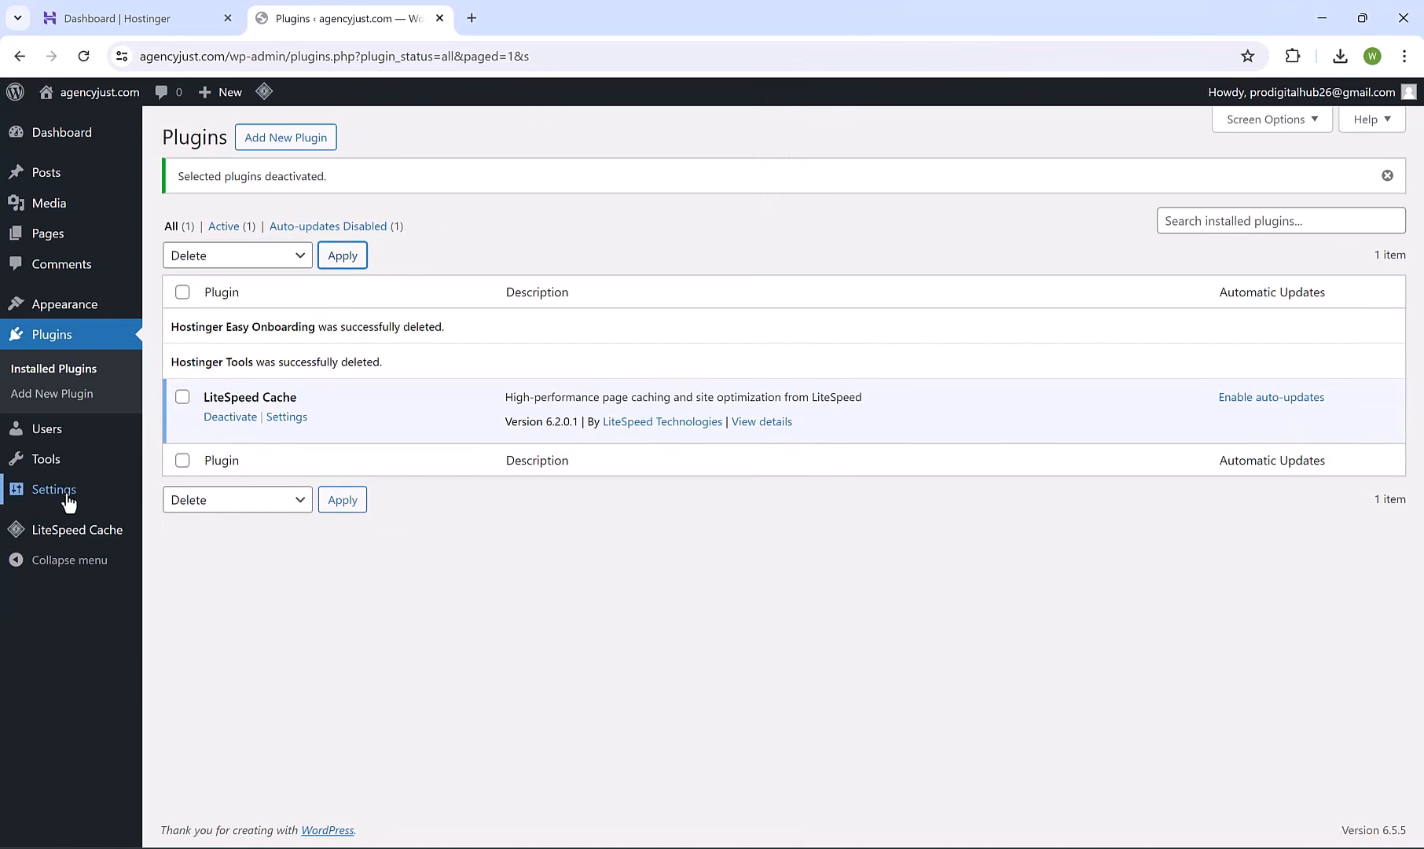
# In Settings > General, set title 'Agency Just' and tagline 'Your Digital Agency Partner!', then save.
pyautogui.moveTo(118, 497)
pyautogui.click(175, 497)
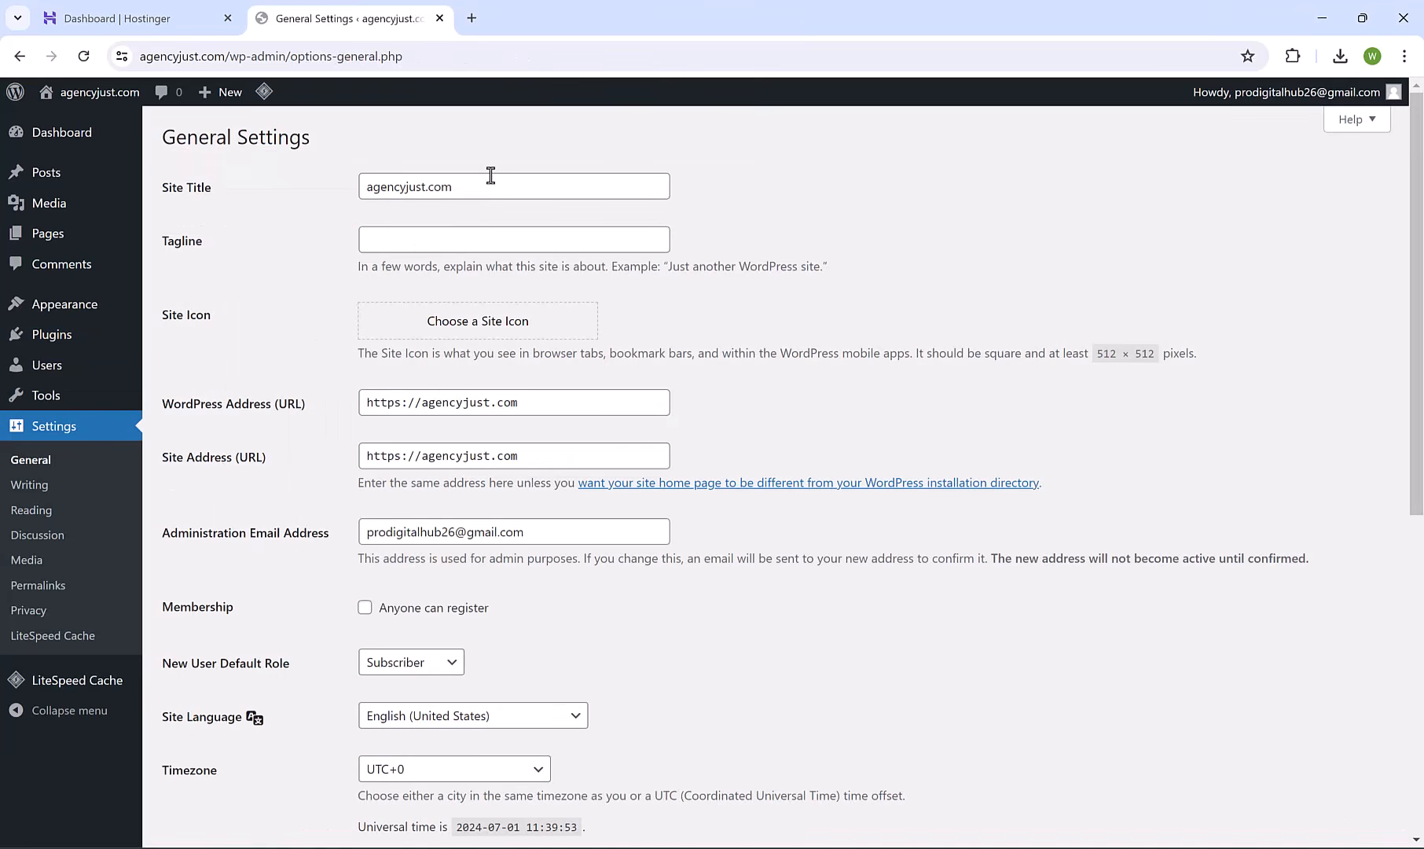
pyautogui.doubleClick(485, 183)
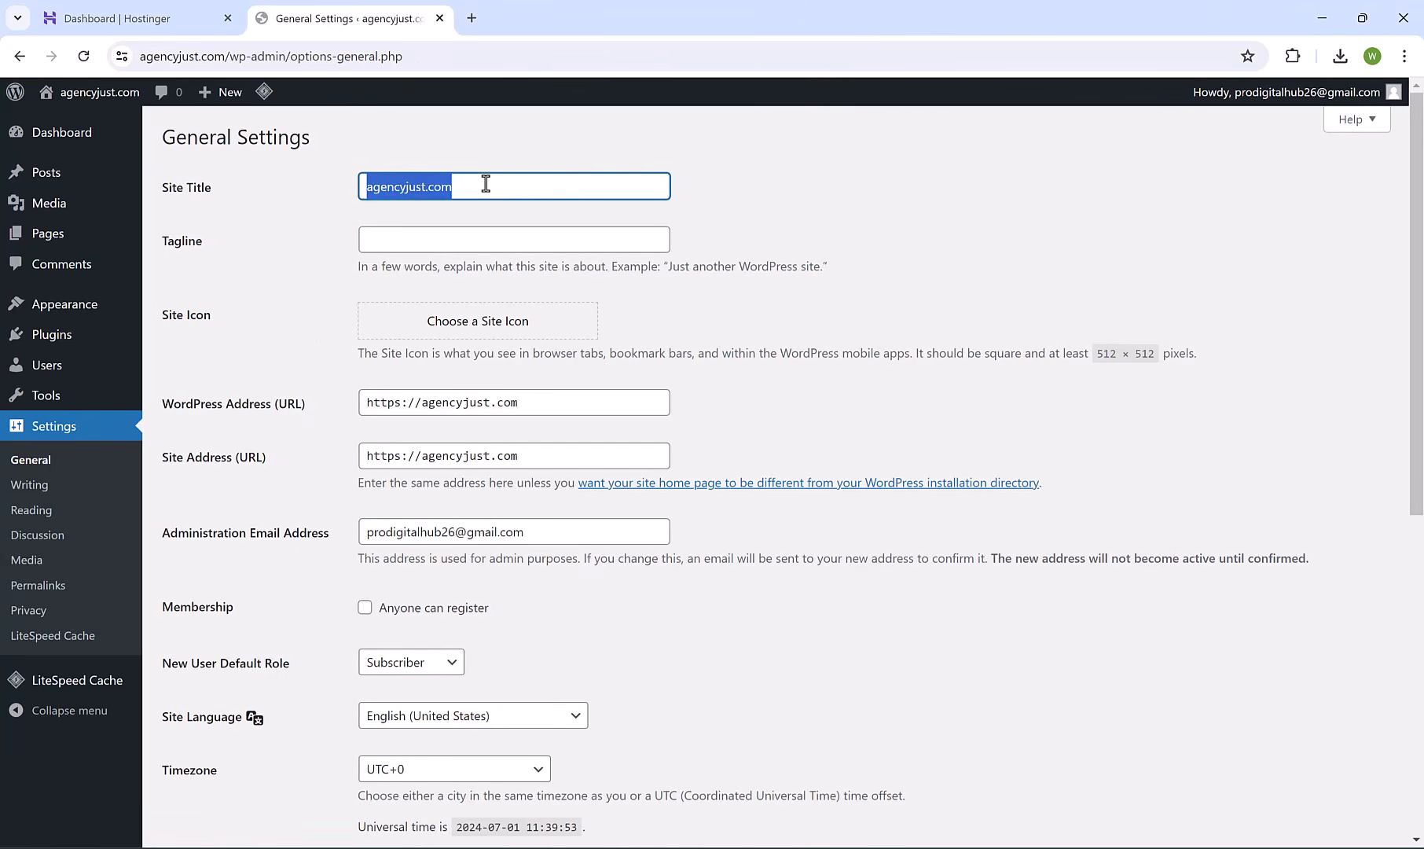
pyautogui.write('Agency')
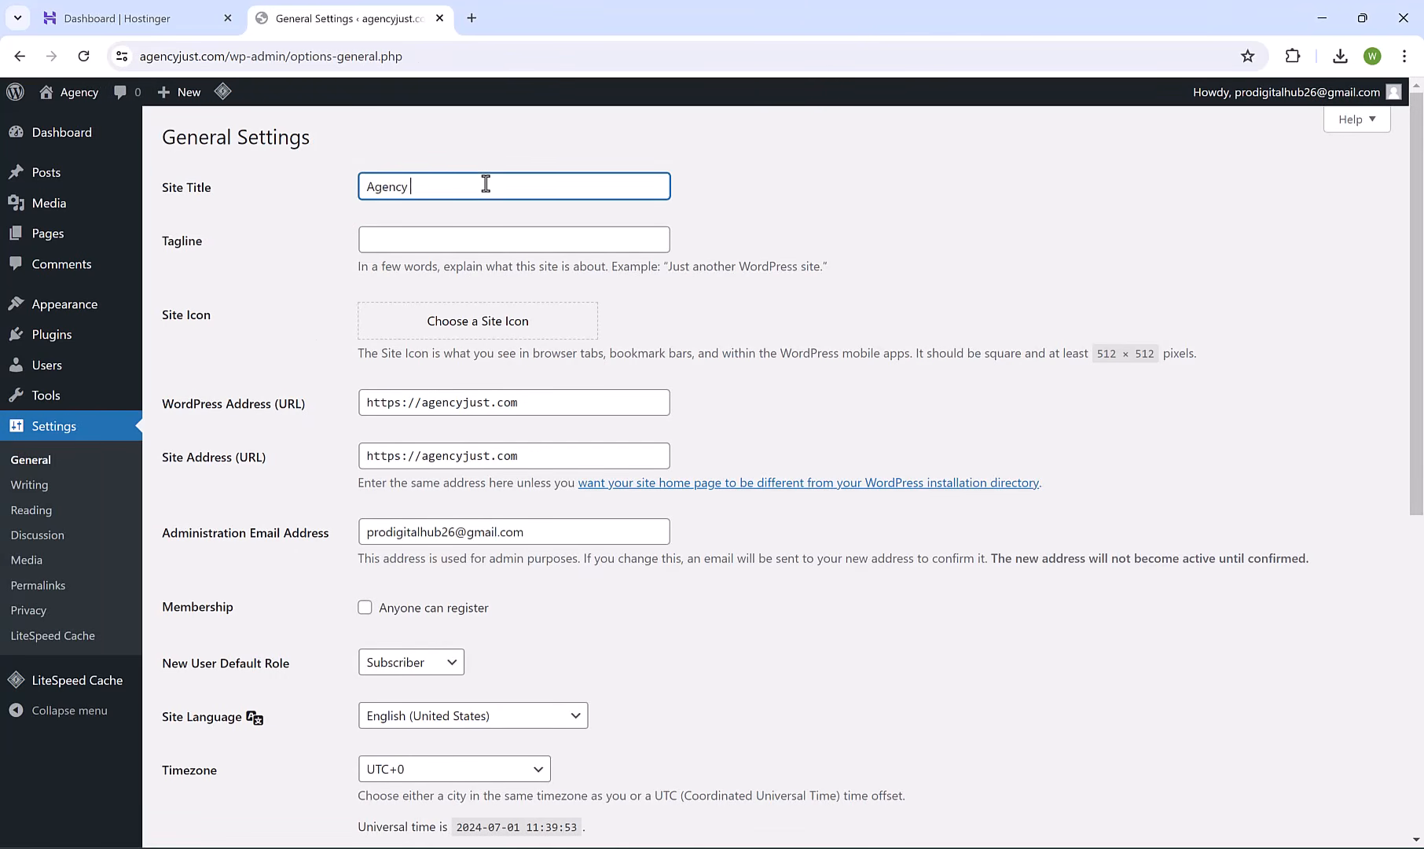
pyautogui.write(' Just')
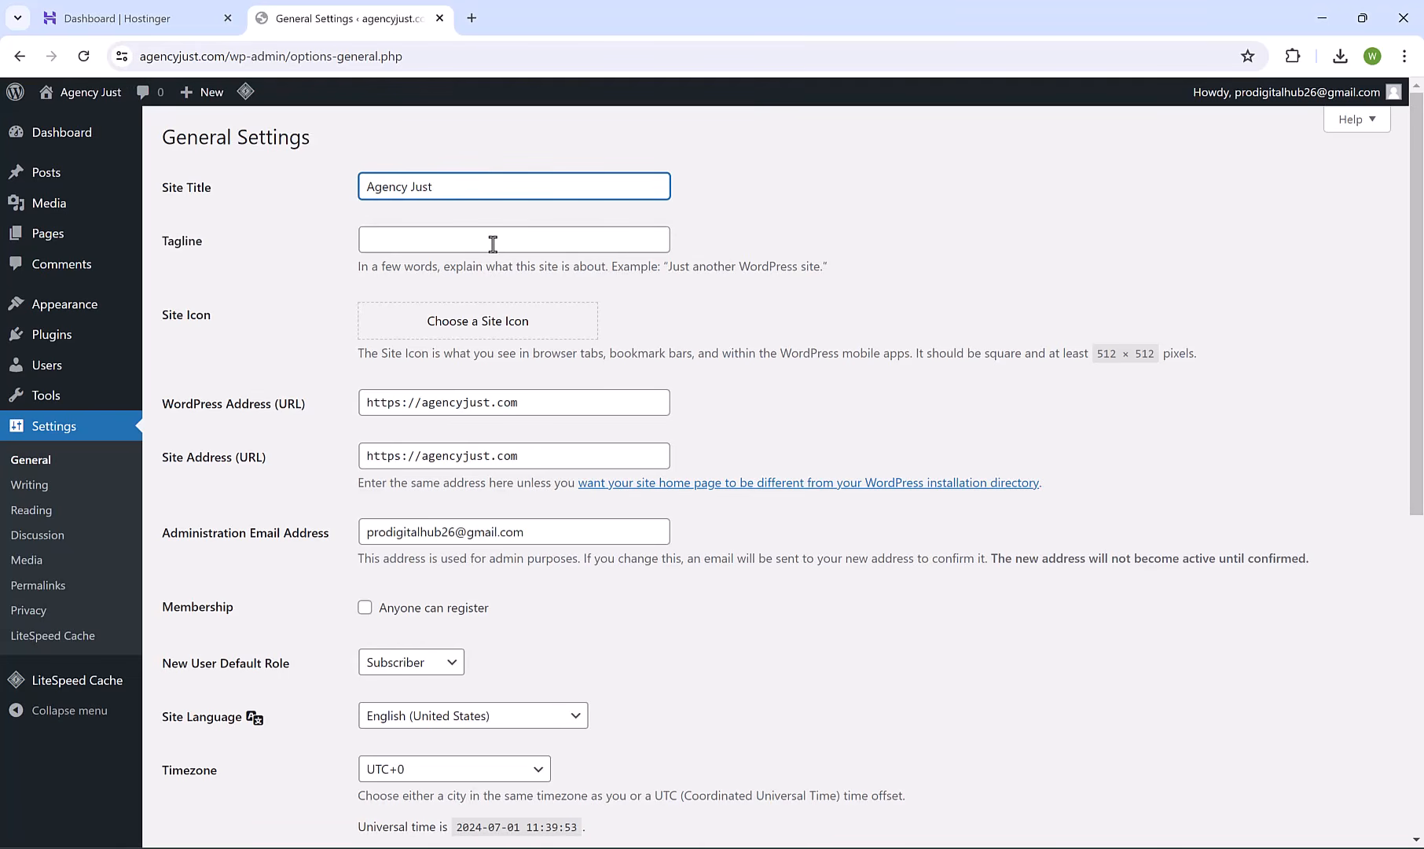
pyautogui.click(492, 244)
pyautogui.write('Your Digital')
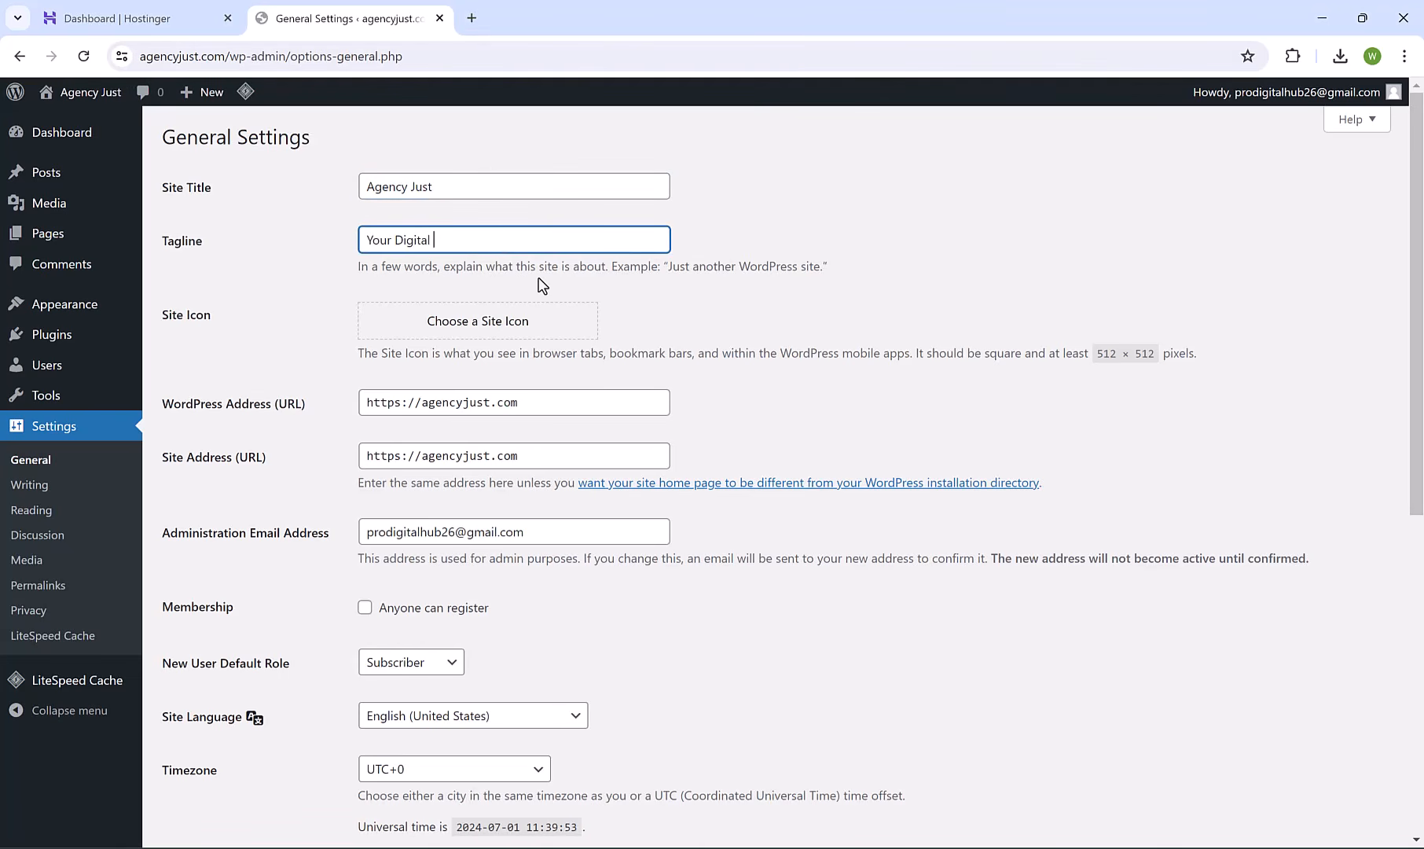
pyautogui.write(' Agency Partner!')
pyautogui.moveTo(1419, 263); pyautogui.dragTo(1421, 573)
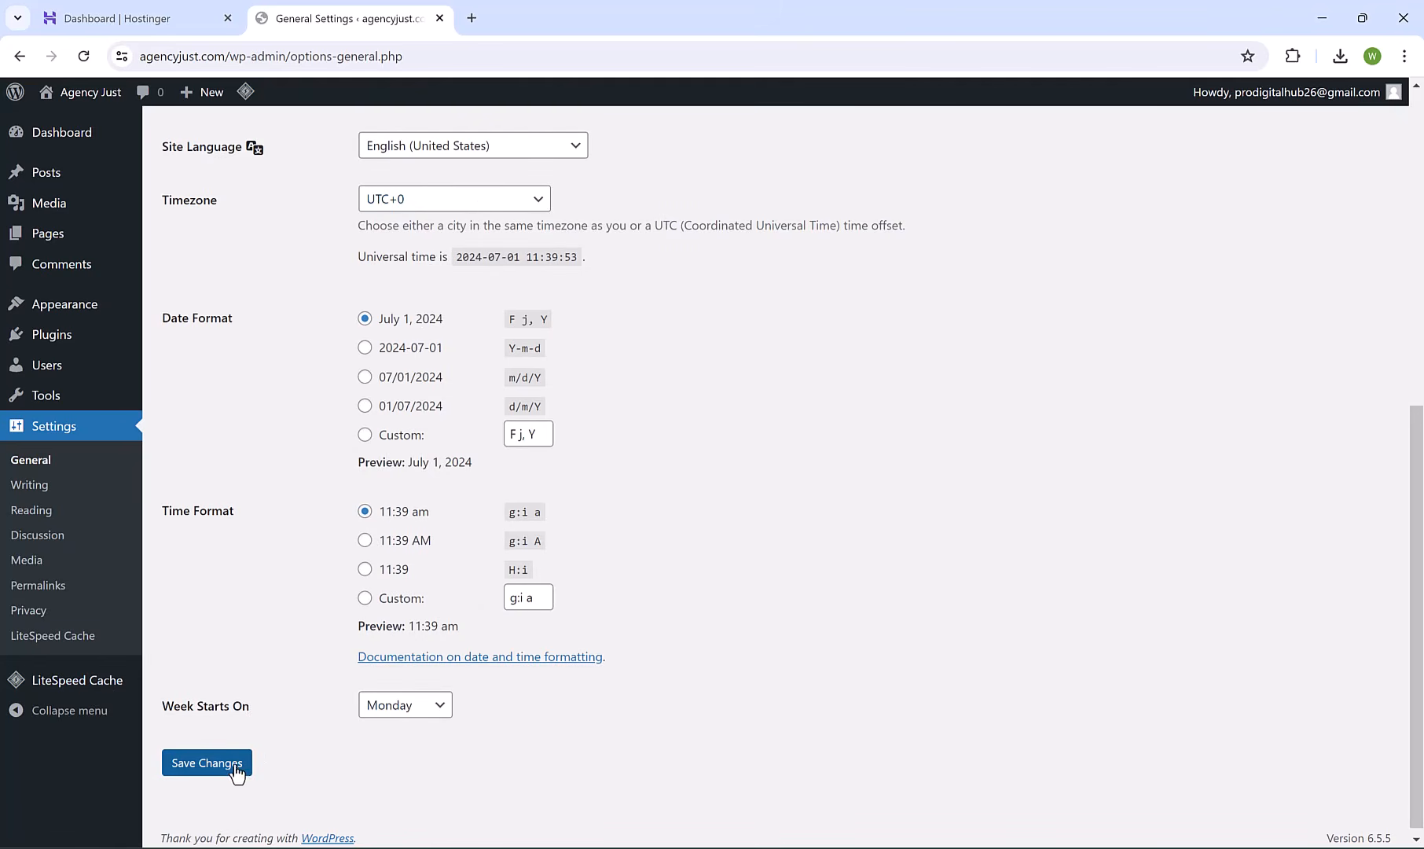
pyautogui.click(208, 769)
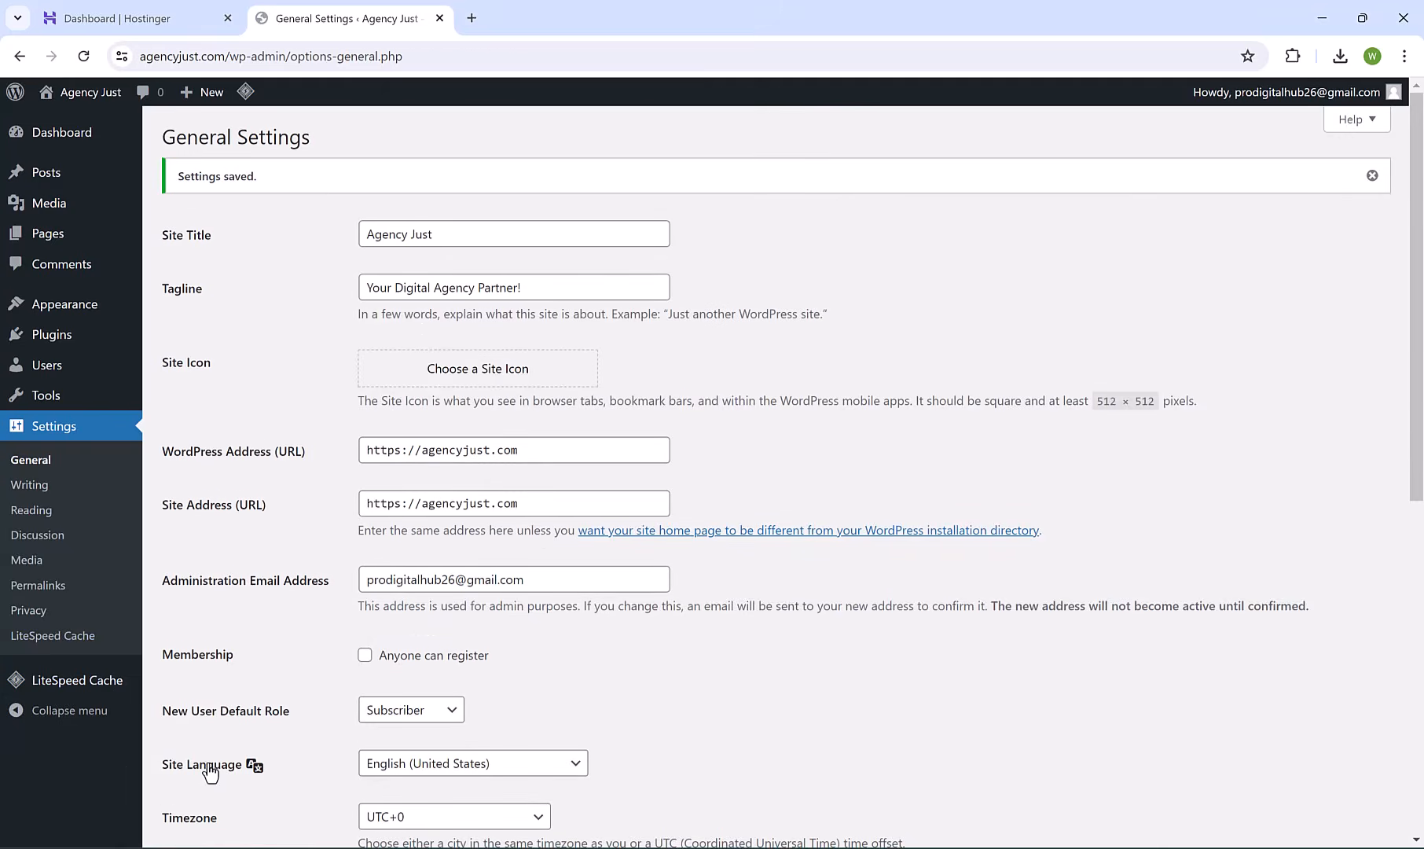
# Check the Permalinks settings, then return to the Dashboard and dismiss the Welcome panel.
pyautogui.click(59, 595)
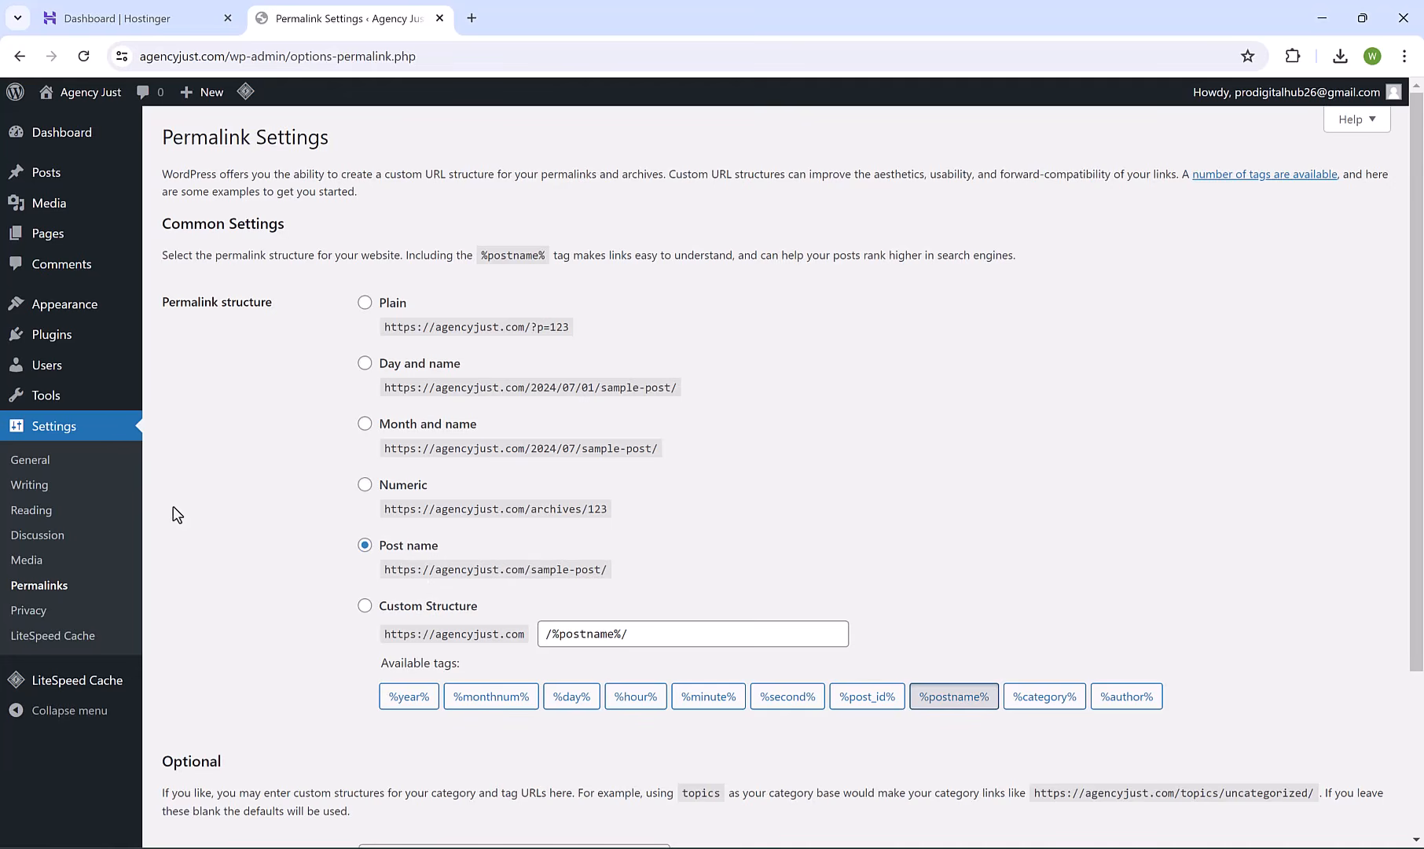
pyautogui.click(79, 135)
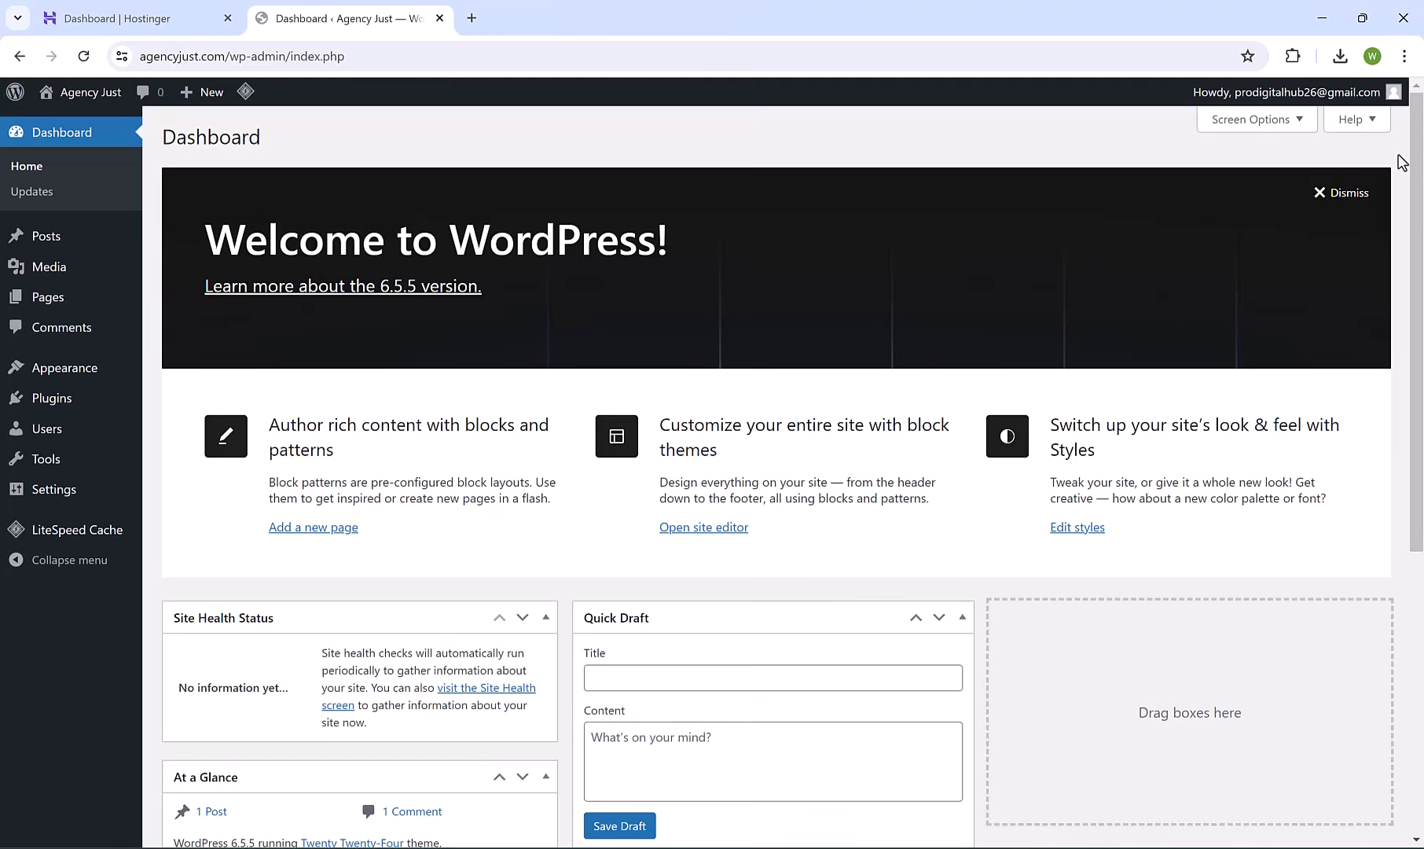
pyautogui.click(1349, 192)
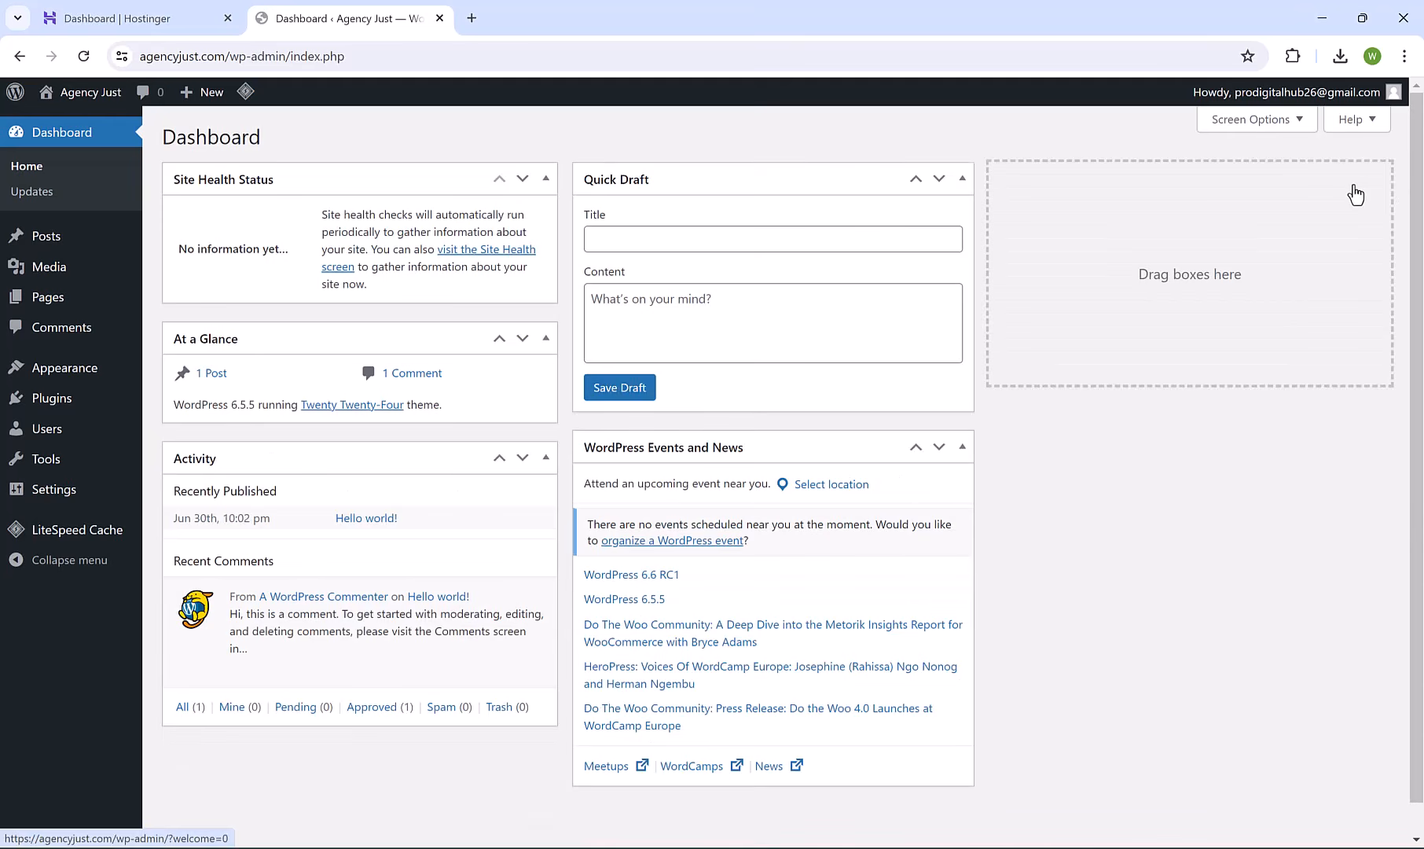
# Hide the Site Health Status, At a Glance, Activity, Quick Draft and Events and News widgets.
pyautogui.click(1260, 124)
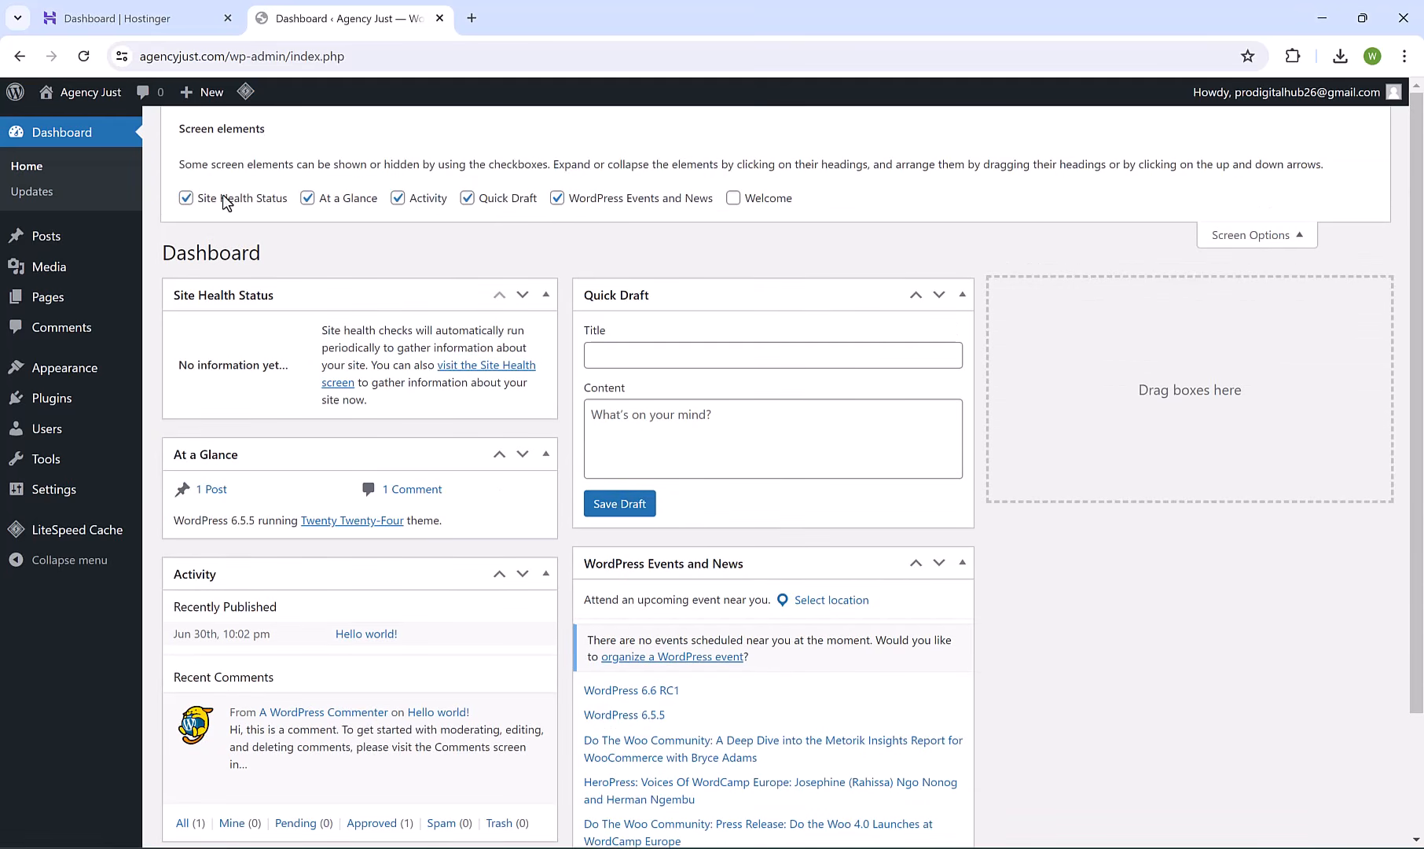
pyautogui.click(222, 196)
pyautogui.click(327, 202)
pyautogui.click(439, 206)
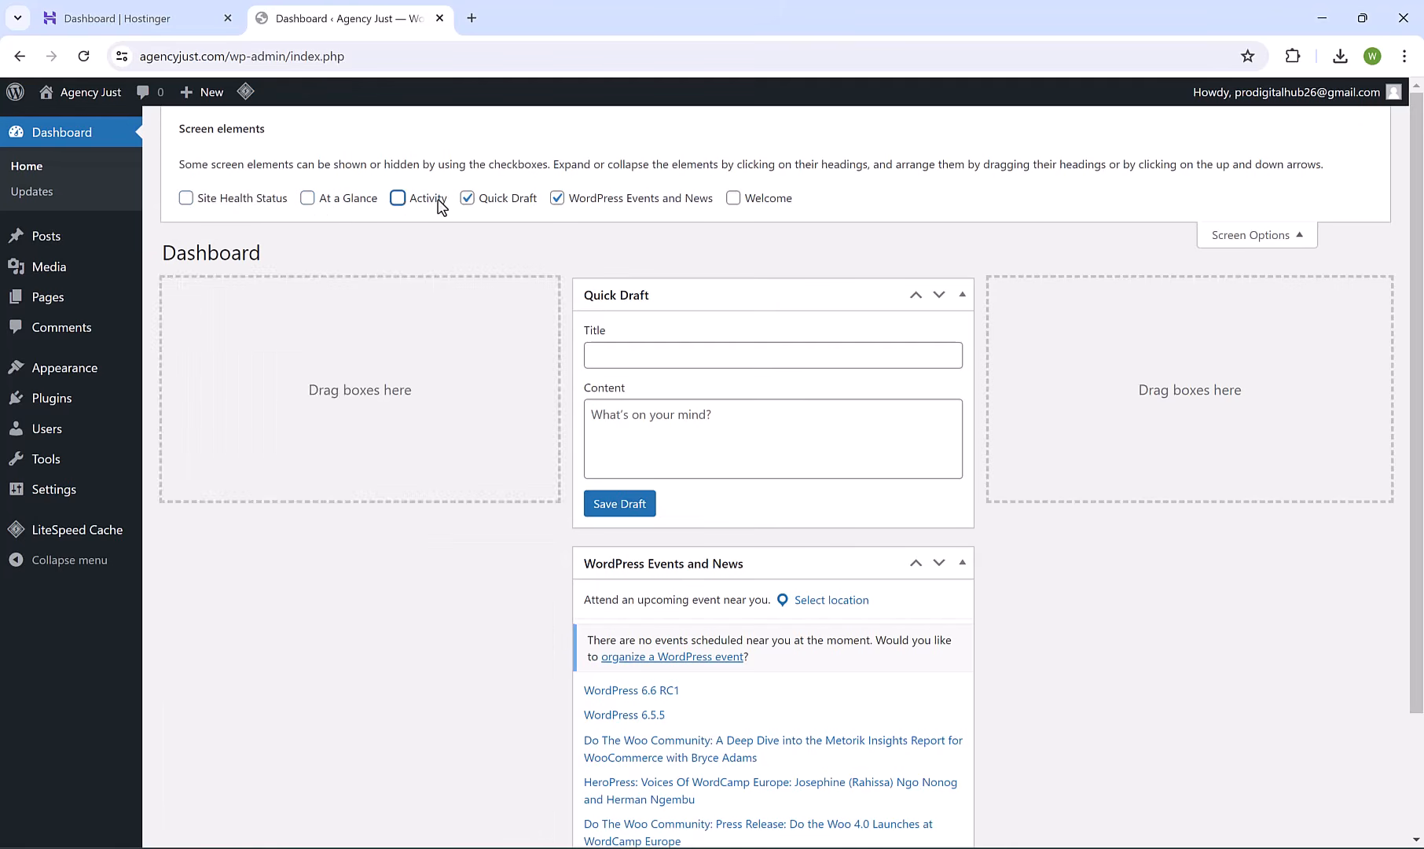
pyautogui.click(500, 201)
pyautogui.click(622, 197)
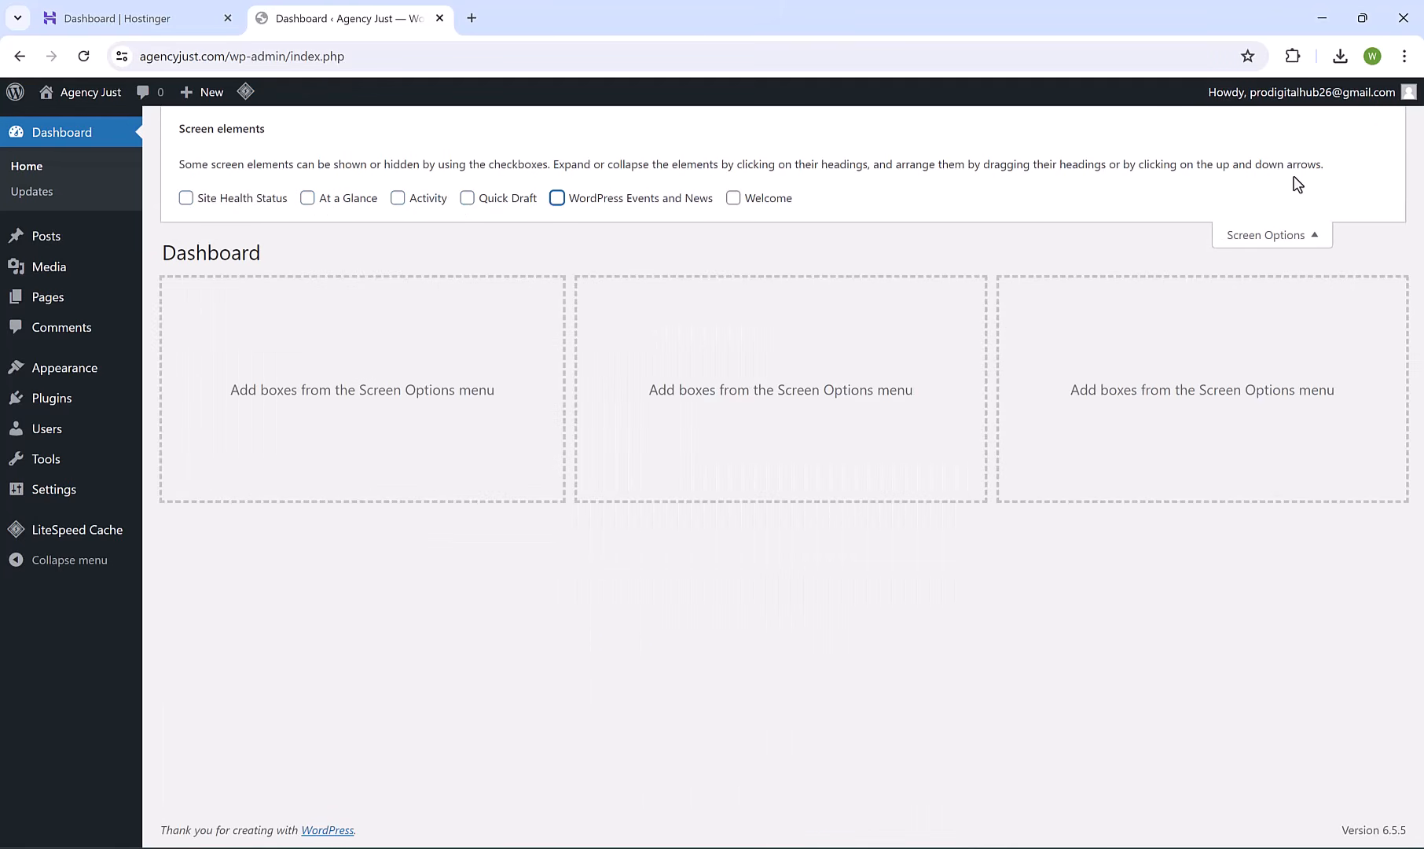
pyautogui.click(1303, 234)
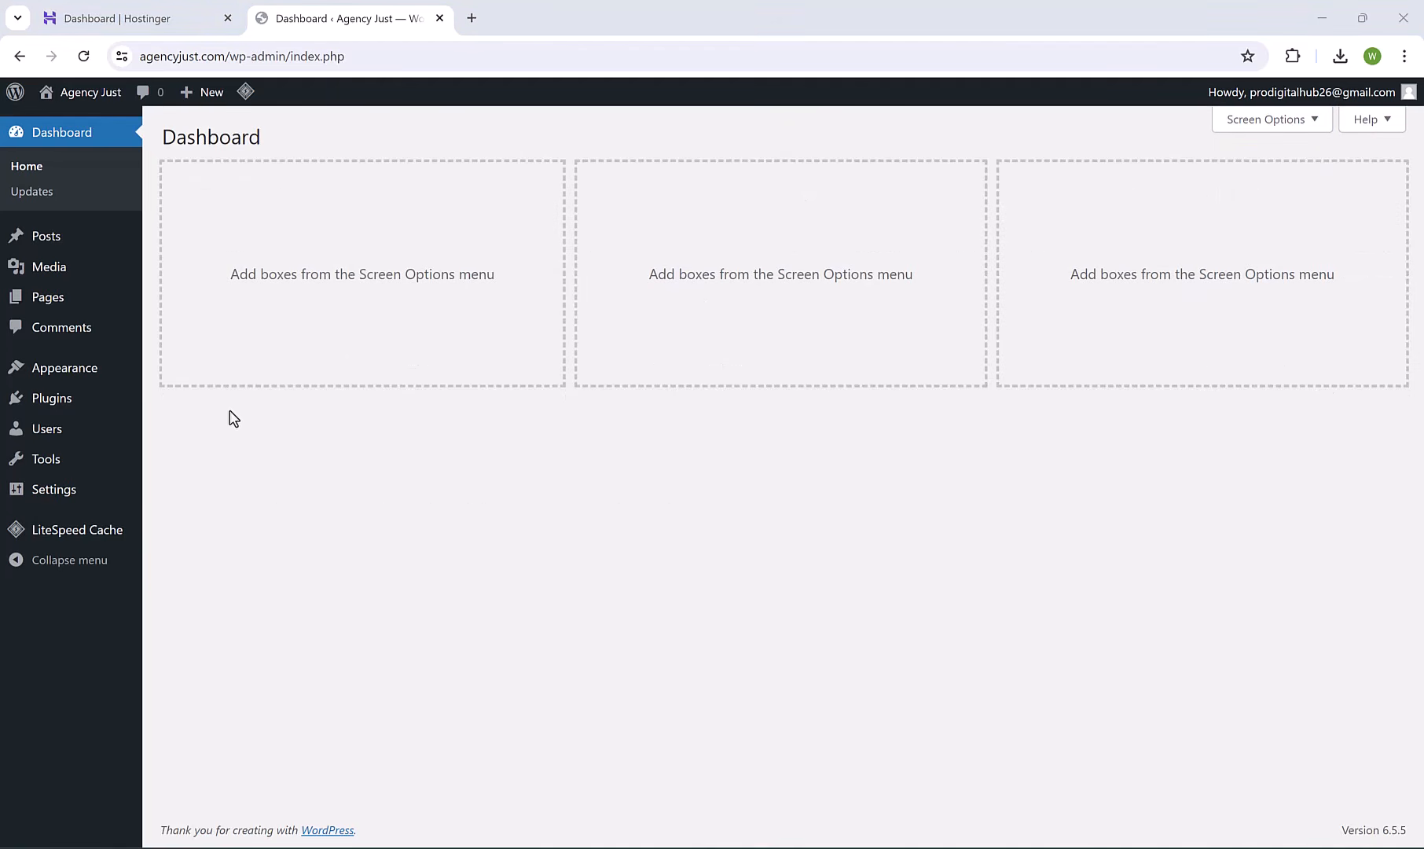
pyautogui.moveTo(56, 400)
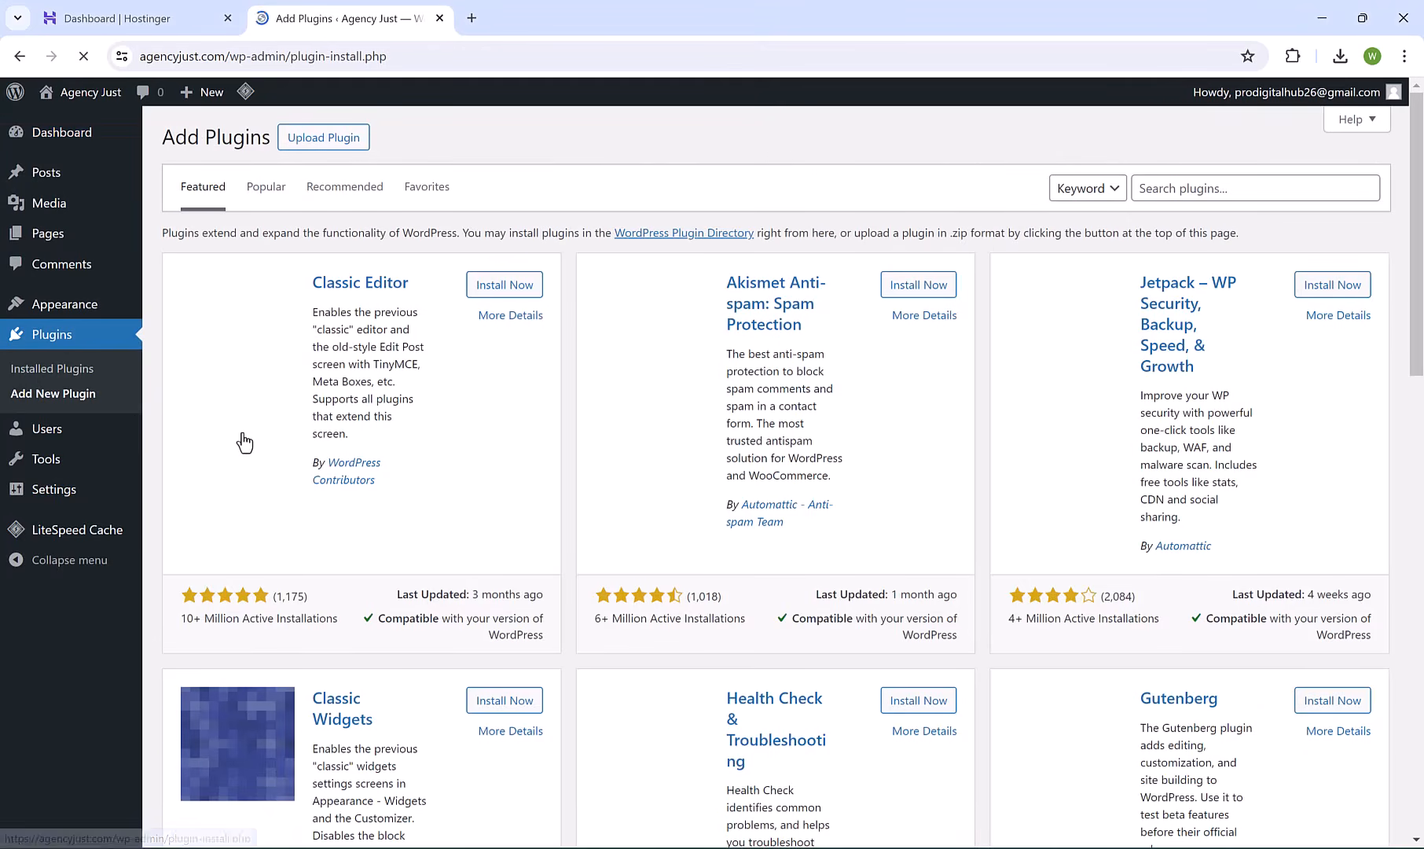
# Search the plugin directory for 'starter templates', then install and activate Starter Templates.
pyautogui.click(1178, 195)
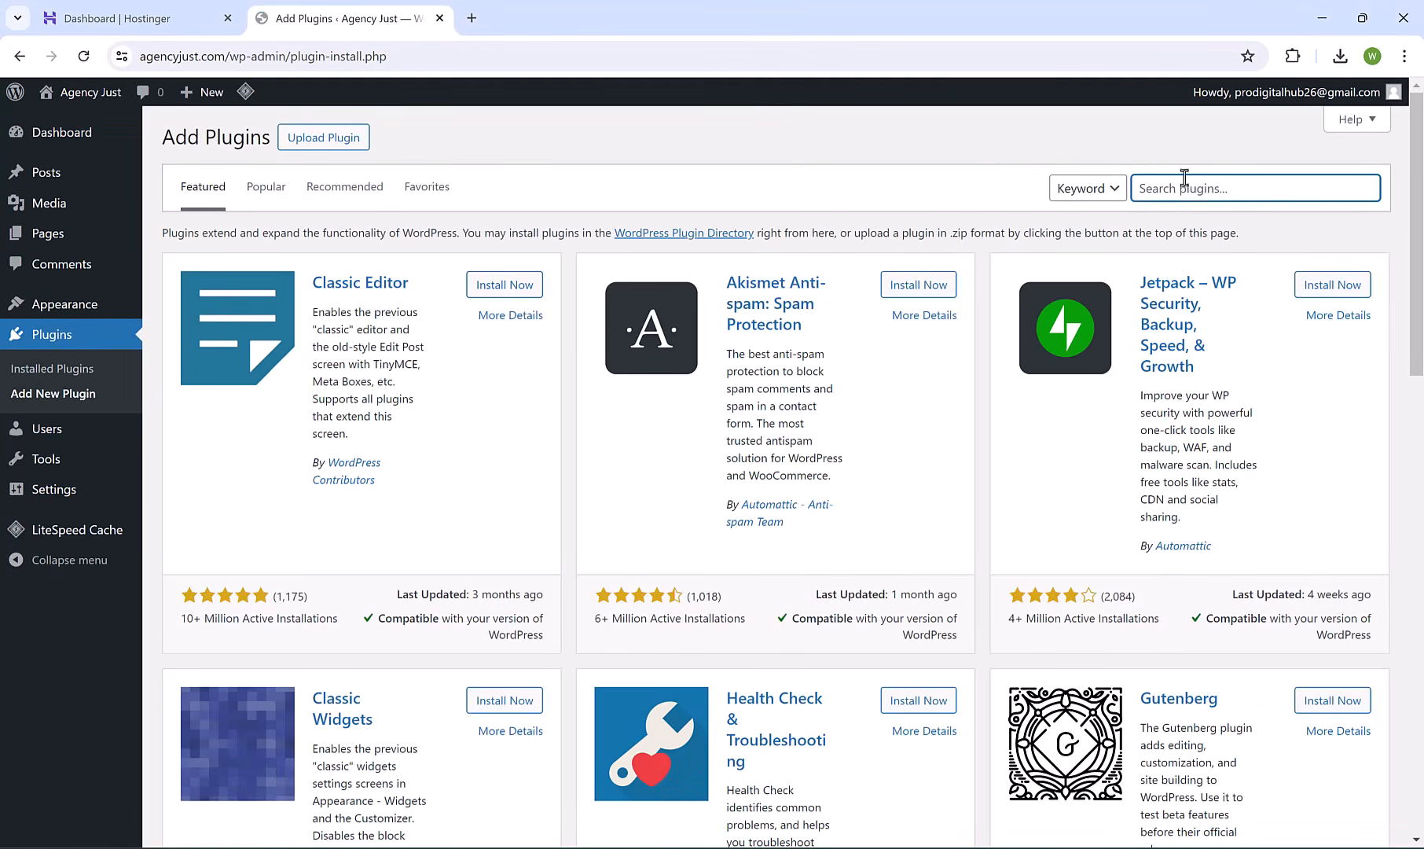
pyautogui.write('starter templates')
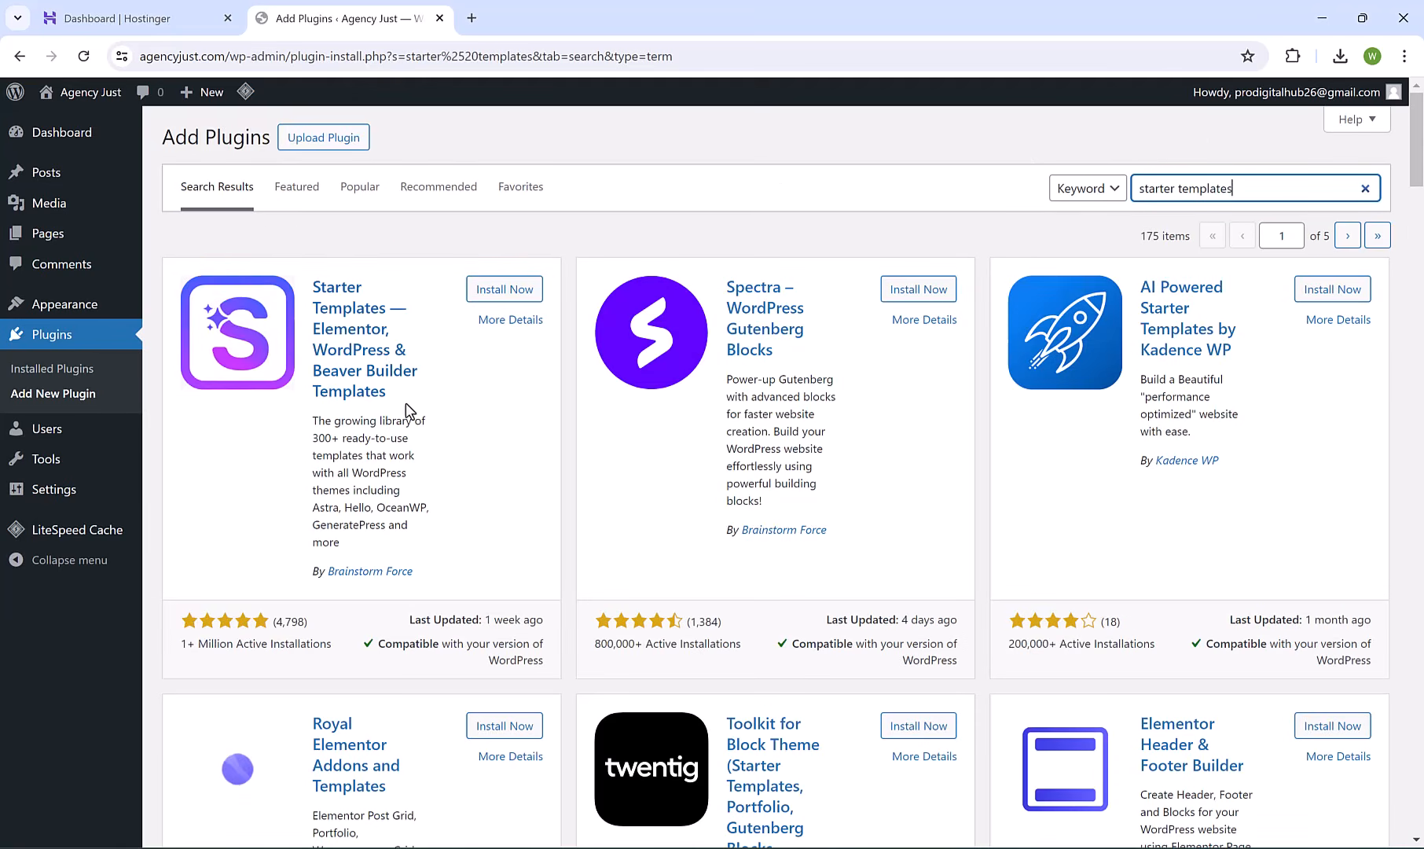
pyautogui.click(188, 642)
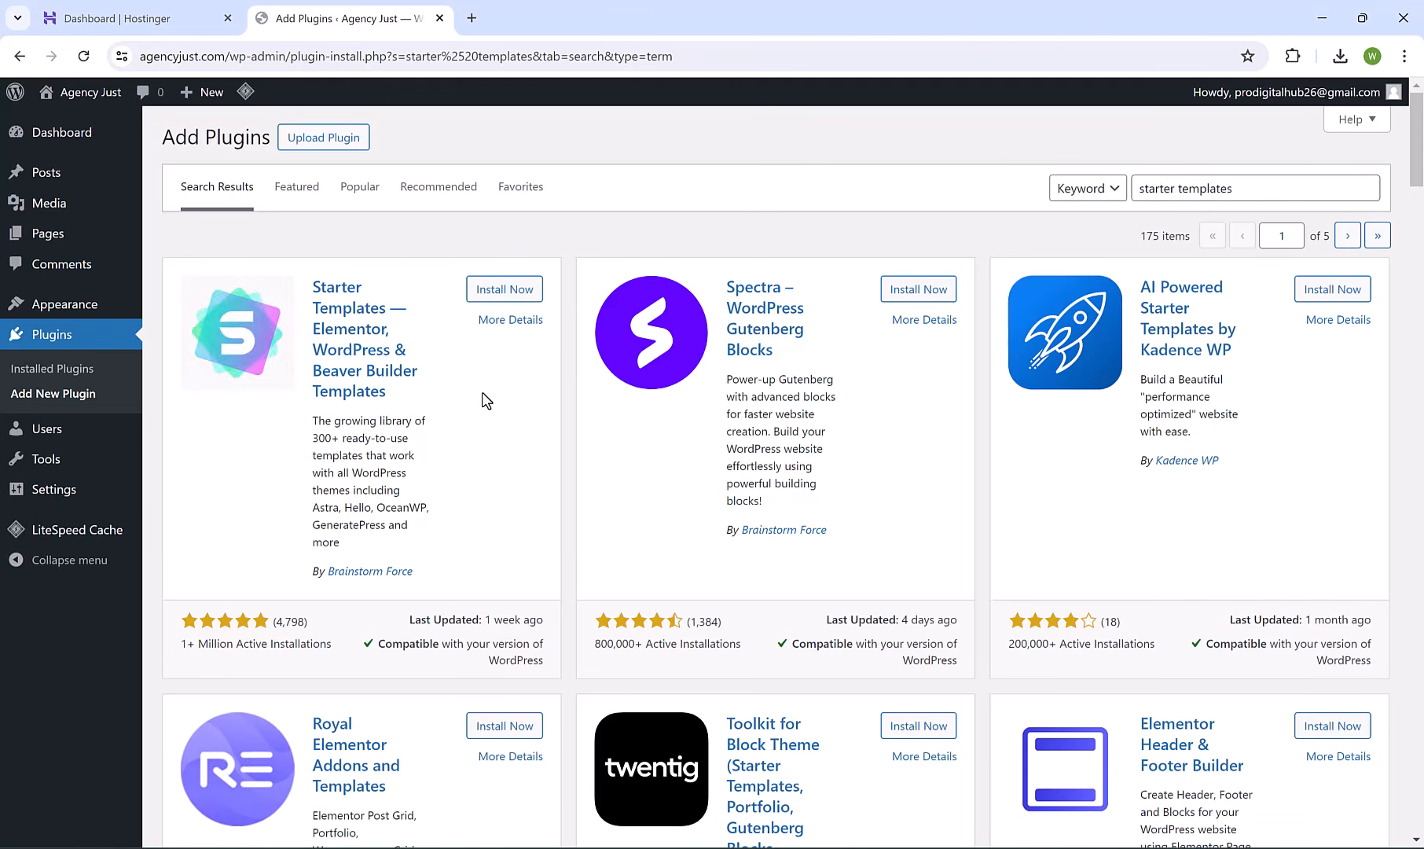
pyautogui.click(515, 291)
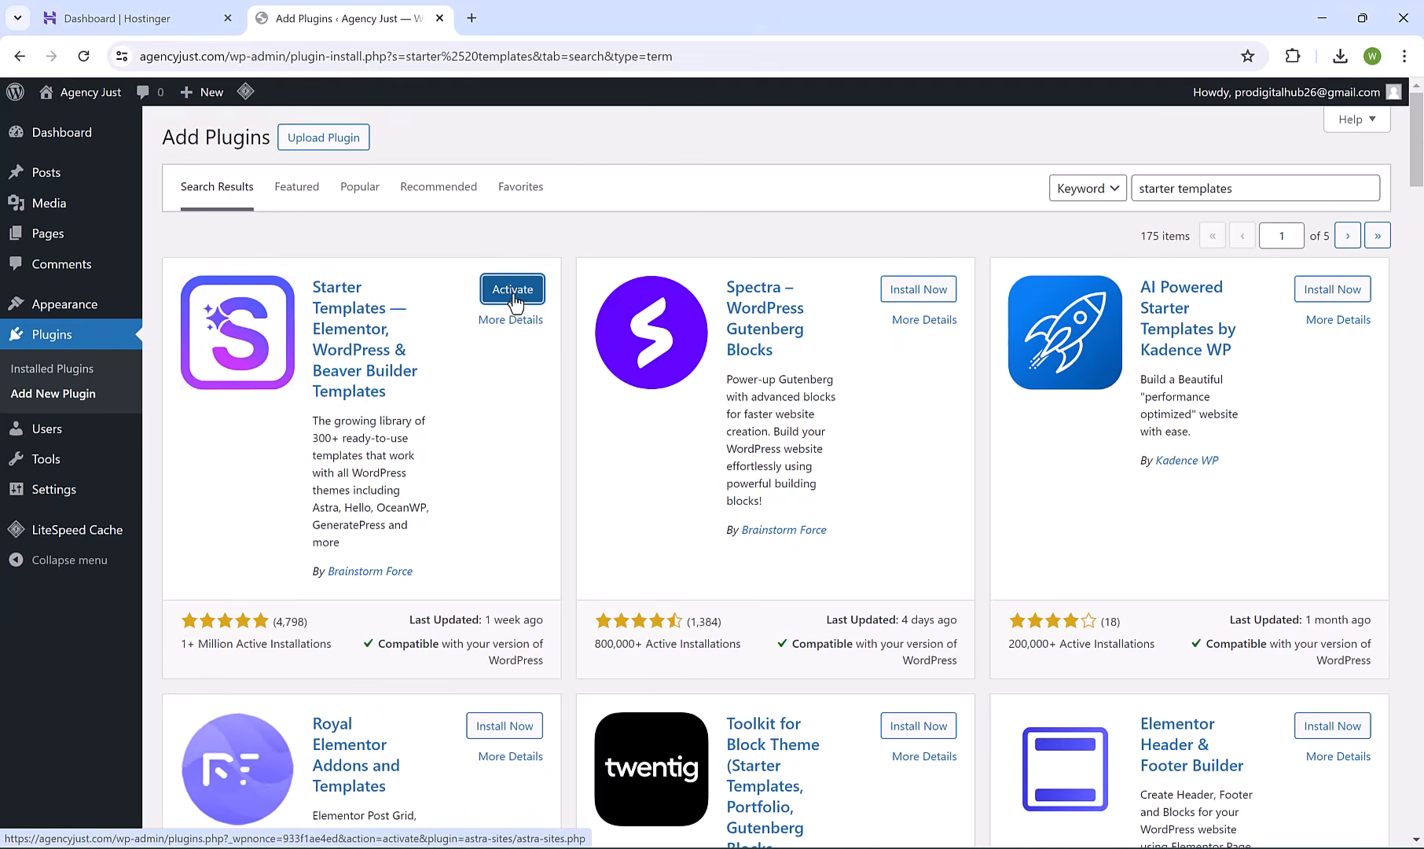
pyautogui.click(513, 297)
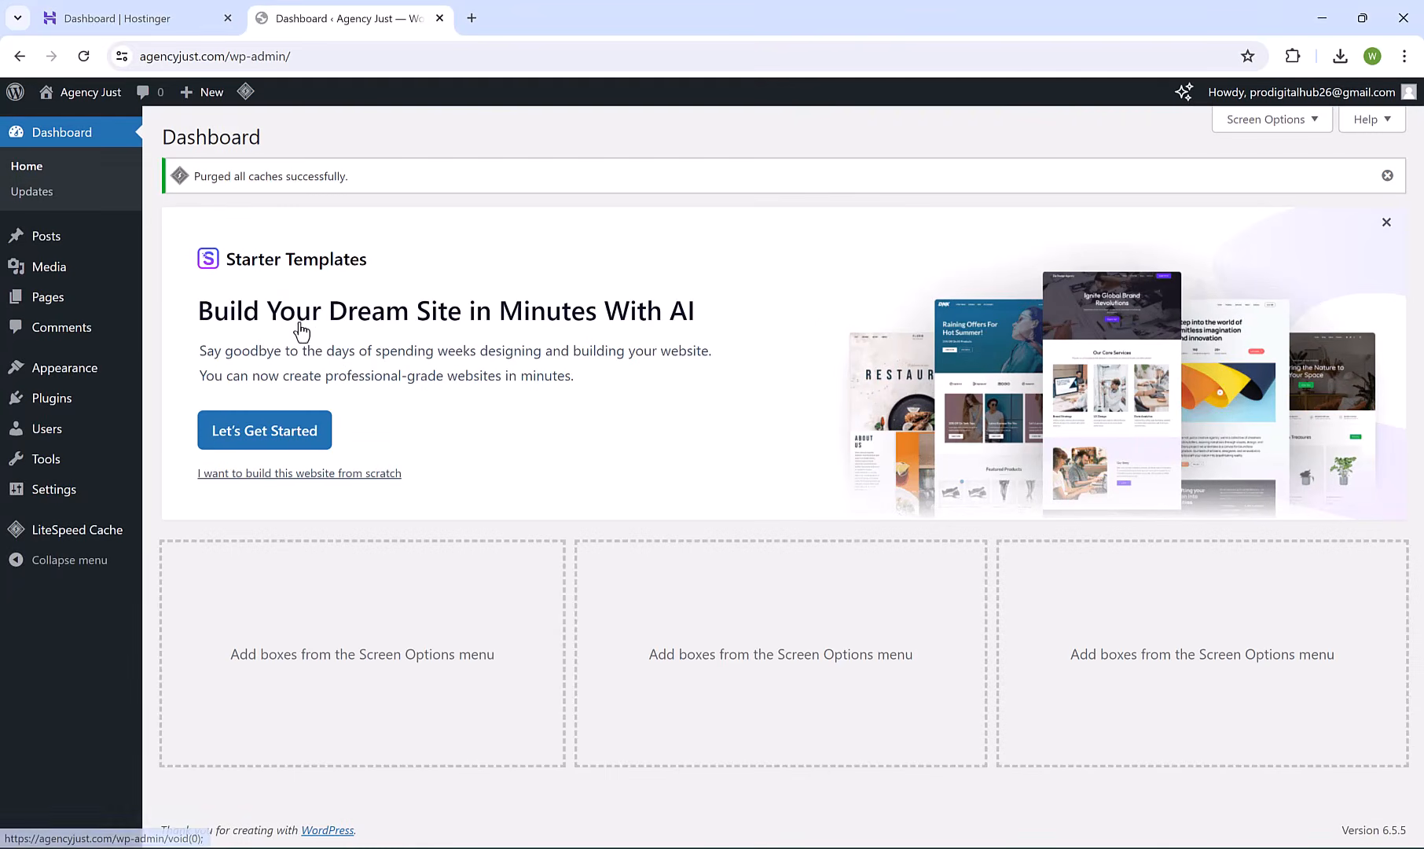
# Open Appearance > Starter Templates and switch the page builder to Elementor.
pyautogui.moveTo(85, 368)
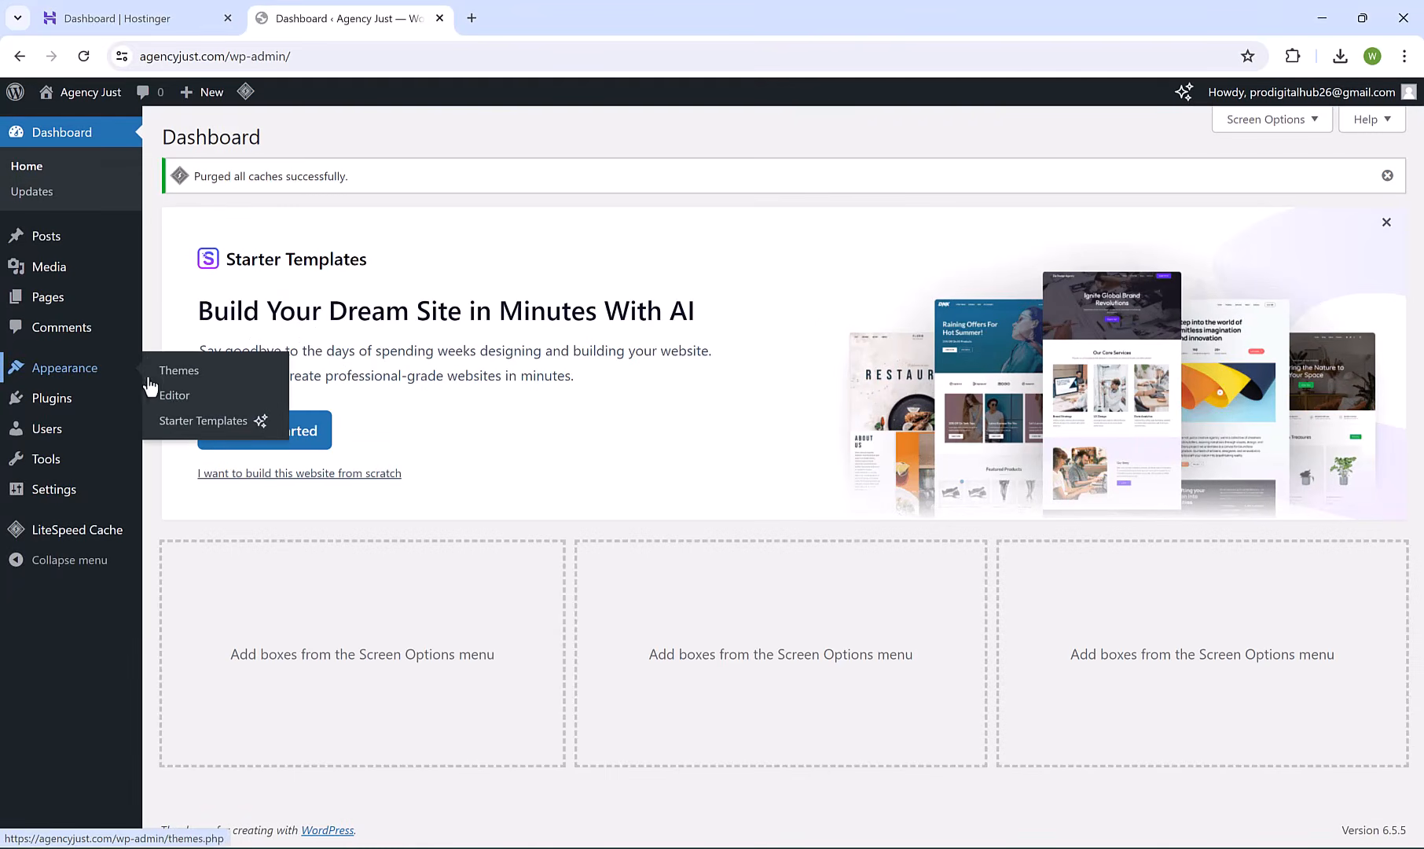
pyautogui.click(228, 422)
pyautogui.click(226, 426)
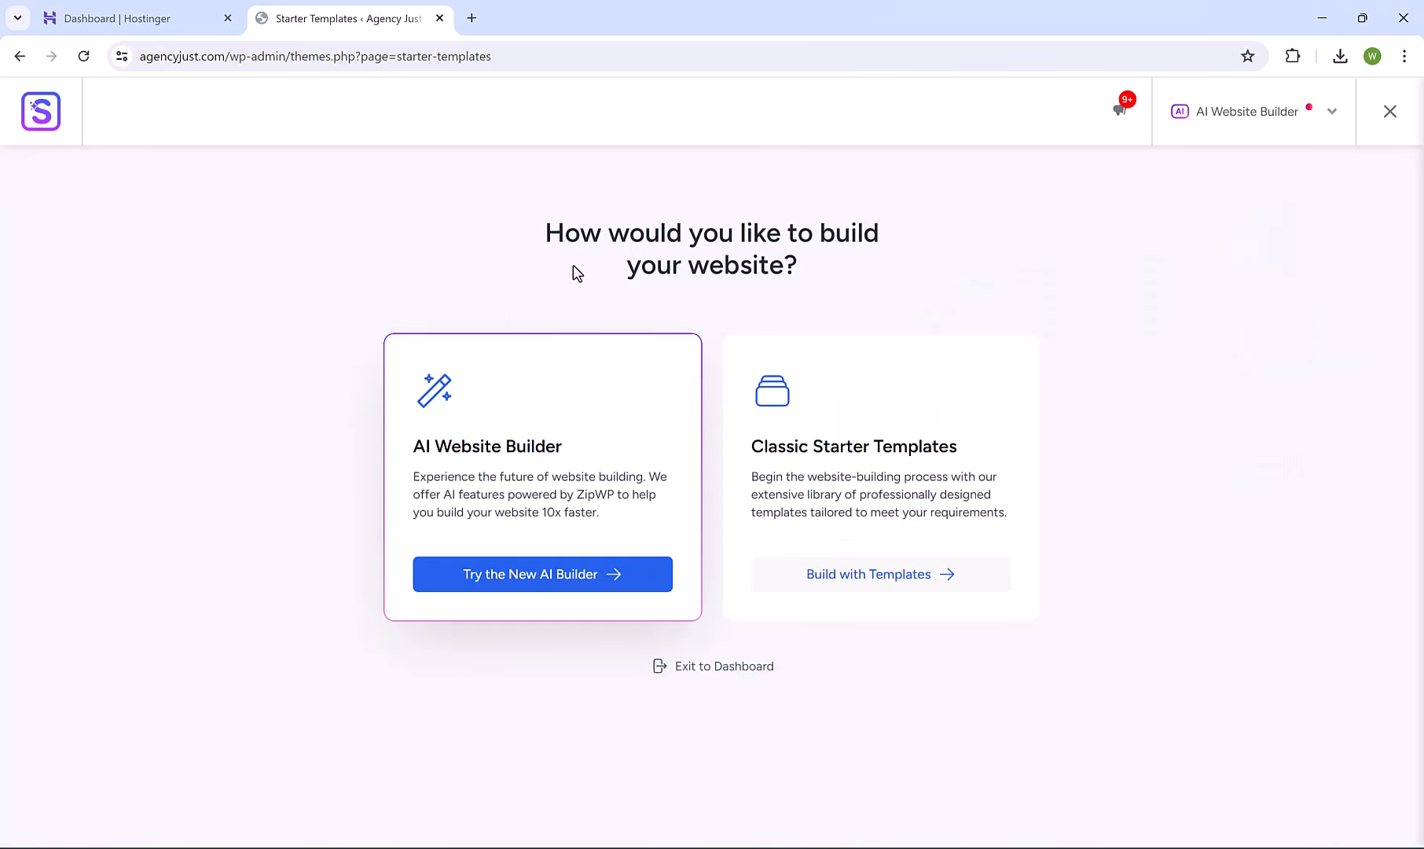
pyautogui.click(1331, 117)
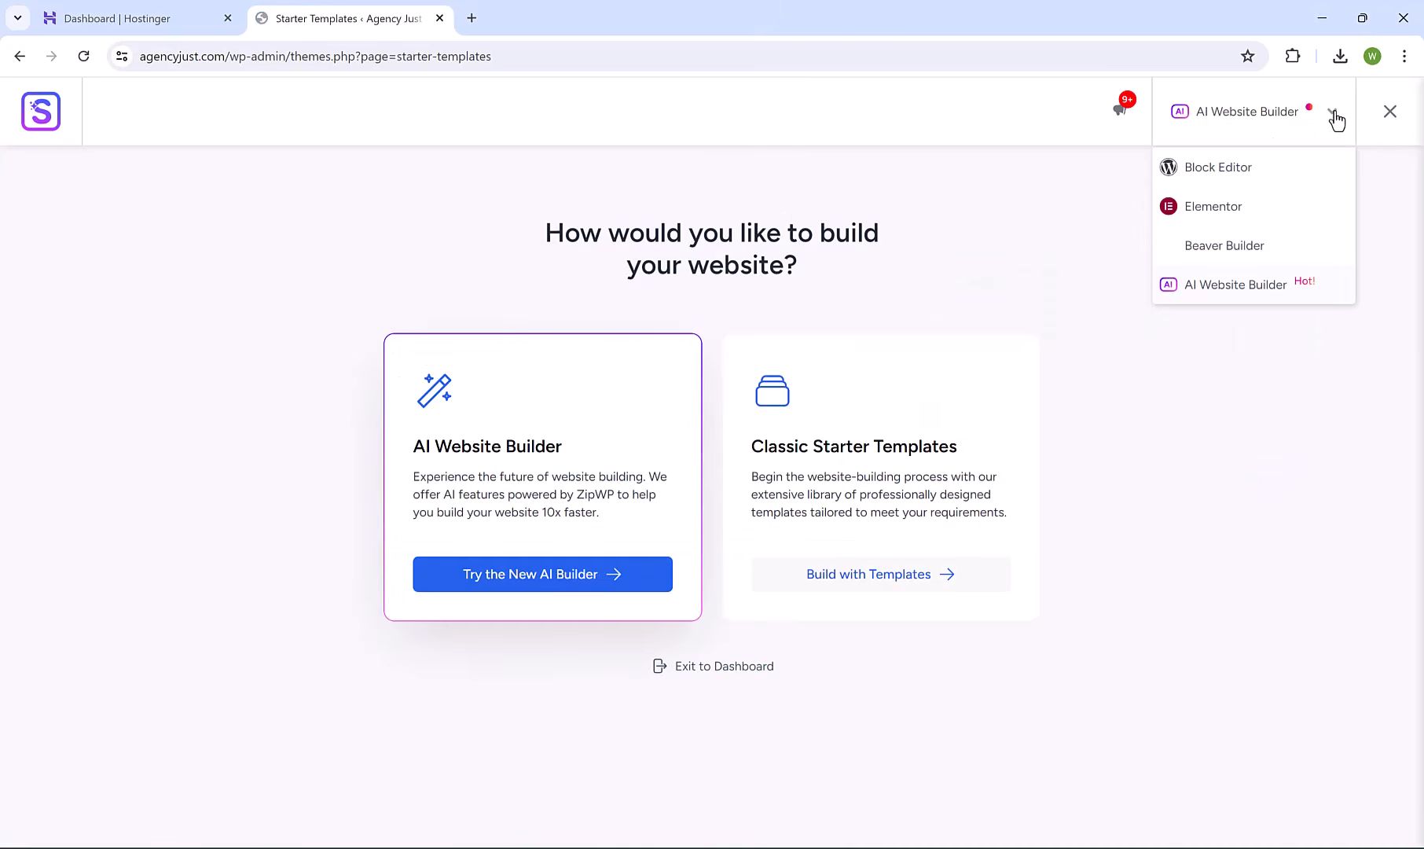
pyautogui.click(1217, 209)
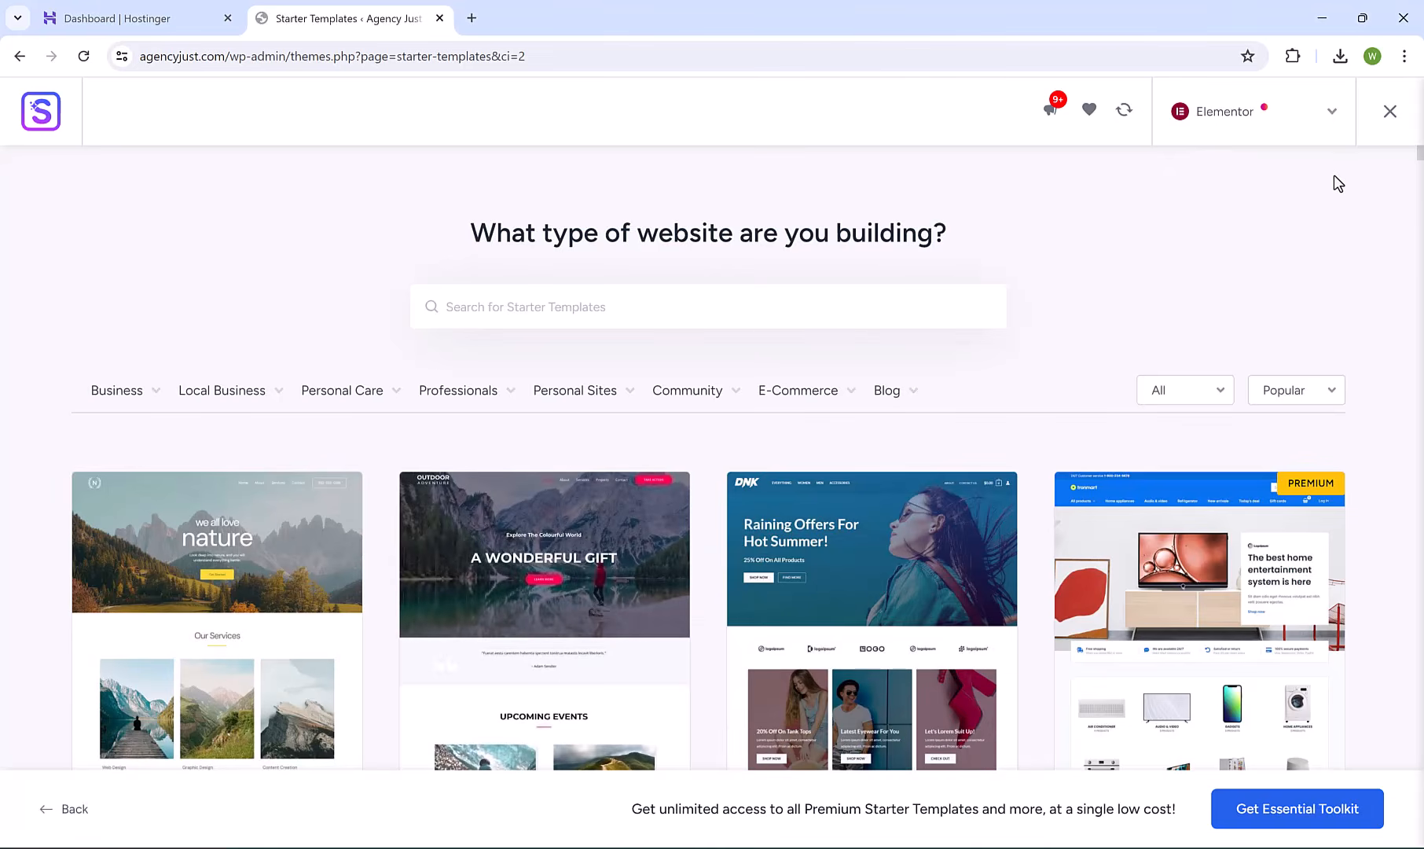
# Browse the Business website-type categories and scroll through the Elementor template grid.
pyautogui.moveTo(1419, 157)
pyautogui.mouseDown()
pyautogui.moveTo(1420, 208)
pyautogui.moveTo(1420, 165)
pyautogui.mouseUp()
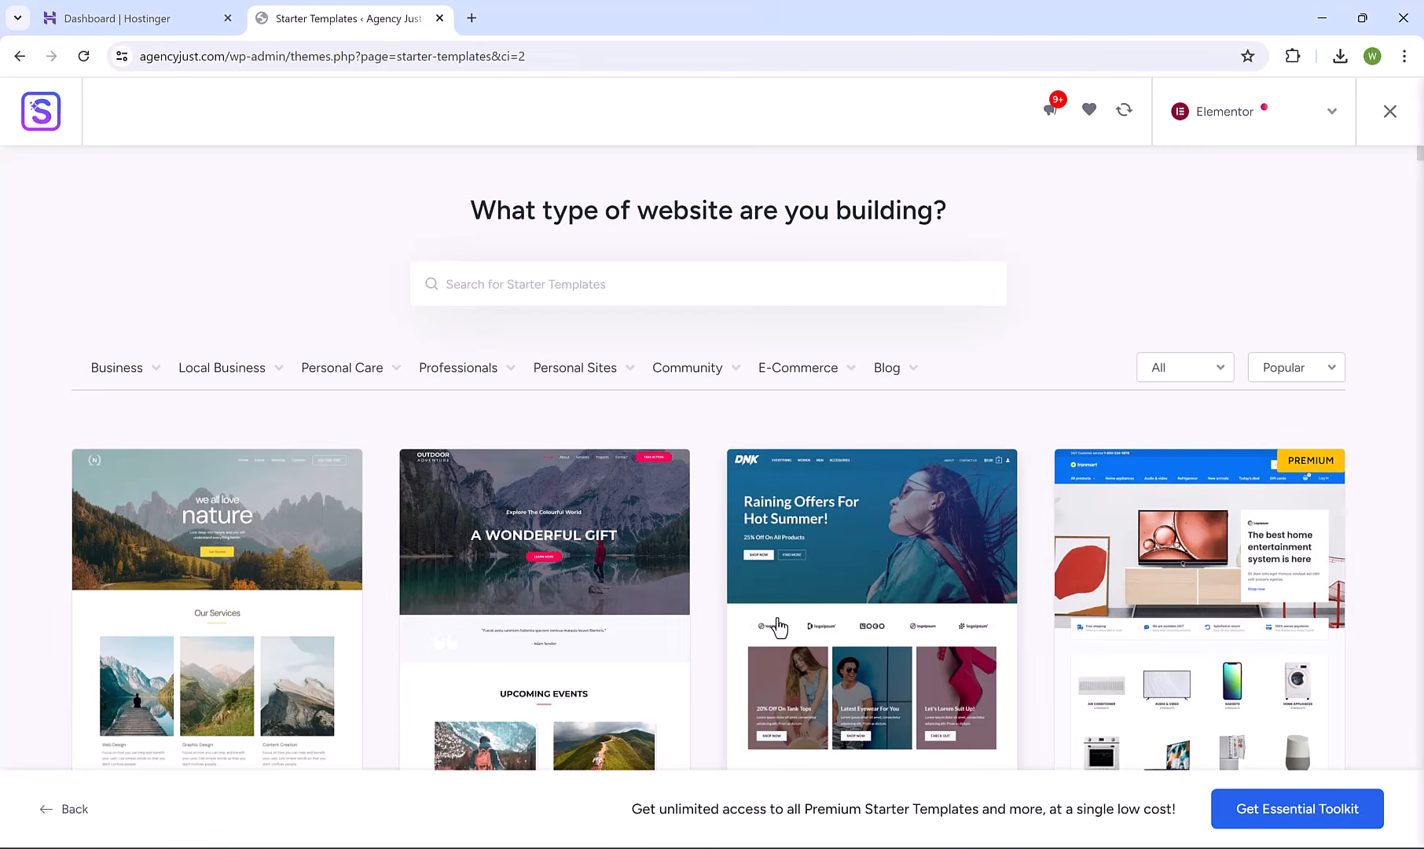
pyautogui.click(164, 382)
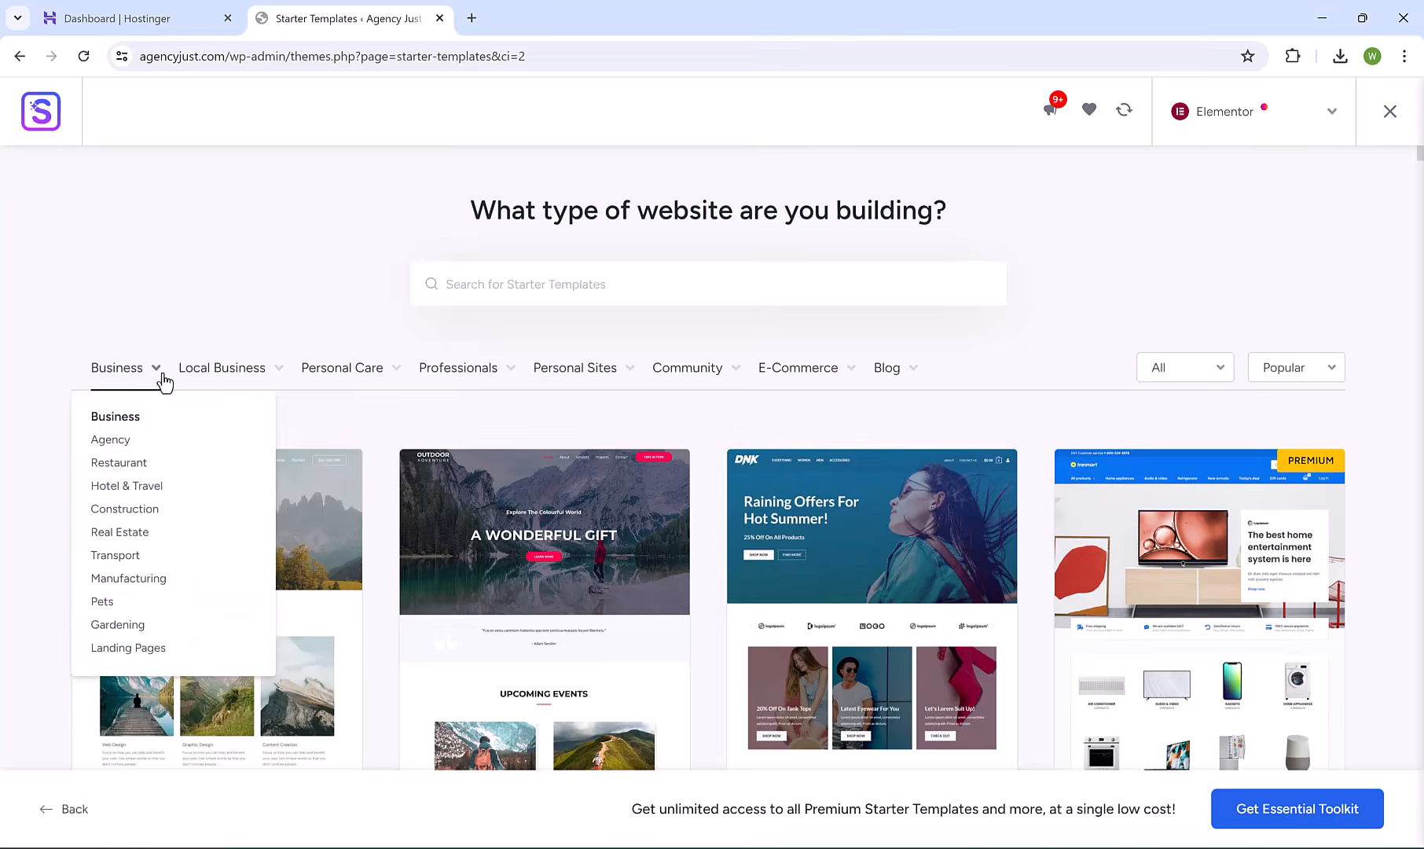
pyautogui.moveTo(550, 380)
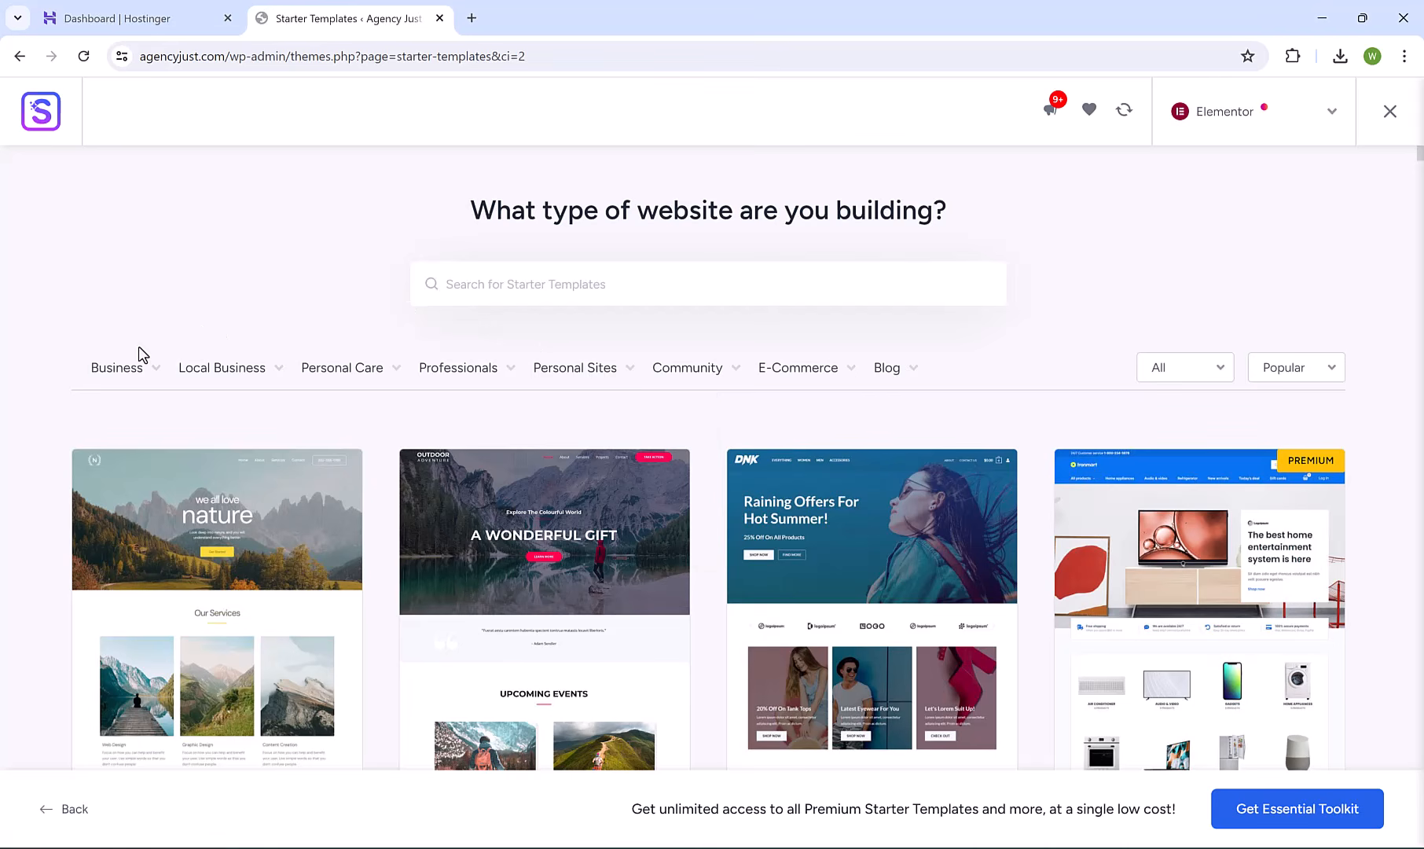
pyautogui.moveTo(140, 366)
pyautogui.moveTo(243, 380)
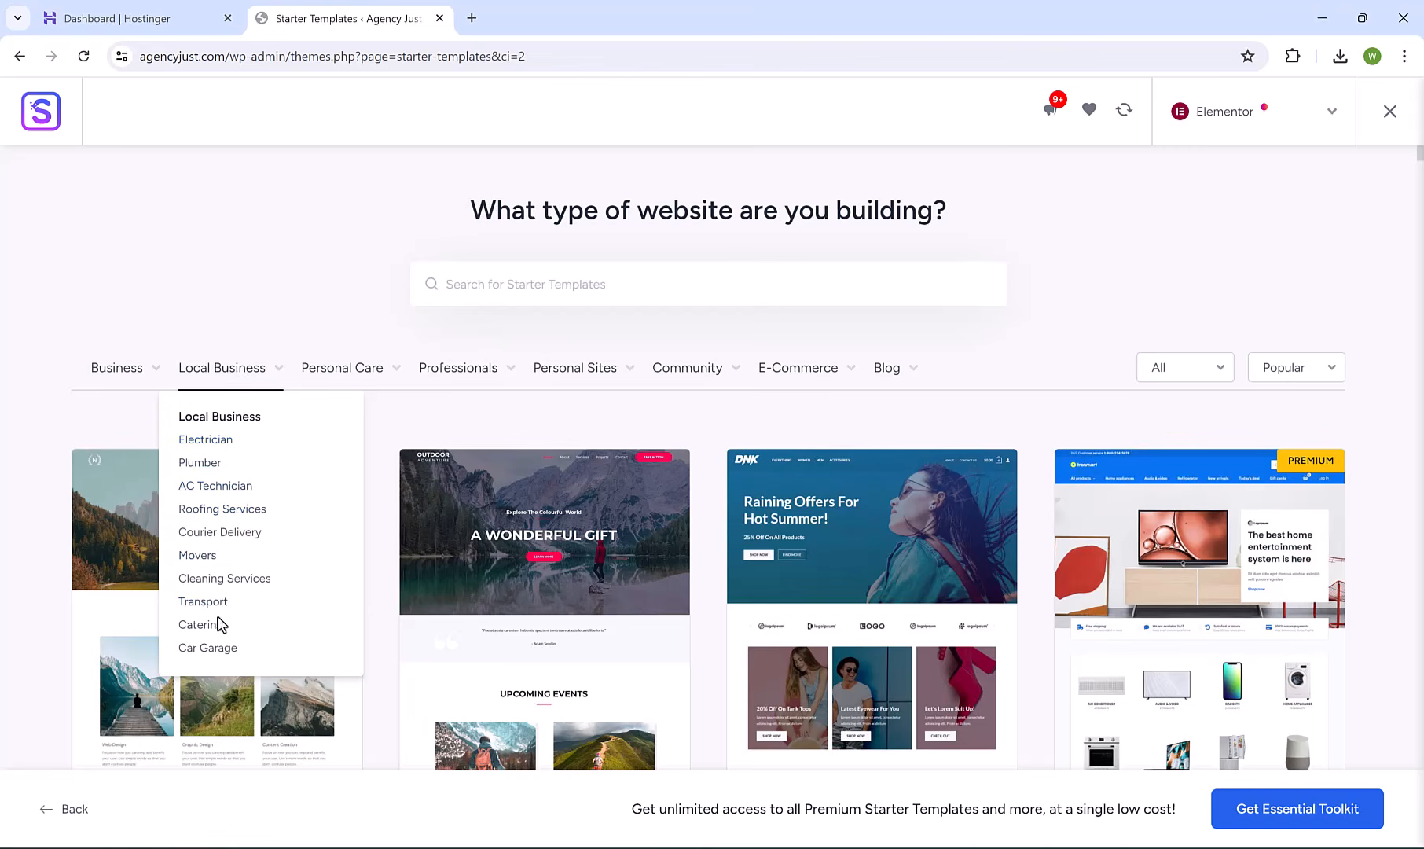
pyautogui.moveTo(477, 376)
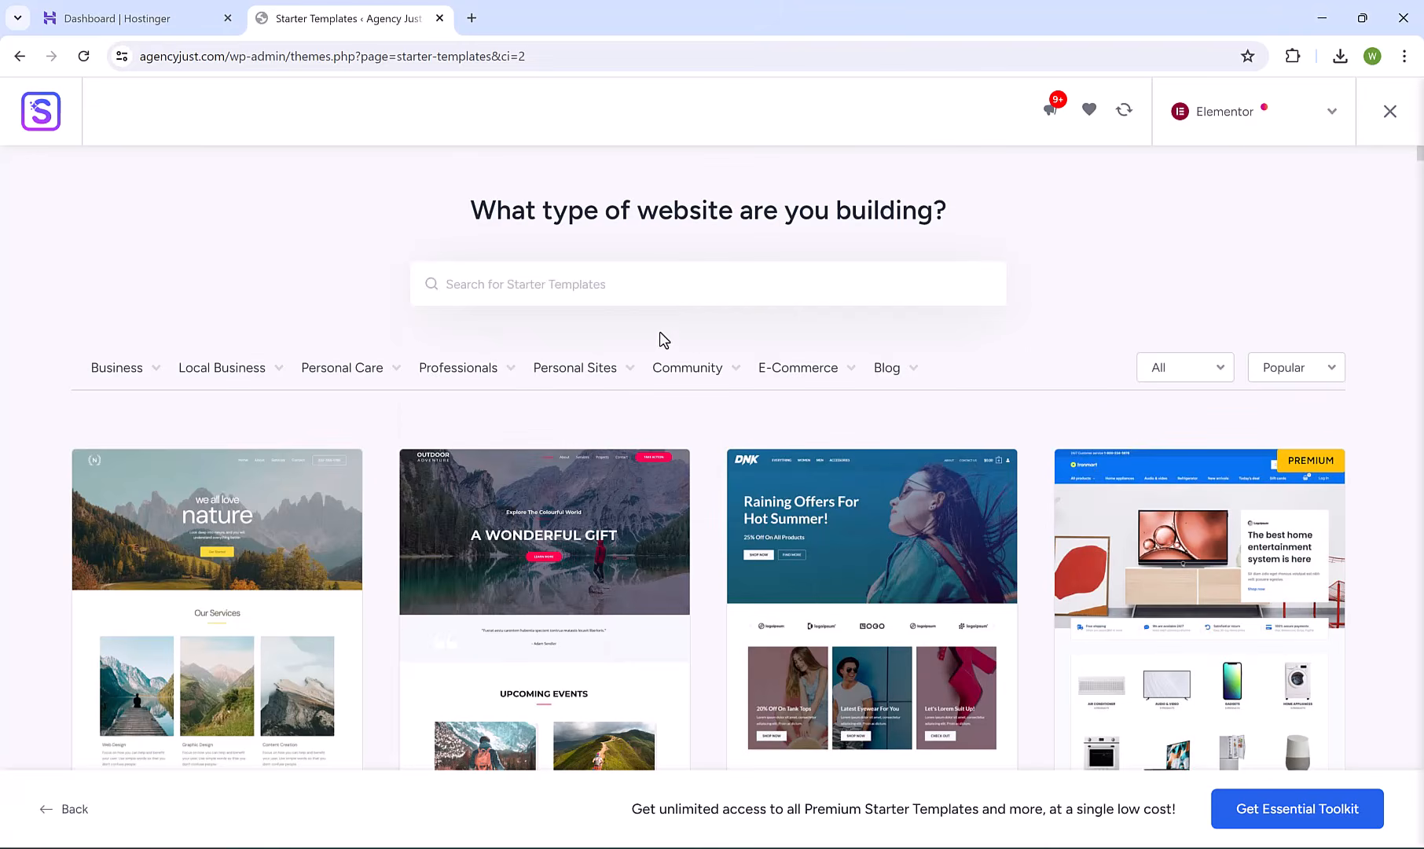
pyautogui.scroll(-3, 712, 340)
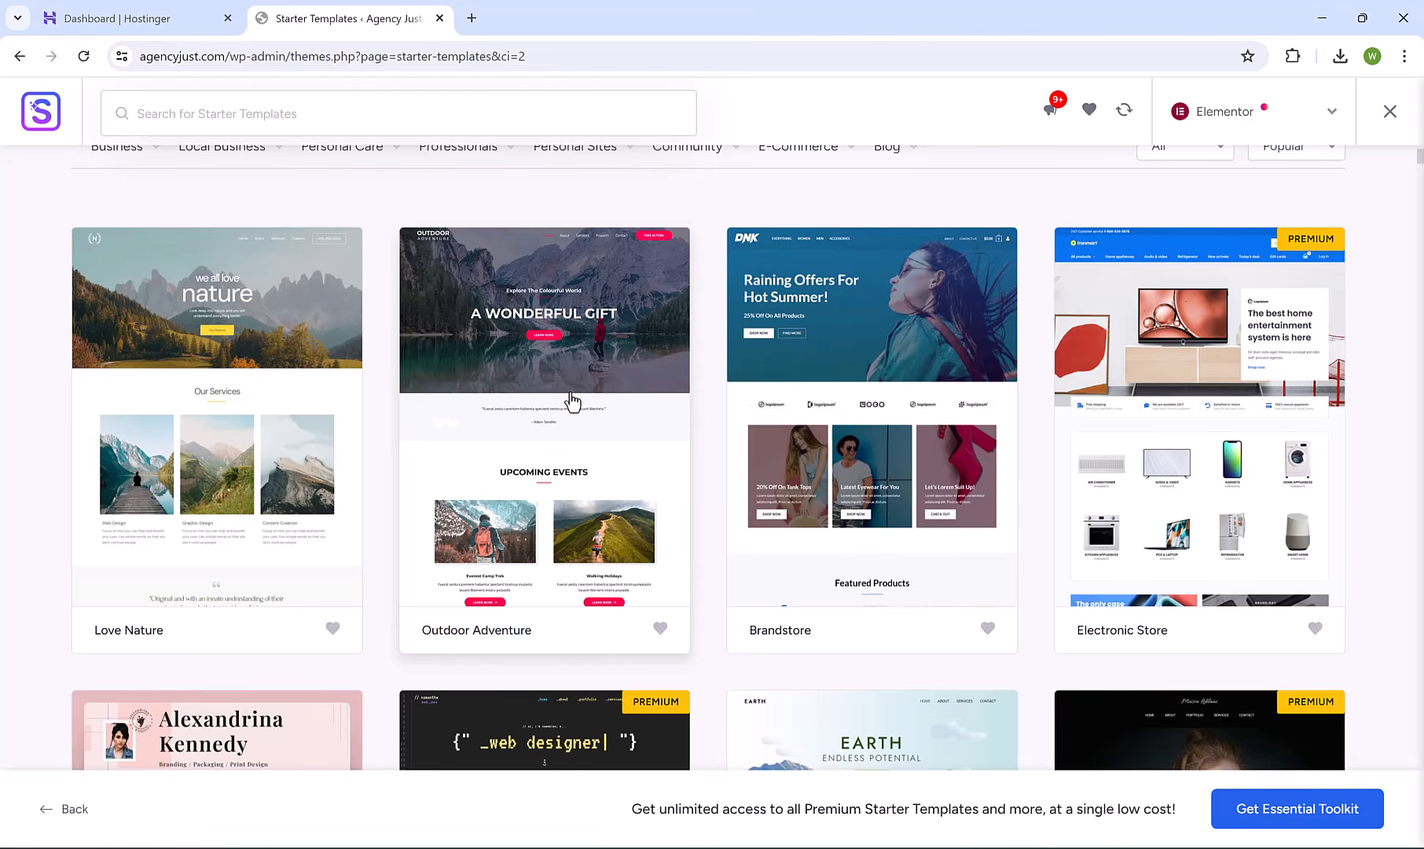
# Choose the Outdoor Adventure template and skip the extra features step.
pyautogui.click(580, 462)
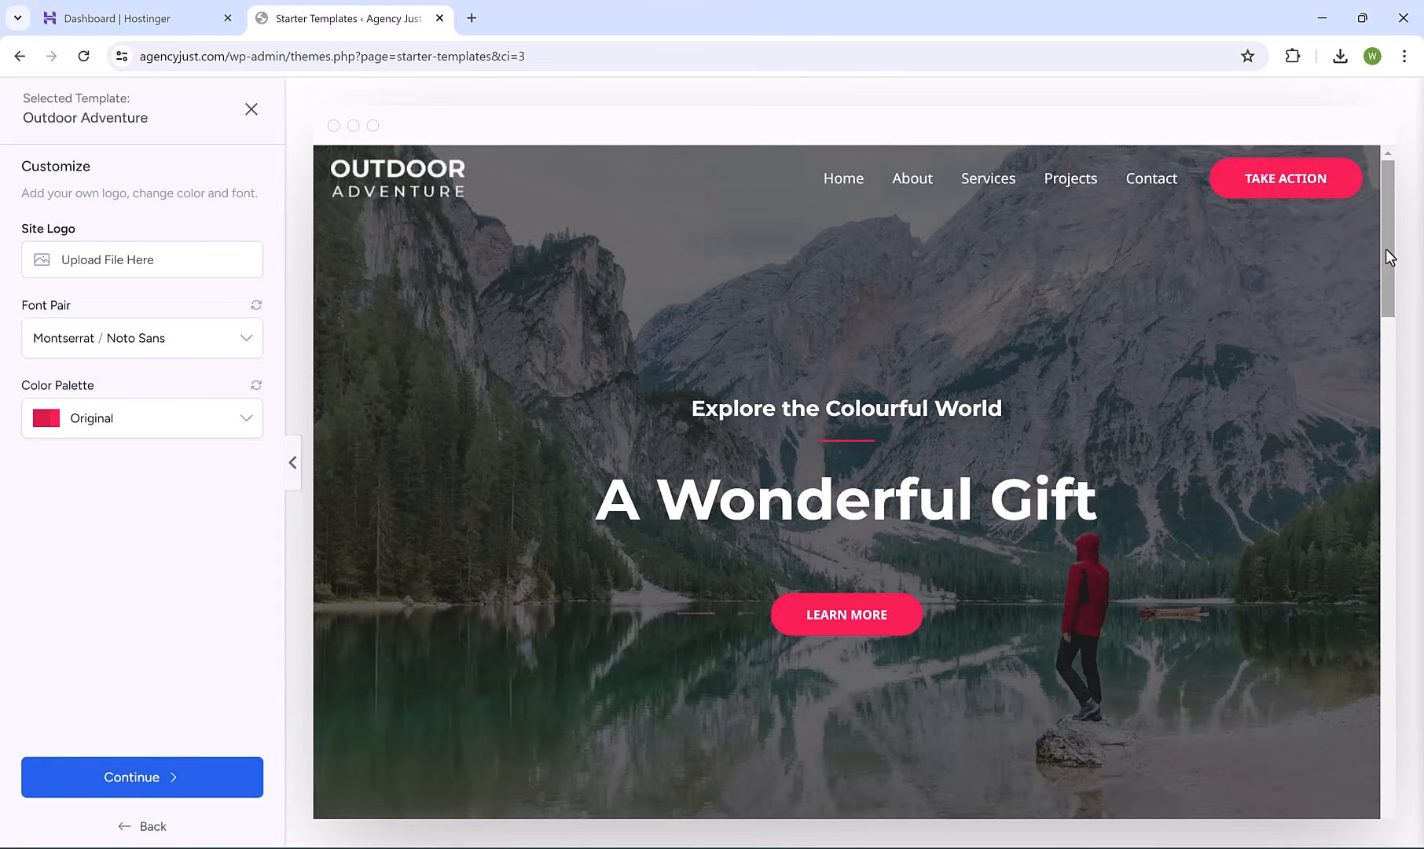
pyautogui.moveTo(1386, 249)
pyautogui.mouseDown()
pyautogui.moveTo(1405, 527)
pyautogui.moveTo(1375, 767)
pyautogui.moveTo(1383, 236)
pyautogui.mouseUp()
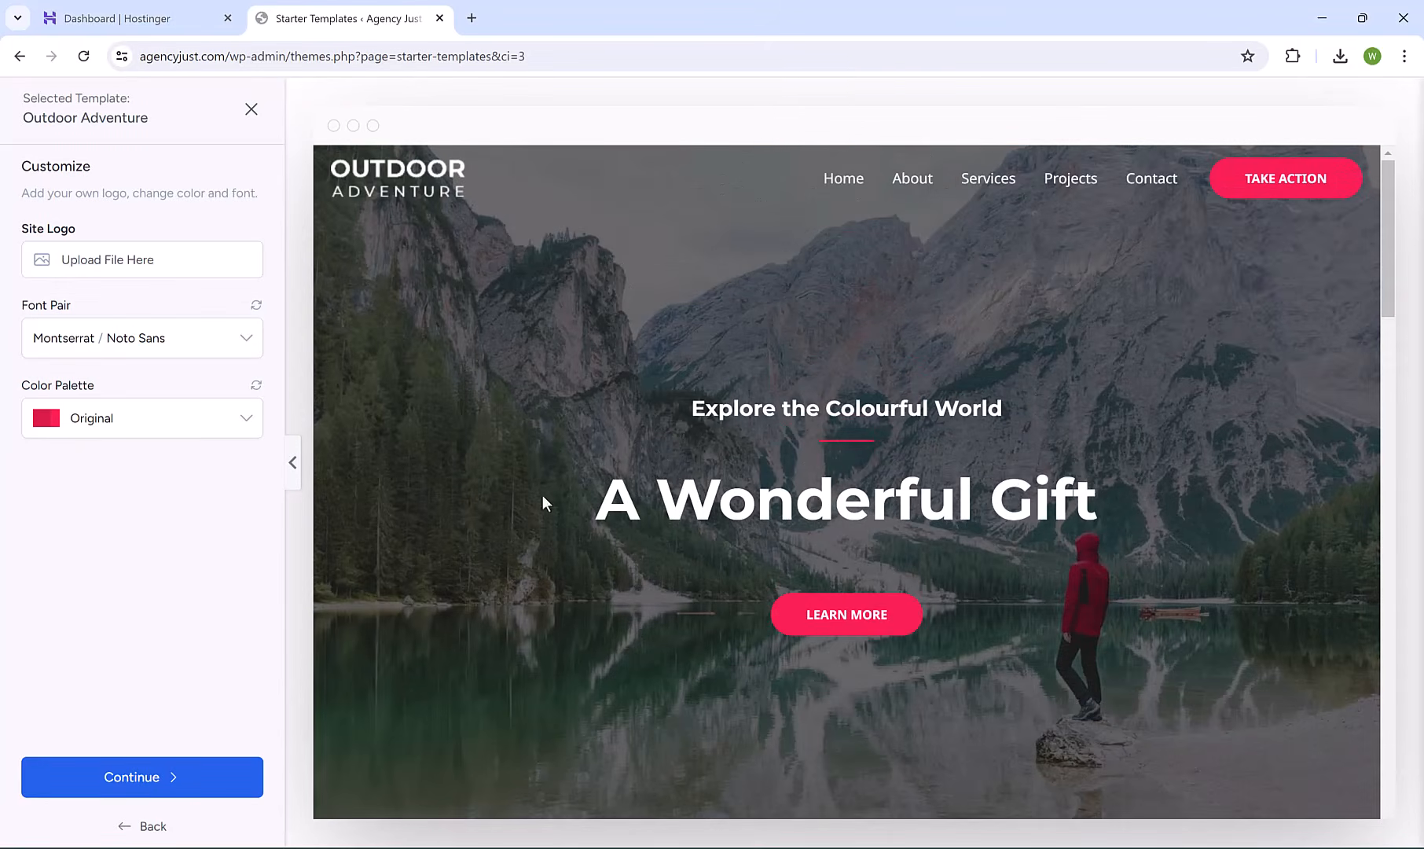
pyautogui.click(197, 778)
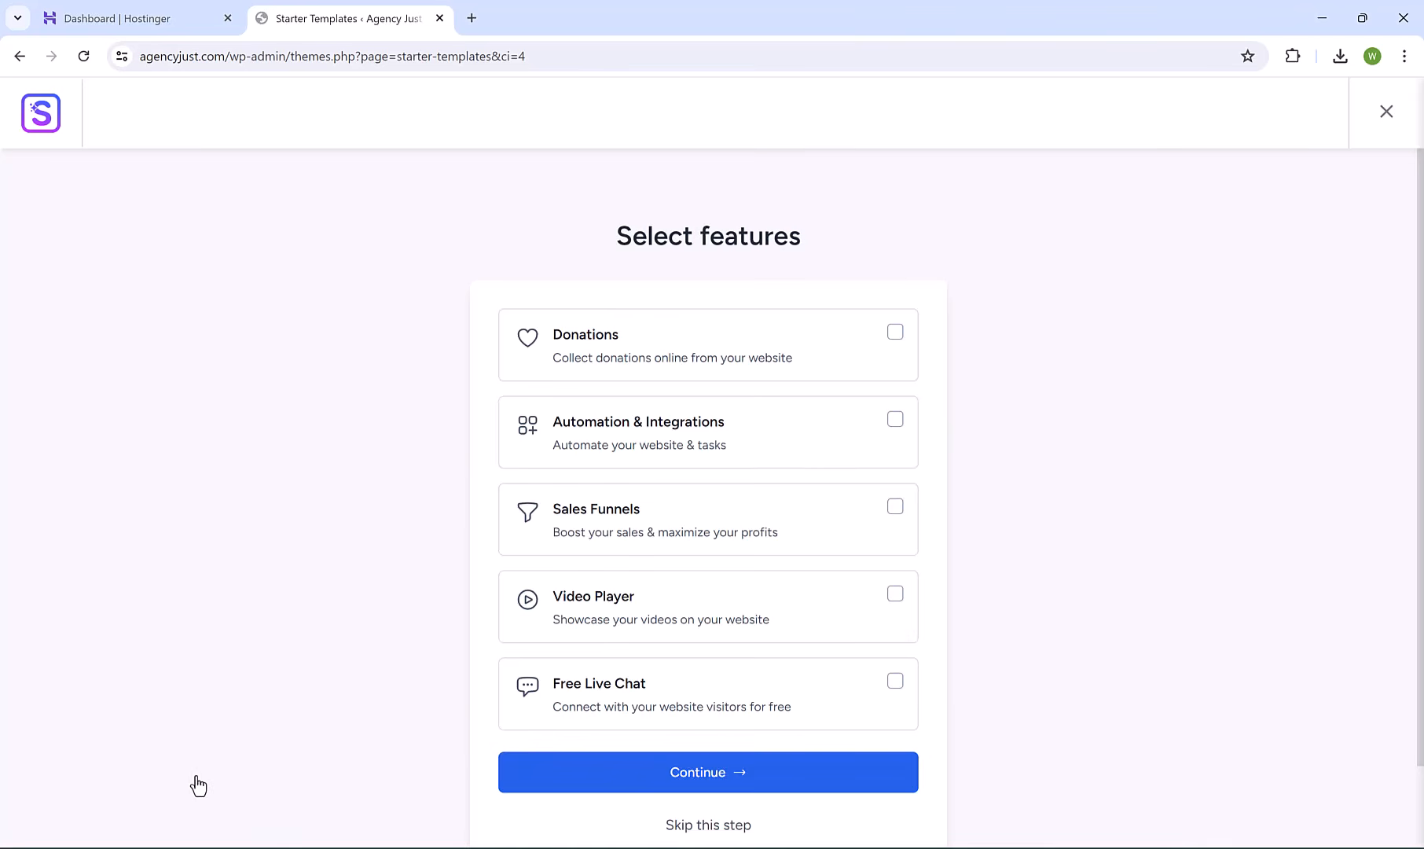
pyautogui.click(715, 825)
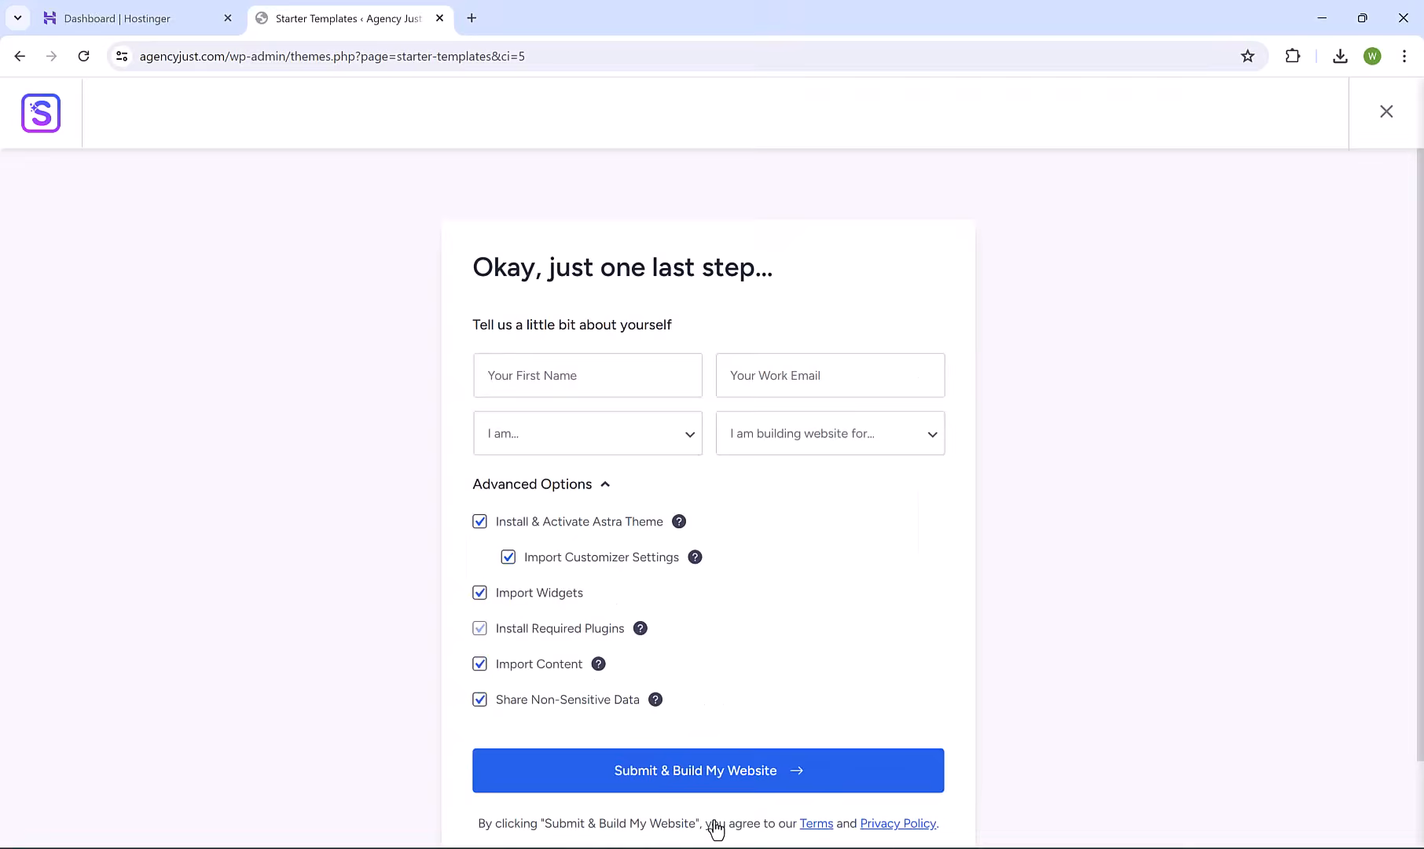
pyautogui.click(613, 370)
# Enter your name and work e-mail, pick Beginner and Myself/My Company, then build the website.
pyautogui.write('John')
pyautogui.press('Tab')
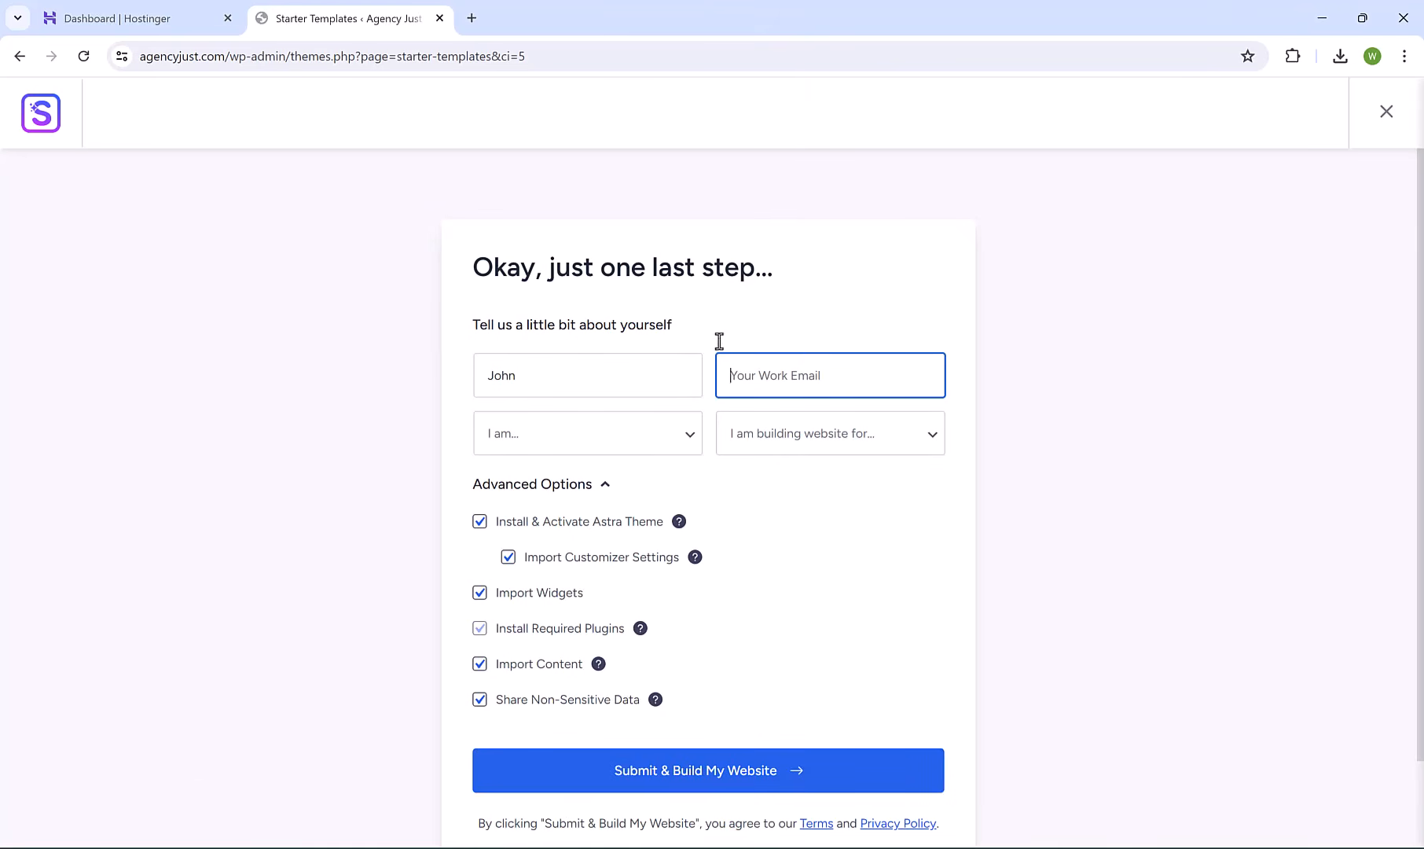
pyautogui.hotkey('ctrl', 'v')
pyautogui.click(608, 436)
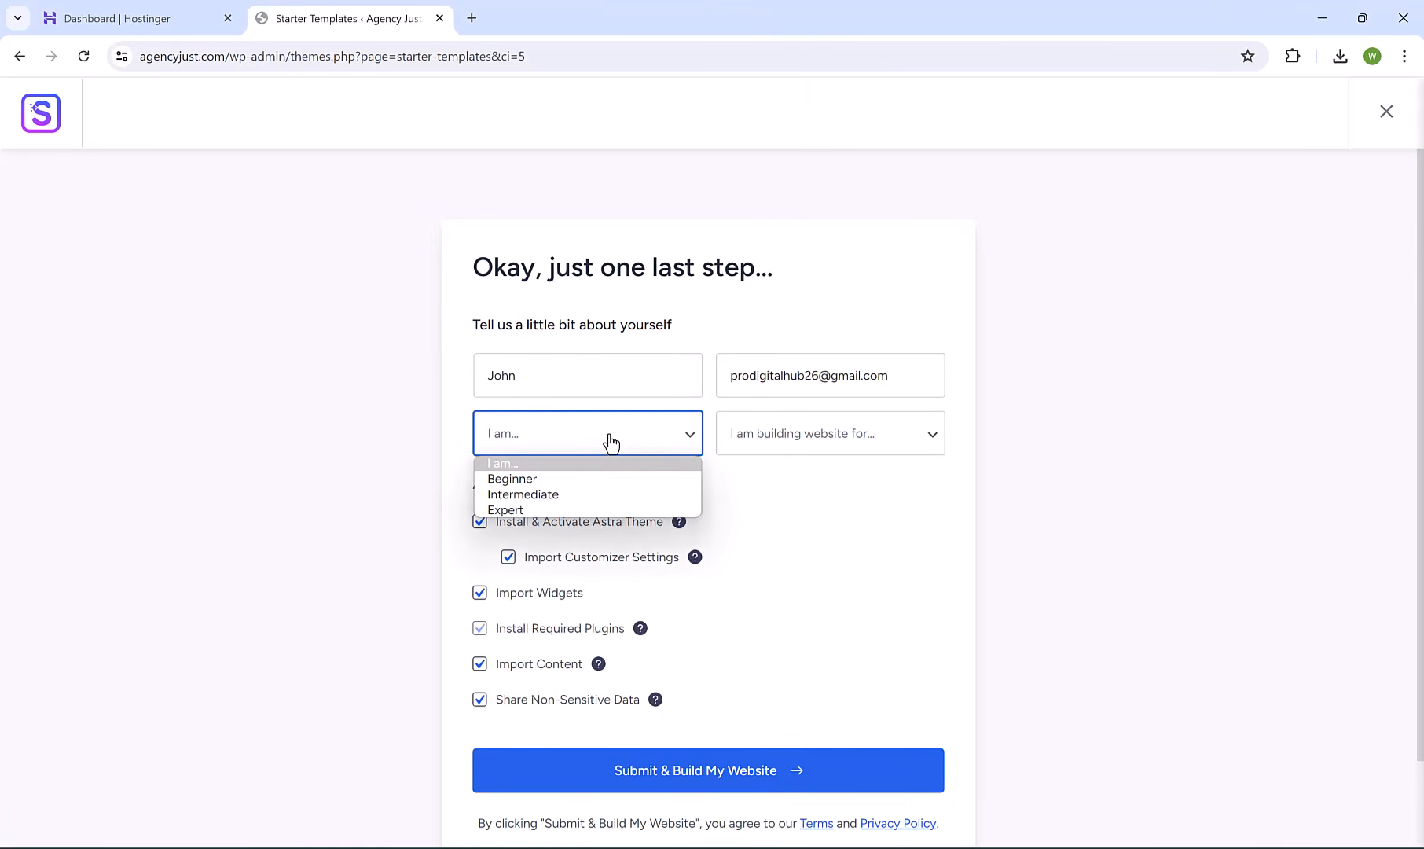
pyautogui.click(579, 479)
pyautogui.click(787, 451)
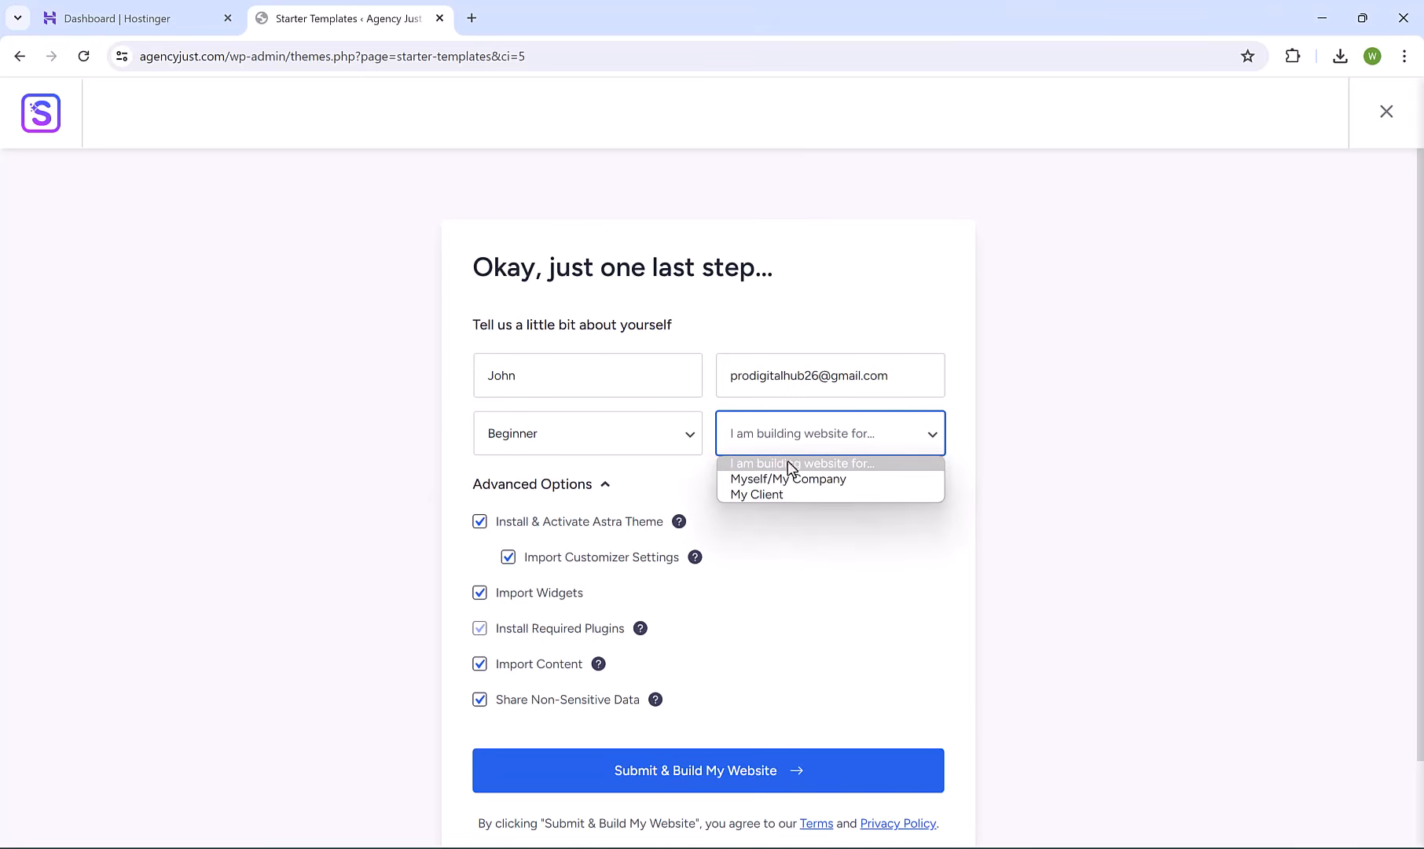
pyautogui.click(790, 481)
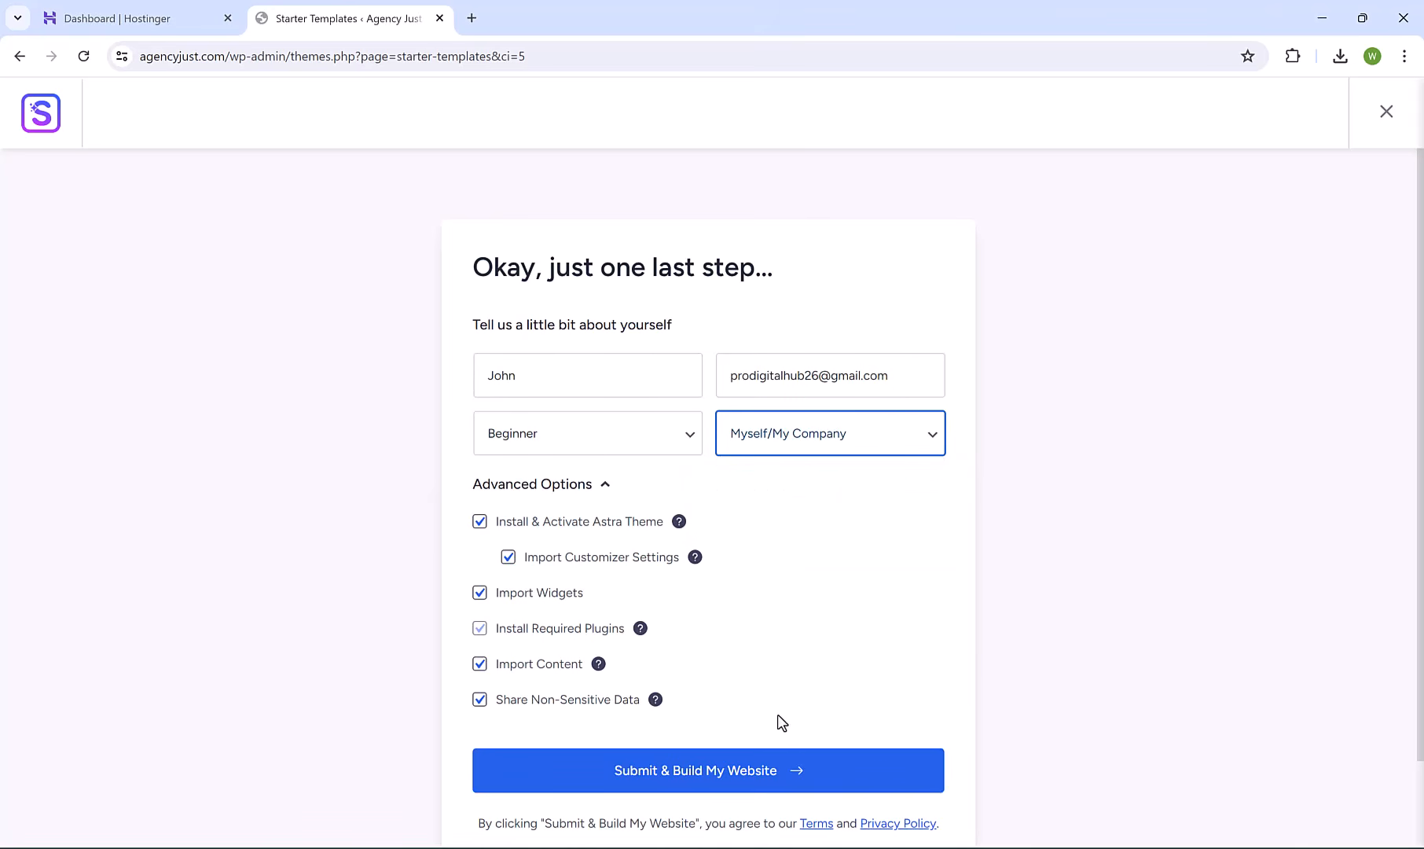
pyautogui.click(824, 778)
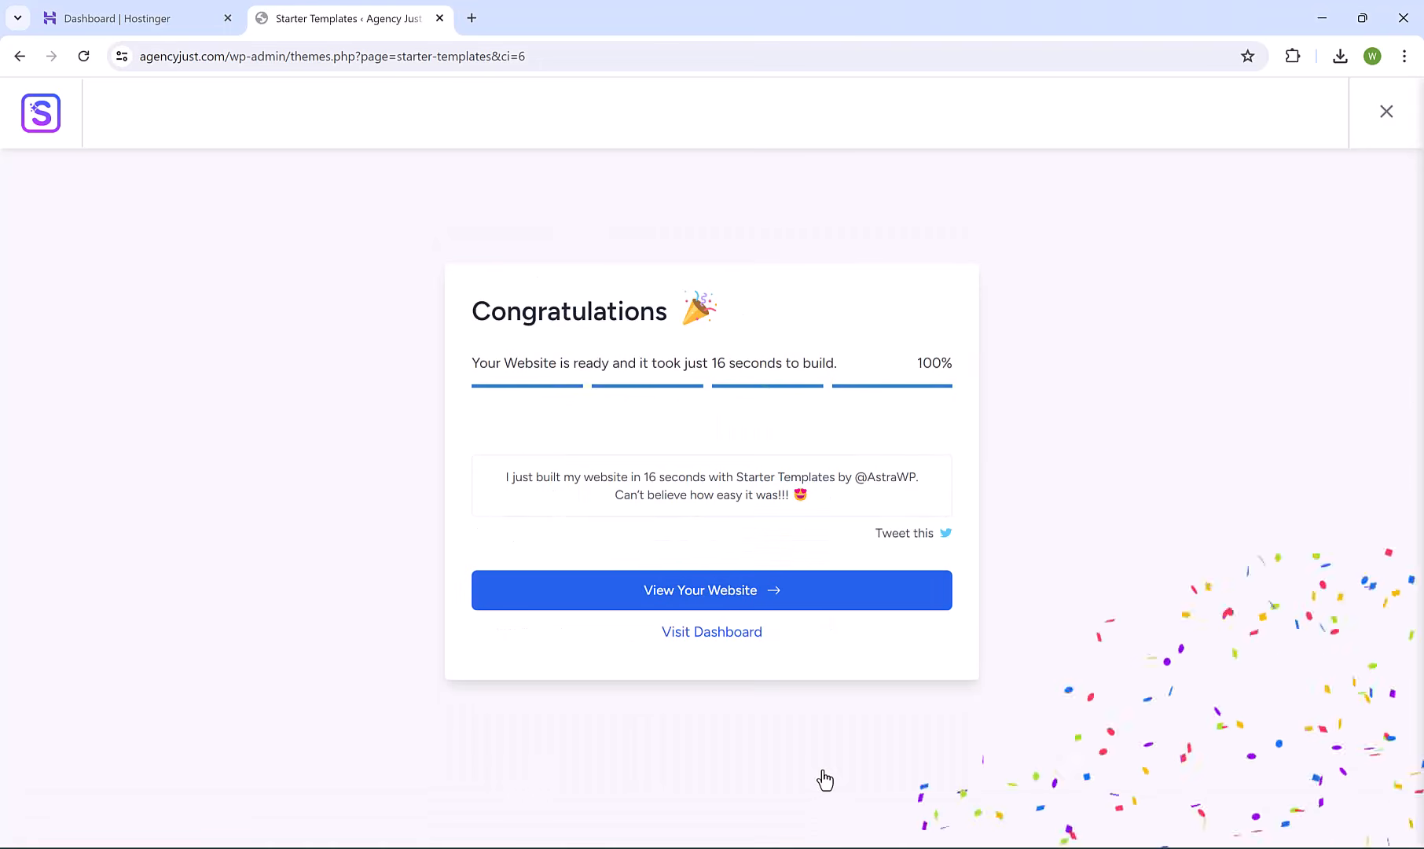
# View the newly built Agency Just site, visit the admin Dashboard, and return to the front page.
pyautogui.click(682, 591)
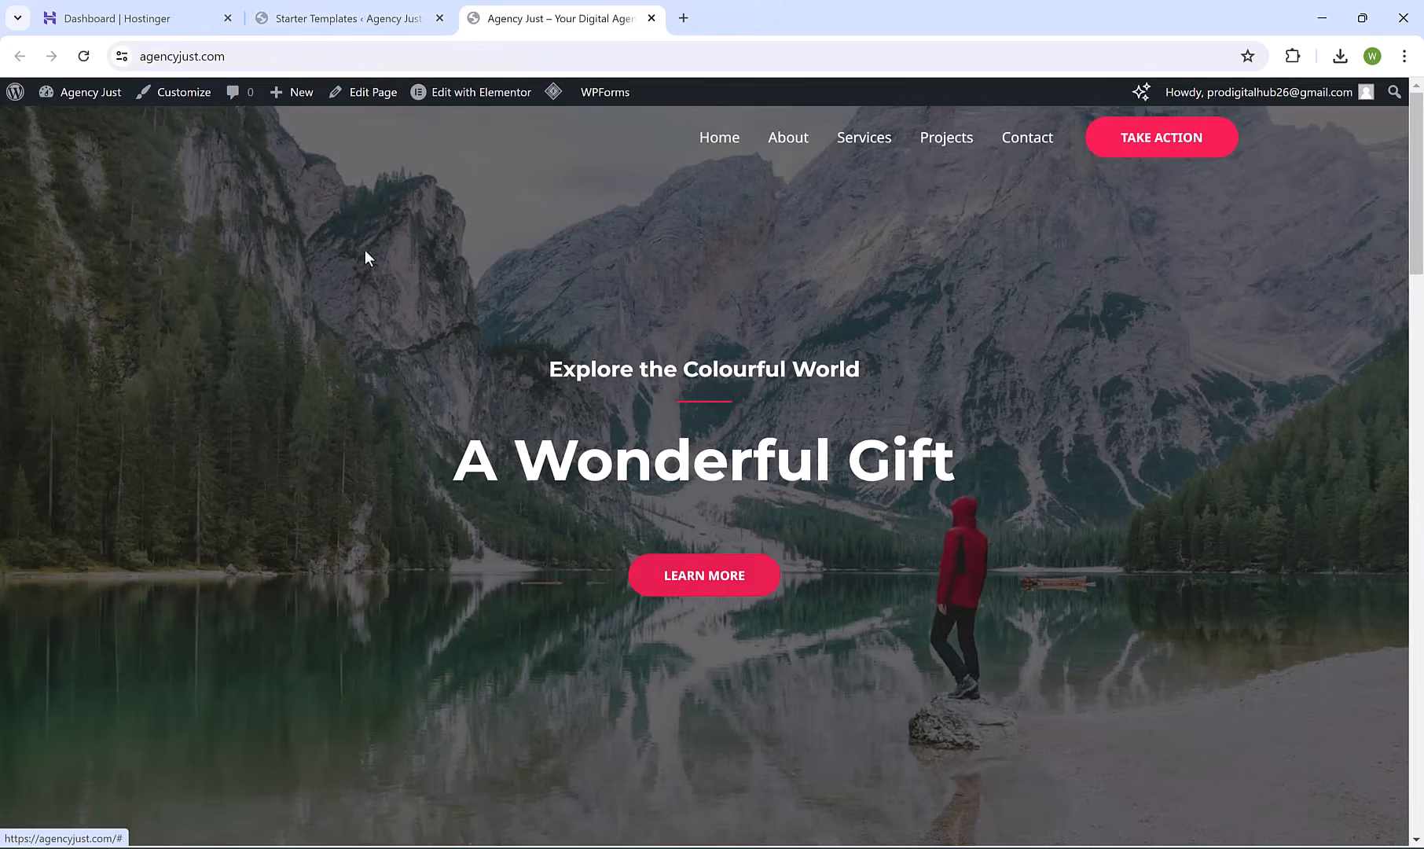
pyautogui.click(228, 59)
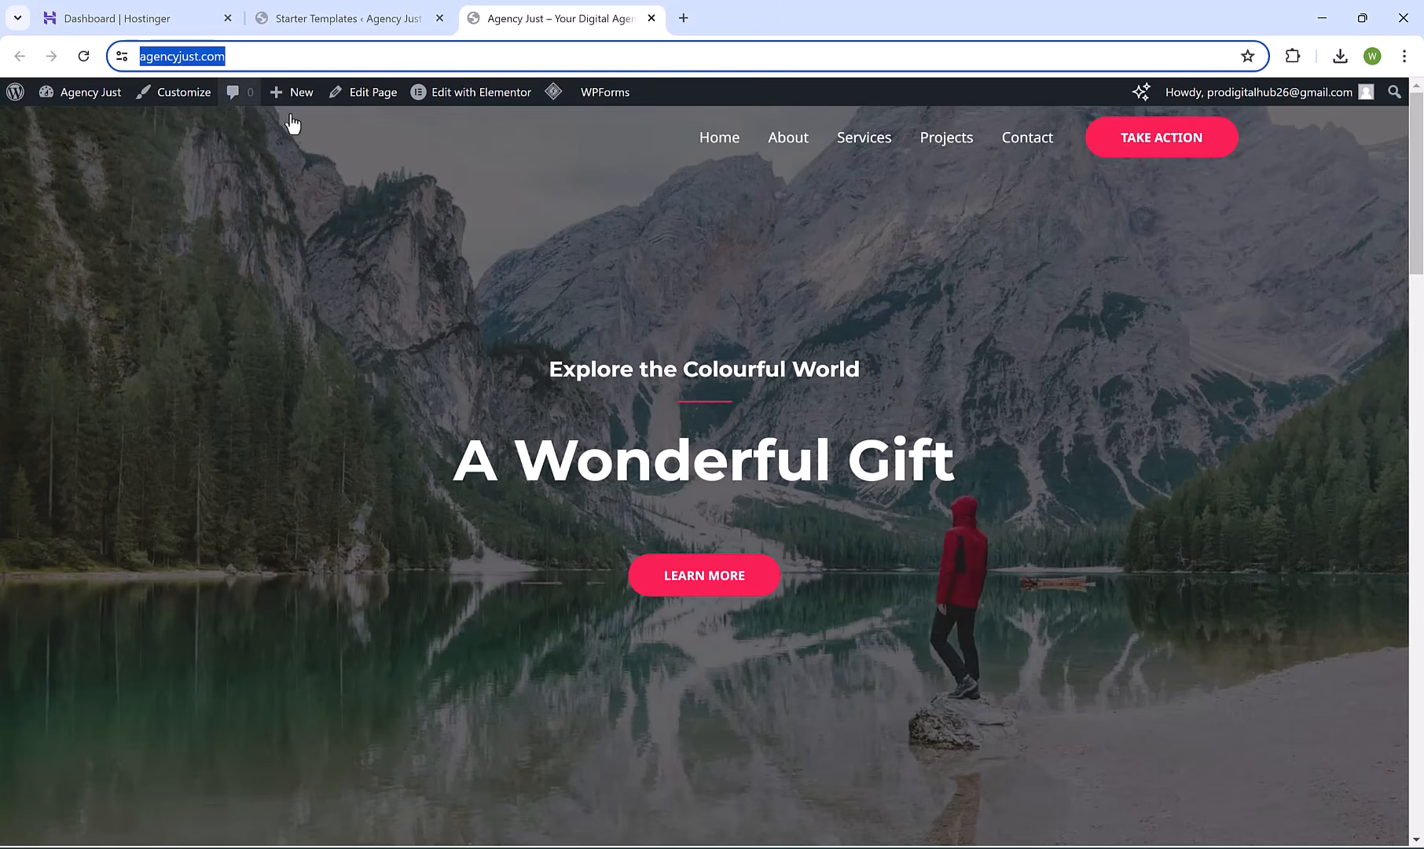
pyautogui.click(368, 231)
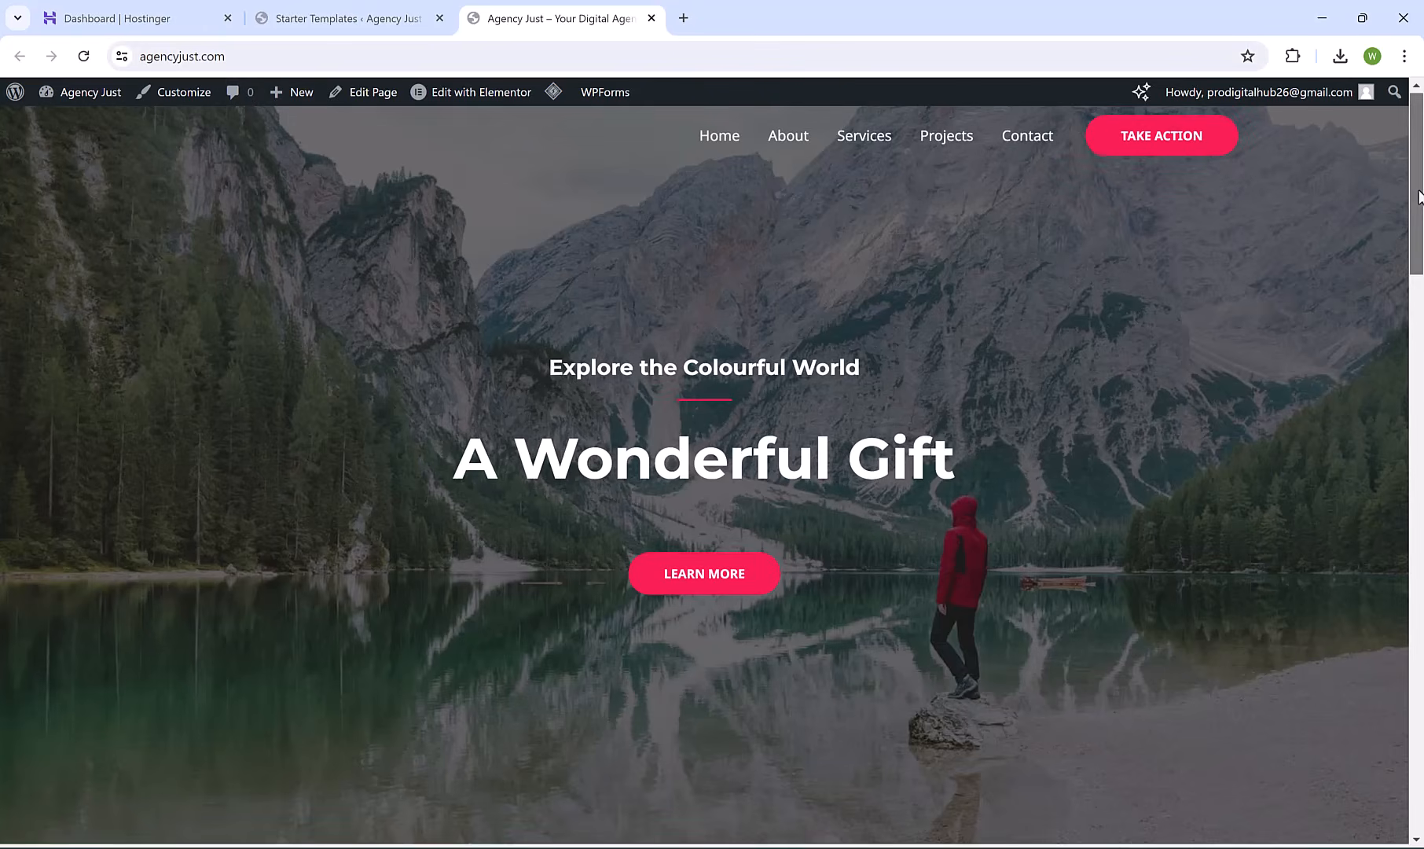
pyautogui.moveTo(1413, 228); pyautogui.dragTo(1421, 179)
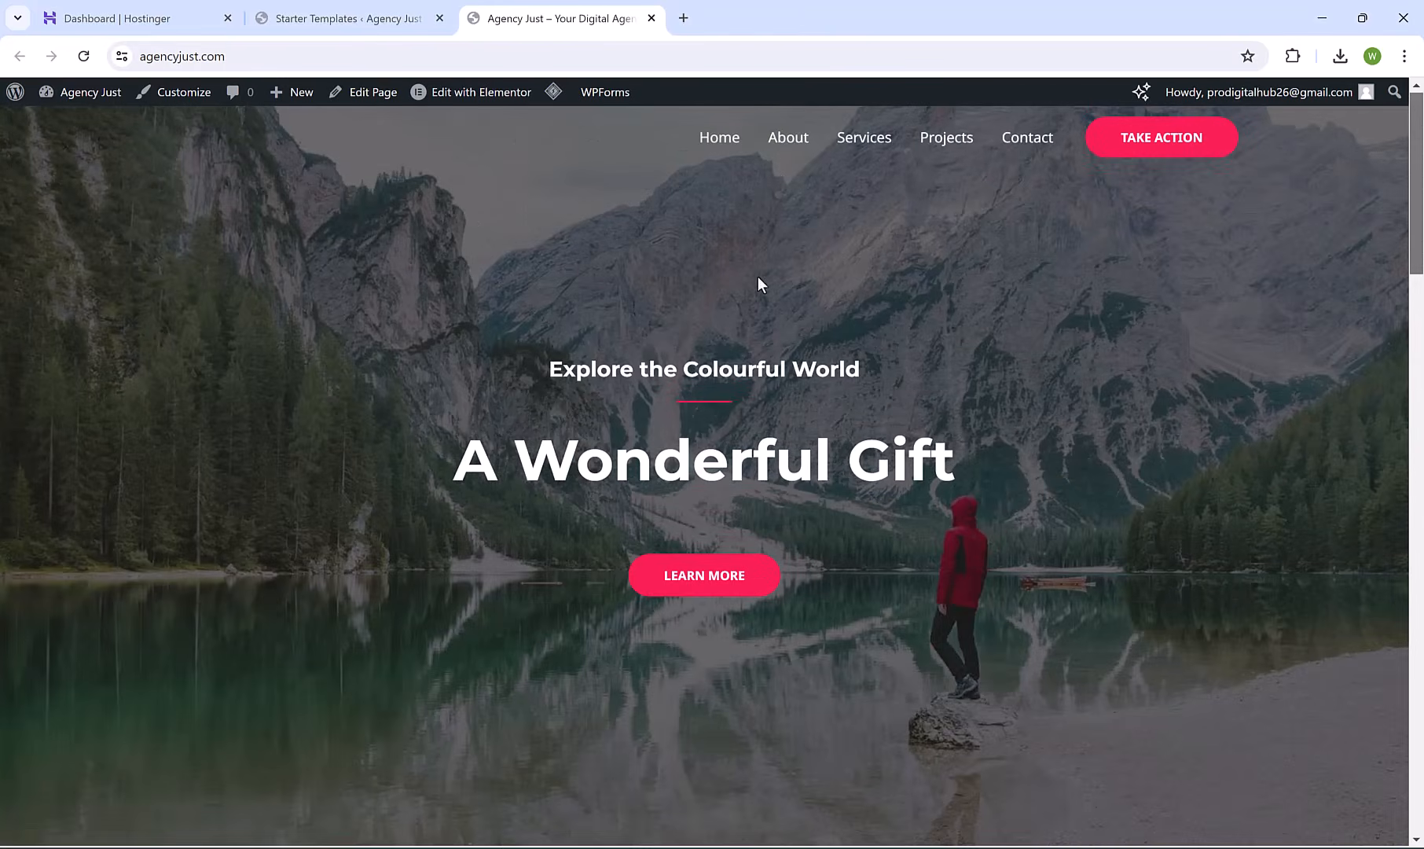
pyautogui.click(91, 98)
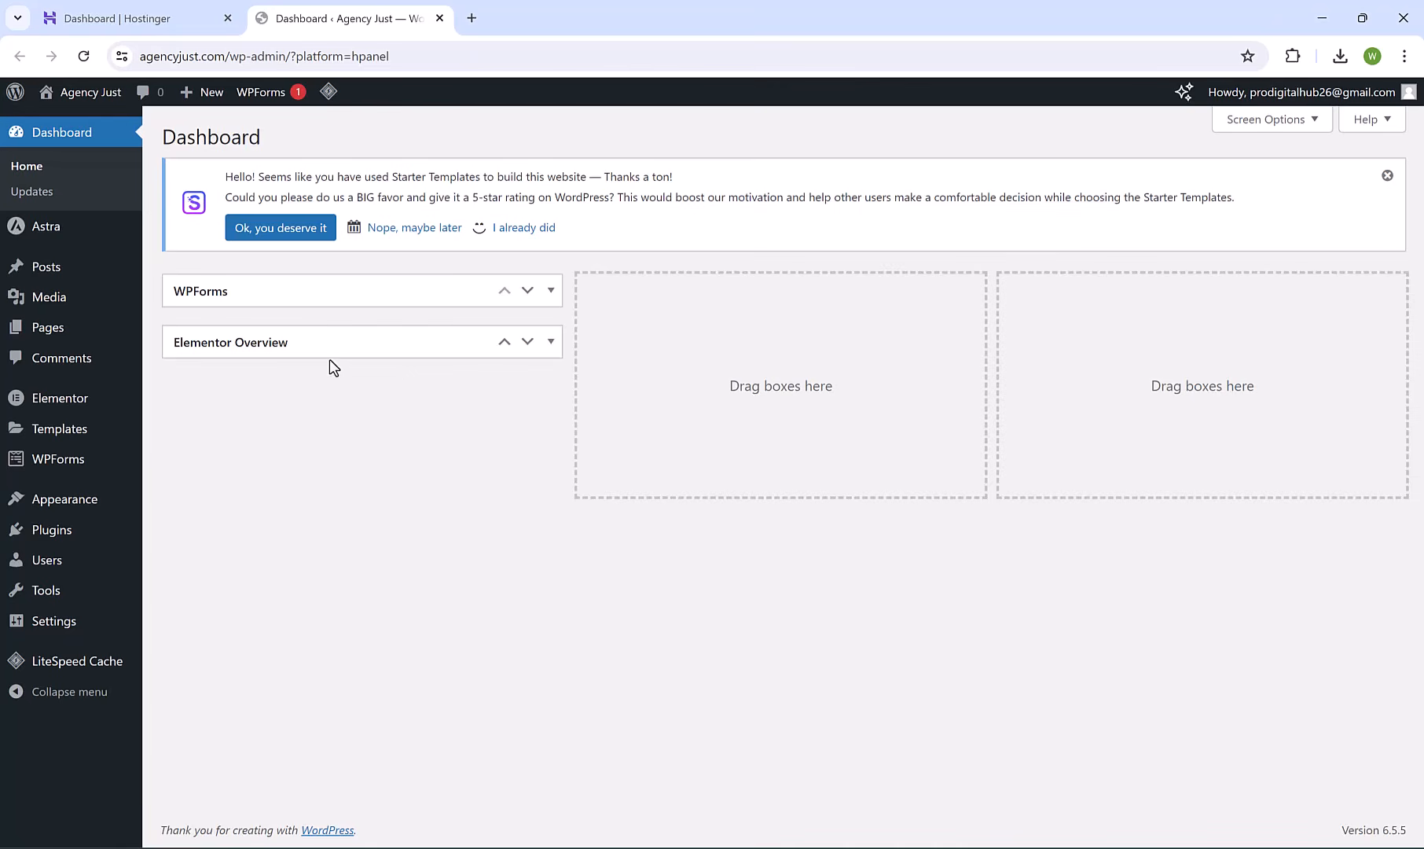
pyautogui.click(85, 96)
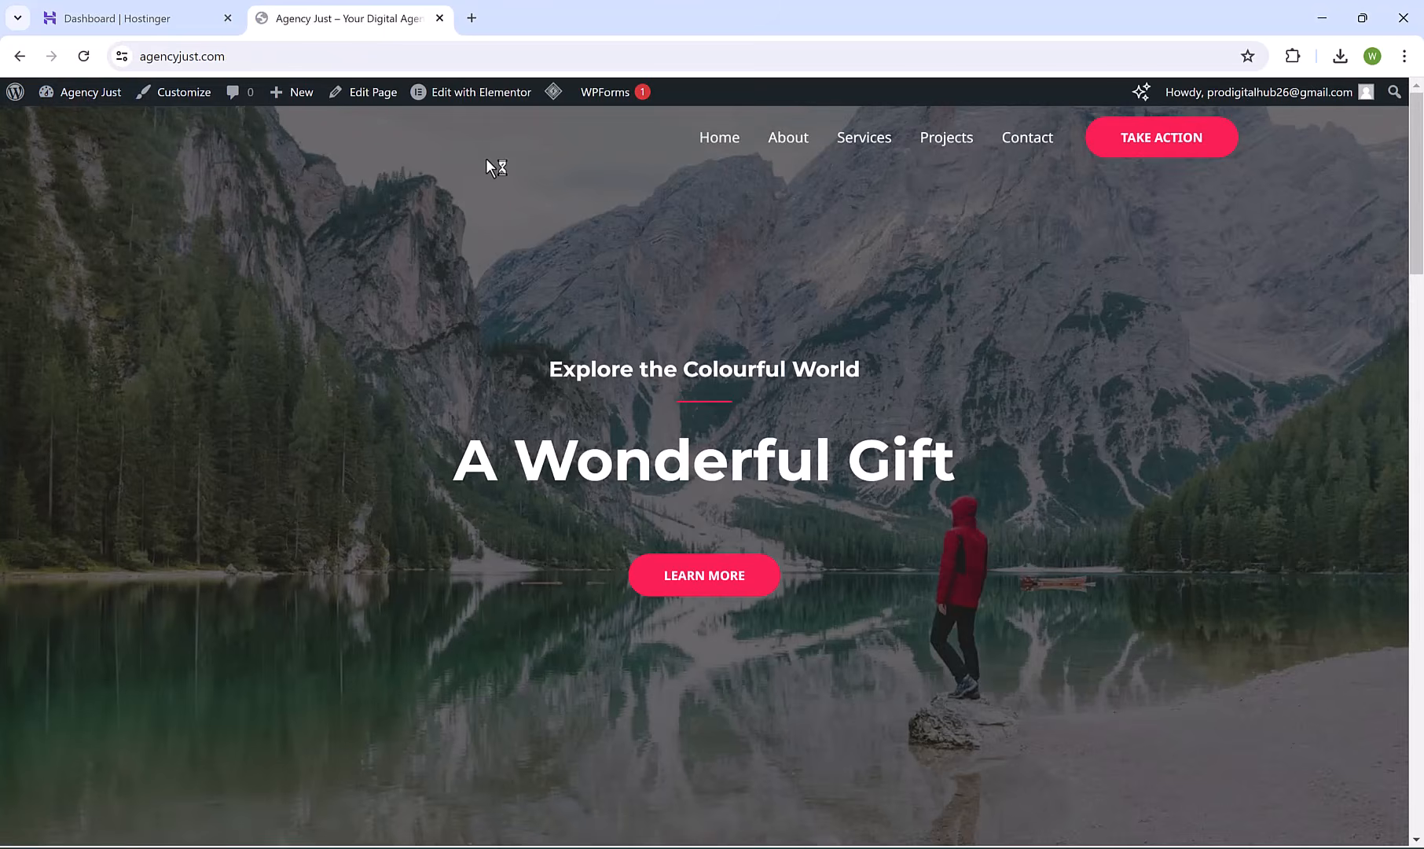
# Edit the Home page with Elementor, dismissing the AI announcement and closing the Navigator panel.
pyautogui.click(485, 94)
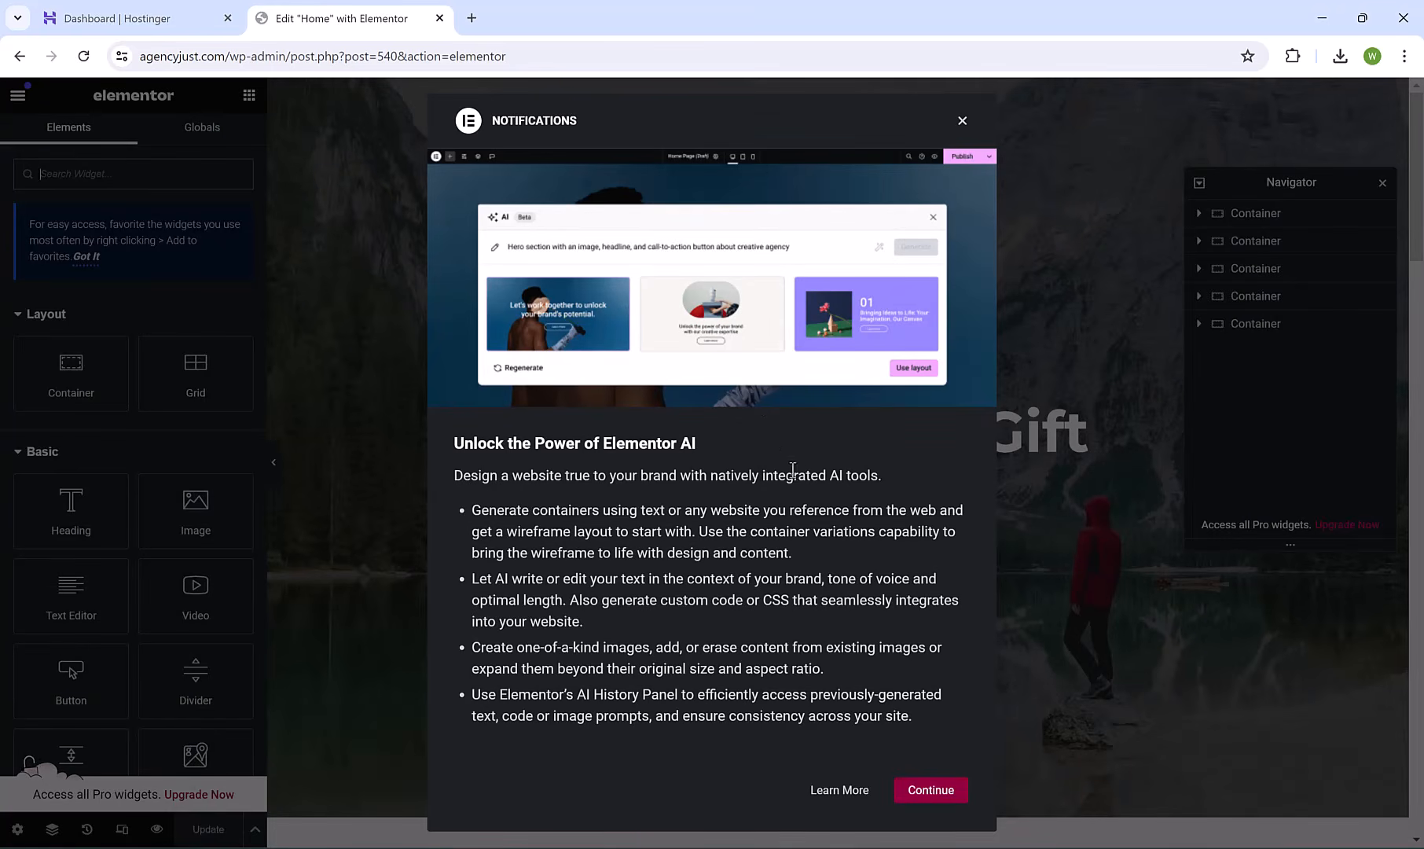
pyautogui.click(939, 794)
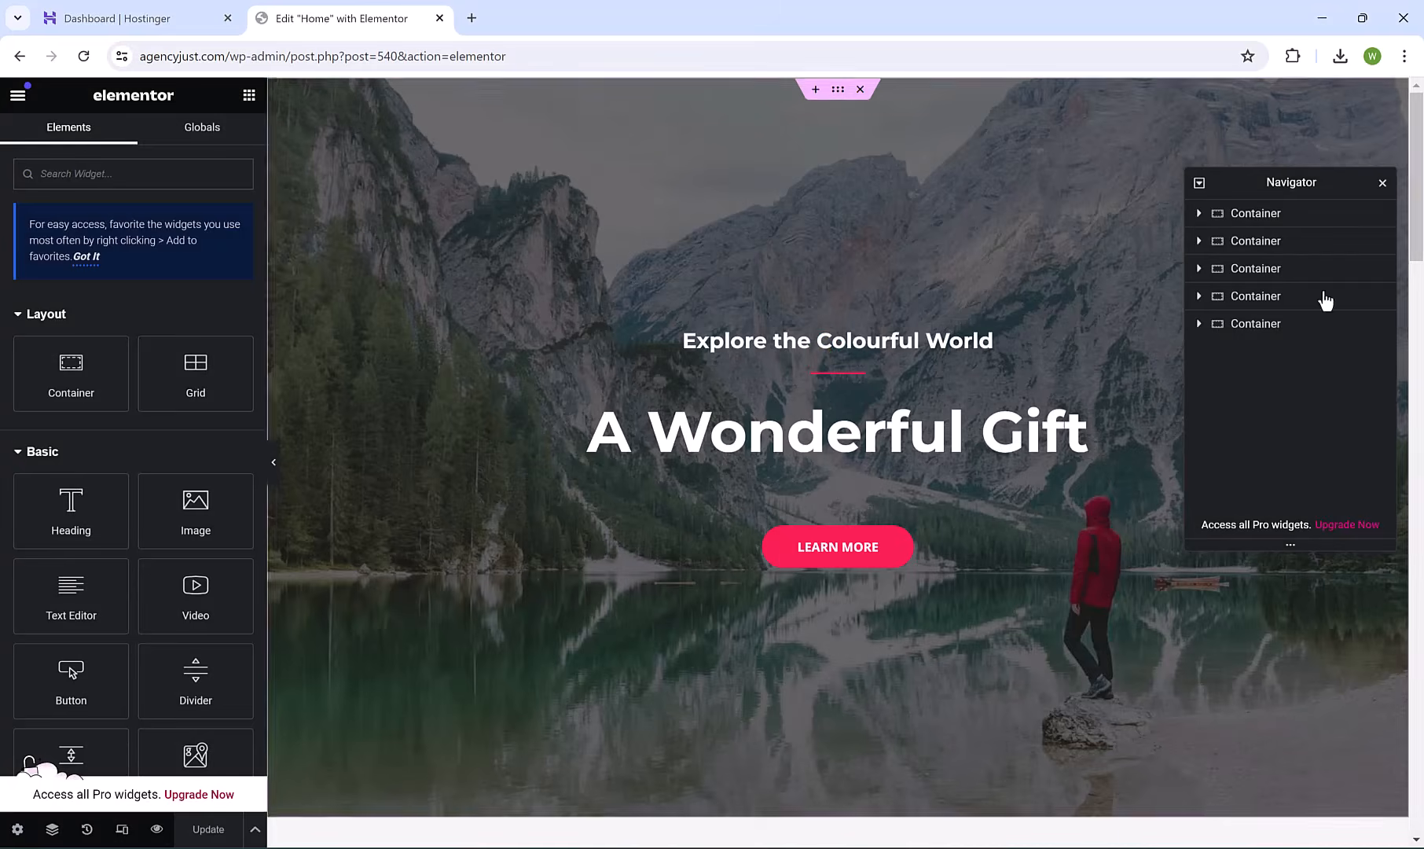
pyautogui.click(1382, 186)
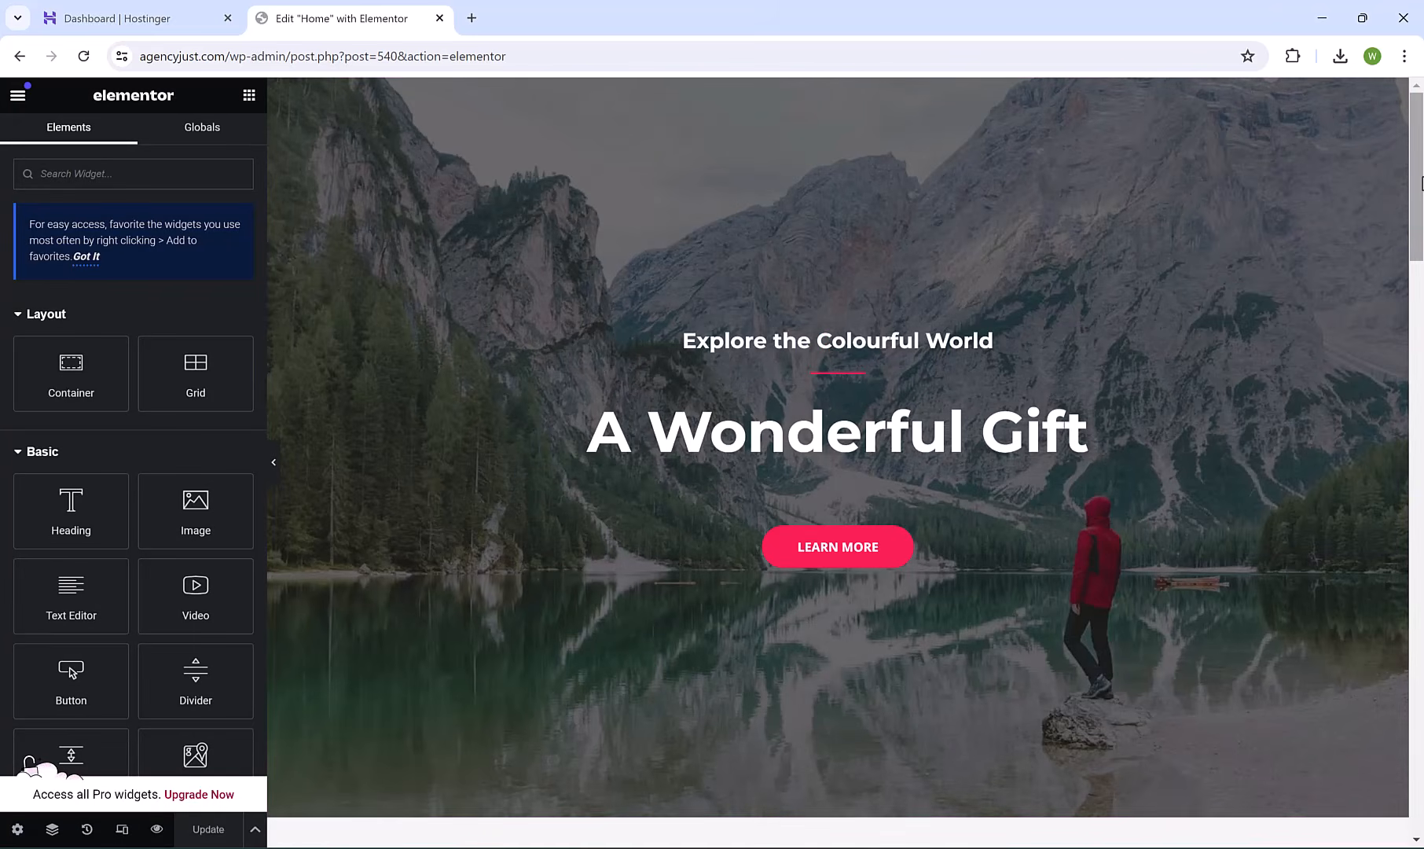
pyautogui.moveTo(1421, 183)
pyautogui.mouseDown()
pyautogui.moveTo(1420, 680)
pyautogui.moveTo(1415, 176)
pyautogui.mouseUp()
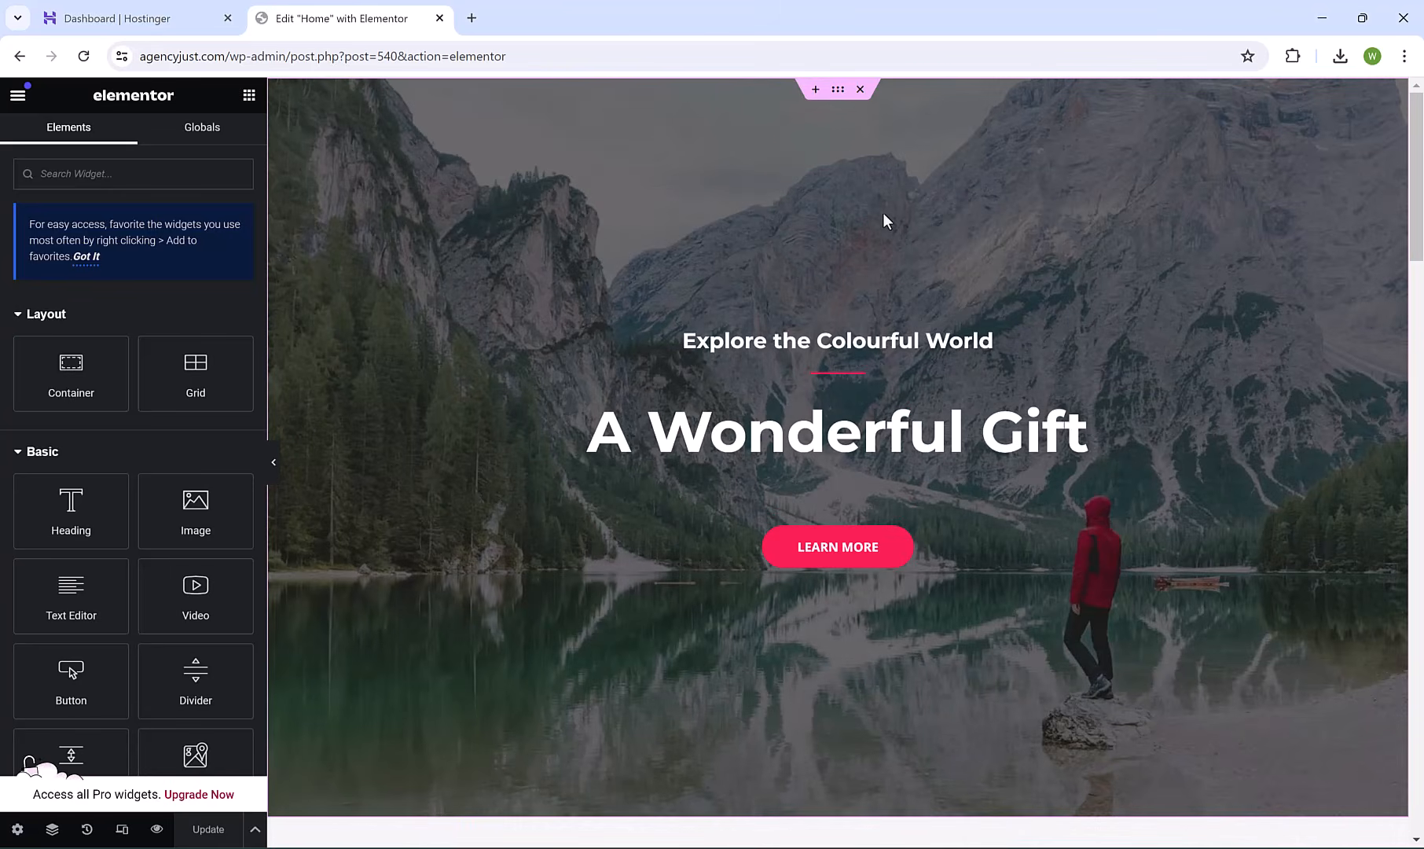
# Set the hero background to a landscape Free Images team photo found by searching 'digital agency'.
pyautogui.click(837, 92)
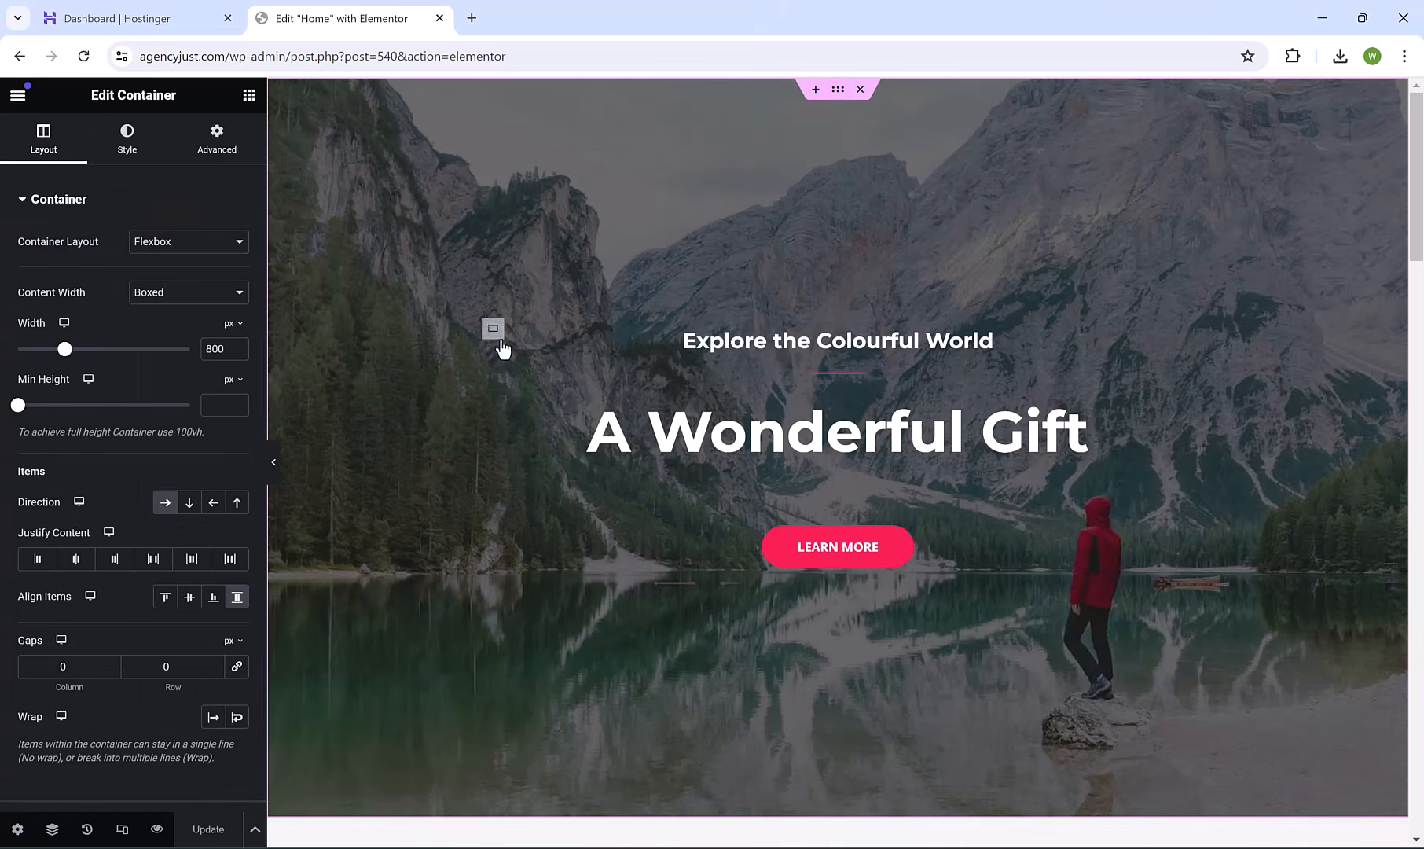
pyautogui.click(132, 153)
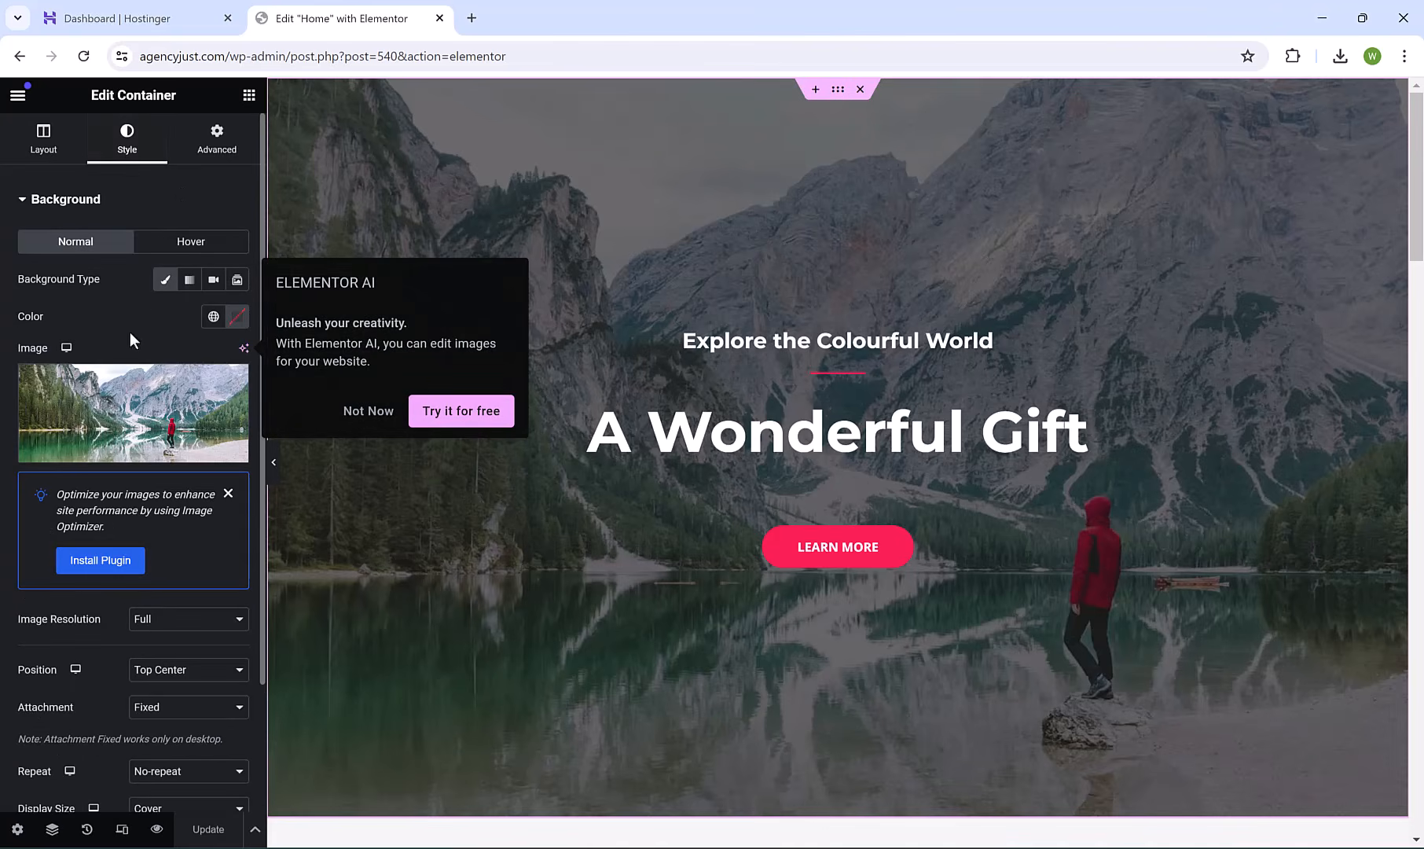
pyautogui.click(133, 402)
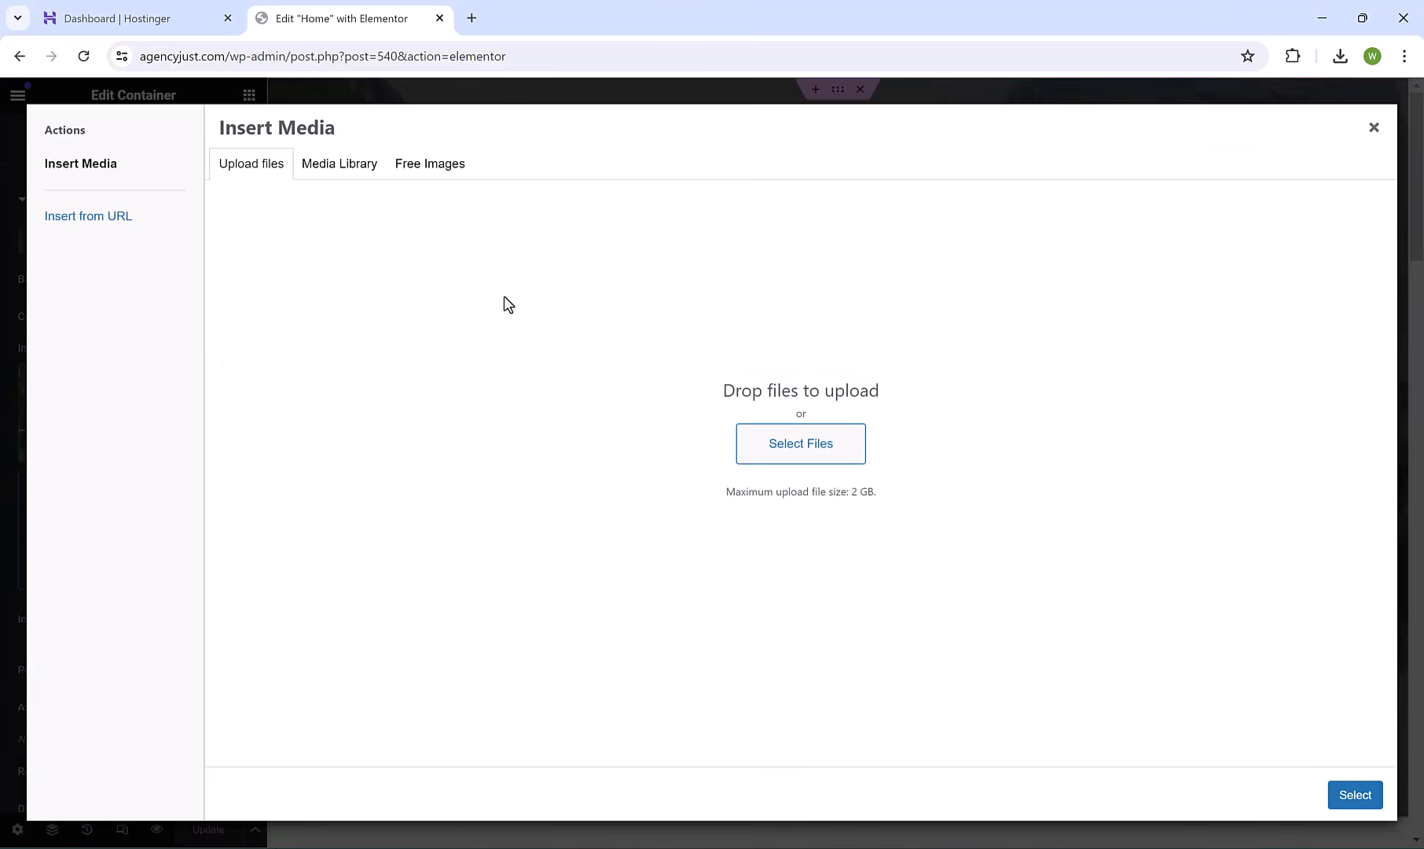
pyautogui.click(432, 173)
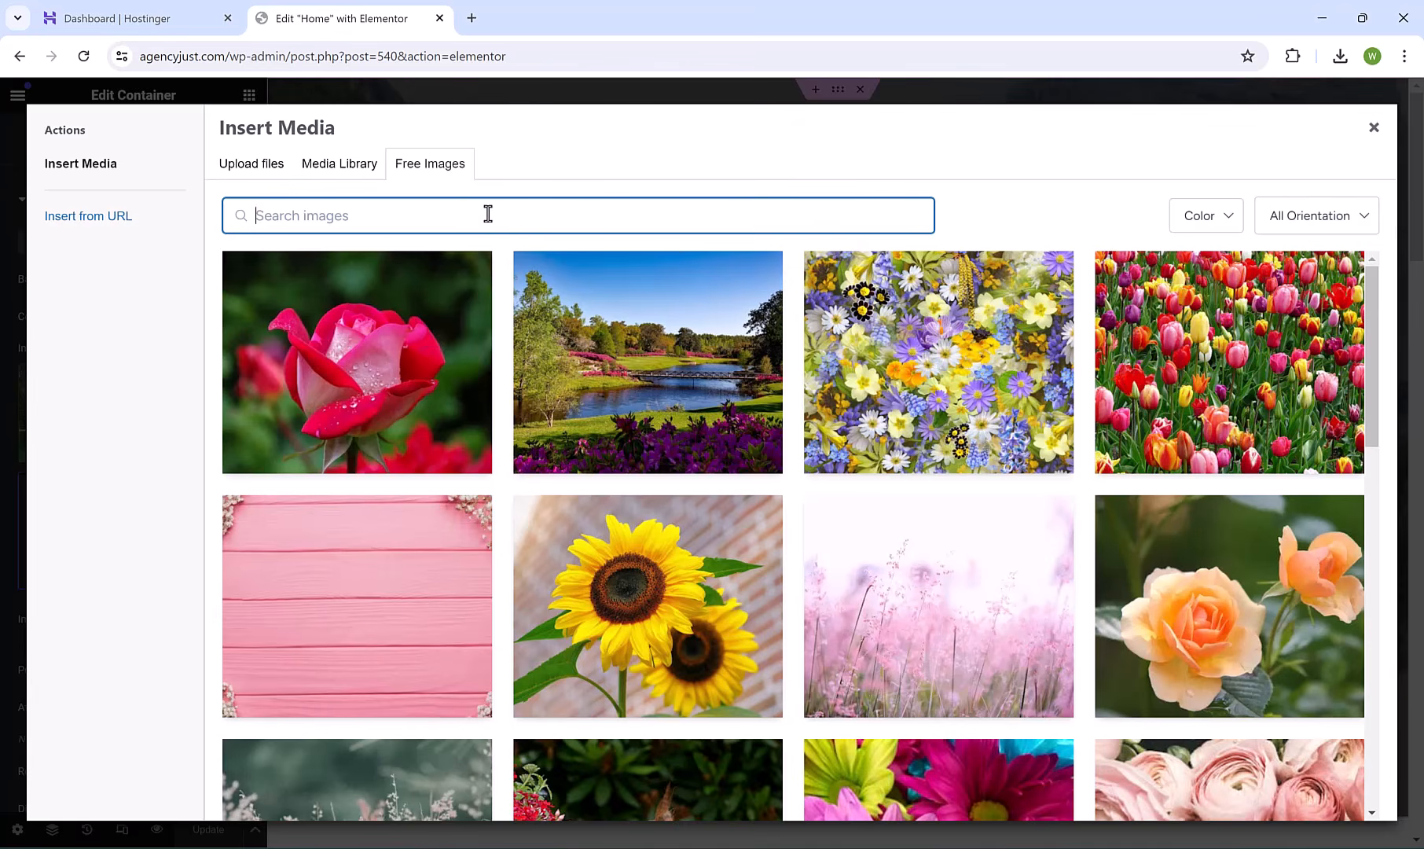
pyautogui.write('tal agency')
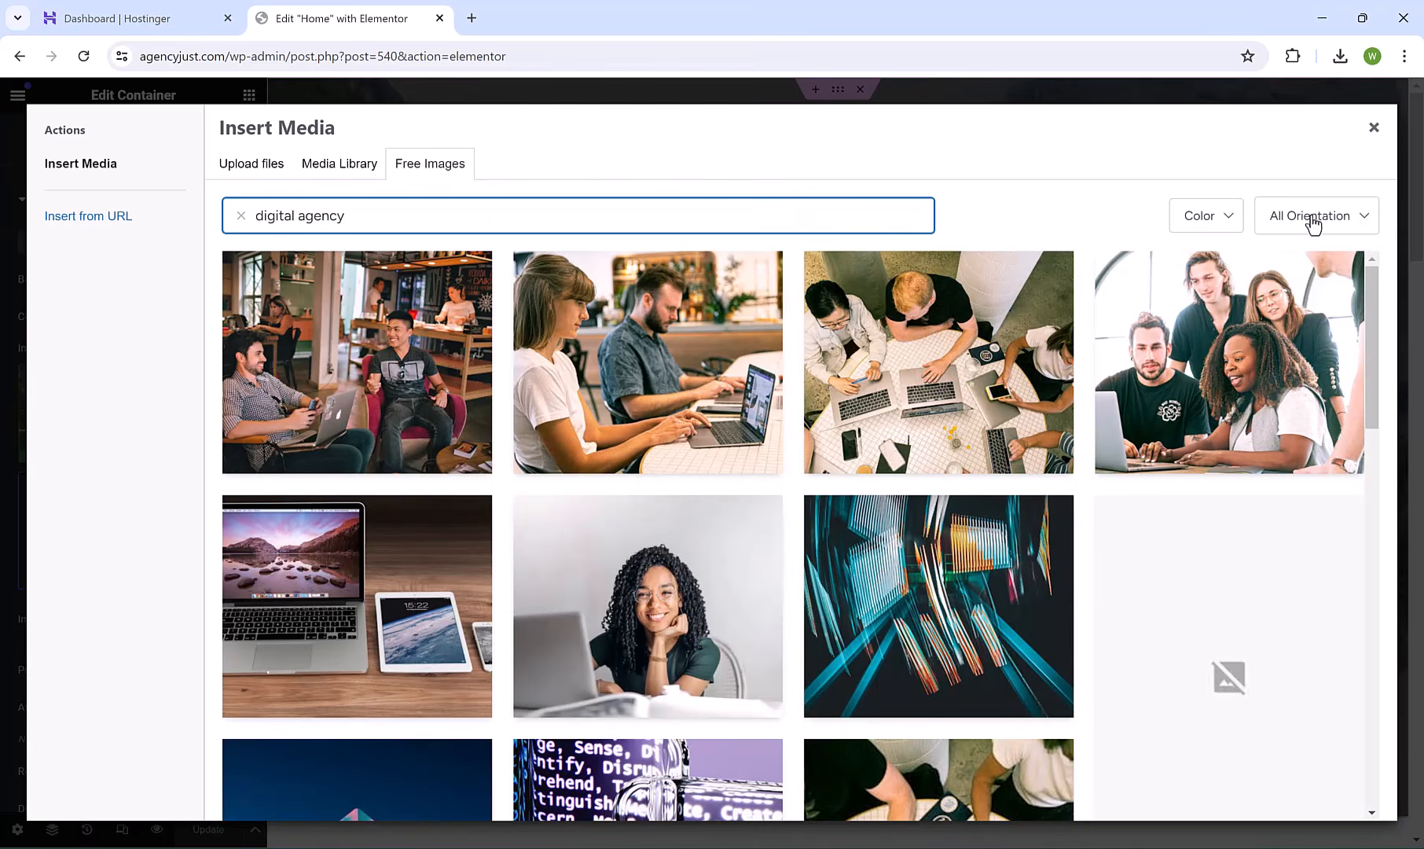
pyautogui.click(1315, 218)
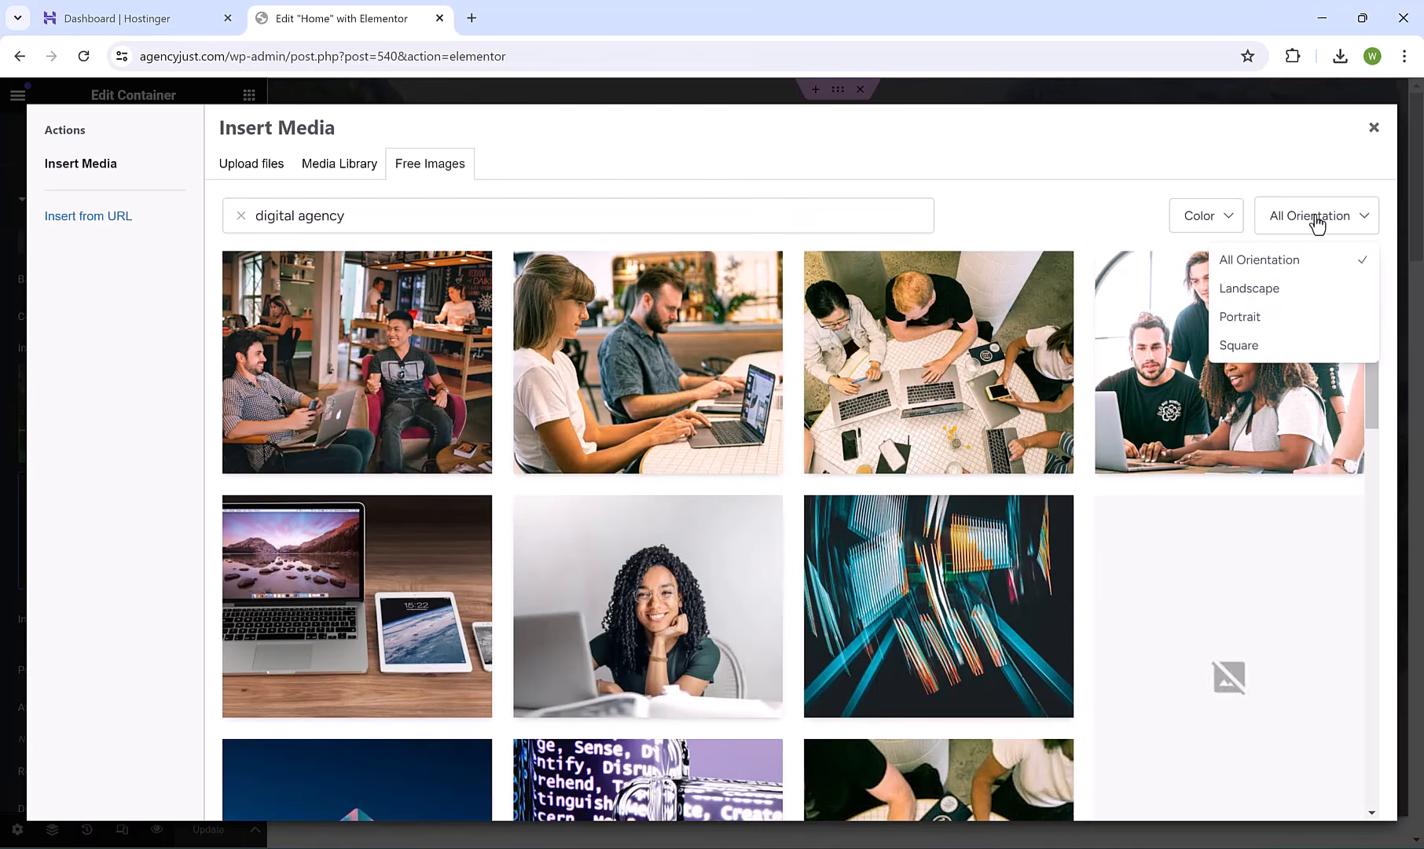
pyautogui.click(1283, 294)
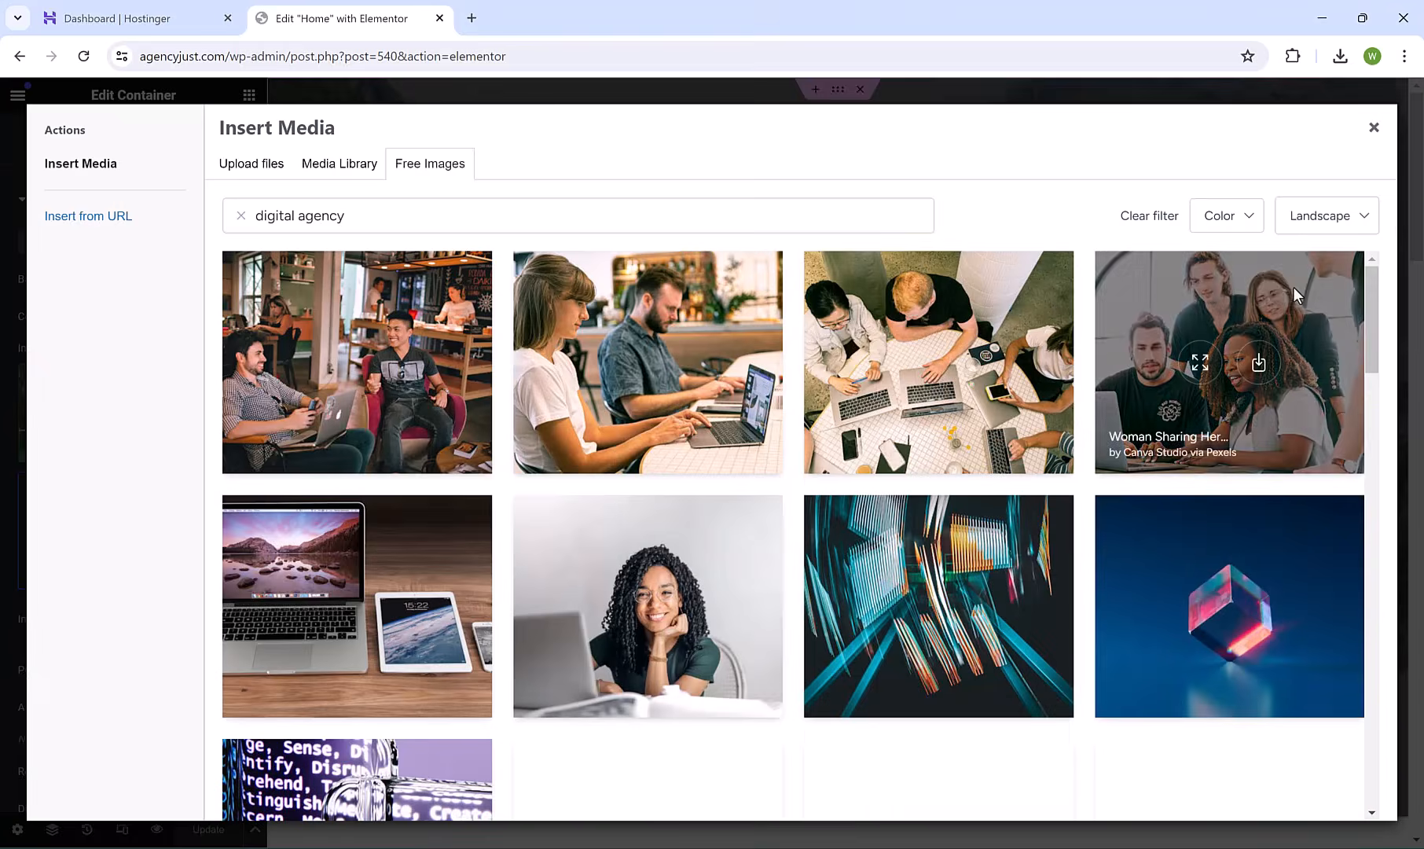
pyautogui.moveTo(1373, 280); pyautogui.dragTo(1372, 321)
pyautogui.scroll(-7, 1325, 374)
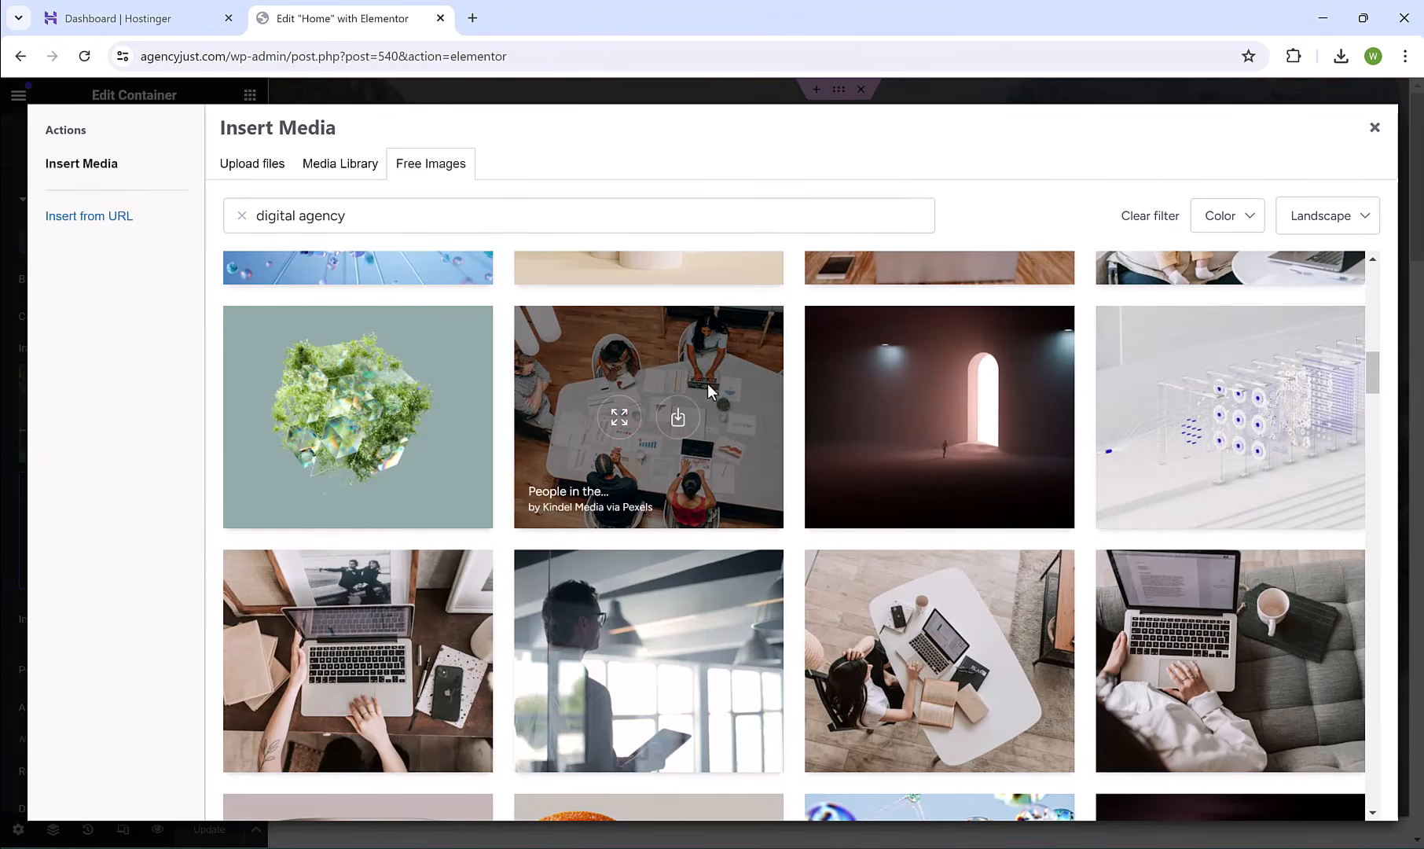
pyautogui.click(664, 367)
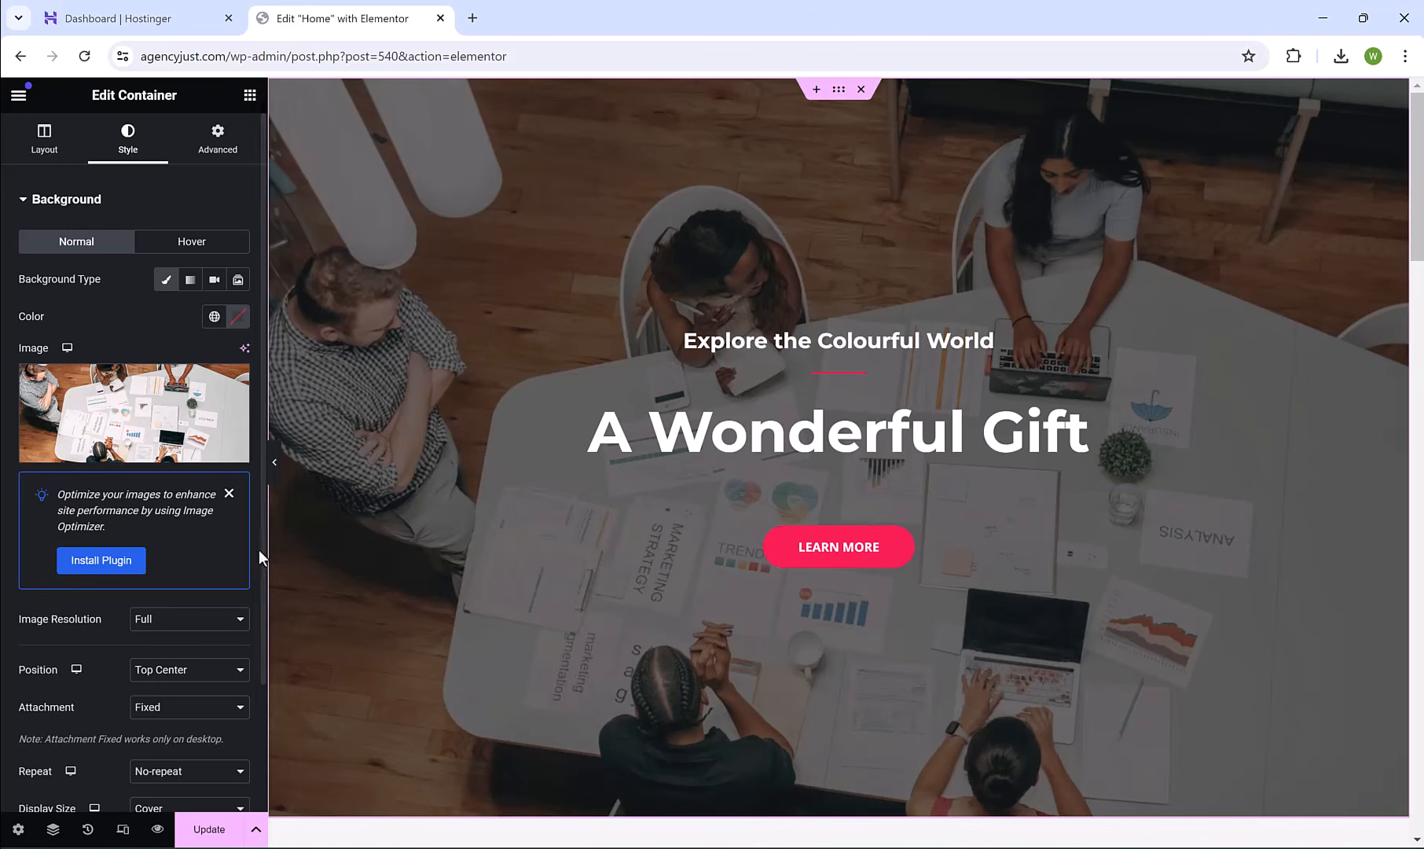
# Lower the hero's Background Overlay opacity from 0.65 to 0.51.
pyautogui.scroll(-4, 260, 548)
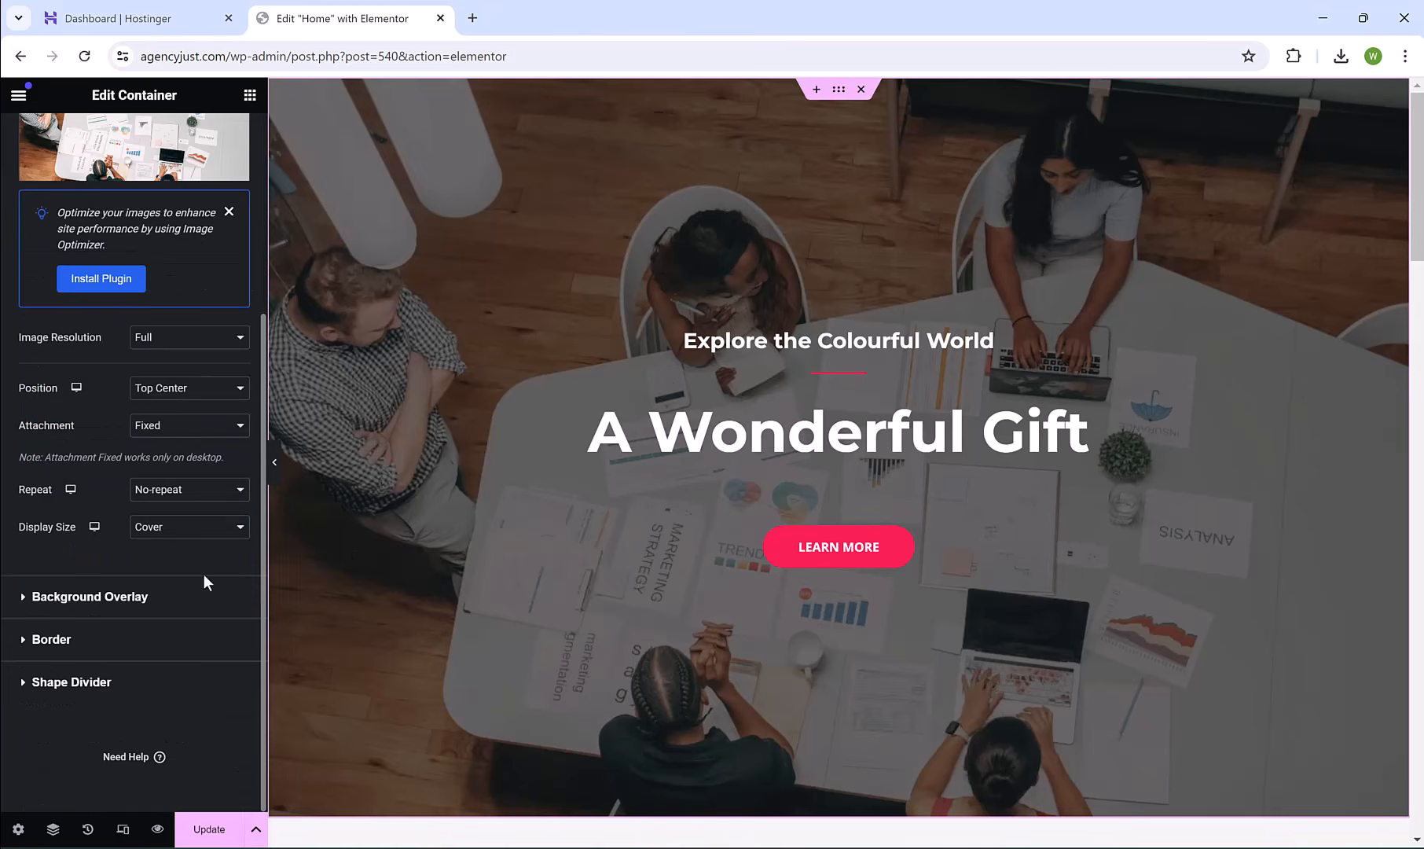
pyautogui.click(148, 597)
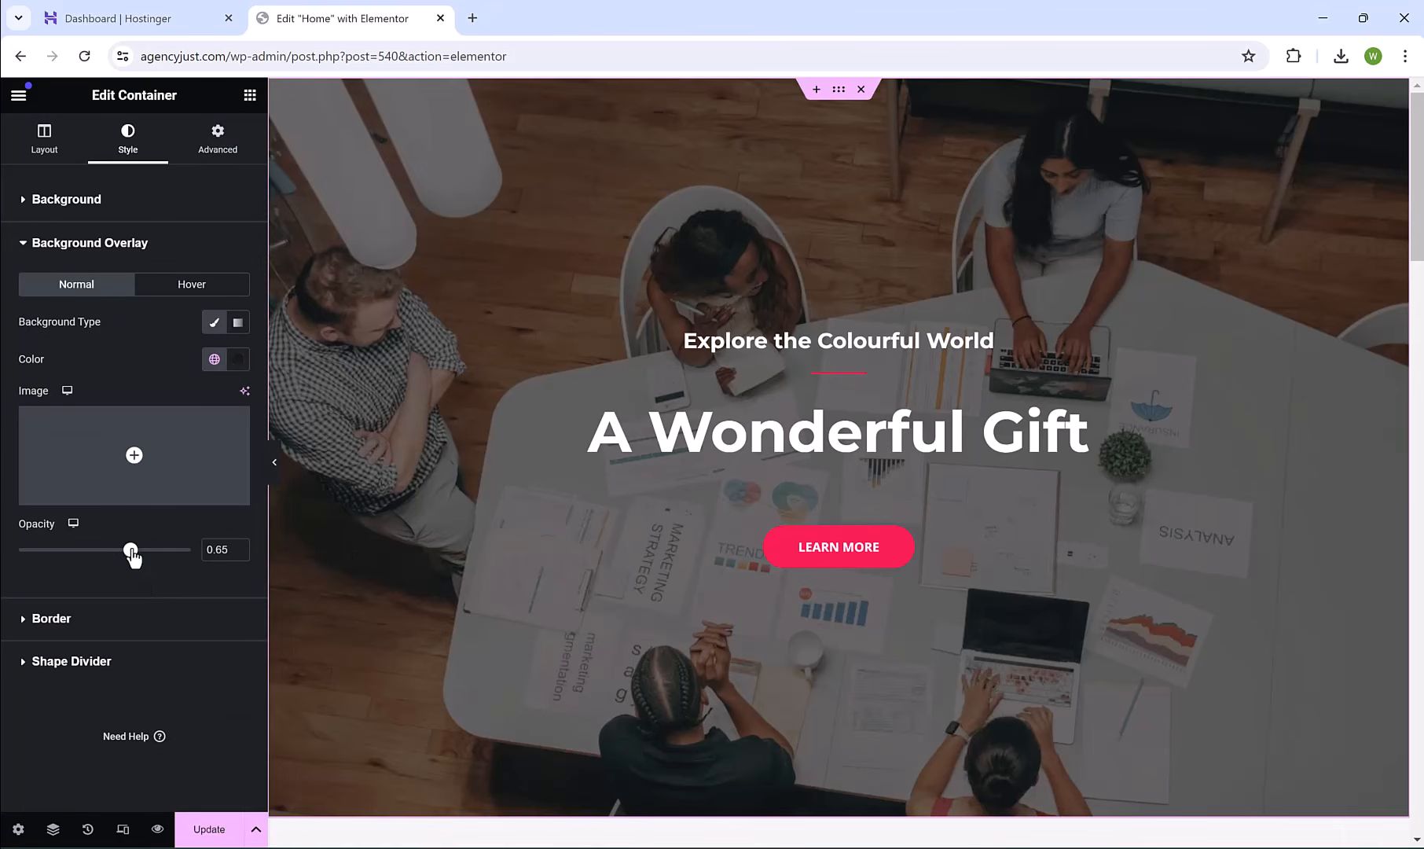
pyautogui.moveTo(131, 550); pyautogui.dragTo(110, 573)
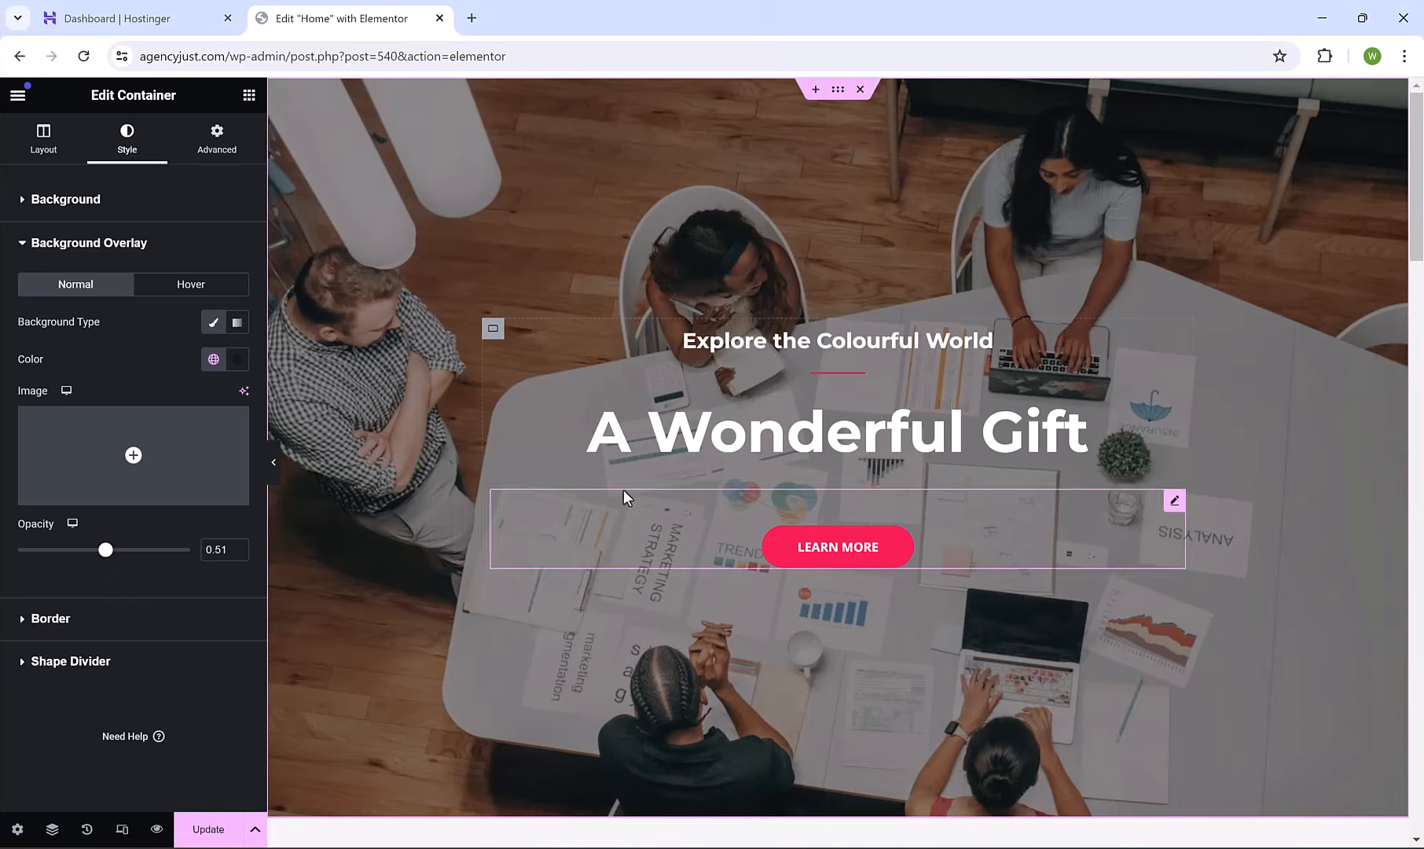
# Replace the Explore the Colourful World heading text and remove the stray empty line.
pyautogui.click(782, 346)
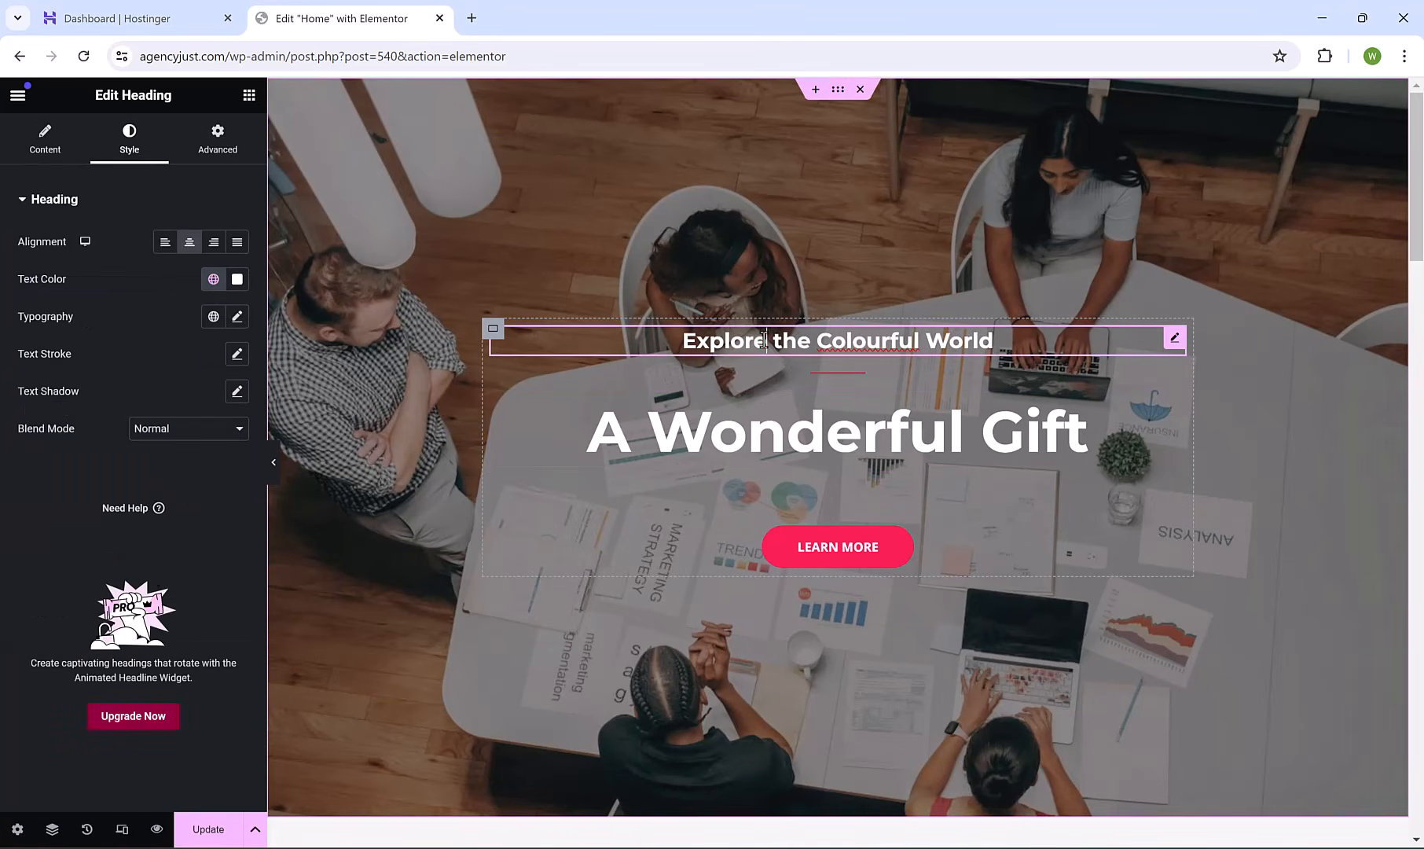
pyautogui.tripleClick(763, 340)
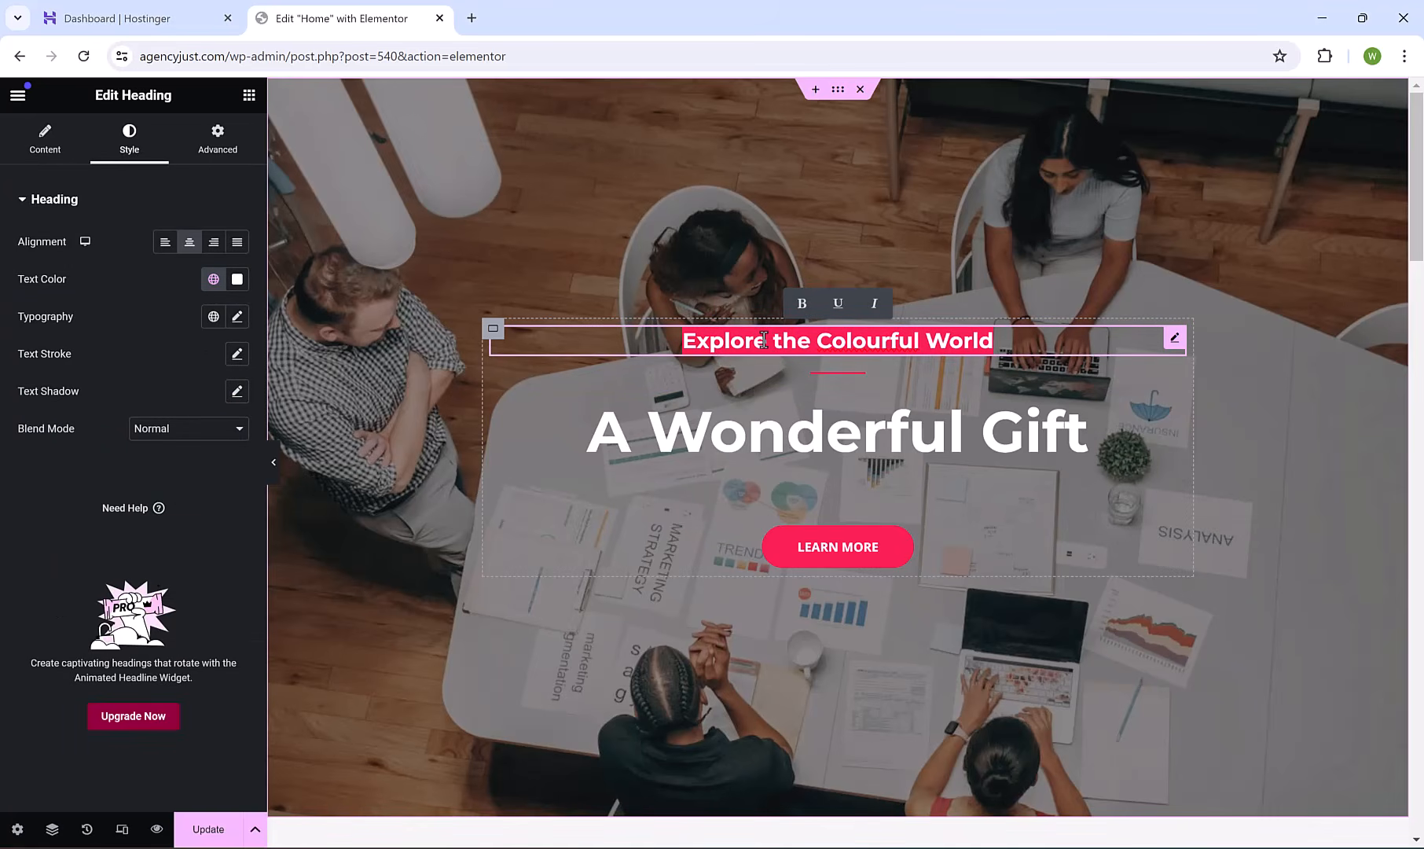
pyautogui.write('Elevating Your Brand Digitally')
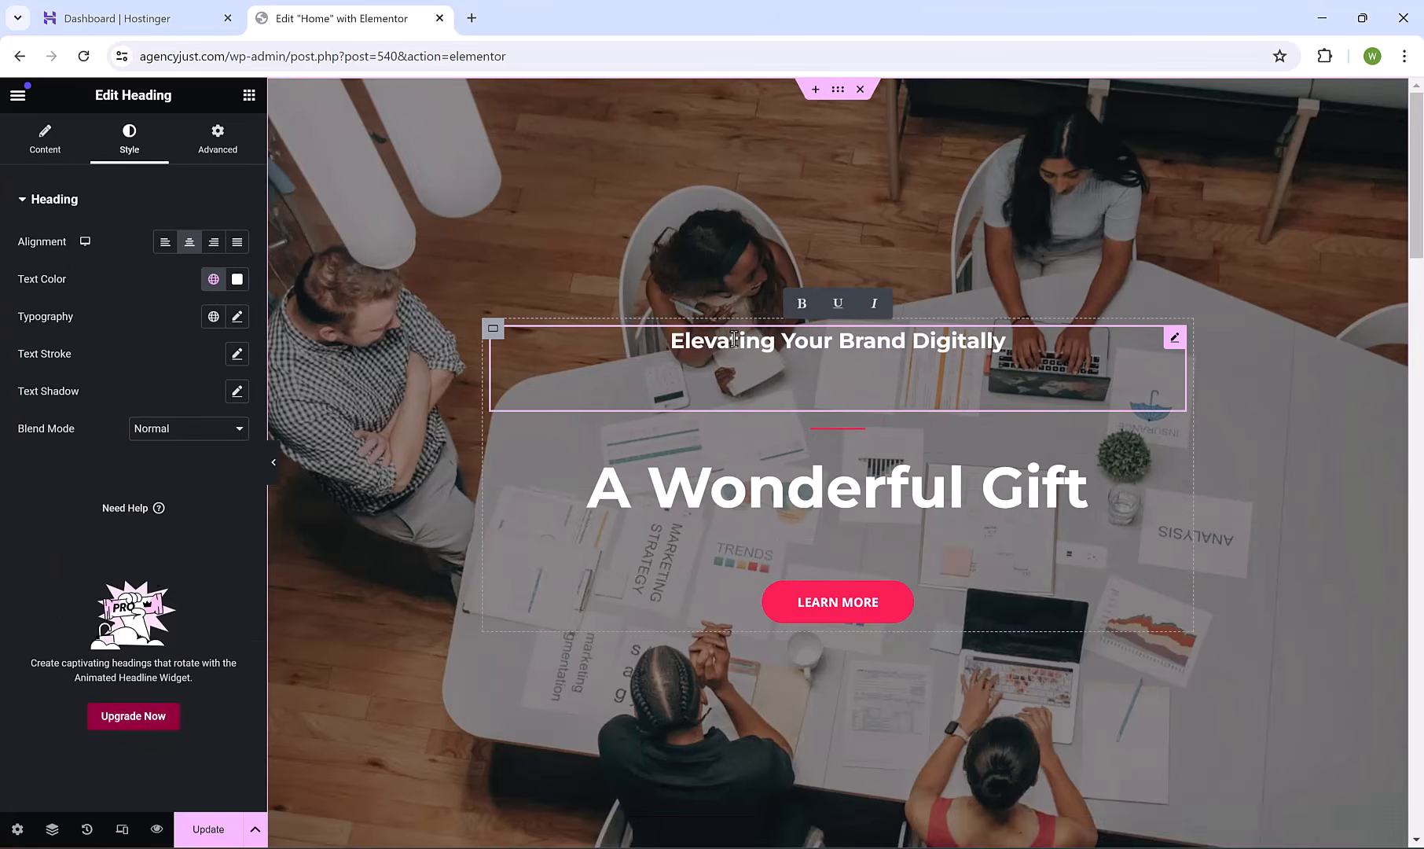
pyautogui.press('BackSpace')
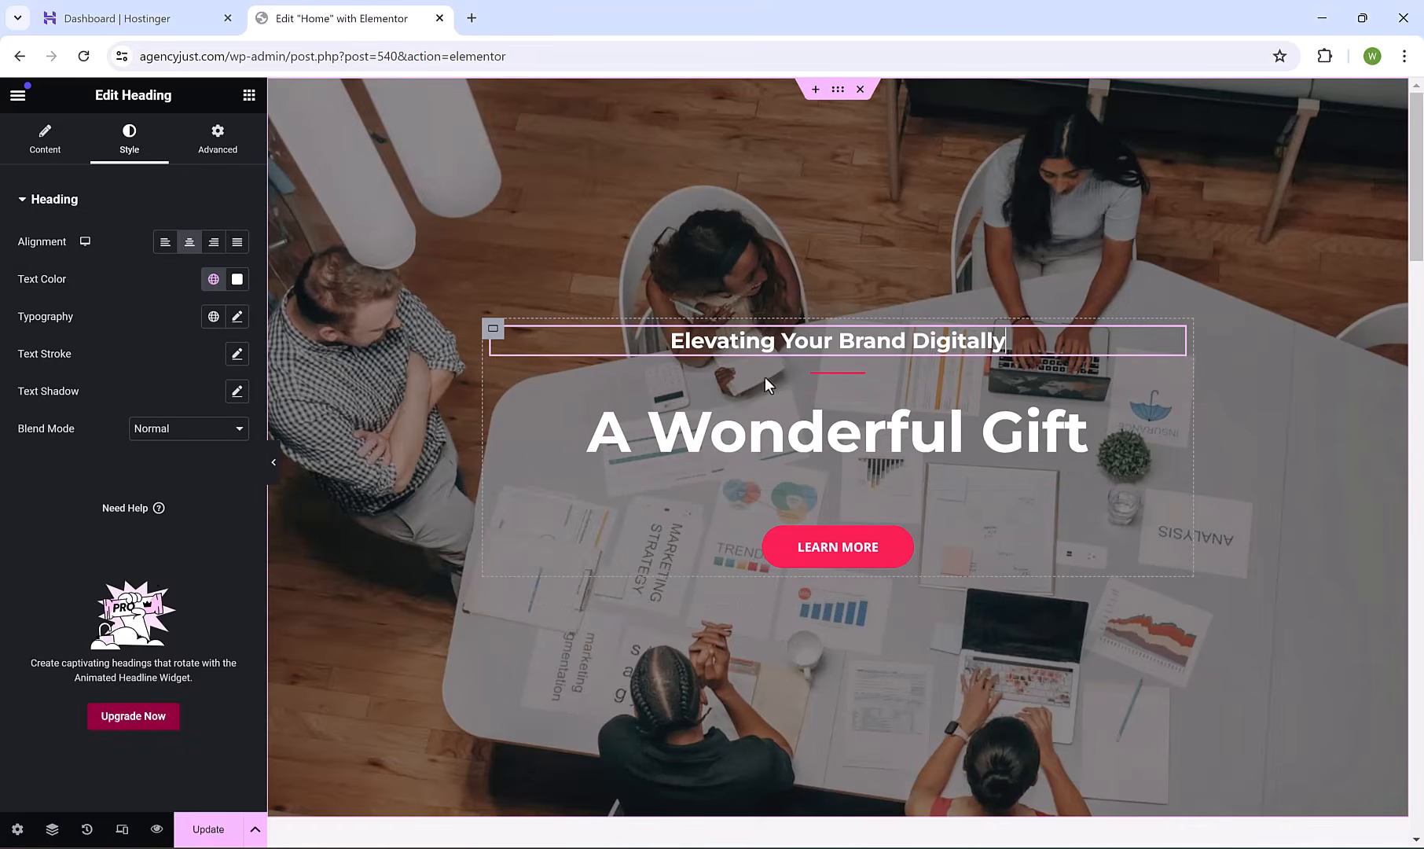
# Review the 'Elevating Your Brand Digitally' title and try a different text colour.
pyautogui.click(67, 154)
pyautogui.tripleClick(162, 276)
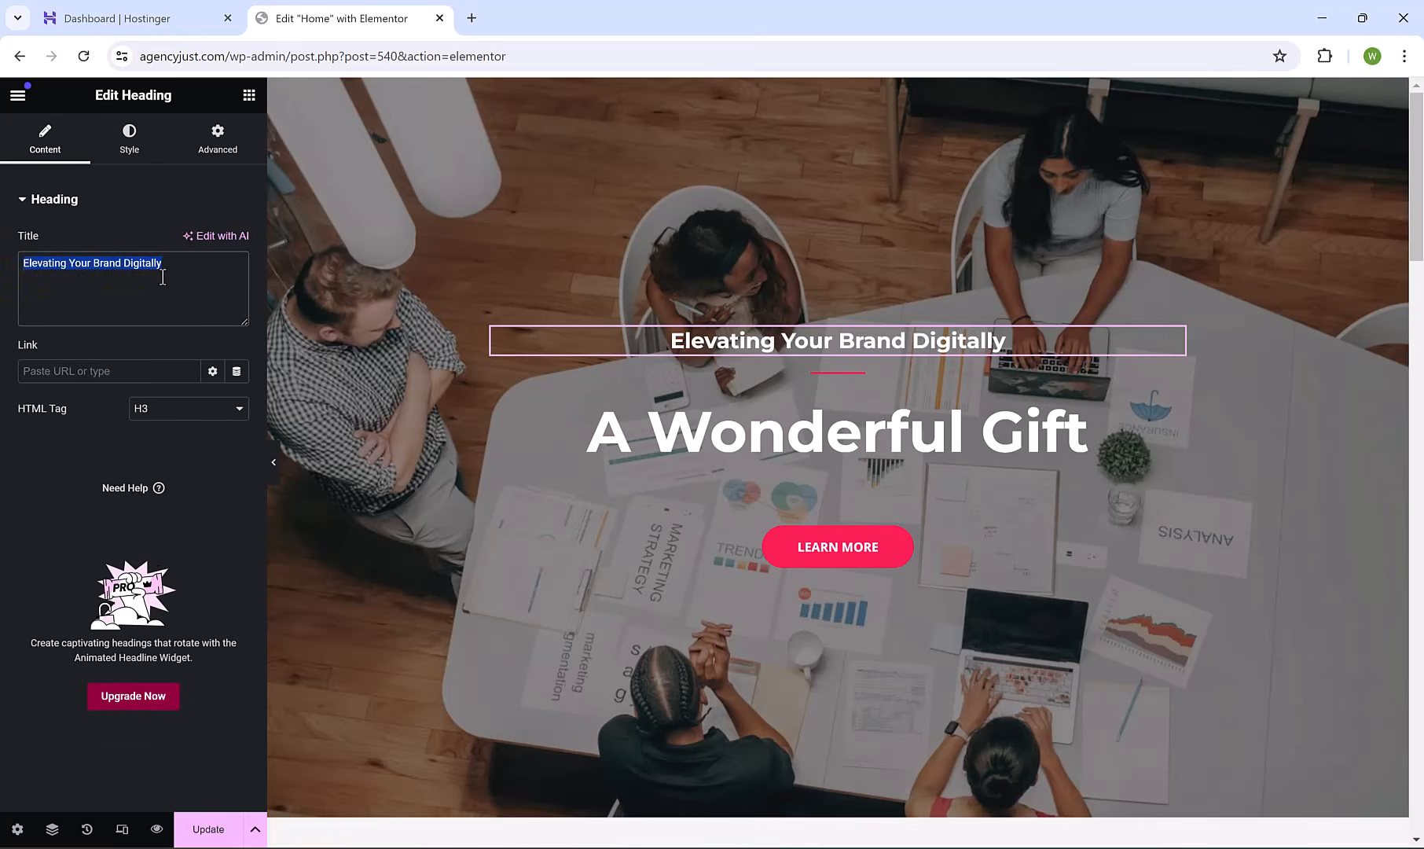
pyautogui.click(190, 269)
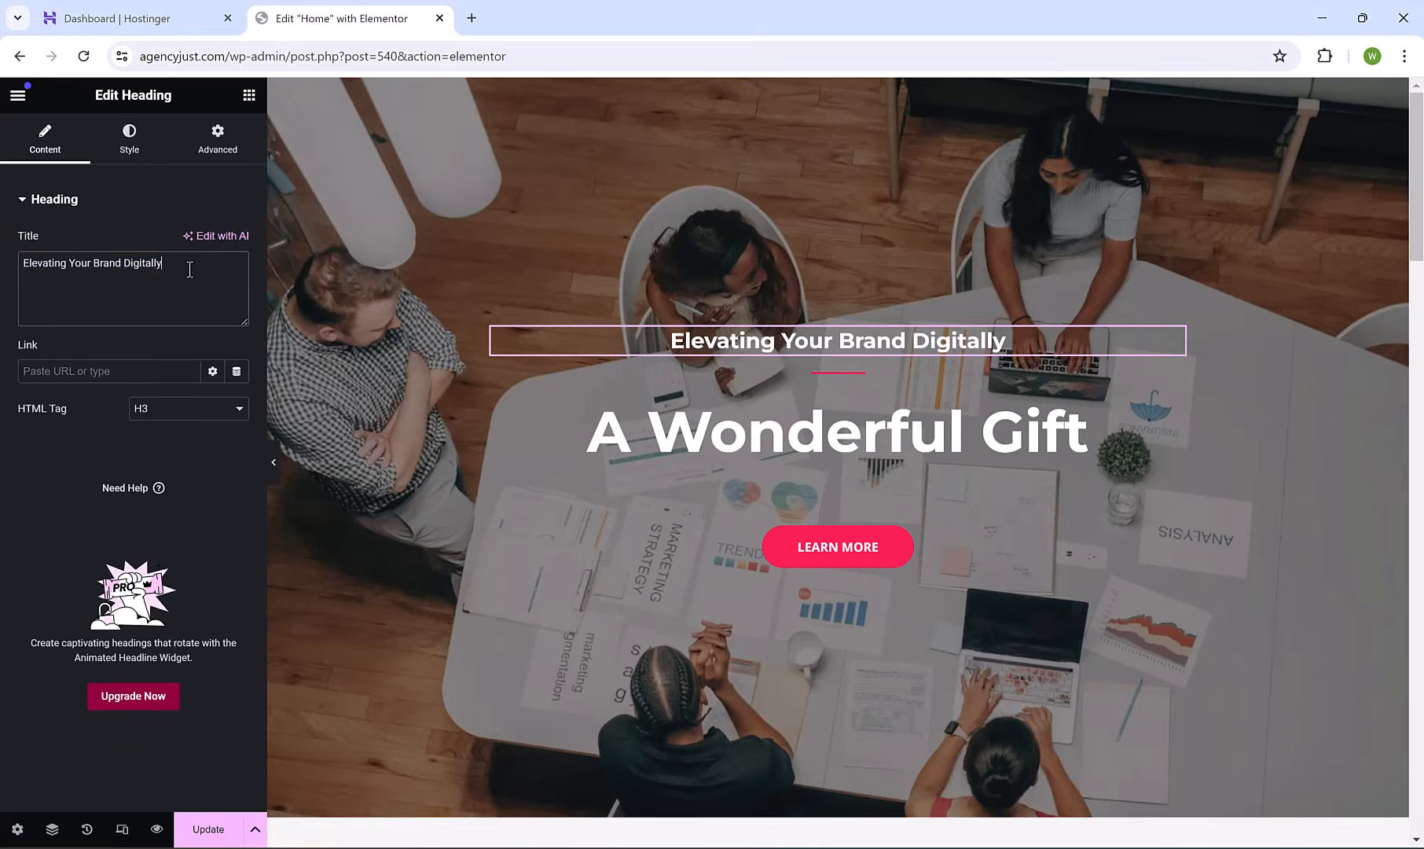
pyautogui.click(131, 145)
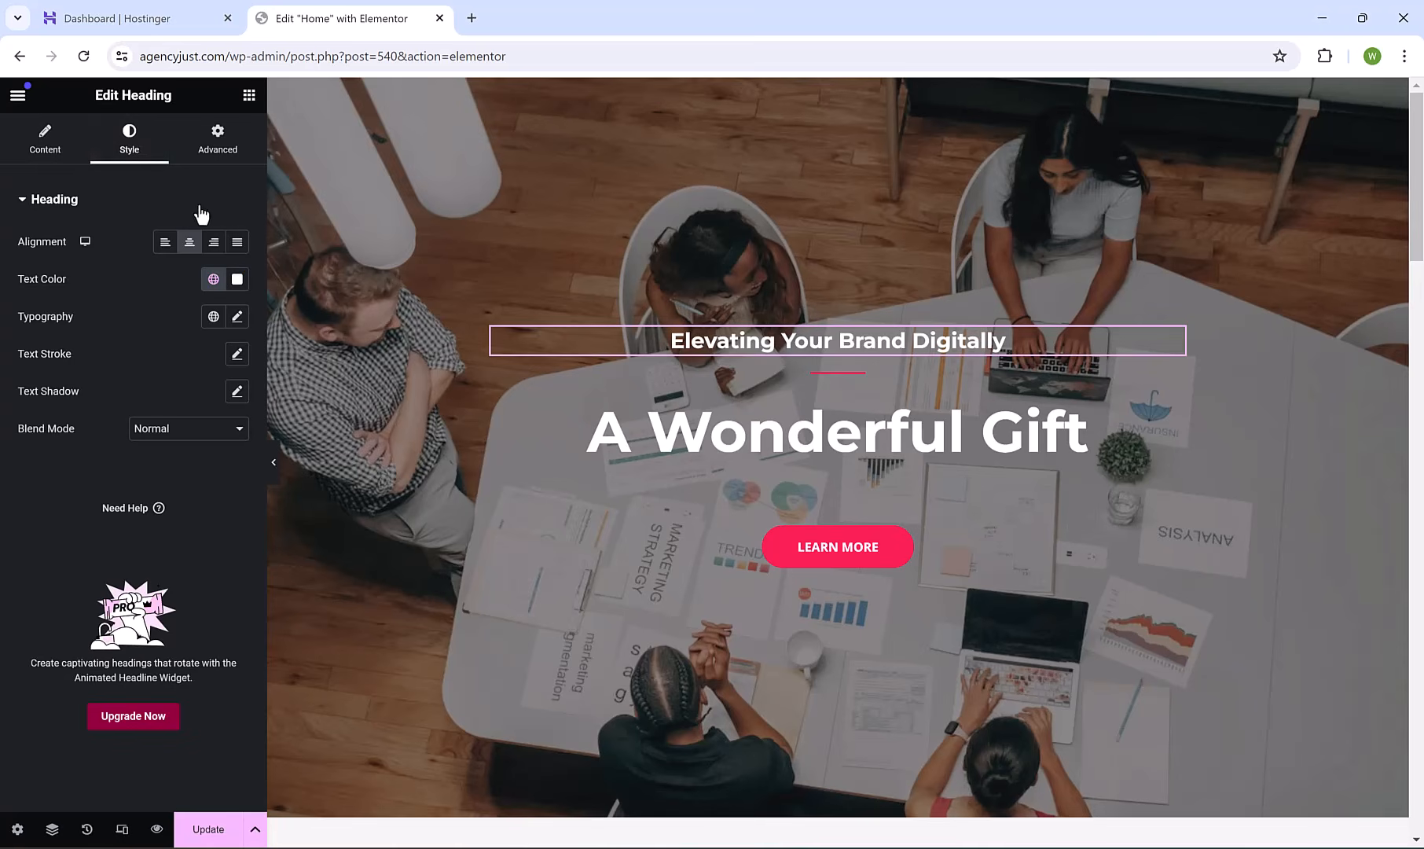
pyautogui.click(236, 283)
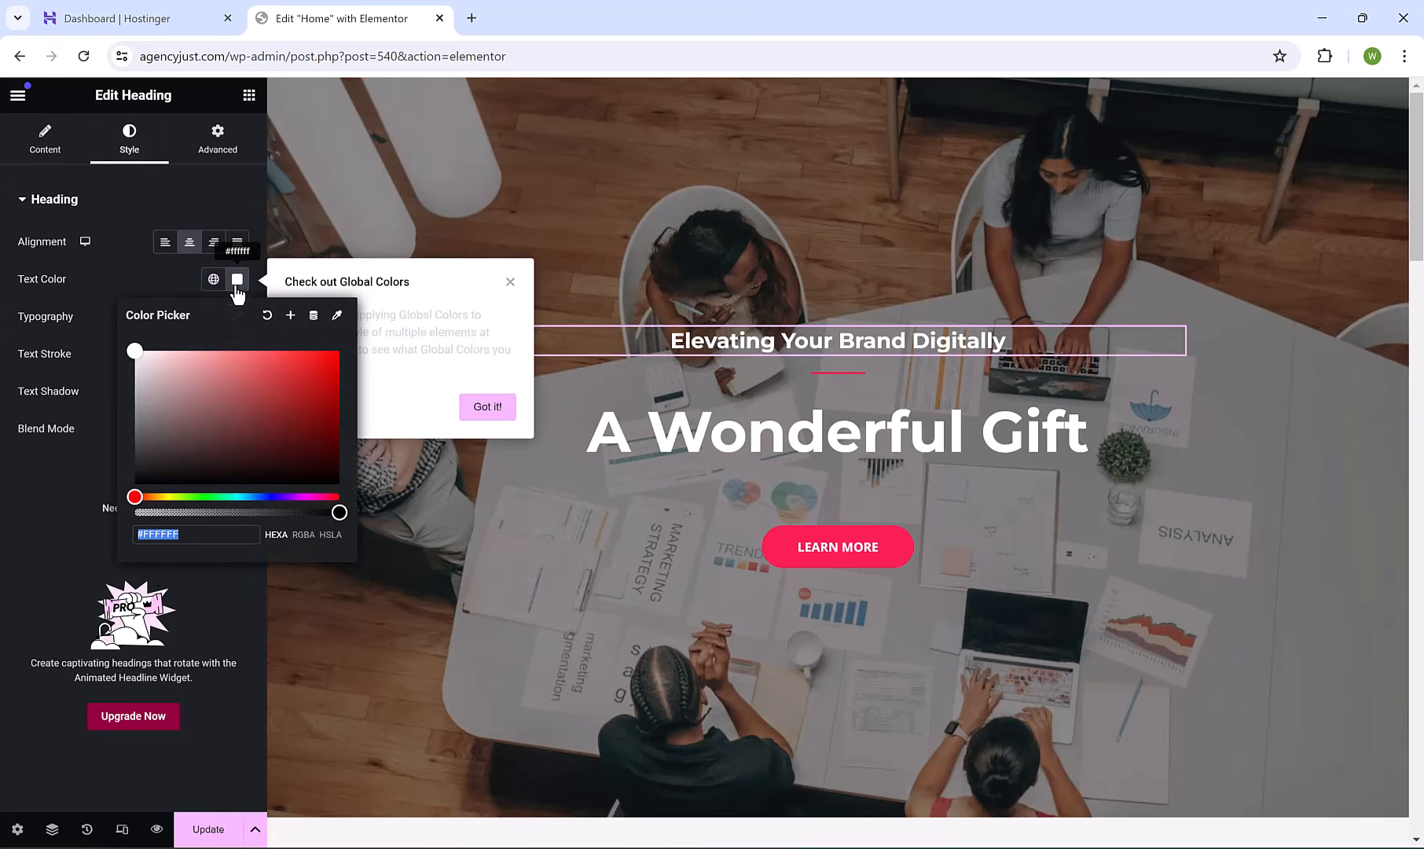
pyautogui.moveTo(258, 419); pyautogui.dragTo(127, 355)
pyautogui.click(96, 298)
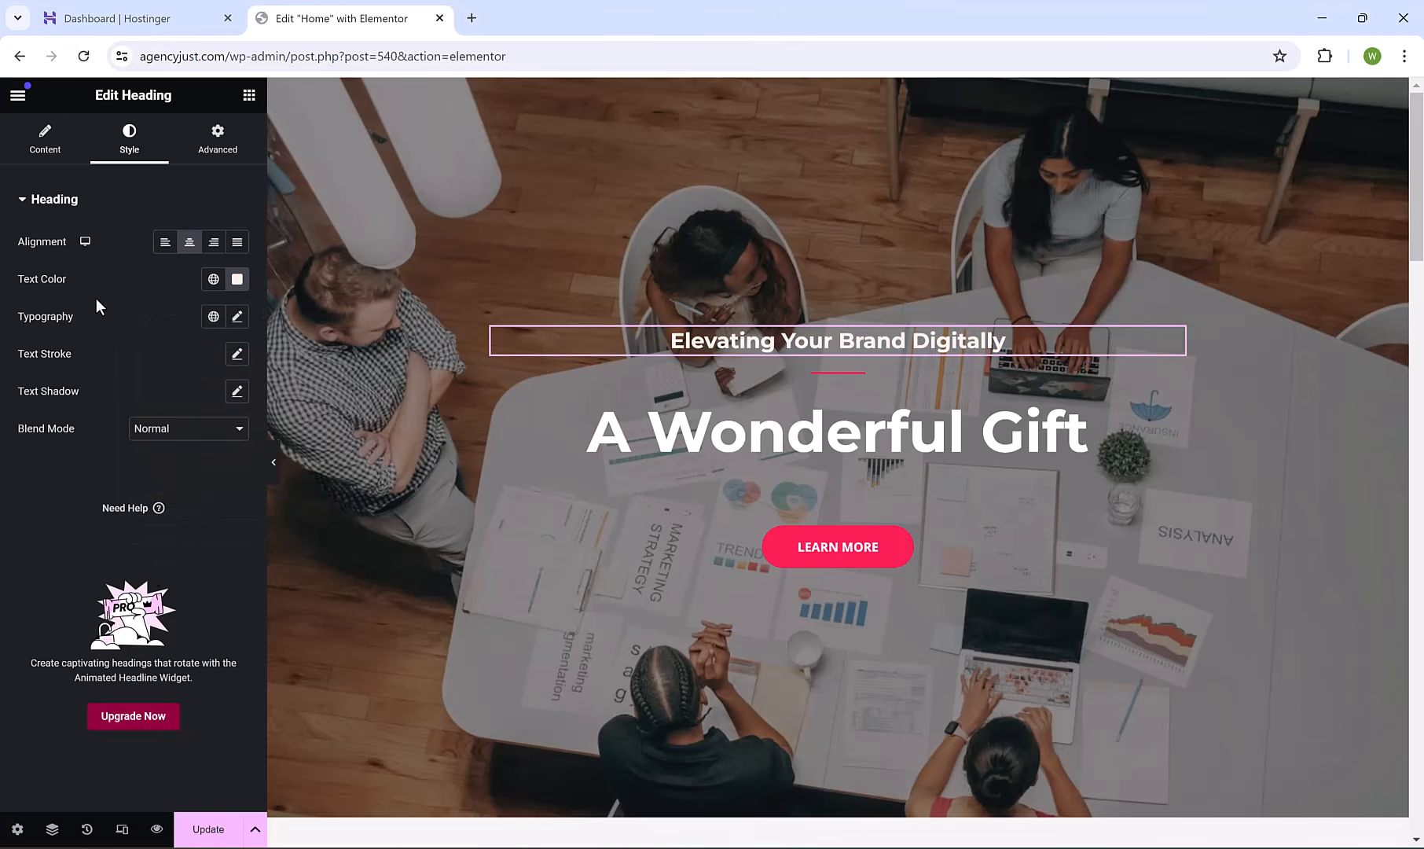
# Set the heading's typography font size to 25 px, keeping the font family unchanged.
pyautogui.click(237, 316)
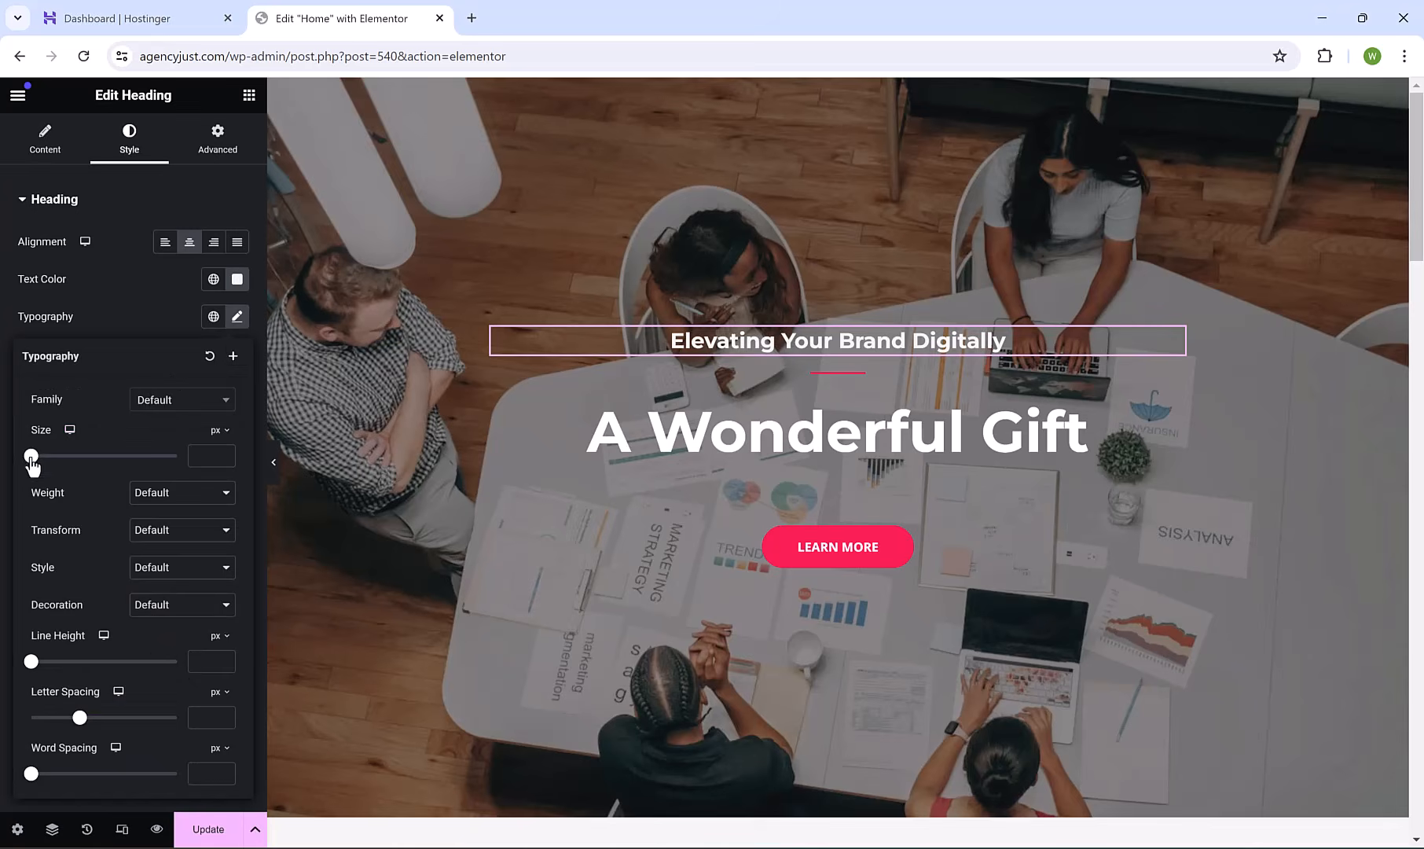
pyautogui.moveTo(31, 456)
pyautogui.mouseDown()
pyautogui.moveTo(67, 464)
pyautogui.moveTo(49, 467)
pyautogui.mouseUp()
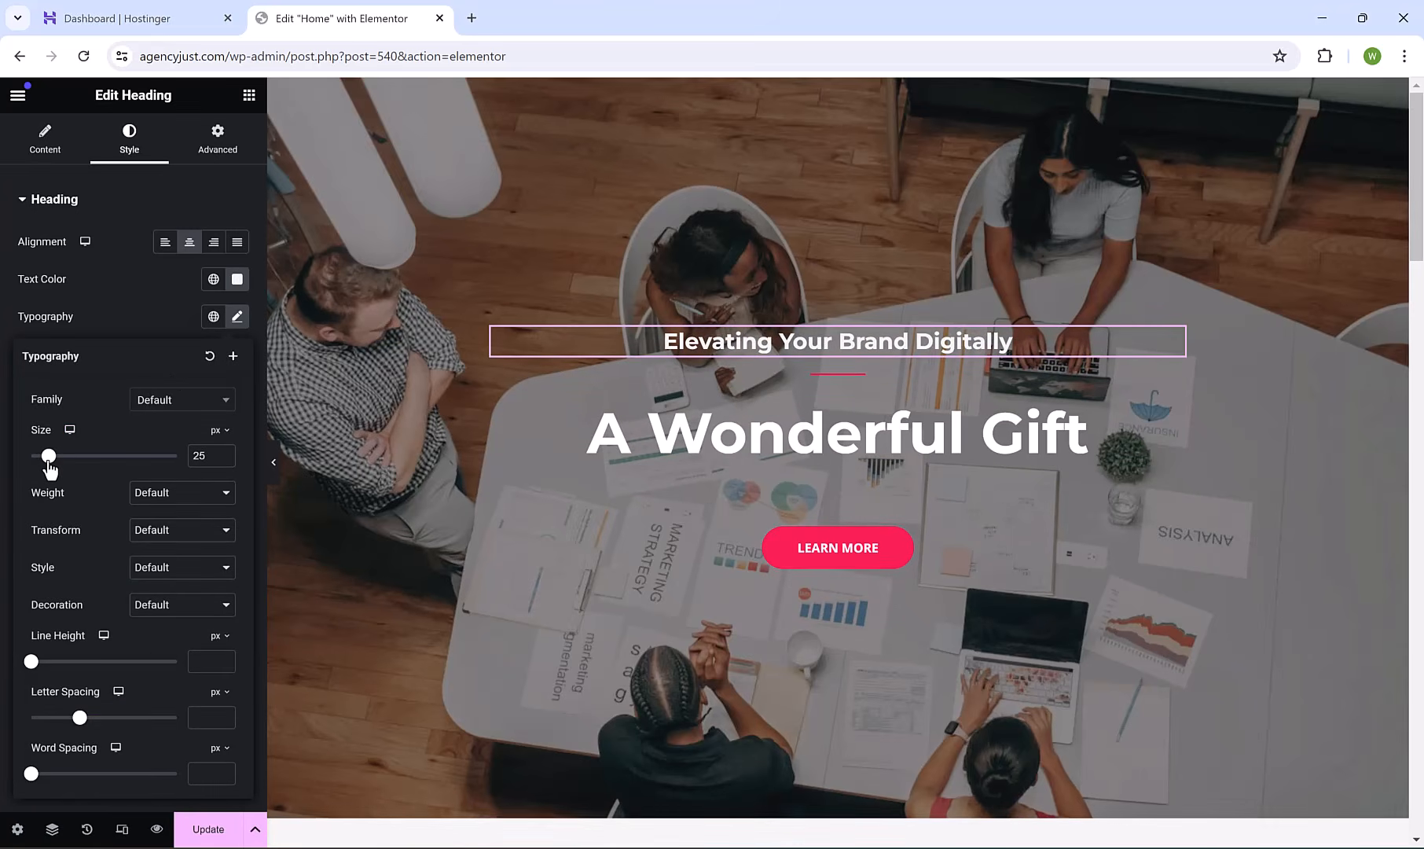
pyautogui.click(177, 402)
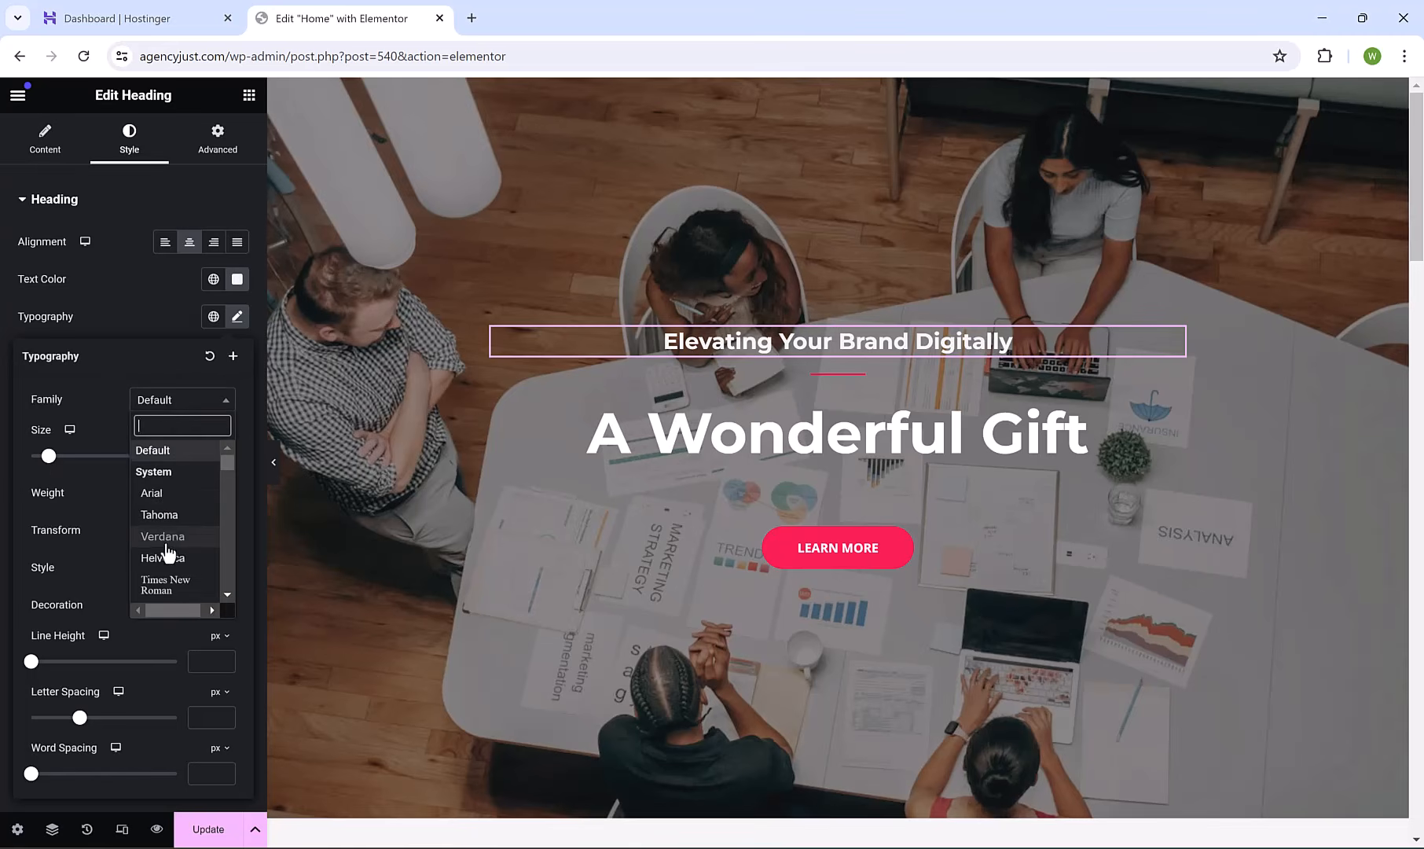
pyautogui.click(153, 367)
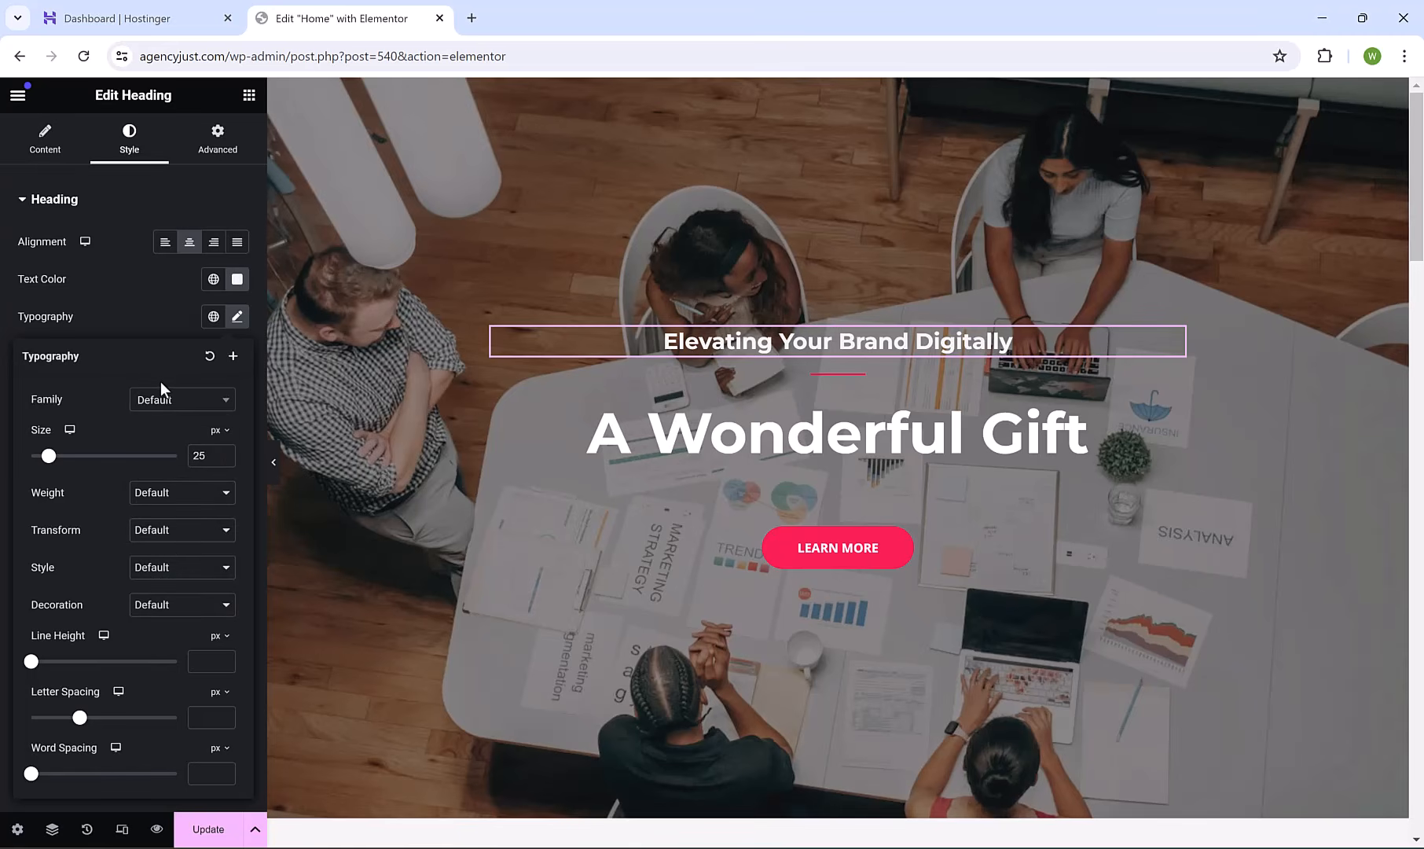
pyautogui.click(150, 308)
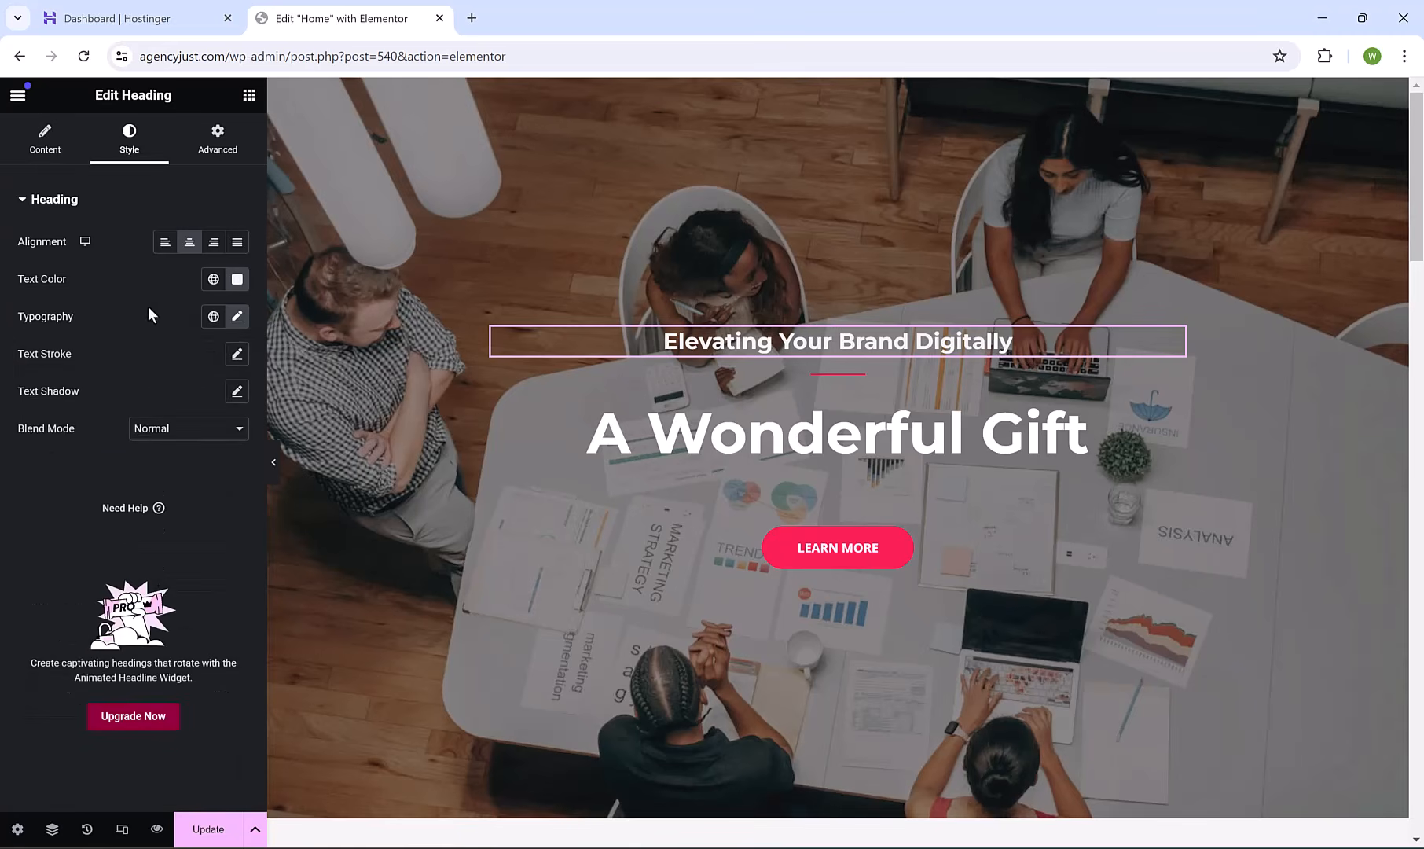
# Change the A Wonderful Gift hero title to 'Your Brand Our expertise!'.
pyautogui.click(725, 435)
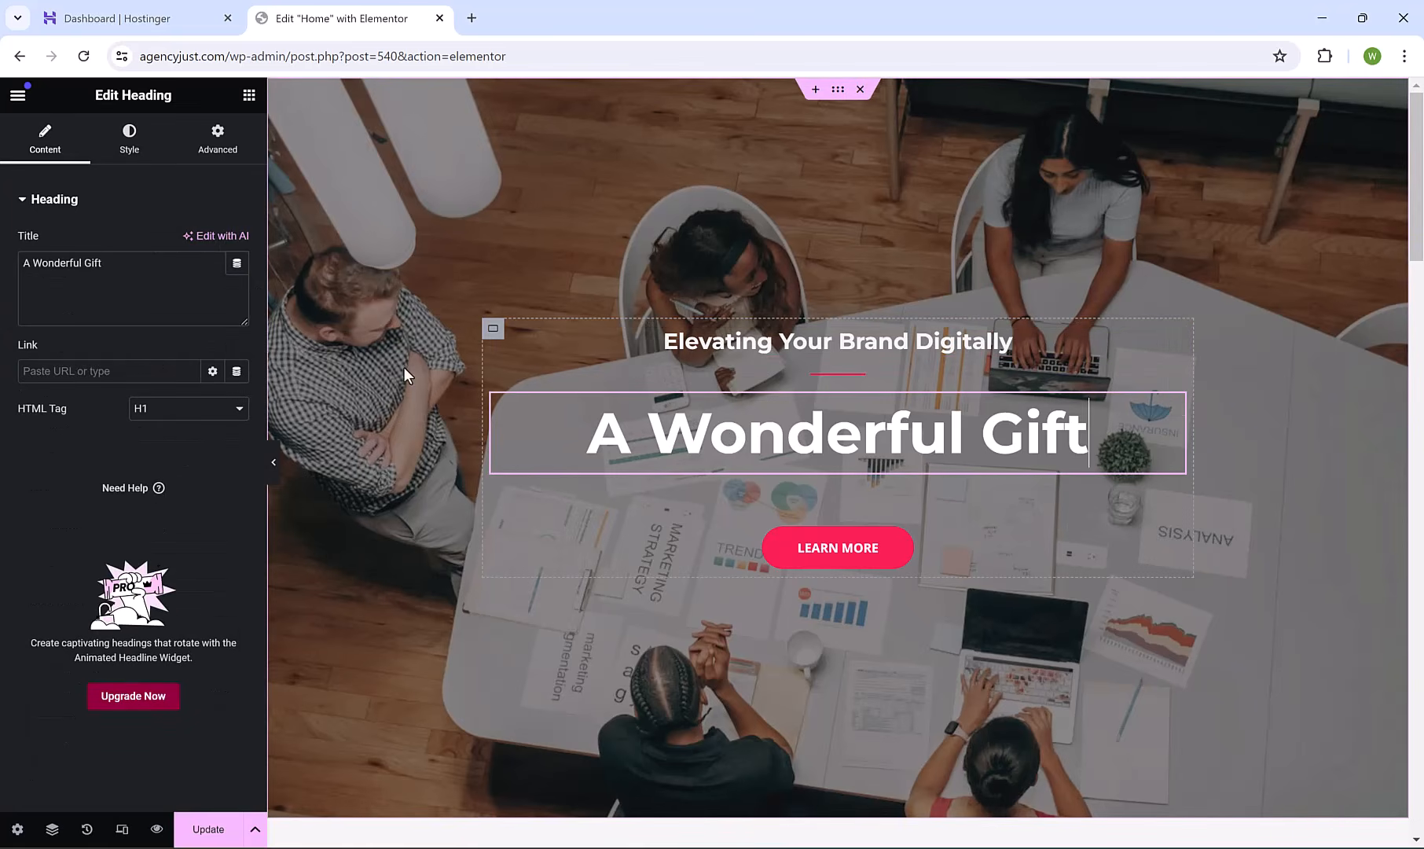
pyautogui.click(150, 281)
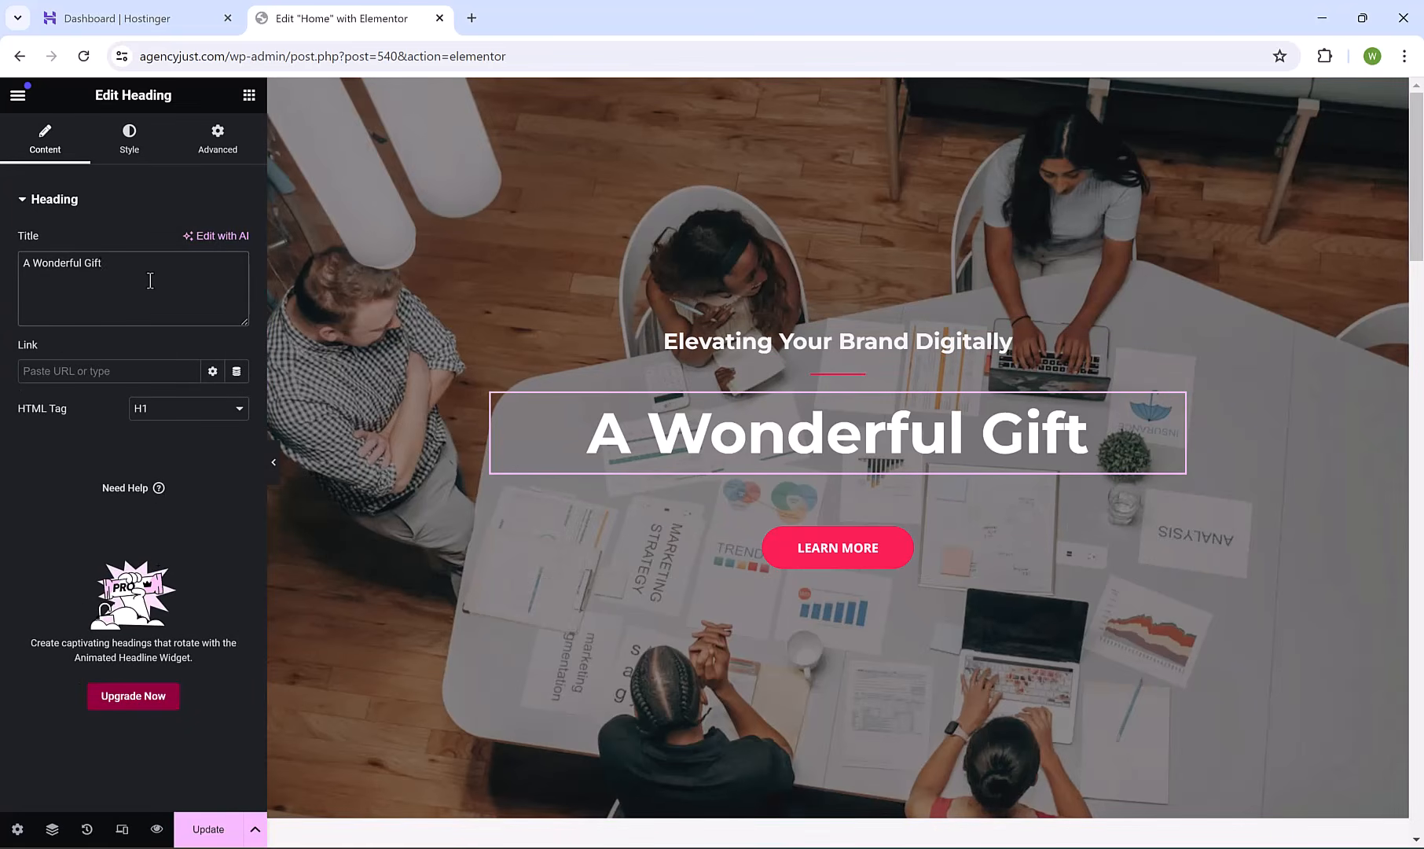
pyautogui.press('BackSpace')
pyautogui.press('BackSpace')
pyautogui.press('BackSpace')
pyautogui.press('BackSpace')
pyautogui.press('BackSpace')
pyautogui.press('BackSpace')
pyautogui.press('BackSpace')
pyautogui.press('BackSpace')
pyautogui.press('BackSpace')
pyautogui.press('BackSpace')
pyautogui.press('BackSpace')
pyautogui.press('BackSpace')
pyautogui.press('BackSpace')
pyautogui.press('BackSpace')
pyautogui.press('BackSpace')
pyautogui.press('BackSpace')
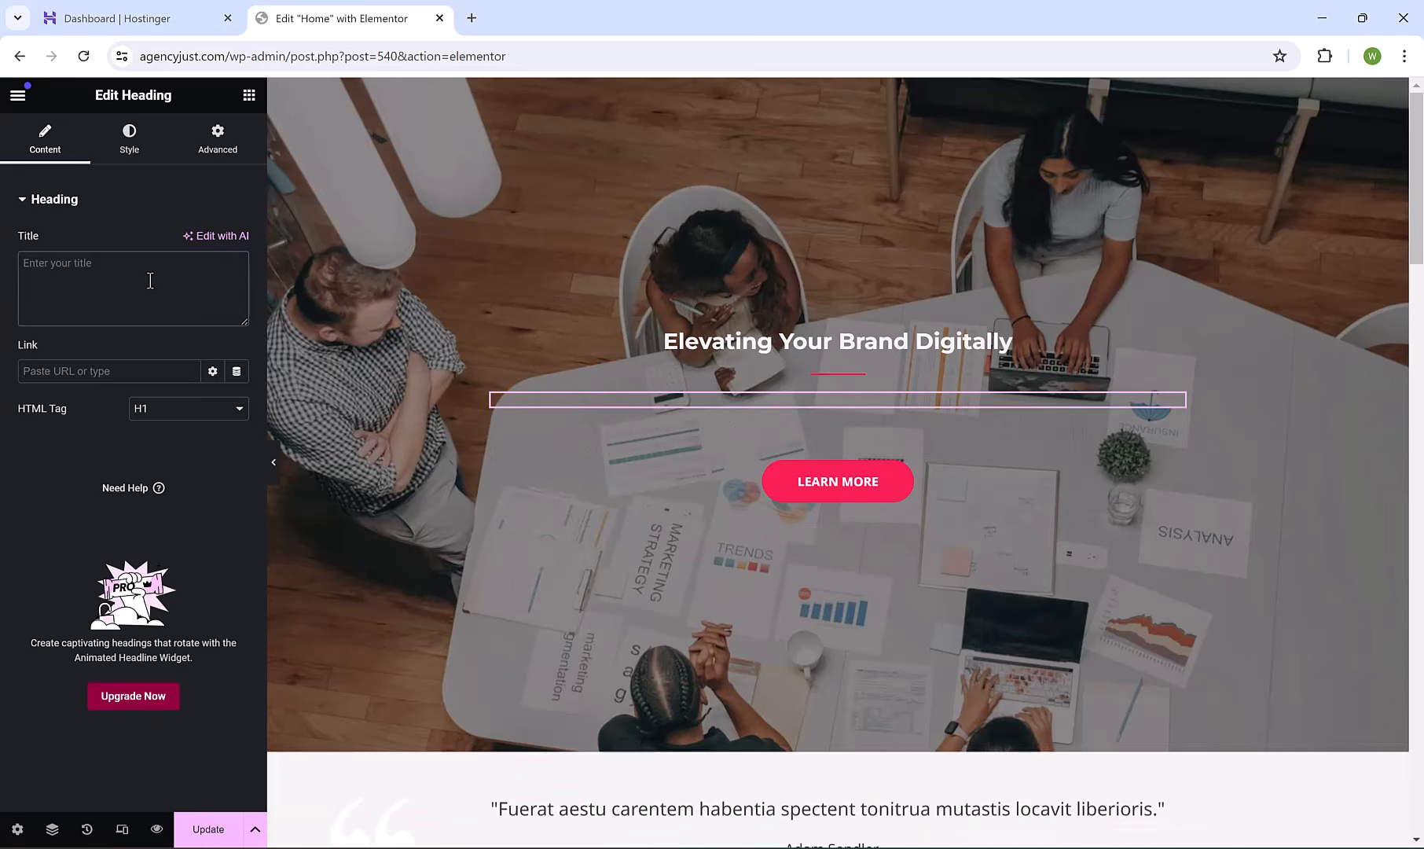
pyautogui.write('Your Brand Our expertise')
pyautogui.write('!')
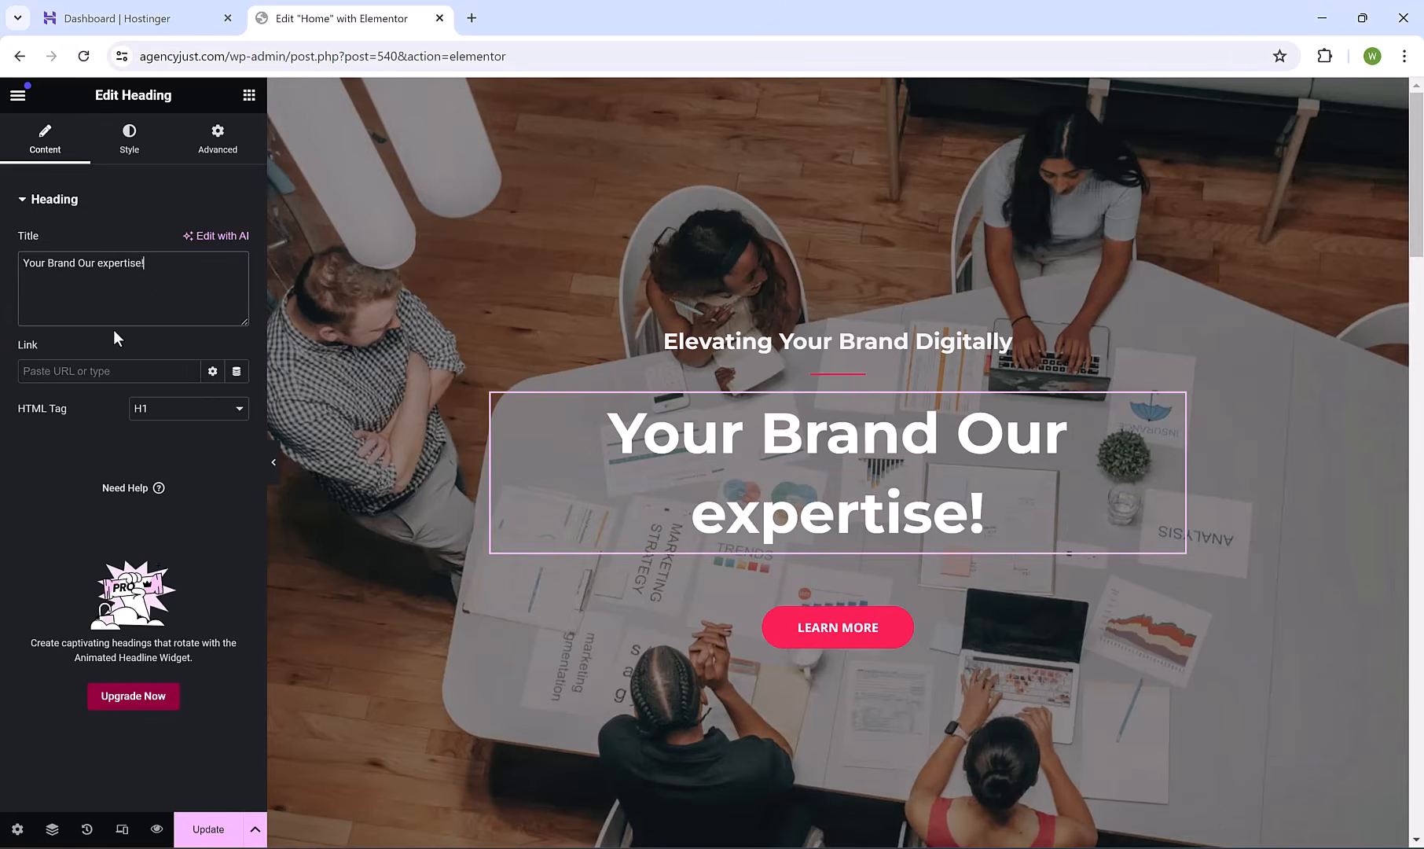
# Shrink the hero title's font size to 56 px so it fits on one line.
pyautogui.click(129, 137)
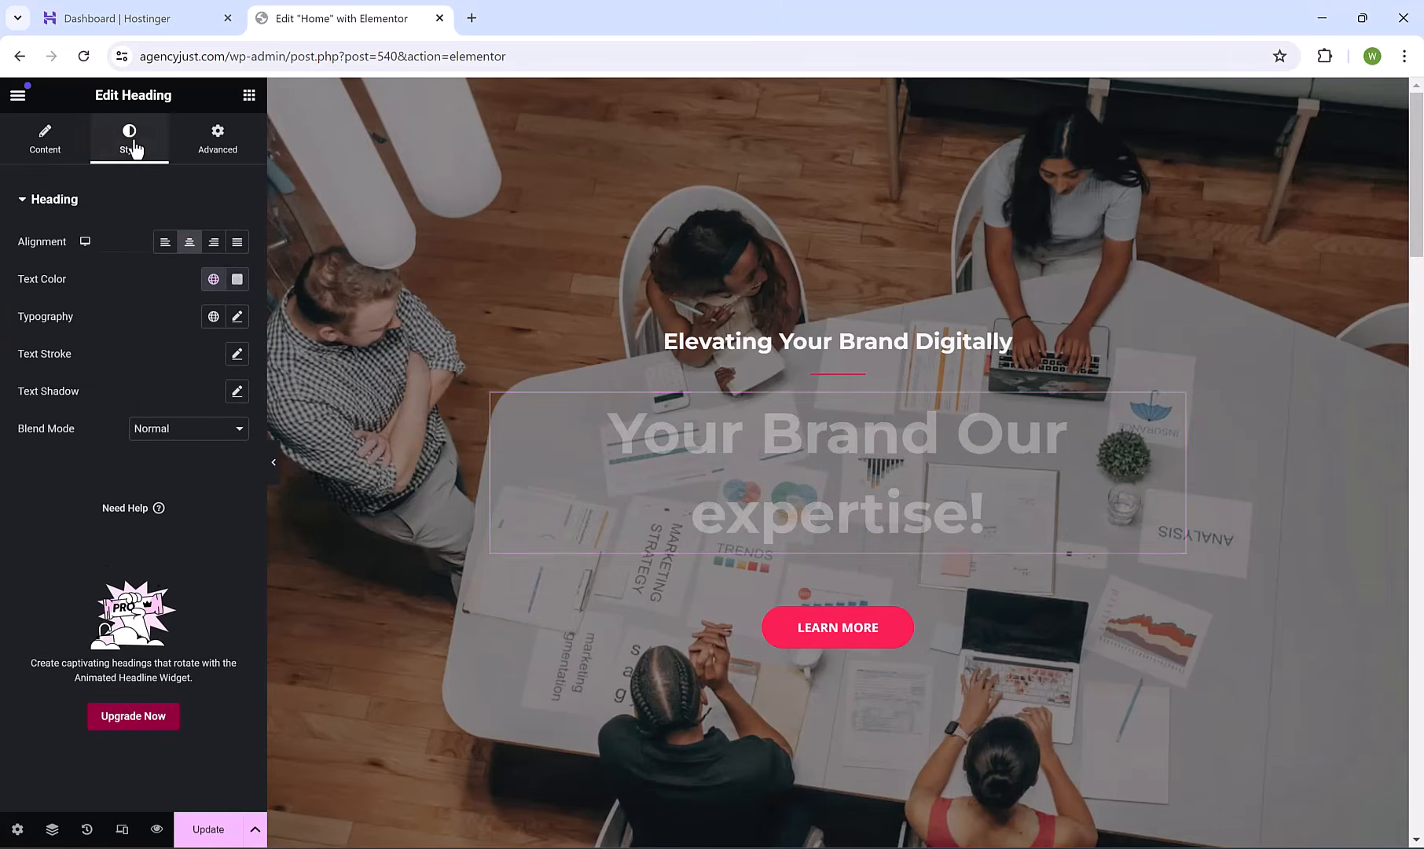
pyautogui.click(236, 317)
pyautogui.moveTo(31, 456); pyautogui.dragTo(74, 473)
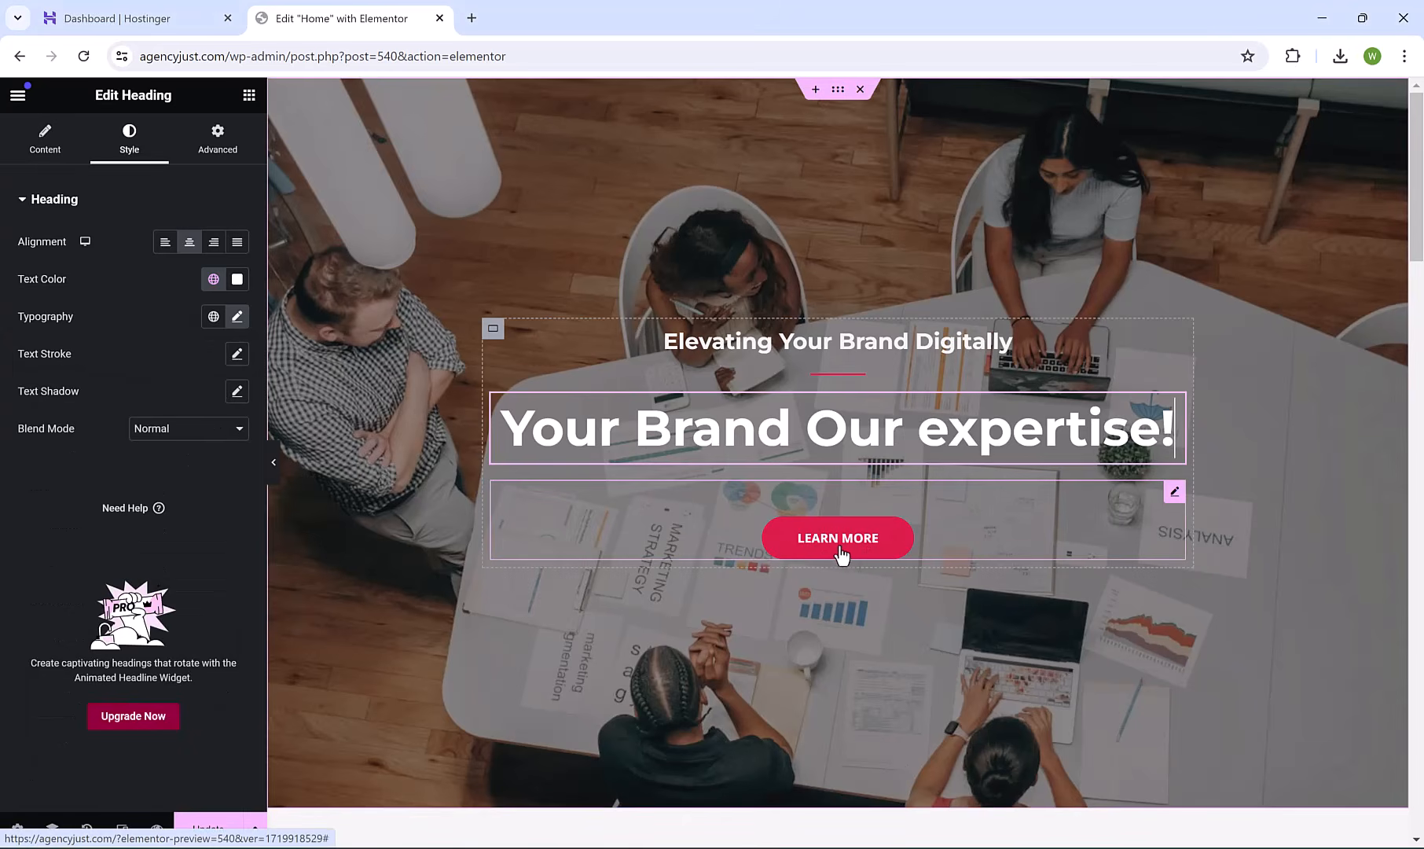
# Delete the Learn More button, then undo the deletion.
pyautogui.rightClick(952, 523)
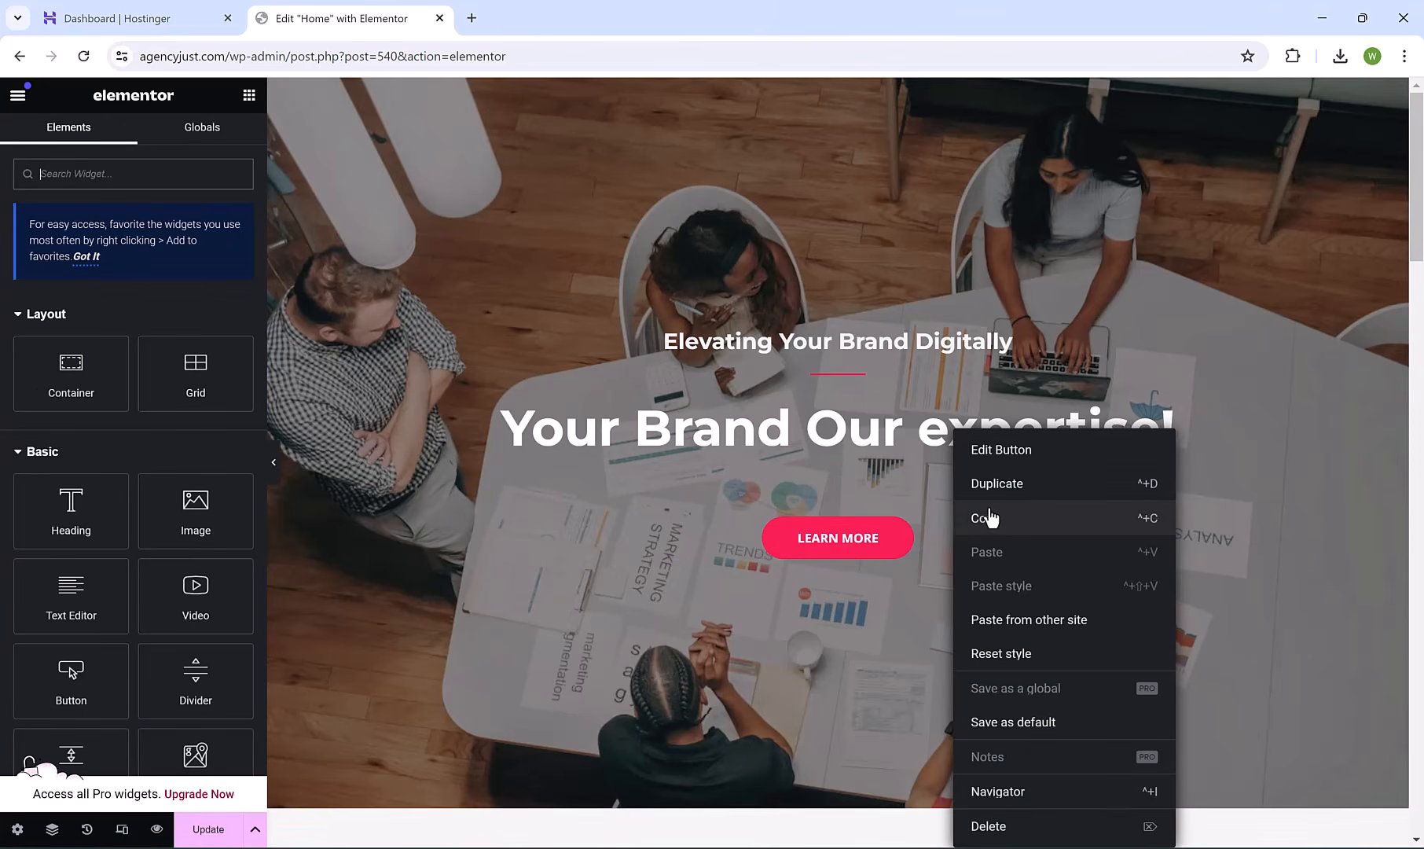
pyautogui.click(994, 829)
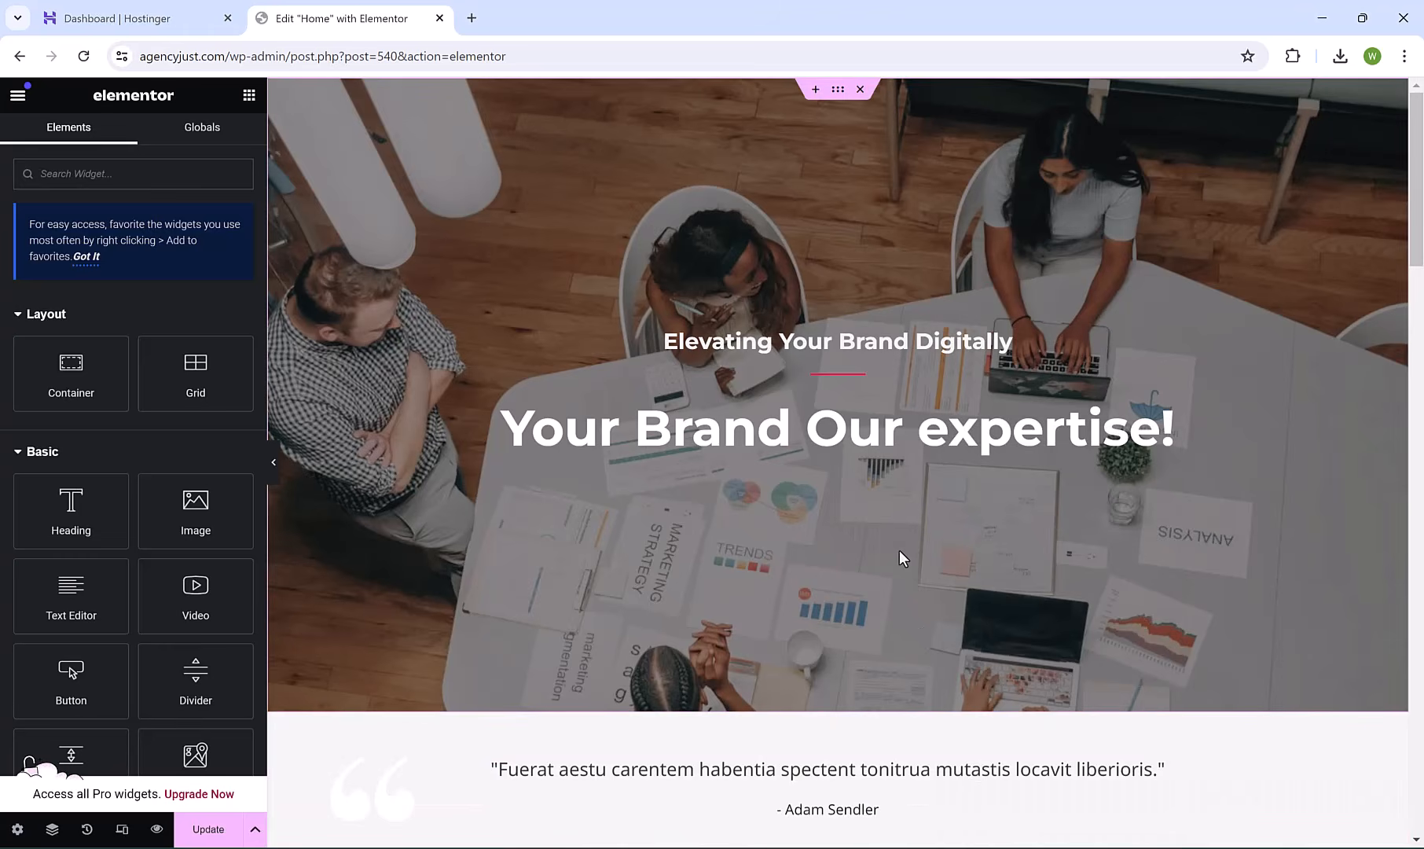
pyautogui.hotkey('ctrl', 'z')
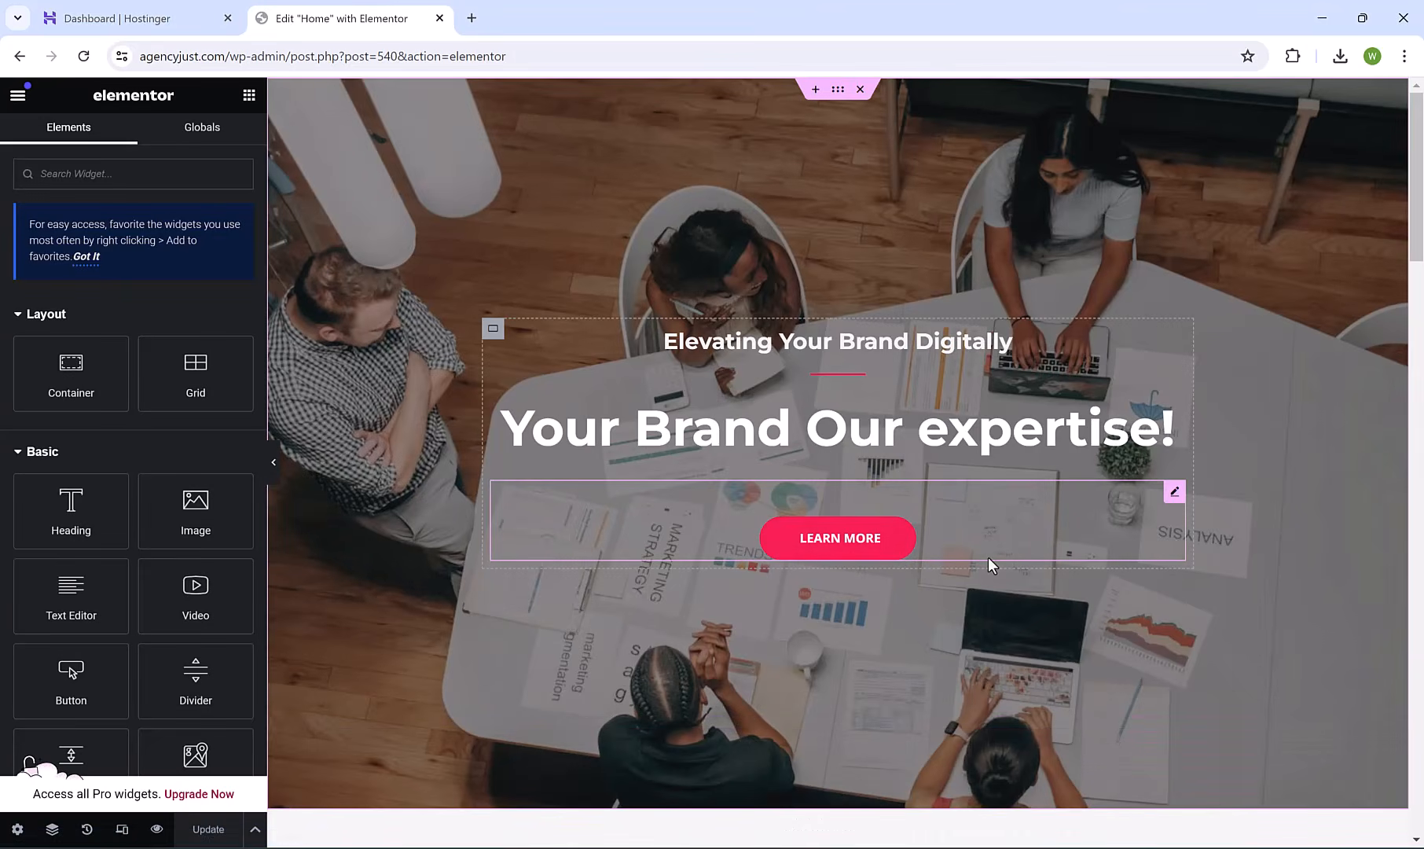
# Change the hero button's label to 'Contact US'.
pyautogui.click(888, 543)
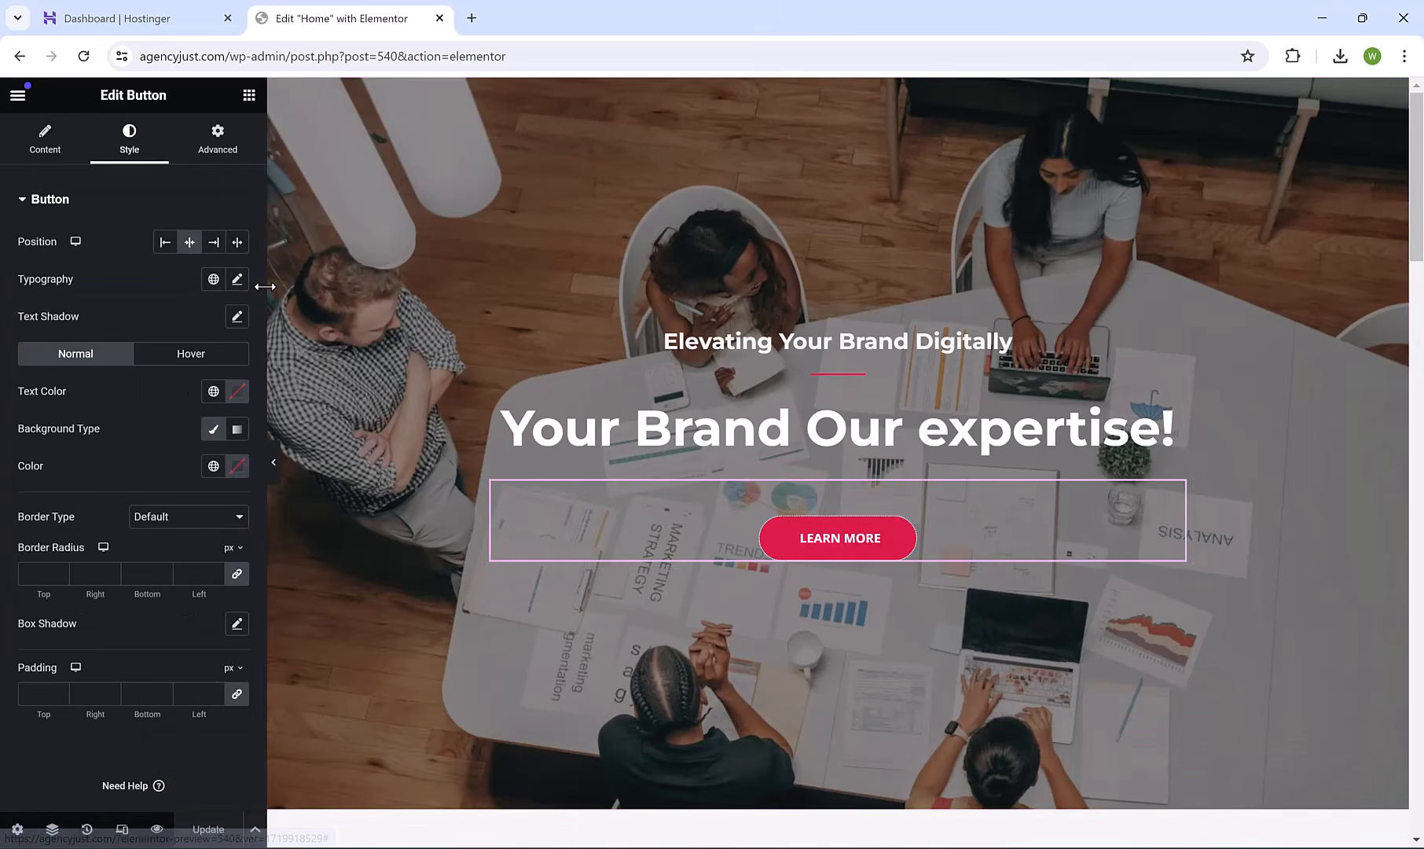
pyautogui.click(69, 144)
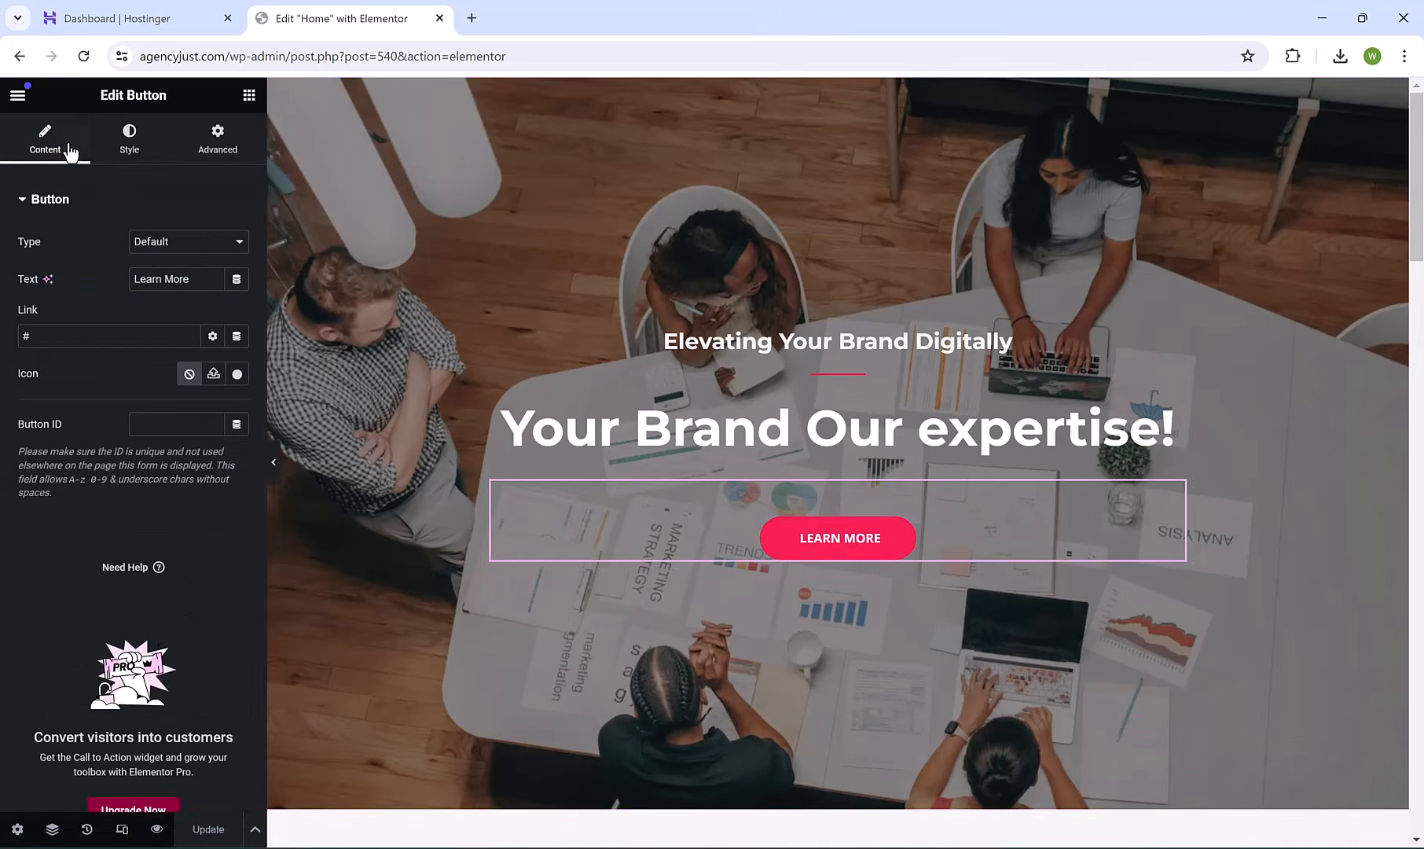
pyautogui.tripleClick(188, 279)
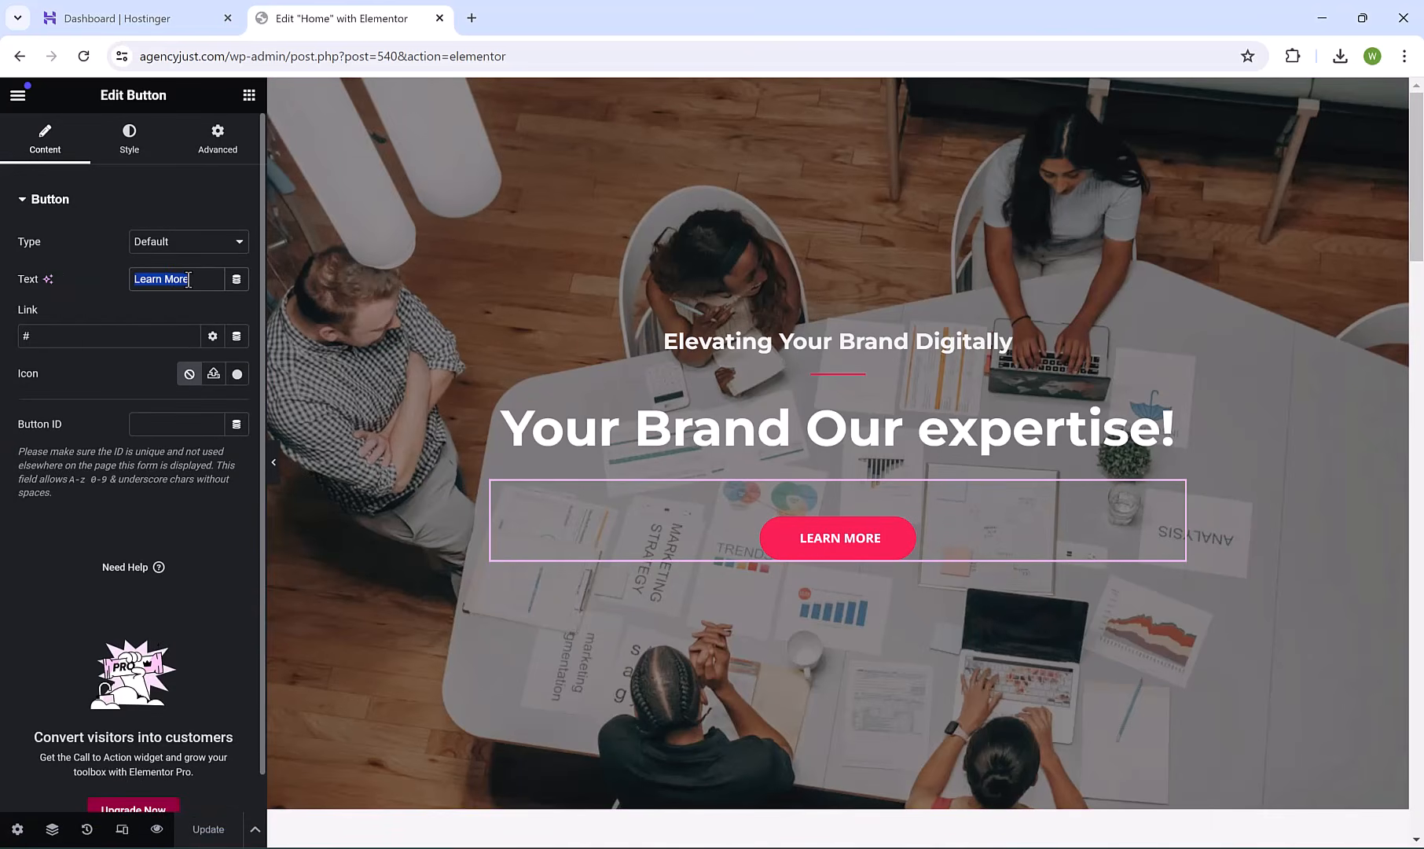
pyautogui.write('Contavt')
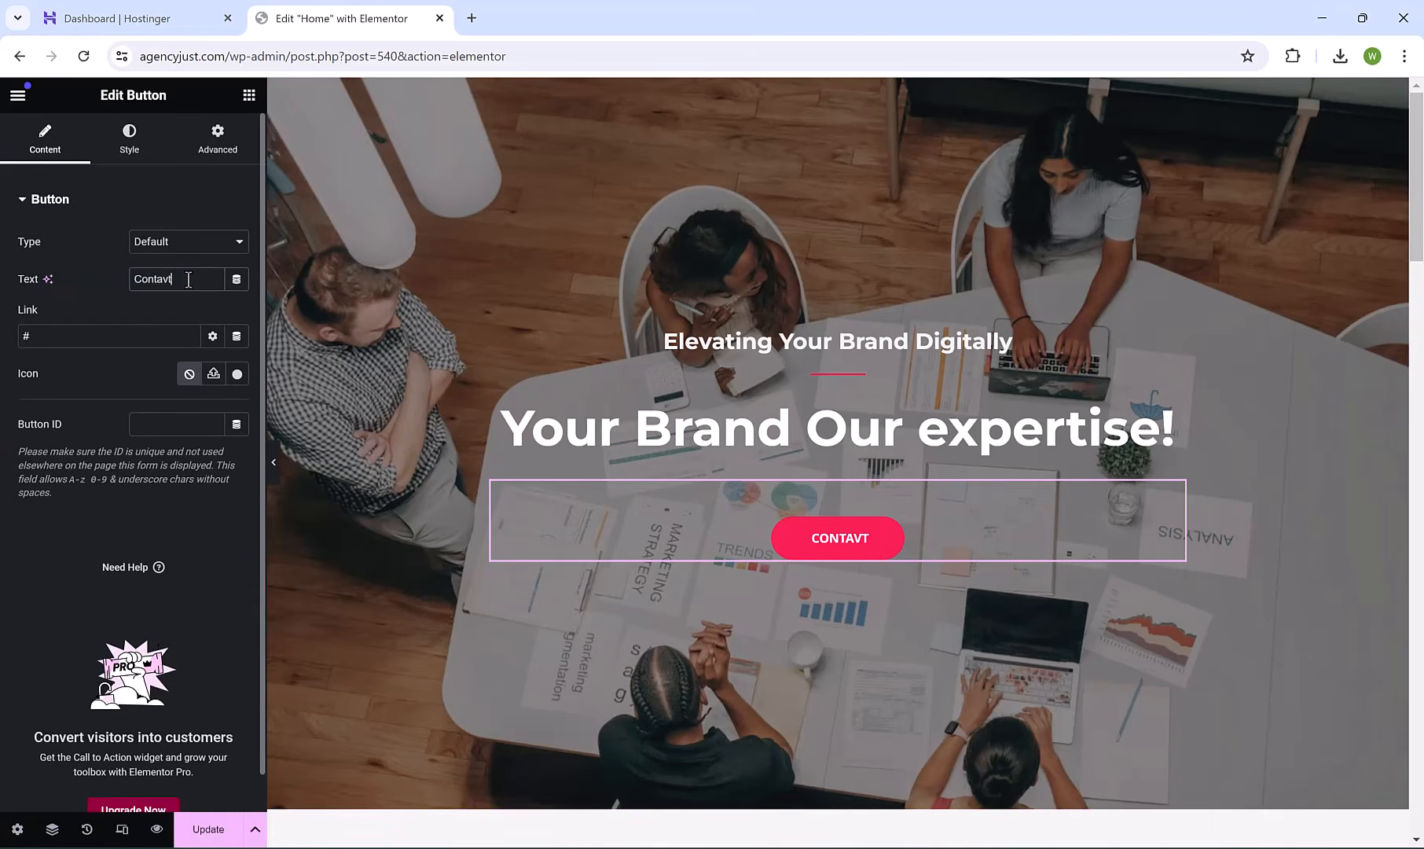
pyautogui.press('BackSpace')
pyautogui.press('BackSpace')
pyautogui.write('ct US')
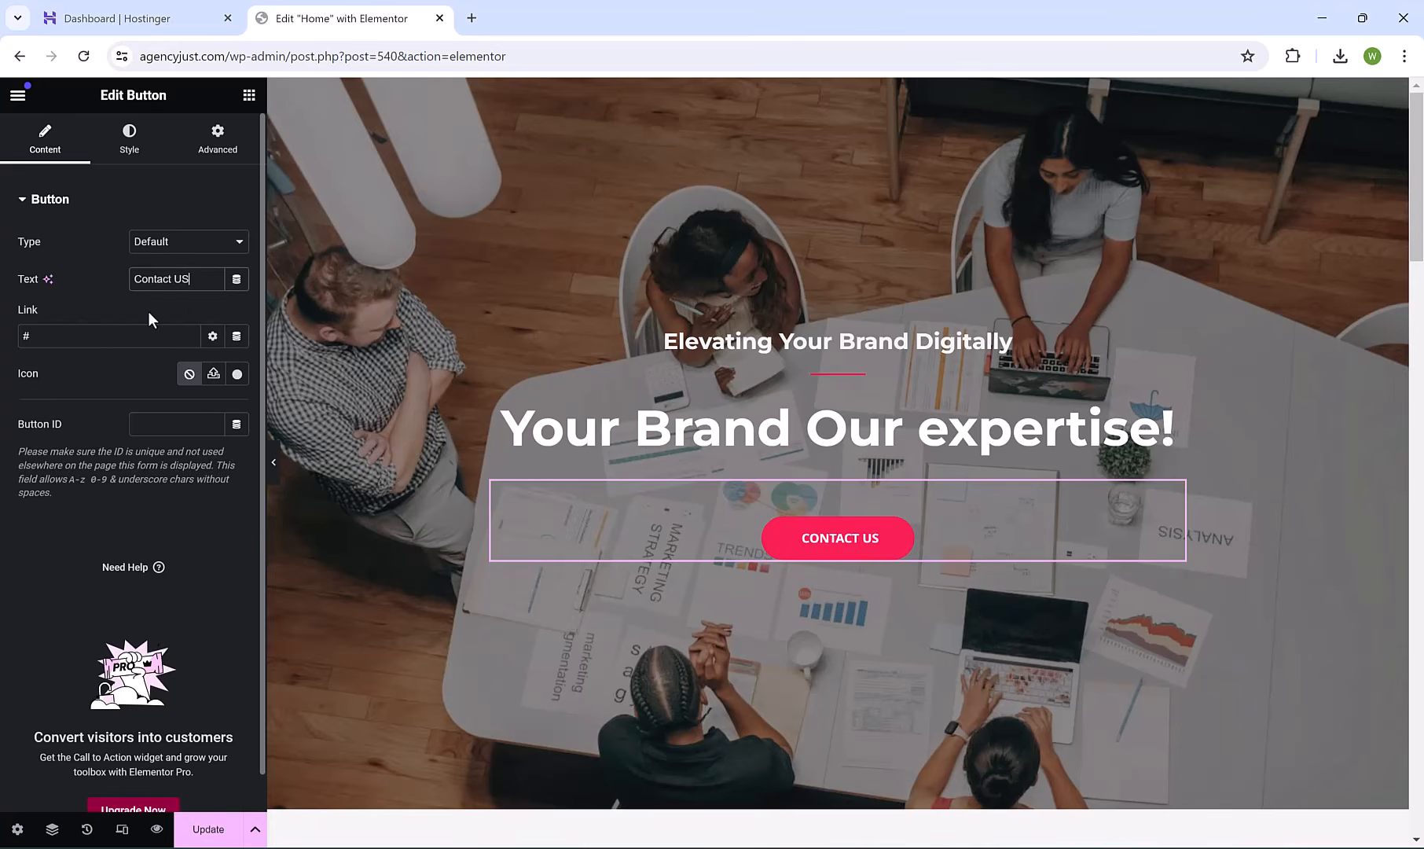
pyautogui.click(64, 335)
pyautogui.press('BackSpace')
pyautogui.write('con')
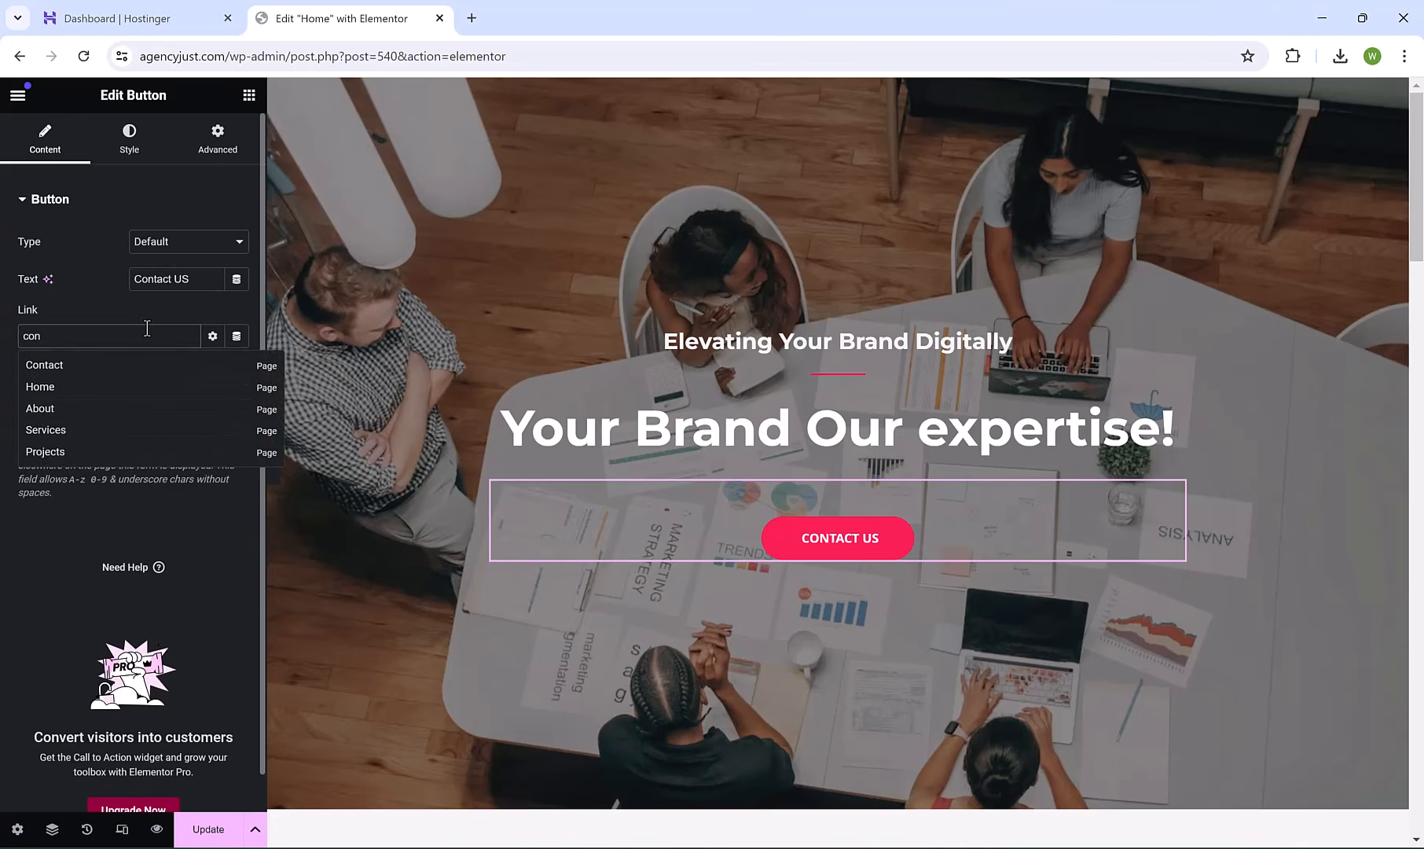
pyautogui.press('BackSpace')
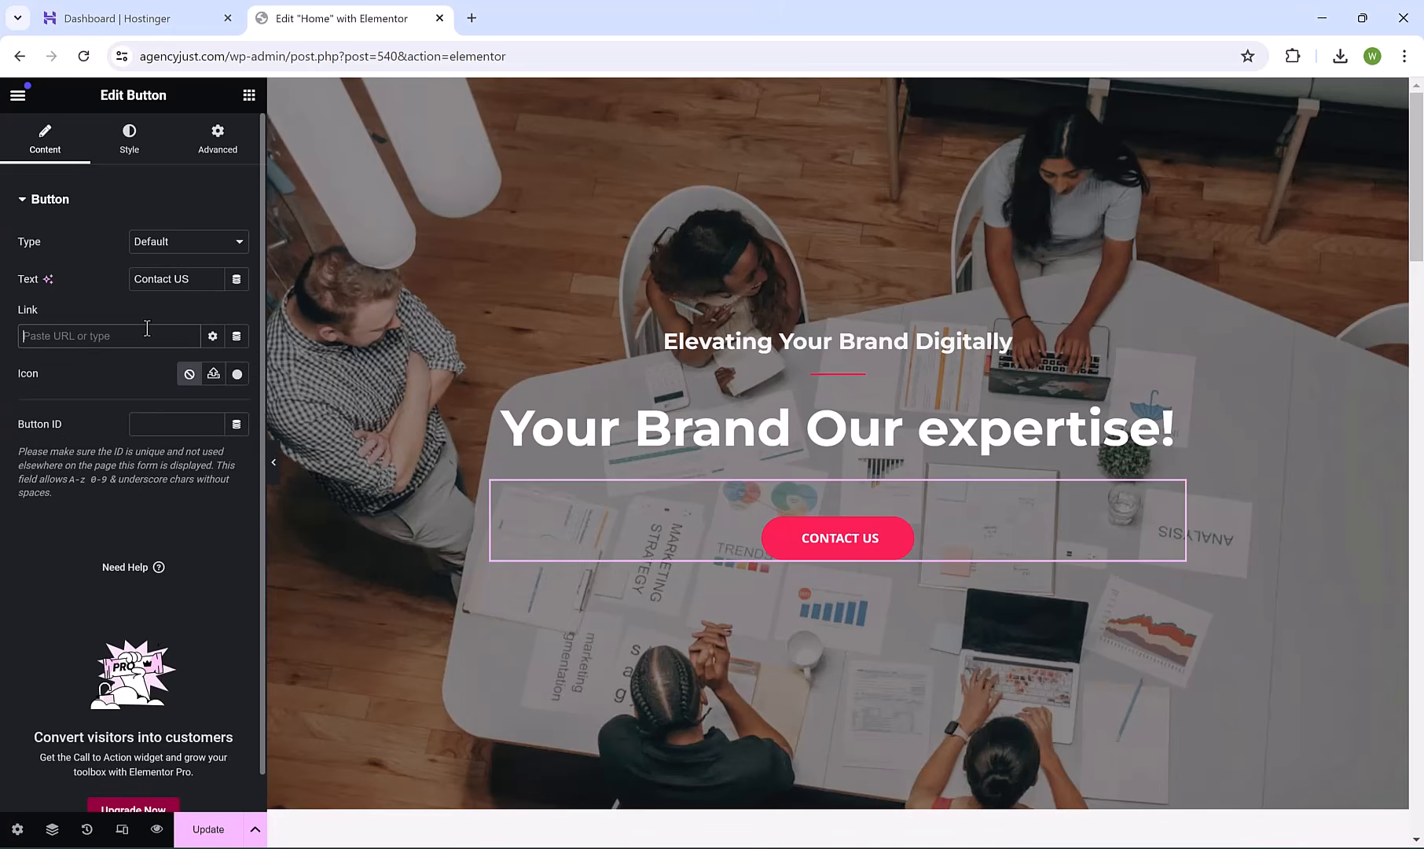
pyautogui.write('contact')
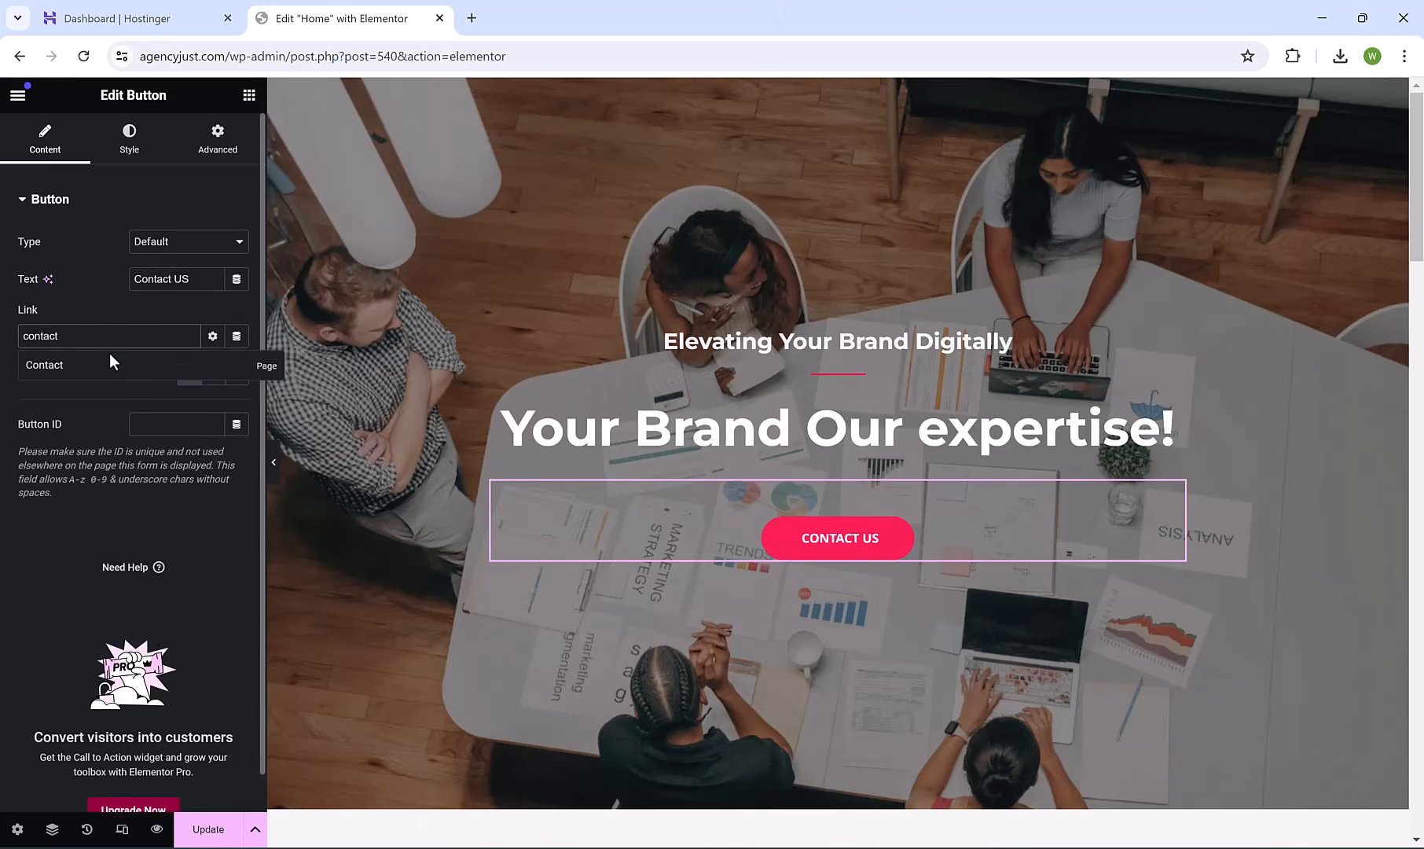
pyautogui.click(70, 367)
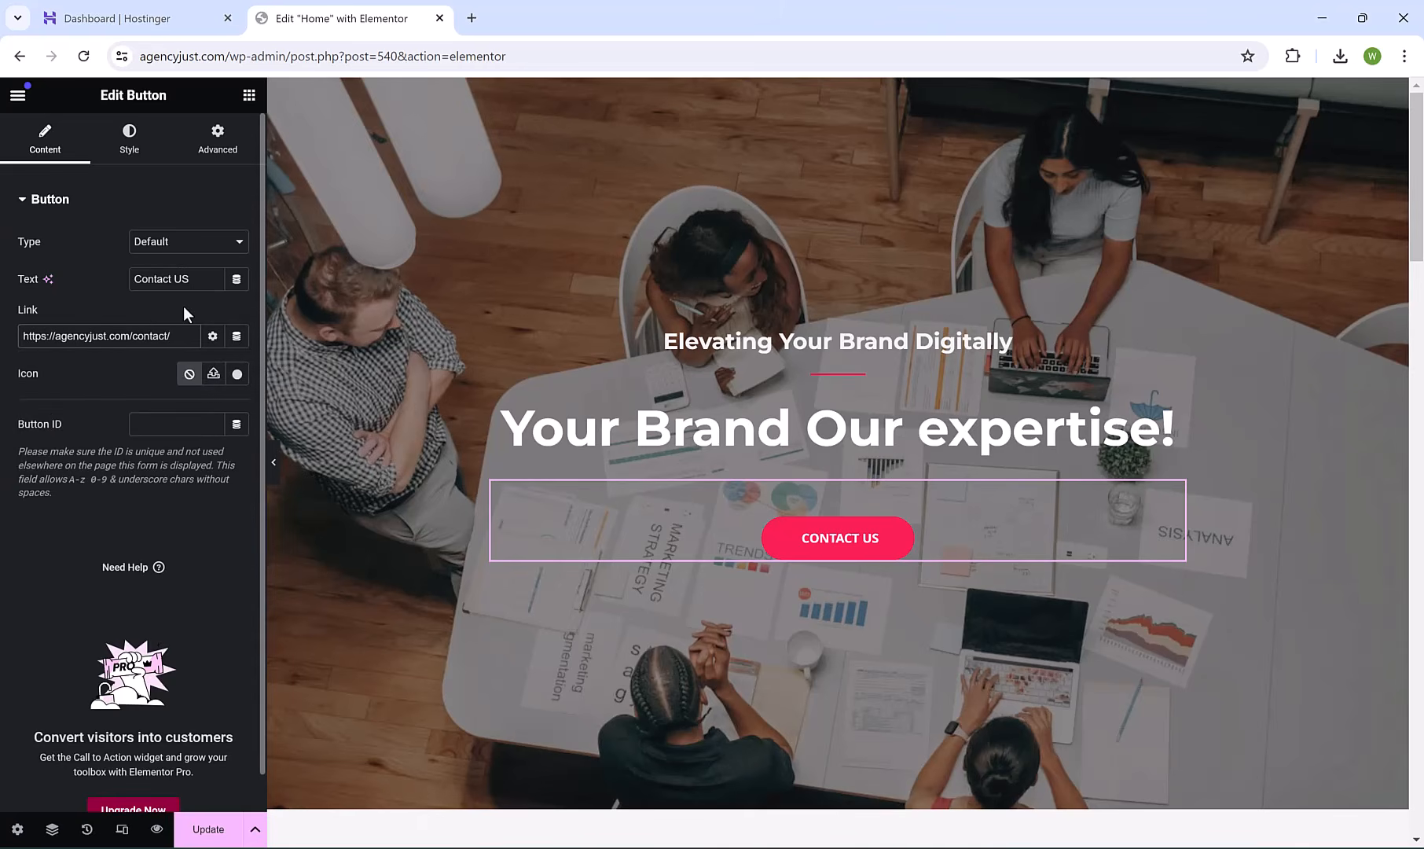
# Give the button a blue background colour, keeping black as the text colour.
pyautogui.click(138, 155)
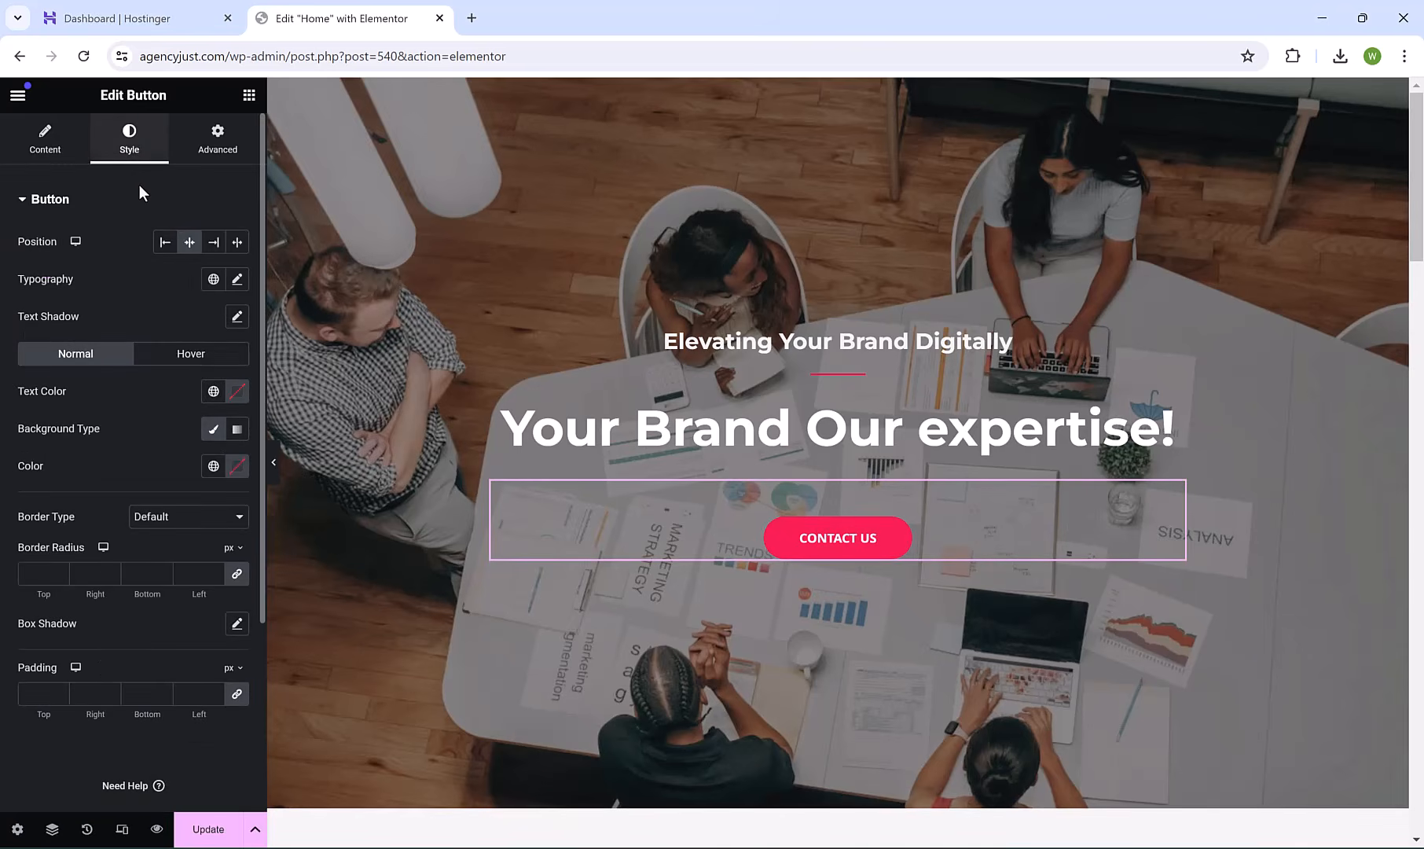
pyautogui.click(213, 429)
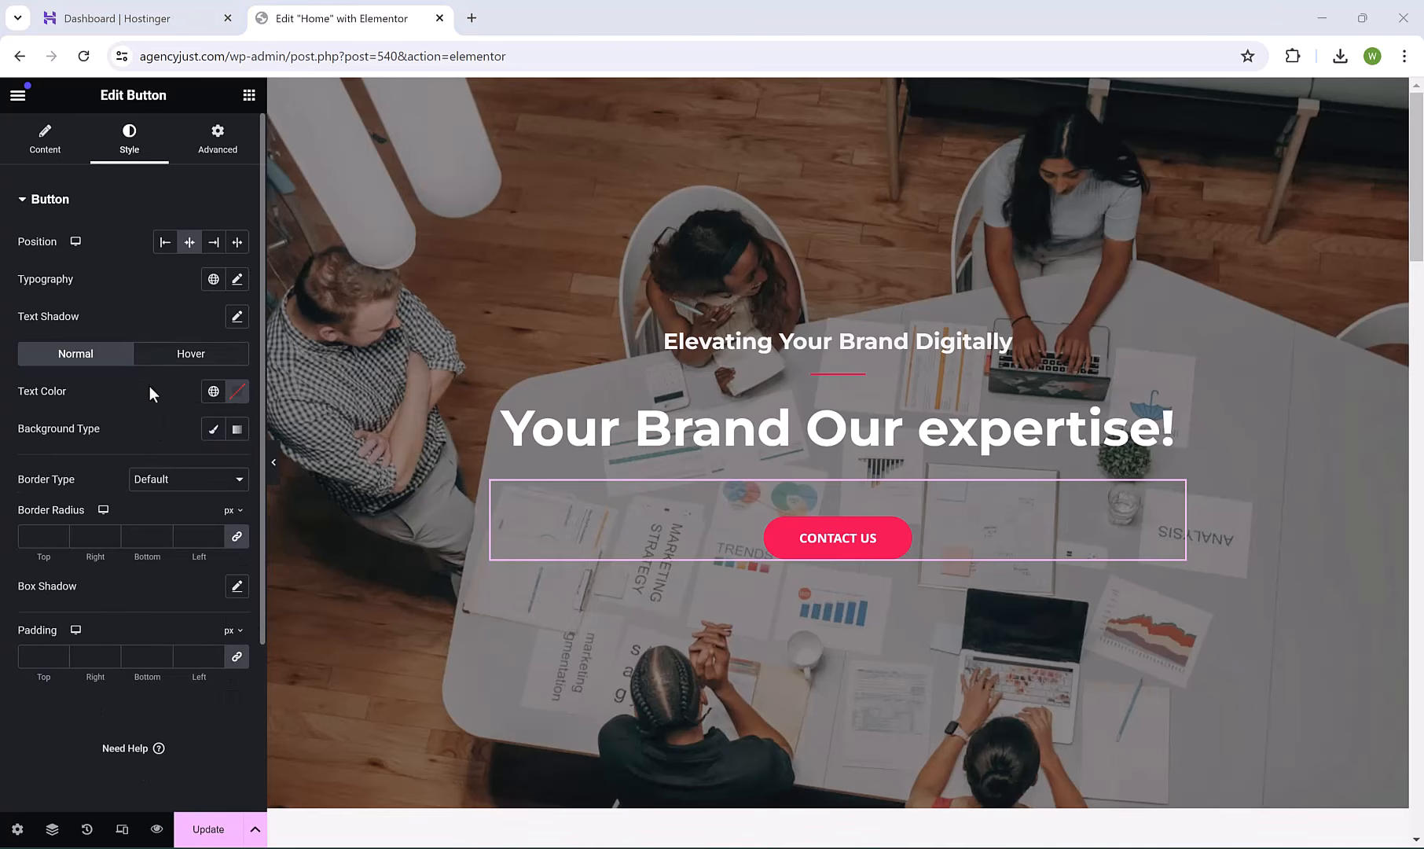
pyautogui.click(210, 430)
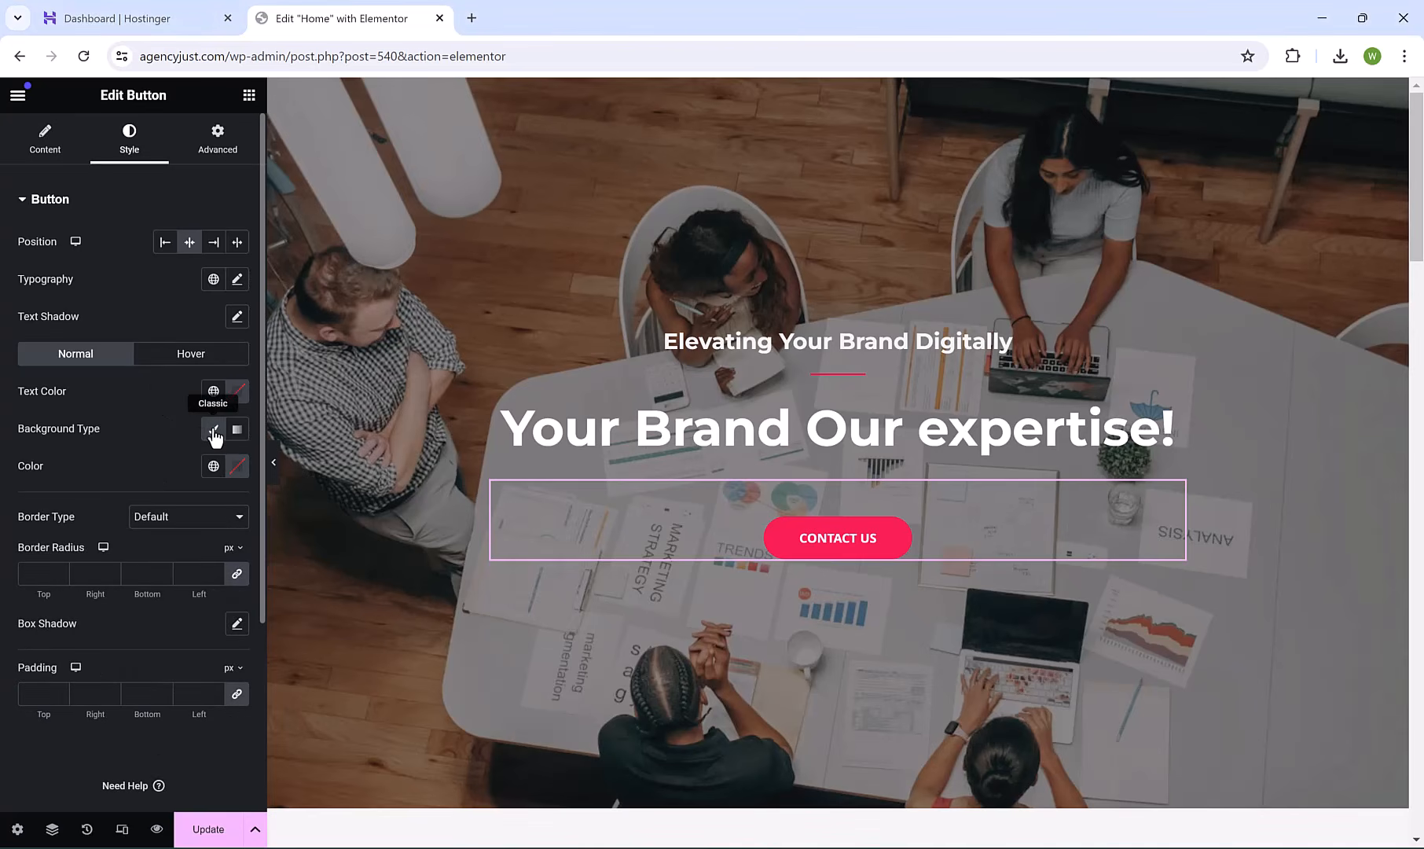
pyautogui.click(231, 466)
pyautogui.click(319, 583)
pyautogui.click(267, 683)
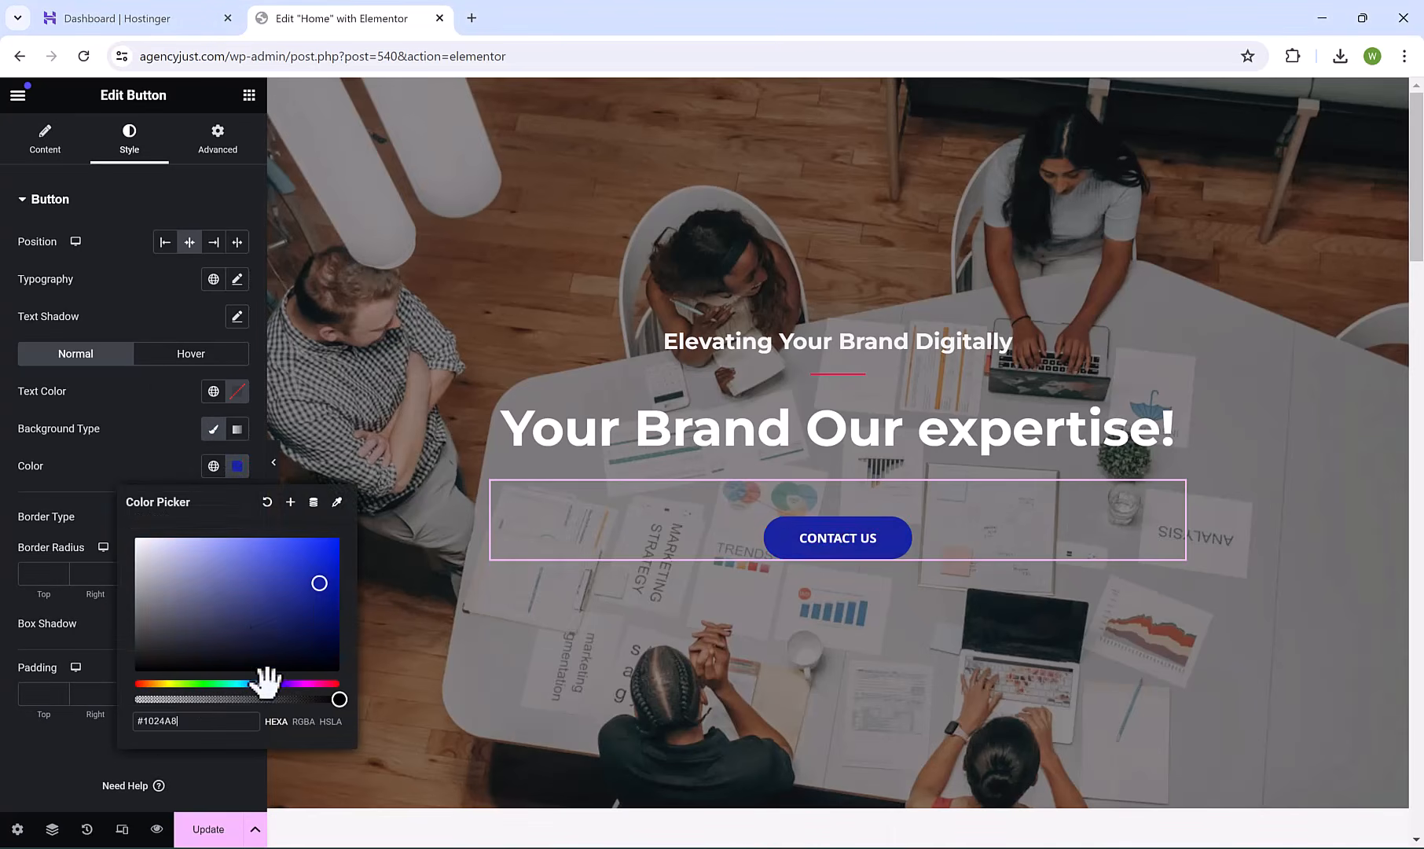
pyautogui.click(163, 460)
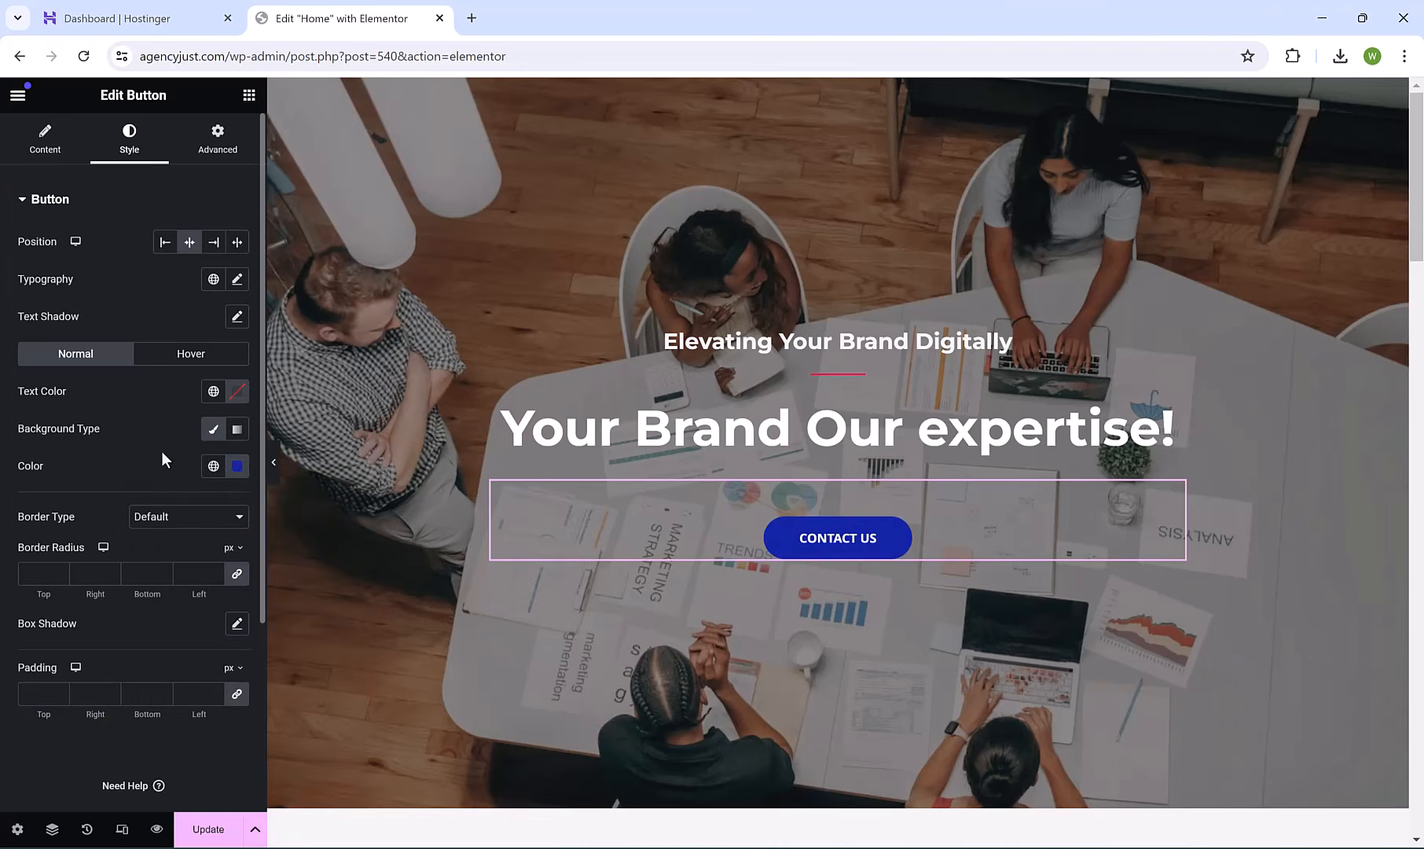
pyautogui.click(241, 395)
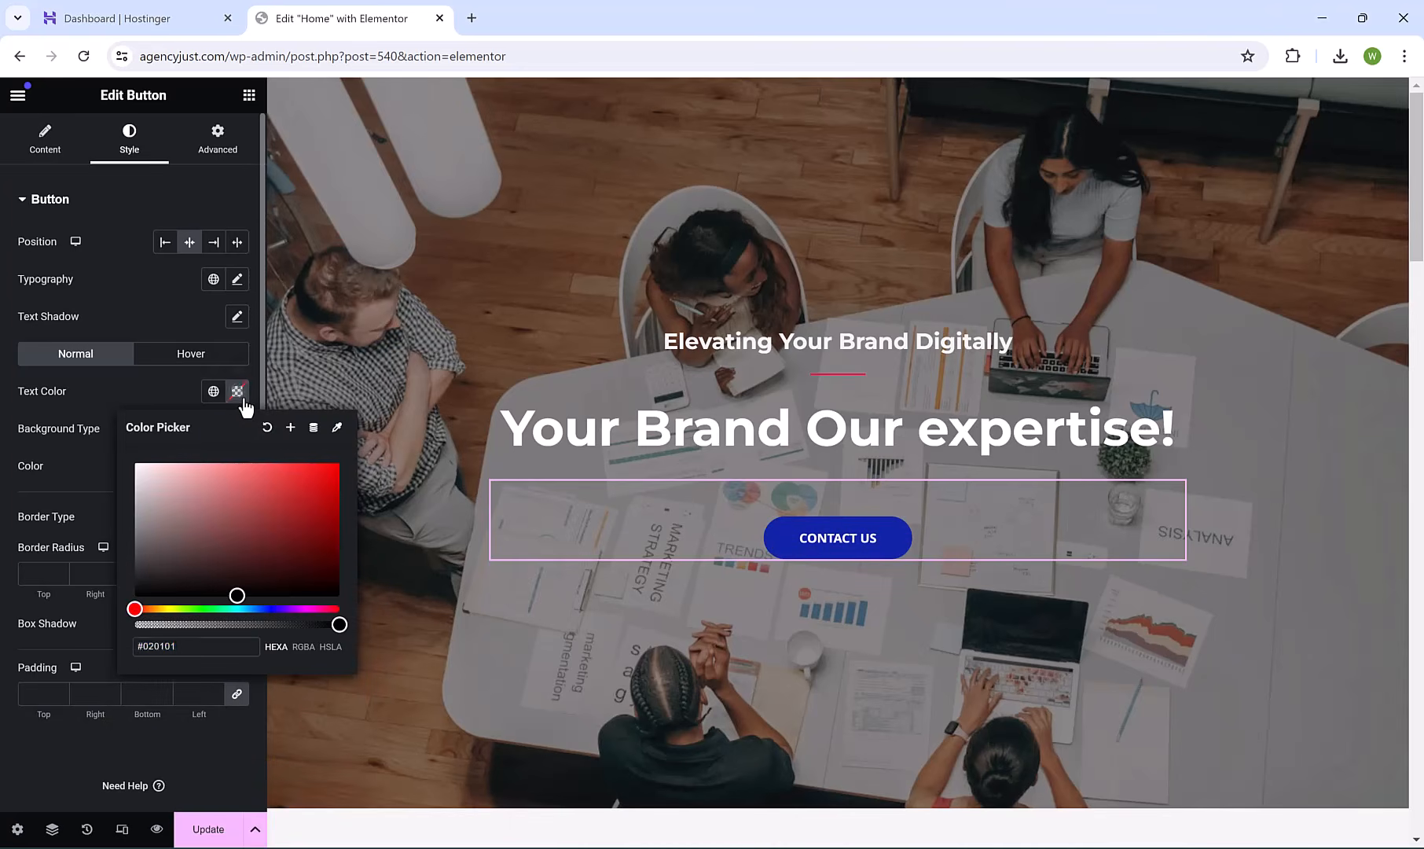
pyautogui.click(242, 397)
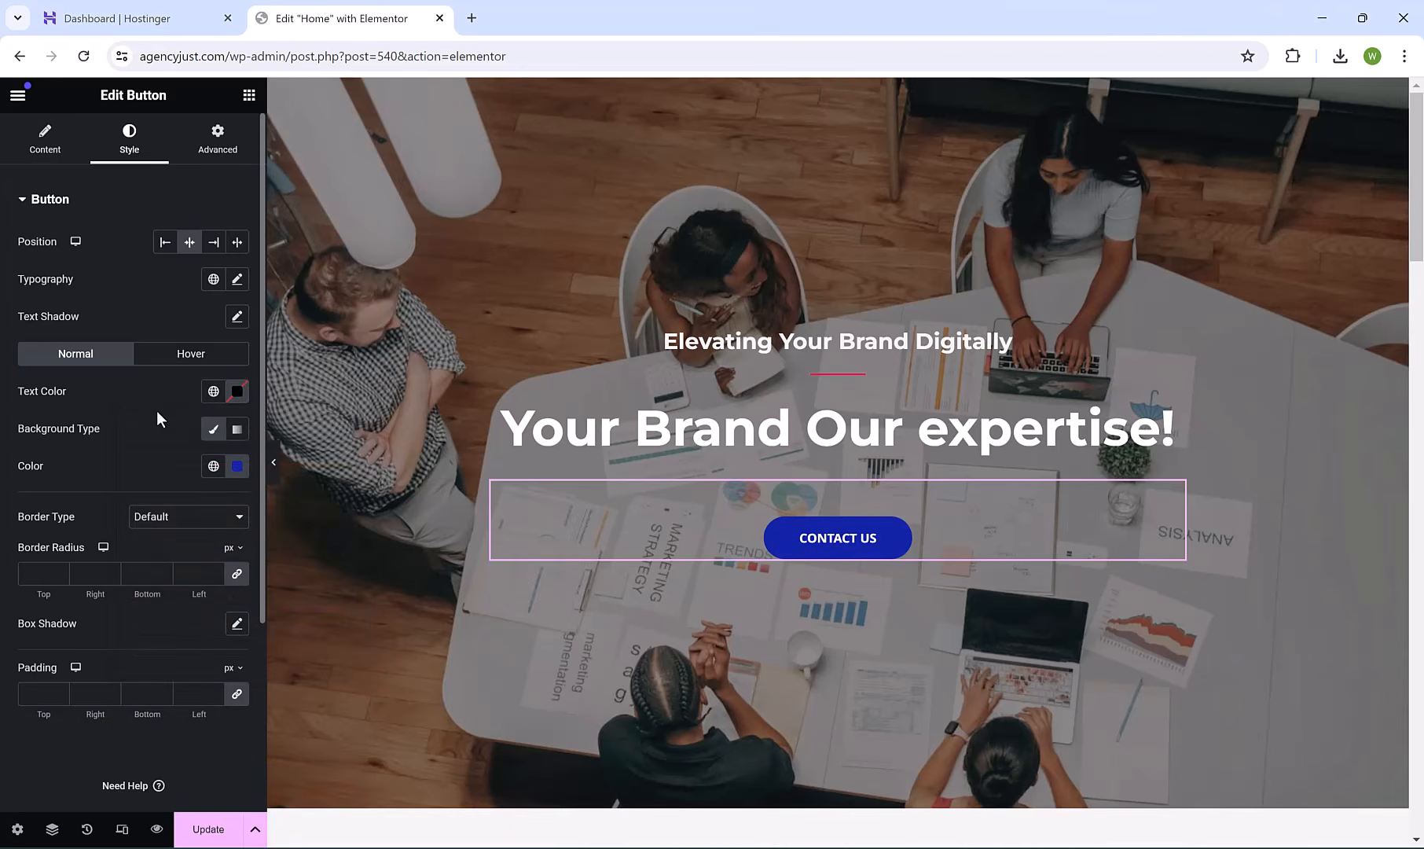
# Set the button's hover background to teal #23718B and save the page with Update.
pyautogui.click(186, 355)
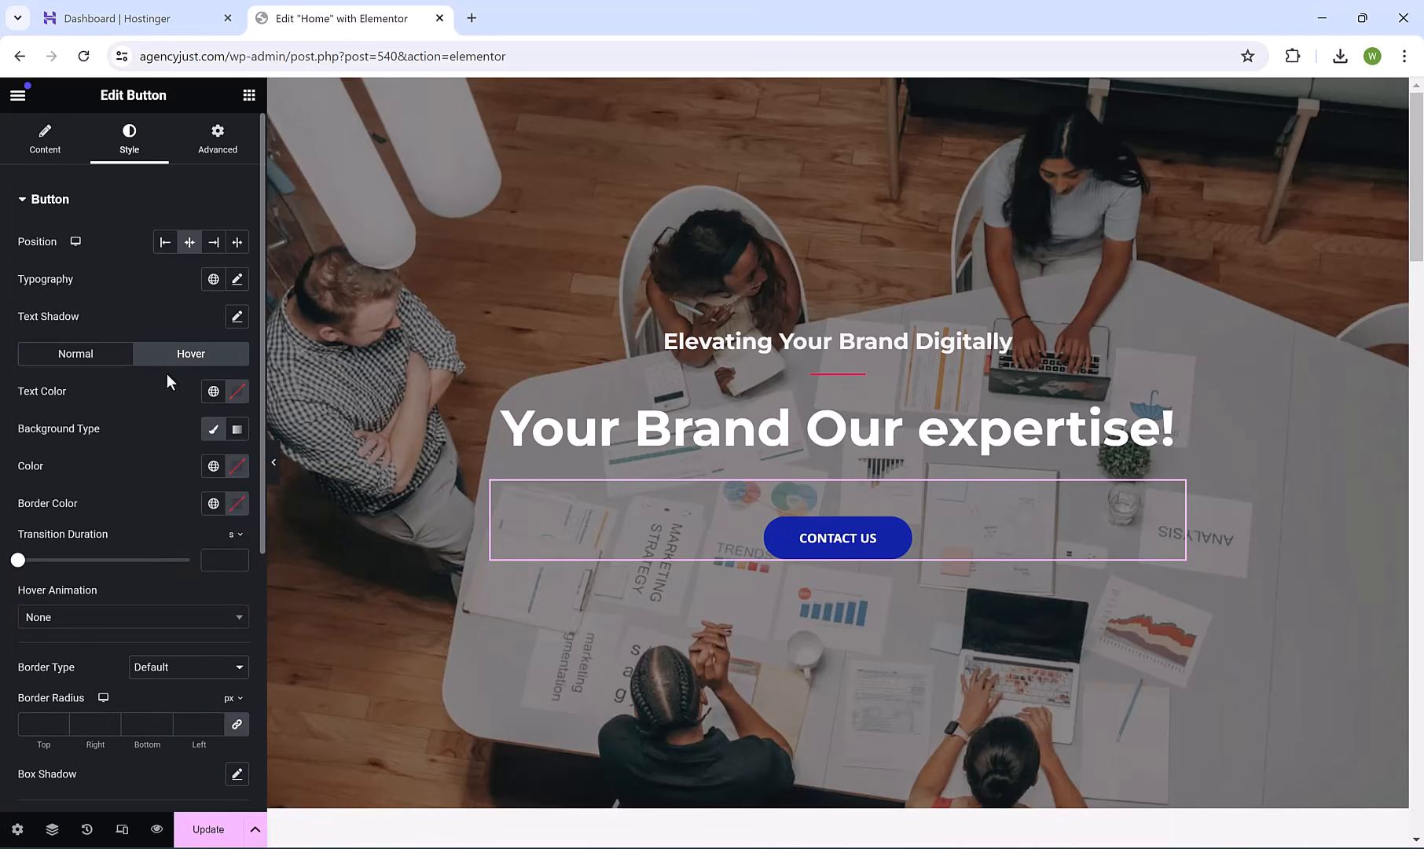
pyautogui.click(238, 467)
pyautogui.click(244, 683)
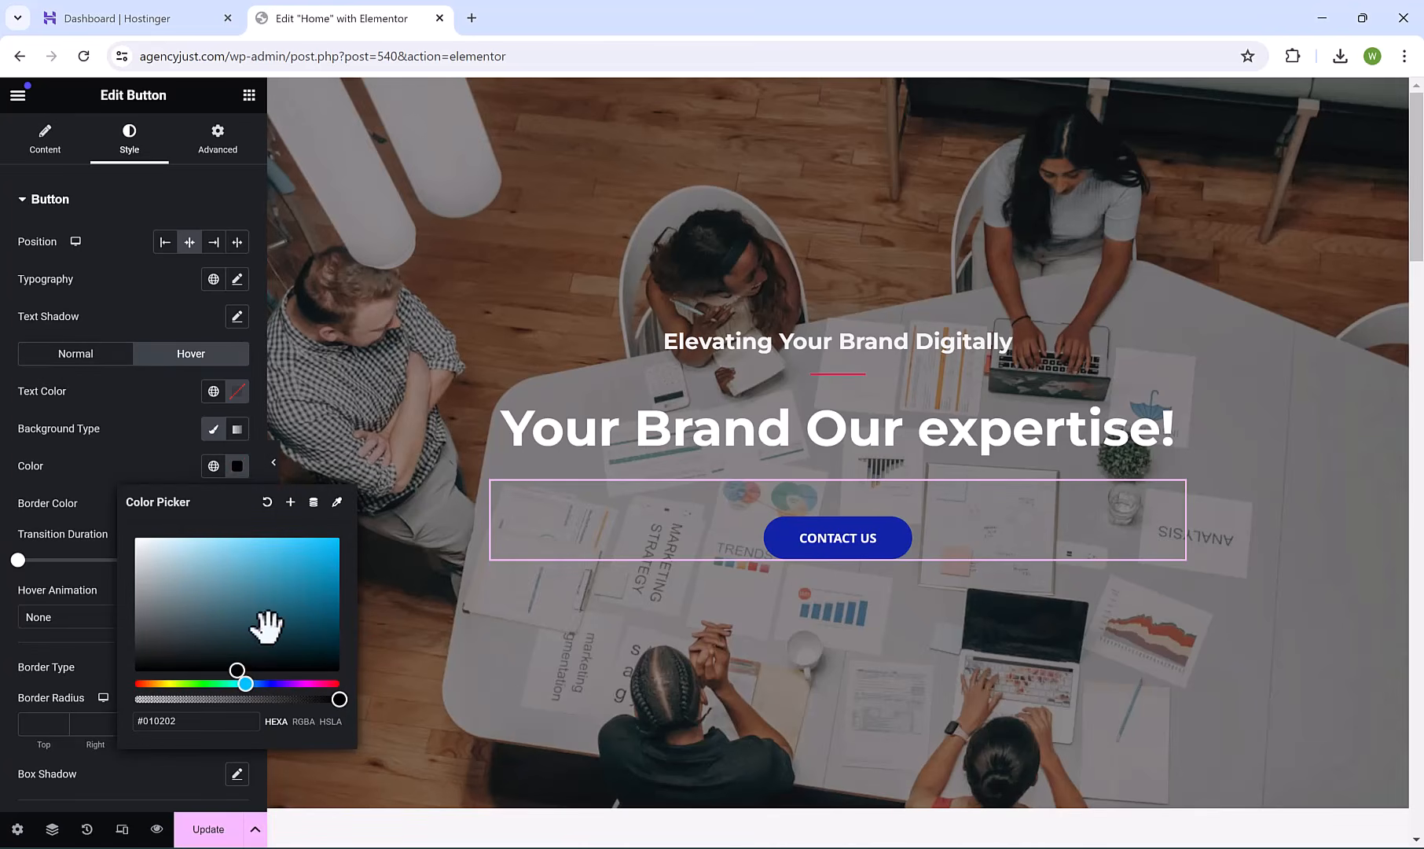
pyautogui.moveTo(267, 627); pyautogui.dragTo(288, 598)
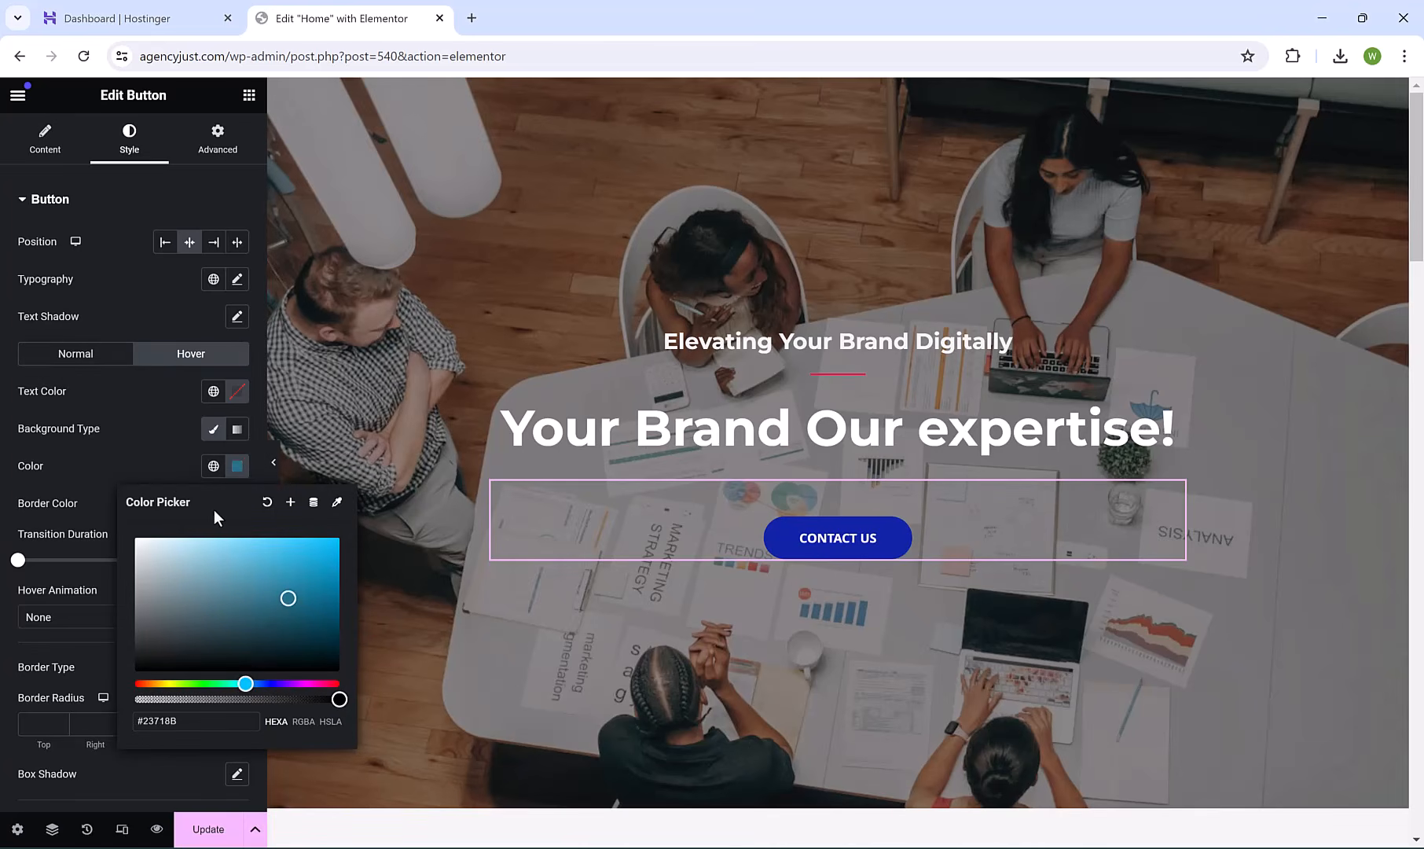
pyautogui.click(183, 471)
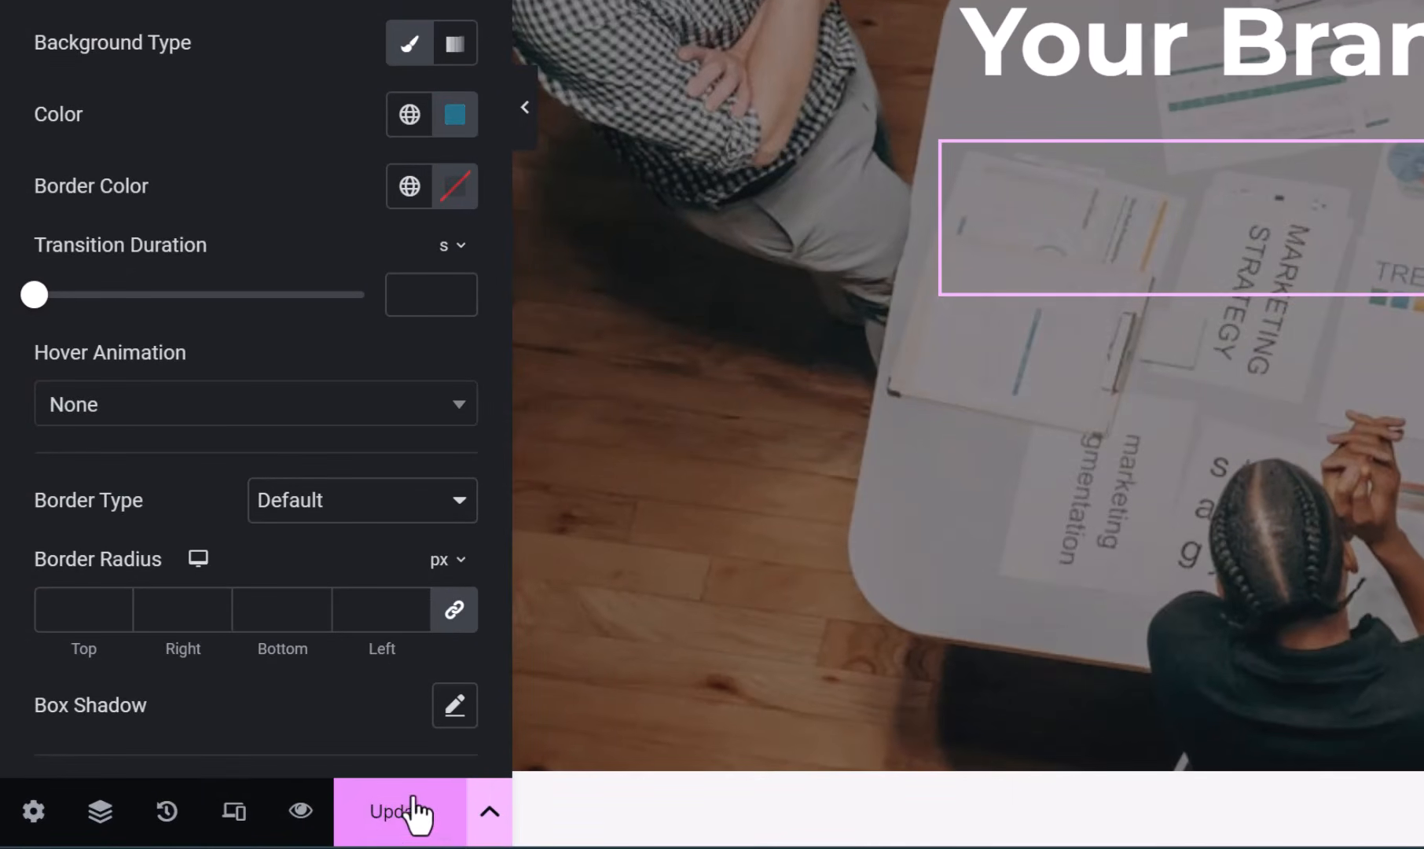
pyautogui.click(352, 808)
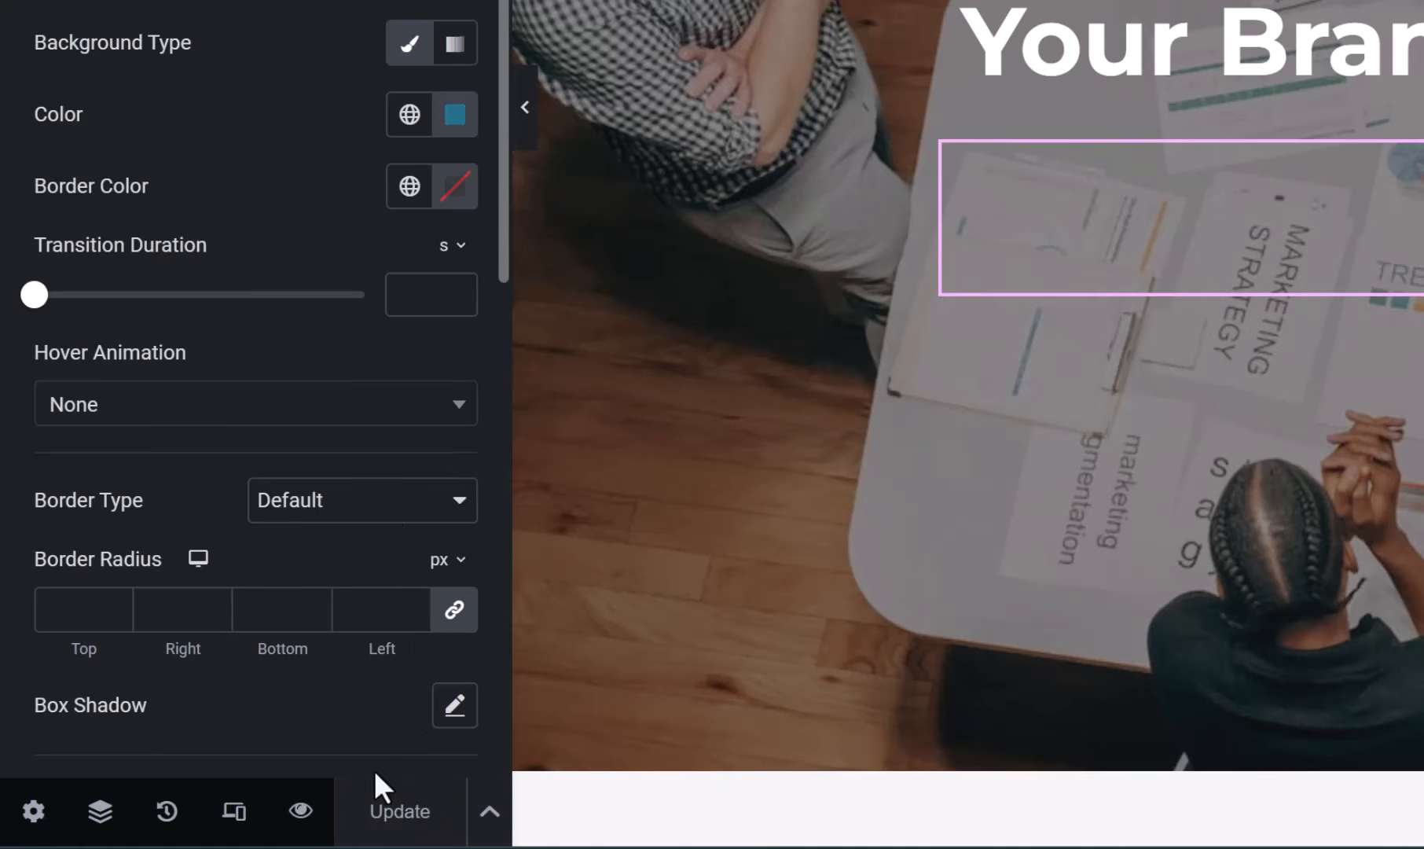
# Open a live preview of the Home page in a new tab, scroll it, and switch back to the Elementor tab.
pyautogui.click(299, 811)
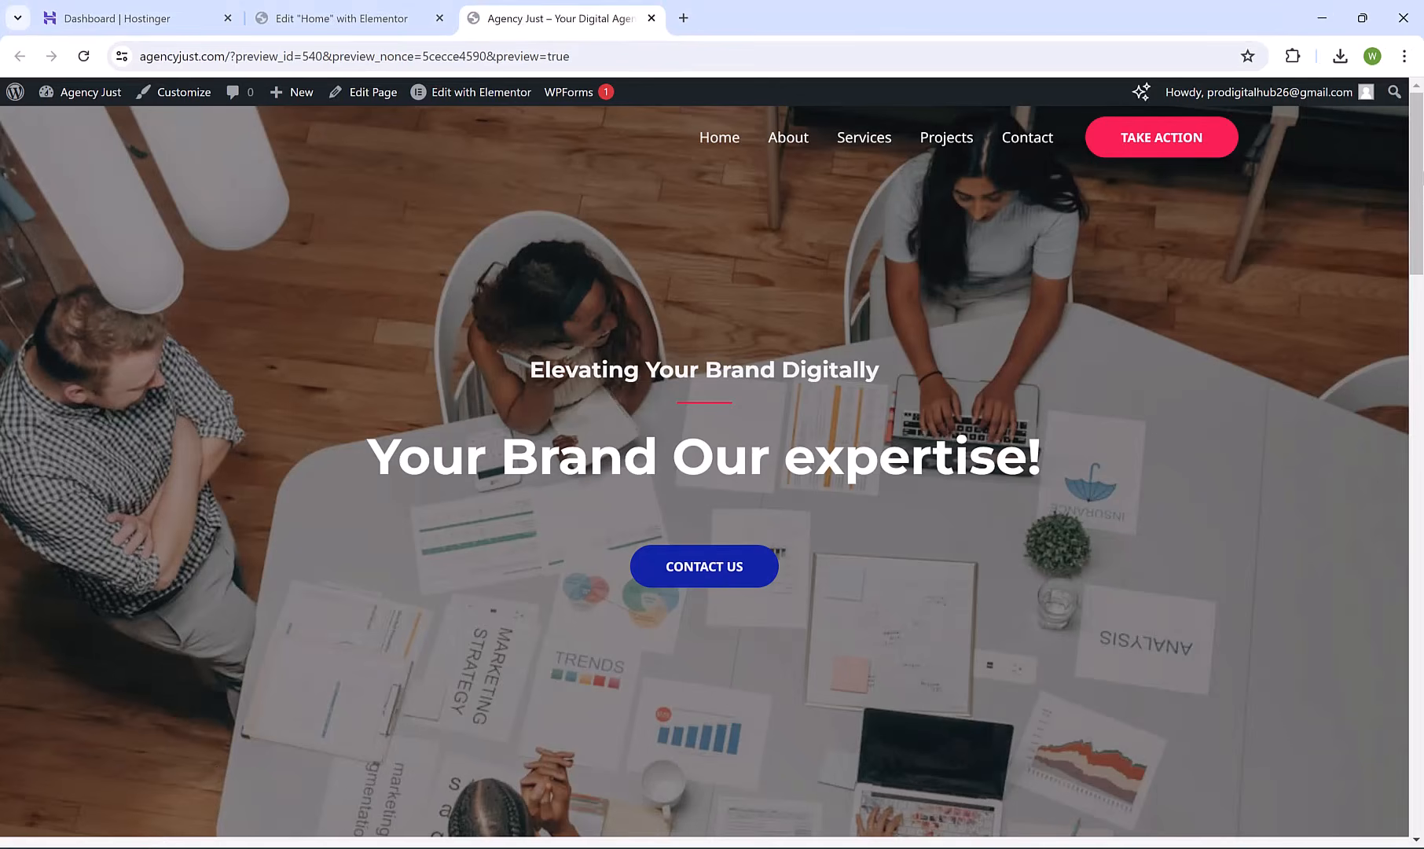
pyautogui.moveTo(1421, 169)
pyautogui.mouseDown()
pyautogui.moveTo(1421, 239)
pyautogui.moveTo(1421, 173)
pyautogui.mouseUp()
pyautogui.click(354, 18)
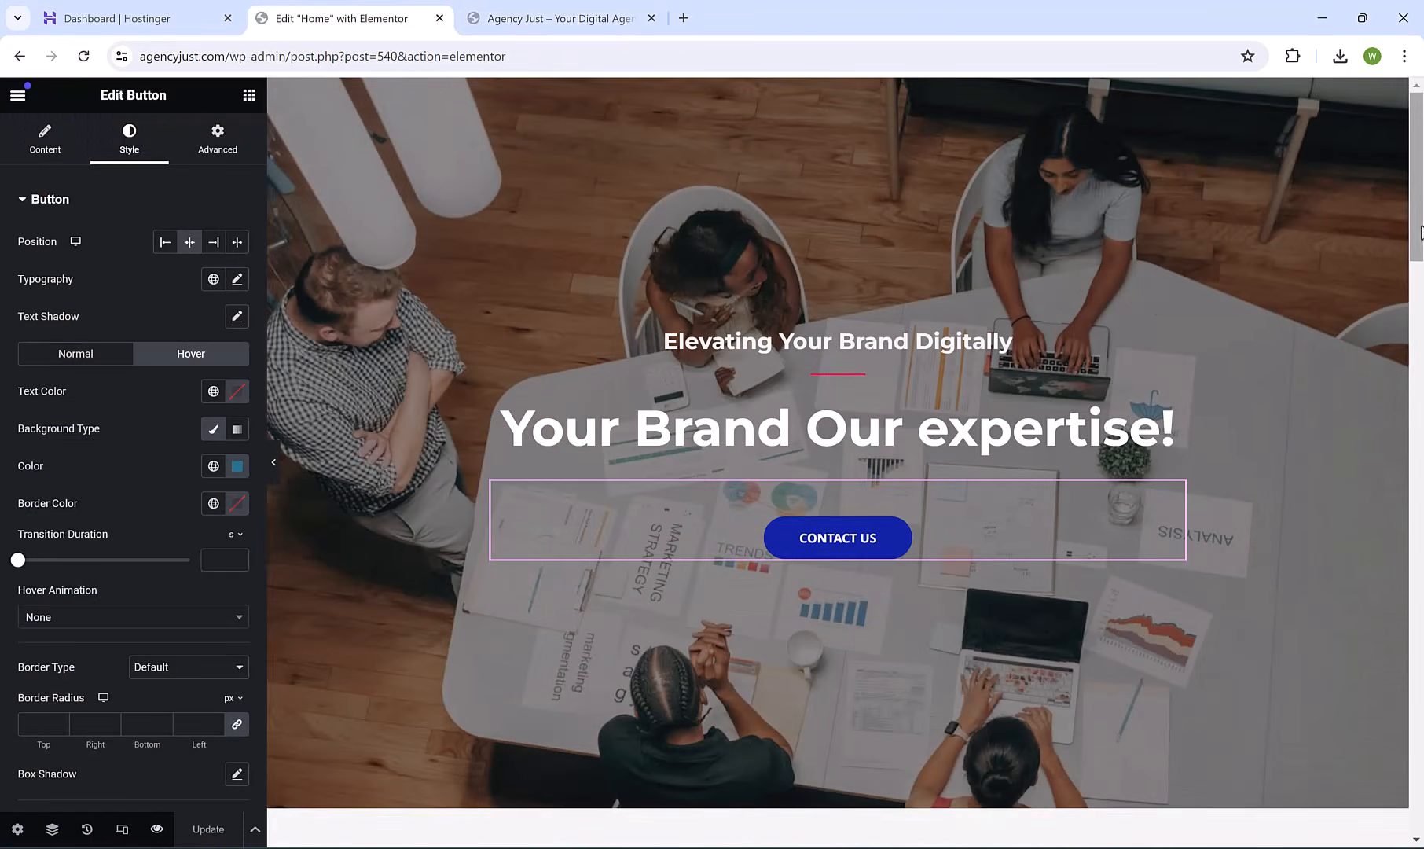
# Paste the new dedicated-team testimonial quote and replace the reviewer's name.
pyautogui.scroll(-7, 1421, 245)
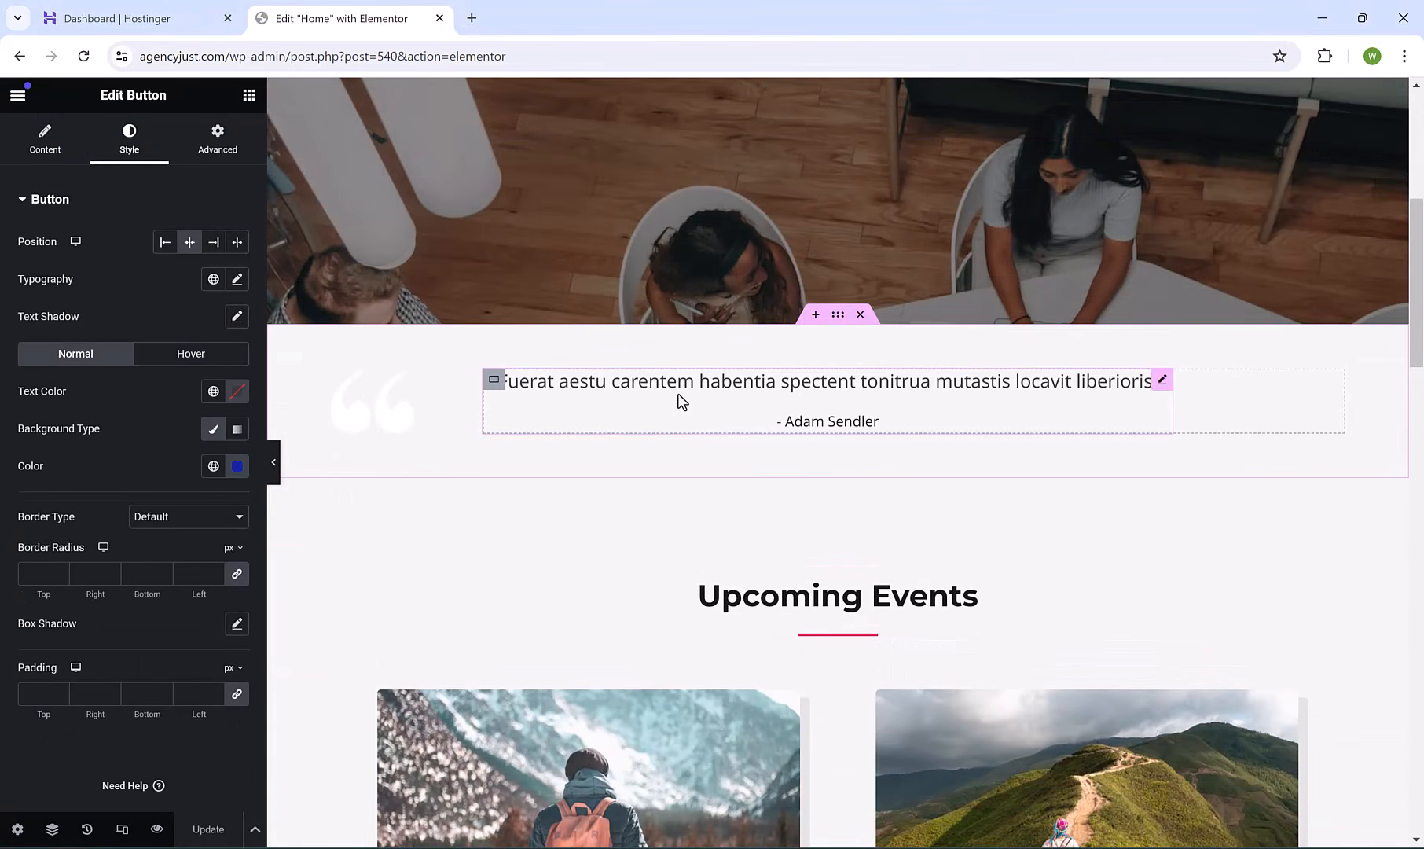
pyautogui.click(681, 402)
pyautogui.tripleClick(118, 263)
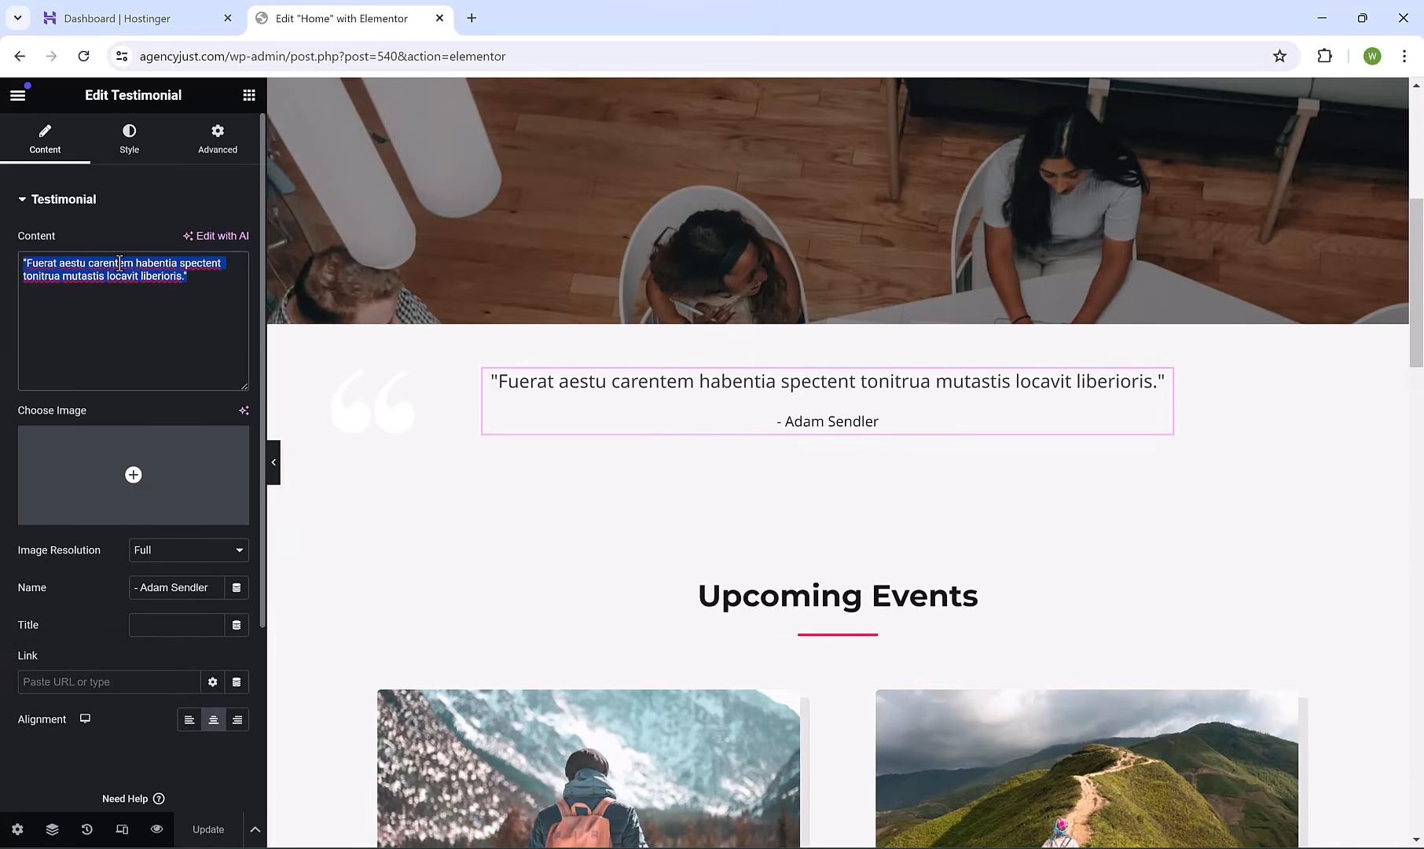
pyautogui.write('Very professional and dedicated team. Lifting lots of burden off our shoulders. Would strongly recommend')
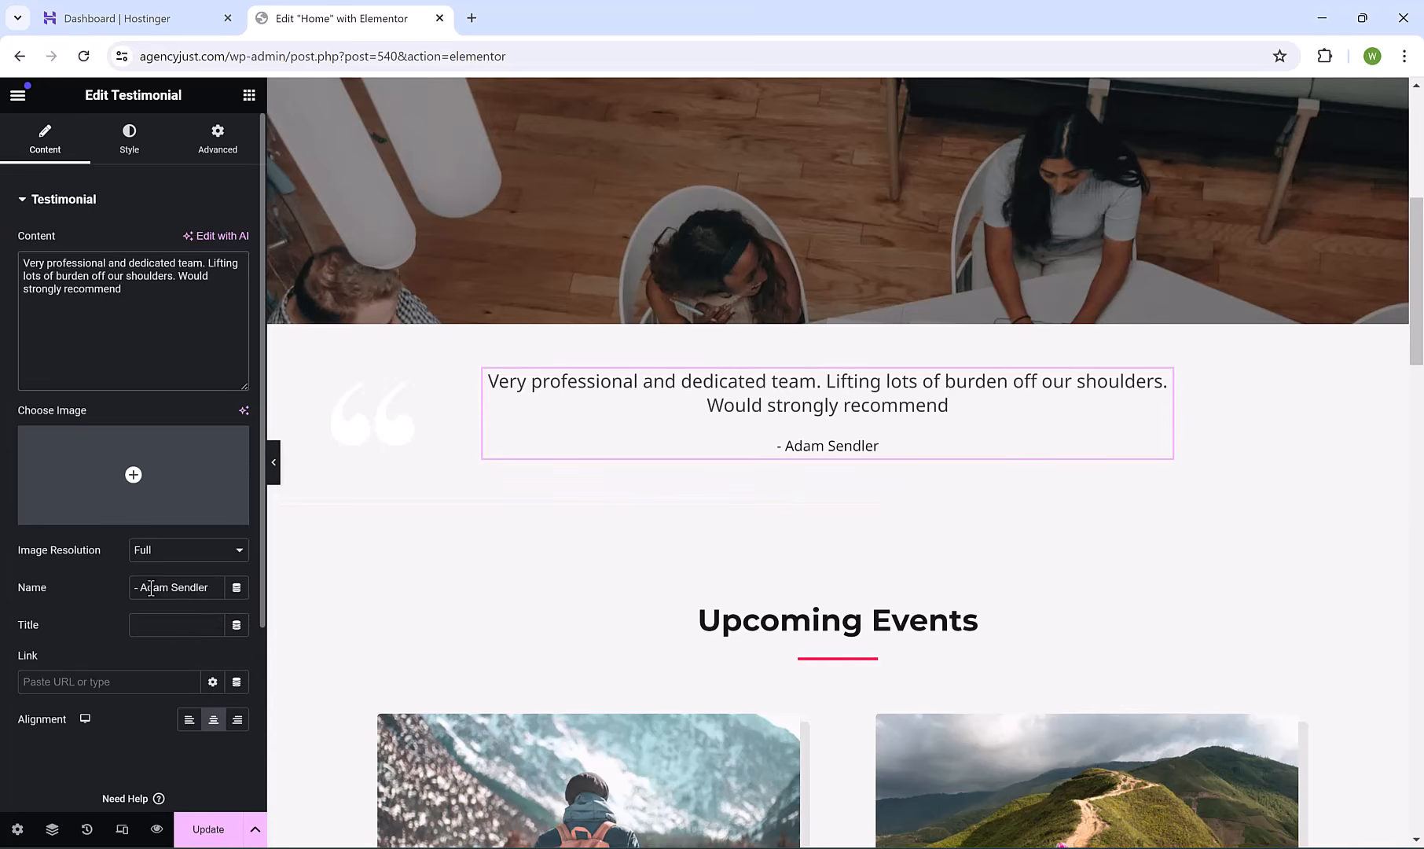
pyautogui.moveTo(141, 587); pyautogui.dragTo(218, 590)
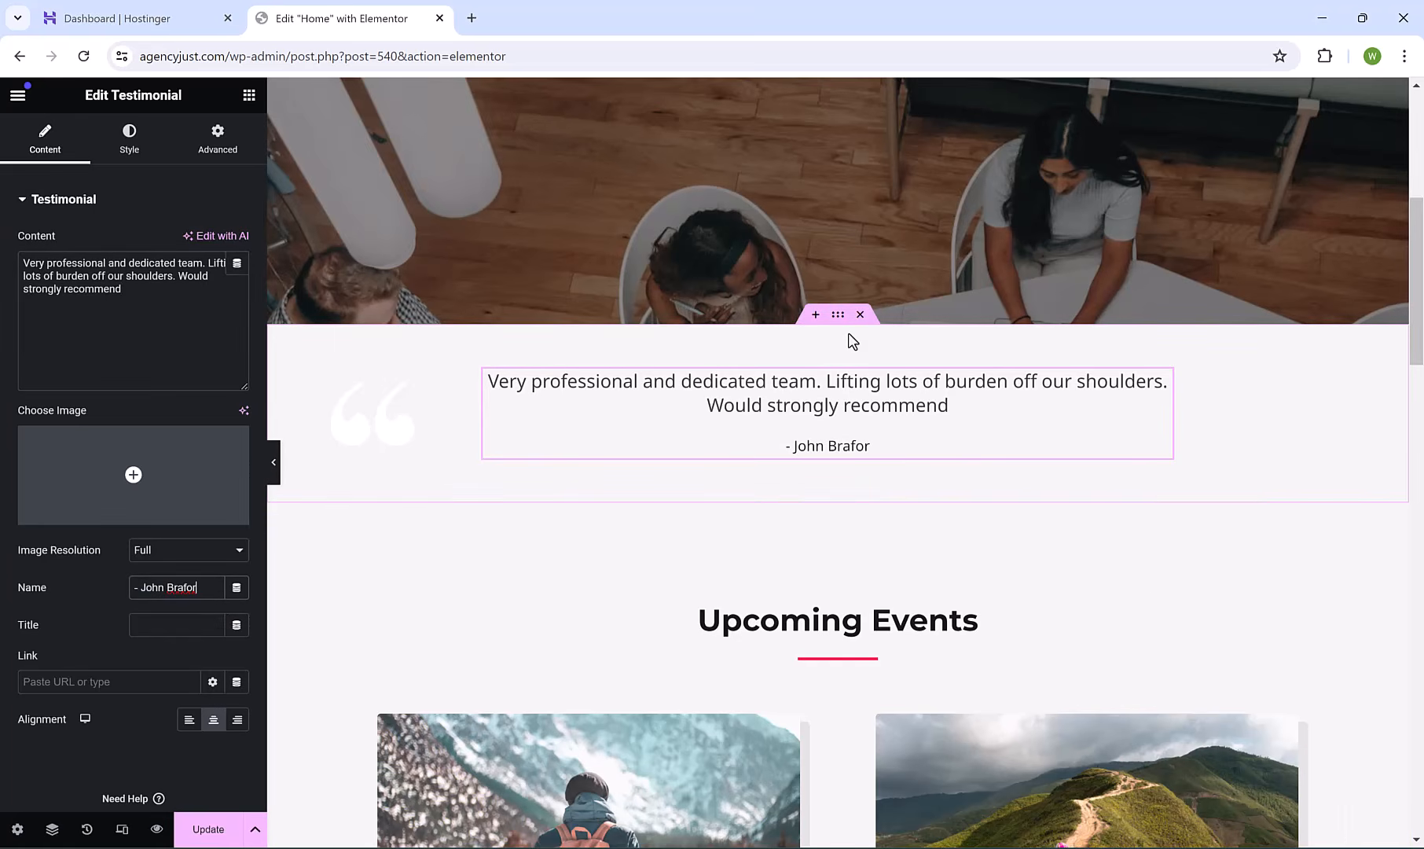
# Set the testimonial image to the skier photo 19-1.png from the Media Library.
pyautogui.click(181, 494)
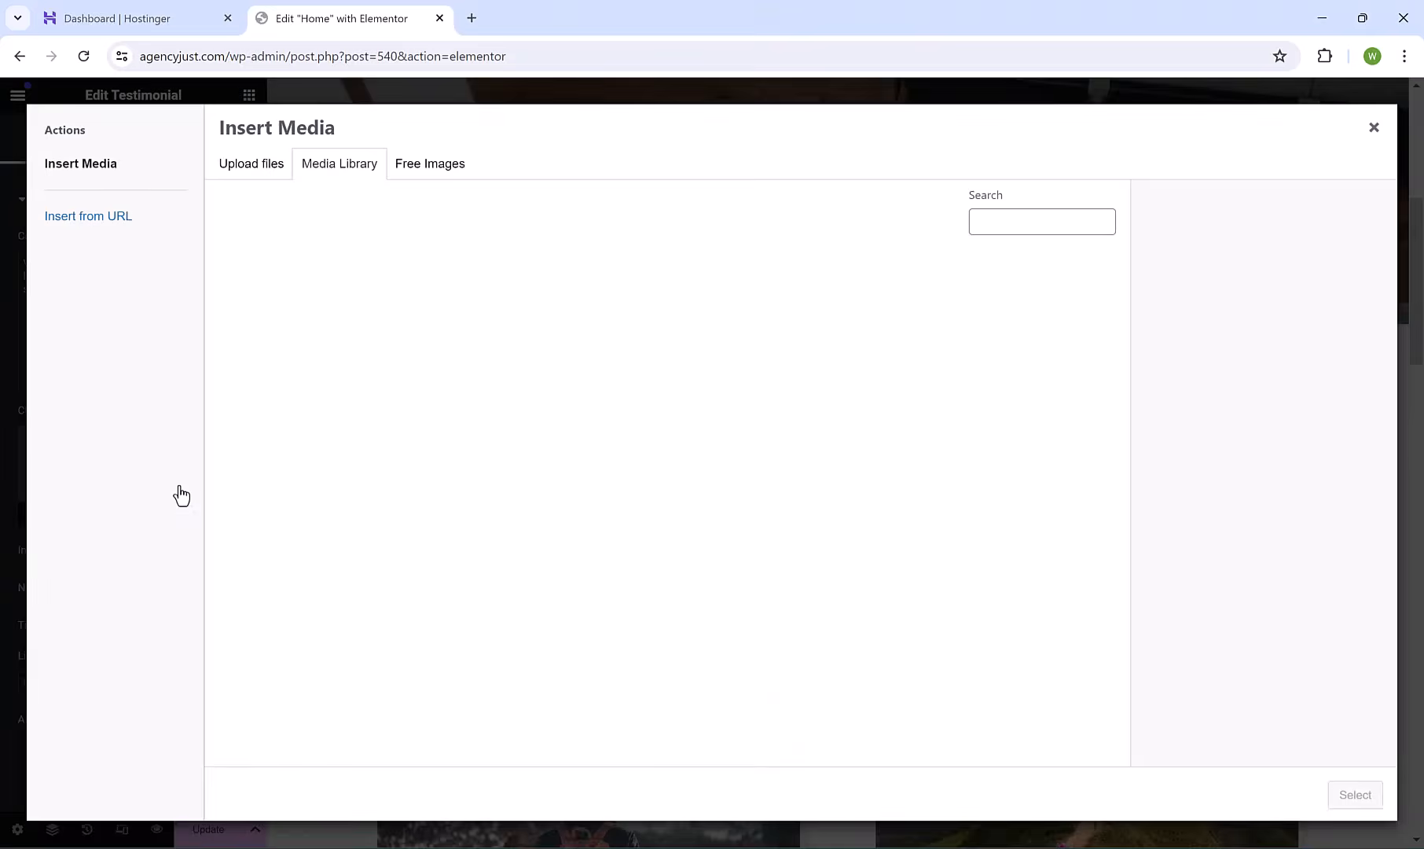
pyautogui.click(270, 172)
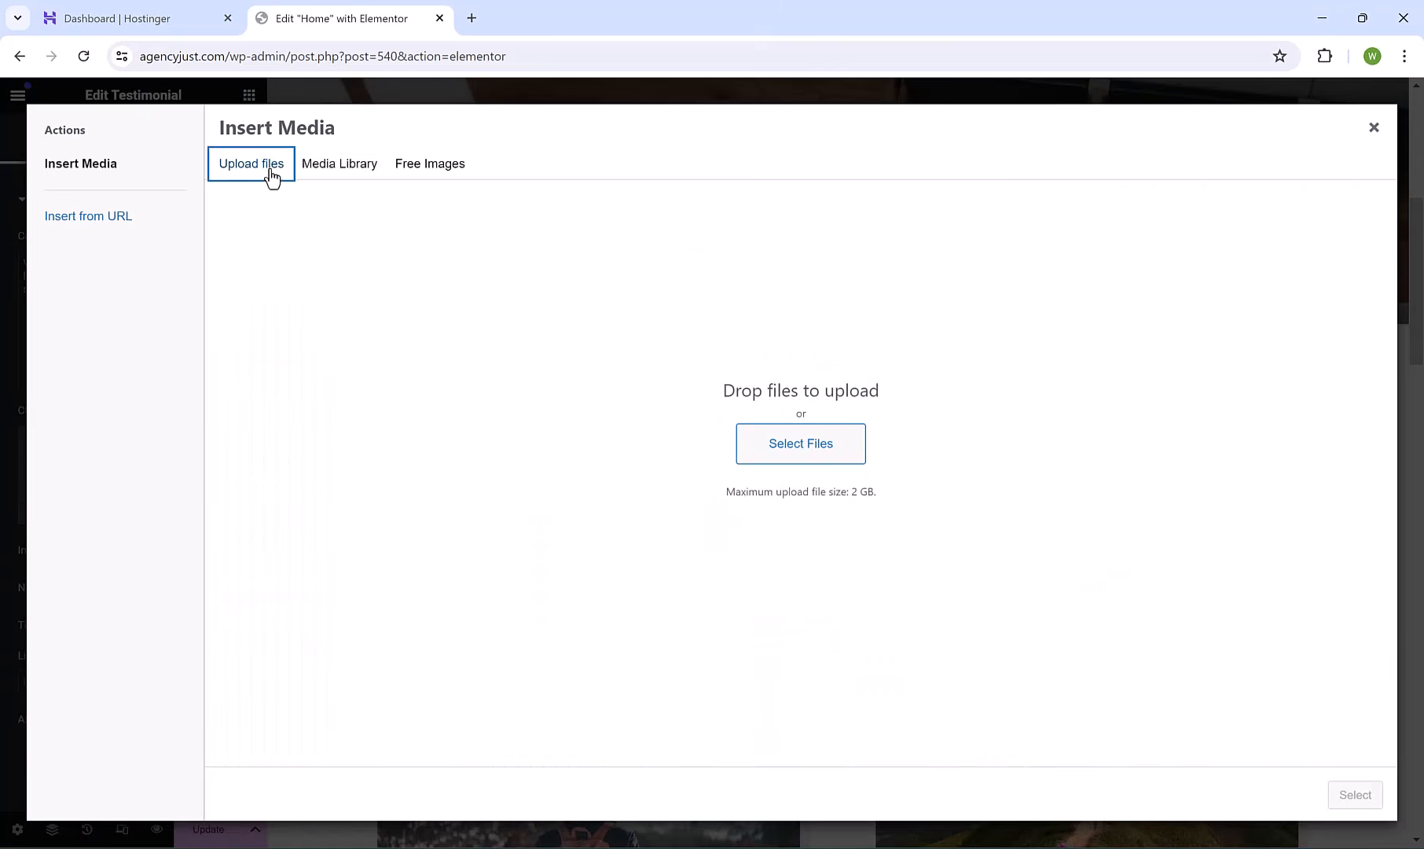
pyautogui.click(342, 166)
pyautogui.scroll(-1, 1122, 620)
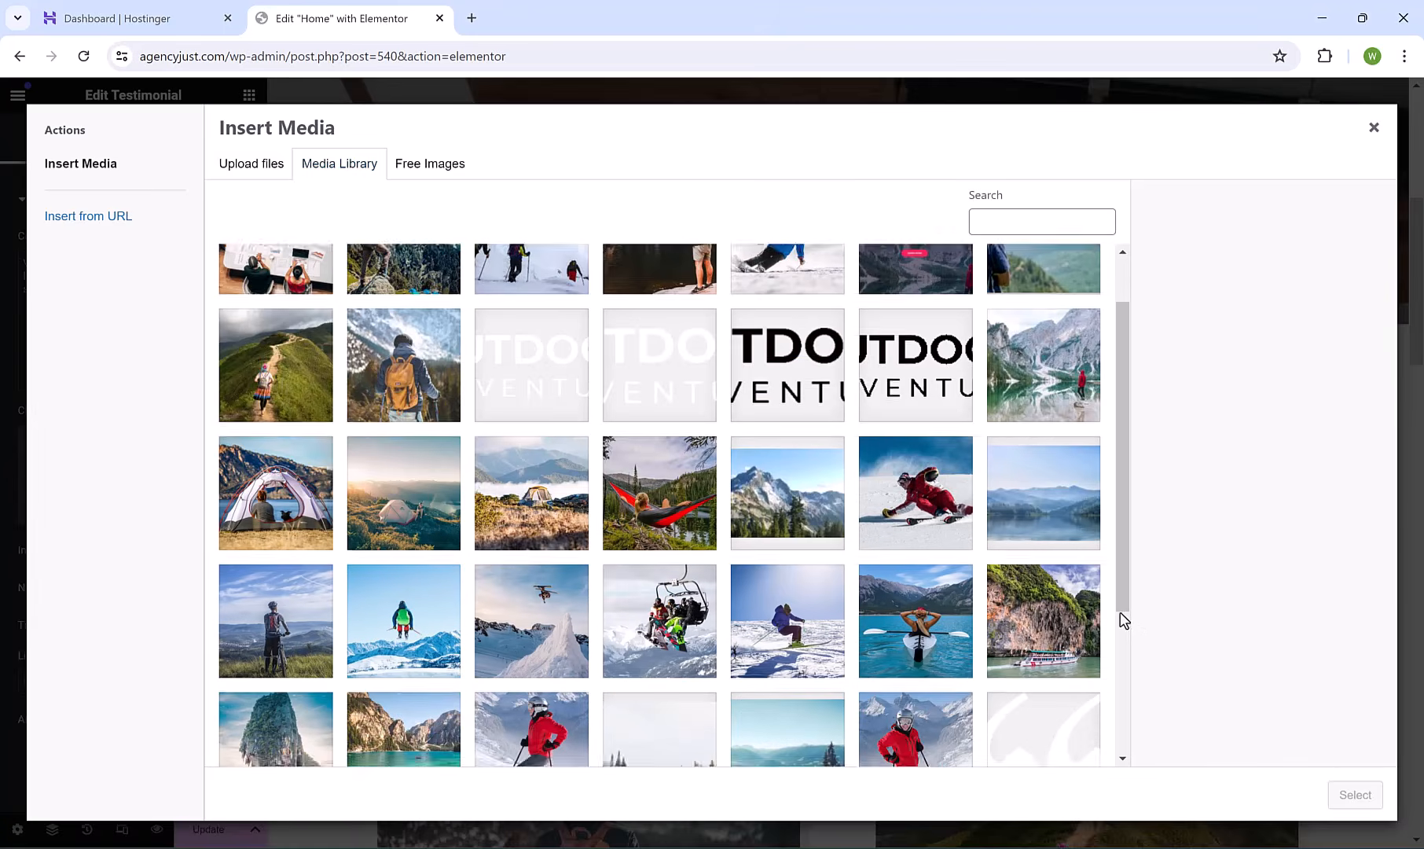
pyautogui.scroll(-3, 1124, 620)
pyautogui.click(903, 507)
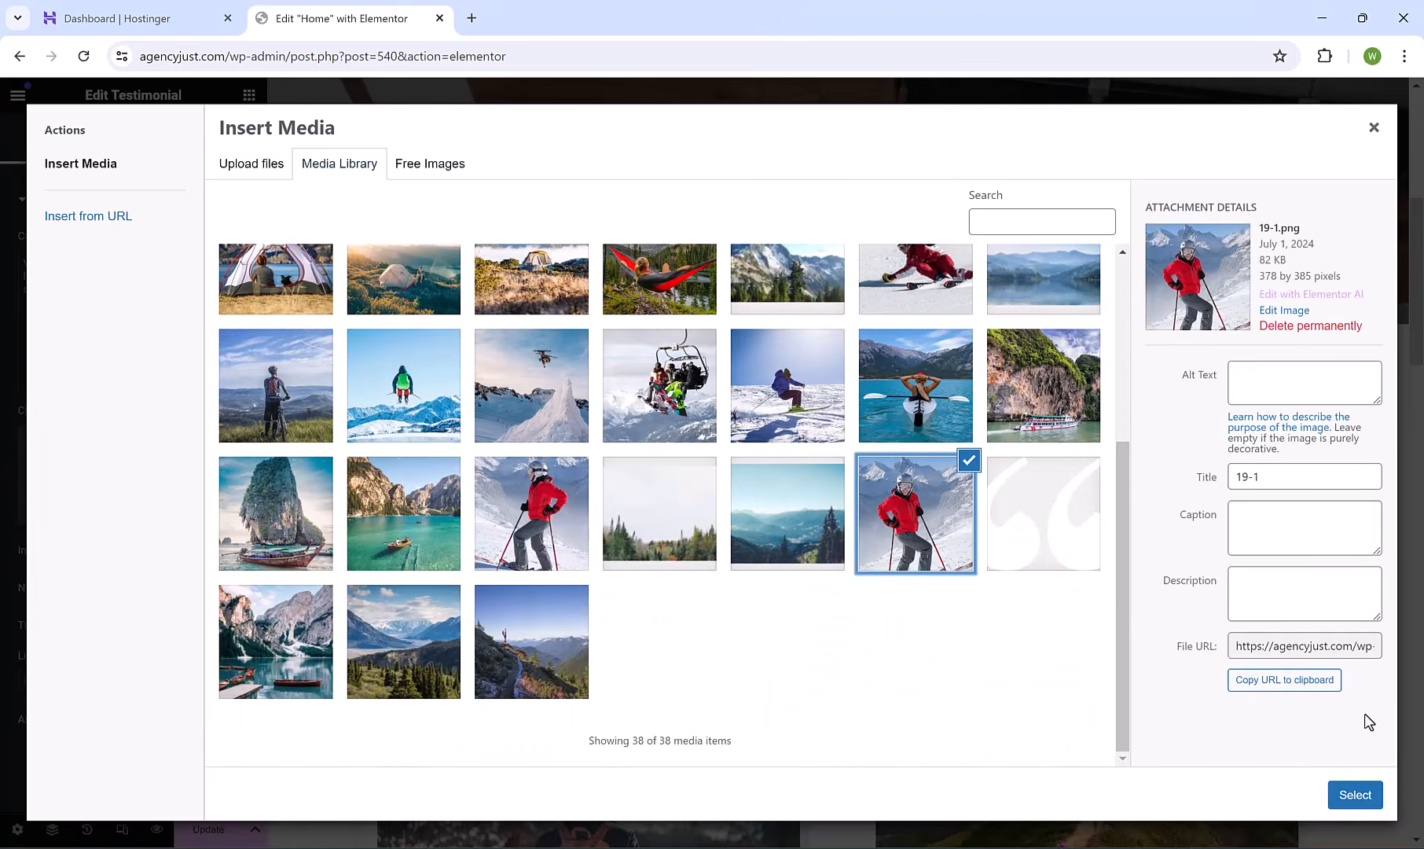
pyautogui.click(1348, 789)
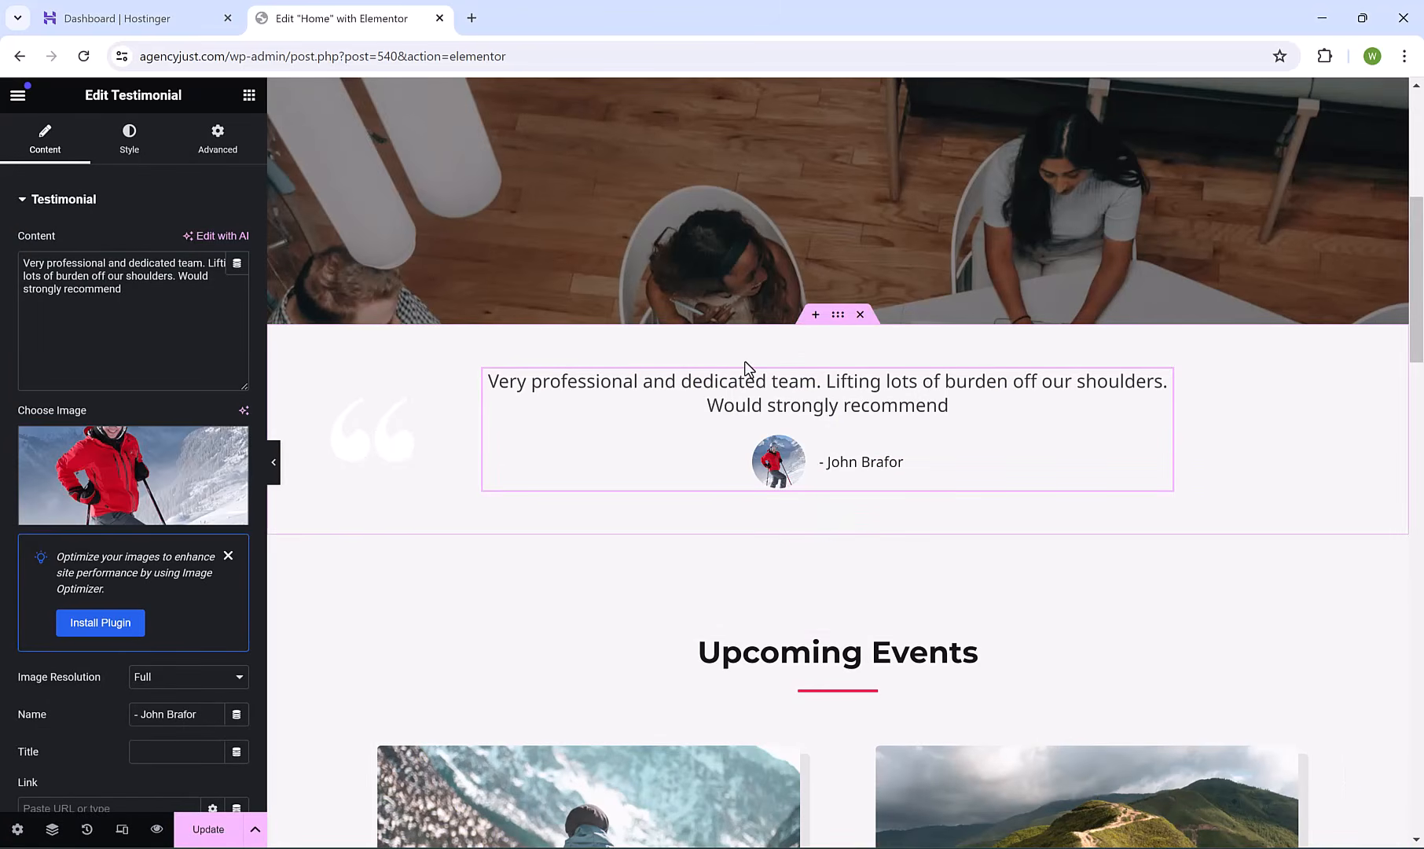
# Delete the testimonial section and insert an empty two-column Flexbox container above Upcoming Events.
pyautogui.click(861, 316)
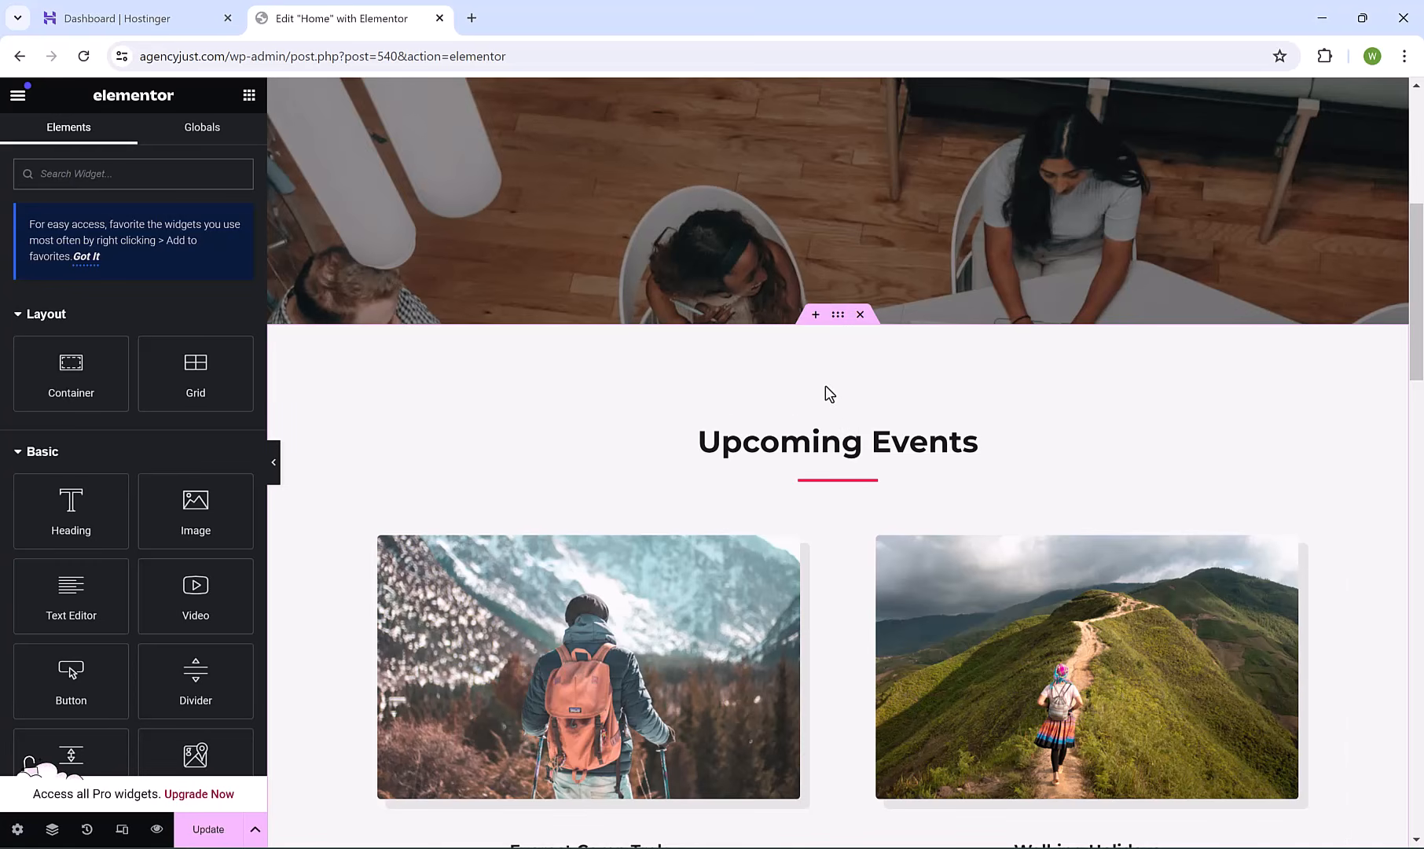
pyautogui.click(816, 315)
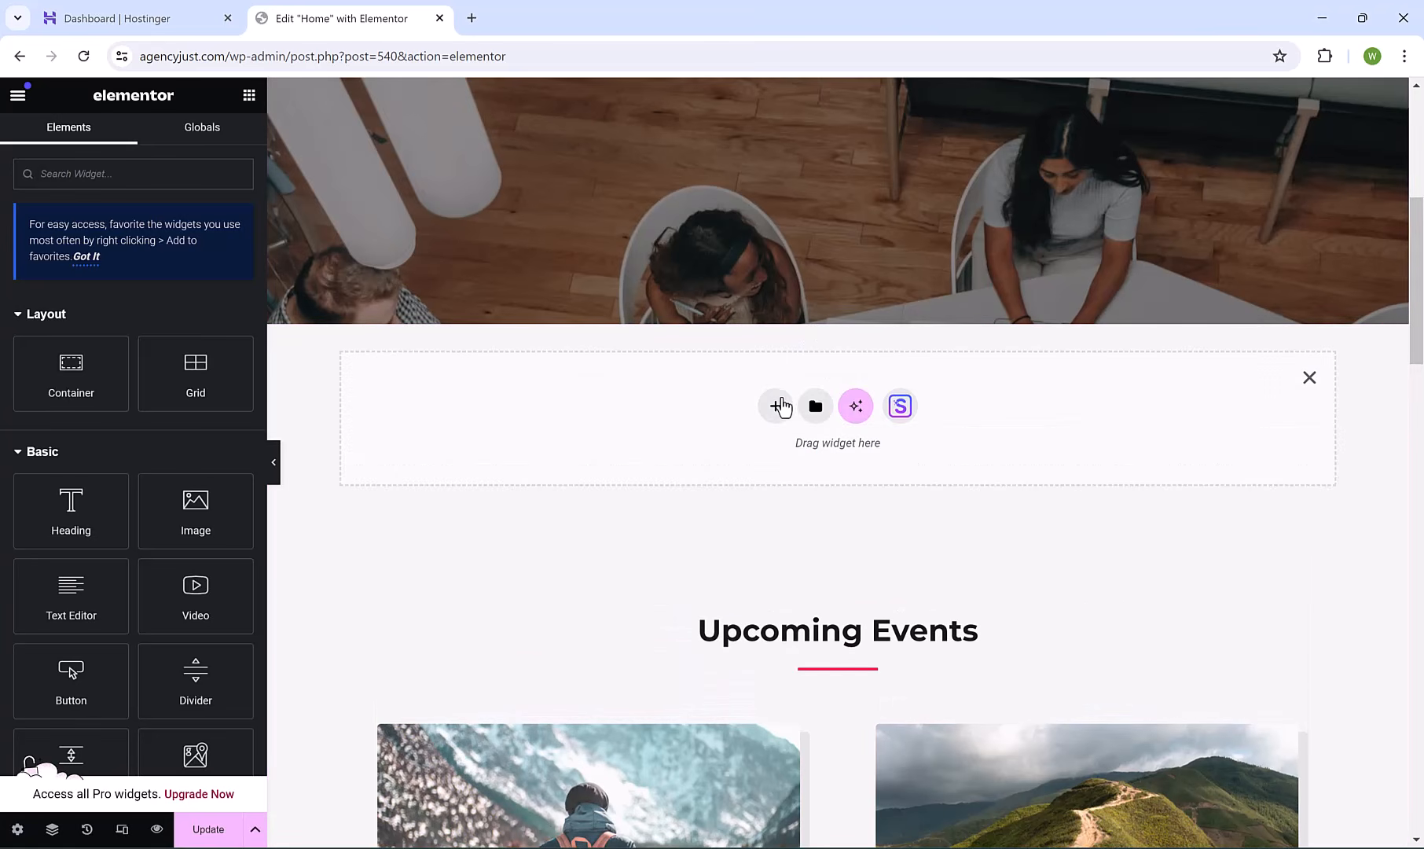
pyautogui.click(776, 409)
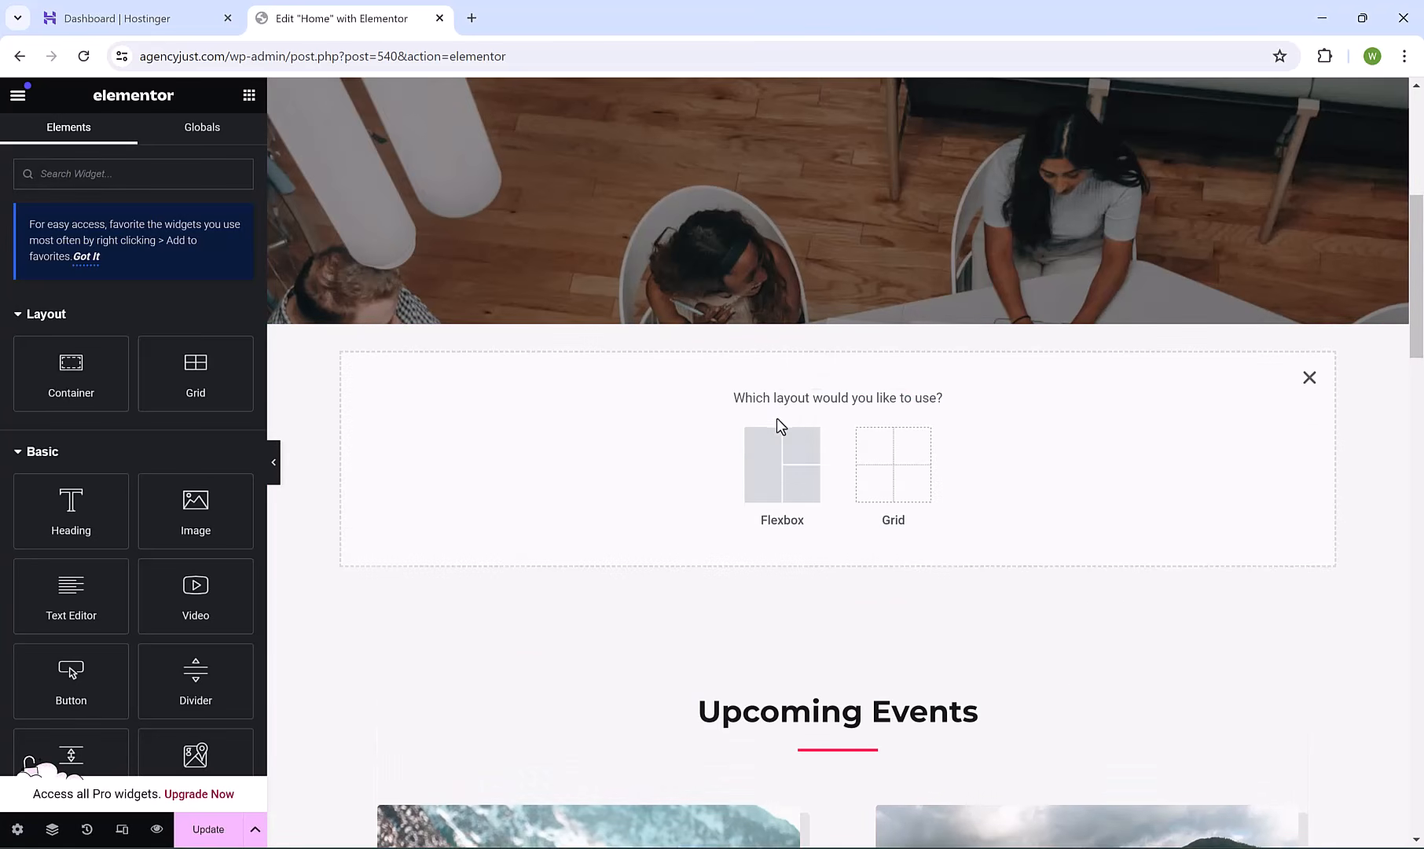
pyautogui.click(790, 493)
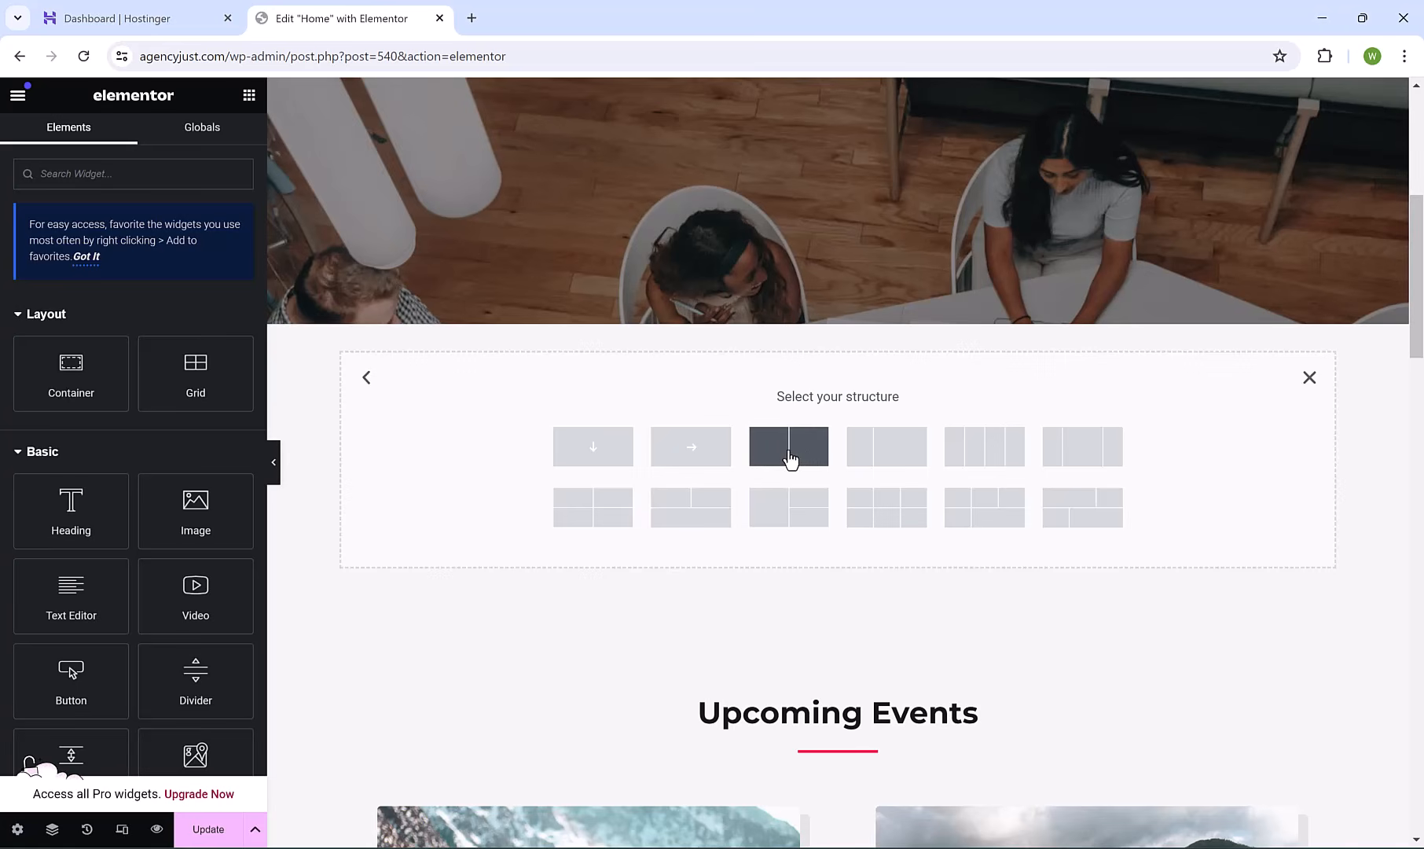
pyautogui.click(789, 458)
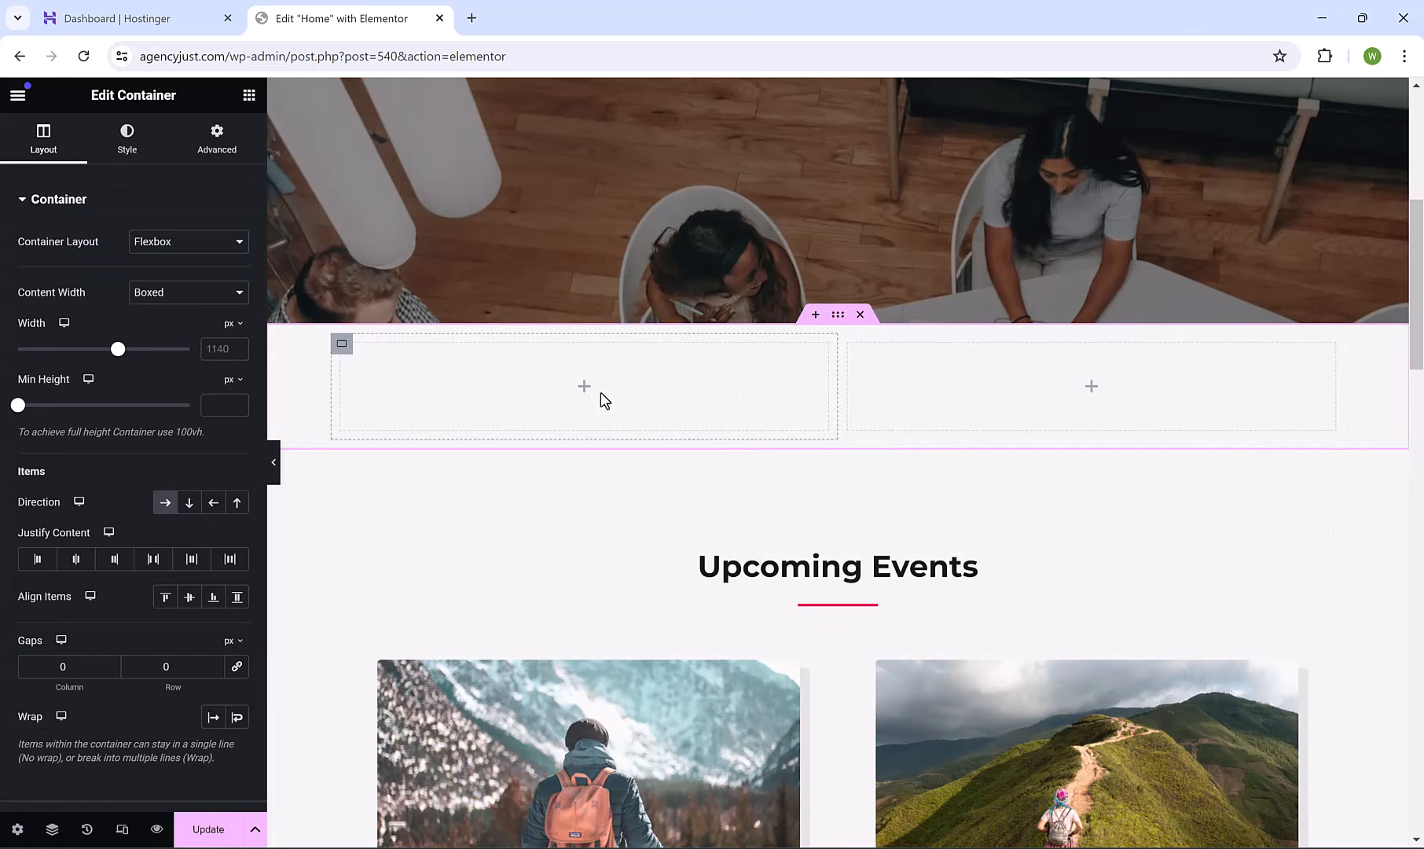
pyautogui.click(248, 101)
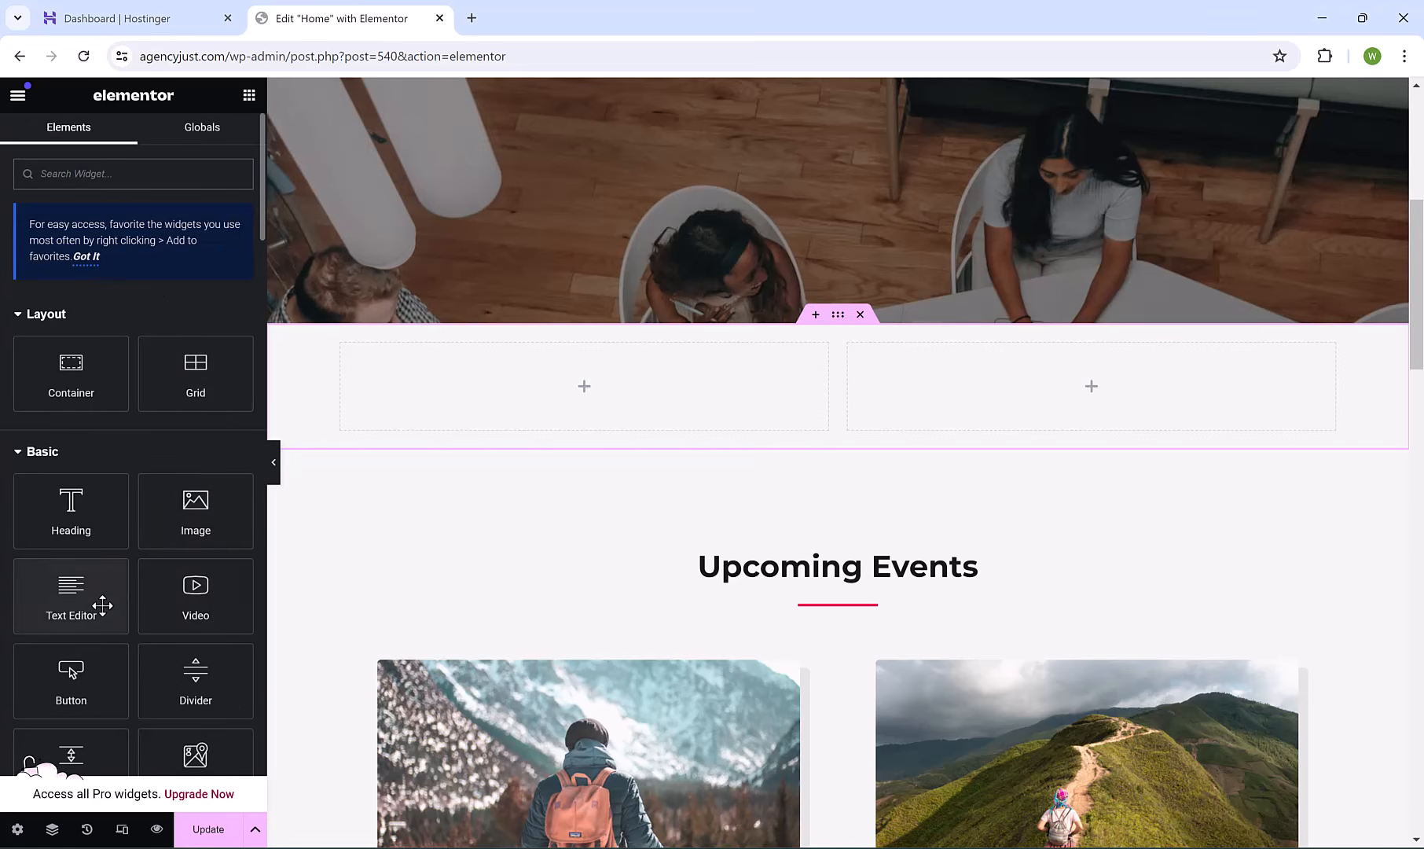
# Place a Text Editor widget in the left column and an Image widget in the right column.
pyautogui.moveTo(102, 604); pyautogui.dragTo(559, 405)
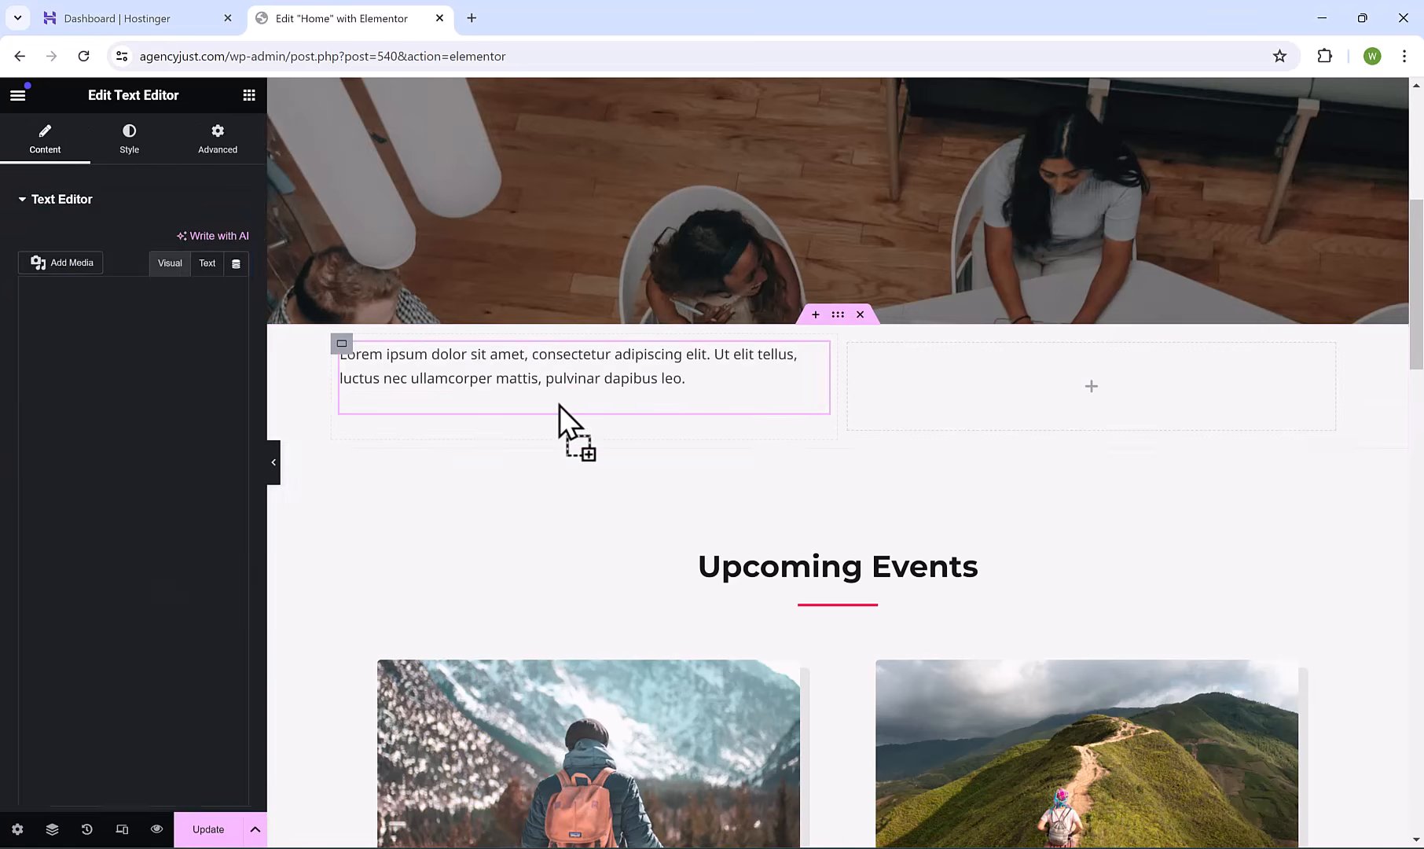
pyautogui.click(248, 95)
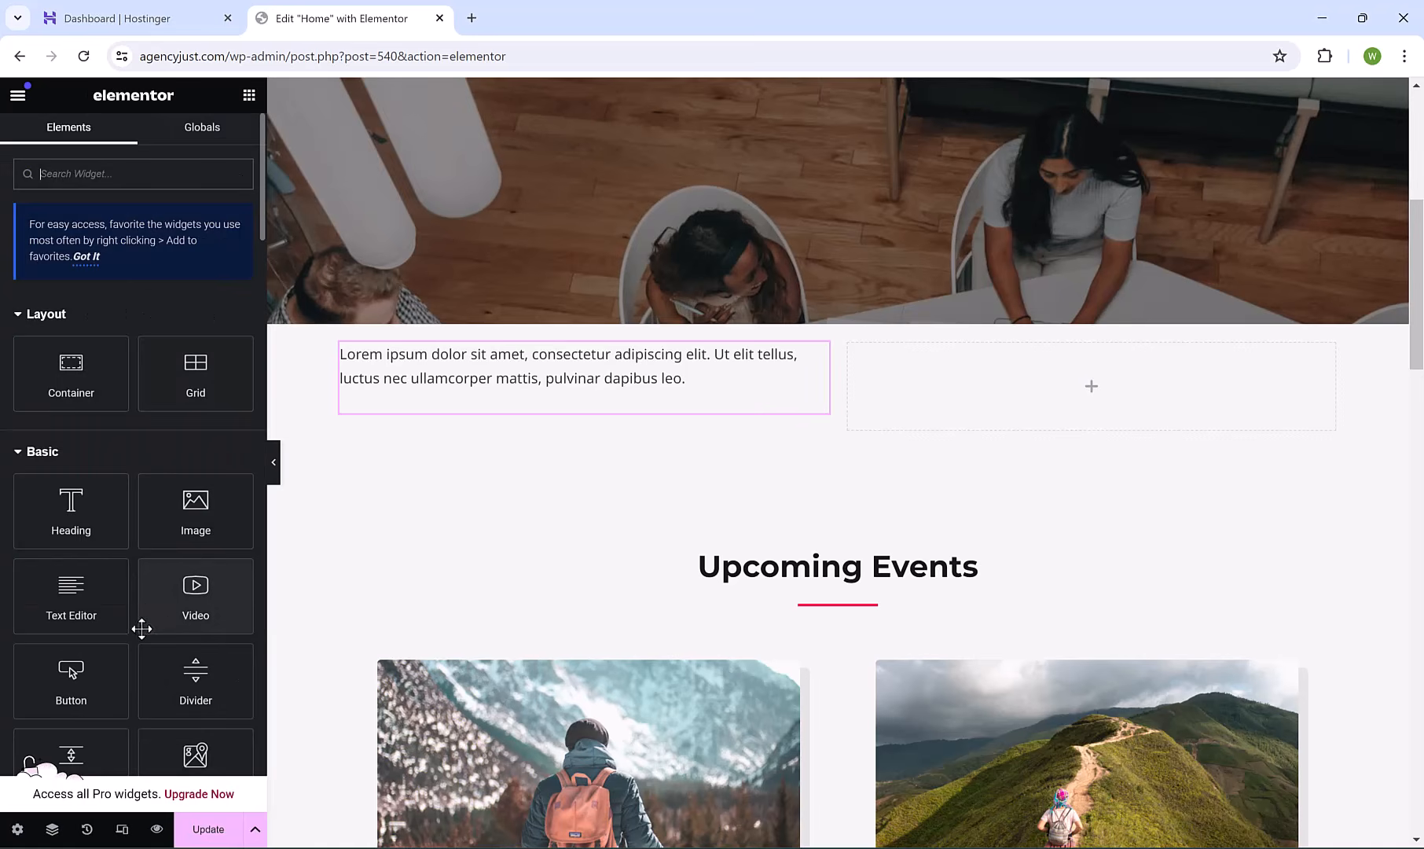
pyautogui.moveTo(196, 511); pyautogui.dragTo(1015, 407)
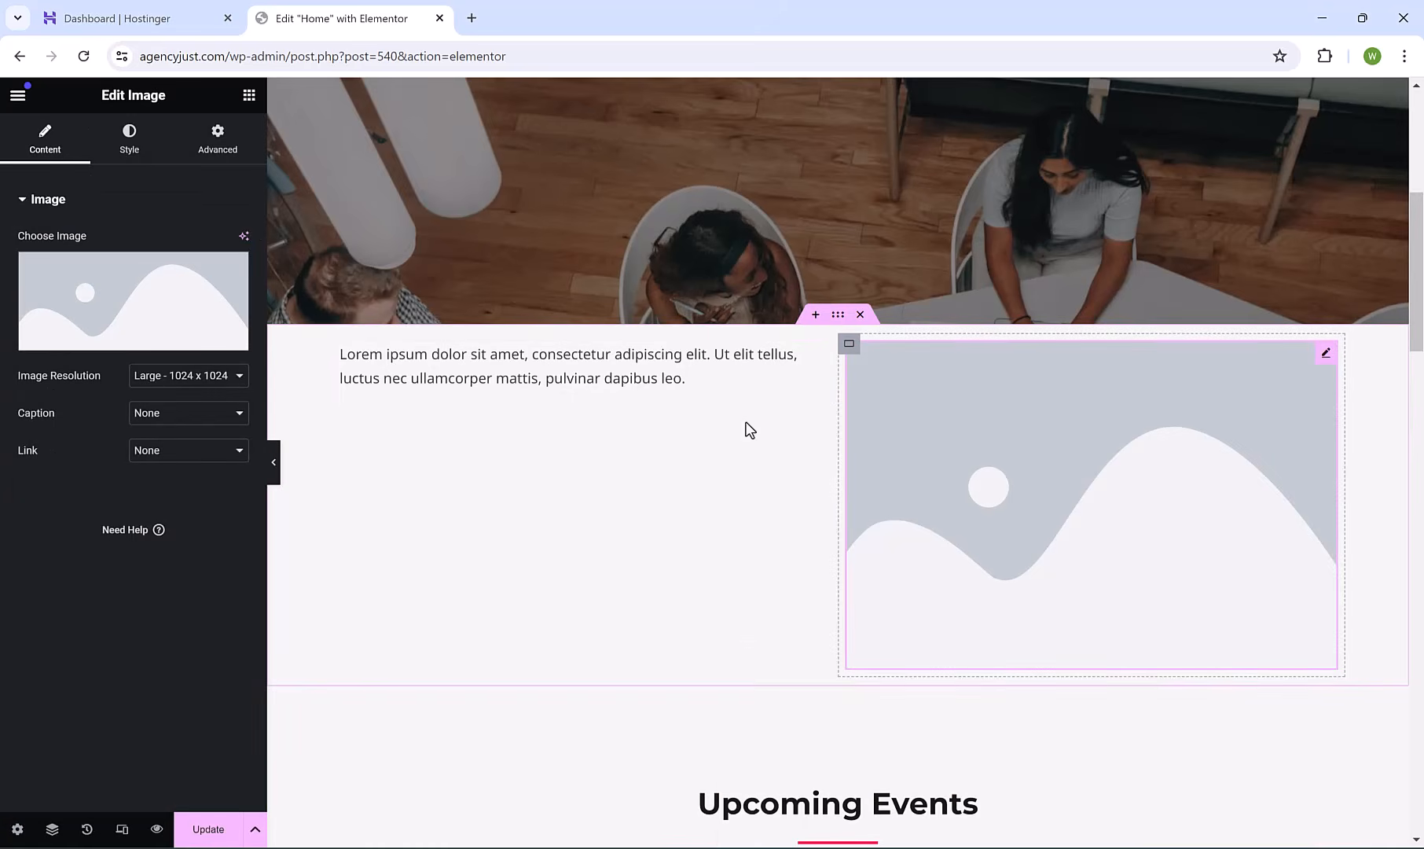
# Insert the free stock photo of a man in a dark jacket, found by searching 'manager'.
pyautogui.click(148, 292)
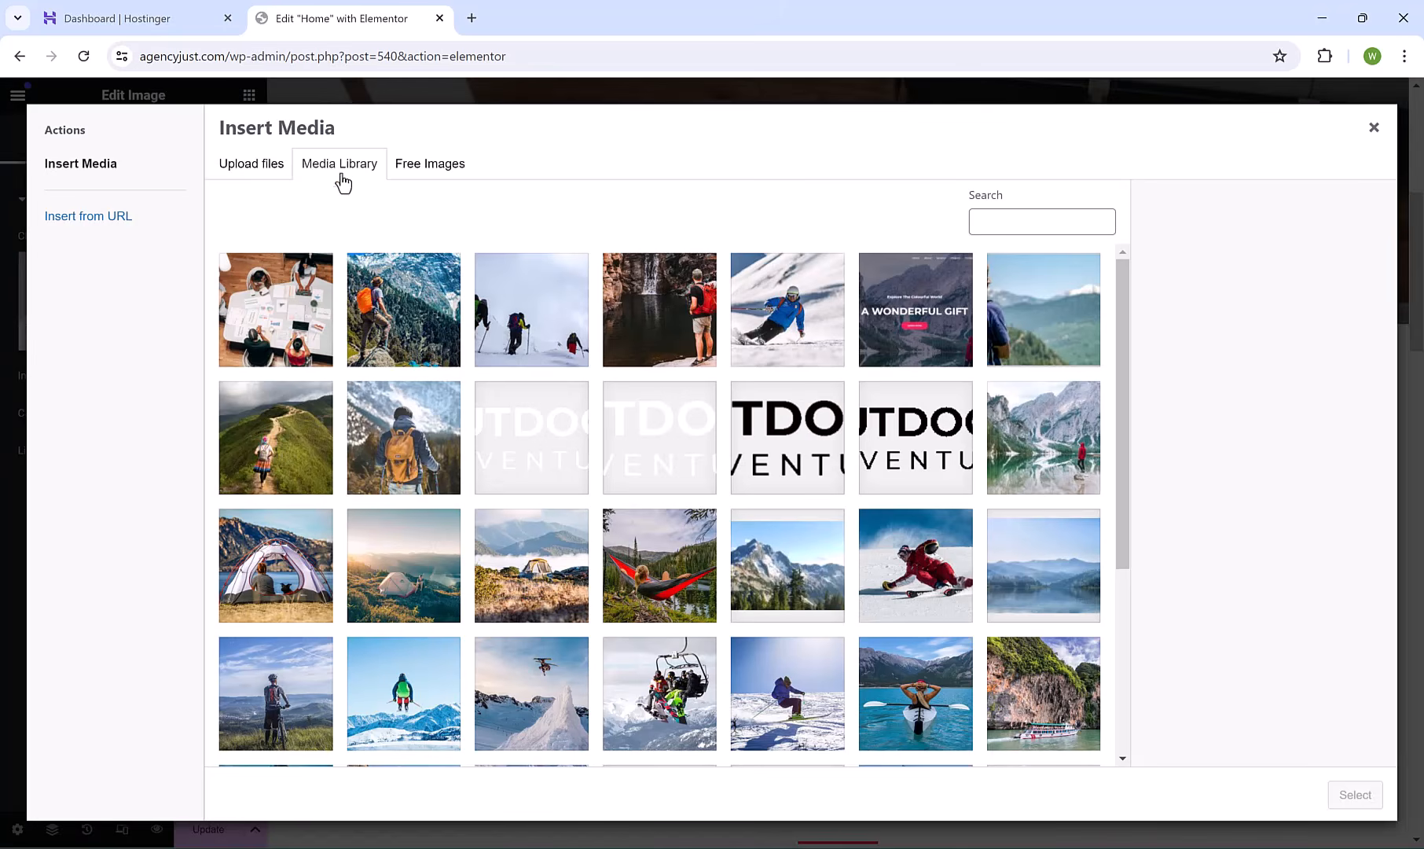
pyautogui.click(432, 167)
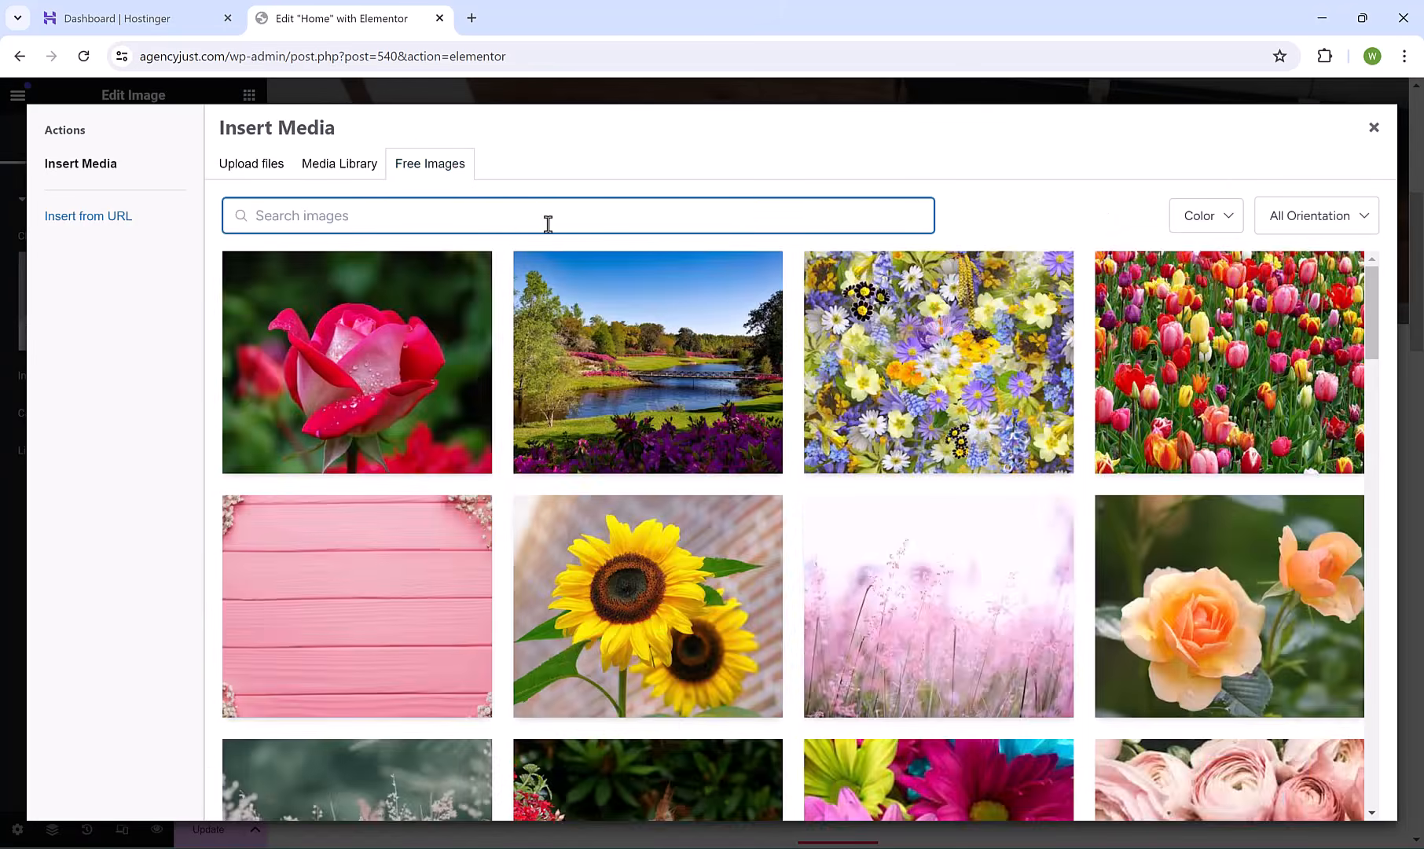
pyautogui.write('manager')
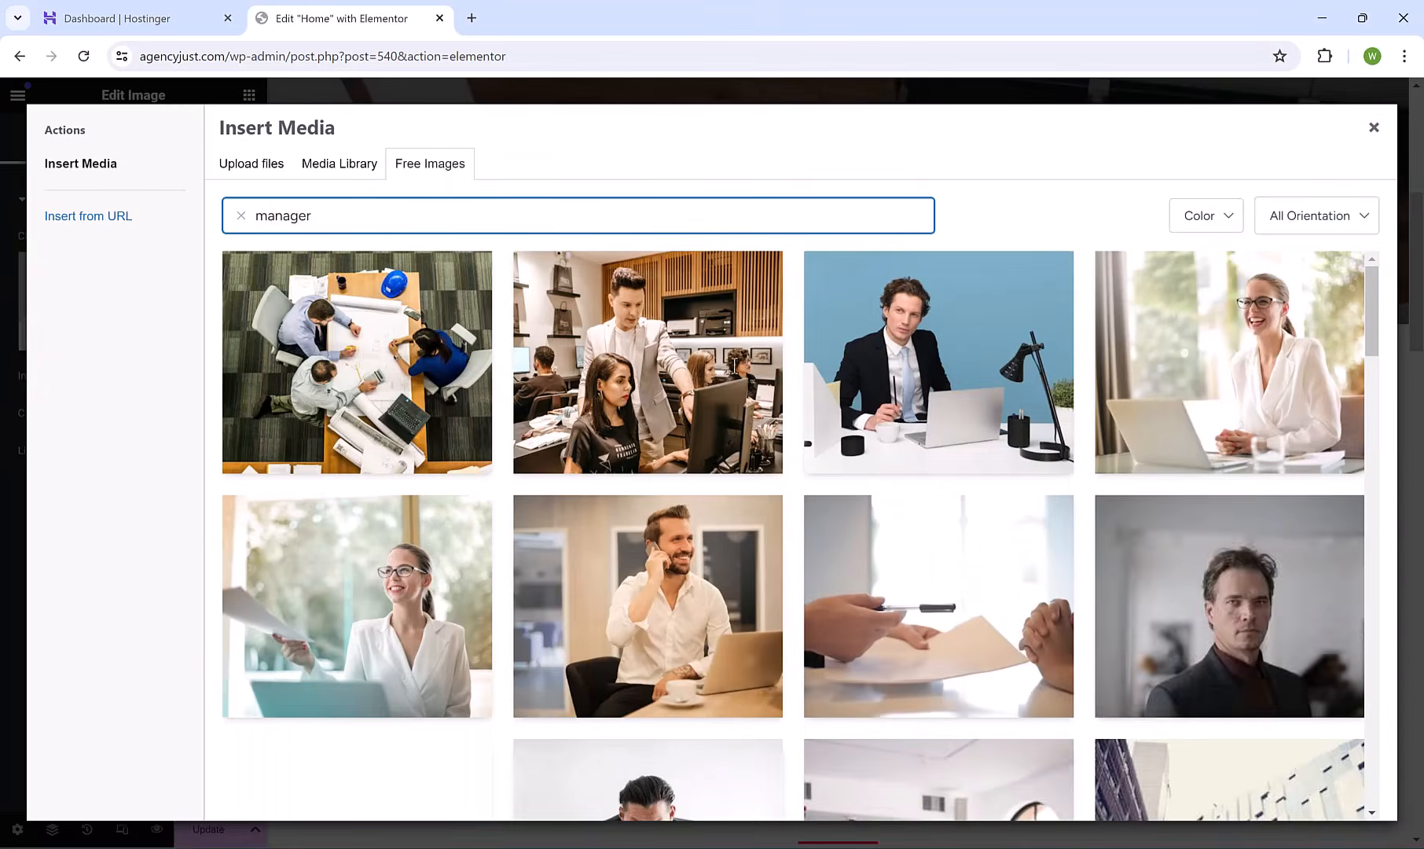
pyautogui.click(1258, 606)
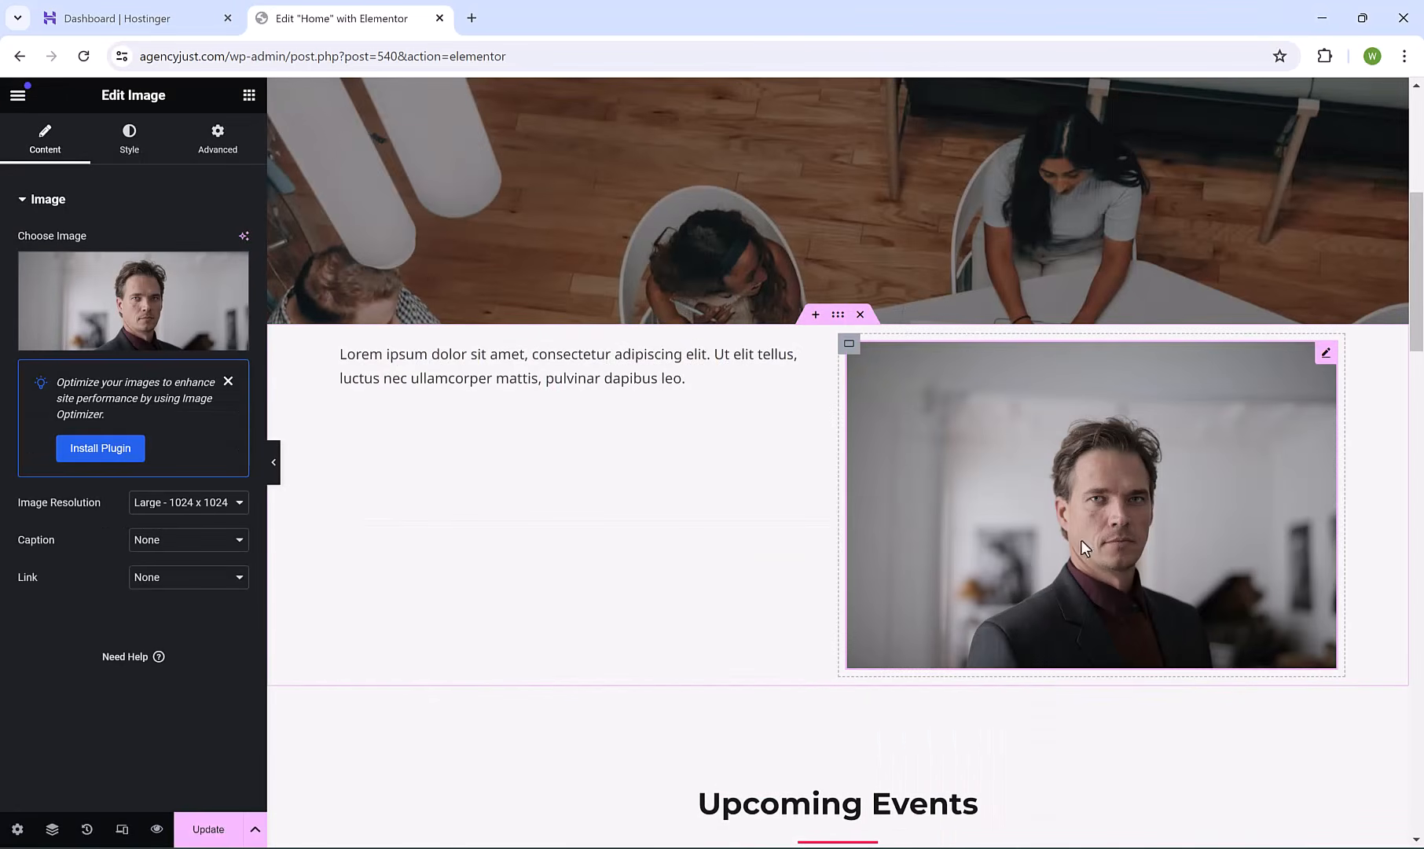
# Replace the placeholder paragraph with the pasted three-paragraph agency text.
pyautogui.click(634, 378)
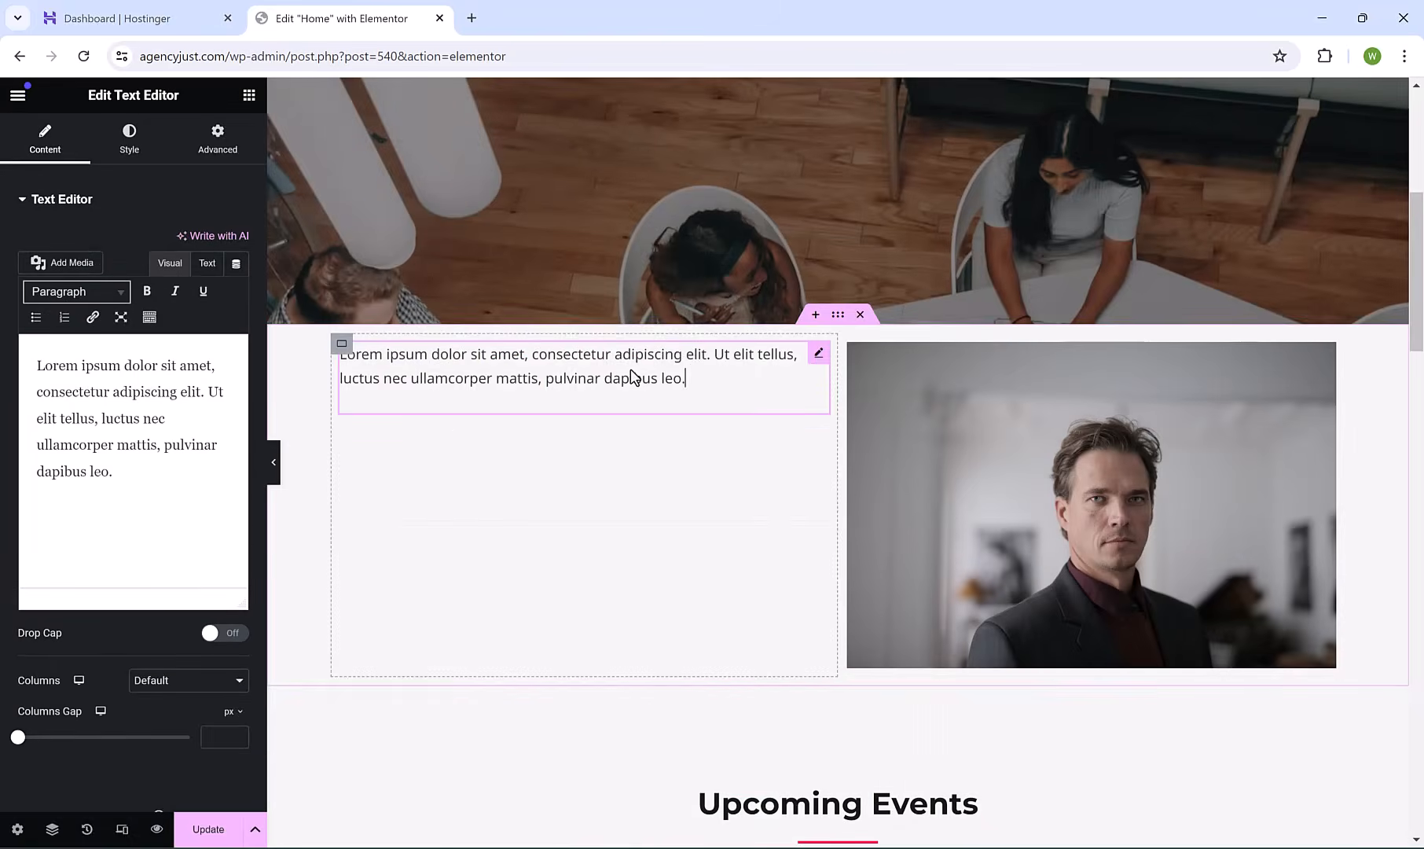
pyautogui.moveTo(114, 471); pyautogui.dragTo(2, 348)
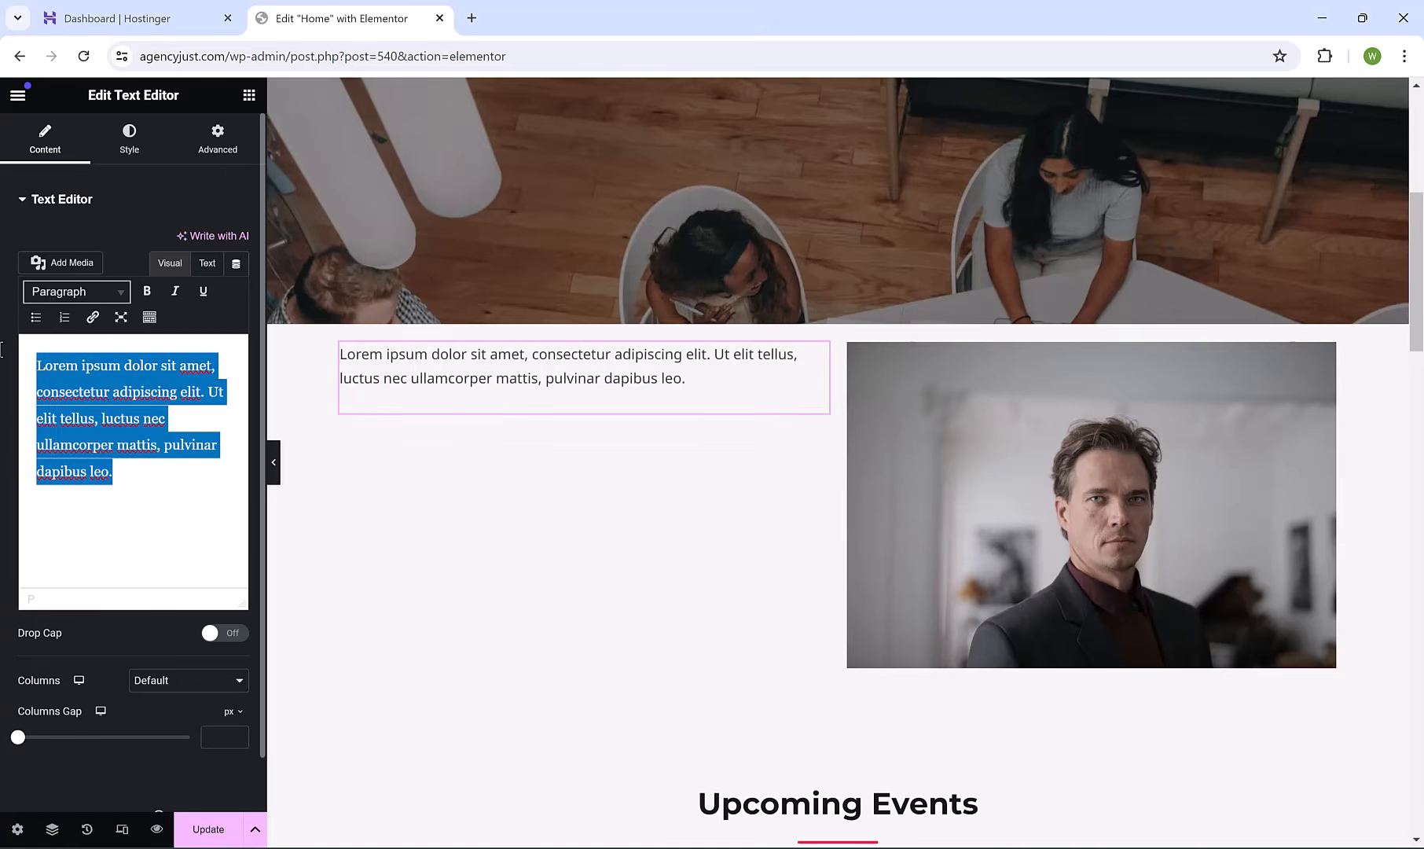
pyautogui.write('We have direct experience in an enormity of industry categories alongside the most successful brands online. So regardless of what you are selling there is a high probability we have time-tested experience with it or an experience very similar. WE ARE a performance marketing agency that ensures its strategic recommendations are tested against the pre-existing to validate our efficacy. WE ARE THOUGHT LEADERS: We are consistent speakers at global conferences and have lectured at leading universities around the world. We are a relied upon strategic counsel to startups at tech in Silicon Valley and Silicon Alley in New York.')
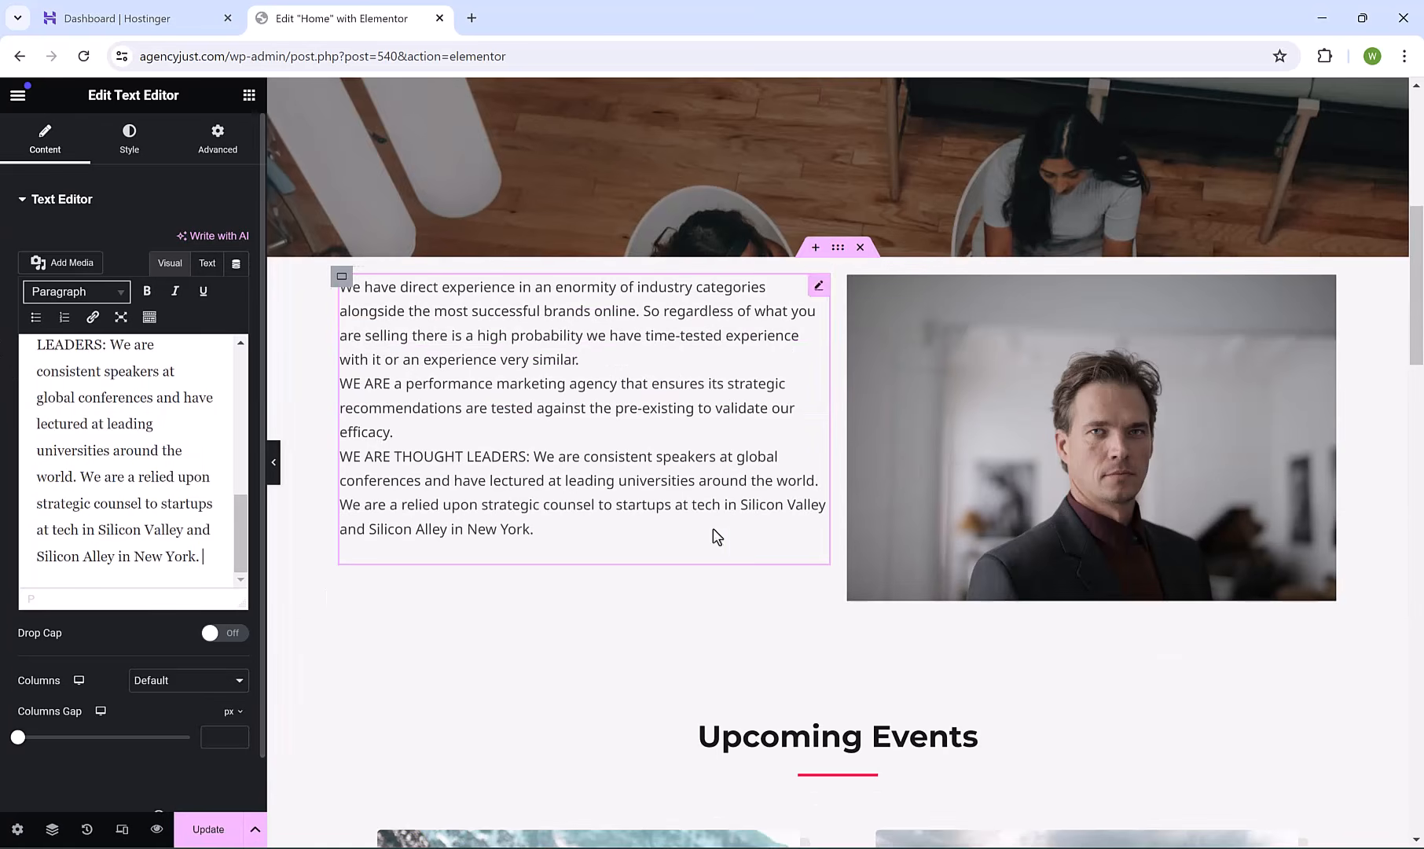
pyautogui.moveTo(1419, 327); pyautogui.dragTo(1421, 318)
# Add an empty single-column Flexbox container above the text-and-image section.
pyautogui.moveTo(865, 332)
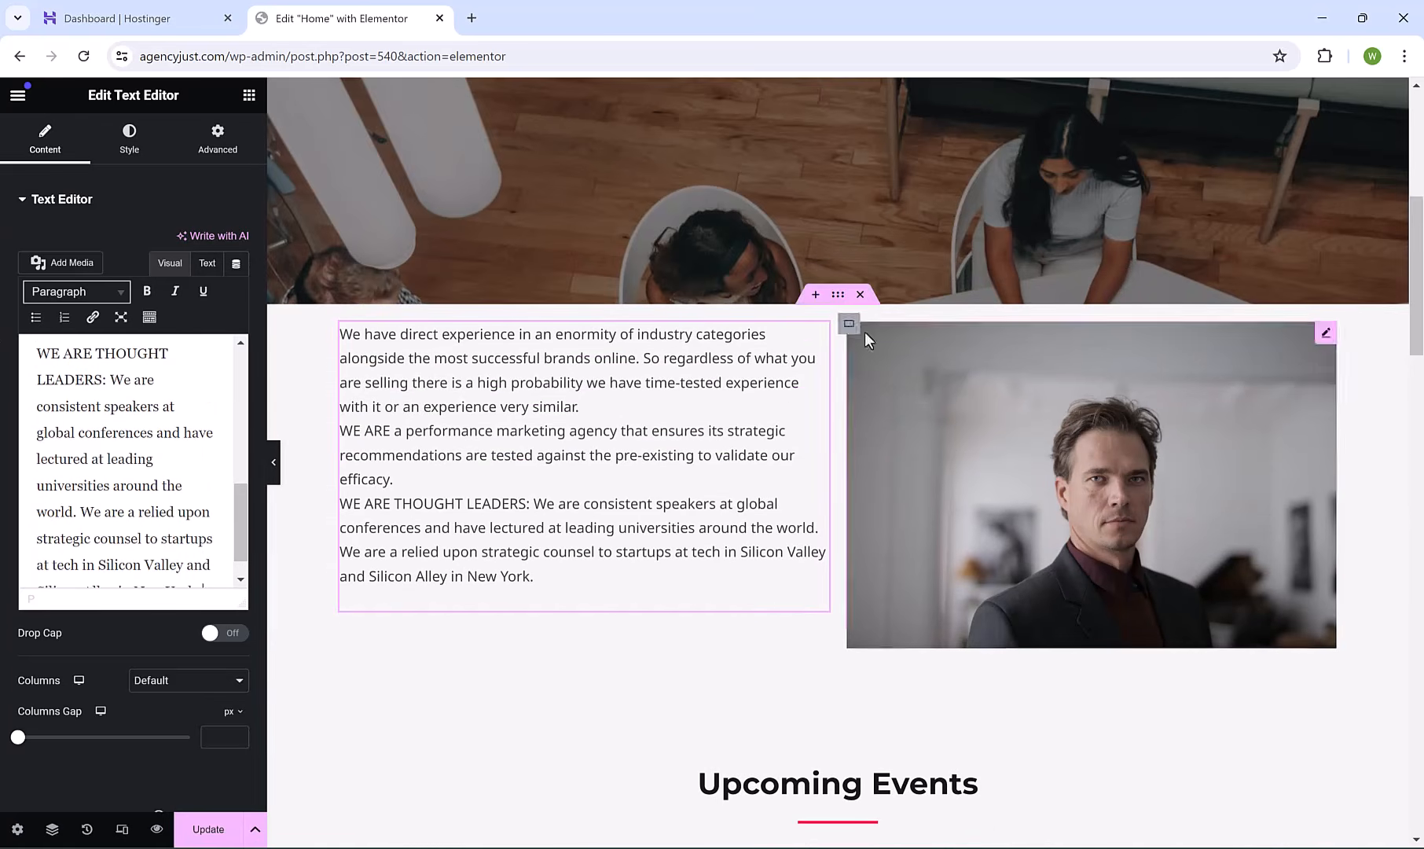
pyautogui.click(814, 297)
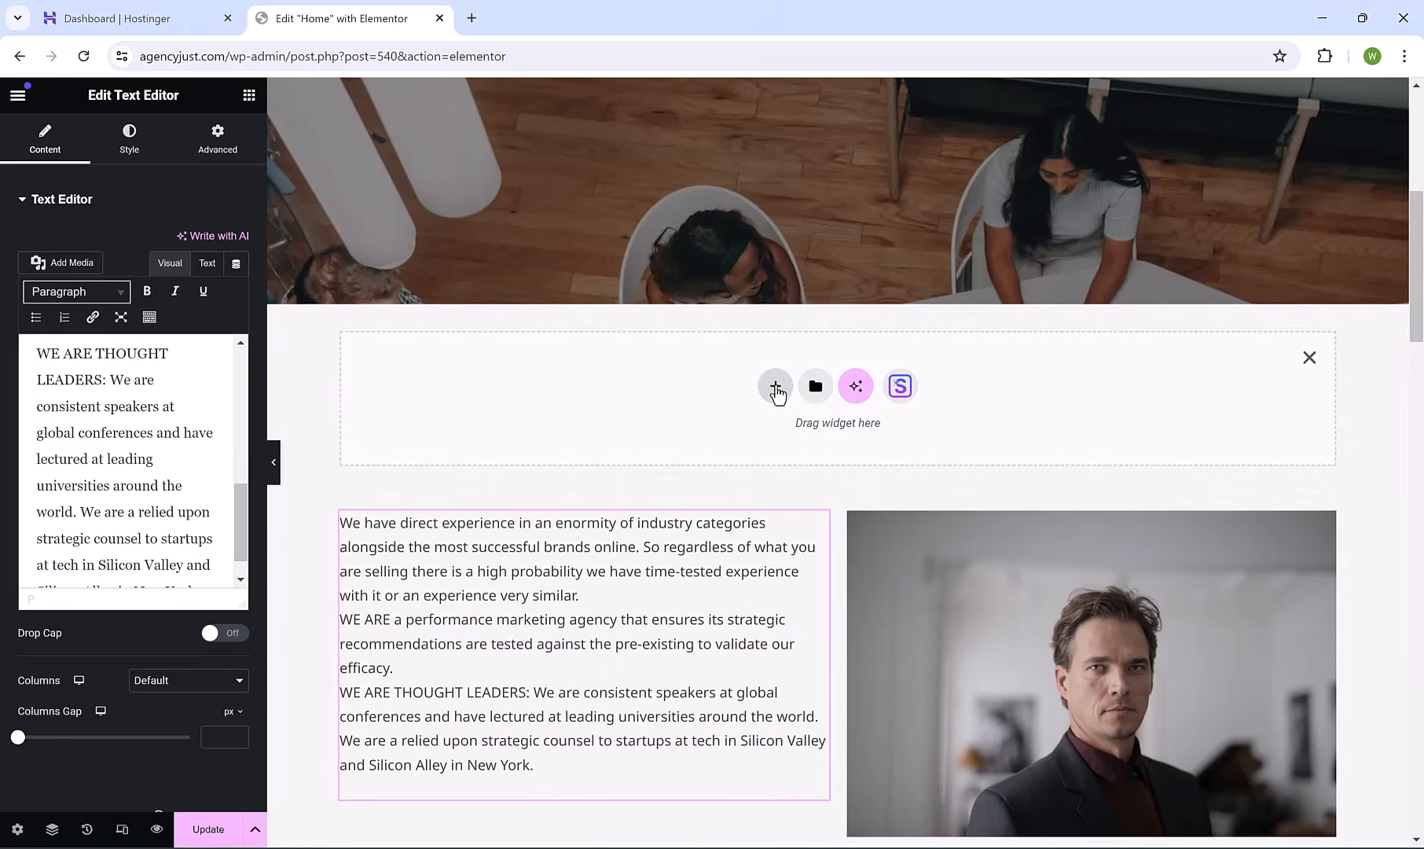
pyautogui.click(775, 389)
pyautogui.click(774, 443)
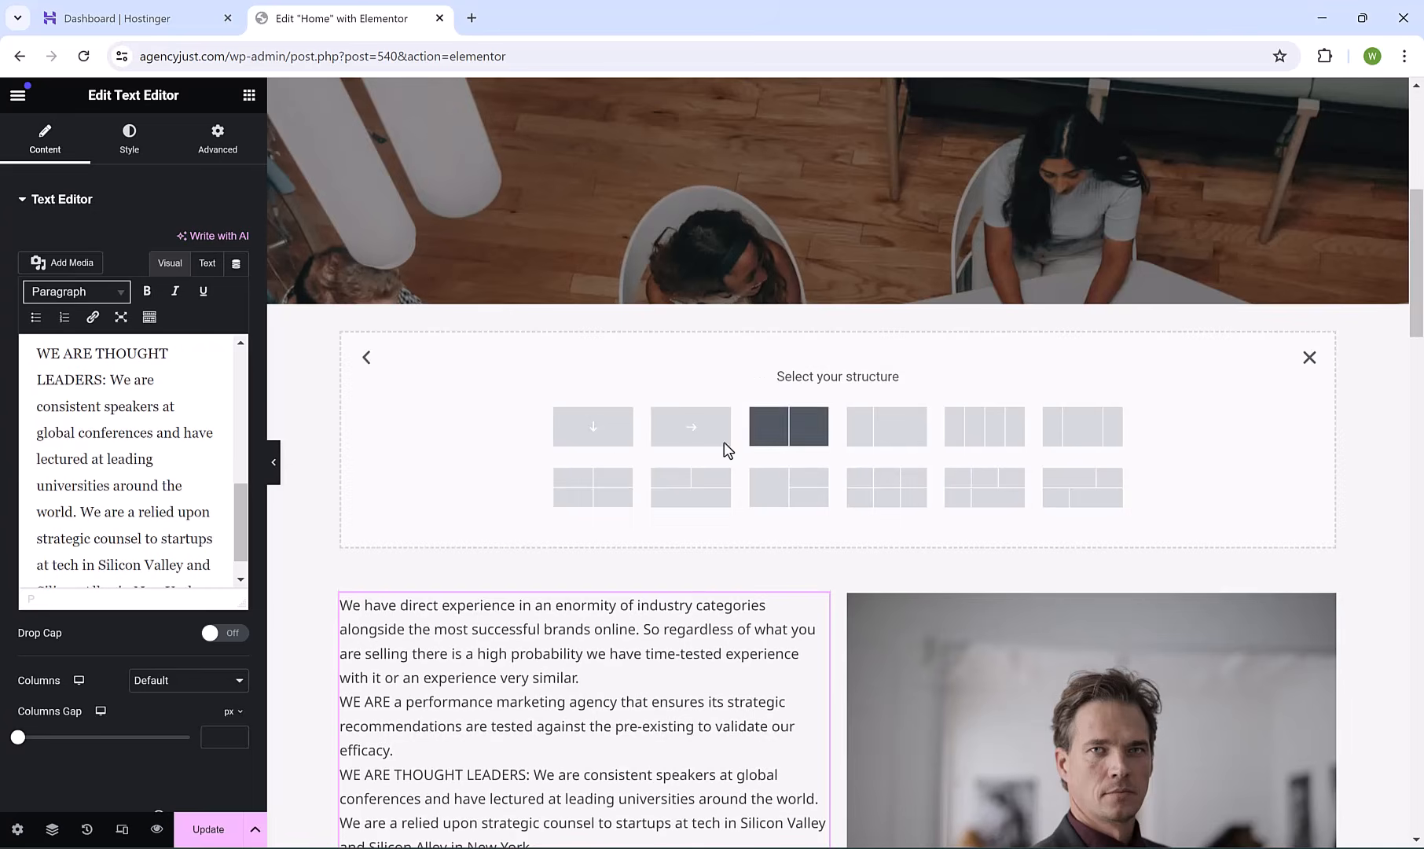
pyautogui.click(603, 434)
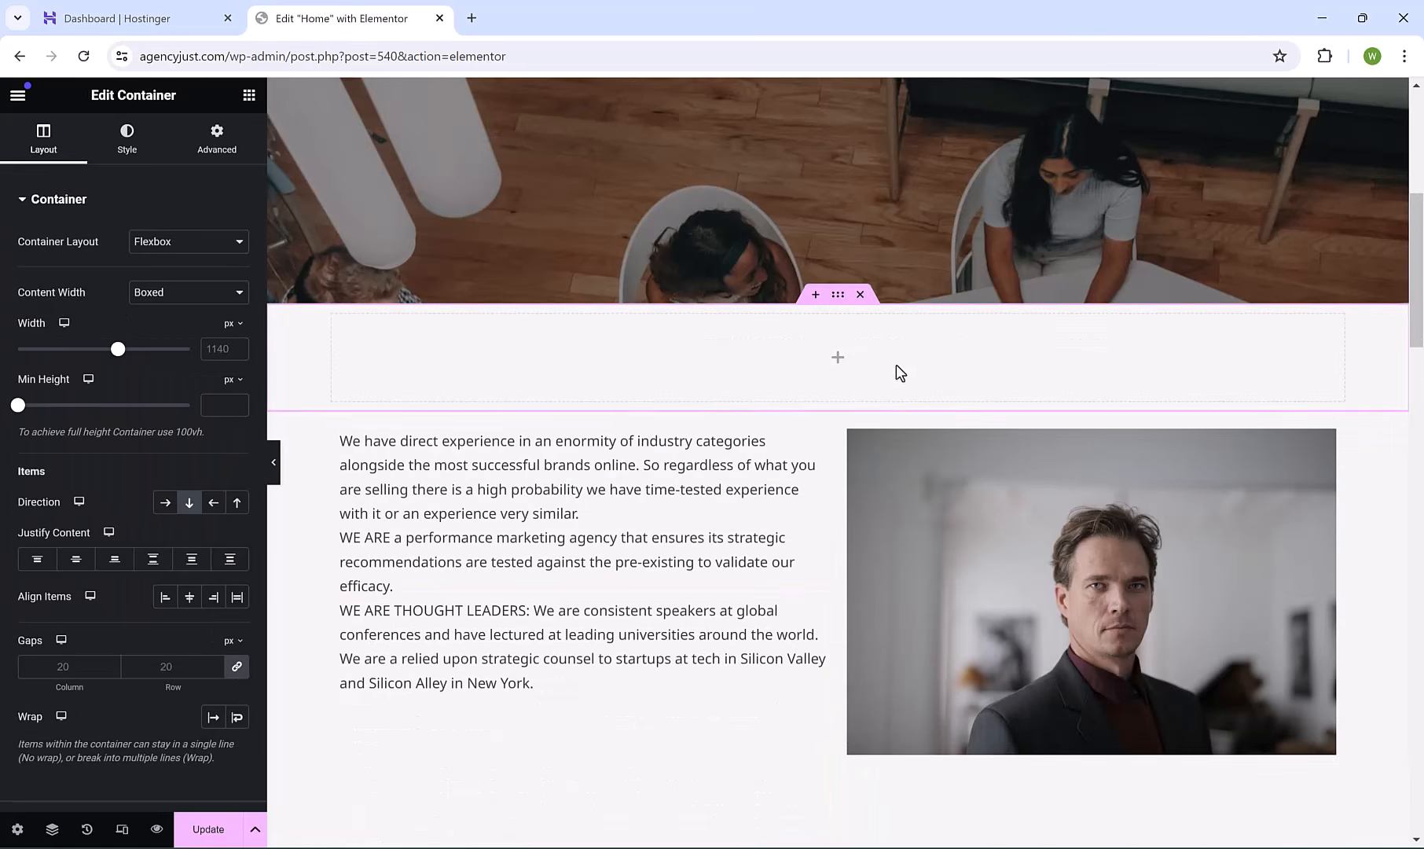
# Add a centred 'Work with us!' heading of about 35 px in the new container, then delete that container.
pyautogui.click(248, 95)
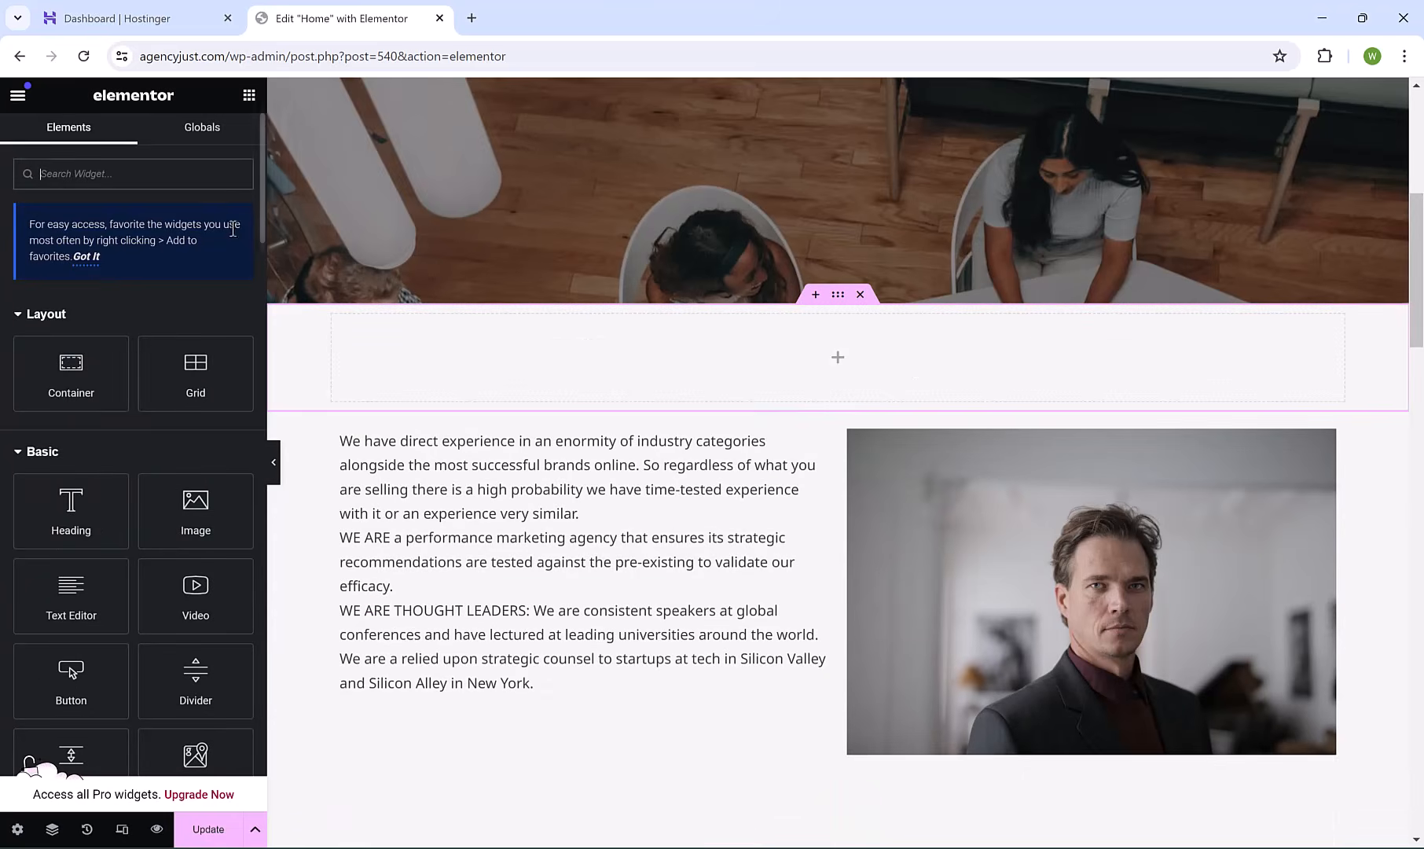
pyautogui.moveTo(72, 507); pyautogui.dragTo(692, 351)
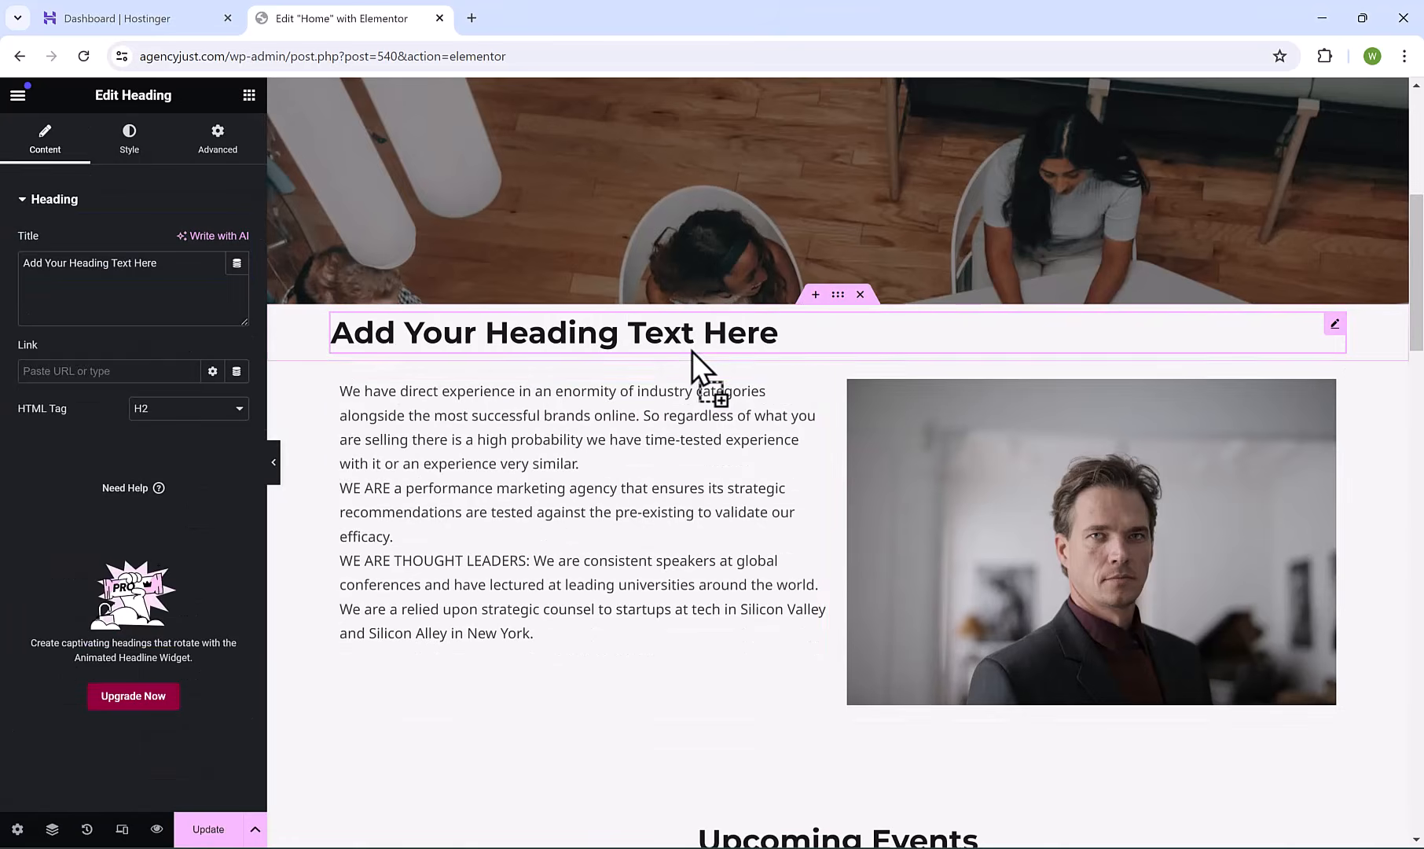
pyautogui.tripleClick(711, 346)
pyautogui.write('Wor')
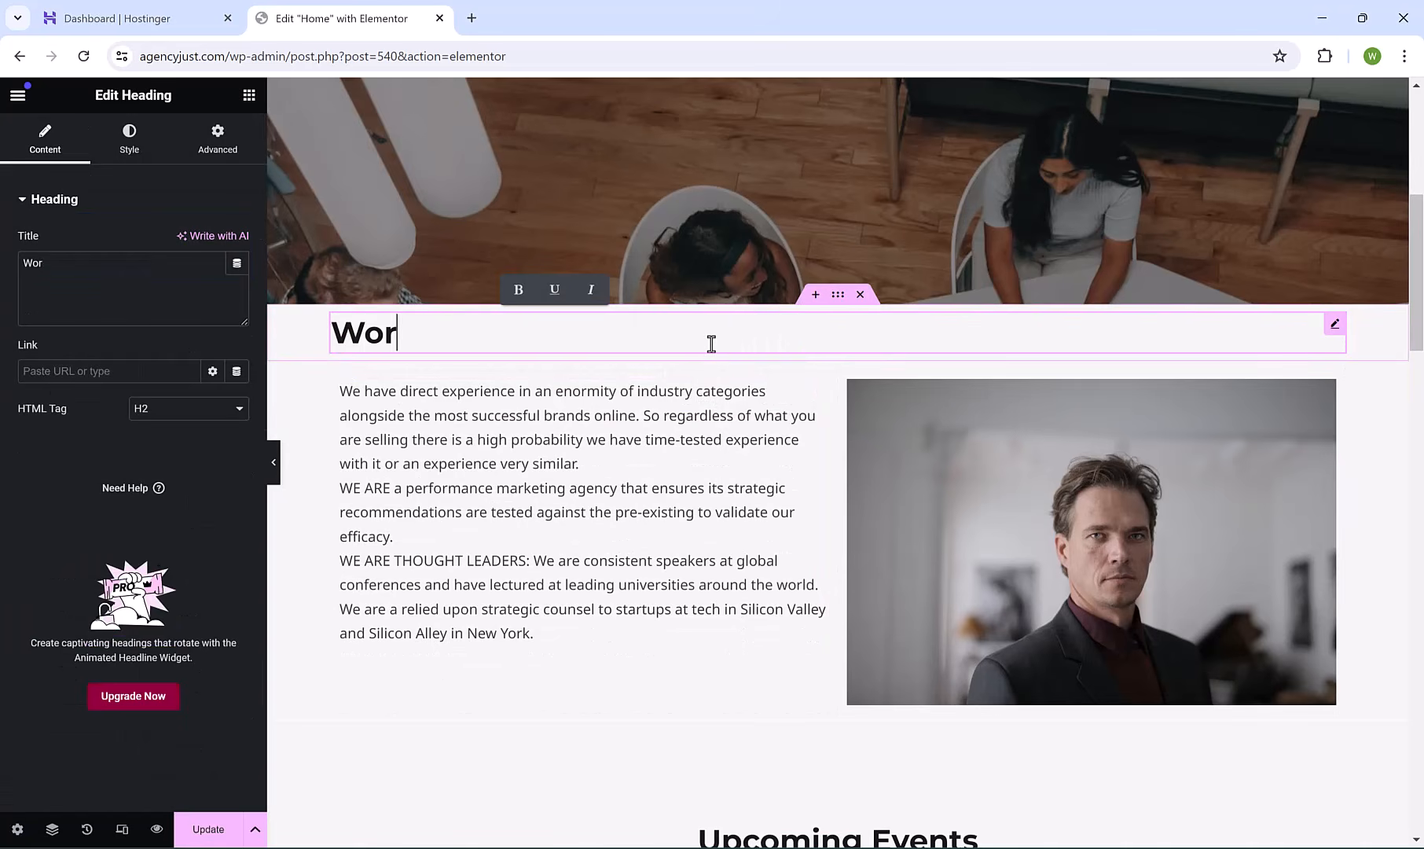
pyautogui.write('k with us!')
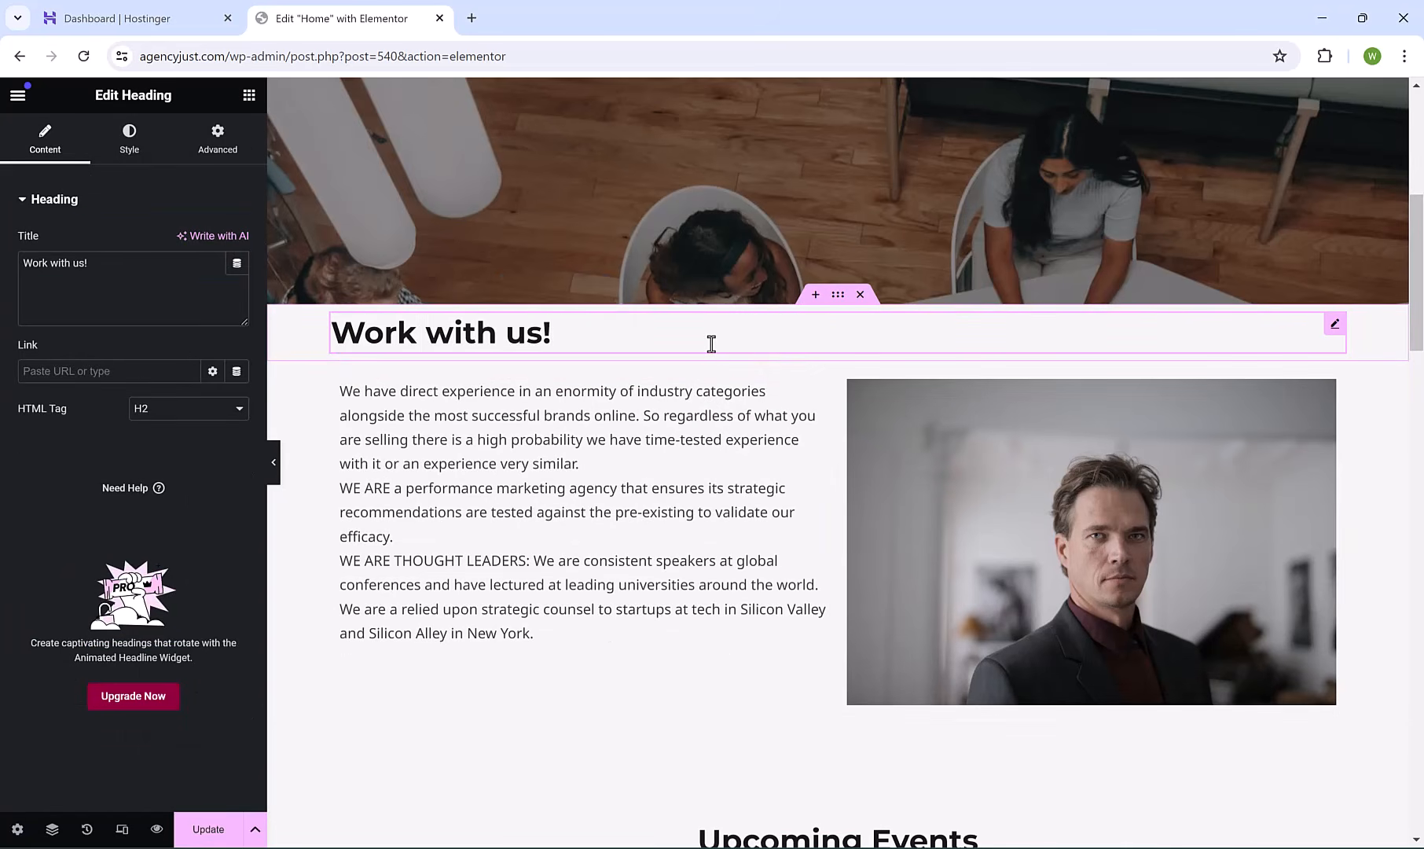
pyautogui.click(129, 145)
pyautogui.click(188, 244)
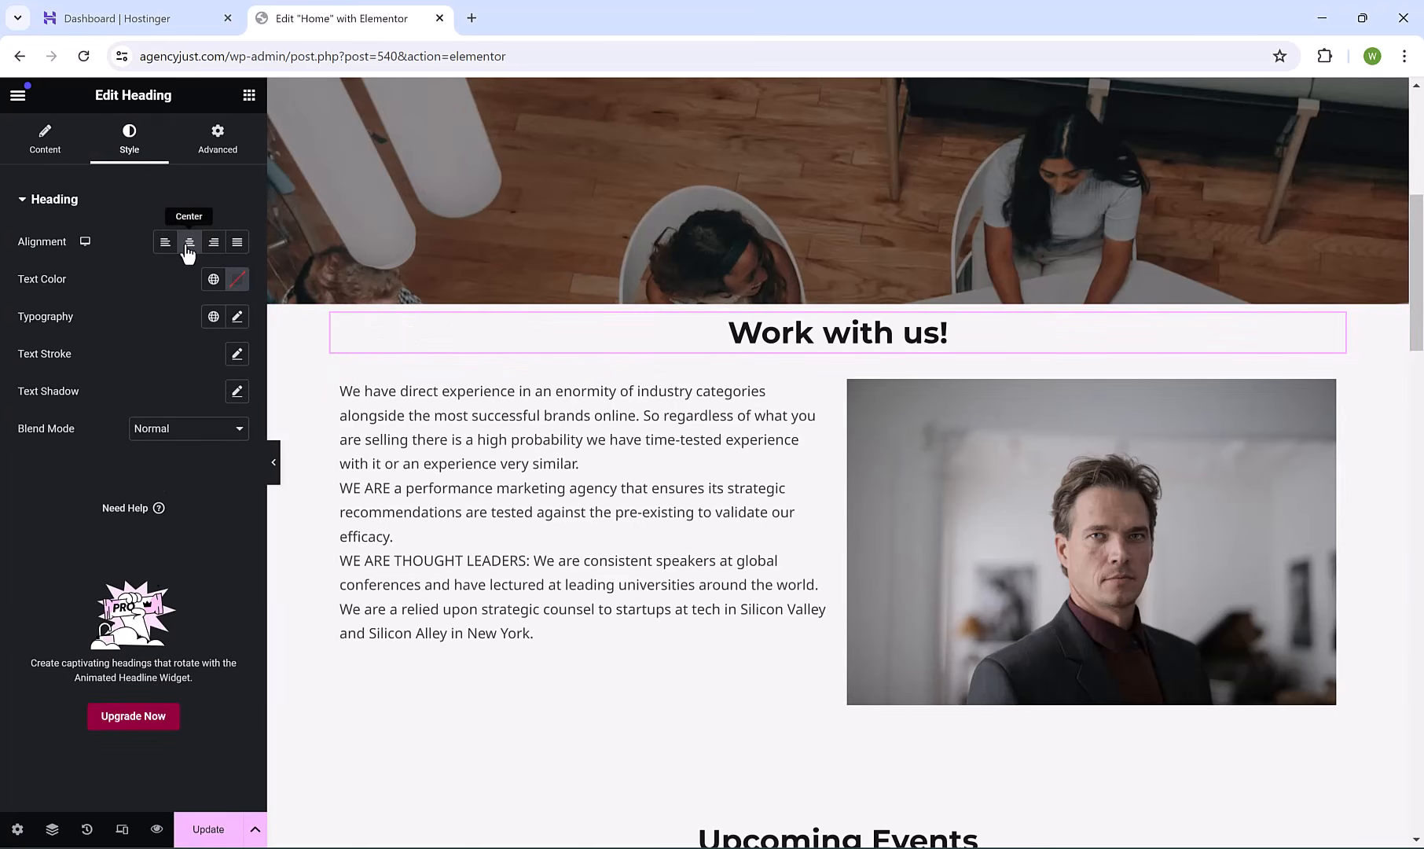
pyautogui.click(235, 318)
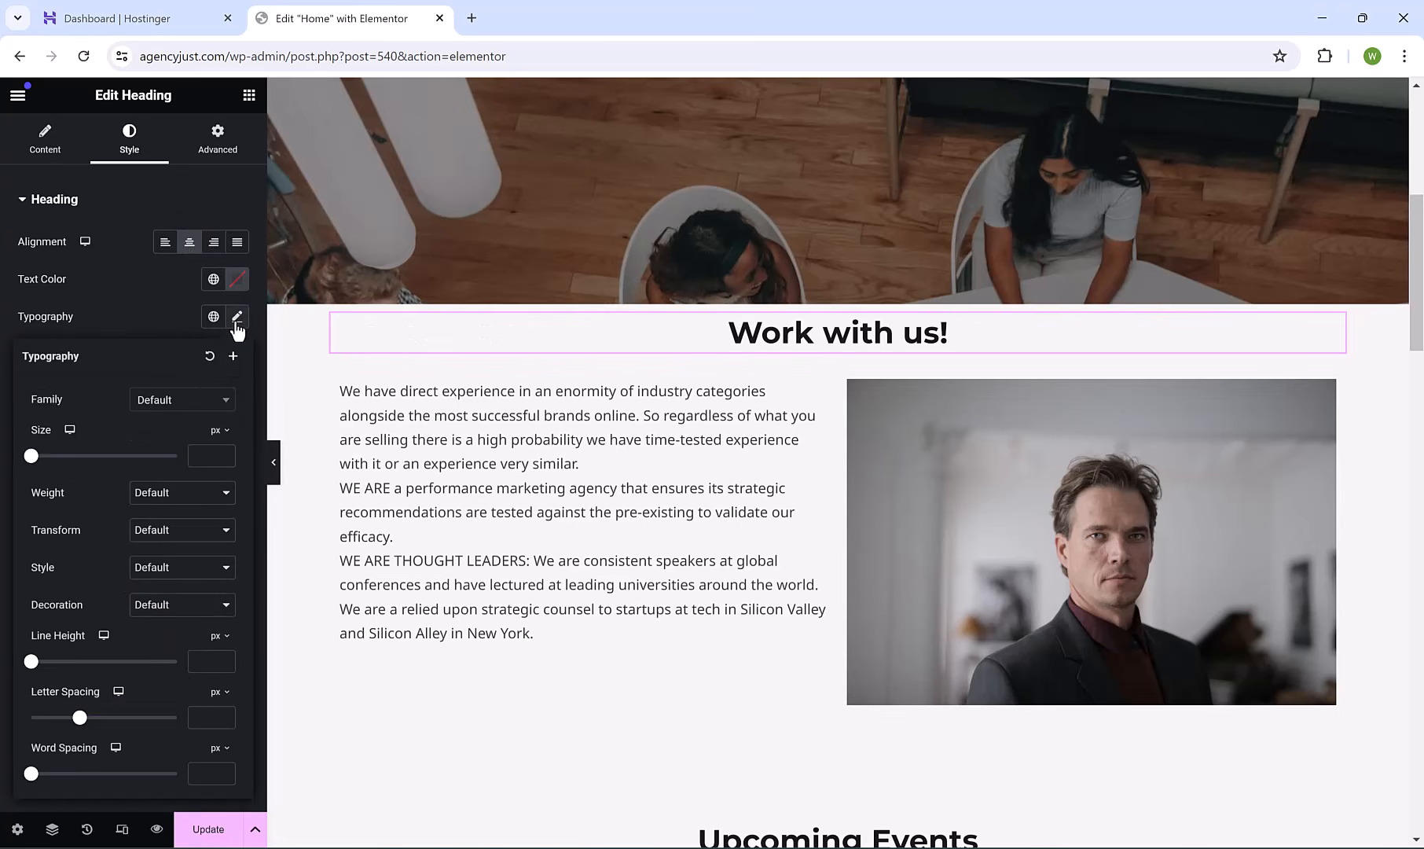
pyautogui.moveTo(33, 465); pyautogui.dragTo(58, 484)
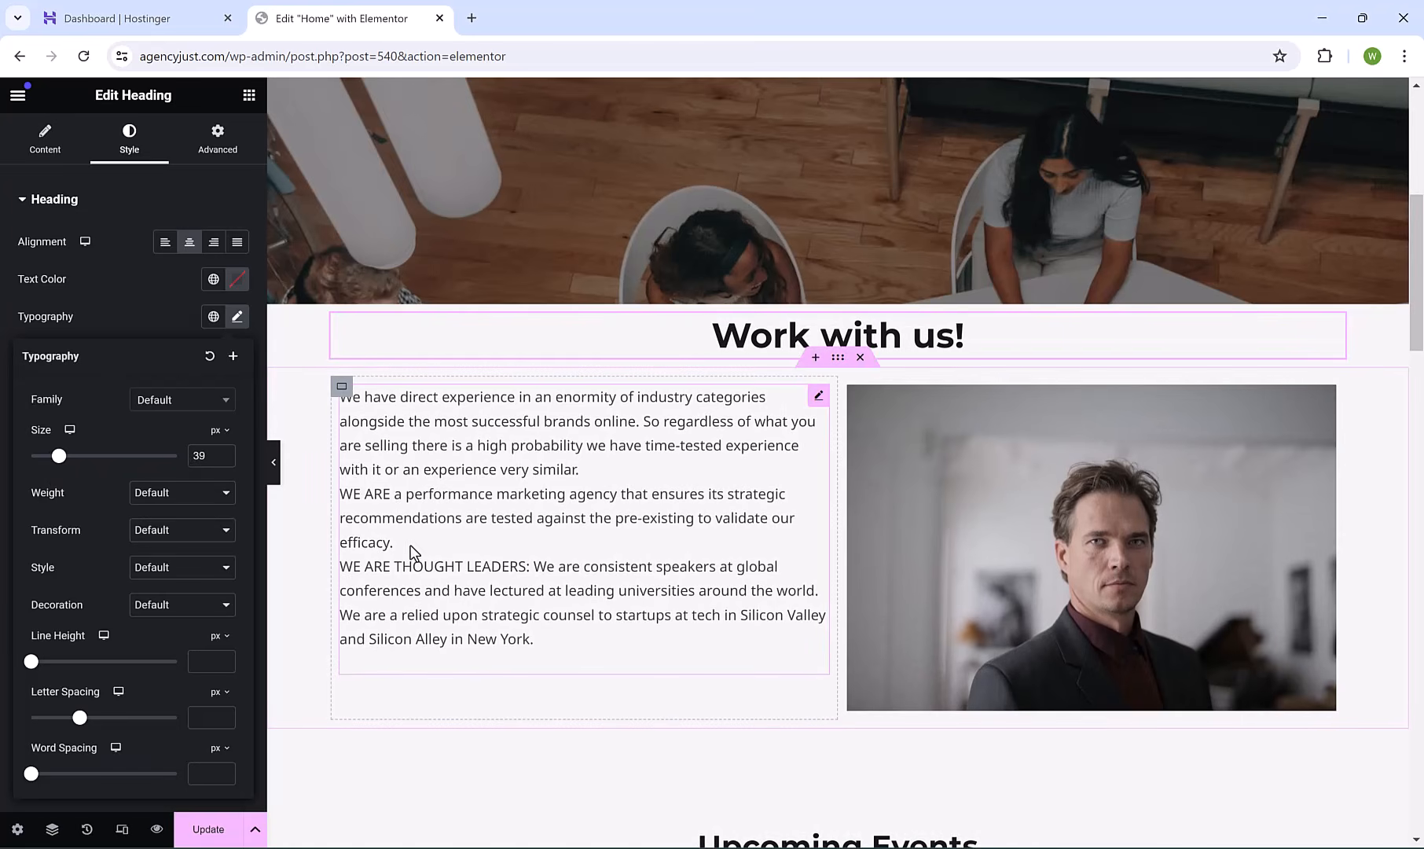
pyautogui.moveTo(1421, 245); pyautogui.dragTo(1423, 239)
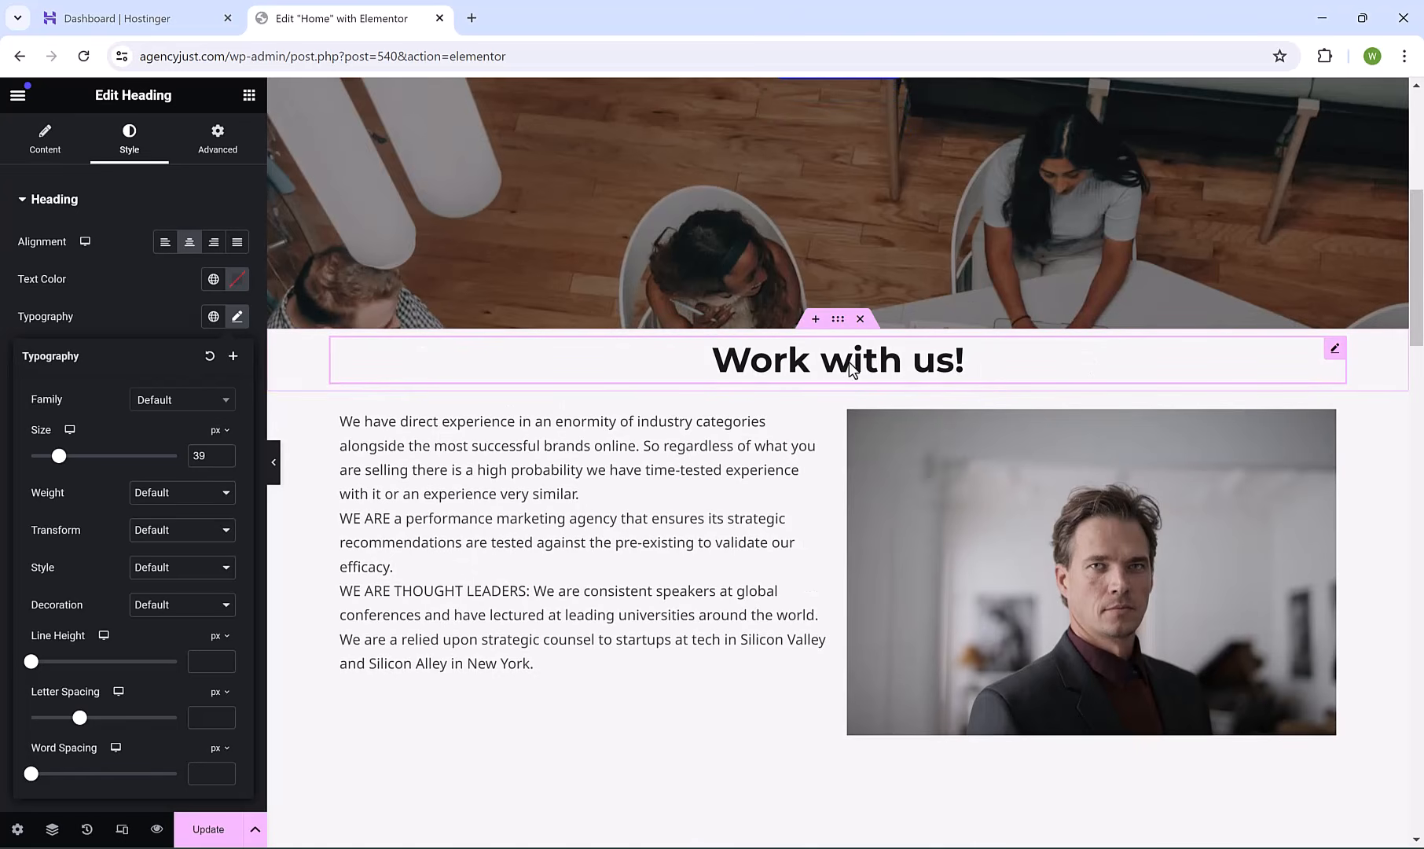
pyautogui.click(859, 319)
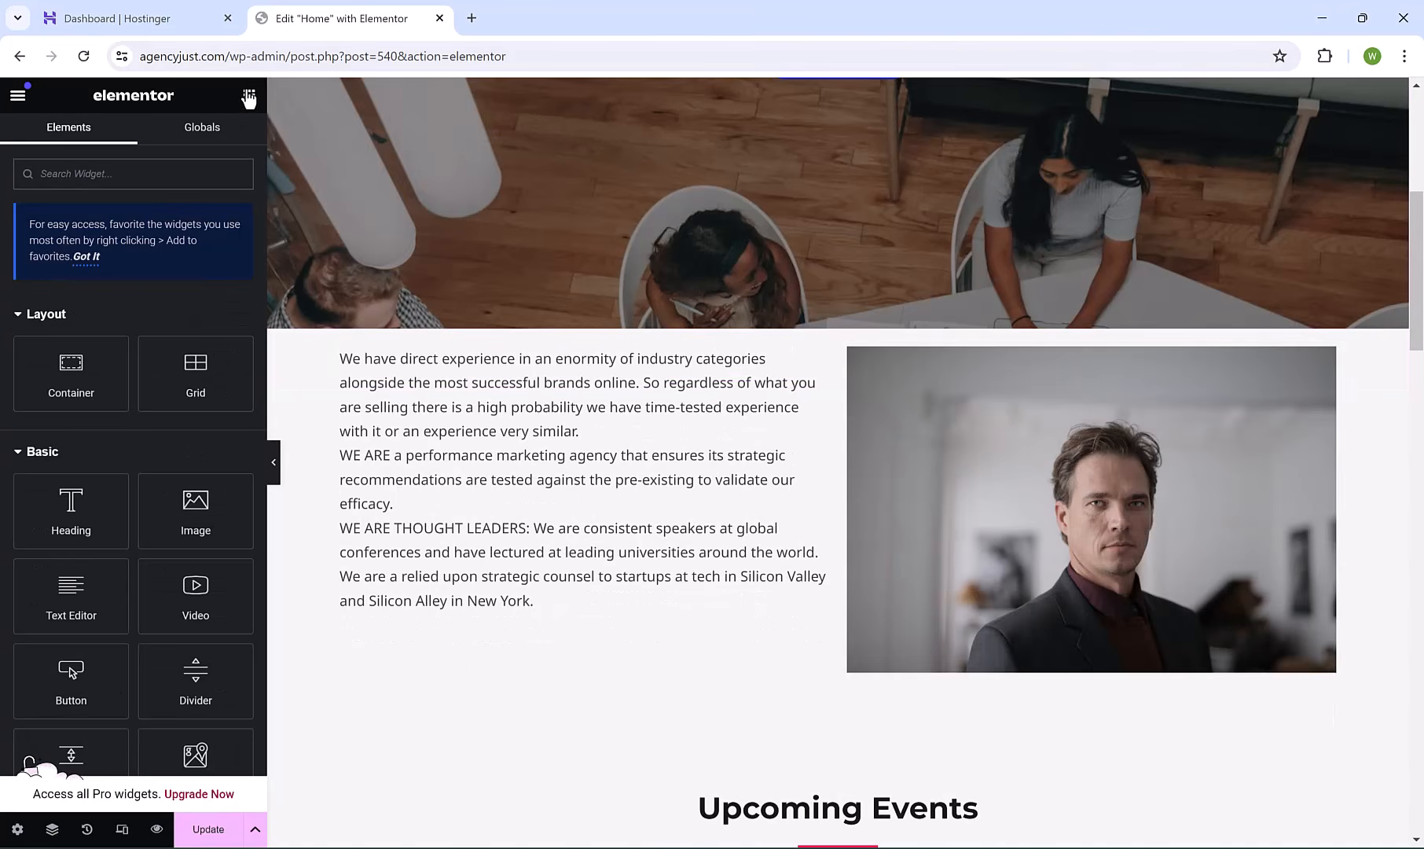
# Place a 'Work with us!' heading above the agency paragraphs in the left column and centre it.
pyautogui.moveTo(71, 511); pyautogui.dragTo(476, 365)
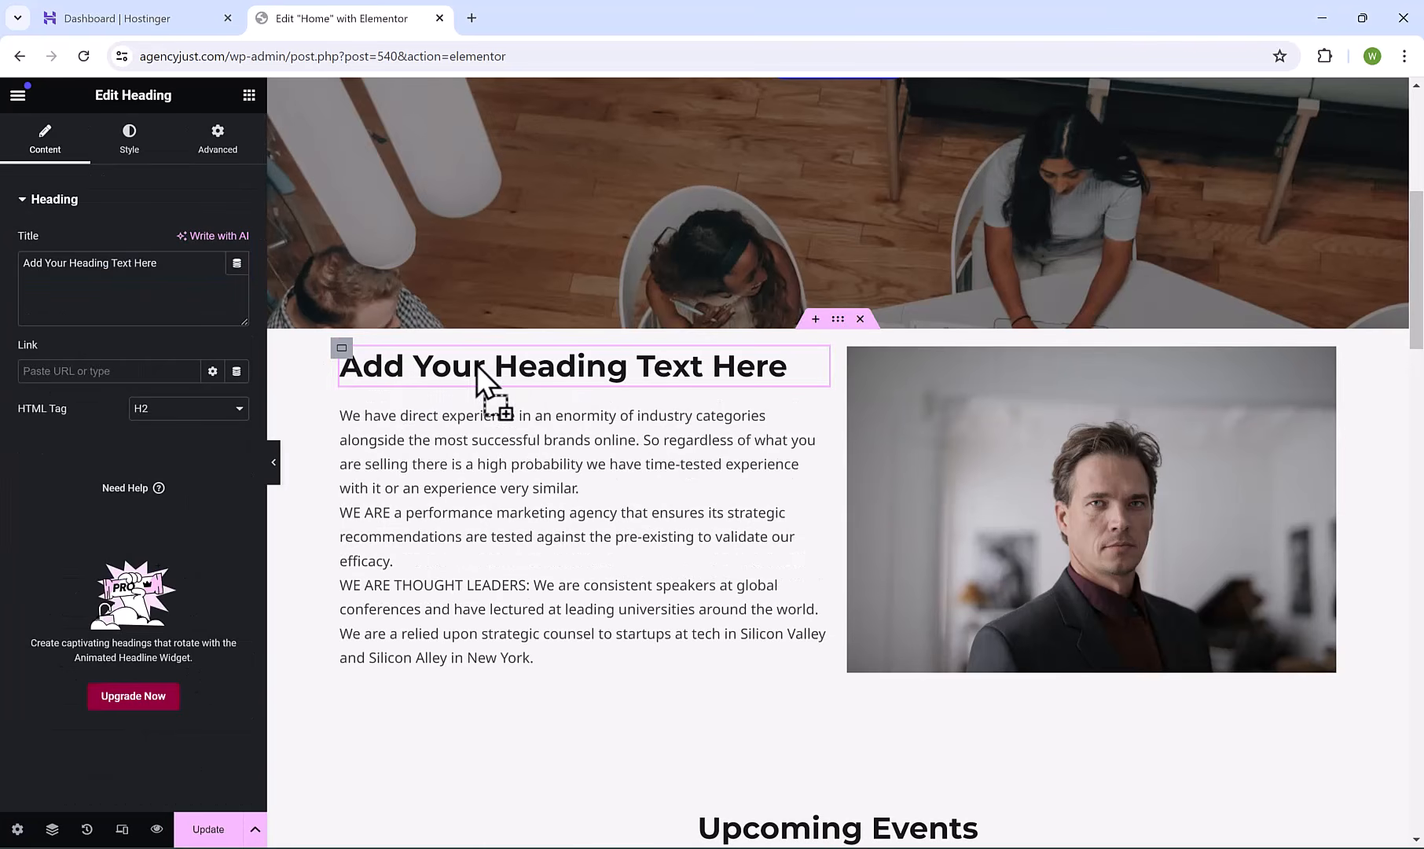
pyautogui.tripleClick(619, 369)
pyautogui.write('Work with')
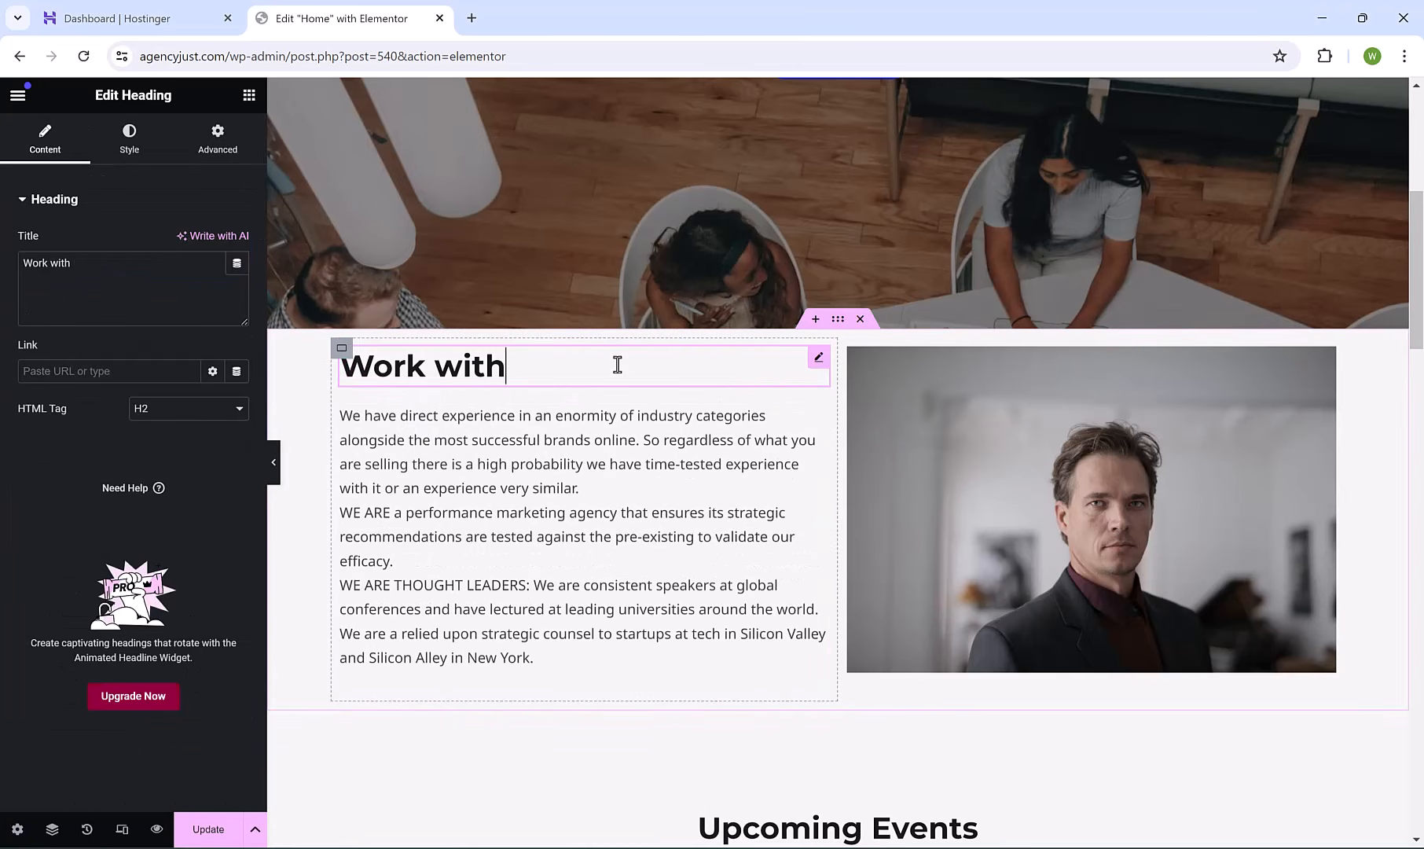
pyautogui.write(' us!')
pyautogui.click(129, 138)
pyautogui.click(189, 241)
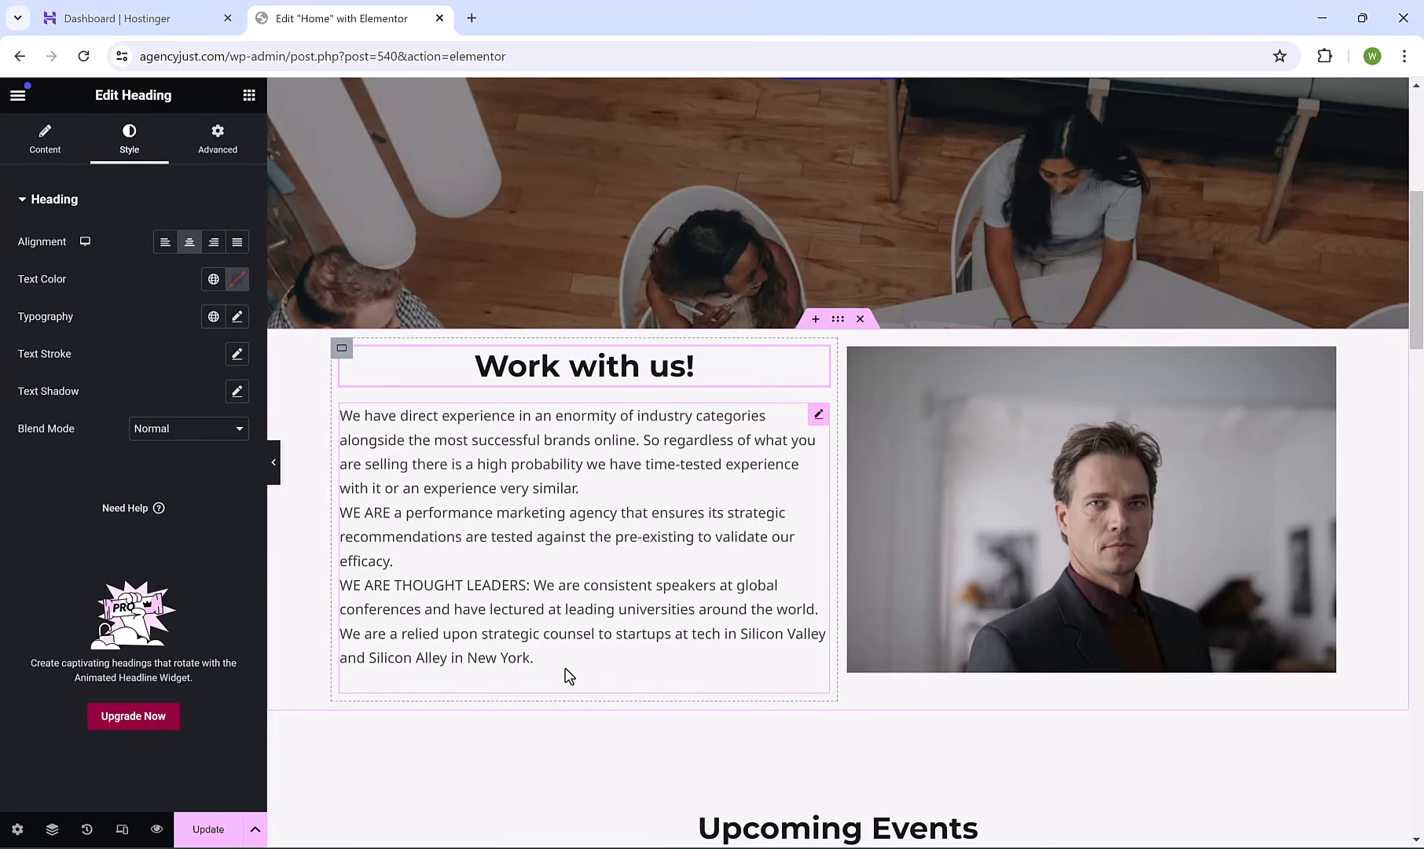
# Add a centred 'get a quote' button below the agency paragraphs.
pyautogui.click(249, 96)
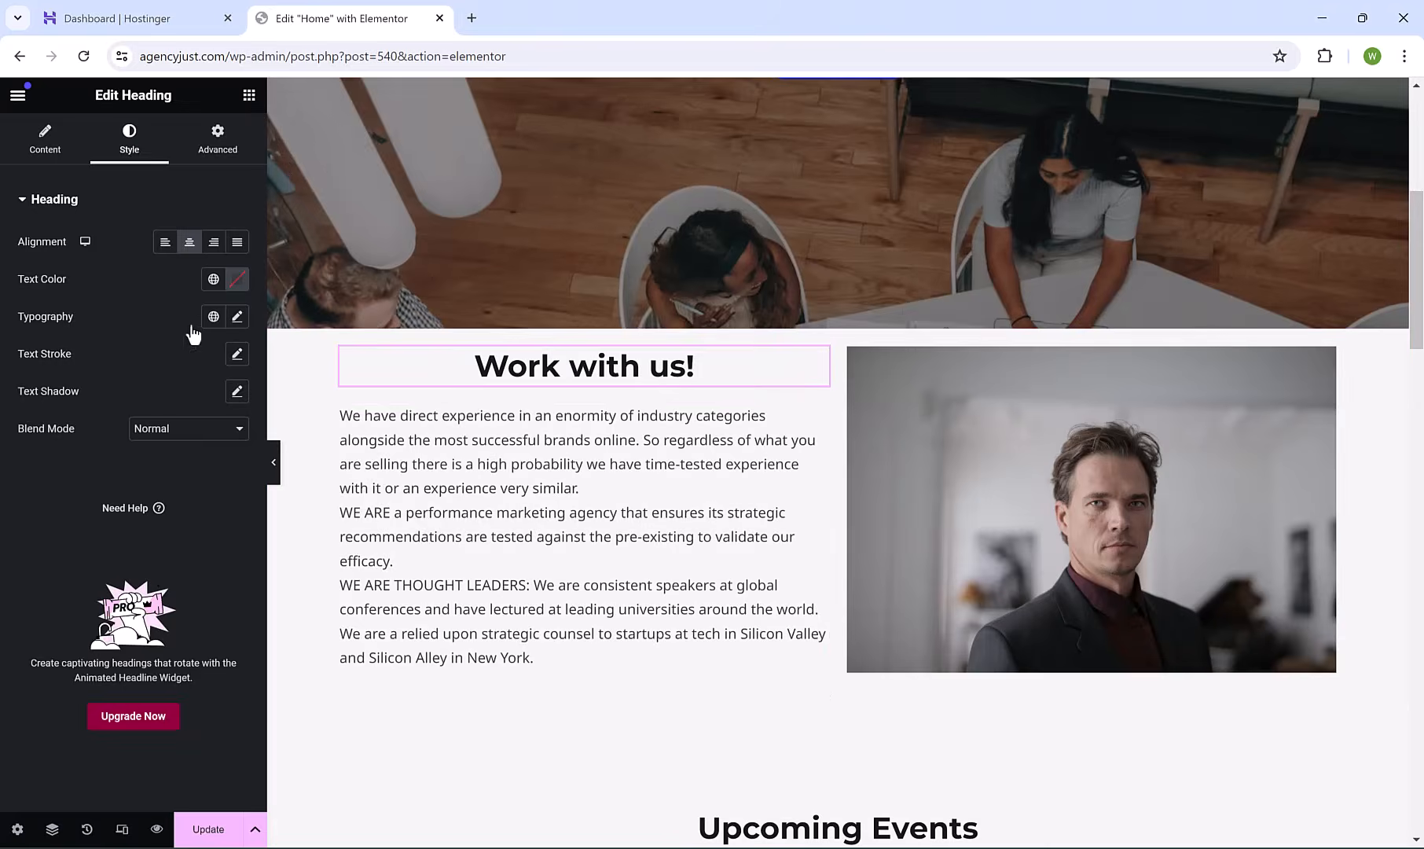
pyautogui.moveTo(76, 675); pyautogui.dragTo(527, 688)
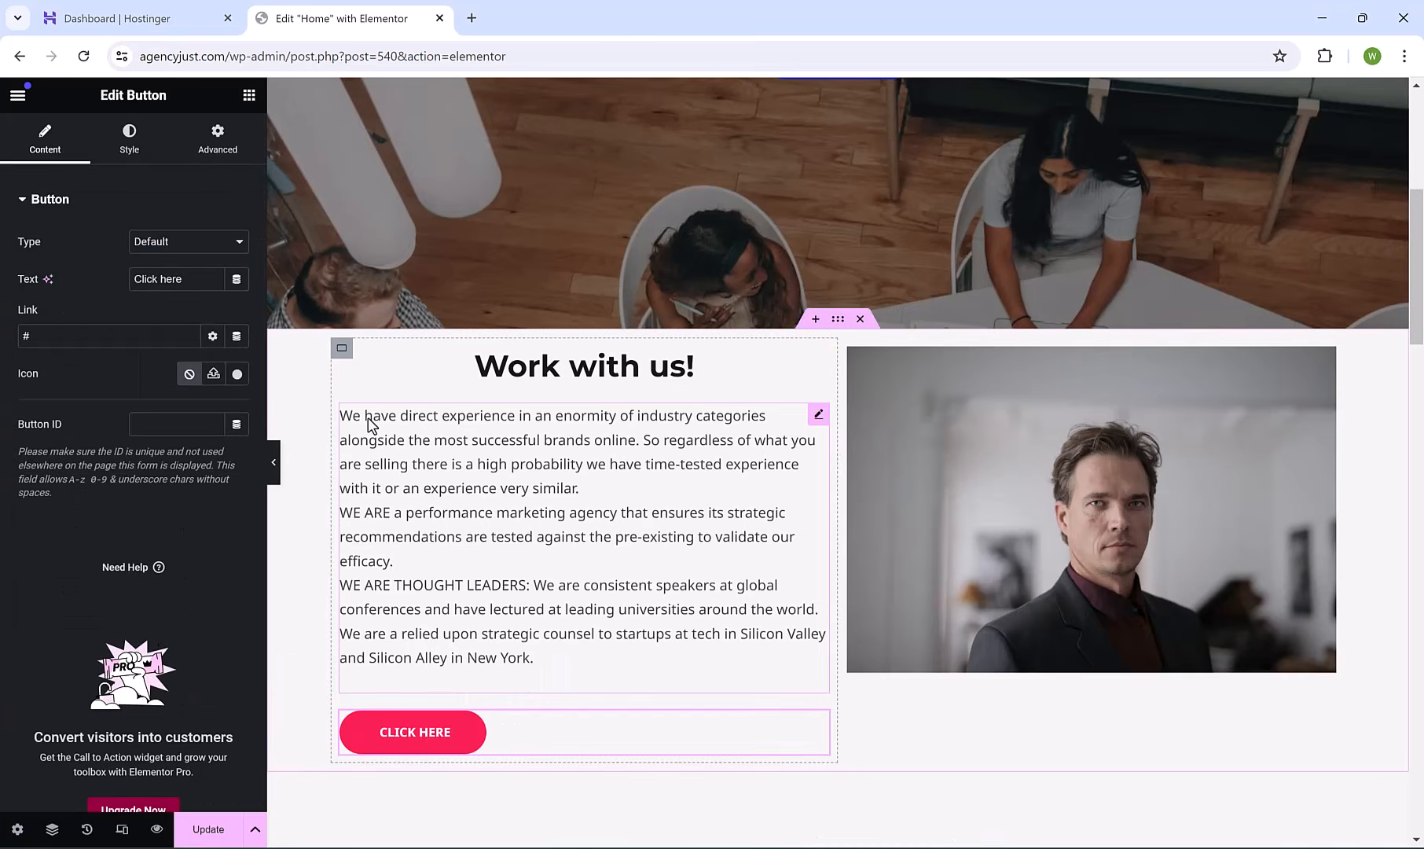
pyautogui.tripleClick(177, 281)
pyautogui.write('get a quote')
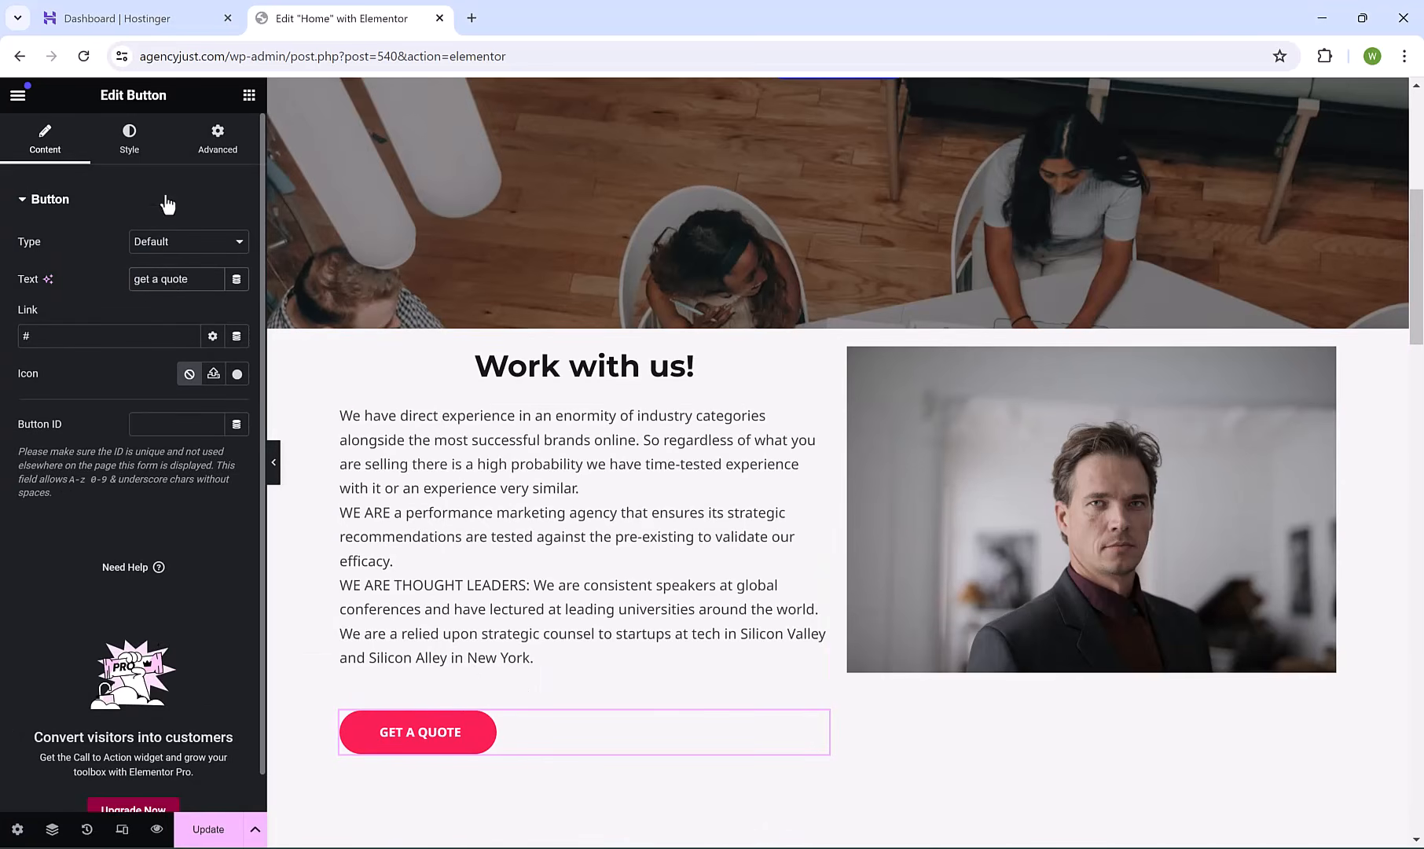
pyautogui.click(129, 143)
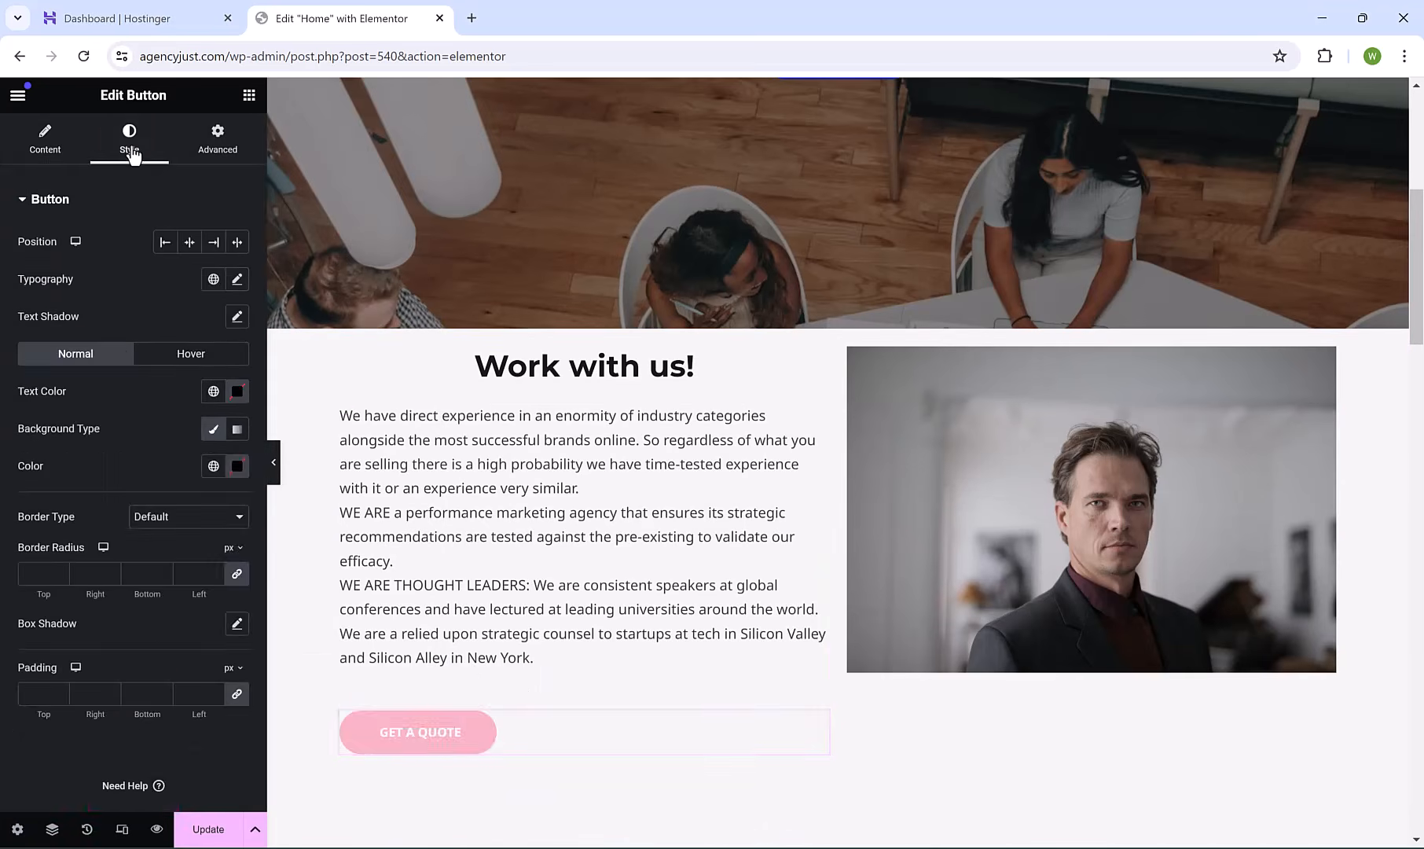
pyautogui.click(189, 244)
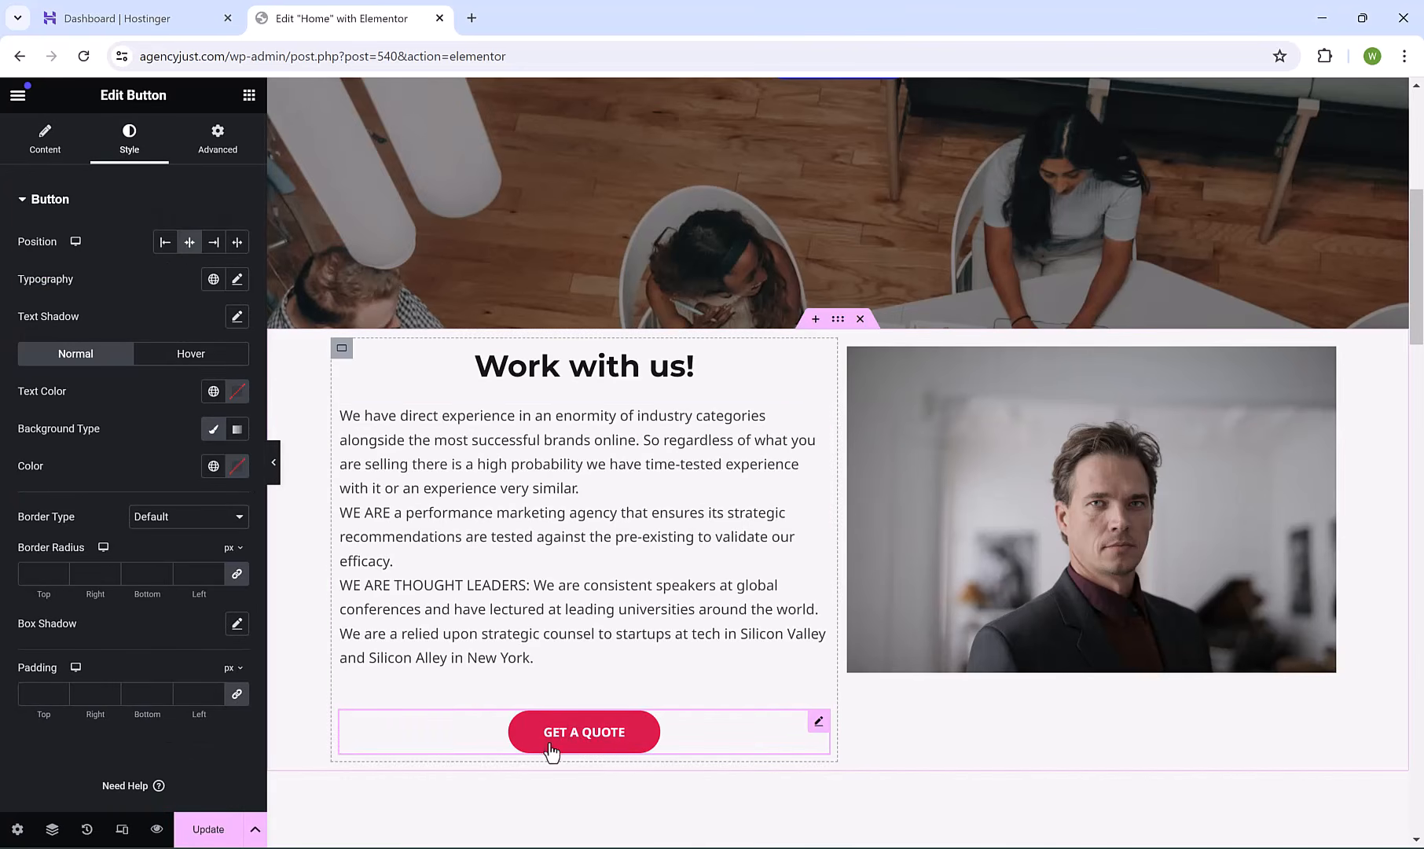
# Link the Get a Quote button to the Contact page.
pyautogui.click(45, 141)
pyautogui.click(108, 338)
pyautogui.write('contact')
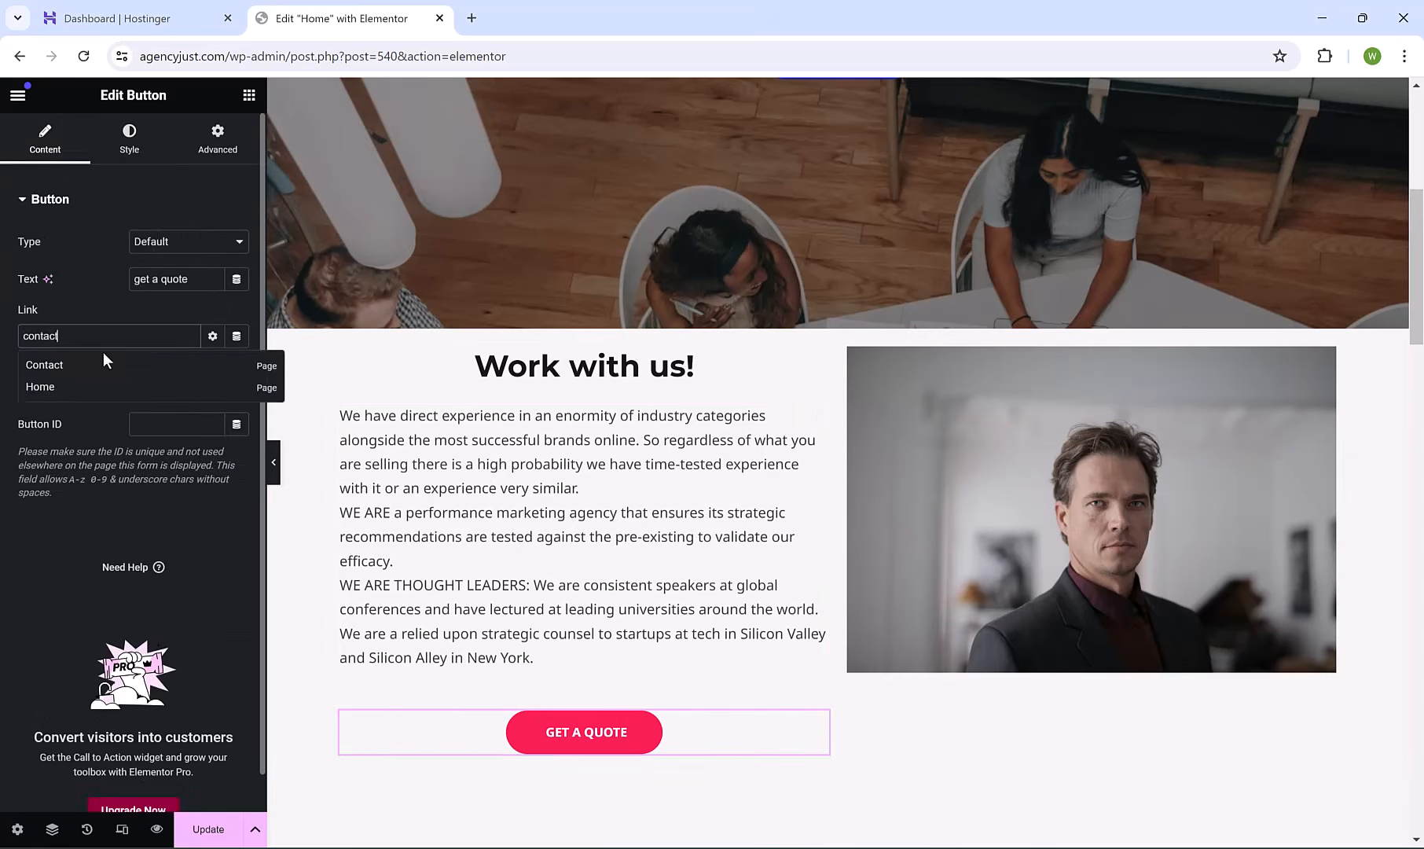
pyautogui.click(104, 360)
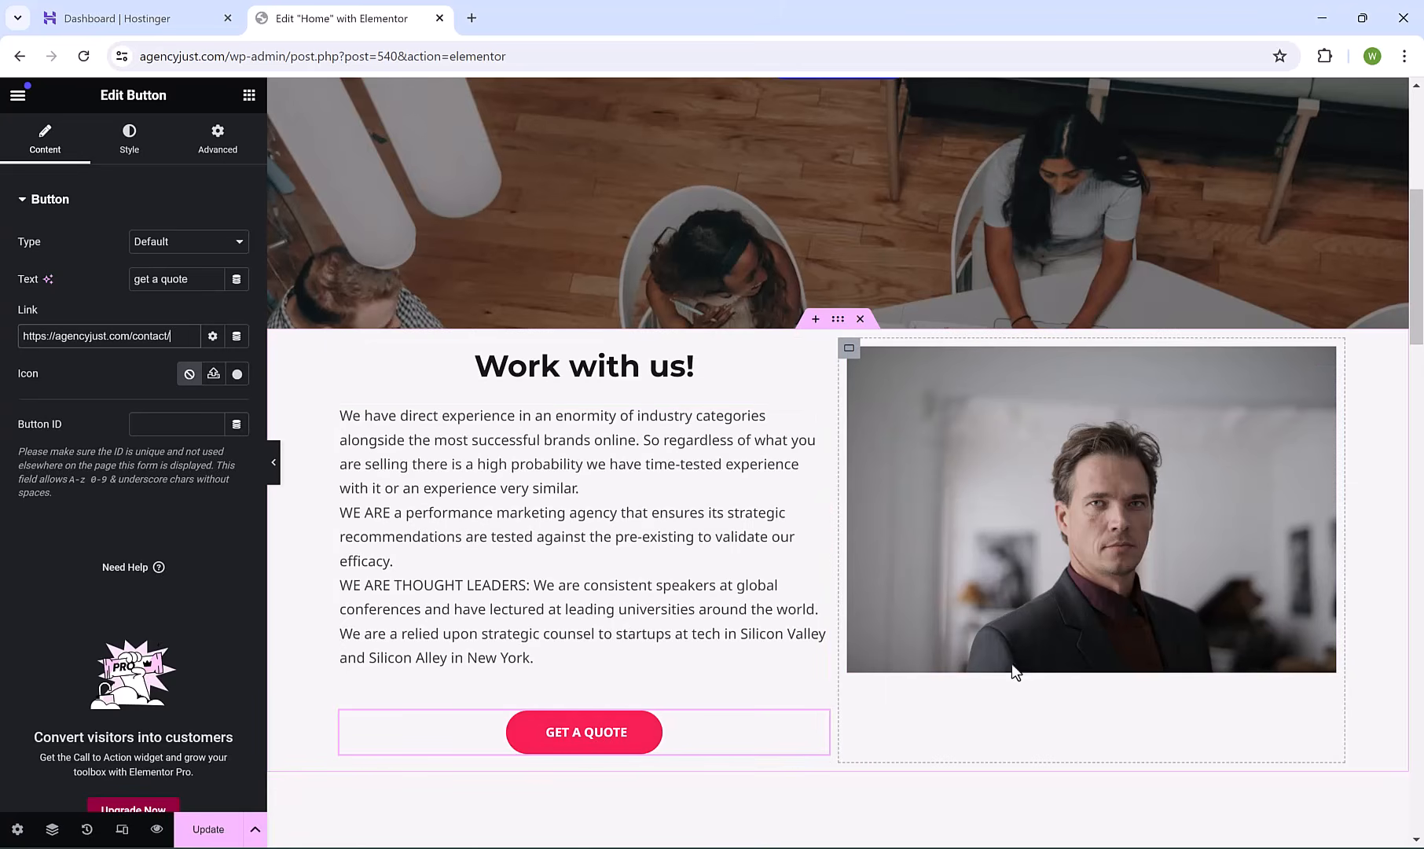
# Delete the GET A QUOTE button from the text column.
pyautogui.scroll(-1, 967, 684)
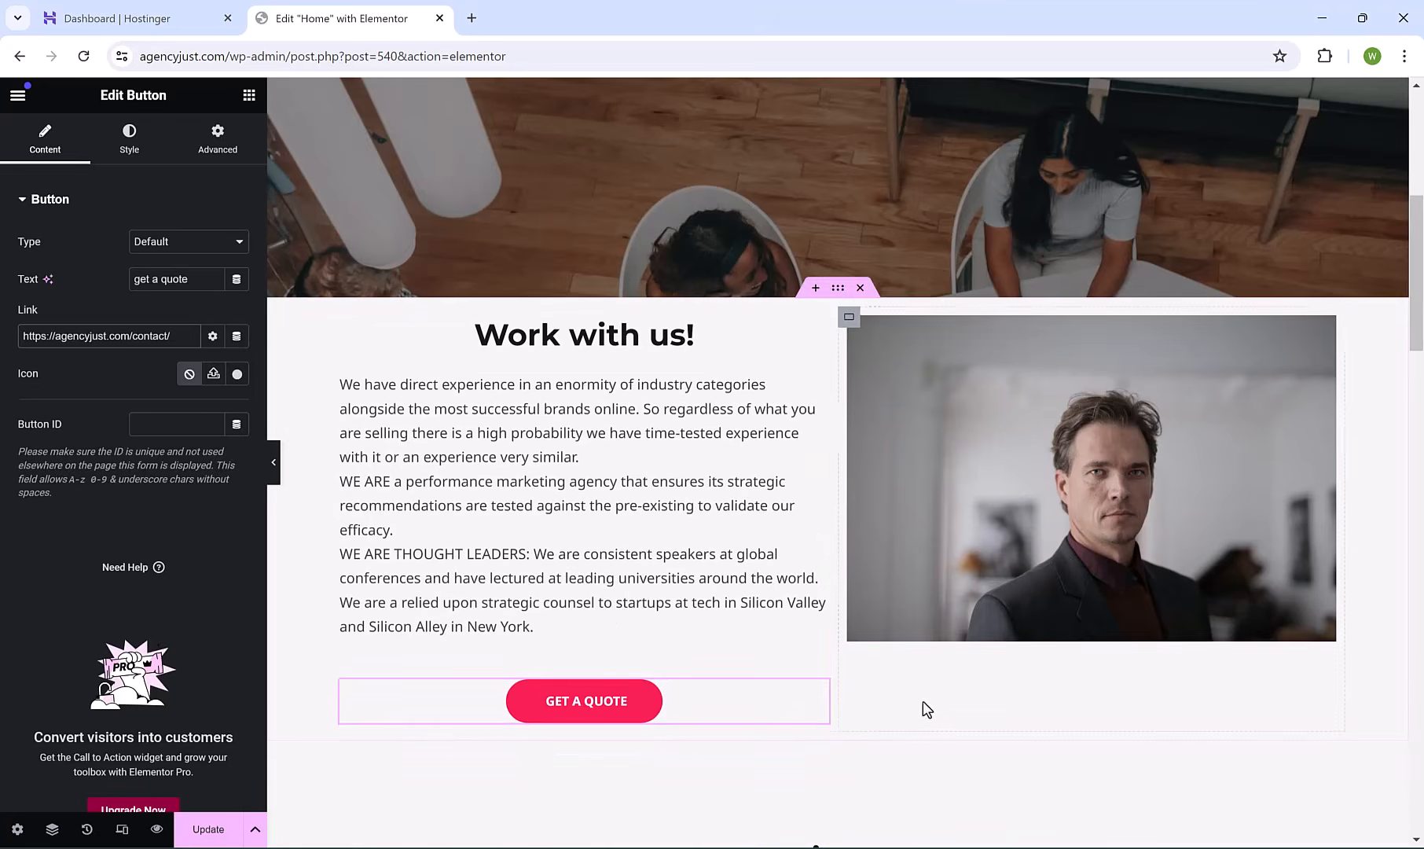
pyautogui.rightClick(726, 704)
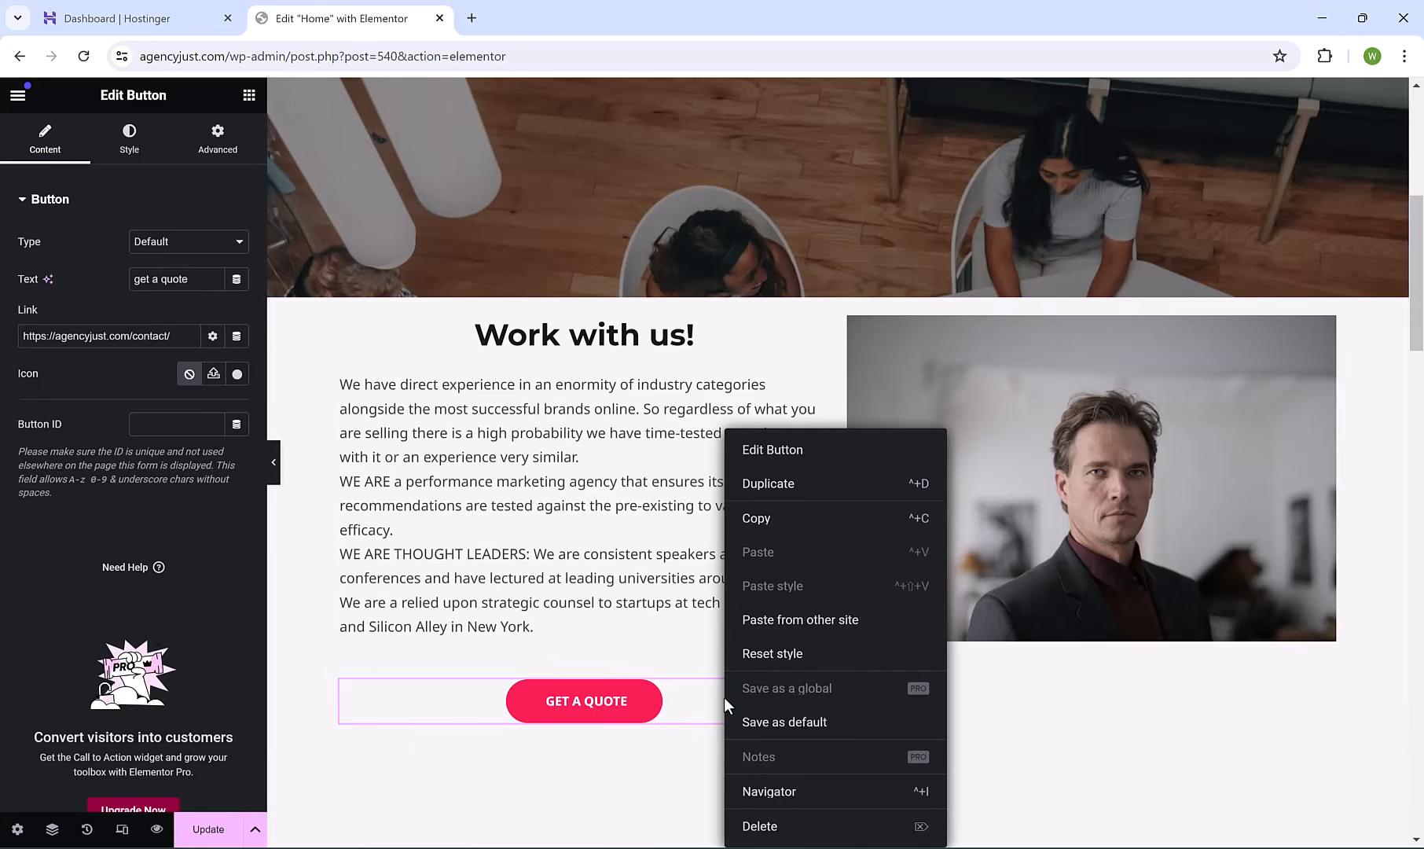
pyautogui.click(775, 827)
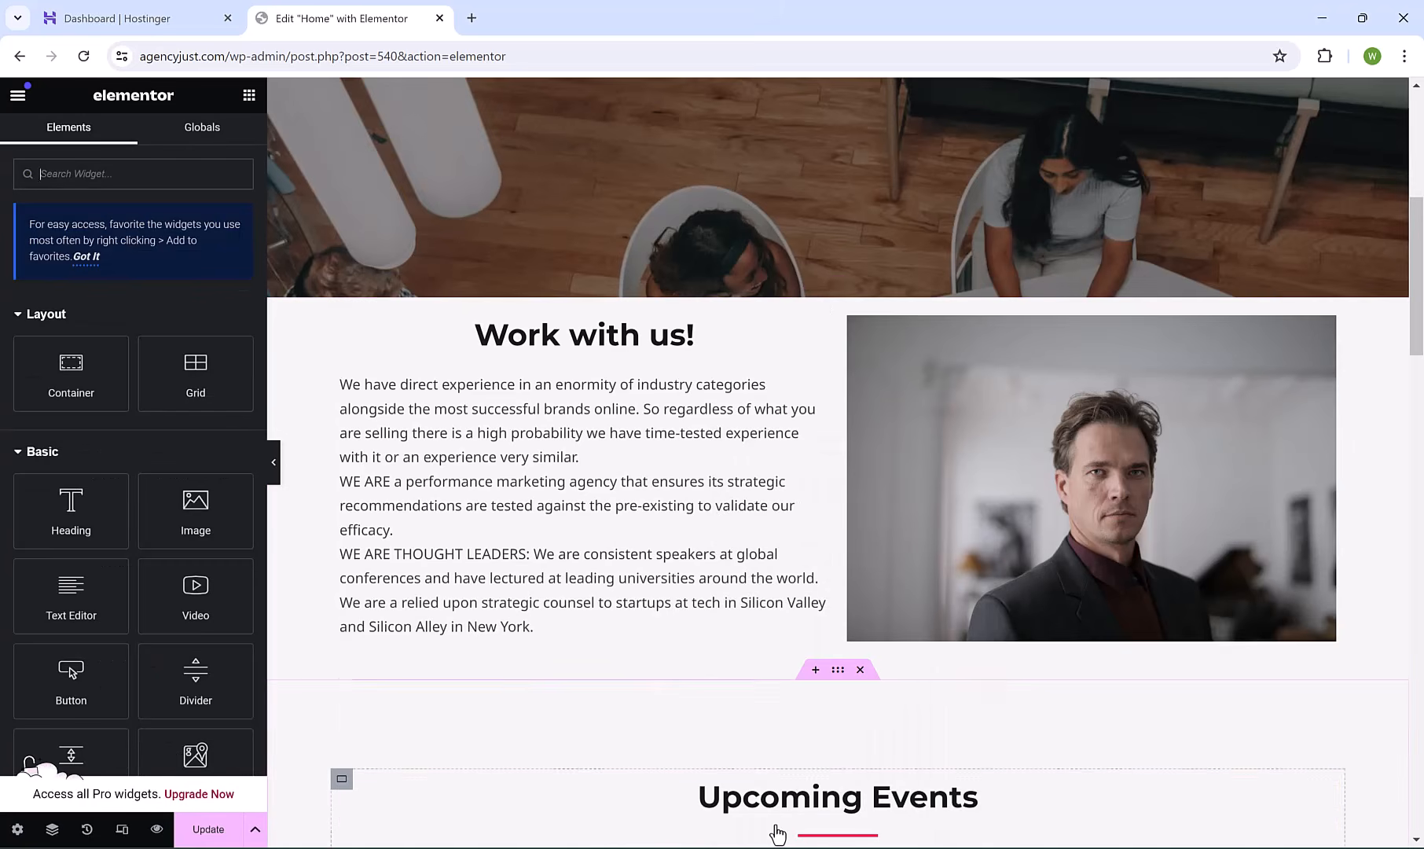
# Add a centred button labelled 'get a quote' in a new section below Work with us!
pyautogui.click(815, 670)
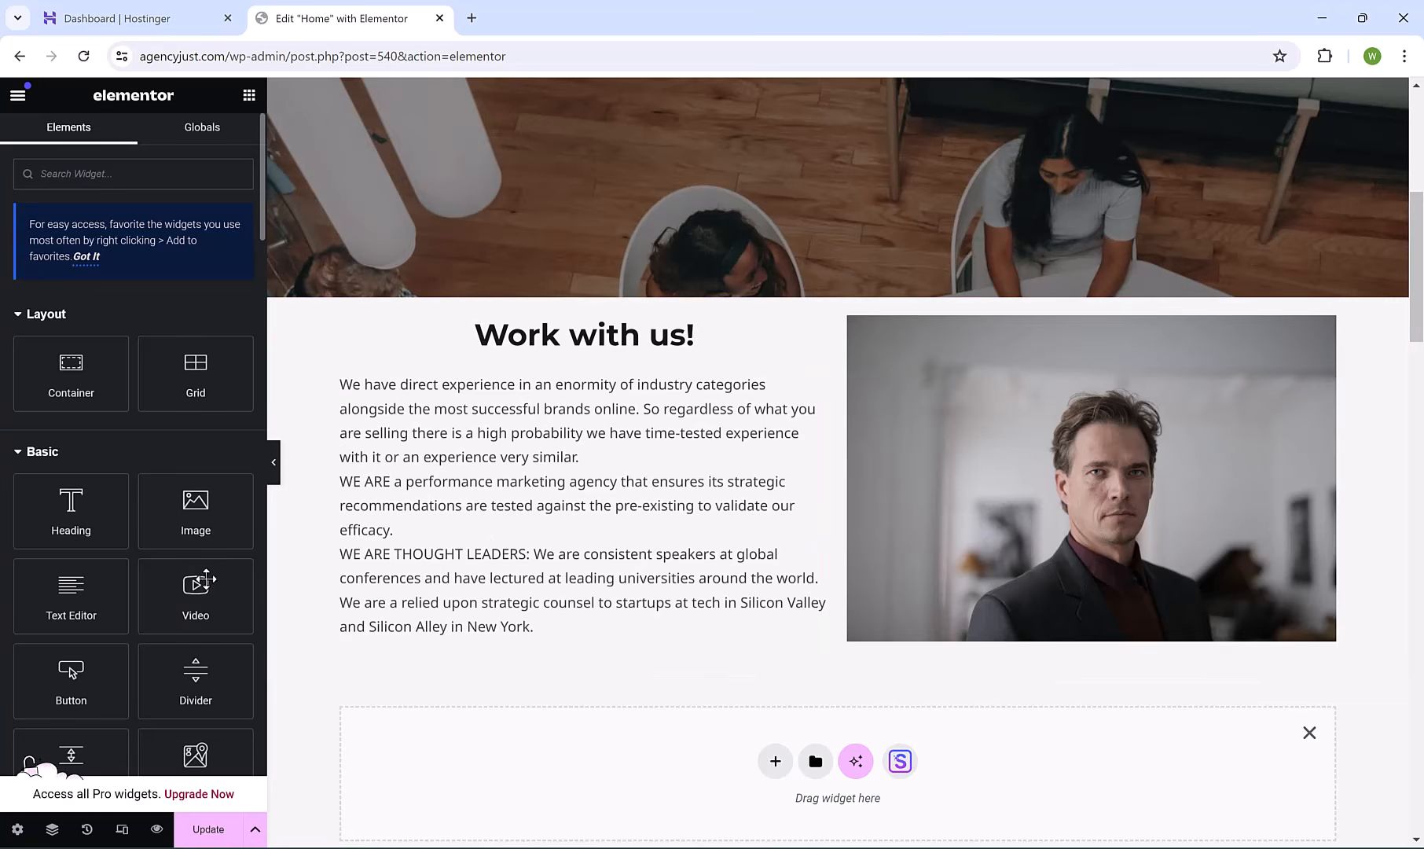
pyautogui.moveTo(71, 676); pyautogui.dragTo(877, 762)
pyautogui.click(133, 148)
pyautogui.click(192, 245)
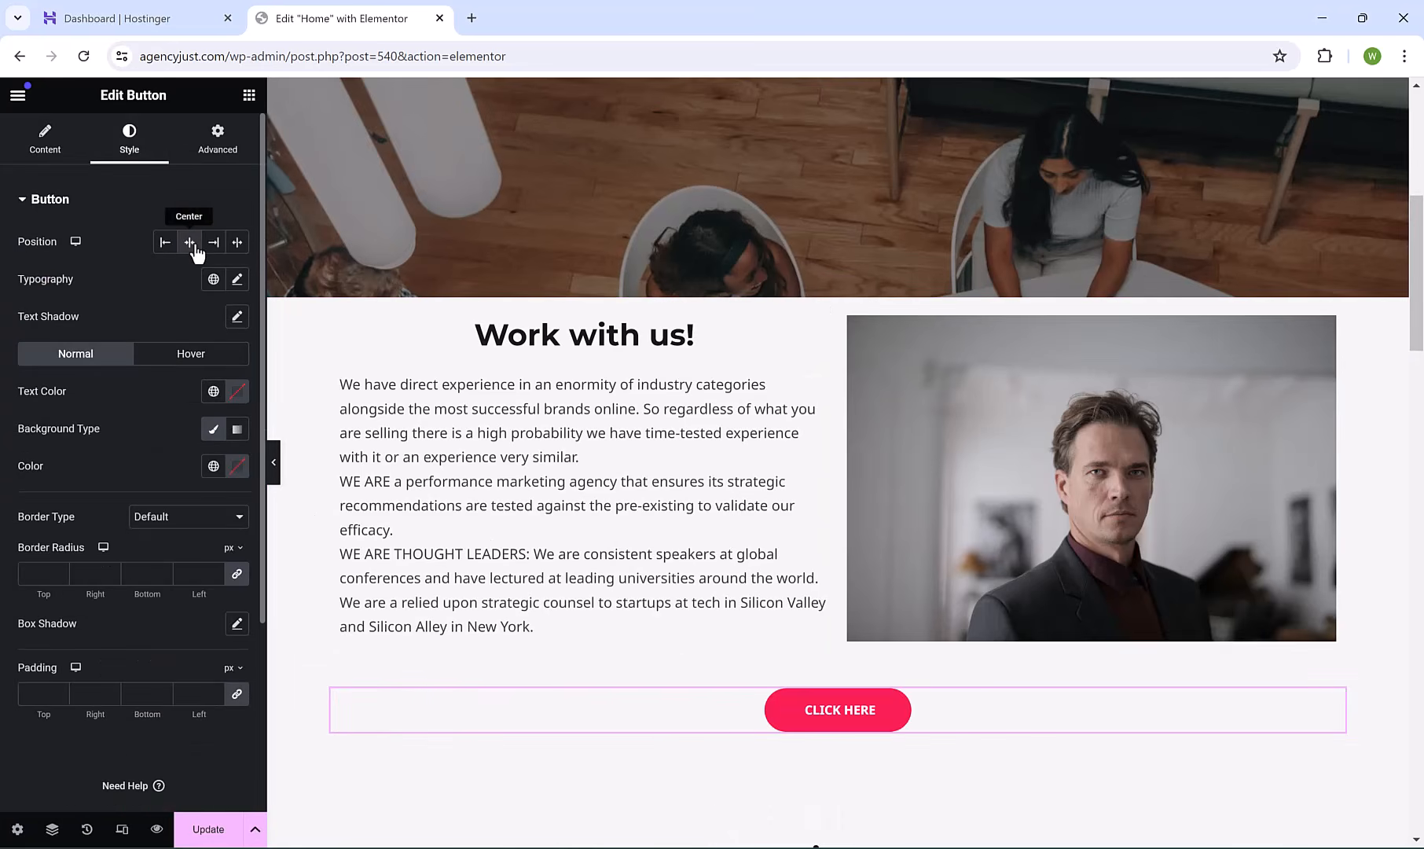
pyautogui.click(45, 140)
pyautogui.tripleClick(177, 279)
pyautogui.write('get ')
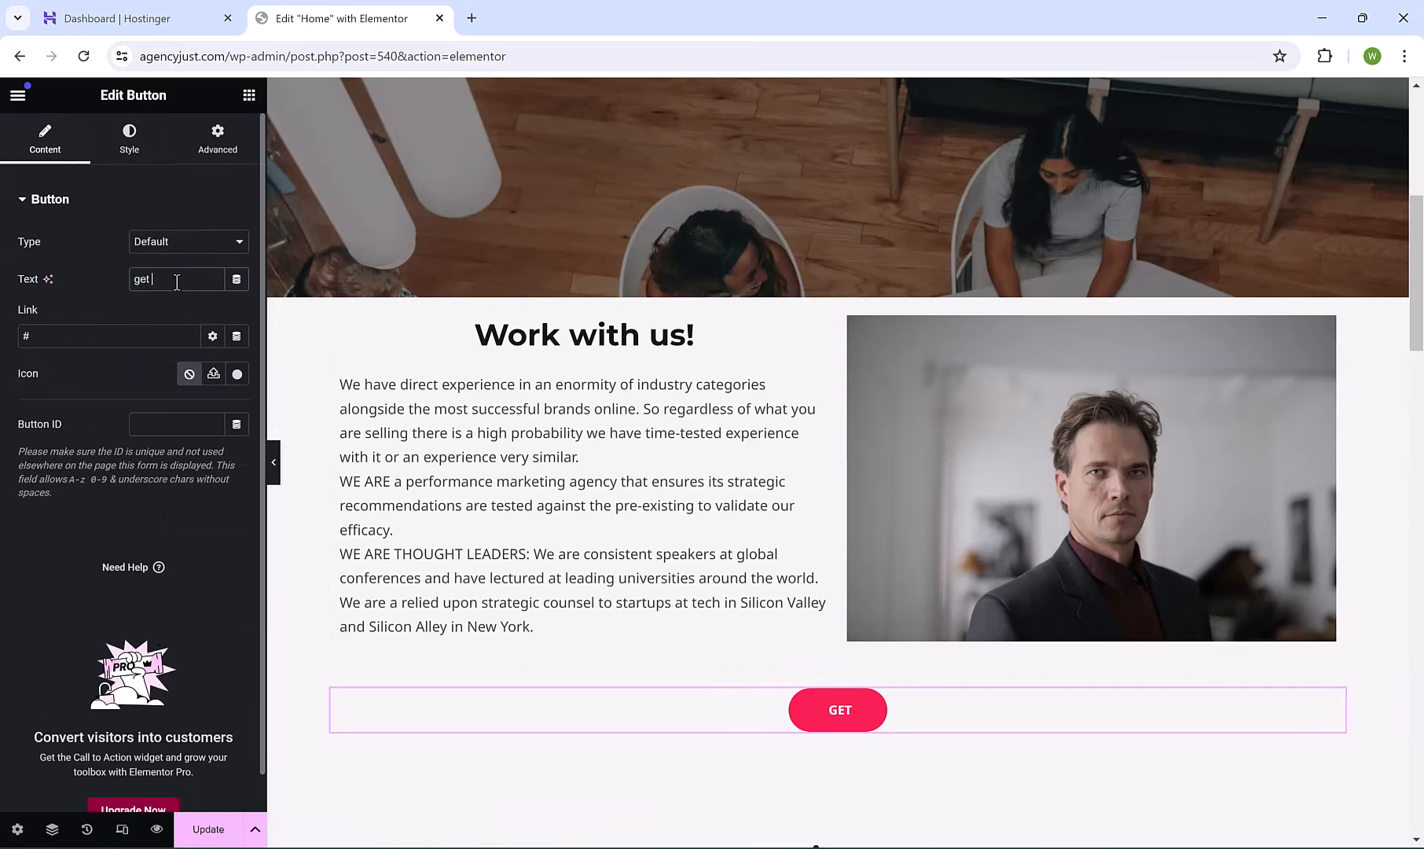
pyautogui.write('a quote')
# Enlarge the button's typography size to 23 px.
pyautogui.click(131, 135)
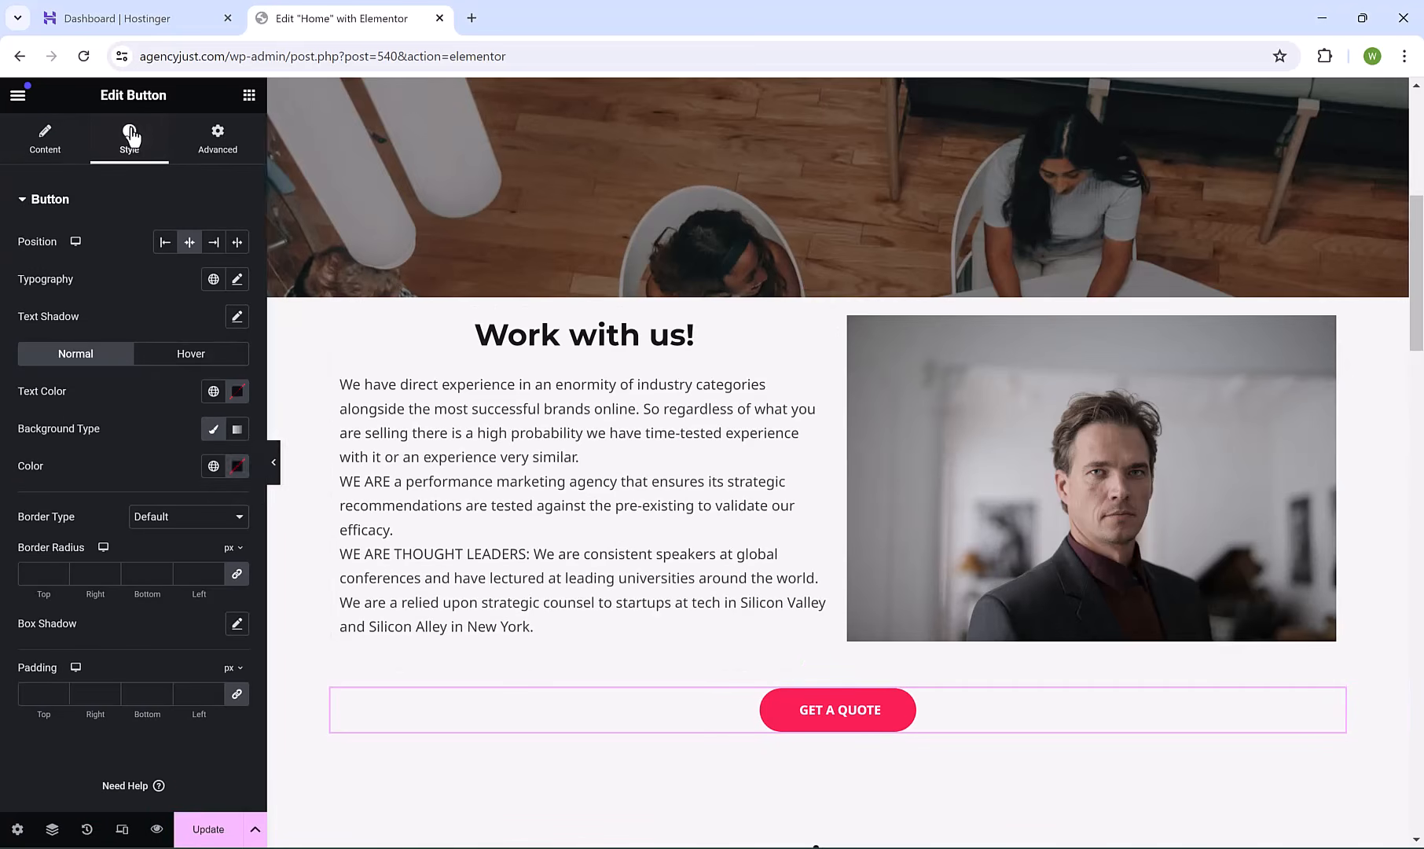
pyautogui.click(236, 280)
pyautogui.click(38, 423)
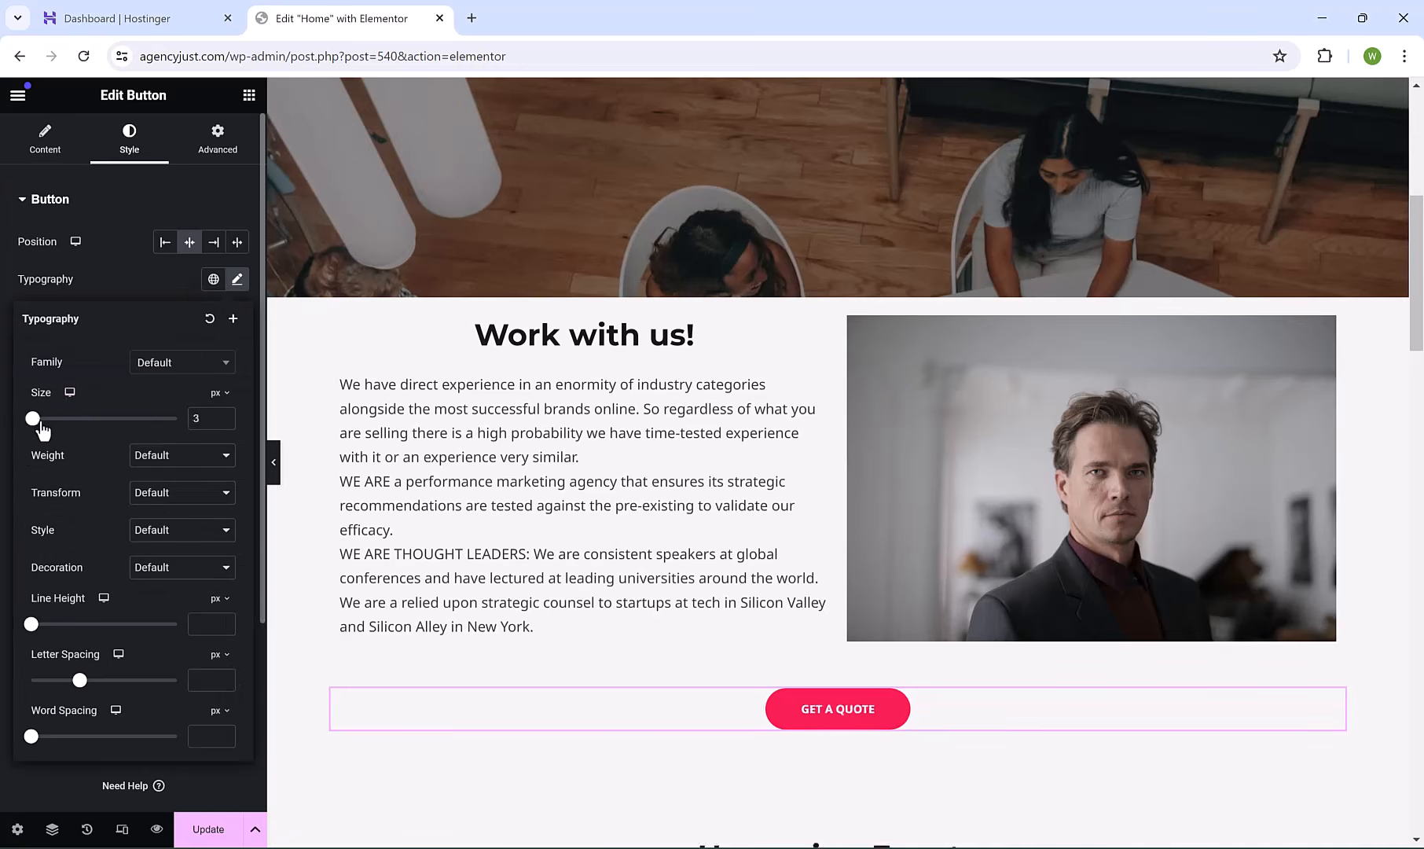
pyautogui.moveTo(40, 424); pyautogui.dragTo(52, 436)
pyautogui.click(414, 699)
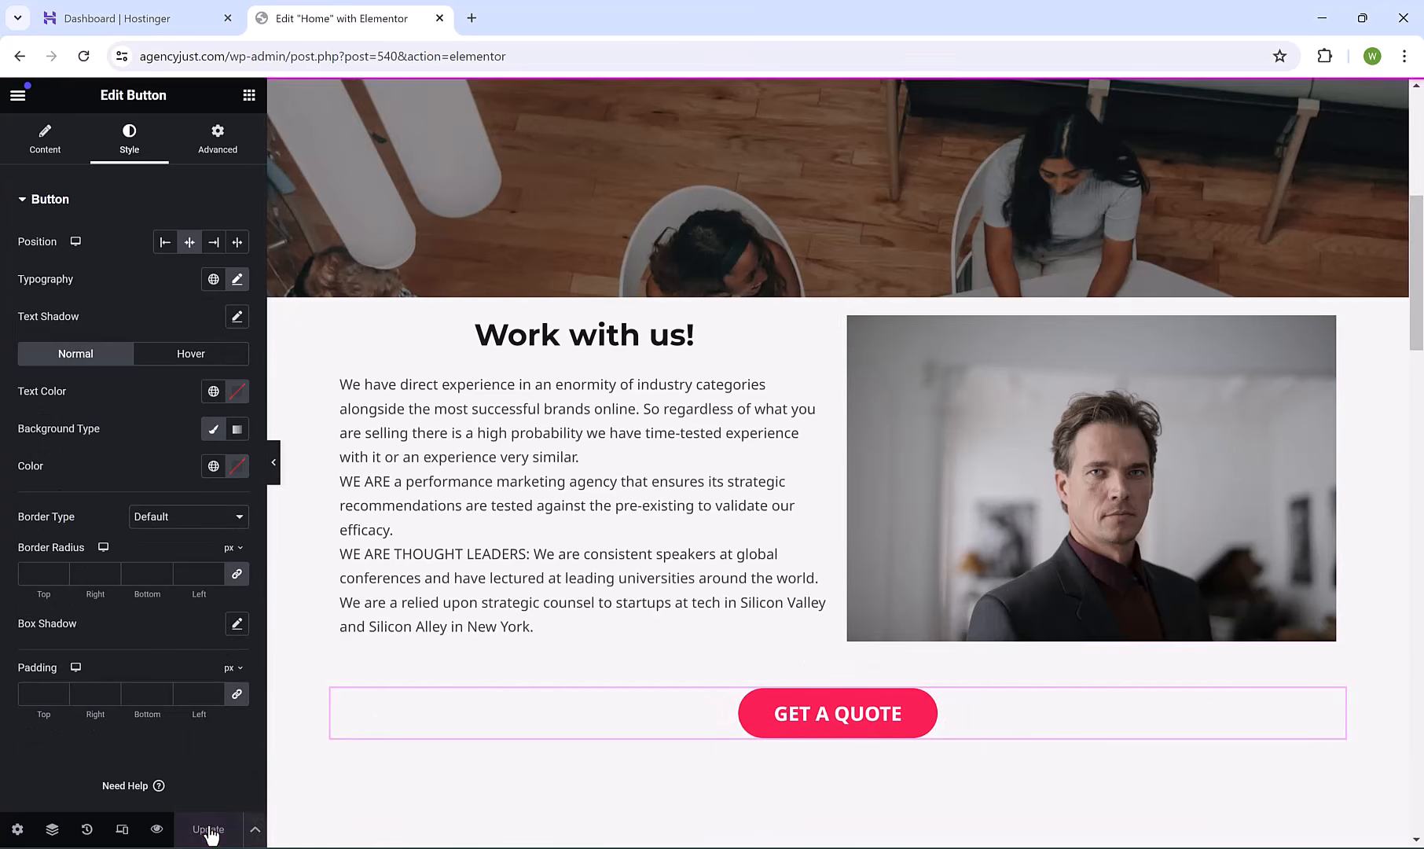
# Preview the page, scroll to the GET A QUOTE button, then return to the Elementor editor.
pyautogui.click(158, 830)
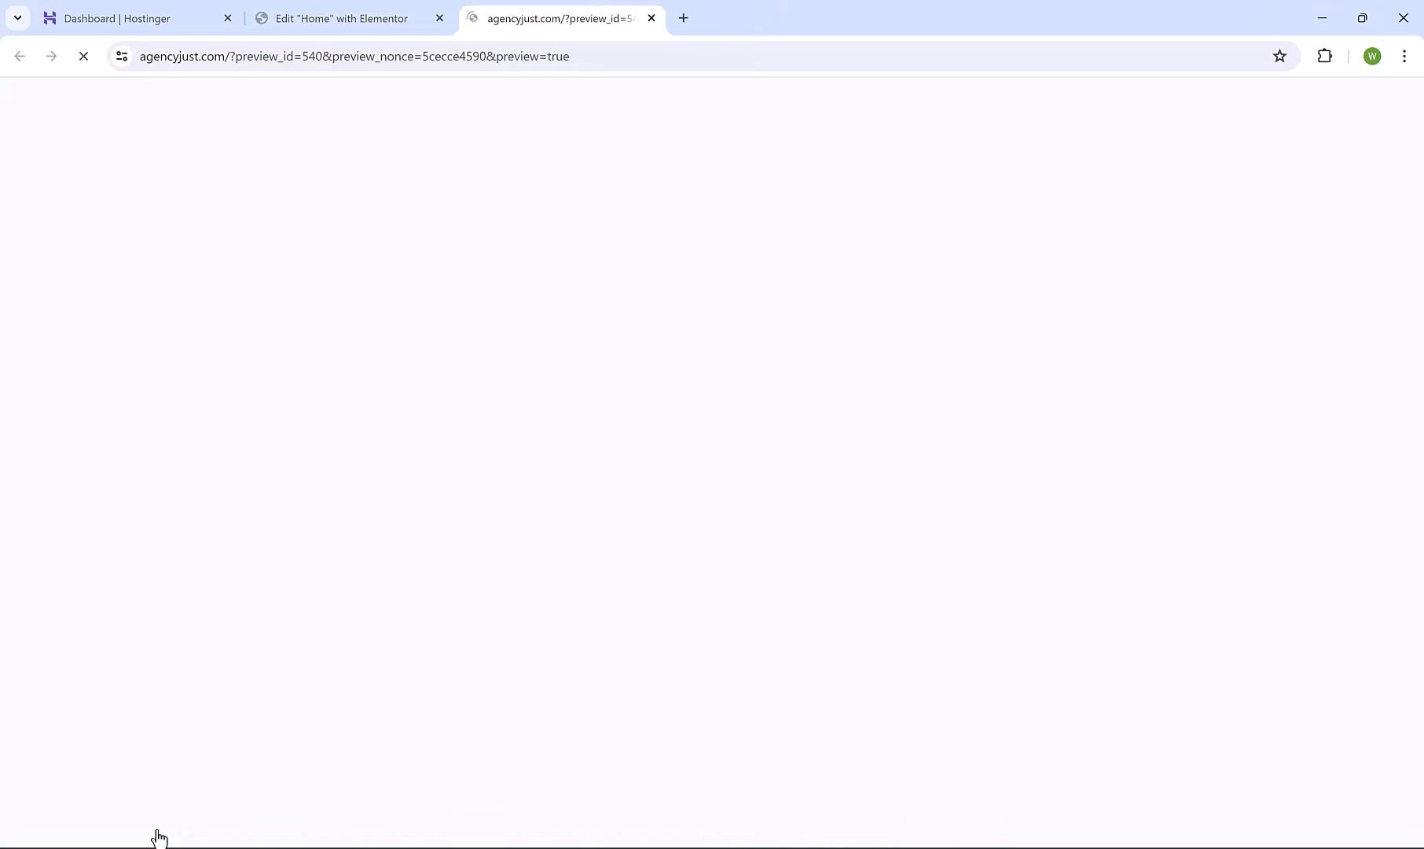
pyautogui.moveTo(1421, 196); pyautogui.dragTo(1421, 316)
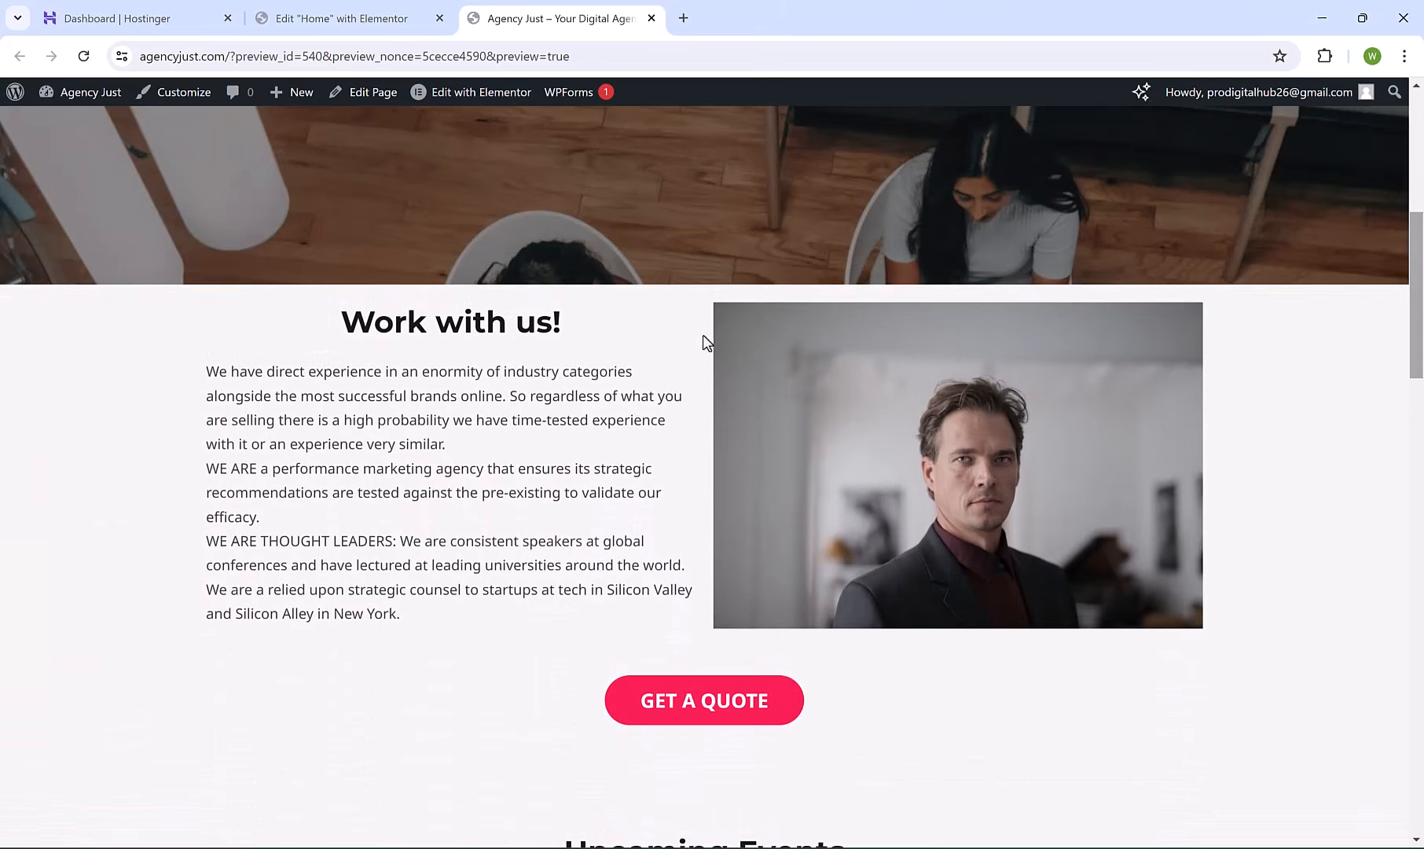
pyautogui.click(393, 9)
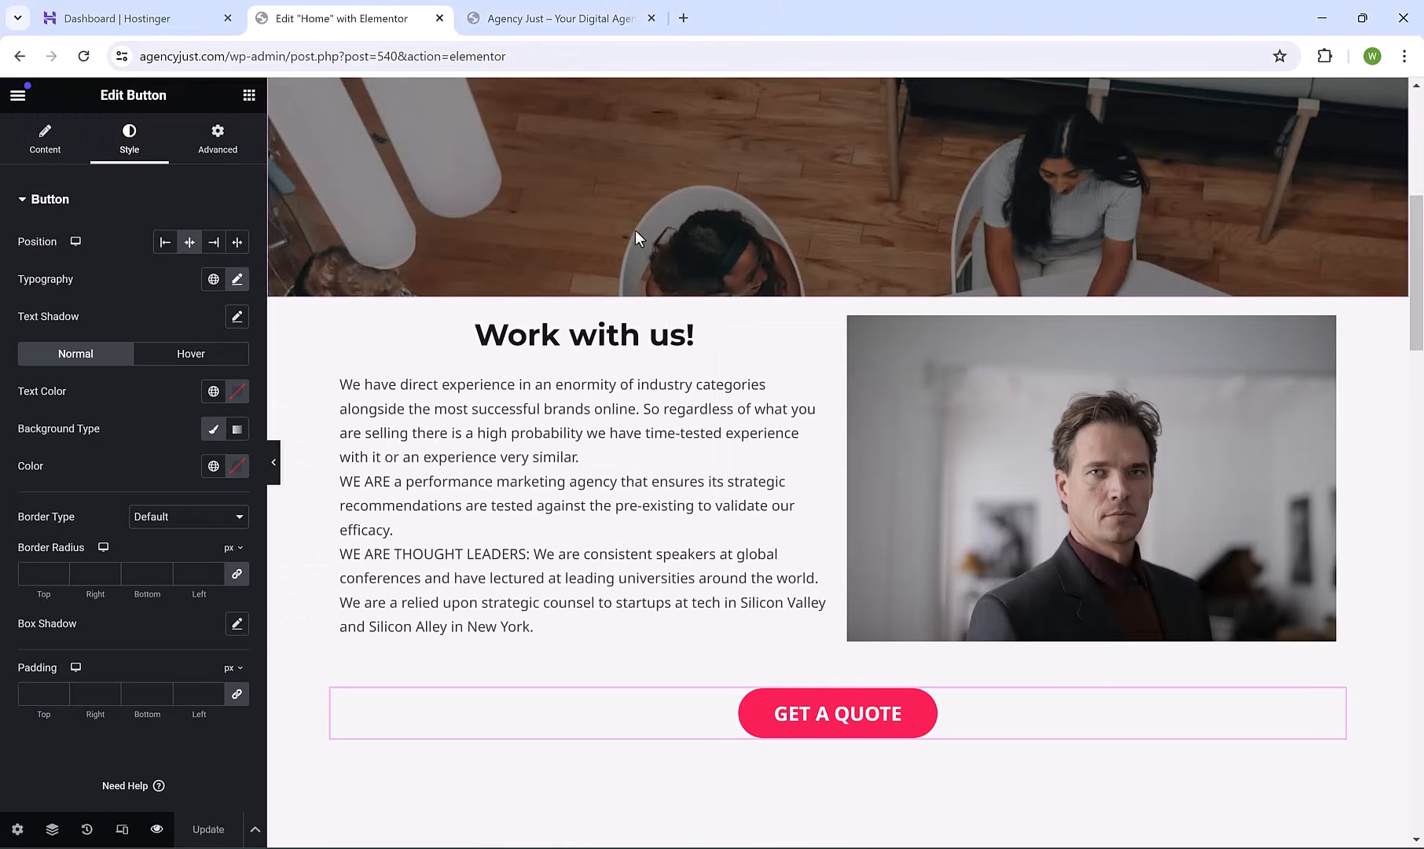
# Insert a Spacer widget set to 50 px in a new section above Work with us!
pyautogui.click(815, 289)
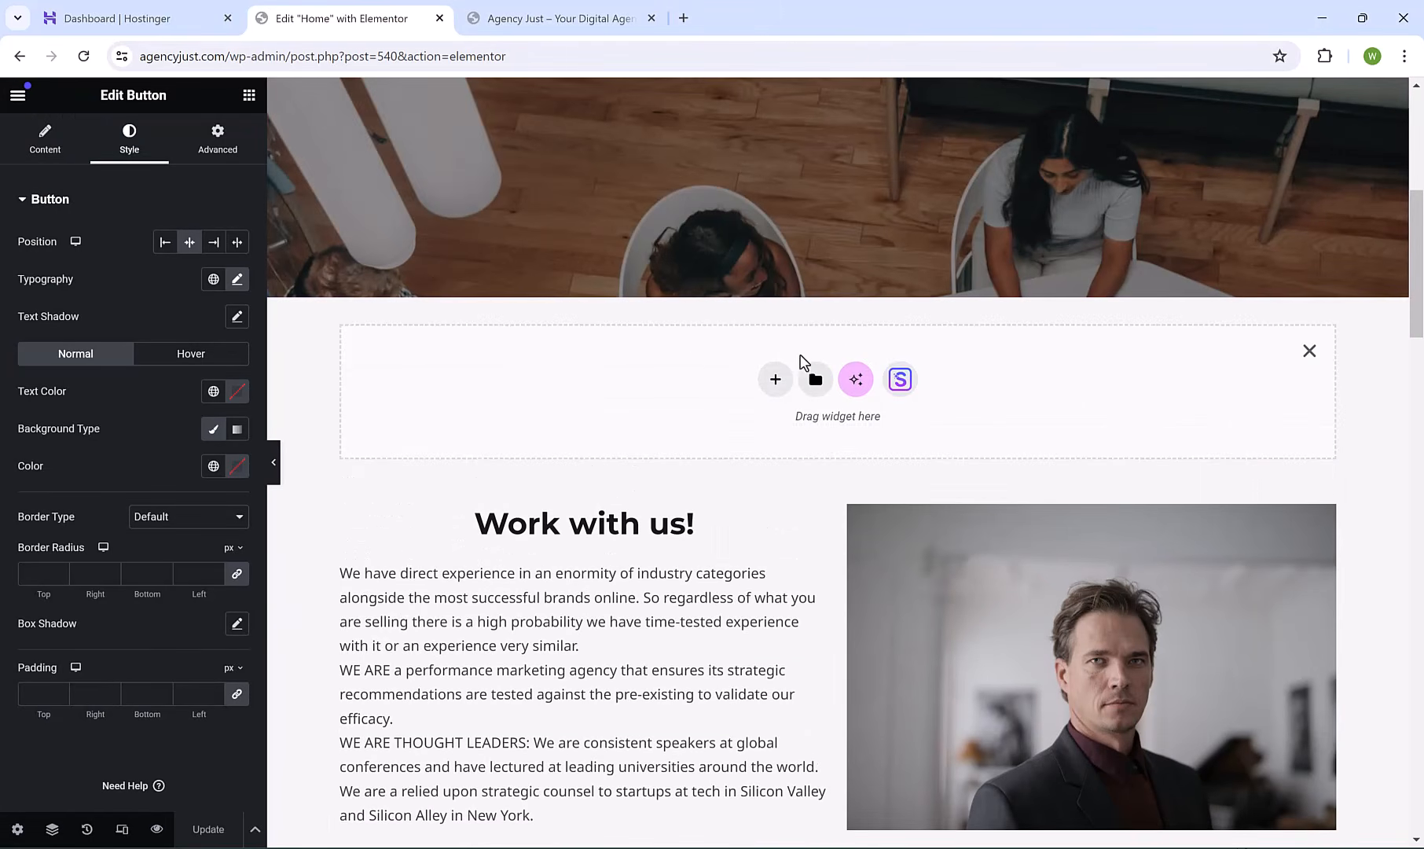
pyautogui.click(250, 95)
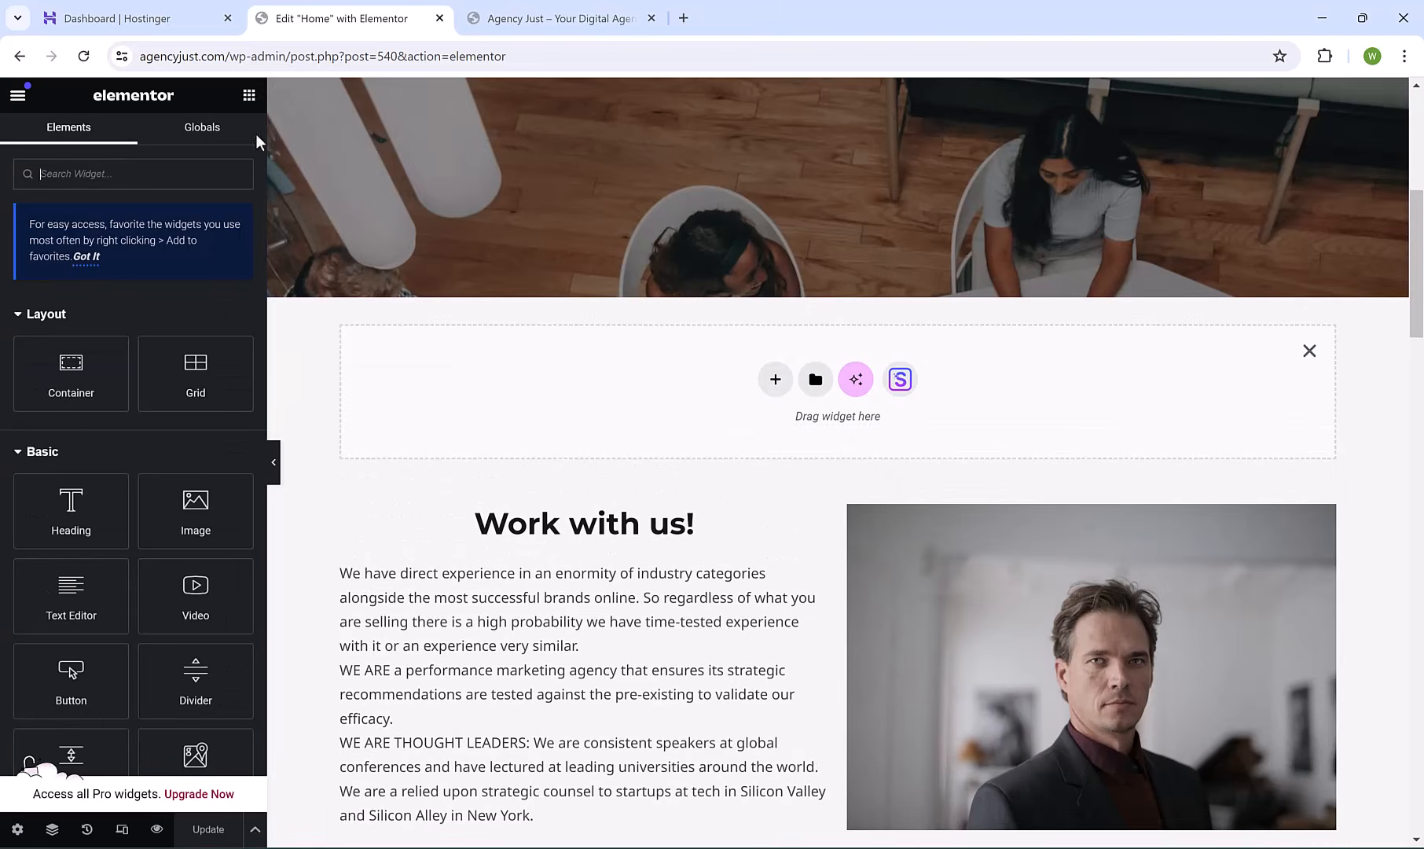
pyautogui.scroll(-2, 236, 236)
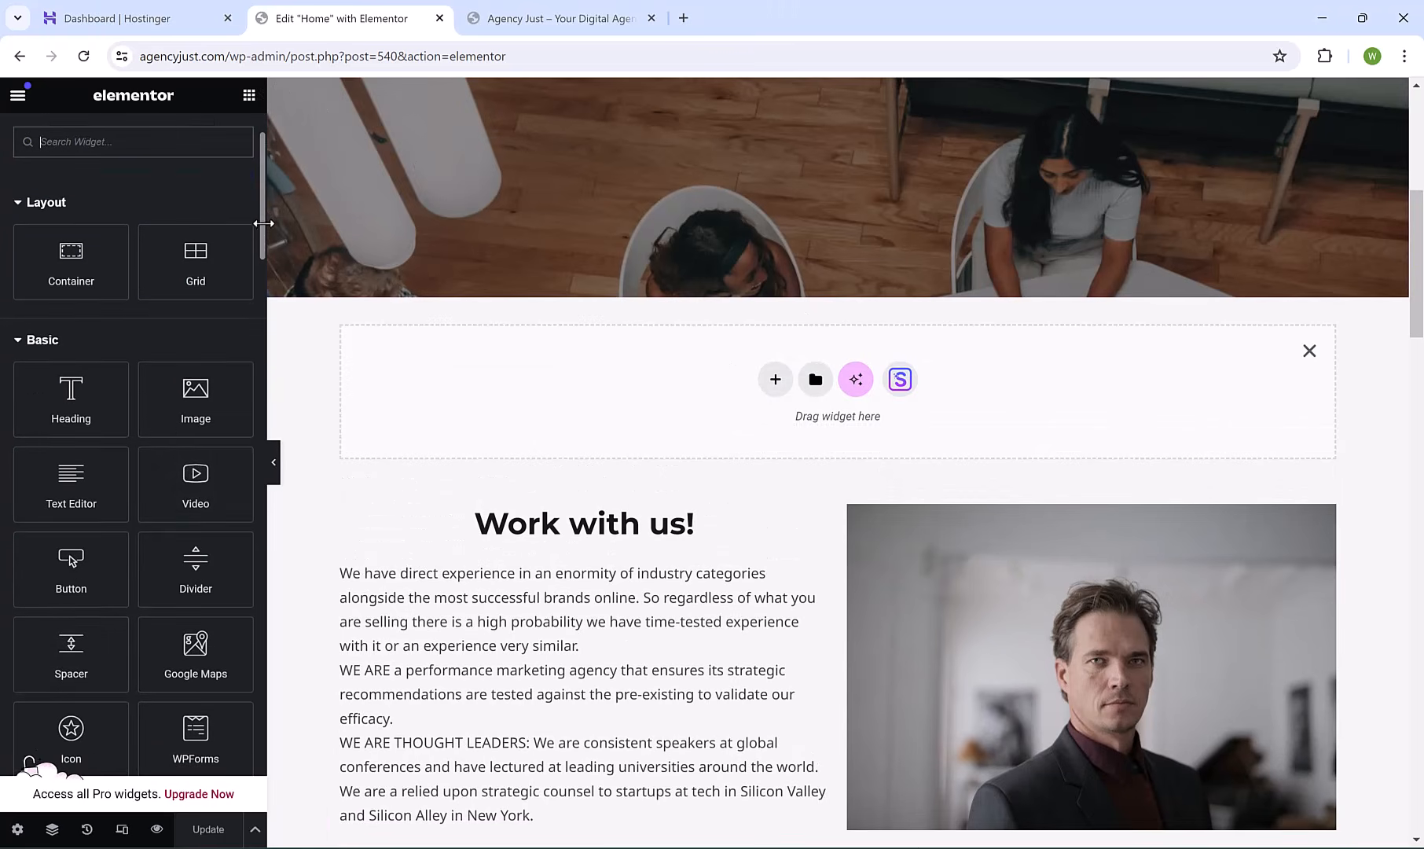
pyautogui.moveTo(71, 652); pyautogui.dragTo(785, 409)
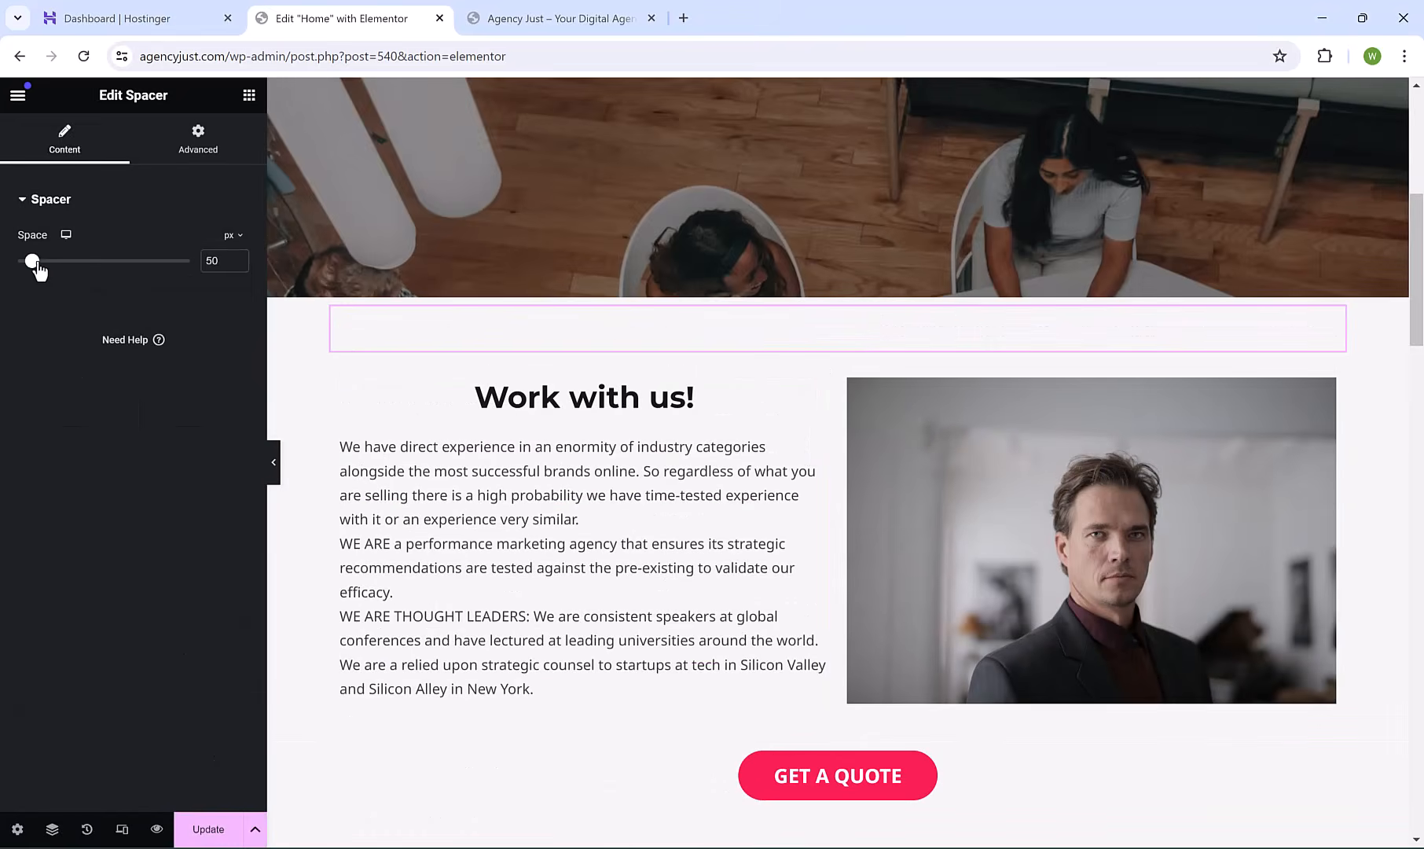
pyautogui.moveTo(39, 267)
pyautogui.mouseDown()
pyautogui.moveTo(86, 273)
pyautogui.moveTo(38, 270)
pyautogui.mouseUp()
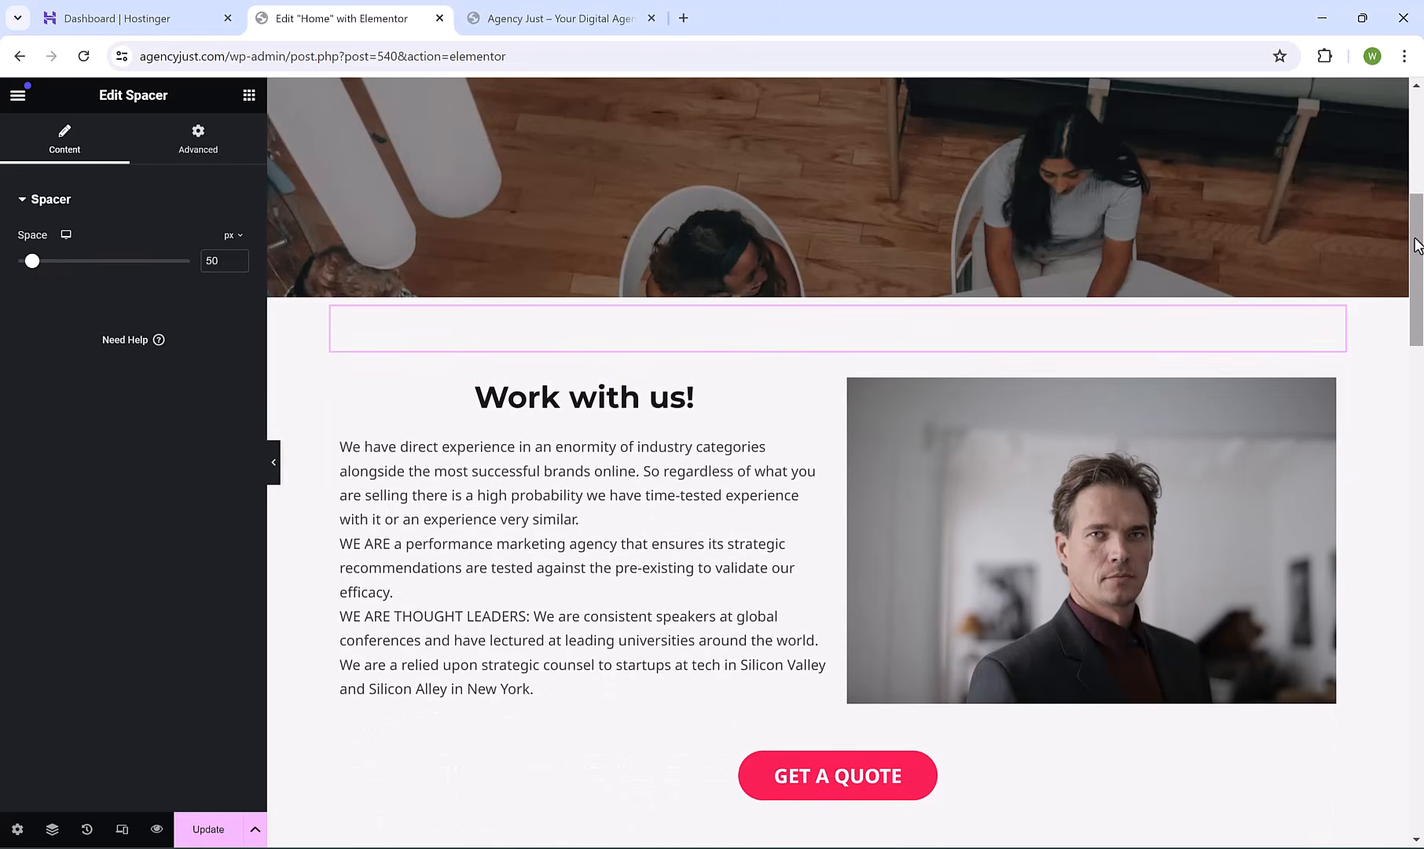
pyautogui.moveTo(1416, 244); pyautogui.dragTo(1420, 332)
# Add a single-column Flexbox container below the GET A QUOTE button.
pyautogui.click(813, 360)
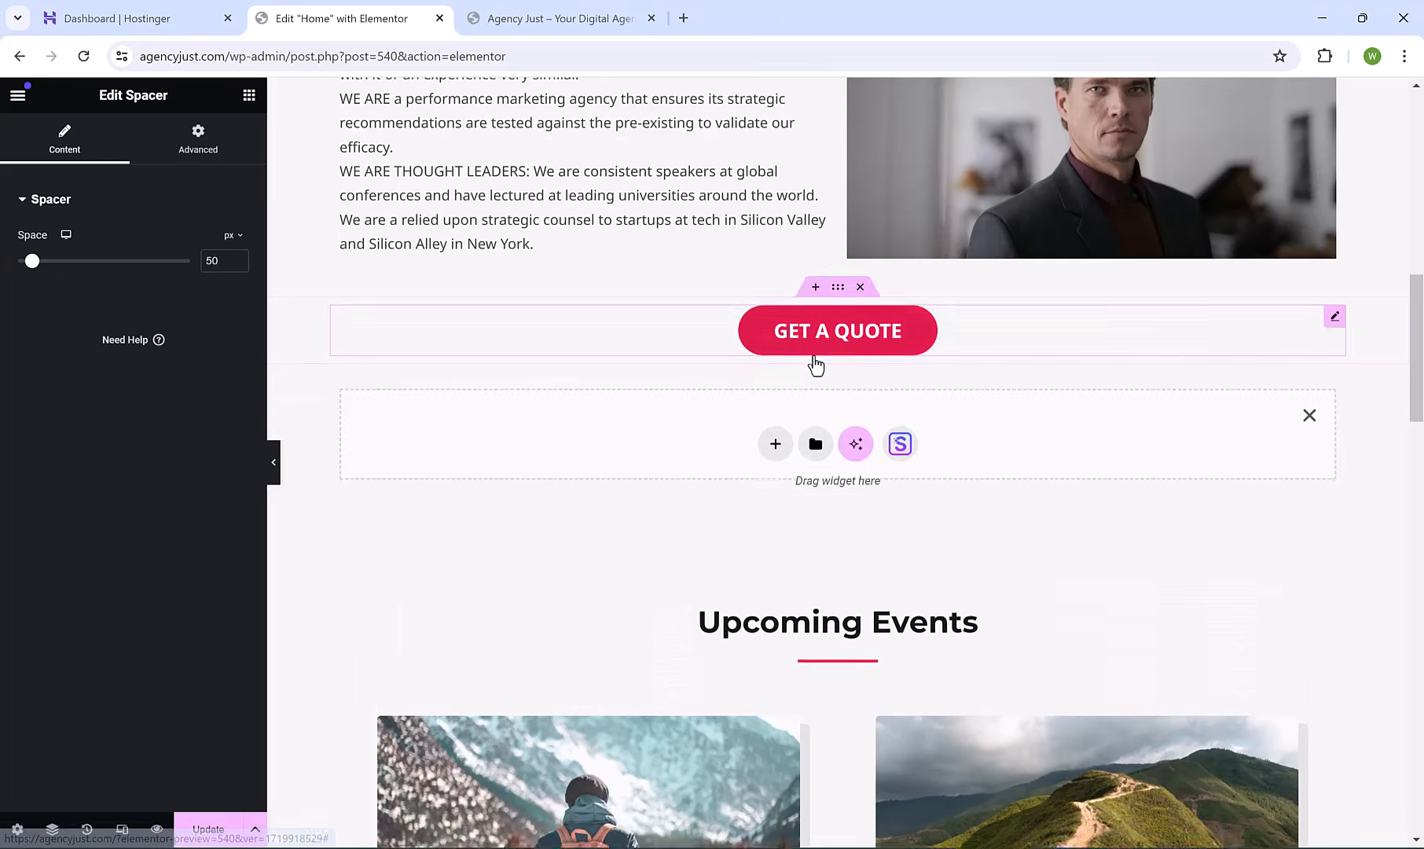
pyautogui.click(771, 446)
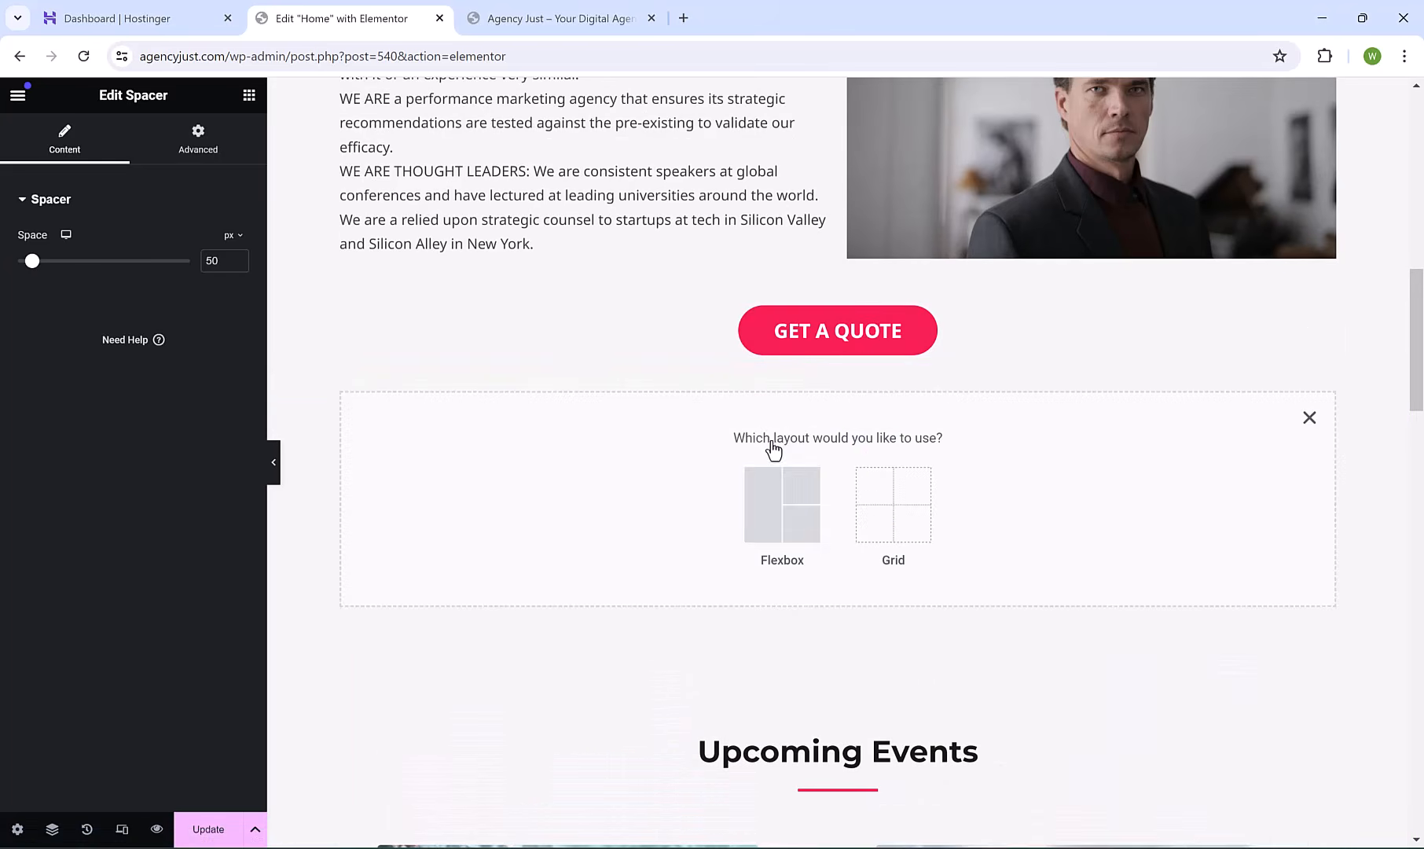
pyautogui.click(774, 491)
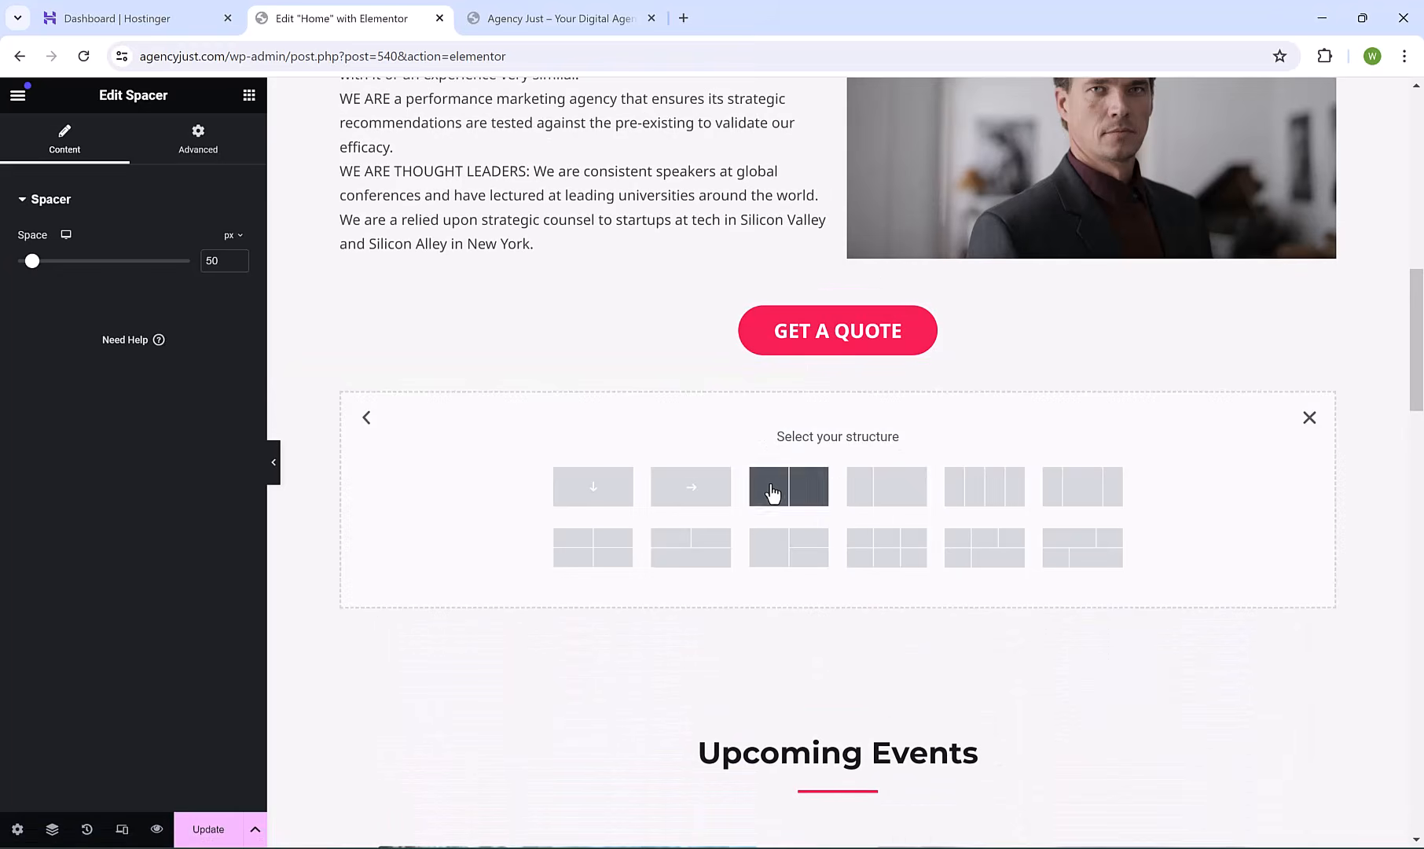
pyautogui.click(583, 485)
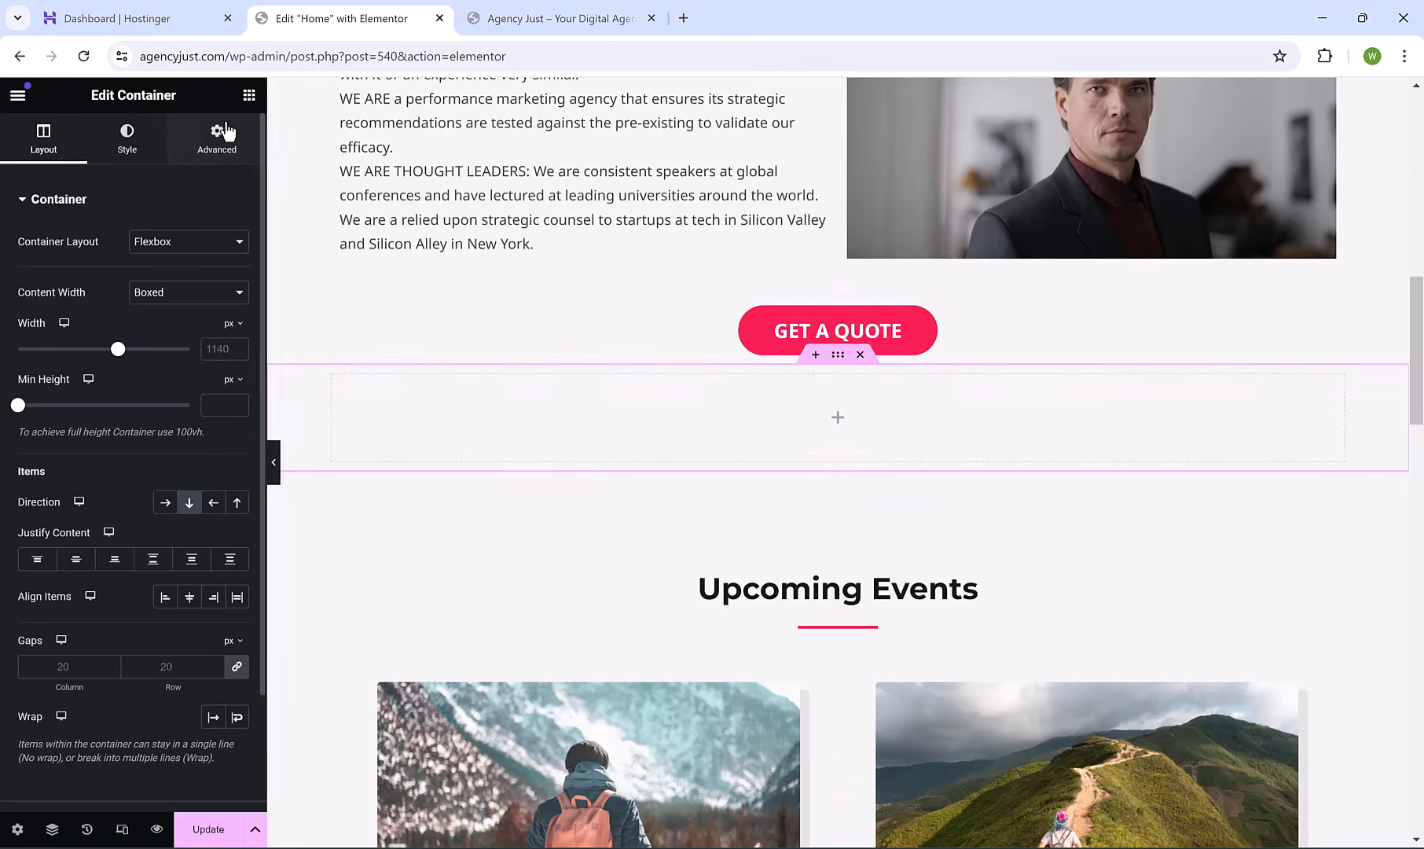
# Add a Heading reading 'OUR SERVICES' with centre alignment.
pyautogui.click(248, 95)
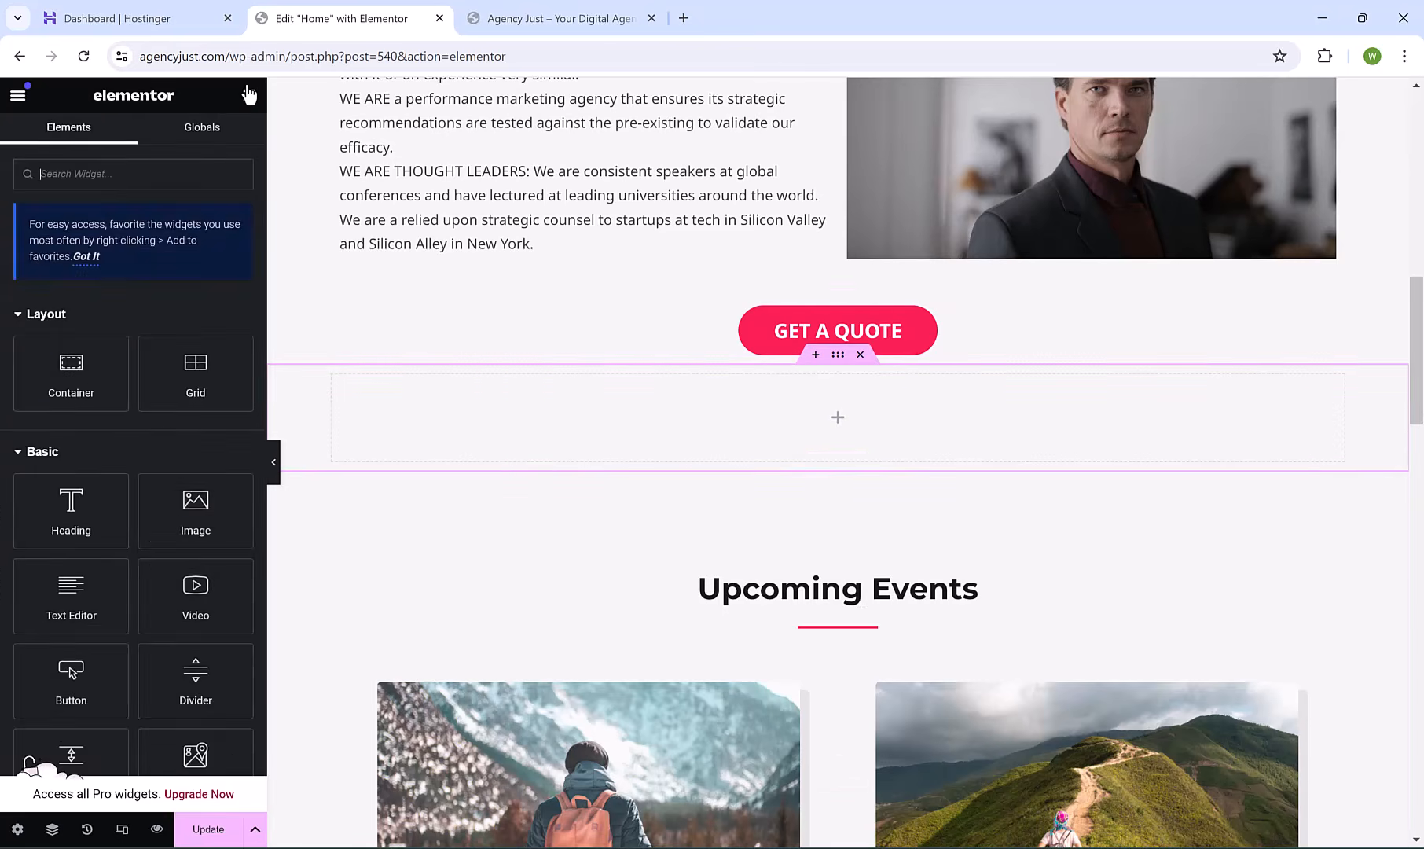
pyautogui.moveTo(81, 486); pyautogui.dragTo(791, 422)
pyautogui.tripleClick(766, 393)
pyautogui.press('BackSpace')
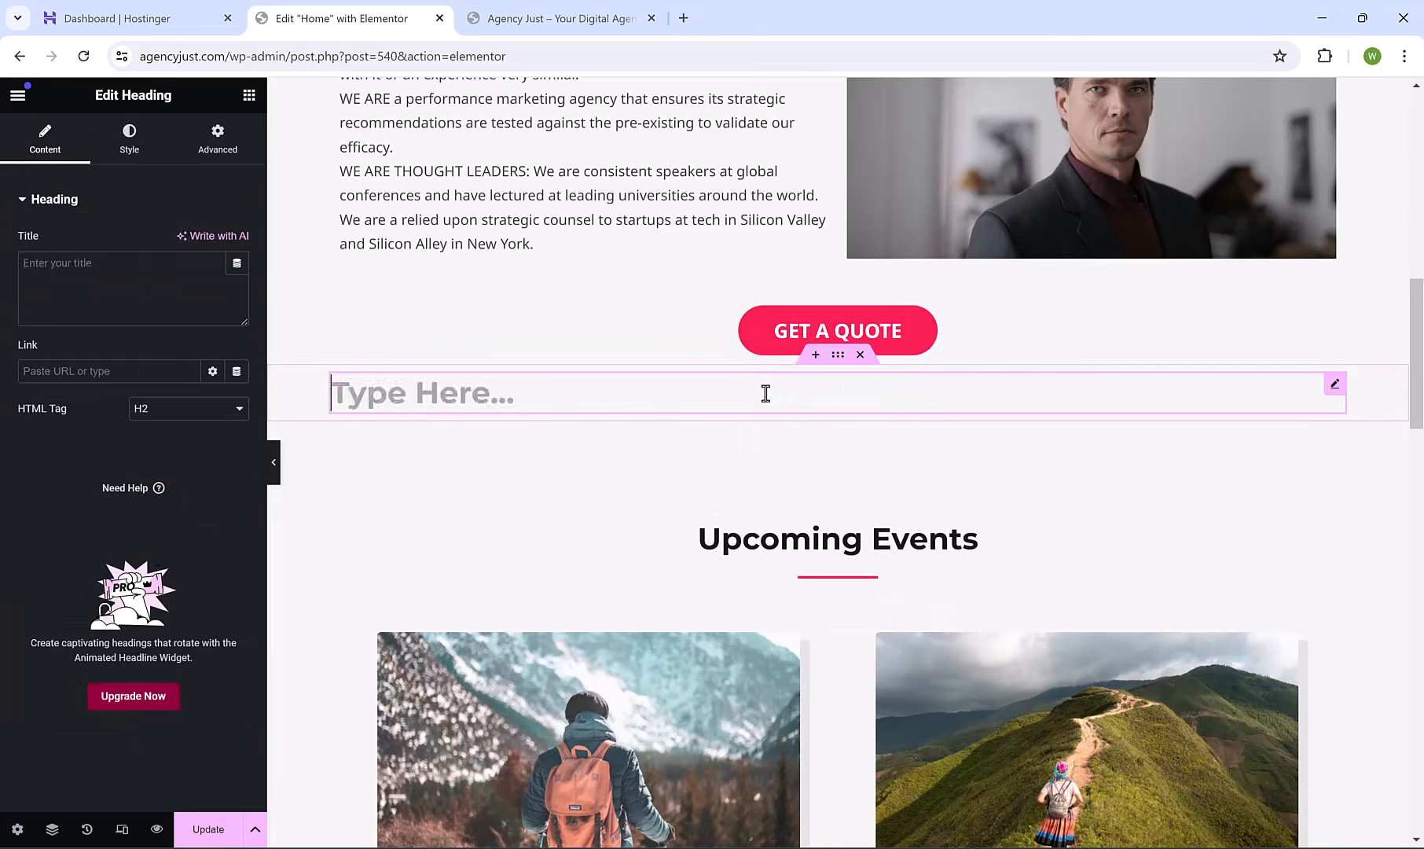
pyautogui.write('OUR SERVICES')
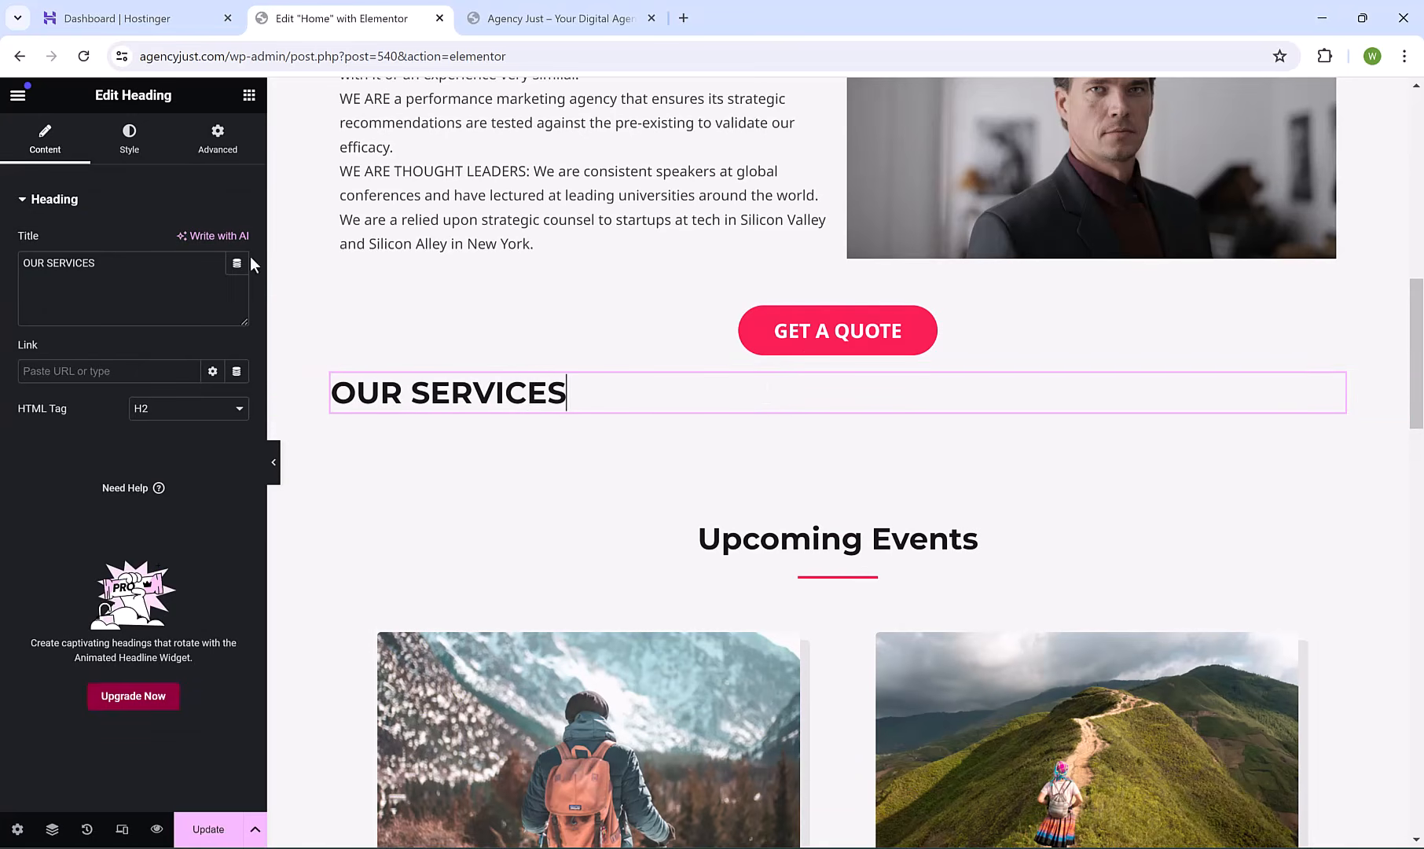
pyautogui.click(130, 141)
pyautogui.click(189, 240)
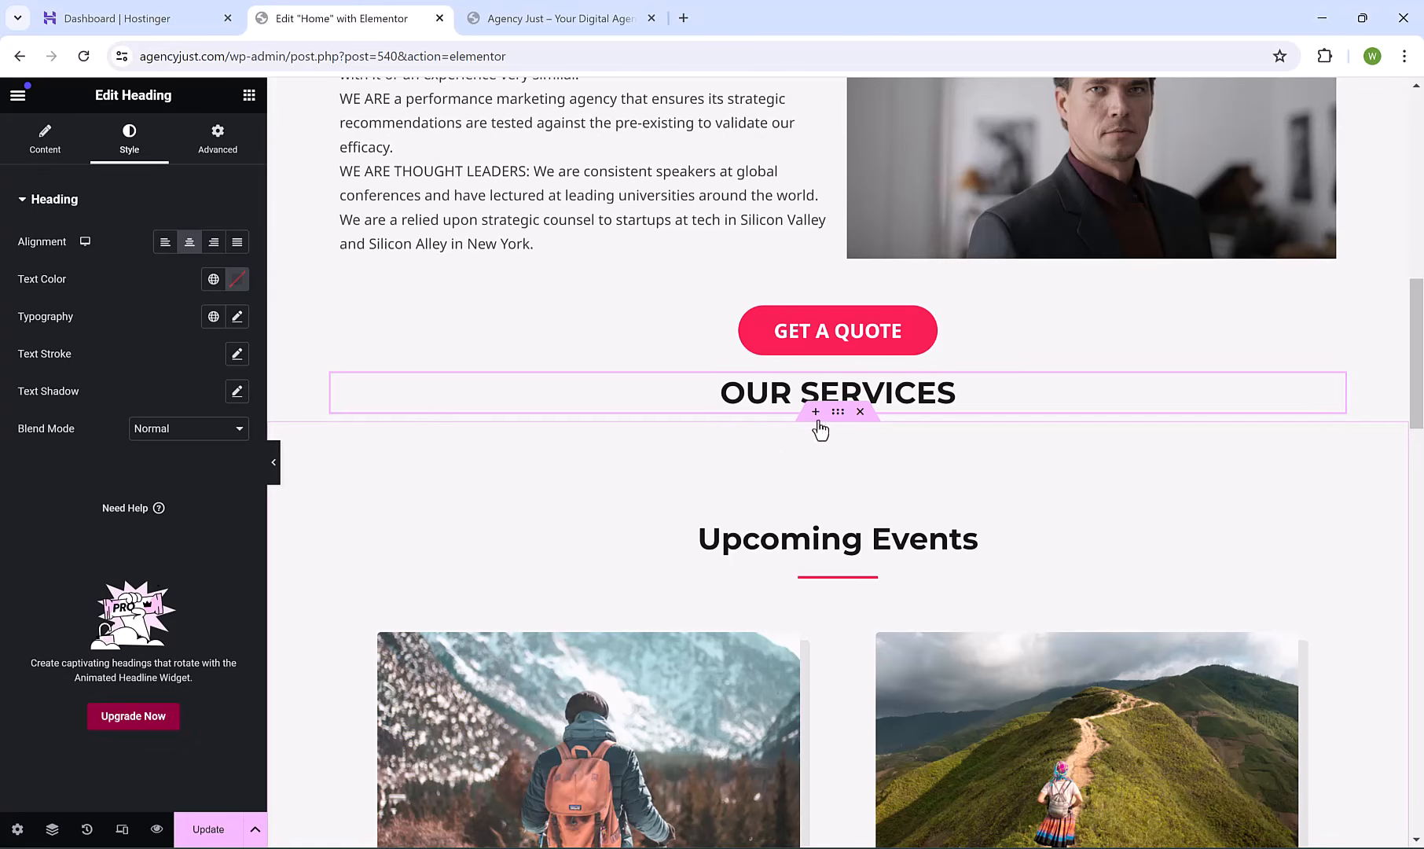
# Start another Flexbox section below the OUR SERVICES heading.
pyautogui.click(813, 417)
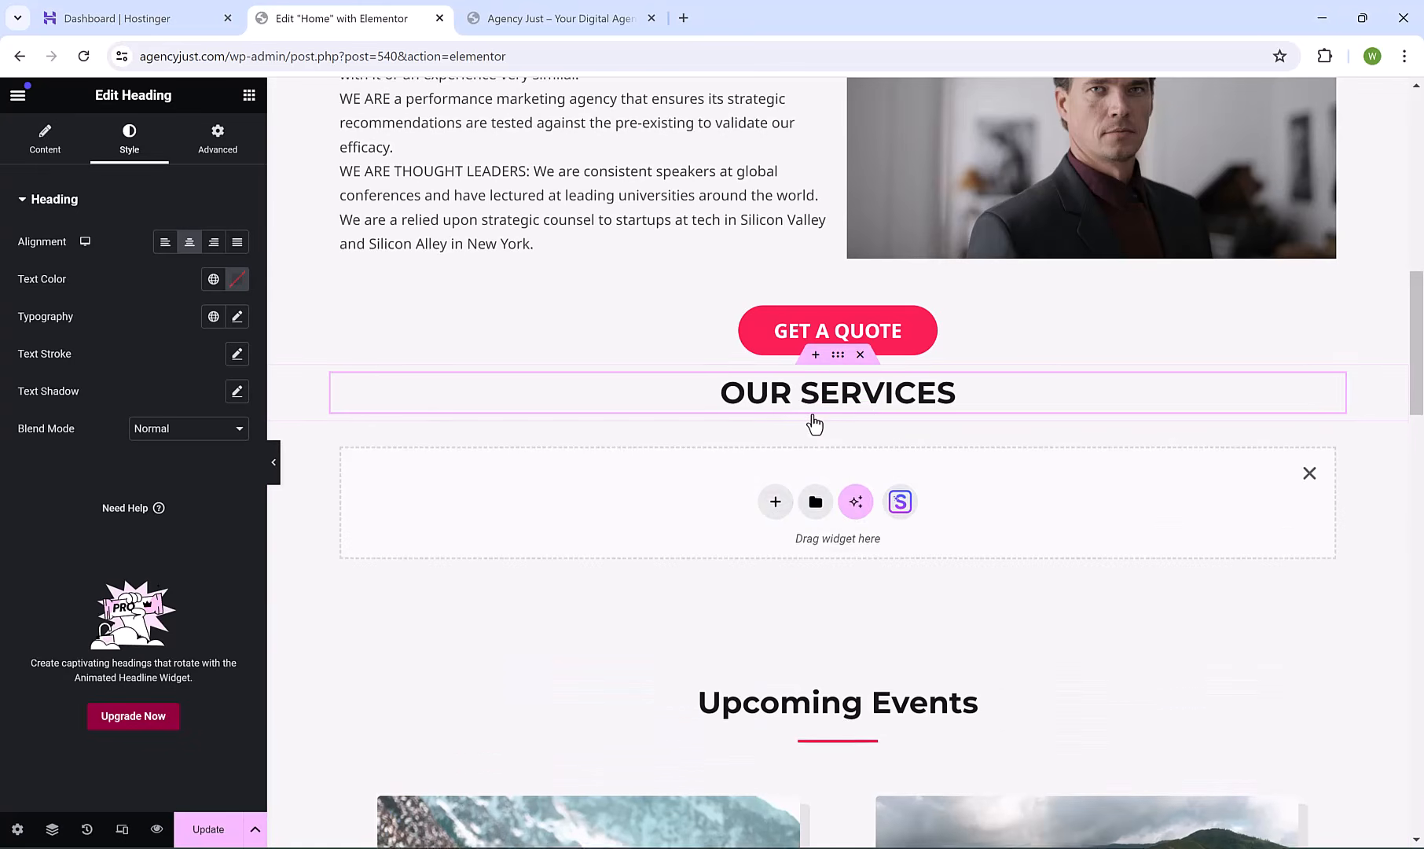
pyautogui.click(777, 503)
pyautogui.click(774, 570)
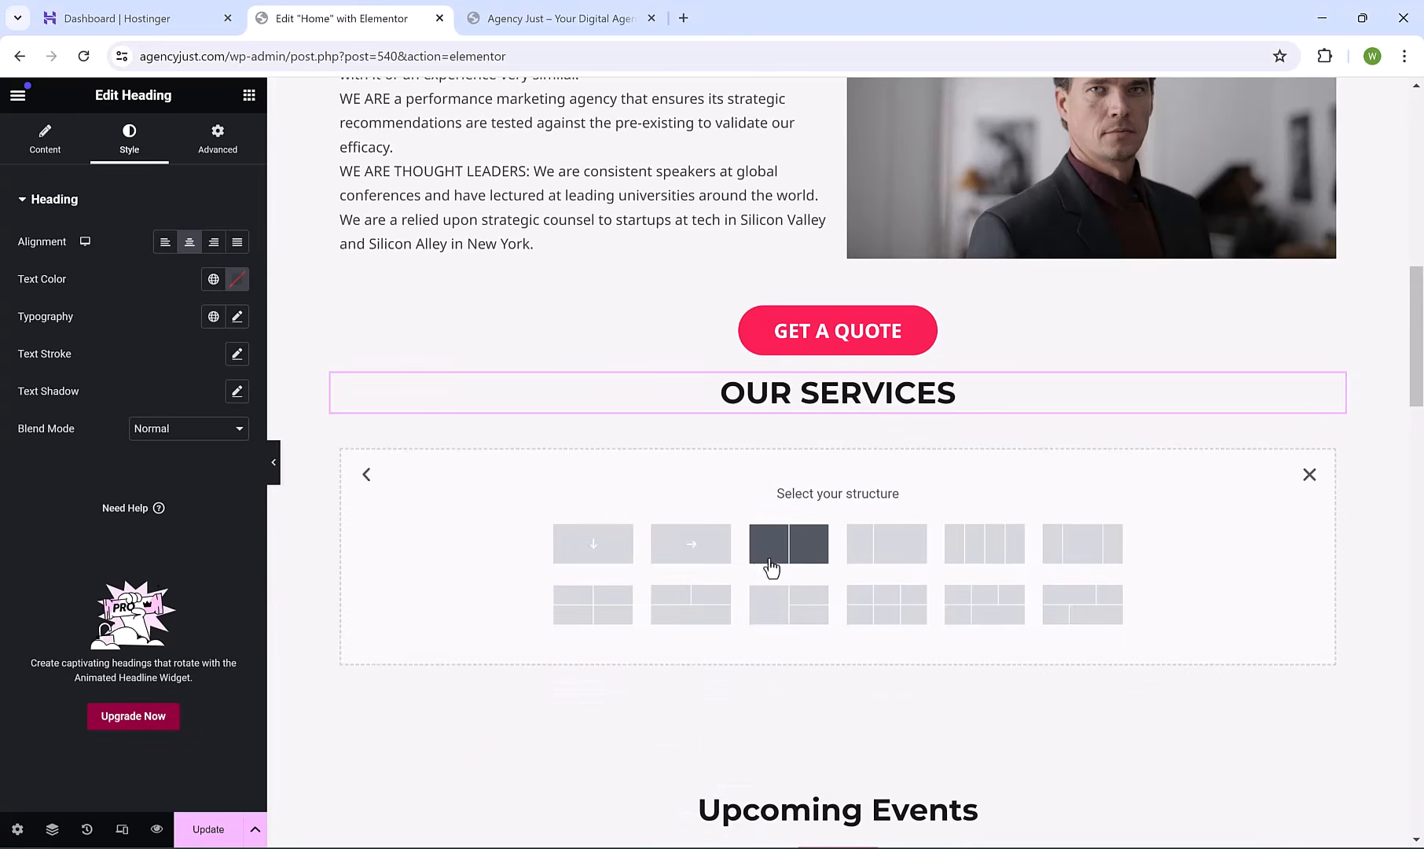
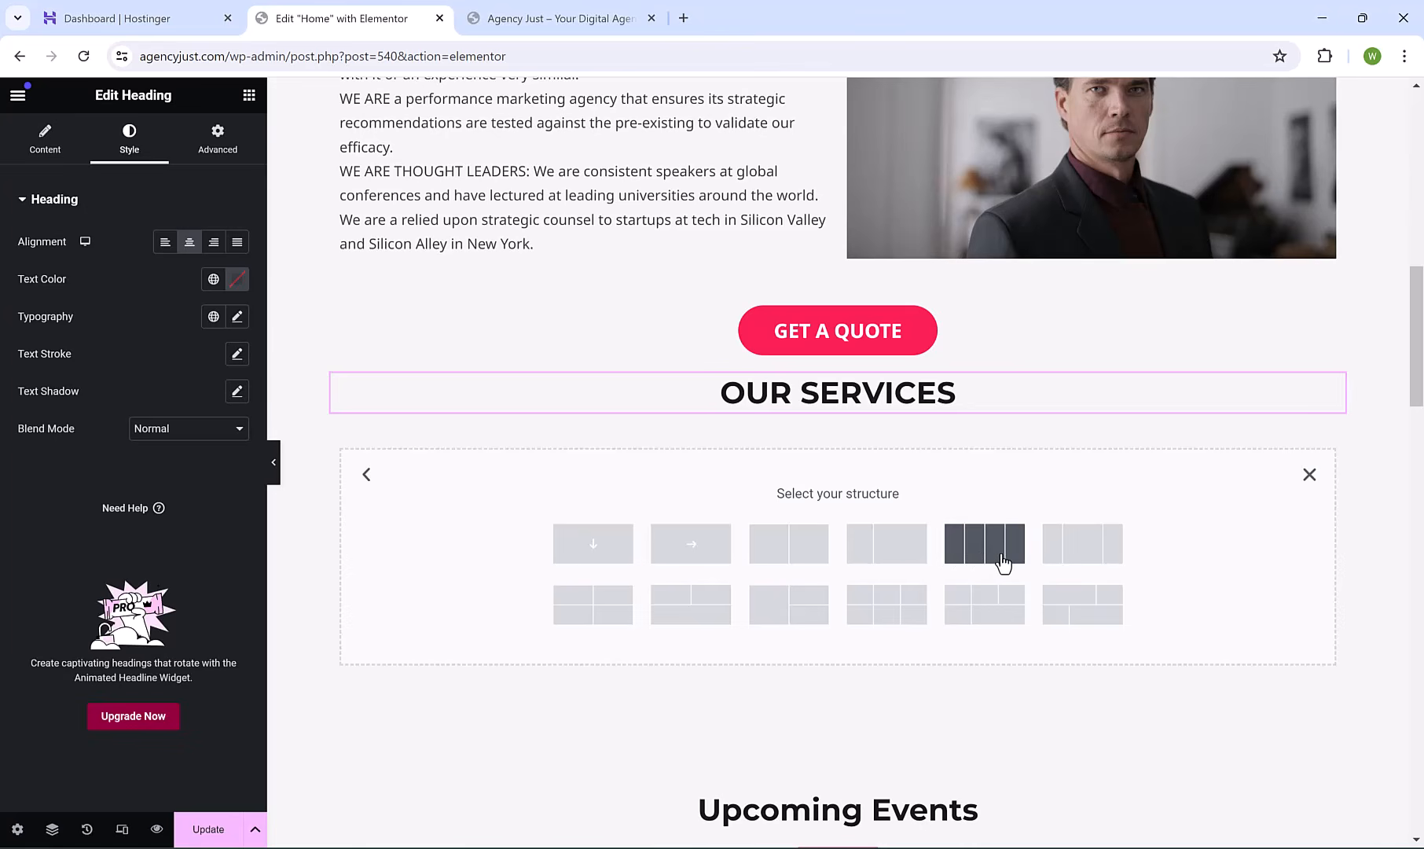
# Choose a two-column structure and duplicate the right column to make three empty columns.
pyautogui.click(812, 554)
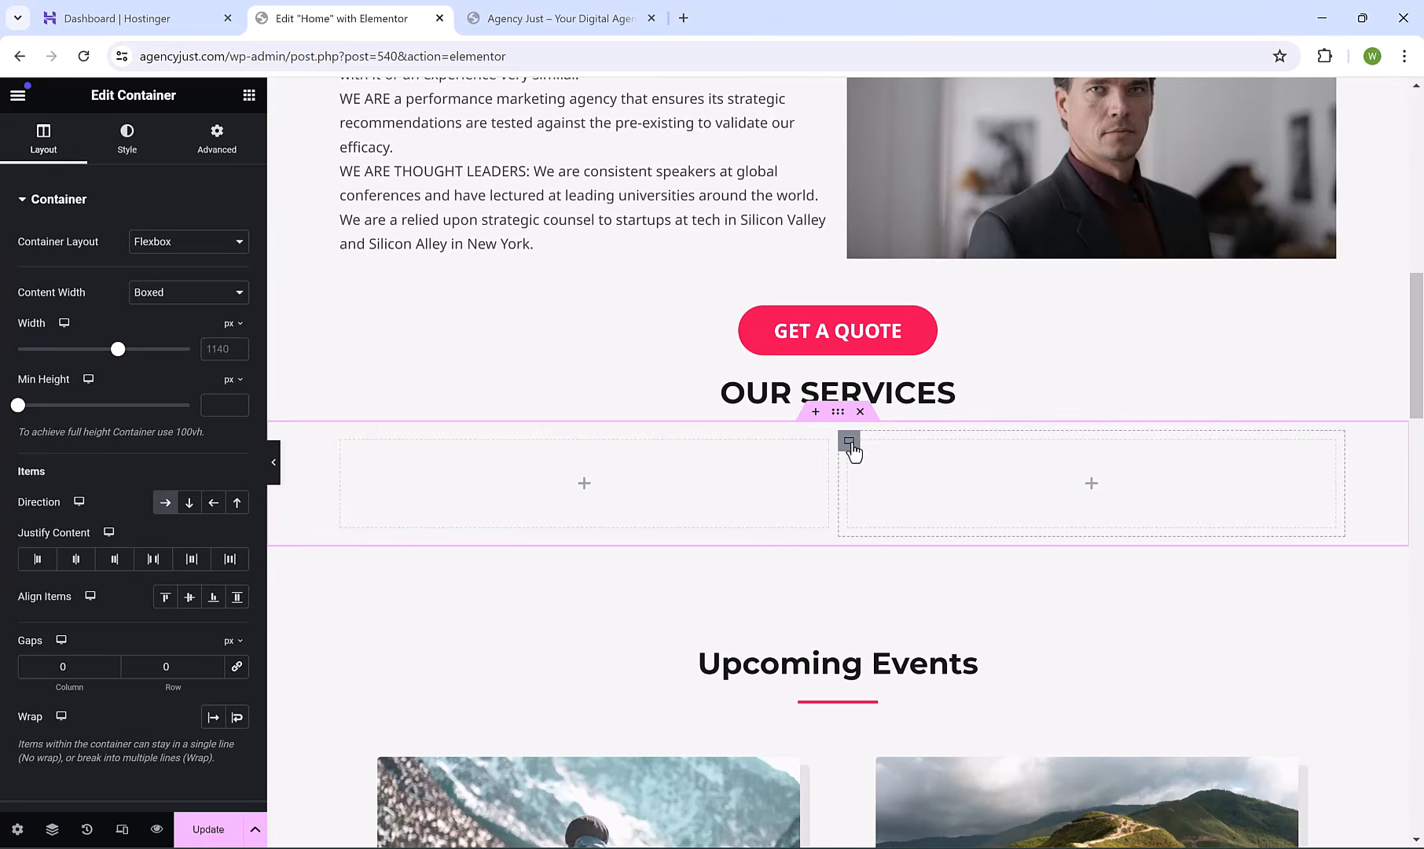
pyautogui.rightClick(853, 452)
pyautogui.click(928, 414)
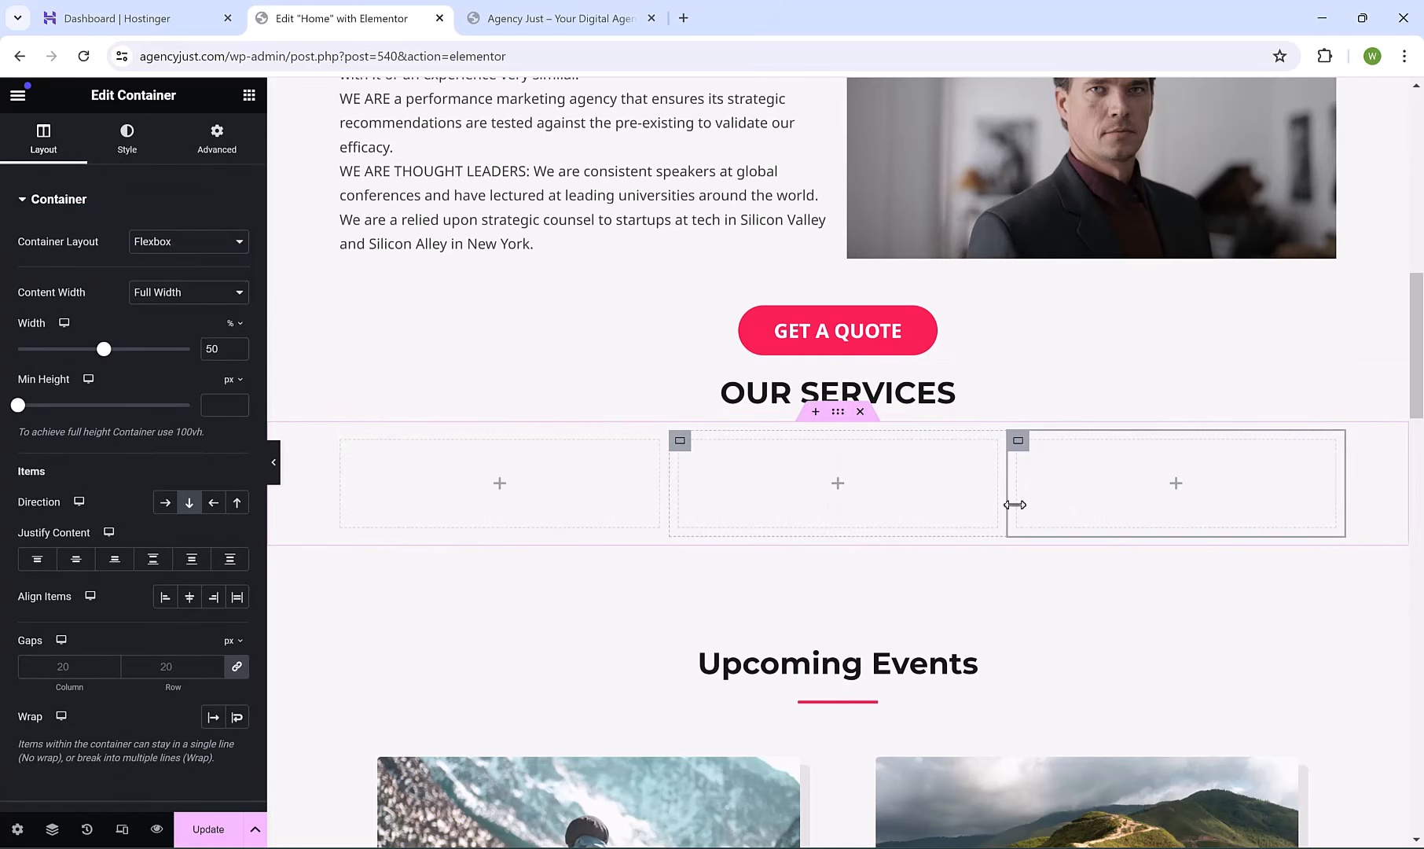
pyautogui.click(248, 97)
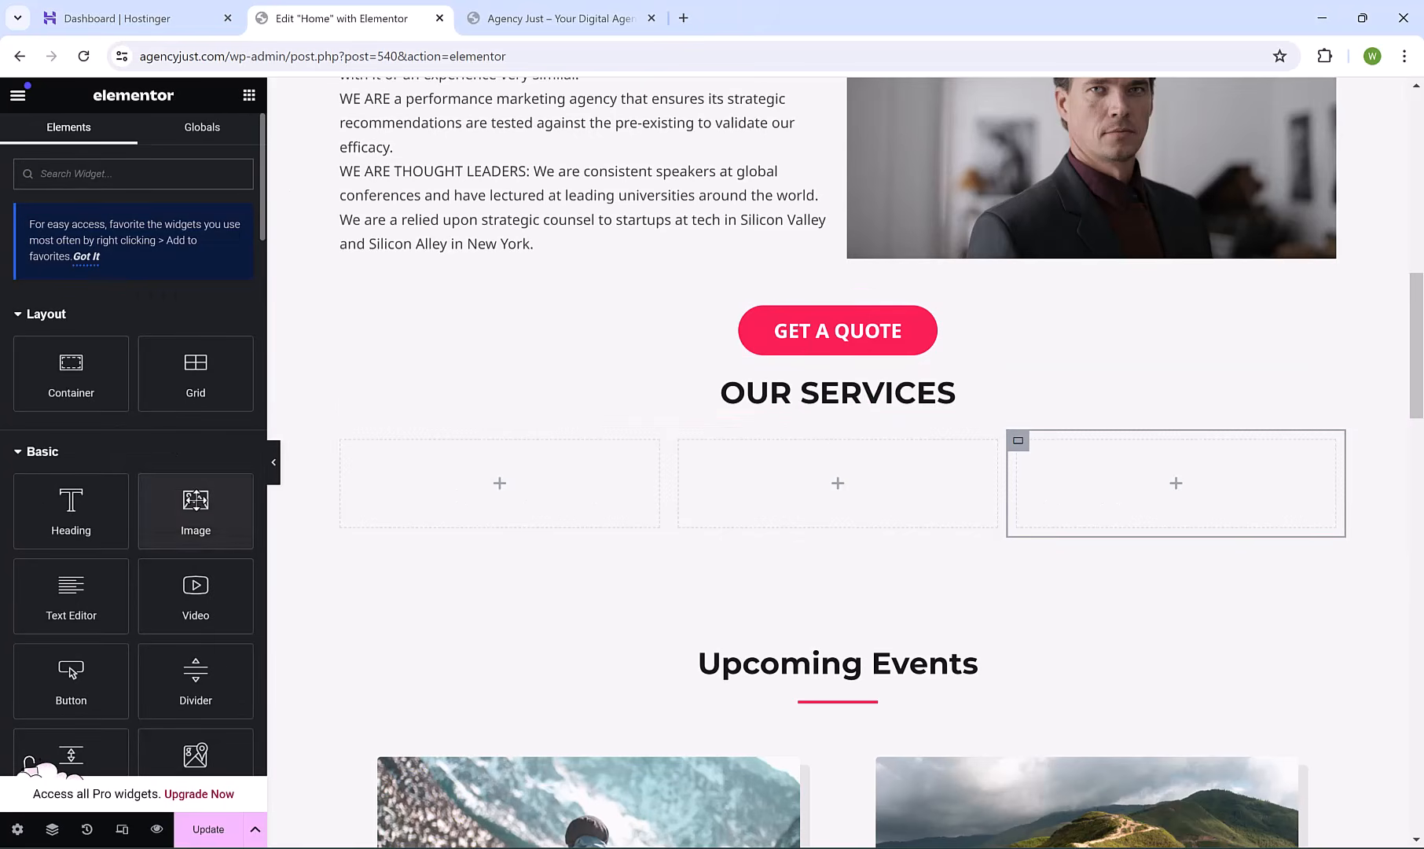
# Place an Image, a Heading and a Button widget in the first services column.
pyautogui.moveTo(196, 503); pyautogui.dragTo(458, 481)
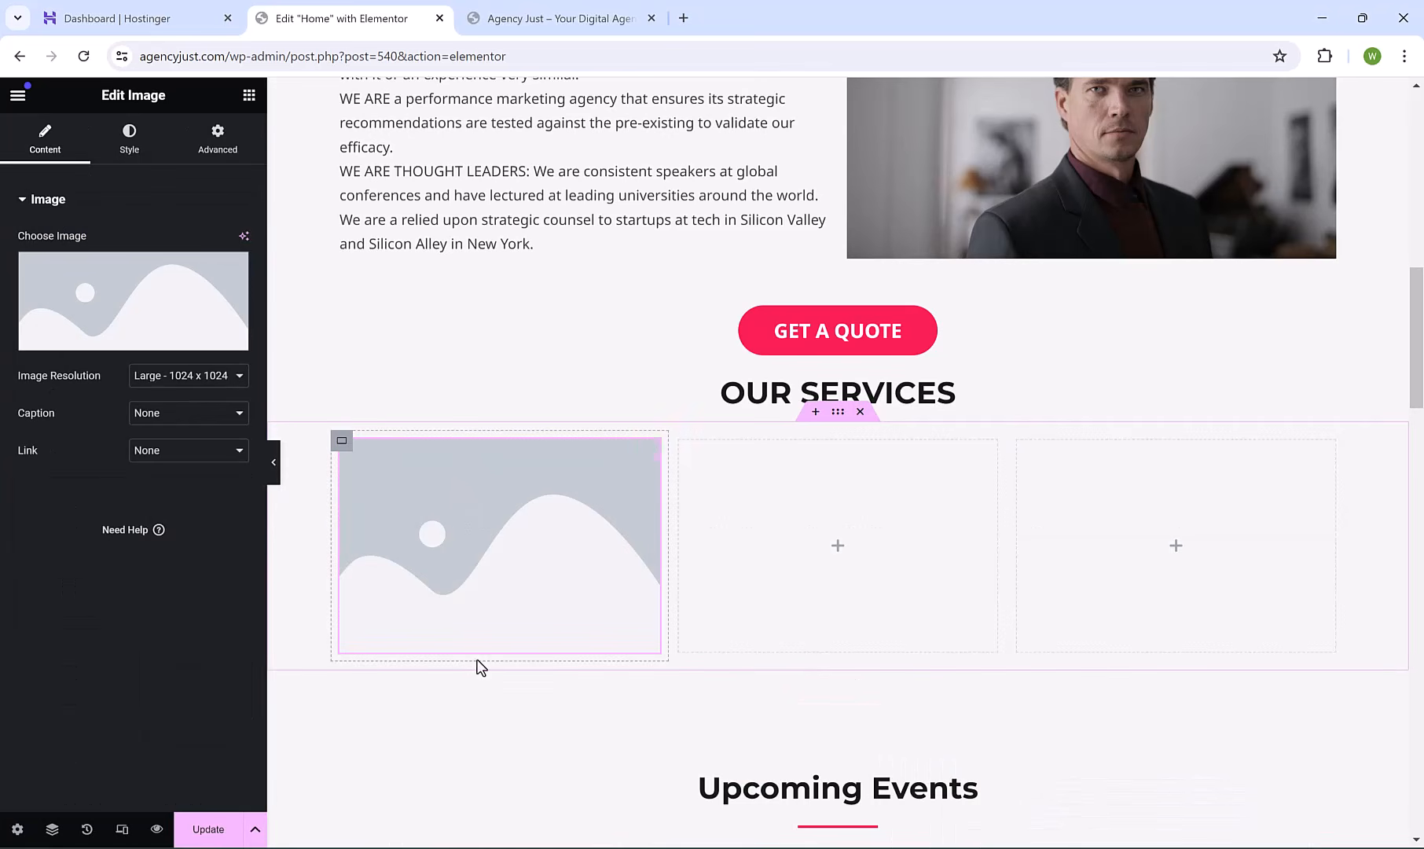
pyautogui.click(248, 96)
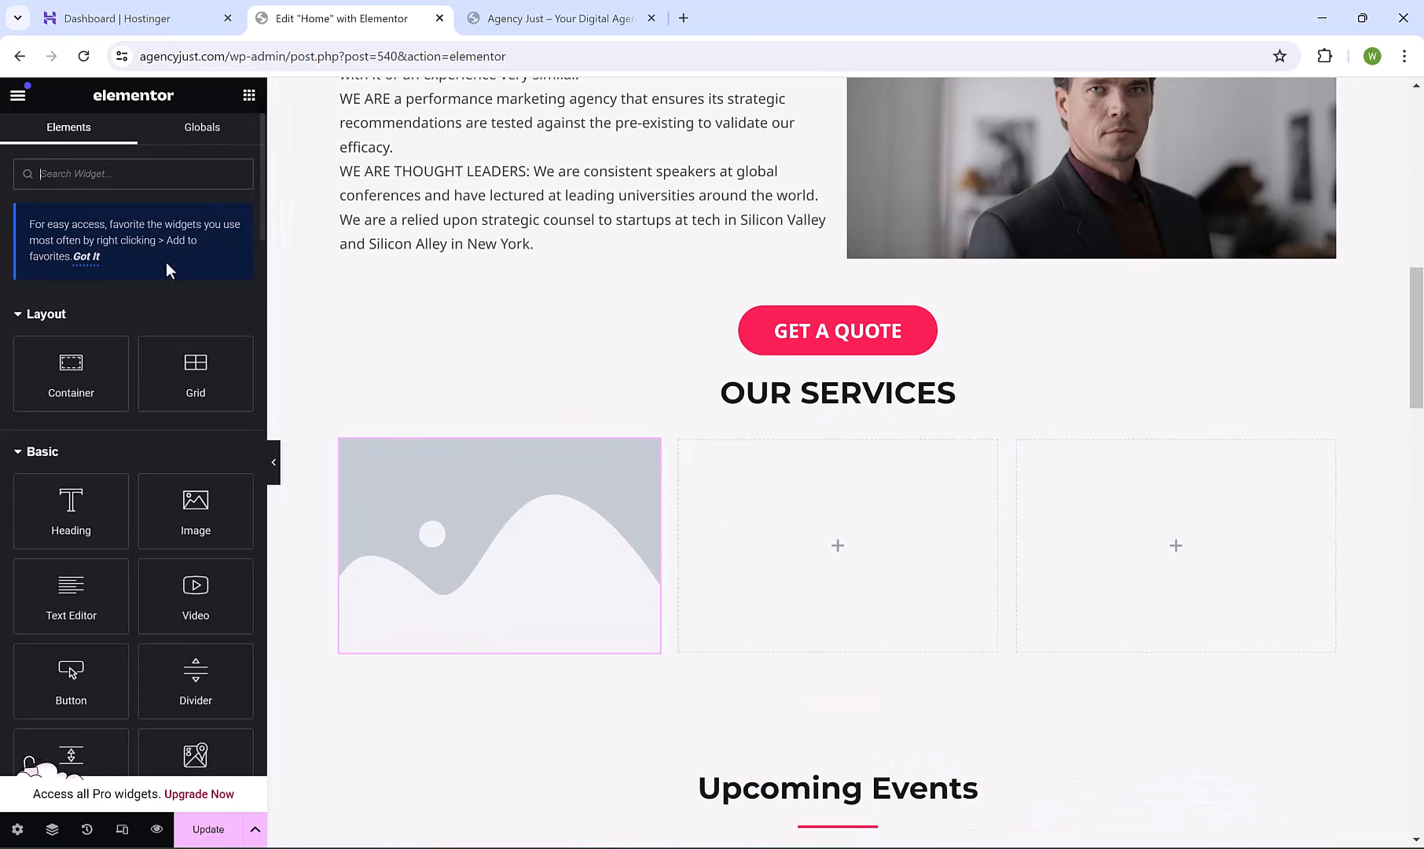
pyautogui.moveTo(71, 507); pyautogui.dragTo(456, 620)
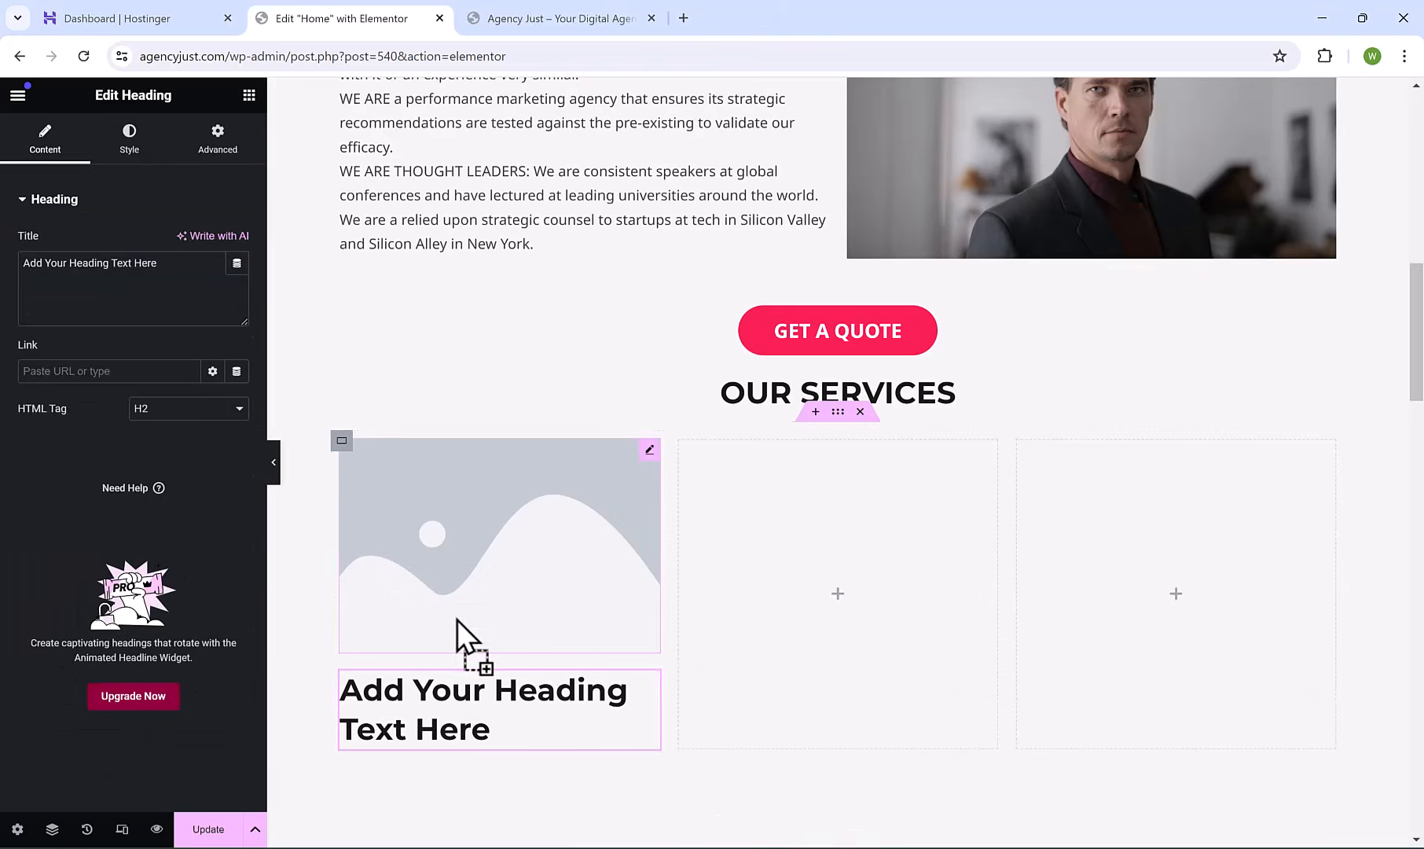
pyautogui.click(248, 96)
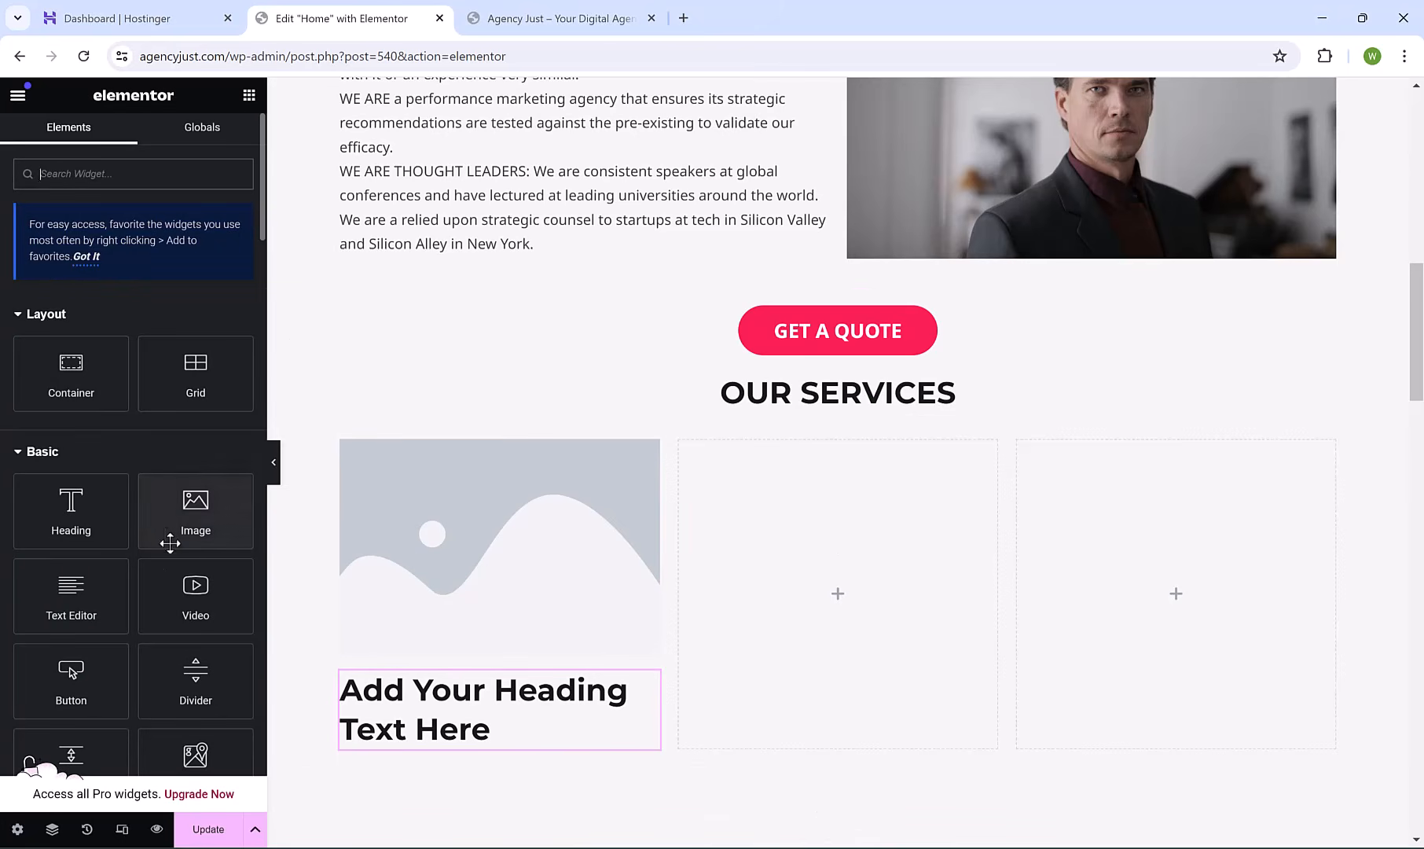
pyautogui.moveTo(87, 695); pyautogui.dragTo(464, 745)
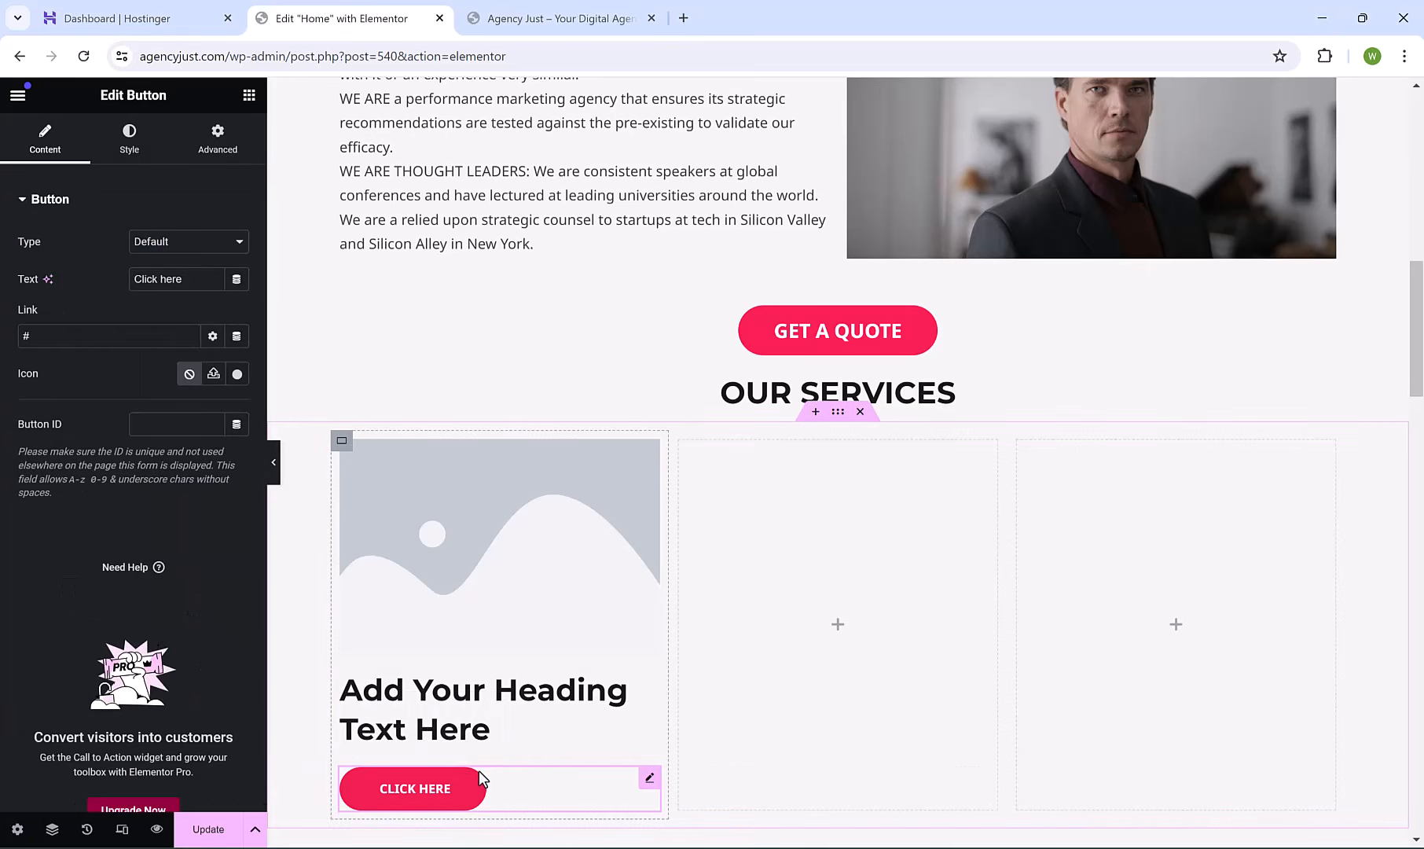
# Centre-align the column's heading and its CLICK HERE button.
pyautogui.click(451, 699)
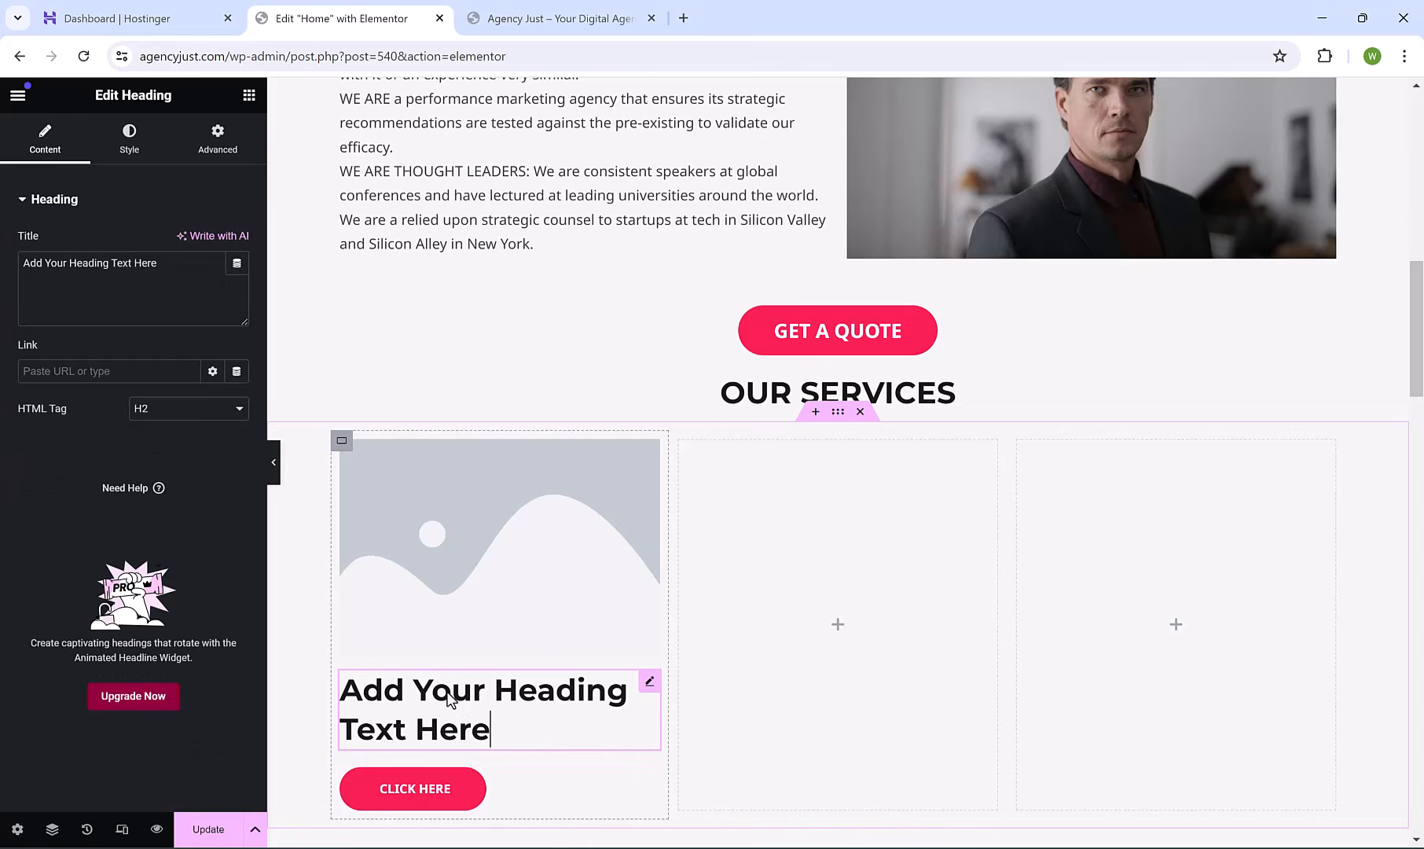
pyautogui.click(135, 143)
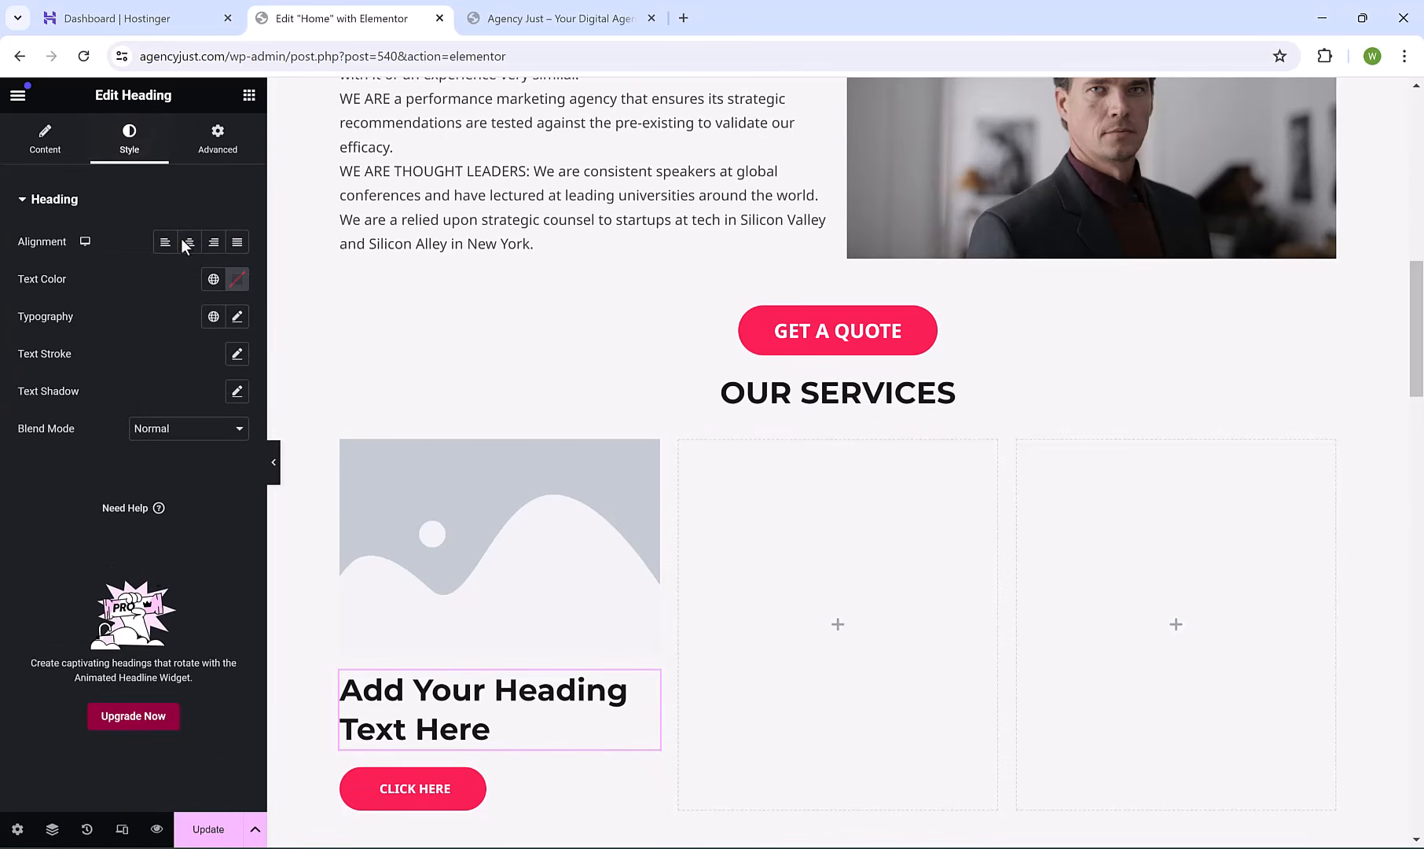
pyautogui.click(191, 250)
pyautogui.click(385, 788)
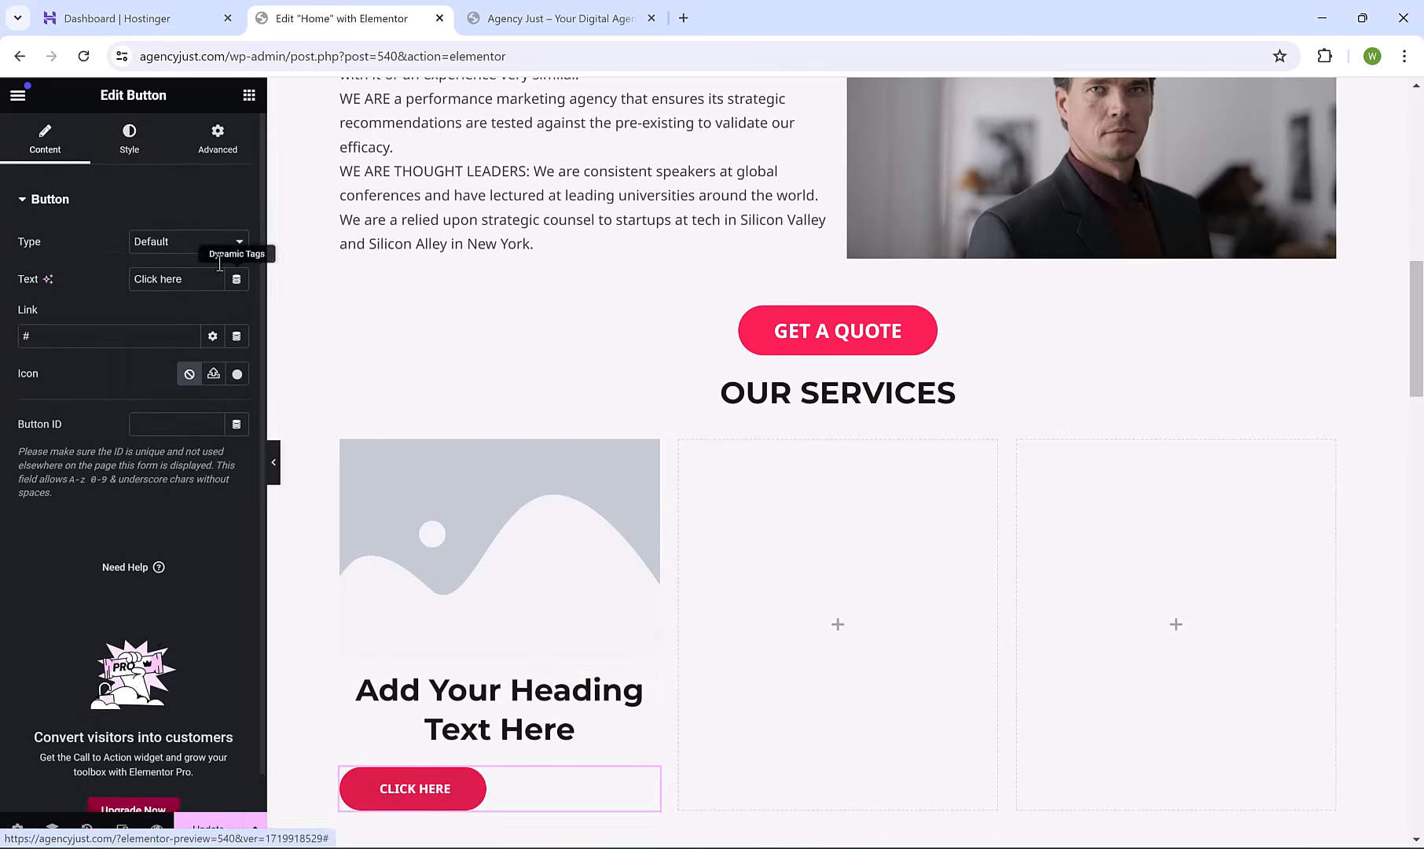
pyautogui.click(149, 160)
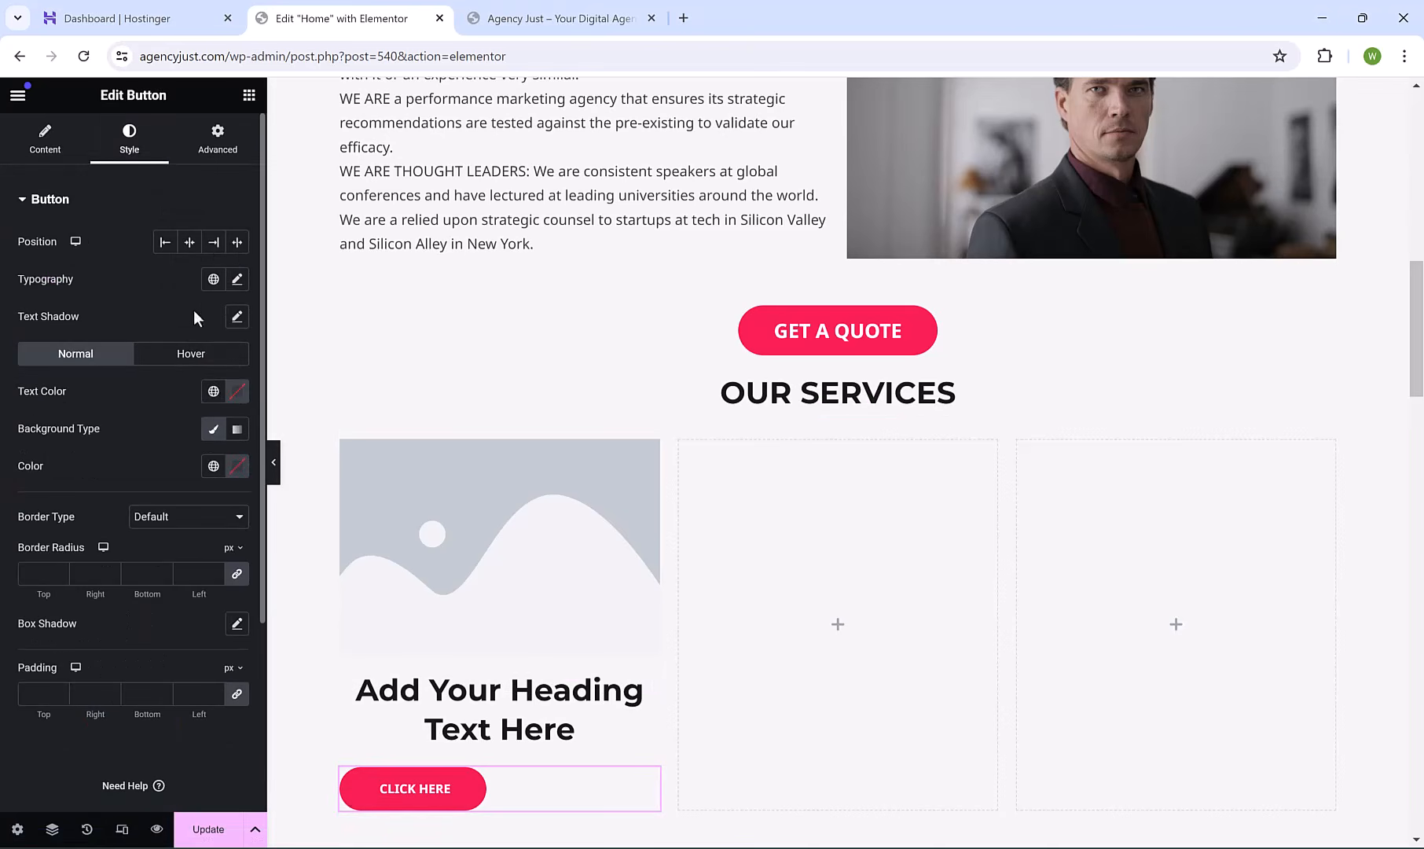
pyautogui.click(189, 248)
pyautogui.click(455, 543)
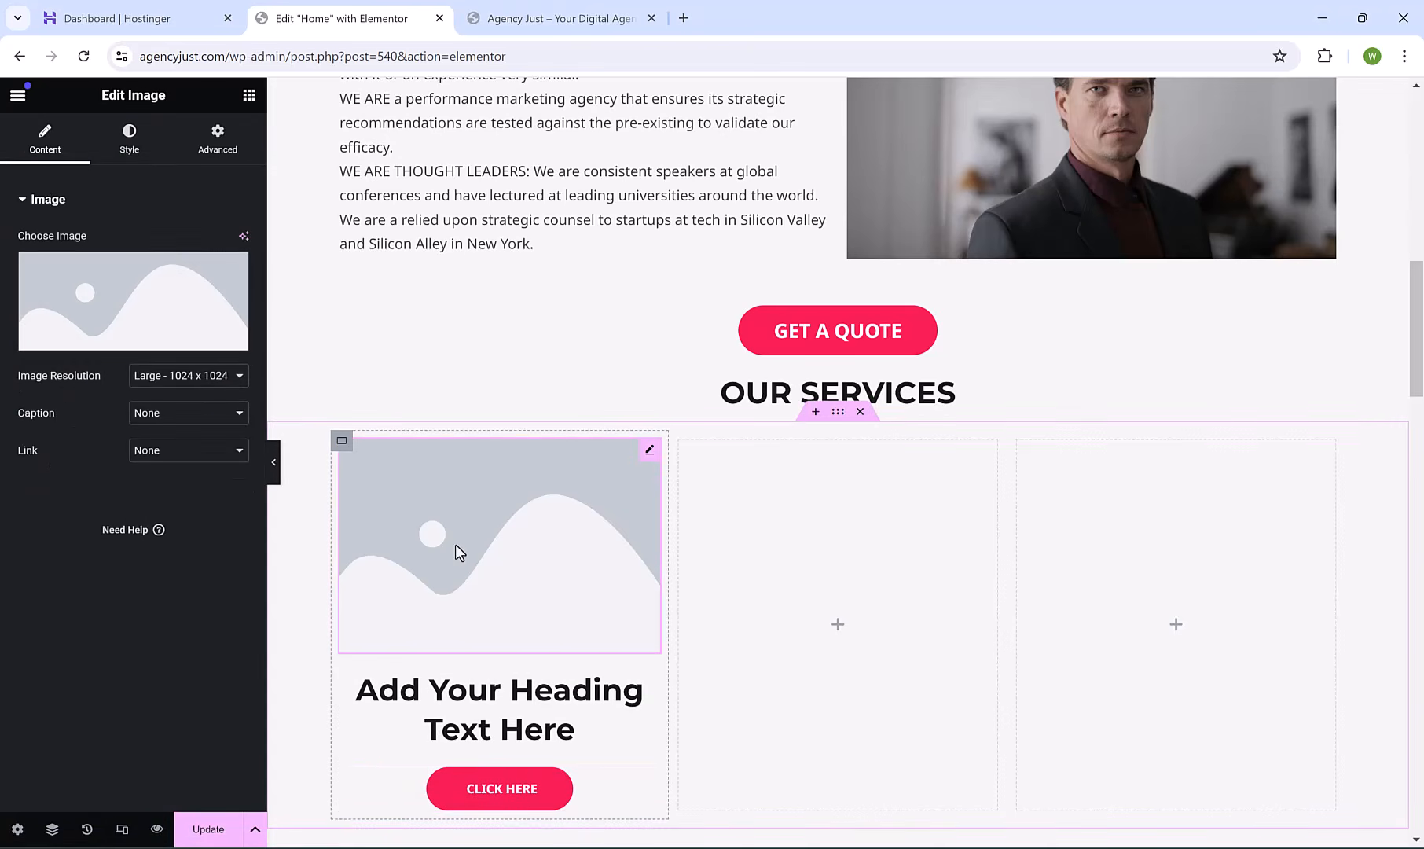
# Insert the free Adwords scrabble photo into the first card and retitle its heading 'GOOGLE ADS'.
pyautogui.click(191, 327)
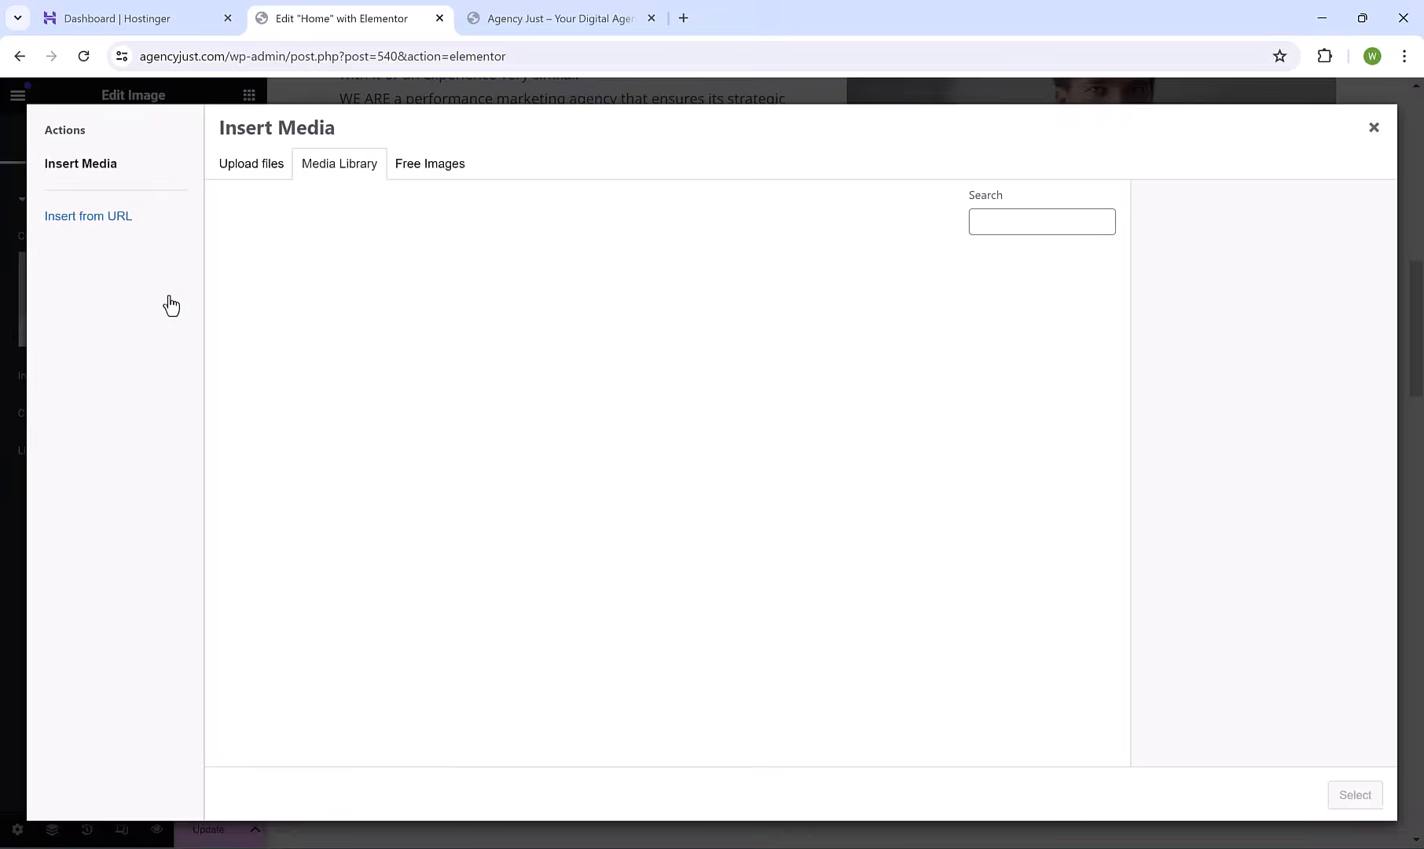
pyautogui.click(445, 176)
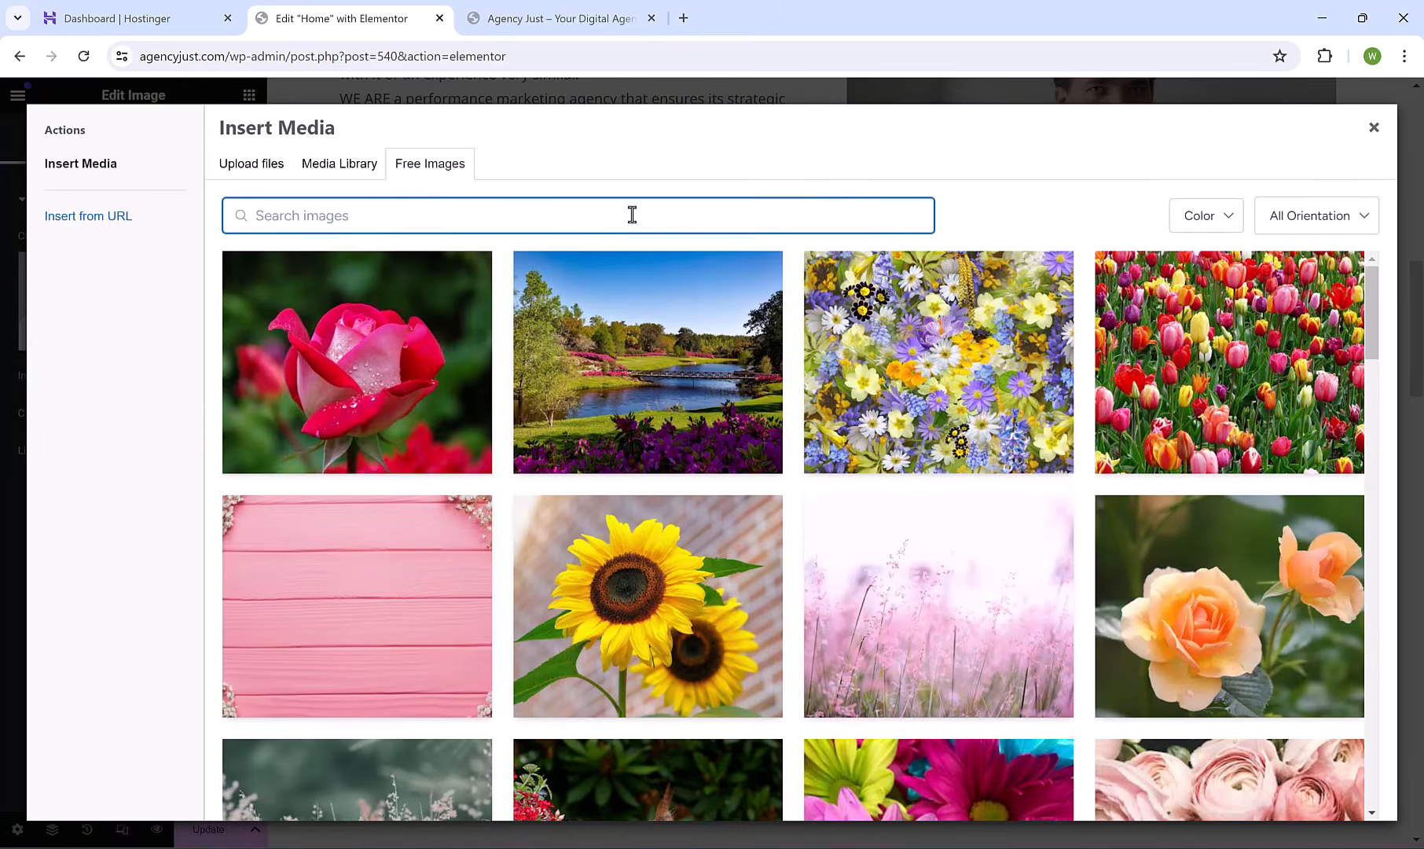
pyautogui.write('GOOGLE ADS')
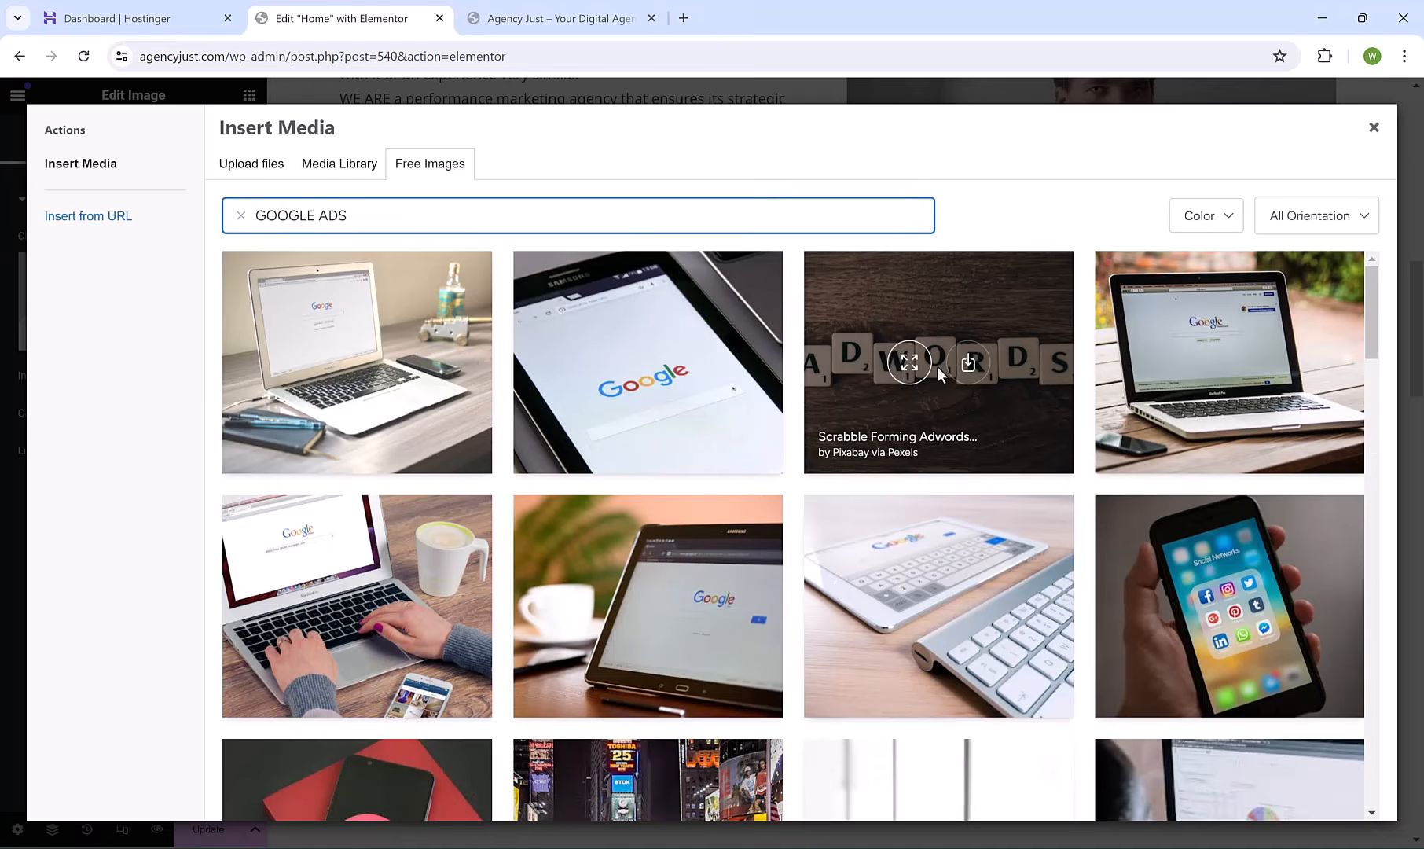
pyautogui.click(968, 302)
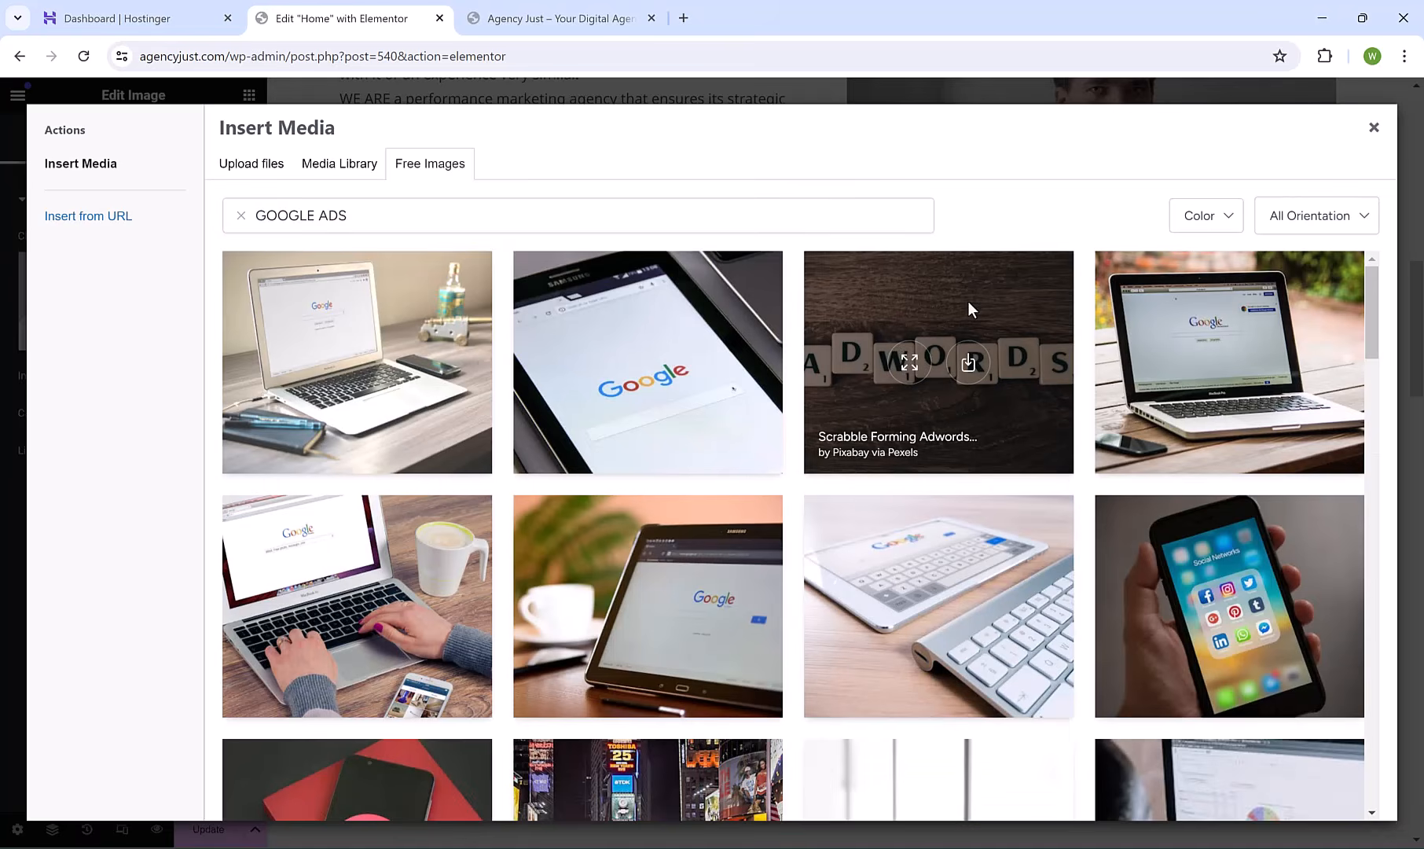
pyautogui.click(968, 364)
pyautogui.tripleClick(531, 696)
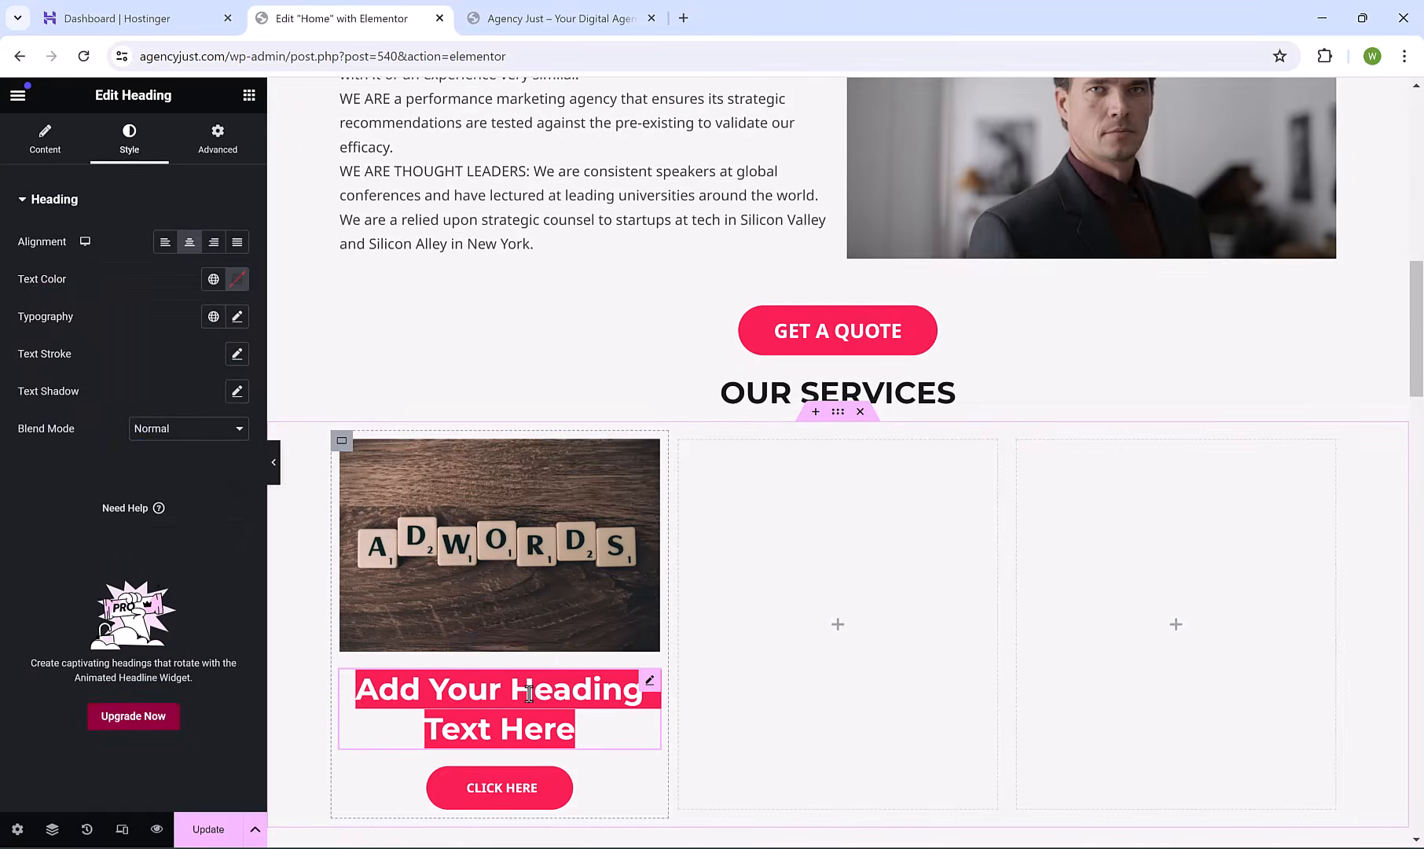
pyautogui.write('GOOGLE A')
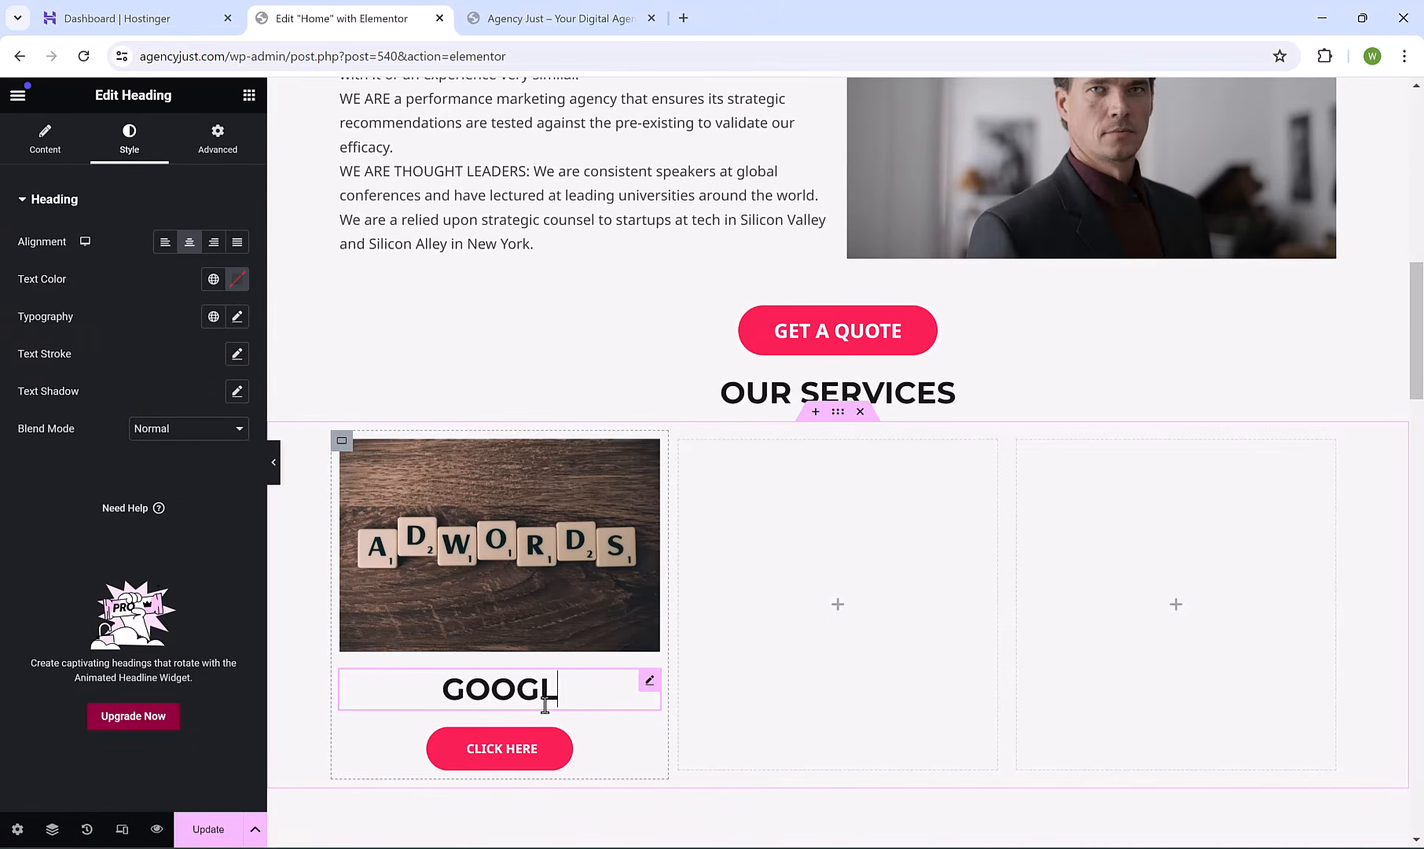
pyautogui.write('DS')
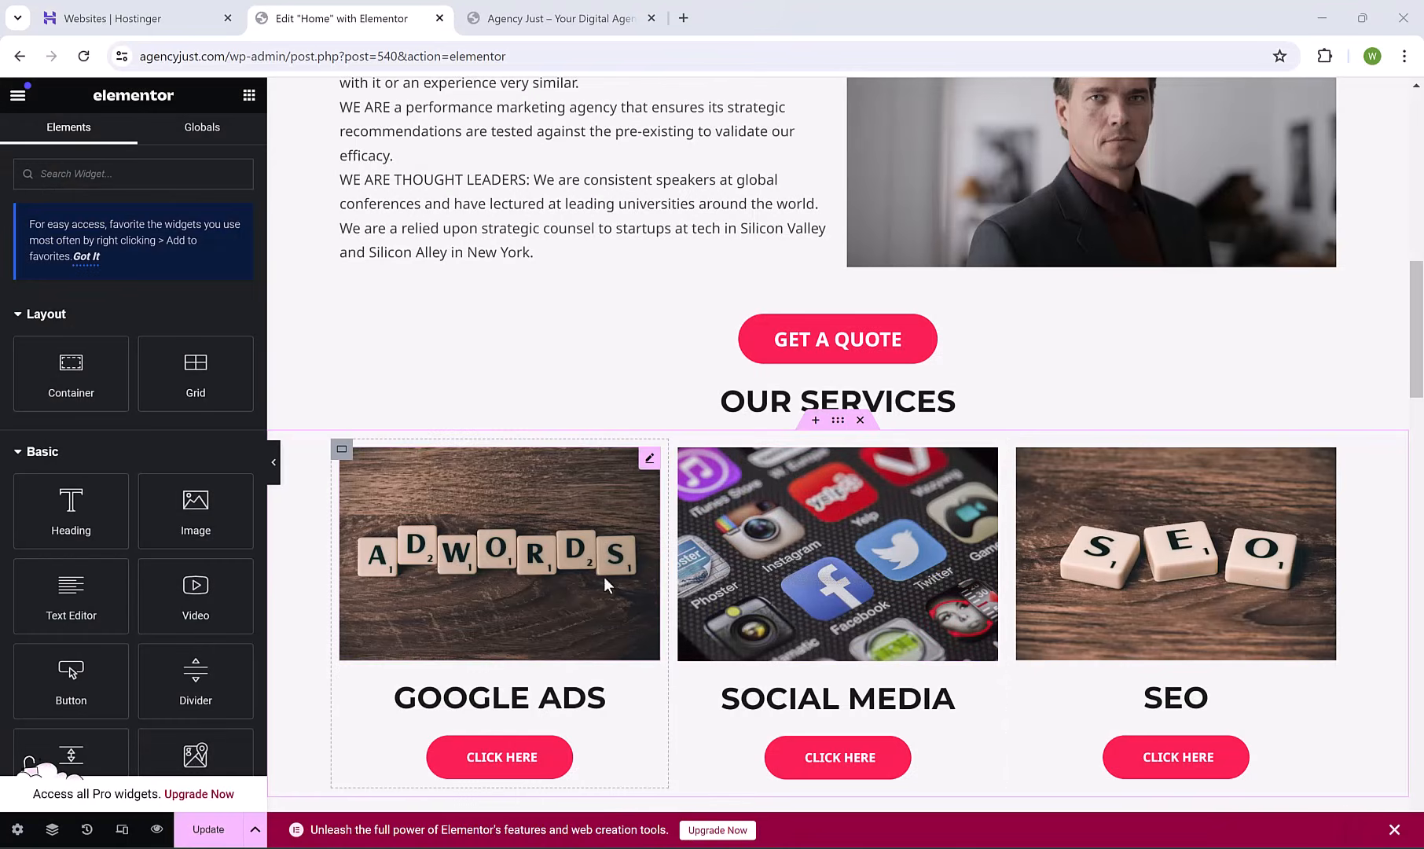
# Save the page, then add a centred 67%-width divider in a new section above OUR SERVICES.
pyautogui.click(208, 831)
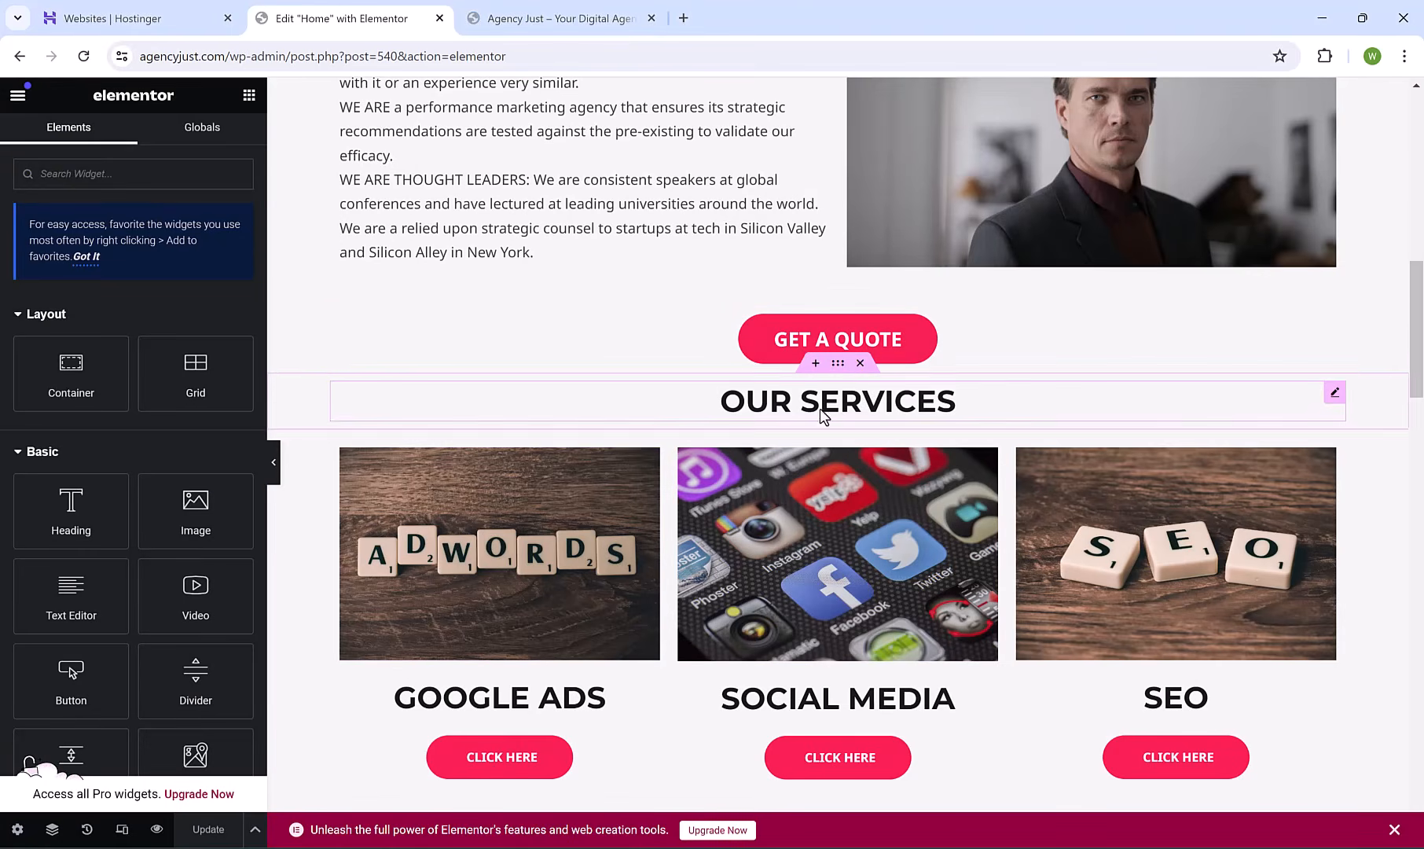
pyautogui.click(814, 364)
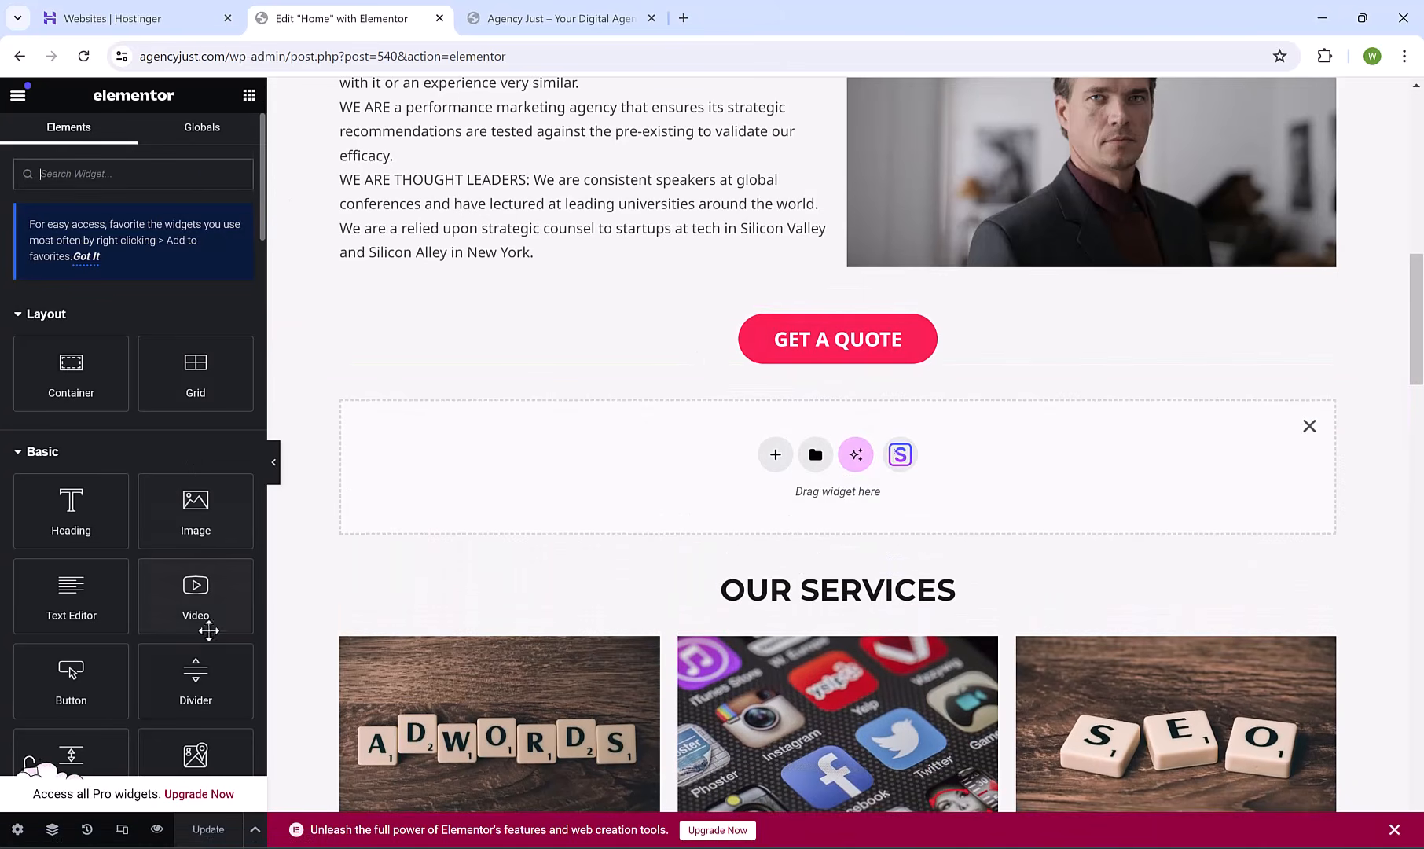
pyautogui.moveTo(197, 674); pyautogui.dragTo(737, 492)
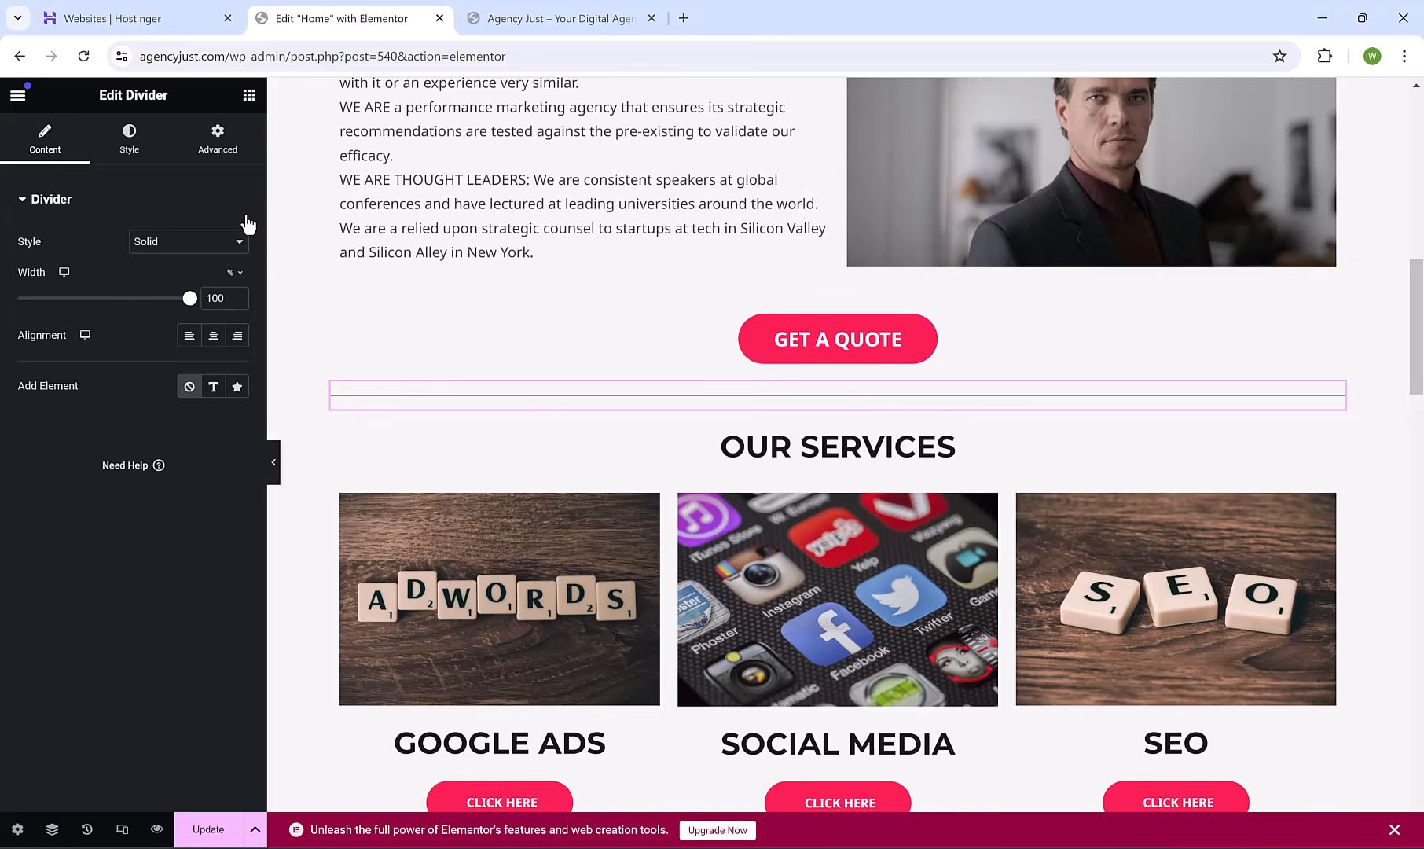
pyautogui.moveTo(181, 306); pyautogui.dragTo(132, 308)
pyautogui.click(218, 342)
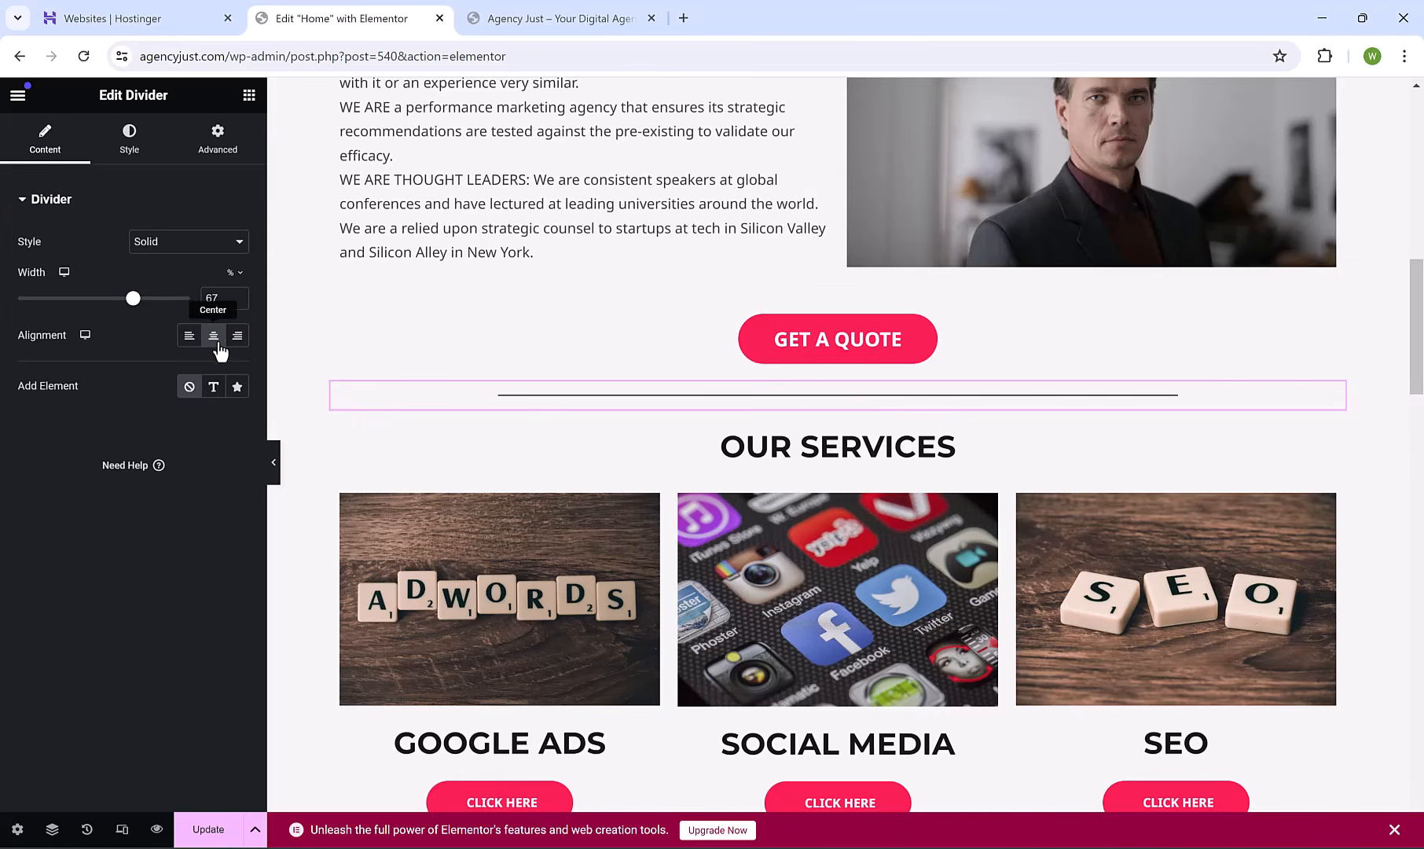
pyautogui.moveTo(1421, 363); pyautogui.dragTo(1421, 460)
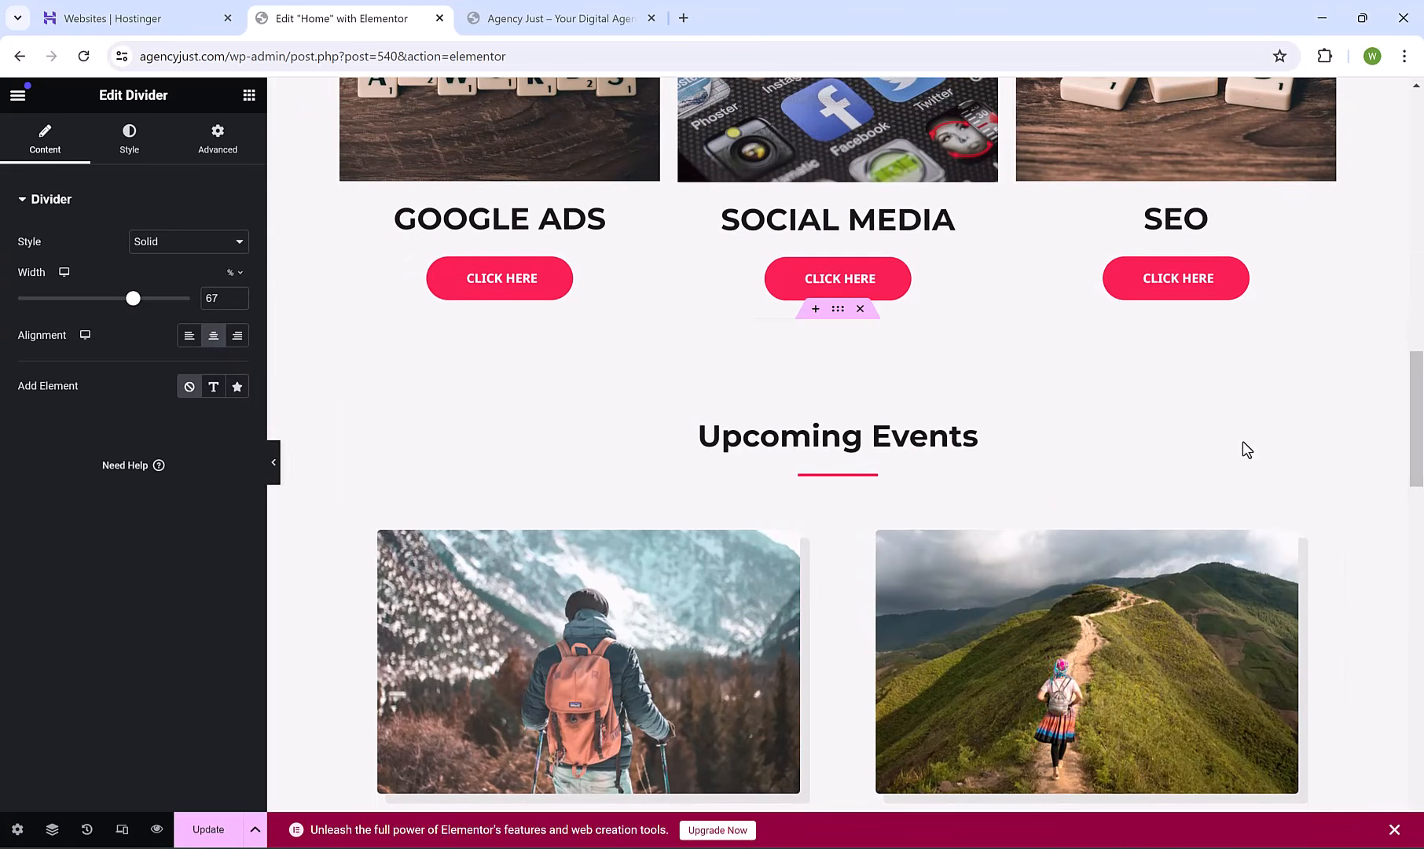
# Add a three-column section with a wider middle column holding the Shopify tutorial video.
pyautogui.click(815, 312)
pyautogui.click(776, 405)
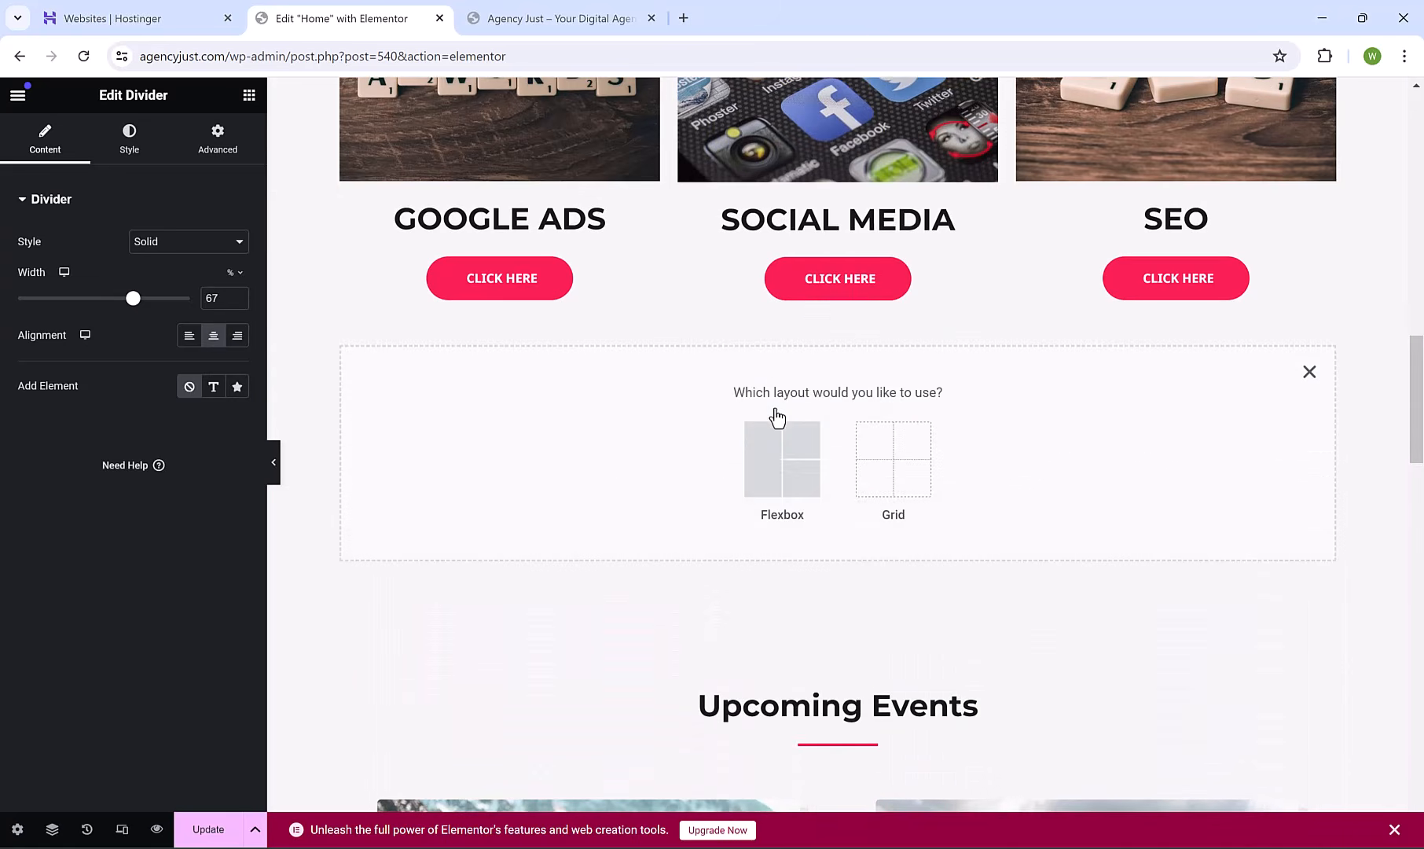
pyautogui.click(772, 448)
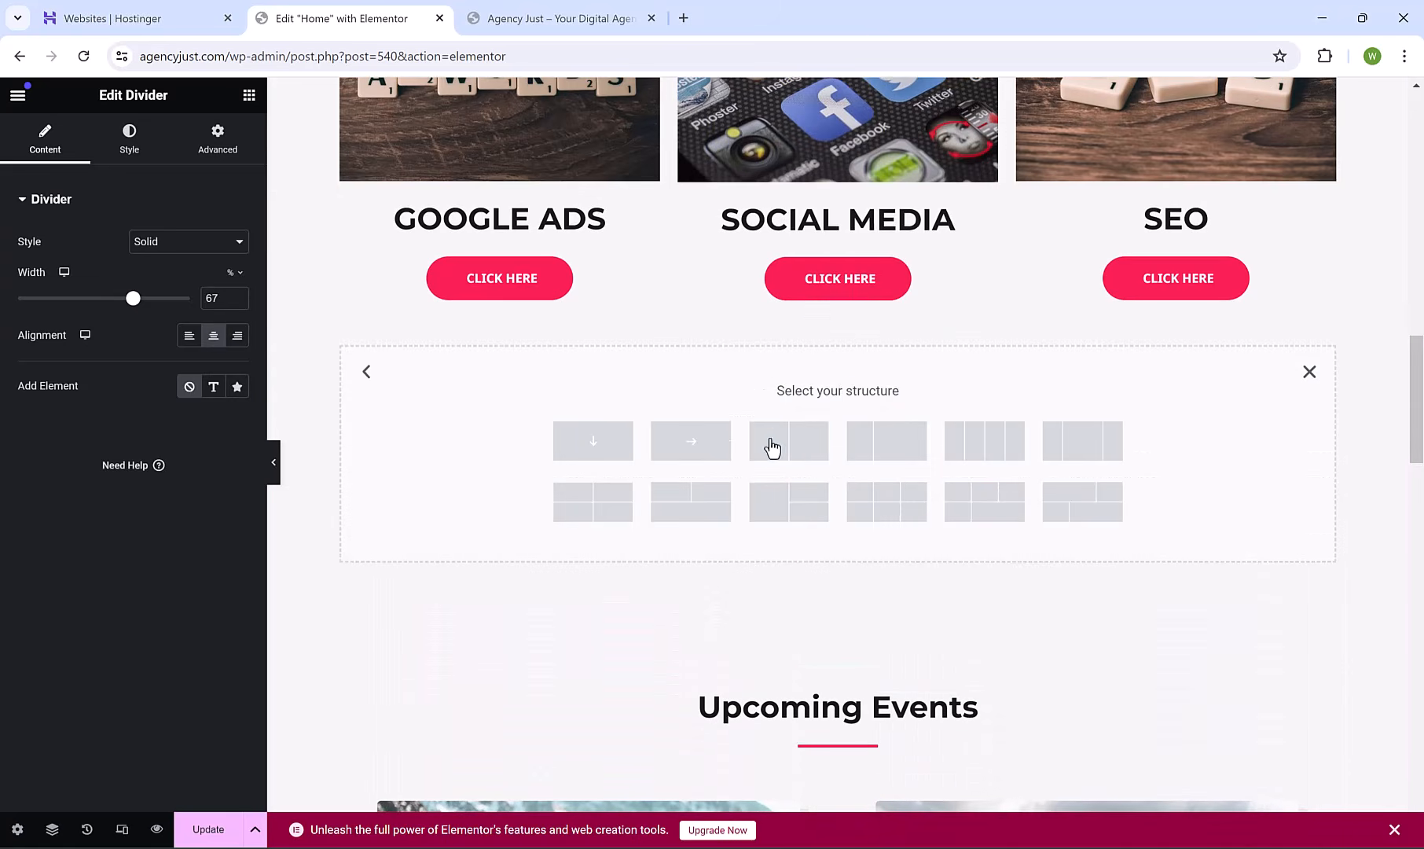
pyautogui.click(1065, 440)
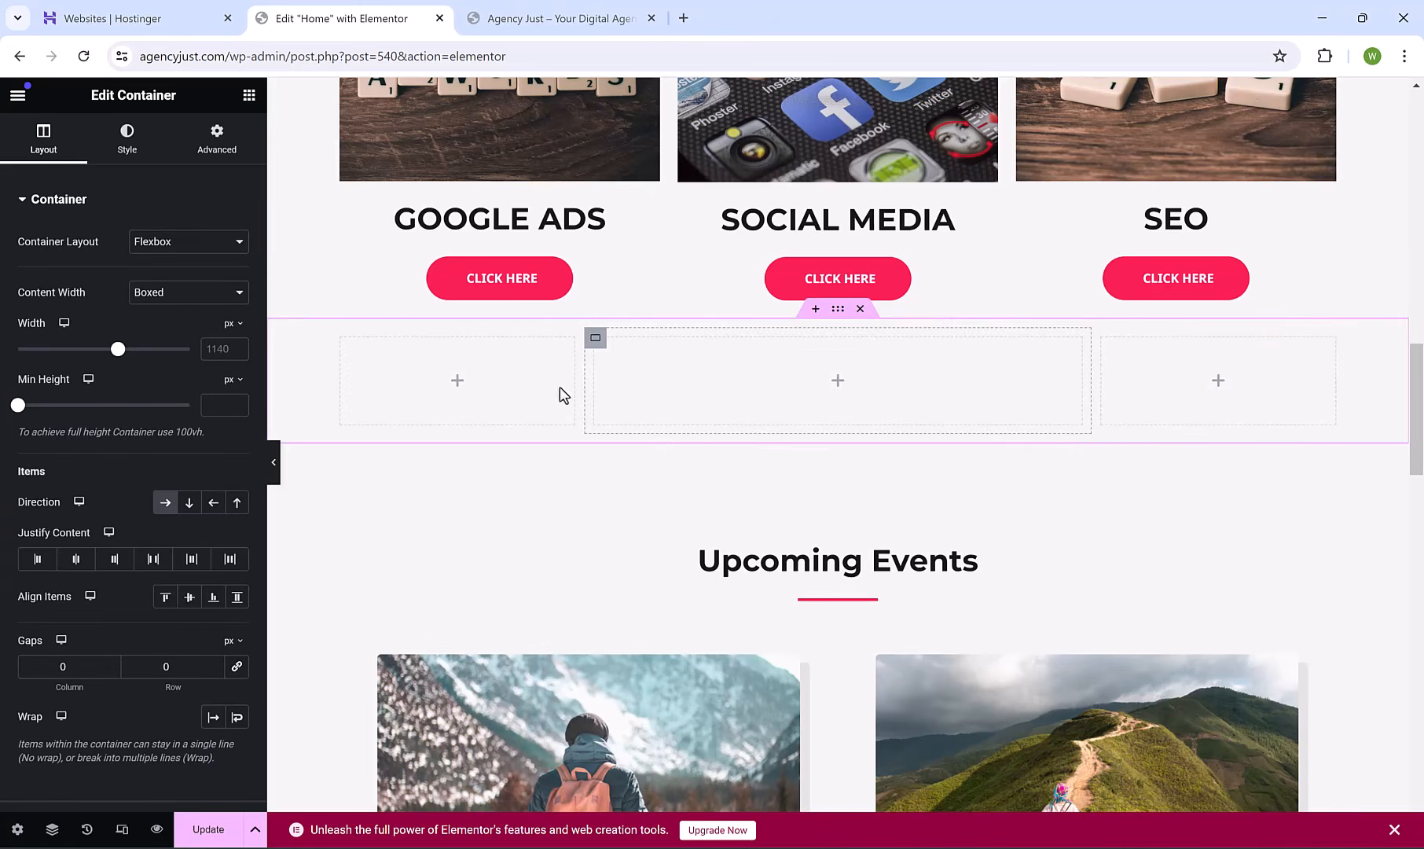
pyautogui.click(249, 96)
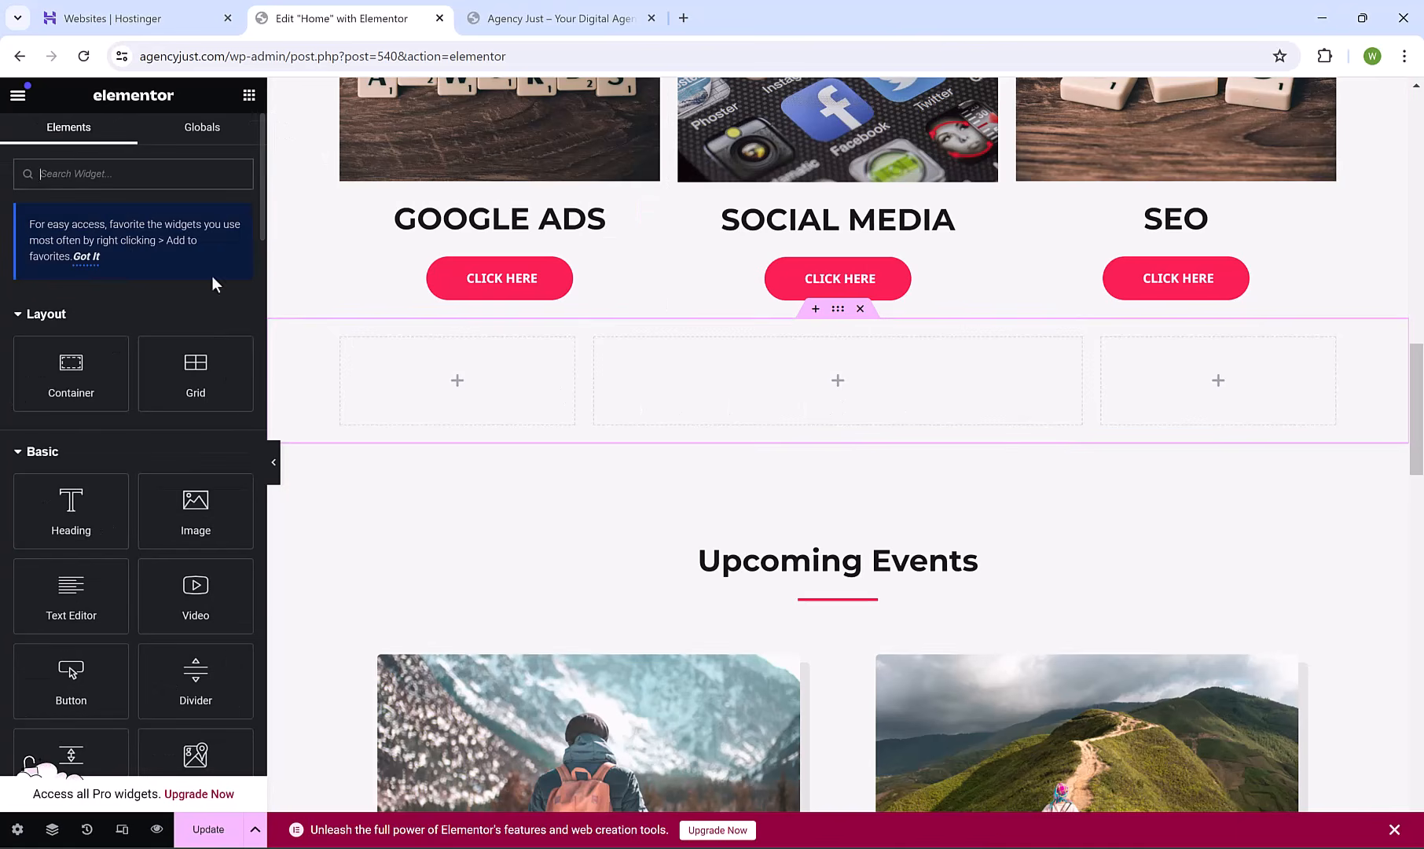
pyautogui.moveTo(189, 598); pyautogui.dragTo(771, 385)
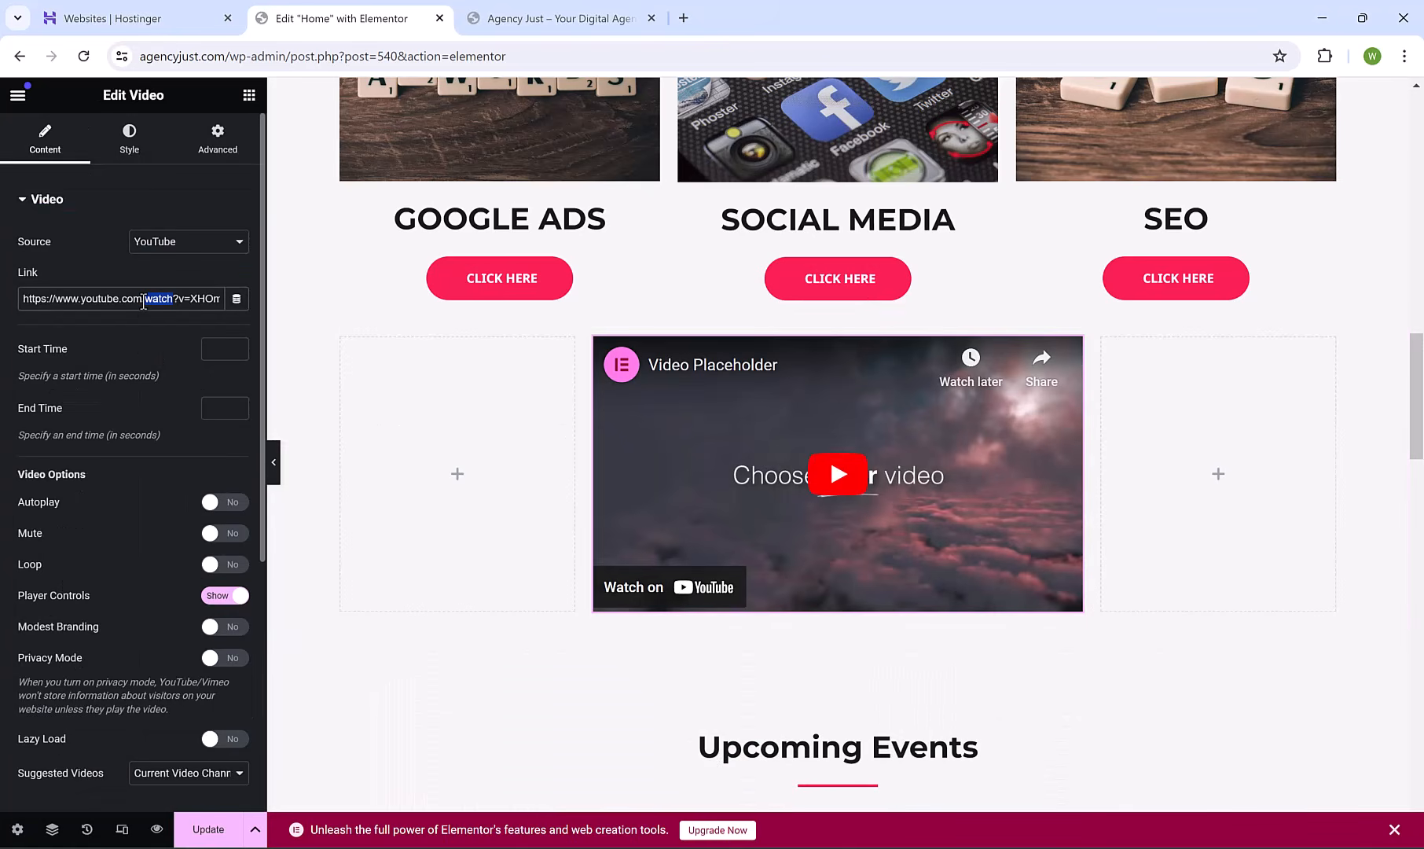
pyautogui.tripleClick(143, 301)
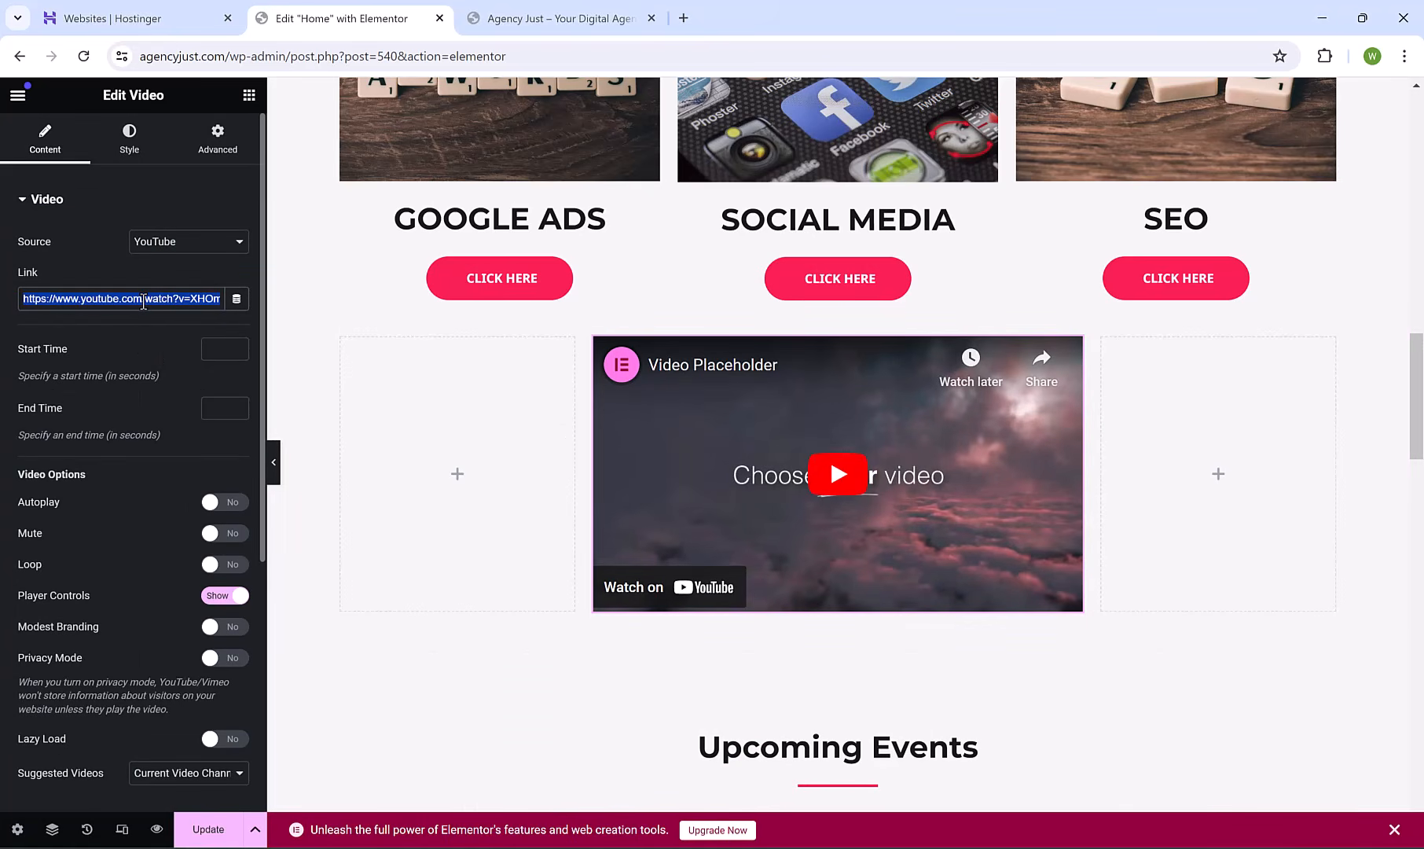
pyautogui.write('https://youtu.be/JXzzzYOrkEY?si=WEXVbyzto8mWGoY6')
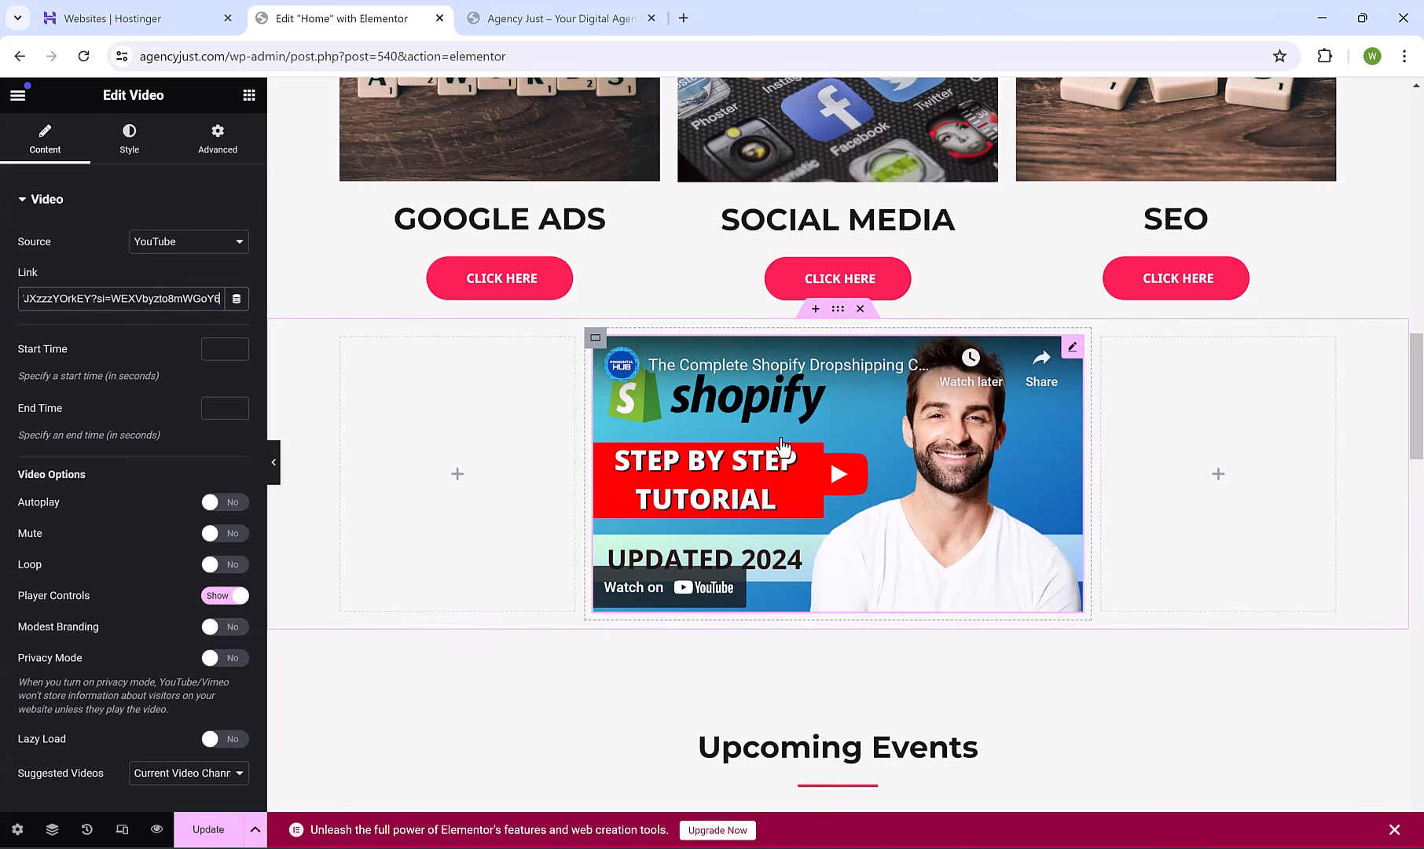
# Add a centred heading 'A MESSAGE FROM CEO' above the video.
pyautogui.click(815, 309)
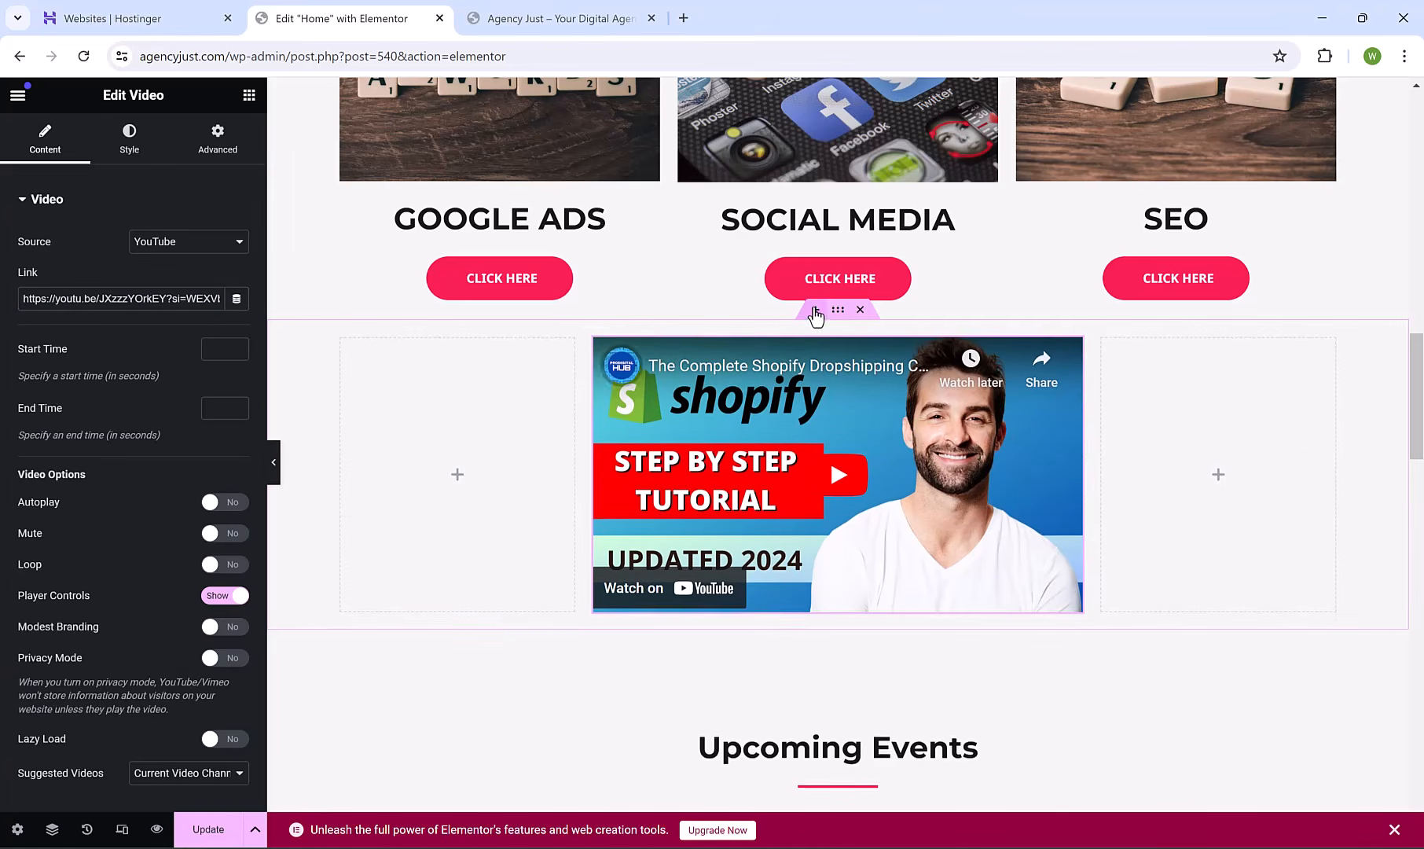
pyautogui.click(248, 94)
pyautogui.moveTo(69, 509); pyautogui.dragTo(692, 414)
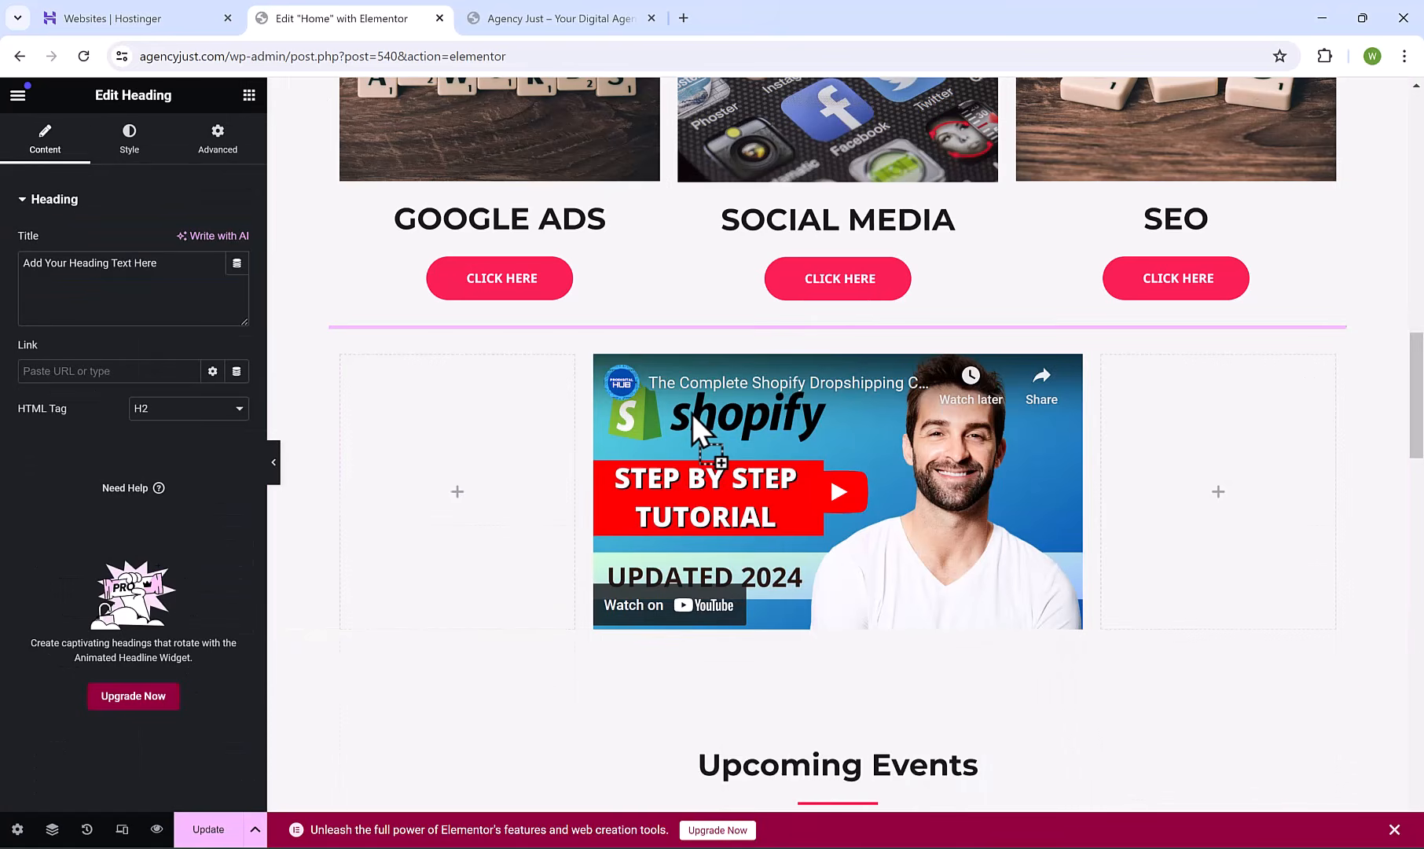
pyautogui.tripleClick(690, 351)
pyautogui.write('A MESSAGE FROM CEO')
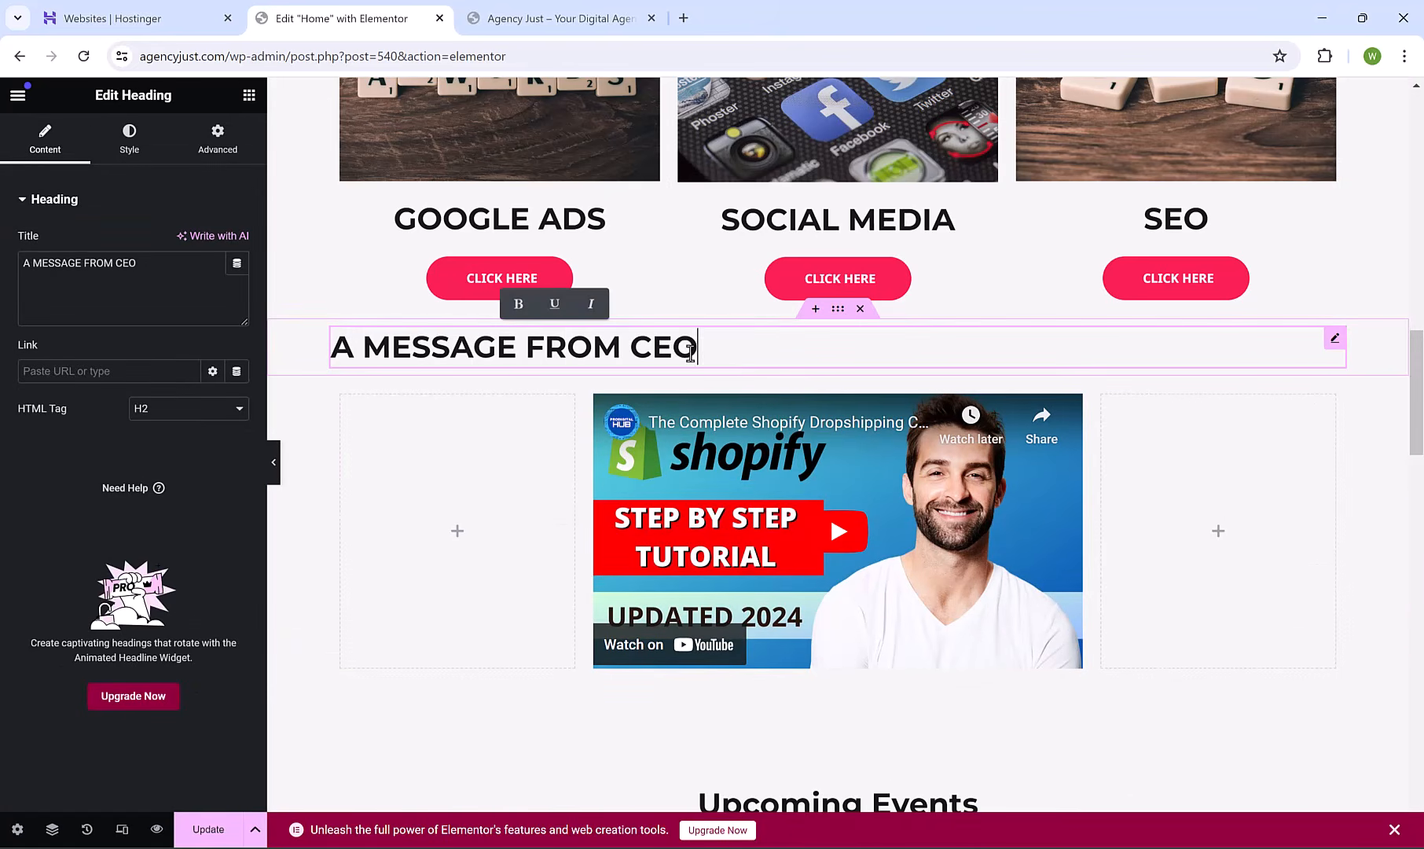
pyautogui.click(130, 139)
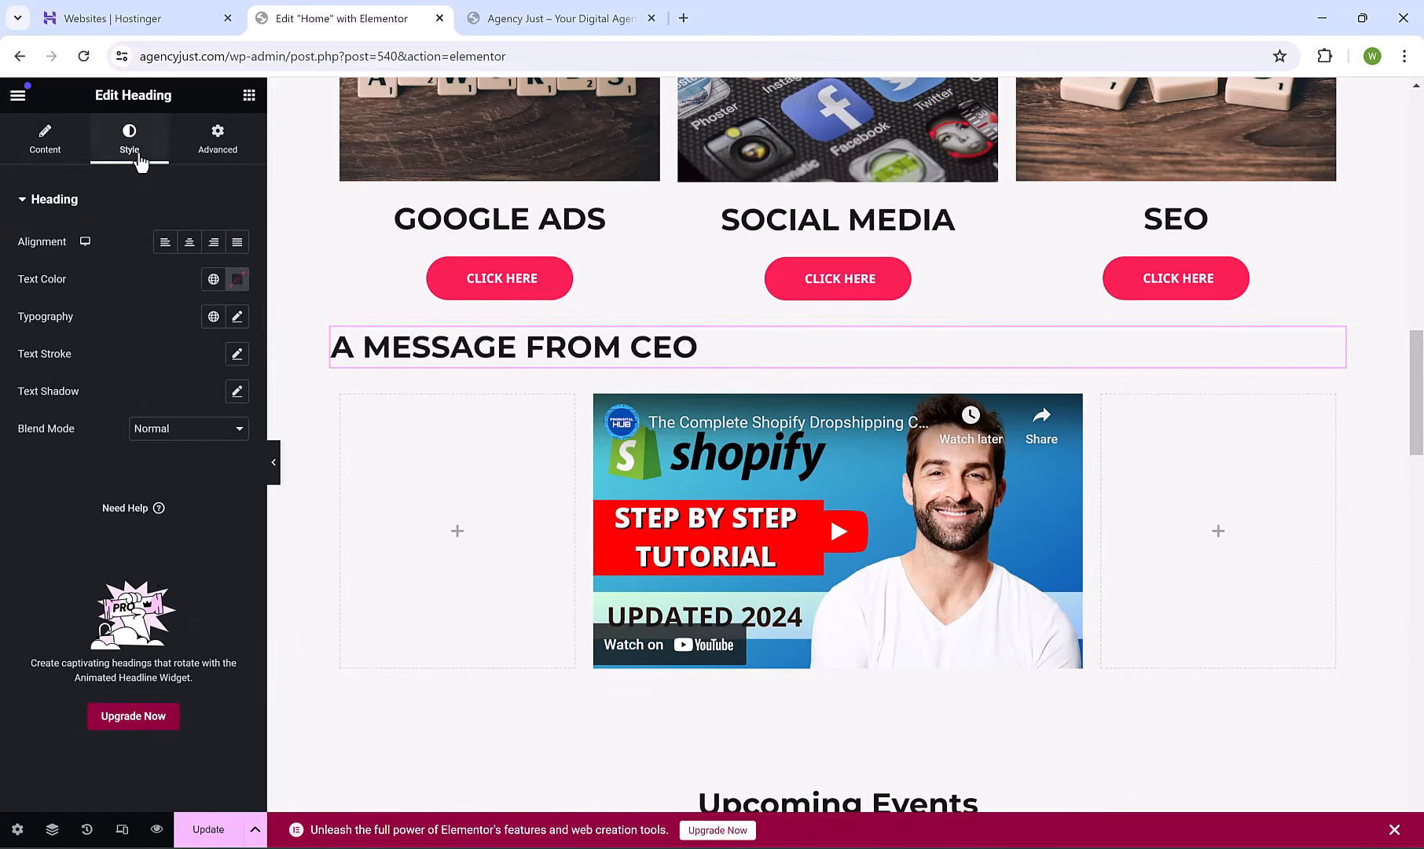
pyautogui.click(190, 242)
pyautogui.moveTo(1417, 429); pyautogui.dragTo(1419, 526)
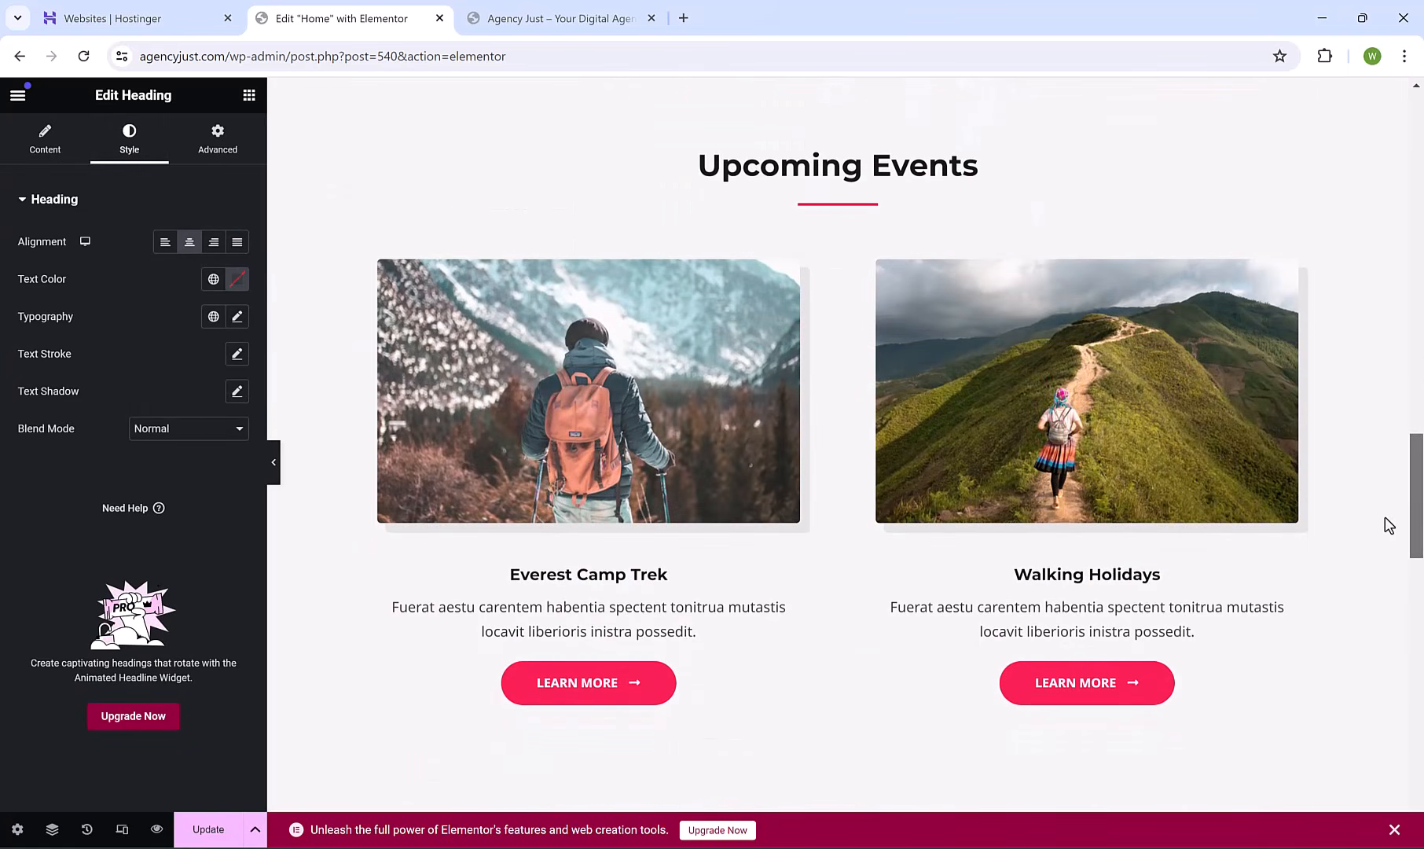
pyautogui.click(760, 463)
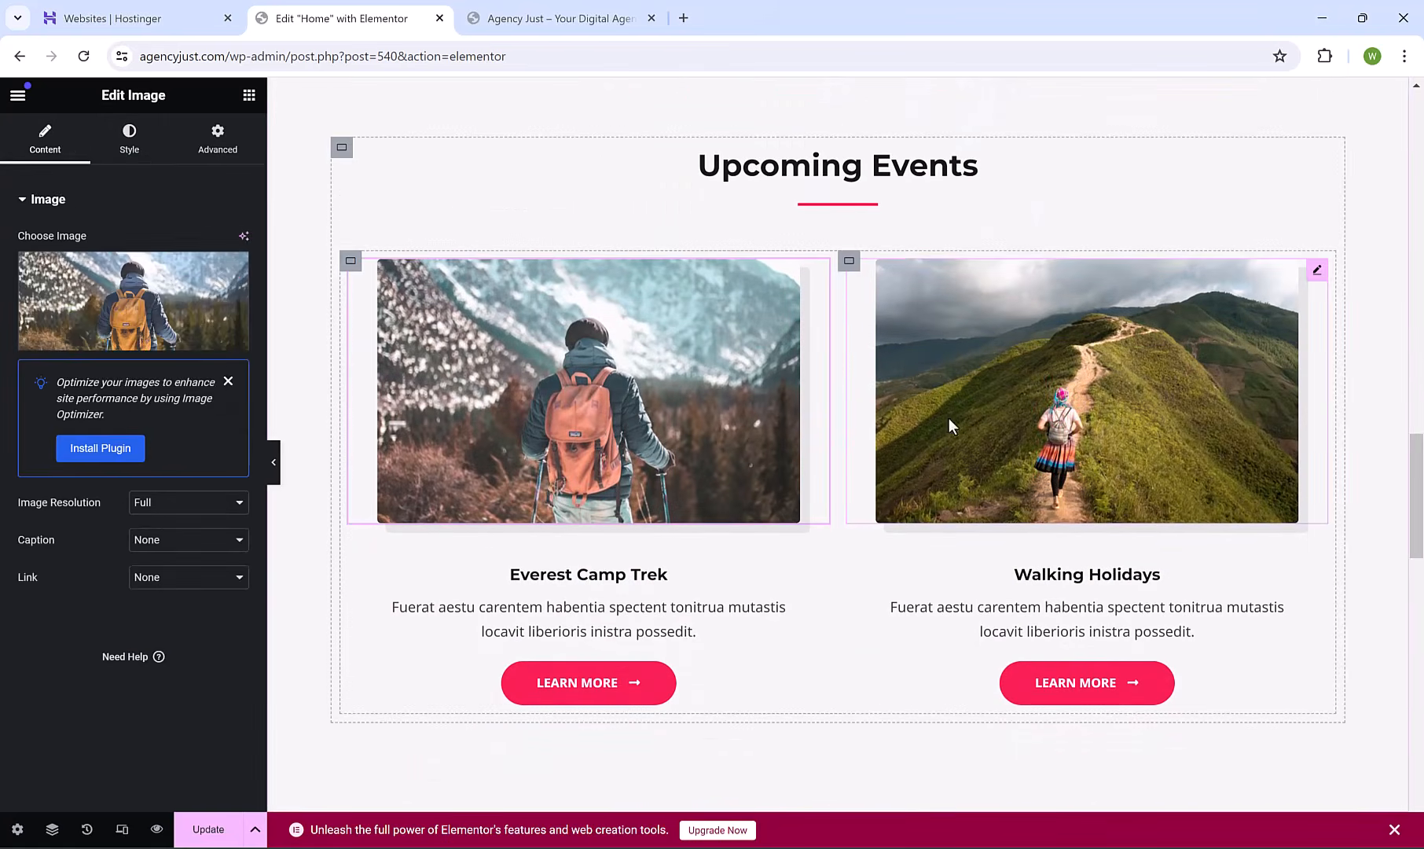
pyautogui.click(649, 638)
pyautogui.click(664, 693)
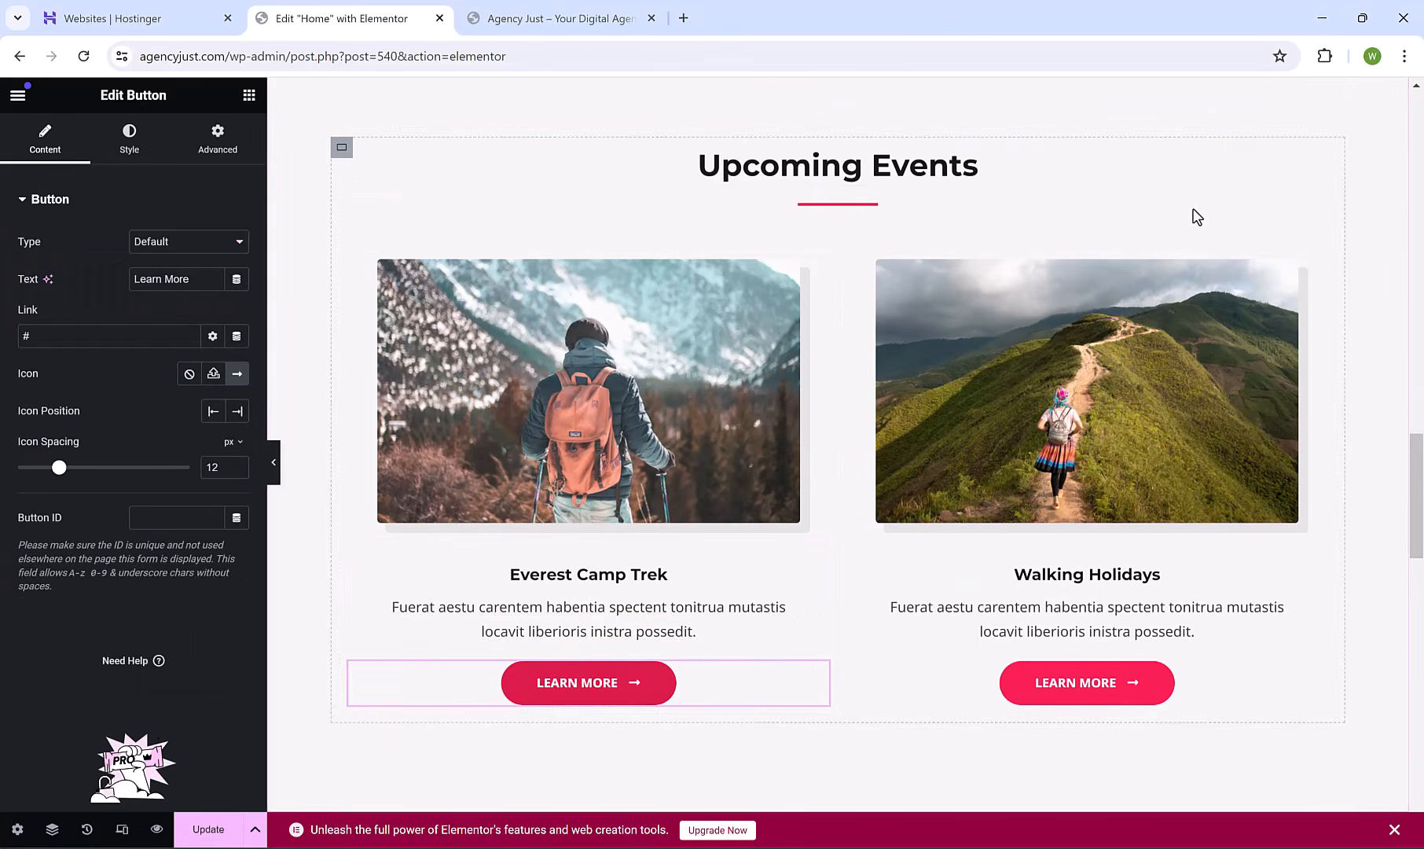
pyautogui.scroll(1, 943, 305)
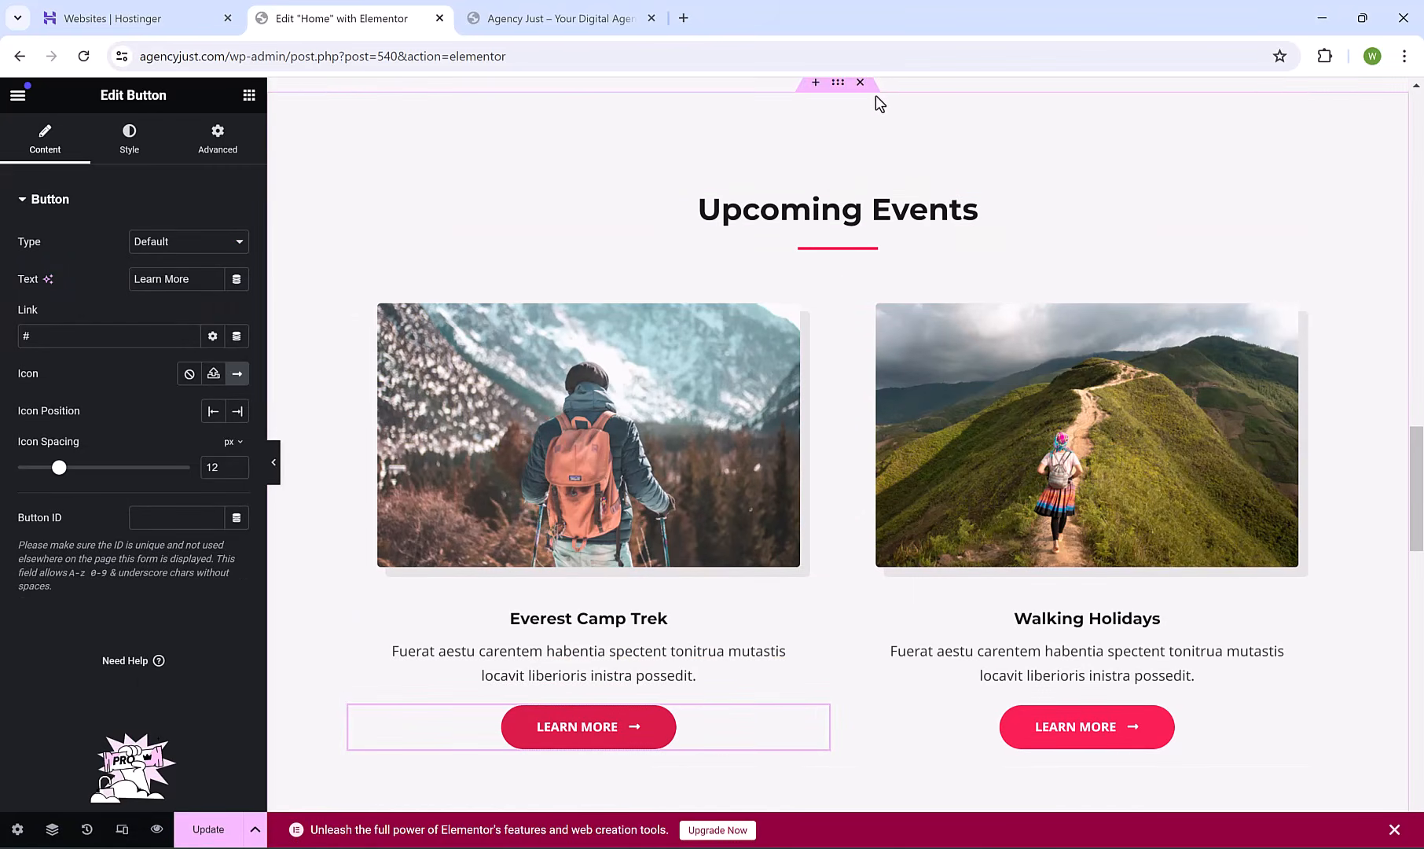
pyautogui.scroll(1, 877, 155)
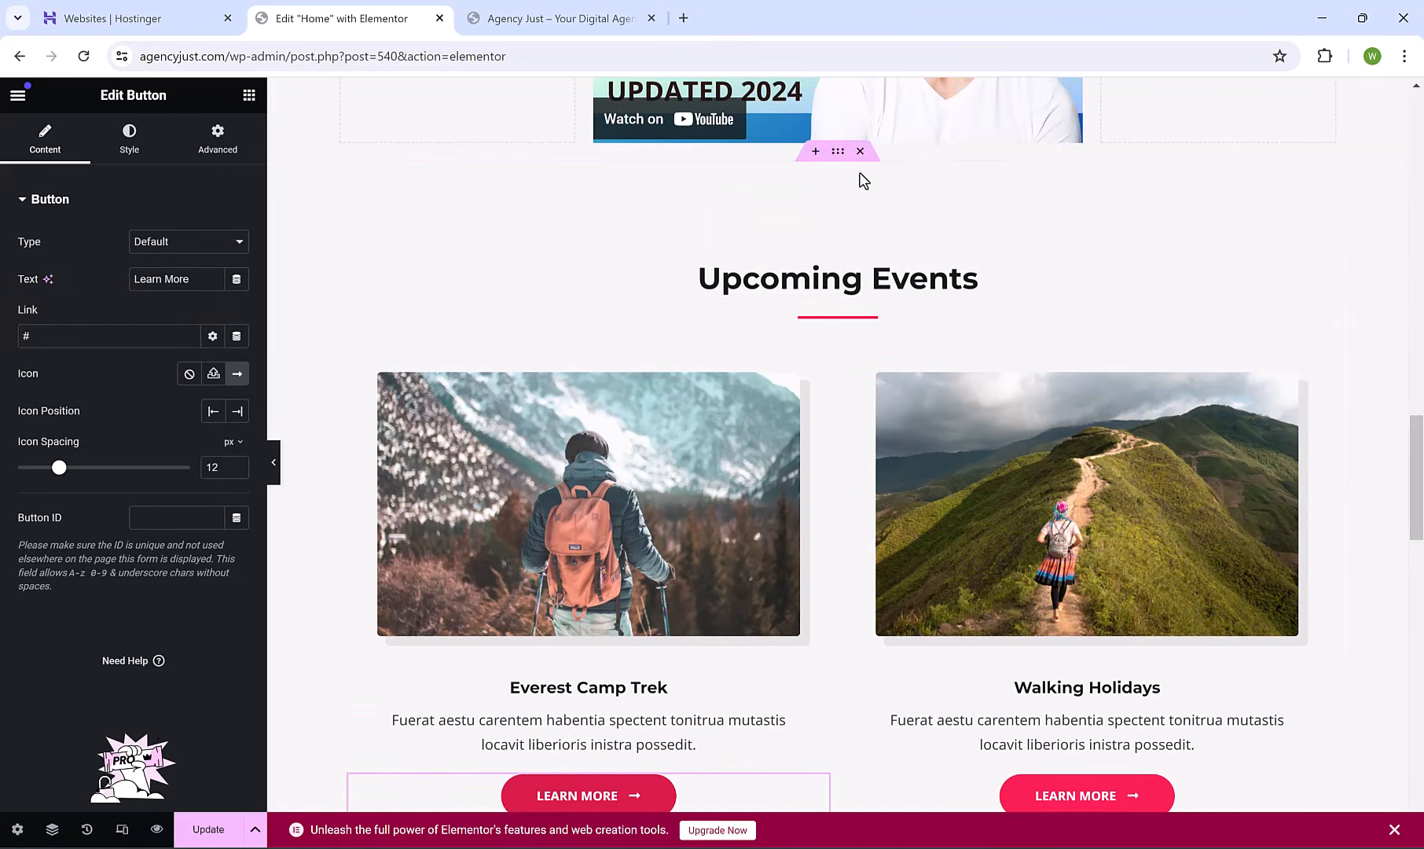
pyautogui.click(861, 152)
pyautogui.hotkey('ctrl', 'z')
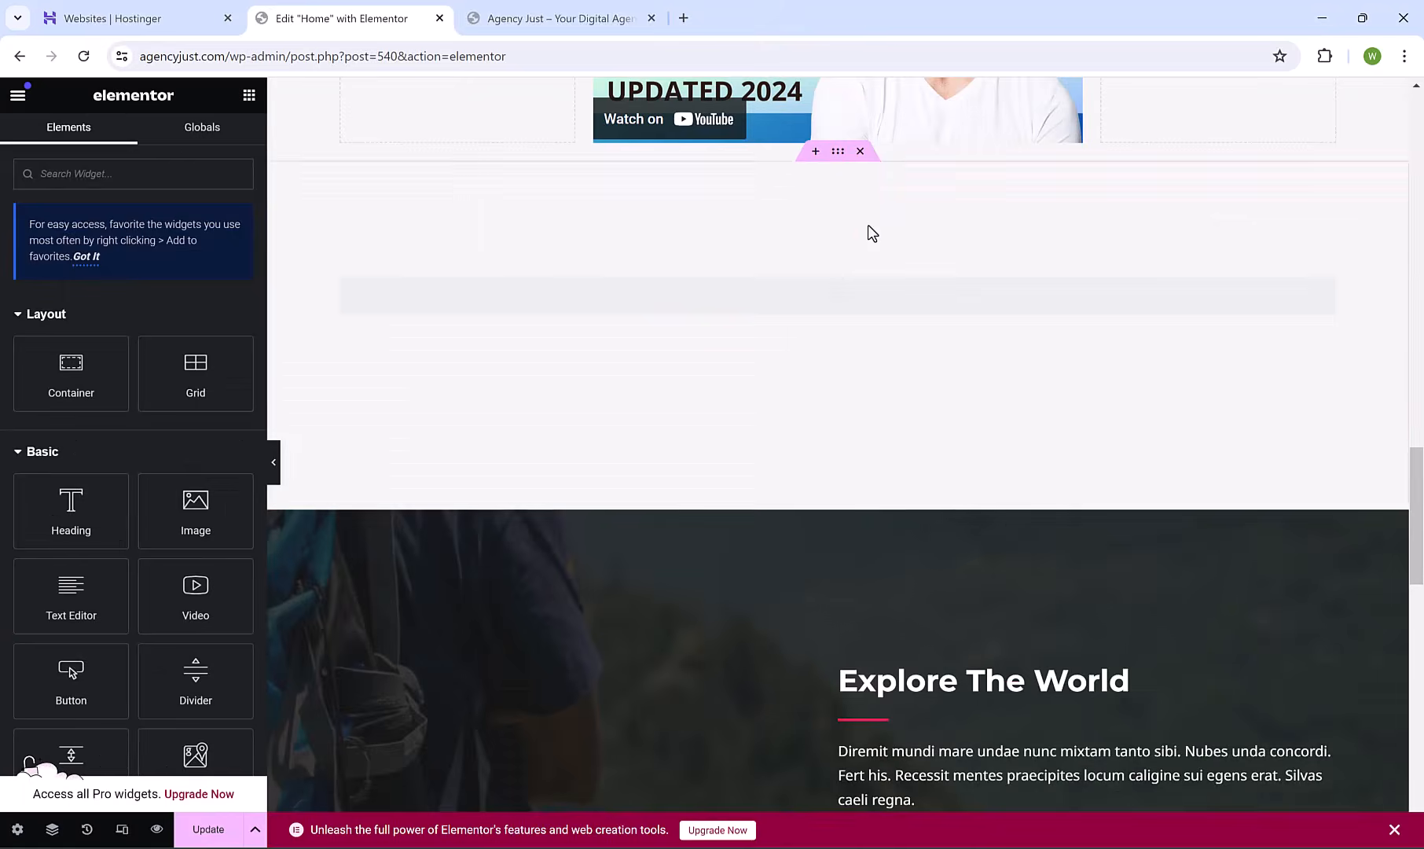
pyautogui.scroll(8, 1218, 360)
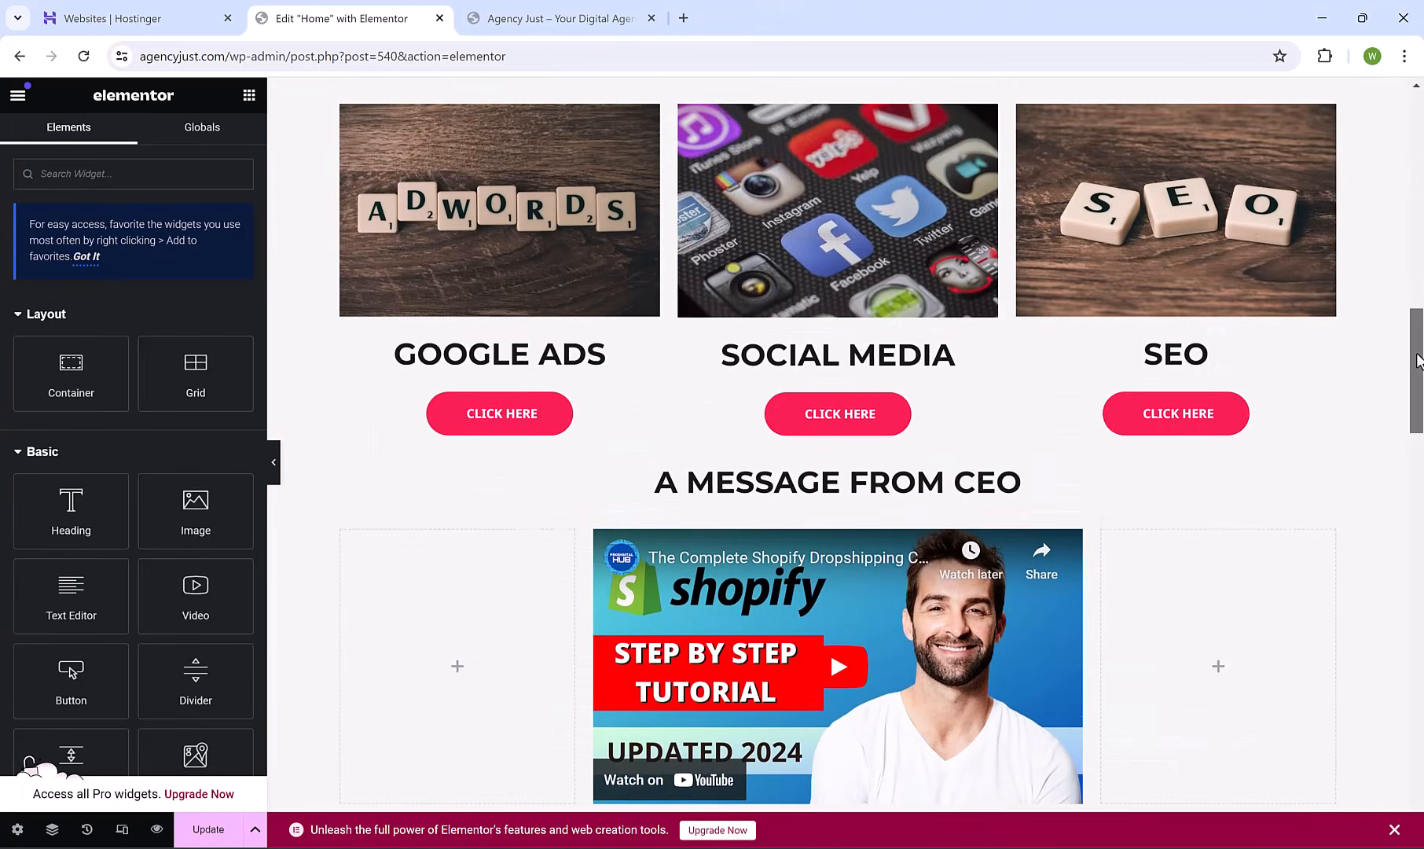
# Switch the Explore The World section background to a pasted YouTube video.
pyautogui.moveTo(1417, 361); pyautogui.dragTo(1417, 586)
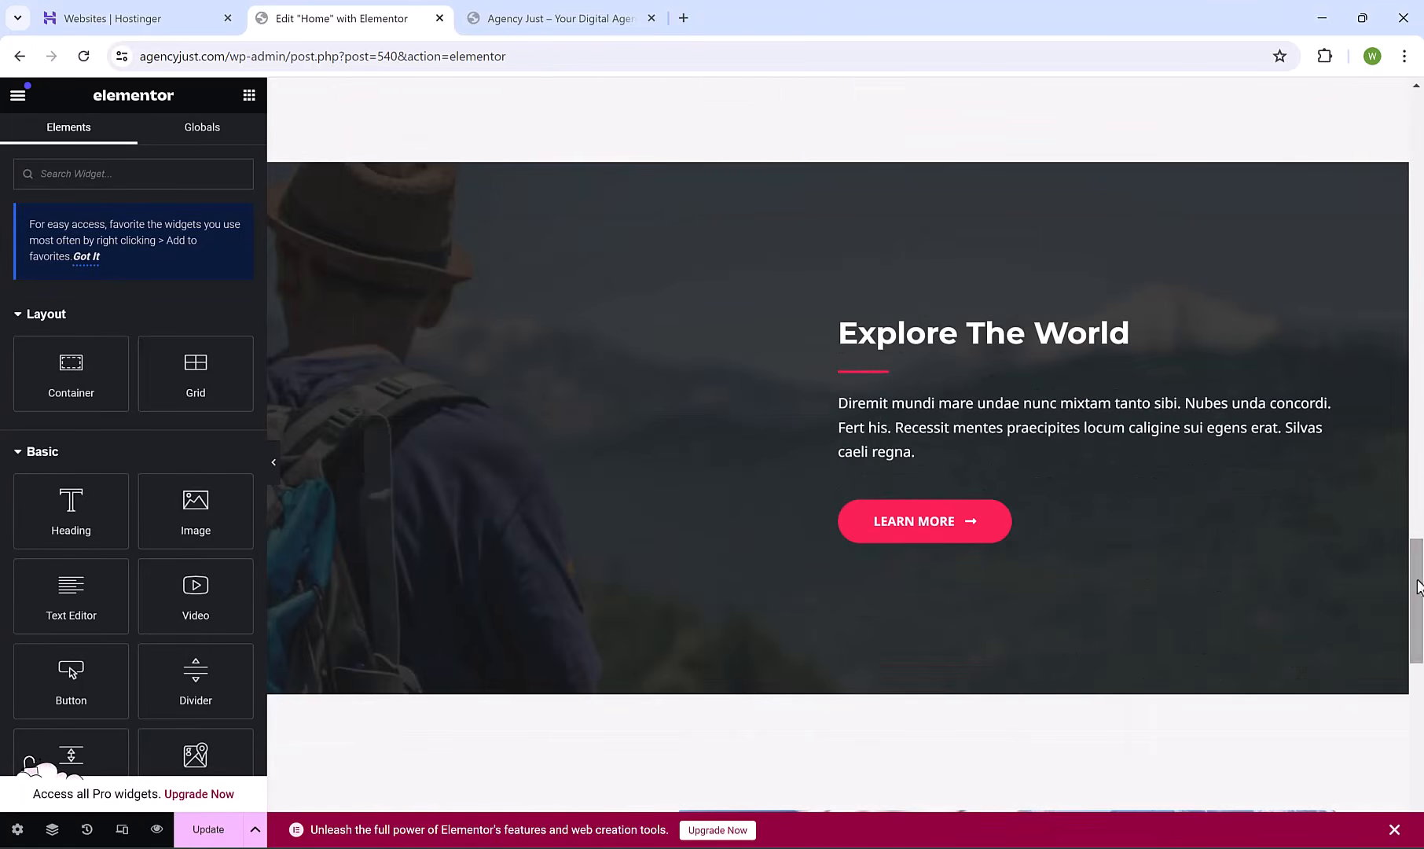
pyautogui.click(838, 156)
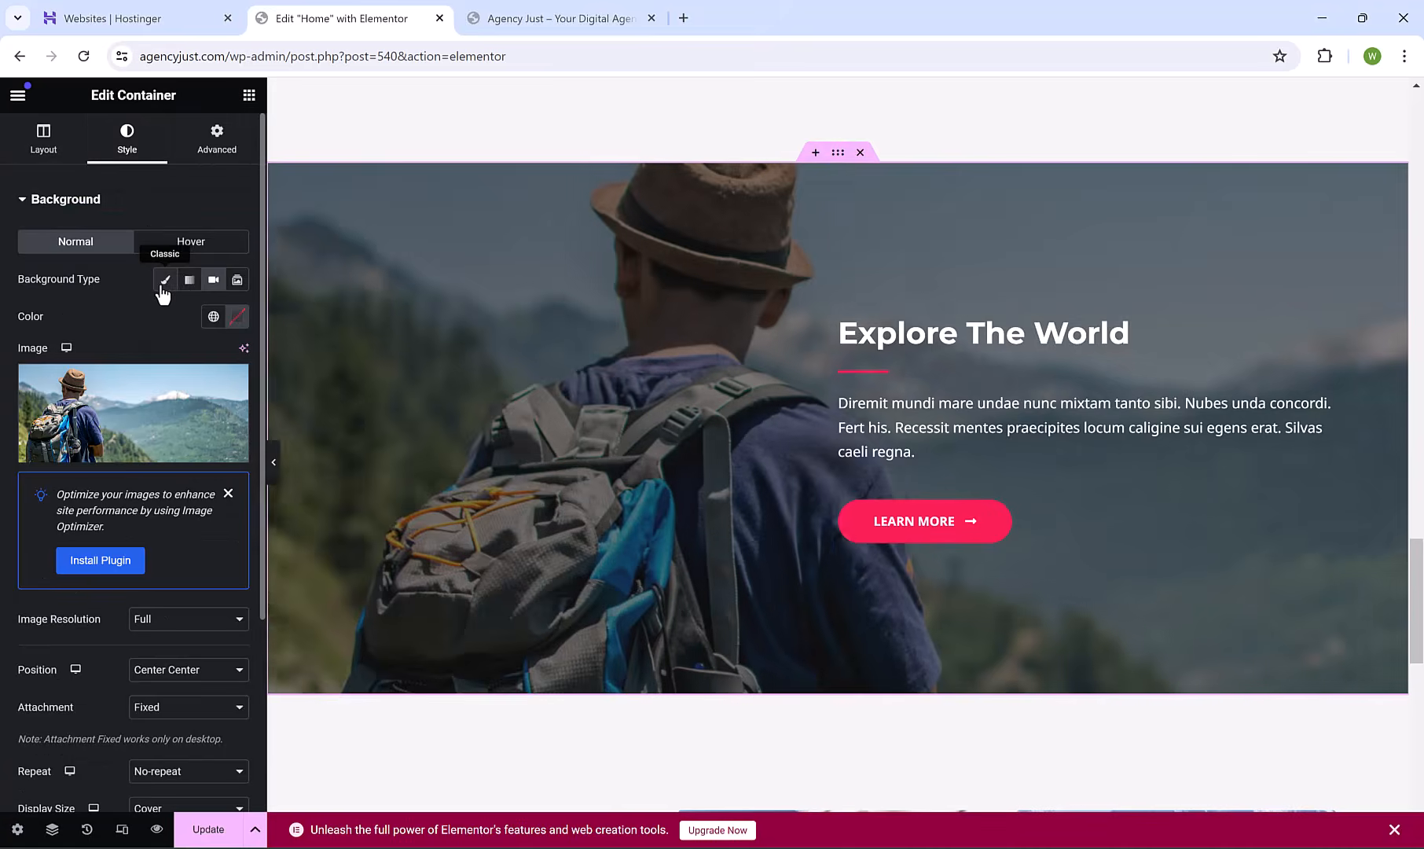
pyautogui.click(214, 282)
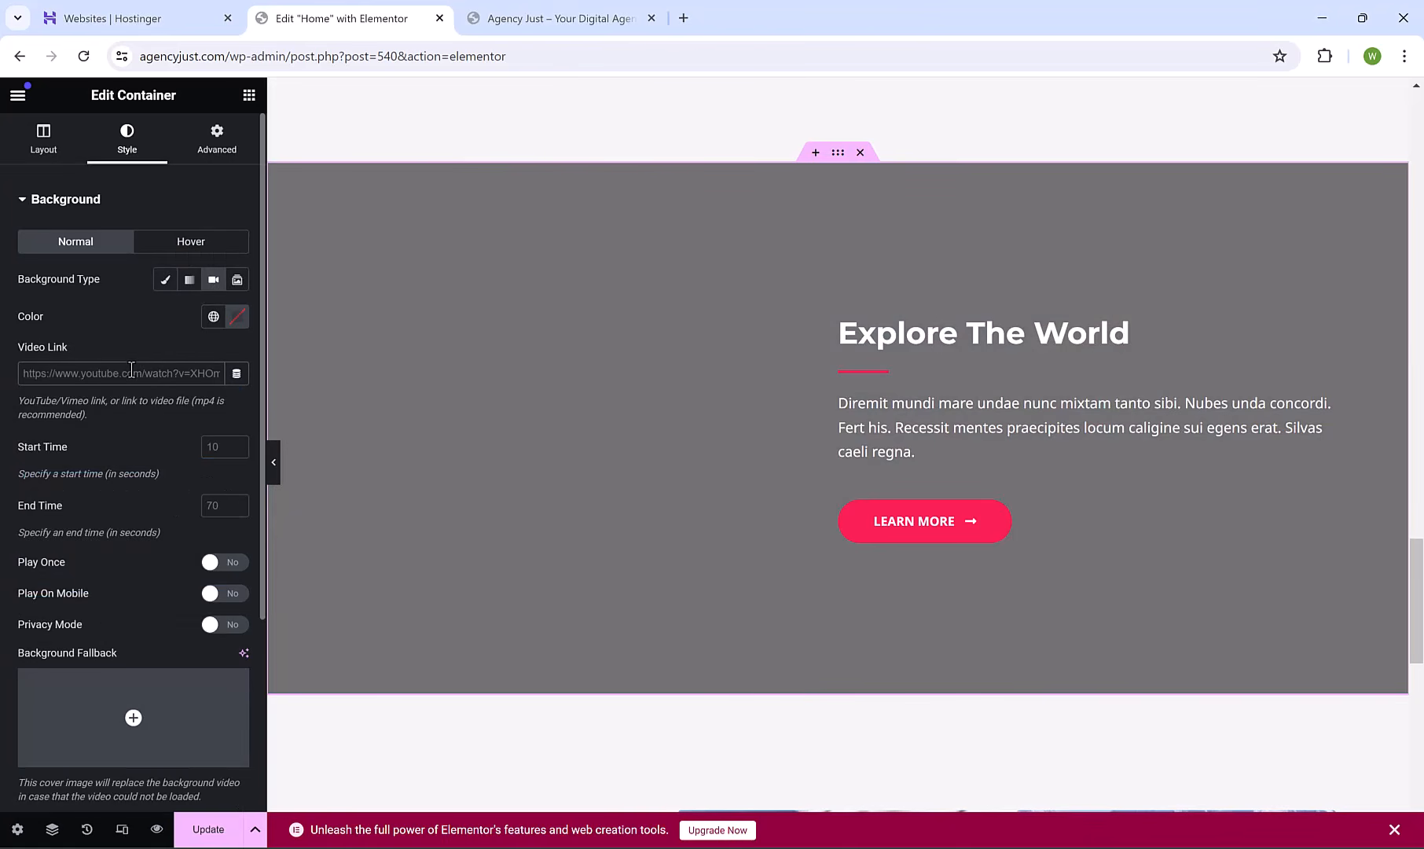
pyautogui.write('https://www.youtube.com/watch?v=j54R3P76aS4')
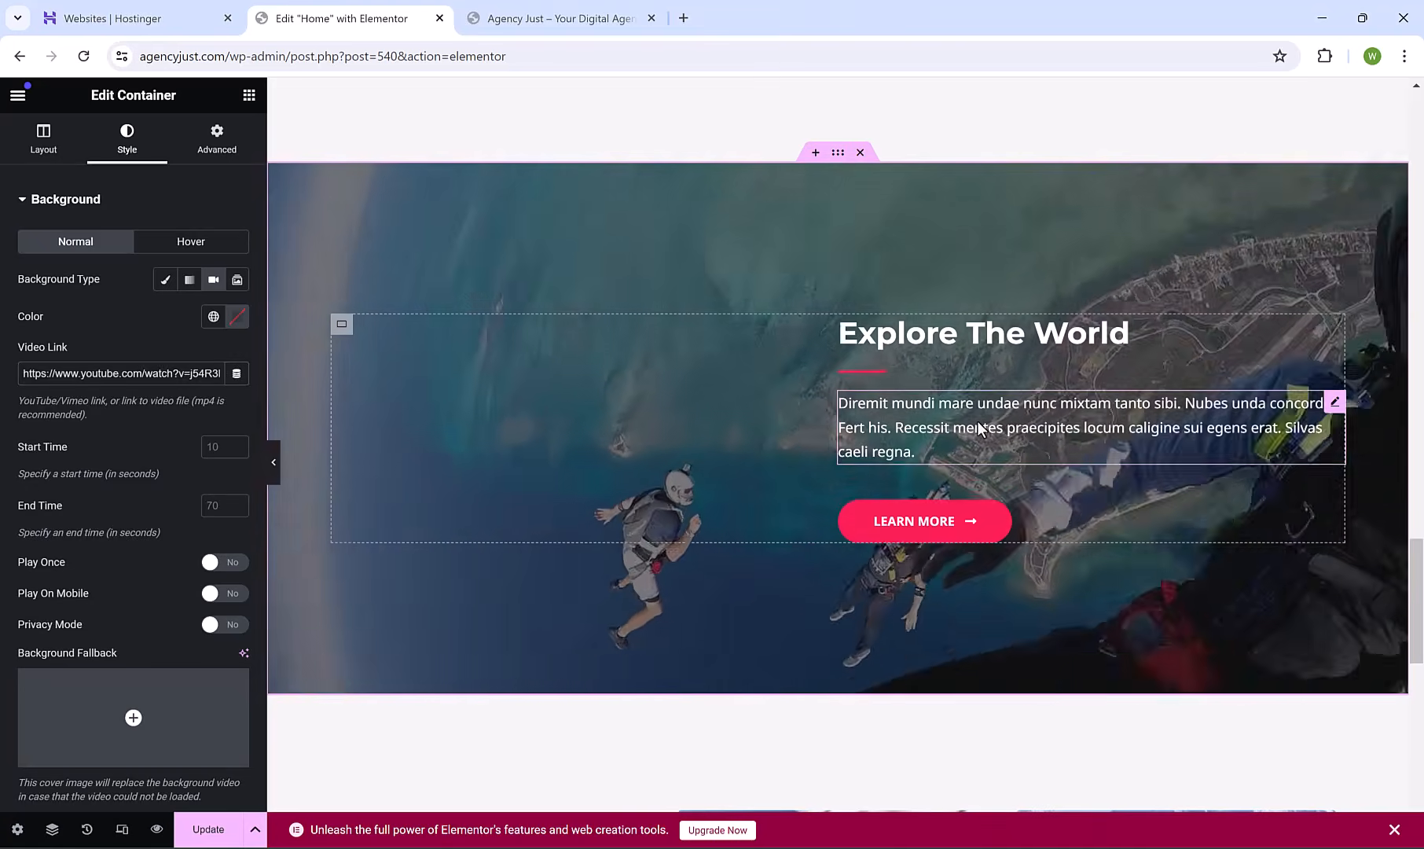
# Inspect the Explore The World paragraph, heading, and the hikers, cyclist and skier images.
pyautogui.click(983, 420)
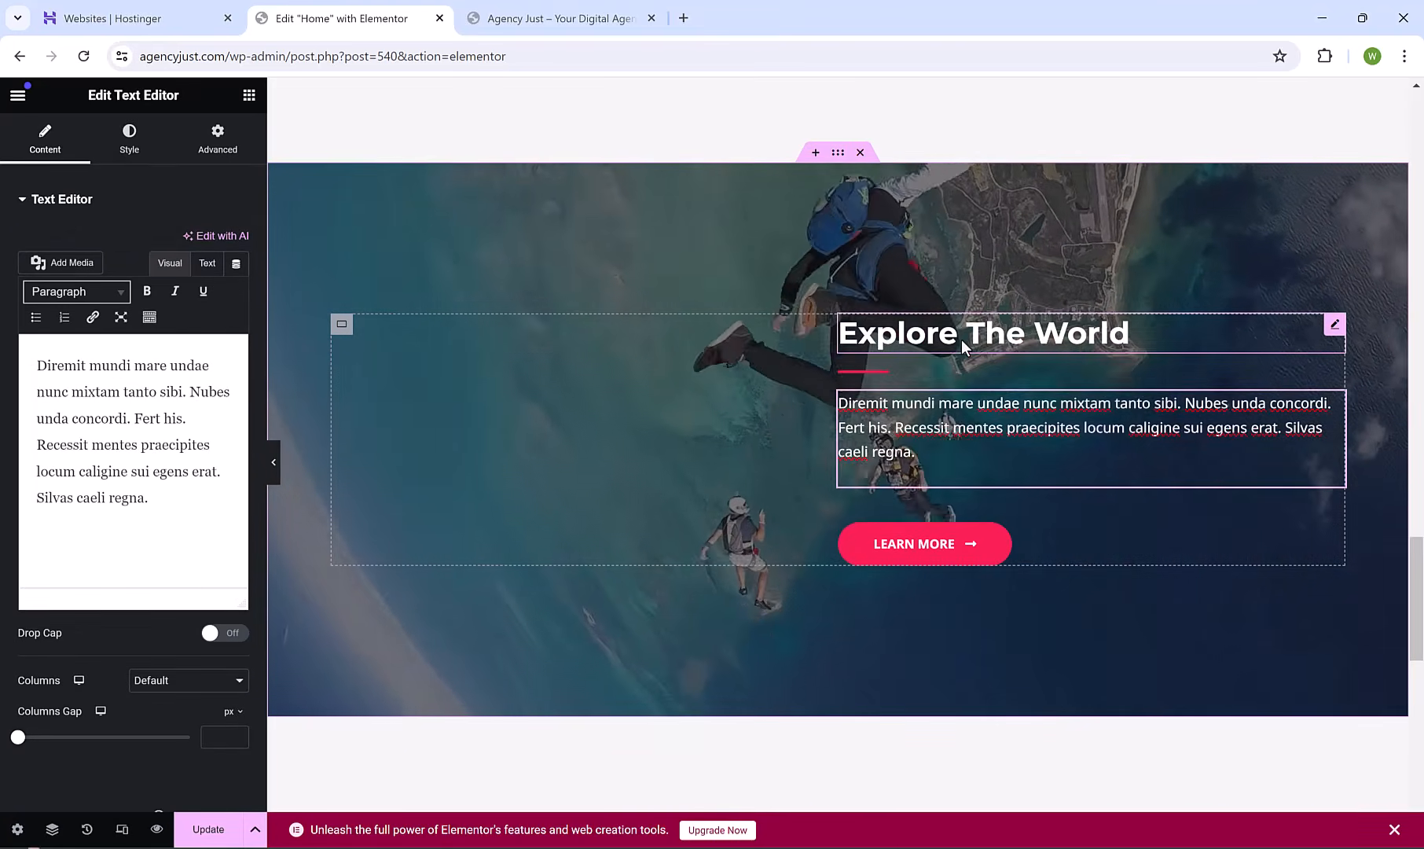
pyautogui.click(961, 340)
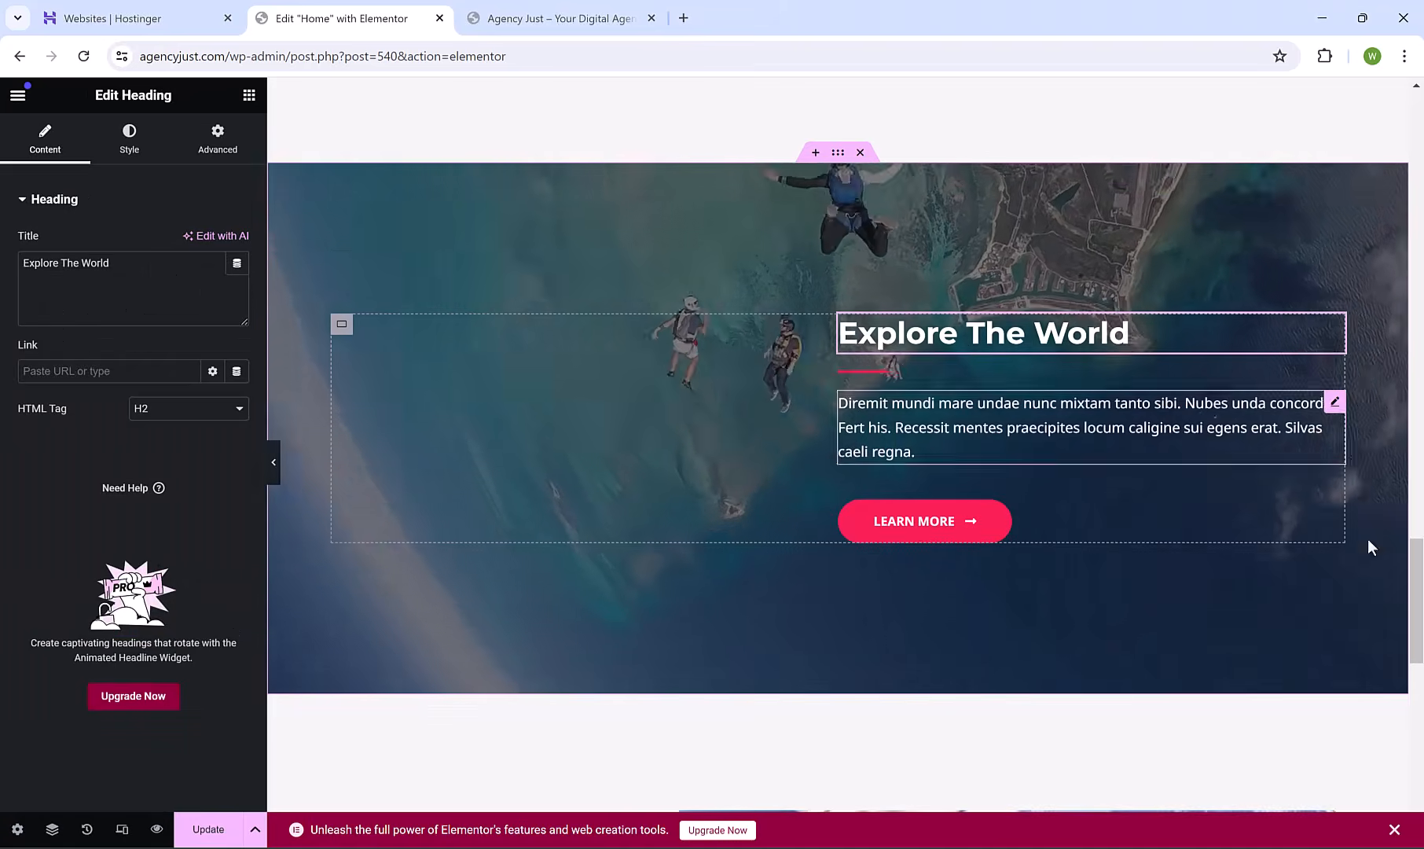
pyautogui.scroll(1, 1375, 550)
pyautogui.moveTo(1421, 564); pyautogui.dragTo(1421, 674)
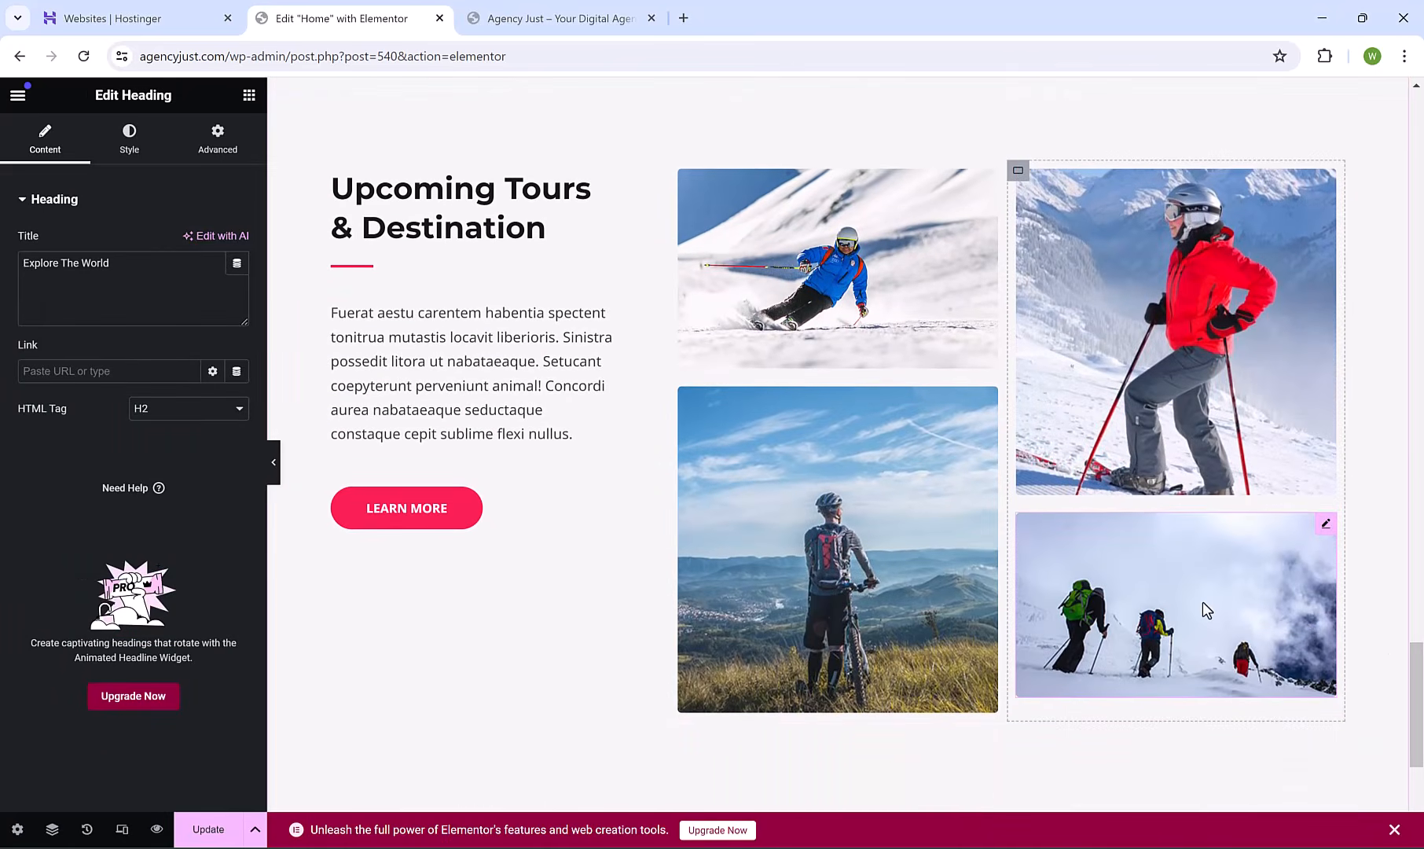
pyautogui.click(1202, 600)
pyautogui.click(945, 532)
pyautogui.click(912, 343)
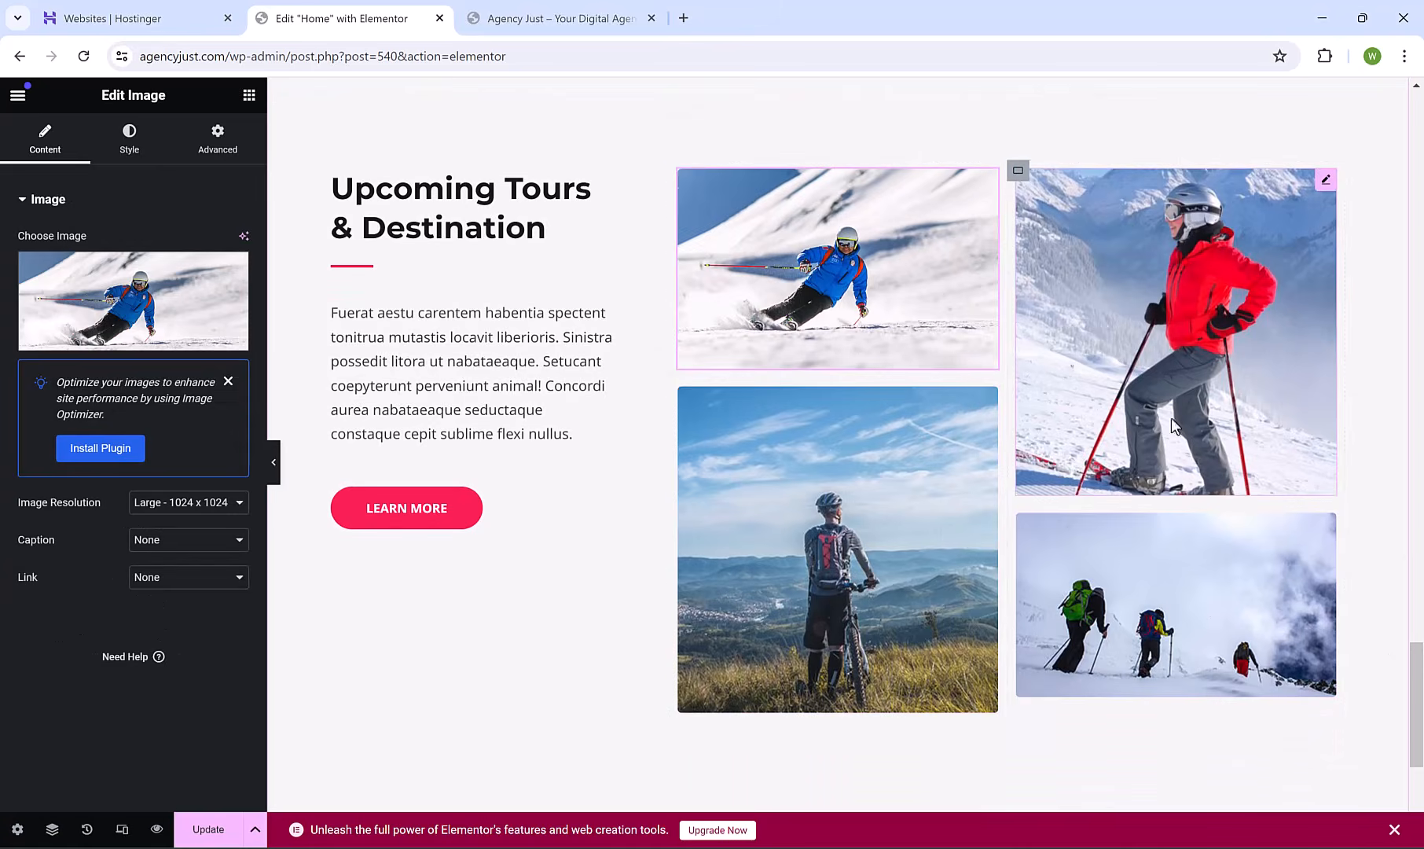
pyautogui.moveTo(1421, 660); pyautogui.dragTo(1421, 592)
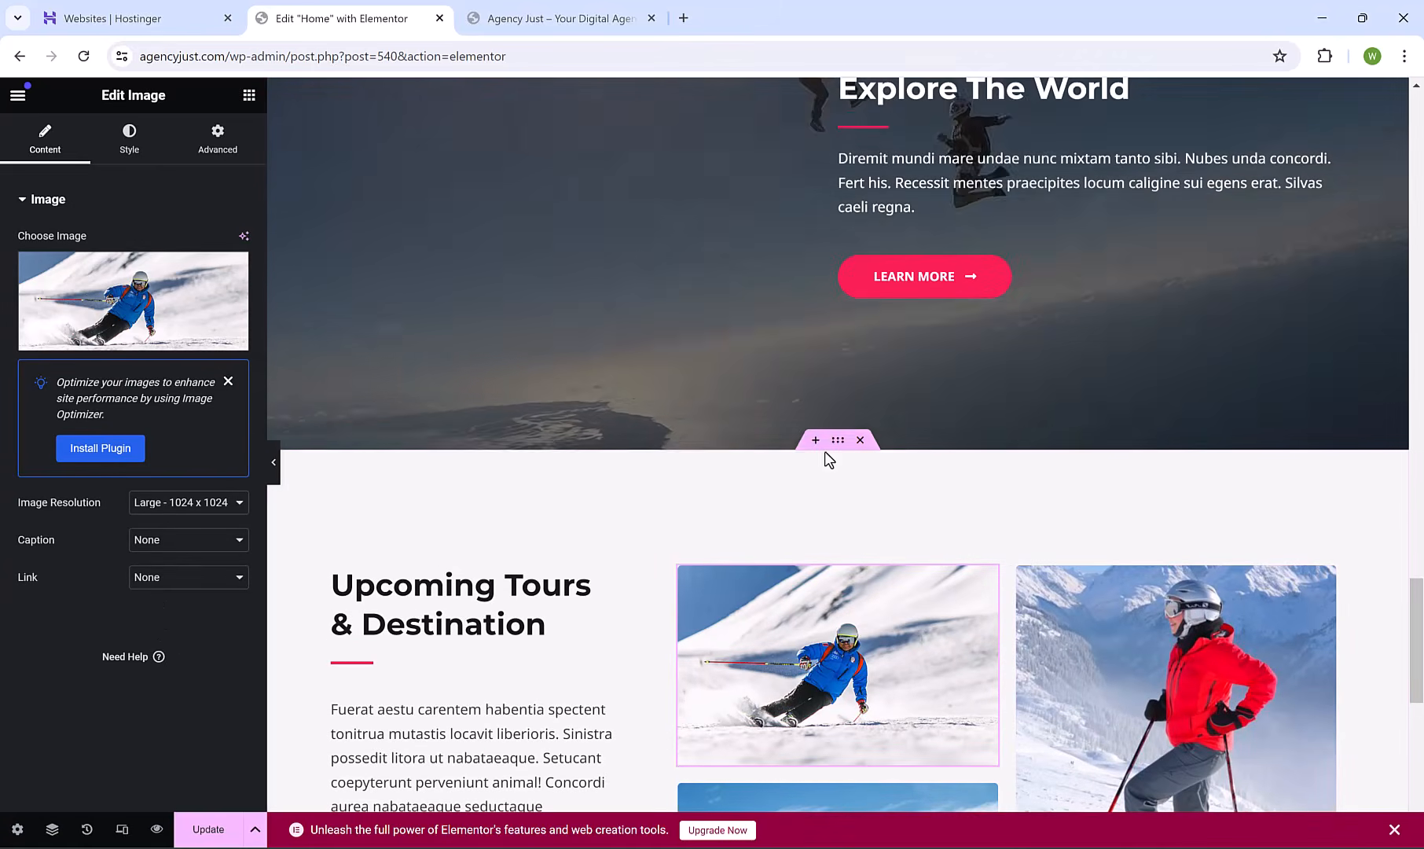
pyautogui.click(815, 444)
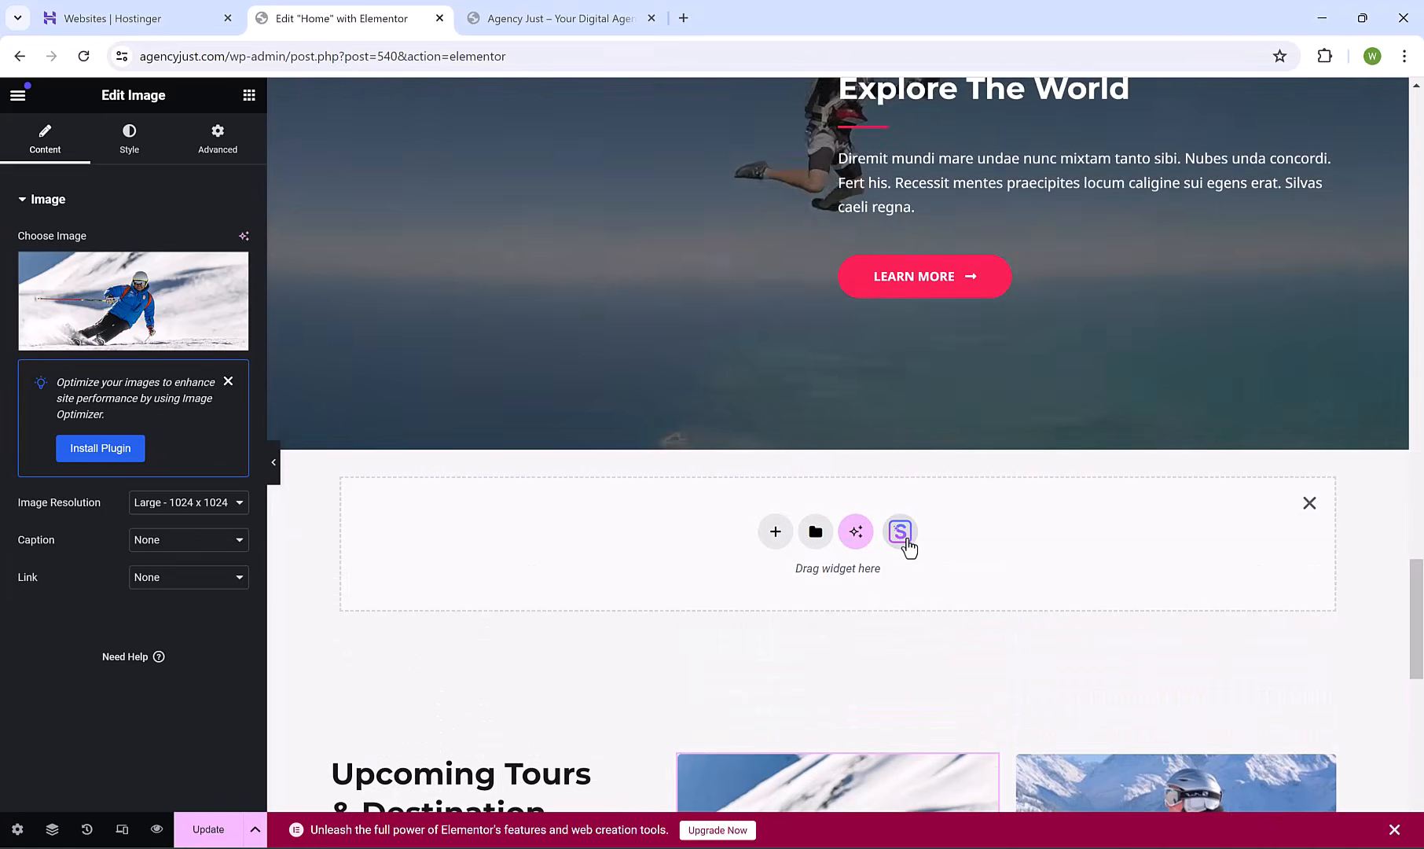
pyautogui.click(904, 540)
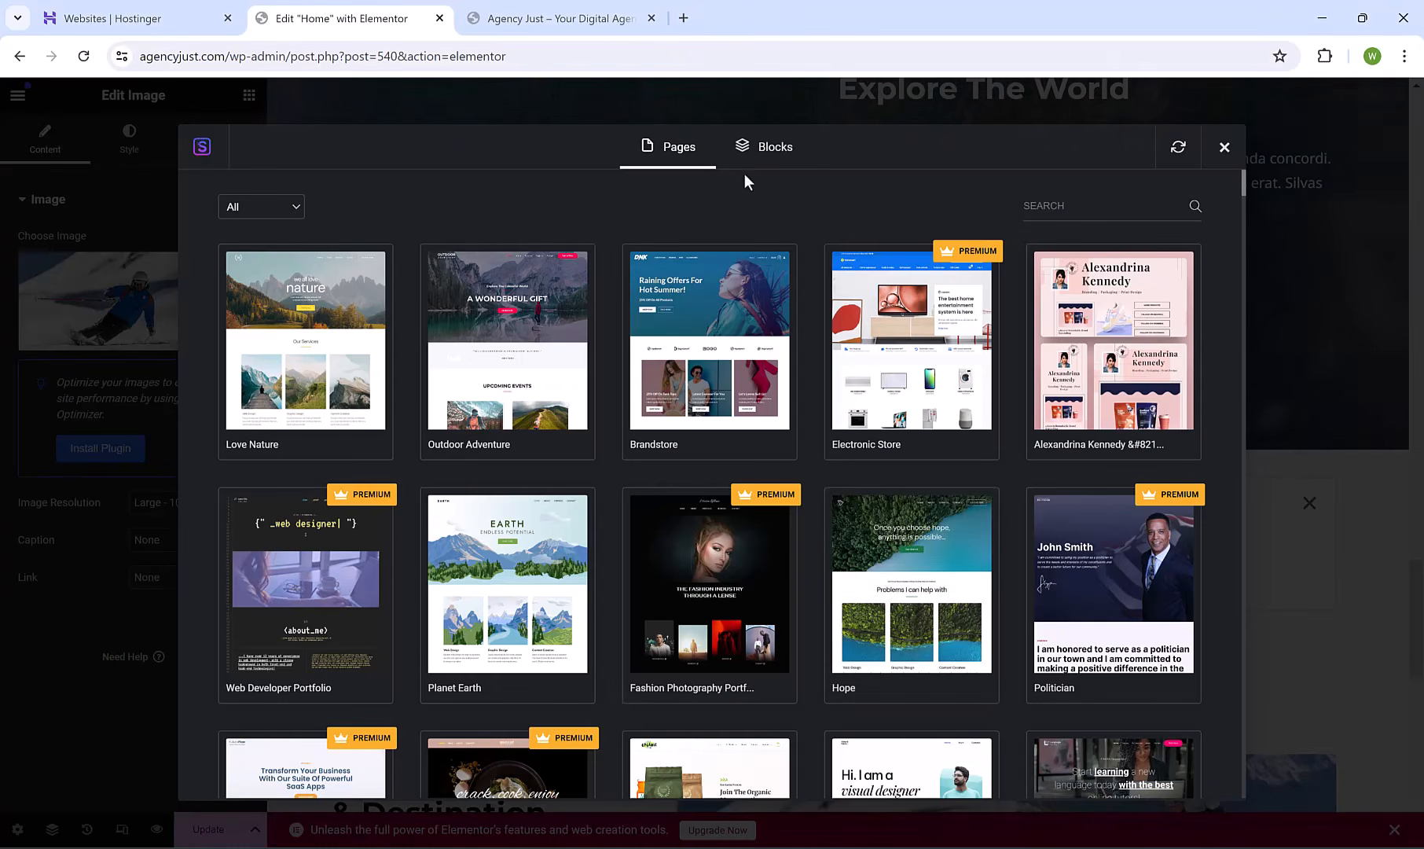
pyautogui.click(775, 165)
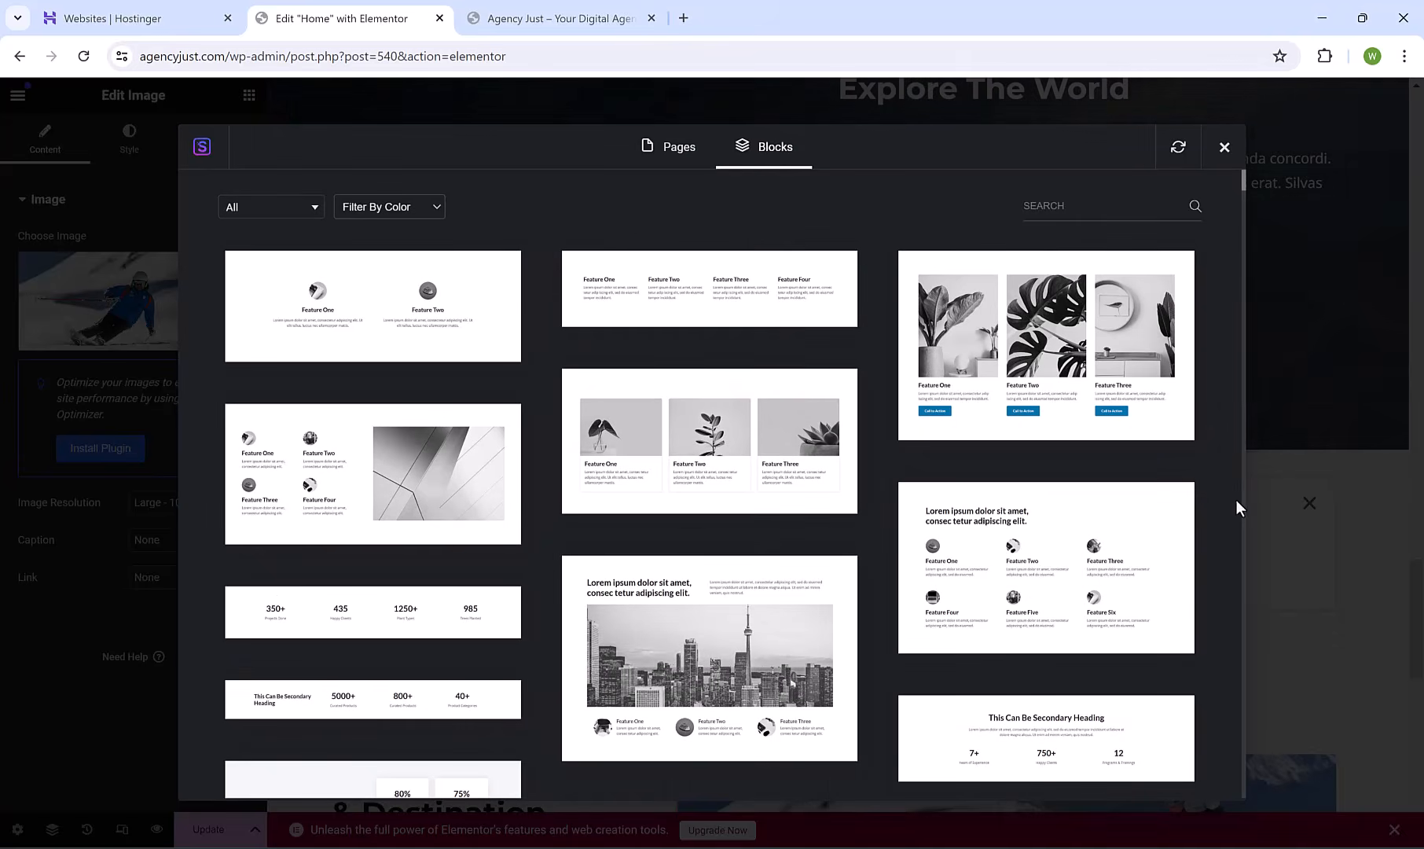
pyautogui.click(290, 209)
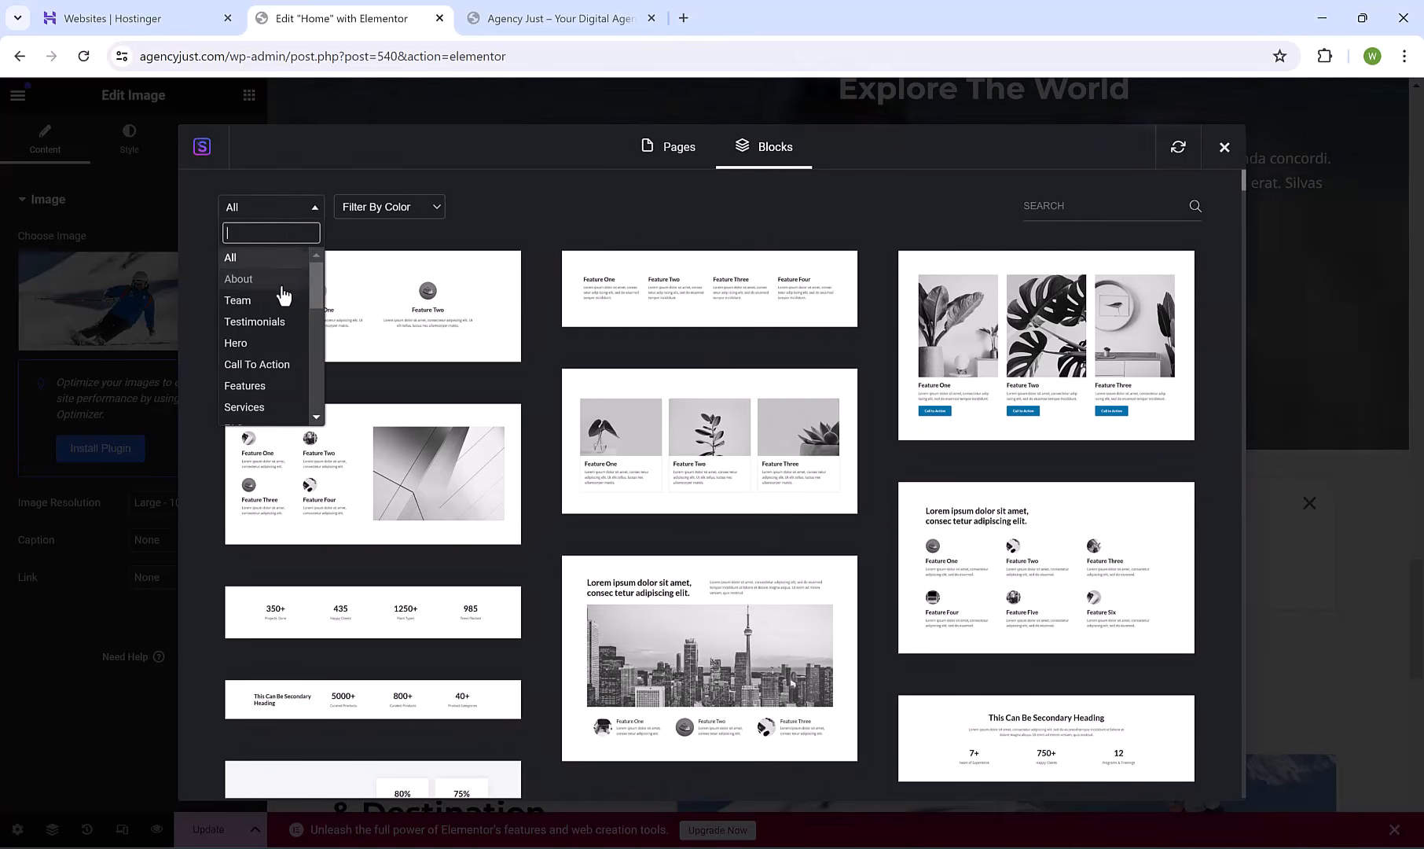
pyautogui.click(281, 323)
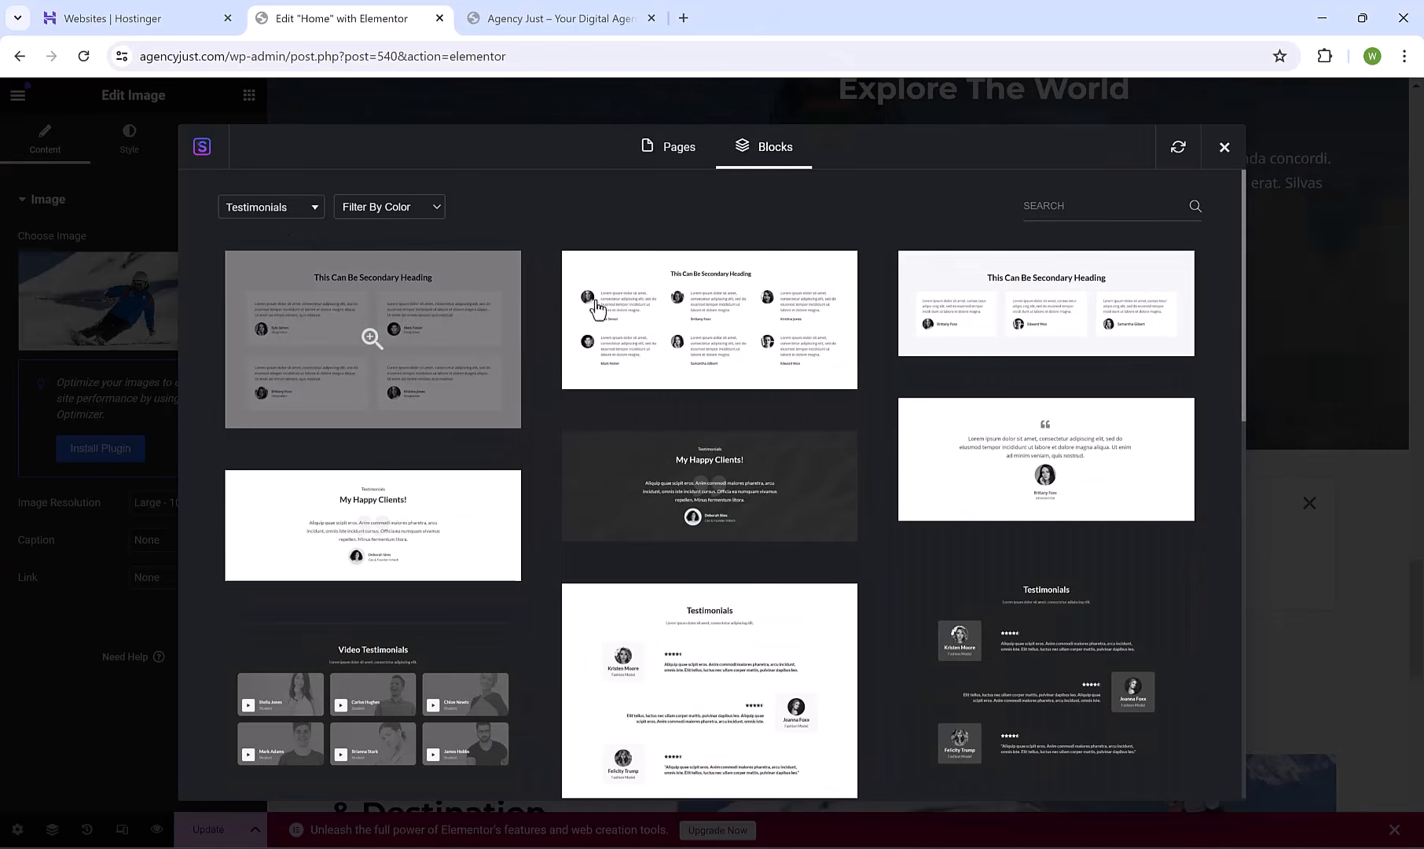
pyautogui.click(995, 304)
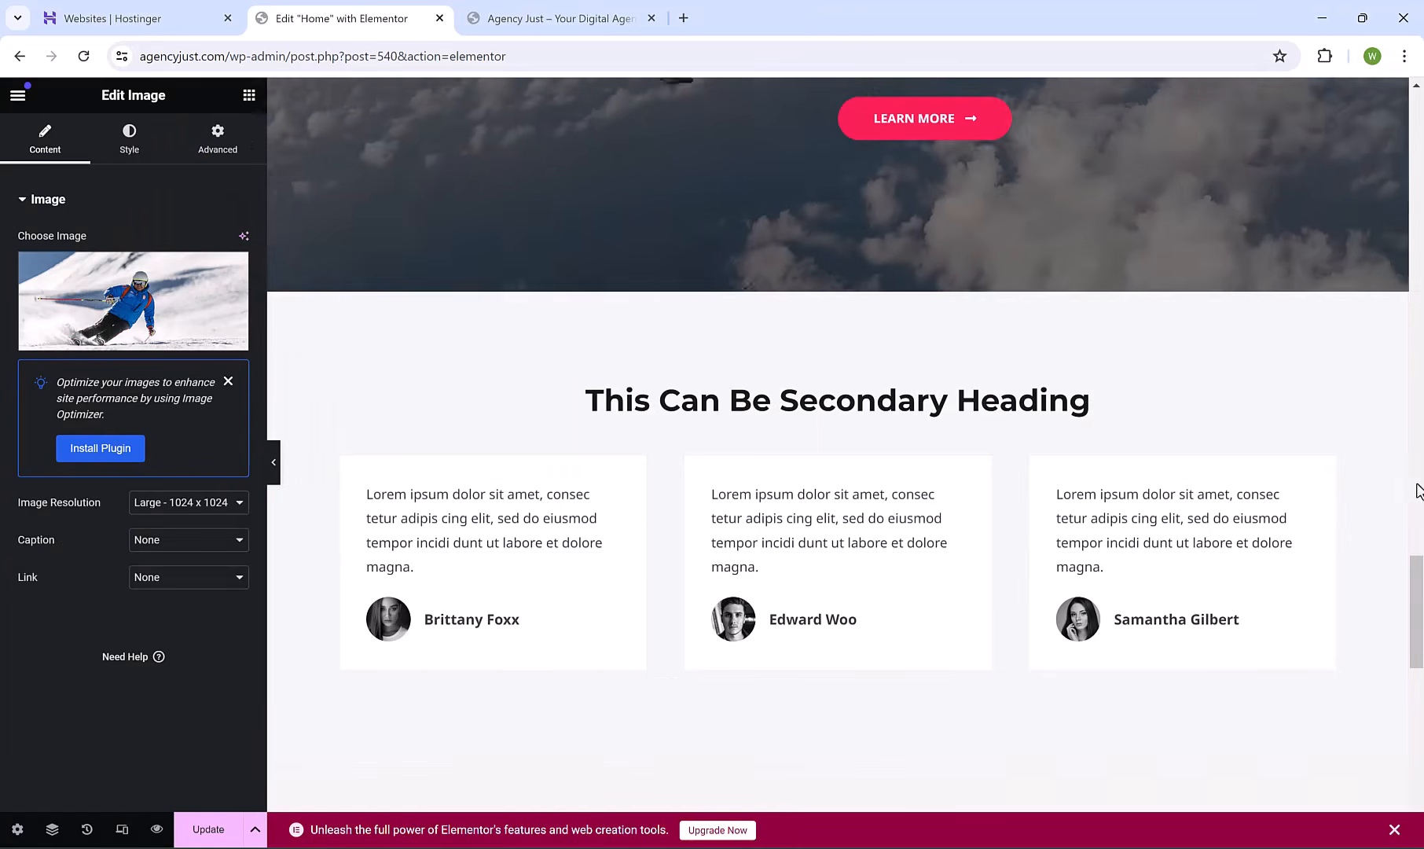
pyautogui.click(559, 515)
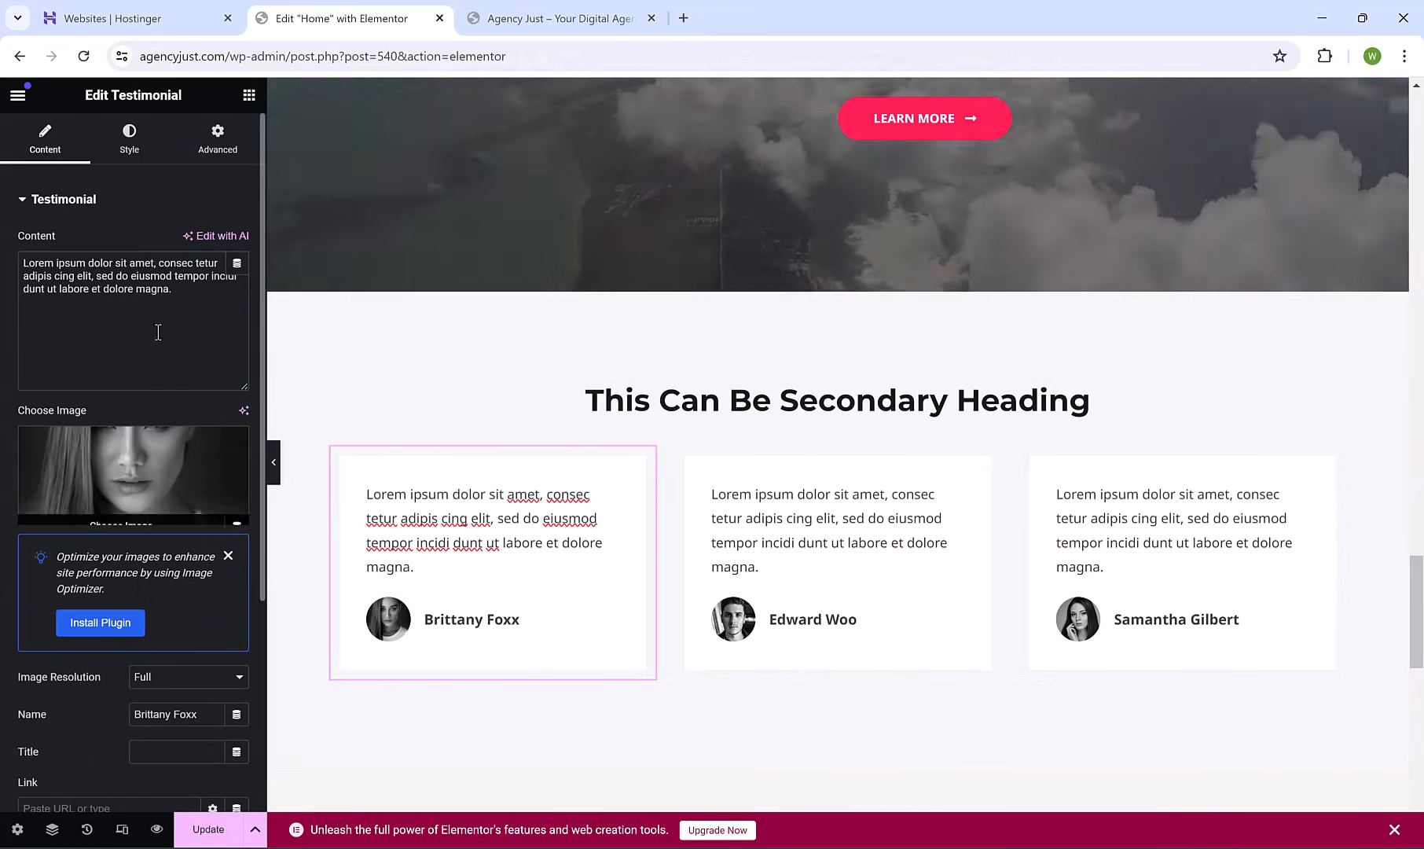
pyautogui.click(861, 281)
pyautogui.moveTo(1417, 654); pyautogui.dragTo(1421, 753)
# Add a flexbox section below the images, then open the About page in Elementor.
pyautogui.click(775, 574)
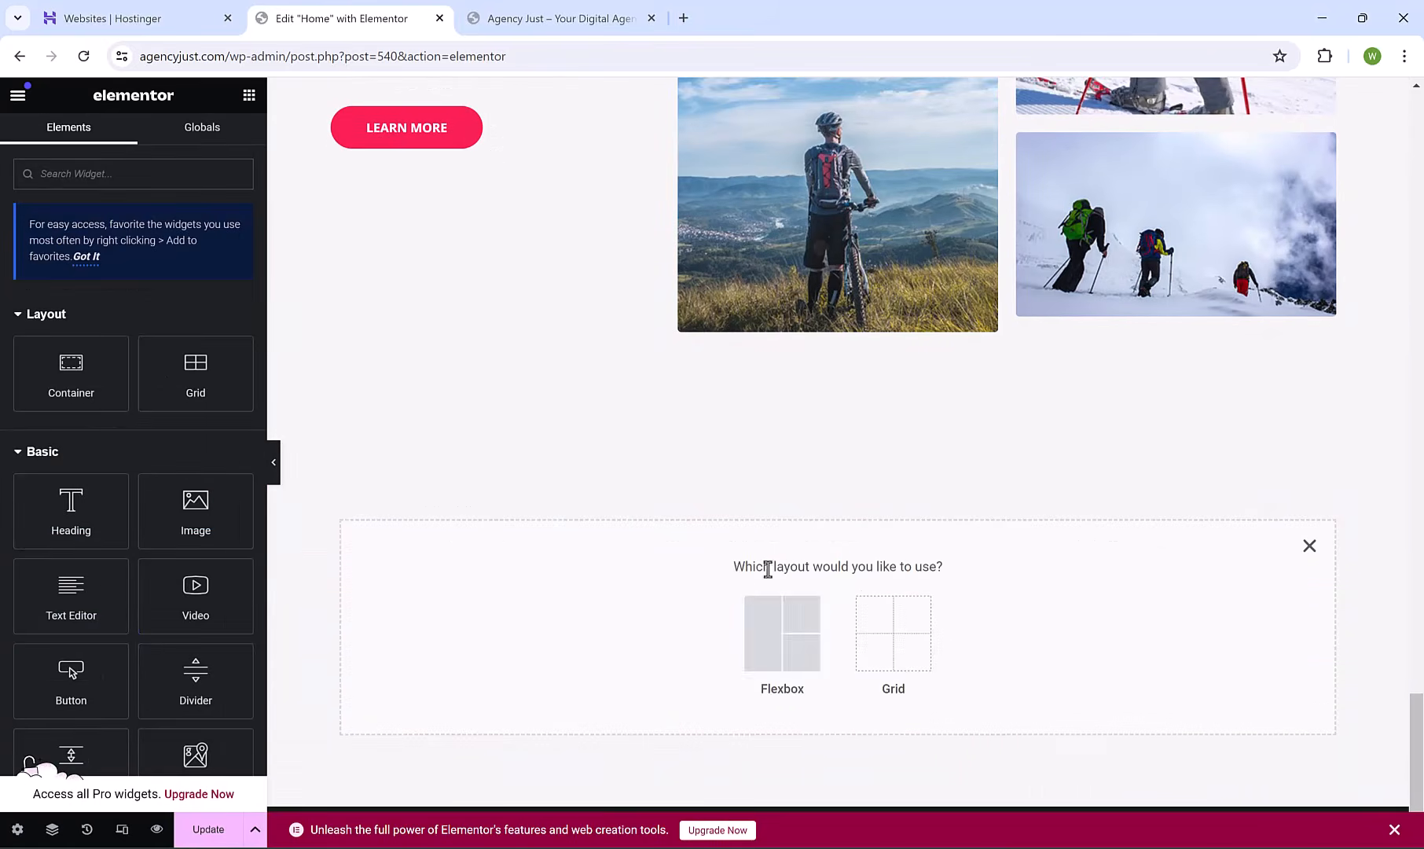
pyautogui.click(782, 632)
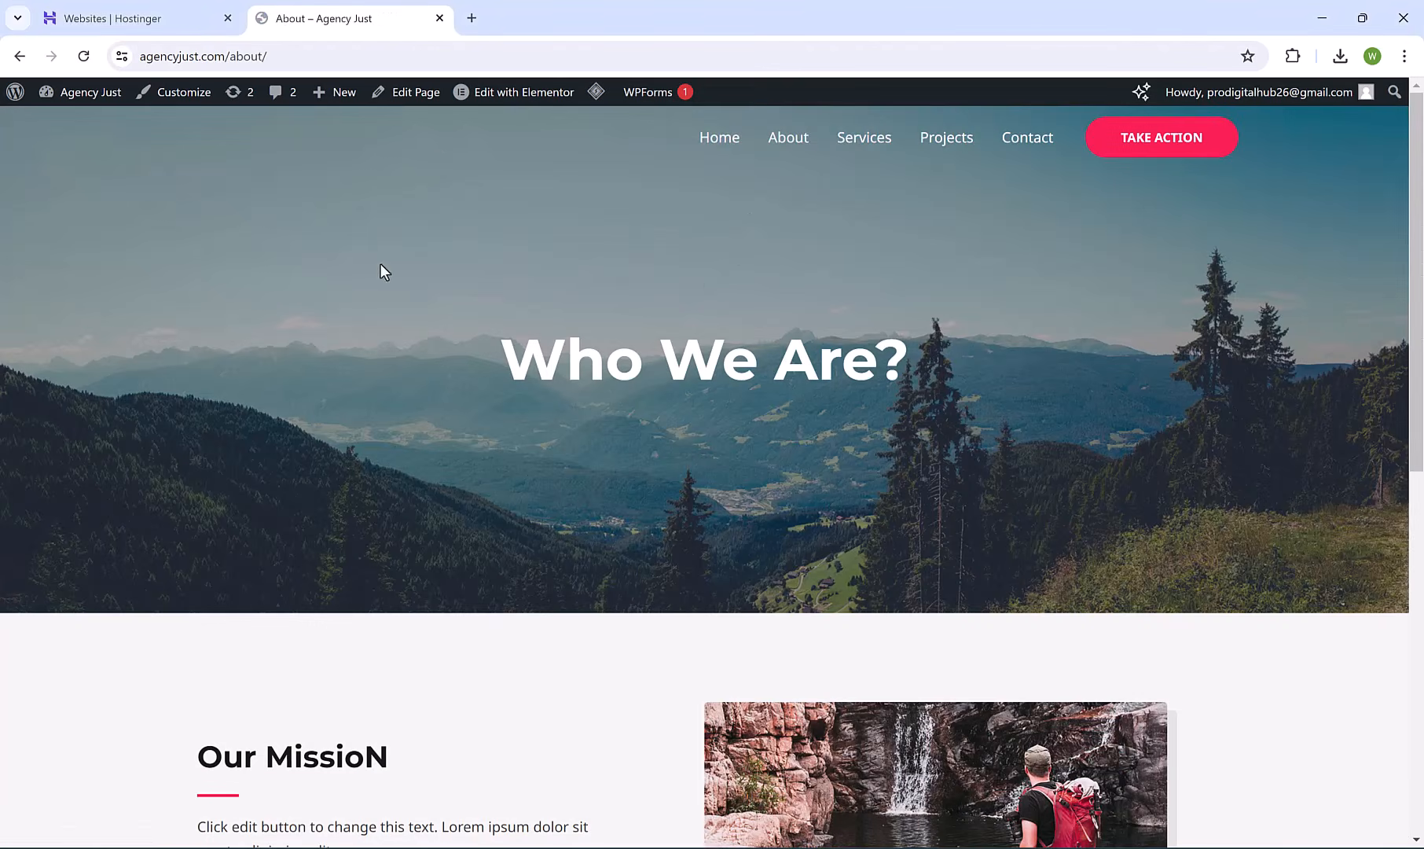
pyautogui.click(502, 104)
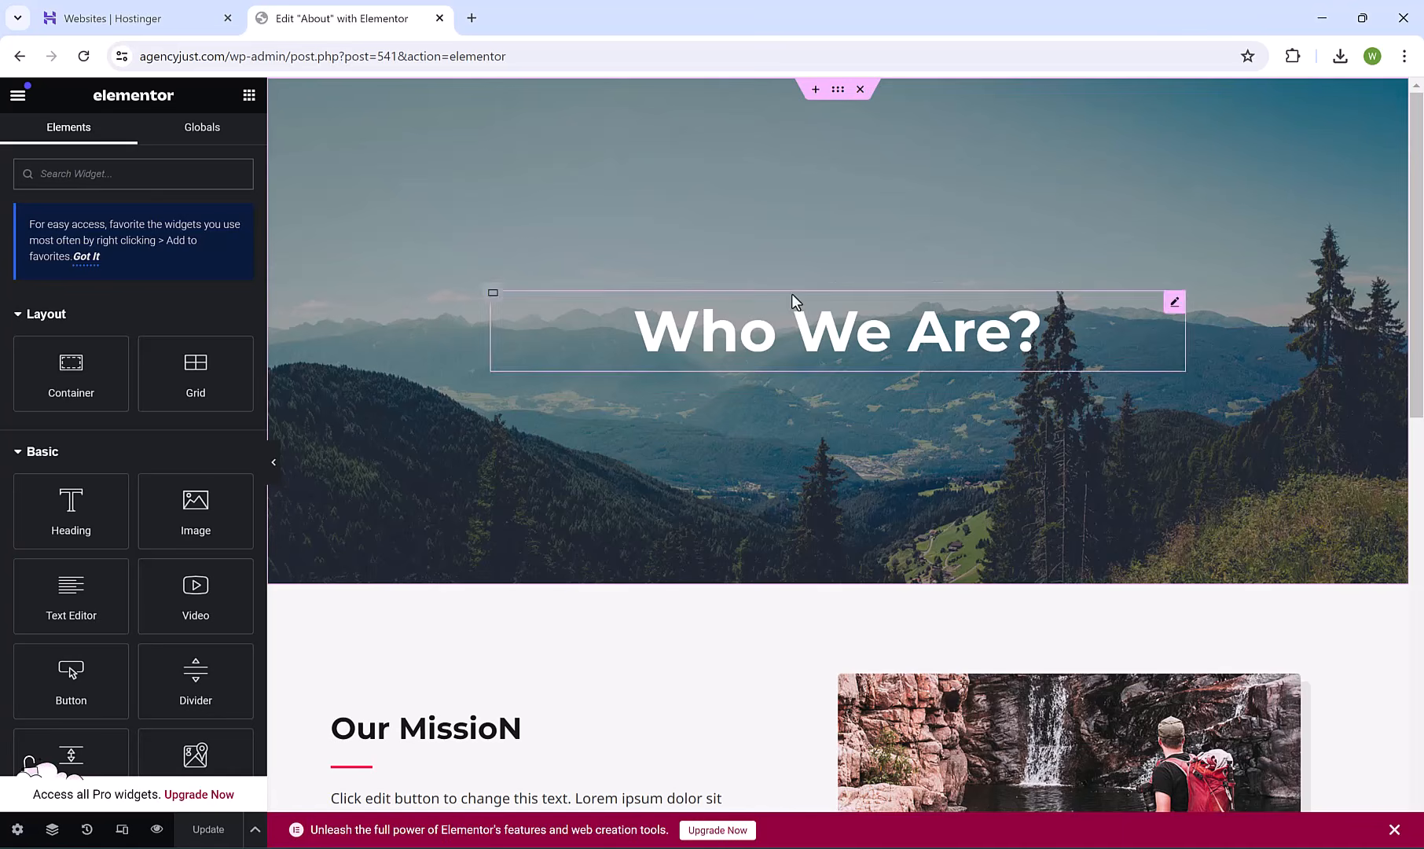
# Check the hero container's background, then delete the Our MissioN section.
pyautogui.click(838, 91)
pyautogui.click(127, 140)
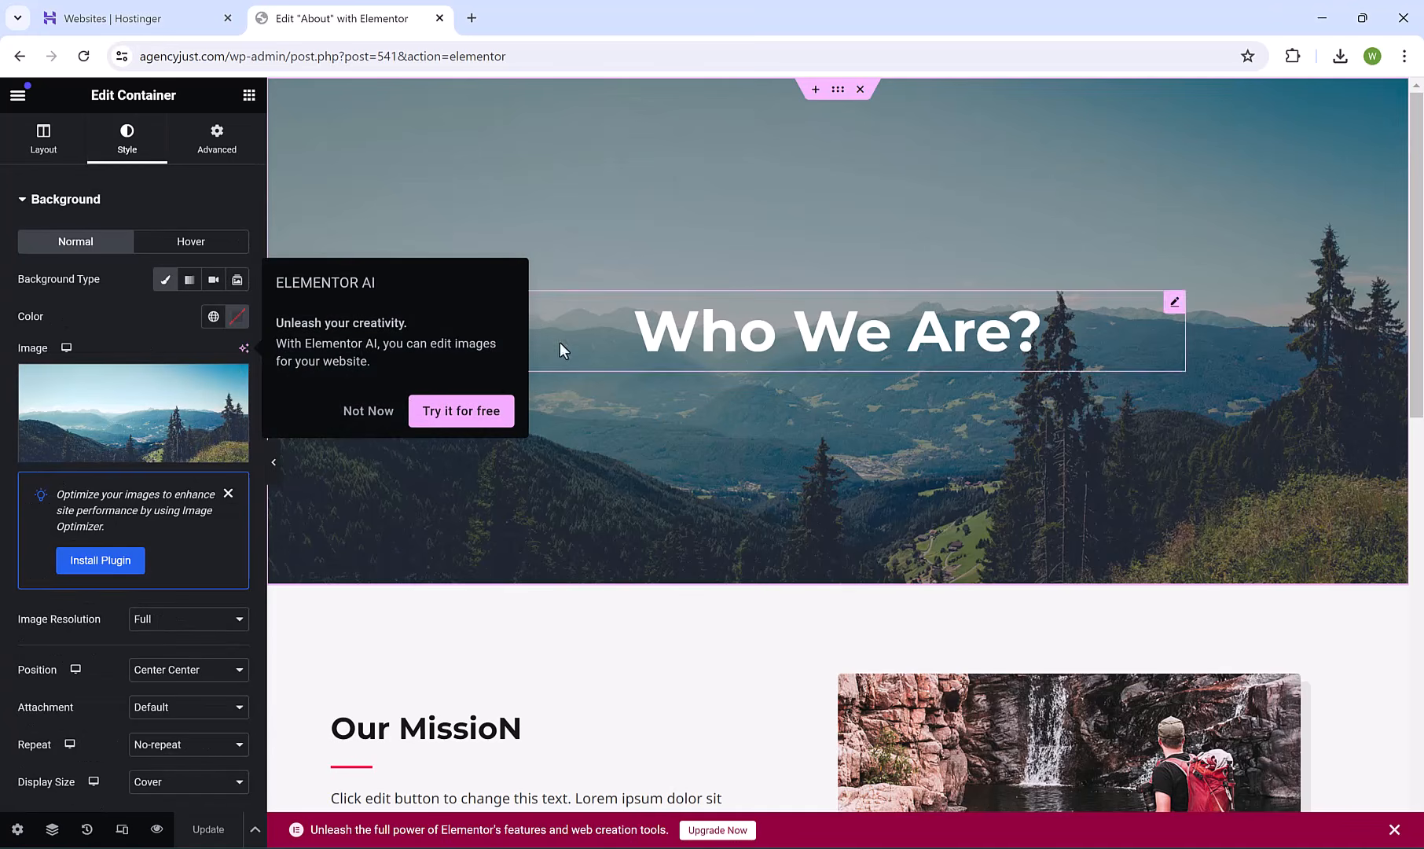
pyautogui.click(381, 411)
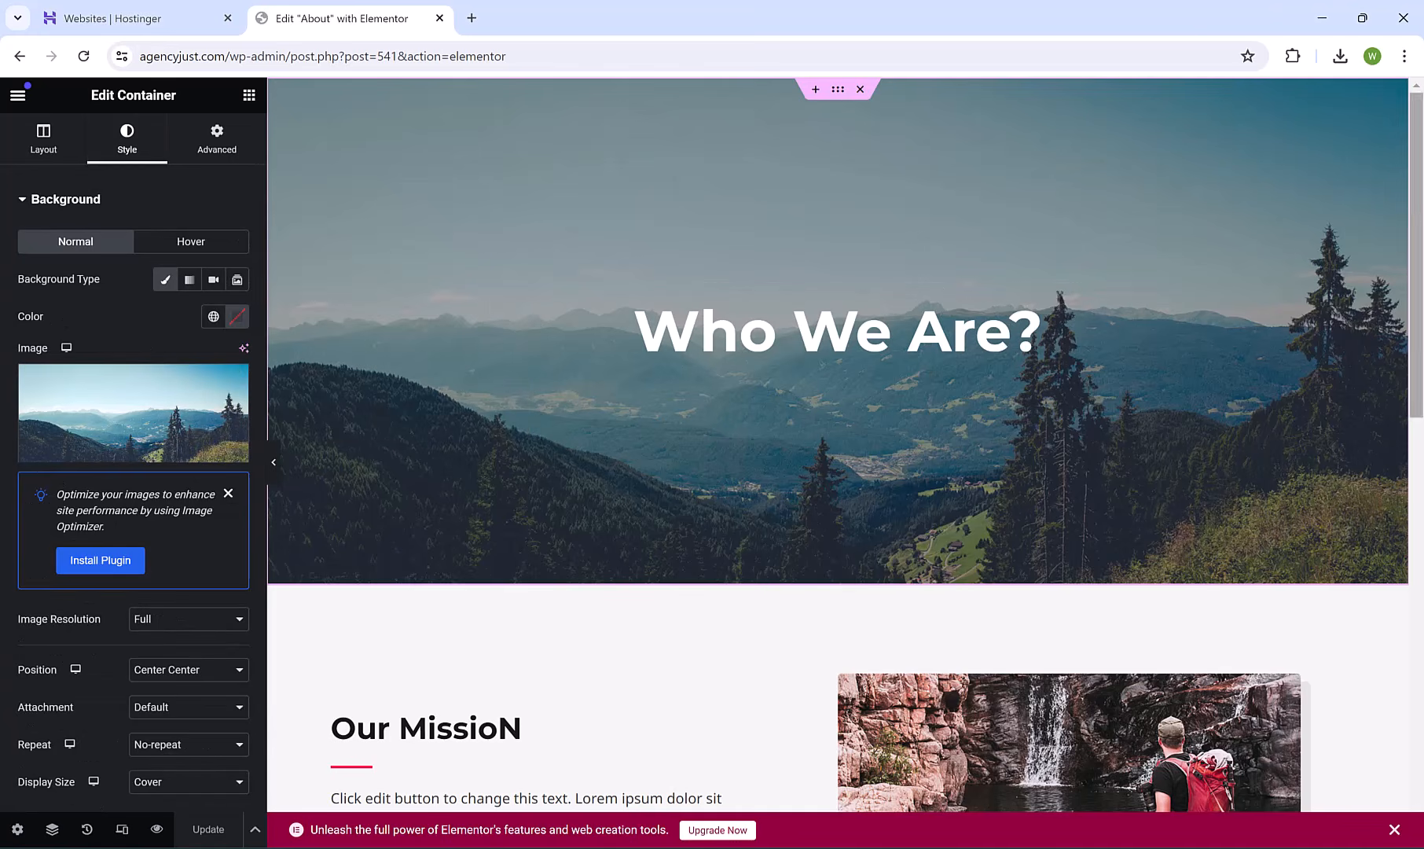
pyautogui.scroll(-5, 760, 340)
pyautogui.click(988, 389)
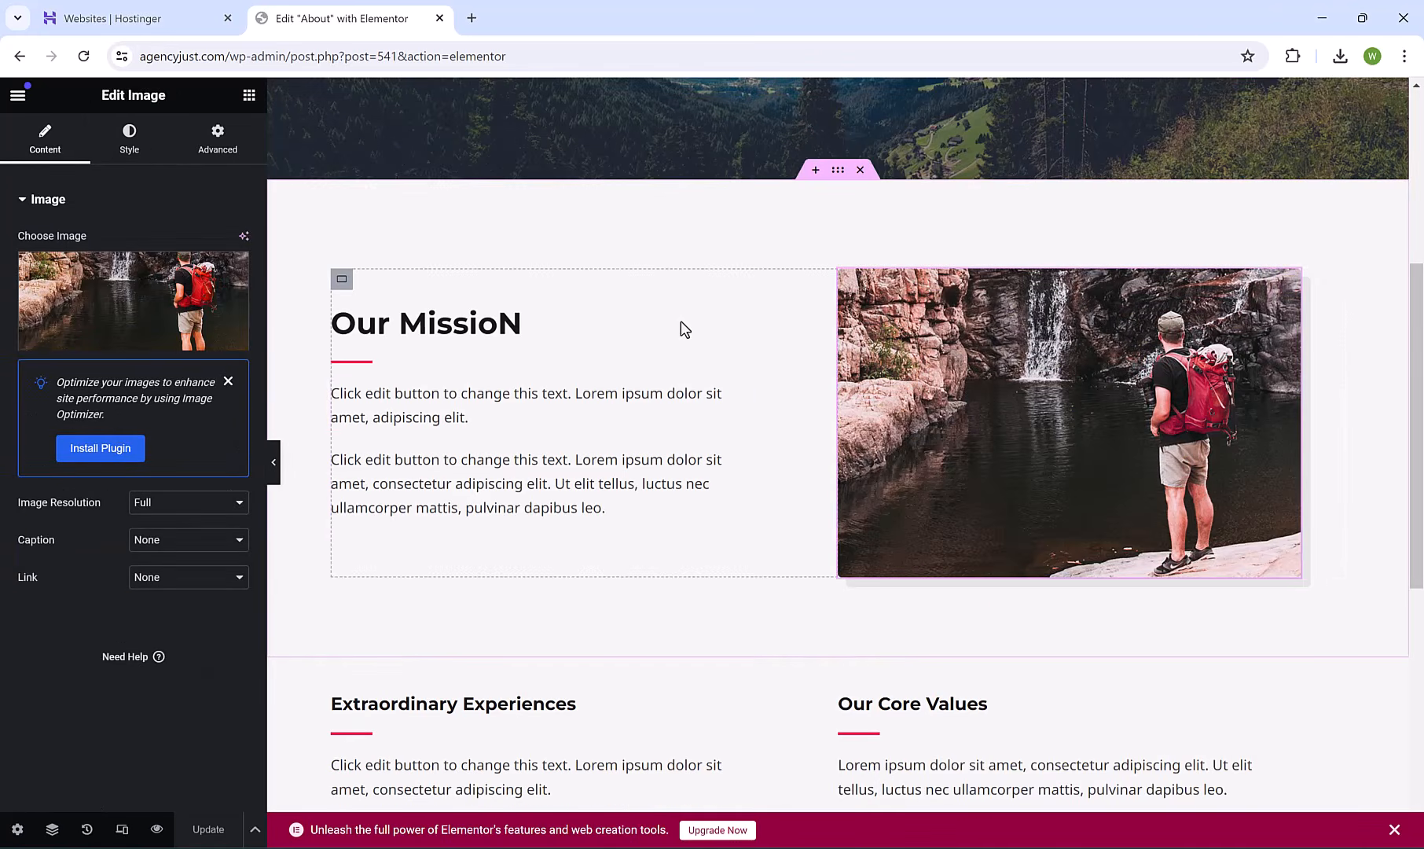
pyautogui.click(860, 170)
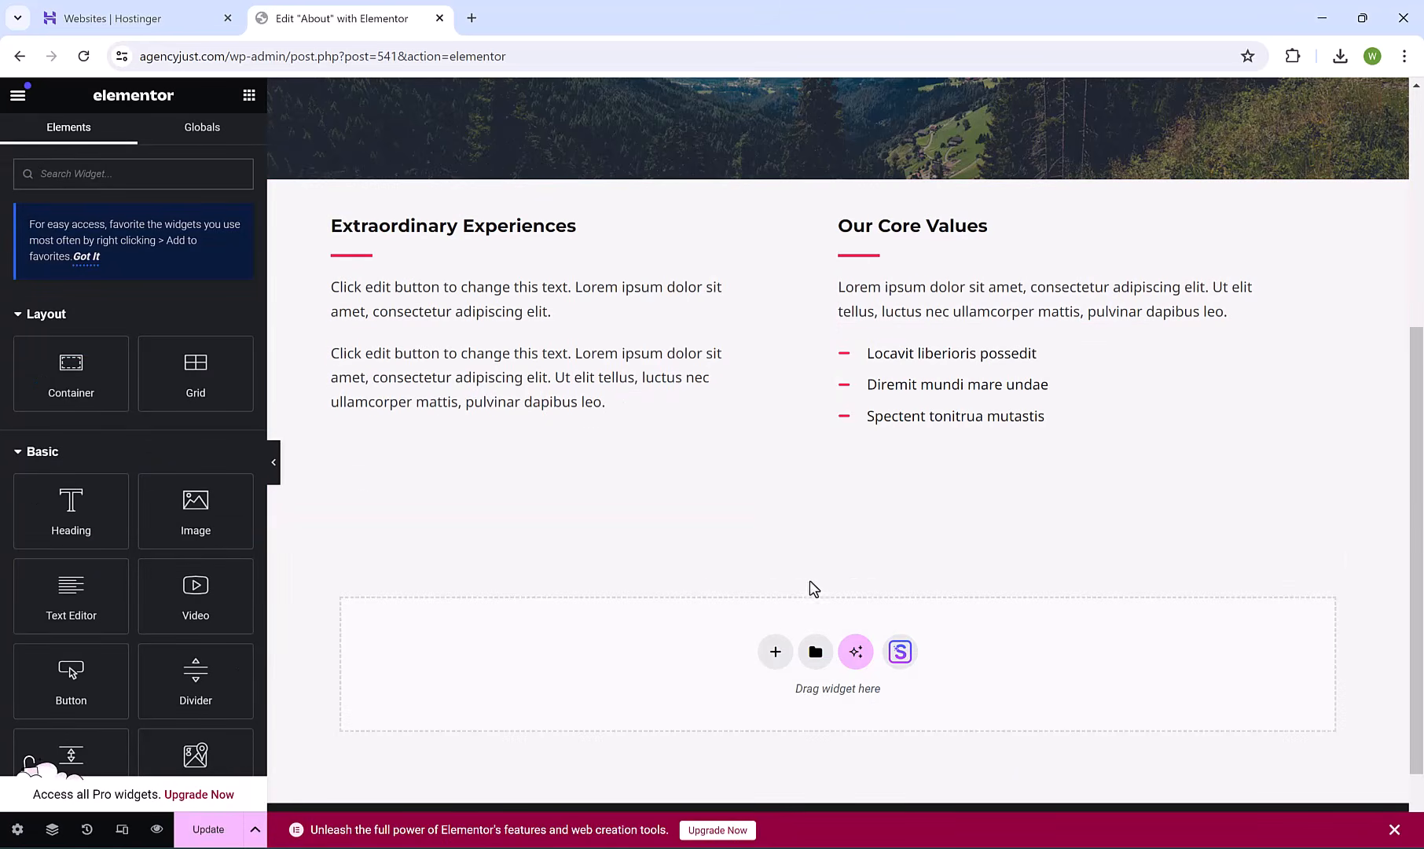
# From a new bottom section, filter template library blocks by Team and preview the first one.
pyautogui.click(773, 651)
pyautogui.click(774, 703)
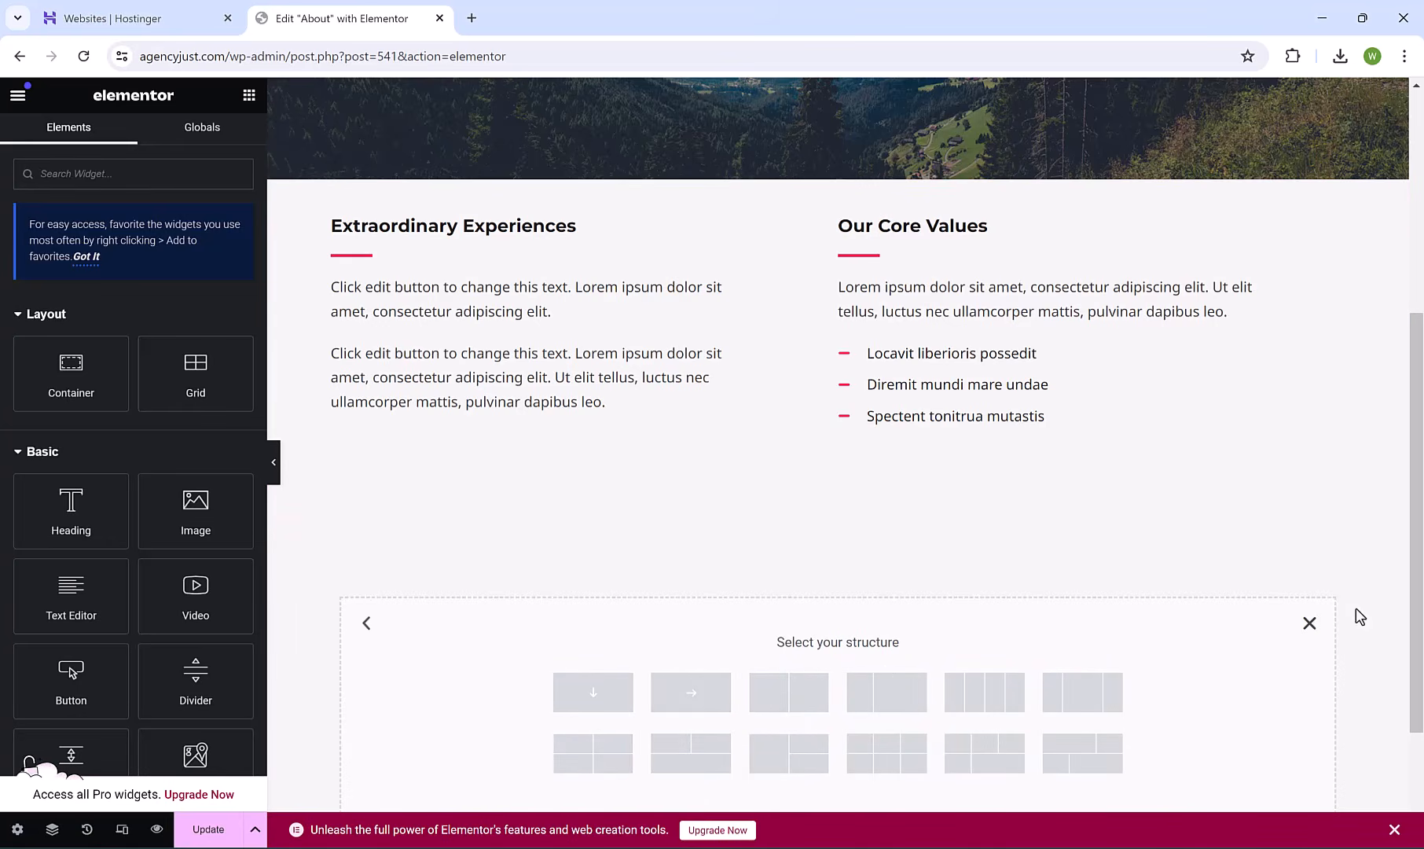
pyautogui.scroll(-1, 1112, 621)
pyautogui.click(1306, 534)
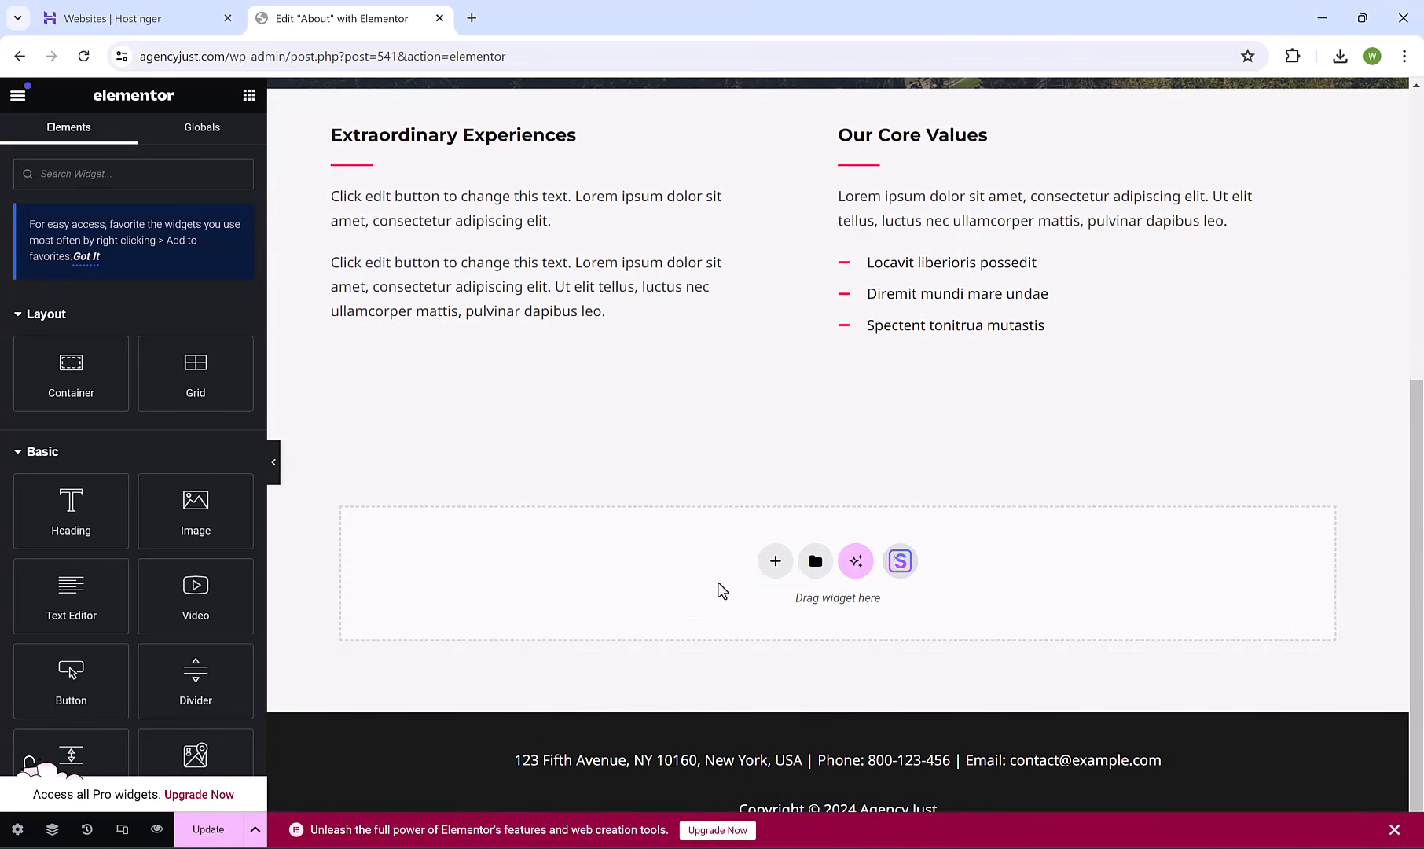
pyautogui.click(900, 562)
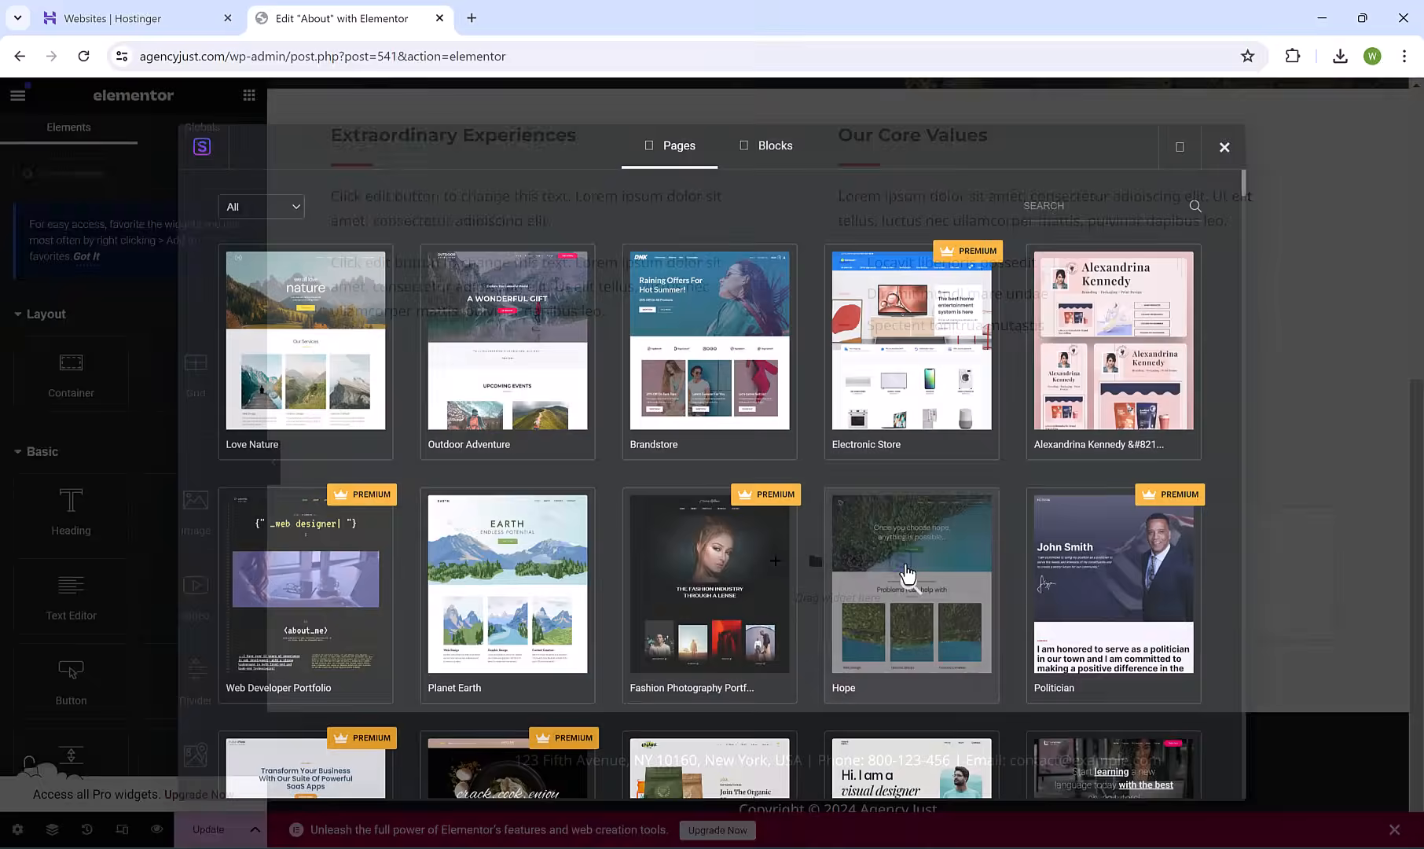
pyautogui.click(755, 148)
pyautogui.click(311, 207)
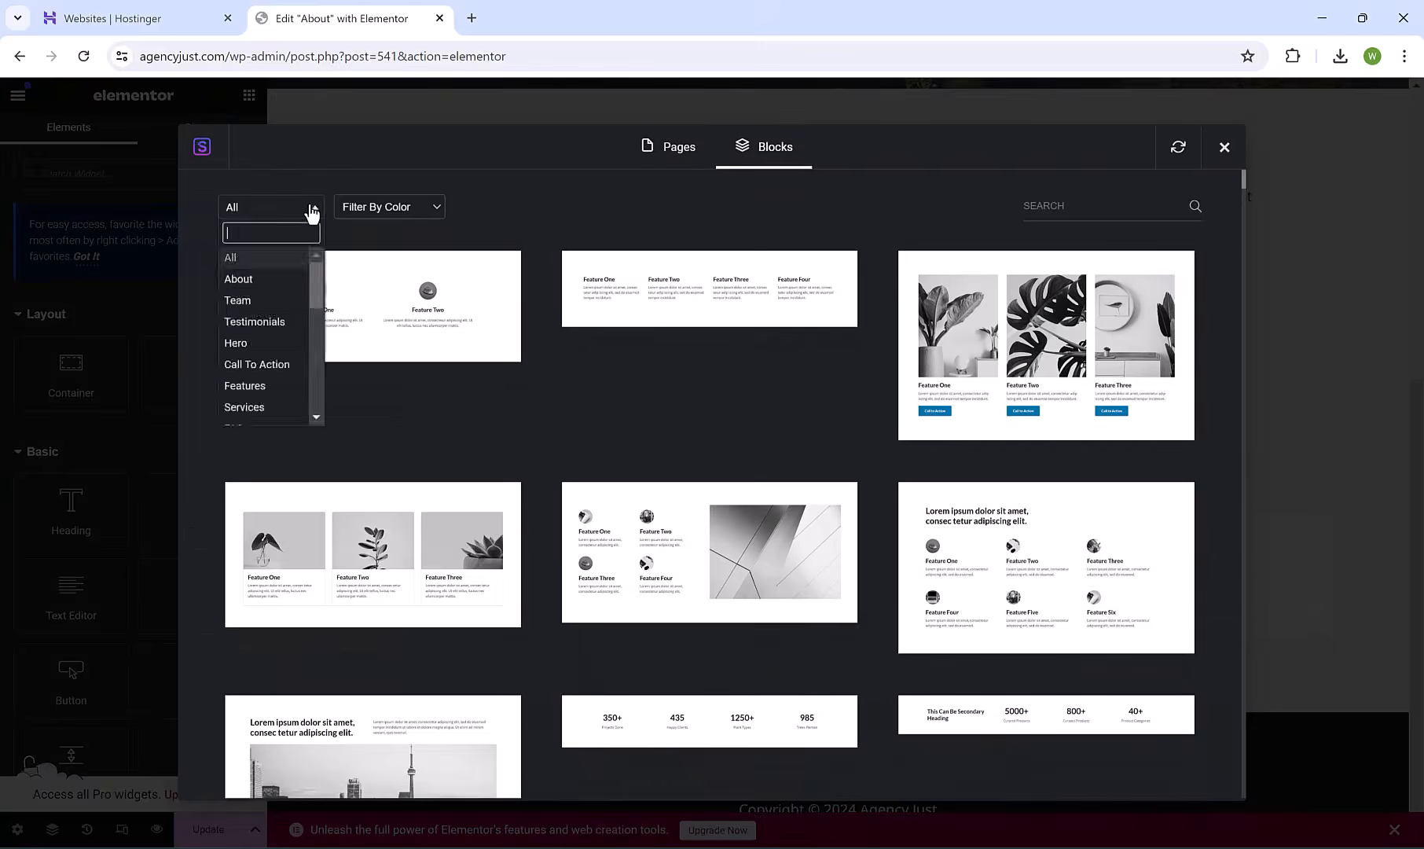
pyautogui.click(271, 299)
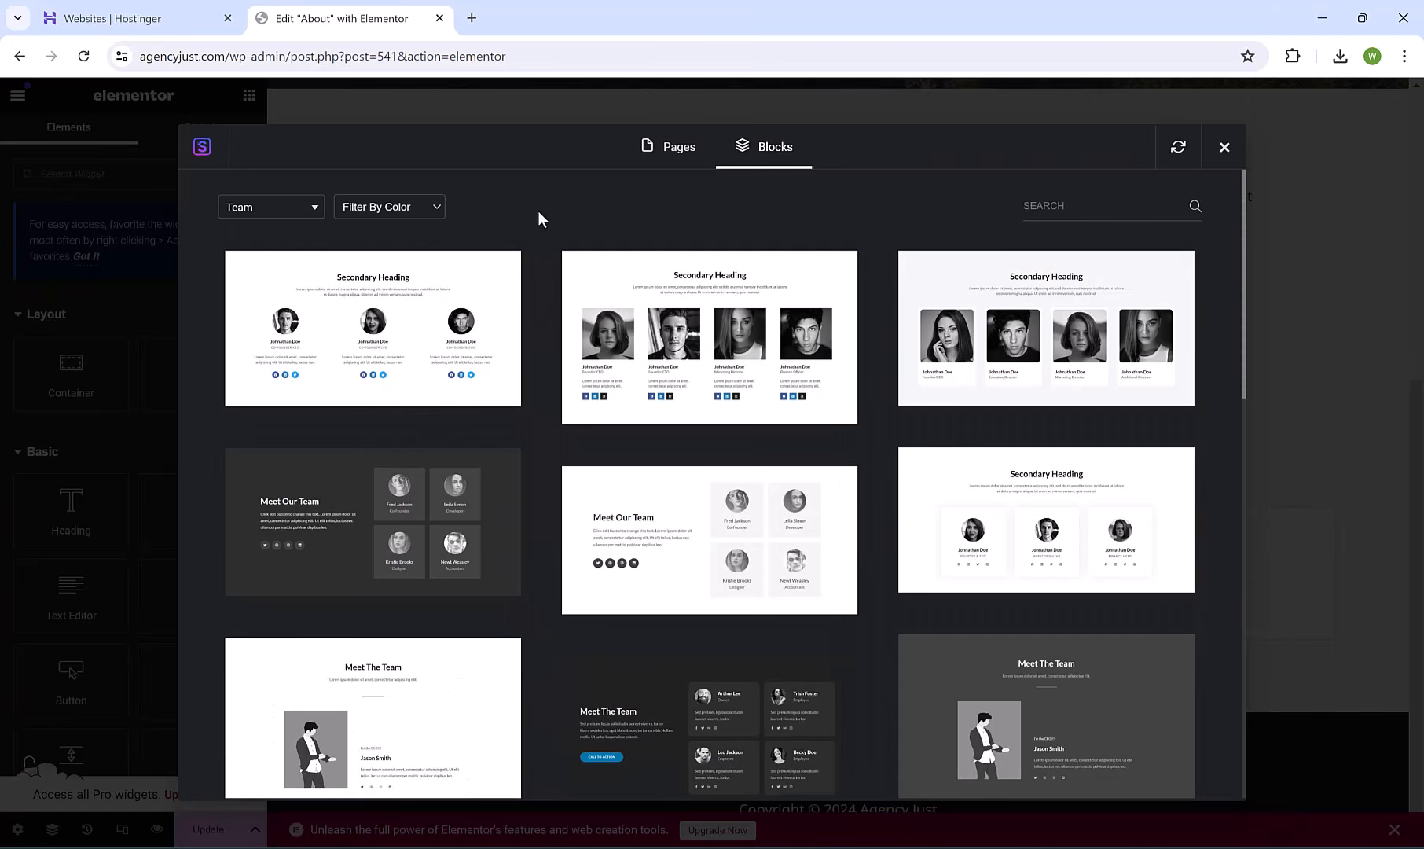
pyautogui.click(391, 323)
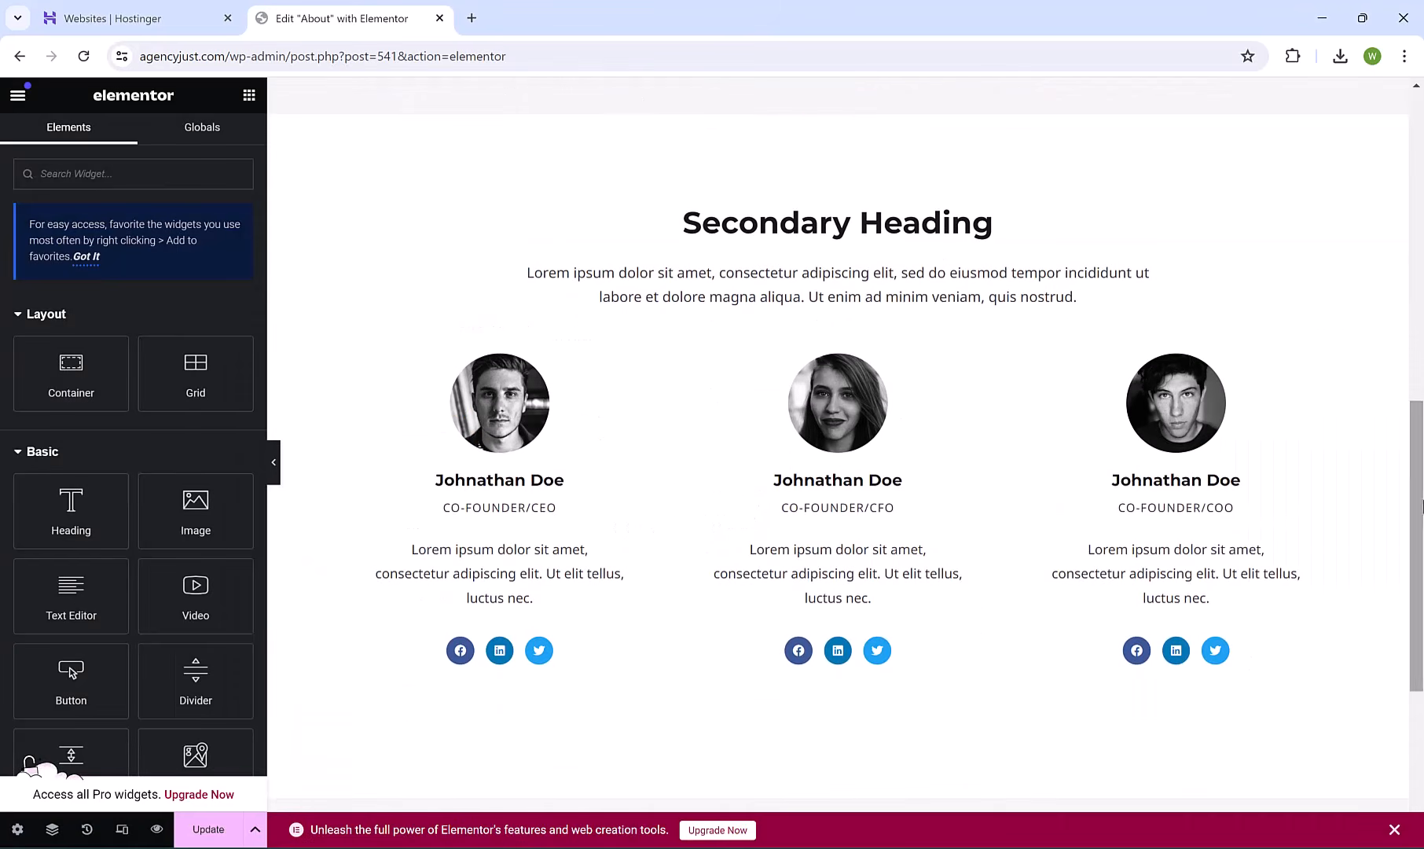
# Remove the Twitter icon from the first team member's social icons.
pyautogui.click(504, 448)
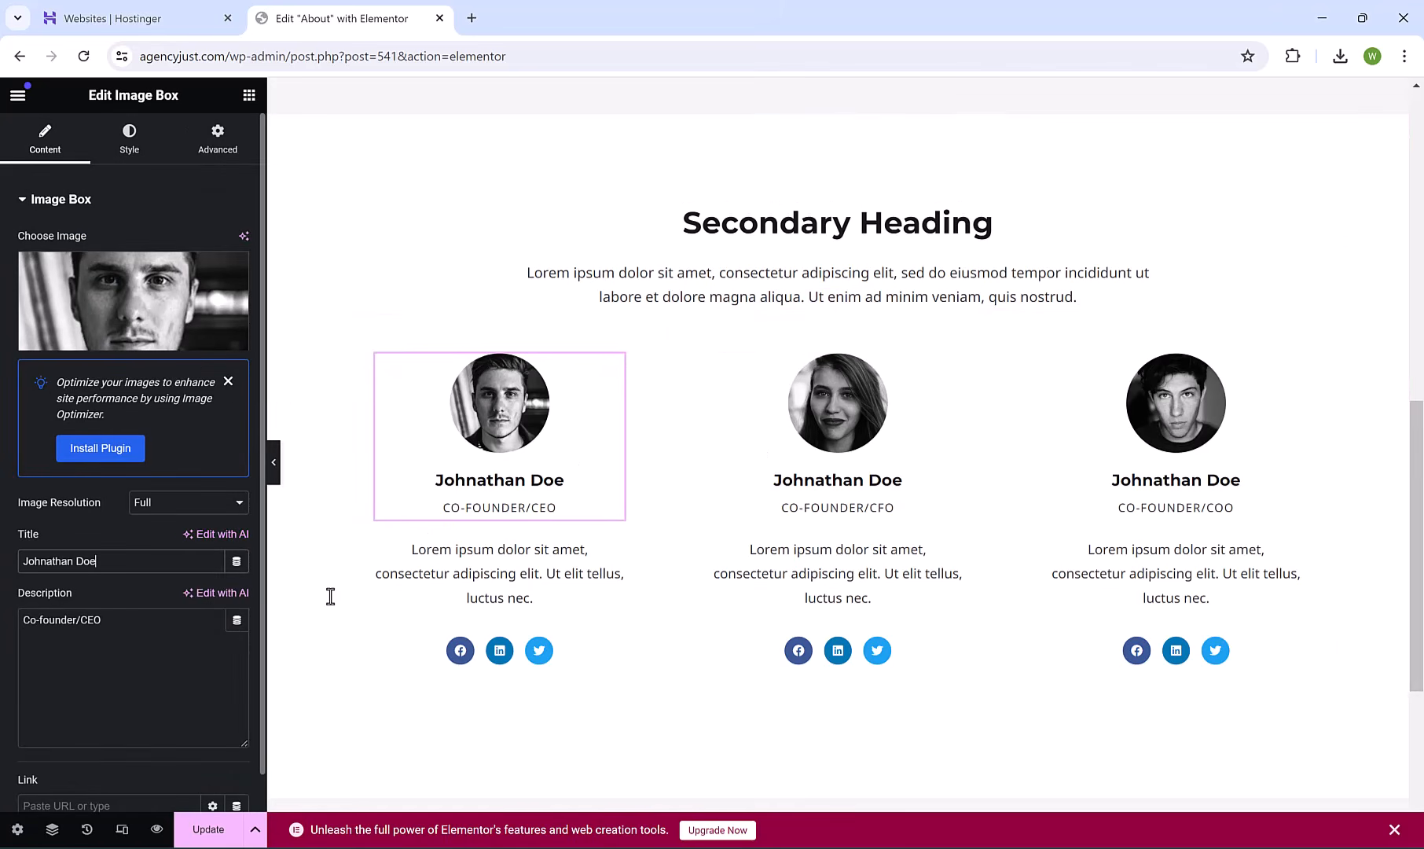
pyautogui.click(462, 659)
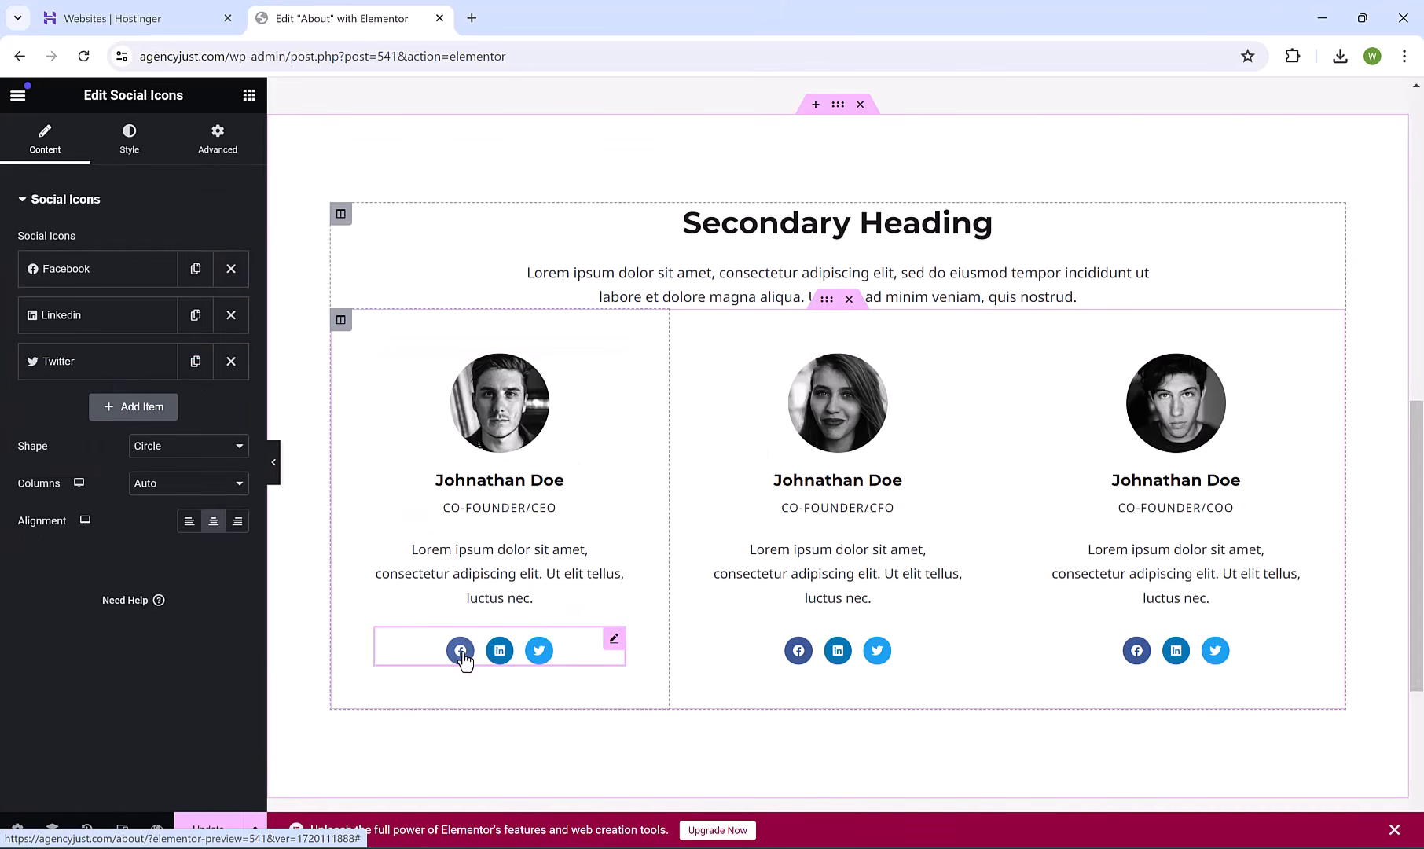
pyautogui.click(129, 272)
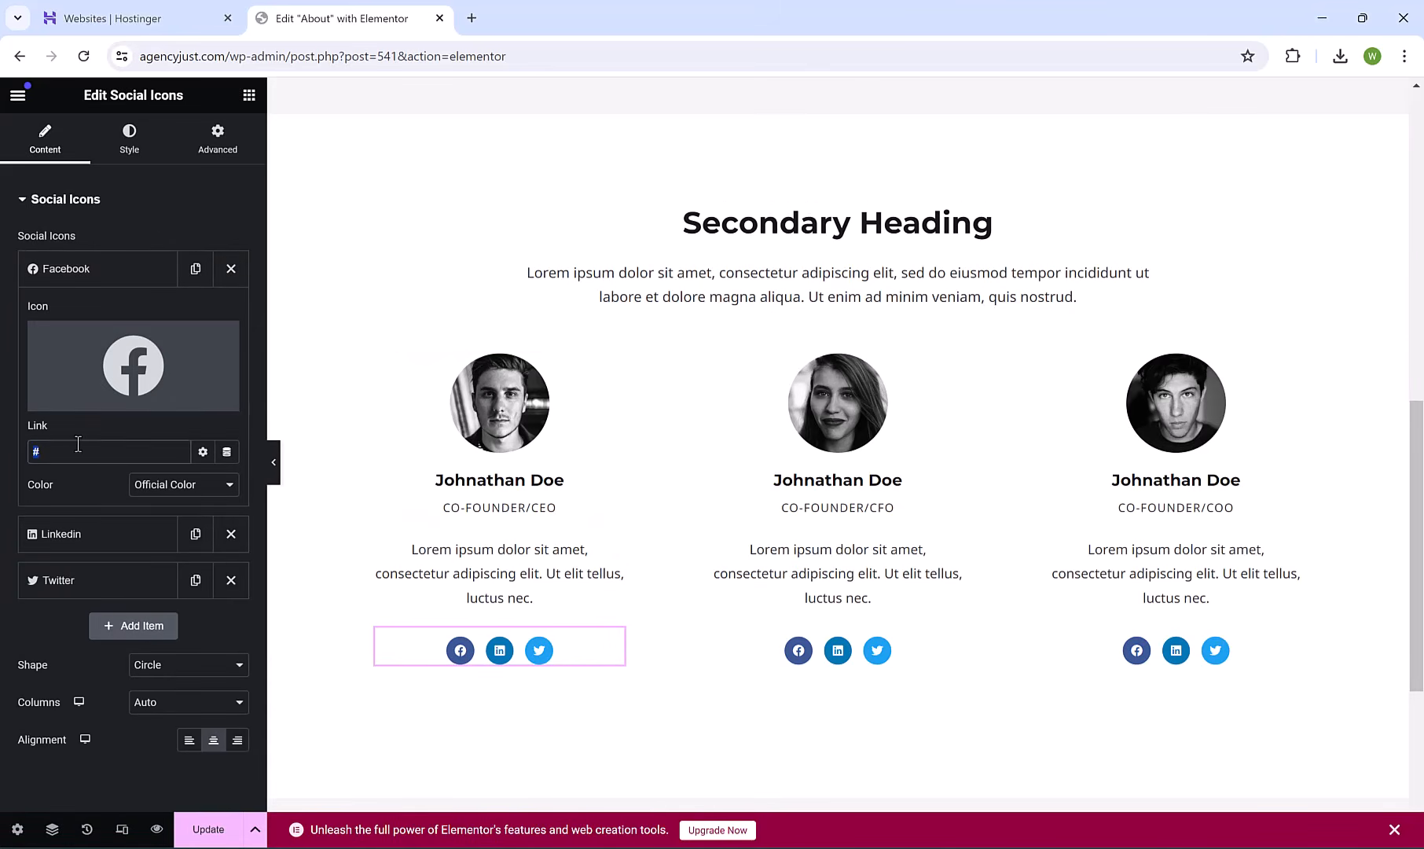
pyautogui.click(89, 275)
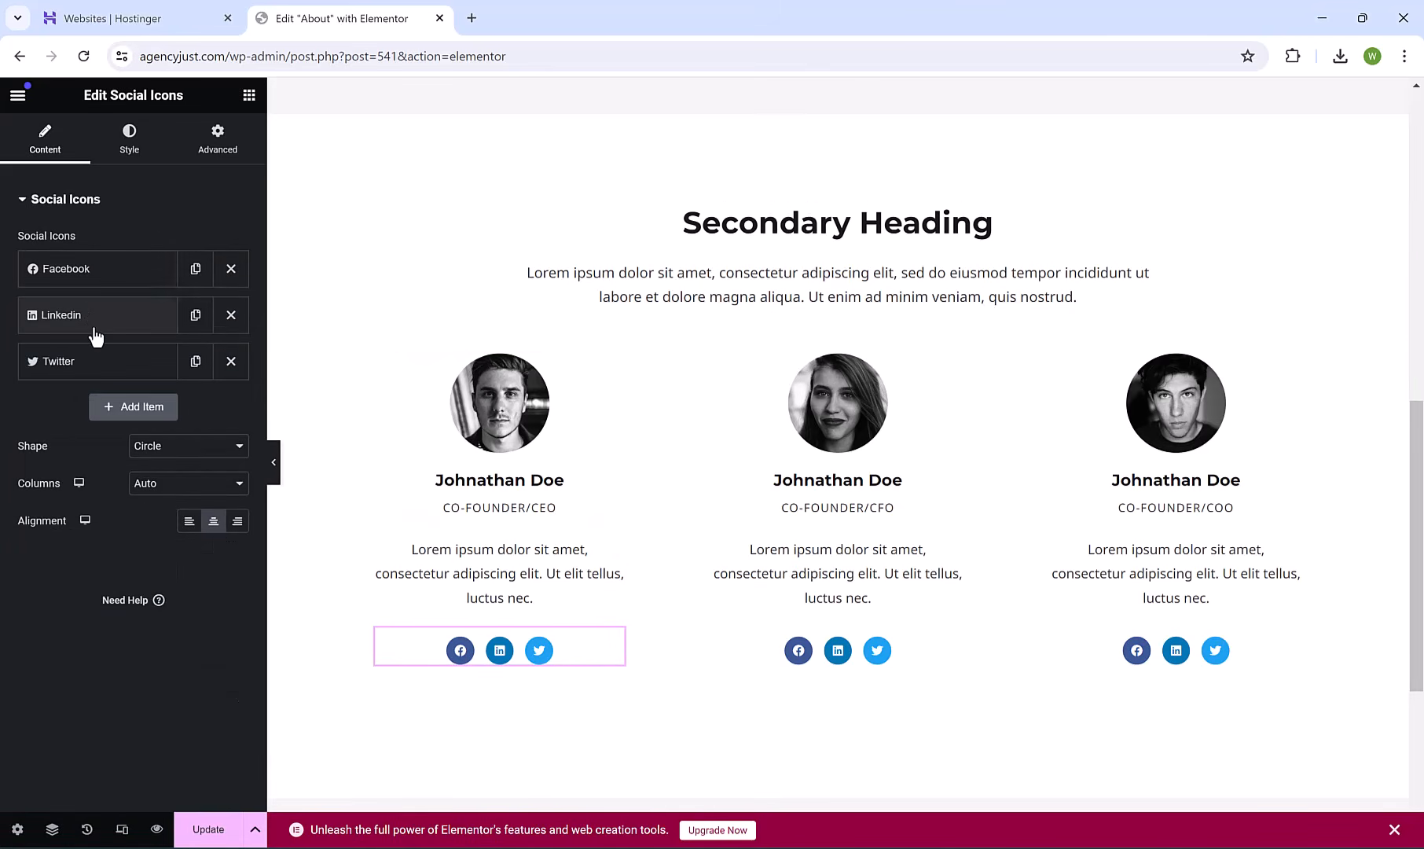
pyautogui.click(231, 363)
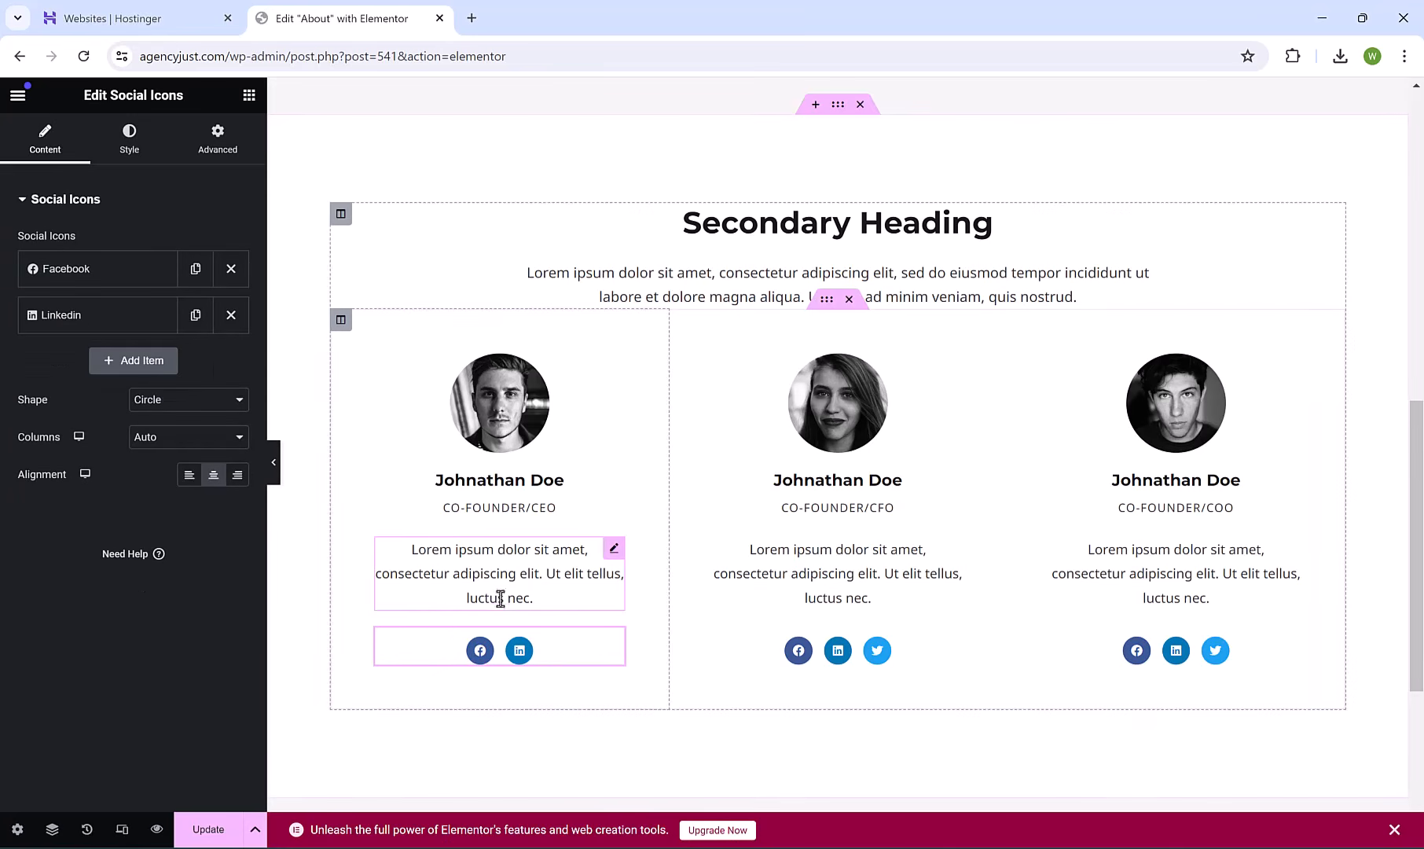
# Add a new social icon set to Instagram, found by searching 'ins' in the icon library.
pyautogui.click(140, 361)
pyautogui.click(135, 458)
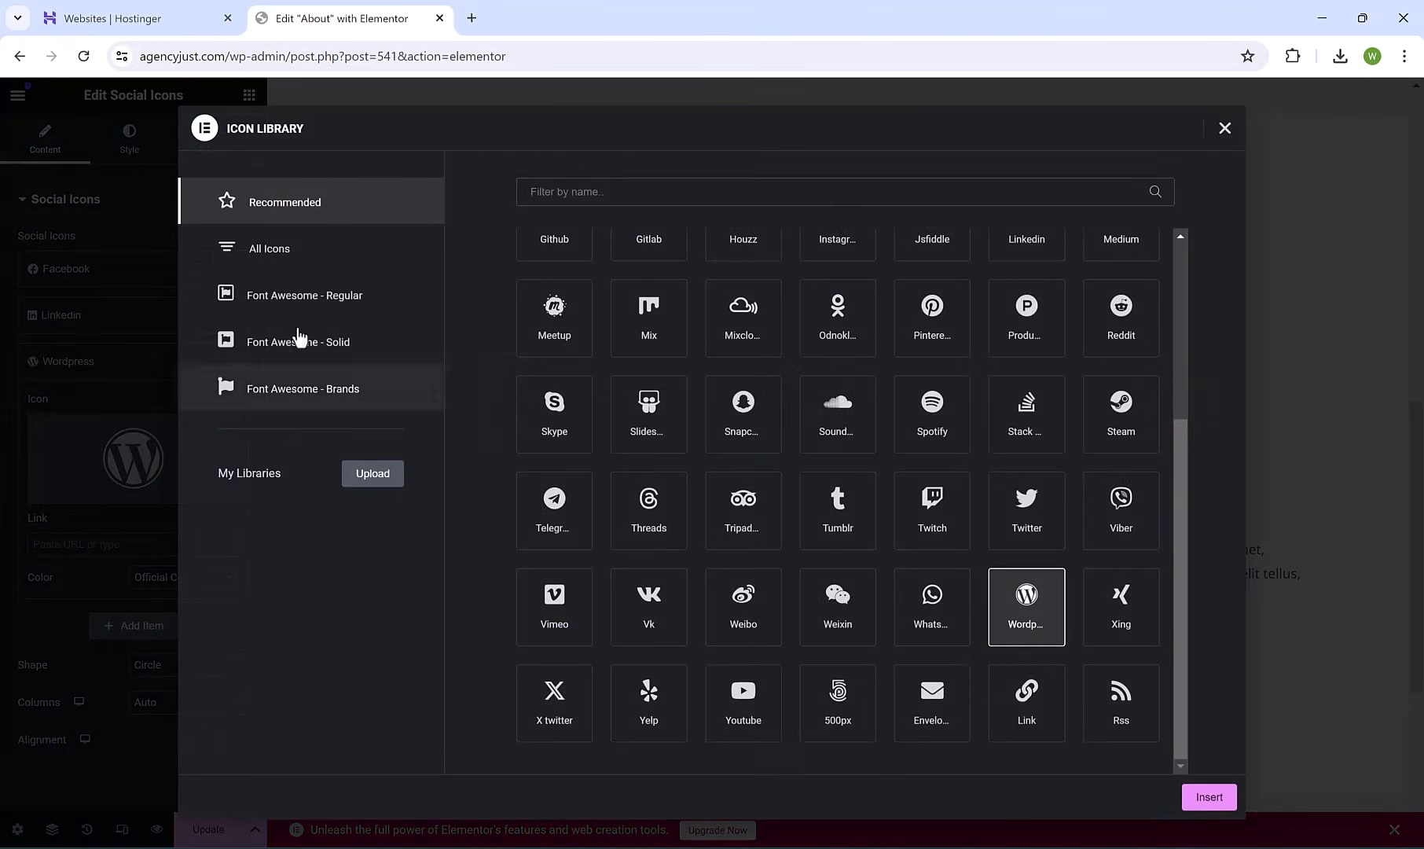
pyautogui.write('ins')
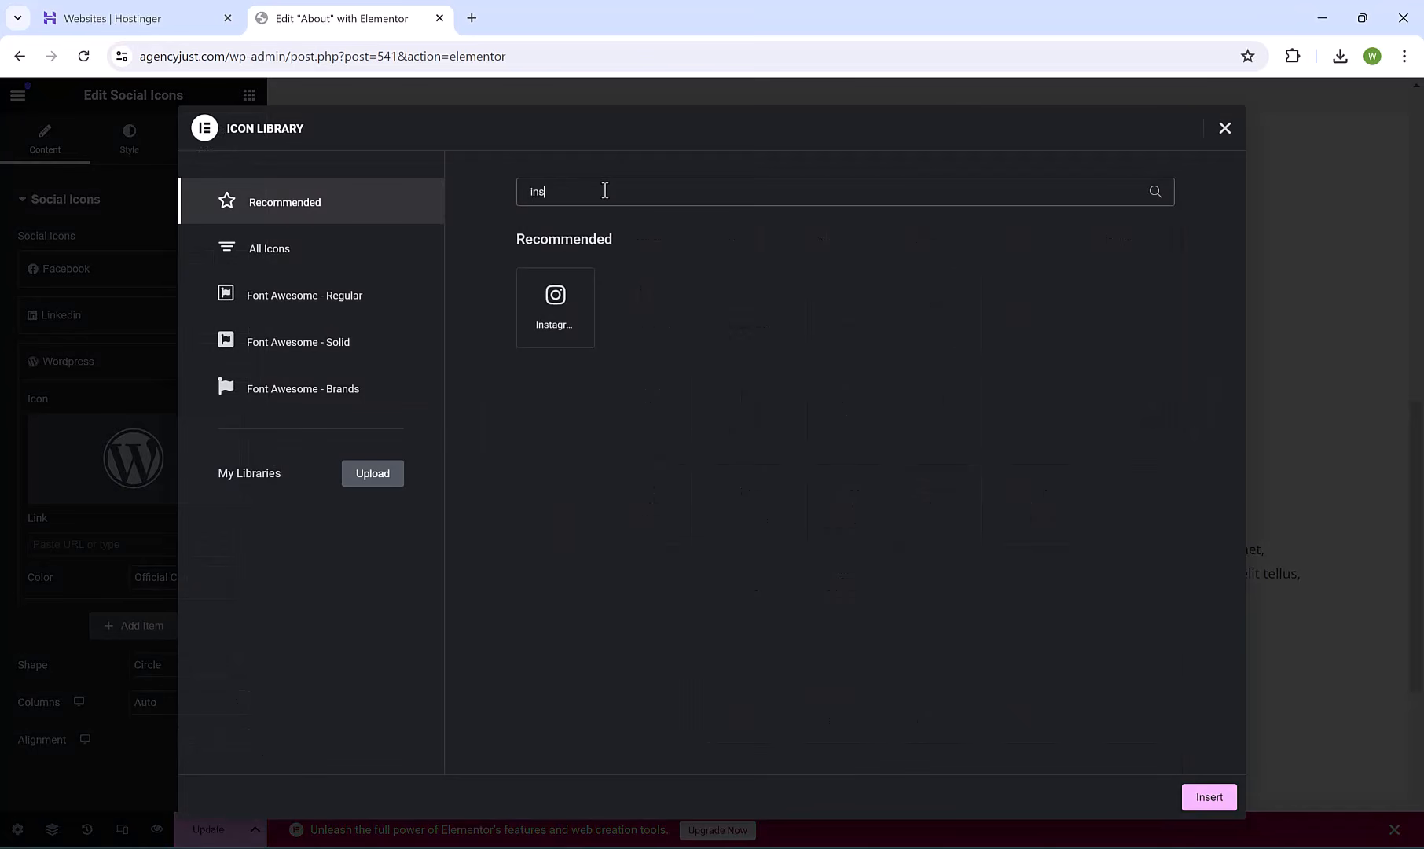
pyautogui.click(575, 308)
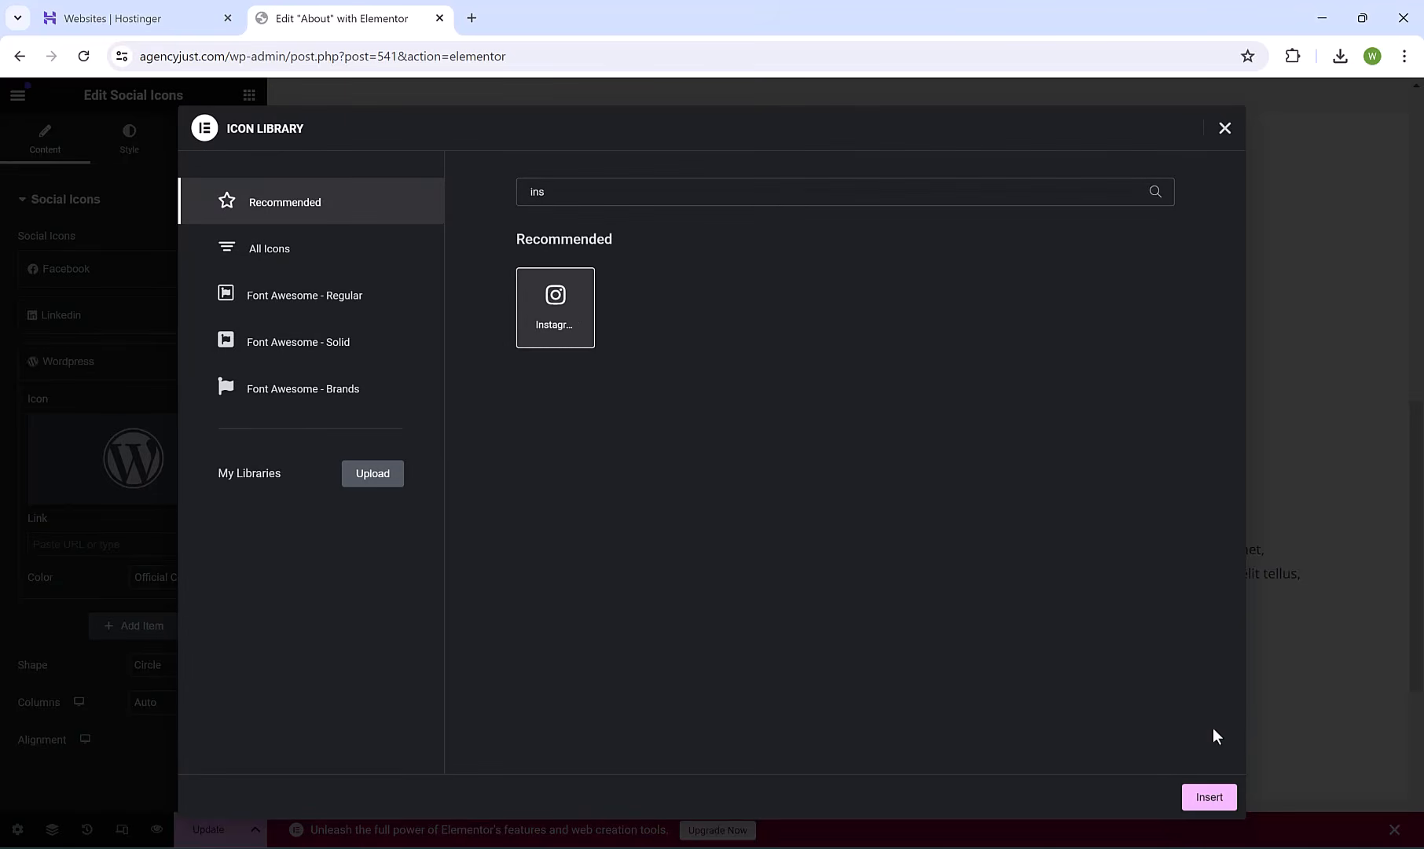
pyautogui.click(1209, 797)
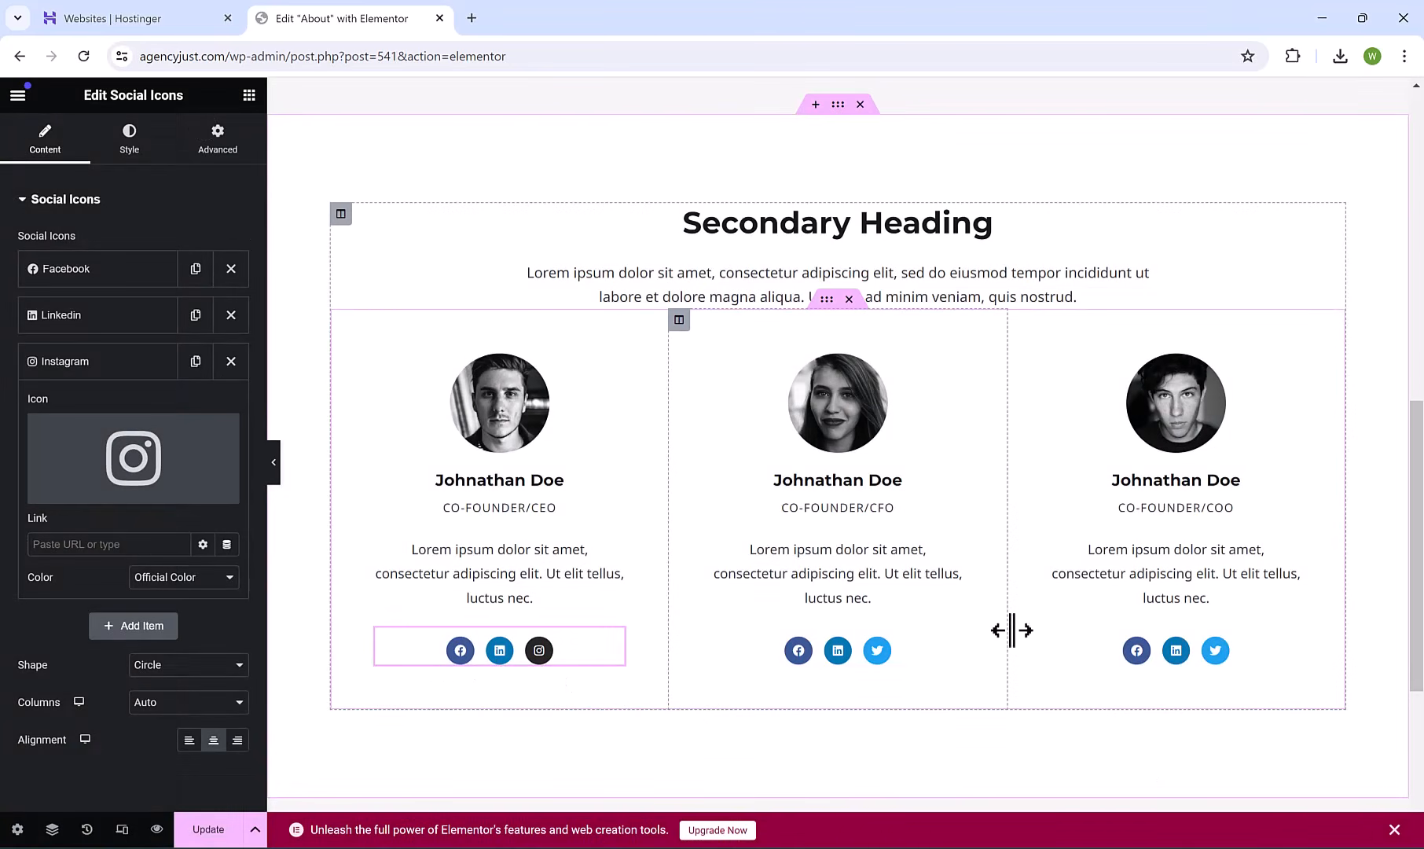
pyautogui.scroll(-2, 1013, 630)
pyautogui.scroll(3, 988, 429)
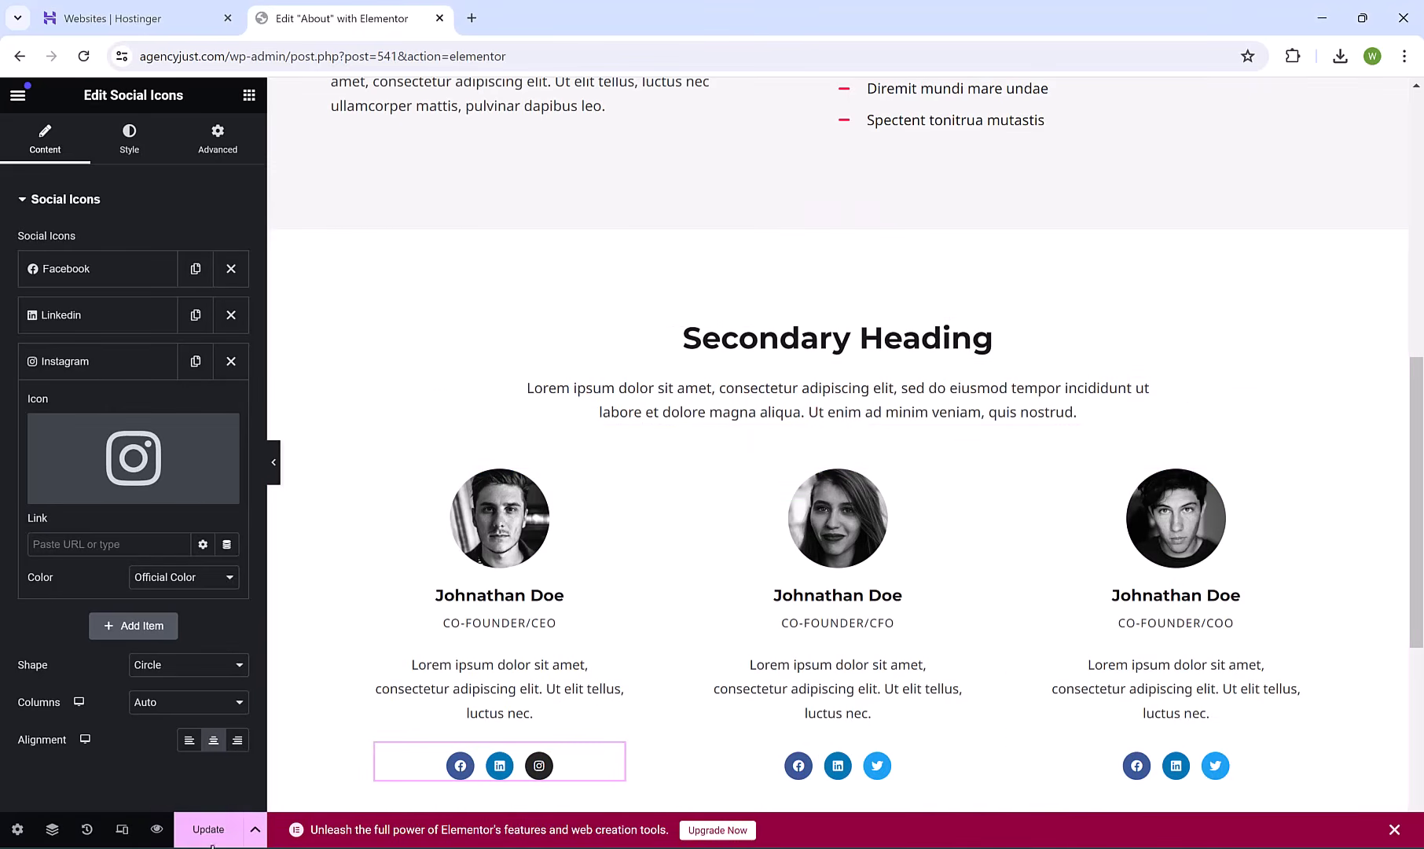
# Preview the edited About page, then open the Services page in Elementor.
pyautogui.click(157, 830)
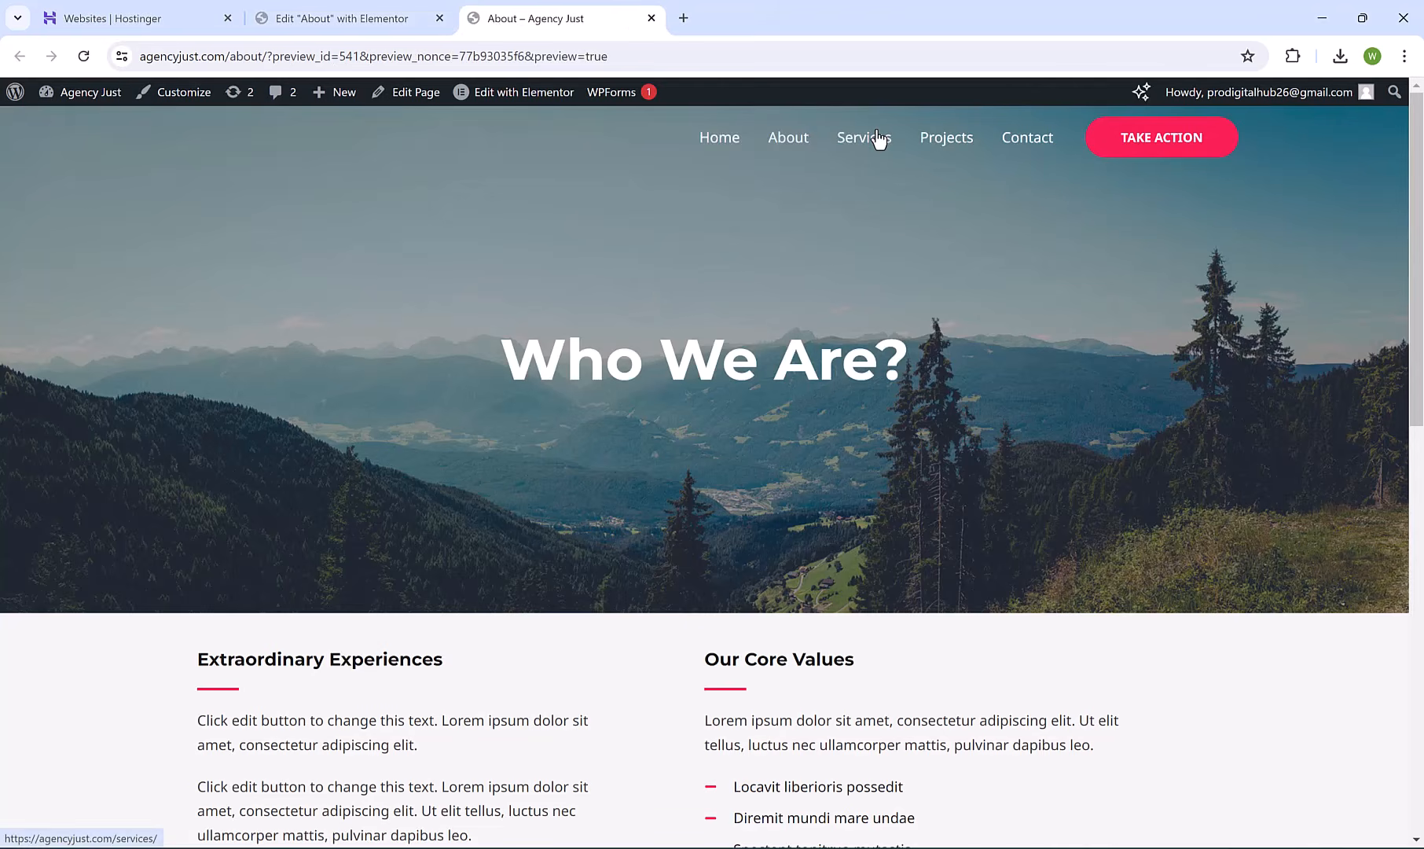
pyautogui.click(879, 140)
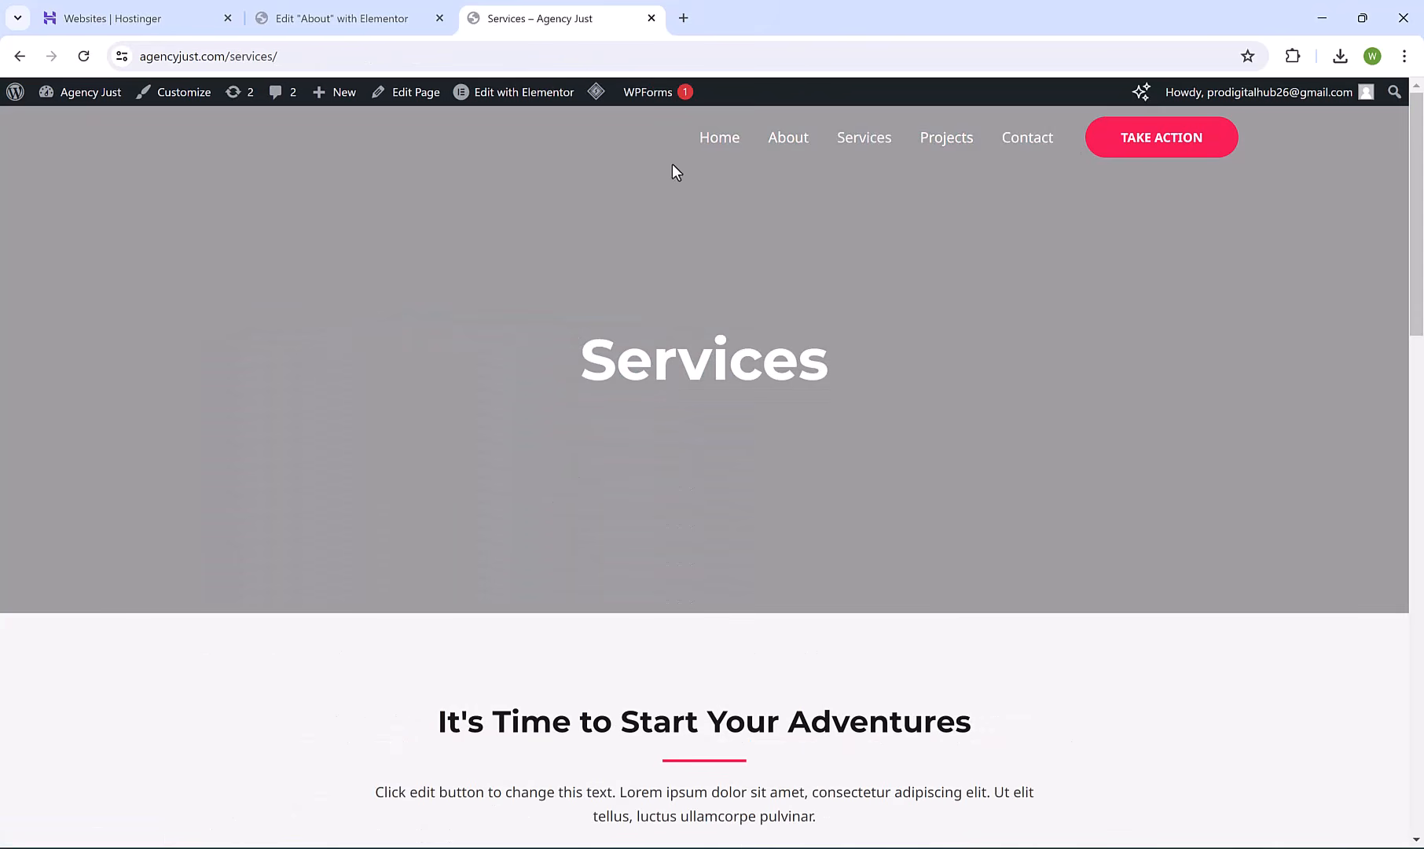
pyautogui.click(535, 96)
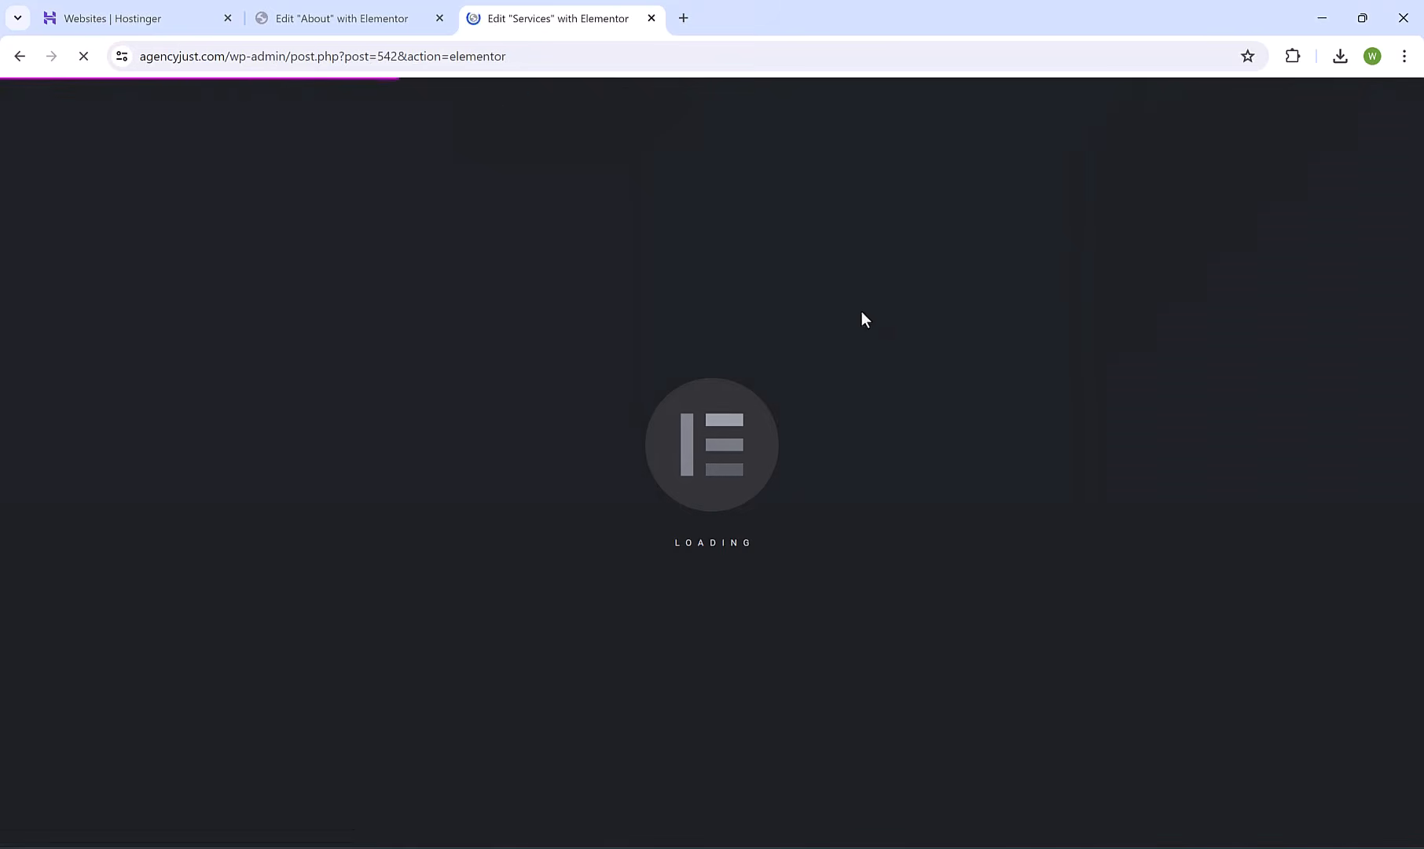
# Preview the Services page, then open the Contact page in the page editor.
pyautogui.moveTo(1420, 229); pyautogui.dragTo(1420, 546)
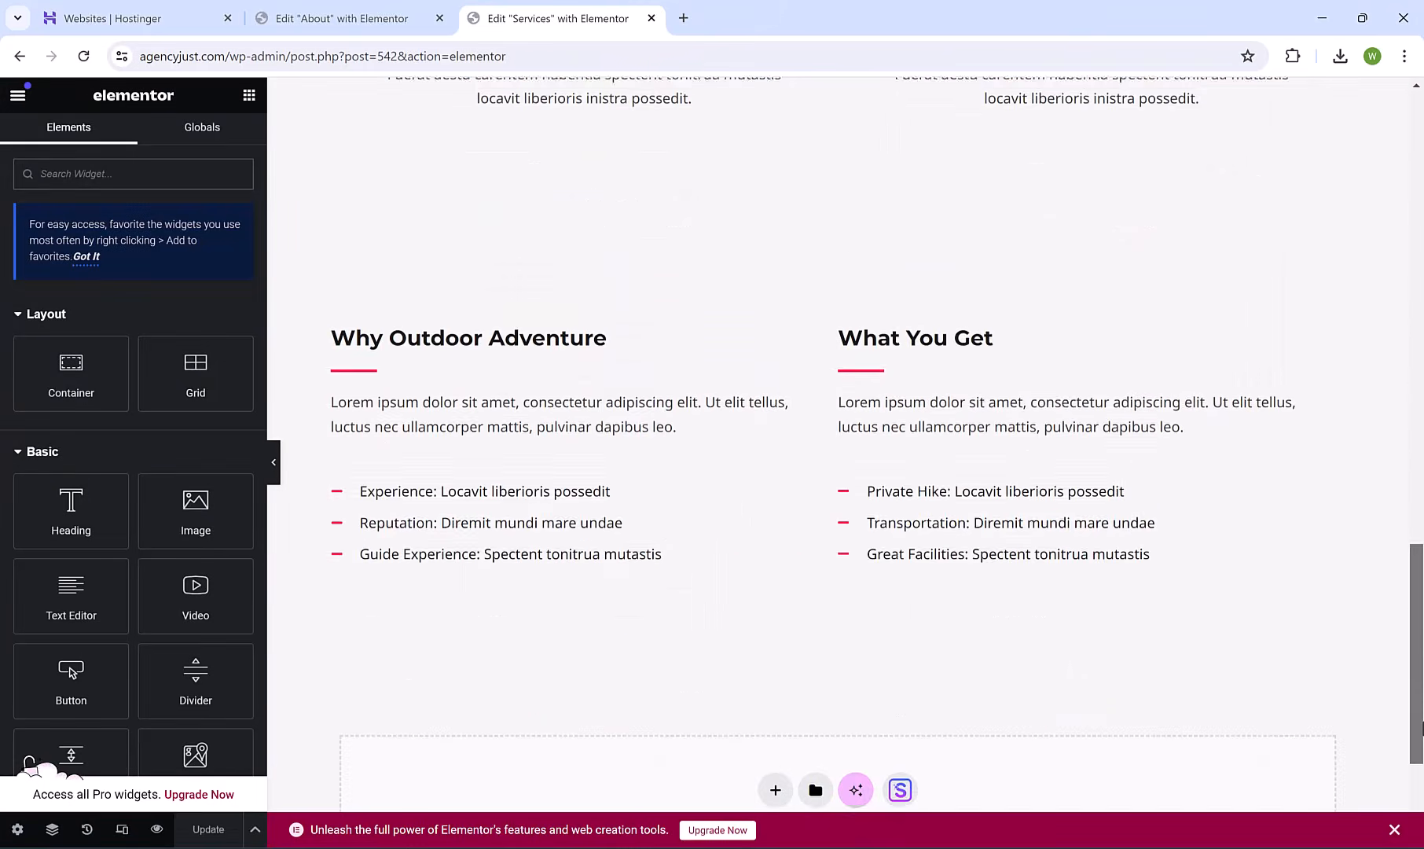
pyautogui.scroll(10, 992, 486)
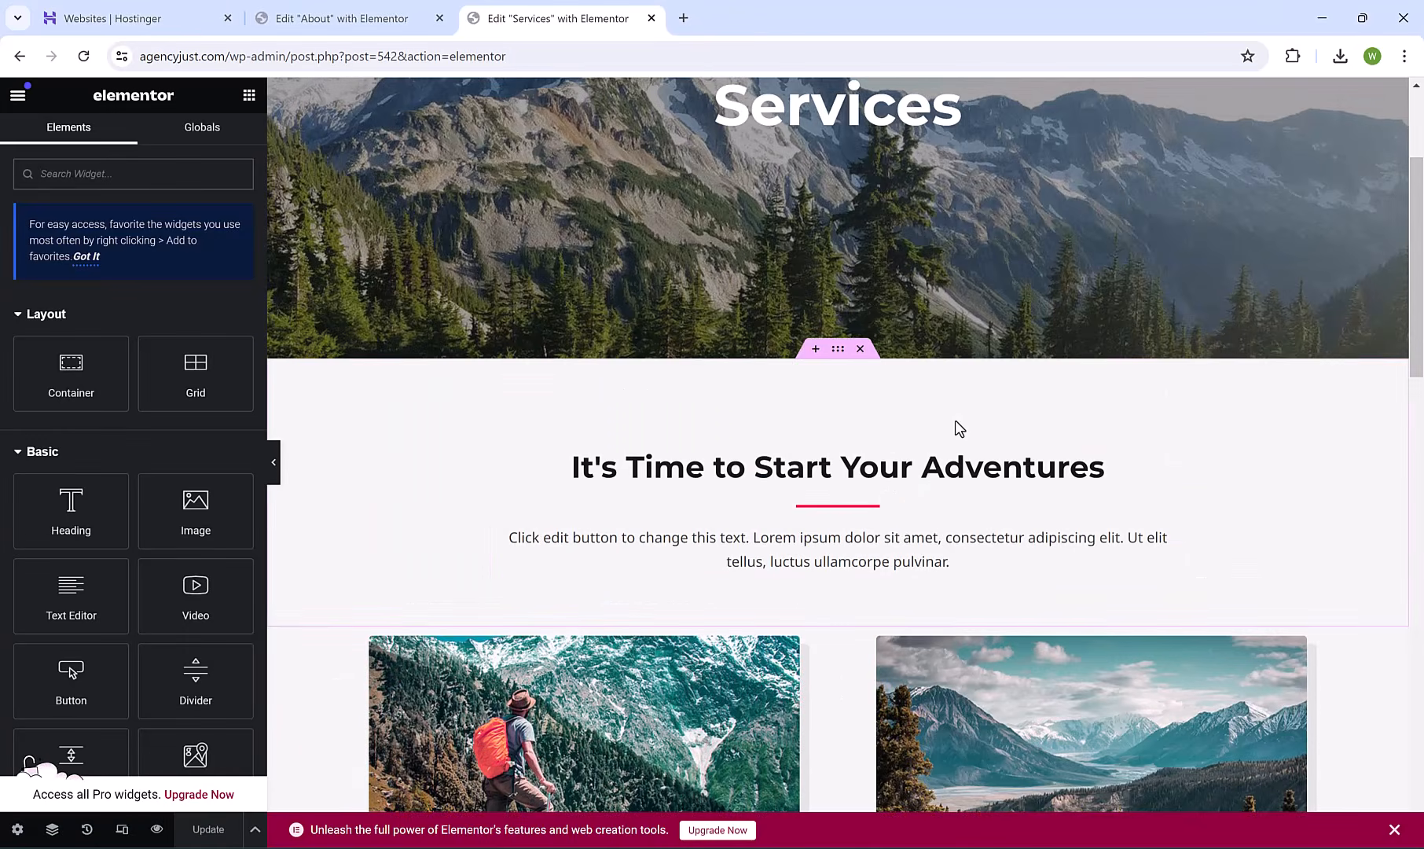
pyautogui.moveTo(1419, 238); pyautogui.dragTo(1421, 173)
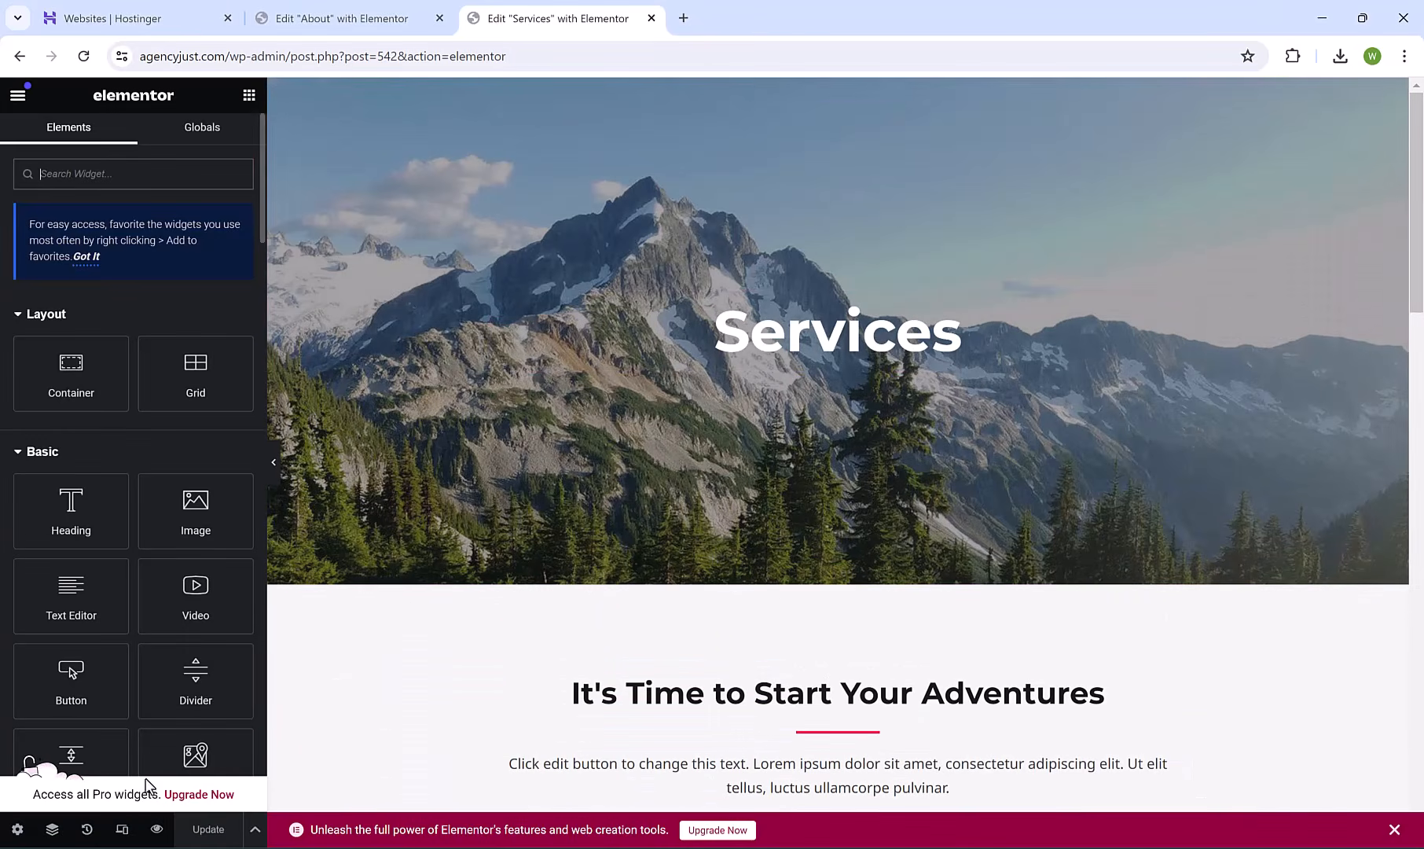
pyautogui.click(156, 829)
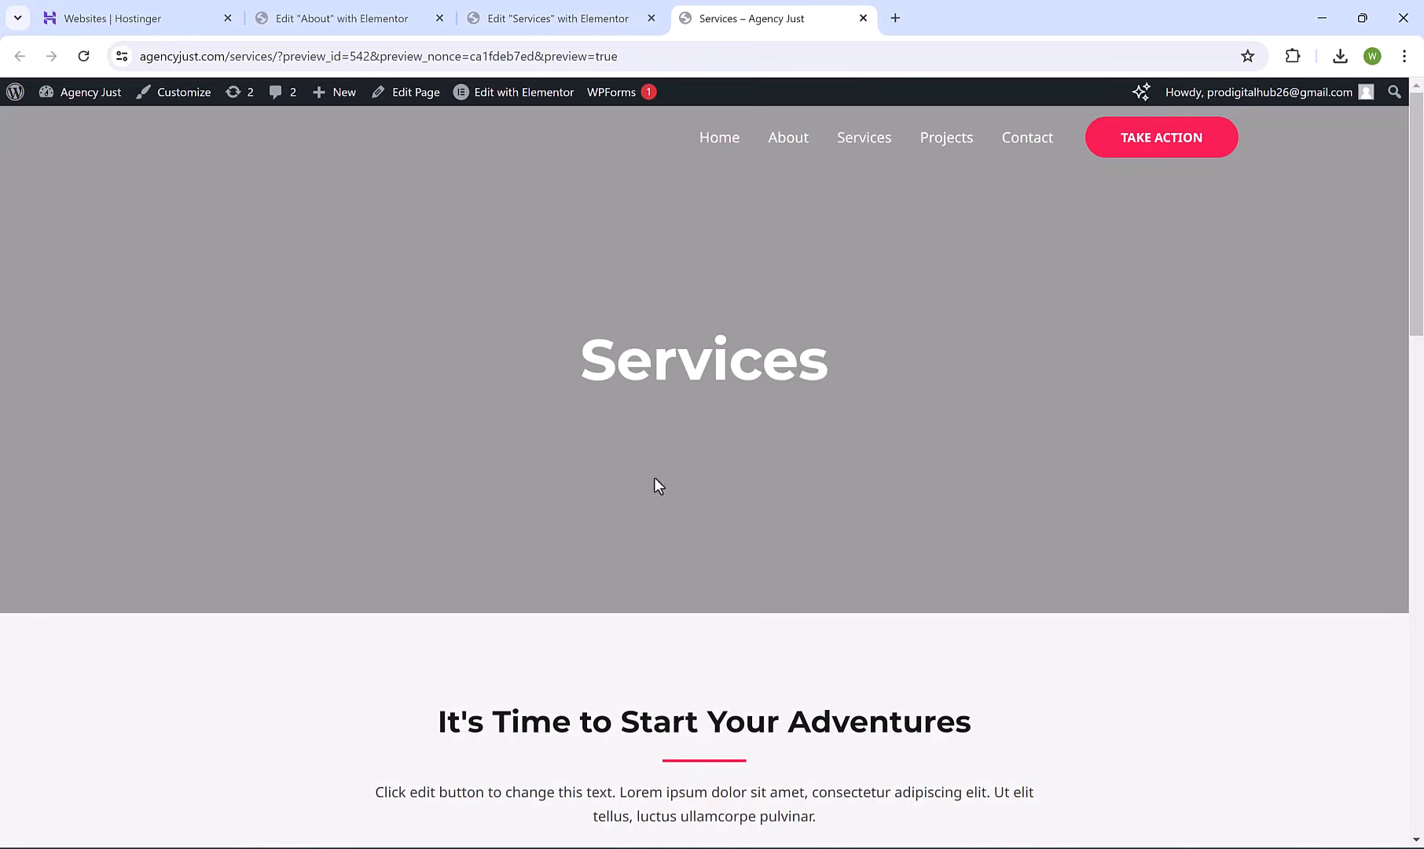
pyautogui.click(1011, 146)
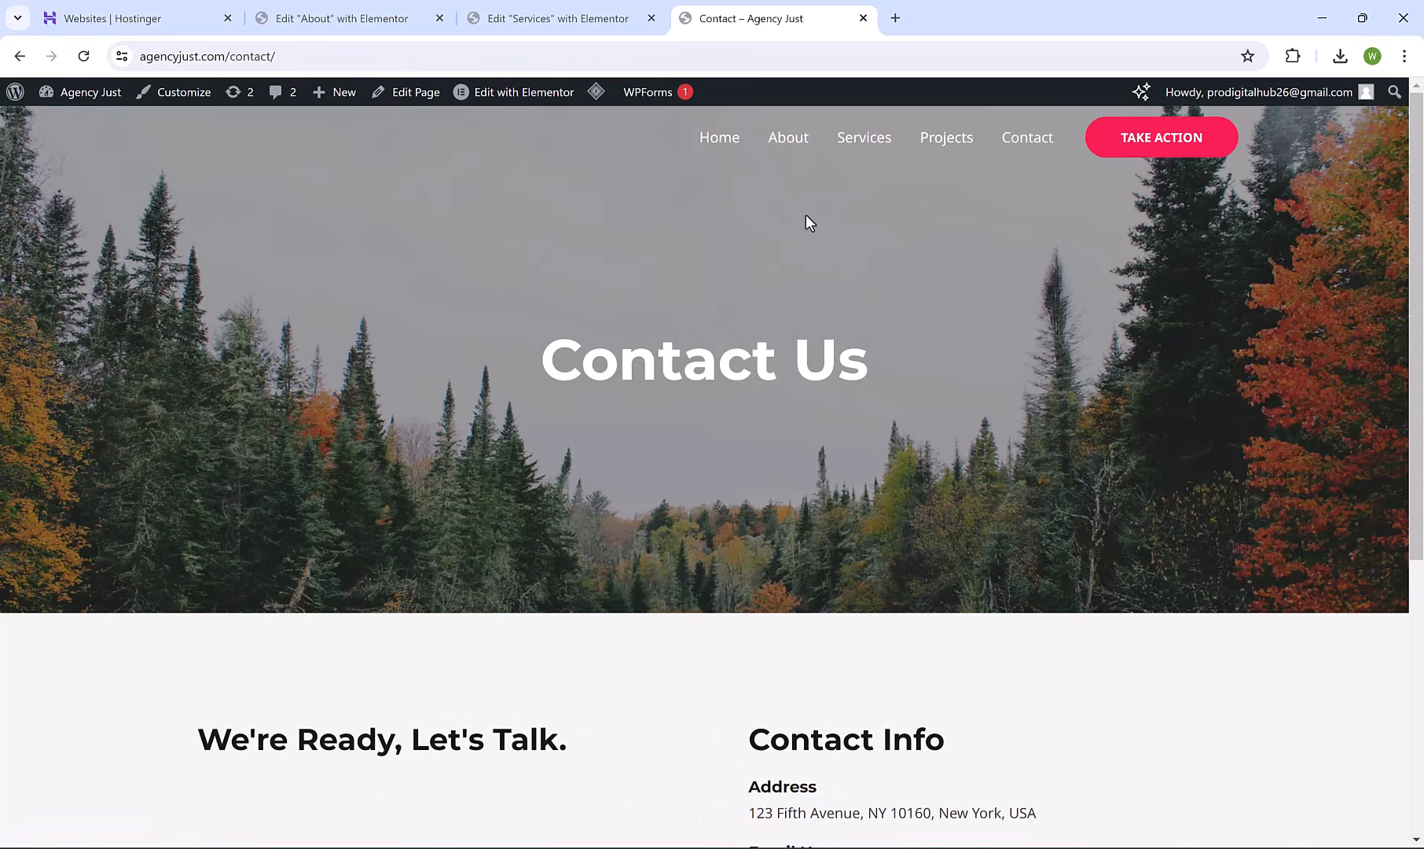
pyautogui.click(541, 101)
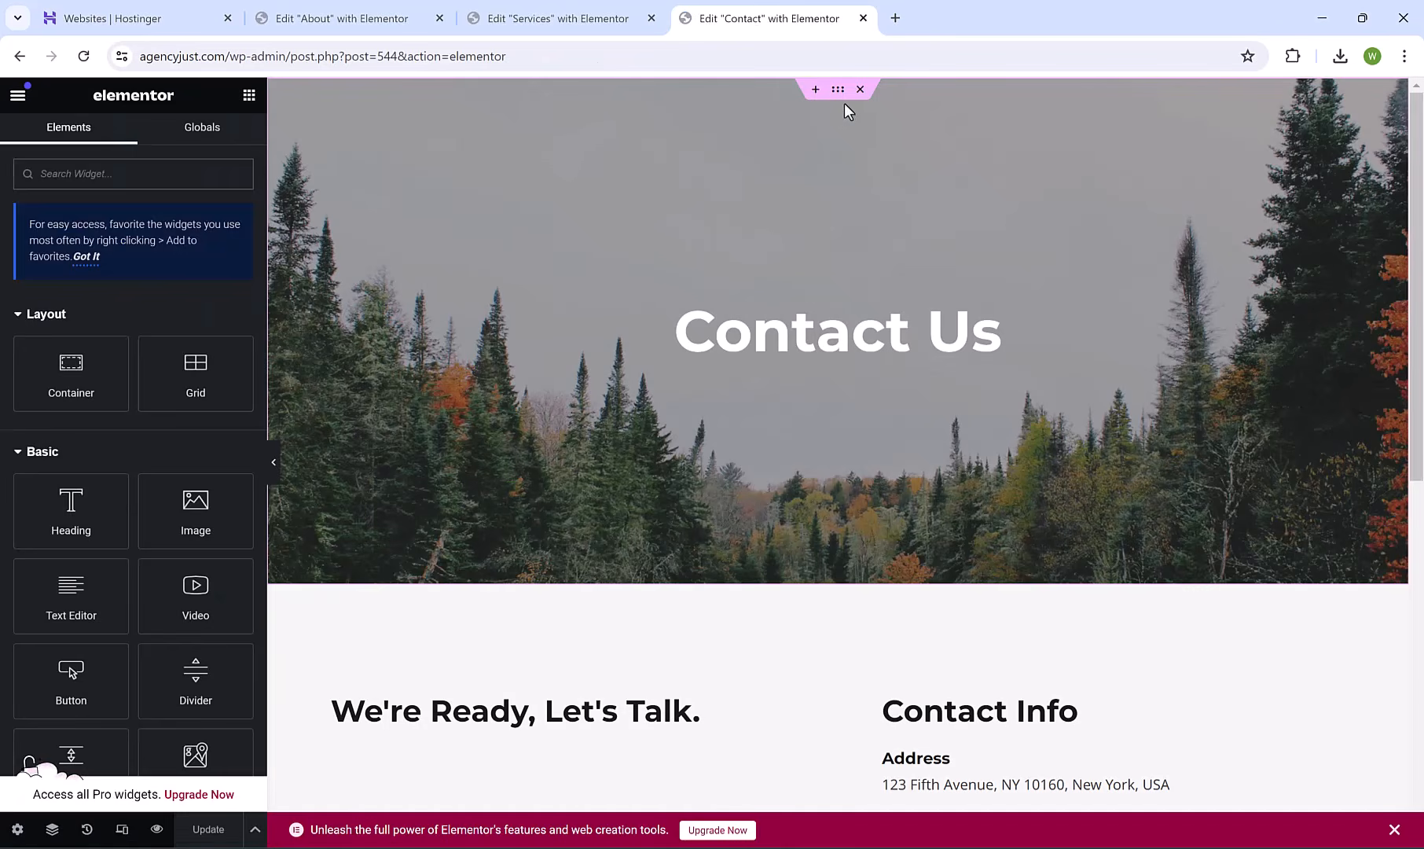
# Inspect the Contact Us hero's background style, then select the Address entry under Contact Info.
pyautogui.click(837, 91)
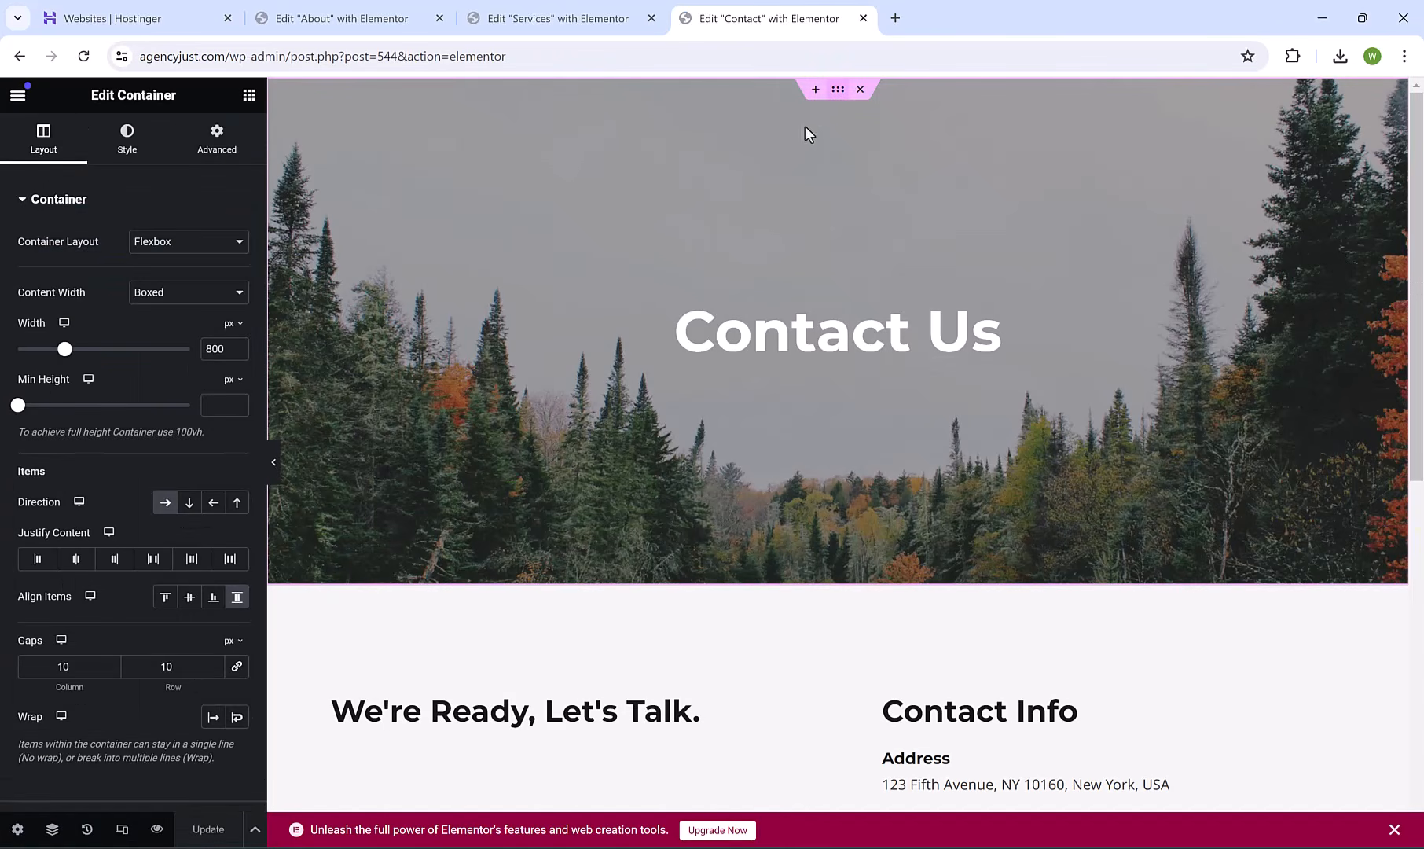
pyautogui.click(146, 142)
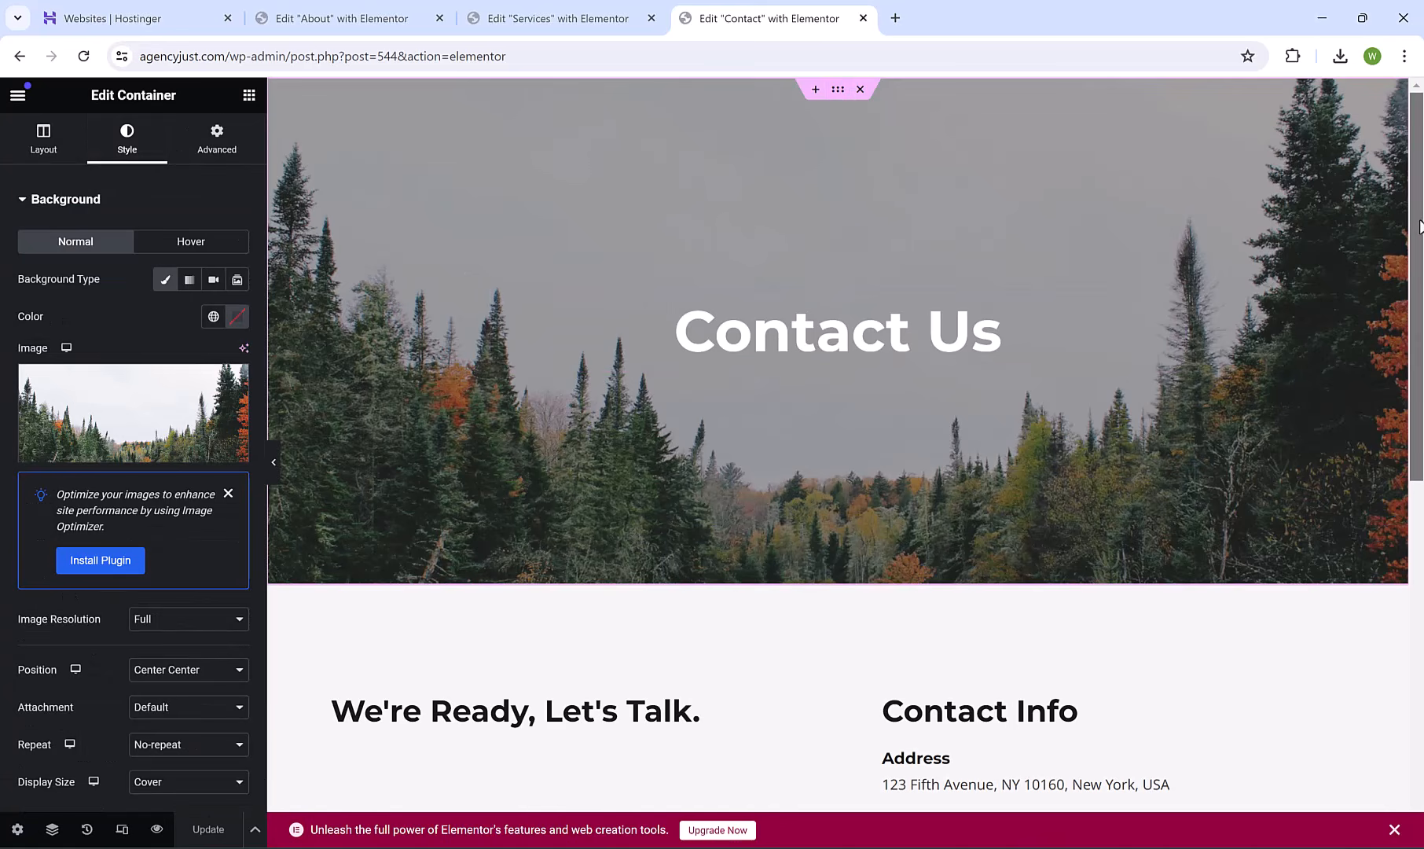
pyautogui.moveTo(1421, 228); pyautogui.dragTo(1418, 420)
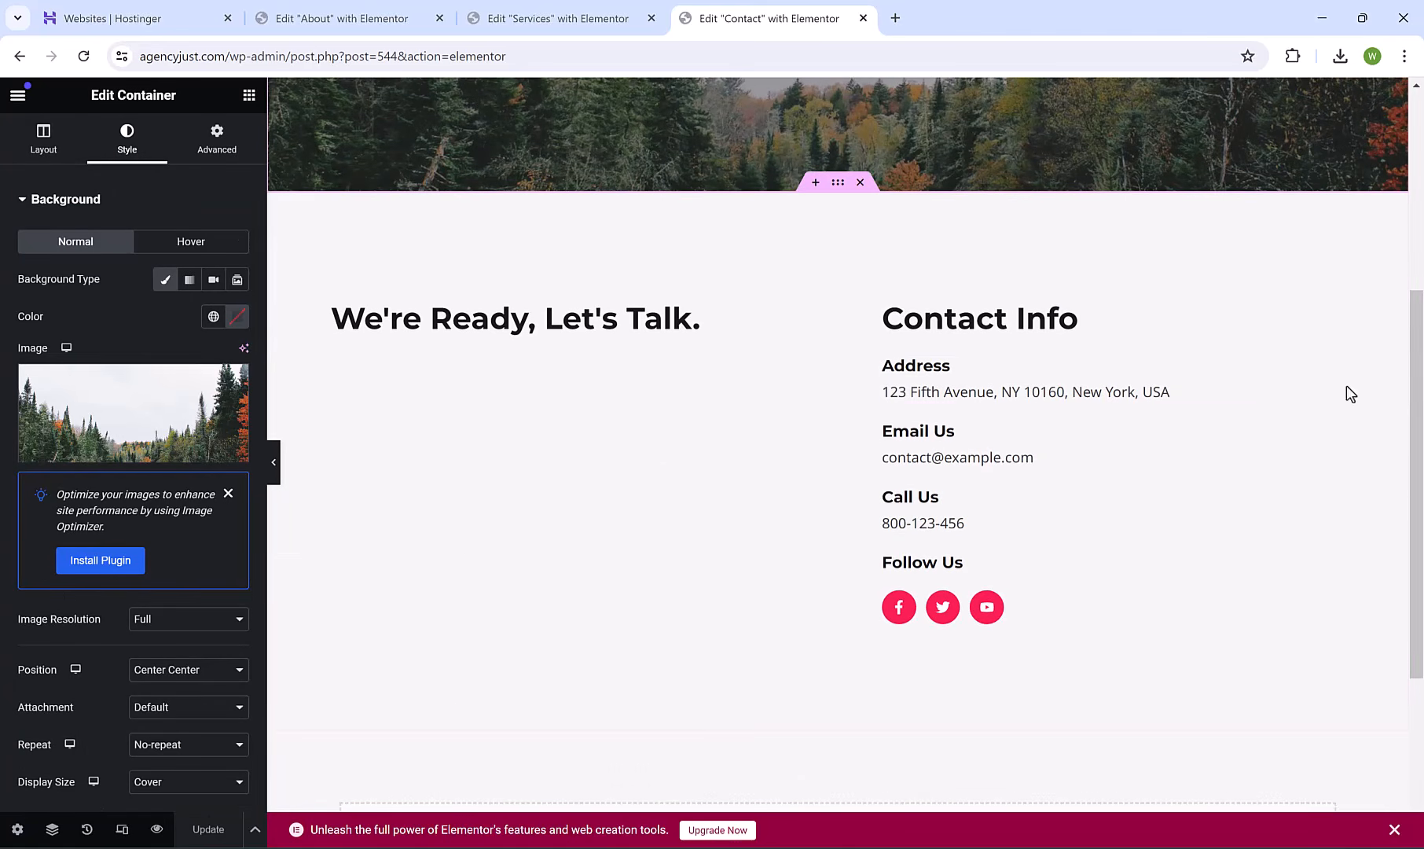
pyautogui.click(1003, 389)
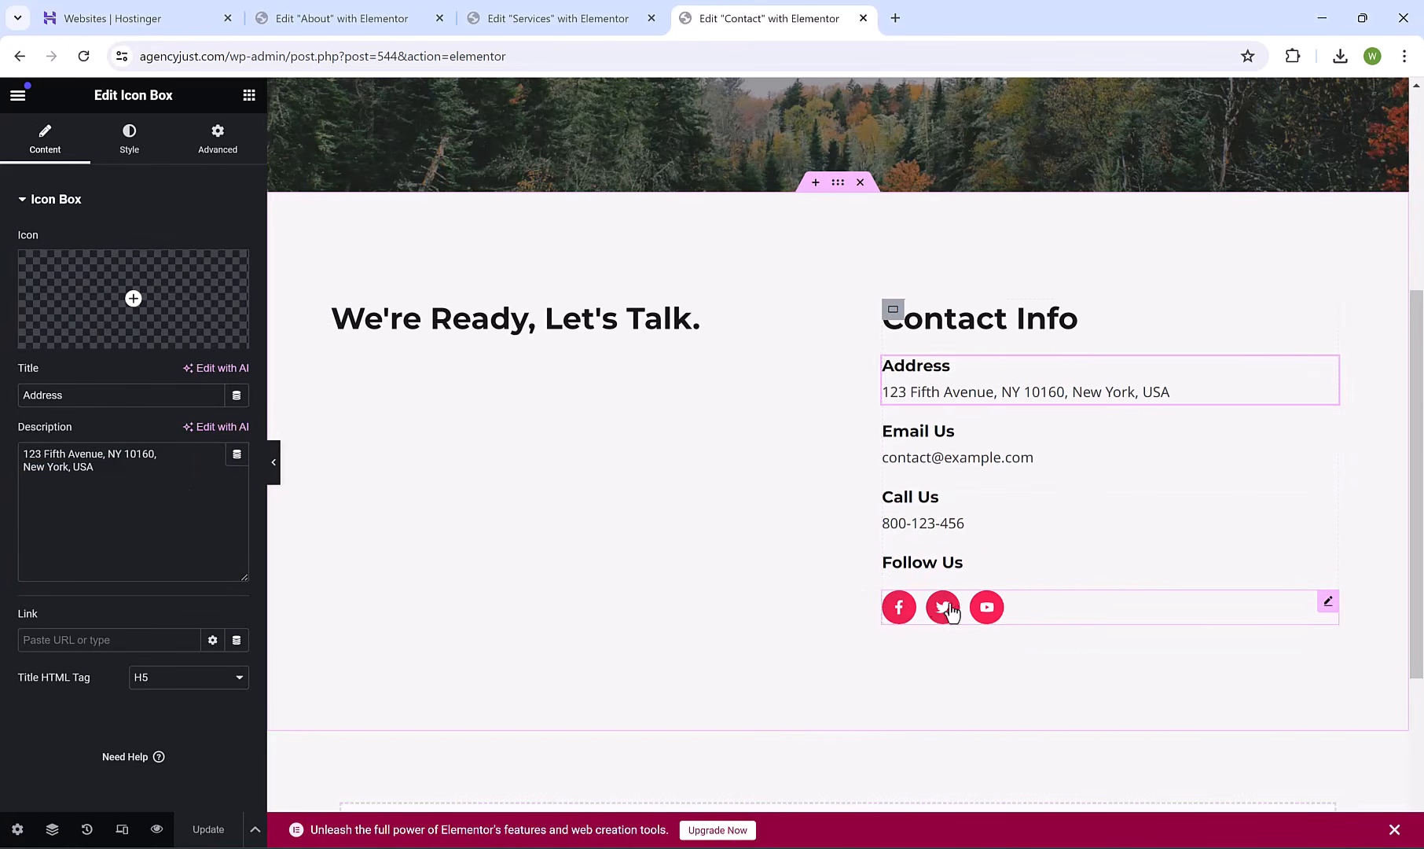
# Add an Instagram icon to the Follow Us social icons and delete the YouTube item.
pyautogui.click(1036, 604)
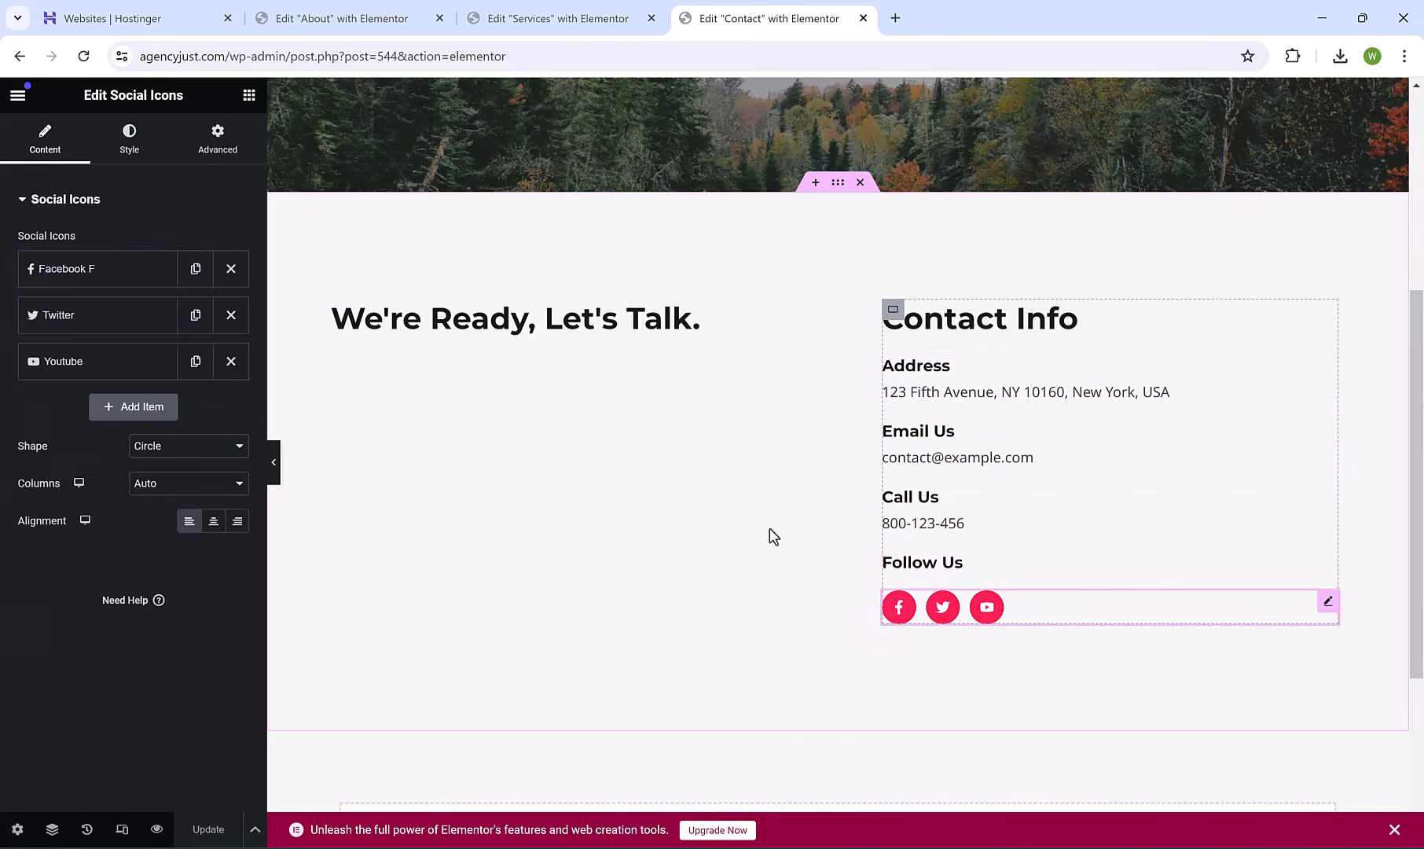
pyautogui.click(149, 409)
pyautogui.click(129, 537)
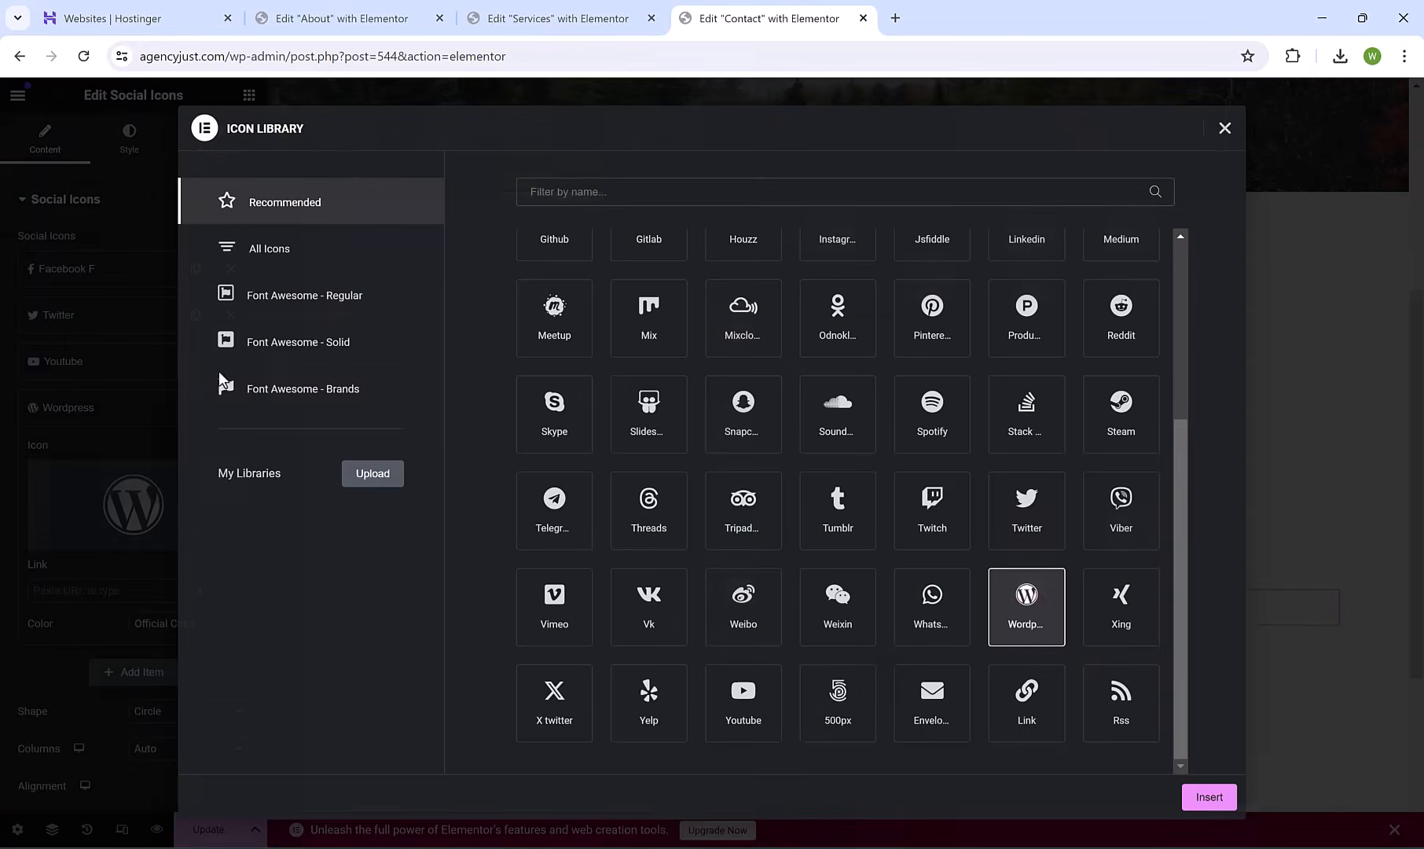
pyautogui.click(583, 195)
pyautogui.write('ins')
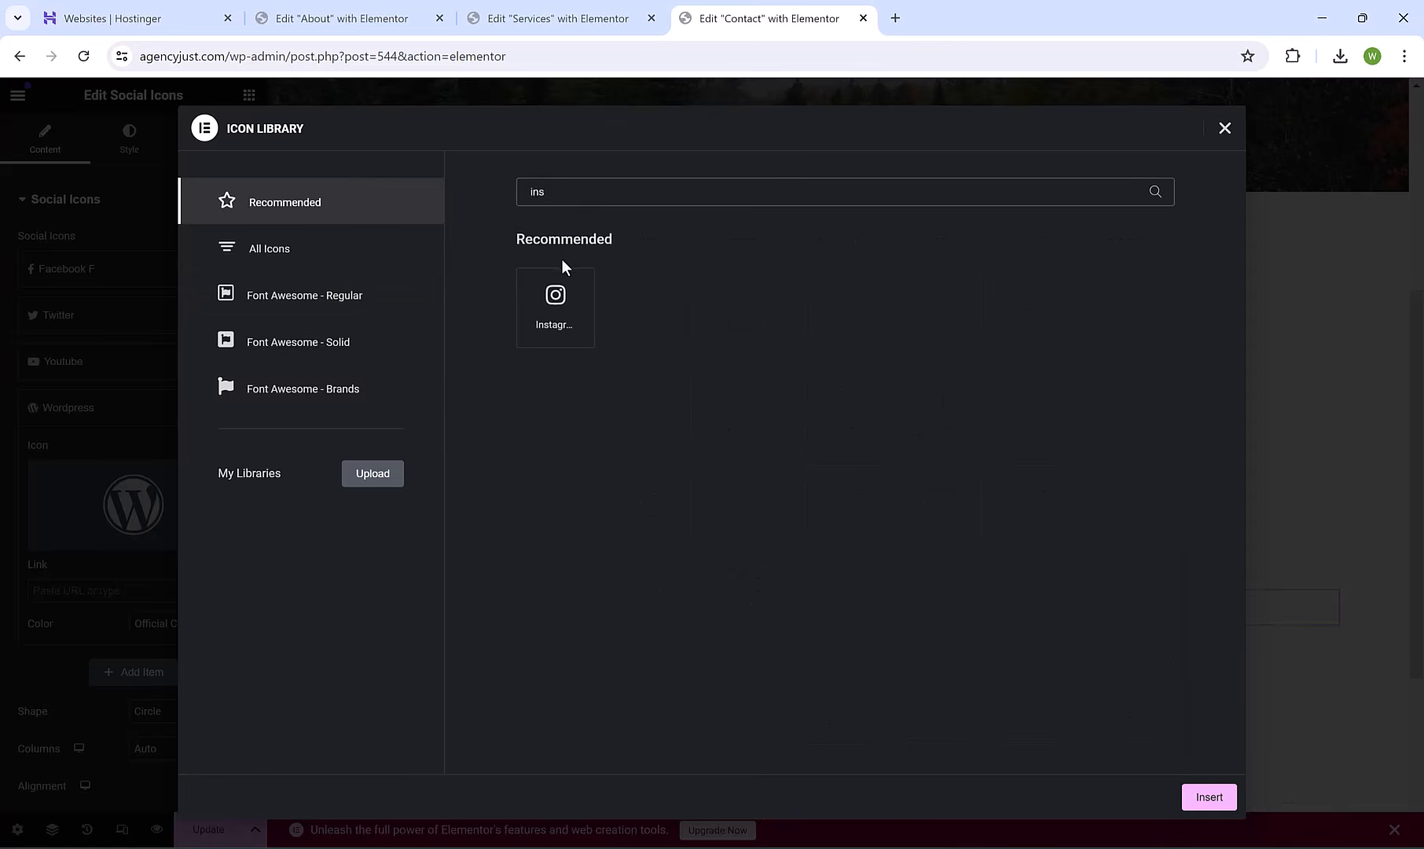
pyautogui.click(564, 308)
pyautogui.click(1208, 797)
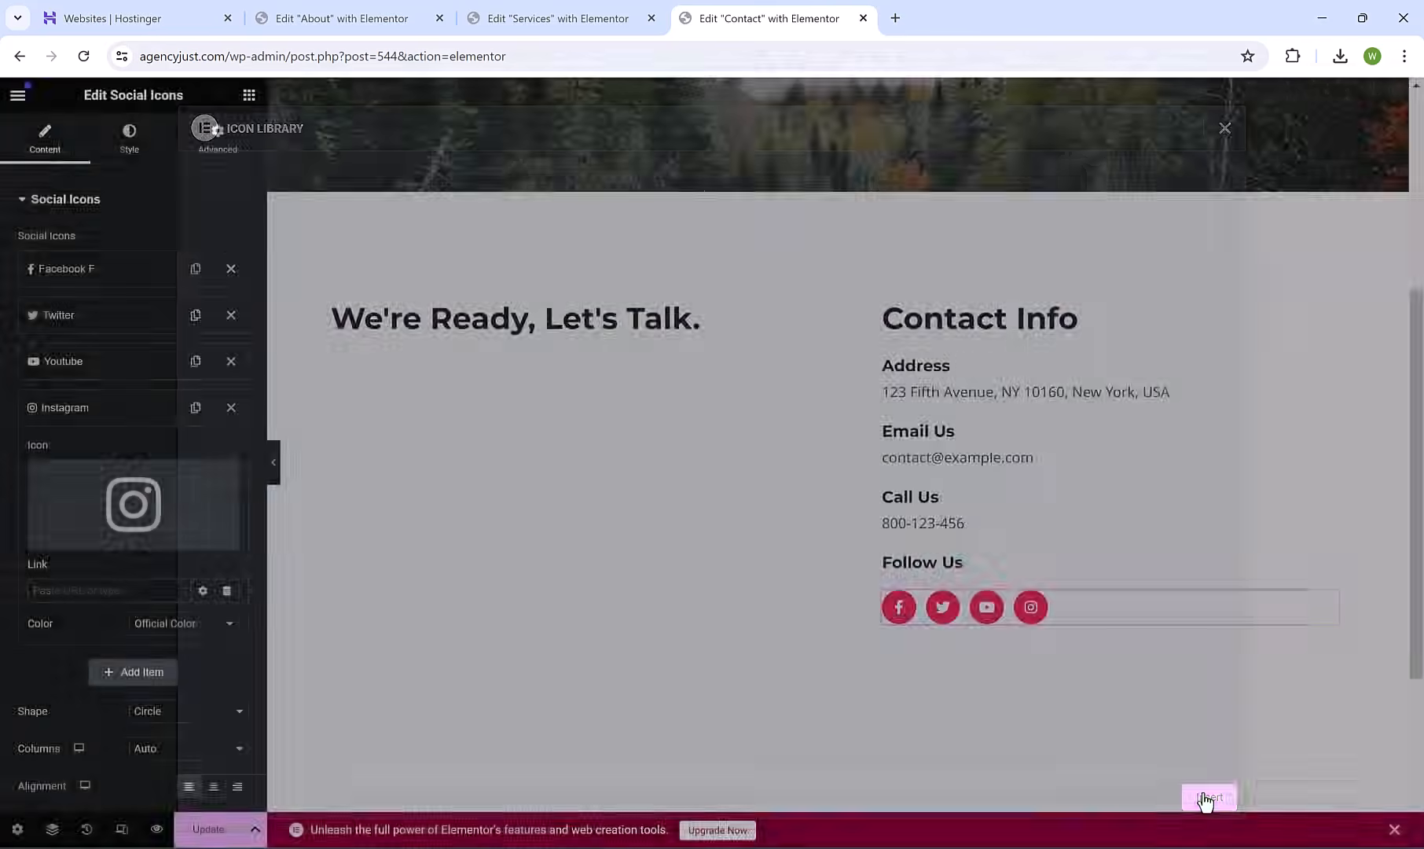
pyautogui.click(230, 360)
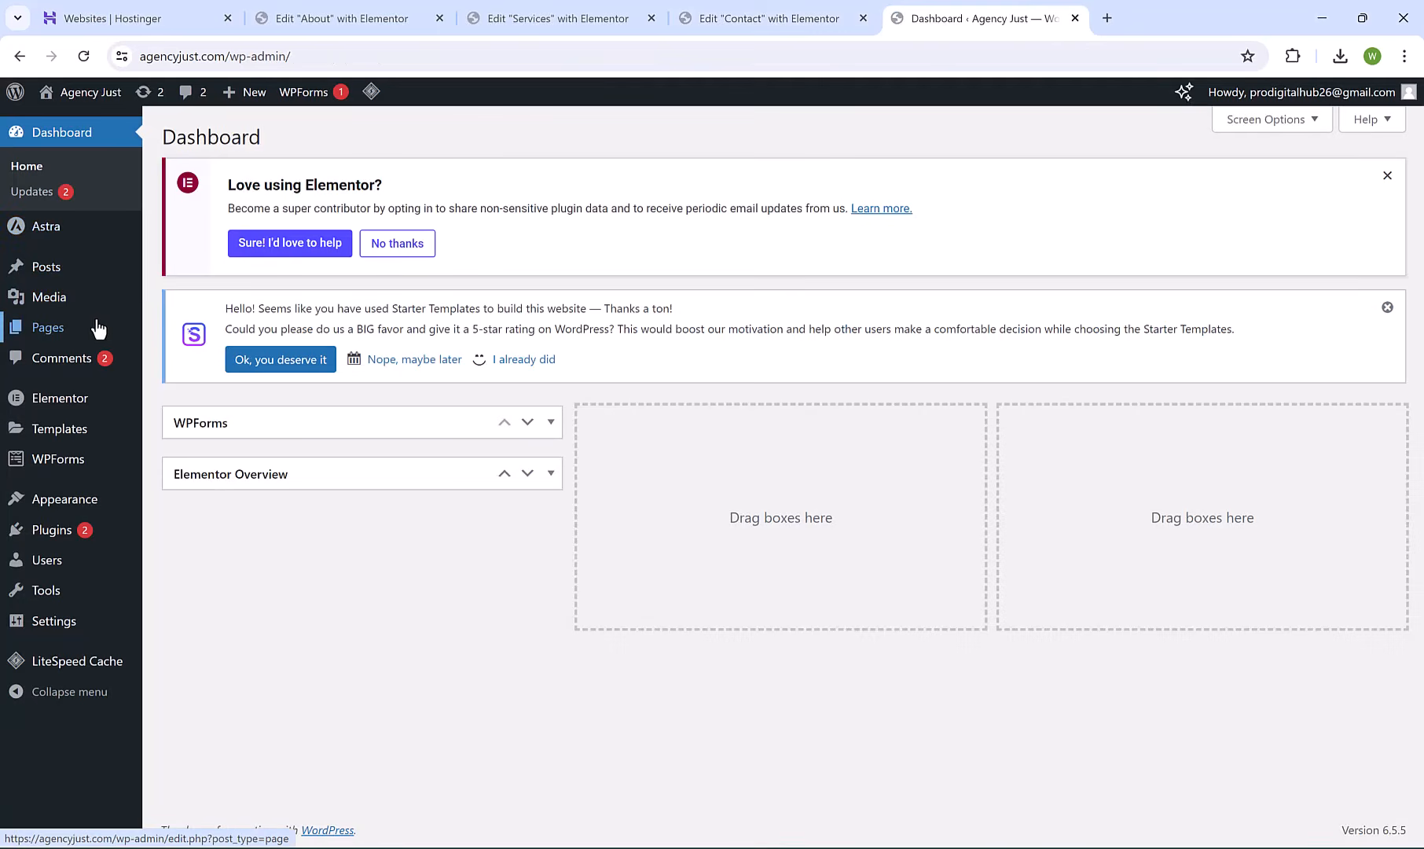
# In the Contact Form, add a required Numbers field between Email and Your Message.
pyautogui.moveTo(58, 475)
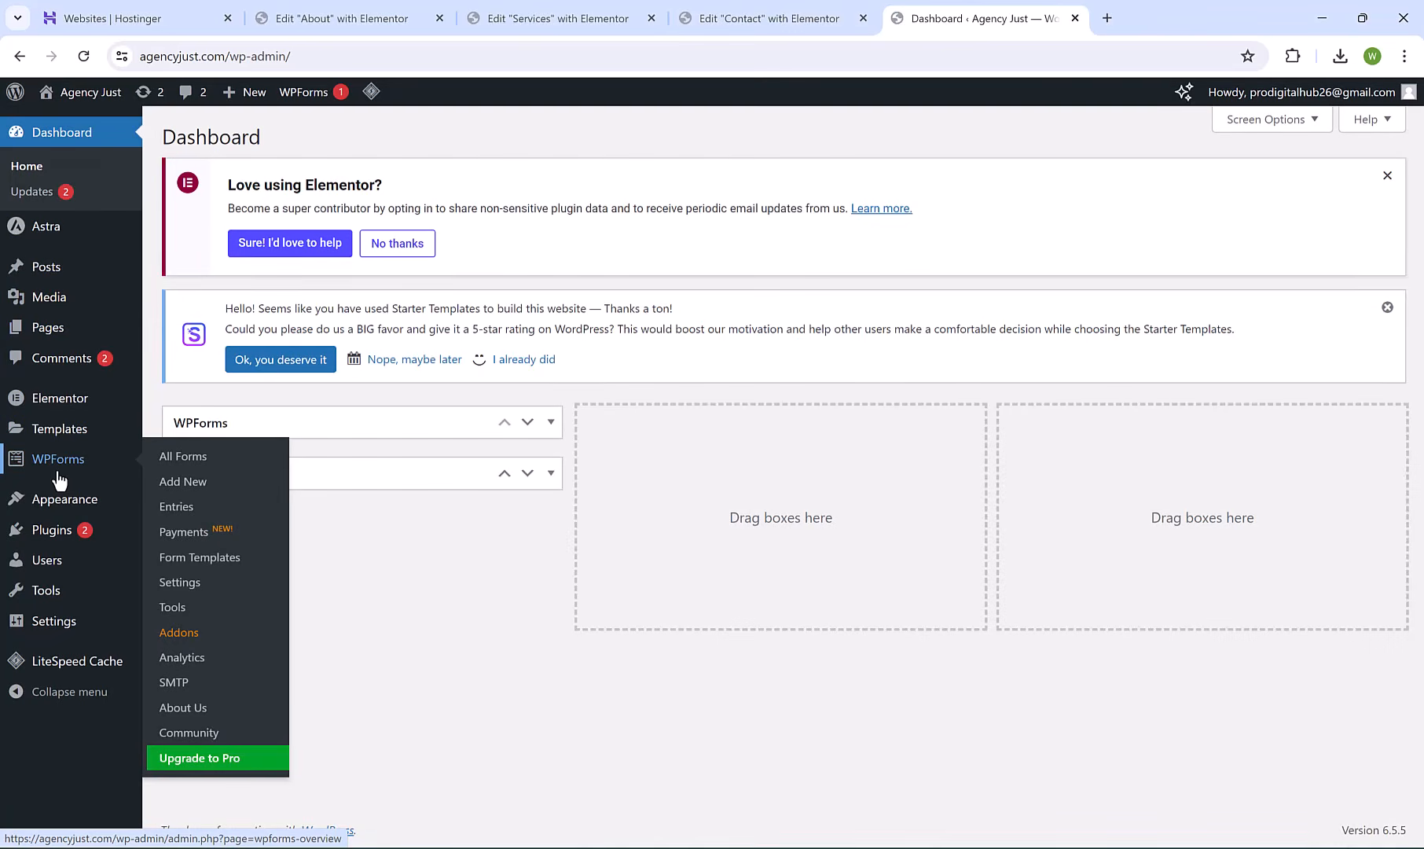
pyautogui.click(51, 469)
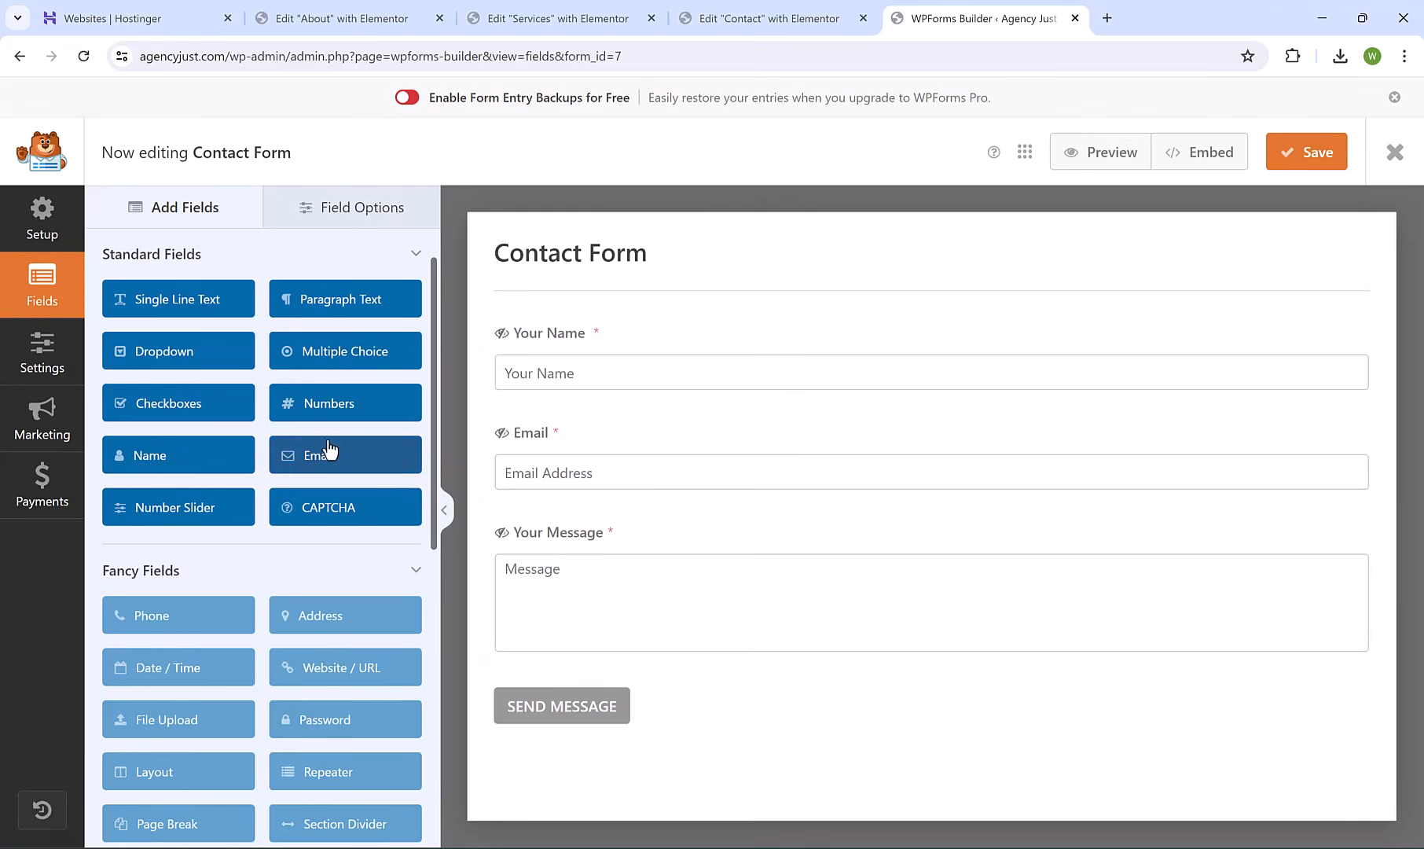
pyautogui.moveTo(321, 412); pyautogui.dragTo(591, 544)
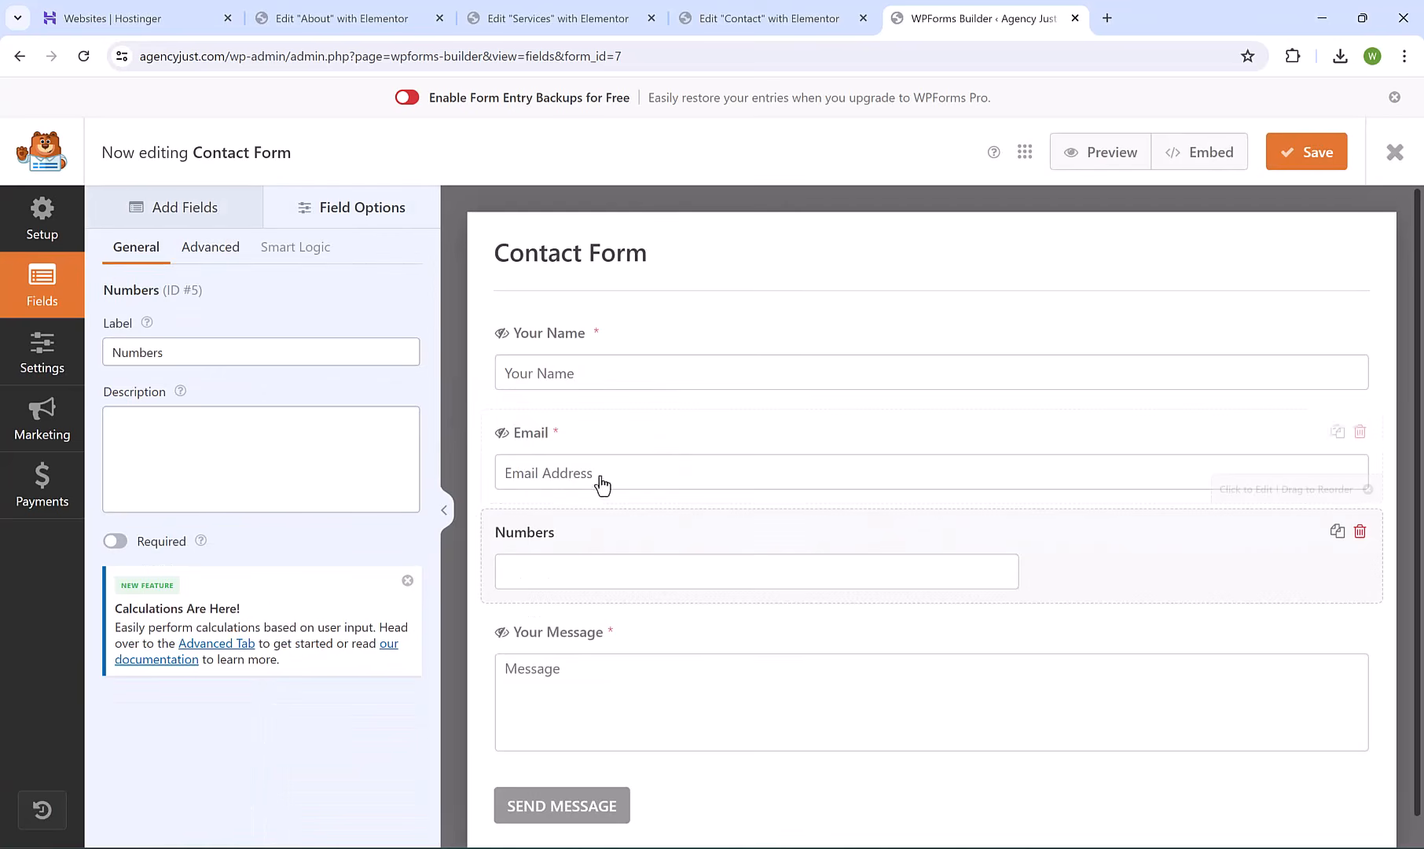
pyautogui.click(116, 542)
# Give the Numbers field Large size, a 'Telephone Number' placeholder and a hidden label.
pyautogui.click(213, 249)
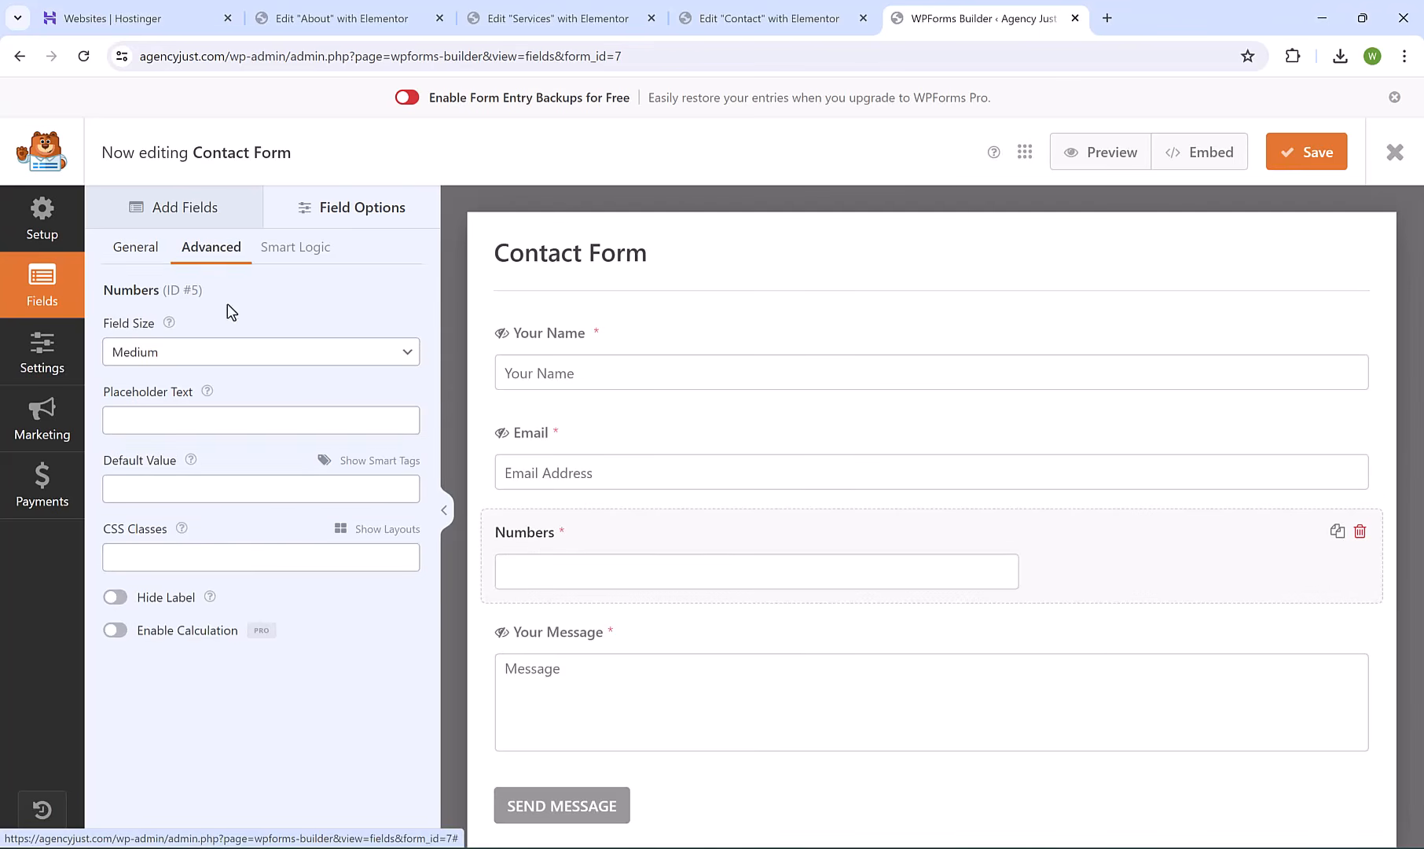
pyautogui.click(230, 354)
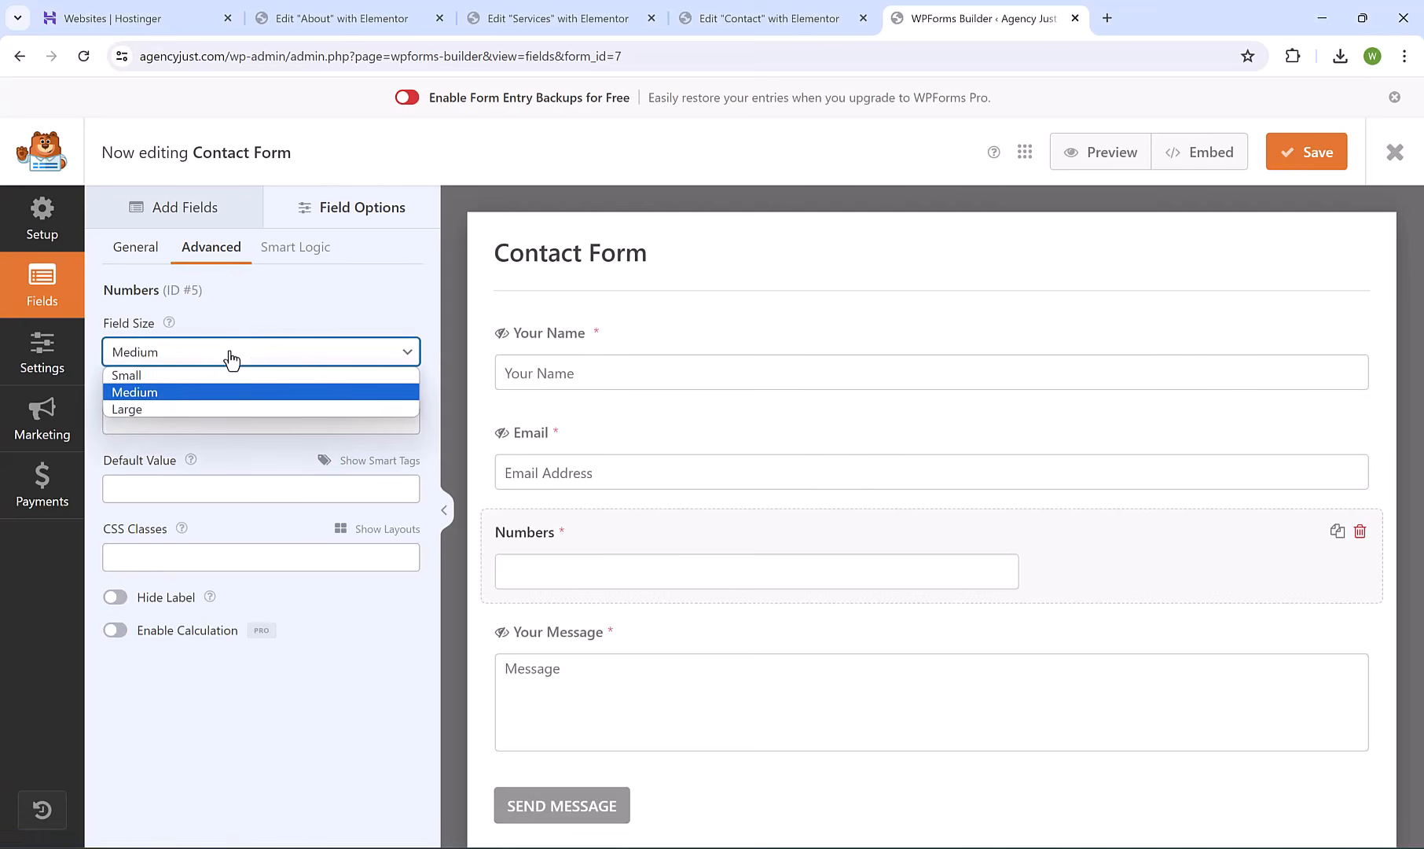
pyautogui.click(224, 410)
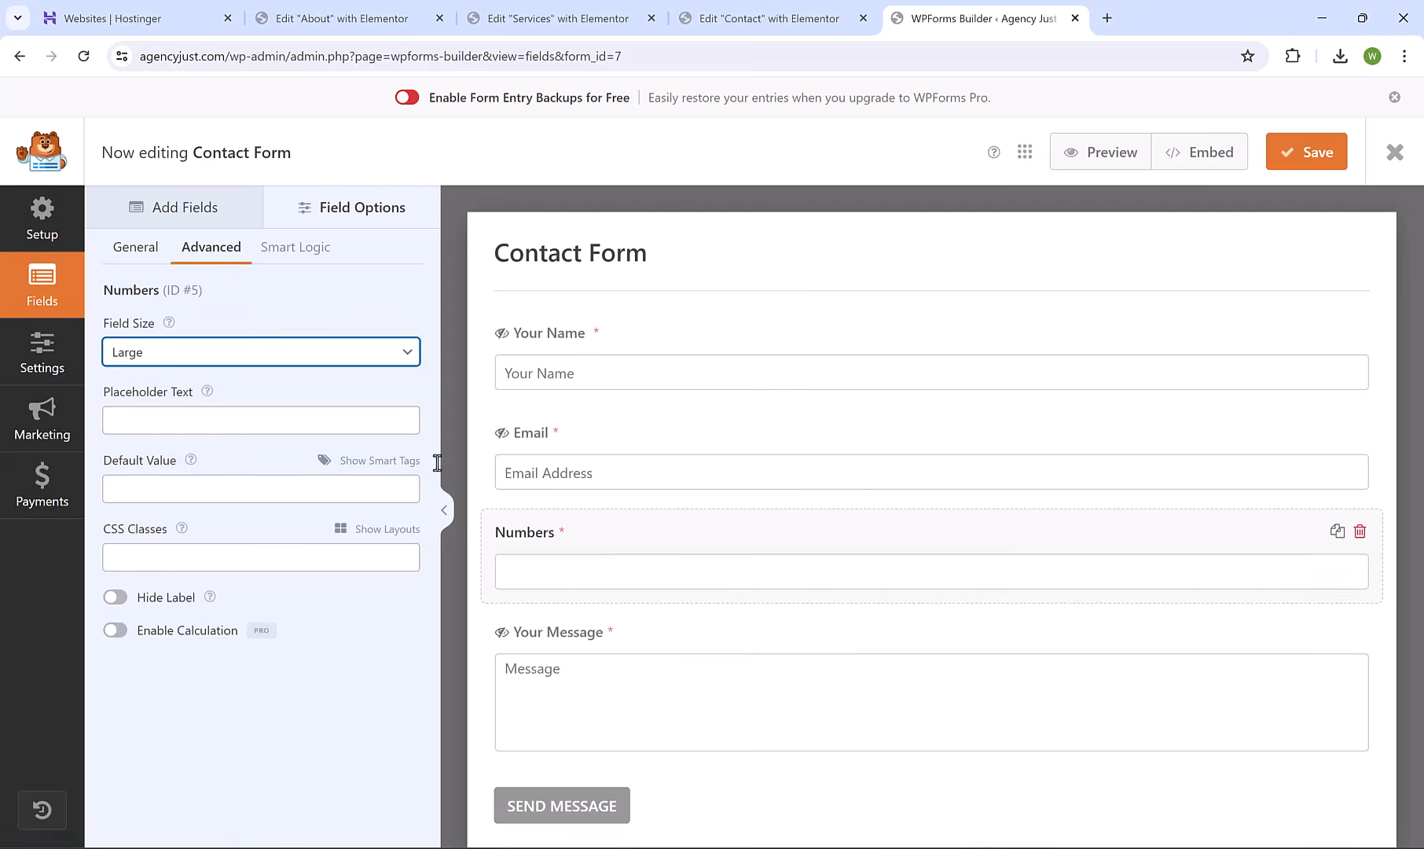
pyautogui.click(220, 421)
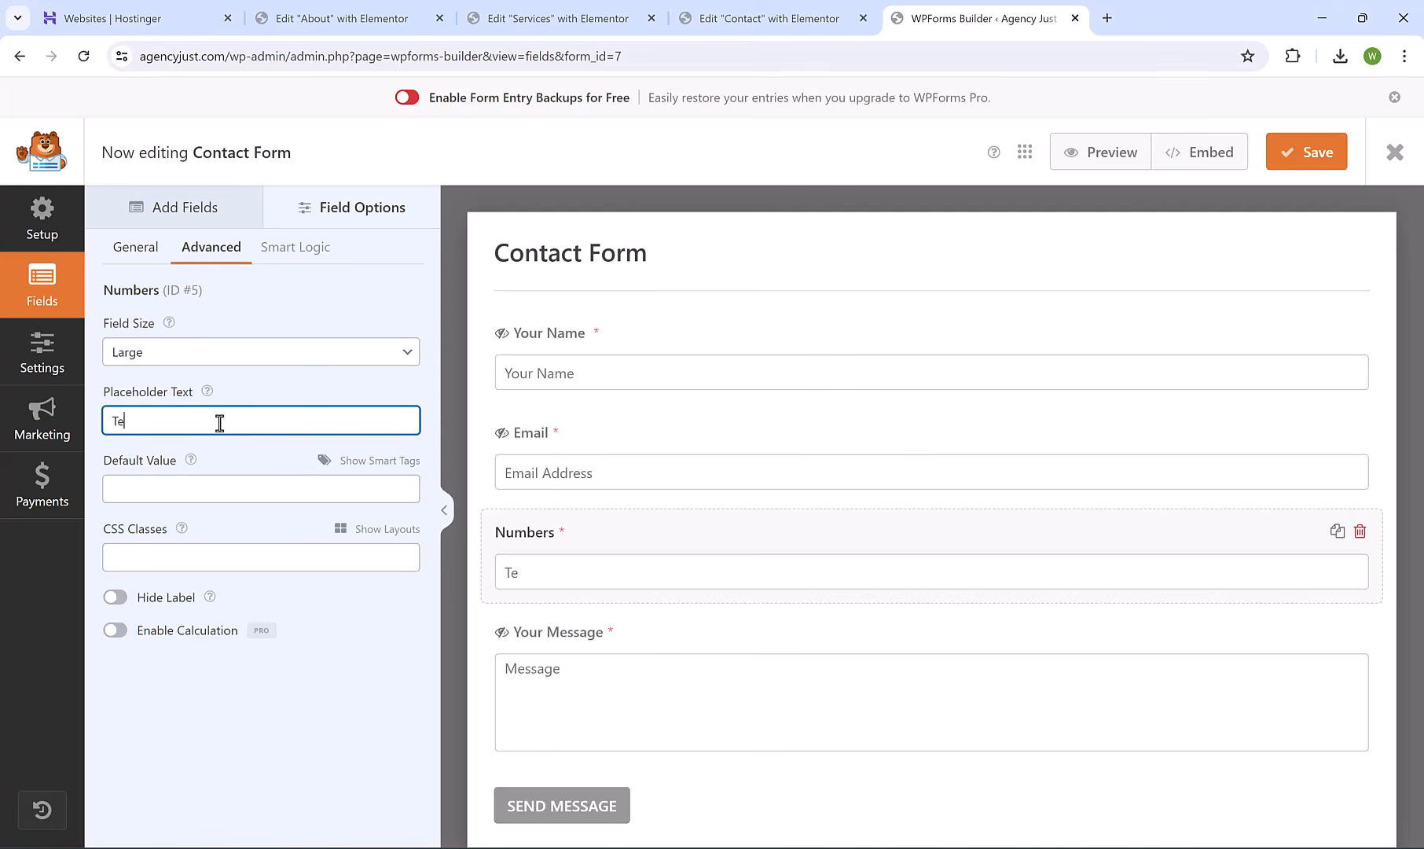
pyautogui.write('Telephone Number')
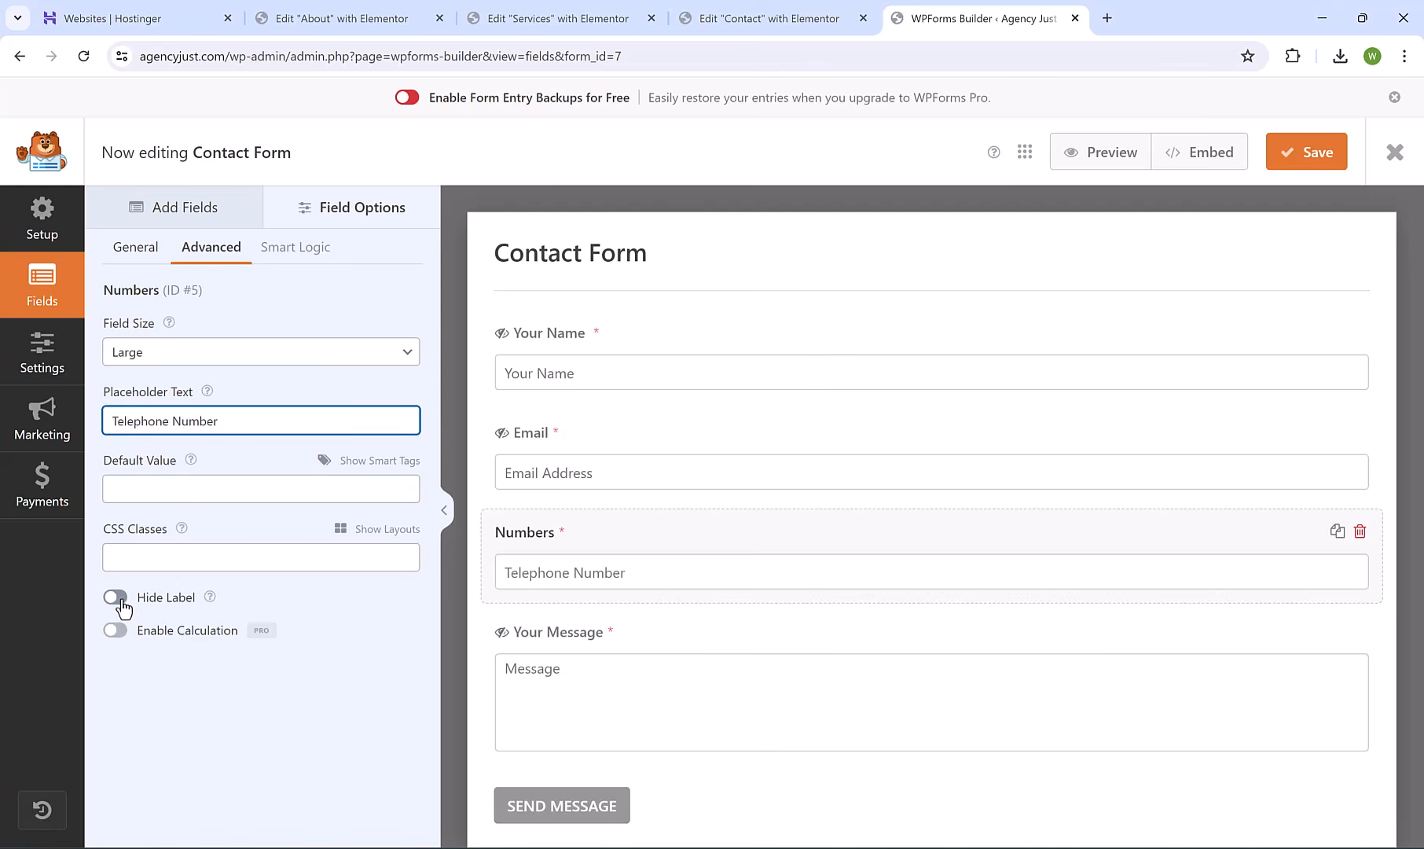
pyautogui.click(118, 599)
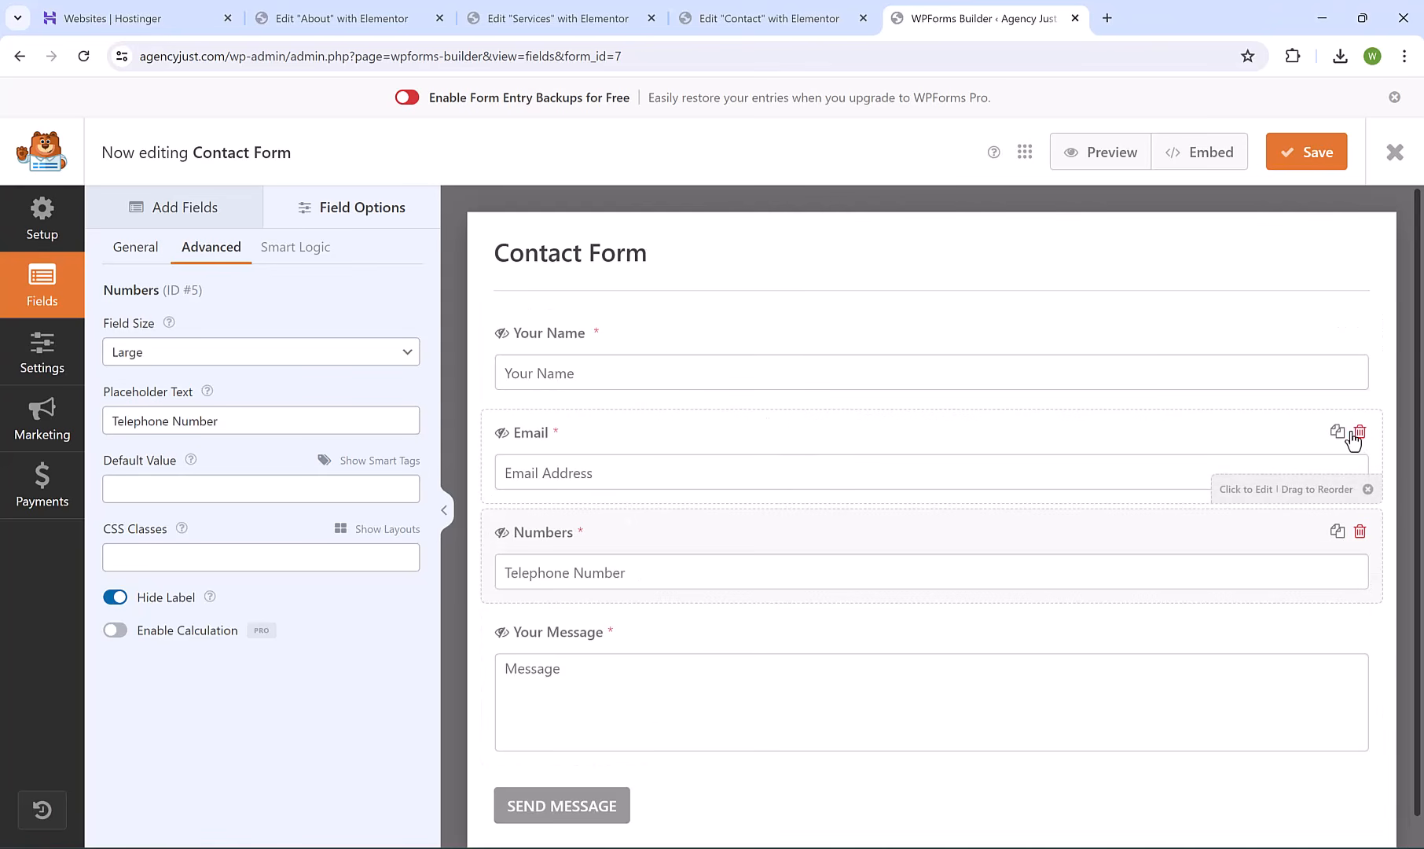
pyautogui.click(41, 362)
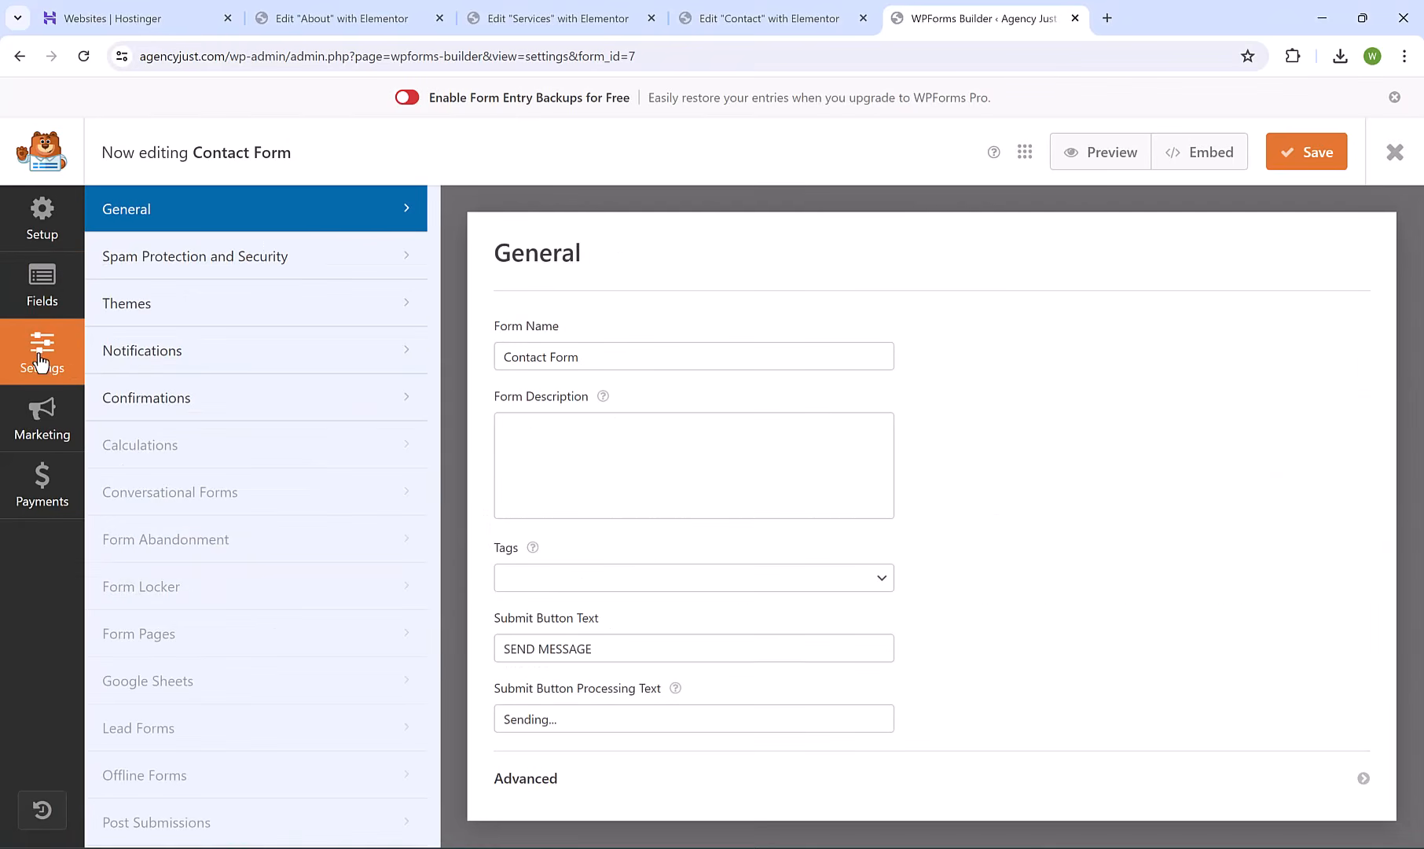
# Add an extra test address to the Contact Form notification's Send To Email Address.
pyautogui.click(214, 351)
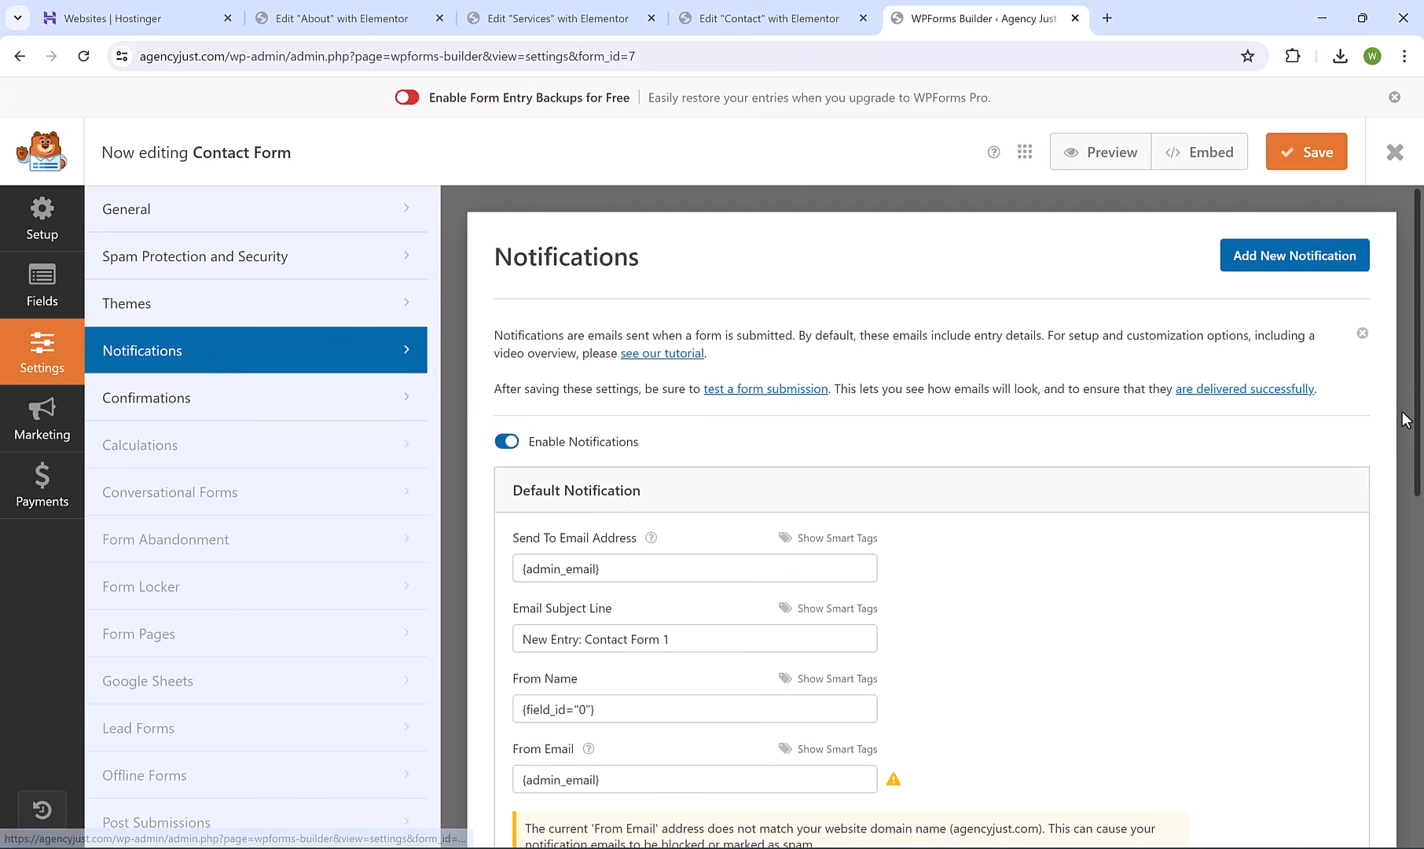
pyautogui.scroll(-2, 1419, 420)
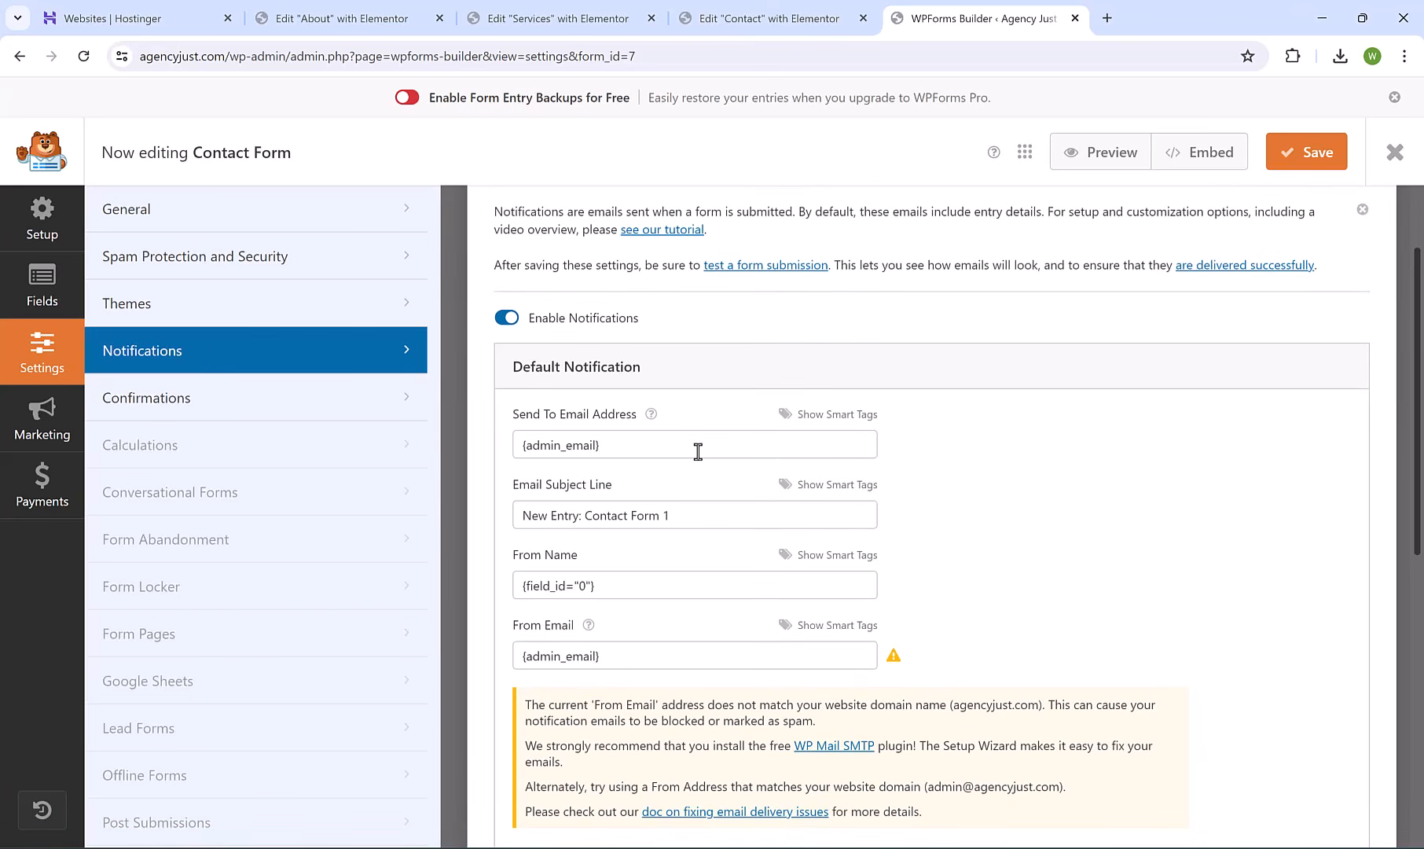
pyautogui.click(698, 452)
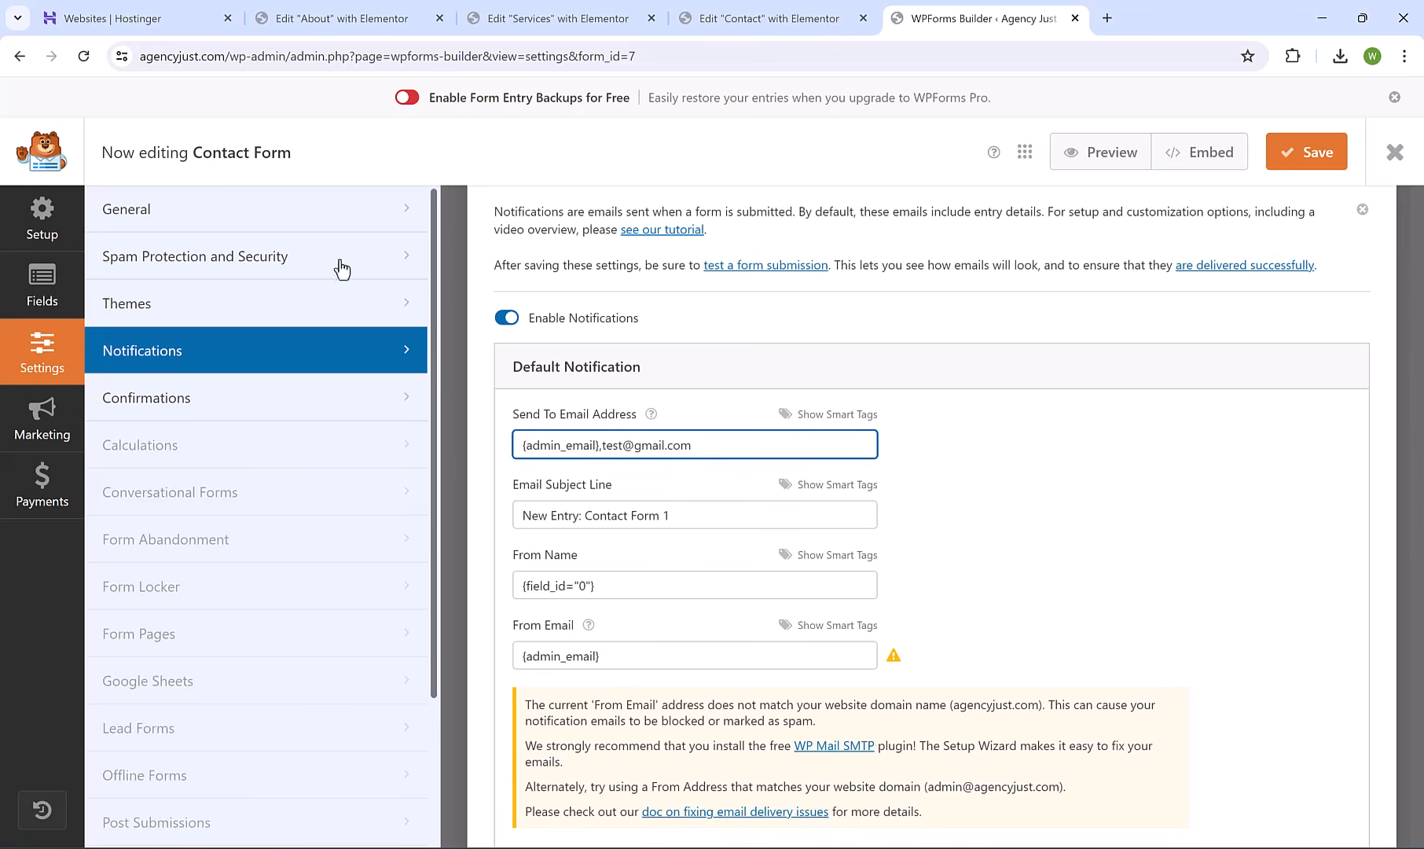
pyautogui.scroll(2, 1417, 416)
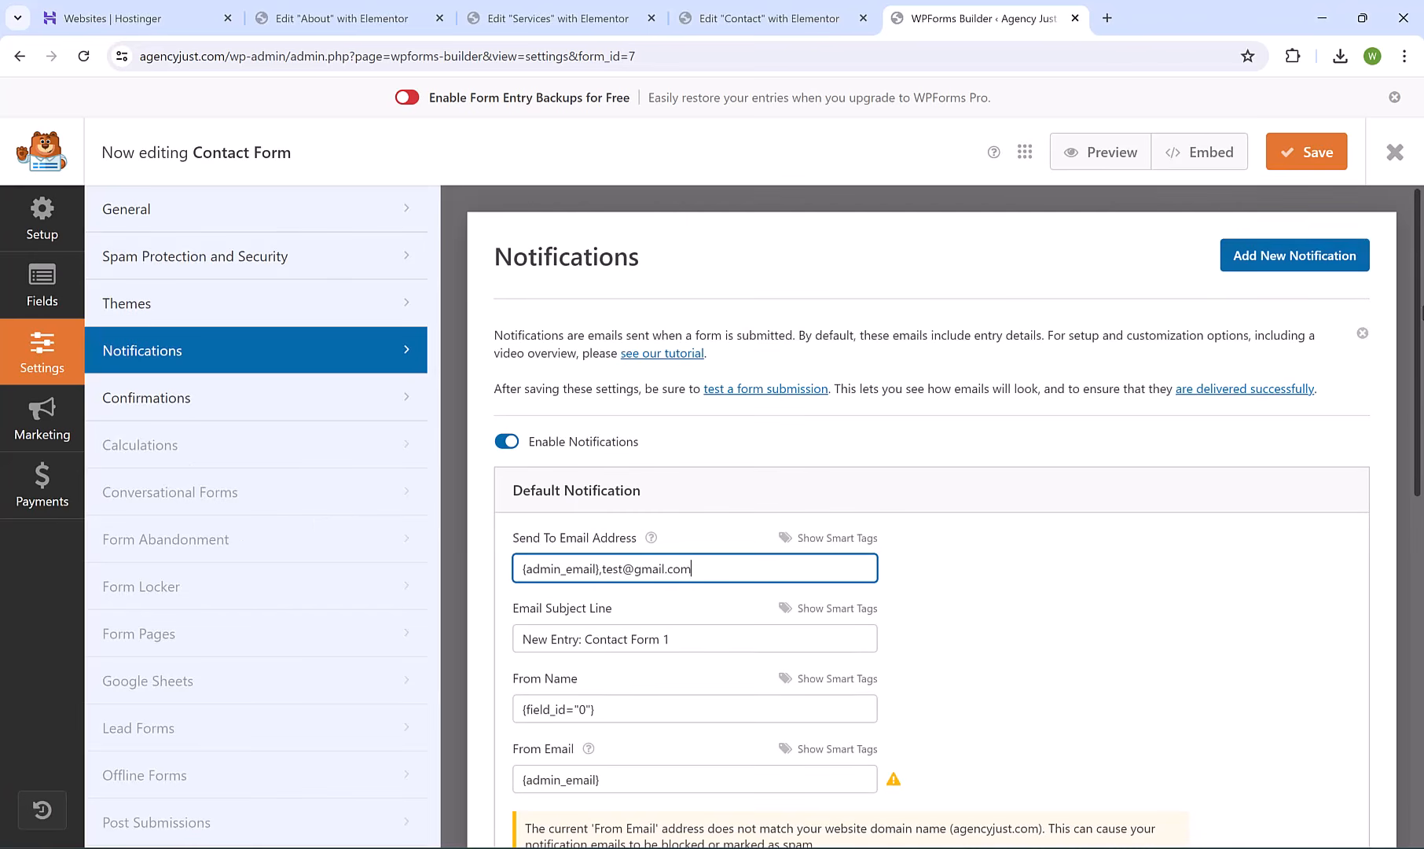
# Save the form, close the builder, and highlight the [wpforms id="7"] shortcode in Forms Overview.
pyautogui.click(1315, 157)
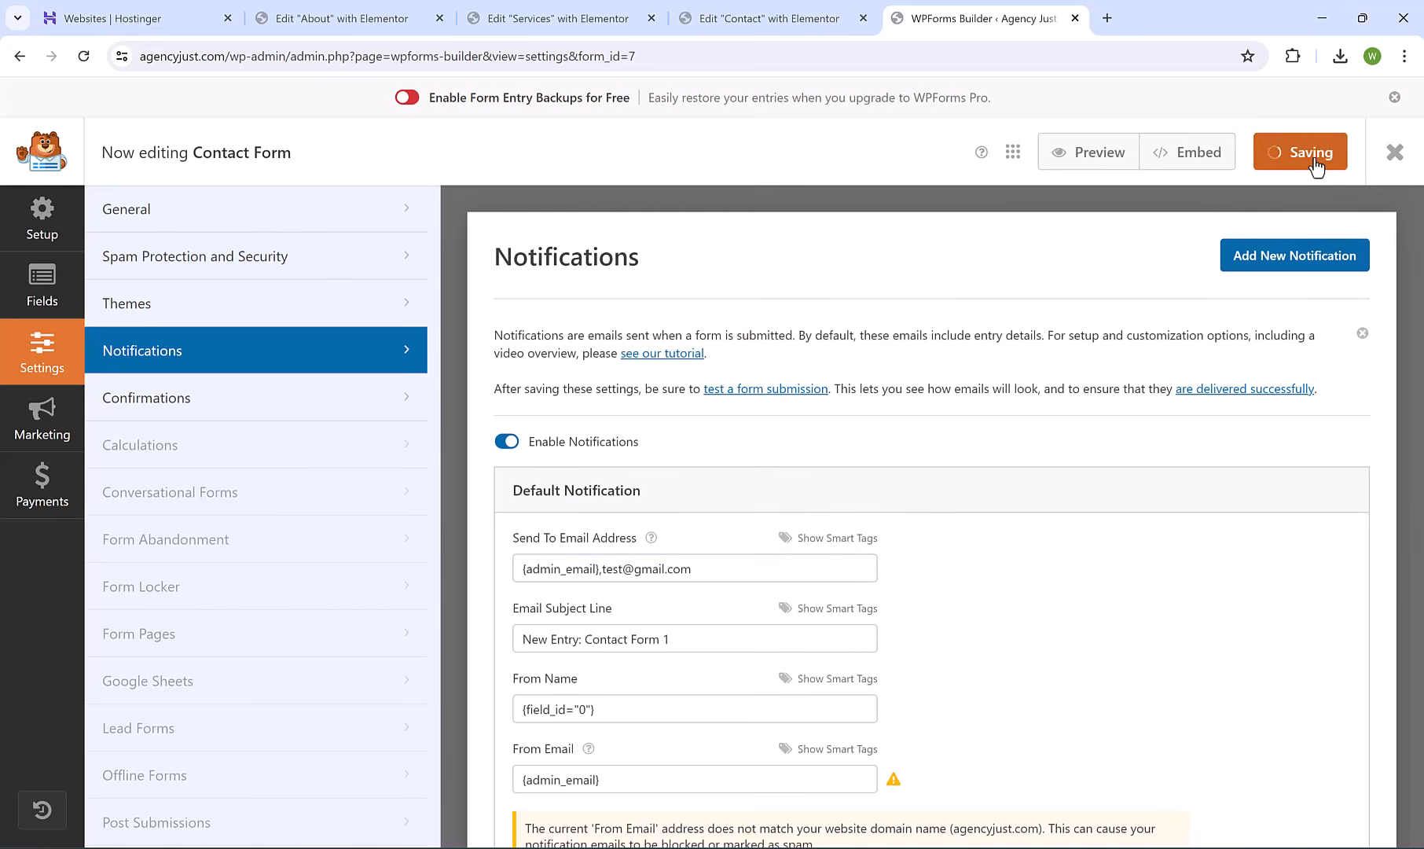
pyautogui.click(1395, 152)
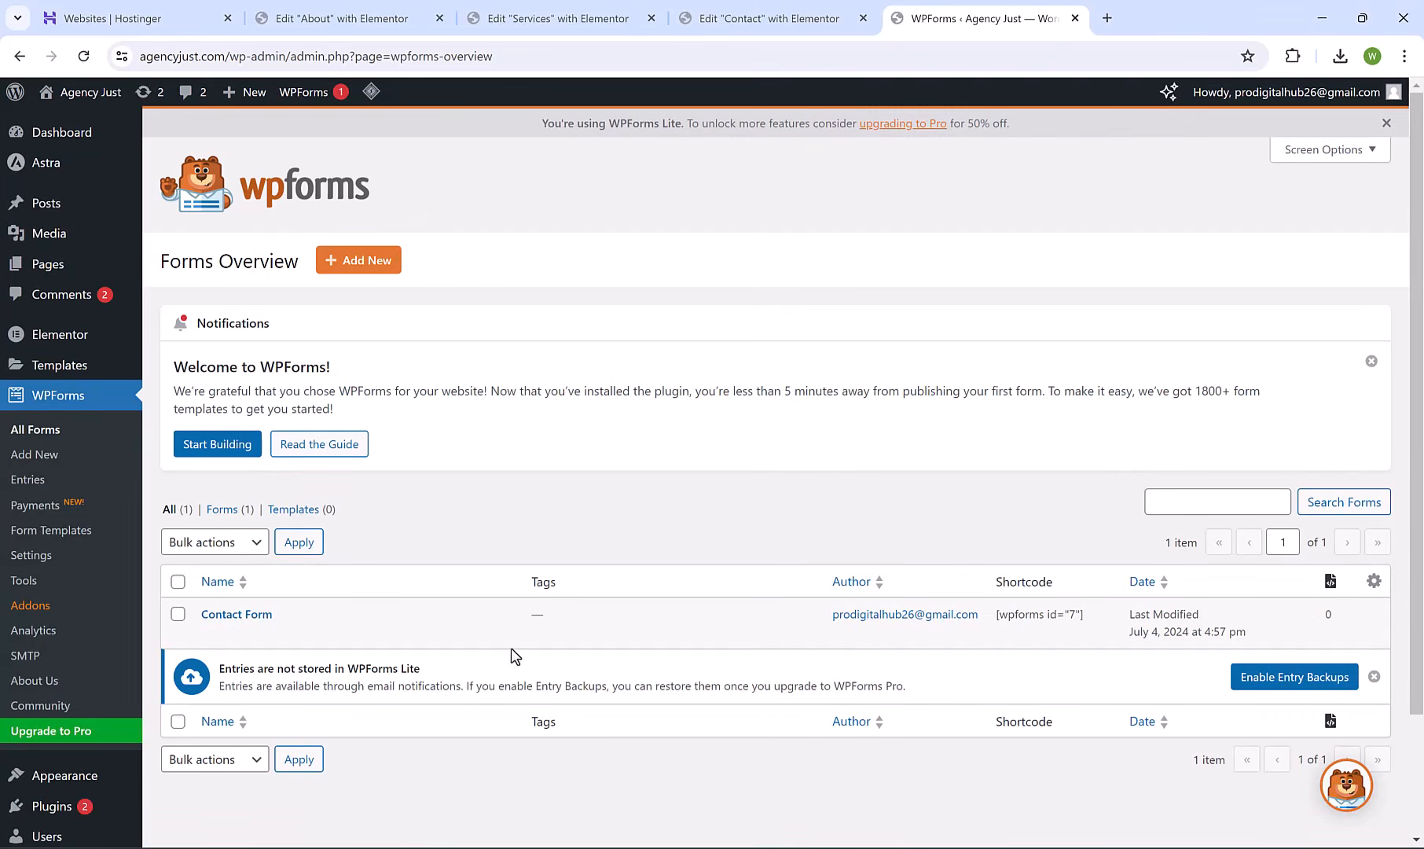
pyautogui.moveTo(1084, 614); pyautogui.dragTo(1002, 613)
pyautogui.hotkey('ctrl', 'c')
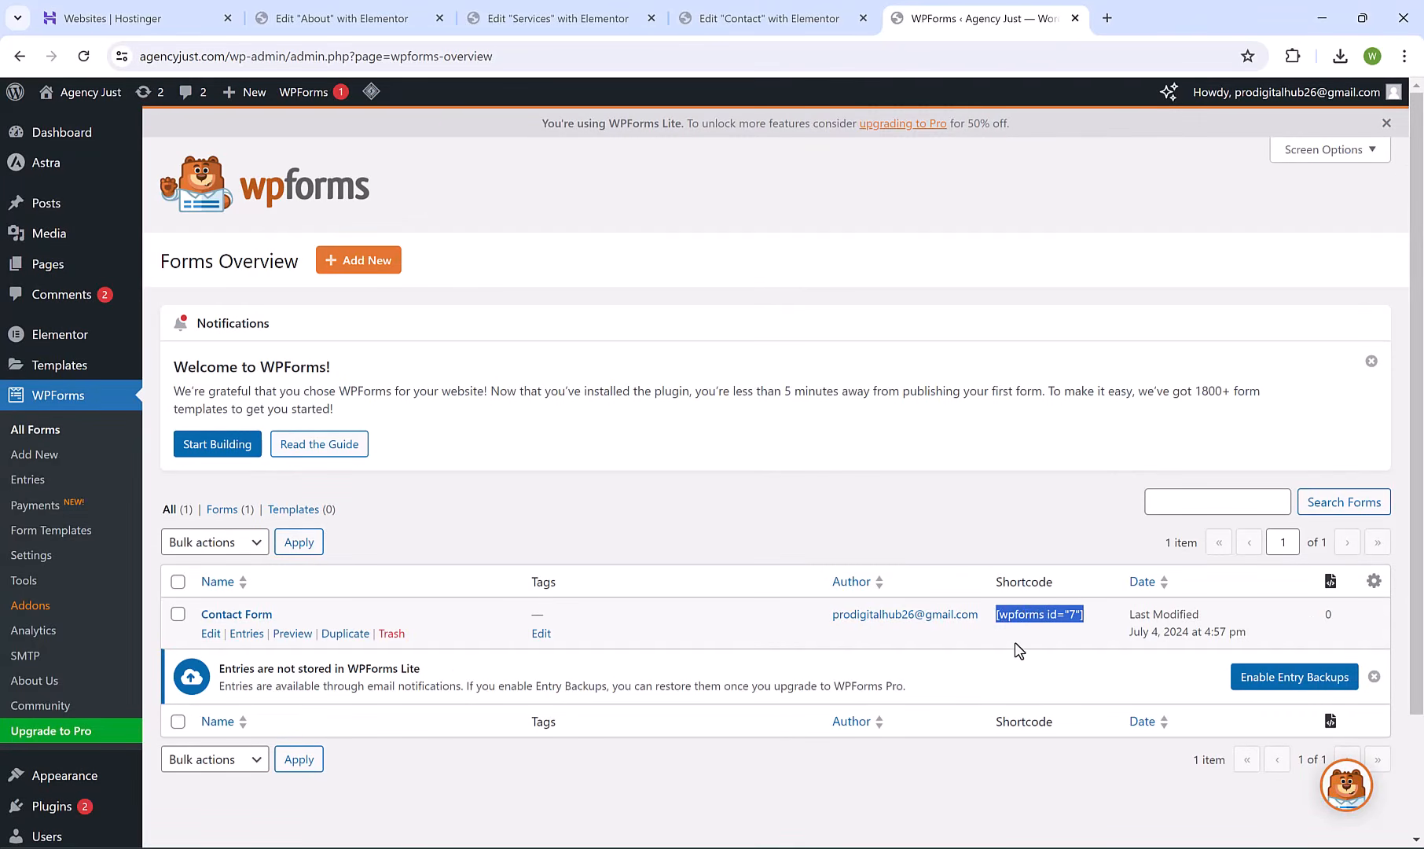
# Replace the Contact page's Shortcode widget content with [wpforms id="7"].
pyautogui.click(747, 16)
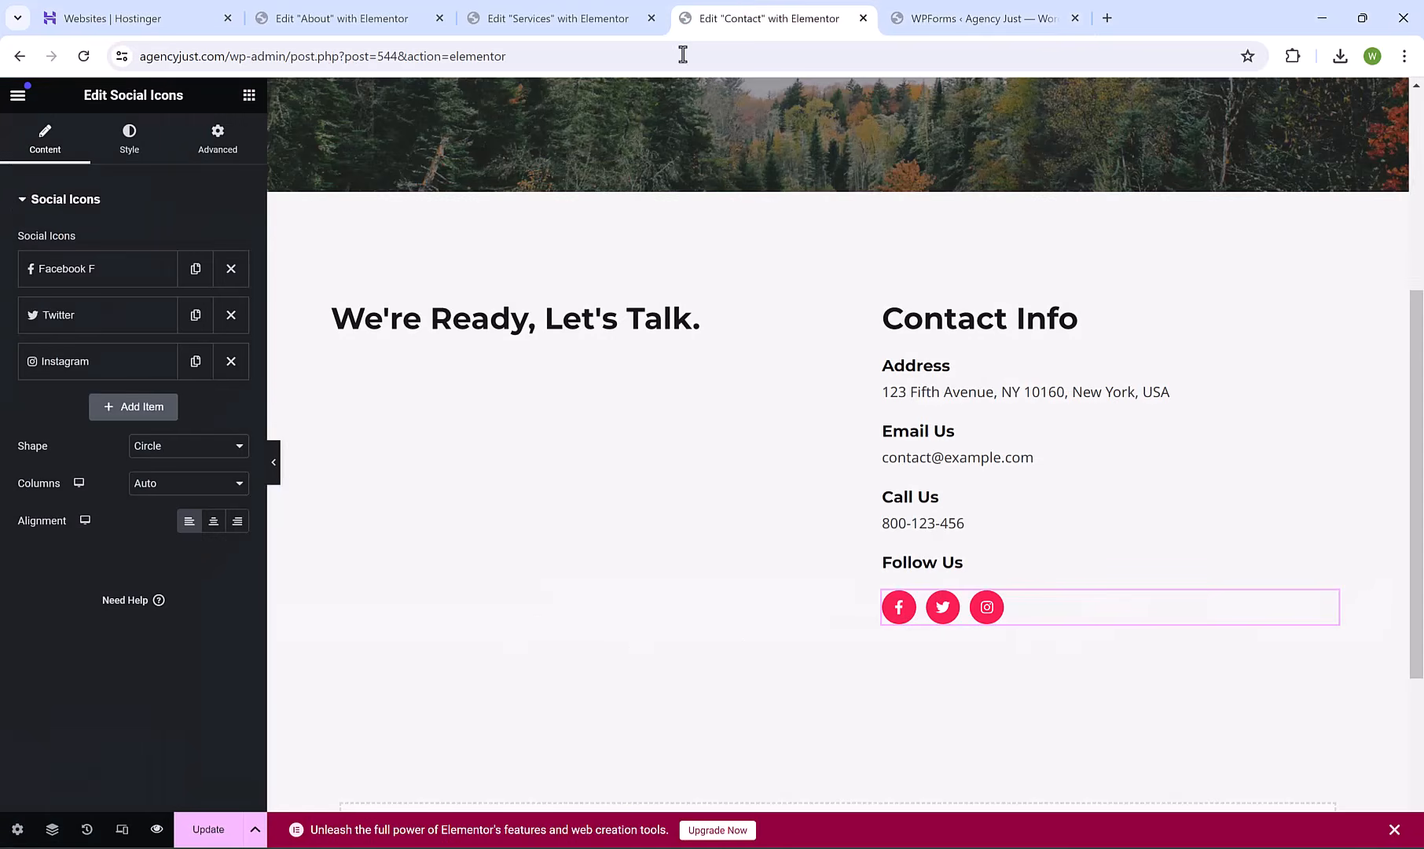
pyautogui.click(569, 377)
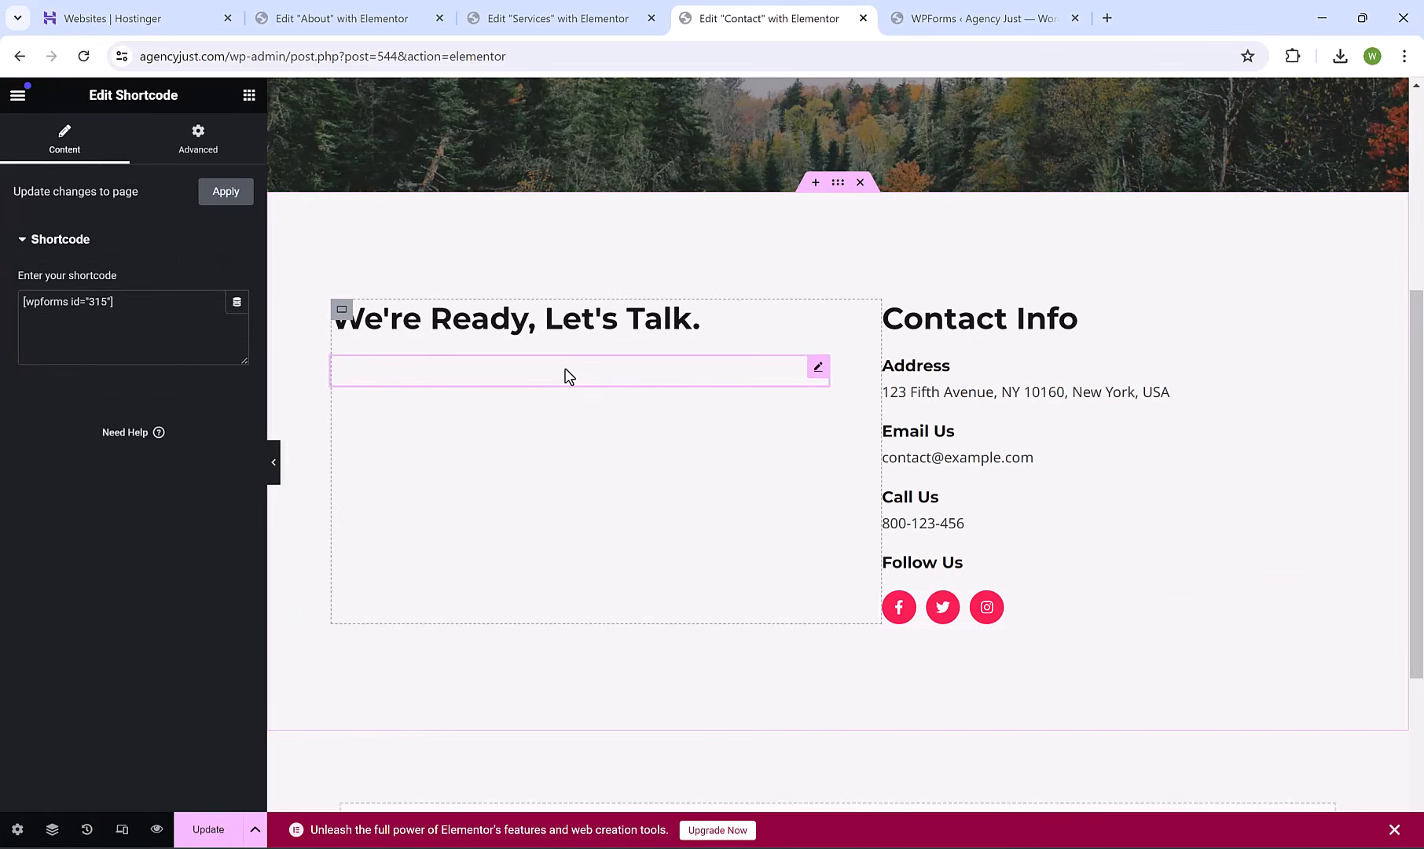
pyautogui.hotkey('ctrl', 'a')
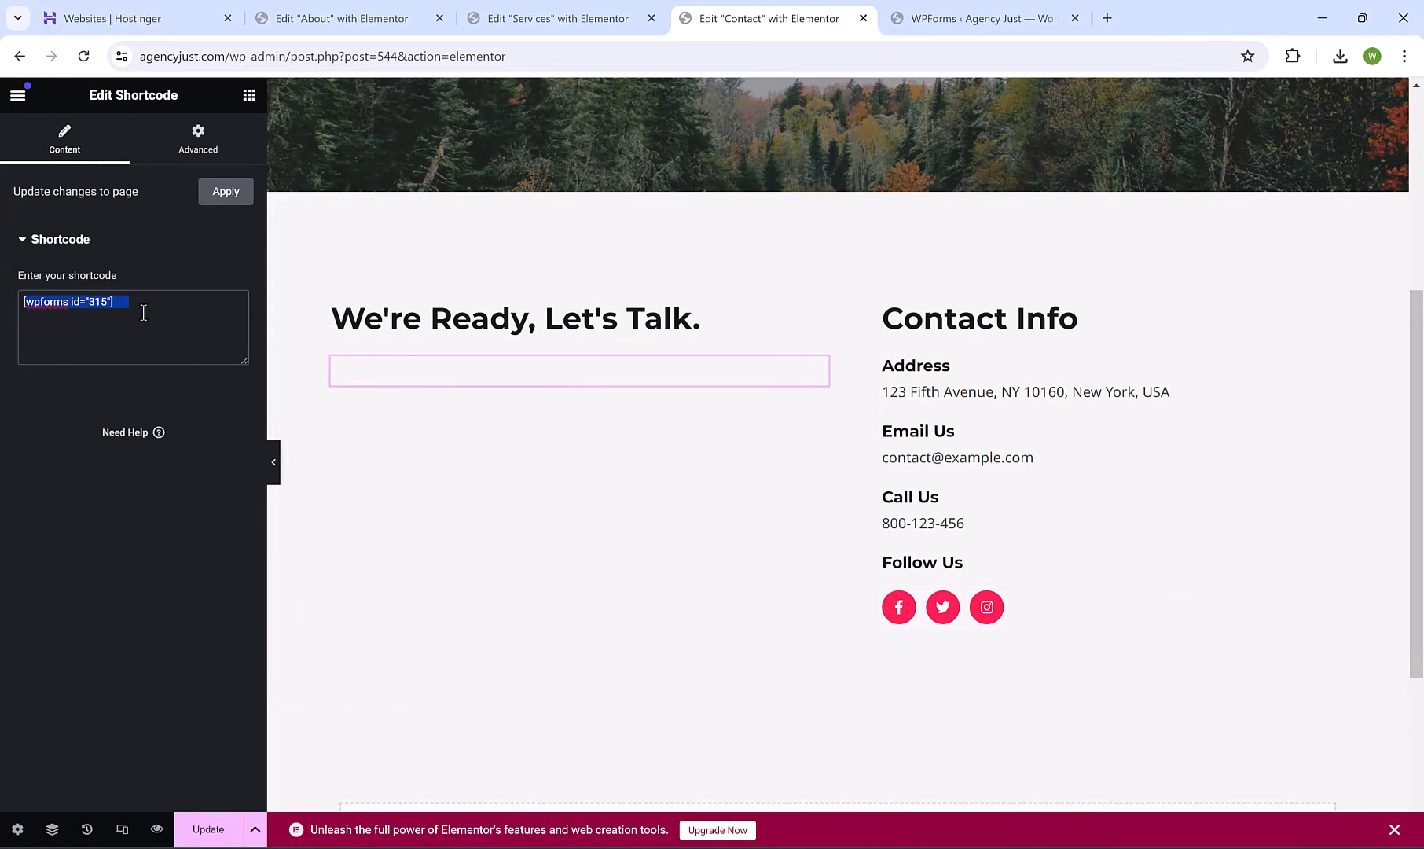
pyautogui.hotkey('ctrl', 'v')
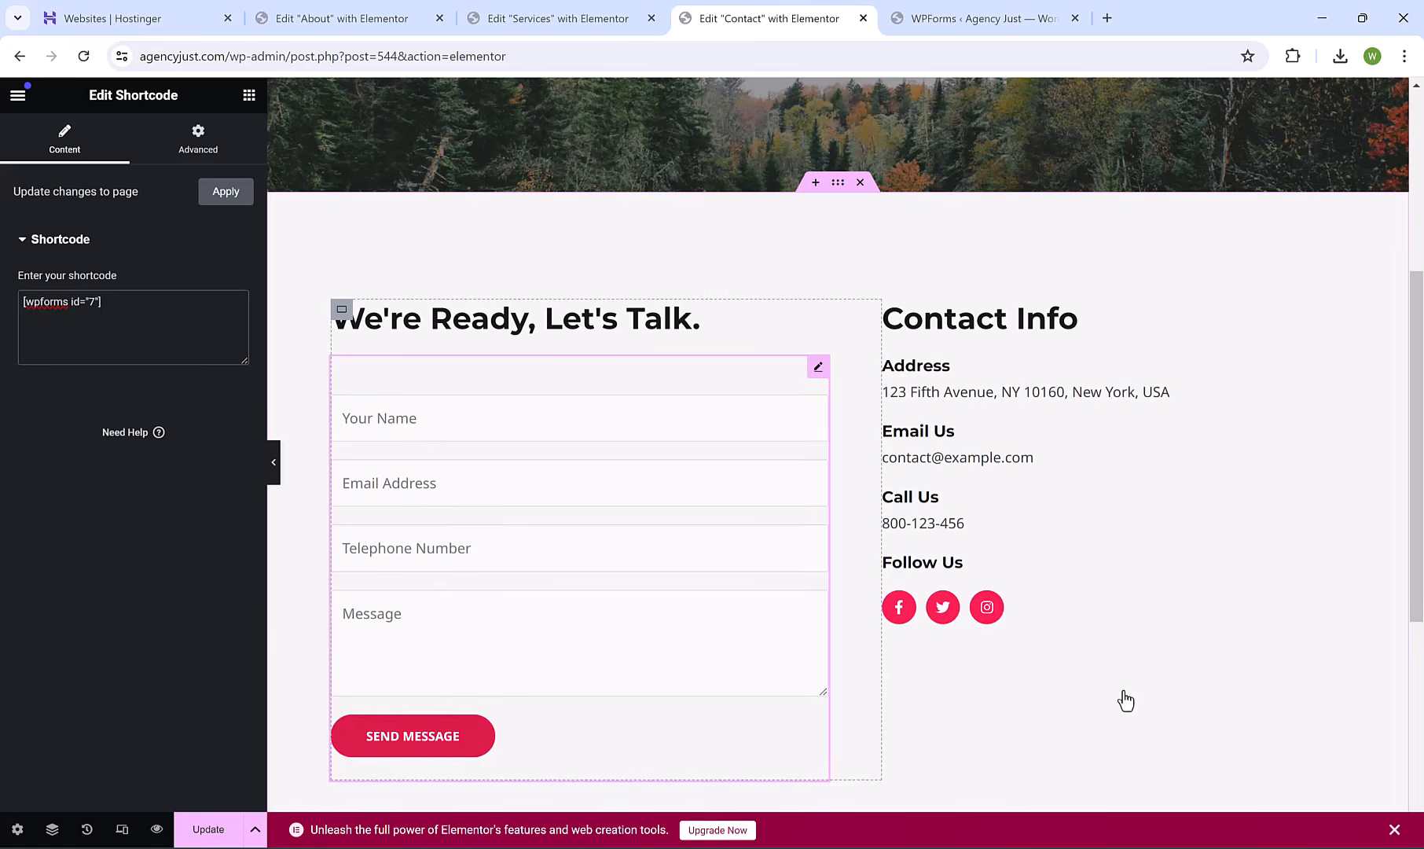
pyautogui.scroll(-5, 1415, 669)
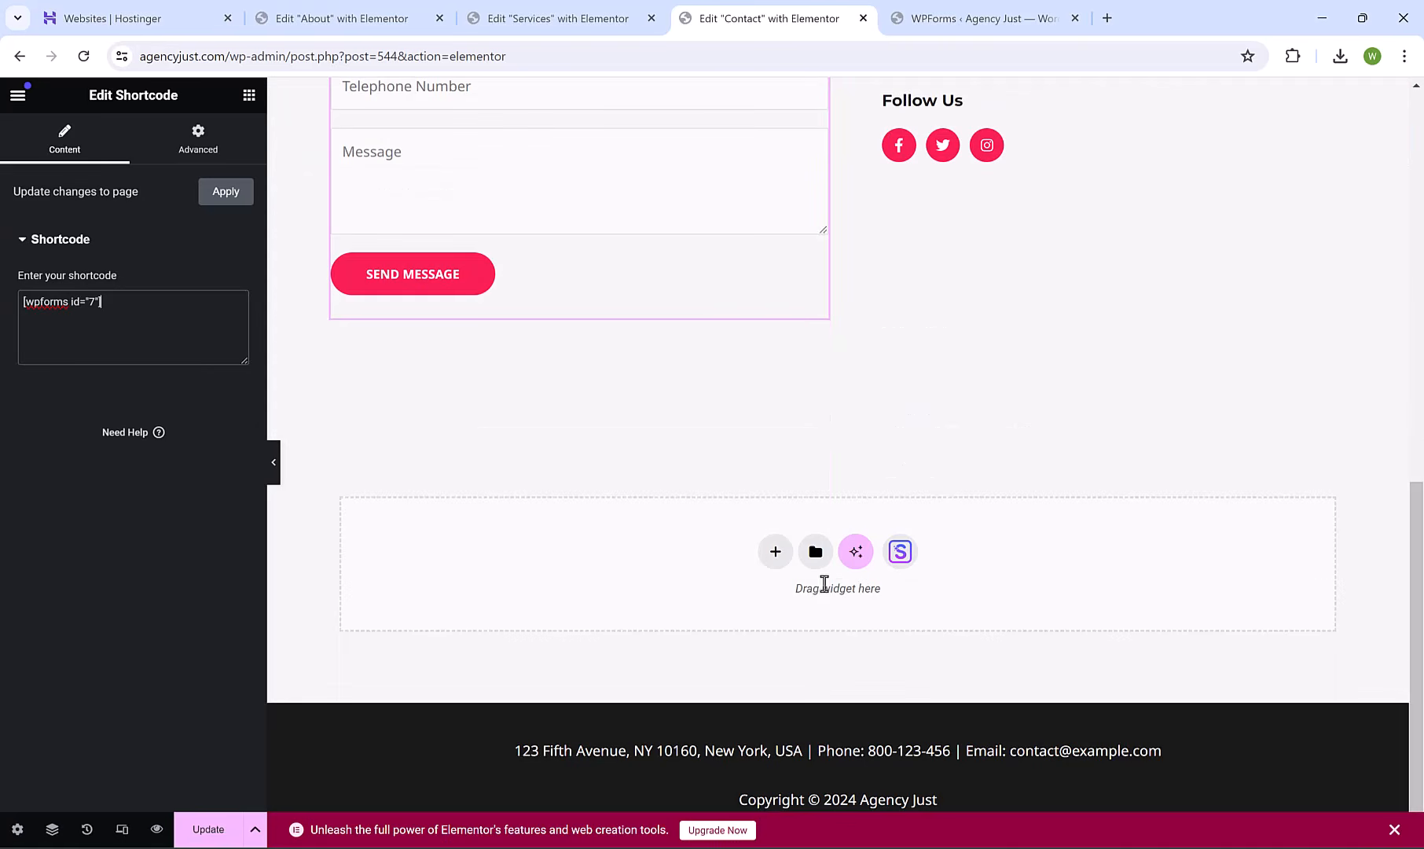
# Add a one-column flexbox container below the form holding a Google Map of the London Eye.
pyautogui.click(775, 552)
pyautogui.click(780, 599)
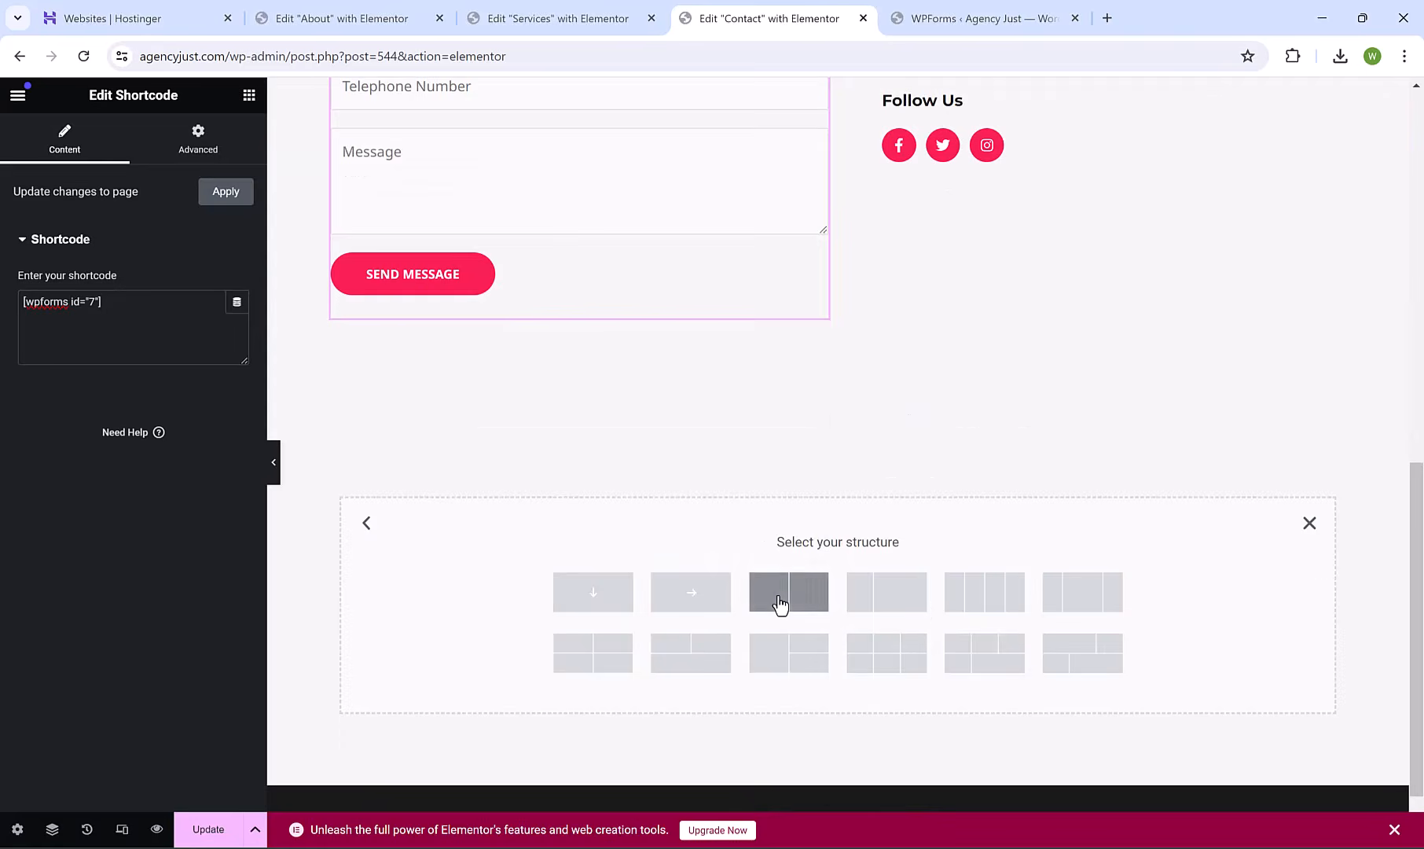
pyautogui.click(593, 600)
pyautogui.click(248, 96)
pyautogui.scroll(-4, 261, 232)
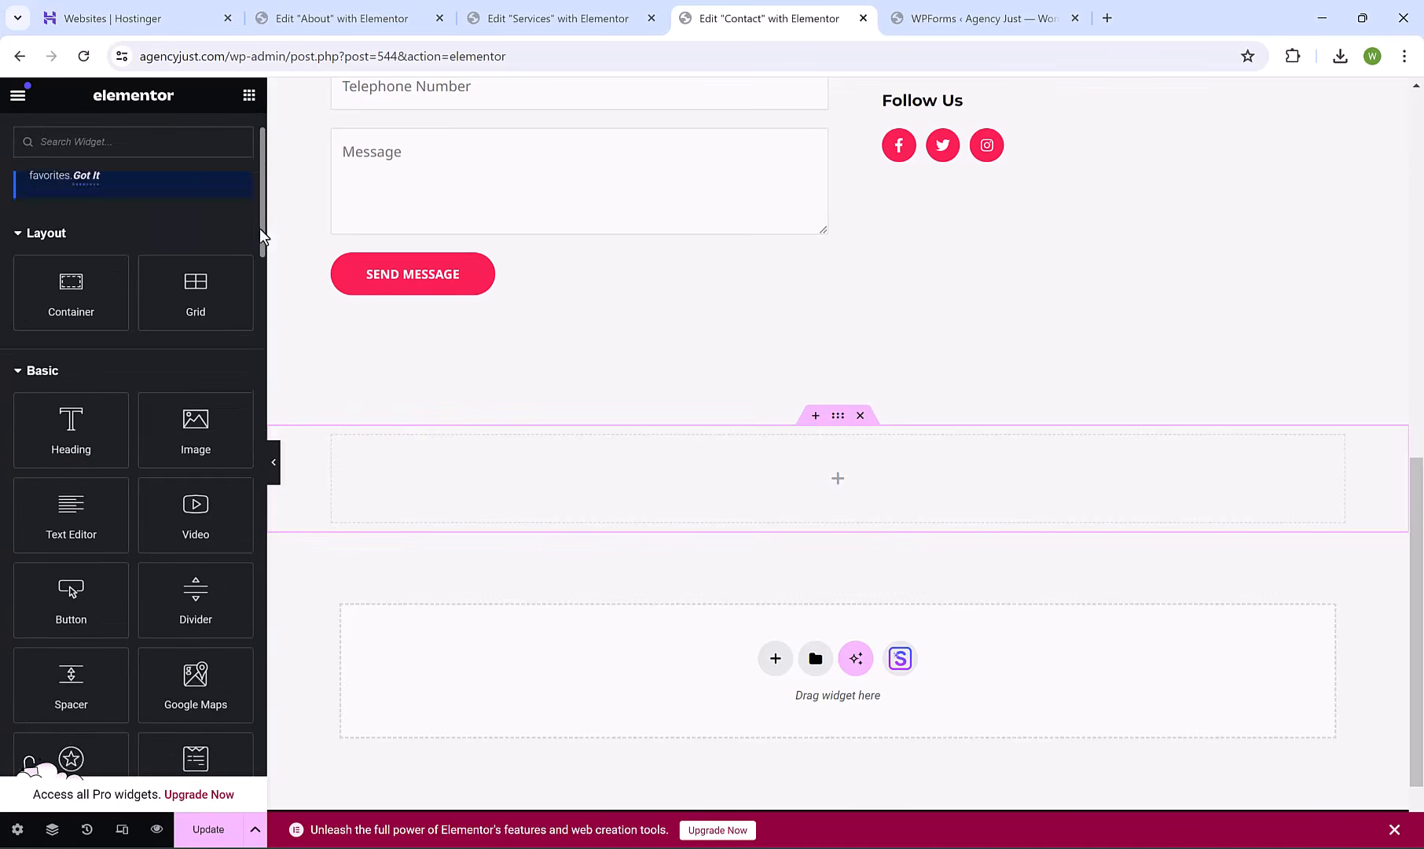
pyautogui.moveTo(196, 487); pyautogui.dragTo(763, 461)
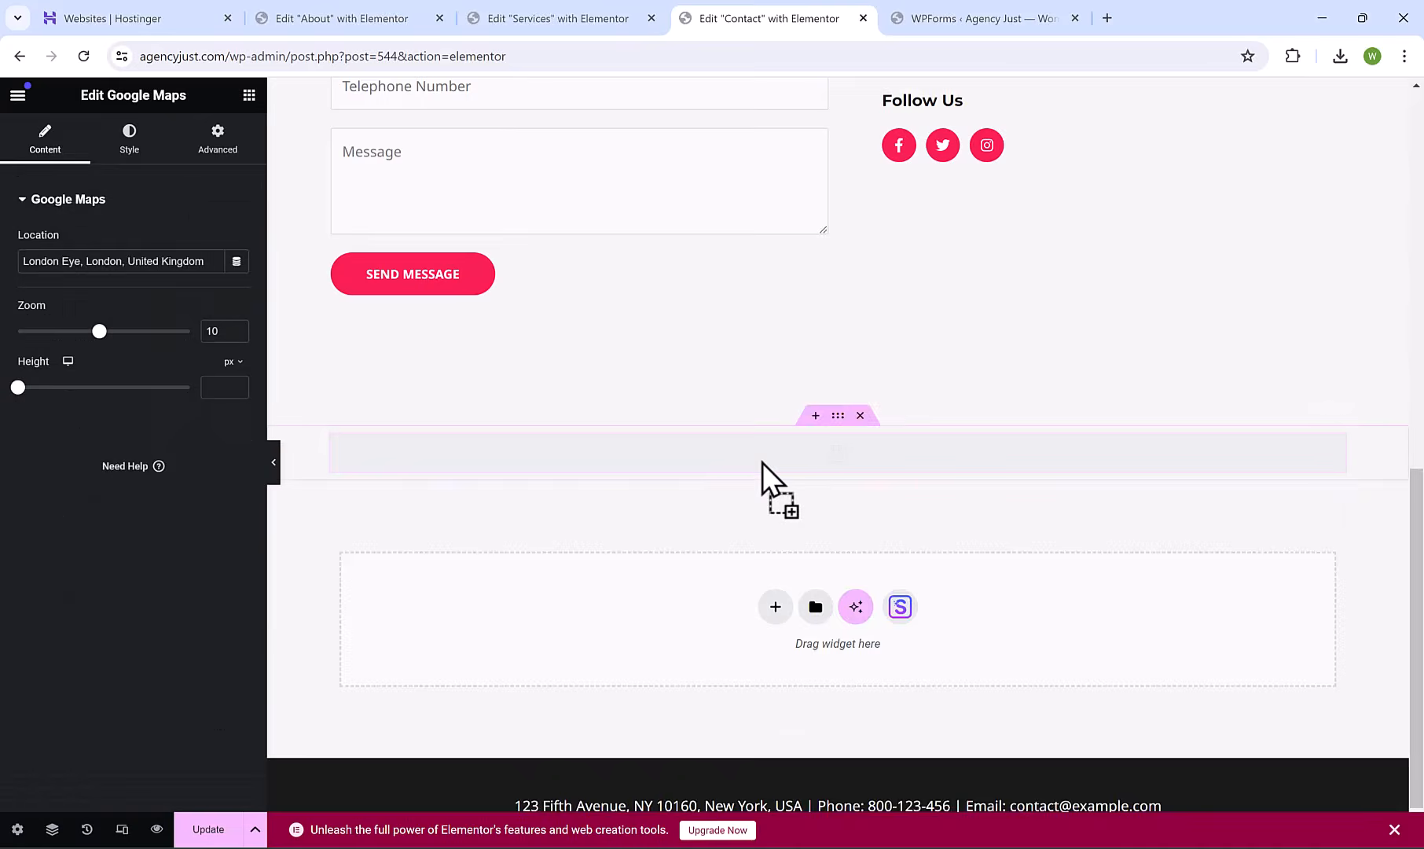
pyautogui.tripleClick(136, 267)
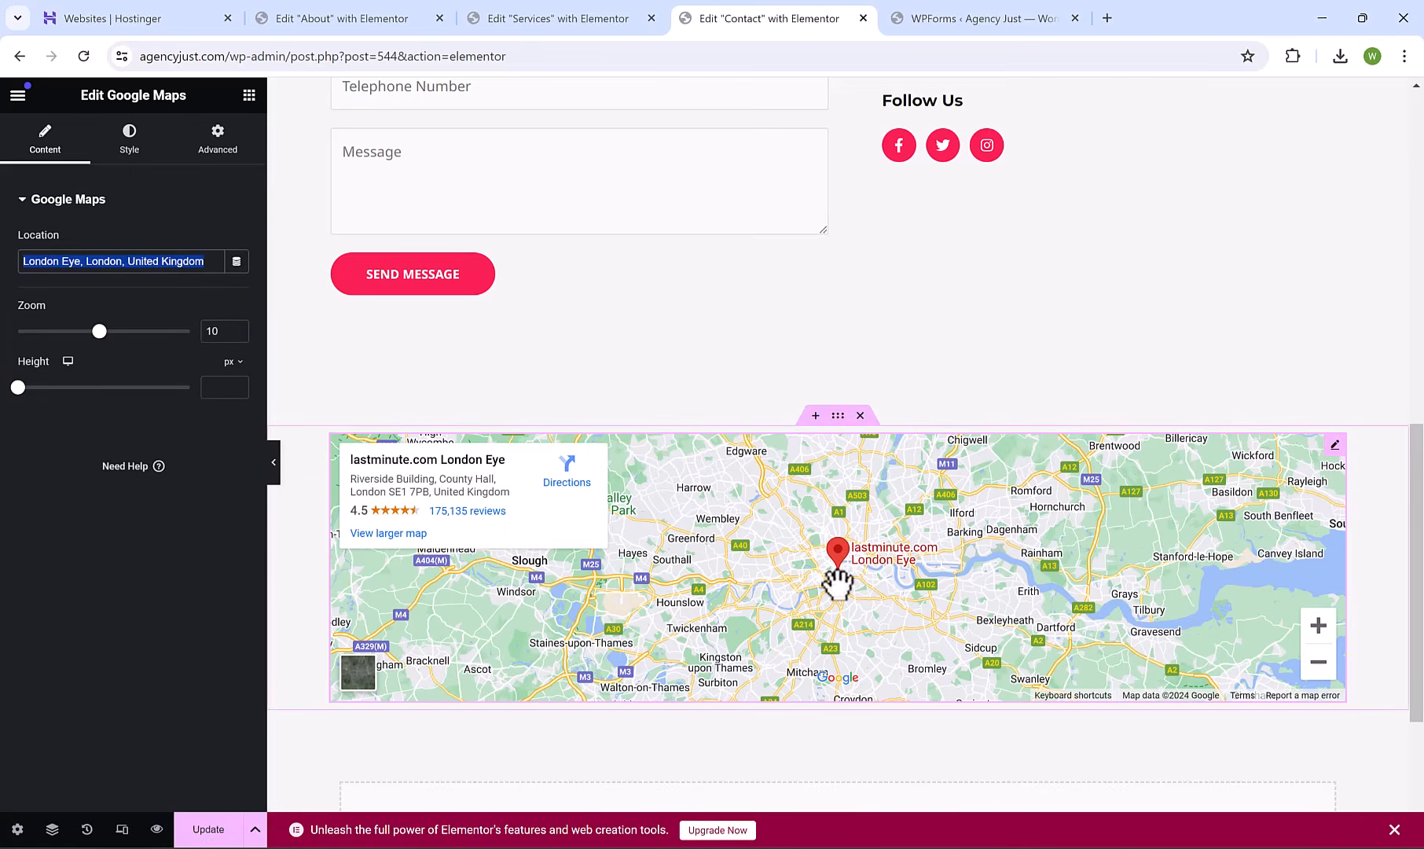
# Add a 'Visit Us!' heading above the map and update the Contact page.
pyautogui.click(815, 415)
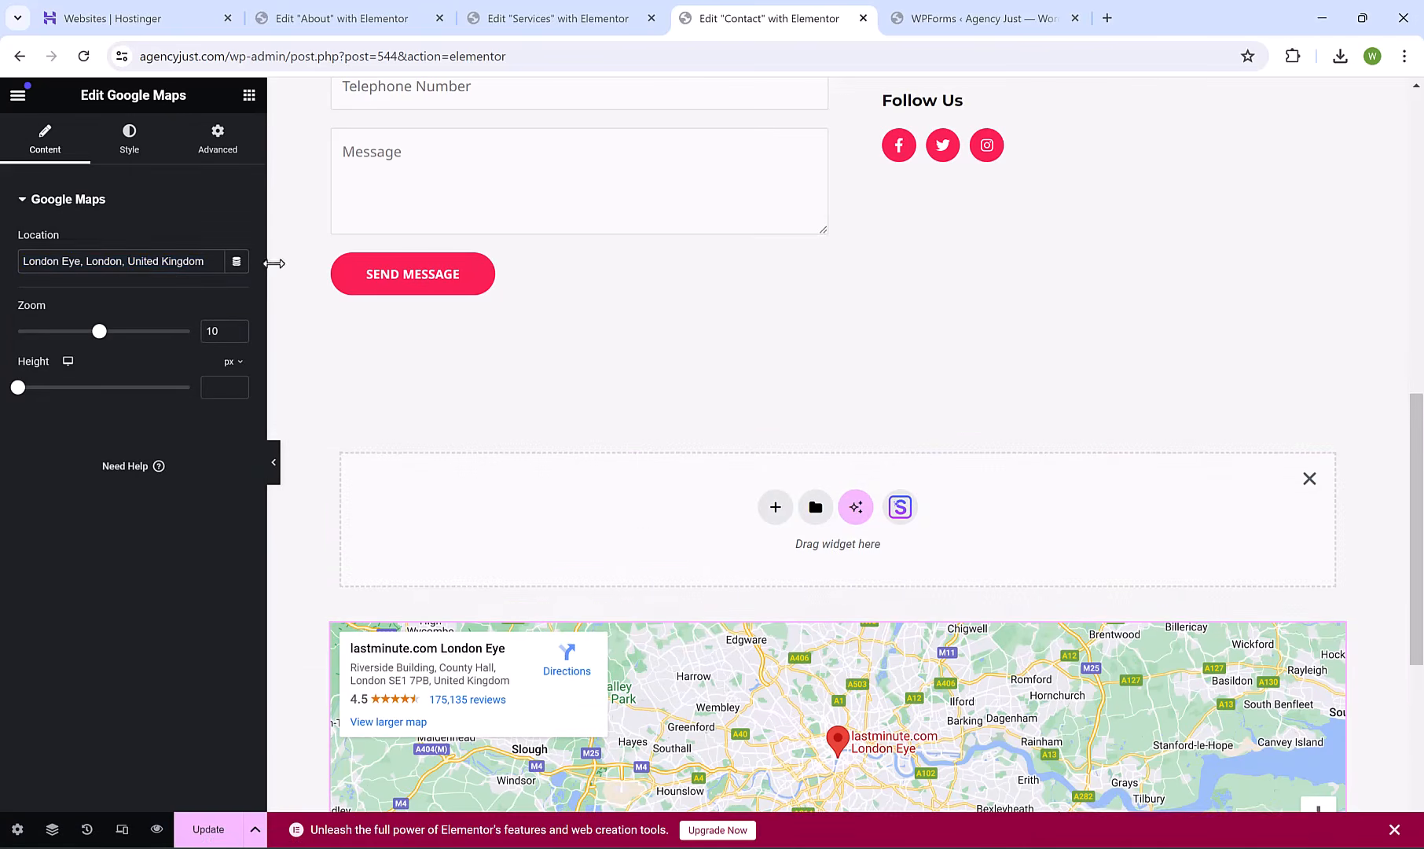
pyautogui.click(249, 95)
pyautogui.moveTo(71, 511); pyautogui.dragTo(645, 465)
pyautogui.tripleClick(645, 465)
pyautogui.write('Visit Us!')
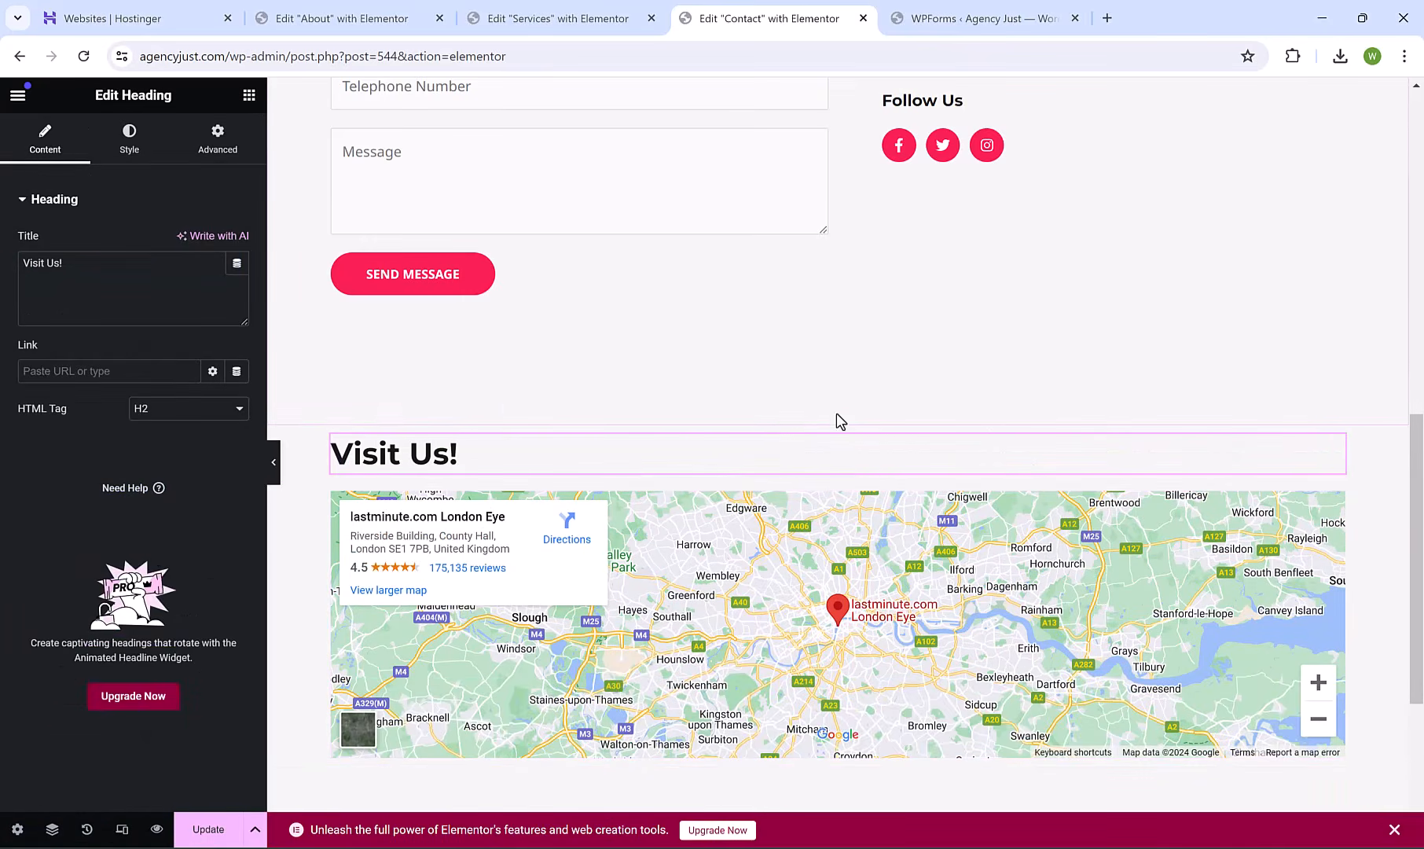
pyautogui.moveTo(1419, 613); pyautogui.dragTo(1422, 701)
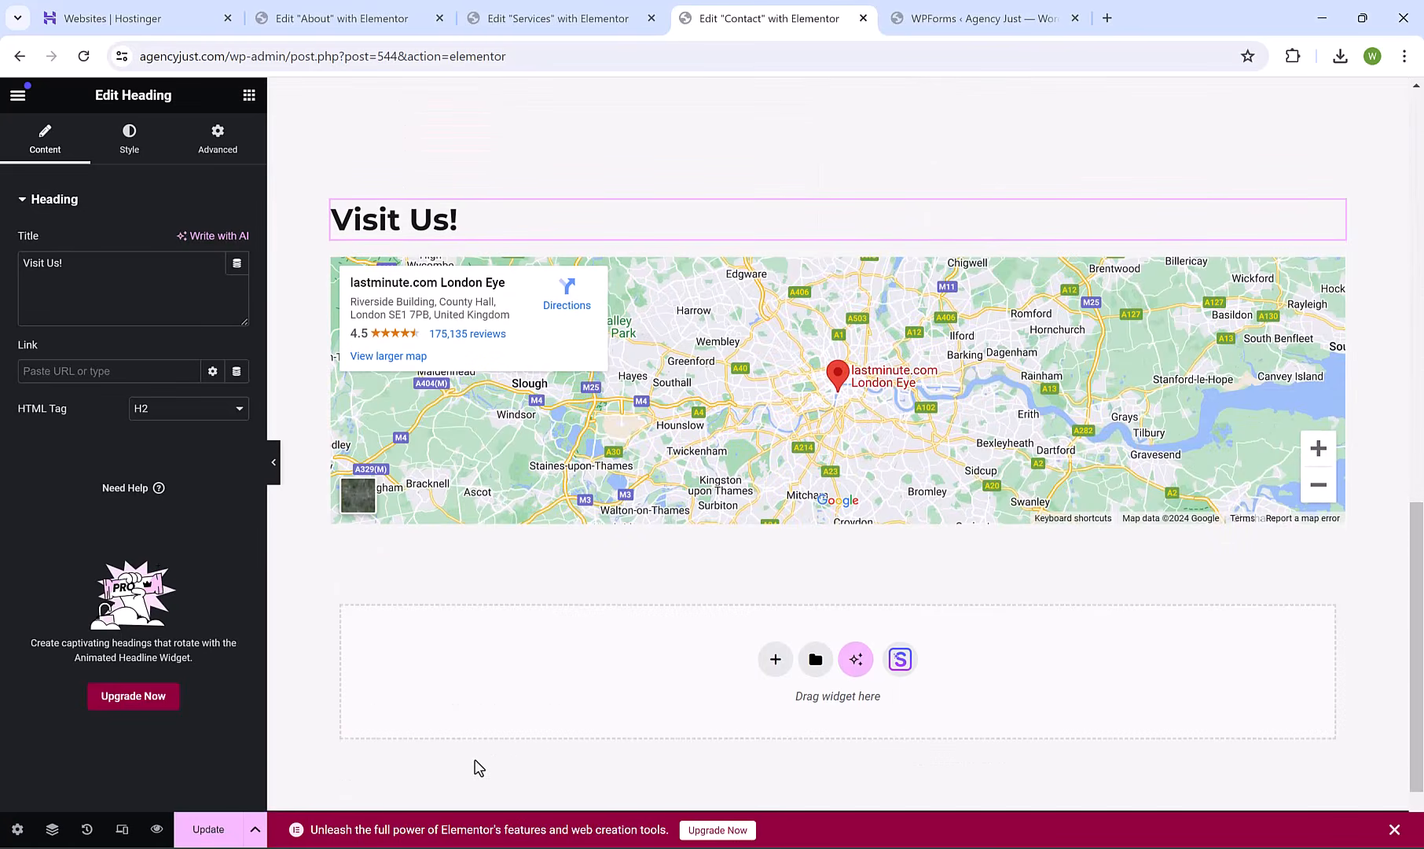
pyautogui.click(209, 826)
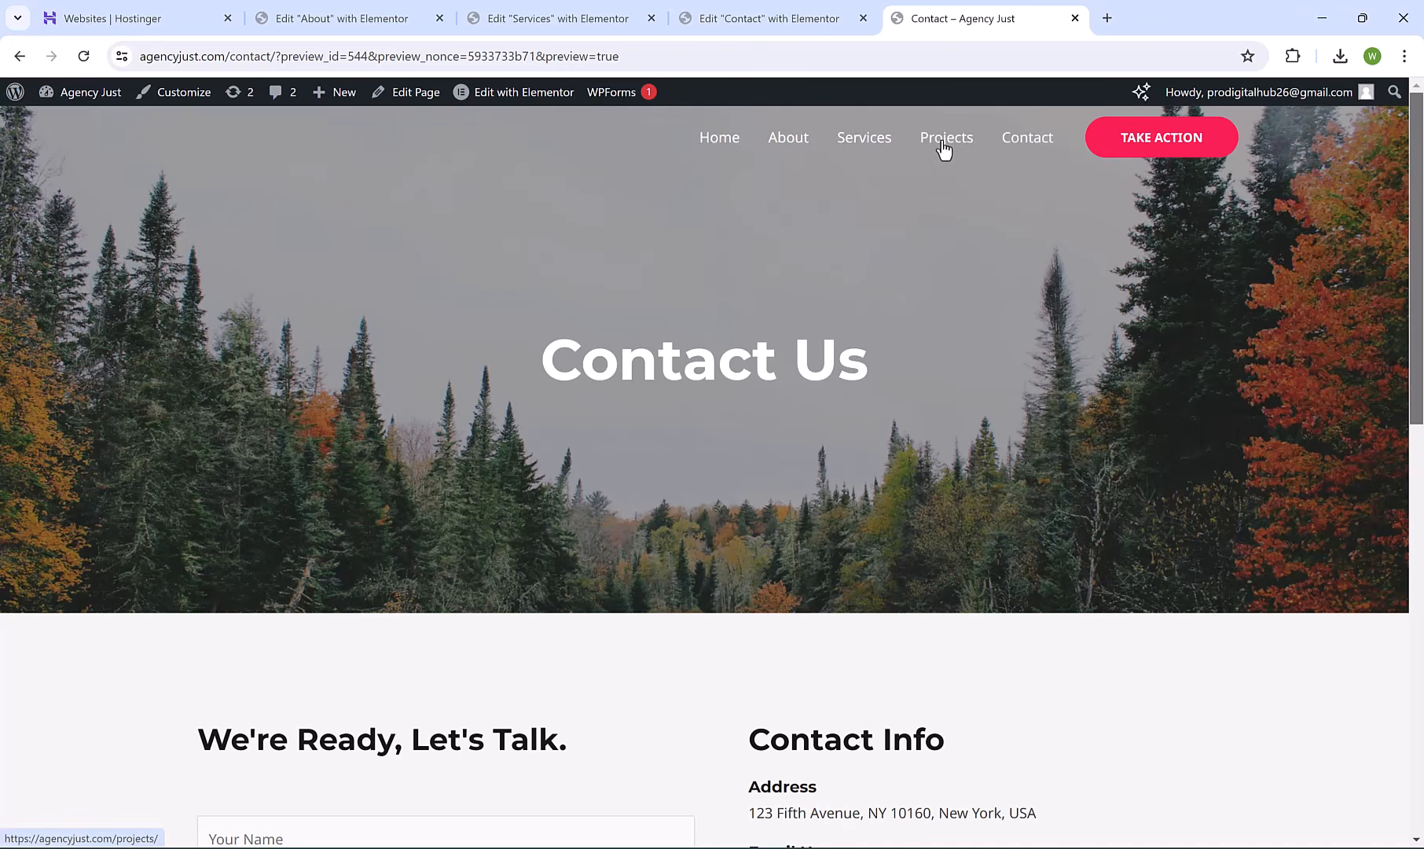
# Trash and permanently delete the Projects page, then visit the live site.
pyautogui.click(93, 96)
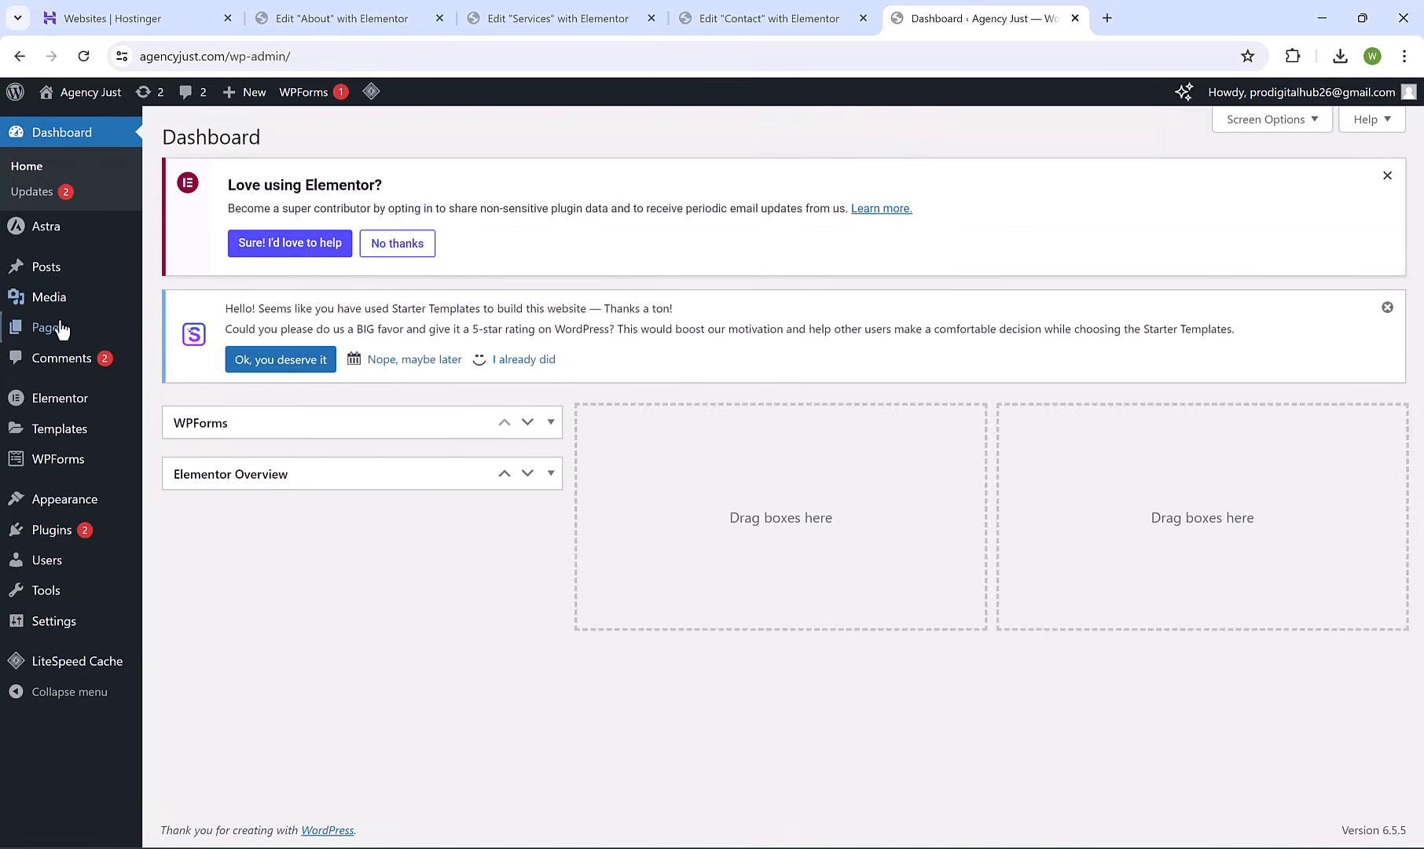
pyautogui.click(59, 327)
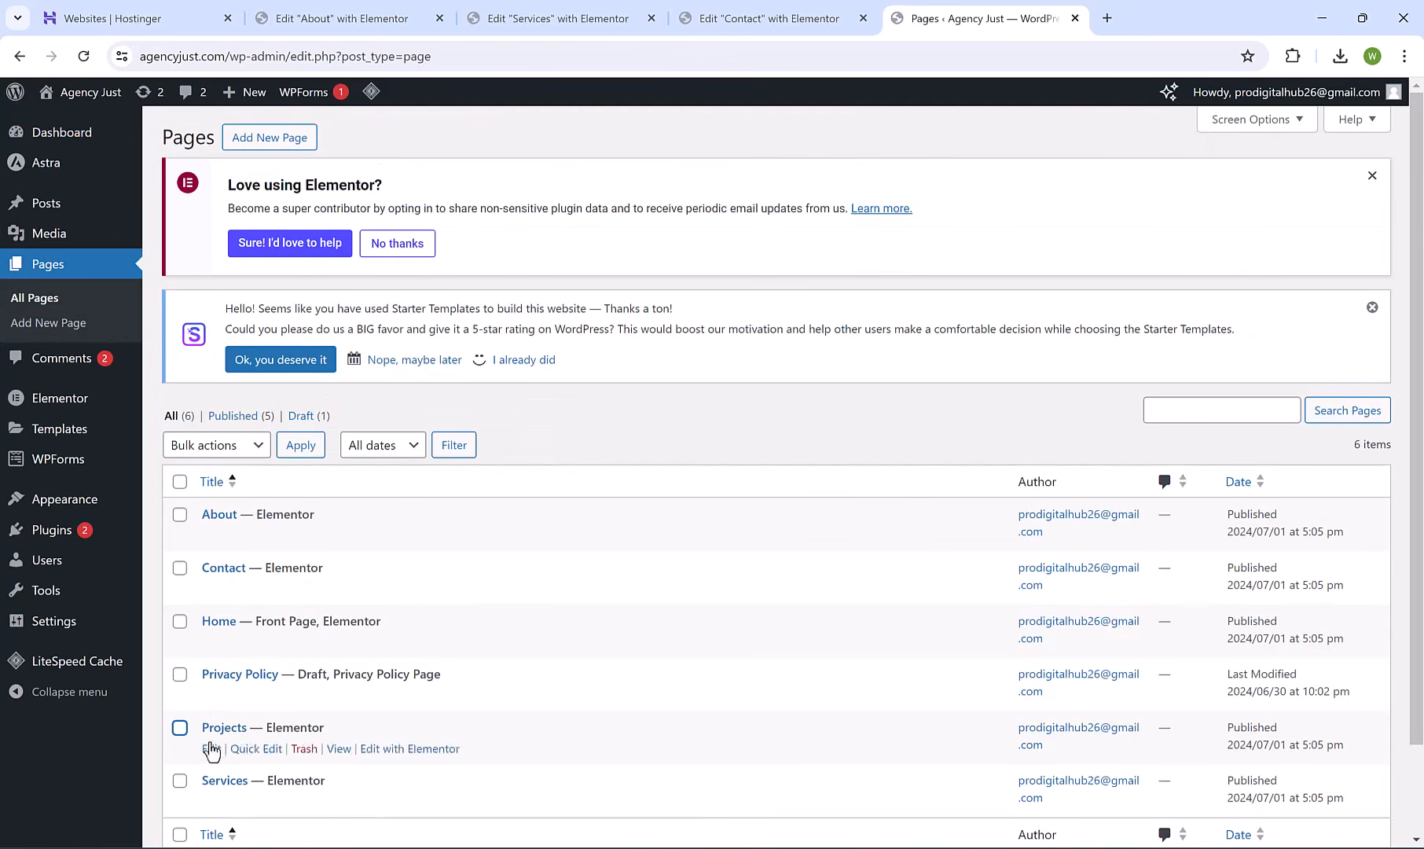
pyautogui.click(305, 750)
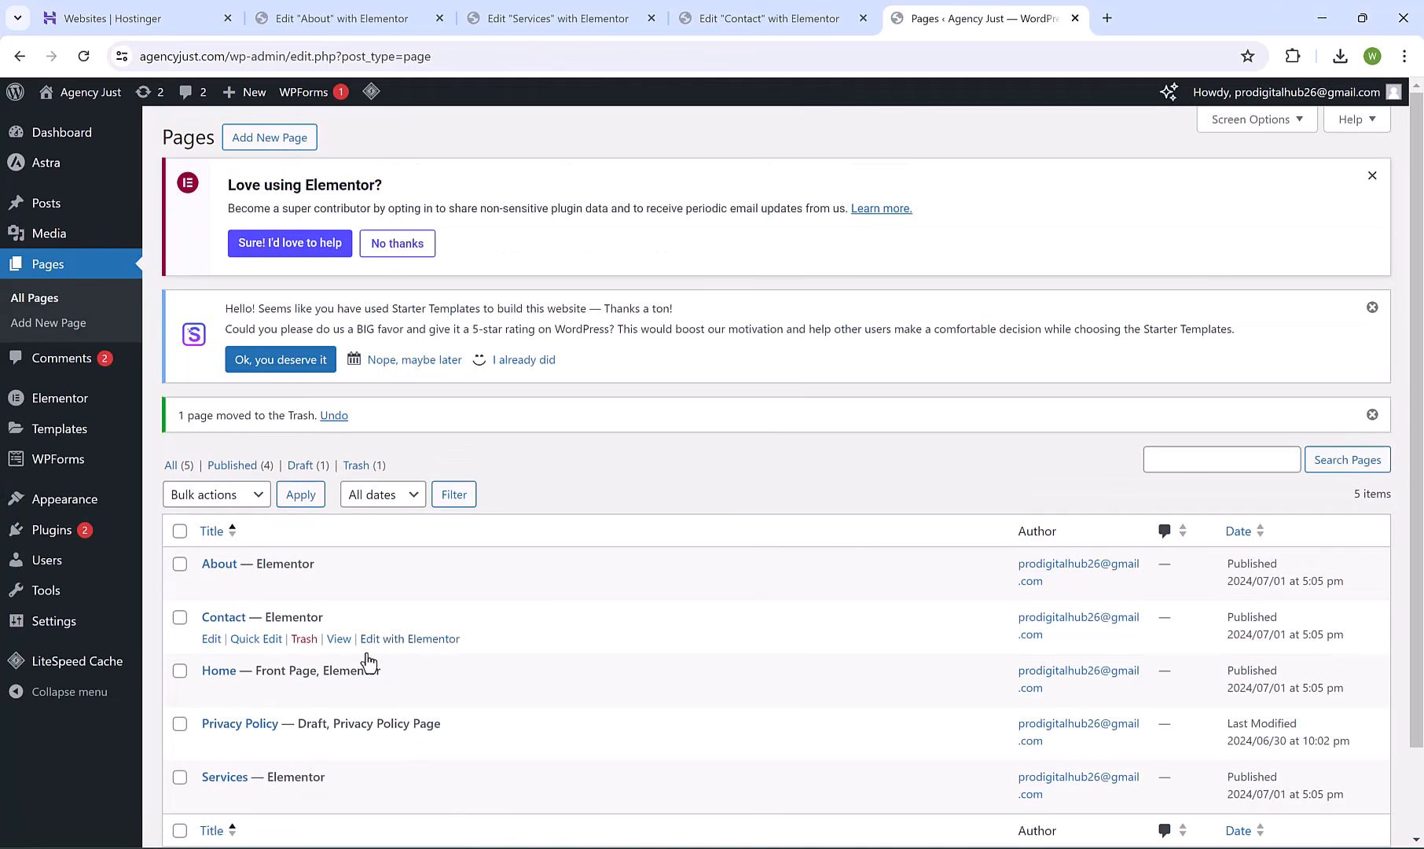
pyautogui.click(371, 465)
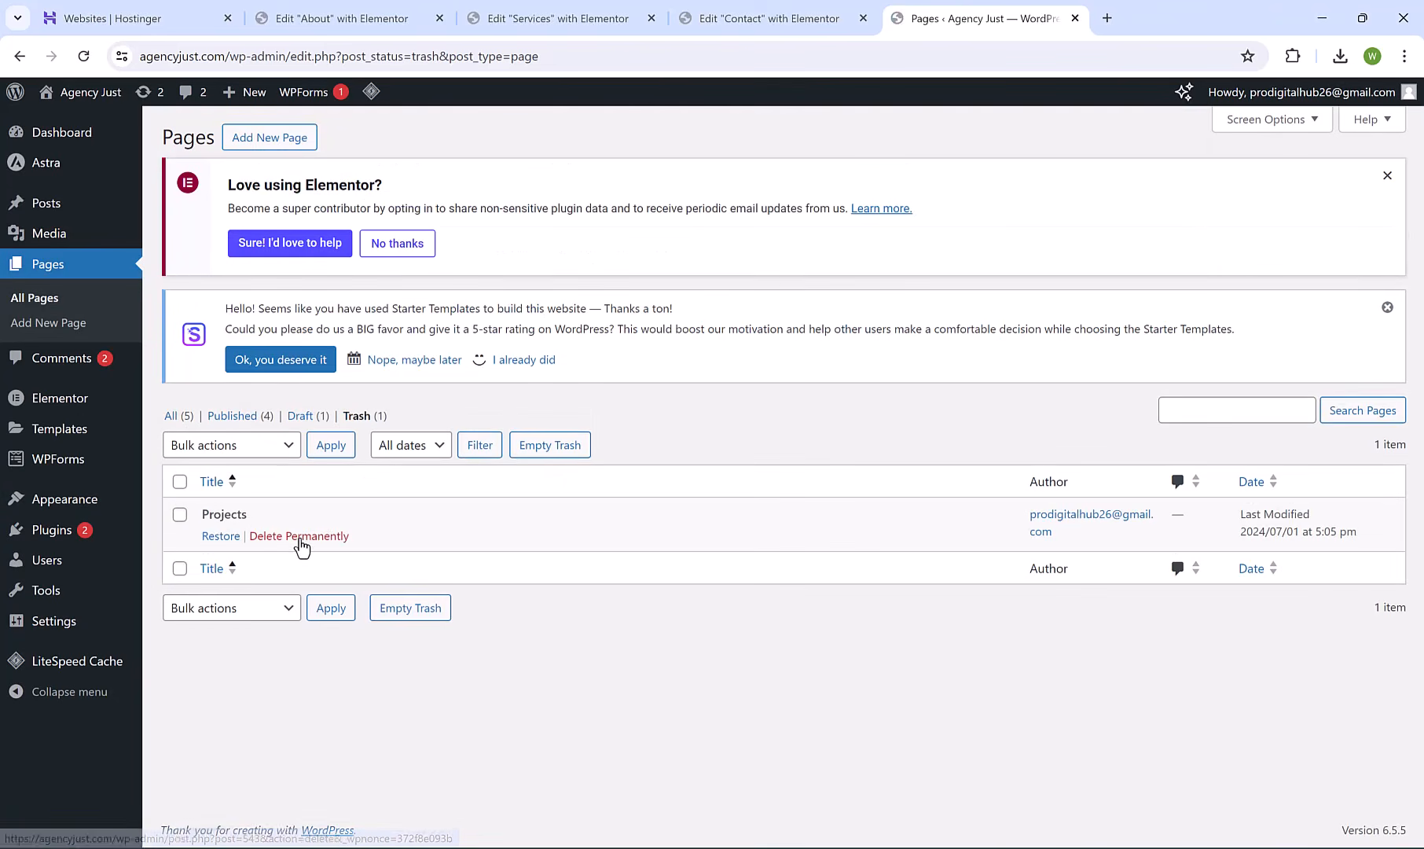
pyautogui.click(300, 543)
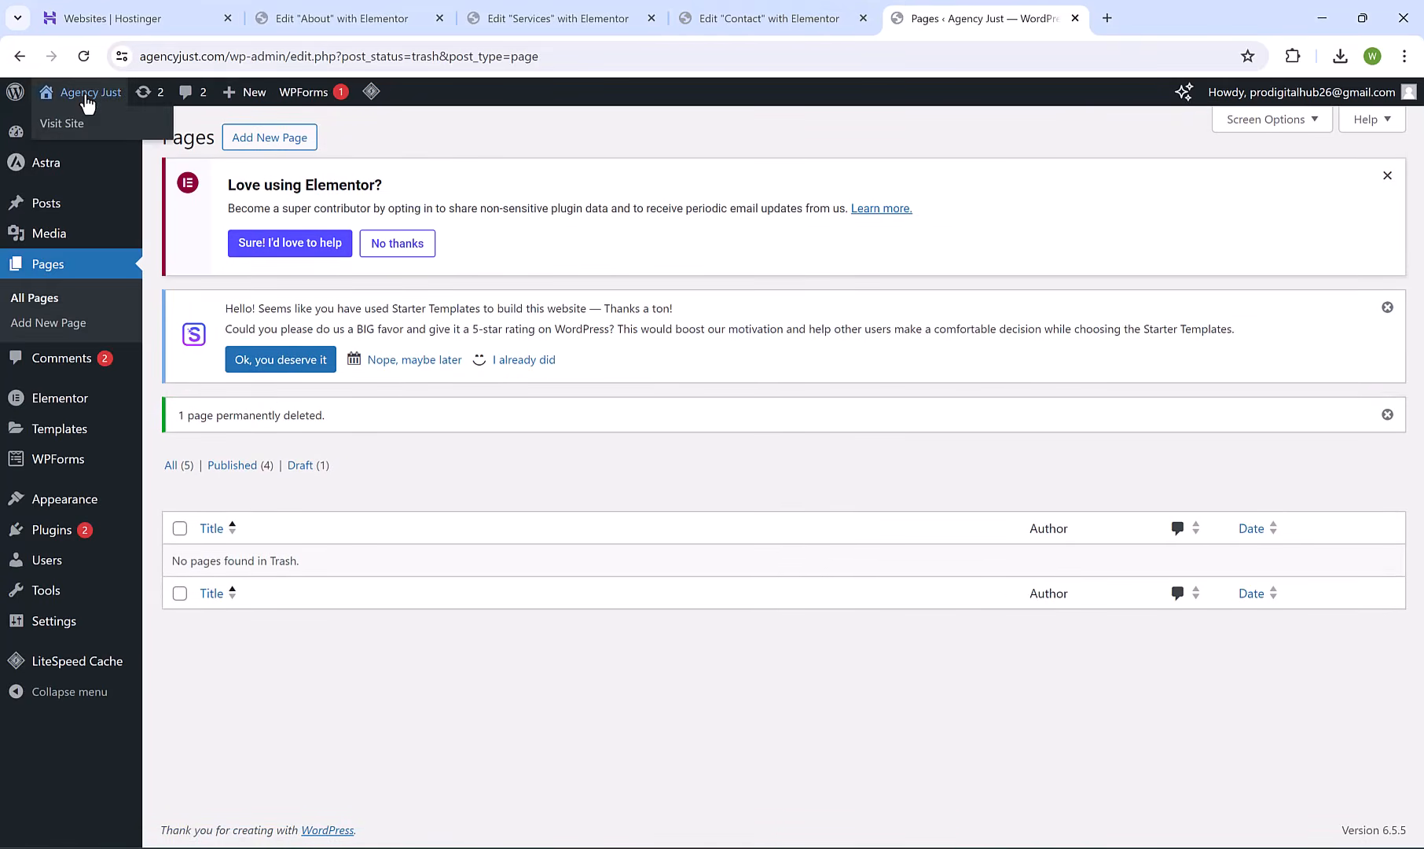
pyautogui.click(86, 98)
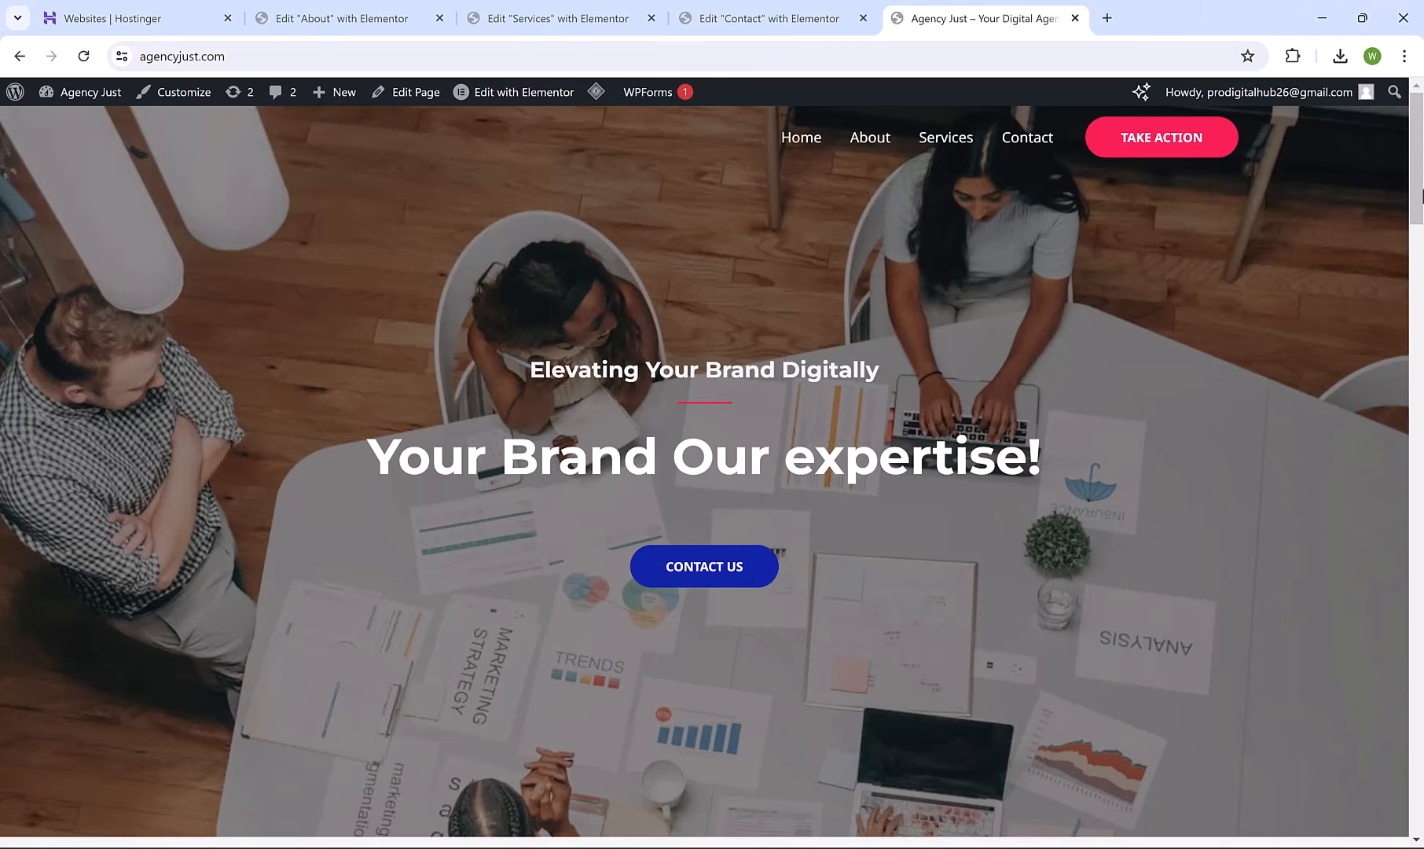
# Scroll the home page to the Our Services cards and back, then go to the Dashboard.
pyautogui.moveTo(1422, 195); pyautogui.dragTo(1422, 387)
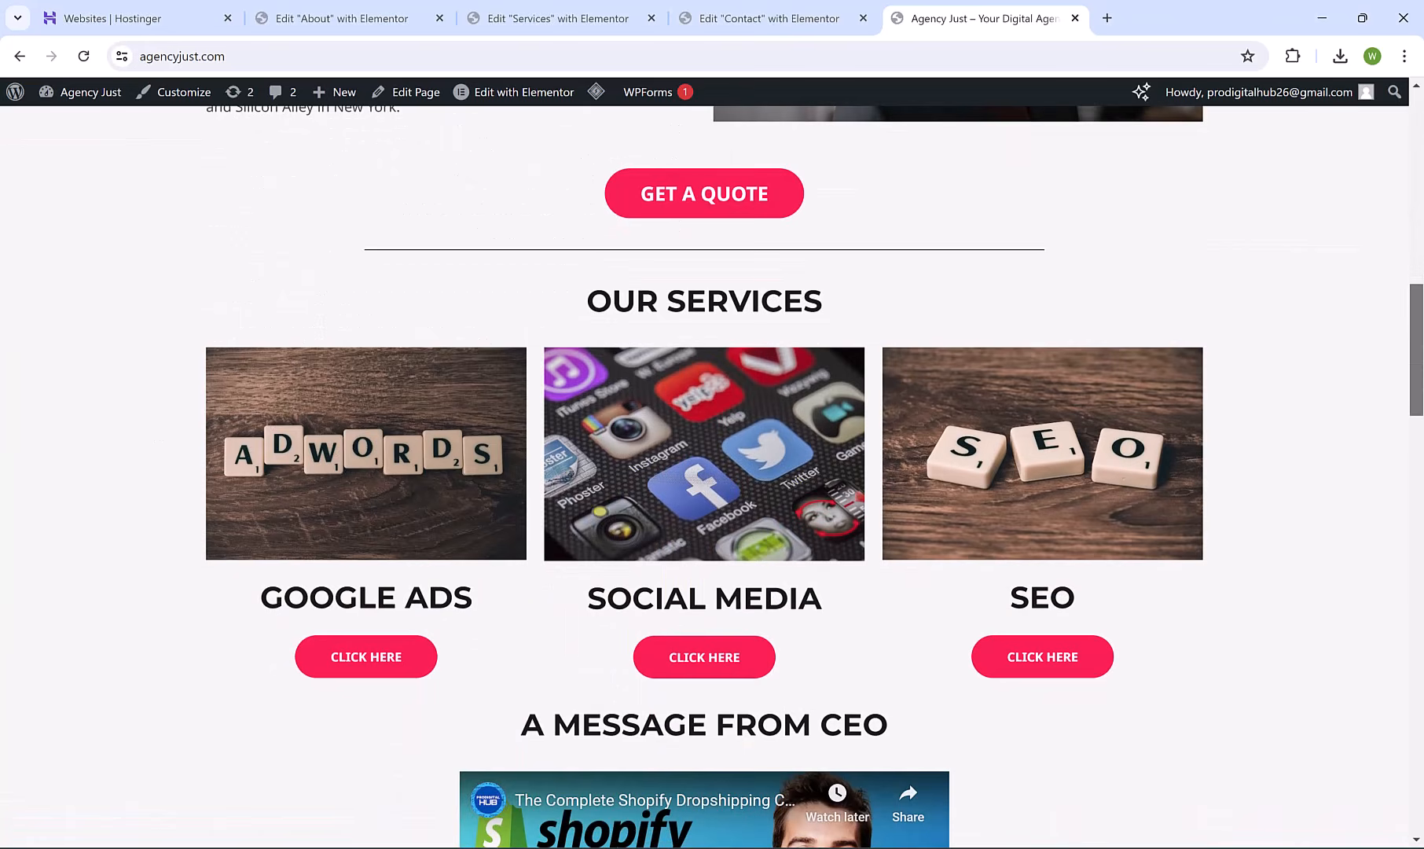
pyautogui.moveTo(1421, 338); pyautogui.dragTo(1423, 79)
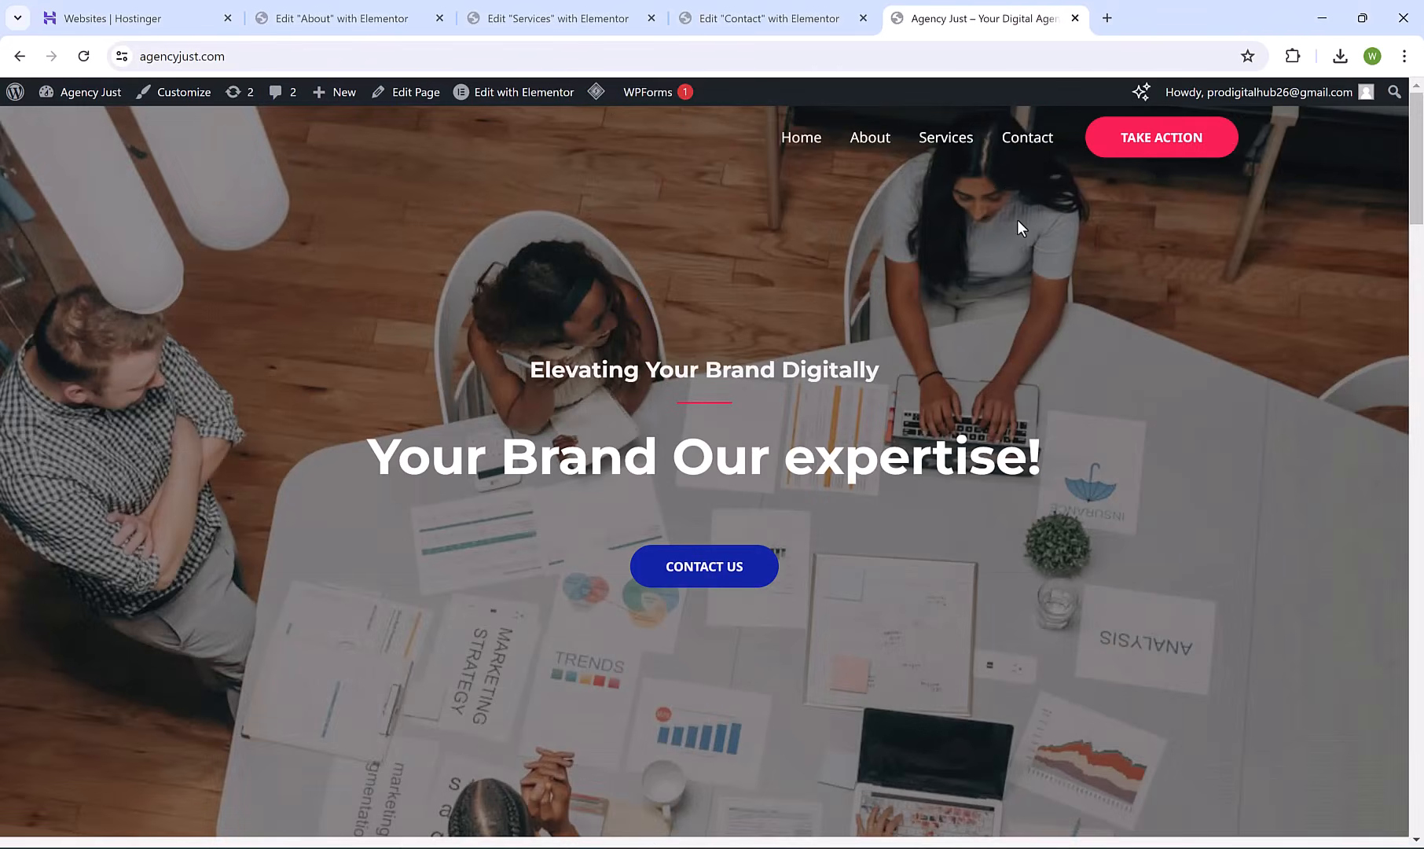
pyautogui.click(101, 118)
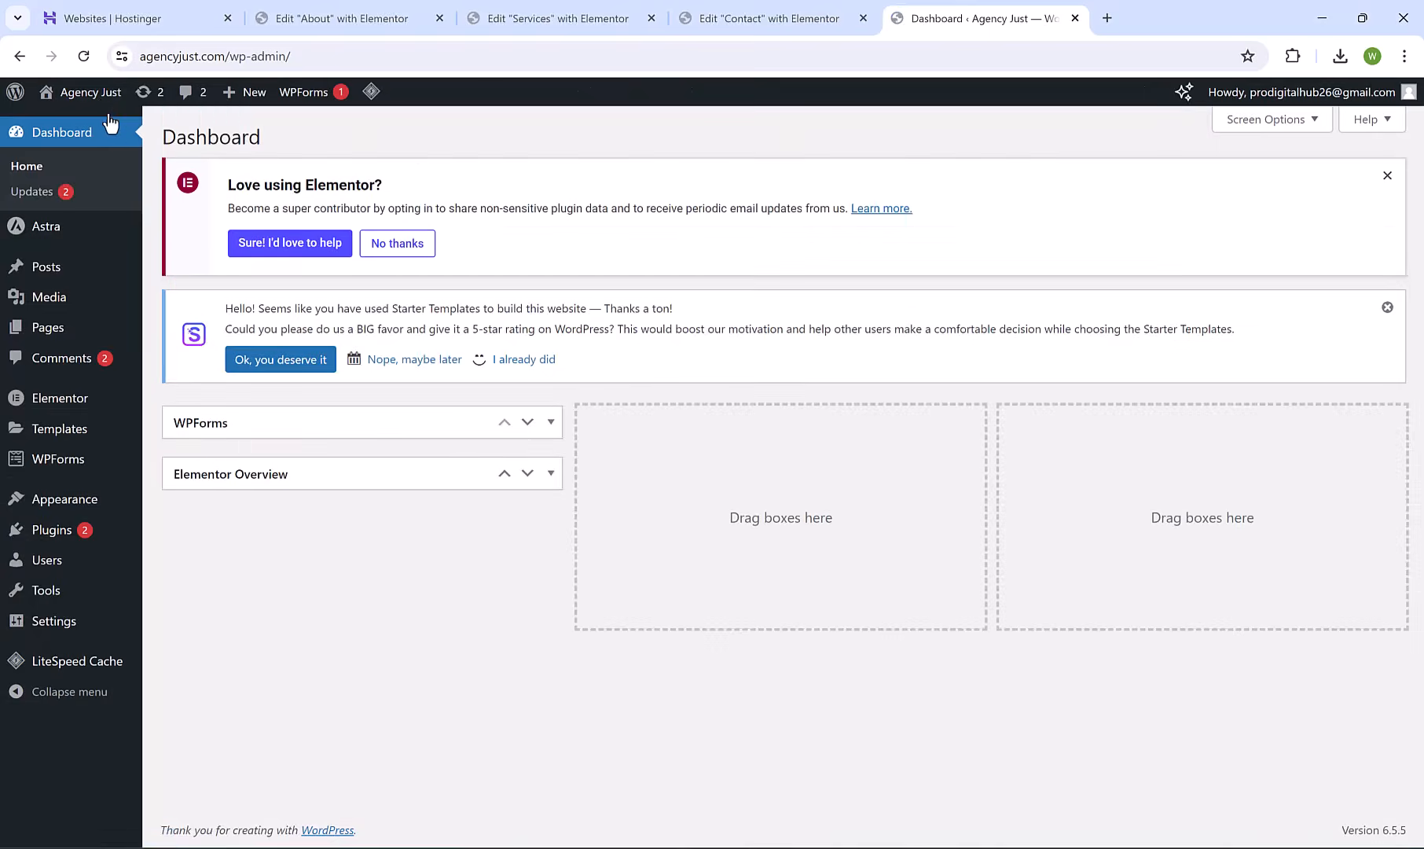
pyautogui.moveTo(44, 328)
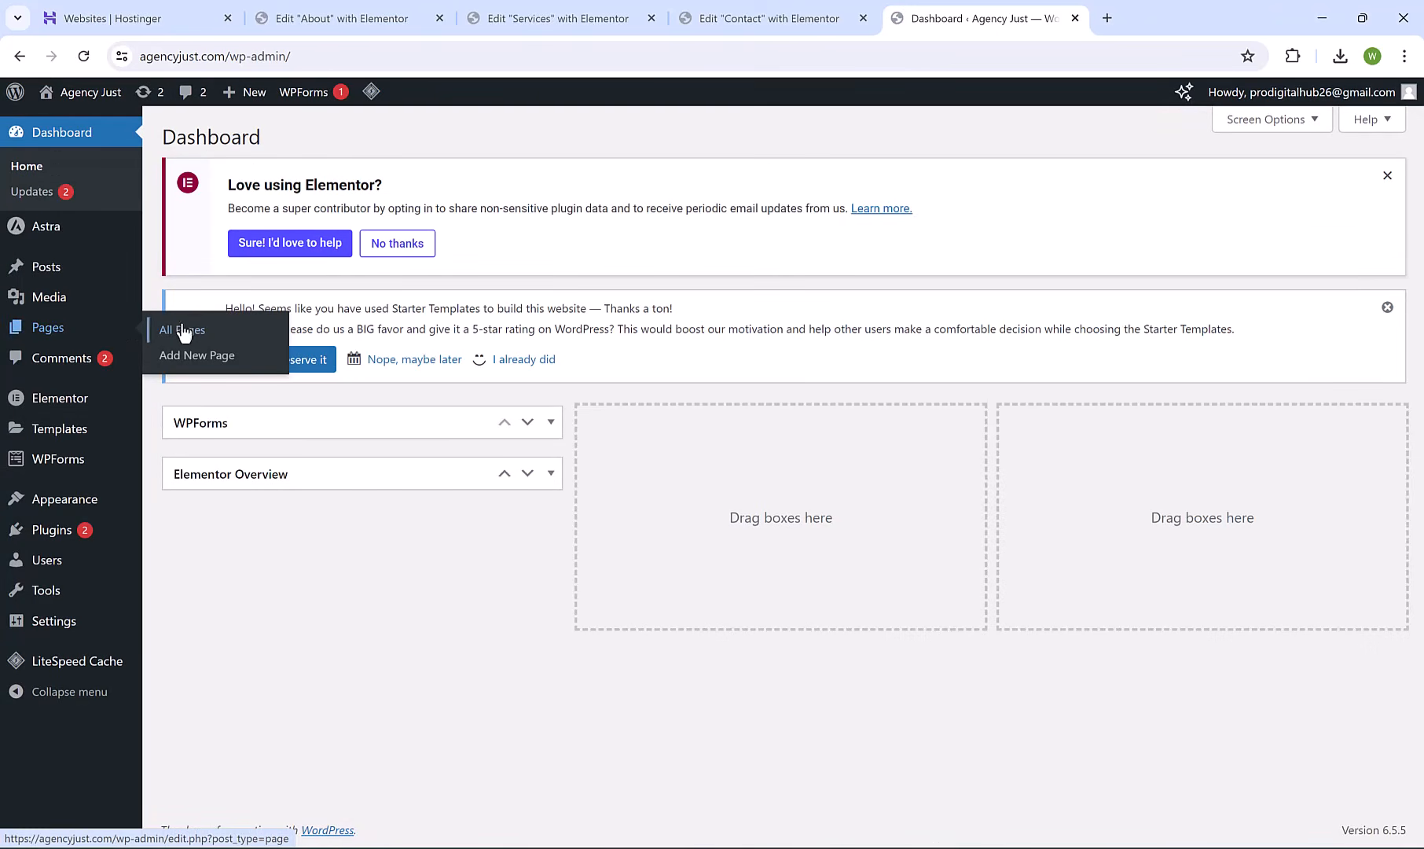
# Create a new page titled 'GOOGLE ADS' and open it in Elementor.
pyautogui.click(230, 357)
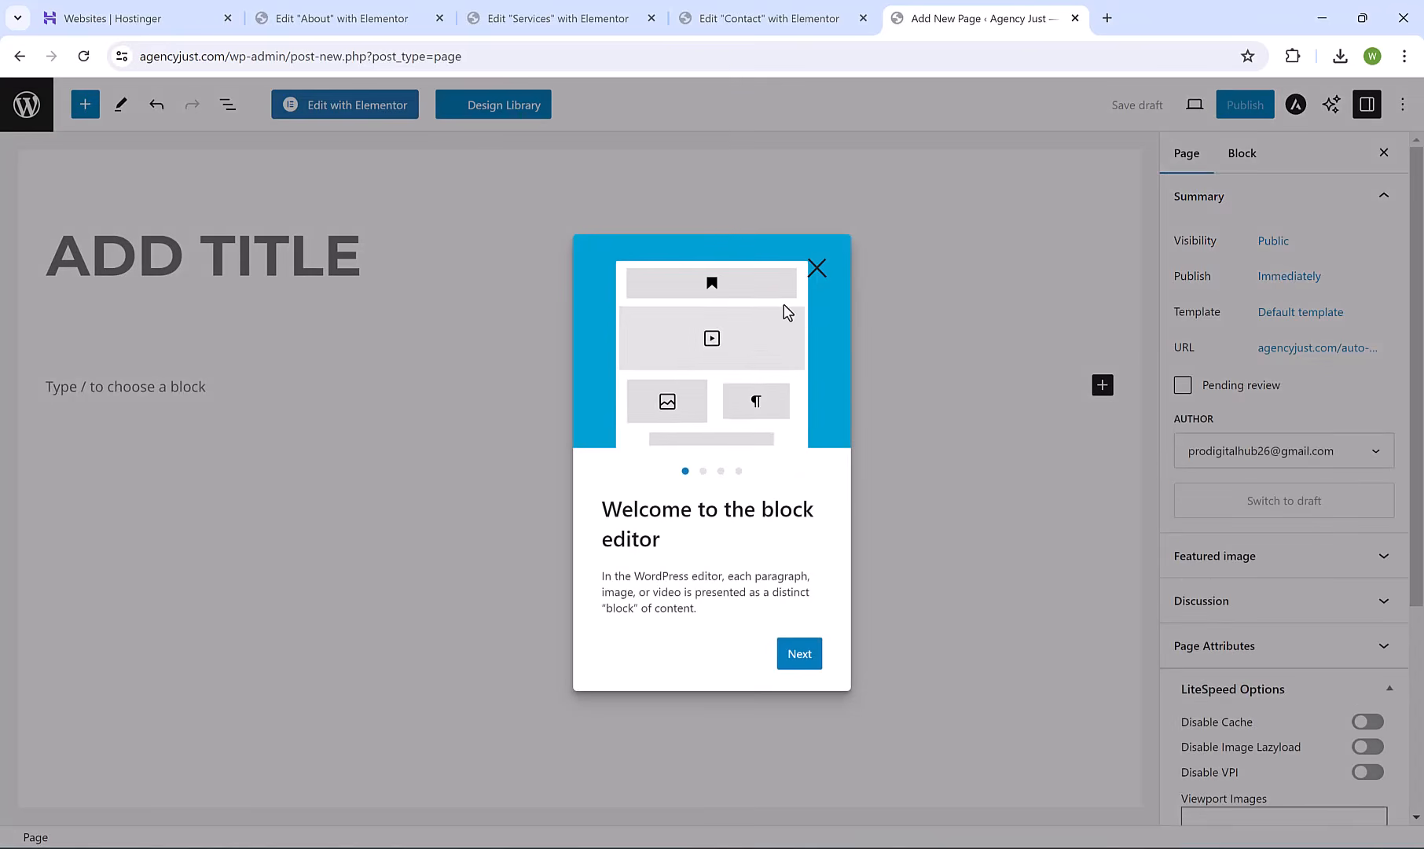
pyautogui.click(817, 268)
pyautogui.click(368, 272)
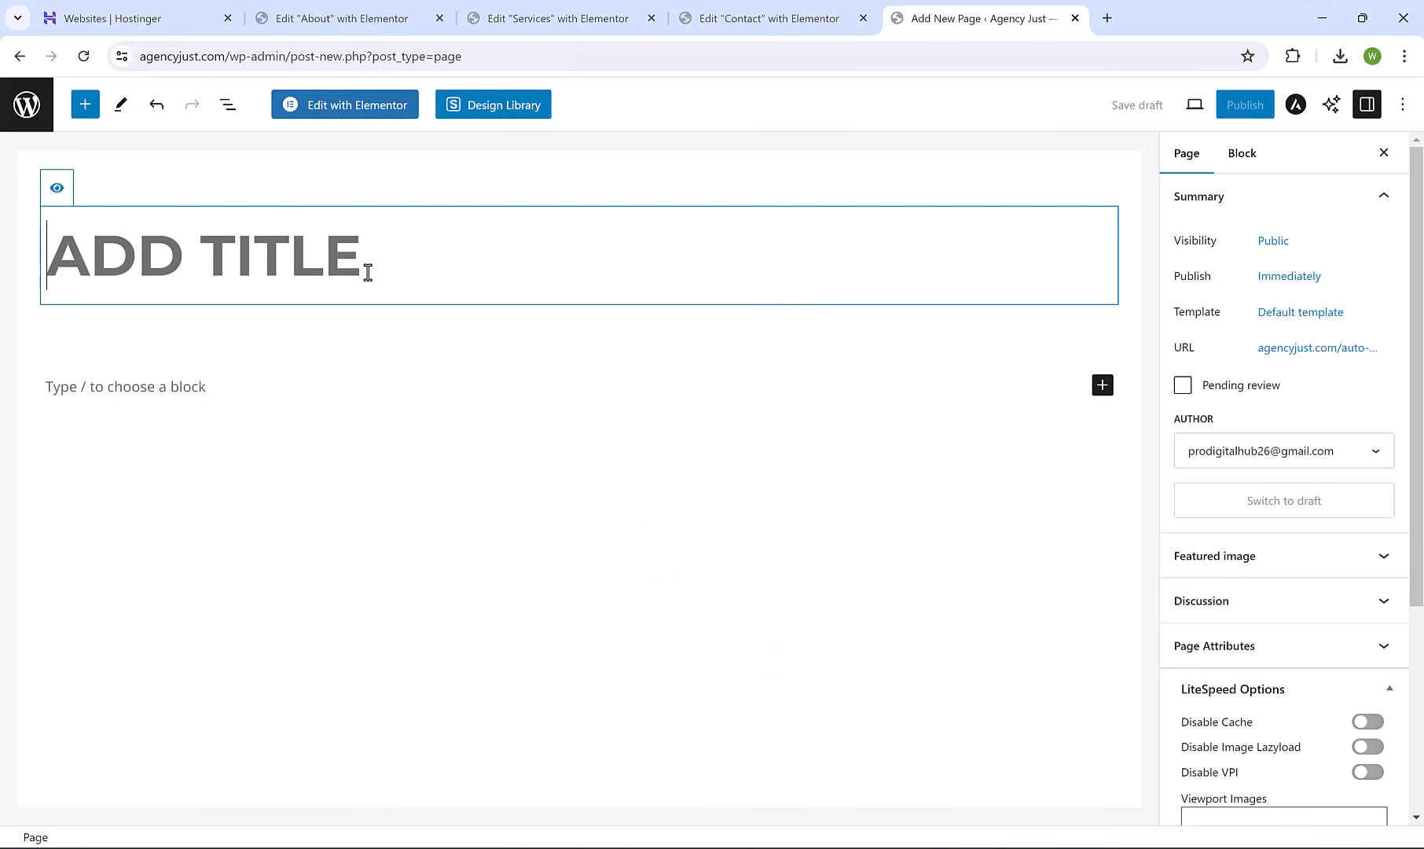
pyautogui.write('GOOGLE ADS')
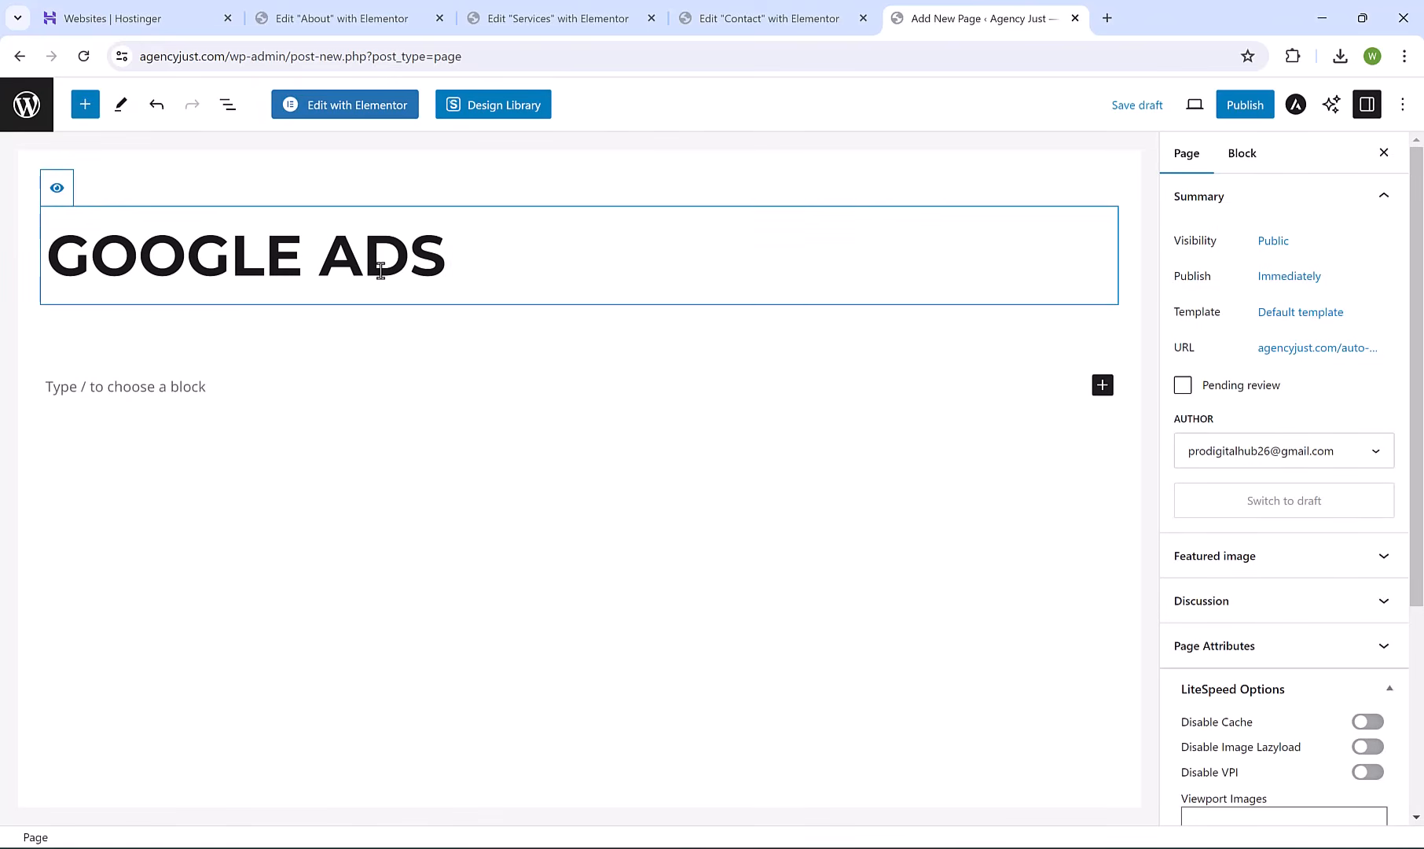
pyautogui.click(358, 106)
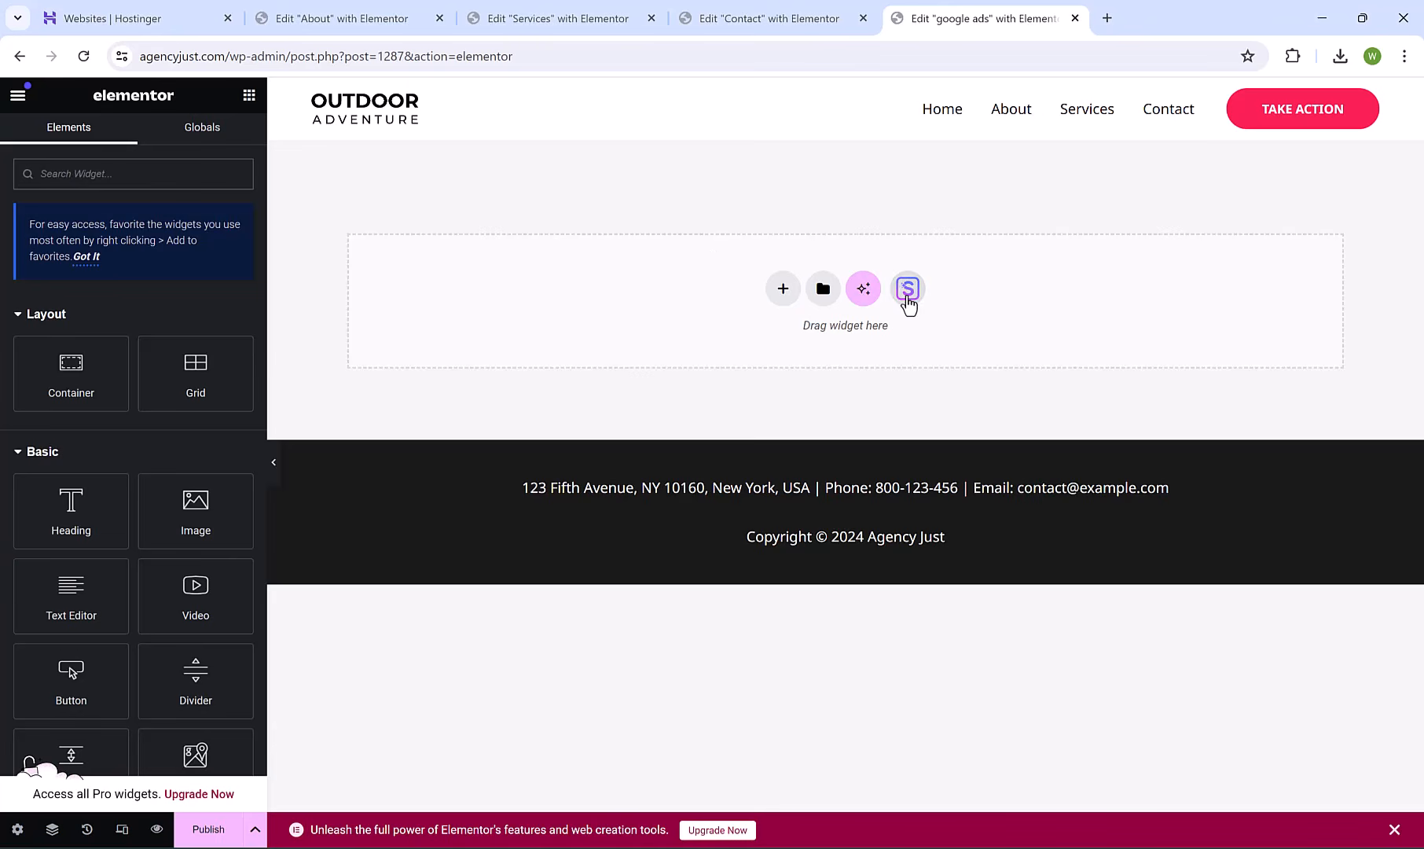
# Import the Planet Earth kit's Services page template into the empty Google Ads page.
pyautogui.click(908, 289)
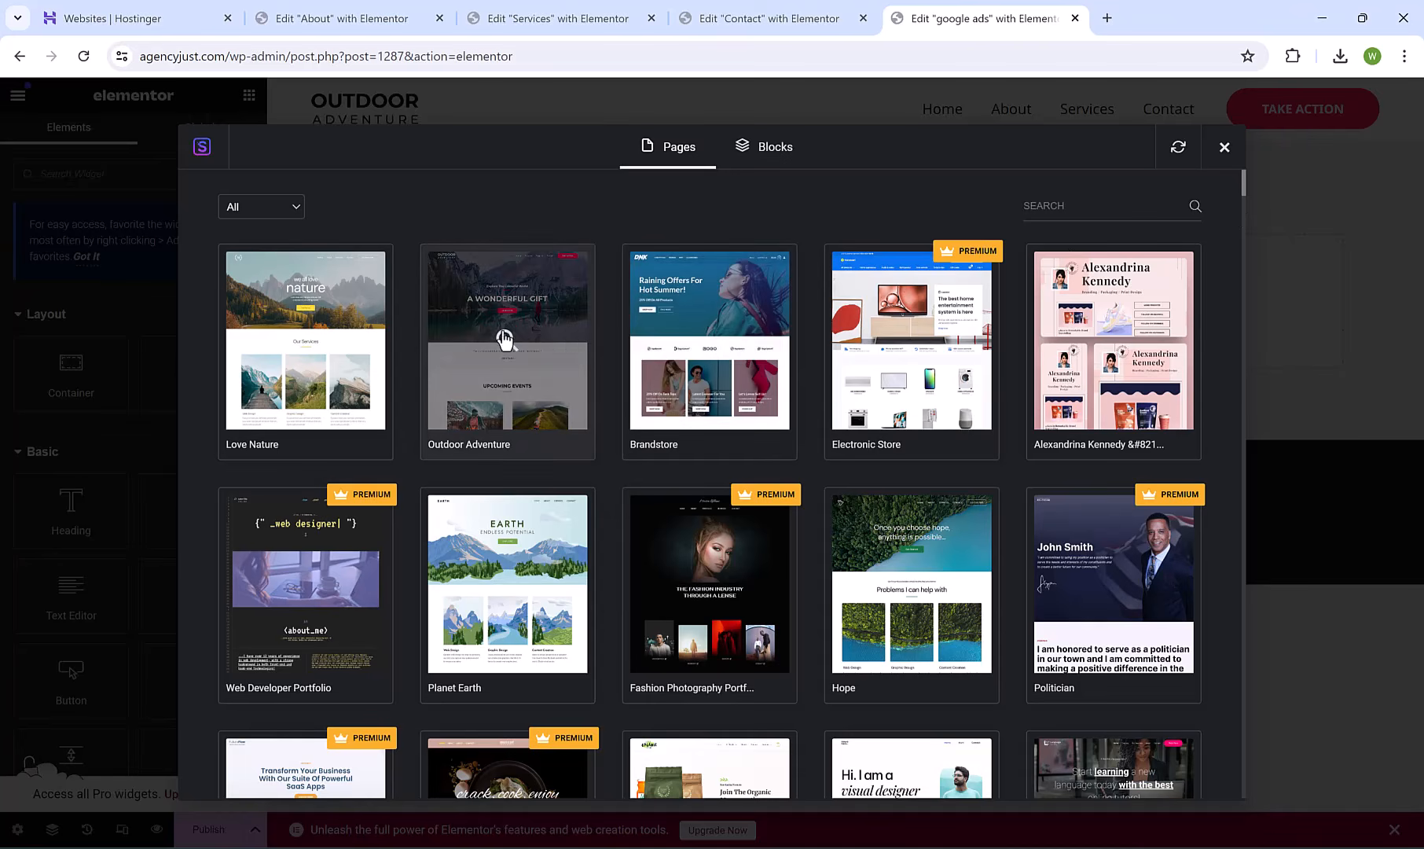
pyautogui.click(556, 353)
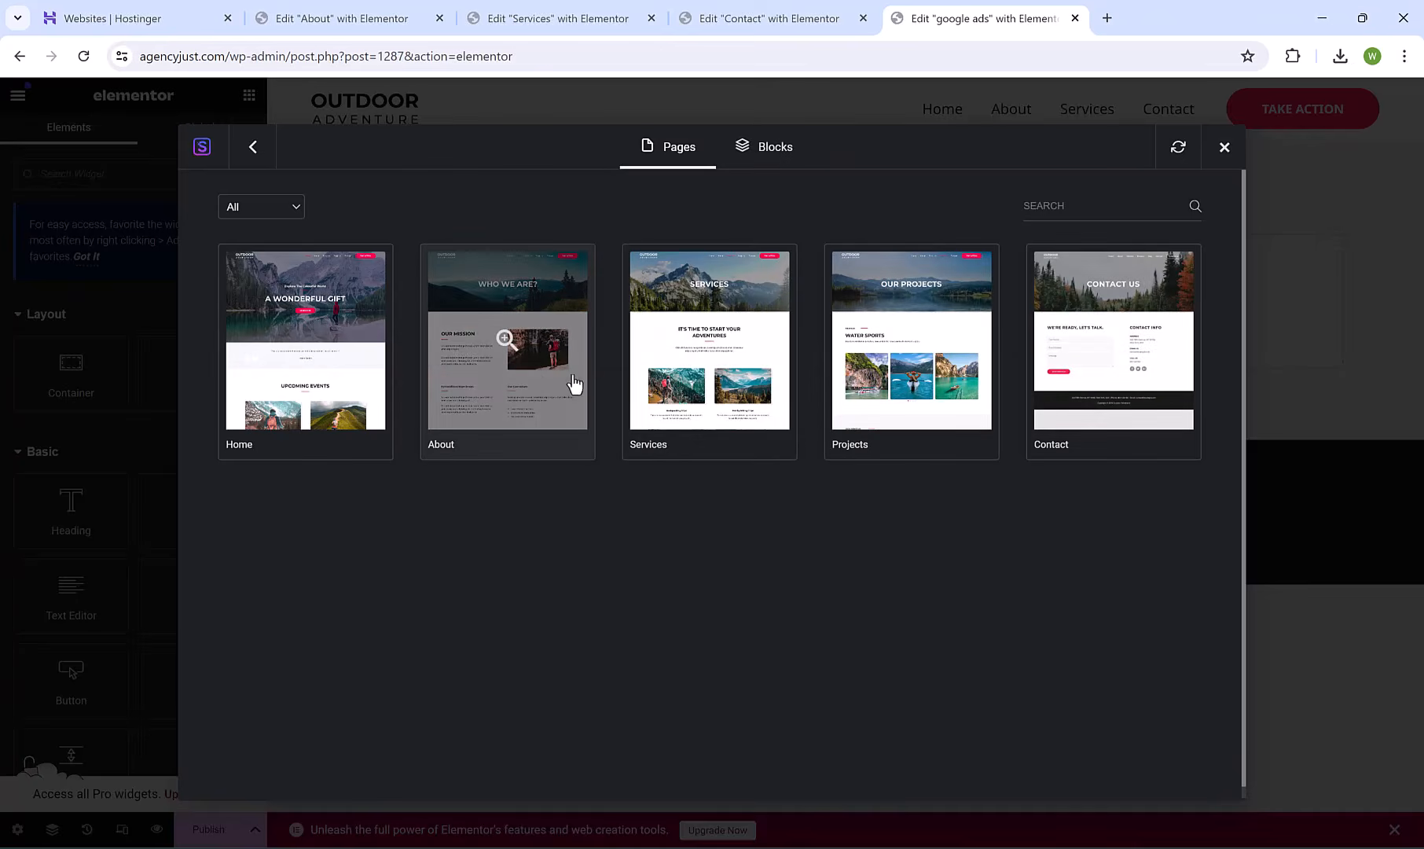
pyautogui.click(253, 148)
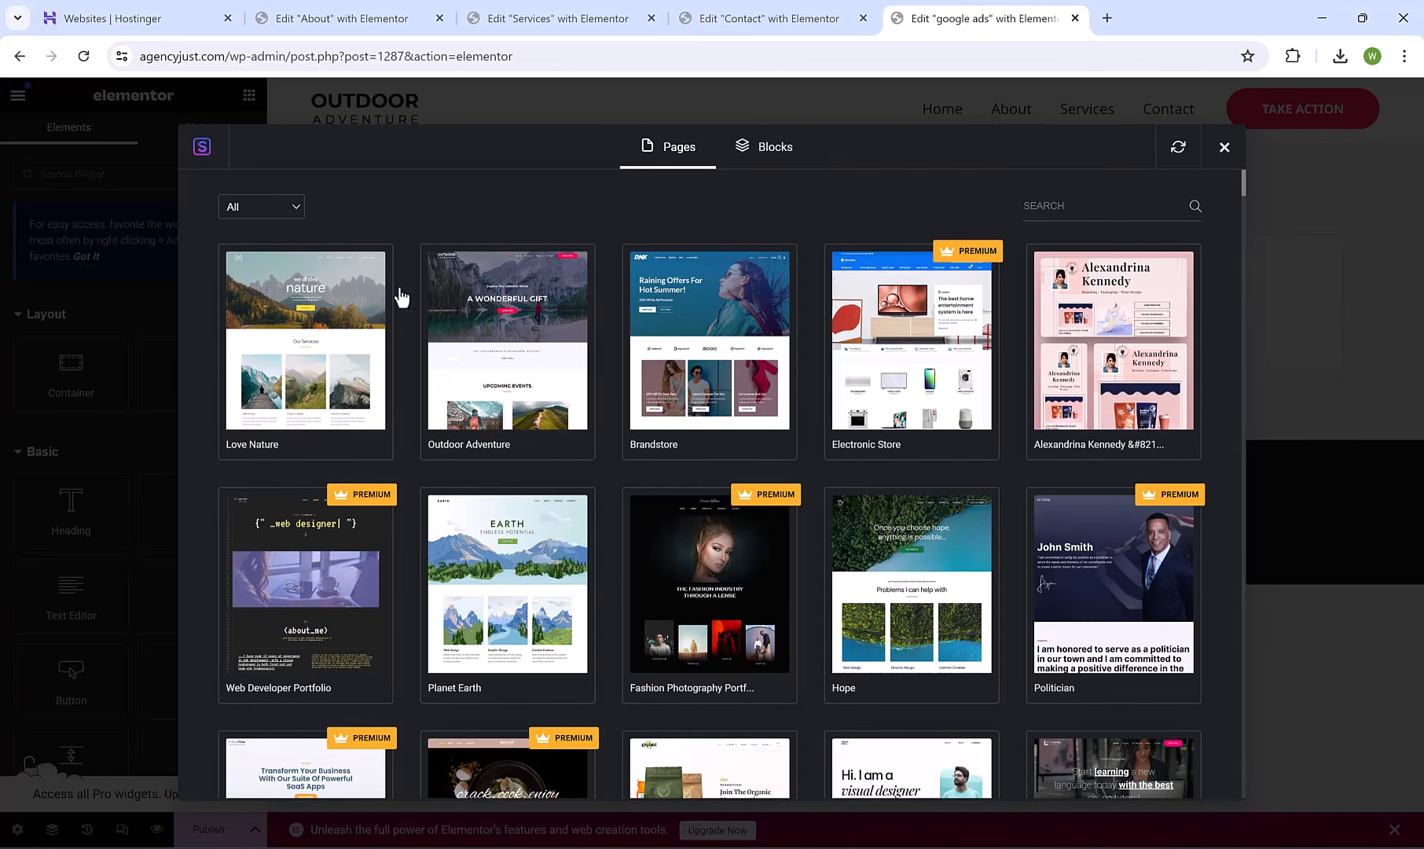
pyautogui.click(550, 550)
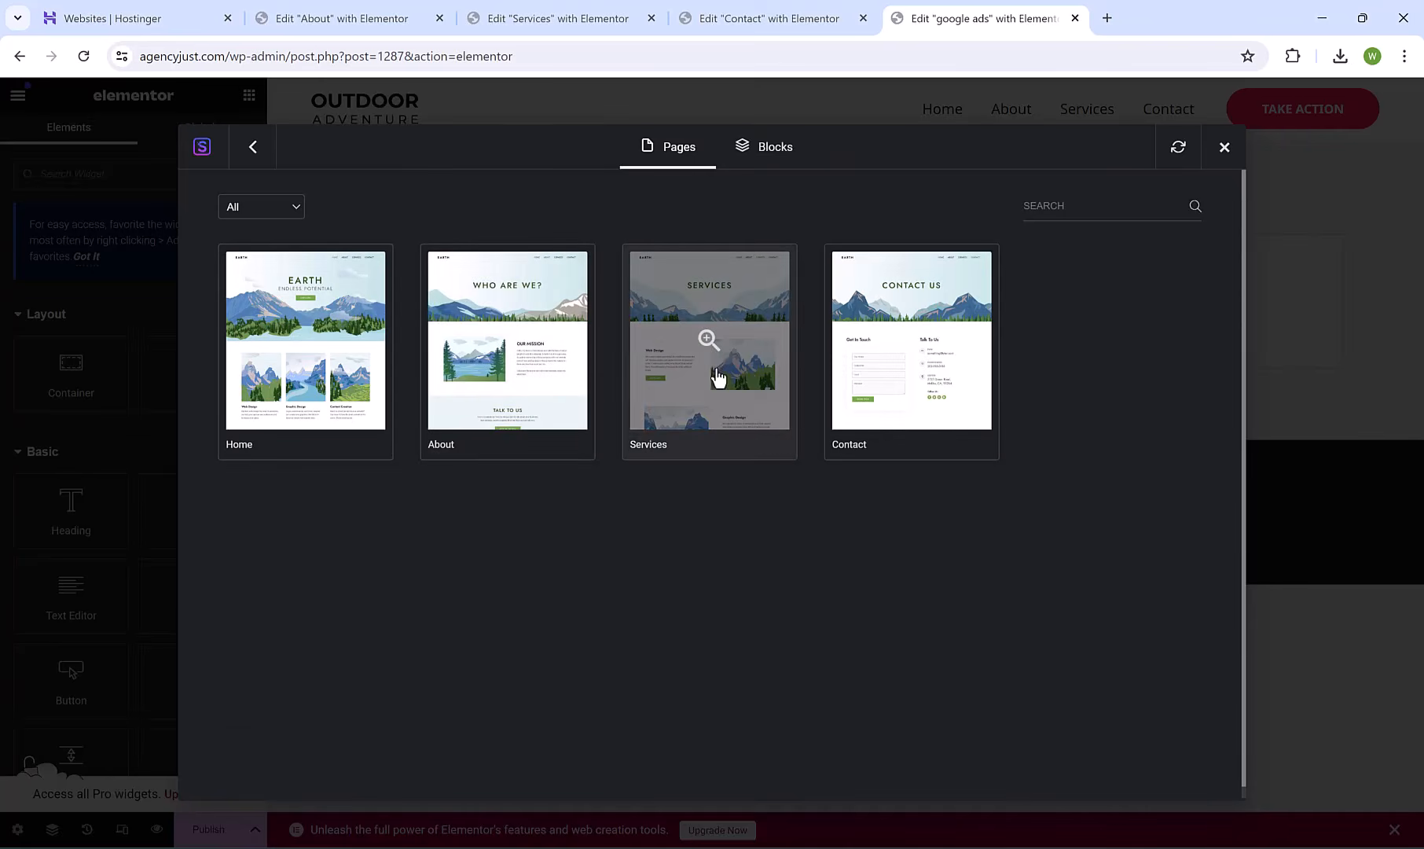
pyautogui.click(794, 372)
pyautogui.click(966, 154)
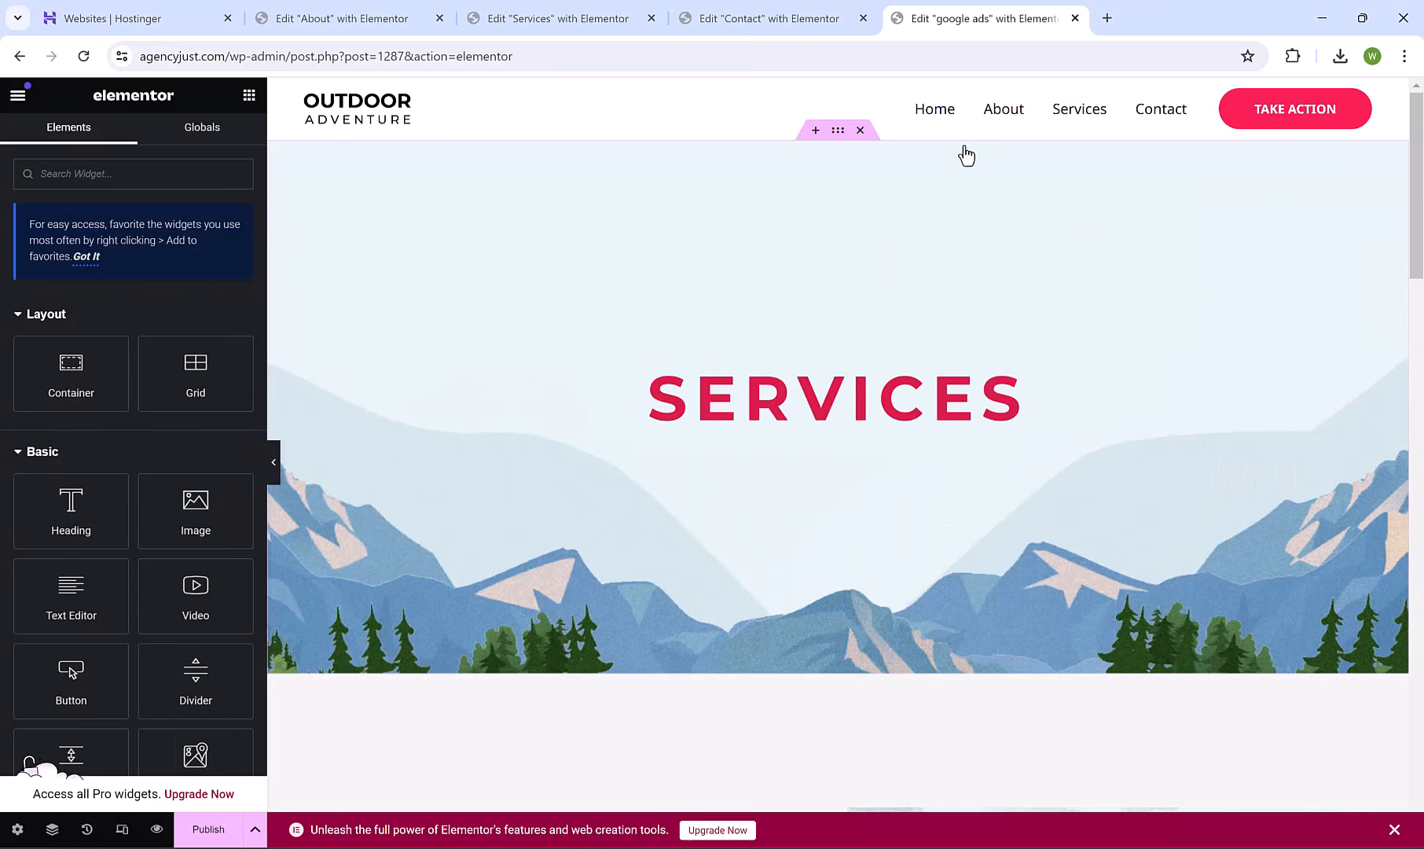
pyautogui.moveTo(1420, 240); pyautogui.dragTo(1419, 207)
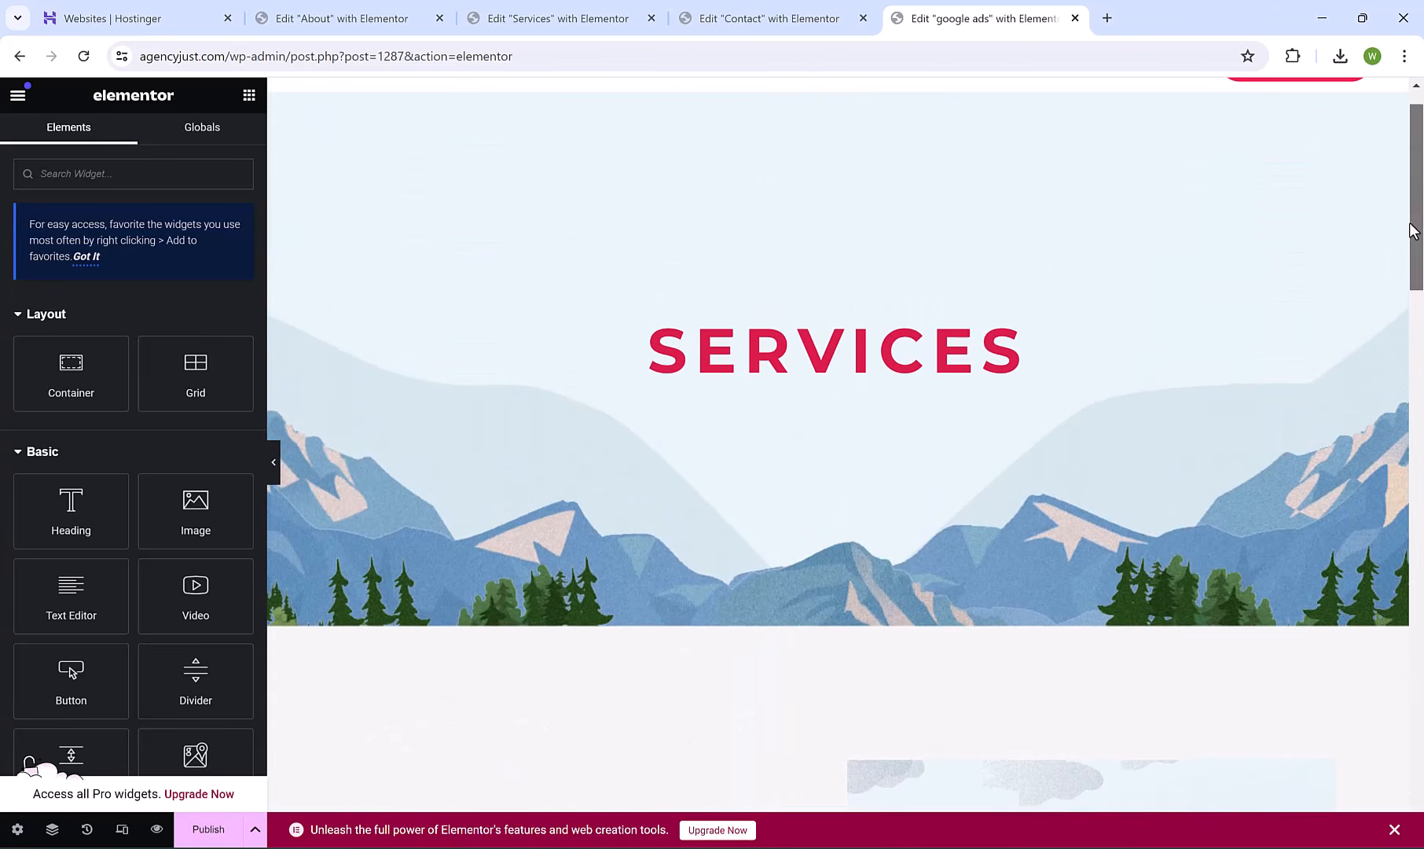
# Change the SERVICES hero heading to 'google ads'.
pyautogui.click(863, 349)
pyautogui.doubleClick(864, 348)
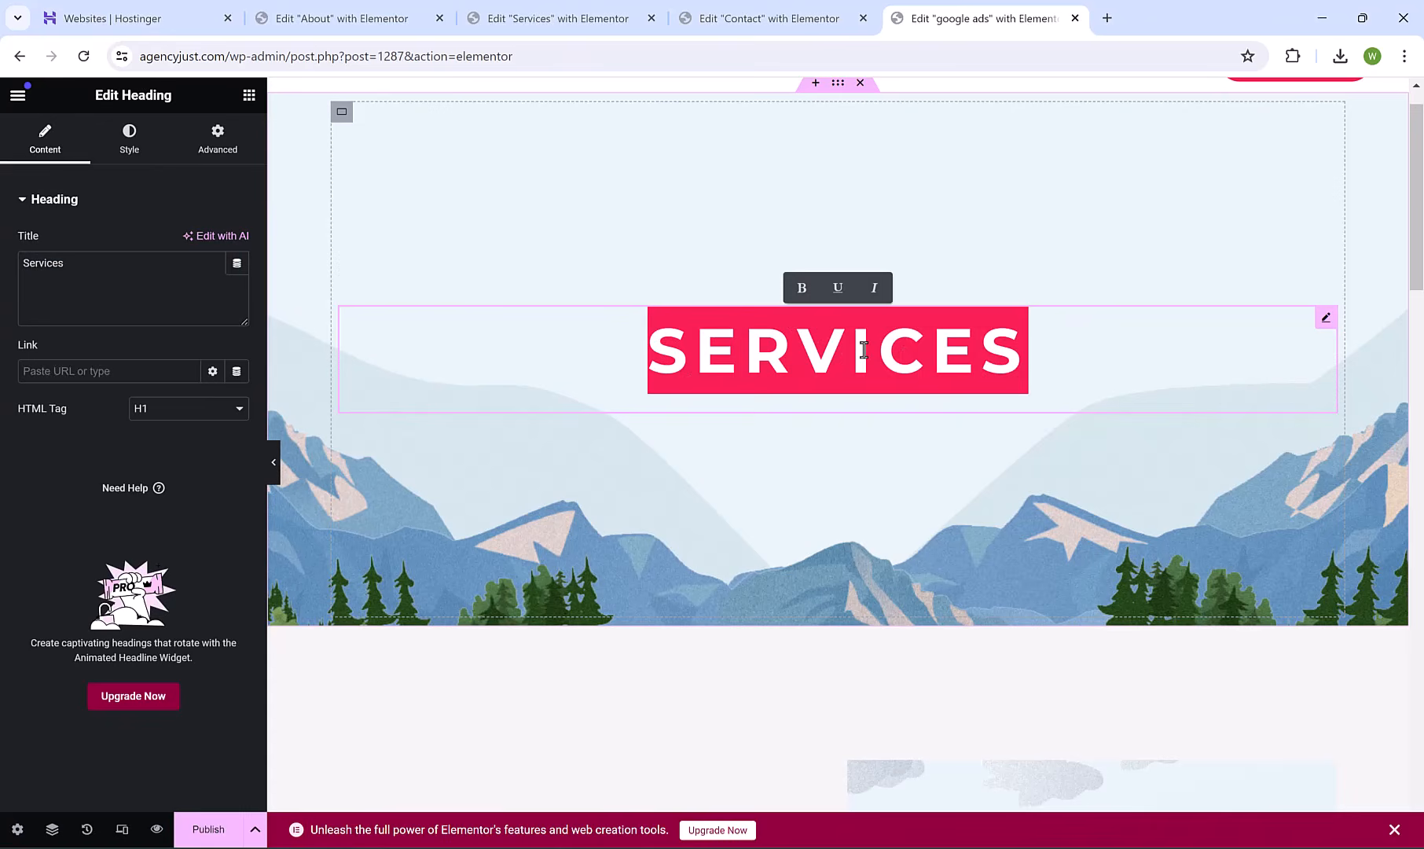
pyautogui.write('google ads')
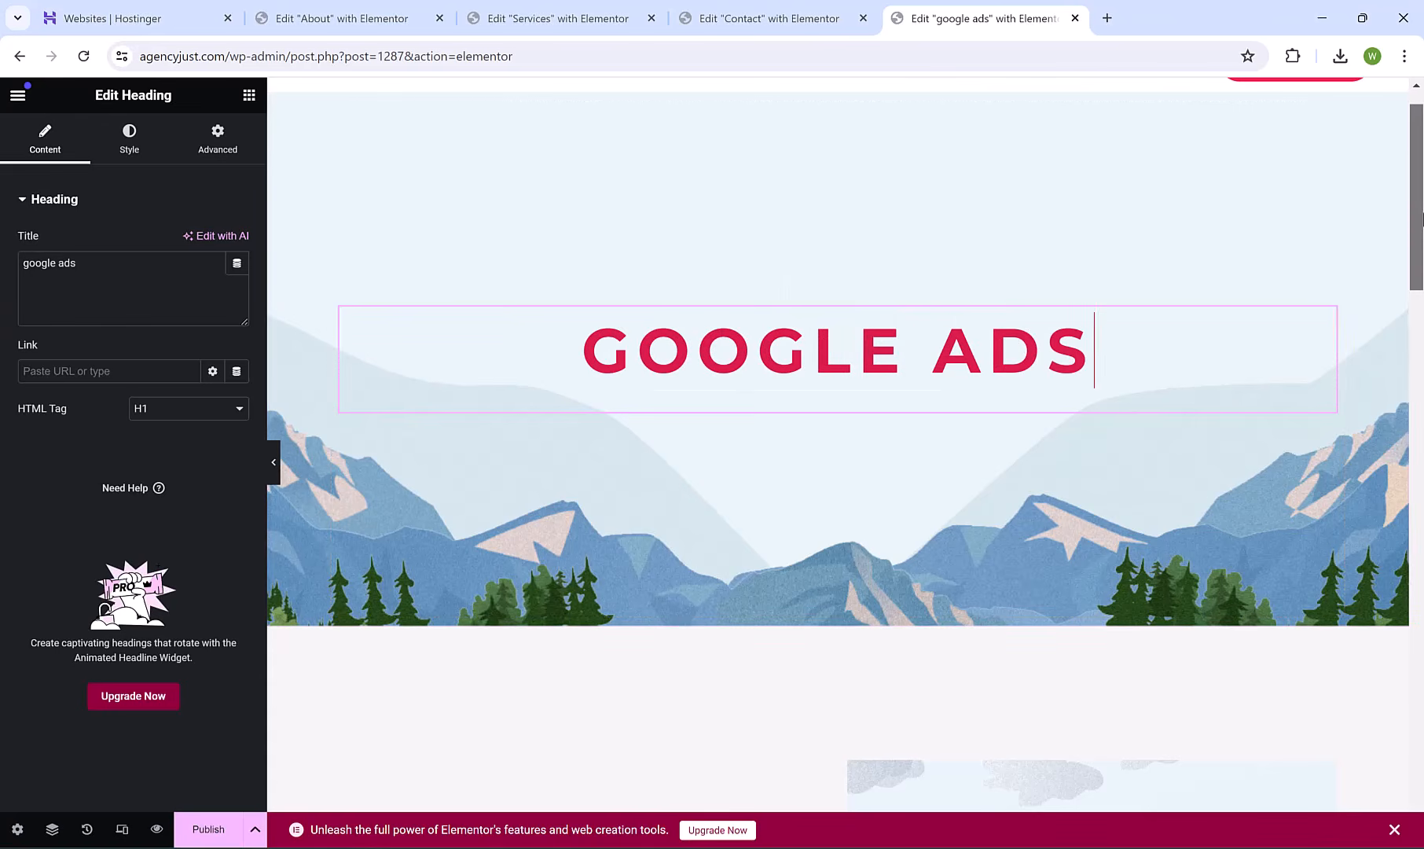
# Publish the Google Ads page and preview it in a new tab.
pyautogui.moveTo(1420, 218); pyautogui.dragTo(1421, 345)
pyautogui.scroll(5, 712, 301)
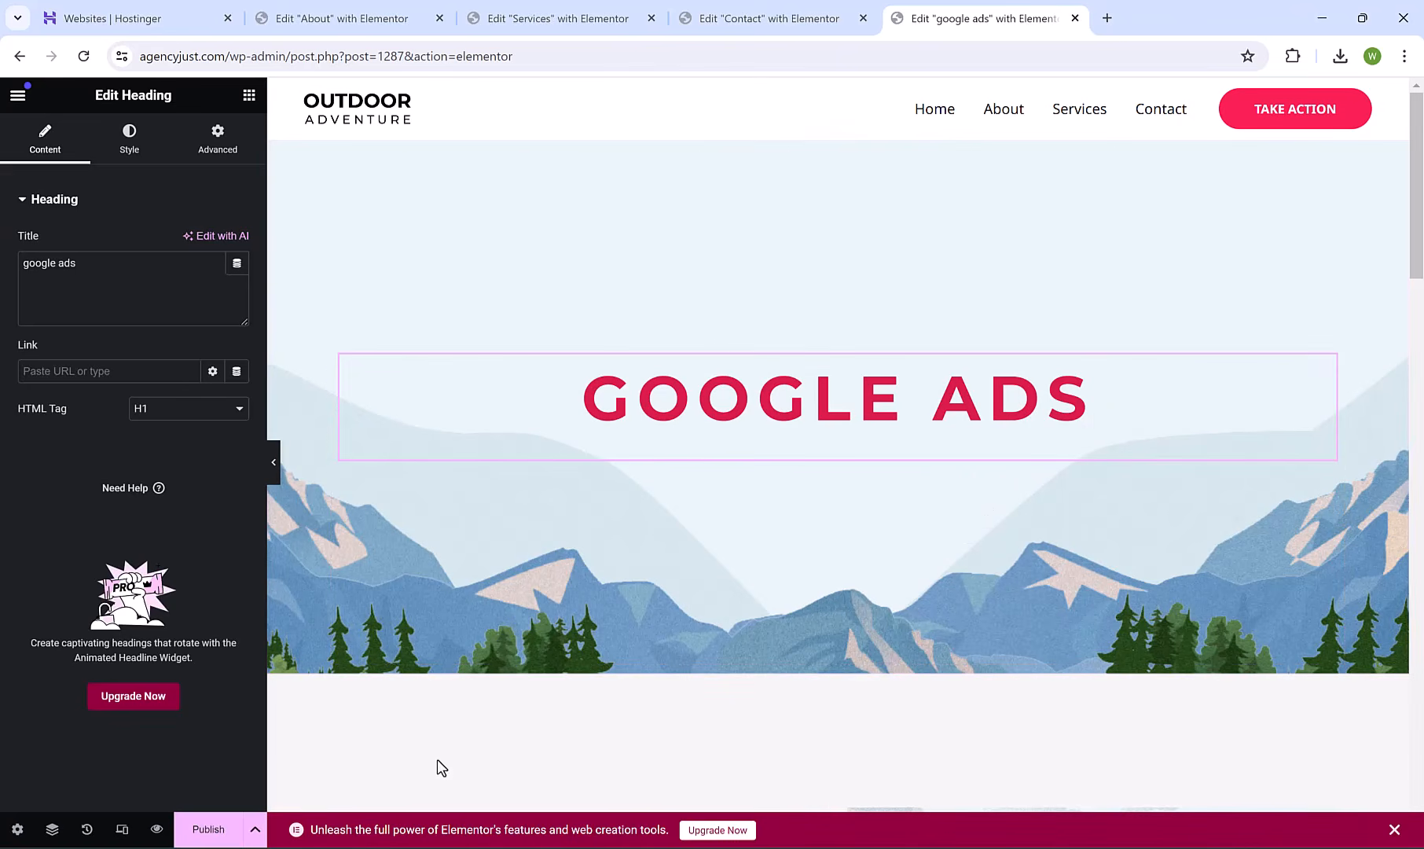
pyautogui.click(209, 831)
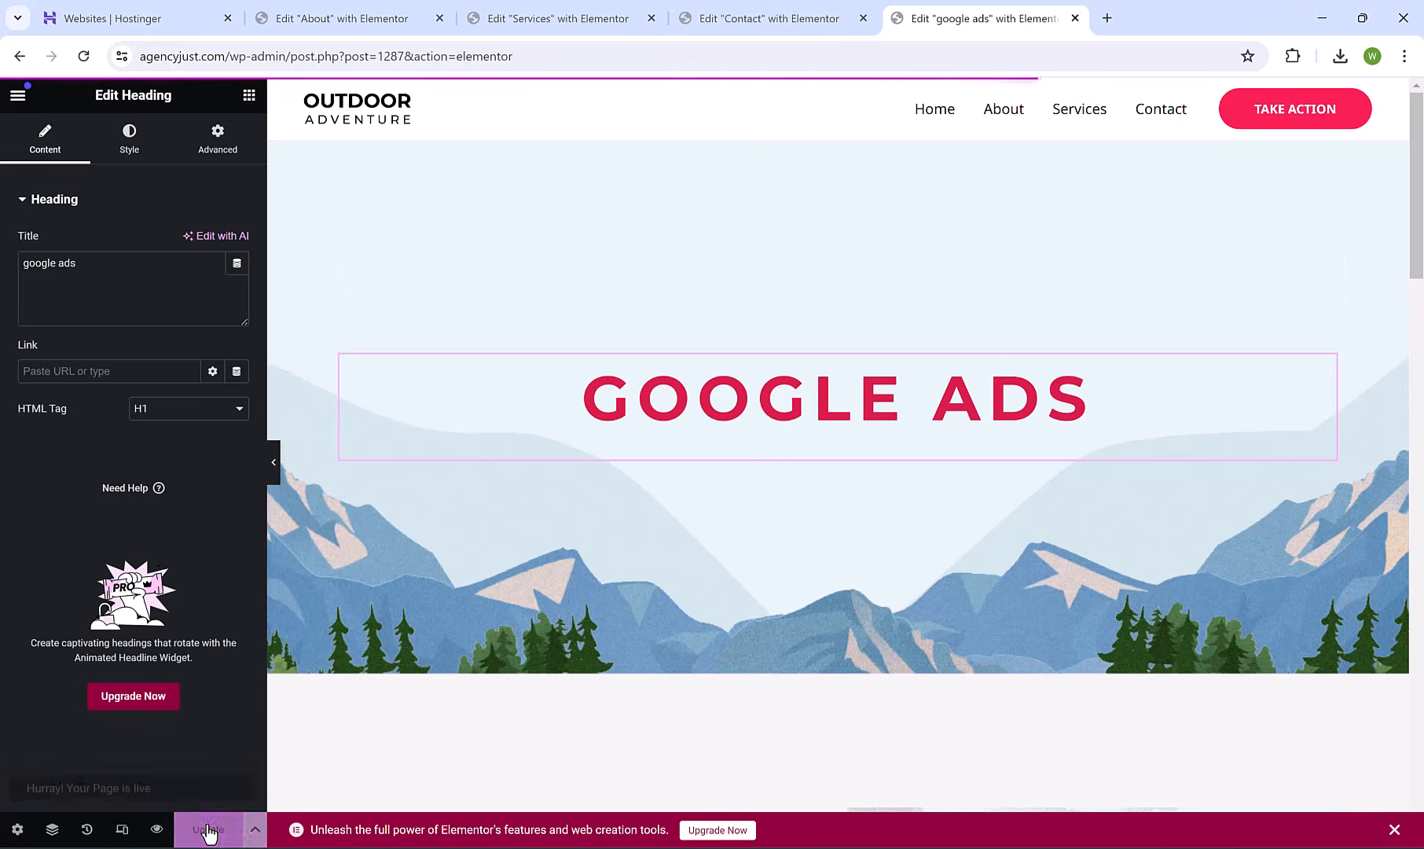
pyautogui.click(158, 828)
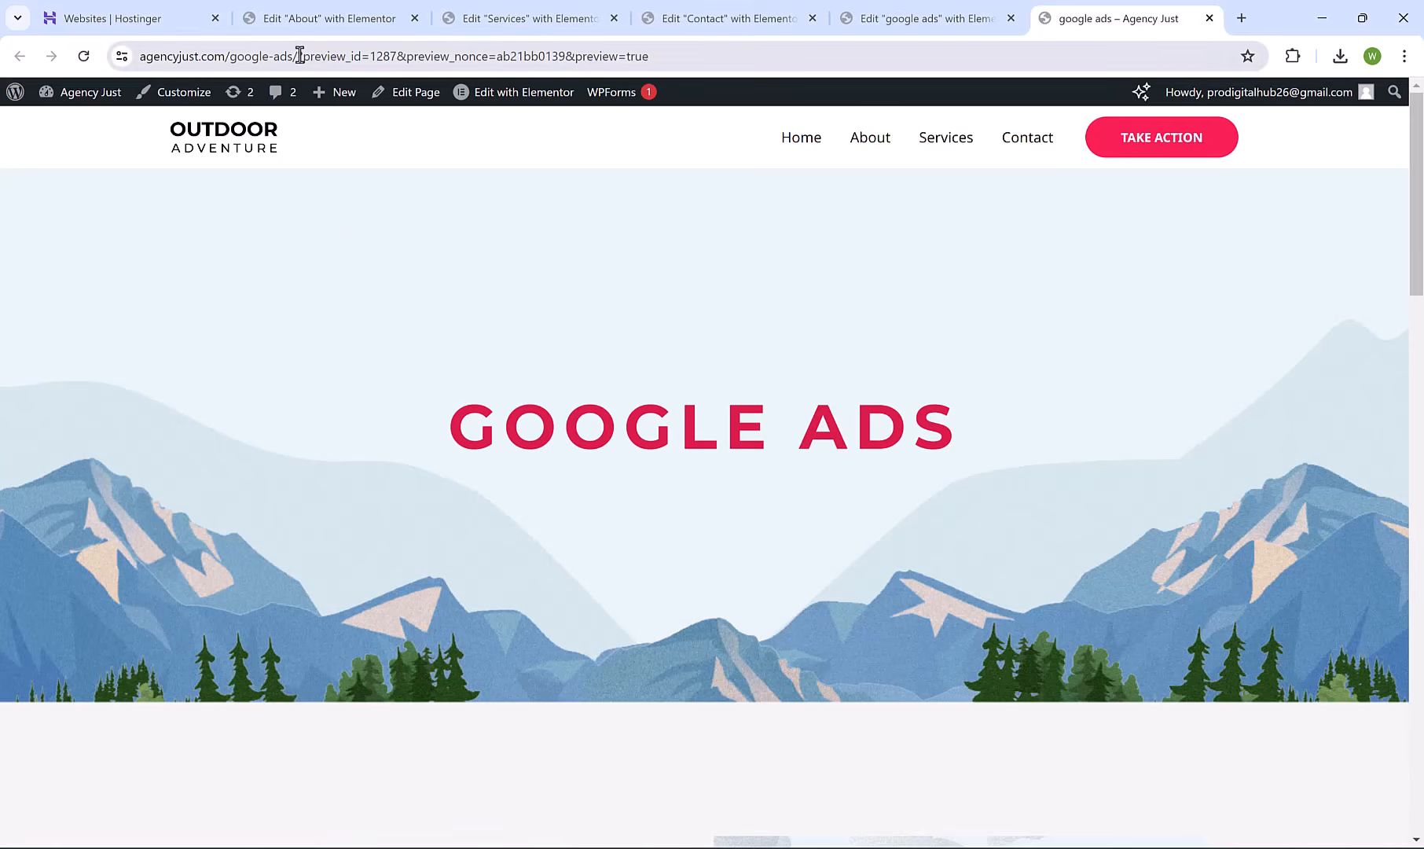
# Load the live /google-ads/ page without the preview query, then return to the Dashboard.
pyautogui.moveTo(298, 56); pyautogui.dragTo(1154, 16)
pyautogui.press('BackSpace')
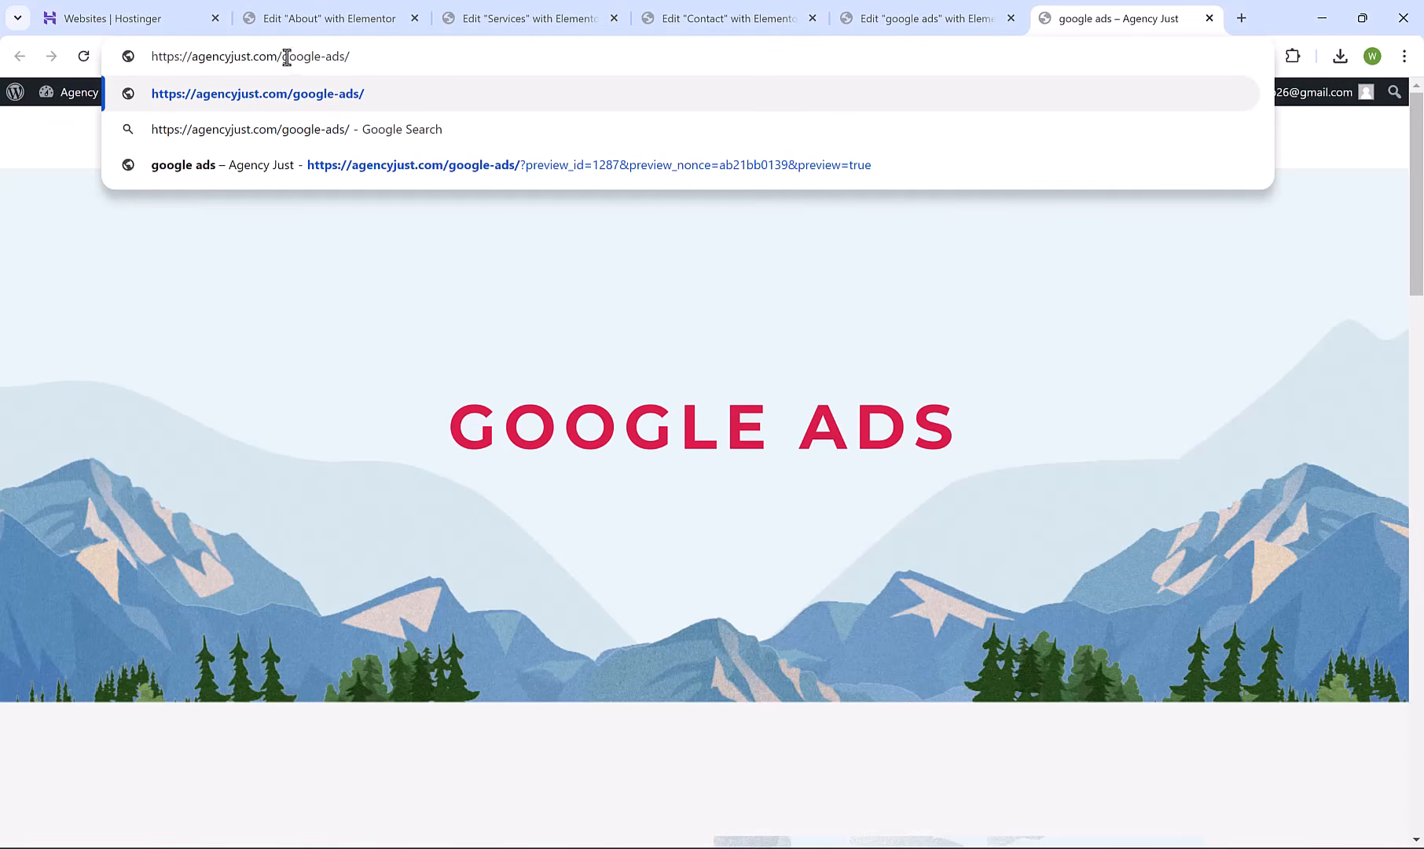
pyautogui.press('Return')
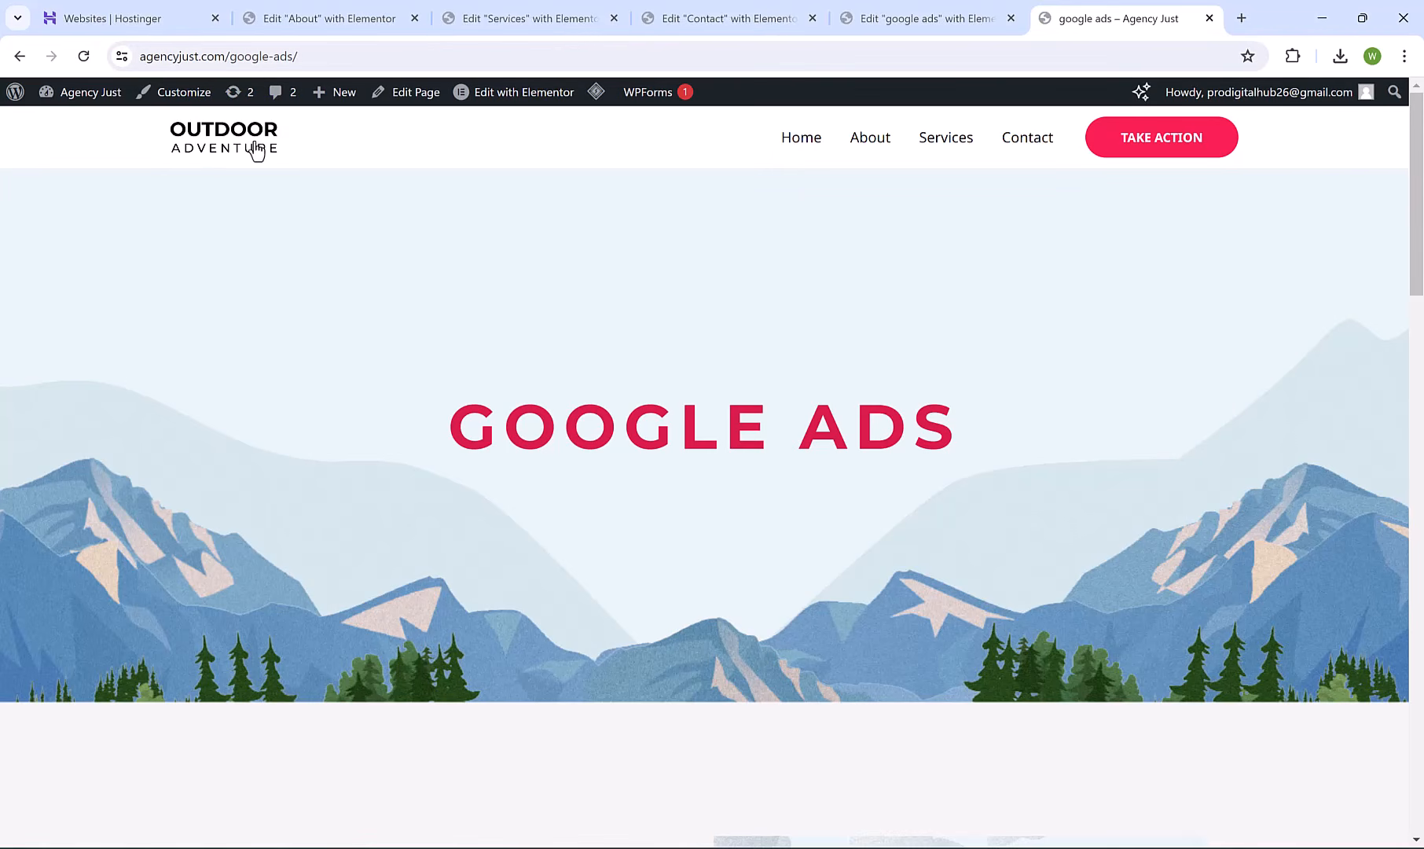
pyautogui.moveTo(89, 98)
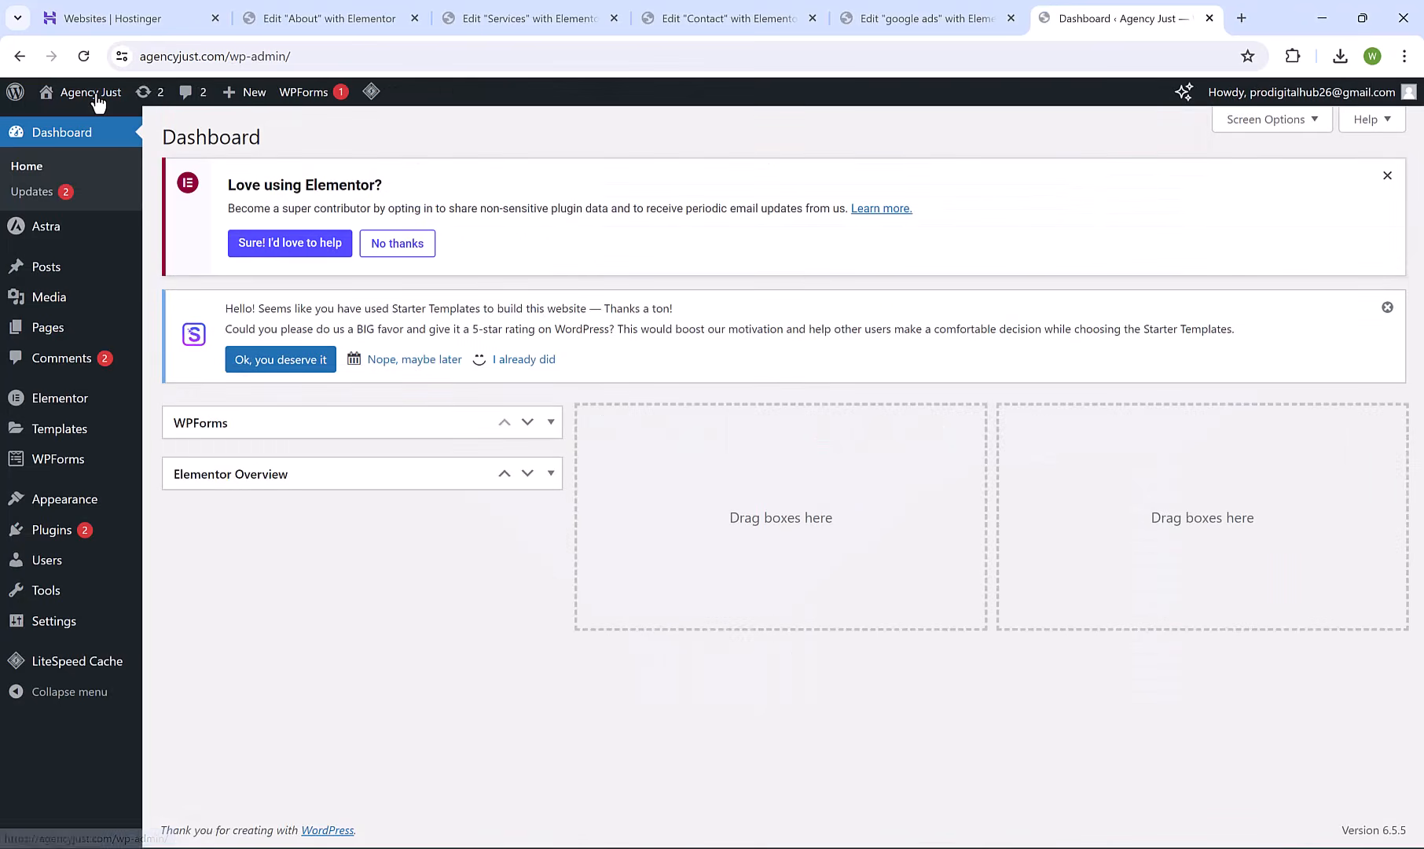
# Add a new page titled 'SOCIAL MEDIA' and edit it with Elementor.
pyautogui.moveTo(69, 325)
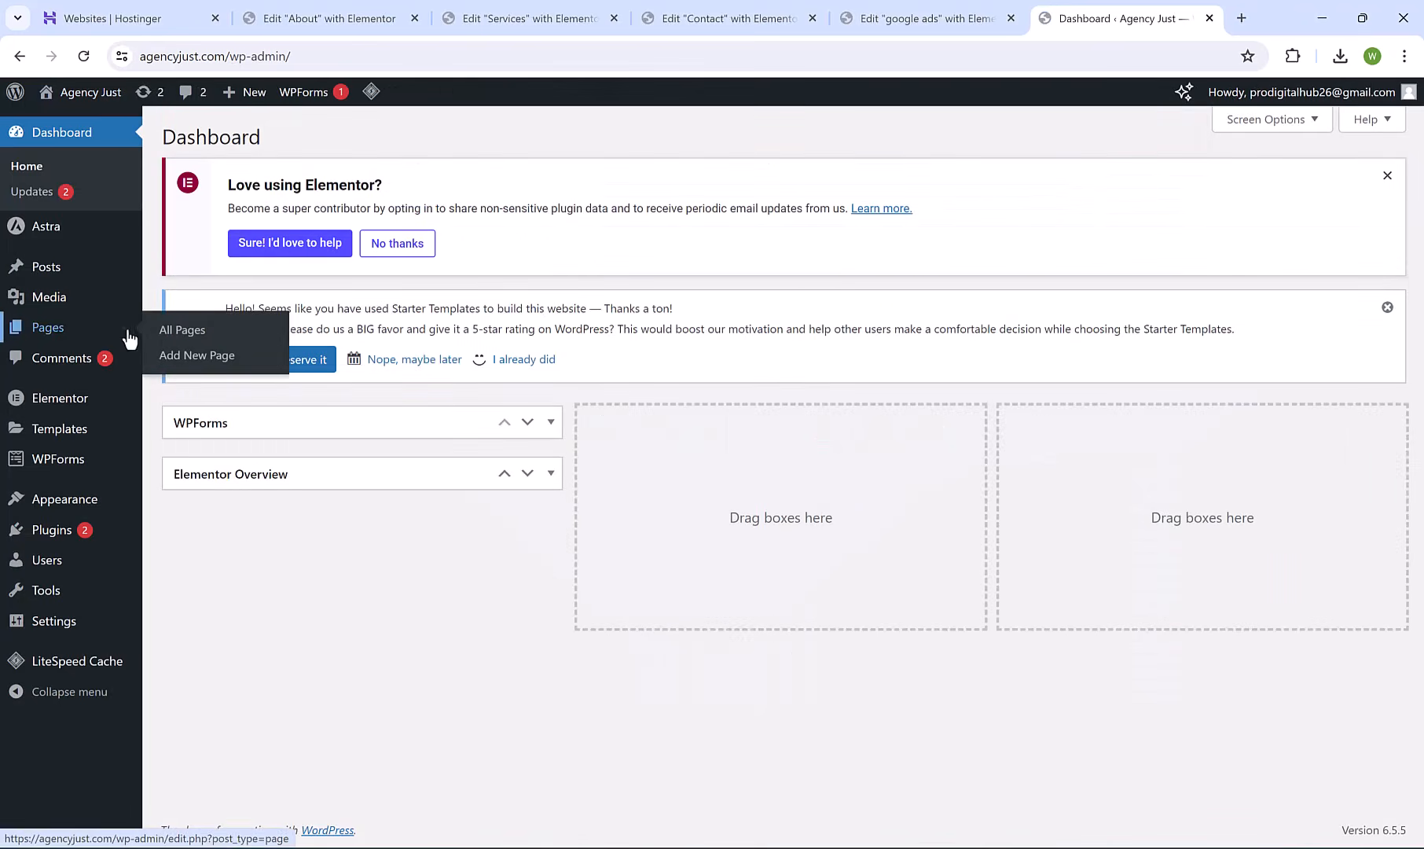
pyautogui.click(244, 363)
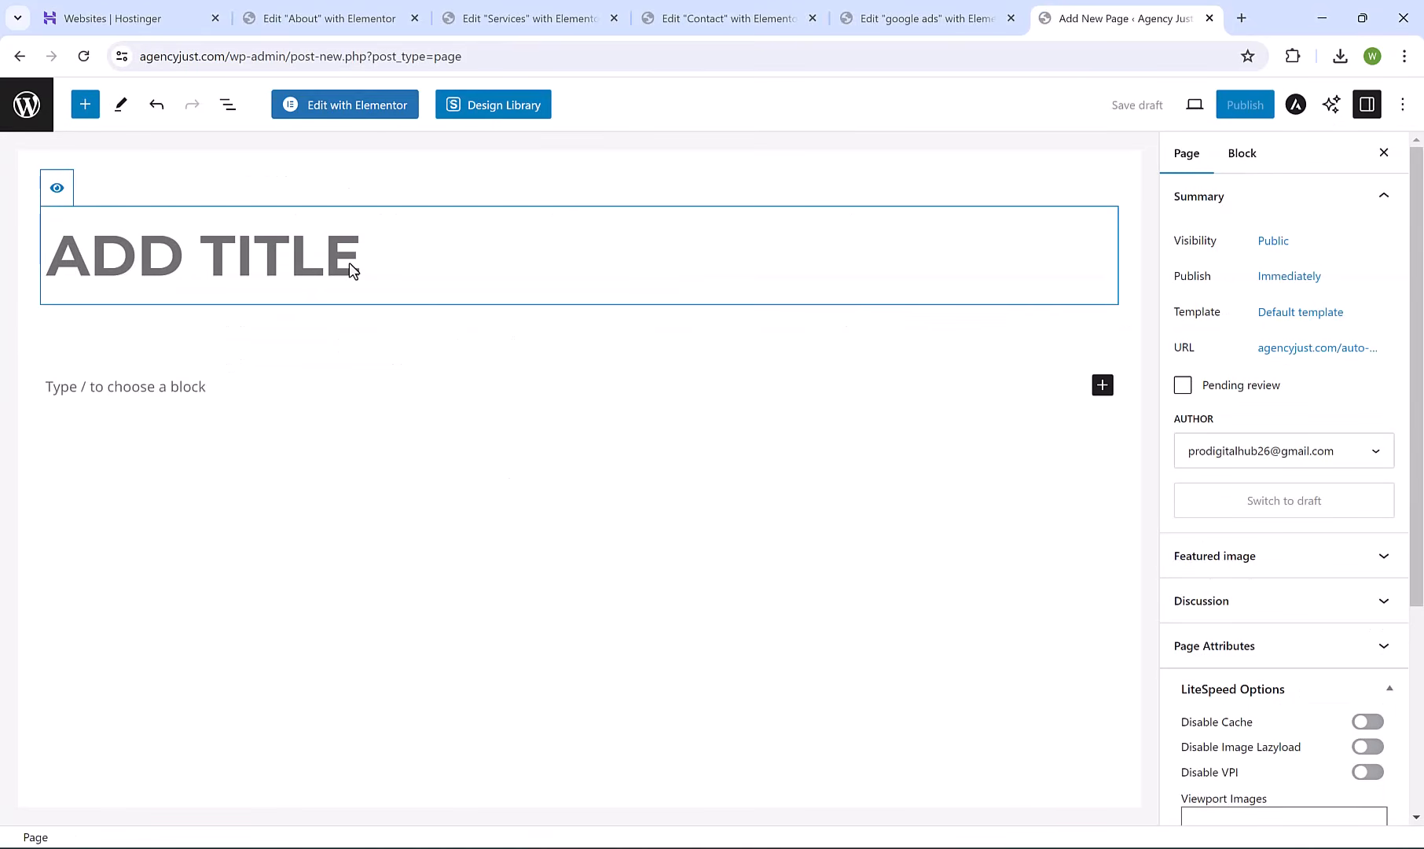
pyautogui.write('SOCIAL MEDIA')
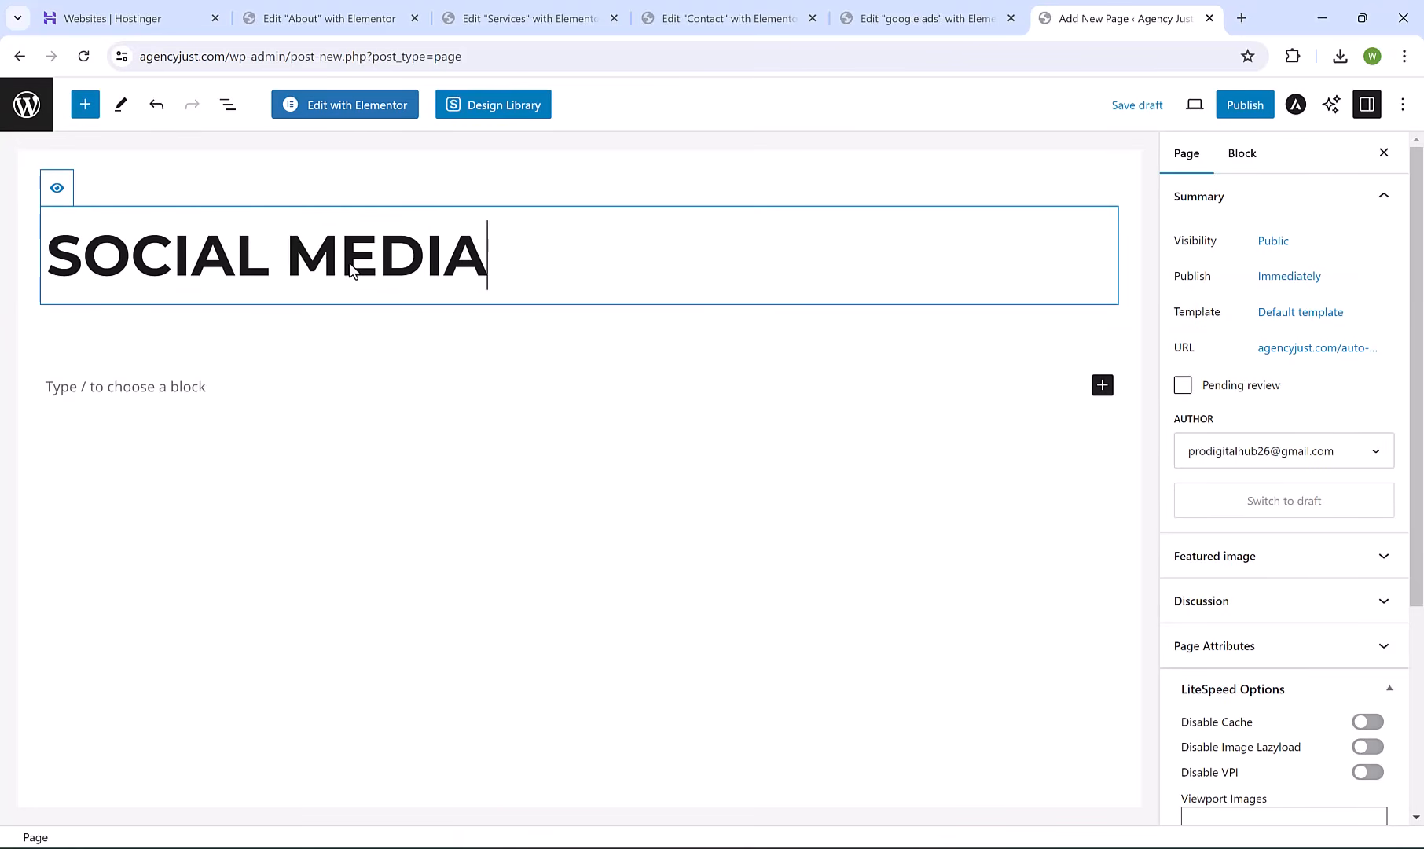
pyautogui.click(372, 120)
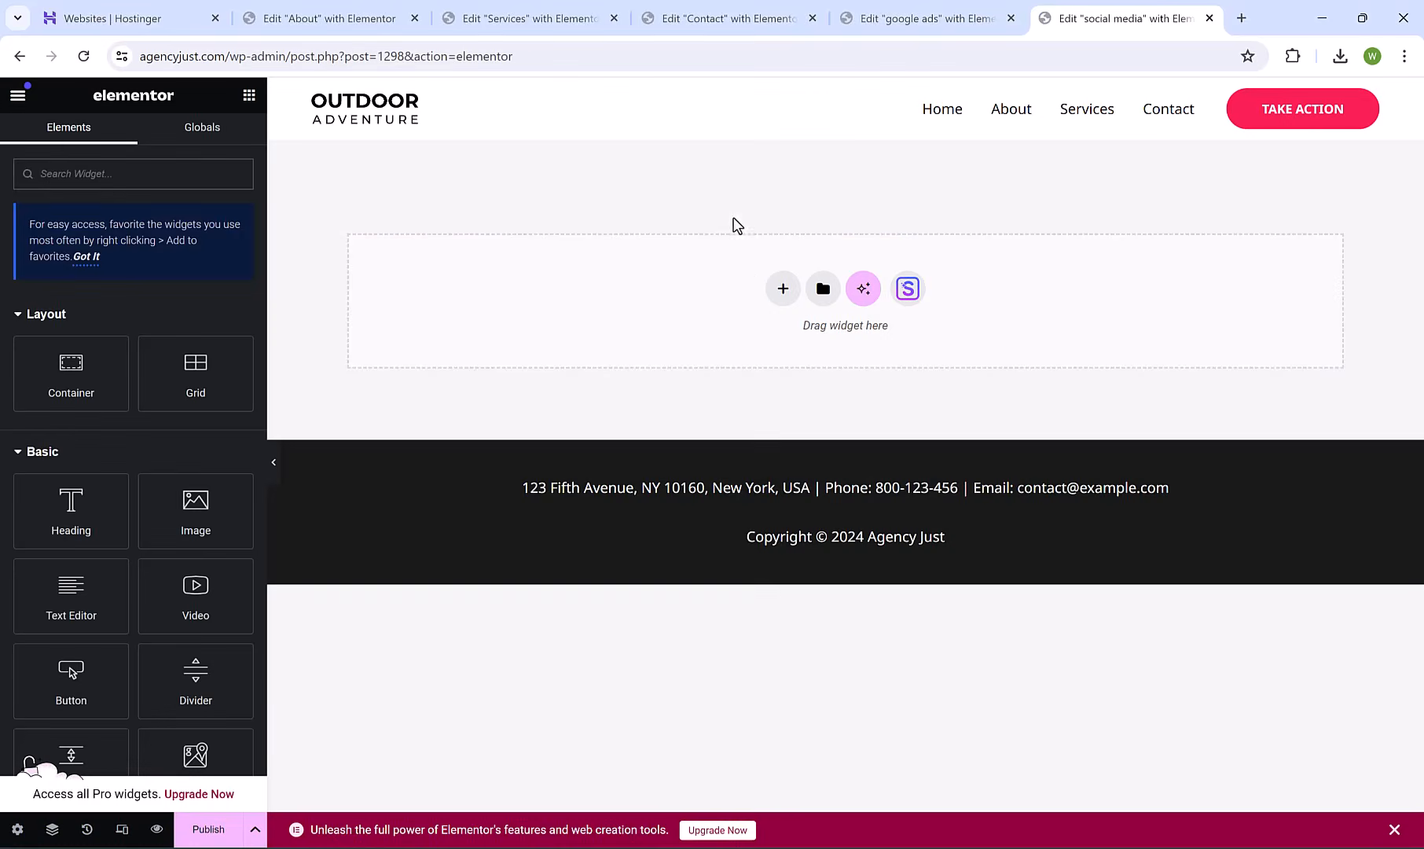
# Add a single-column flexbox container holding a Heading widget.
pyautogui.click(783, 288)
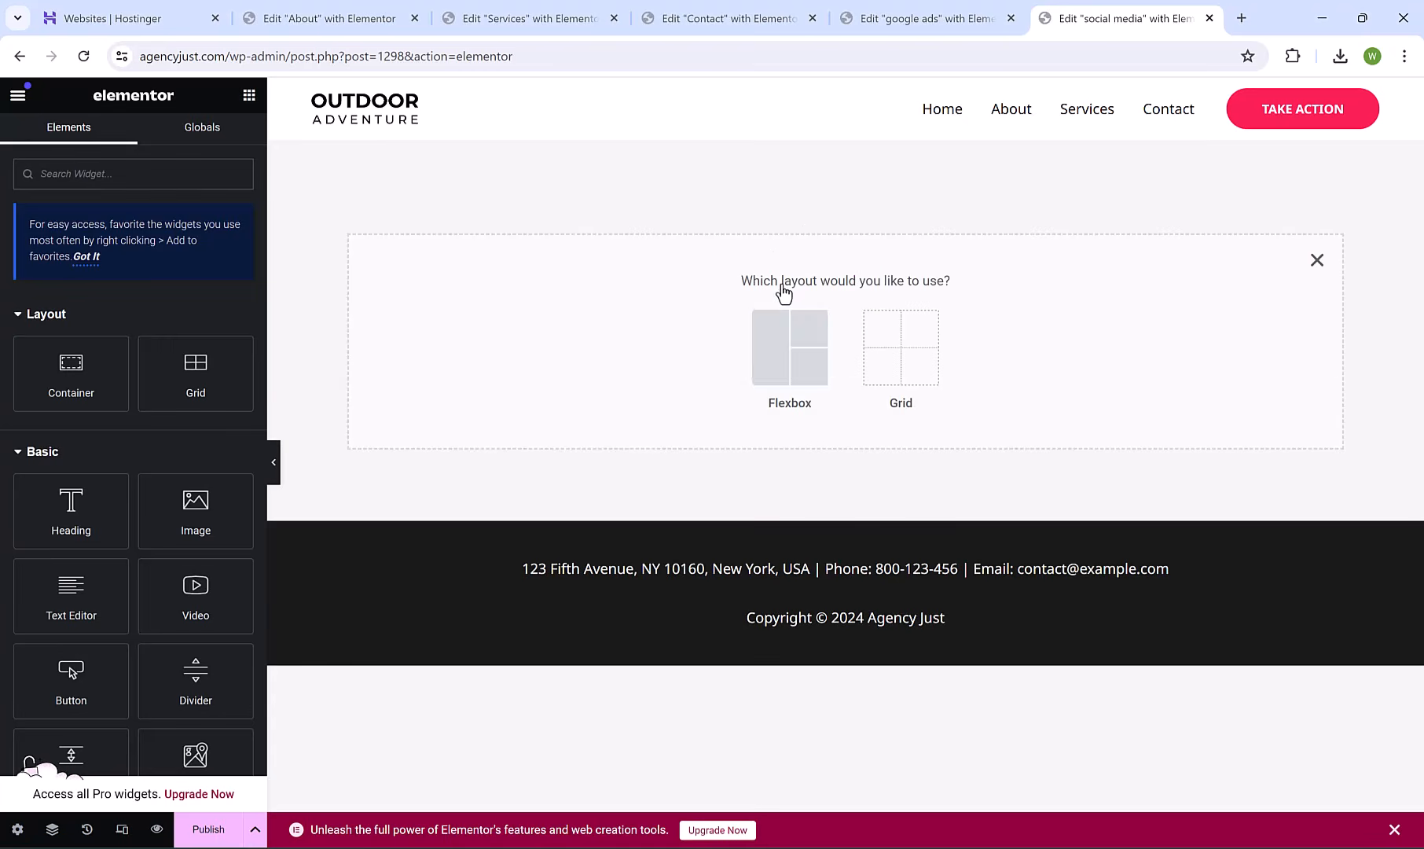
pyautogui.click(791, 363)
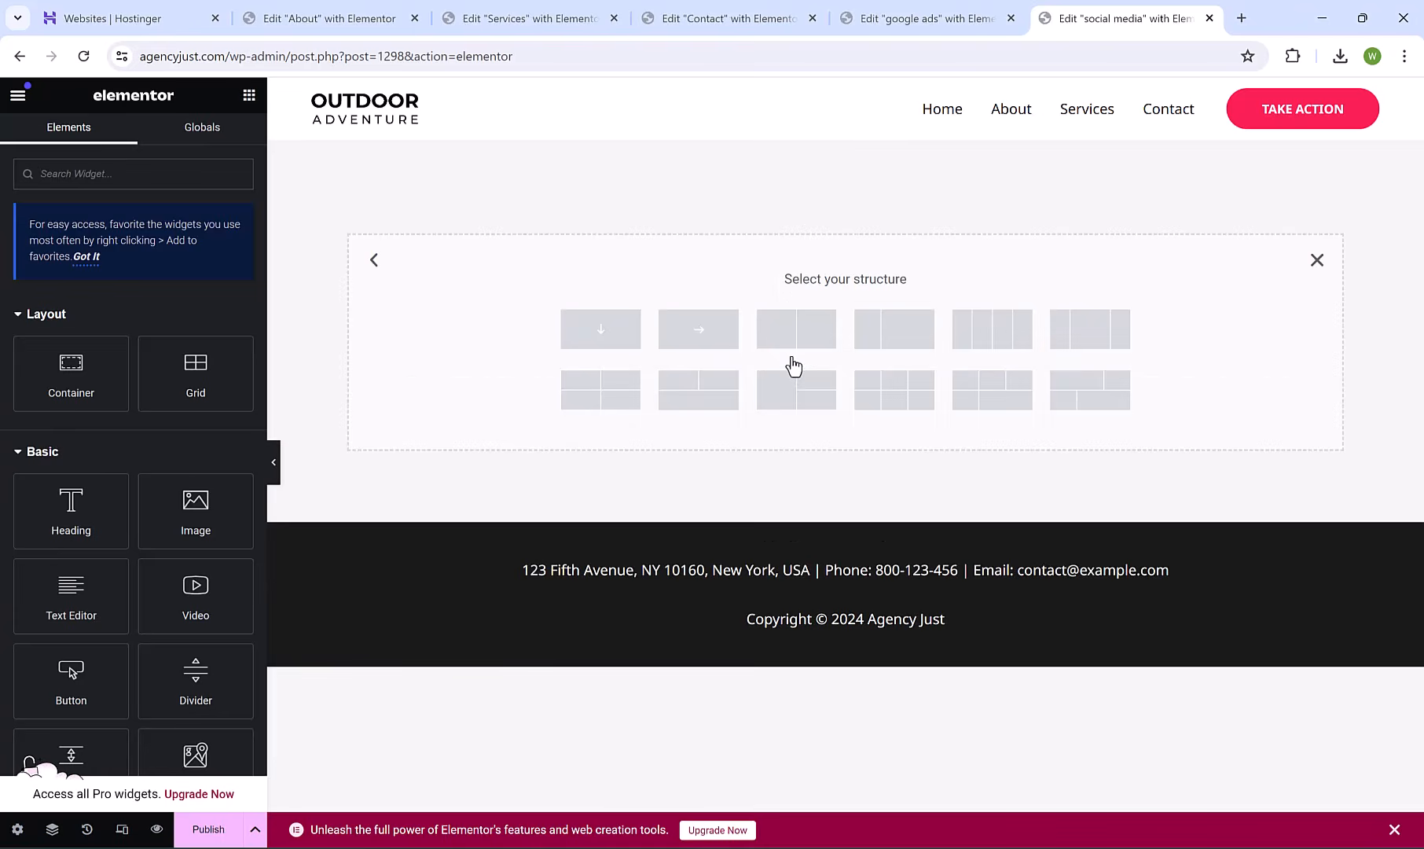
pyautogui.click(605, 334)
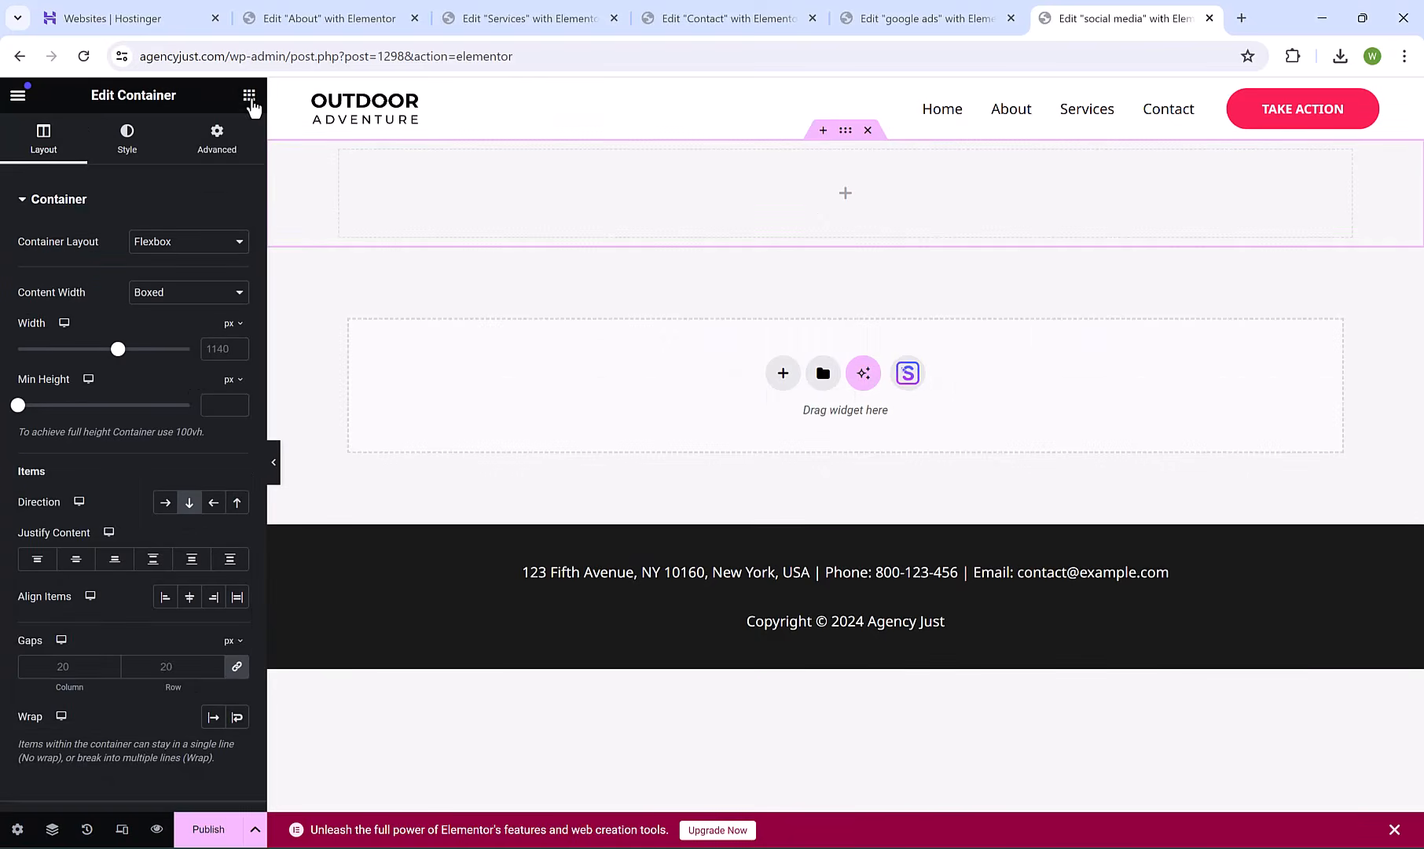
pyautogui.click(250, 98)
pyautogui.moveTo(74, 507); pyautogui.dragTo(597, 212)
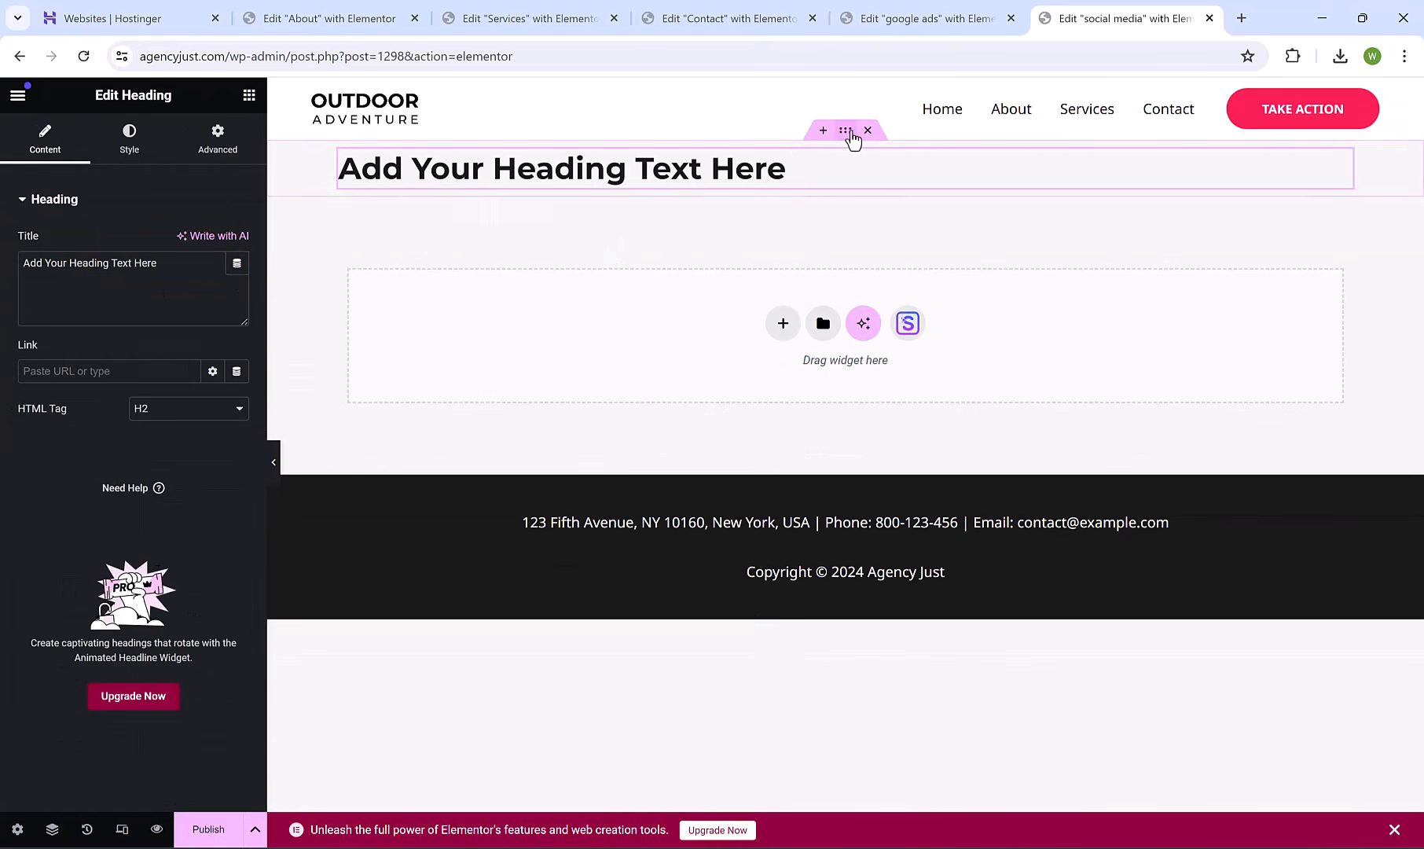
# Set the container's background type to Classic.
pyautogui.click(845, 133)
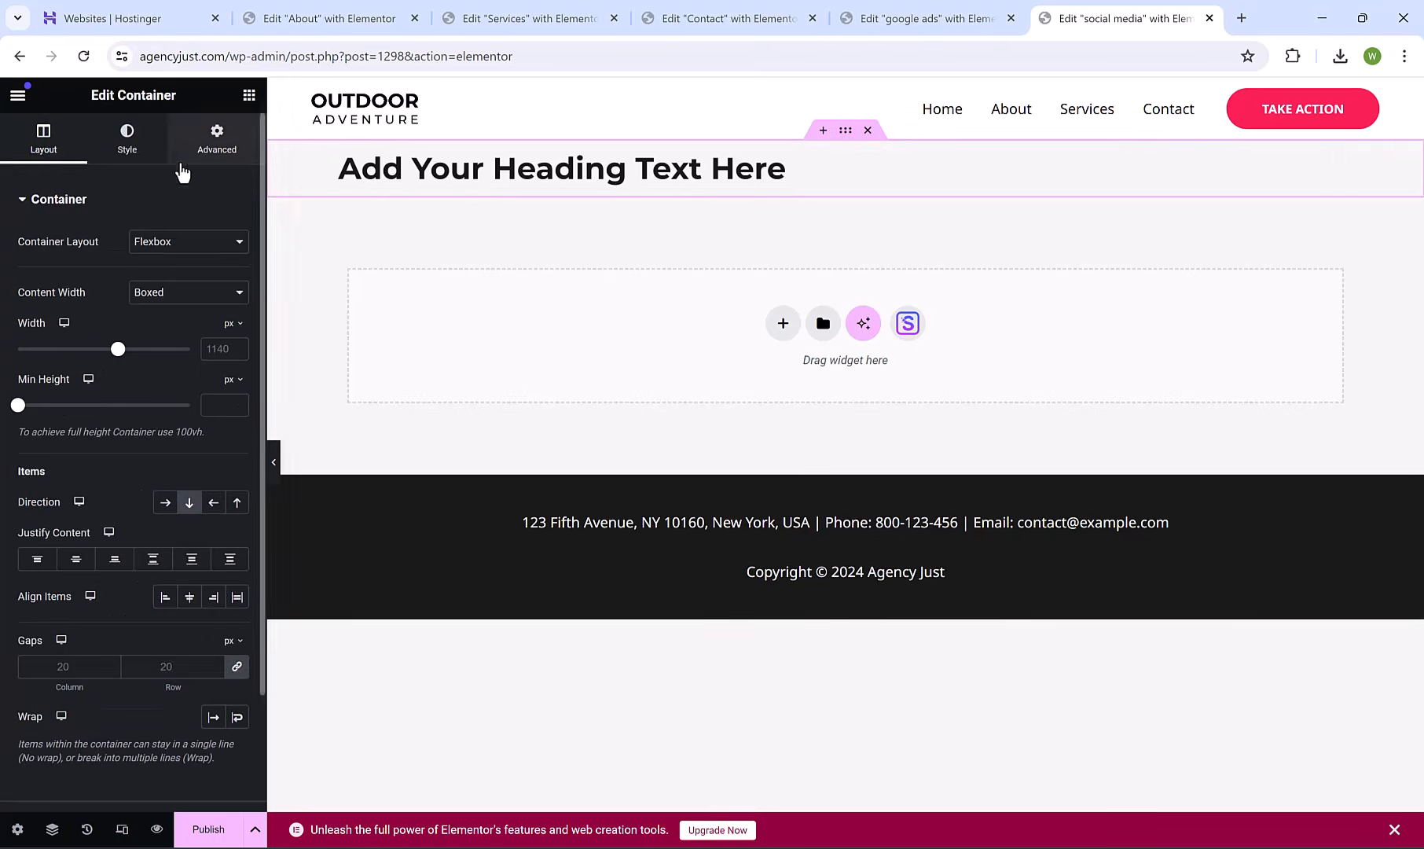
pyautogui.click(127, 137)
pyautogui.click(165, 281)
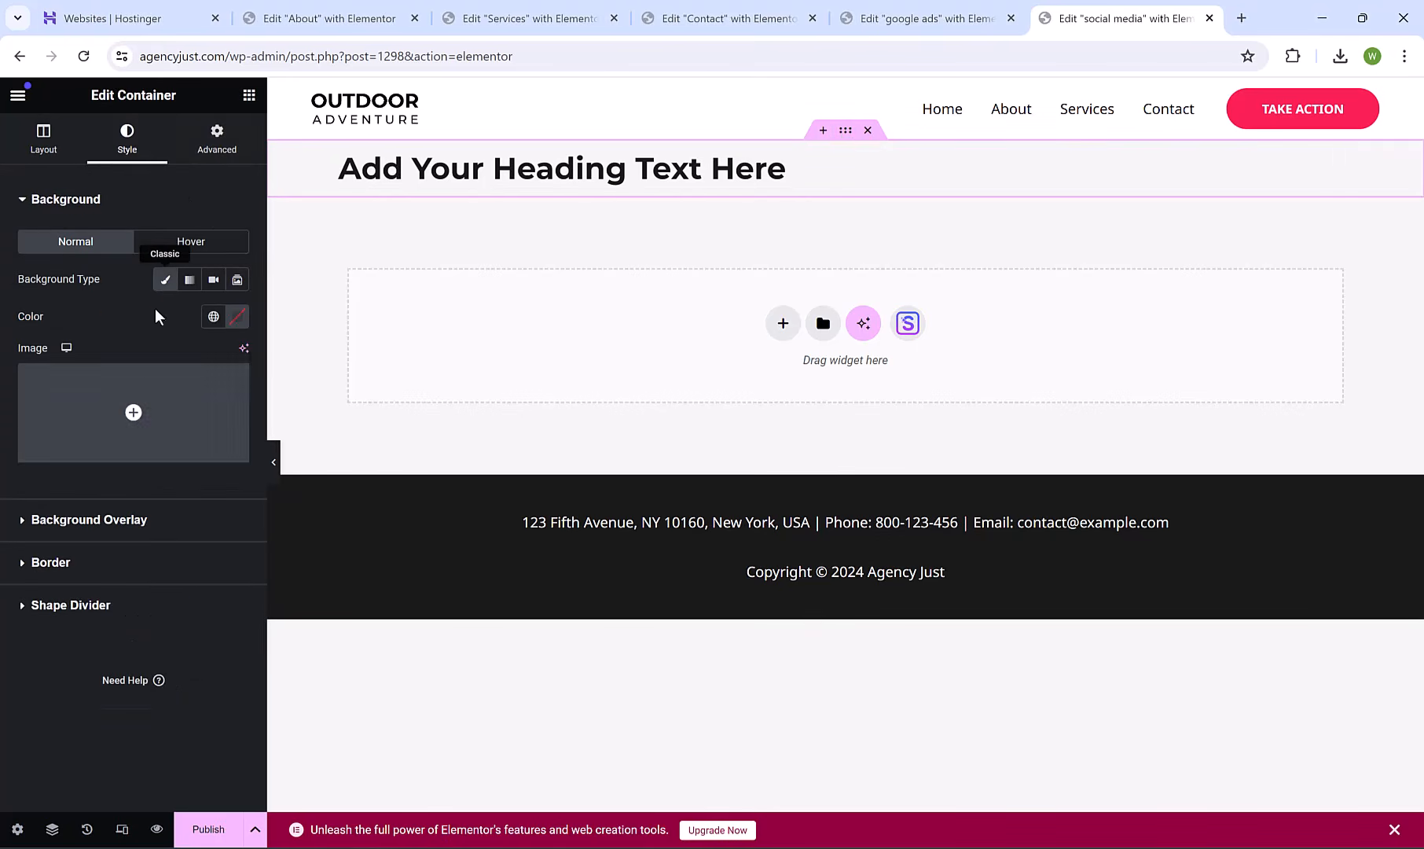
# Set a free stock 'social media' app-icons photo as the container background.
pyautogui.click(144, 410)
pyautogui.click(429, 169)
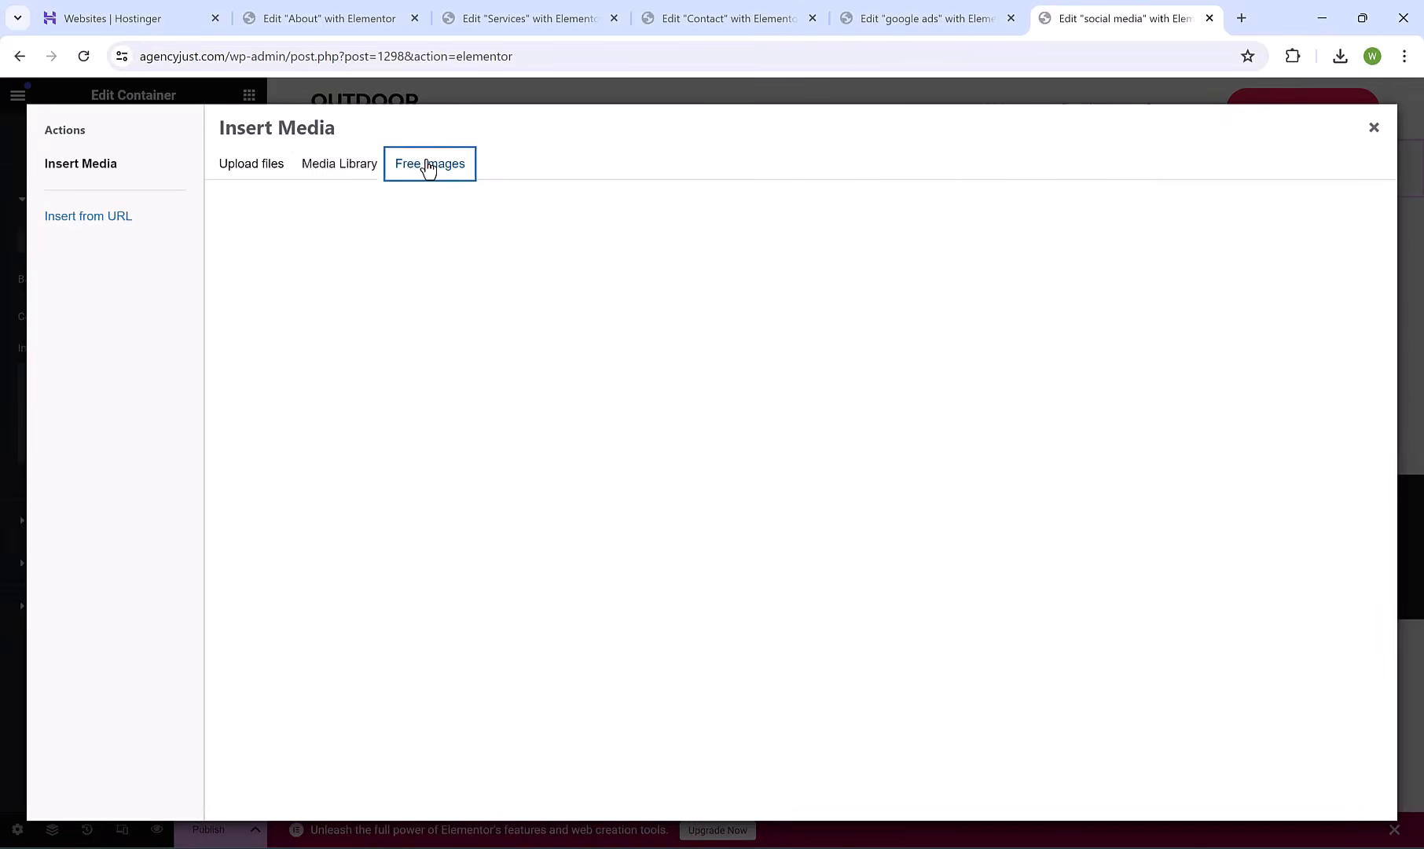
pyautogui.write('social media')
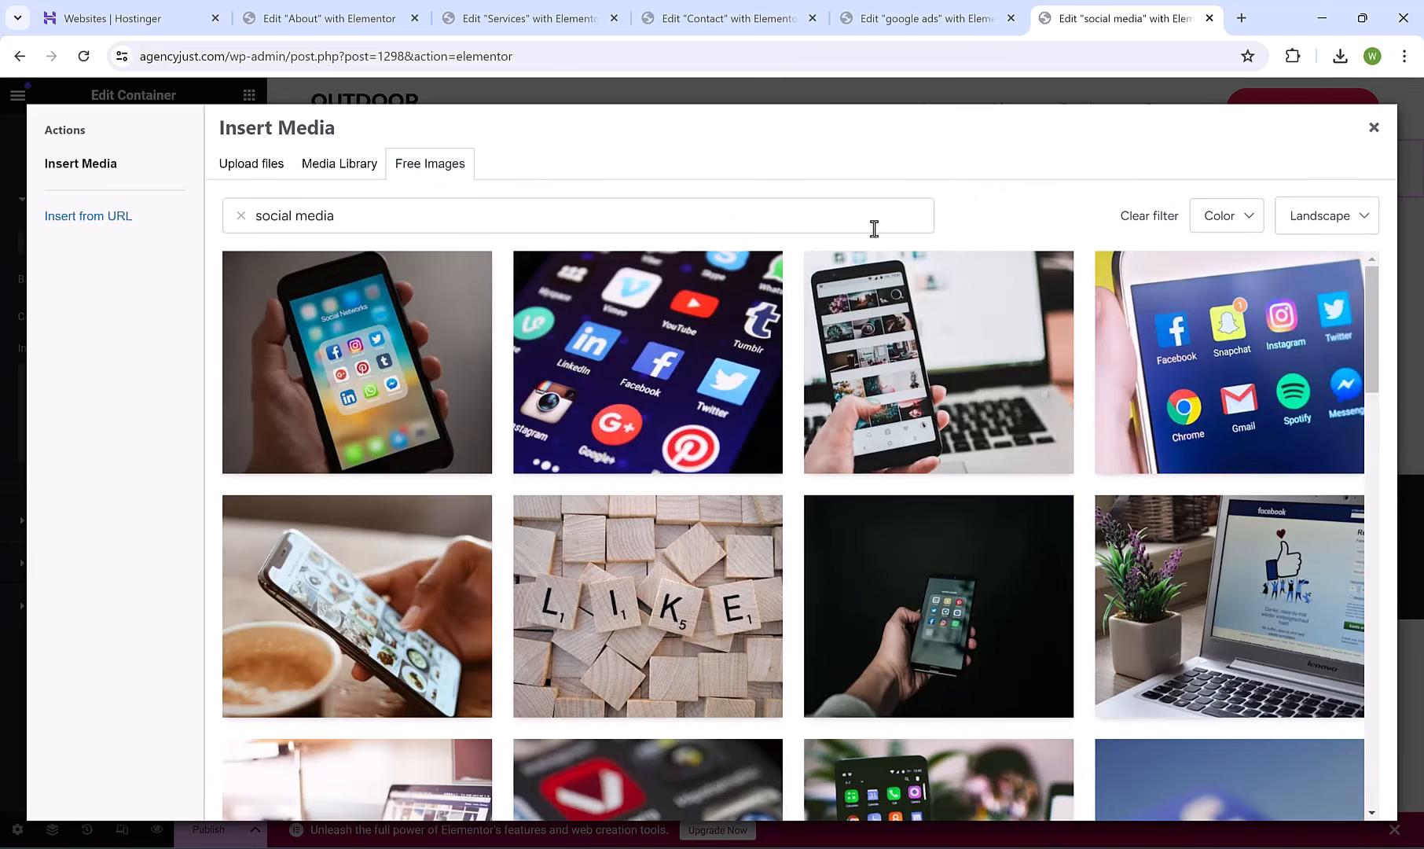
pyautogui.moveTo(676, 368)
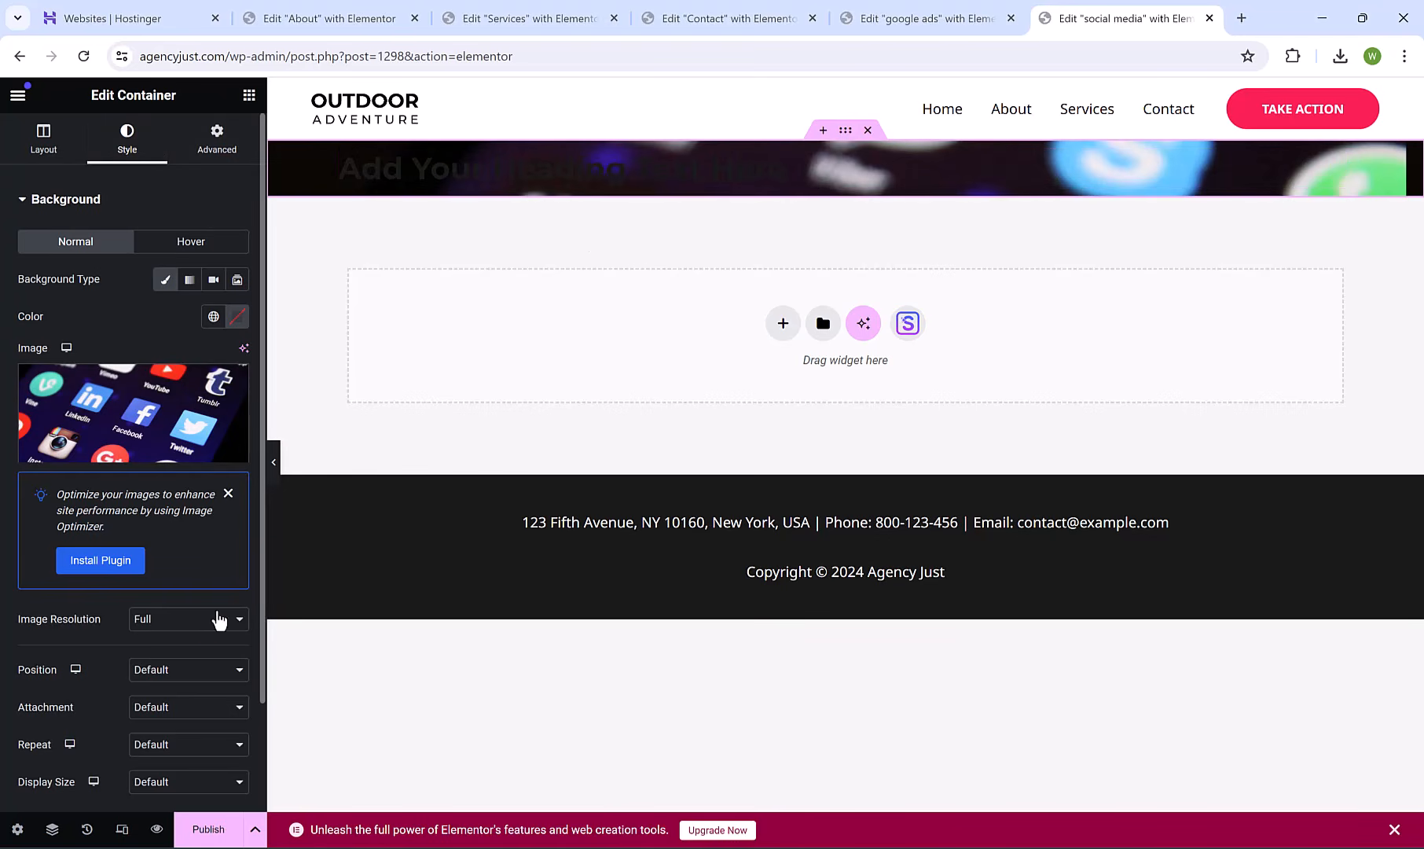
# Position the background image Center Center and size it to Cover.
pyautogui.click(218, 678)
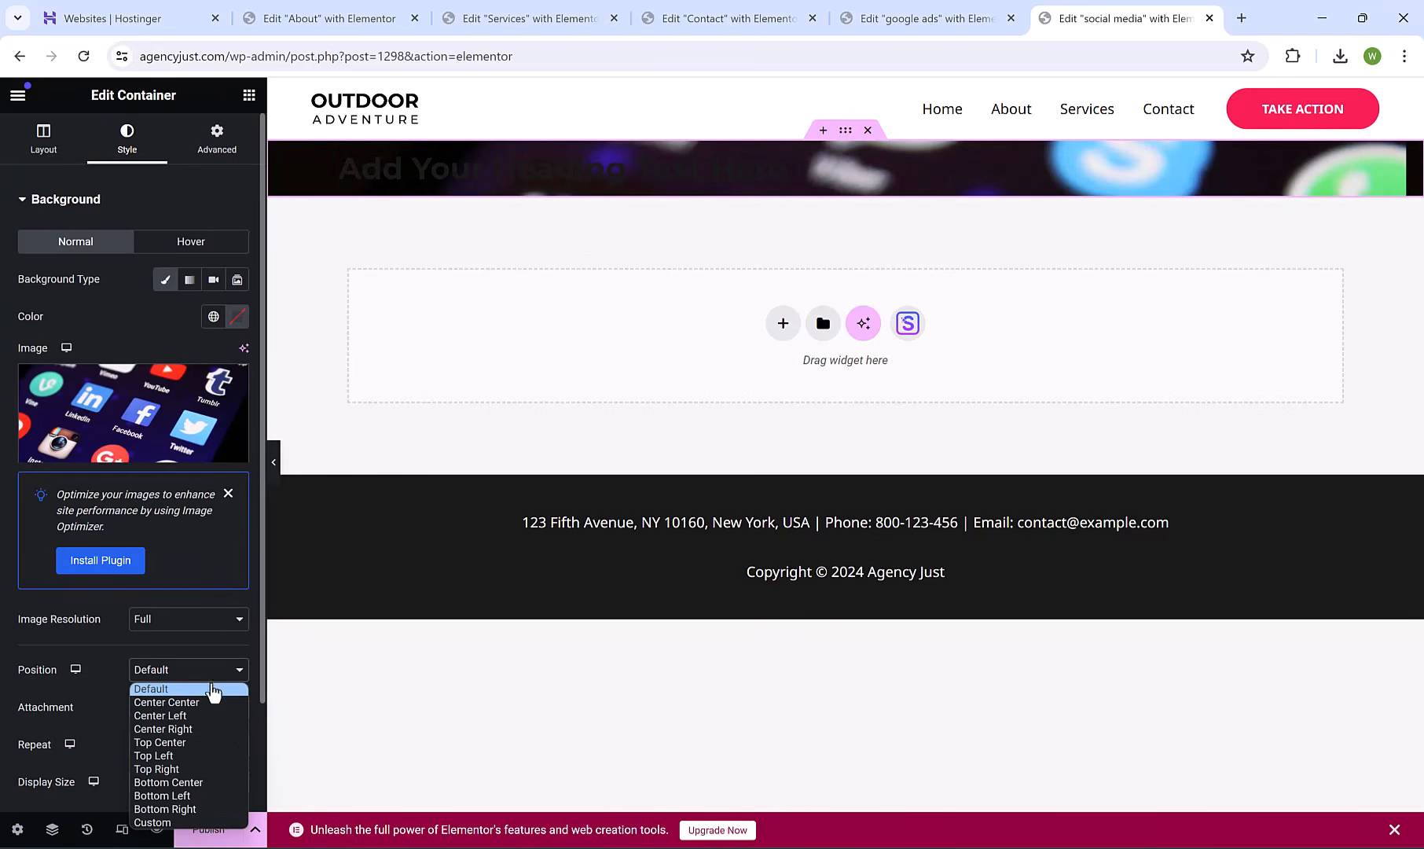
pyautogui.click(209, 699)
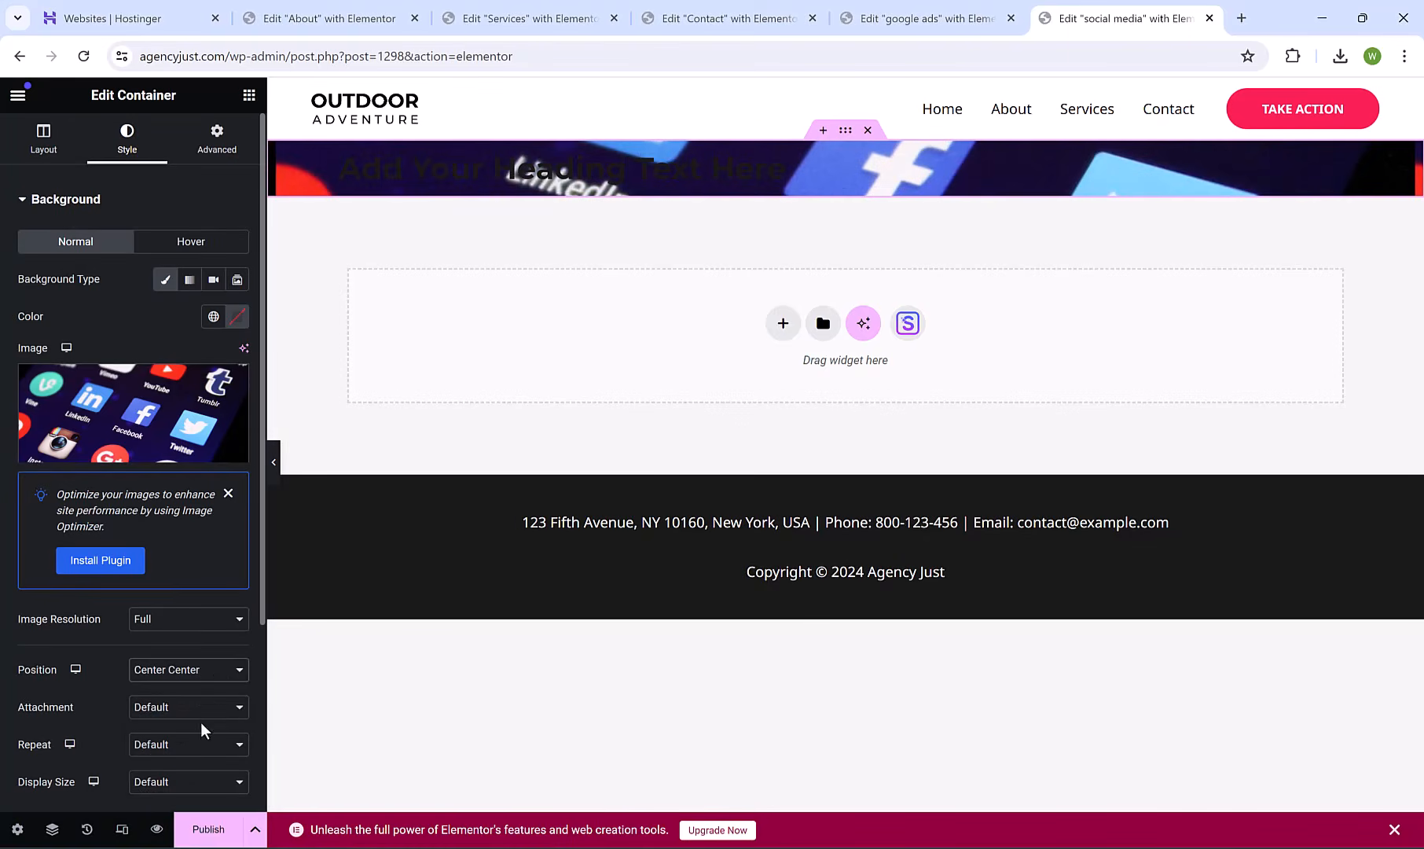
pyautogui.click(190, 782)
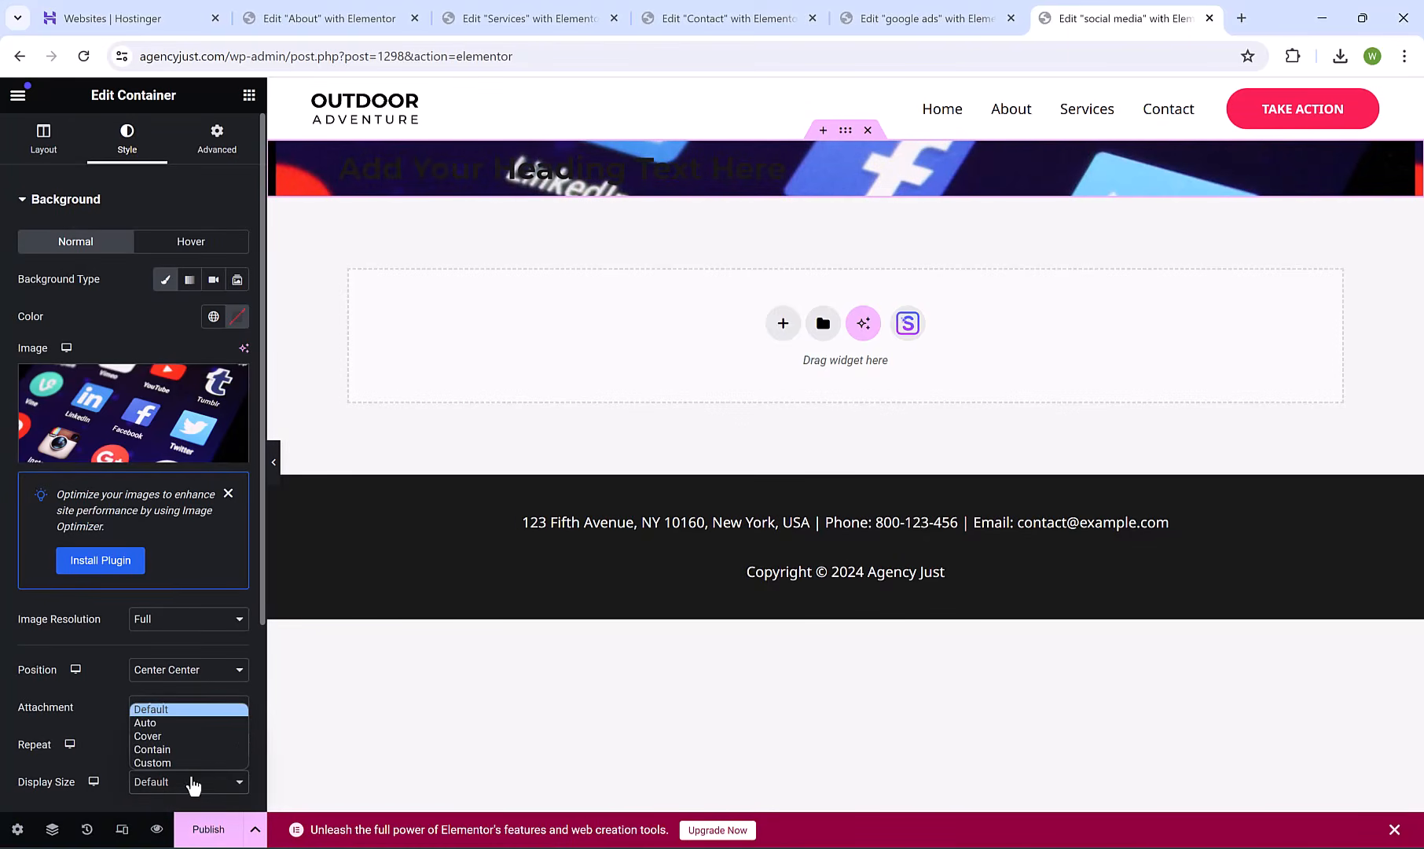
pyautogui.click(220, 736)
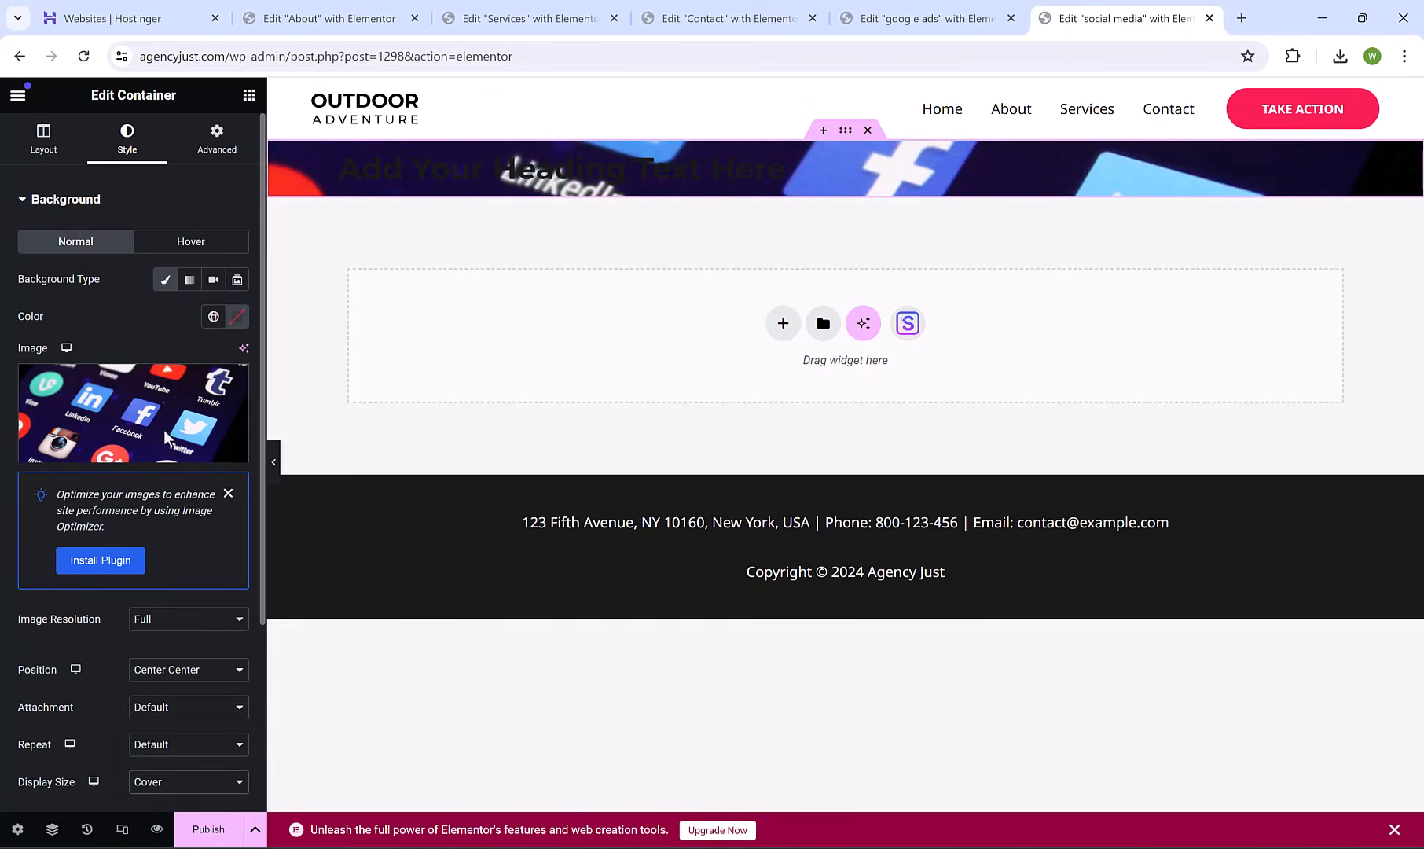
pyautogui.click(221, 146)
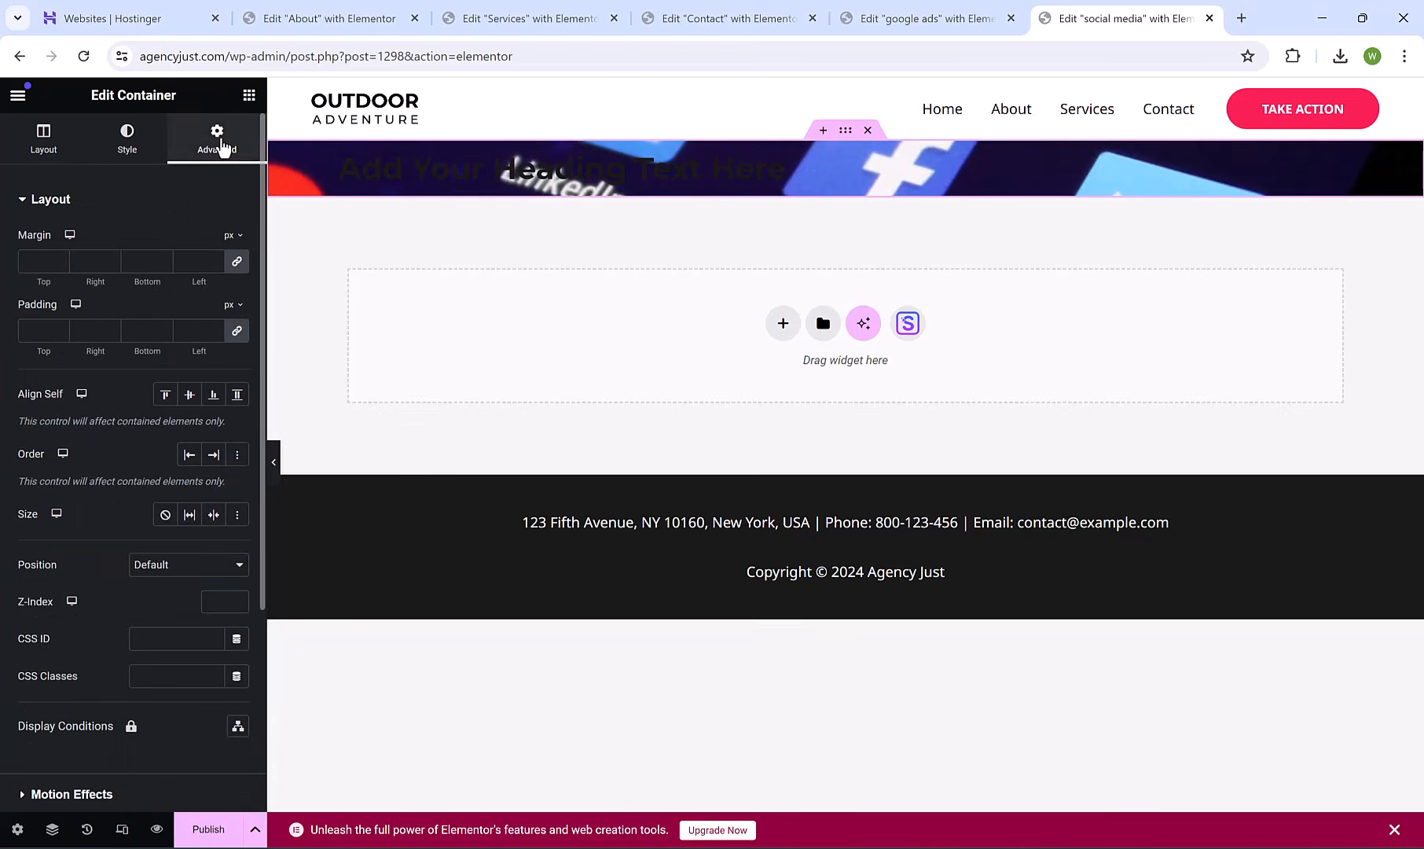
# Give the hero container 200 px top and bottom padding.
pyautogui.click(237, 331)
pyautogui.click(43, 331)
pyautogui.write('200')
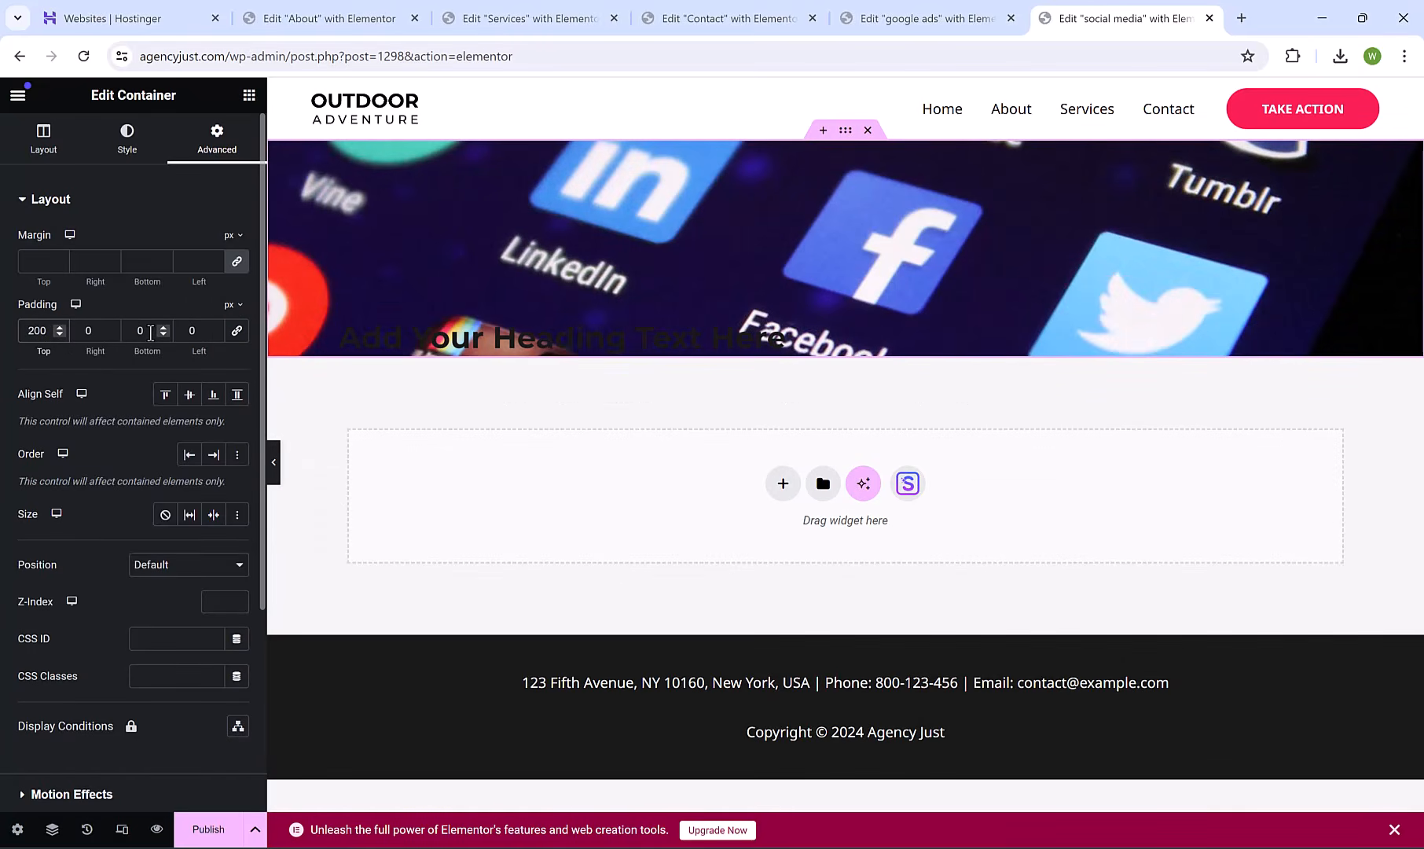
pyautogui.click(150, 331)
pyautogui.write('200')
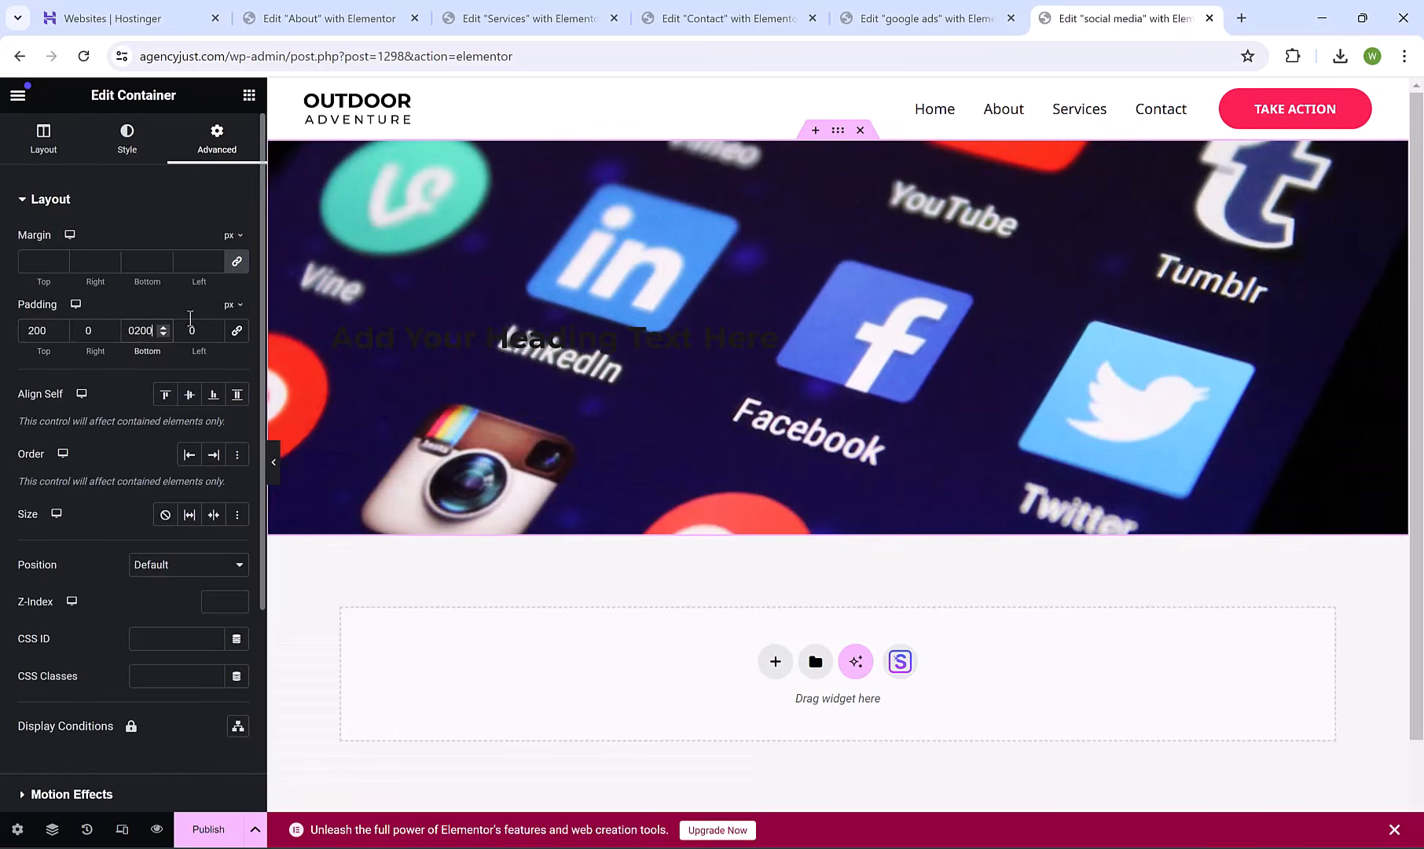
# Make the placeholder heading's text colour white.
pyautogui.click(463, 338)
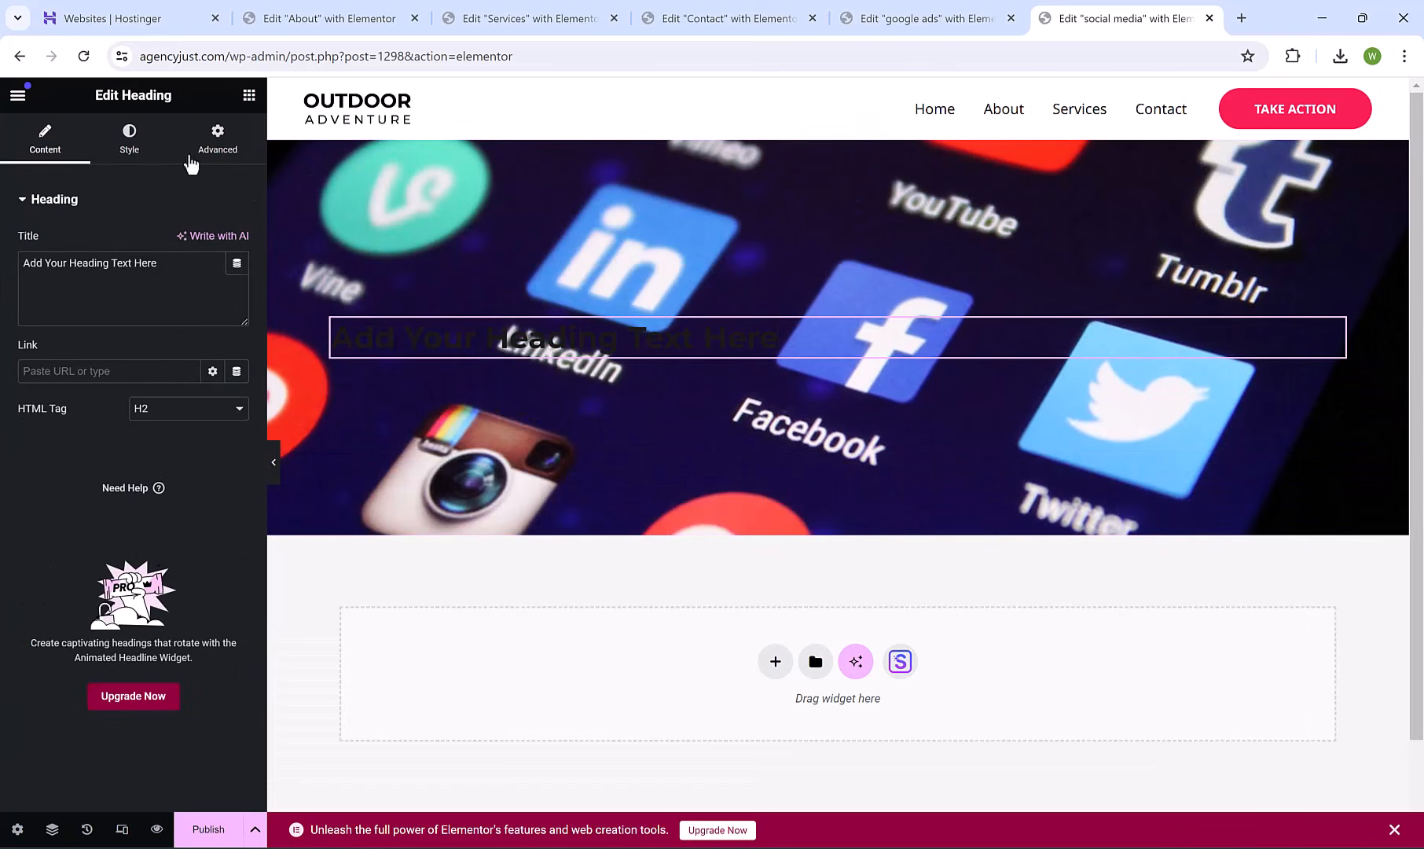
pyautogui.click(129, 139)
pyautogui.click(235, 282)
pyautogui.click(134, 349)
# Change the heading text to 'SOCIAL MEDIA SERVICE'.
pyautogui.click(673, 331)
pyautogui.hotkey('ctrl', 'a')
pyautogui.press('BackSpace')
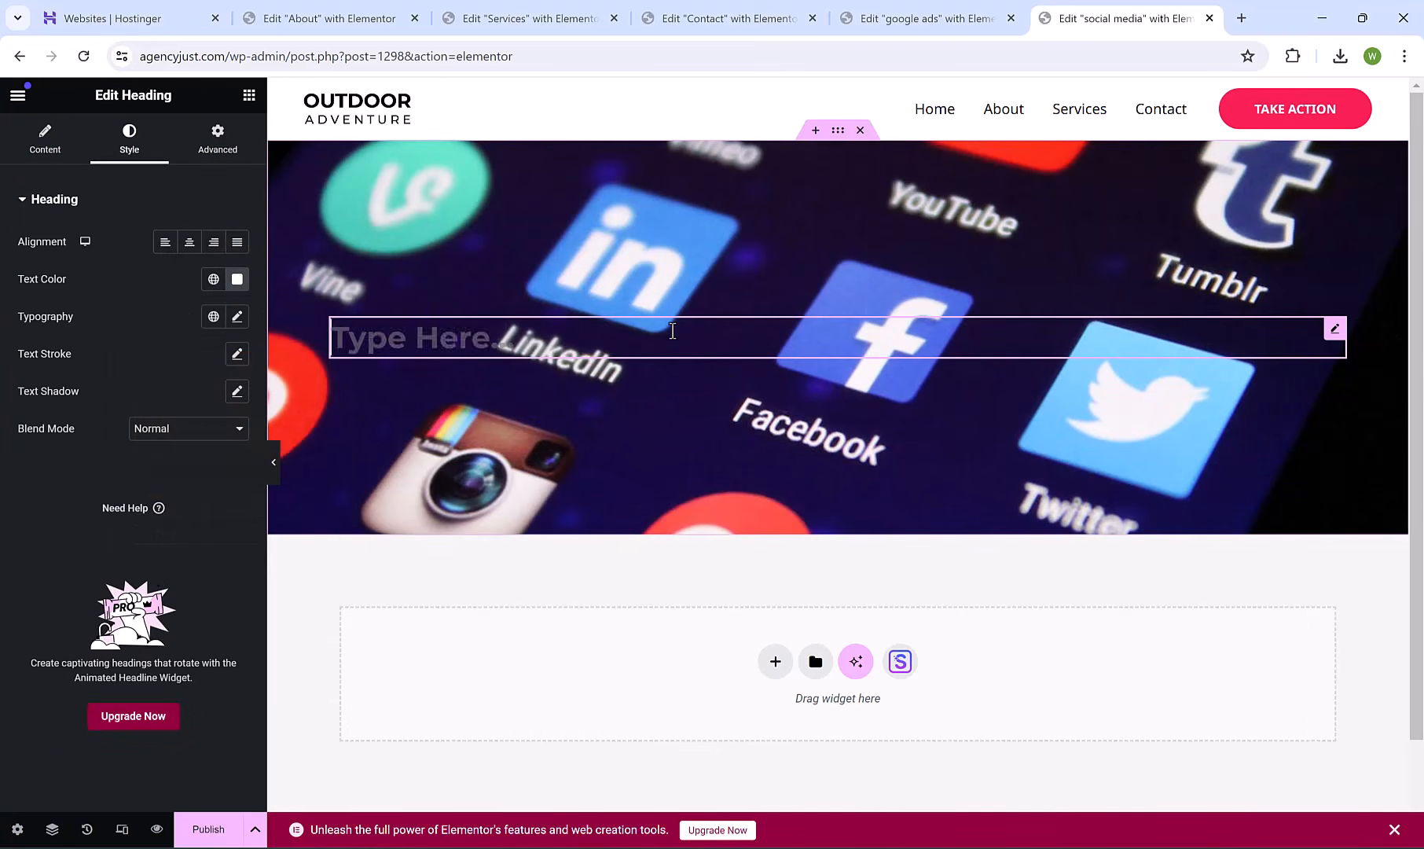
pyautogui.write('SOCIAL MEDIA SERVICE')
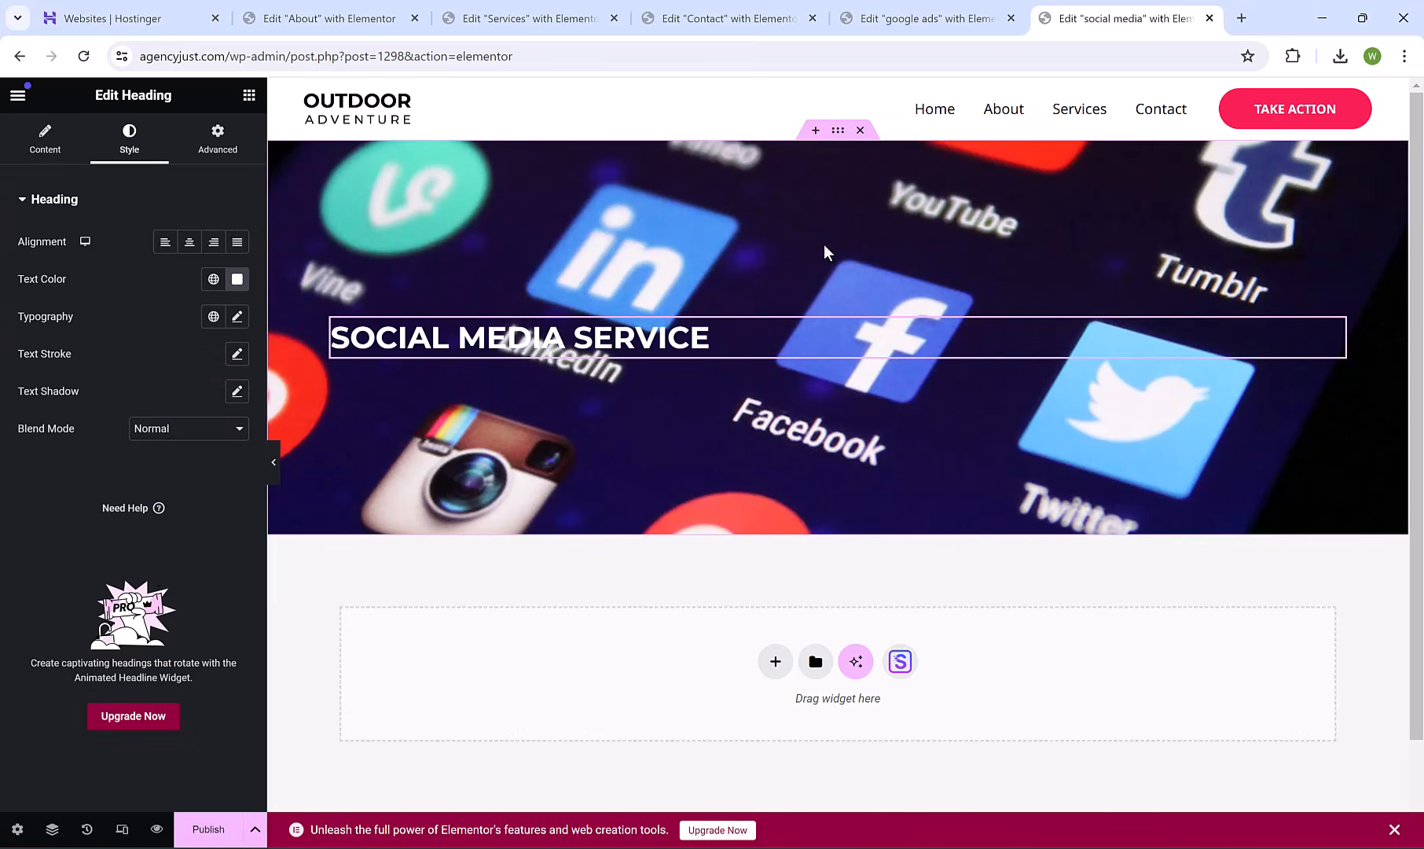
# Add a classic black #000000 background overlay at 0.49 opacity to the hero.
pyautogui.click(855, 141)
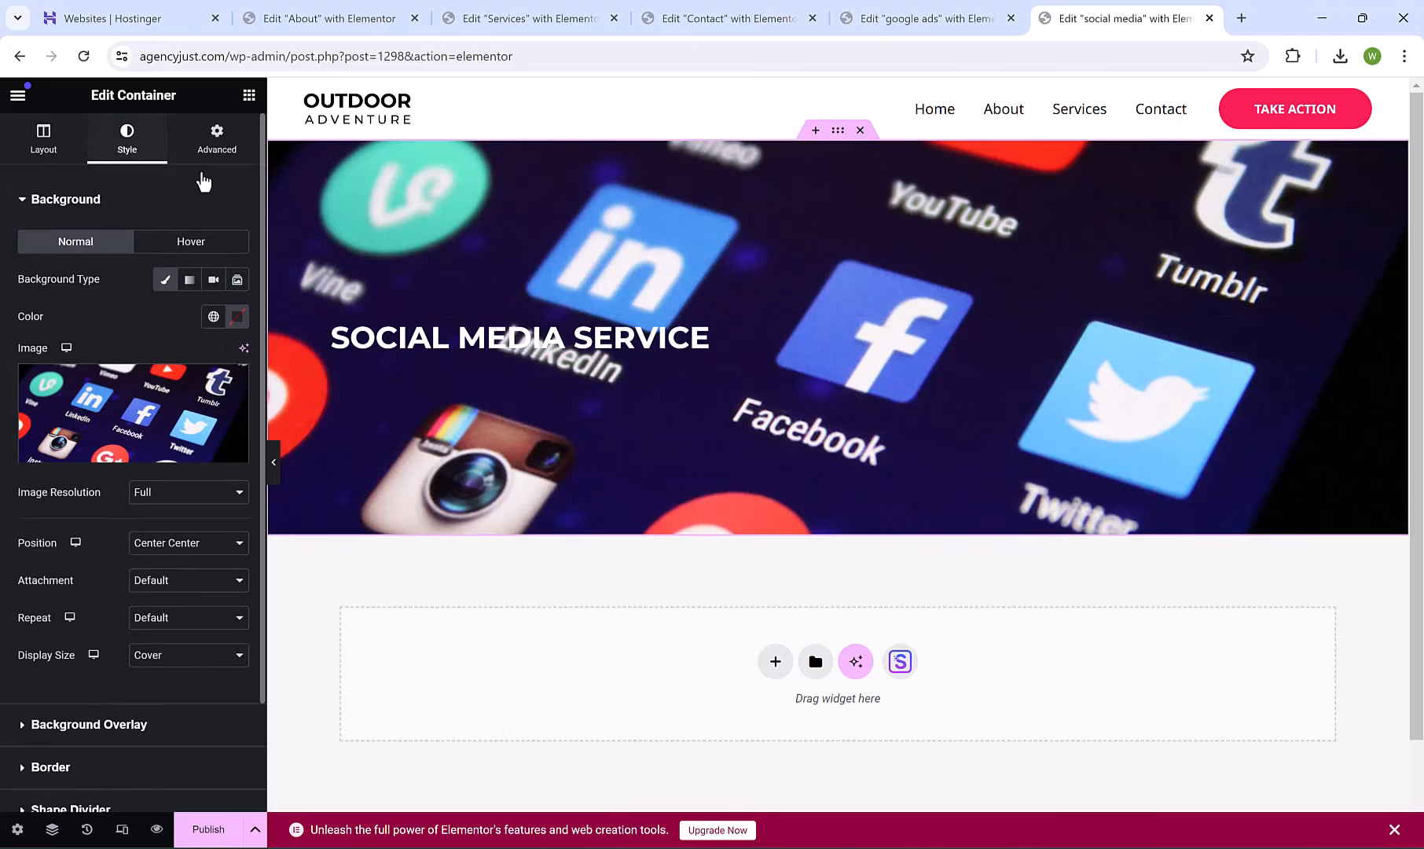
pyautogui.moveTo(262, 267); pyautogui.dragTo(262, 420)
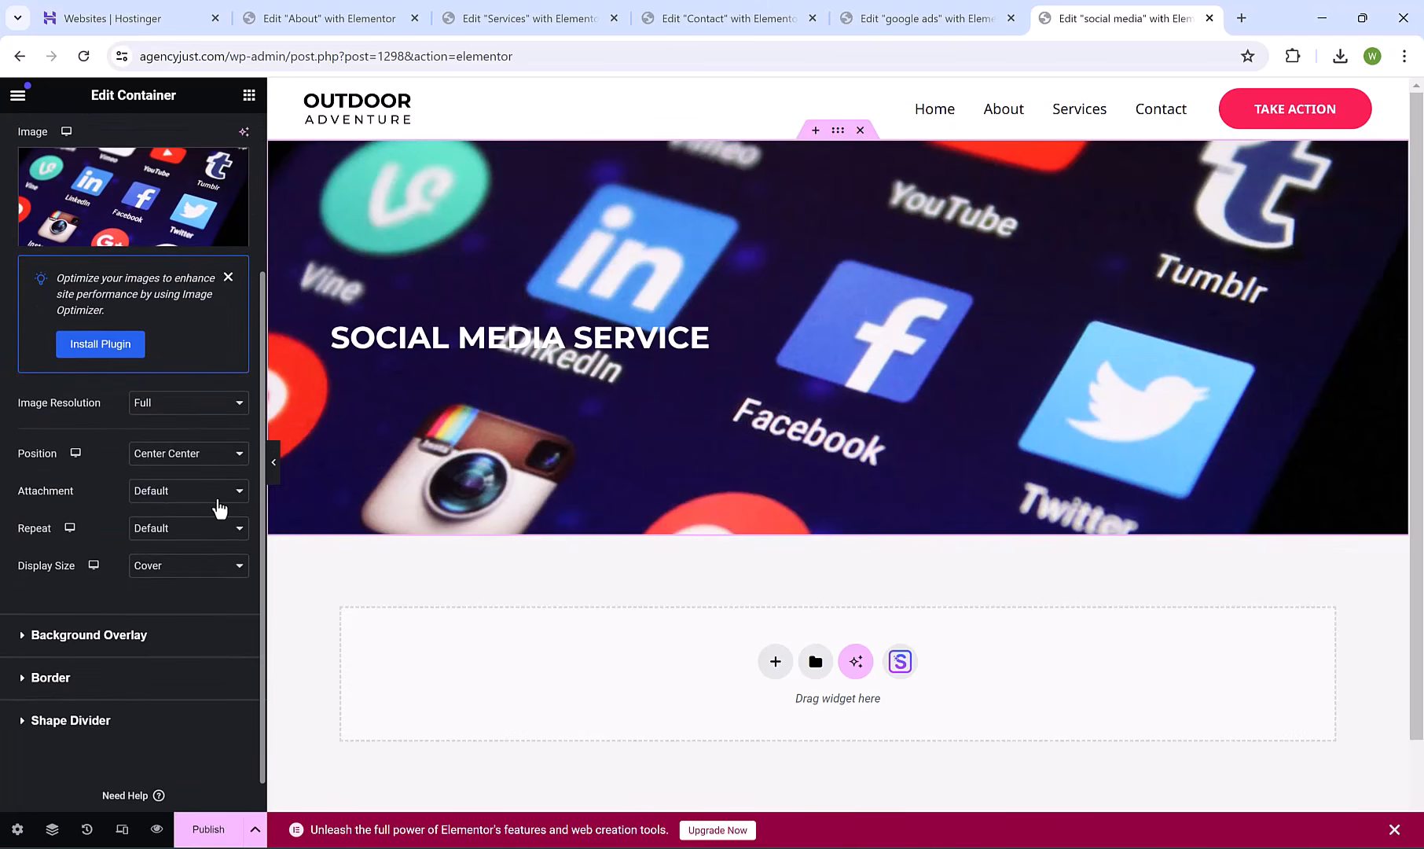
pyautogui.click(123, 636)
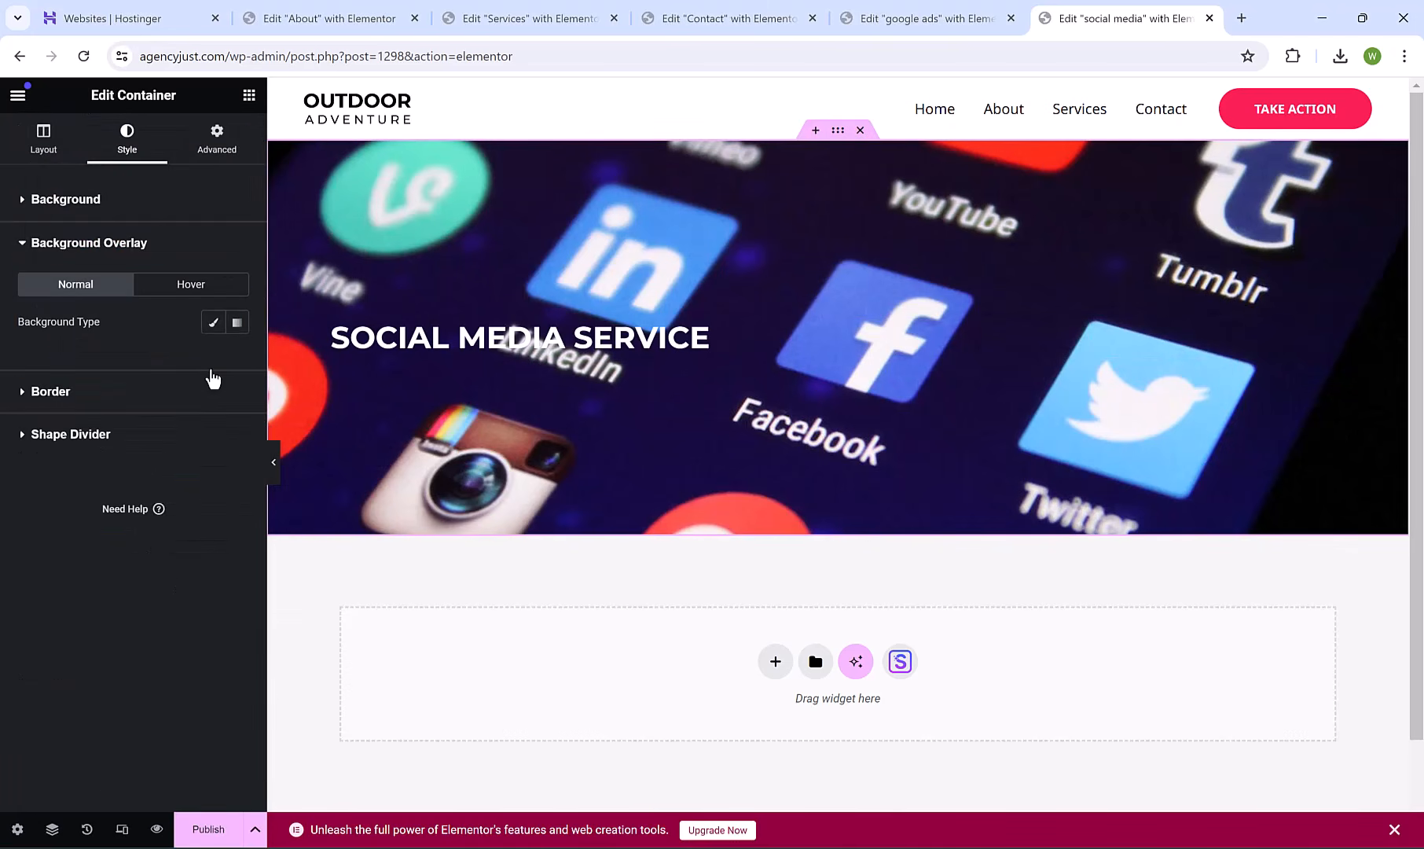
pyautogui.click(213, 321)
pyautogui.click(237, 358)
pyautogui.moveTo(167, 543); pyautogui.dragTo(97, 609)
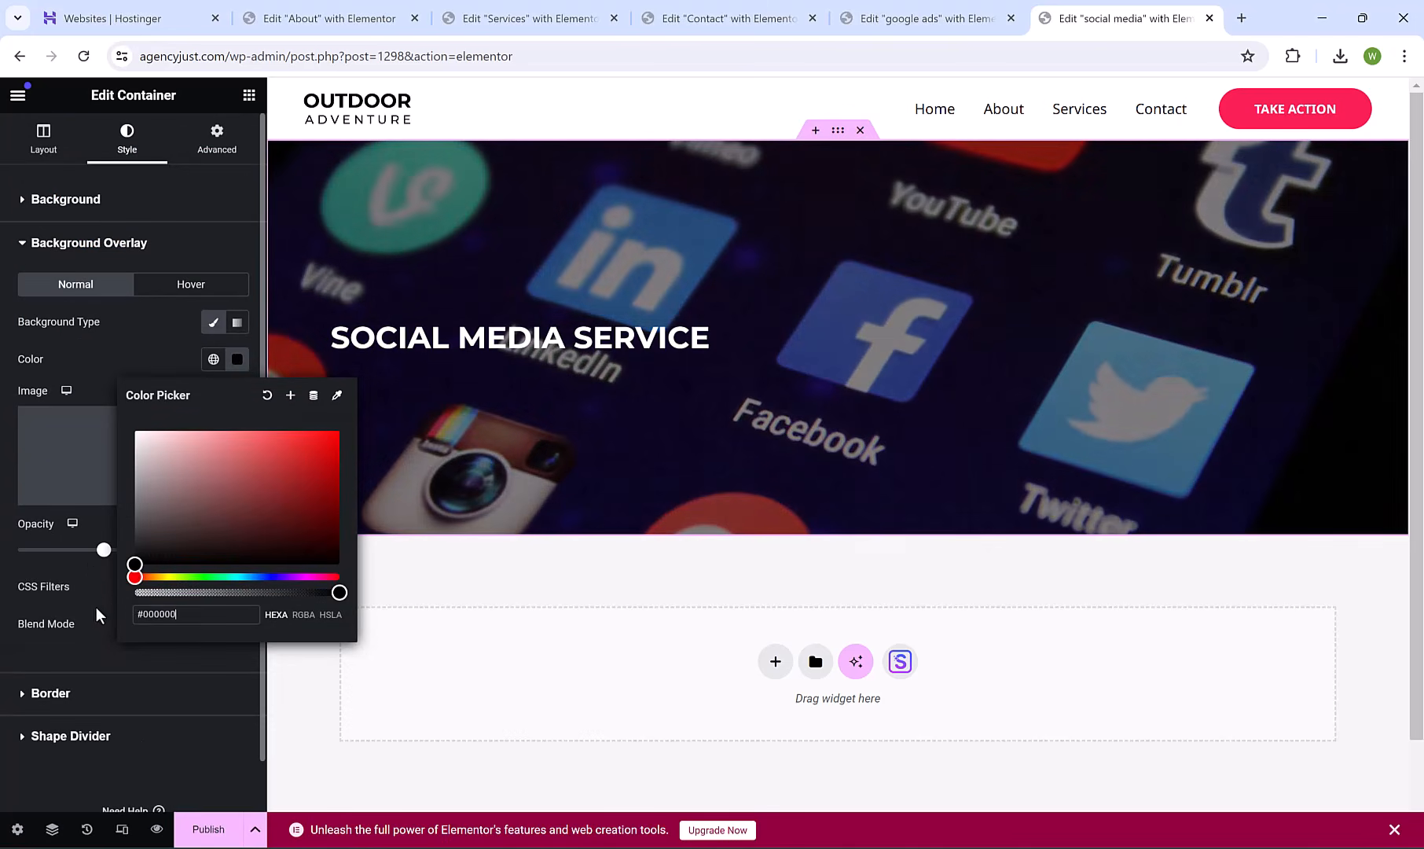
pyautogui.click(19, 572)
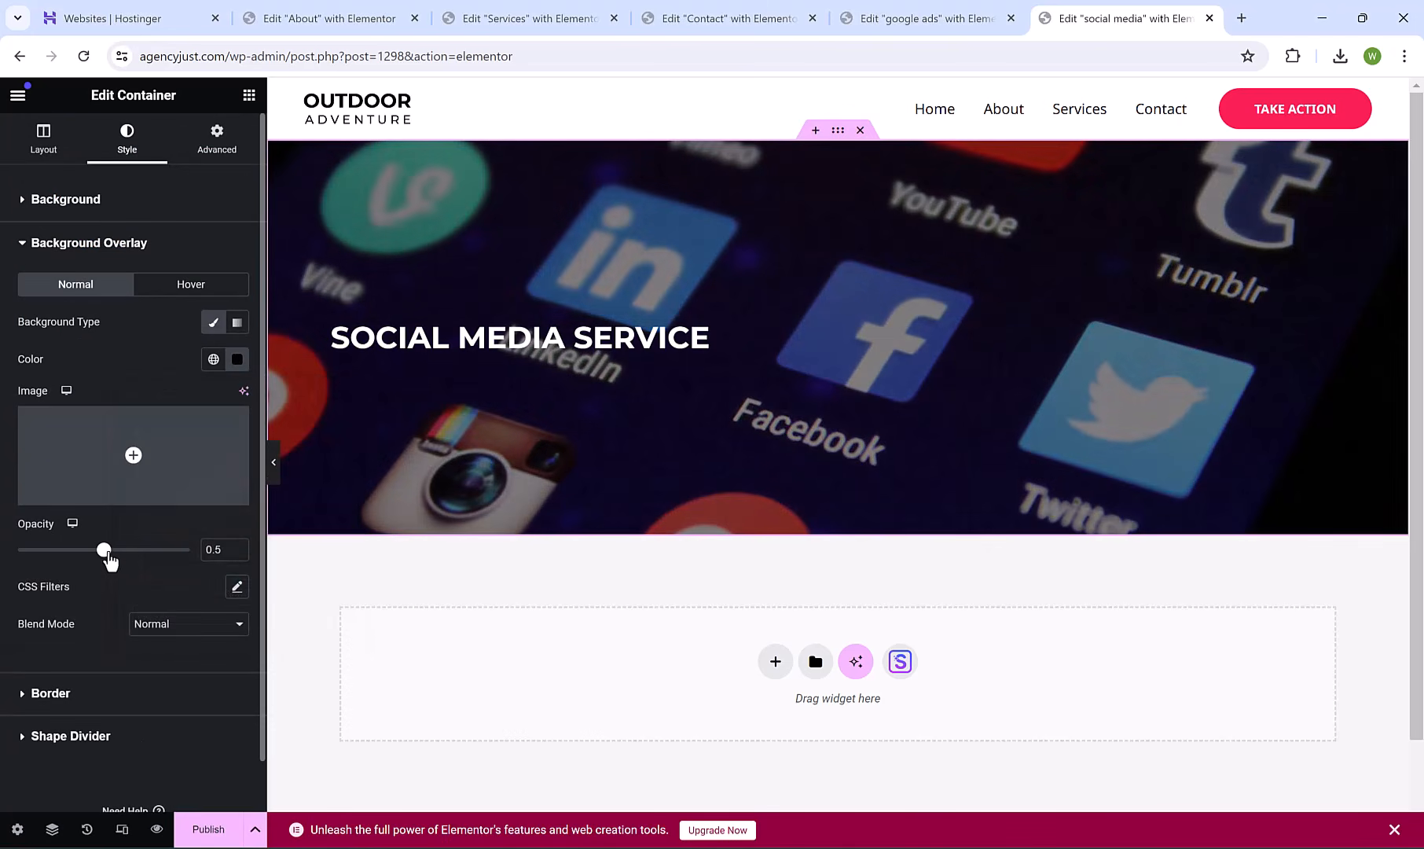
pyautogui.moveTo(105, 550)
pyautogui.mouseDown()
pyautogui.moveTo(130, 555)
pyautogui.moveTo(81, 555)
pyautogui.moveTo(118, 554)
pyautogui.moveTo(102, 552)
pyautogui.mouseUp()
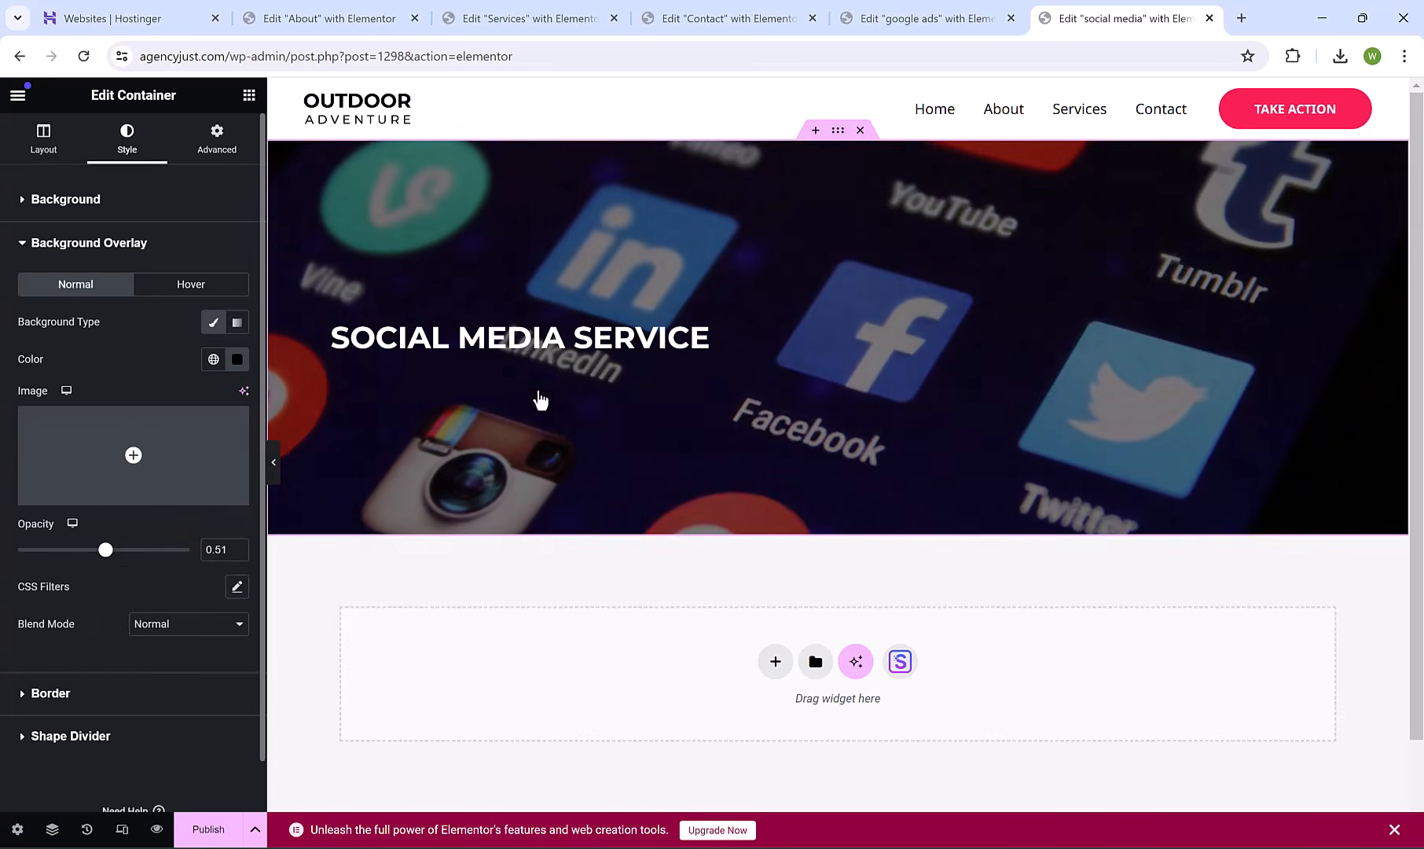
# Centre-align the SOCIAL MEDIA SERVICE heading.
pyautogui.click(645, 350)
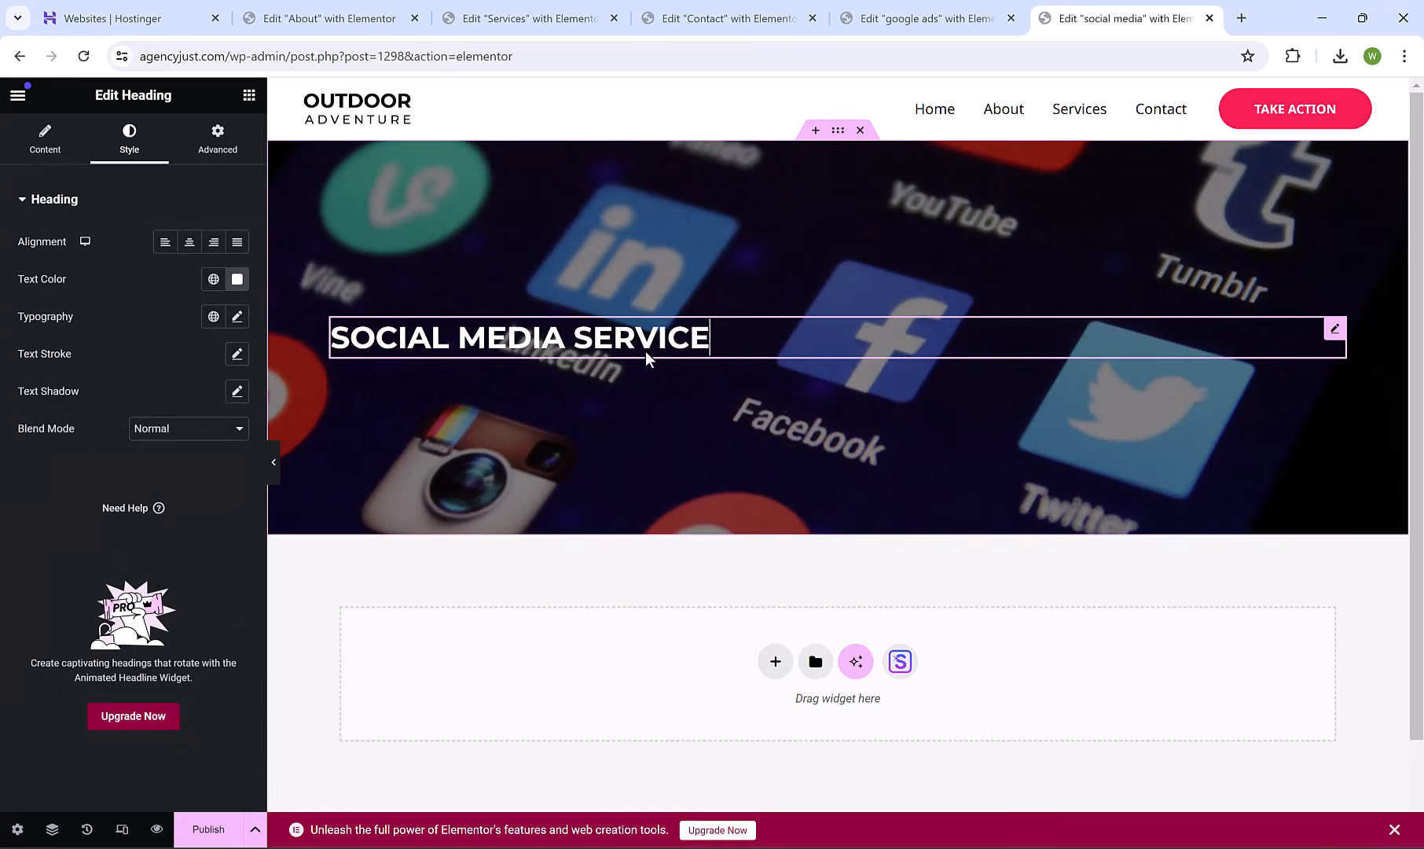
pyautogui.click(191, 246)
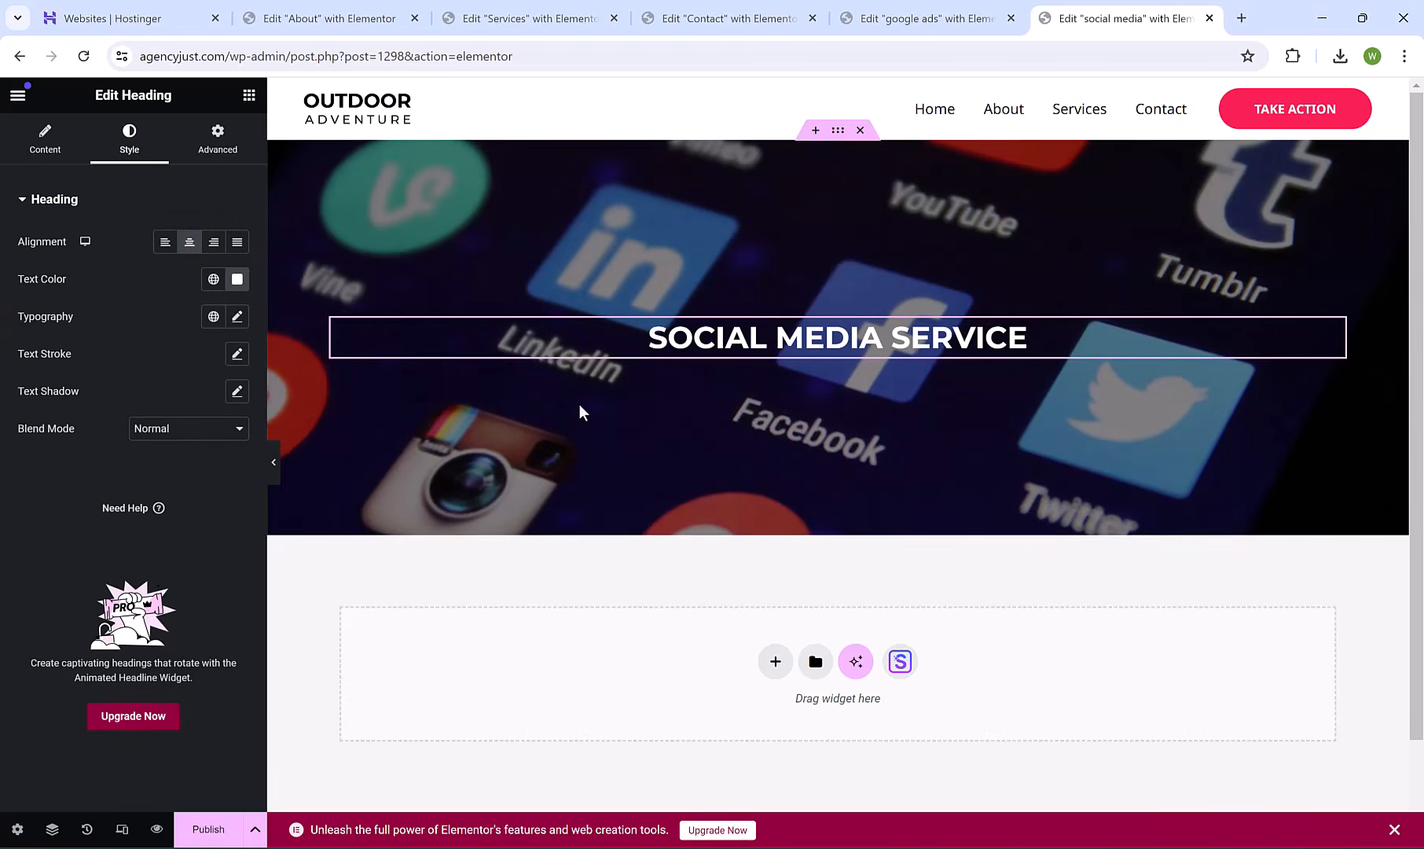
pyautogui.scroll(-1, 1416, 249)
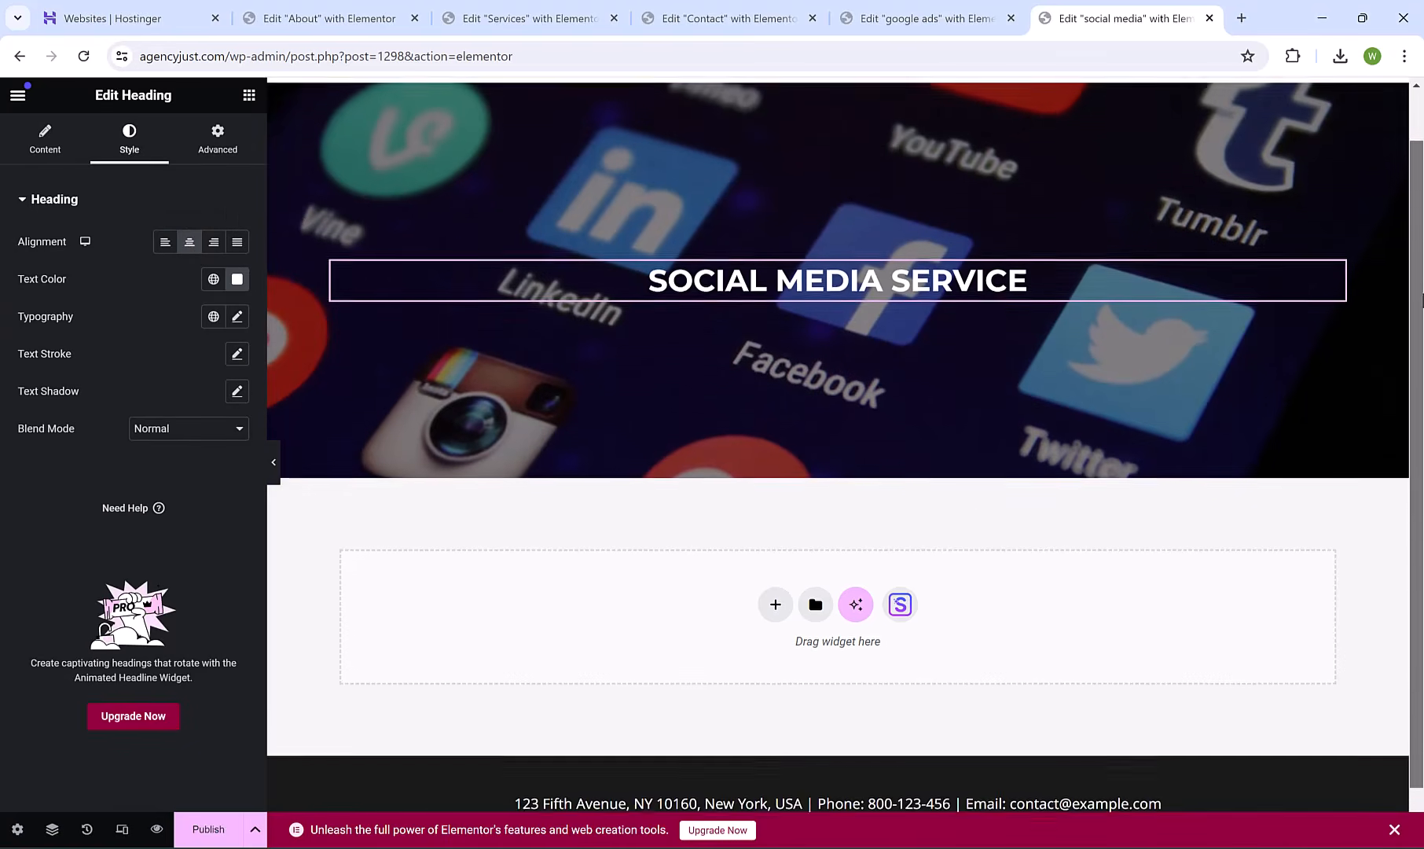
# Add a single-column flexbox section below the hero with a Text Editor paragraph.
pyautogui.click(776, 593)
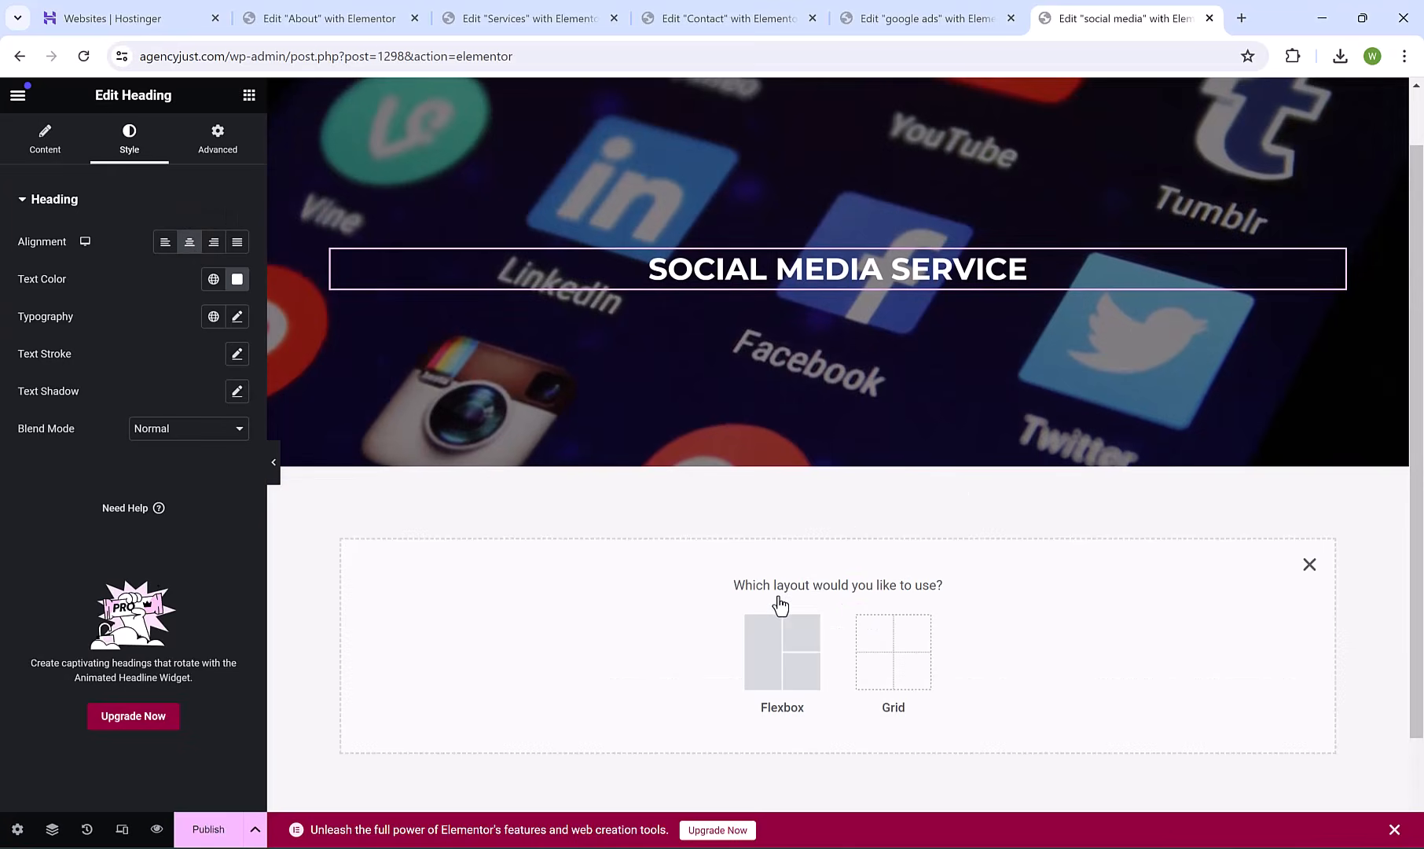
pyautogui.click(770, 672)
pyautogui.click(595, 632)
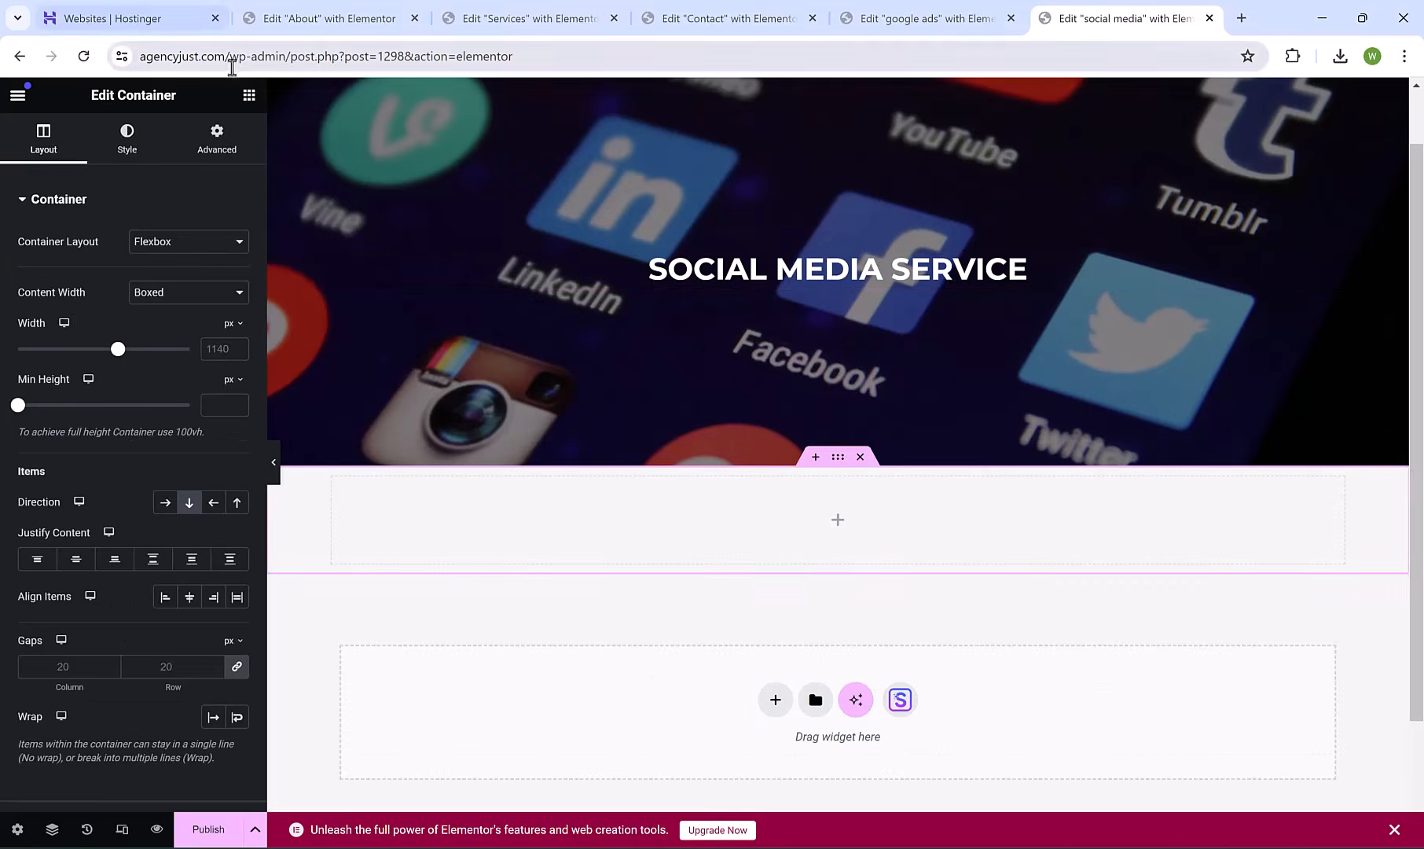
pyautogui.click(248, 95)
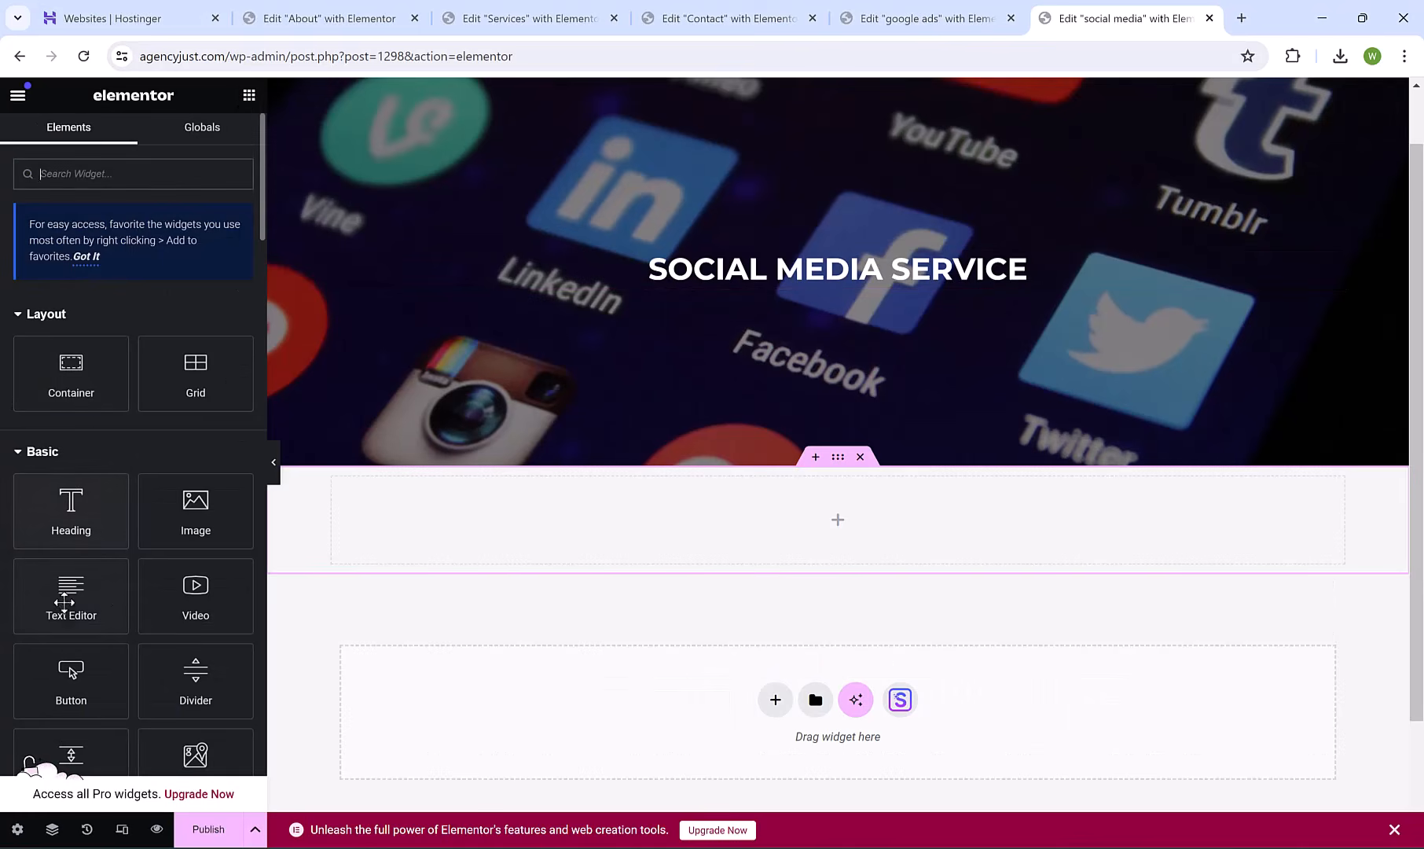
pyautogui.moveTo(64, 602); pyautogui.dragTo(664, 538)
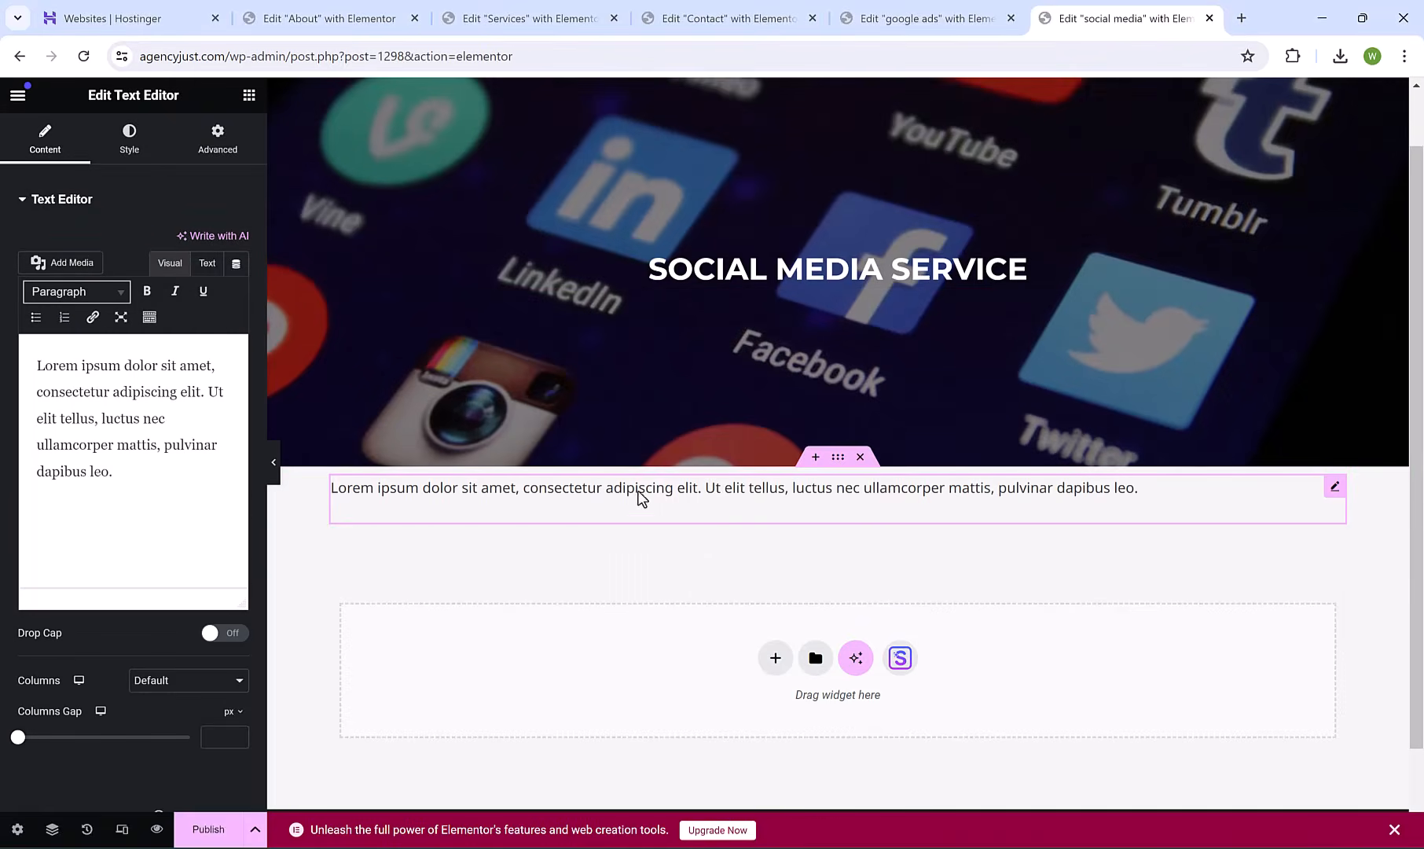
# Place a Heading widget in a new container above the paragraph.
pyautogui.click(815, 456)
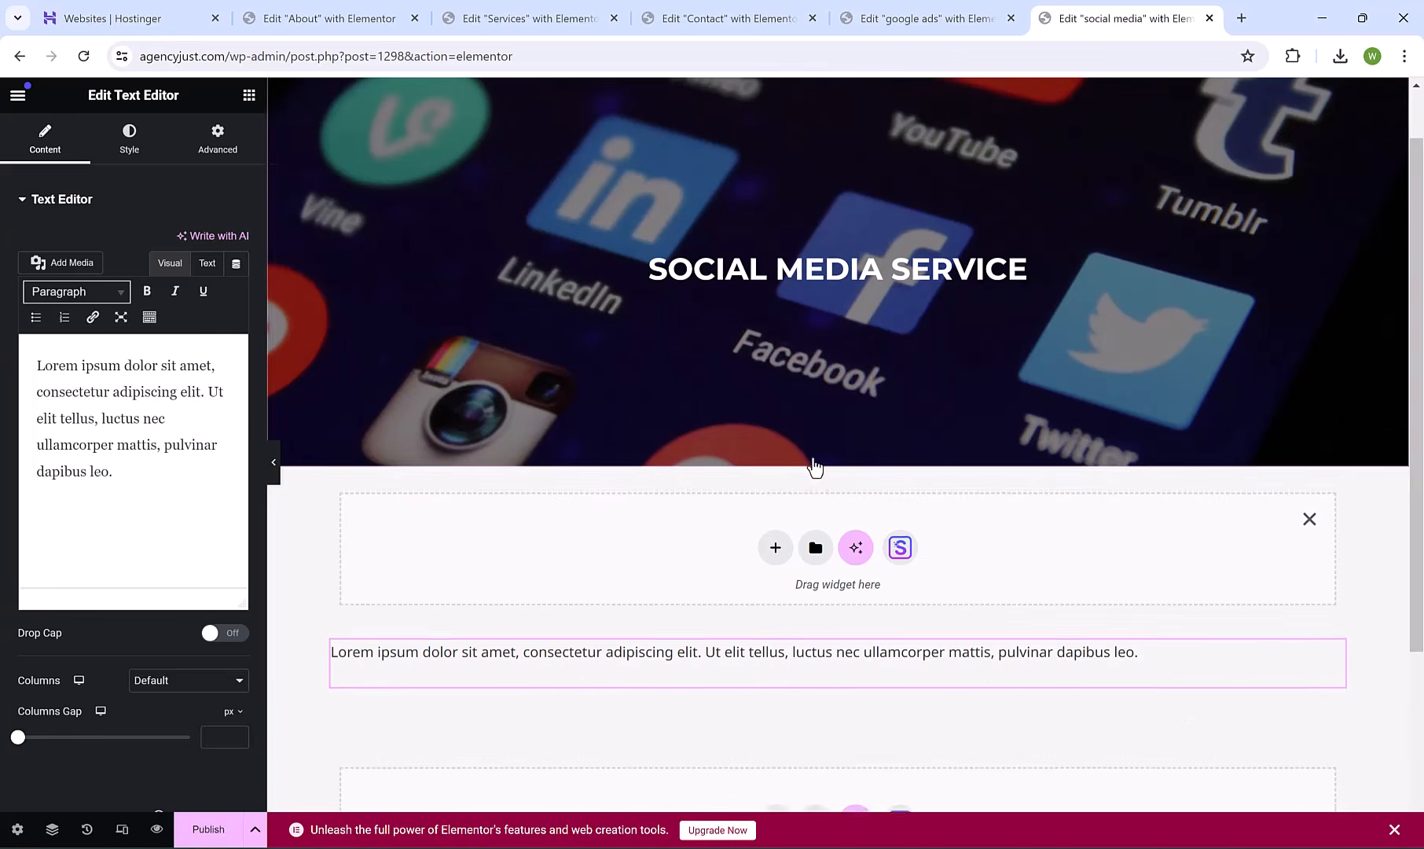
pyautogui.click(248, 95)
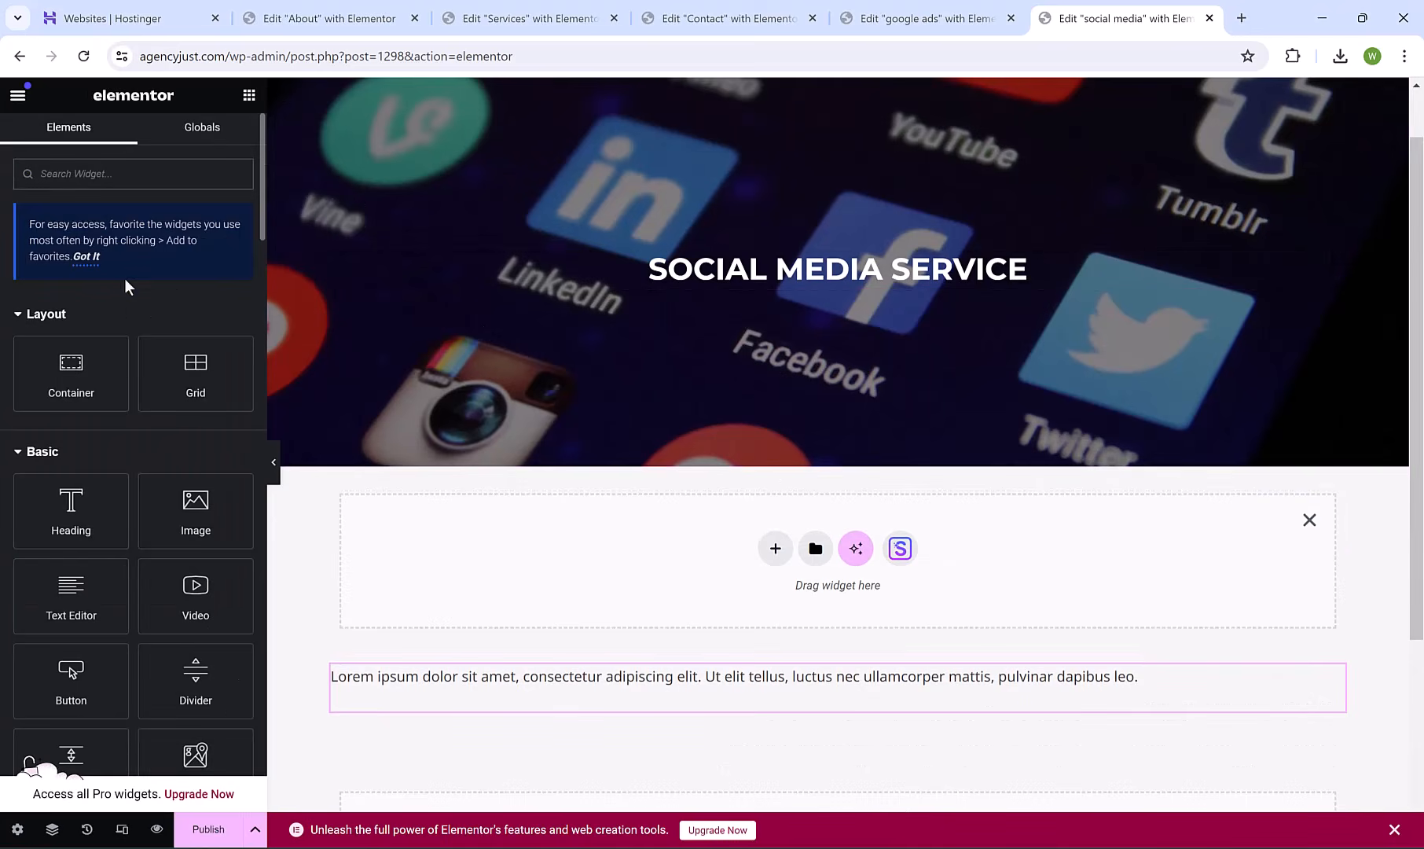
pyautogui.moveTo(91, 490); pyautogui.dragTo(704, 543)
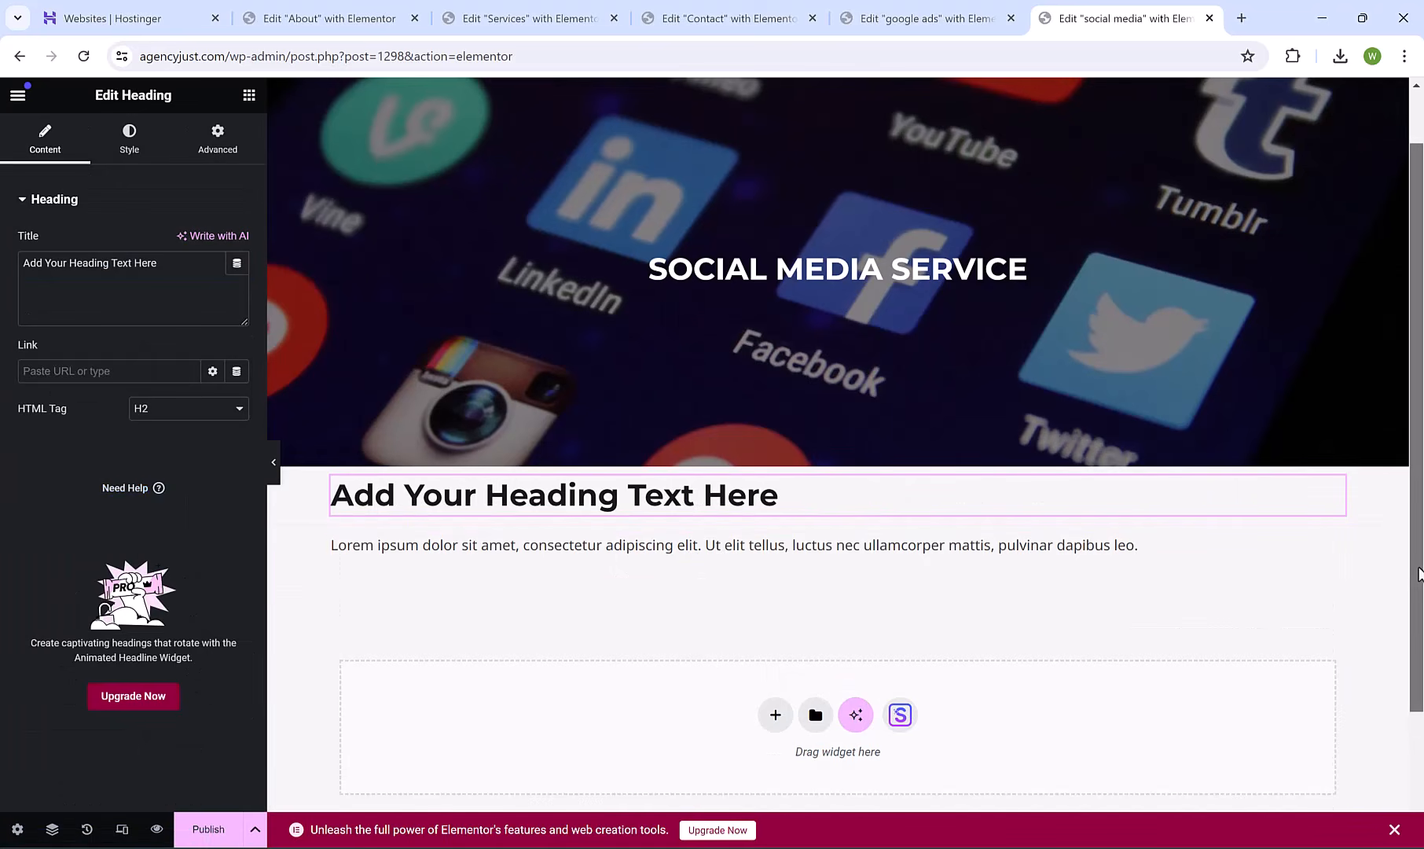
pyautogui.moveTo(1420, 584); pyautogui.dragTo(1421, 638)
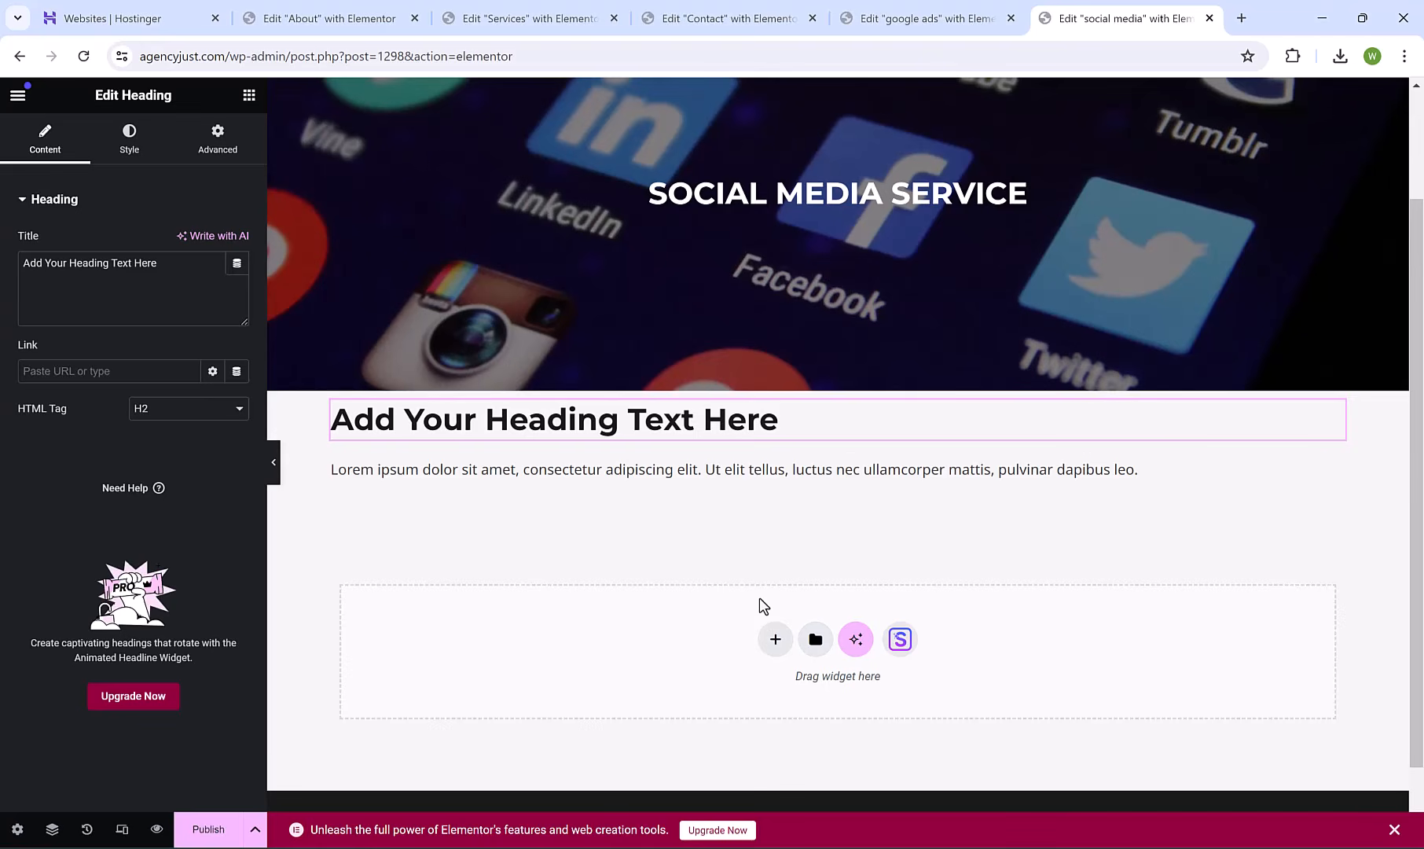
# Add a narrow-wide-narrow three-column flexbox row below the paragraph.
pyautogui.click(775, 639)
pyautogui.click(778, 668)
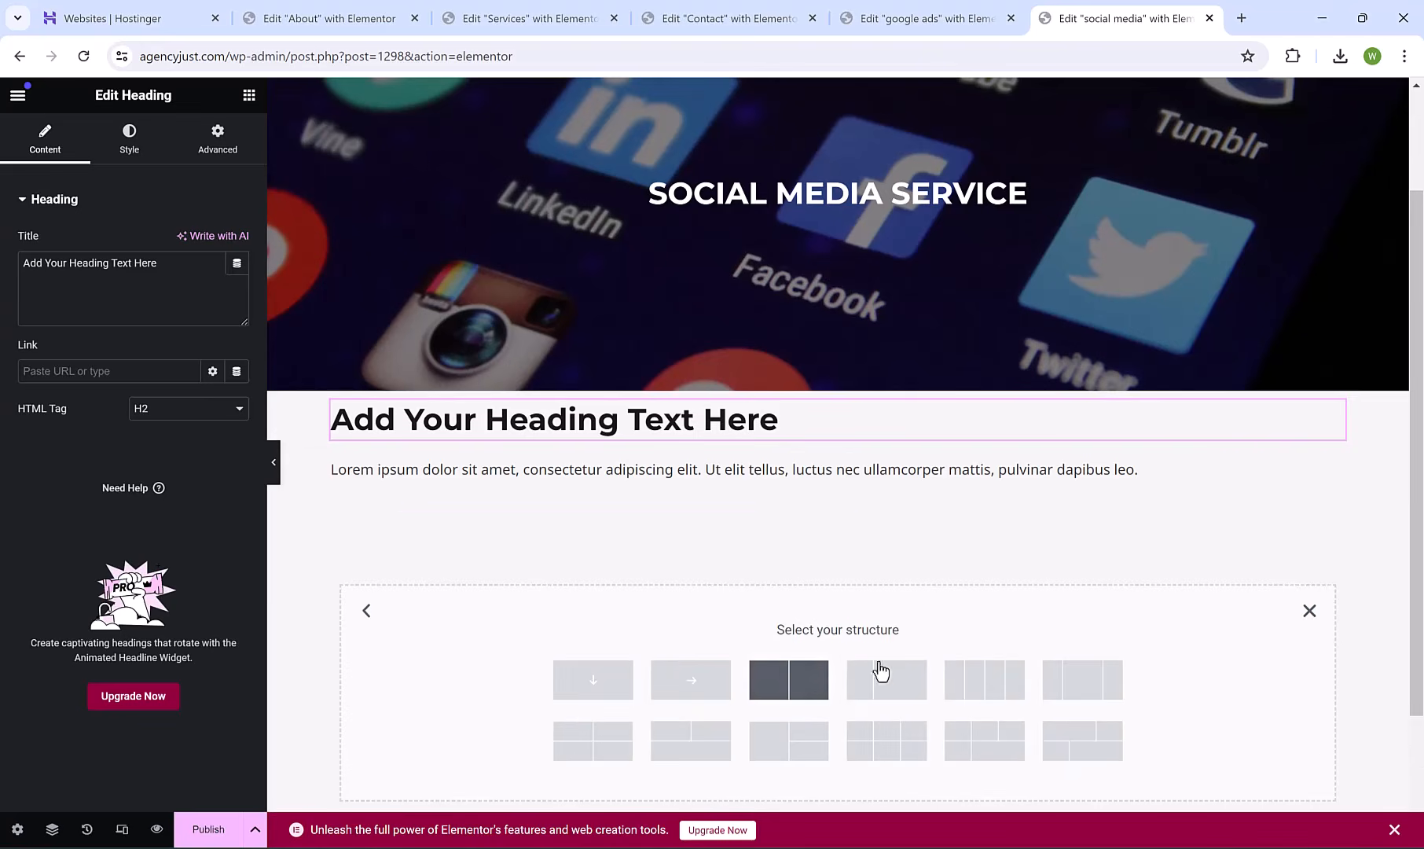
pyautogui.click(1082, 679)
# Put a Shortcode widget with [wpforms id="7"] in the middle column.
pyautogui.click(249, 95)
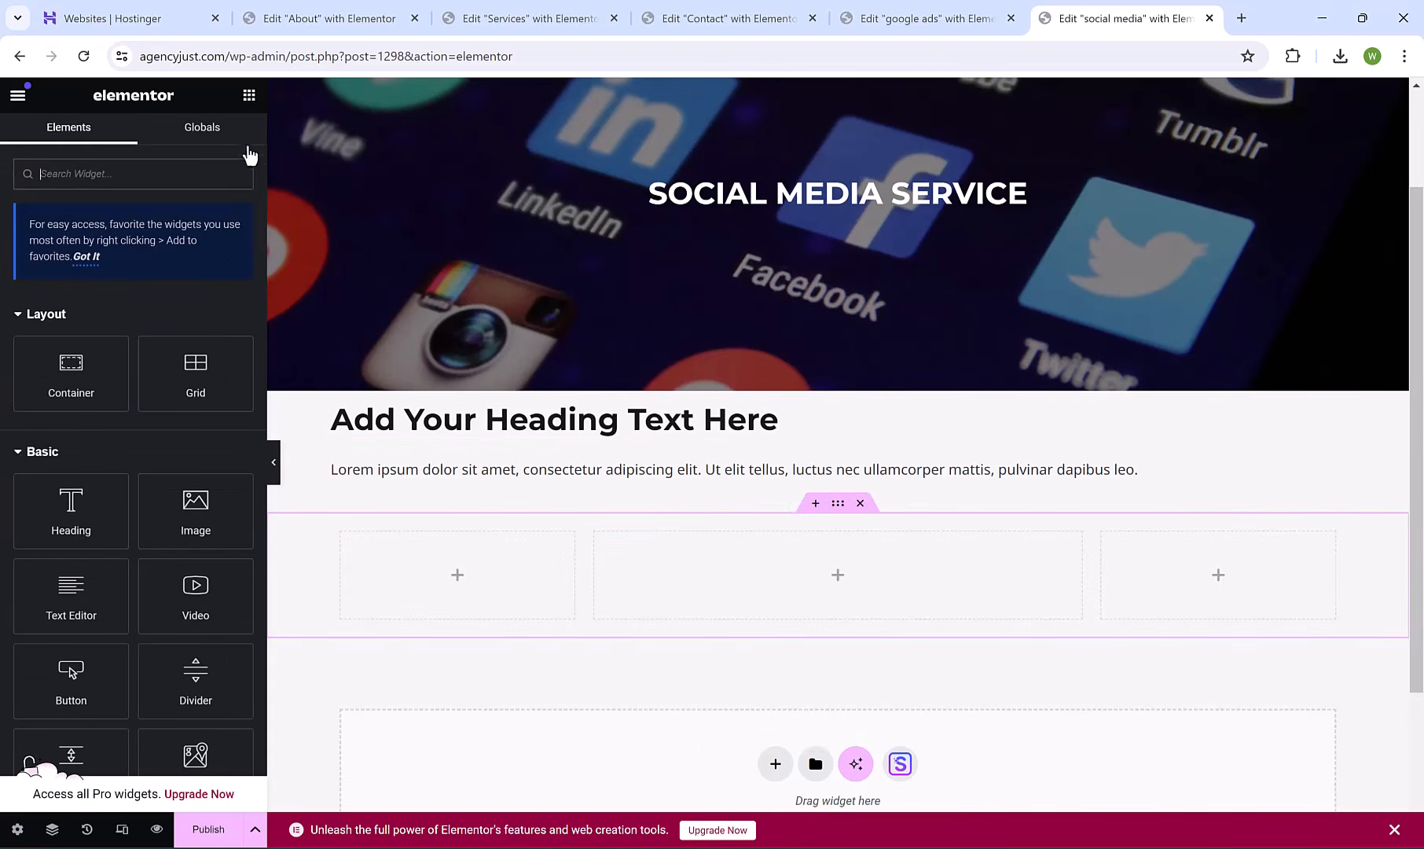
pyautogui.write('SHO')
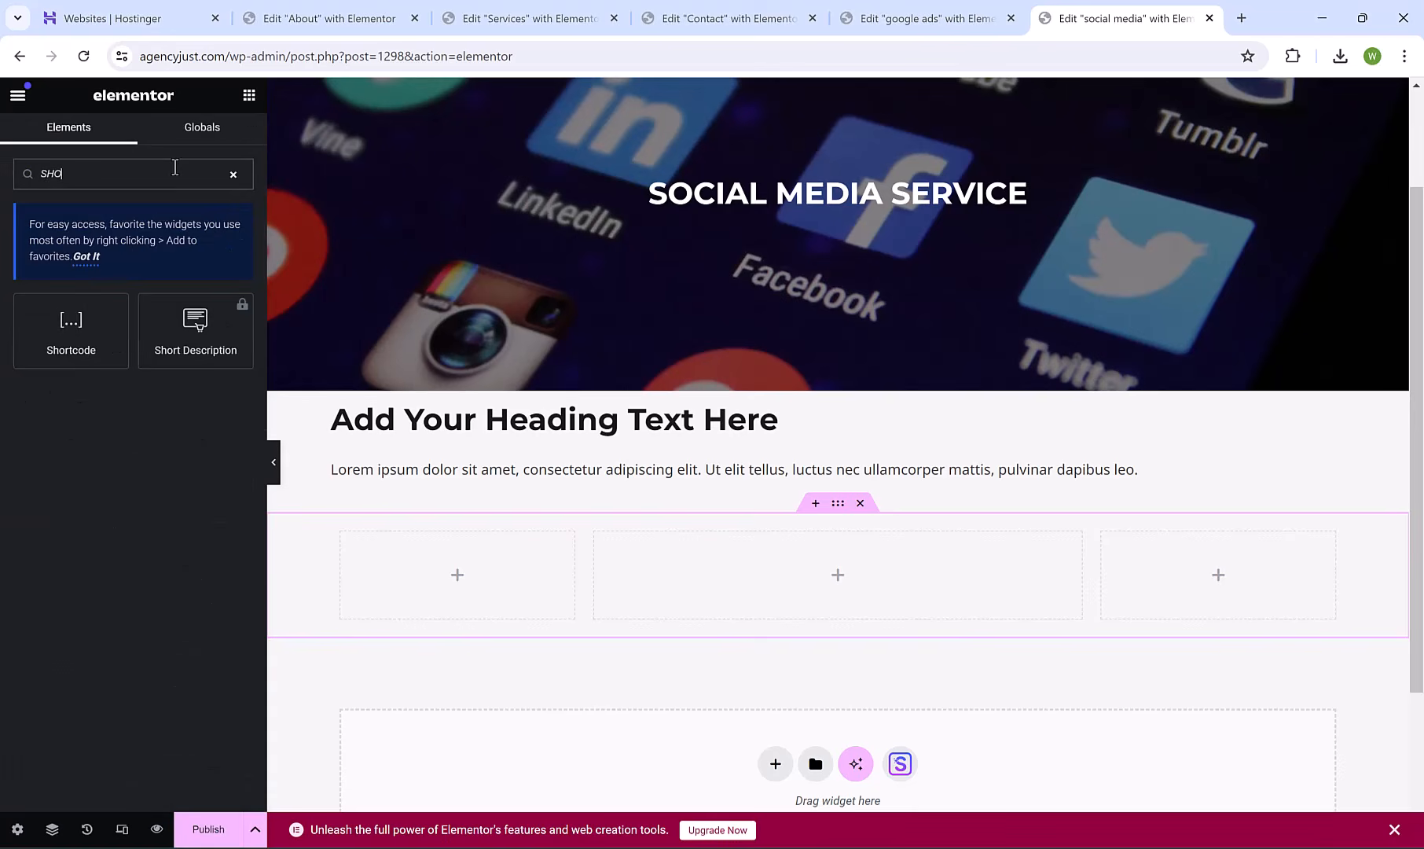
pyautogui.moveTo(71, 326); pyautogui.dragTo(762, 567)
pyautogui.click(101, 303)
pyautogui.write('[wpforms id="7"]')
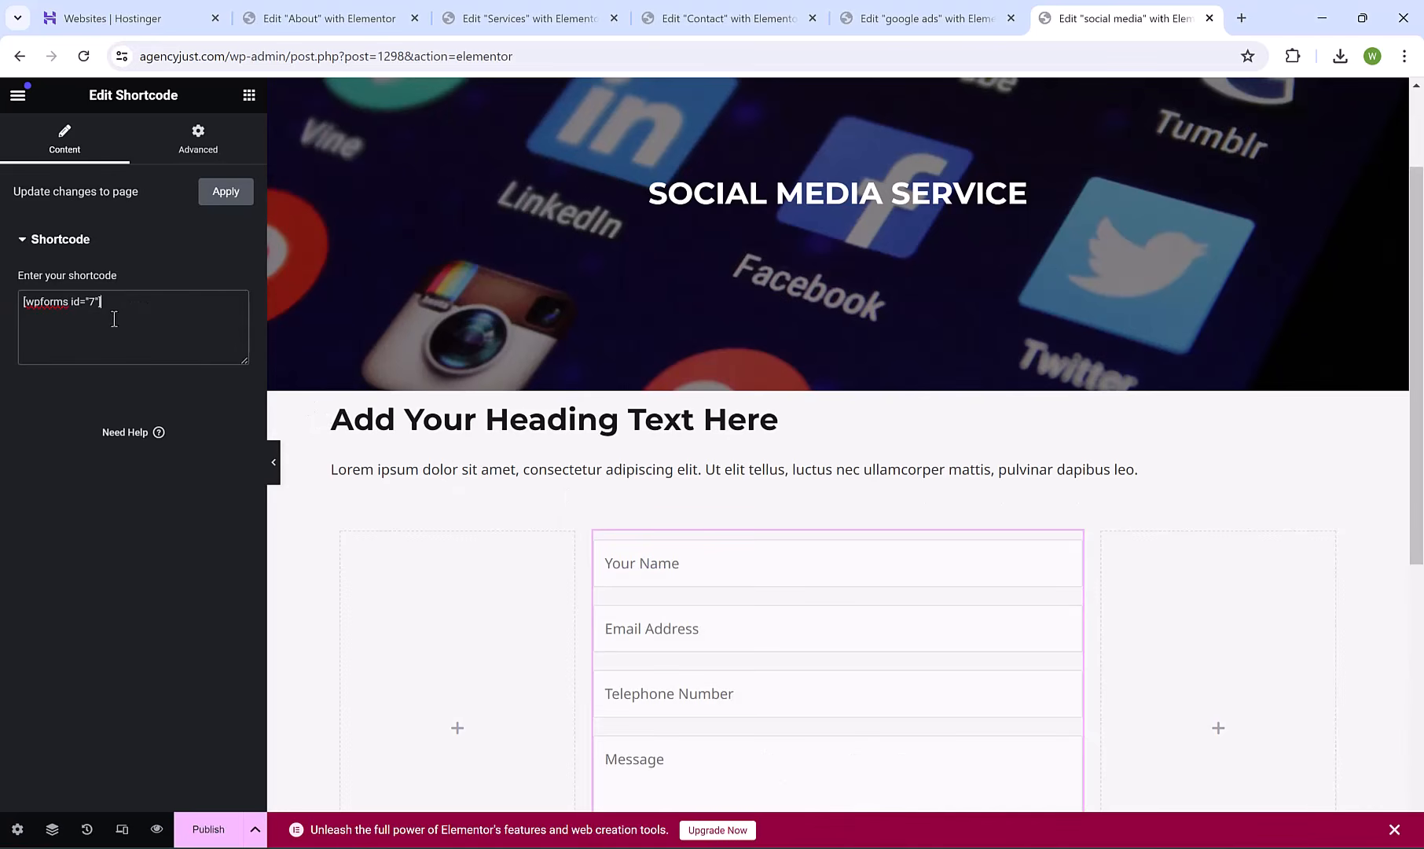
pyautogui.scroll(-3, 1421, 625)
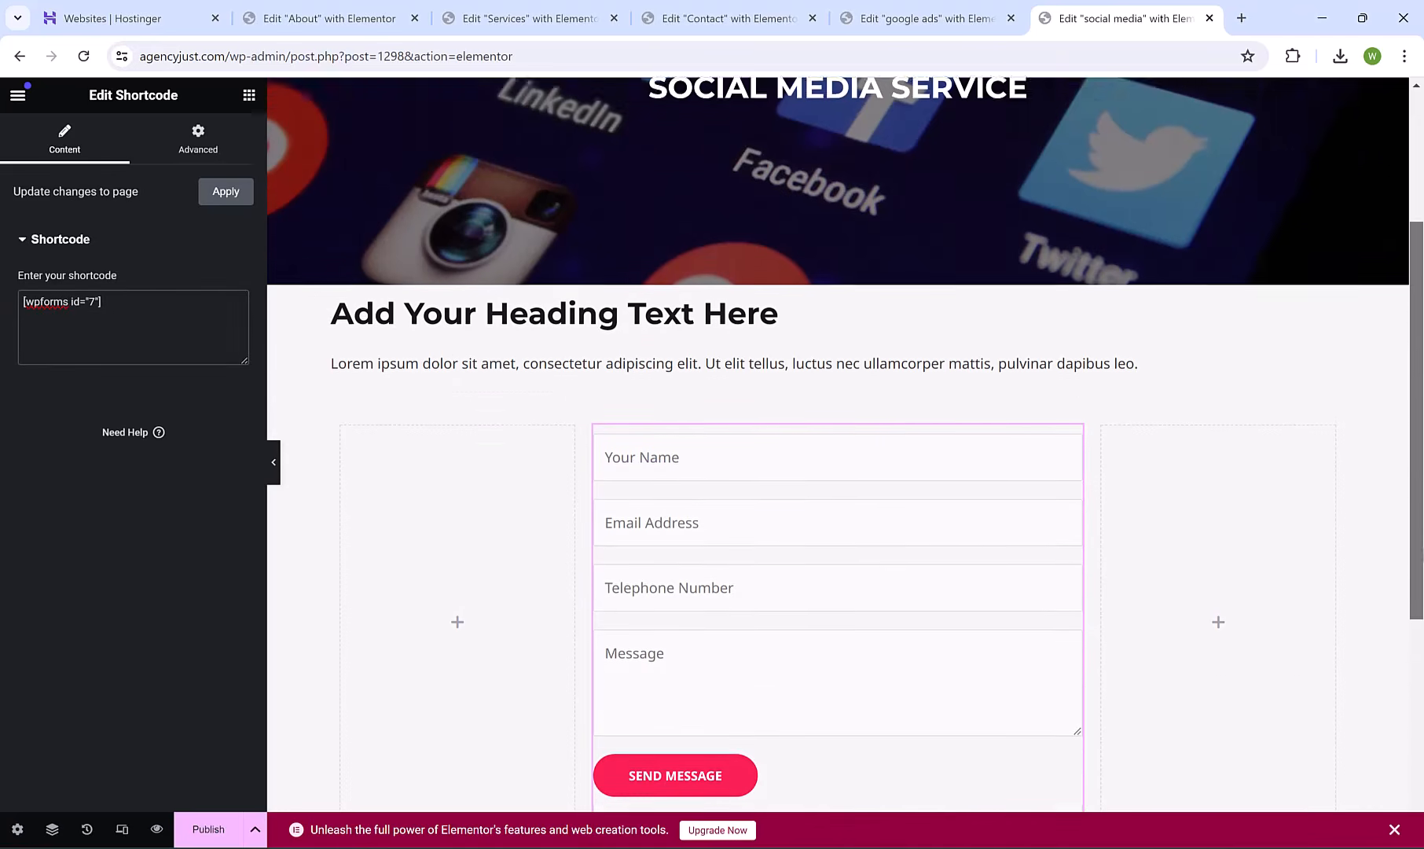
pyautogui.moveTo(1421, 625); pyautogui.dragTo(1421, 529)
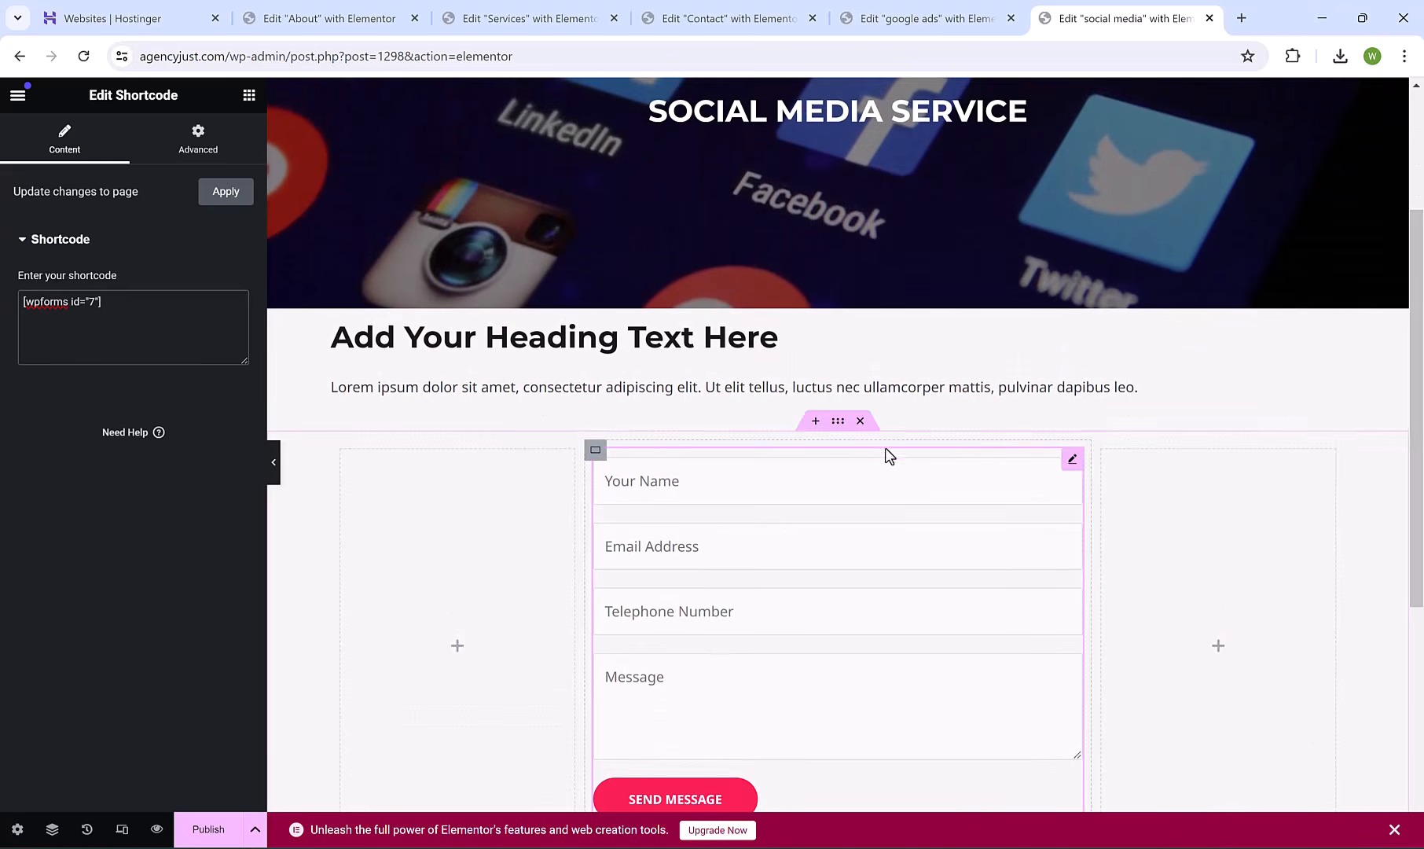
# Add a centred 'CONTACT US TODAY' heading above the contact form.
pyautogui.click(817, 422)
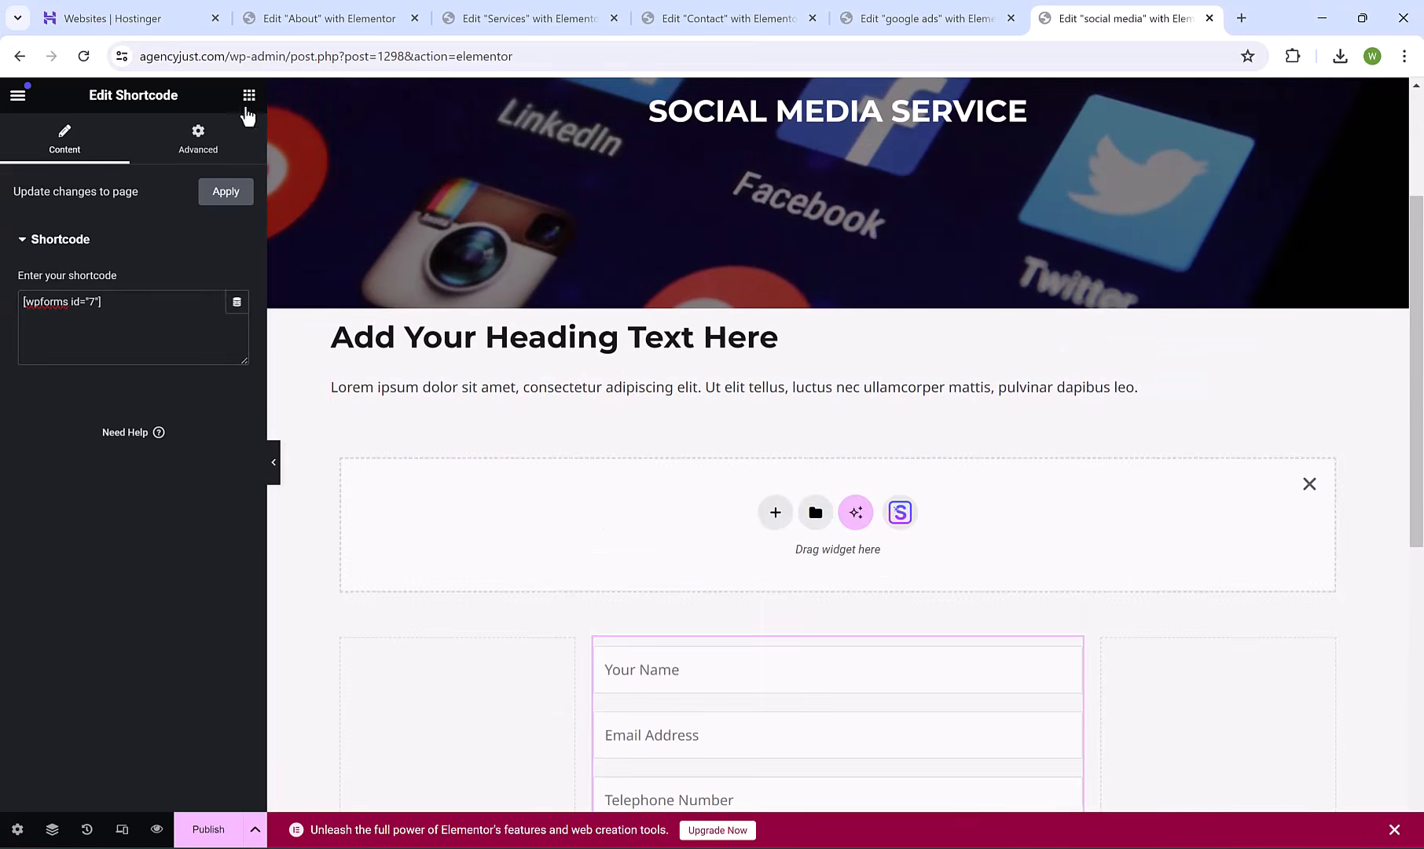
pyautogui.moveTo(84, 493); pyautogui.dragTo(810, 524)
pyautogui.tripleClick(737, 454)
pyautogui.write('CON')
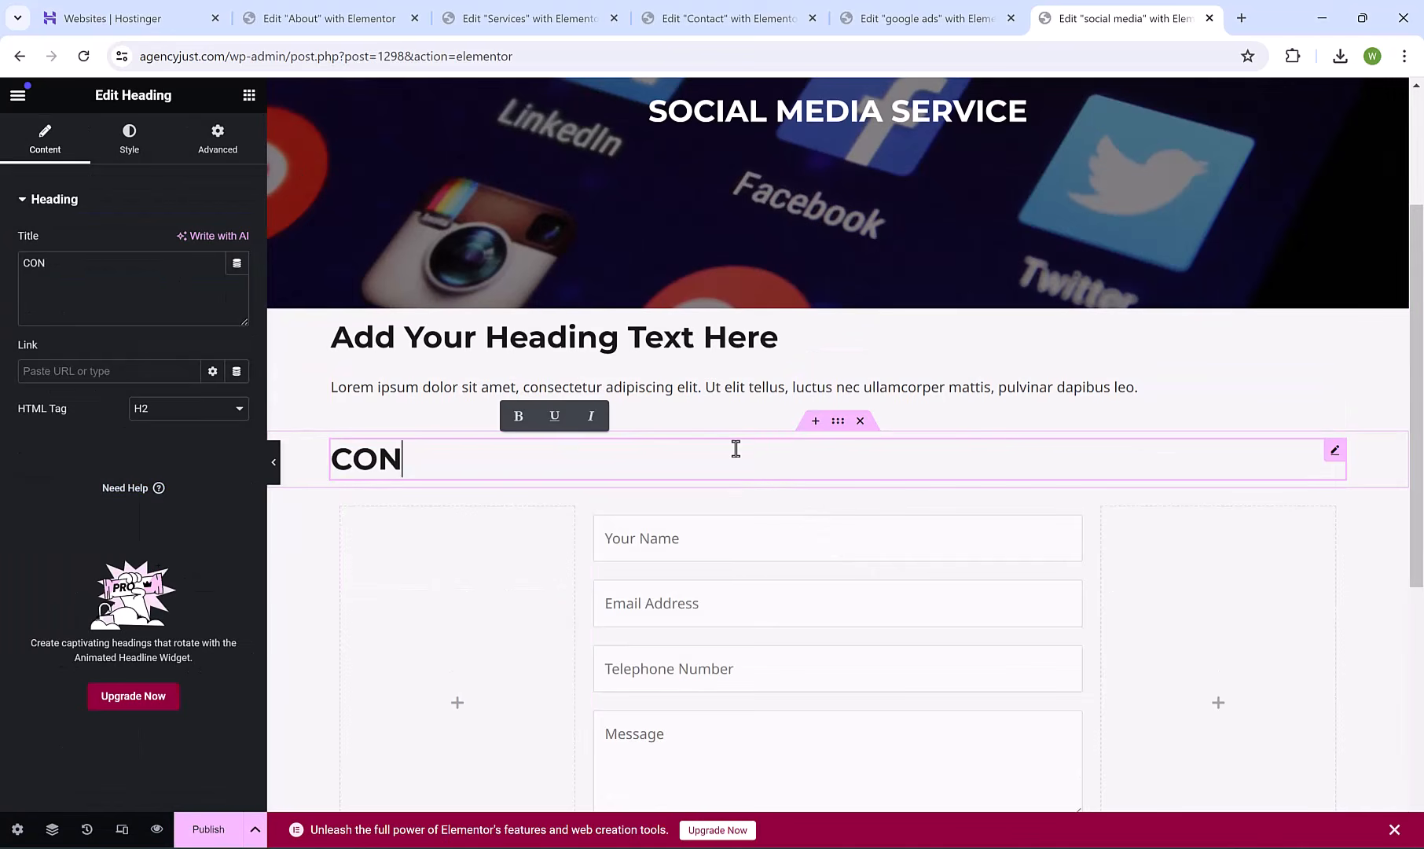
pyautogui.write('TACT US TODAY')
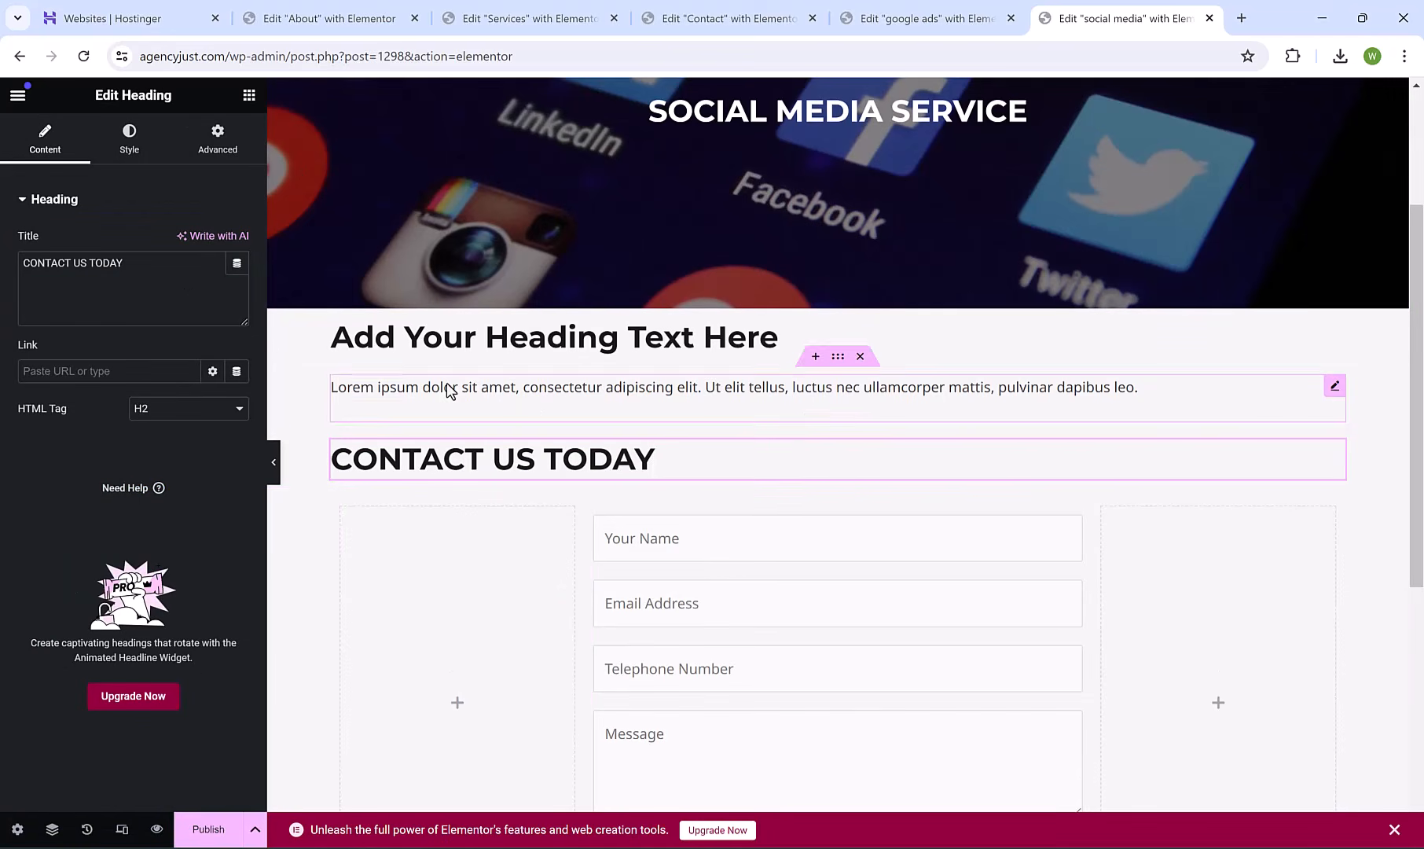
pyautogui.click(125, 149)
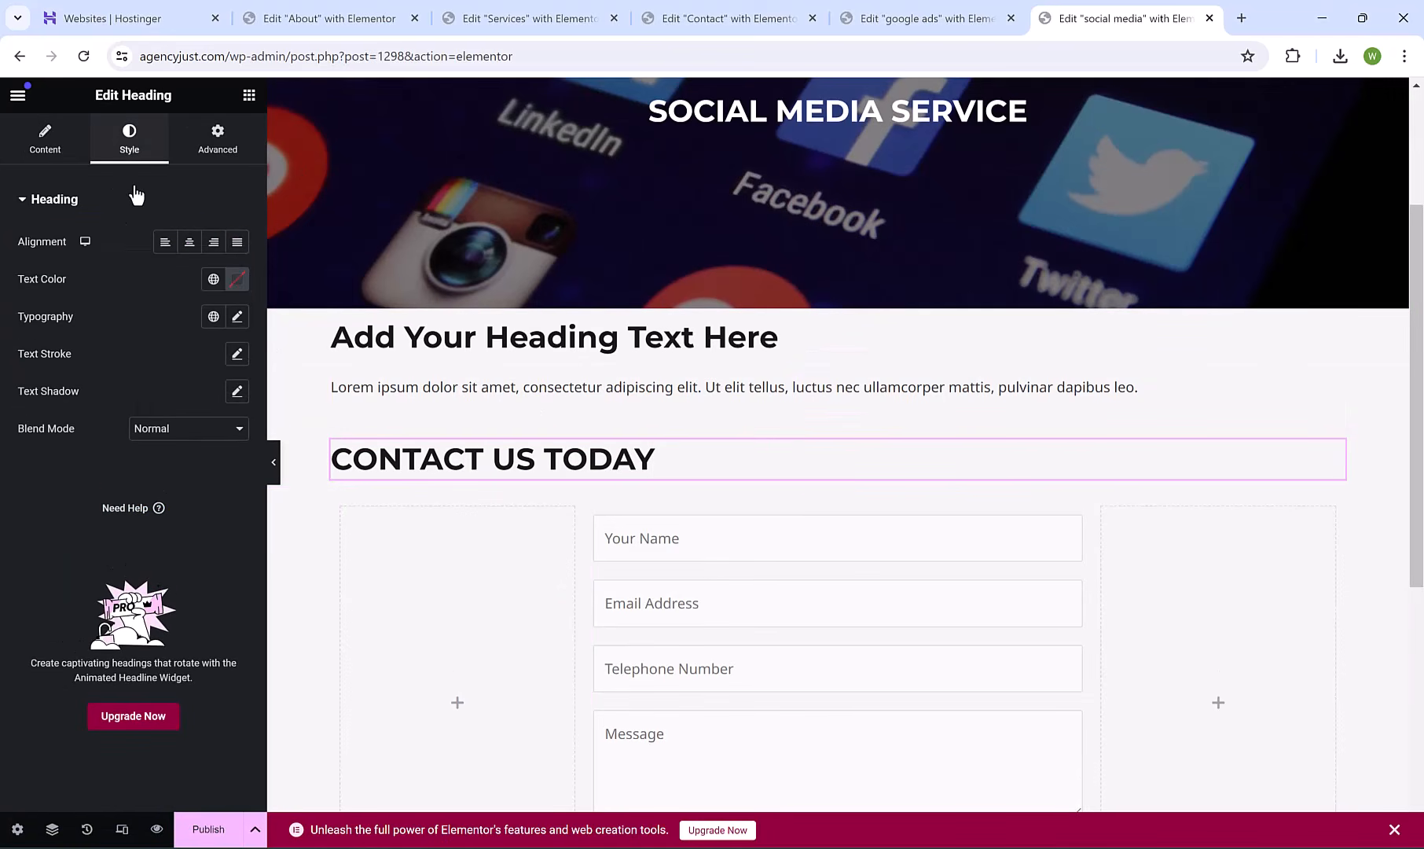
pyautogui.click(189, 241)
# Preview the finished Social Media page on the live site.
pyautogui.moveTo(1415, 452); pyautogui.dragTo(1415, 368)
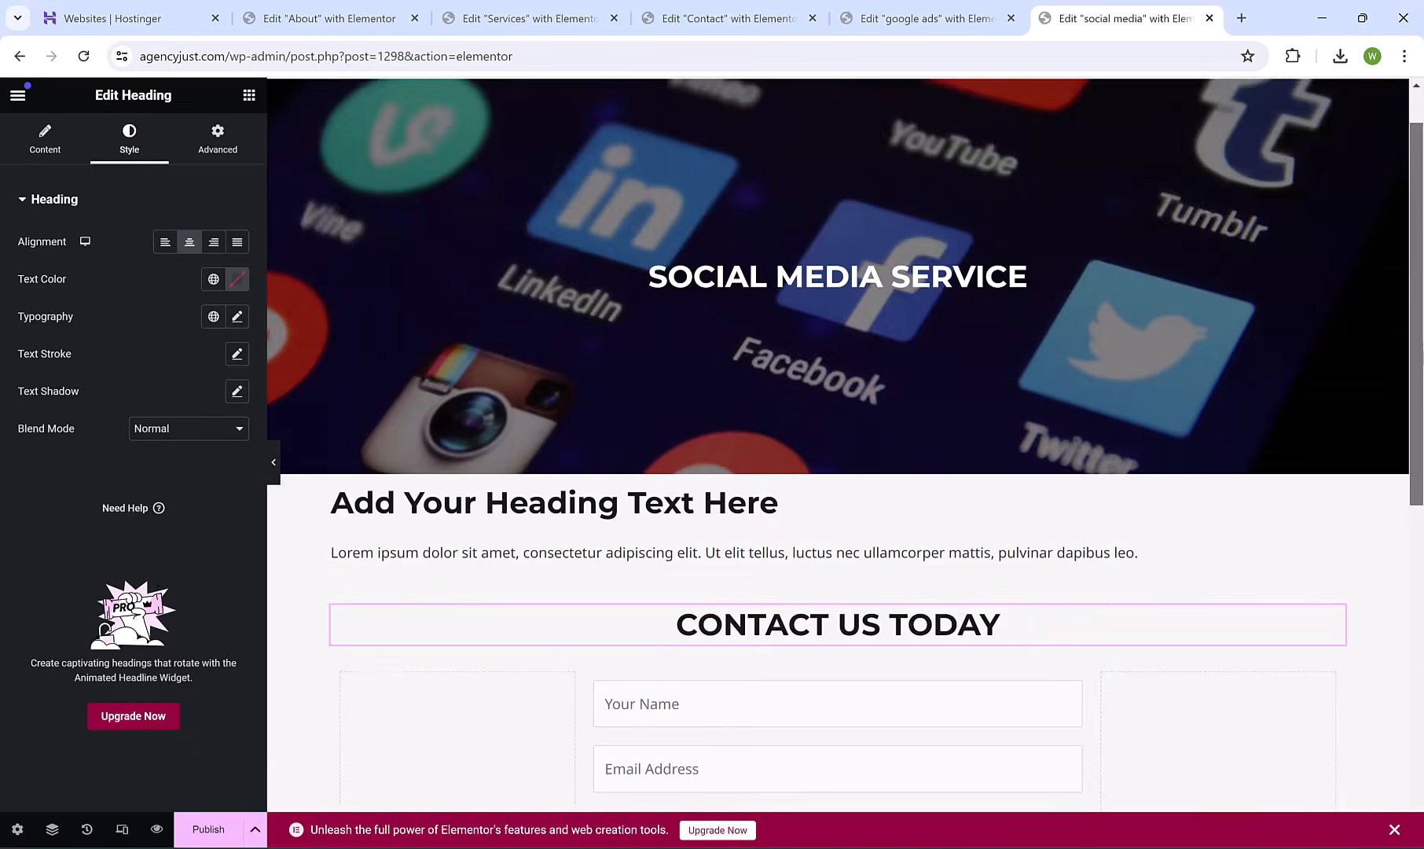
pyautogui.scroll(-4, 1268, 499)
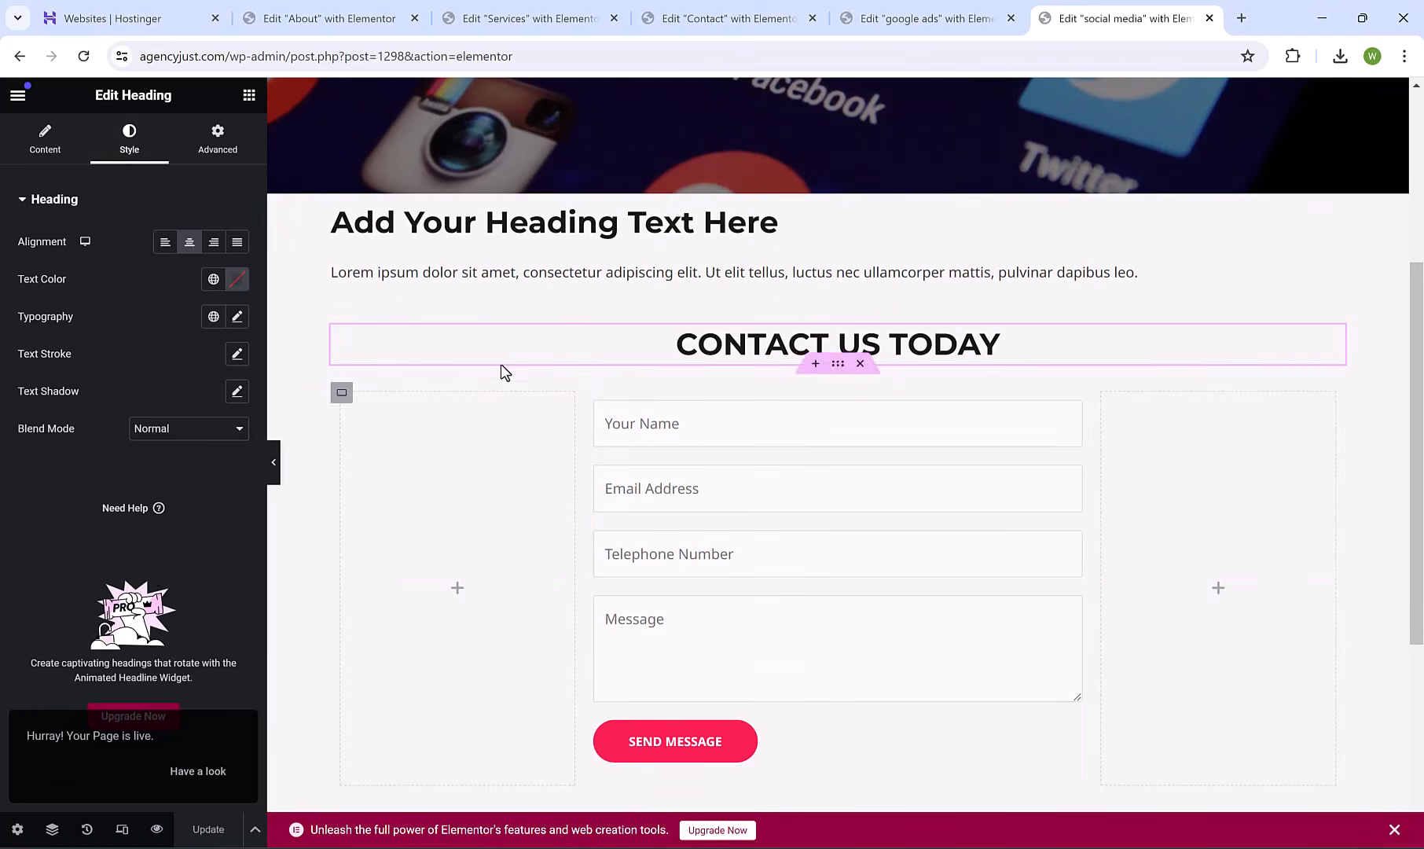
pyautogui.click(157, 829)
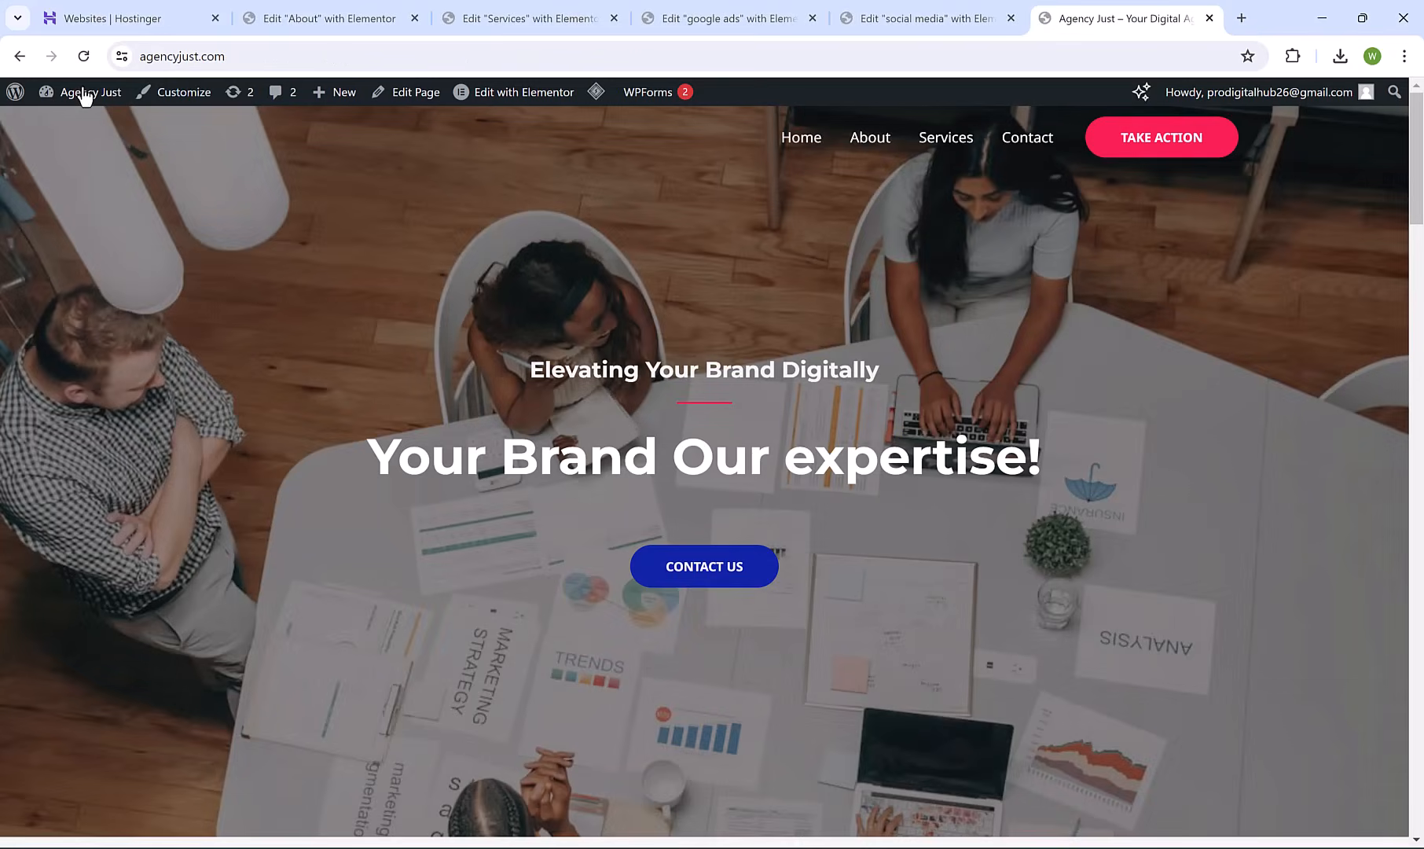
# In the home page builder, link the Google Ads card's CLICK HERE button to the google ads page.
pyautogui.click(525, 92)
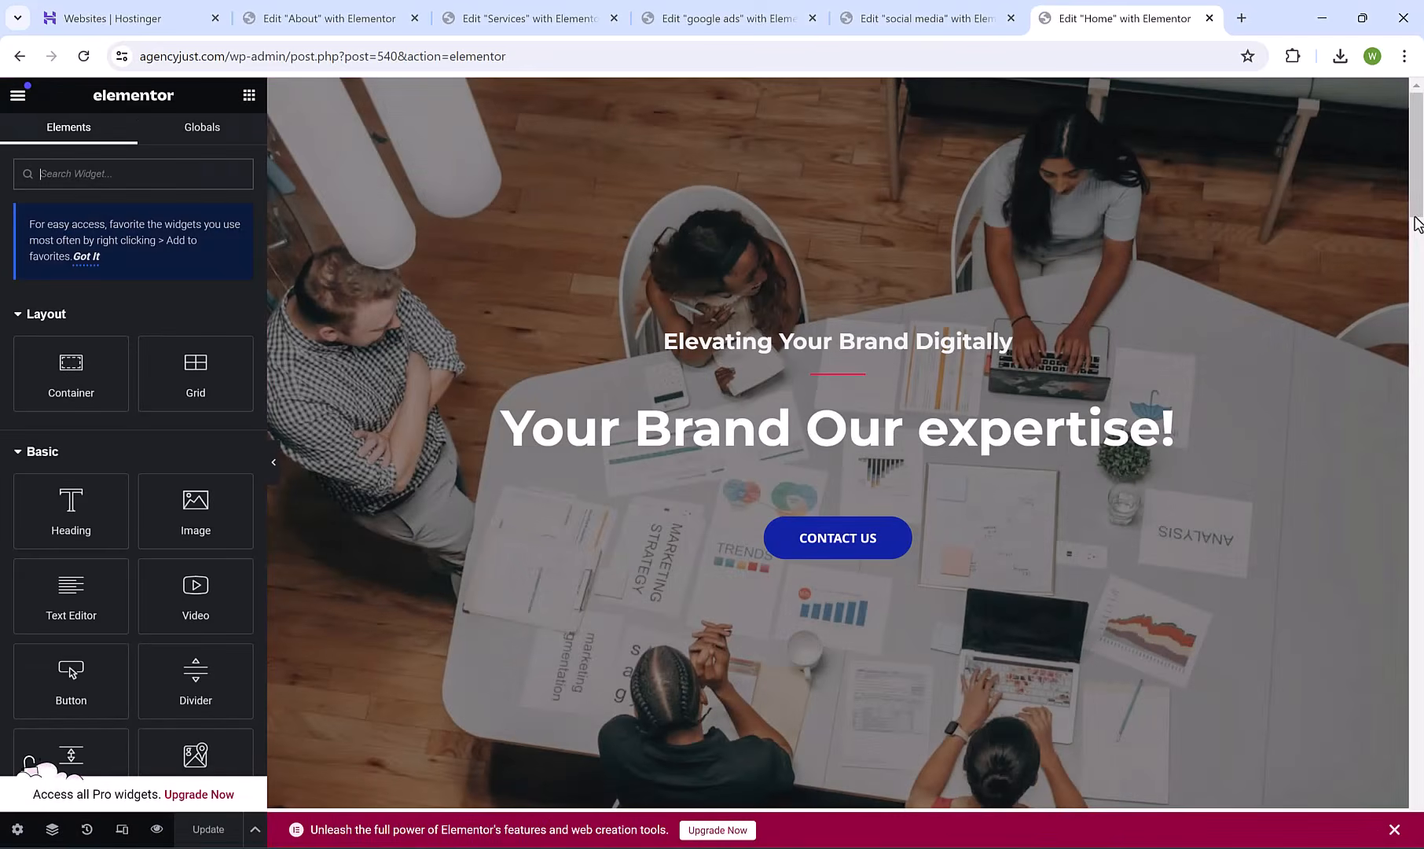
pyautogui.scroll(-8, 1418, 259)
pyautogui.scroll(-7, 1419, 275)
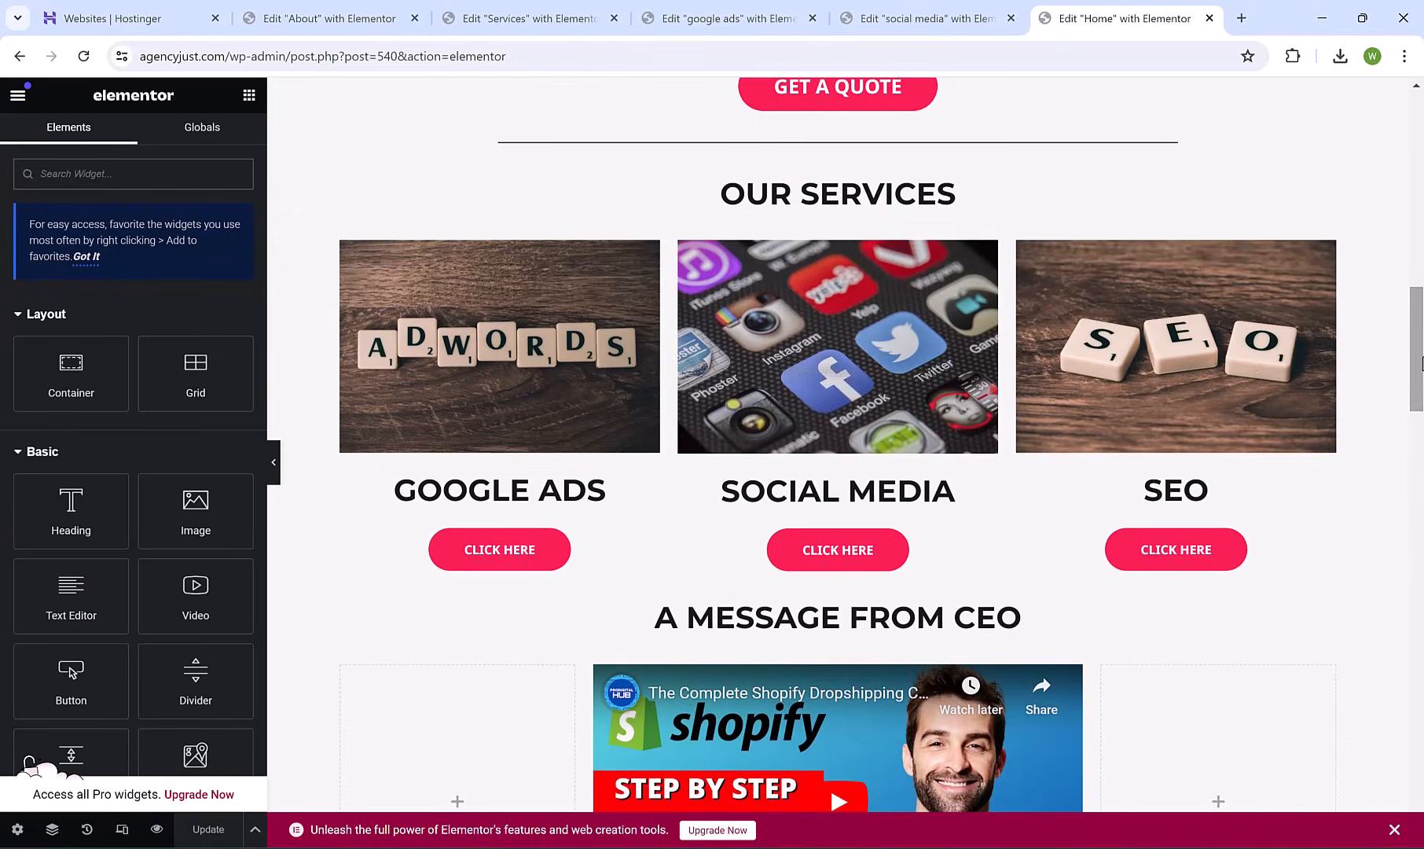
pyautogui.click(488, 430)
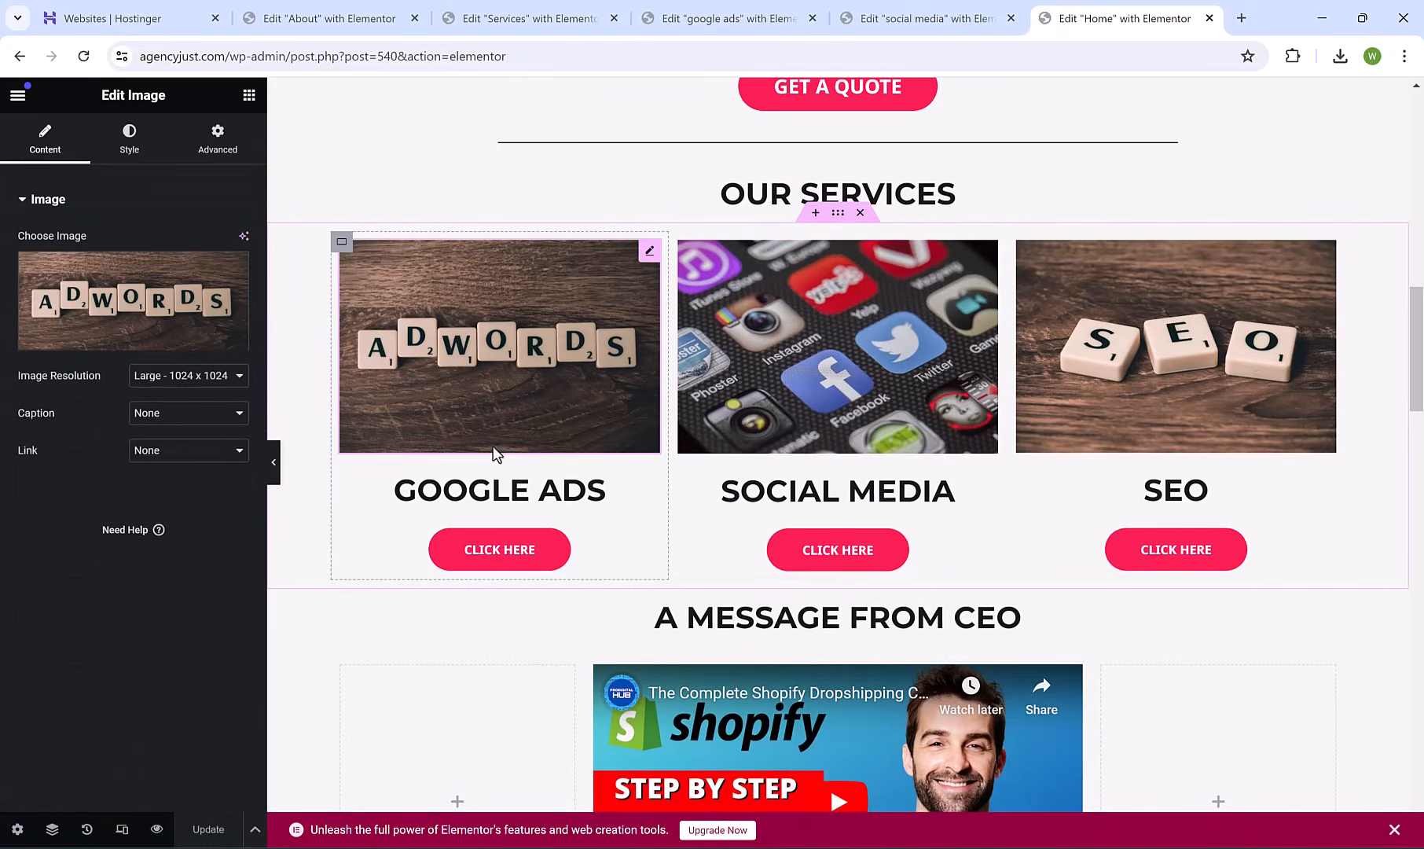
pyautogui.click(514, 554)
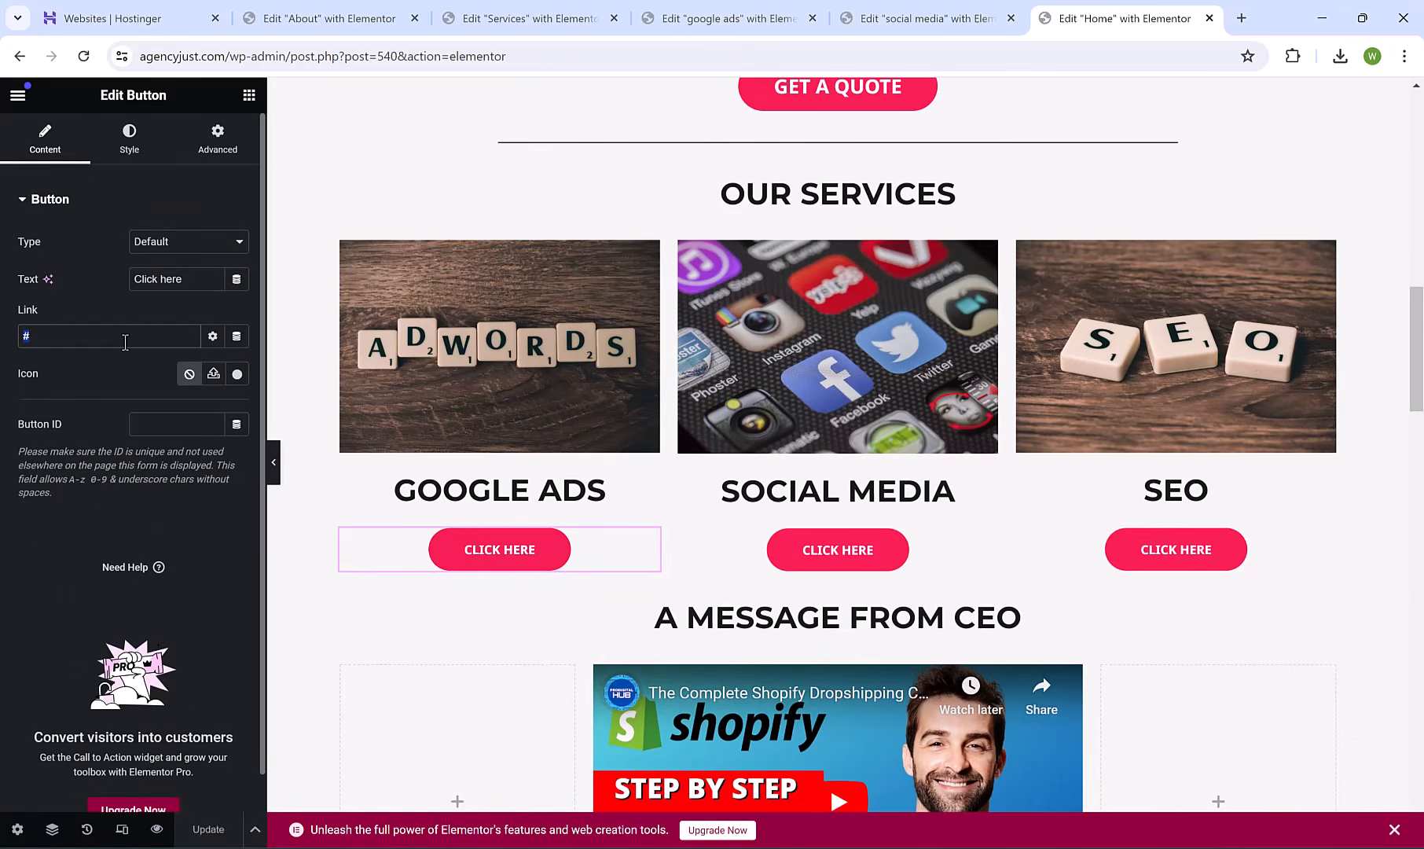
pyautogui.write('GOOGL')
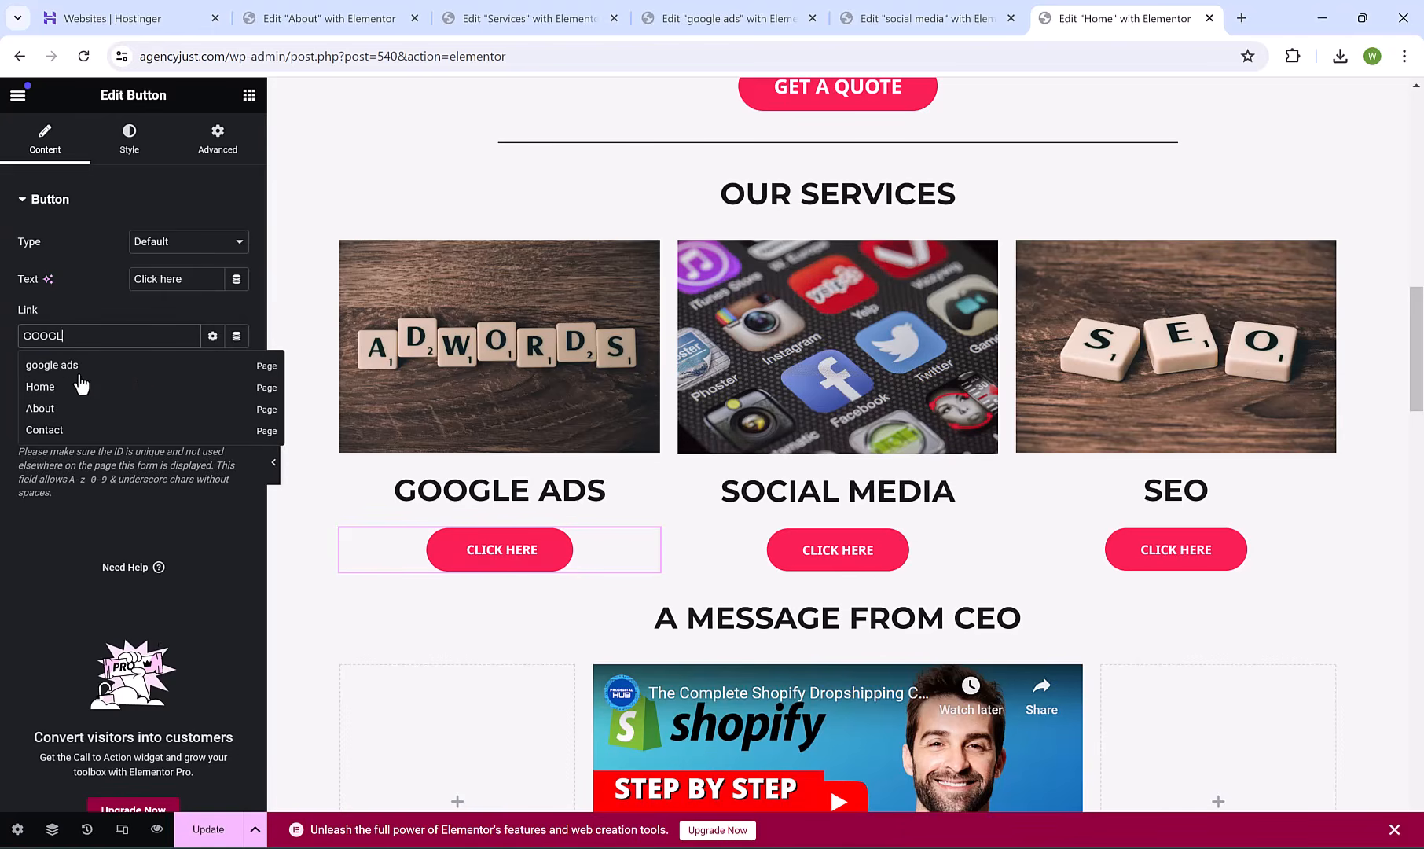
pyautogui.click(80, 369)
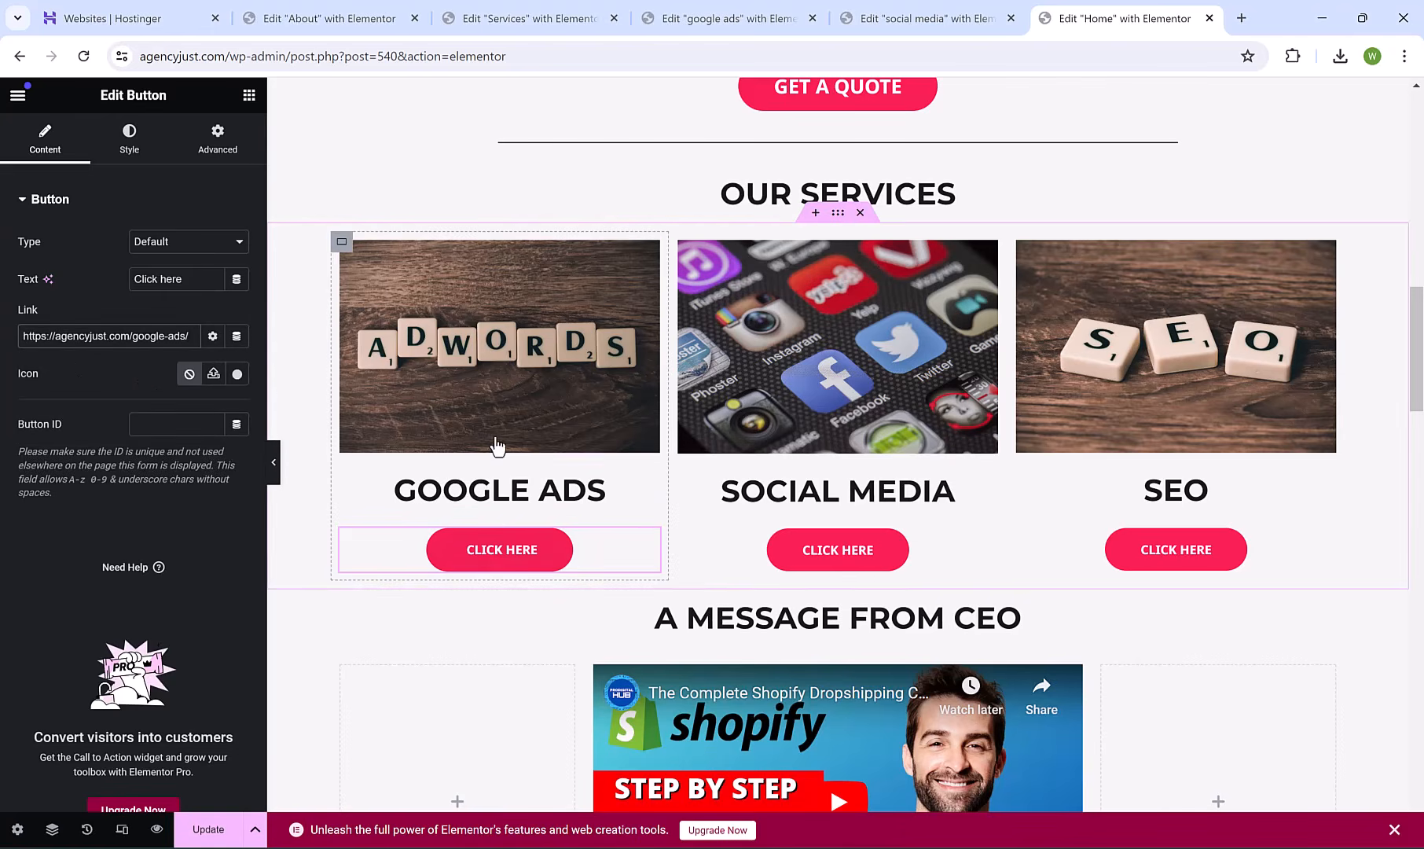
# Give the AdWords image a custom URL link to the google ads page.
pyautogui.click(487, 350)
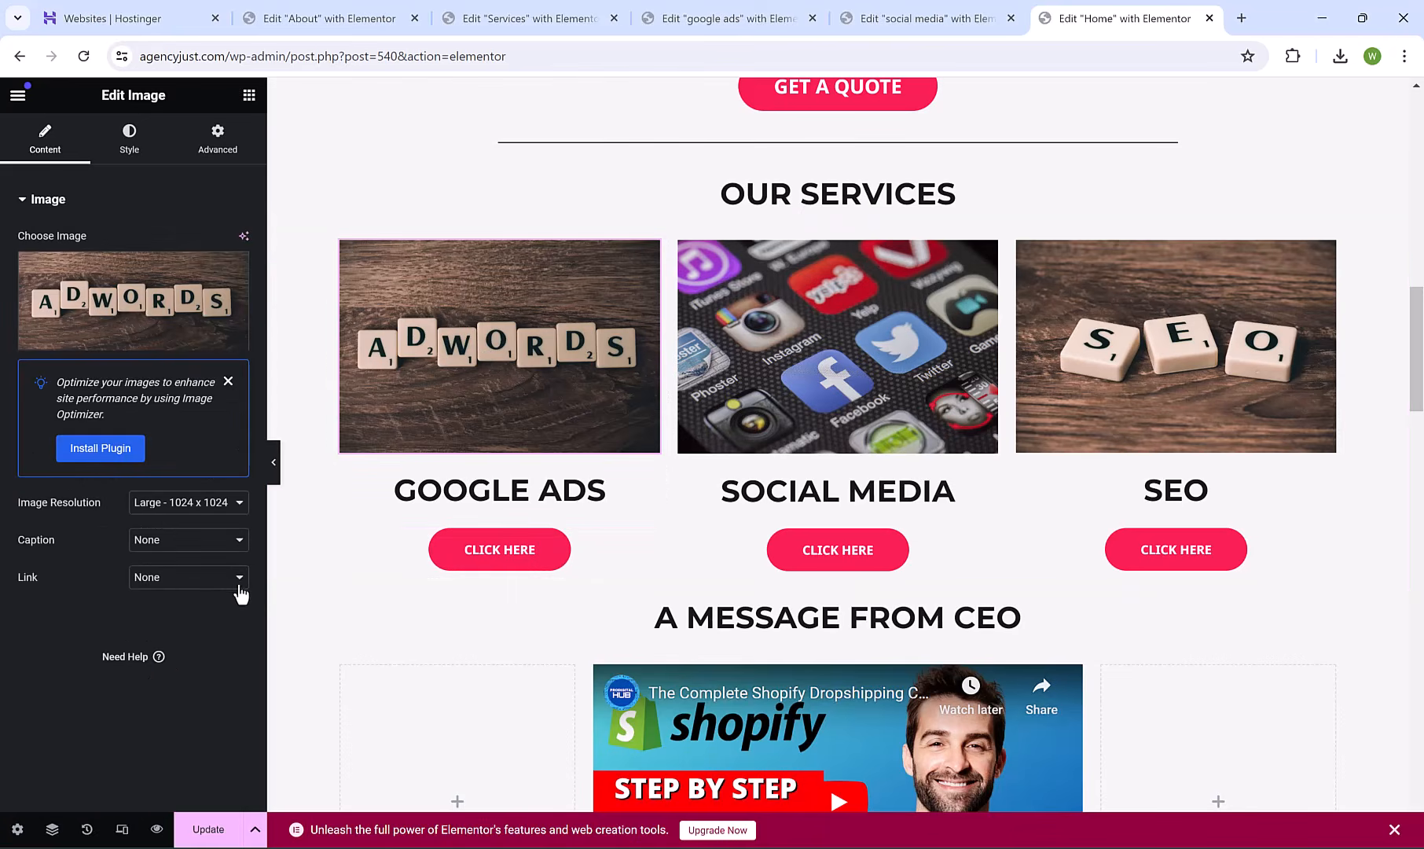
pyautogui.click(186, 582)
pyautogui.click(199, 622)
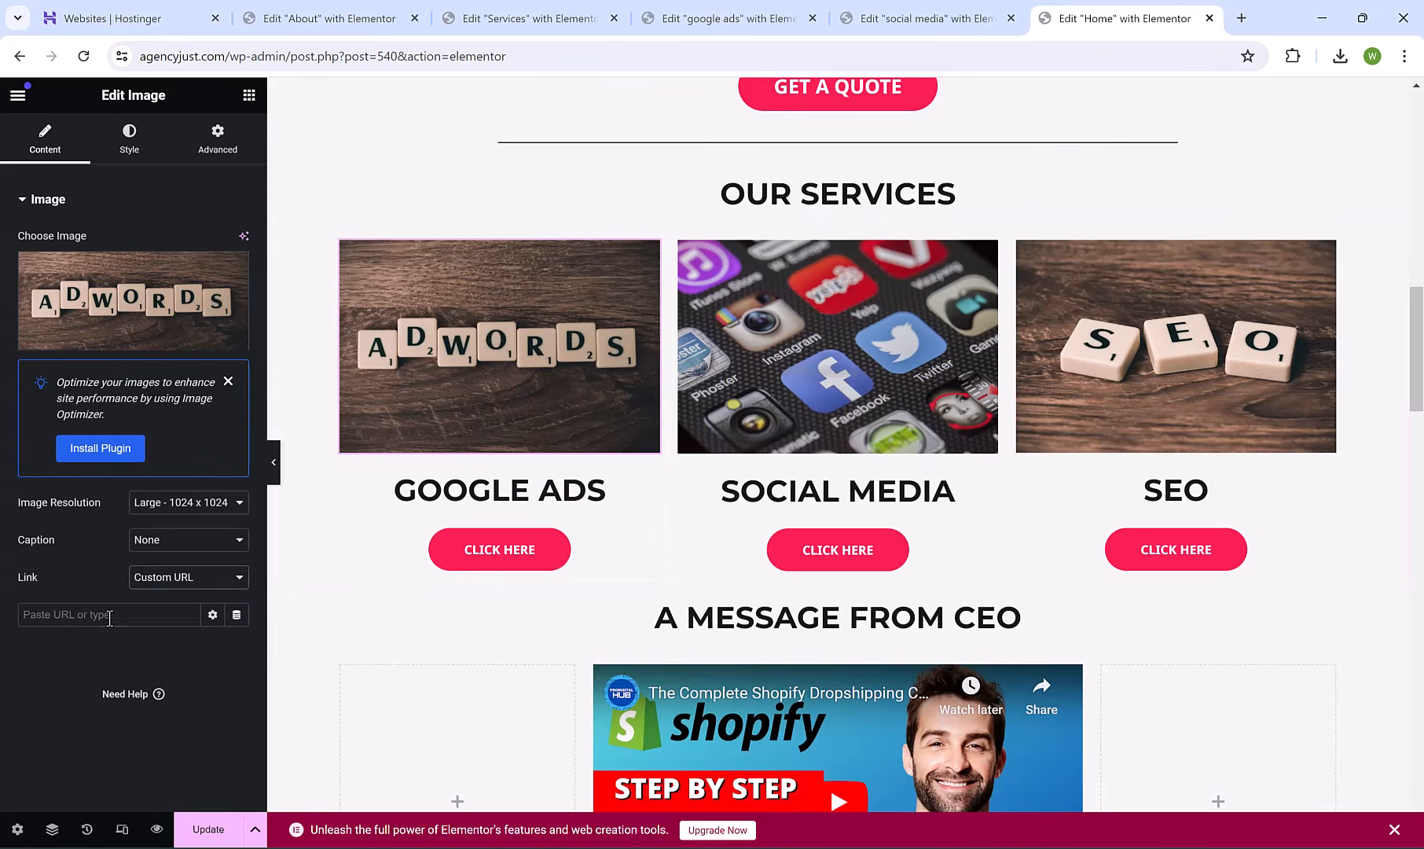
pyautogui.click(109, 618)
pyautogui.write('P')
pyautogui.write('OOGLE')
pyautogui.click(92, 645)
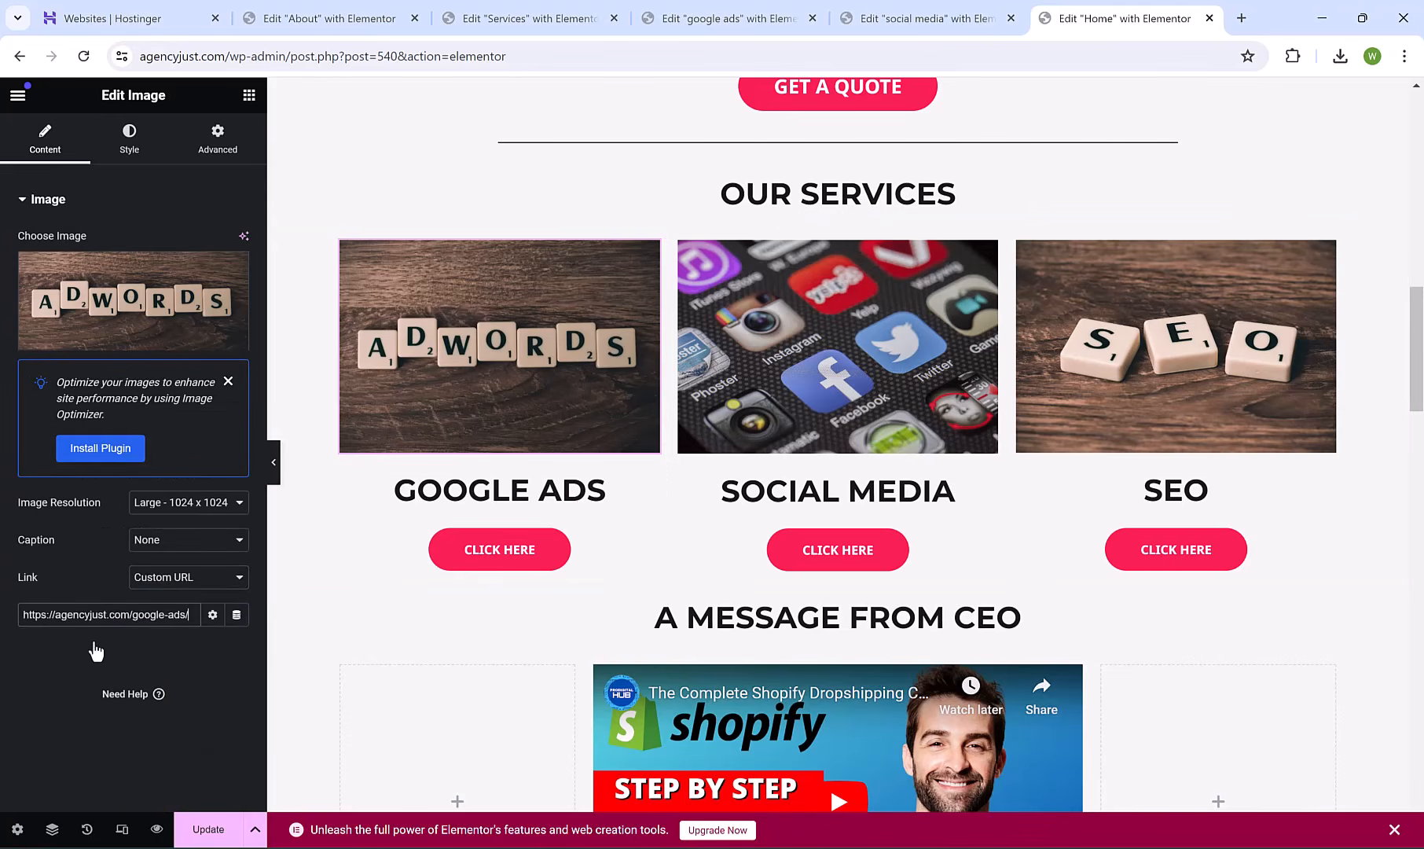
pyautogui.click(468, 490)
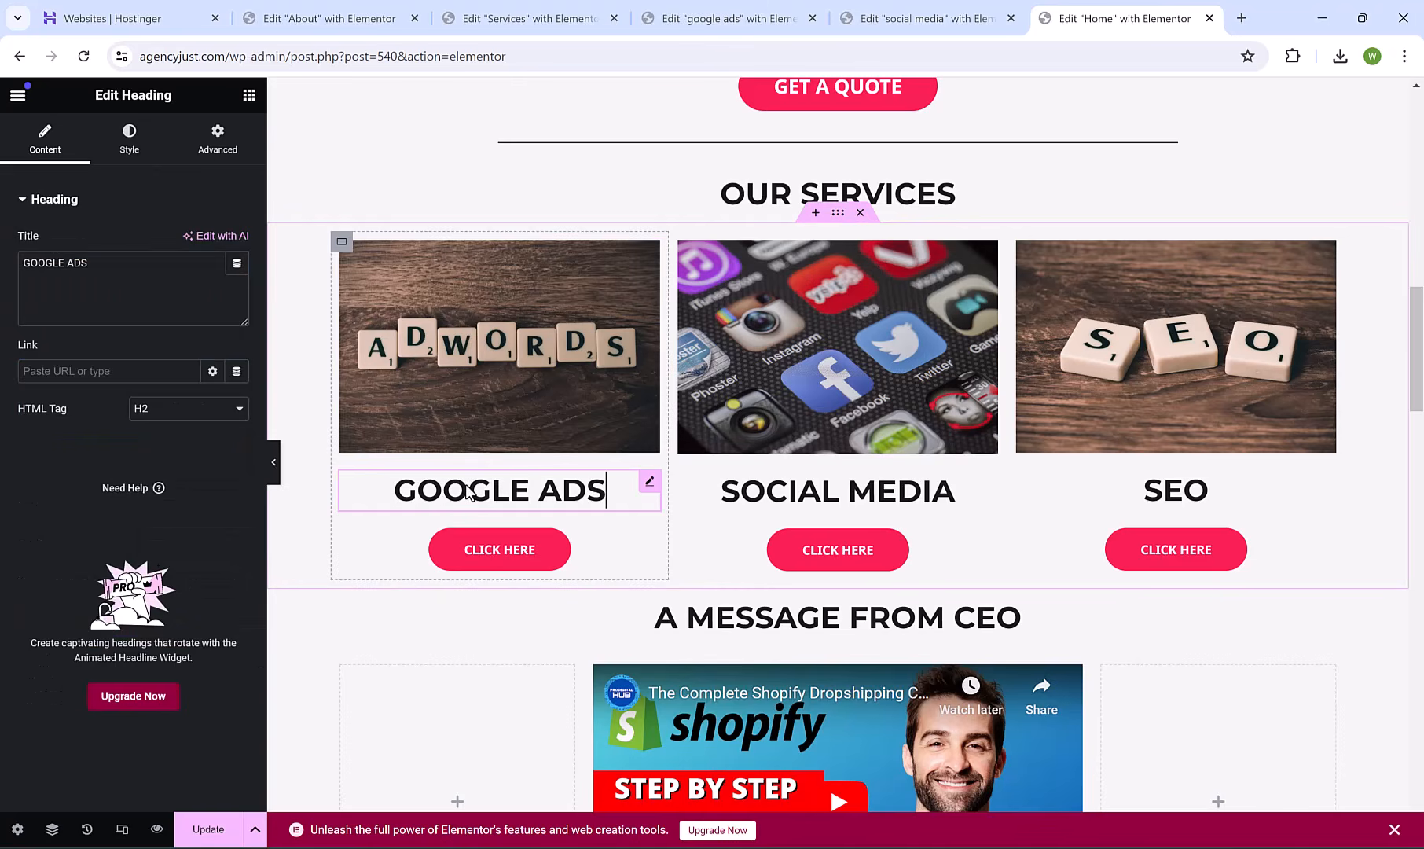
# Link the GOOGLE ADS heading to the google ads page.
pyautogui.click(109, 379)
pyautogui.write('GOOGL')
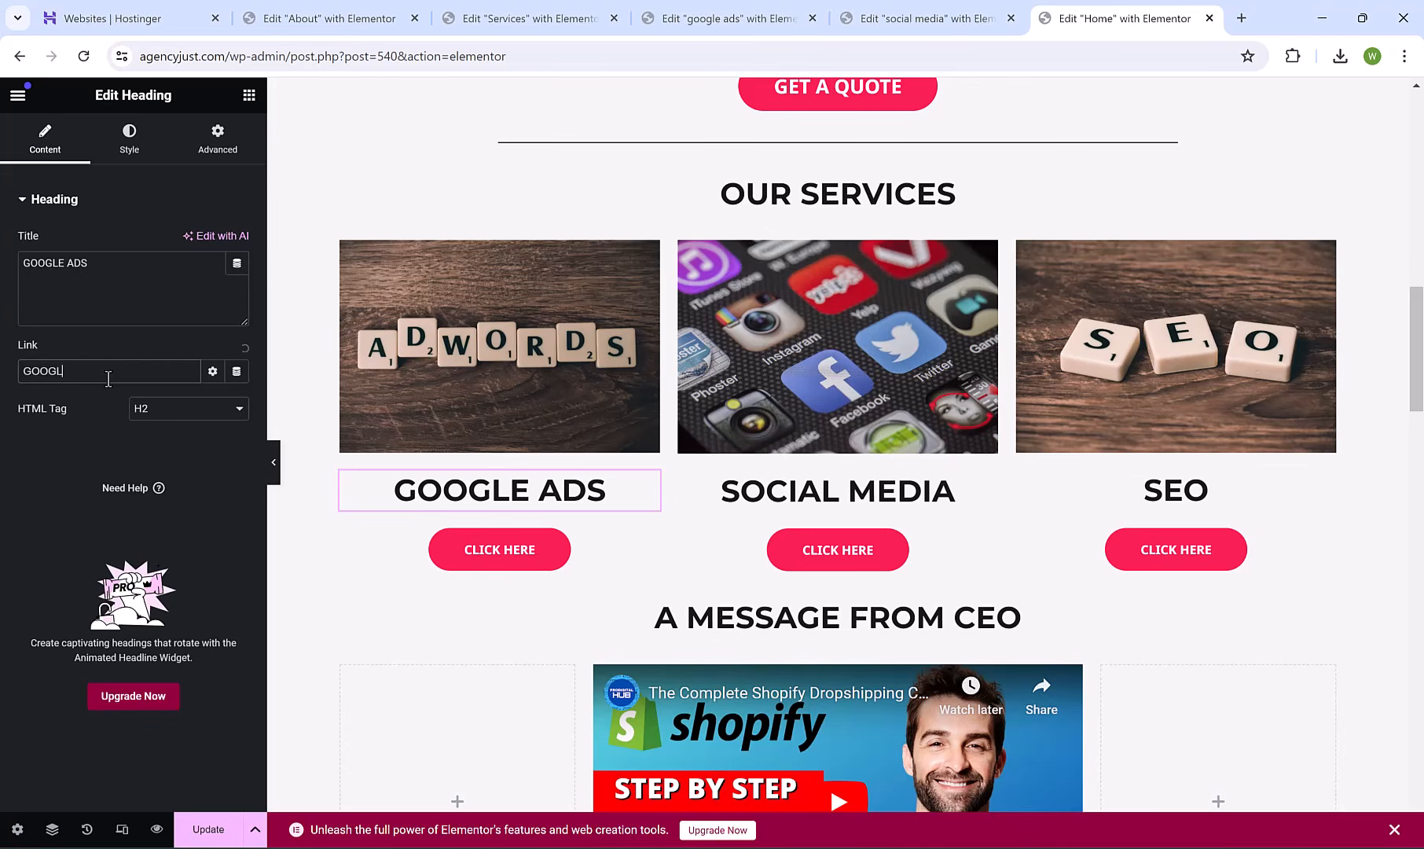
pyautogui.write('E')
pyautogui.click(100, 402)
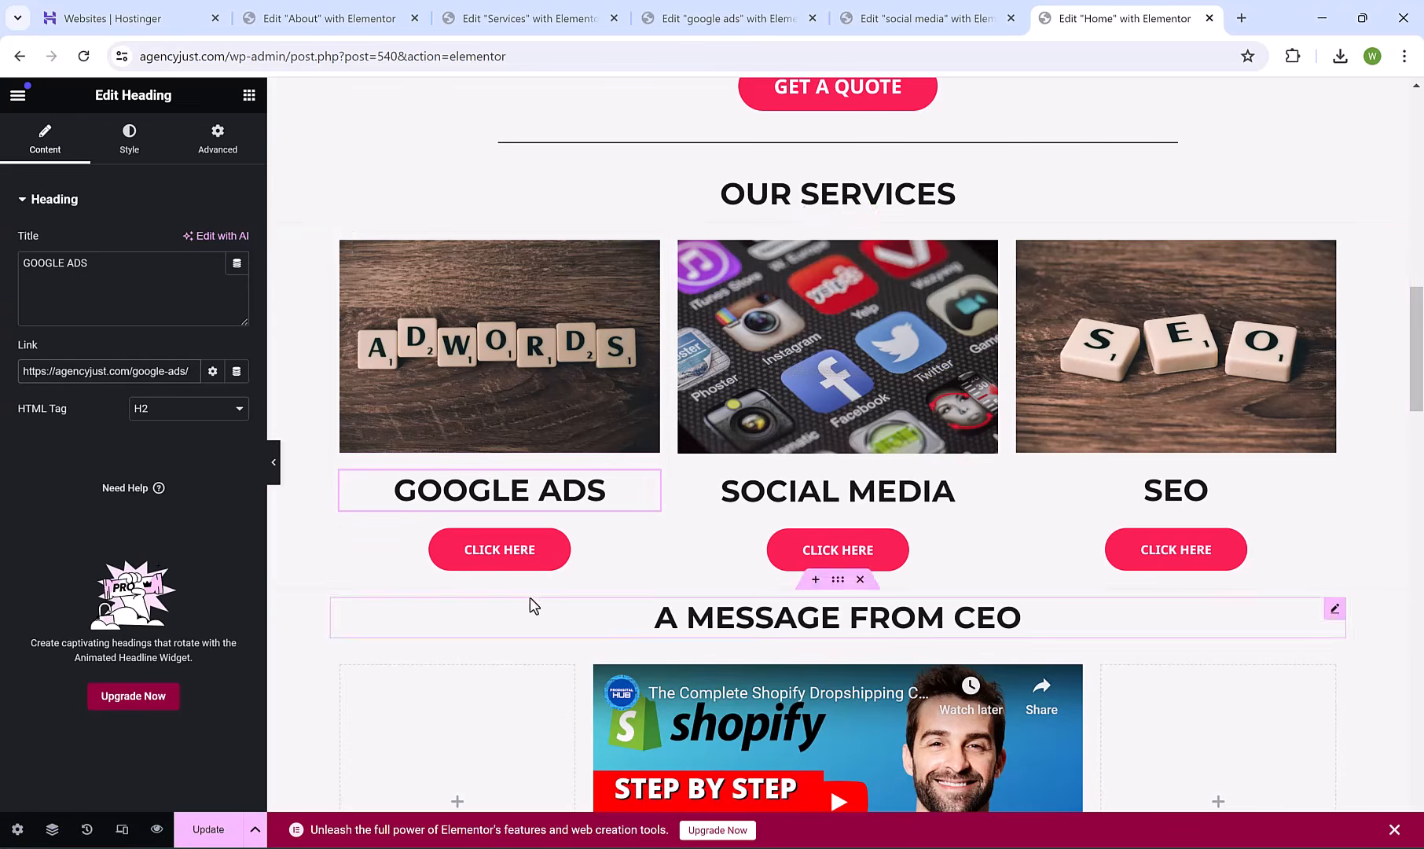
# Delete the CLICK HERE buttons from the Google Ads, Social Media and SEO cards.
pyautogui.rightClick(516, 560)
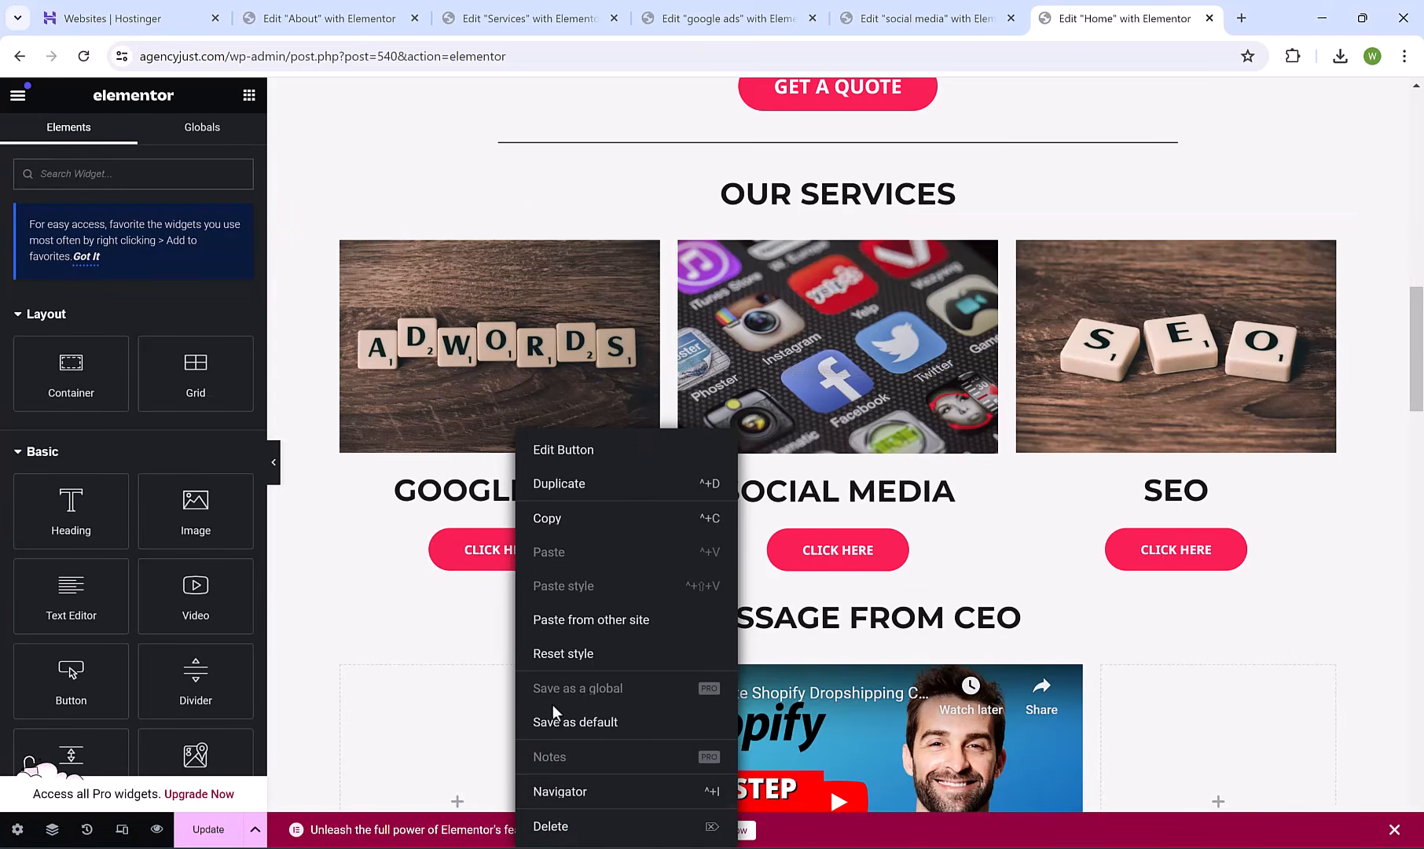
pyautogui.click(551, 826)
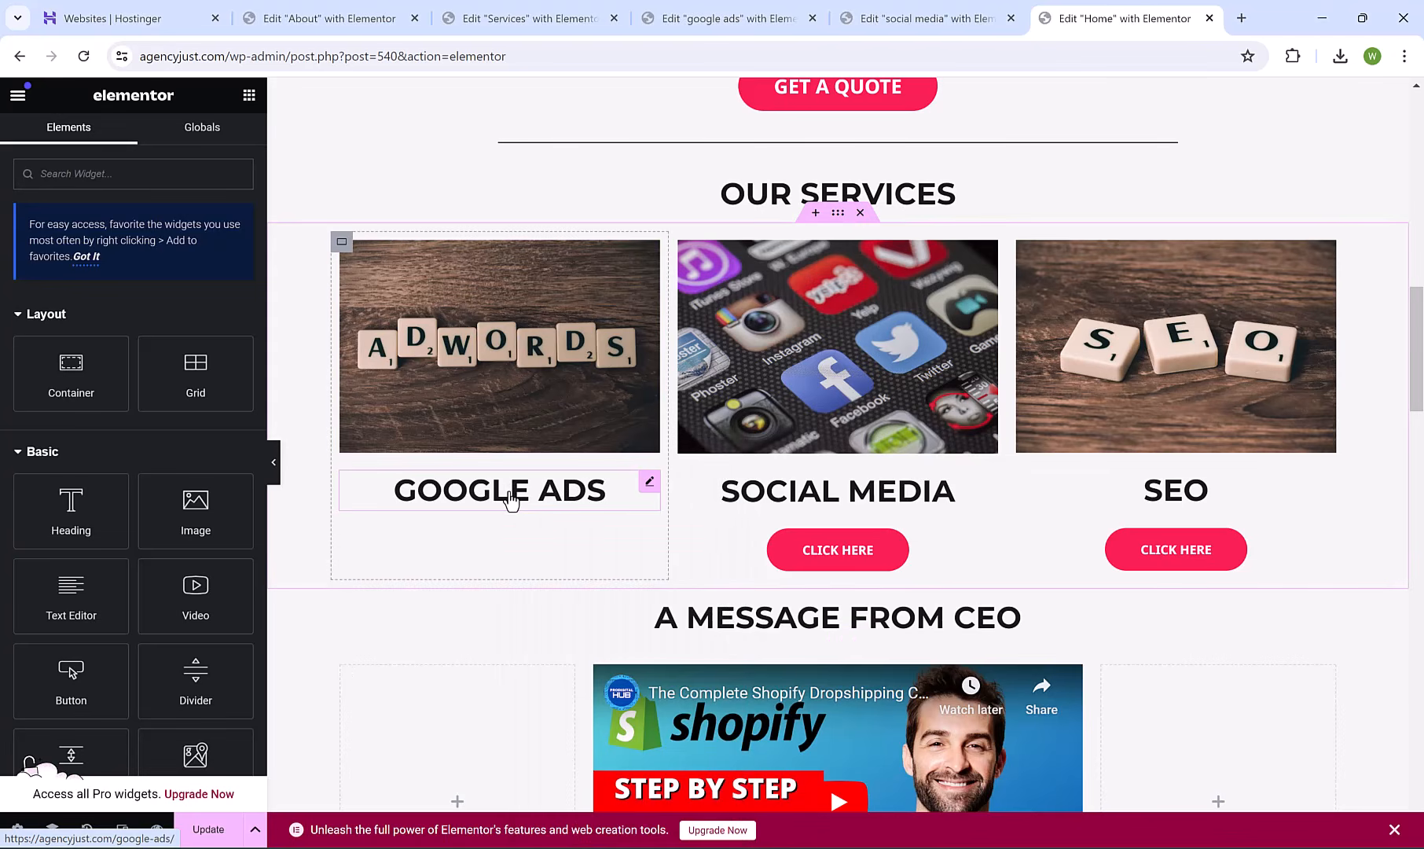
pyautogui.rightClick(852, 548)
pyautogui.click(915, 840)
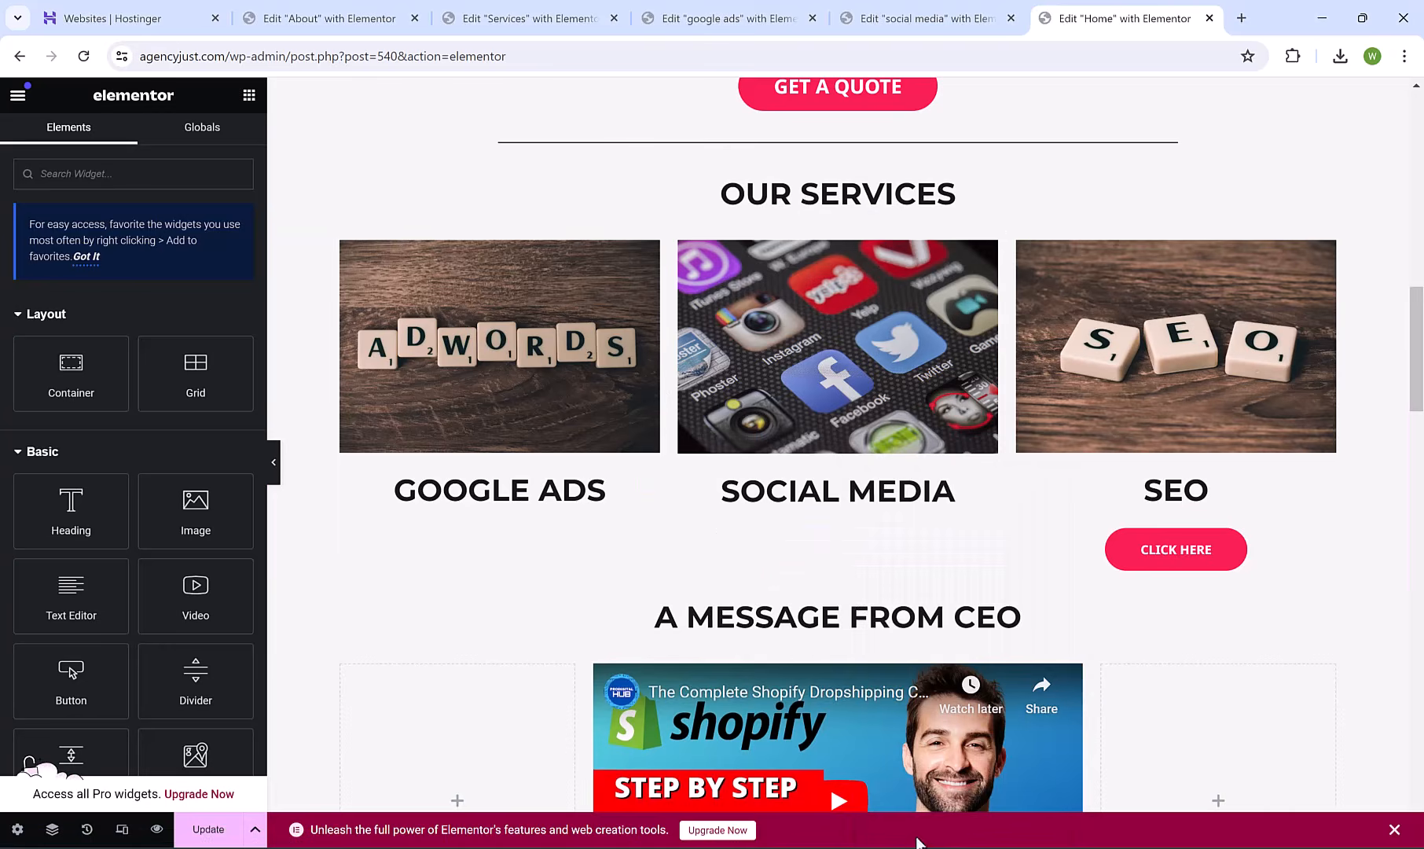
pyautogui.rightClick(1171, 565)
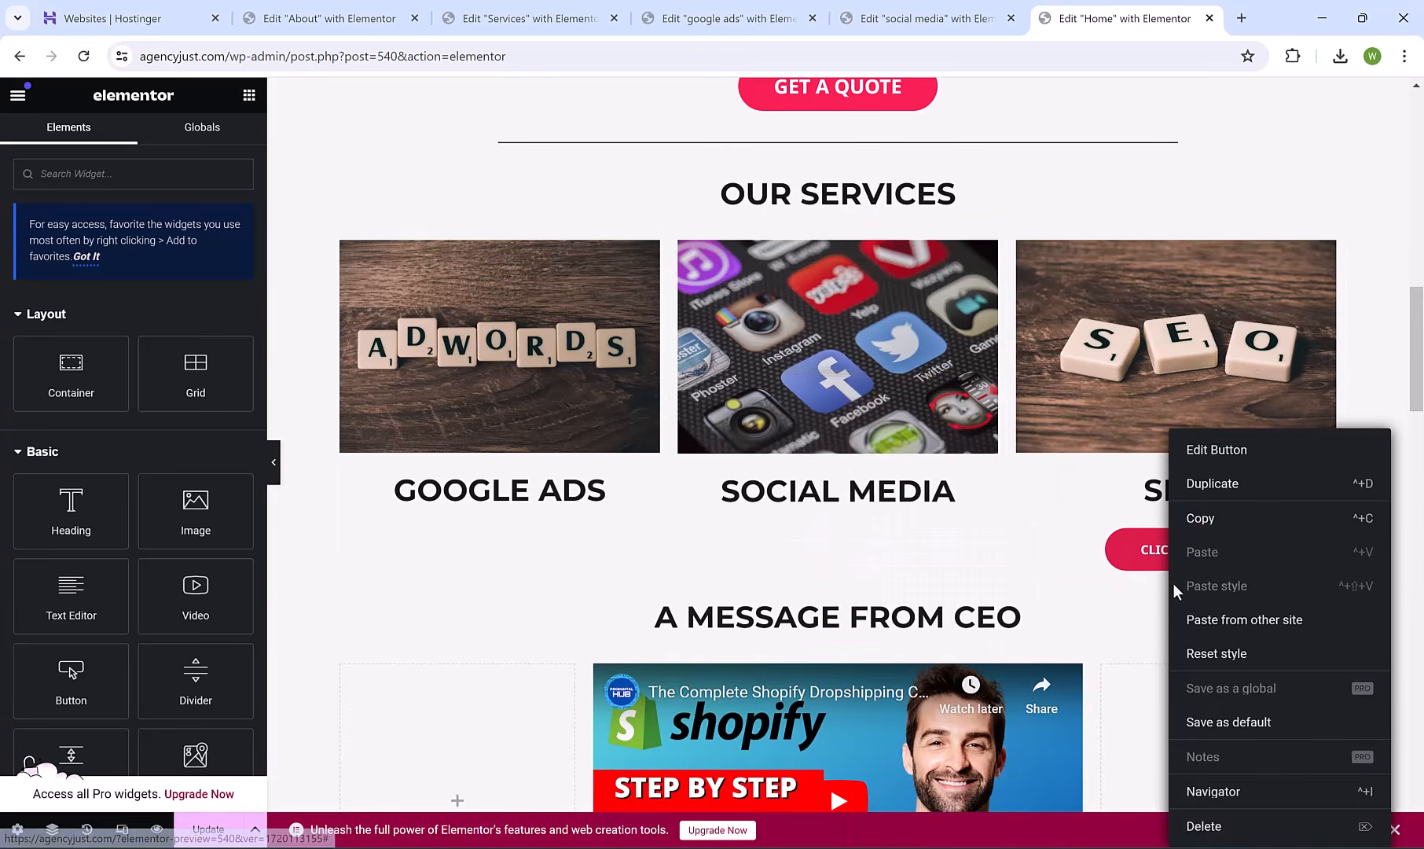
pyautogui.click(1210, 829)
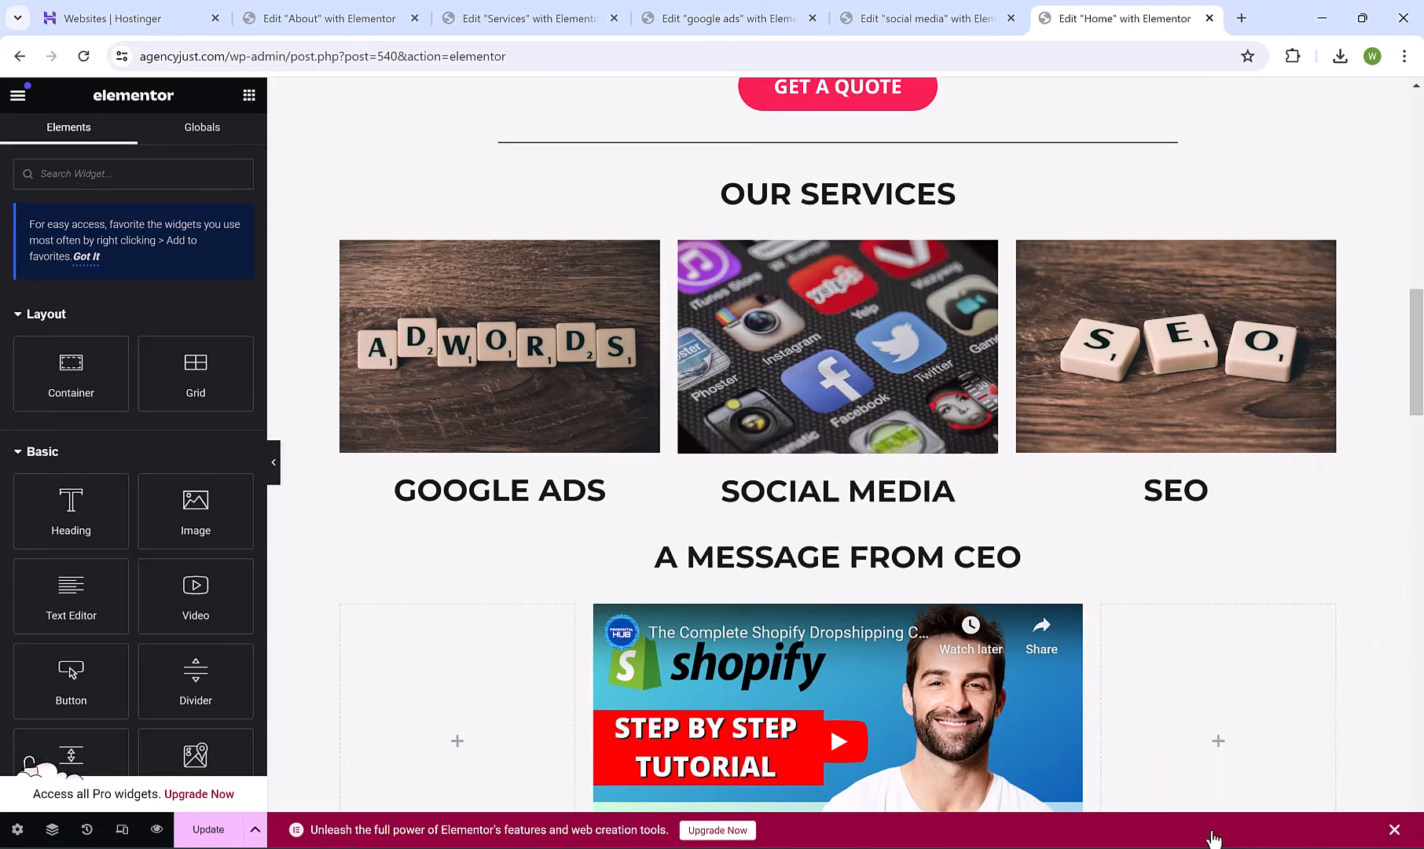
pyautogui.click(824, 369)
pyautogui.click(837, 490)
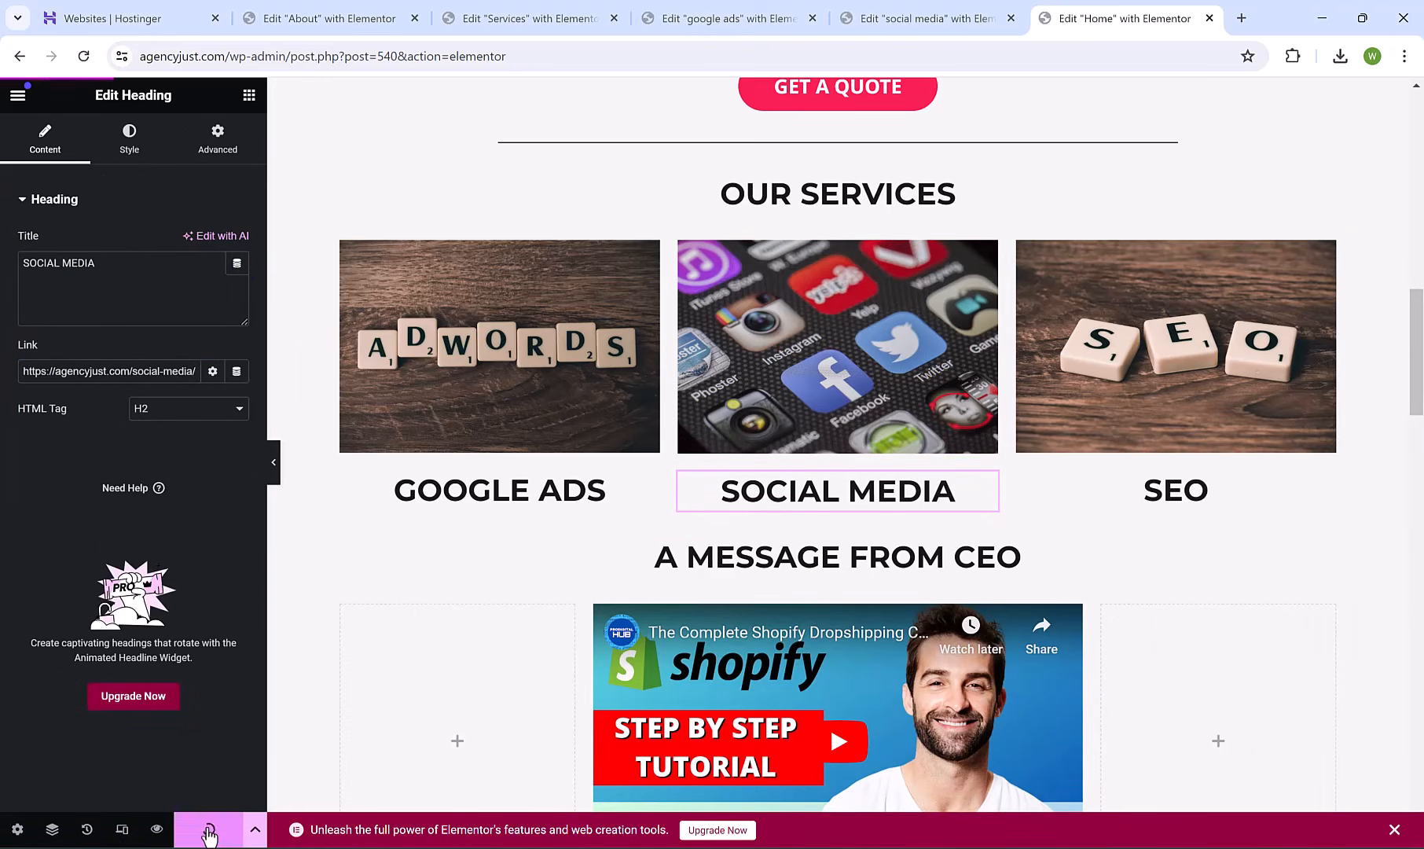
# Preview the home page, check the Google Ads card opens /google-ads/, and return.
pyautogui.click(157, 829)
pyautogui.moveTo(1417, 148); pyautogui.dragTo(1422, 356)
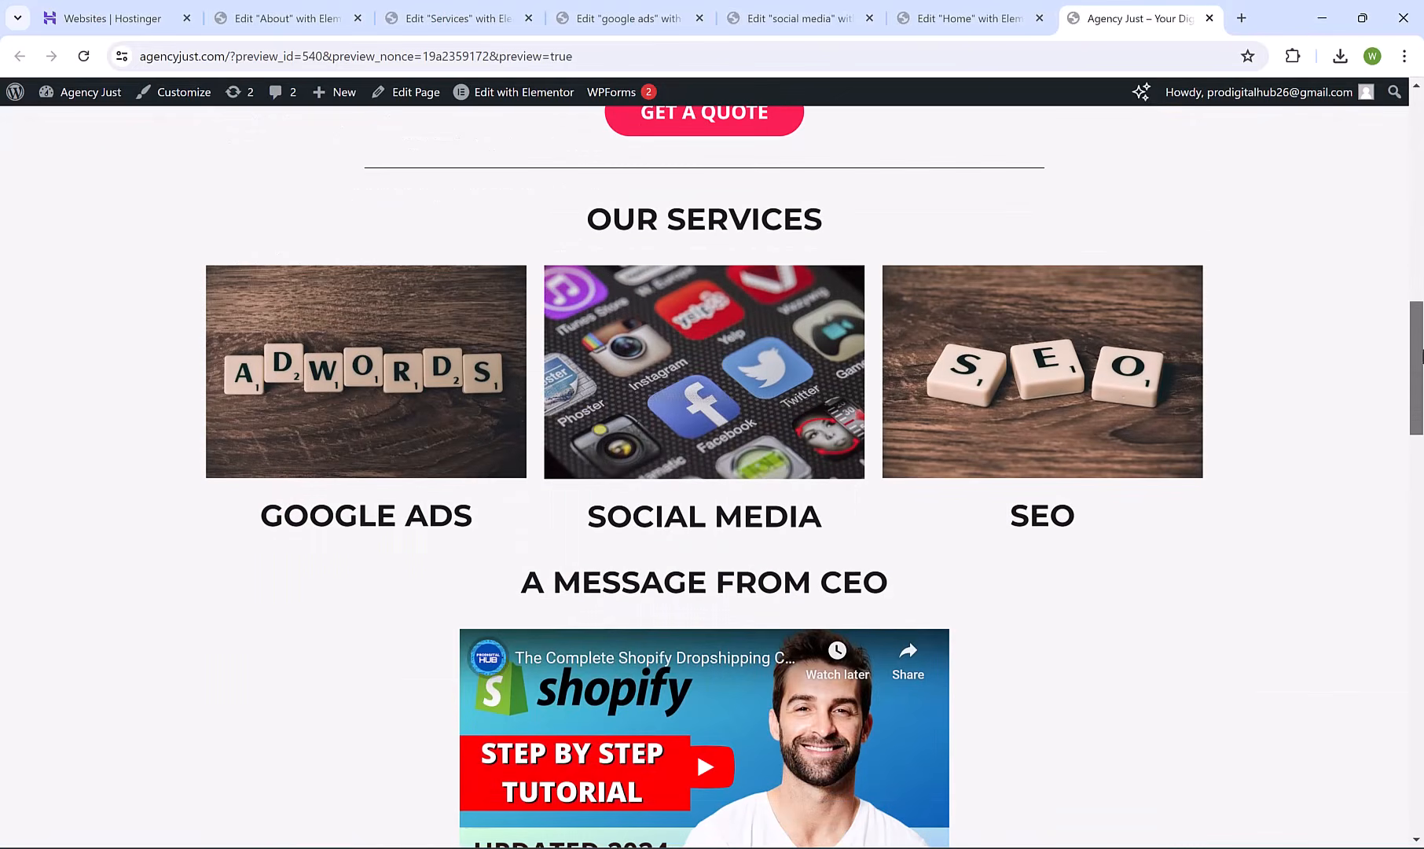
pyautogui.click(372, 414)
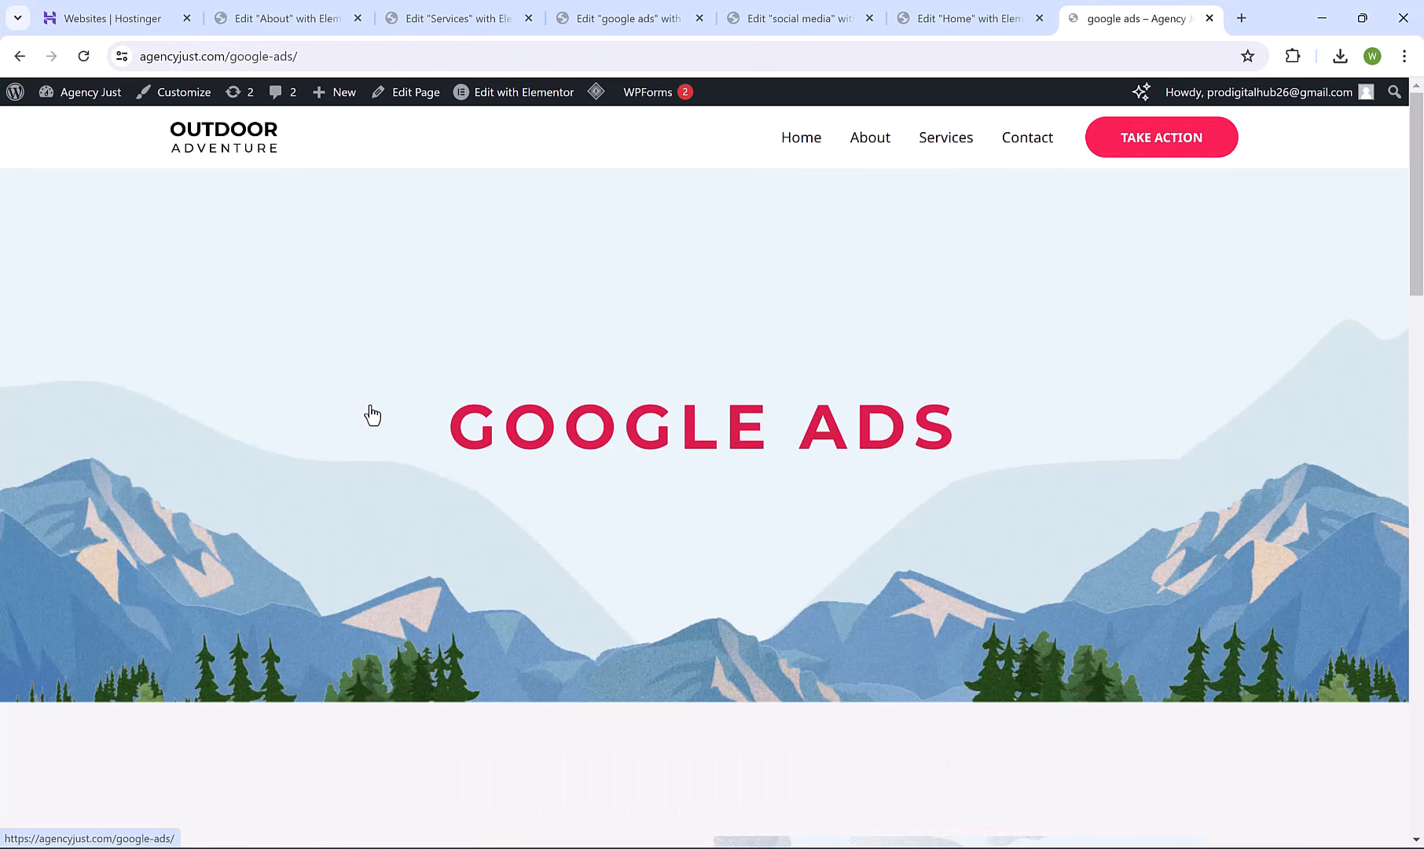
pyautogui.click(16, 61)
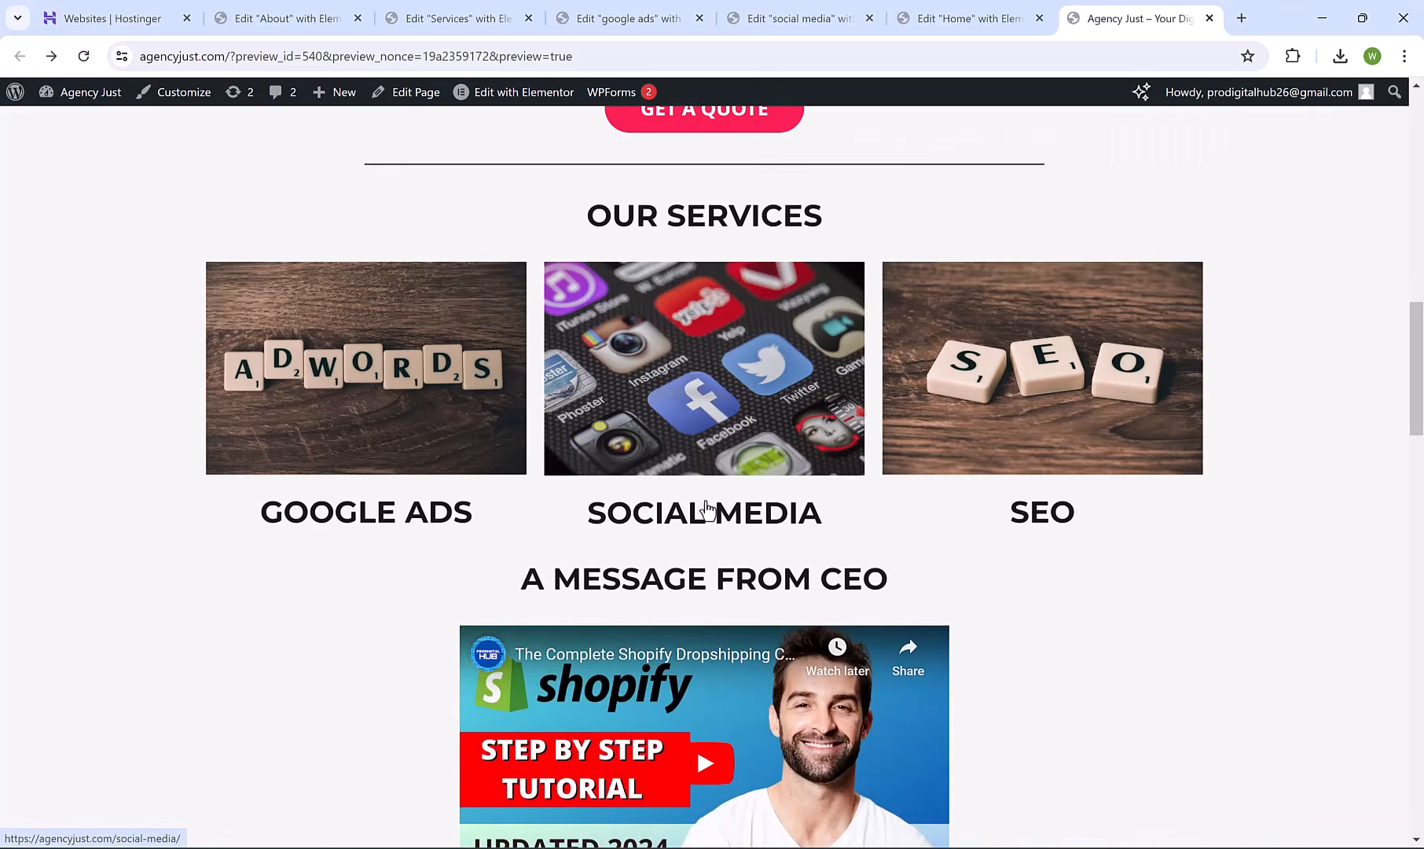
pyautogui.moveTo(1417, 315); pyautogui.dragTo(1419, 106)
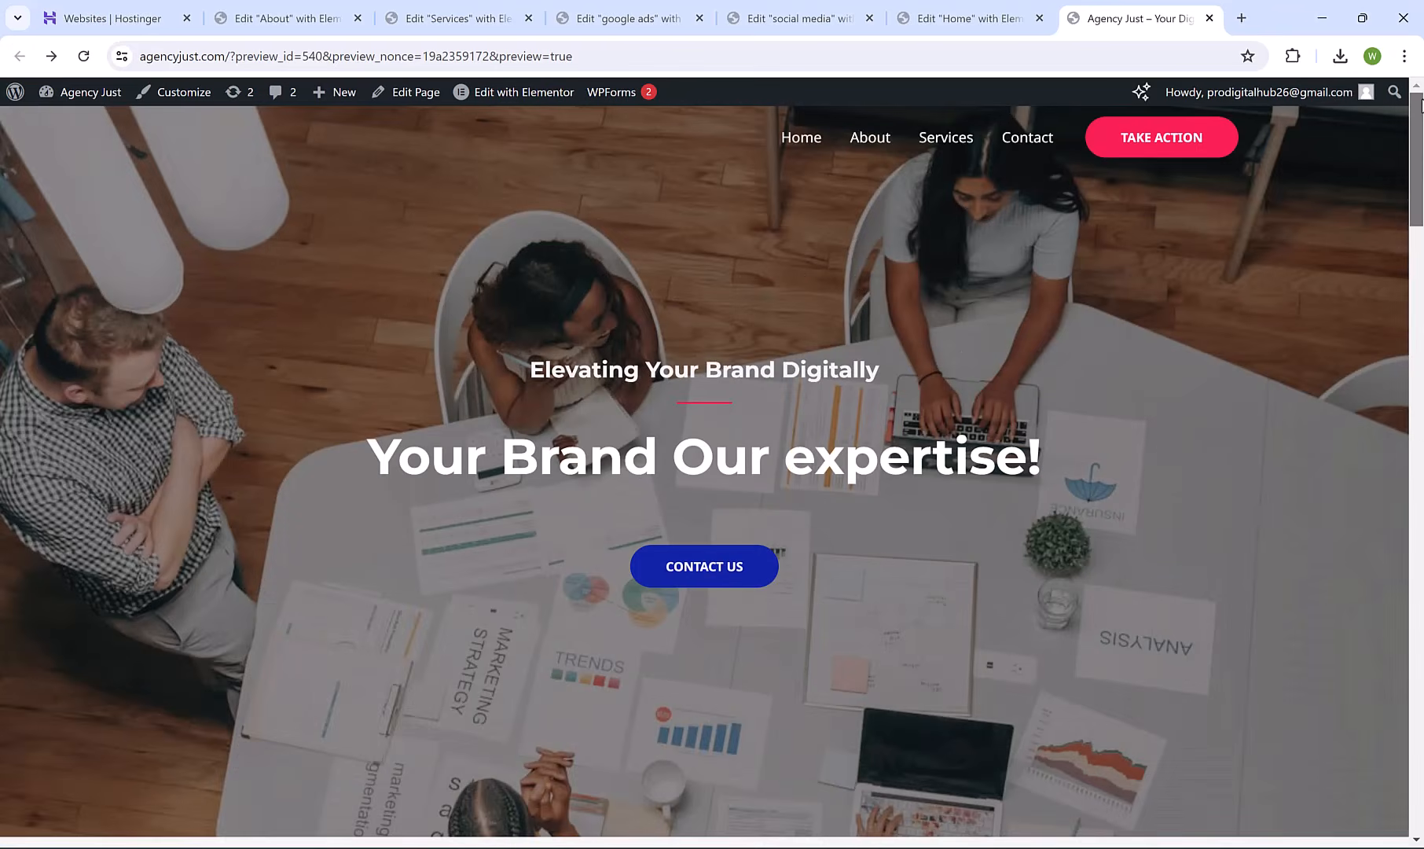
pyautogui.moveTo(1419, 259); pyautogui.dragTo(1416, 786)
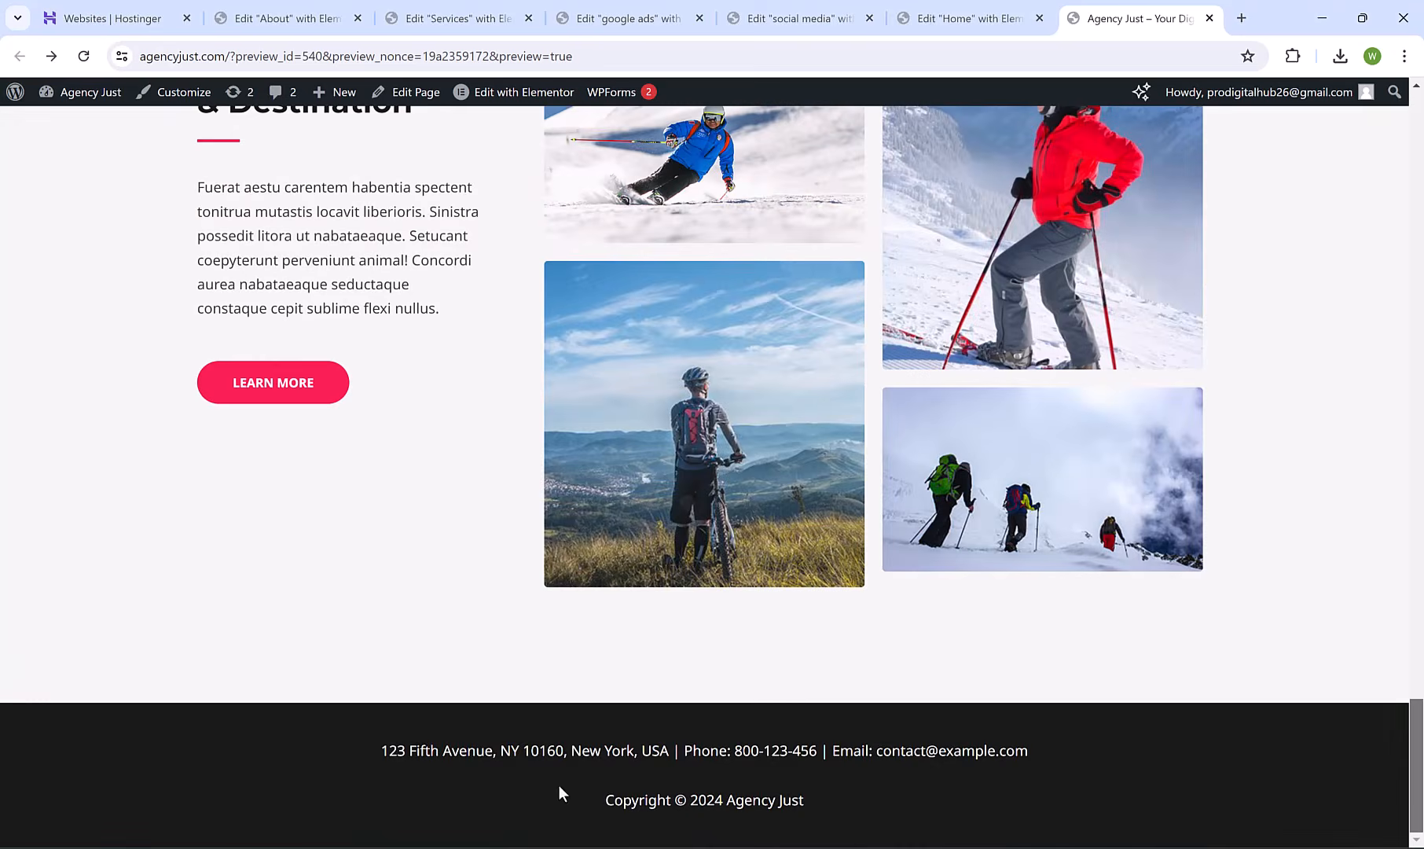
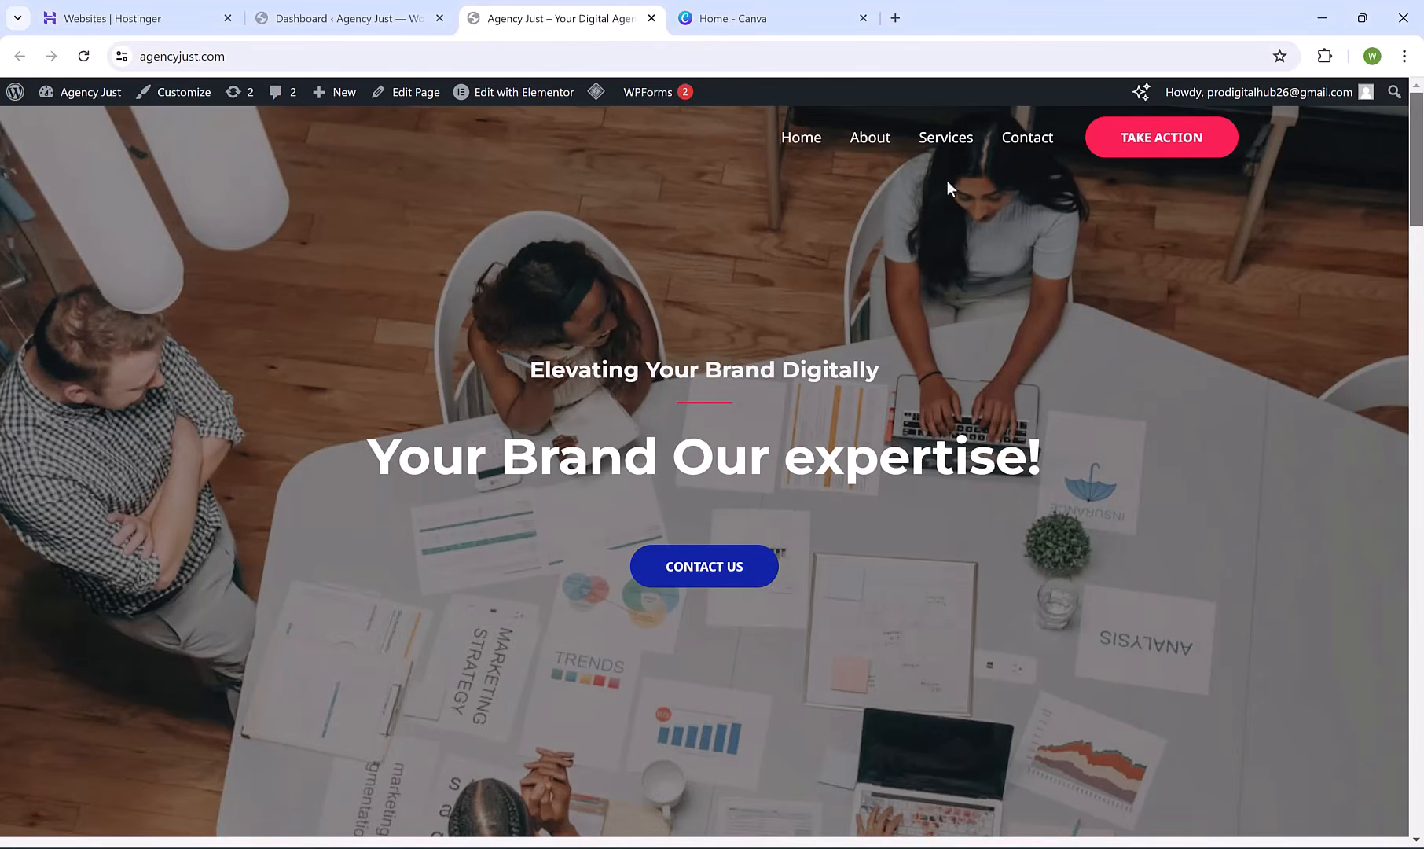
# Switch to the Home - Canva browser tab.
pyautogui.click(763, 17)
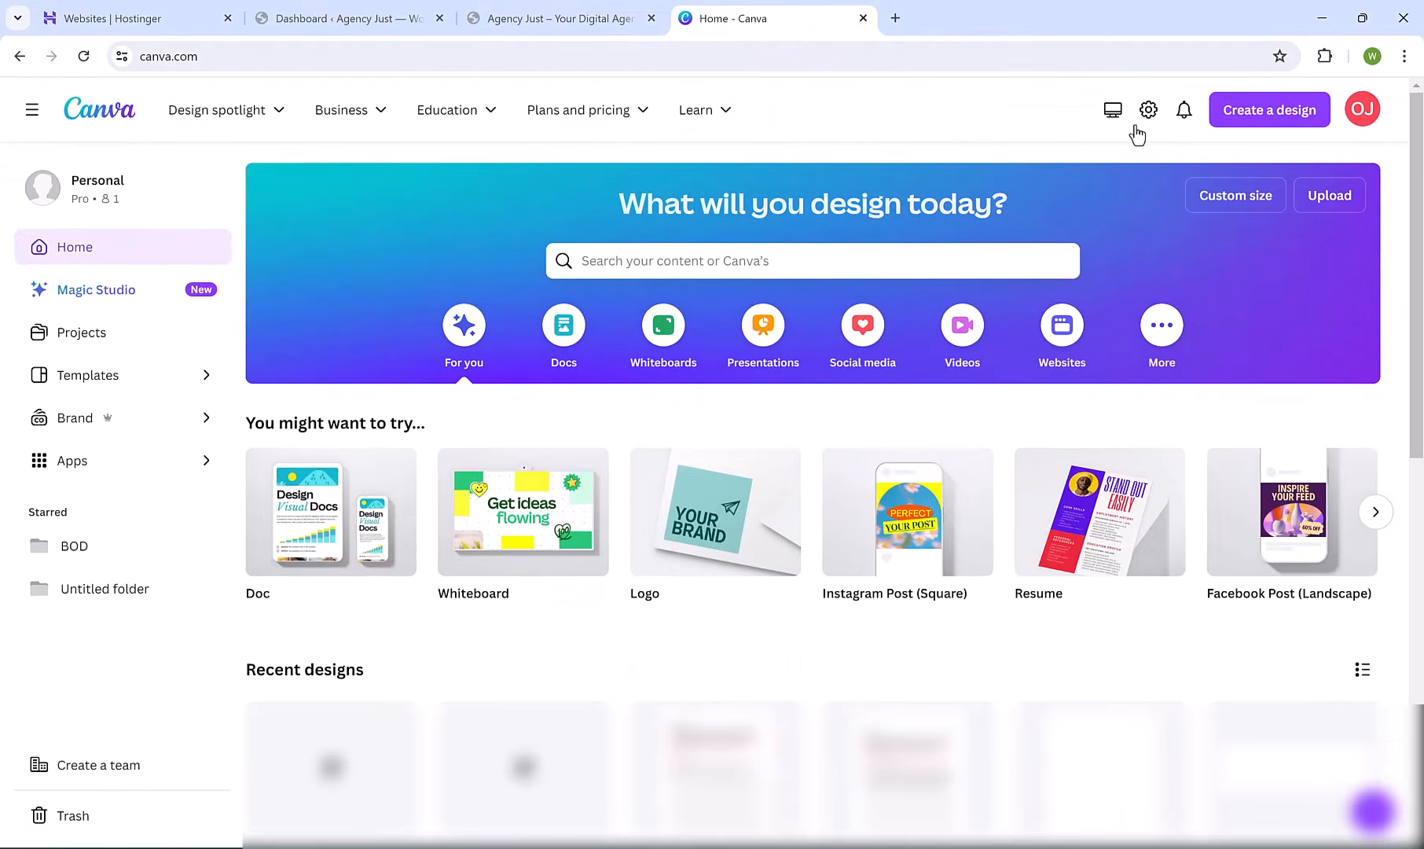
# Start a new Canva logo design and apply the red ClickCrafted template.
pyautogui.click(1300, 112)
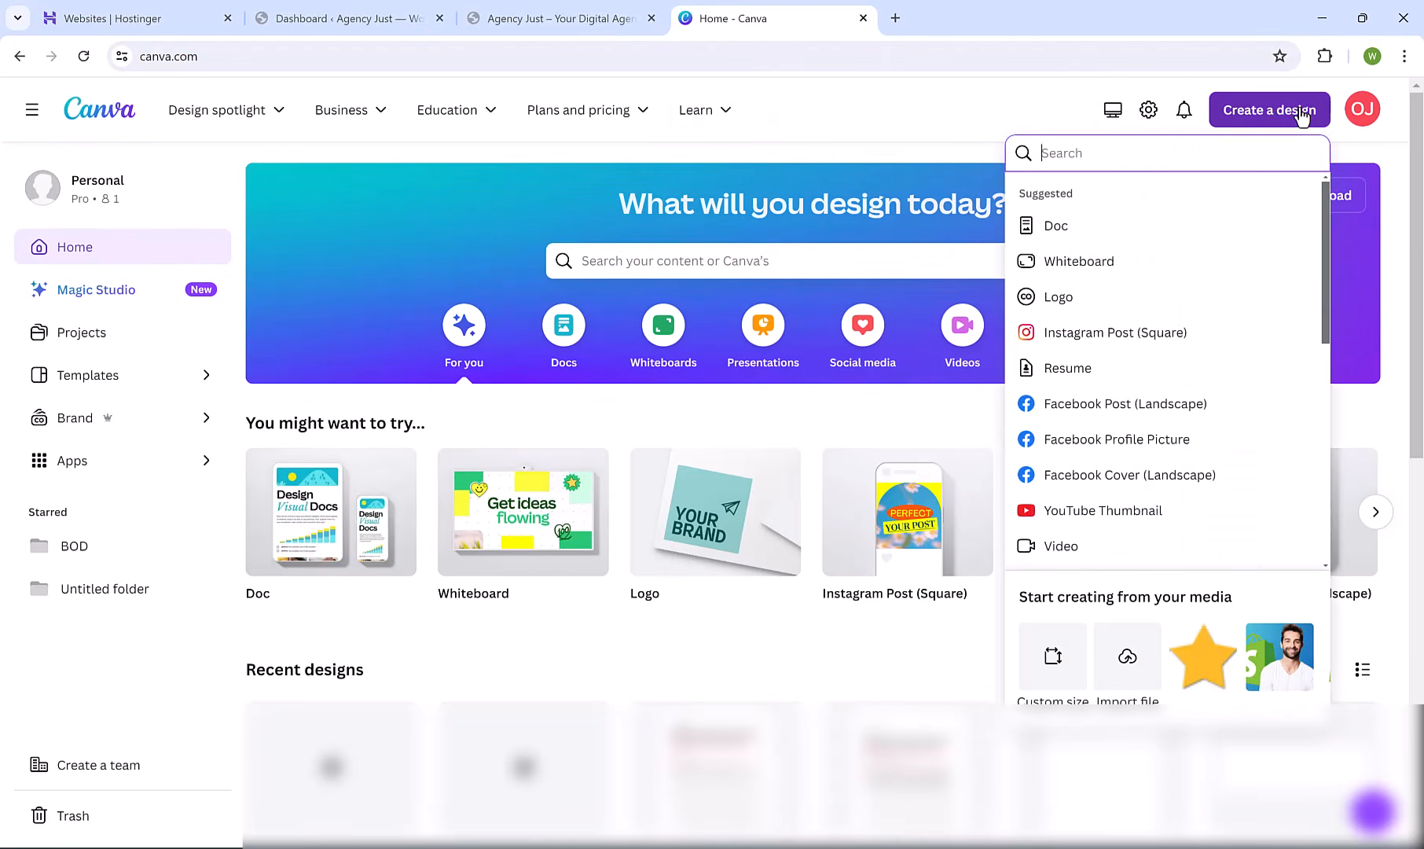
pyautogui.write('logo')
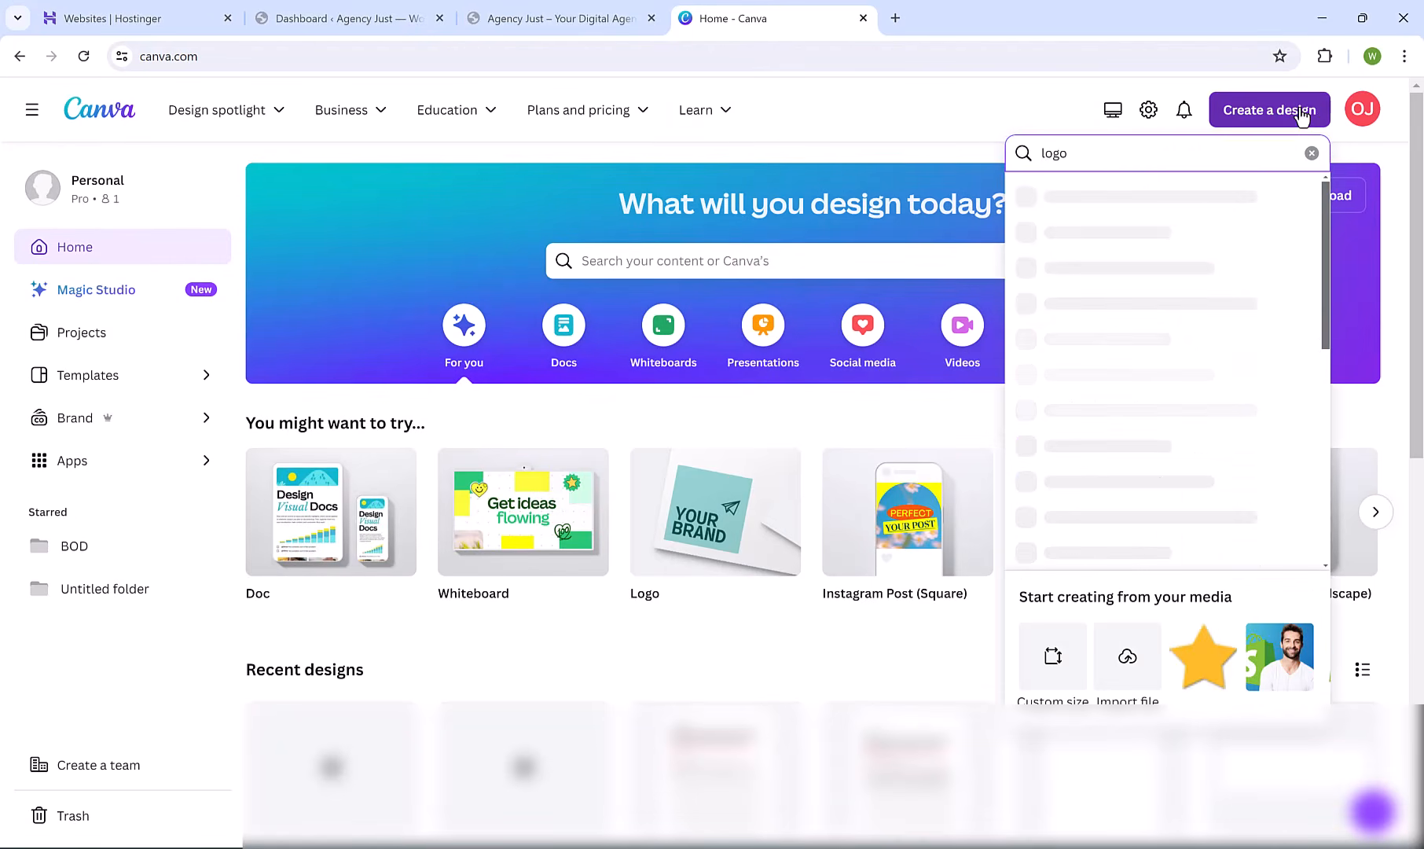
pyautogui.click(1105, 206)
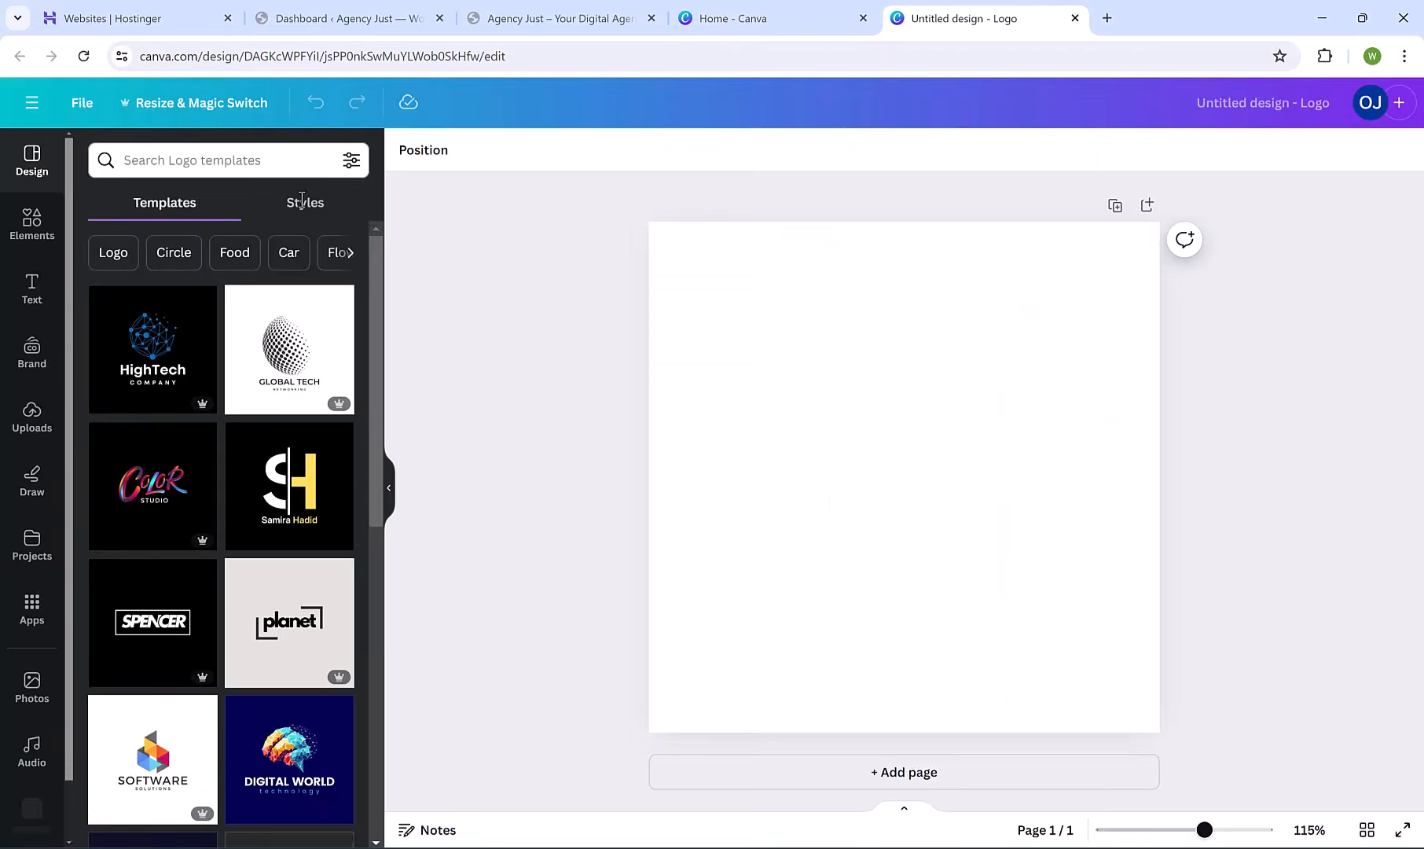
pyautogui.scroll(-4, 279, 338)
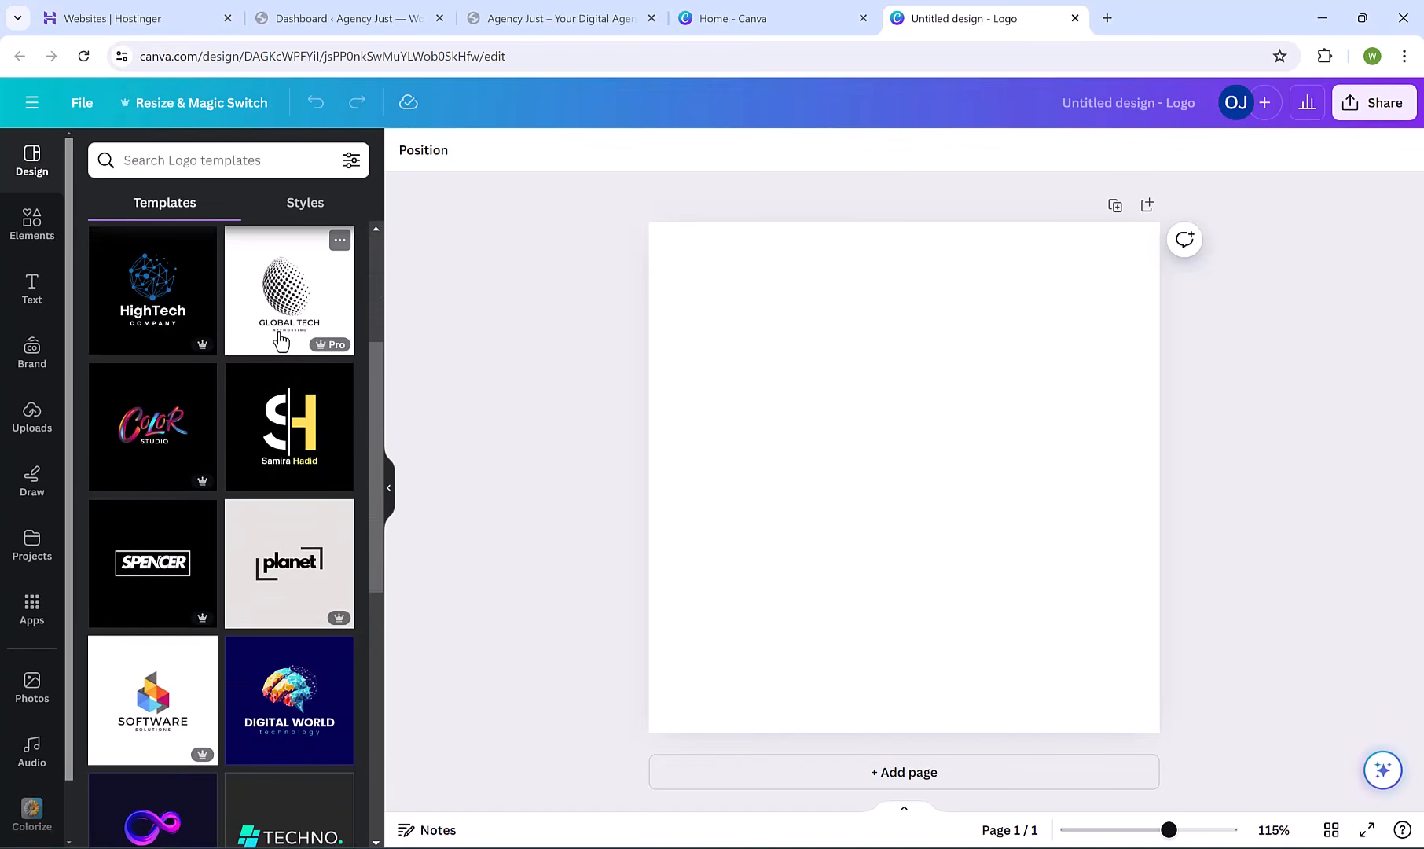
pyautogui.scroll(-5, 279, 337)
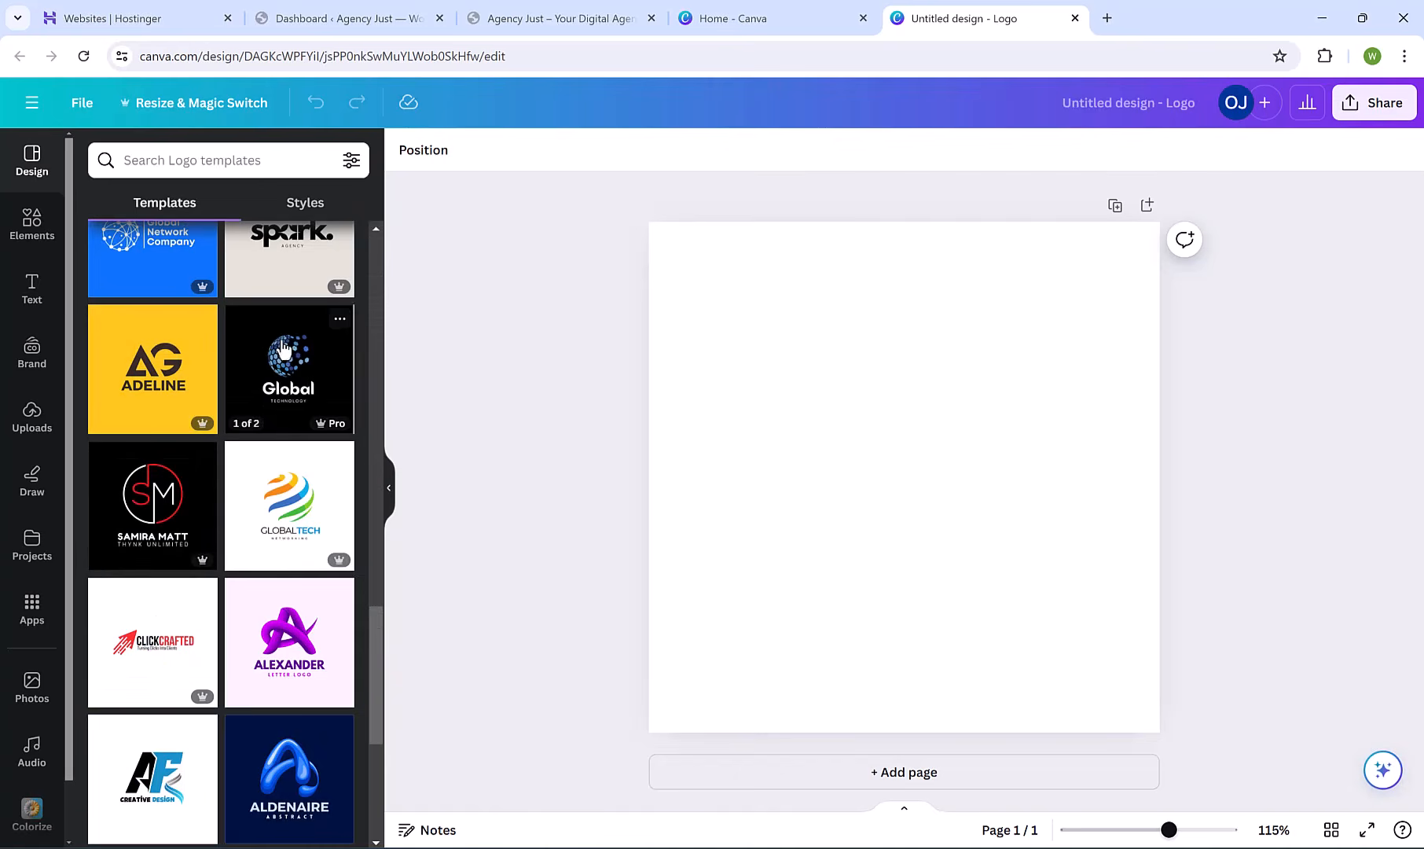
pyautogui.click(148, 620)
# Retype the logo words as AGENCY and JUST, widen AGENCY, and delete the tagline.
pyautogui.click(883, 466)
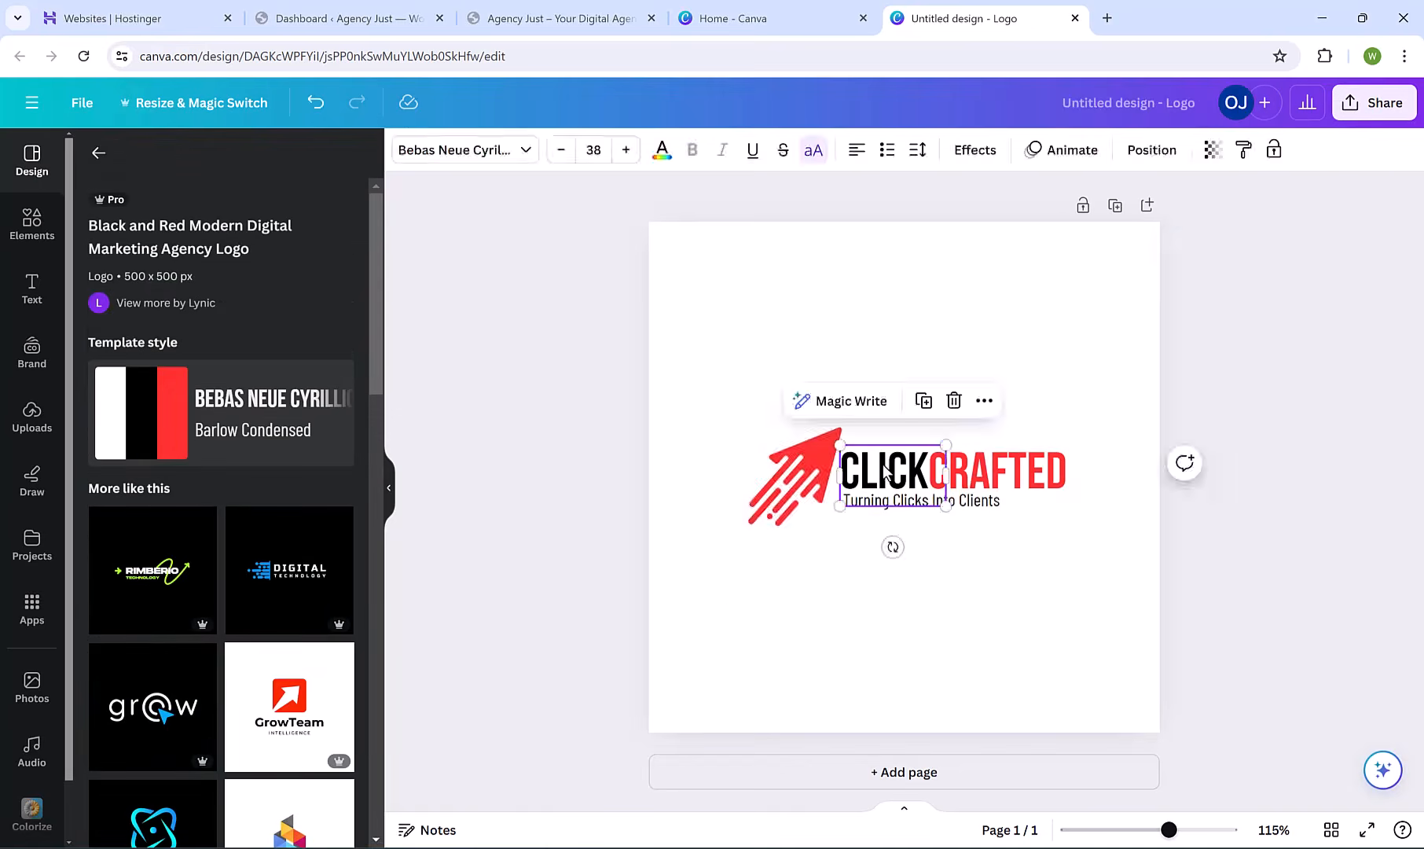
pyautogui.click(882, 466)
pyautogui.write('agency')
pyautogui.doubleClick(1037, 473)
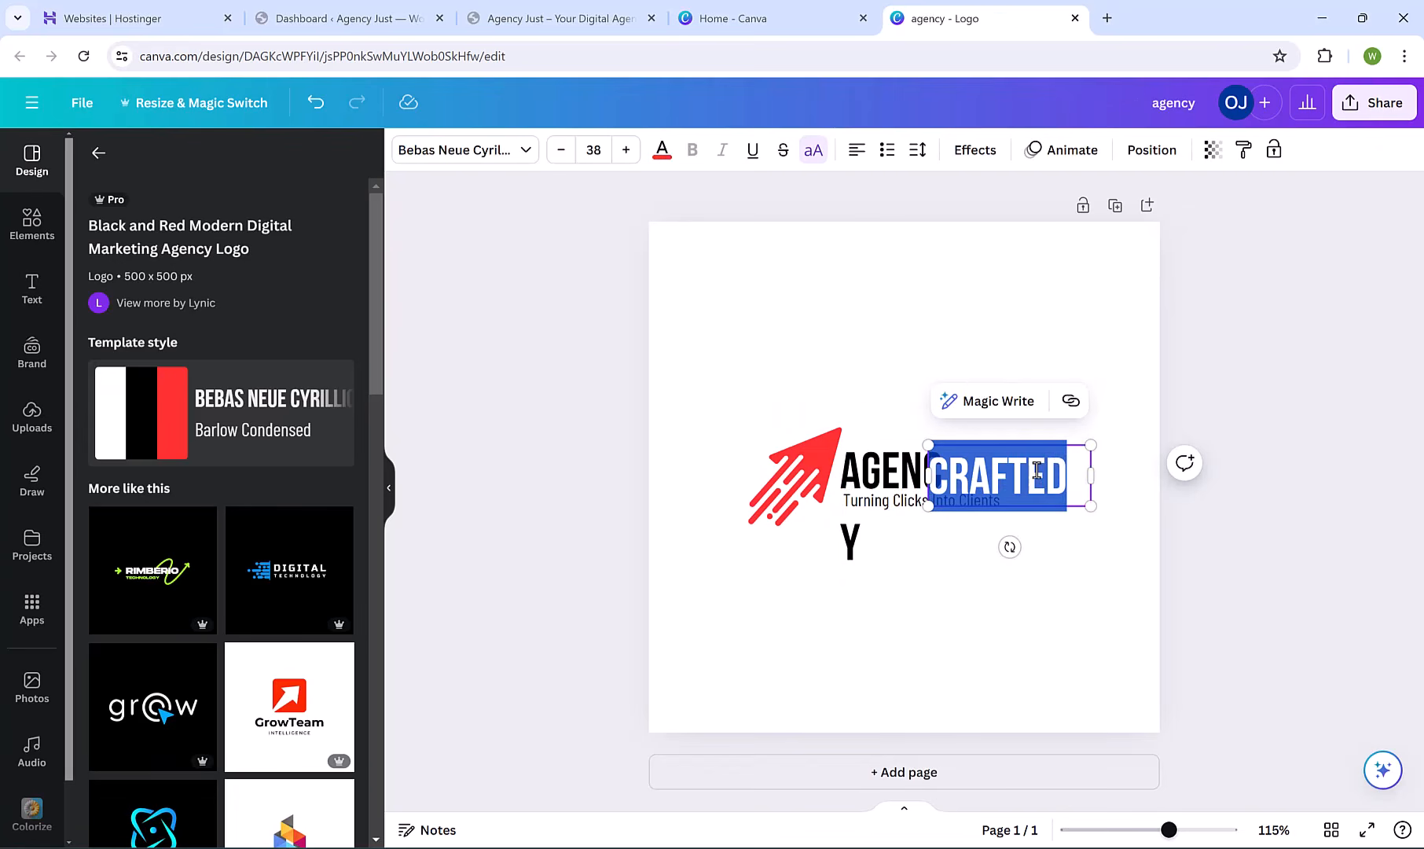
pyautogui.write('just')
pyautogui.click(998, 525)
pyautogui.click(928, 475)
pyautogui.moveTo(981, 480); pyautogui.dragTo(970, 510)
pyautogui.click(992, 497)
pyautogui.click(989, 522)
pyautogui.click(929, 497)
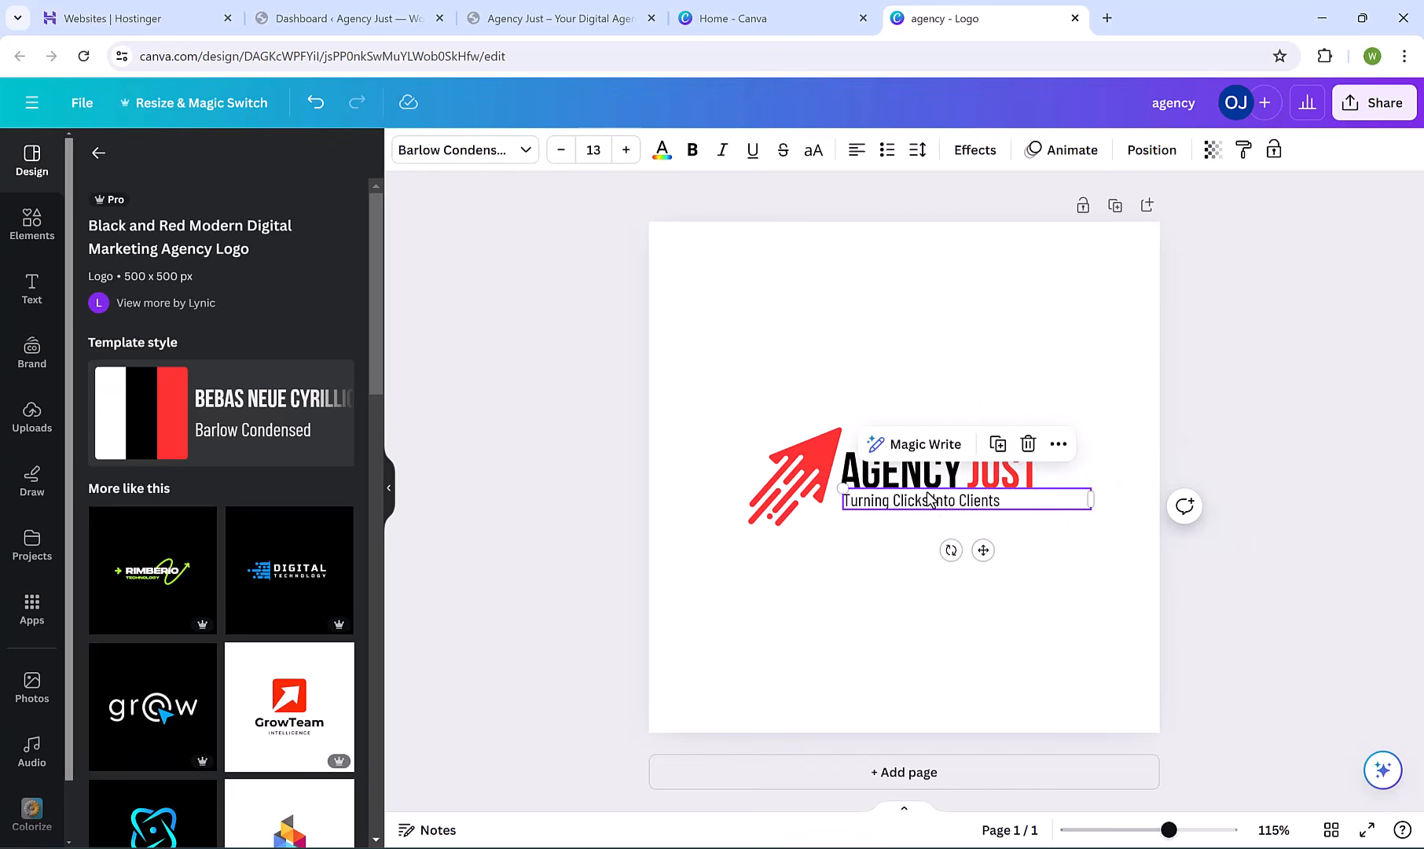
pyautogui.press('Delete')
# Colour the arrow graphic and the word JUST royal blue.
pyautogui.click(803, 469)
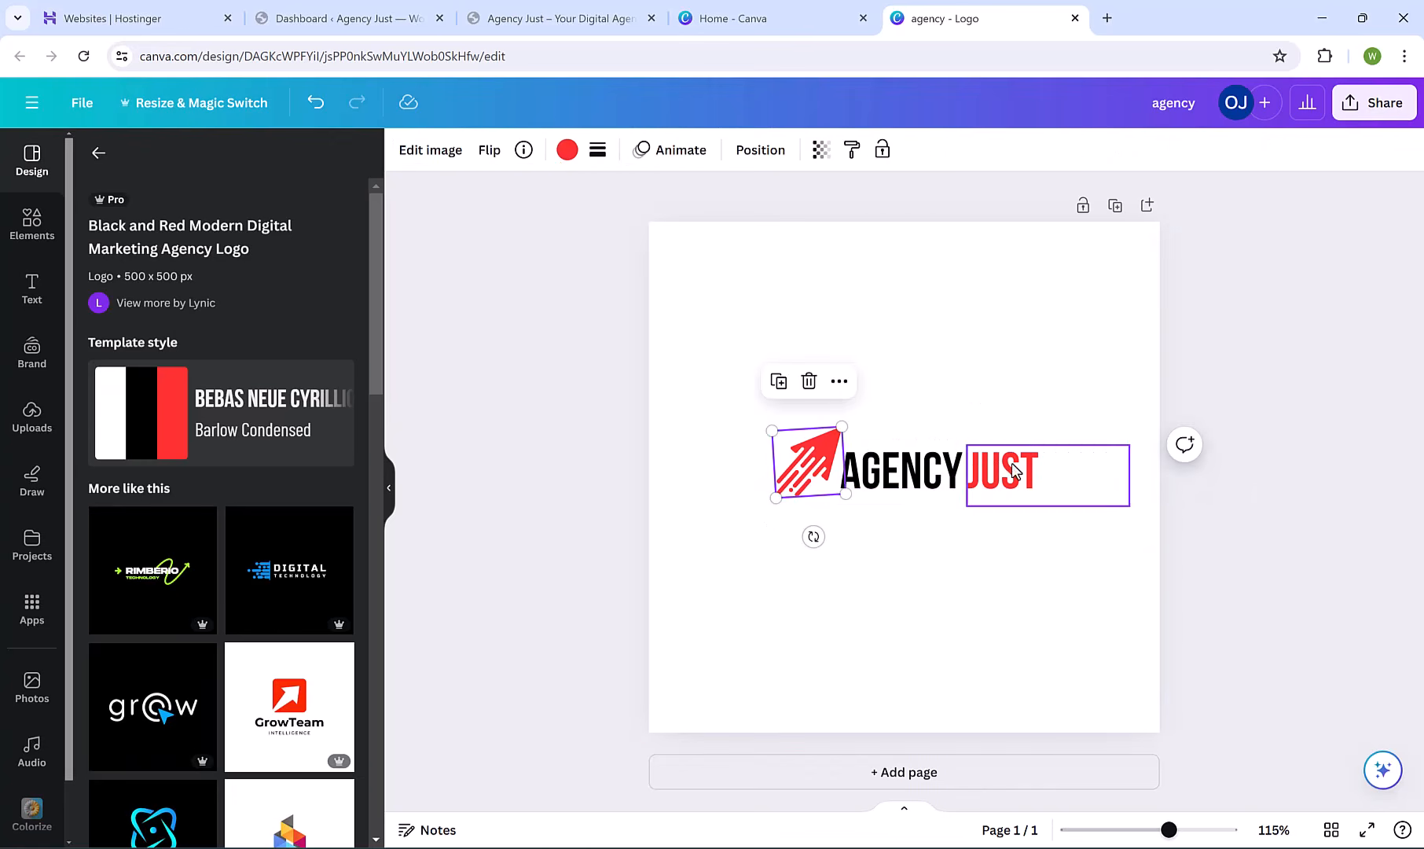
pyautogui.click(567, 150)
pyautogui.click(291, 597)
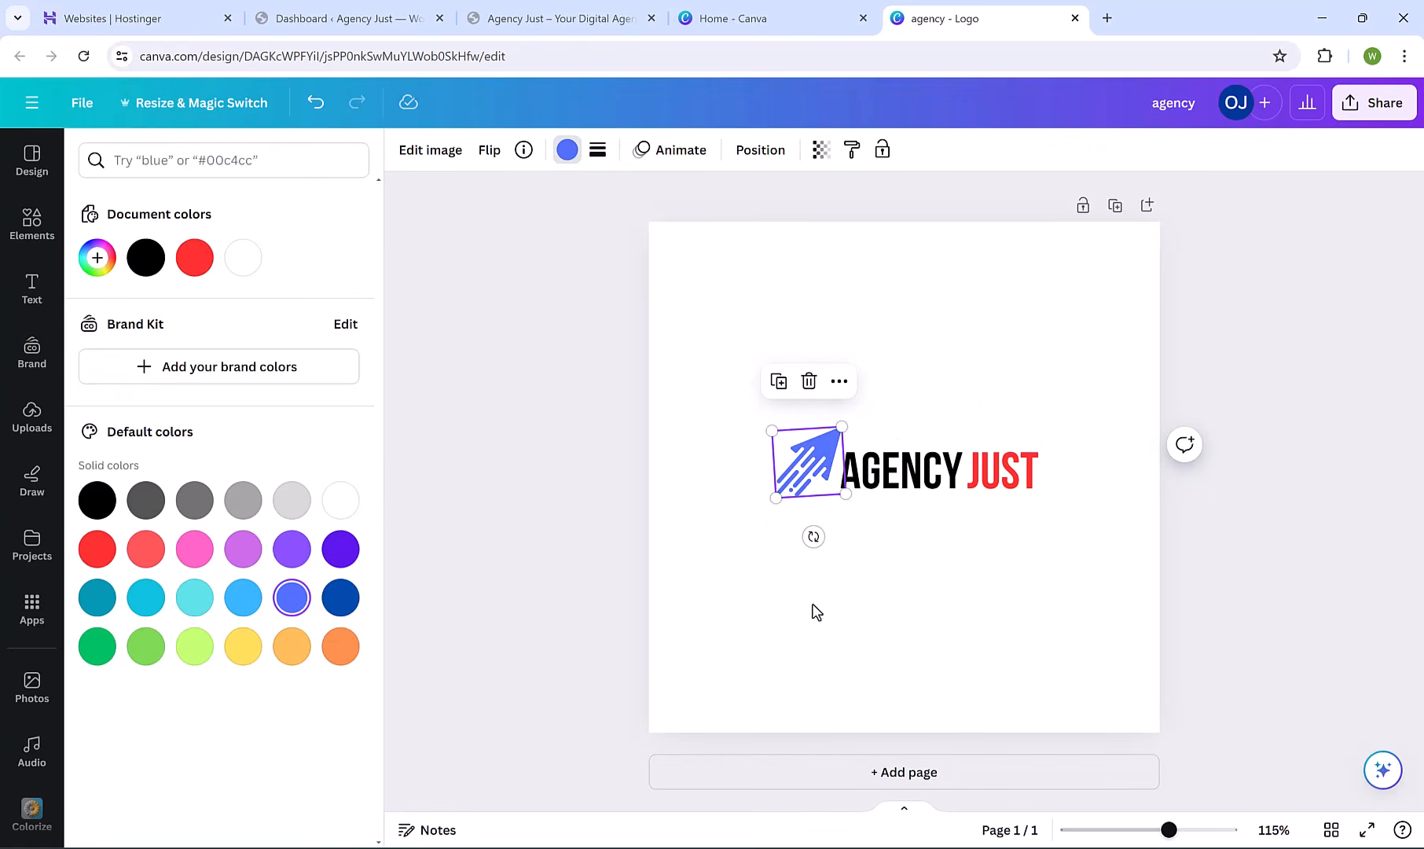
pyautogui.click(1027, 471)
pyautogui.click(658, 148)
pyautogui.click(291, 597)
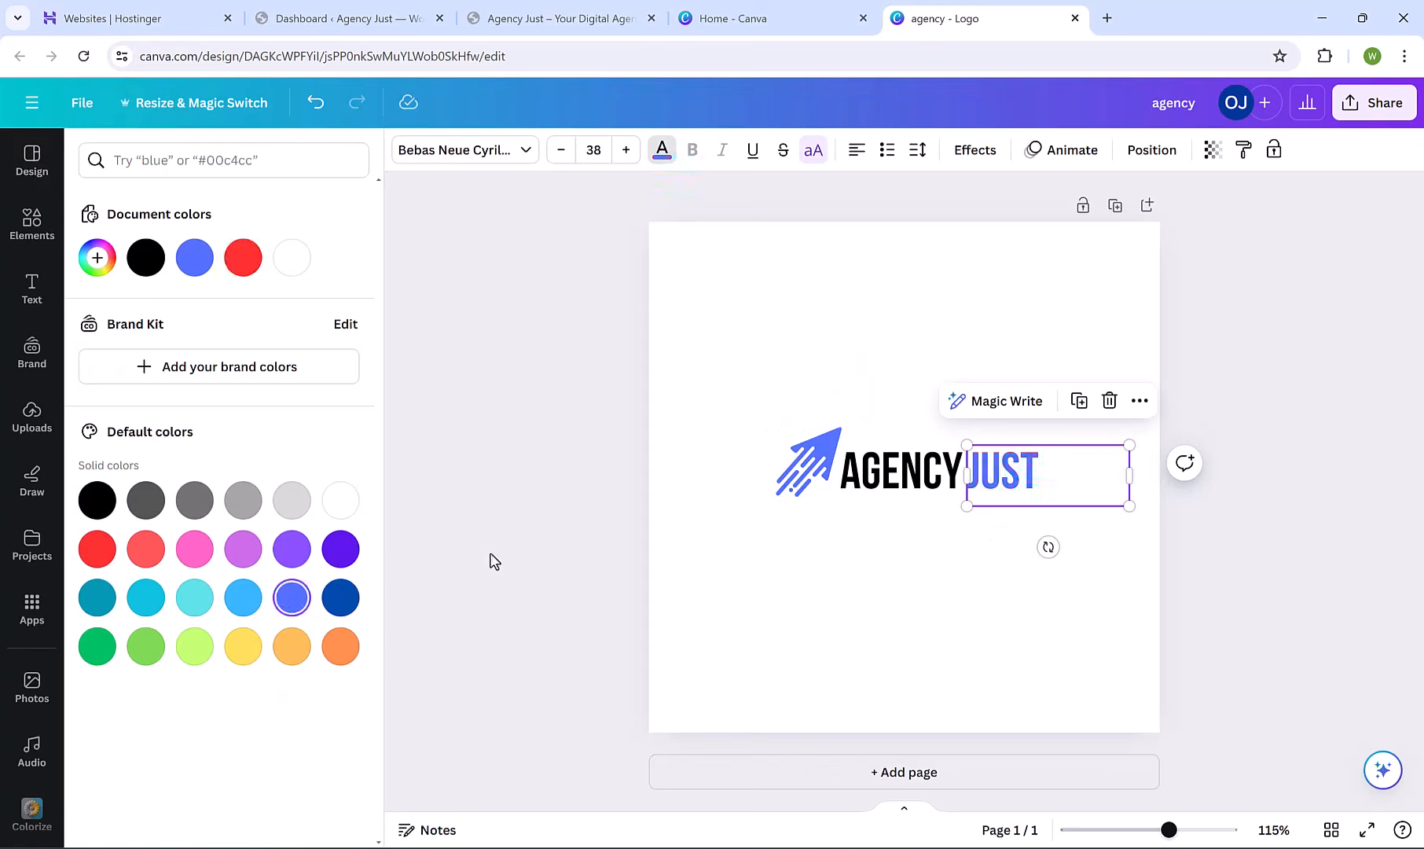
pyautogui.click(493, 563)
# Copy the arrow and both words together and return to Canva home.
pyautogui.scroll(-2, 792, 498)
pyautogui.moveTo(1197, 436); pyautogui.dragTo(763, 505)
pyautogui.rightClick(900, 465)
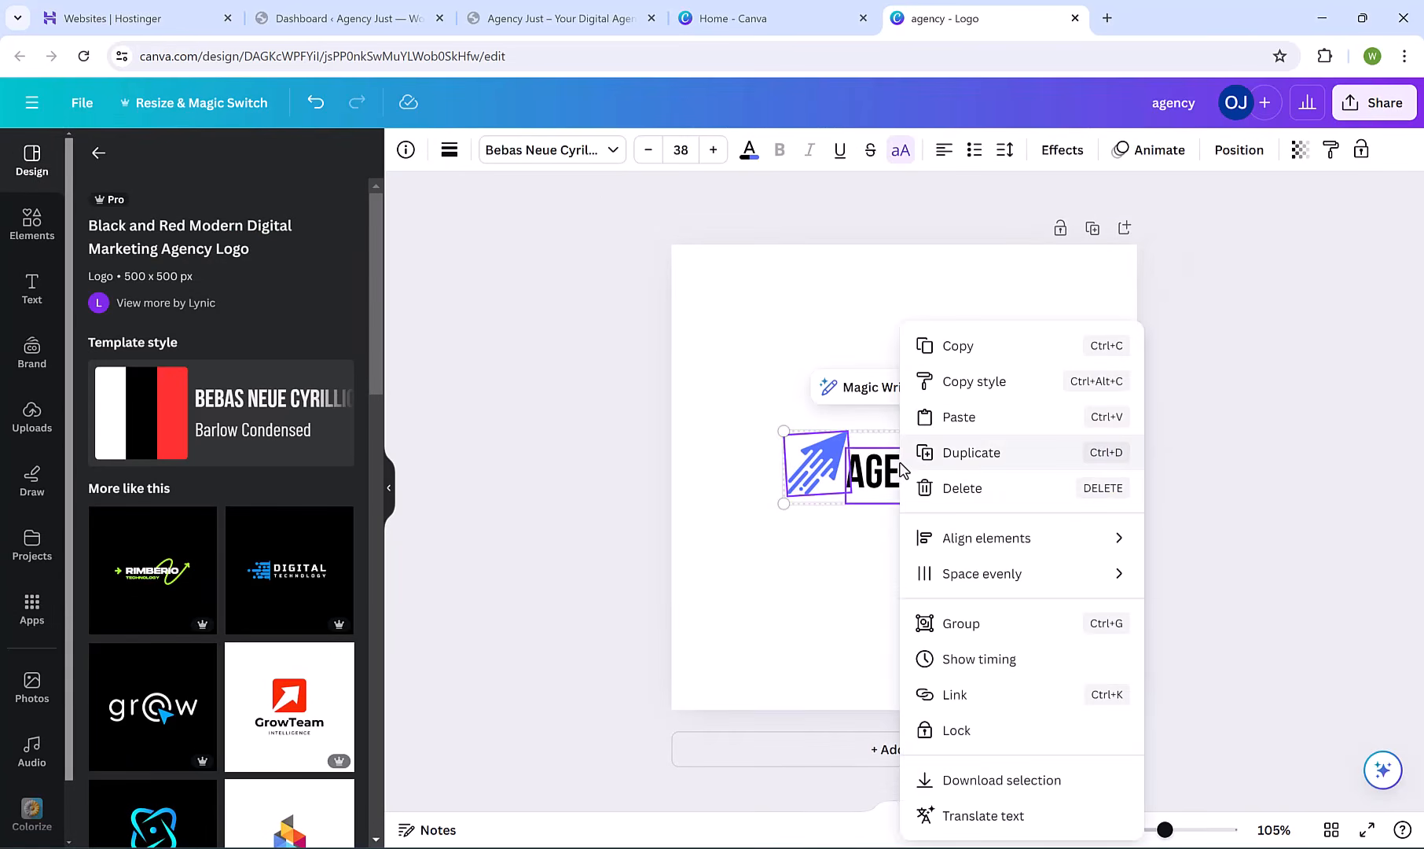
pyautogui.click(987, 351)
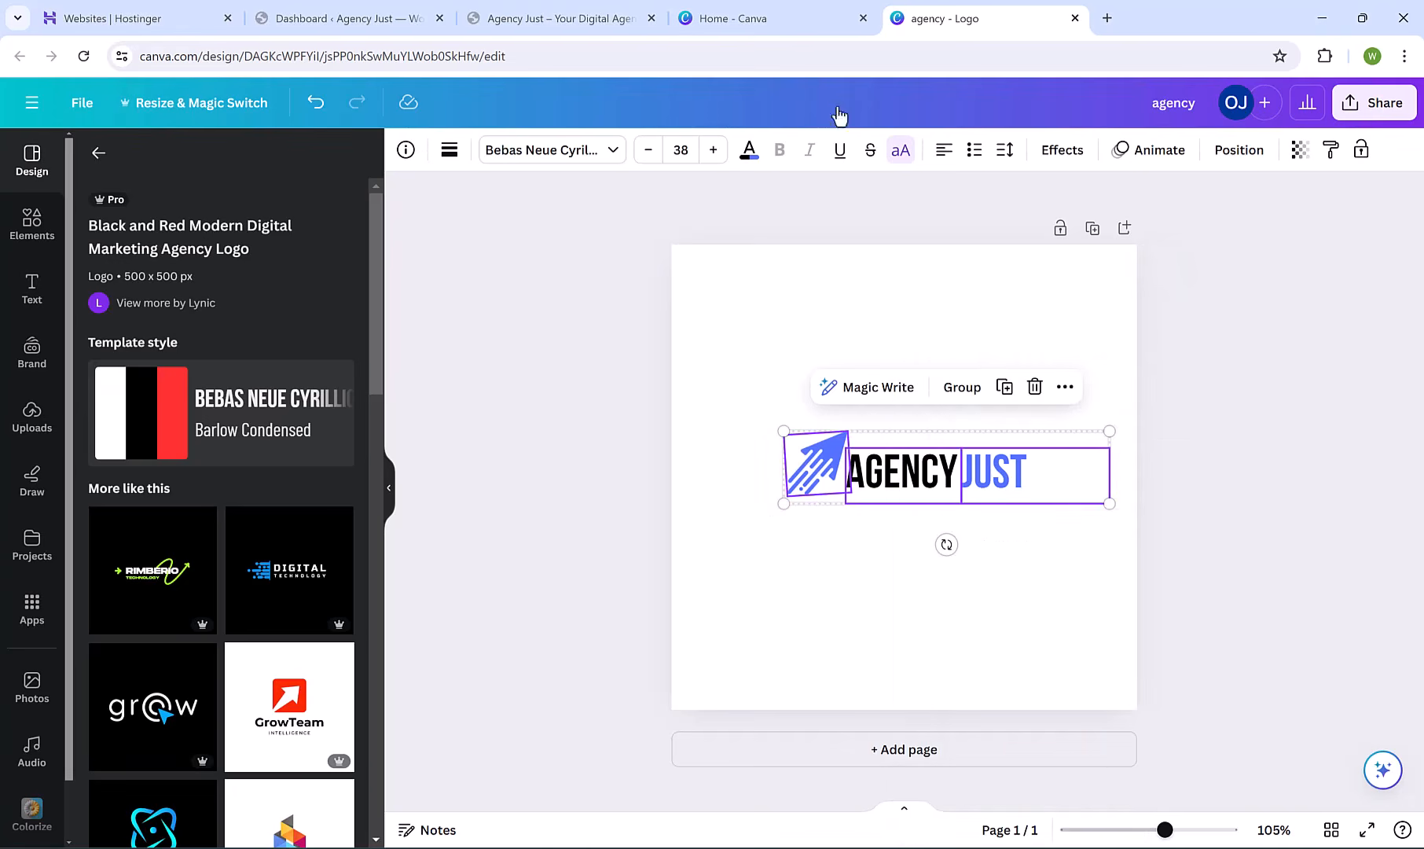
pyautogui.click(815, 17)
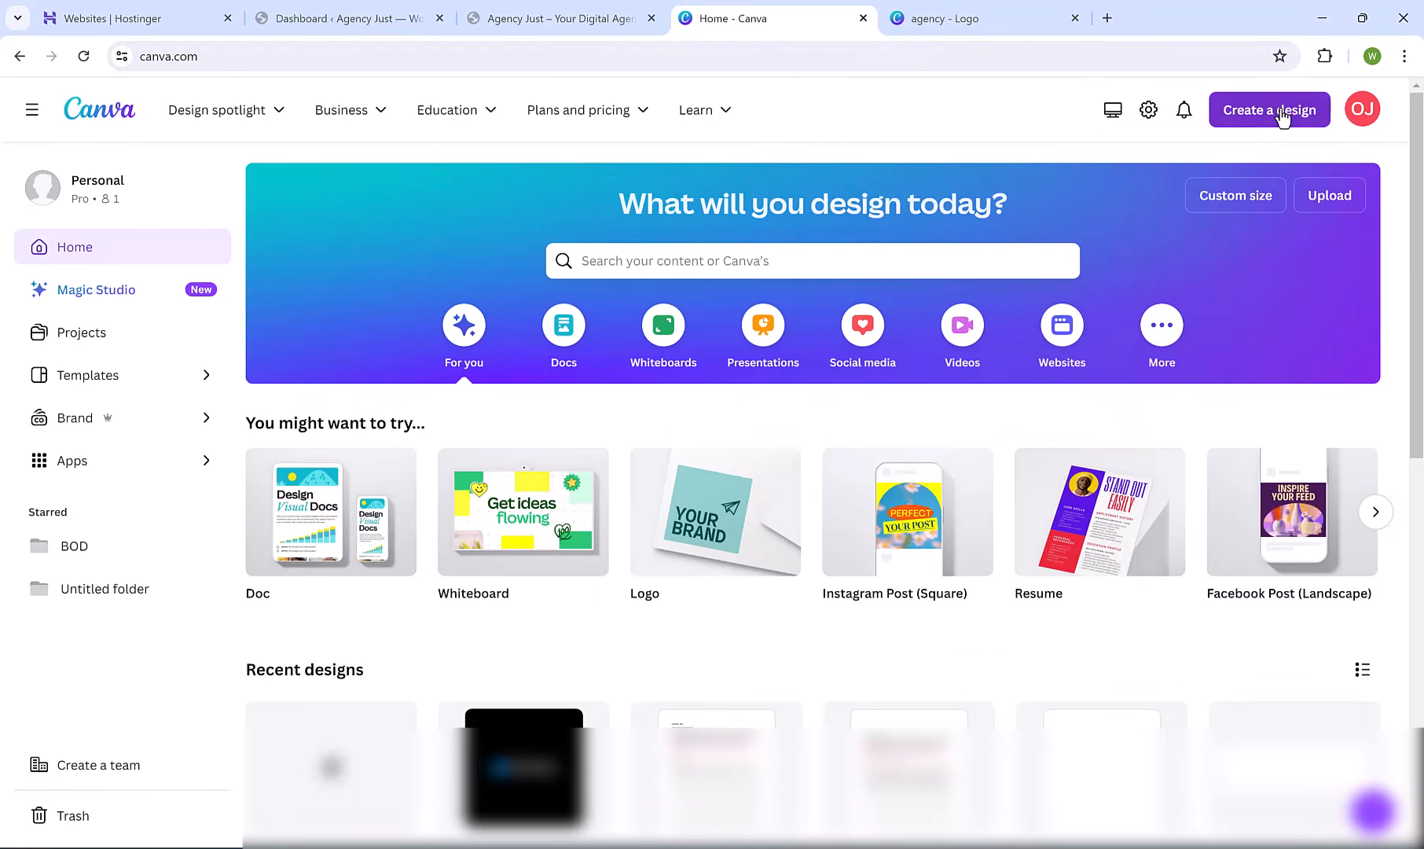
# Create a new custom-size Canva design of 200 × 100 px.
pyautogui.click(1277, 110)
pyautogui.click(1052, 656)
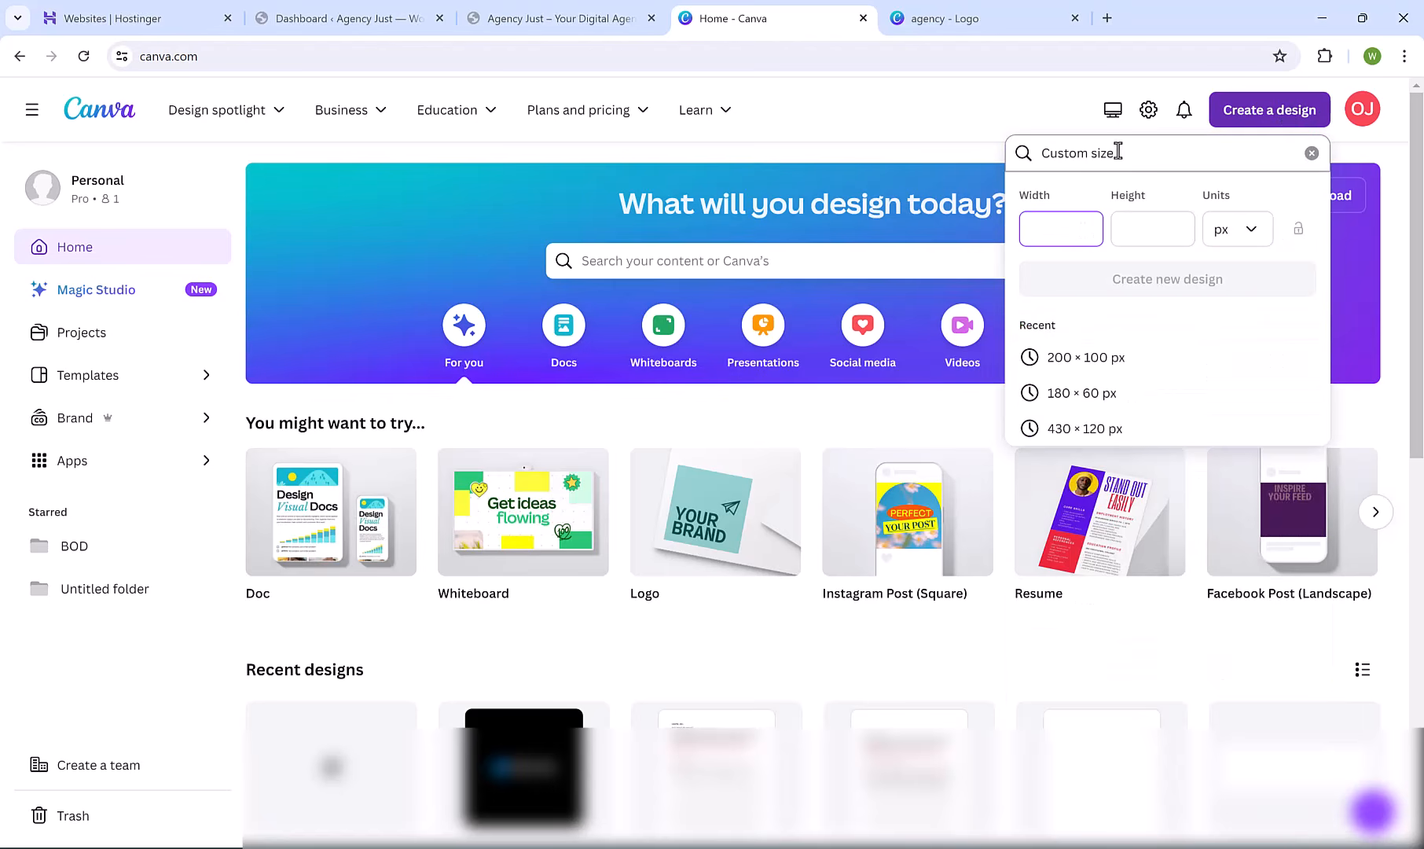
pyautogui.write('200')
pyautogui.press('Tab')
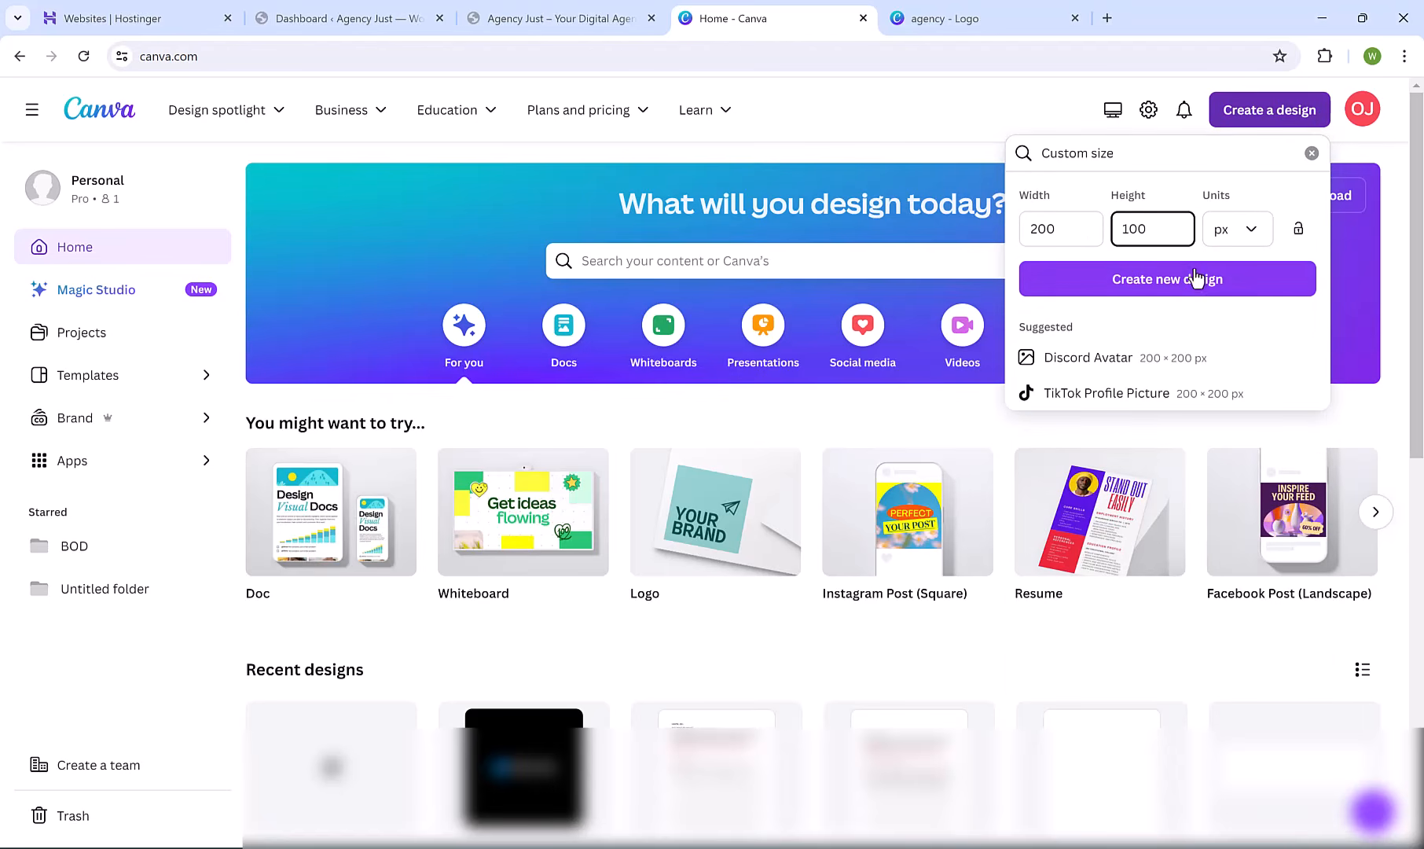
pyautogui.click(1192, 279)
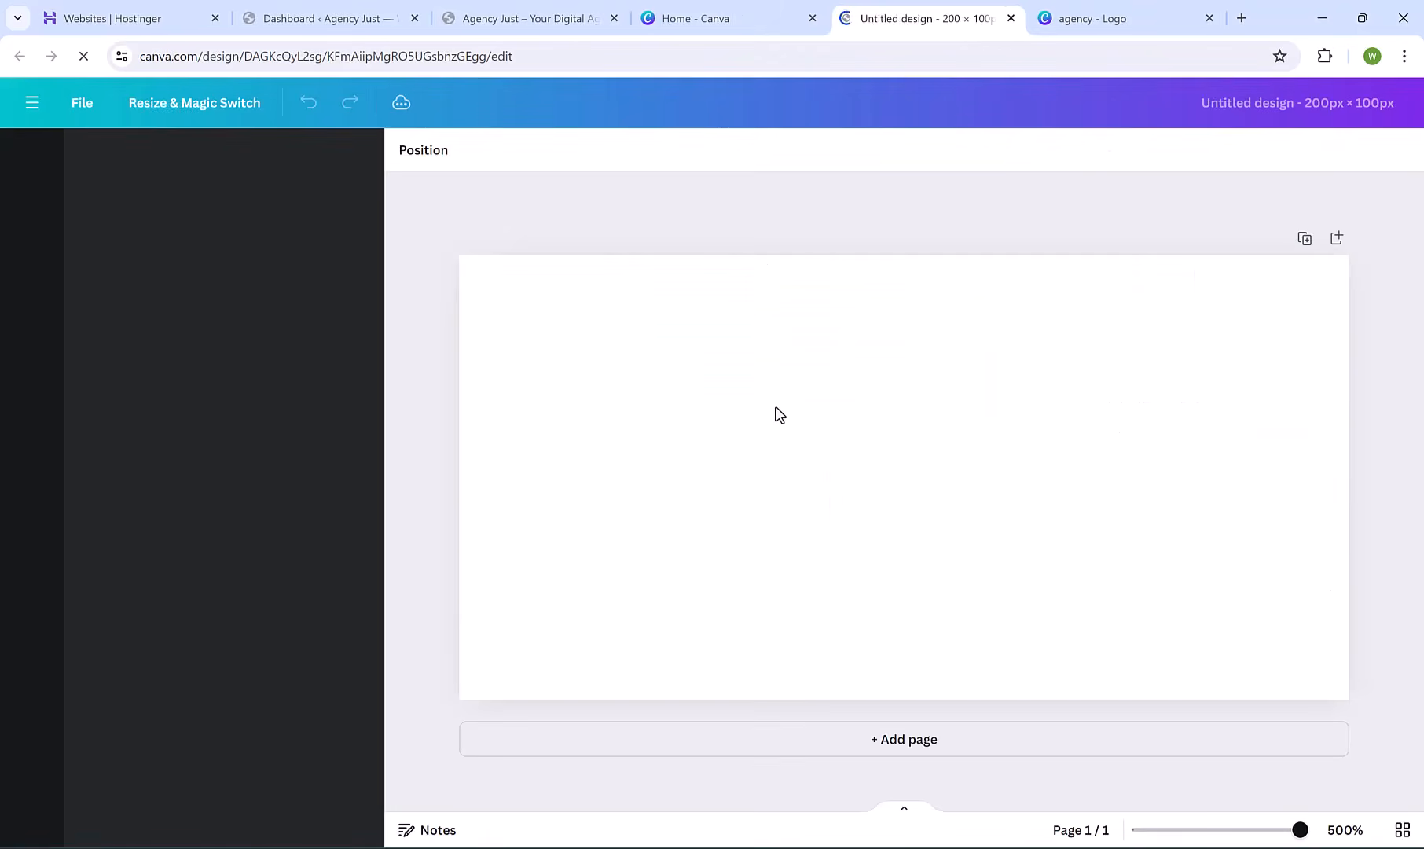
# Paste the AGENCY JUST logo, enlarge it to the page width and centre it.
pyautogui.click(814, 444)
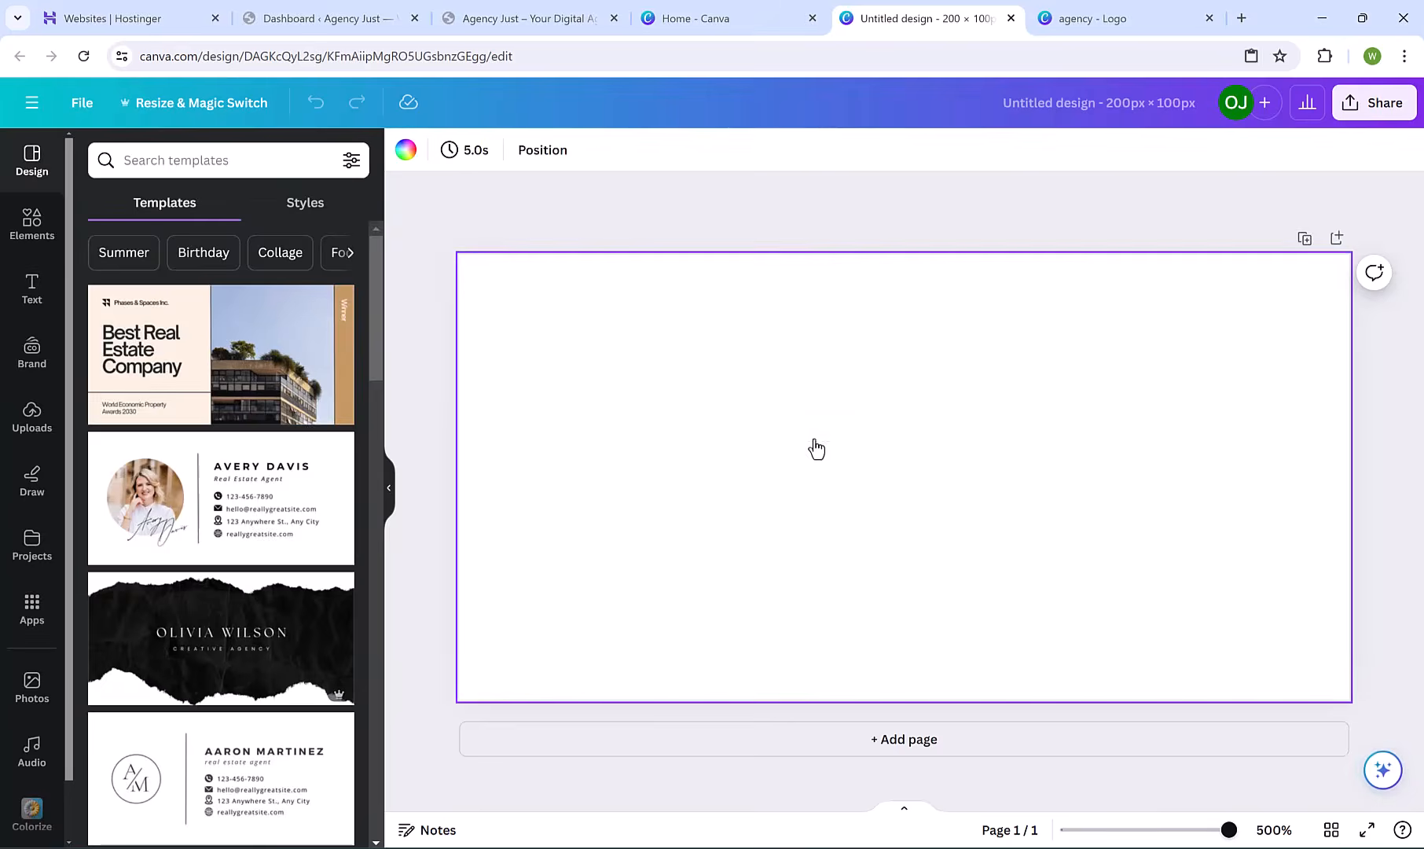
pyautogui.hotkey('ctrl', 'v')
pyautogui.moveTo(1101, 417); pyautogui.dragTo(1101, 462)
pyautogui.moveTo(1349, 498); pyautogui.dragTo(1419, 650)
pyautogui.scroll(-4, 1415, 644)
pyautogui.moveTo(1280, 508); pyautogui.dragTo(1400, 538)
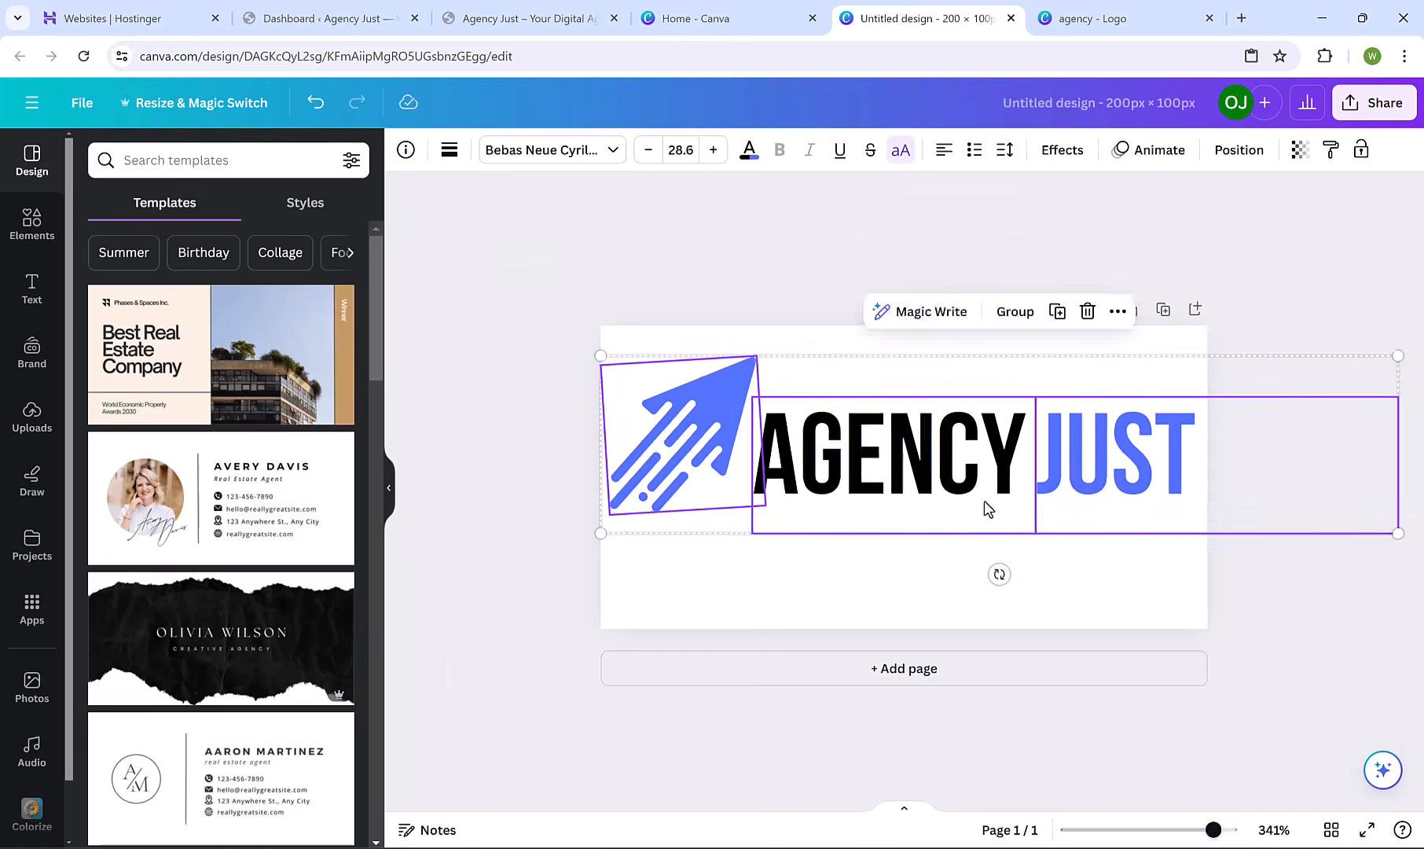
pyautogui.moveTo(963, 450); pyautogui.dragTo(967, 484)
pyautogui.click(1222, 250)
# Download the design as a PNG.
pyautogui.click(1373, 110)
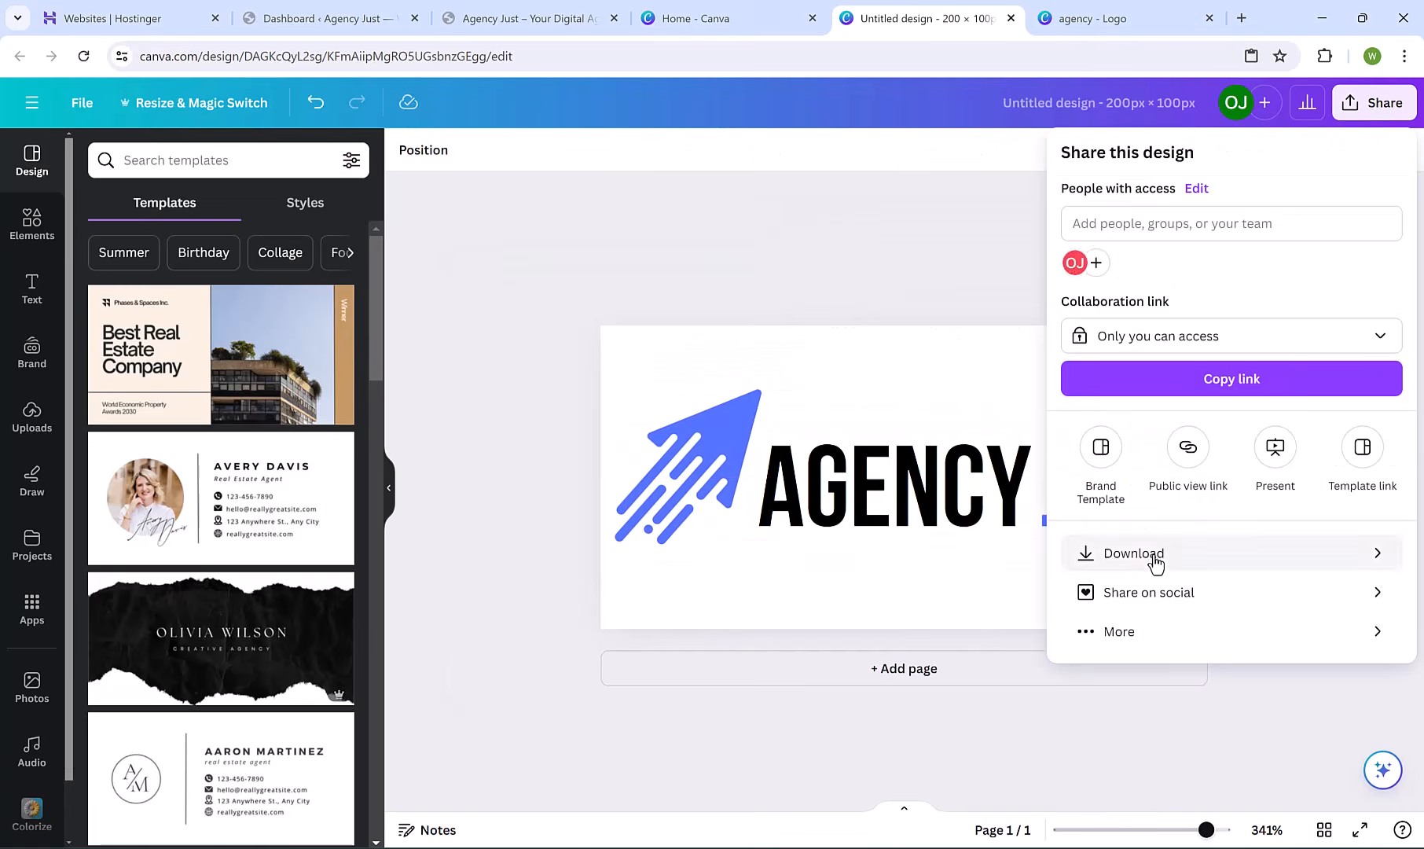
pyautogui.click(1152, 556)
pyautogui.click(1153, 471)
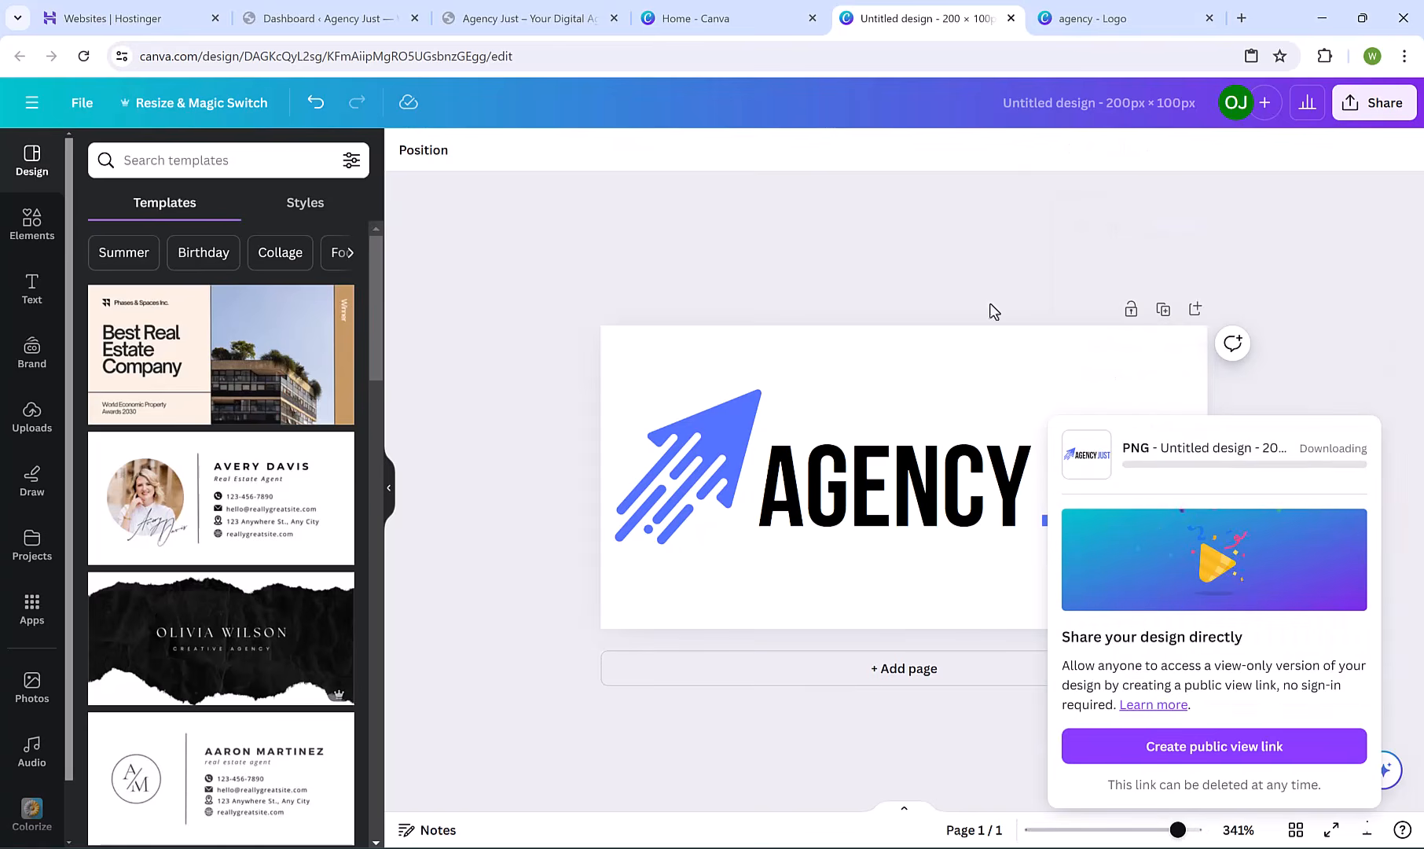
pyautogui.click(891, 250)
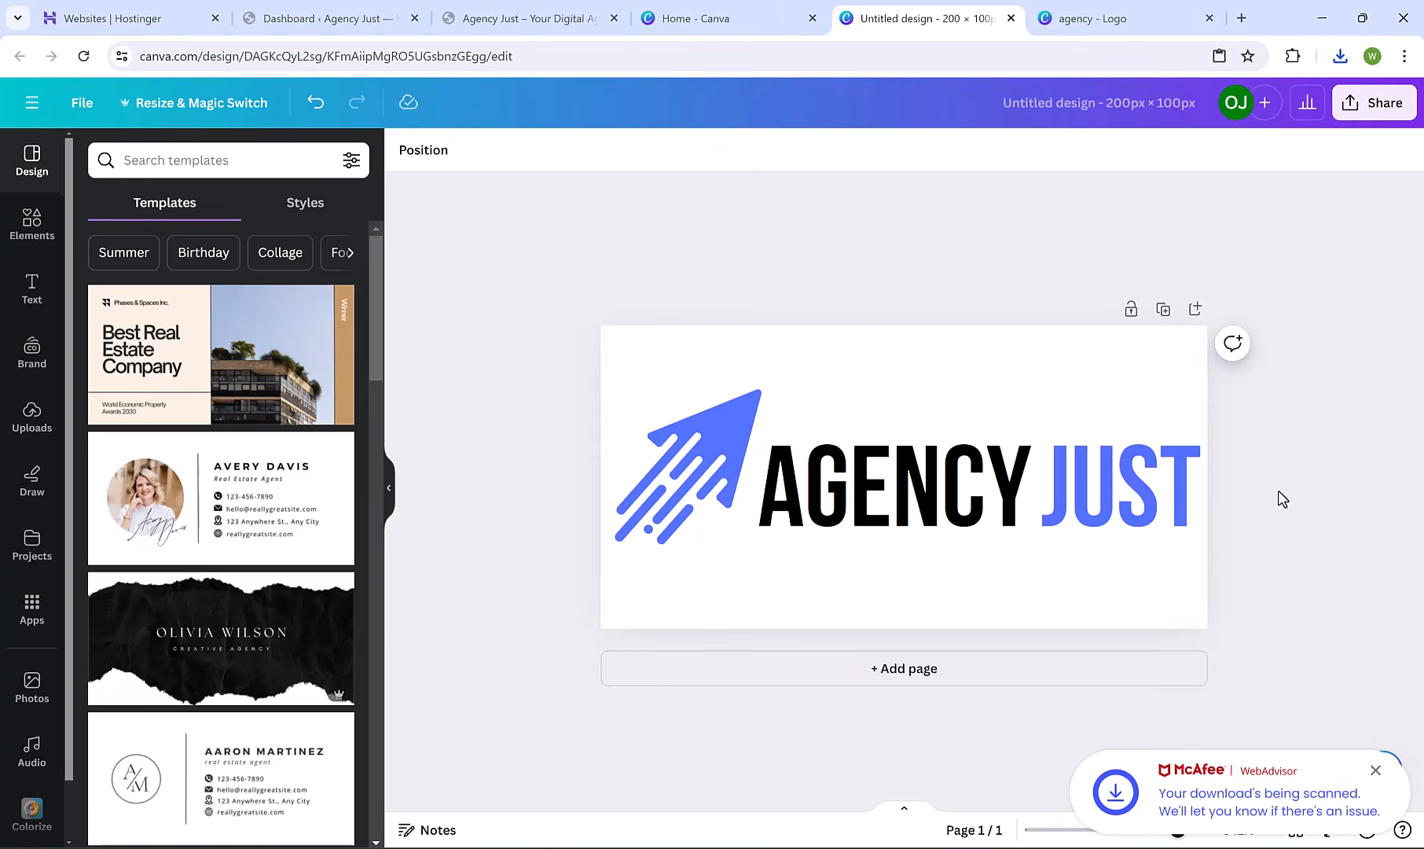
pyautogui.moveTo(1326, 489); pyautogui.dragTo(591, 497)
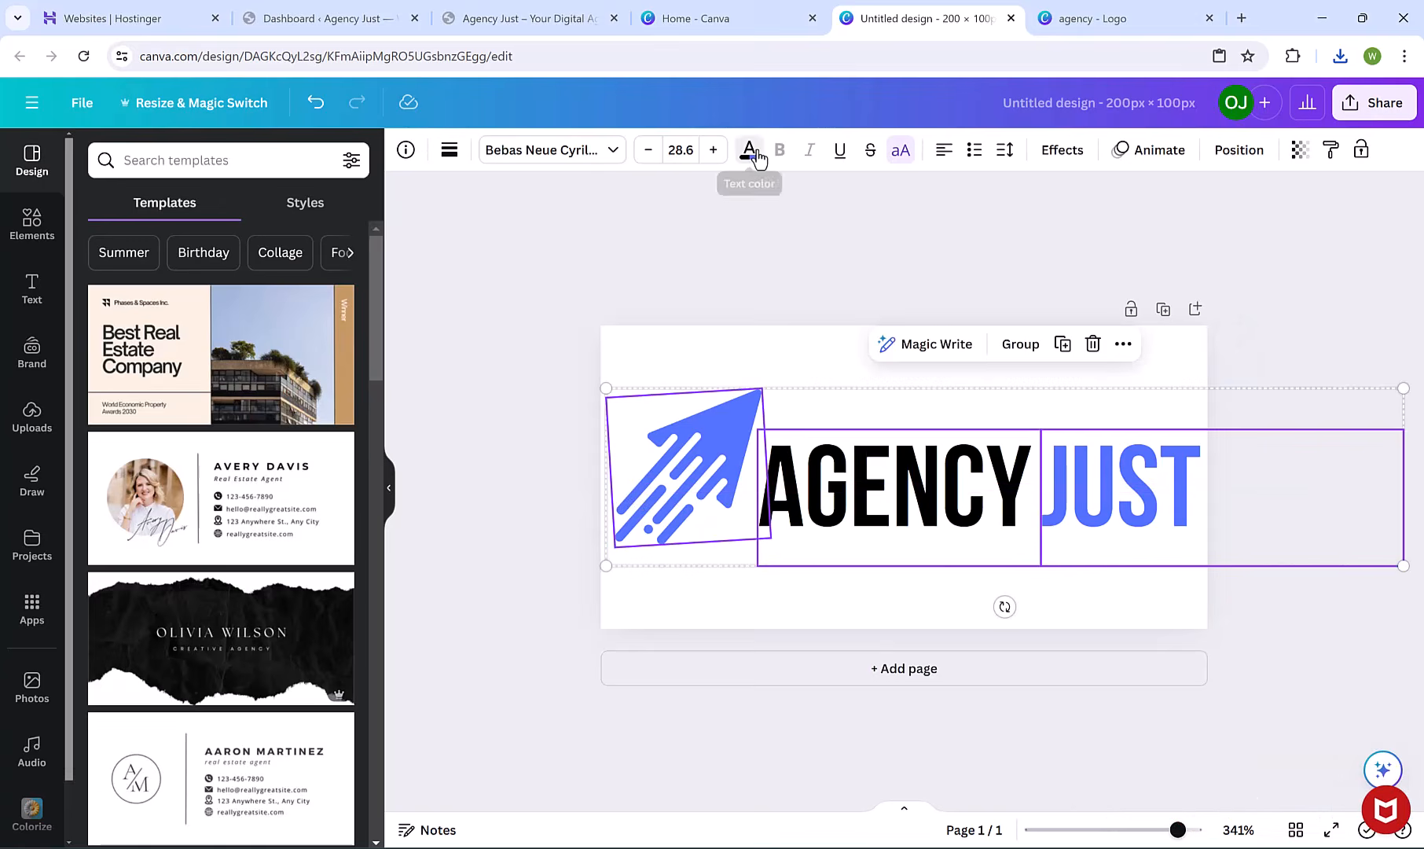
# Turn the AGENCY JUST text and the arrow graphic white.
pyautogui.click(749, 150)
pyautogui.click(243, 258)
pyautogui.click(636, 467)
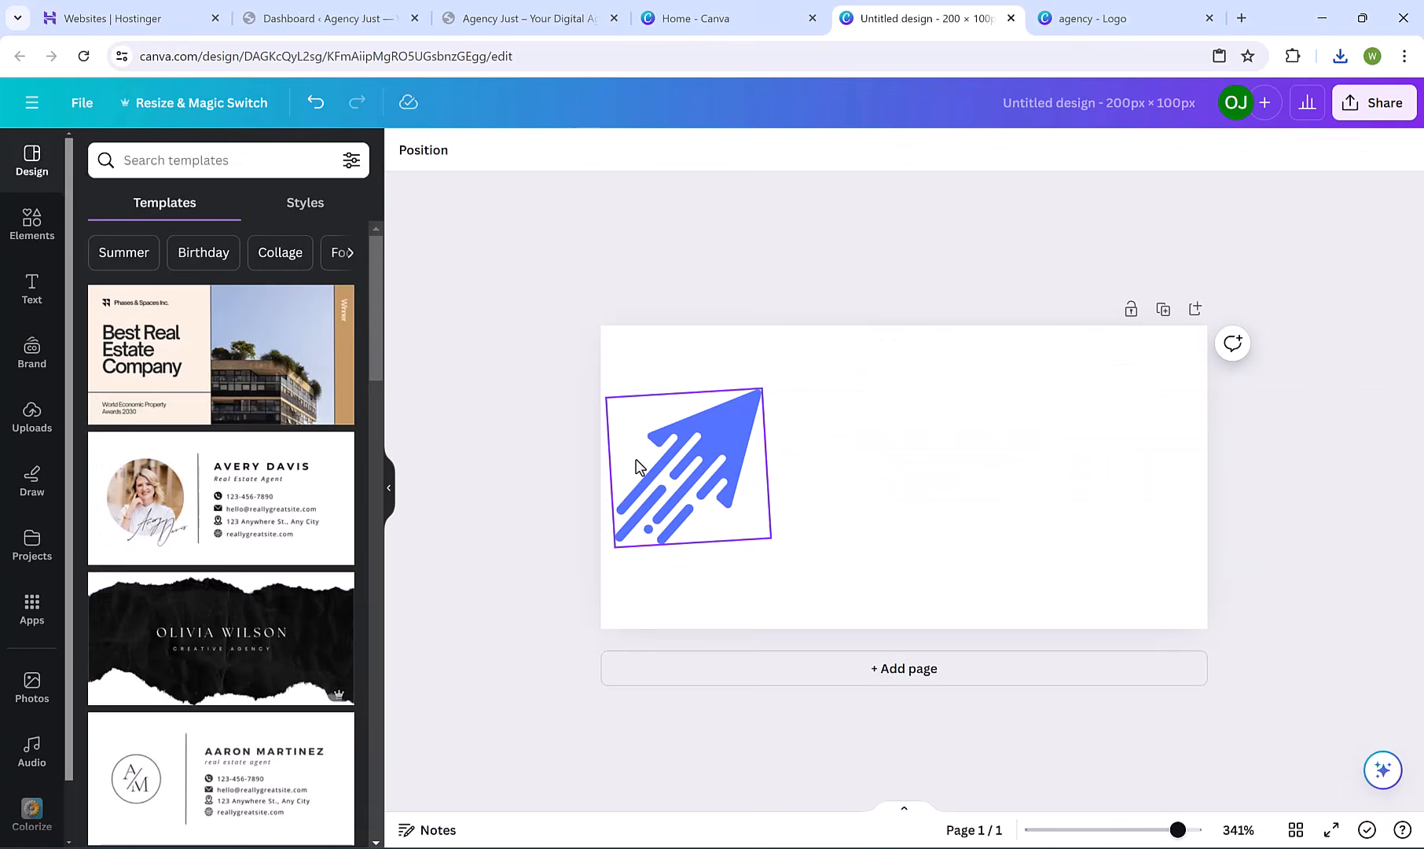
pyautogui.click(566, 149)
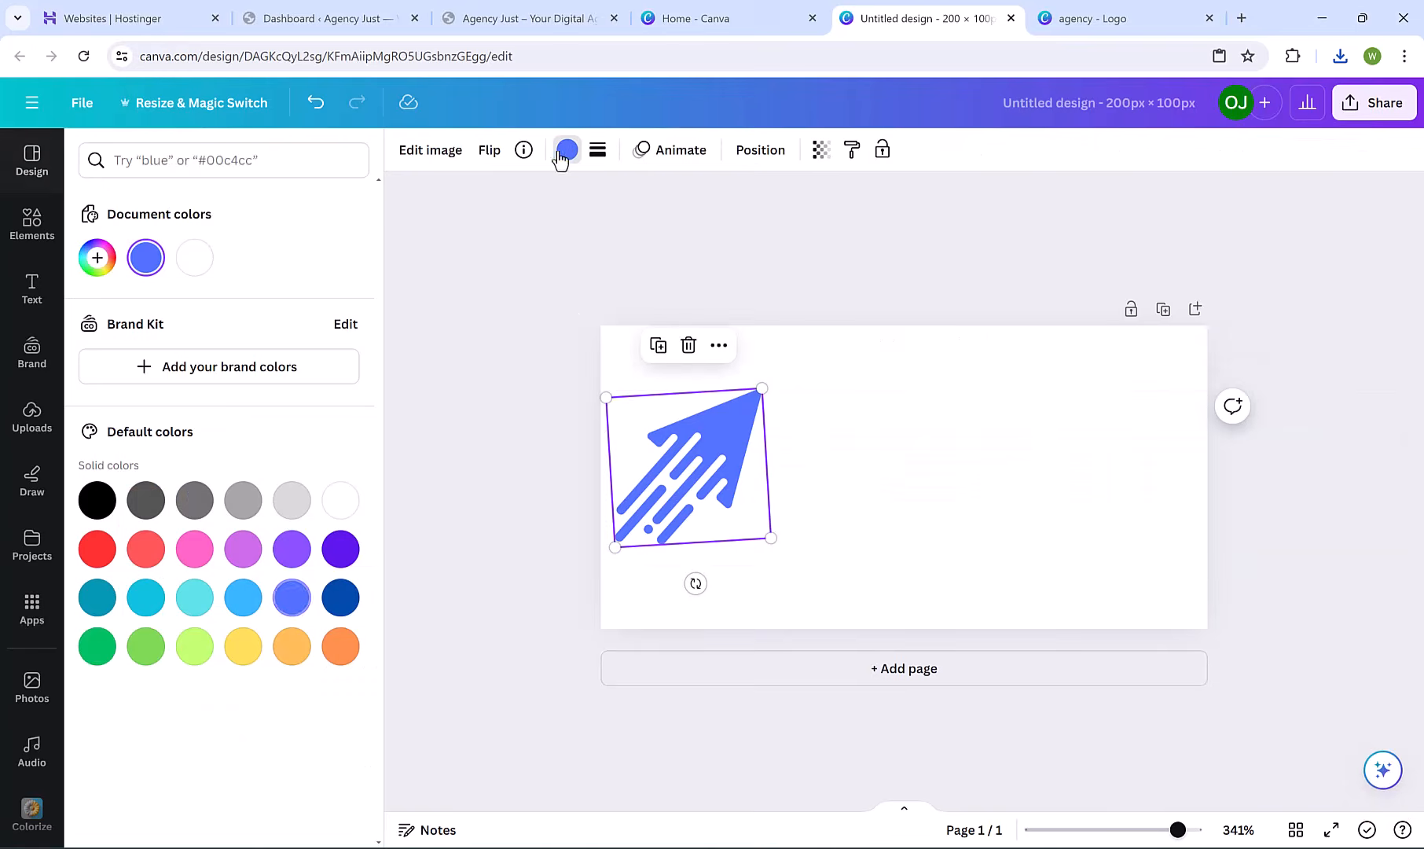
pyautogui.click(194, 258)
pyautogui.click(752, 277)
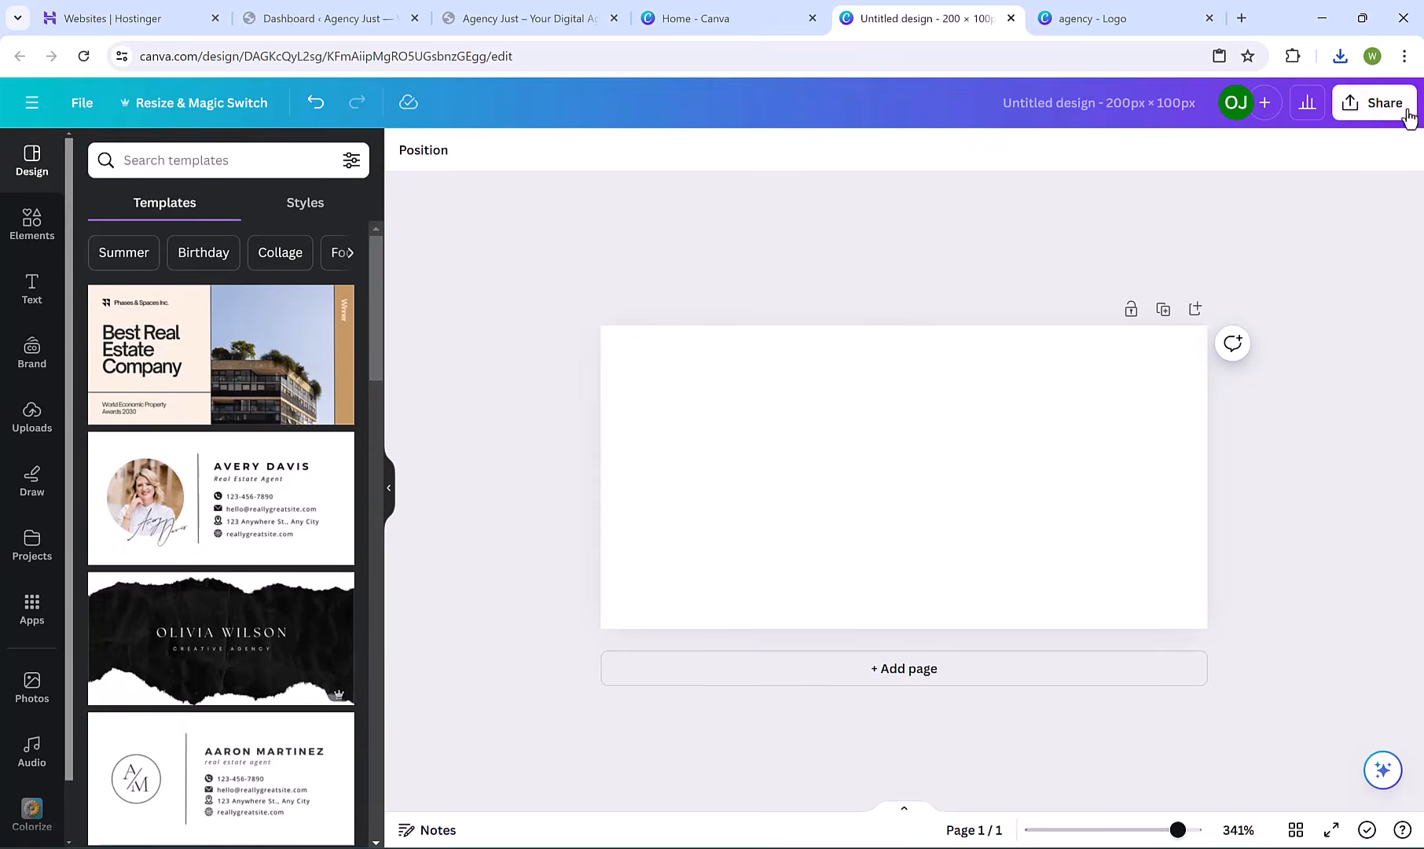
# Download the design as a PNG with a transparent background.
pyautogui.click(1379, 102)
pyautogui.click(1227, 553)
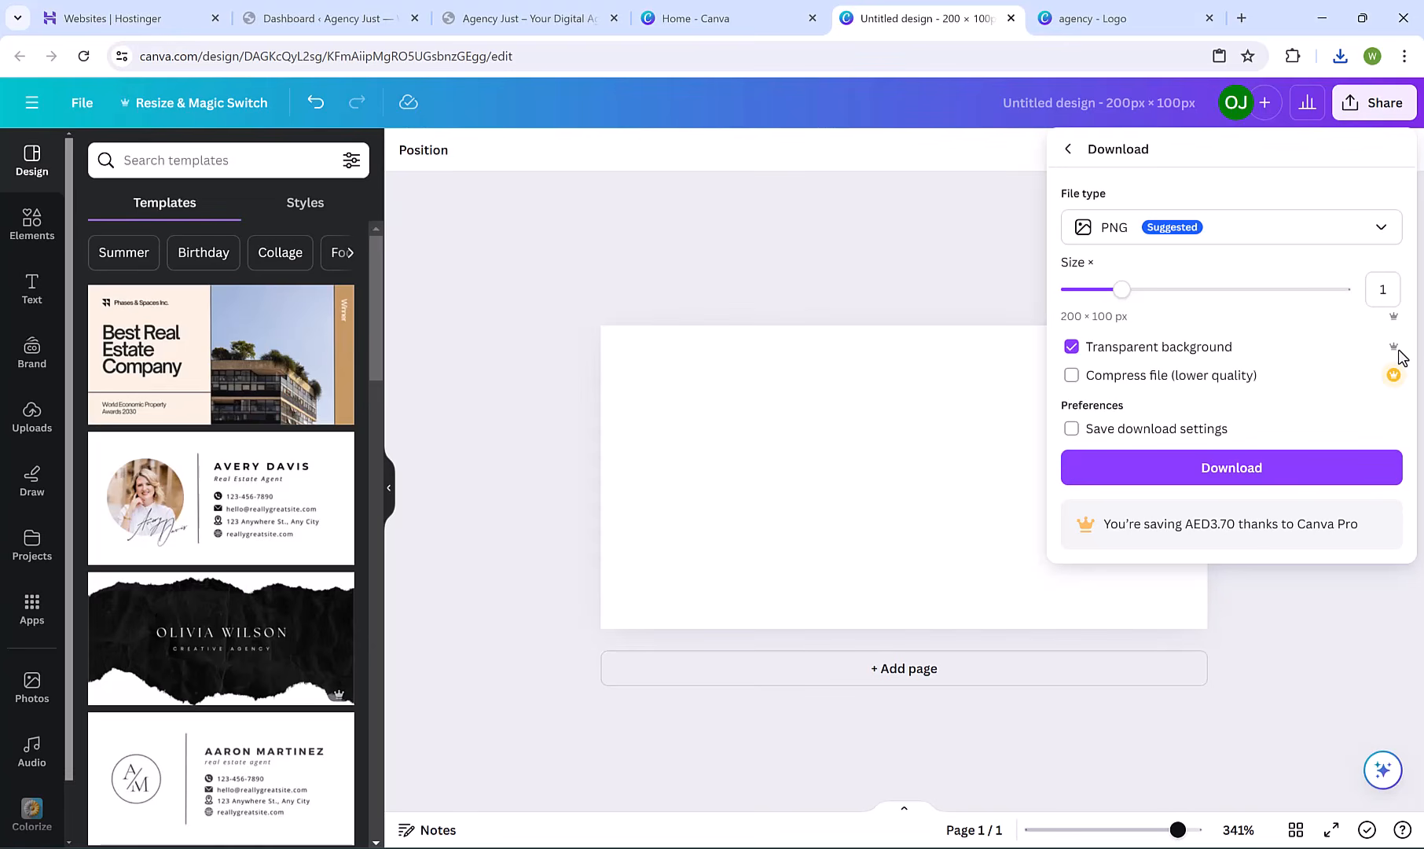
pyautogui.click(1237, 484)
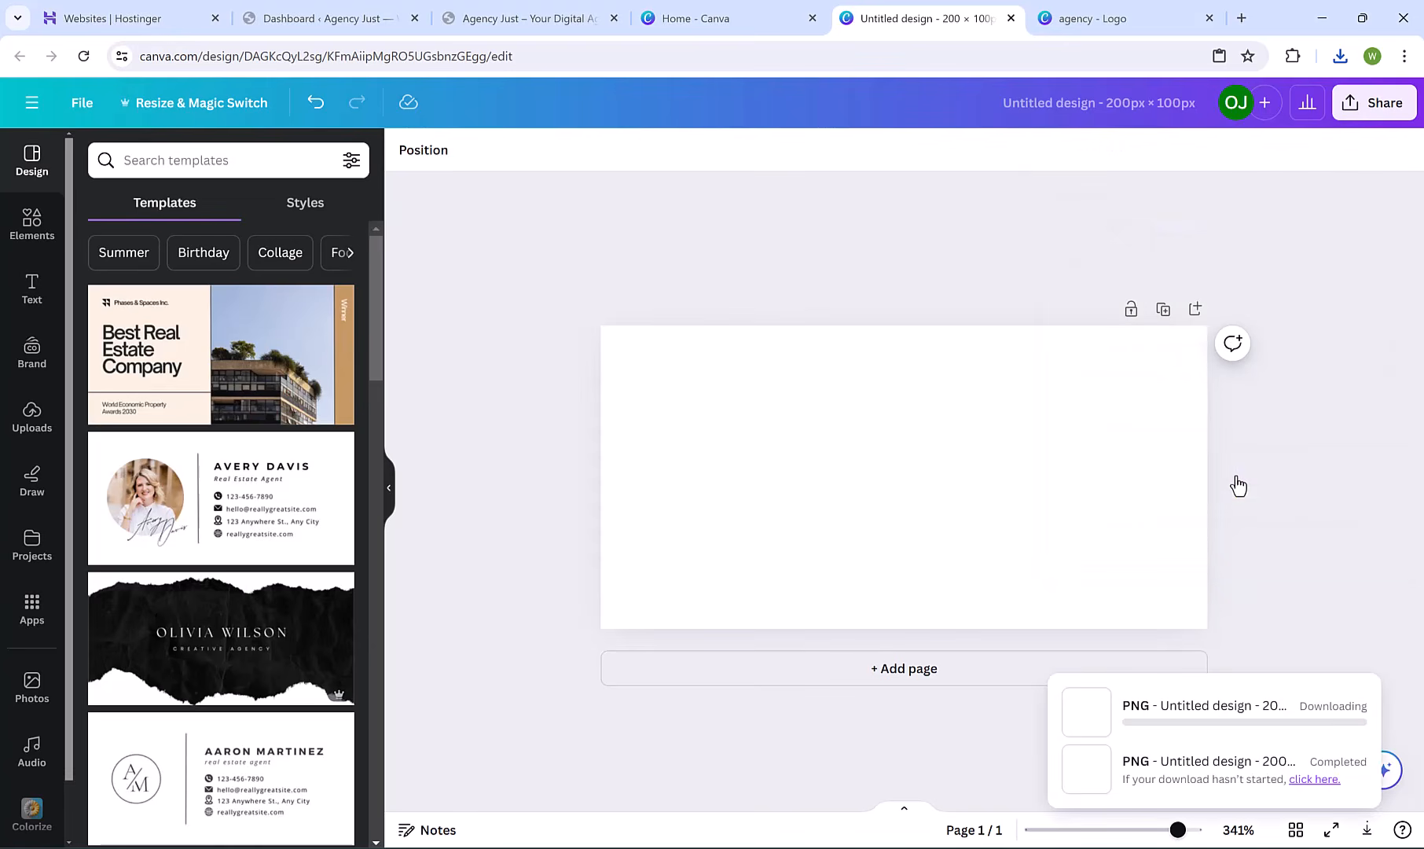
# On the Agency Just site, open the customizer's Site Title & Logo settings.
pyautogui.click(506, 19)
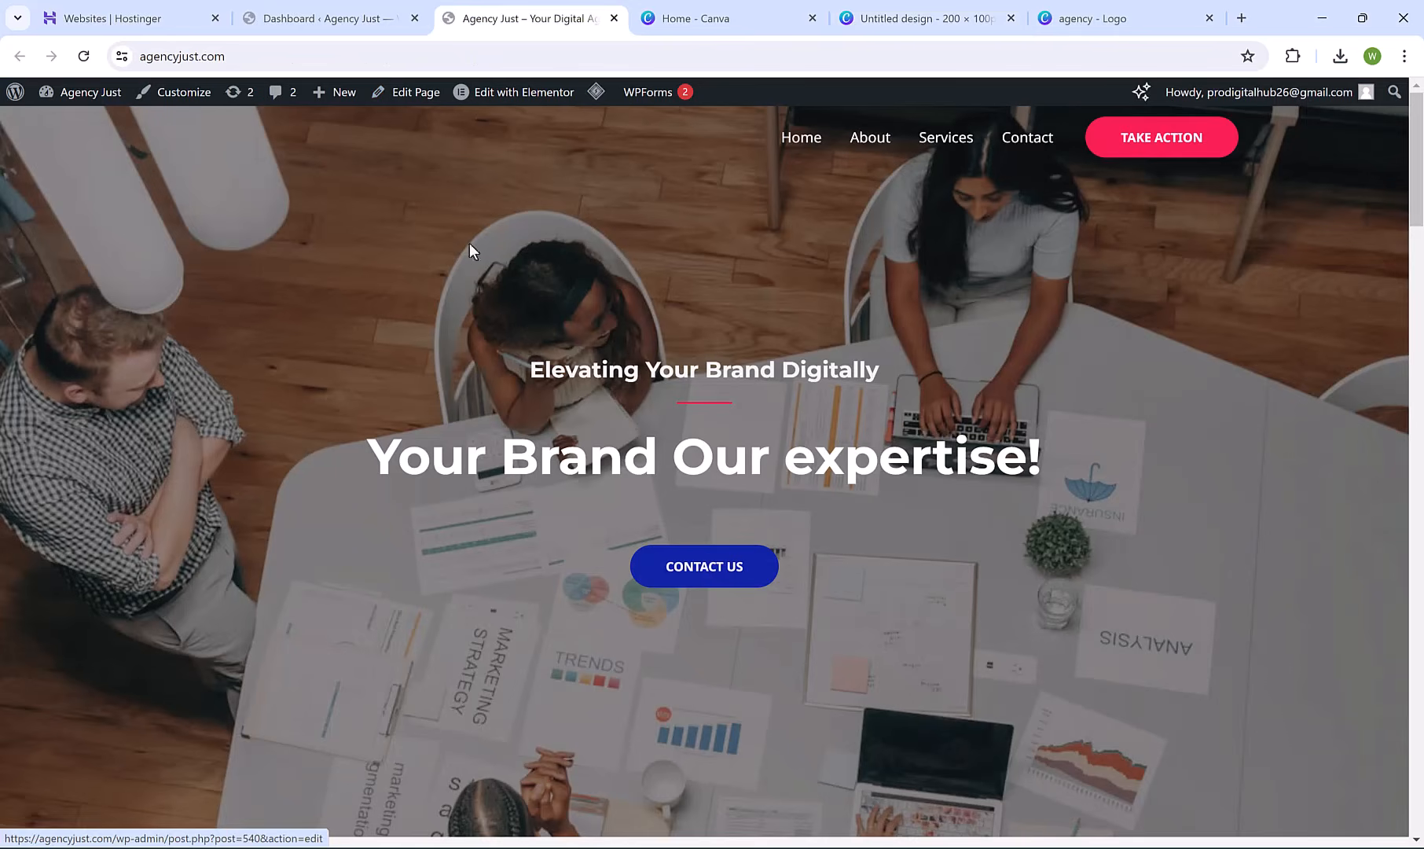
pyautogui.click(185, 106)
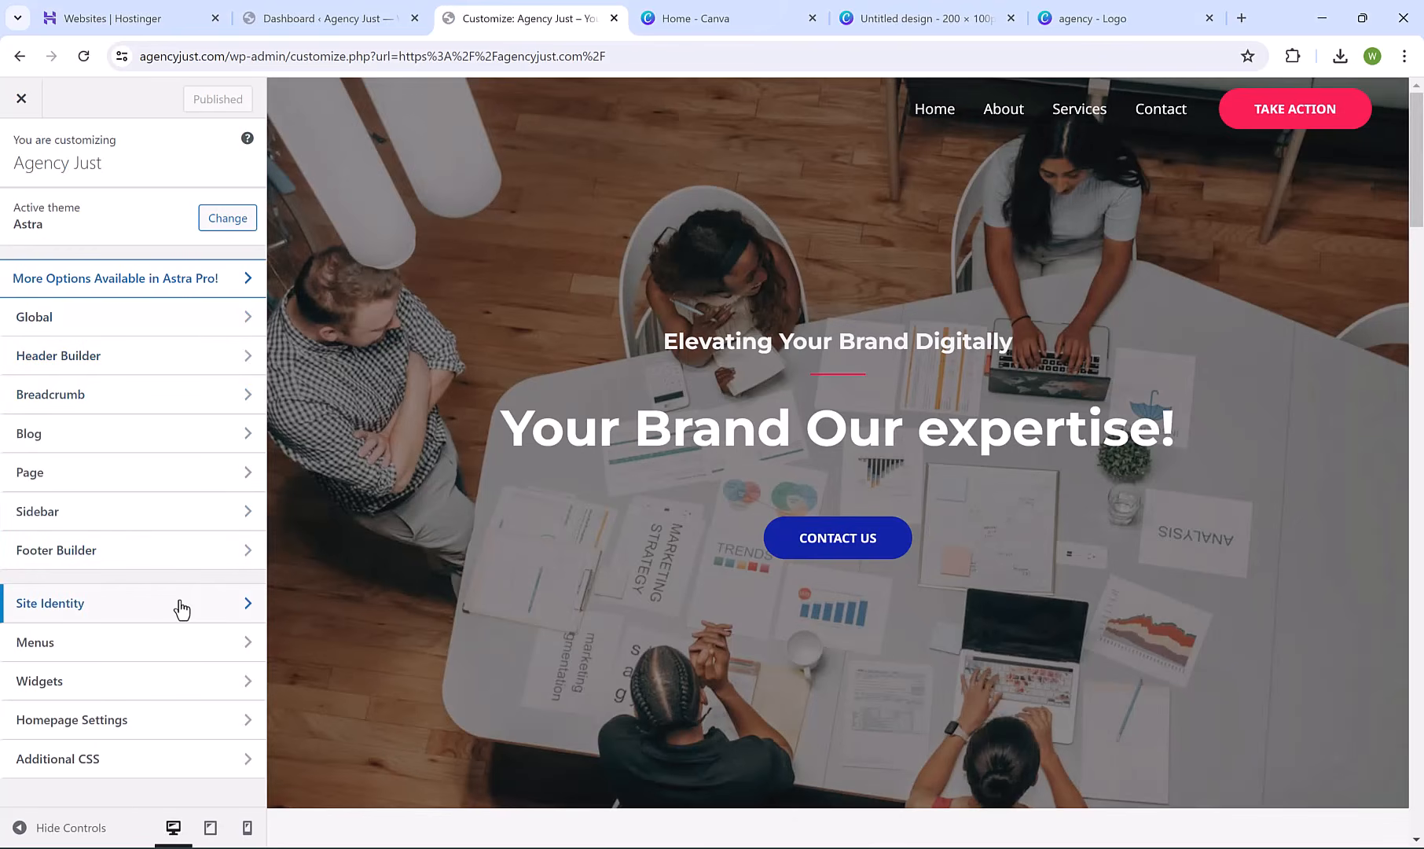
pyautogui.click(182, 609)
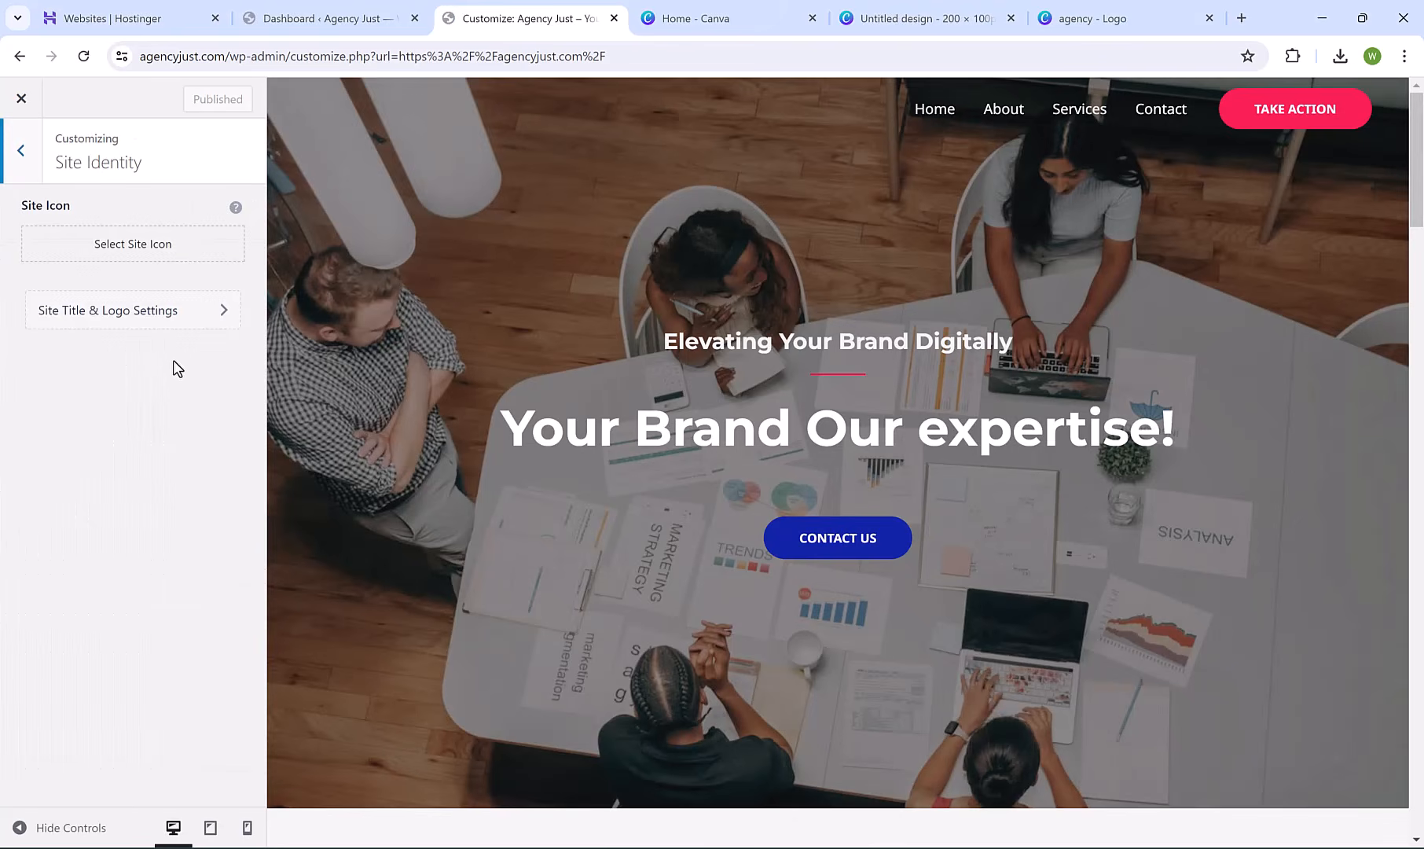
pyautogui.click(120, 322)
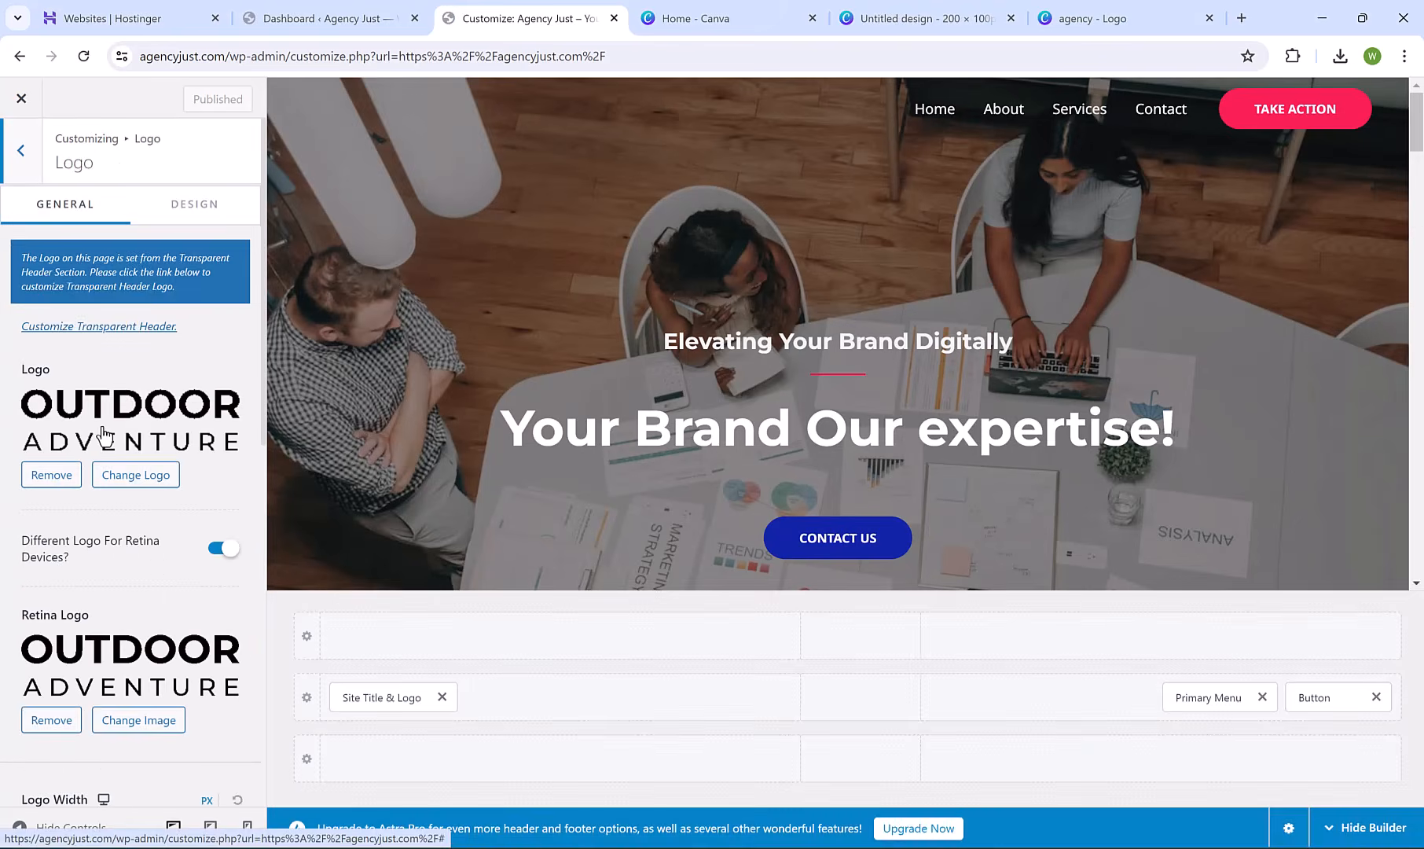
# Upload Colored Logo.png and set it as the site header logo.
pyautogui.click(154, 479)
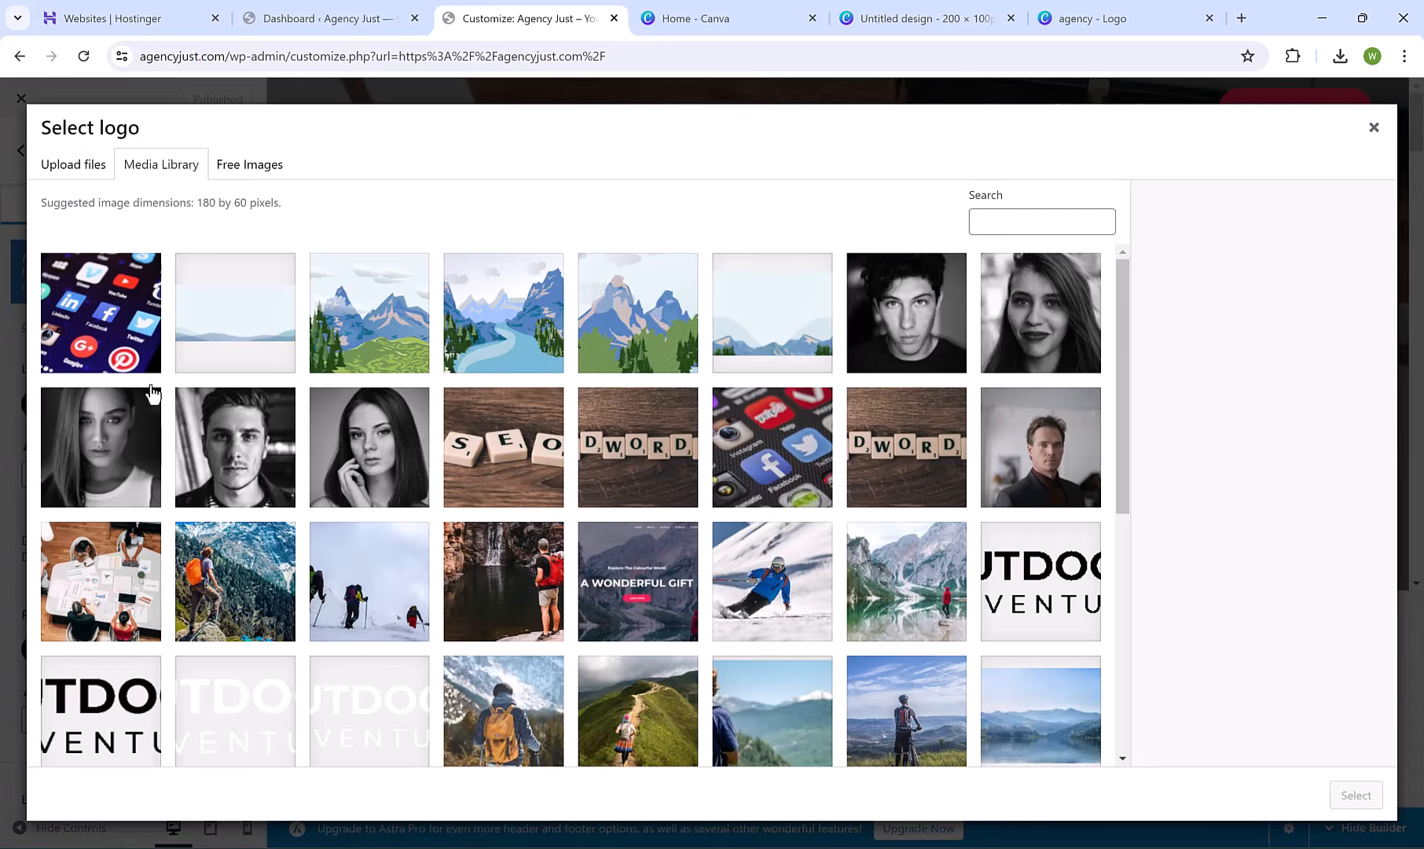
pyautogui.click(79, 169)
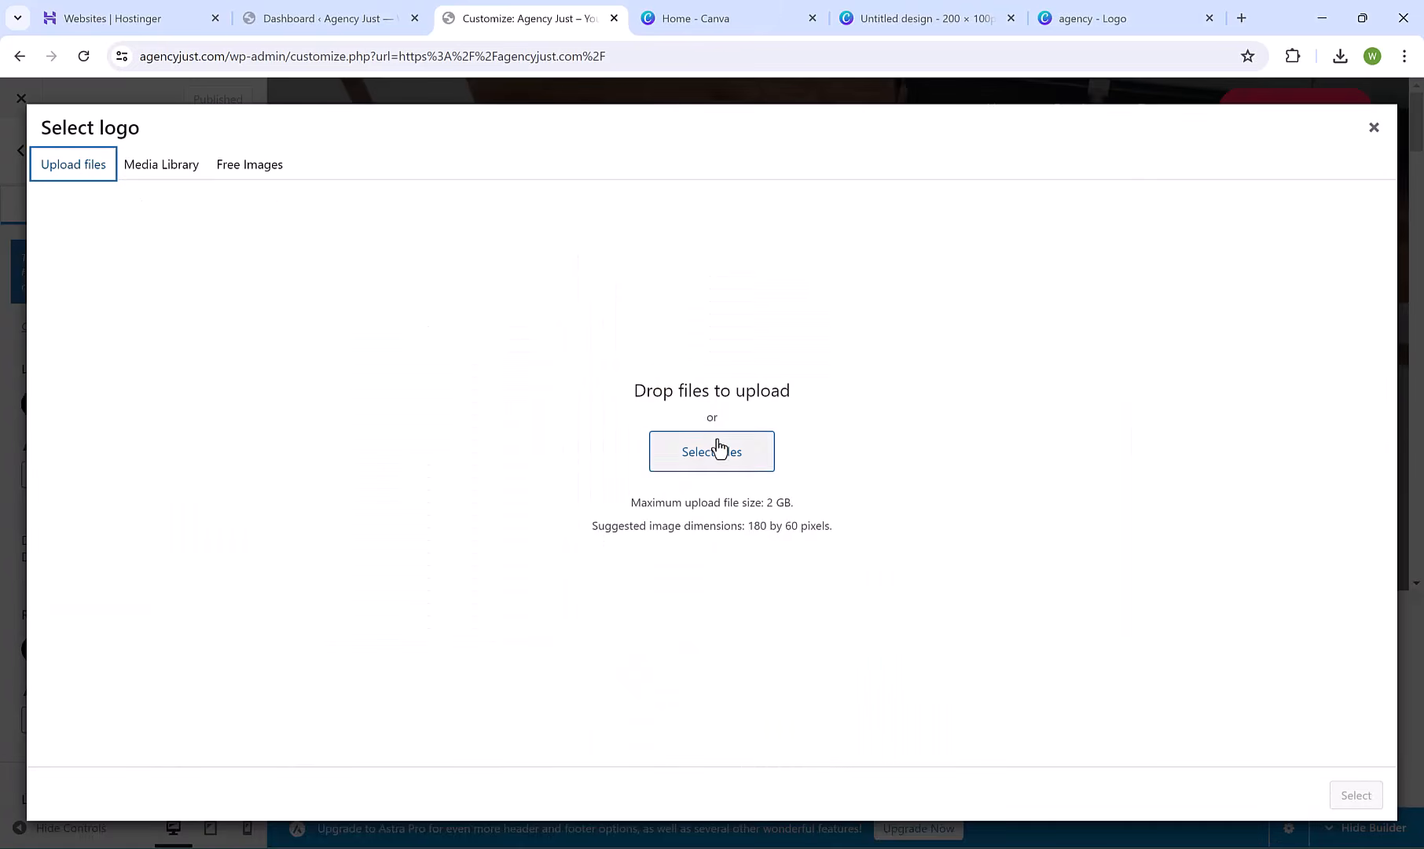
pyautogui.click(718, 450)
pyautogui.click(206, 165)
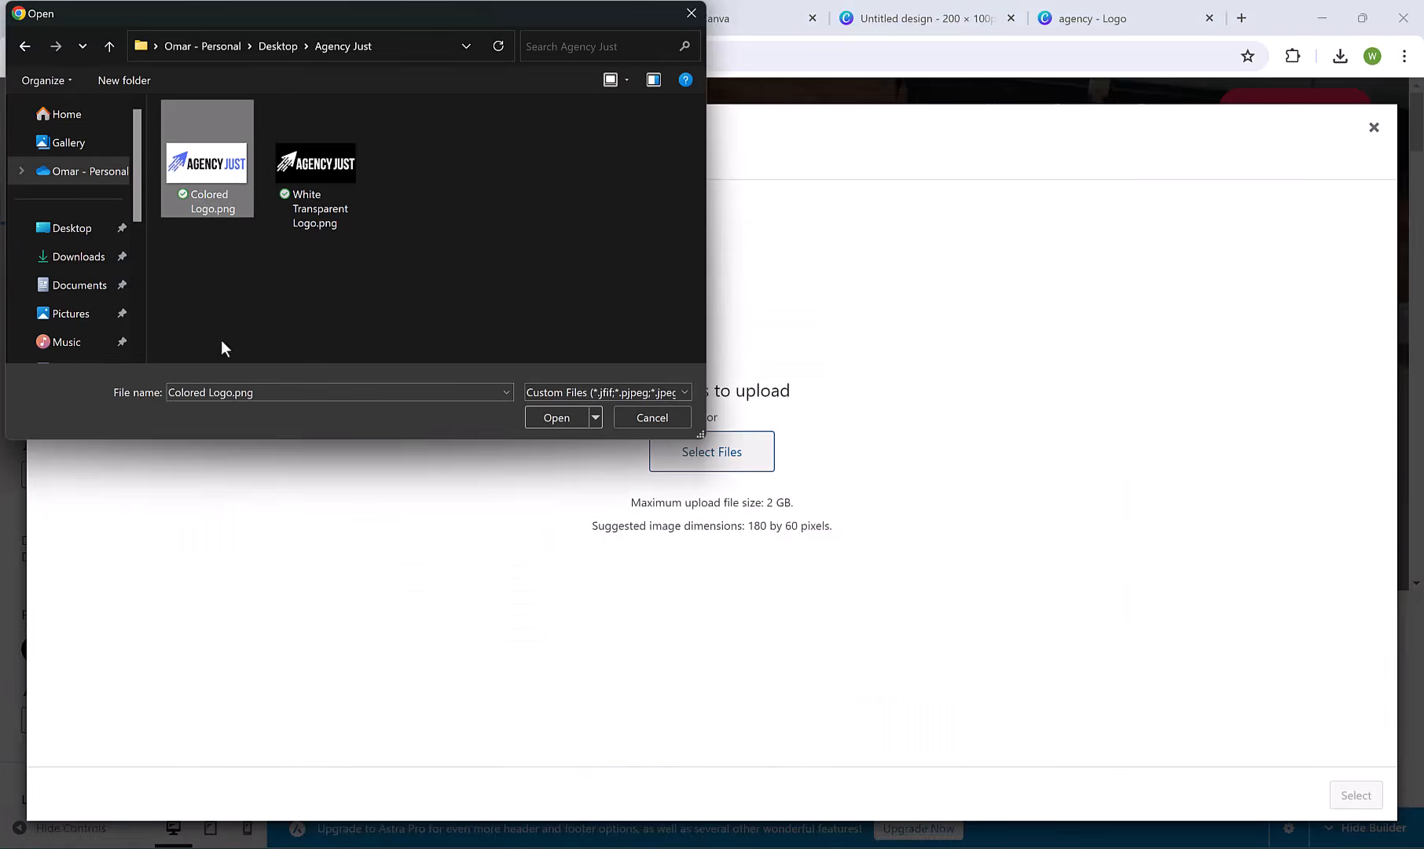
pyautogui.click(556, 416)
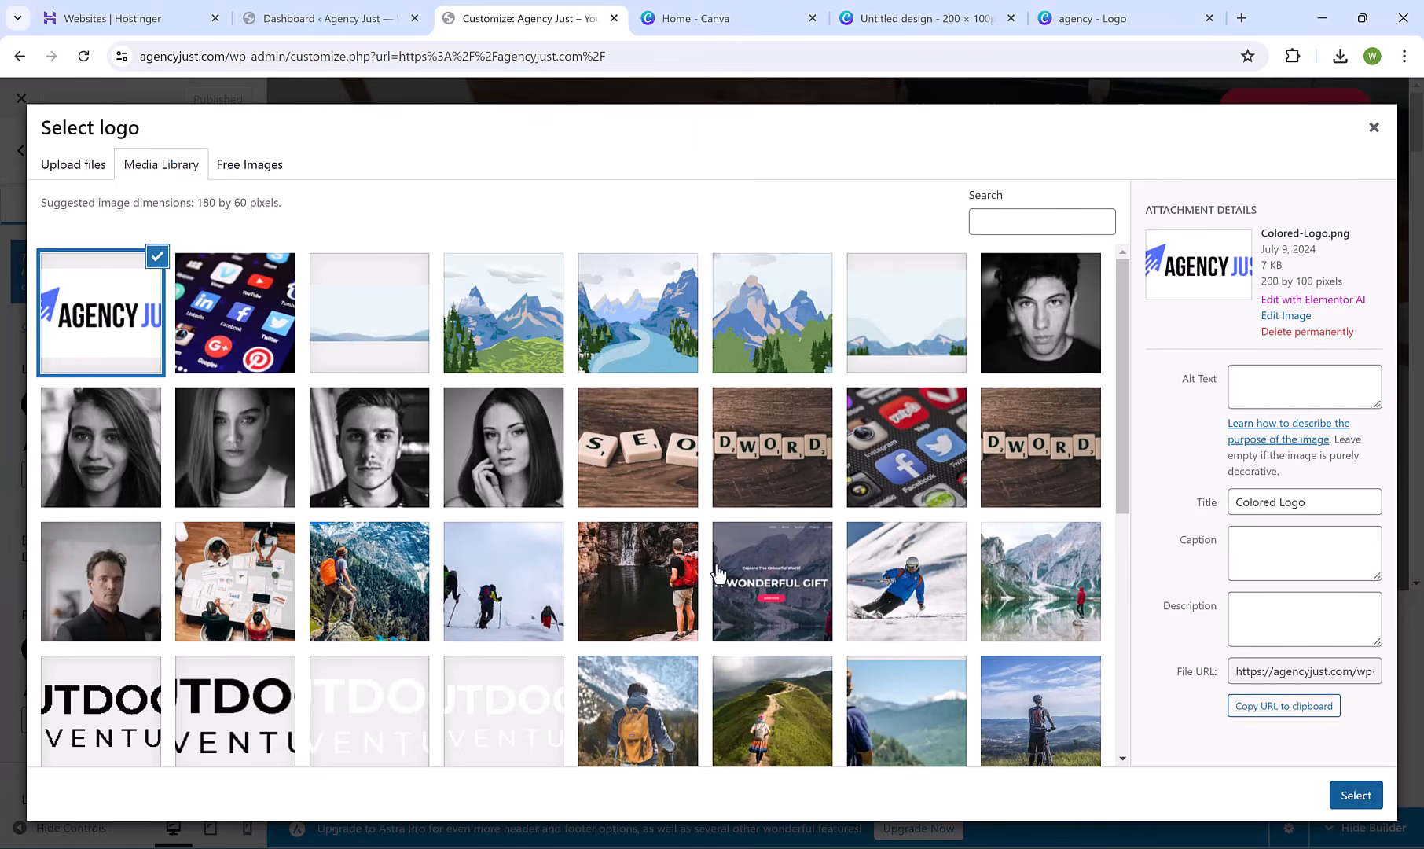
pyautogui.click(1352, 796)
# Set the same colored Agency Just logo as the retina logo.
pyautogui.click(151, 637)
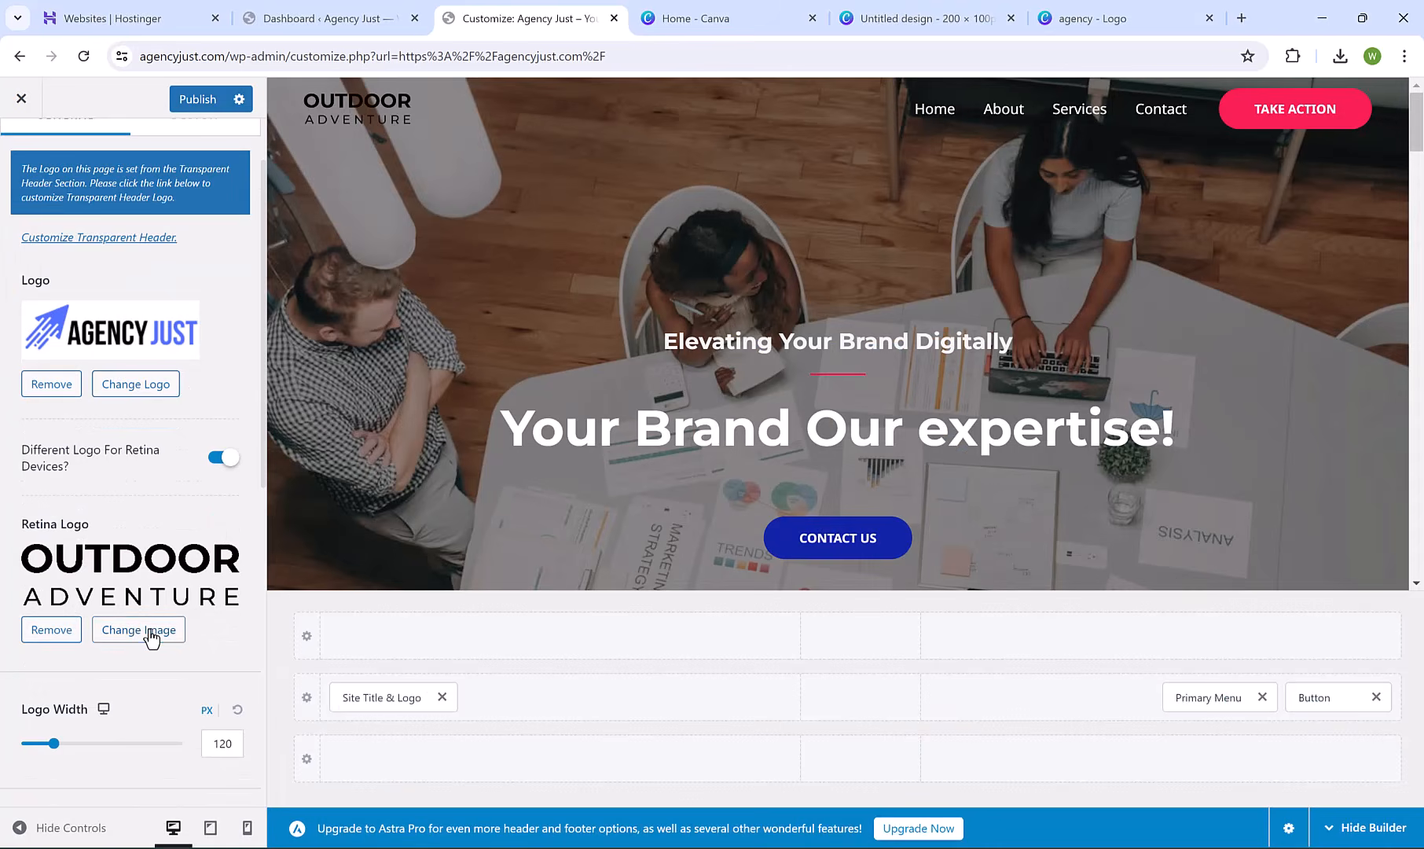
pyautogui.click(143, 331)
pyautogui.click(1379, 808)
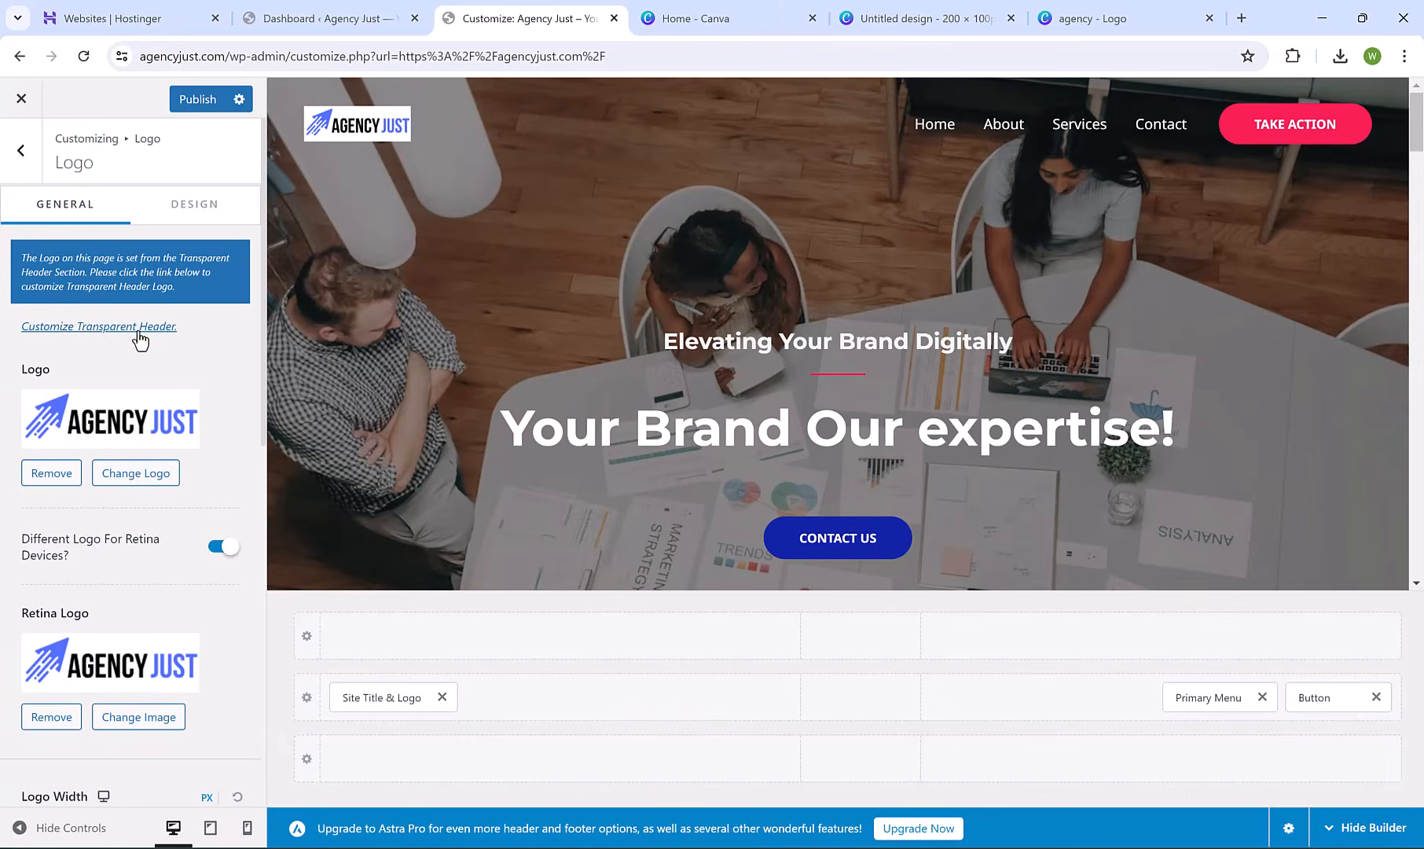
pyautogui.click(120, 332)
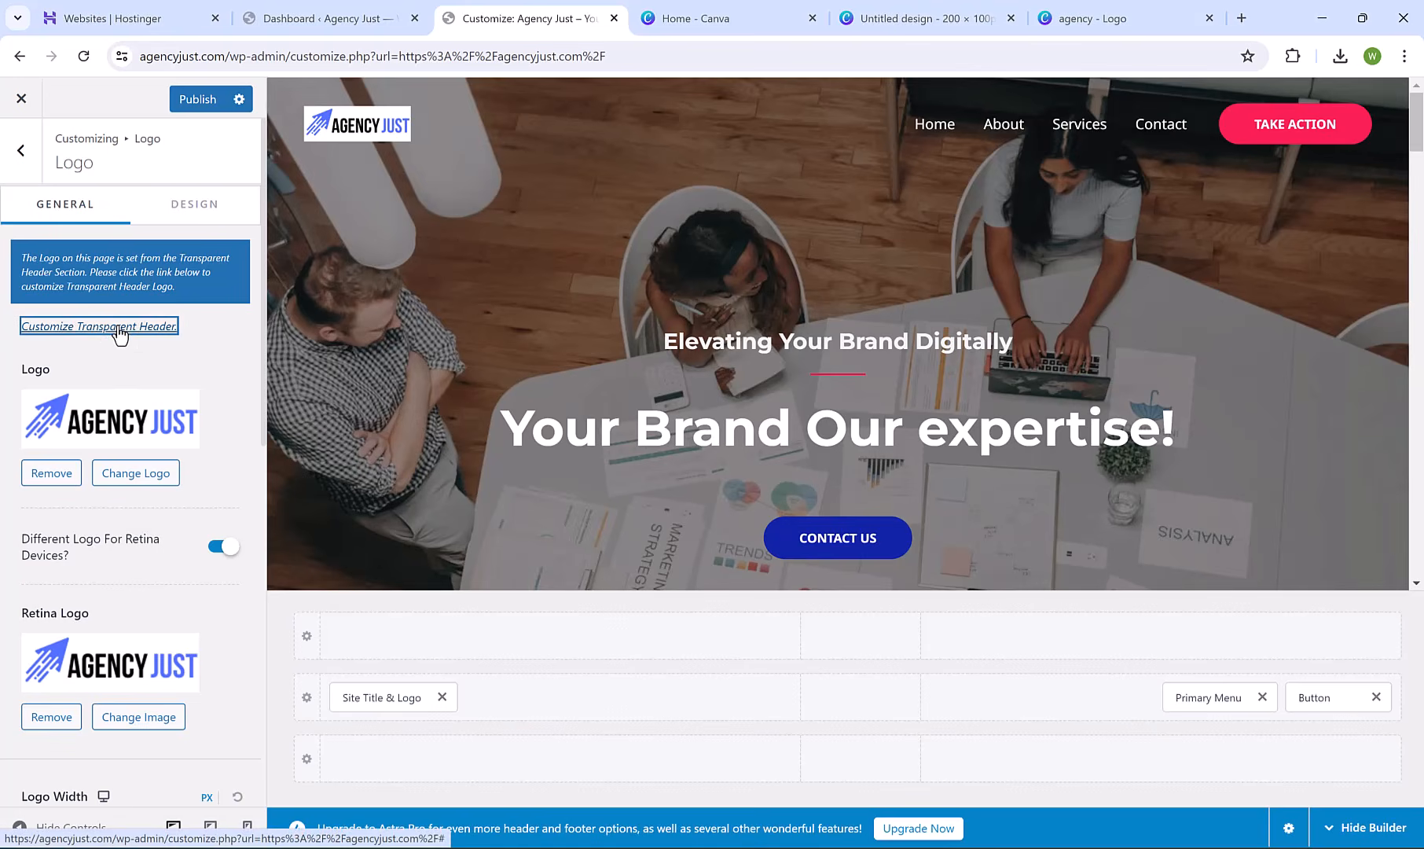
# Upload White Transparent Logo.png as the transparent header logo.
pyautogui.click(138, 575)
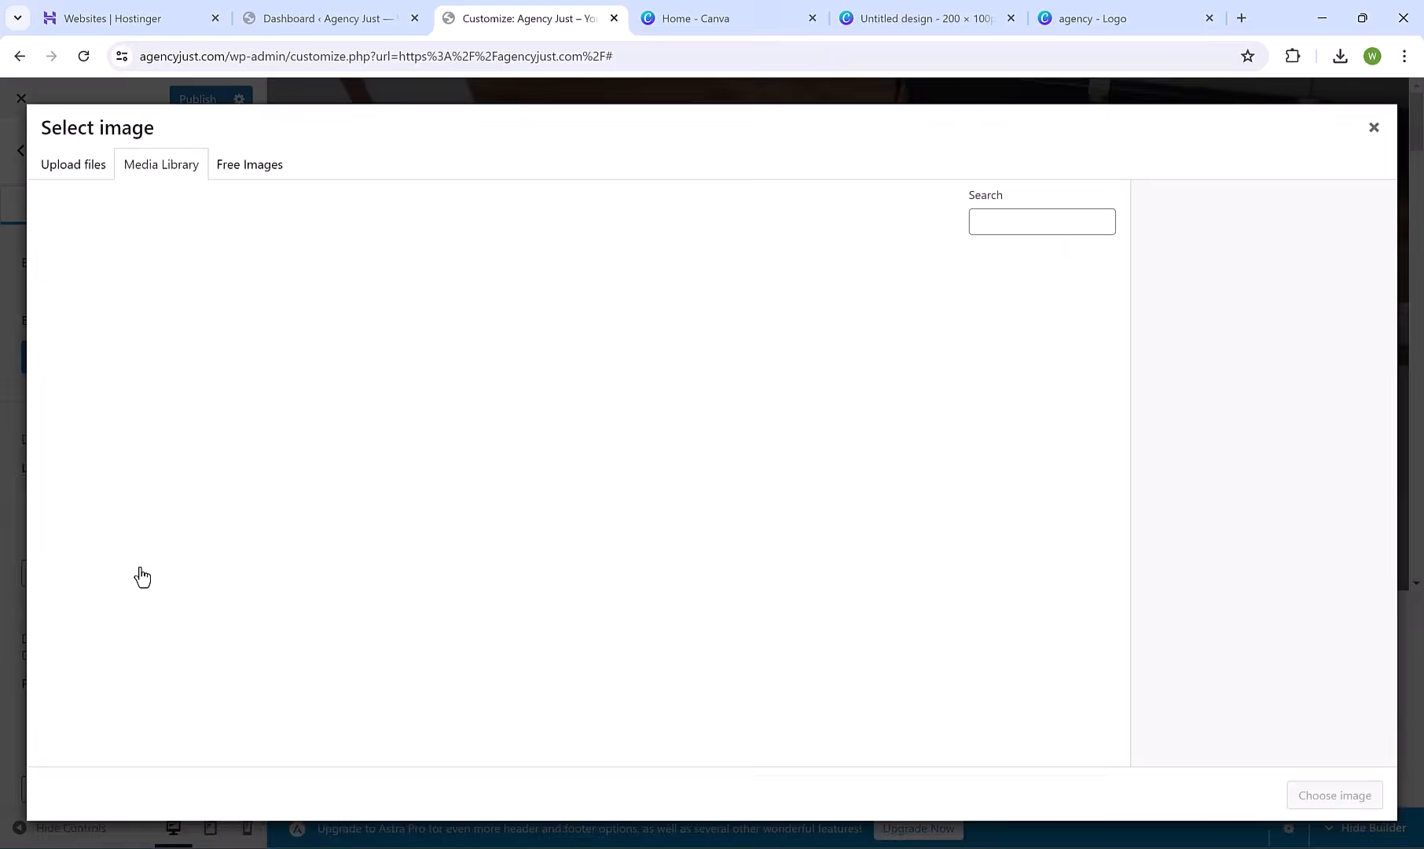
pyautogui.click(72, 166)
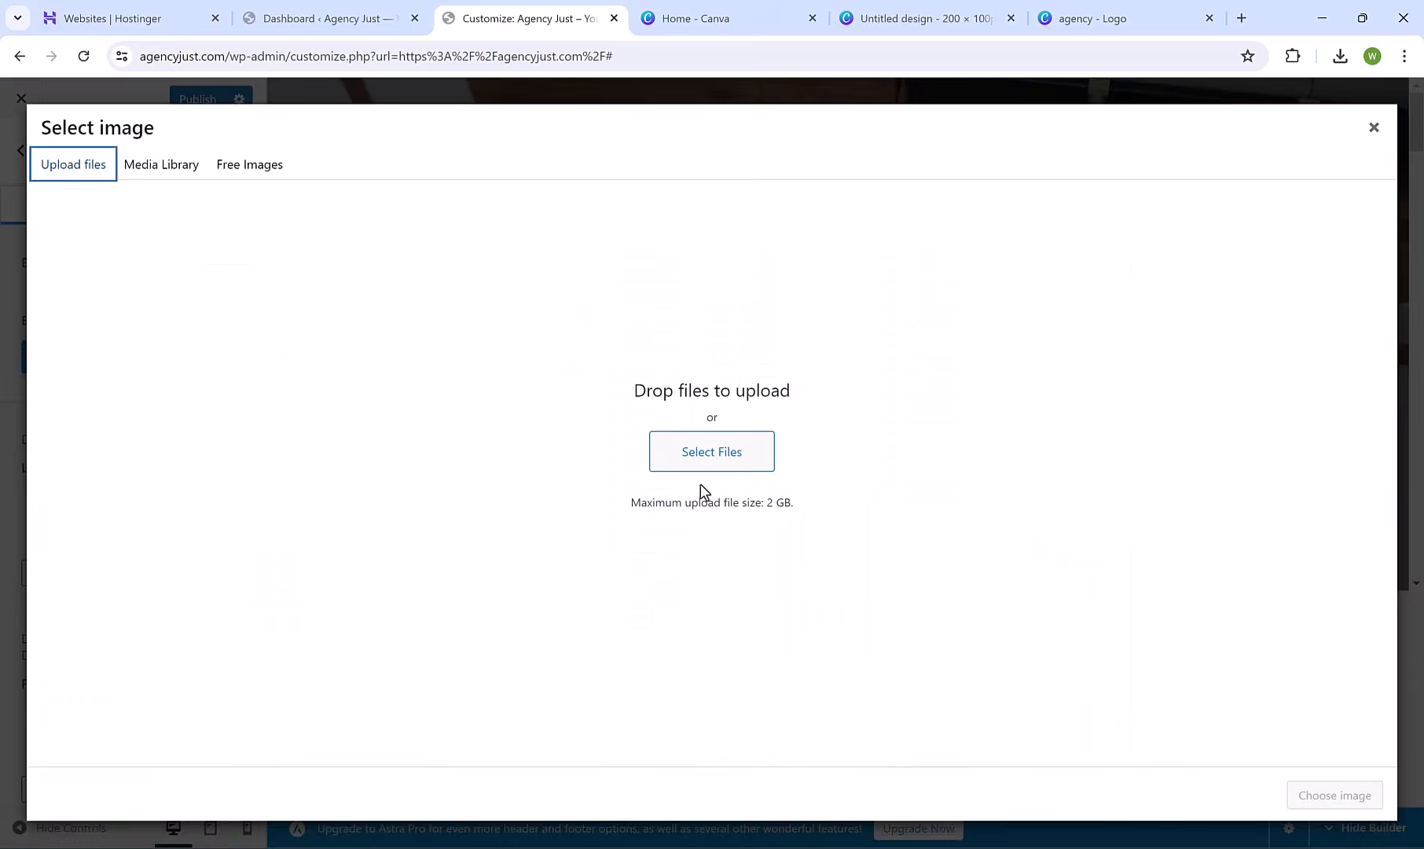
pyautogui.click(698, 450)
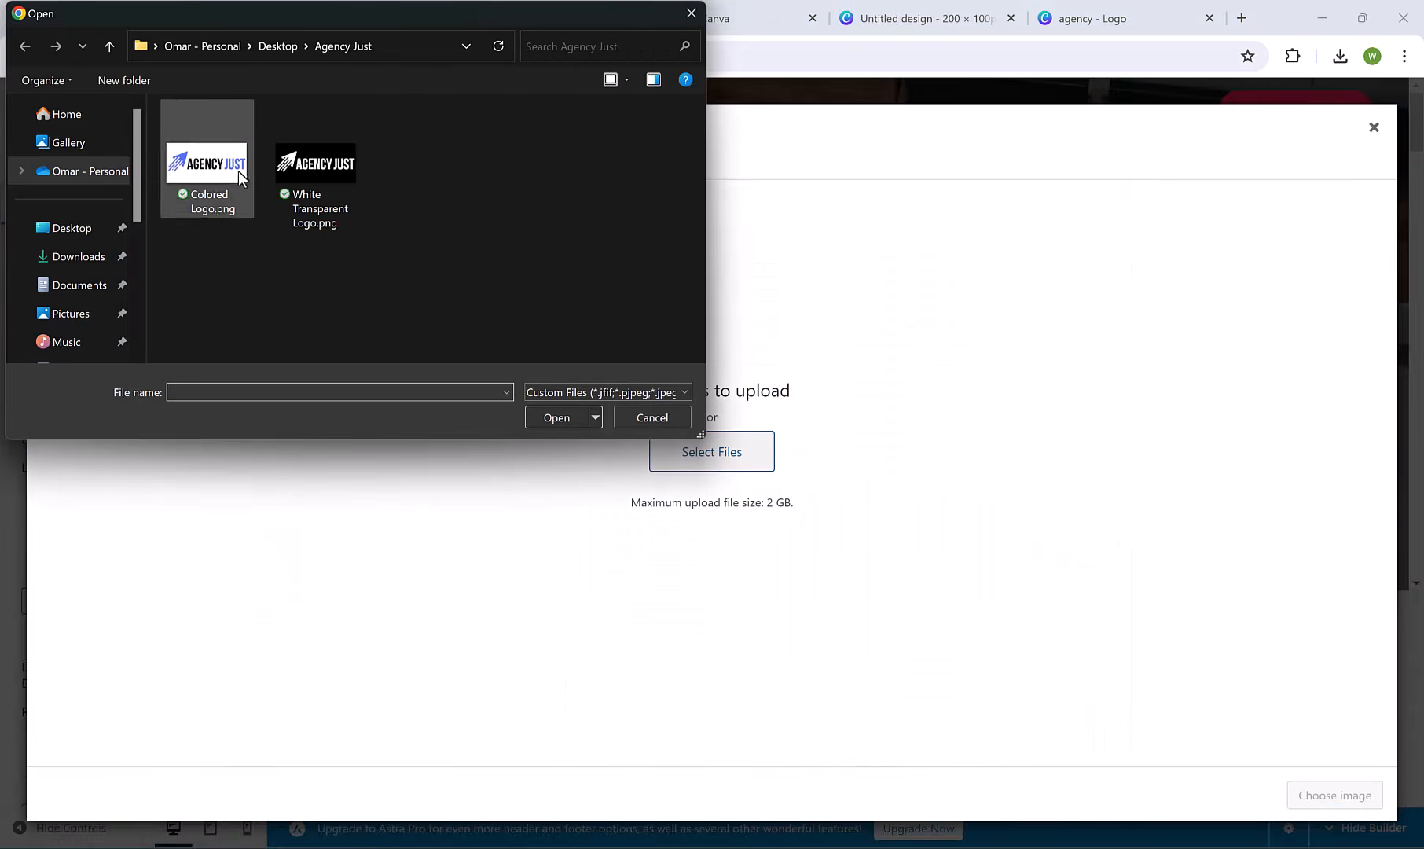
pyautogui.click(303, 153)
pyautogui.click(575, 421)
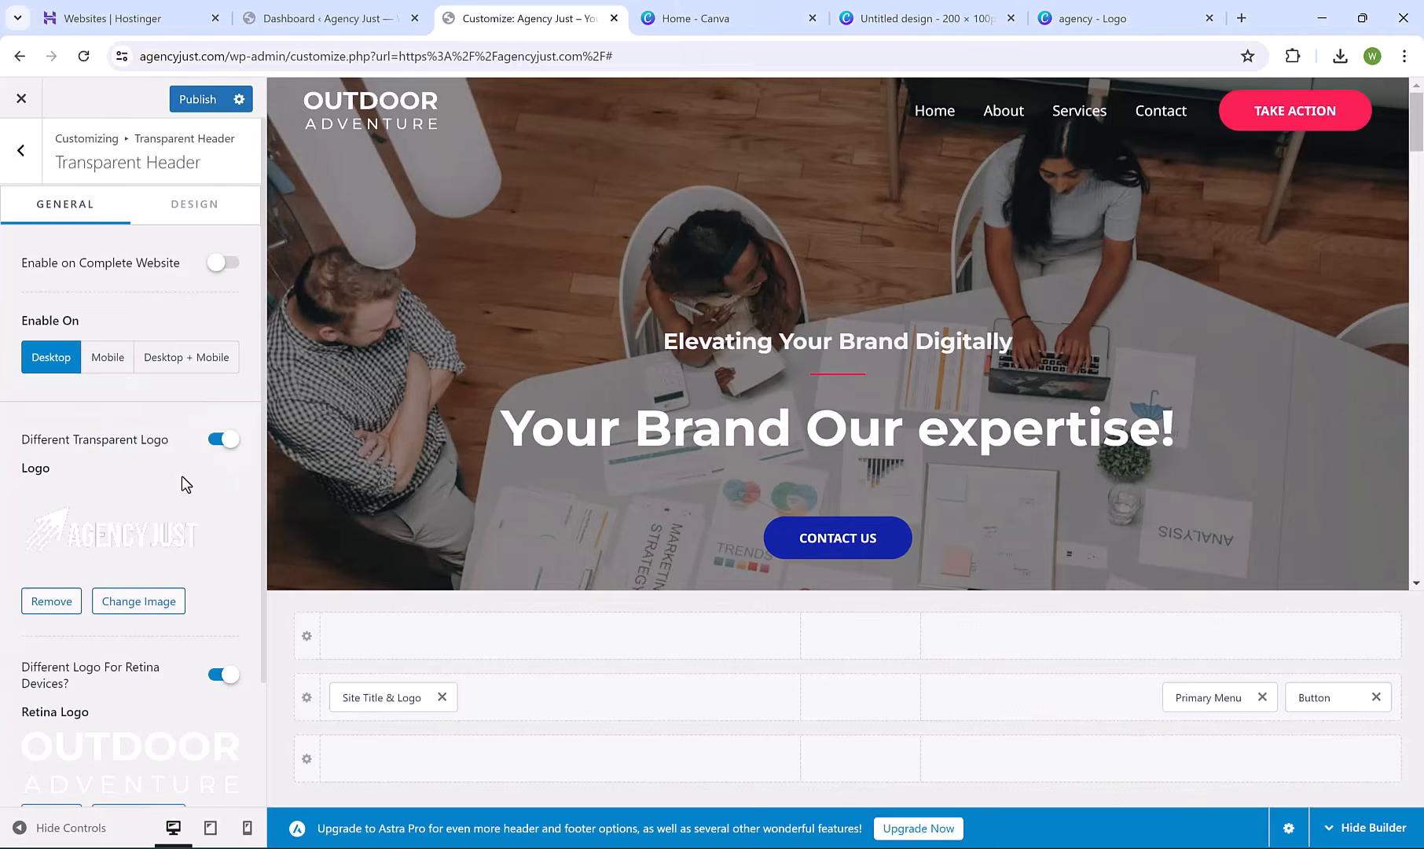
pyautogui.scroll(-3, 181, 474)
# Set the white transparent logo as the transparent header's retina logo.
pyautogui.click(140, 672)
pyautogui.click(95, 166)
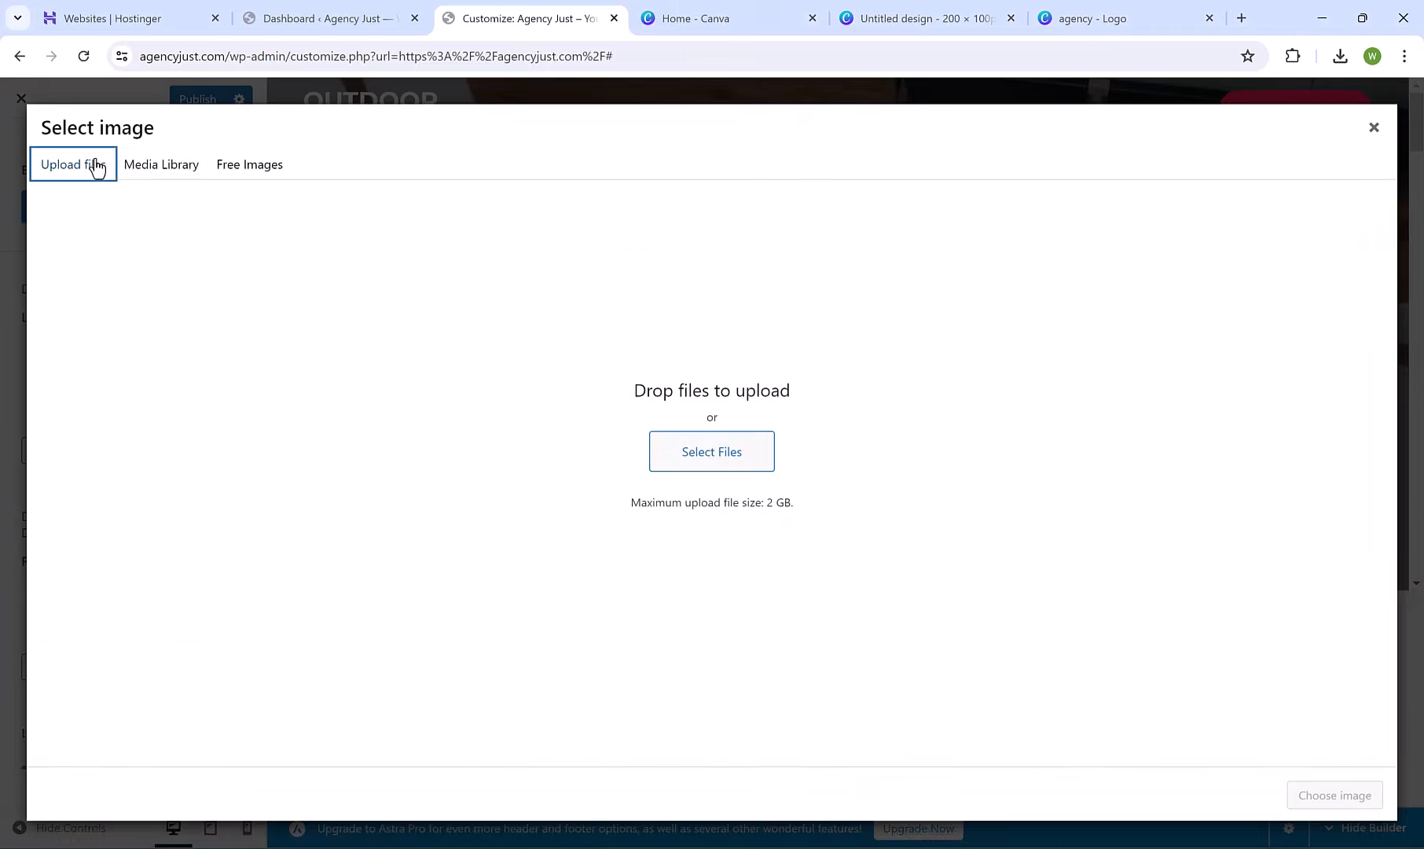
pyautogui.click(137, 165)
pyautogui.click(130, 317)
pyautogui.click(1335, 794)
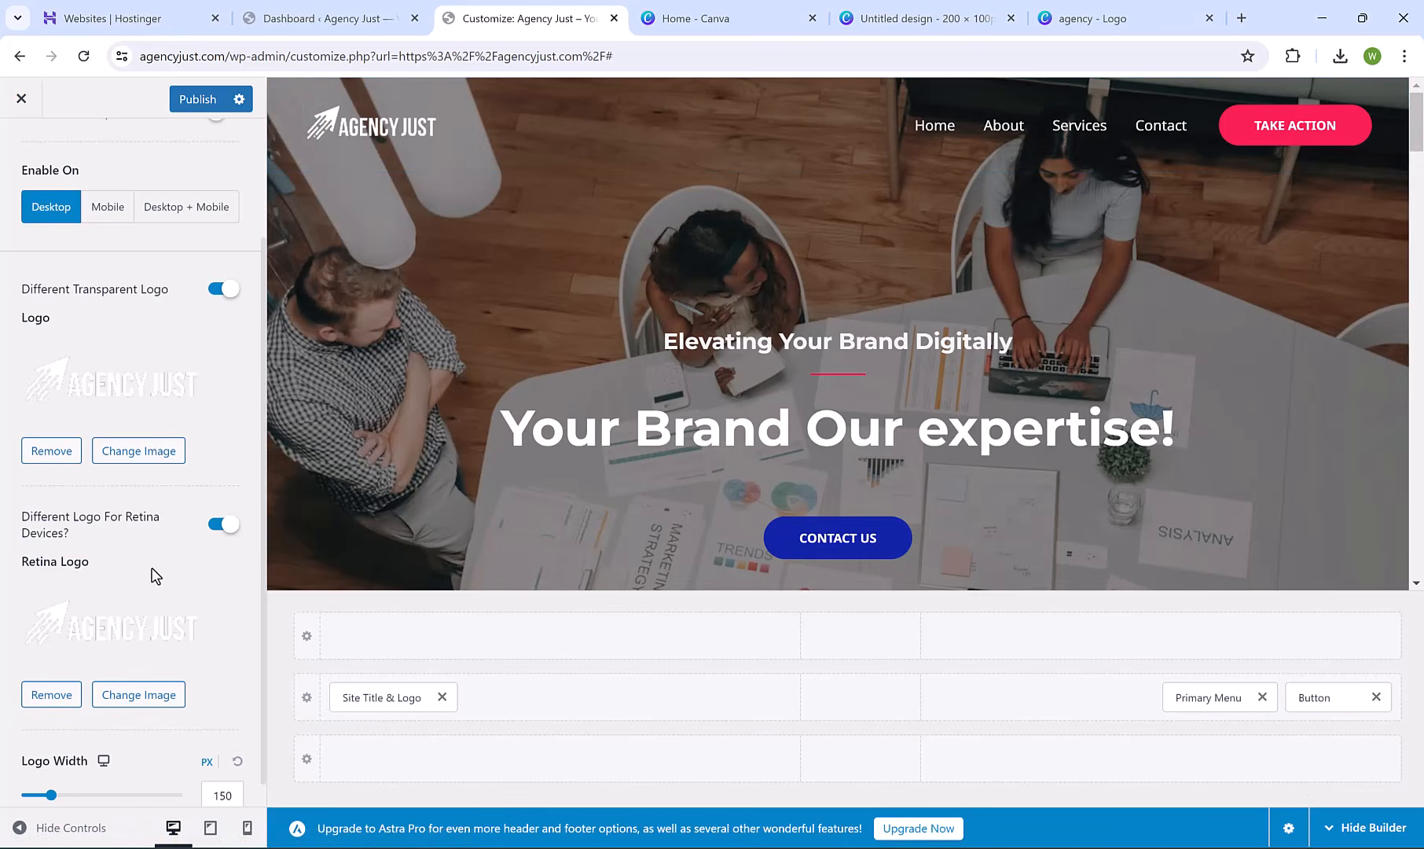
# Widen the logo to 180 px and check the tablet and mobile previews.
pyautogui.moveTo(54, 799)
pyautogui.mouseDown()
pyautogui.moveTo(75, 803)
pyautogui.moveTo(61, 796)
pyautogui.mouseUp()
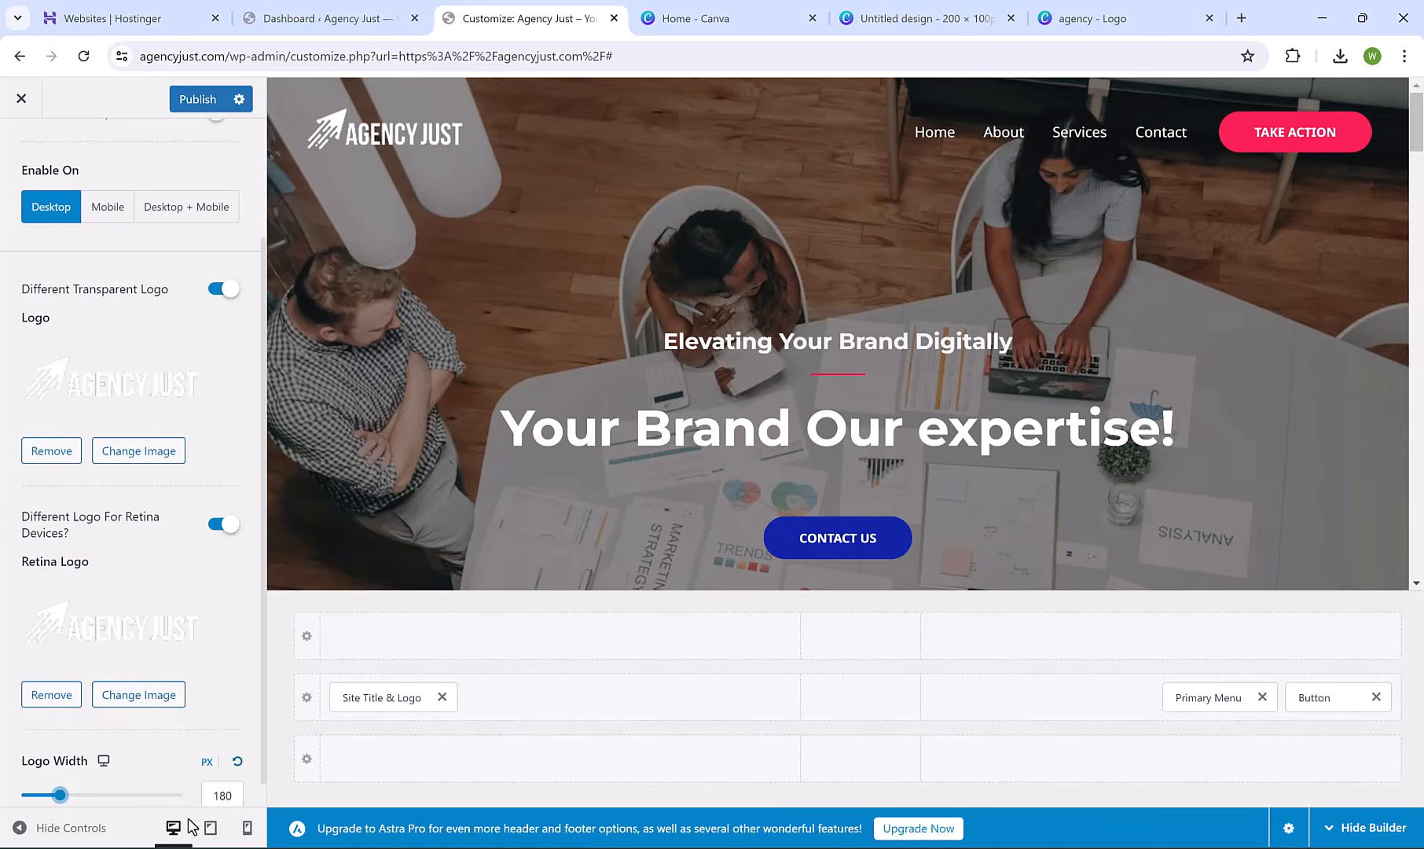
pyautogui.click(209, 839)
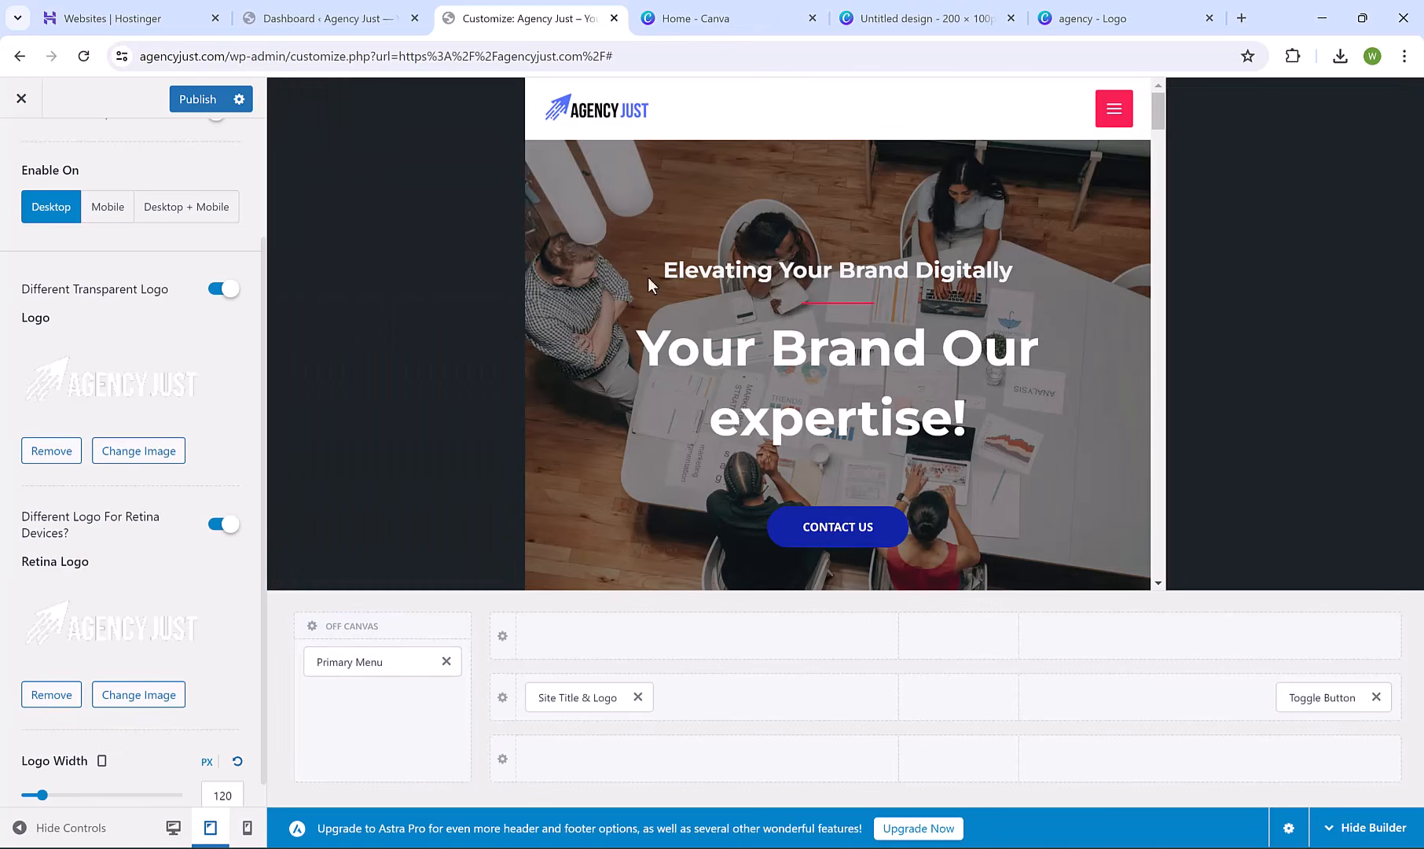
pyautogui.click(247, 829)
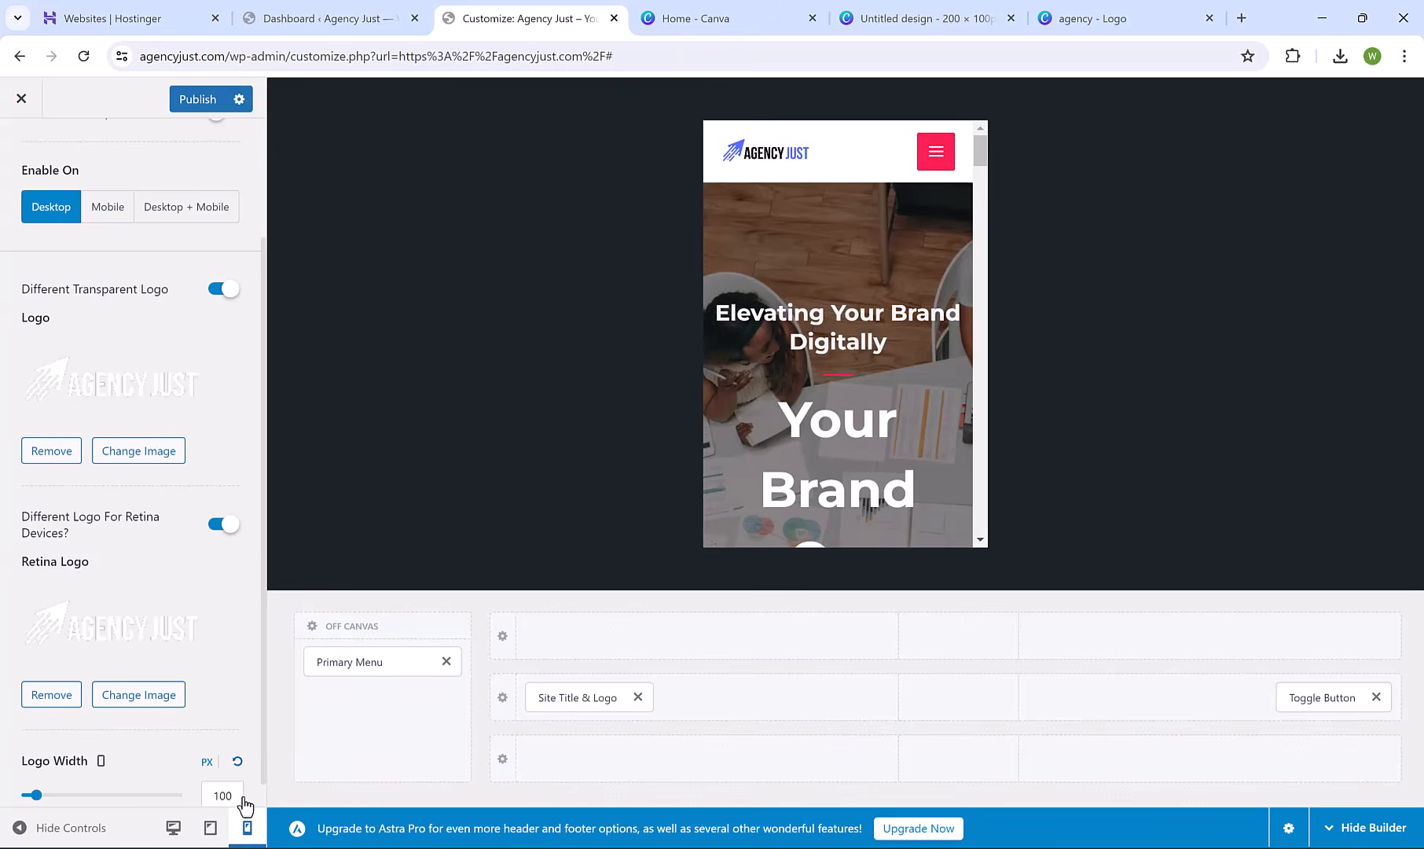
pyautogui.click(173, 828)
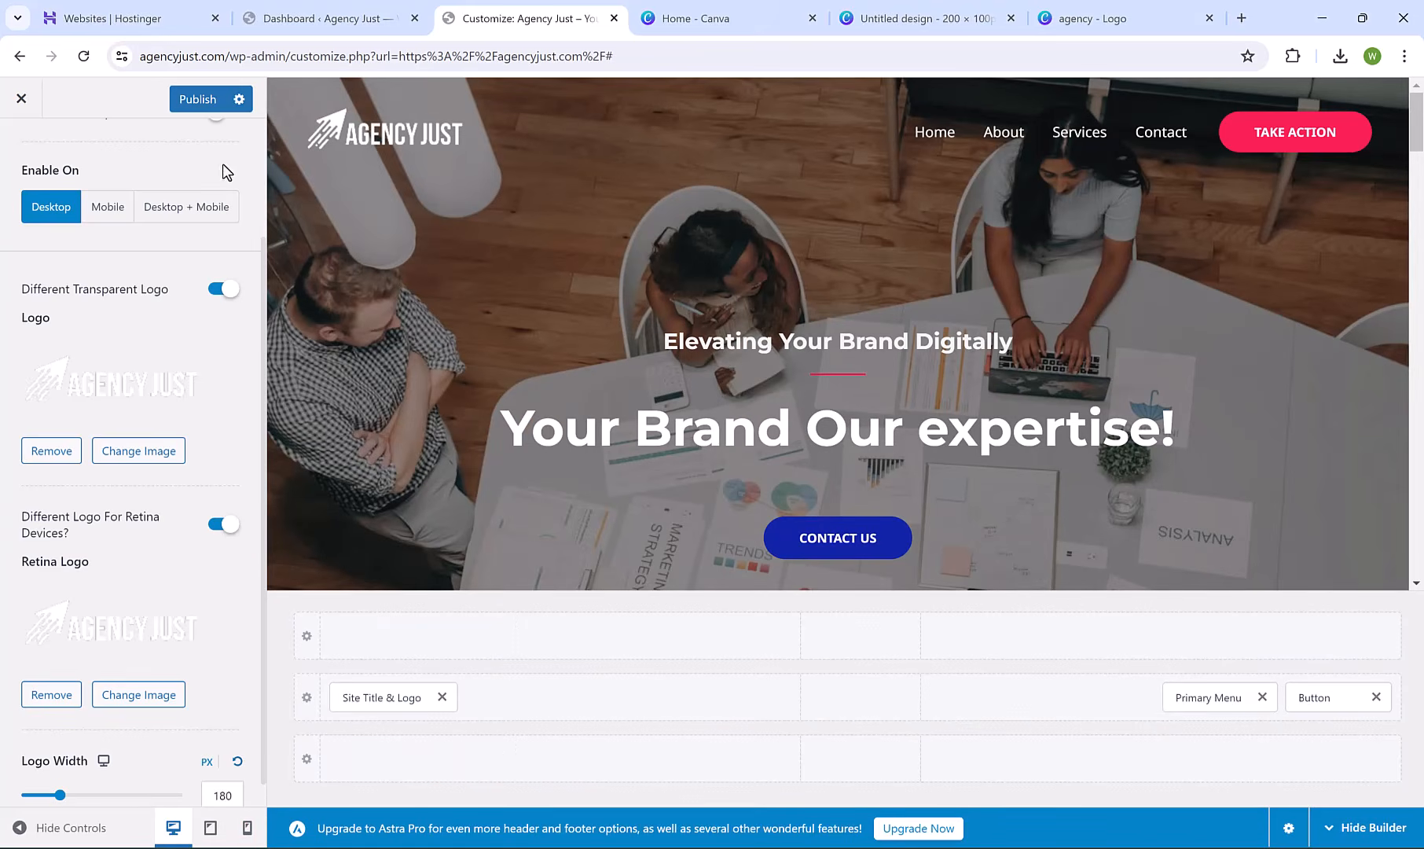
# Publish the logo changes, view the live site with the white logo, and reopen the customizer.
pyautogui.click(189, 102)
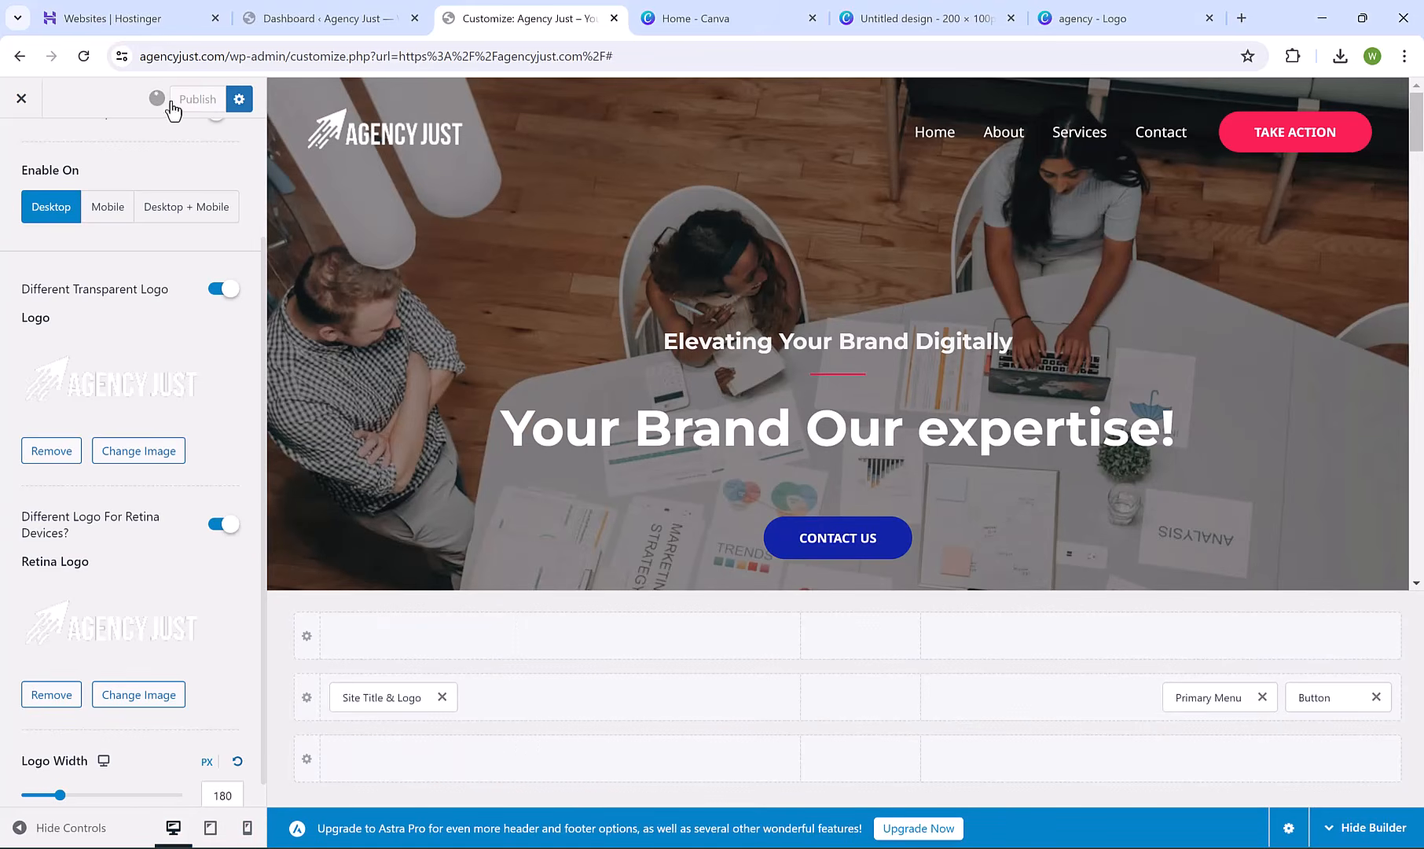
pyautogui.click(21, 98)
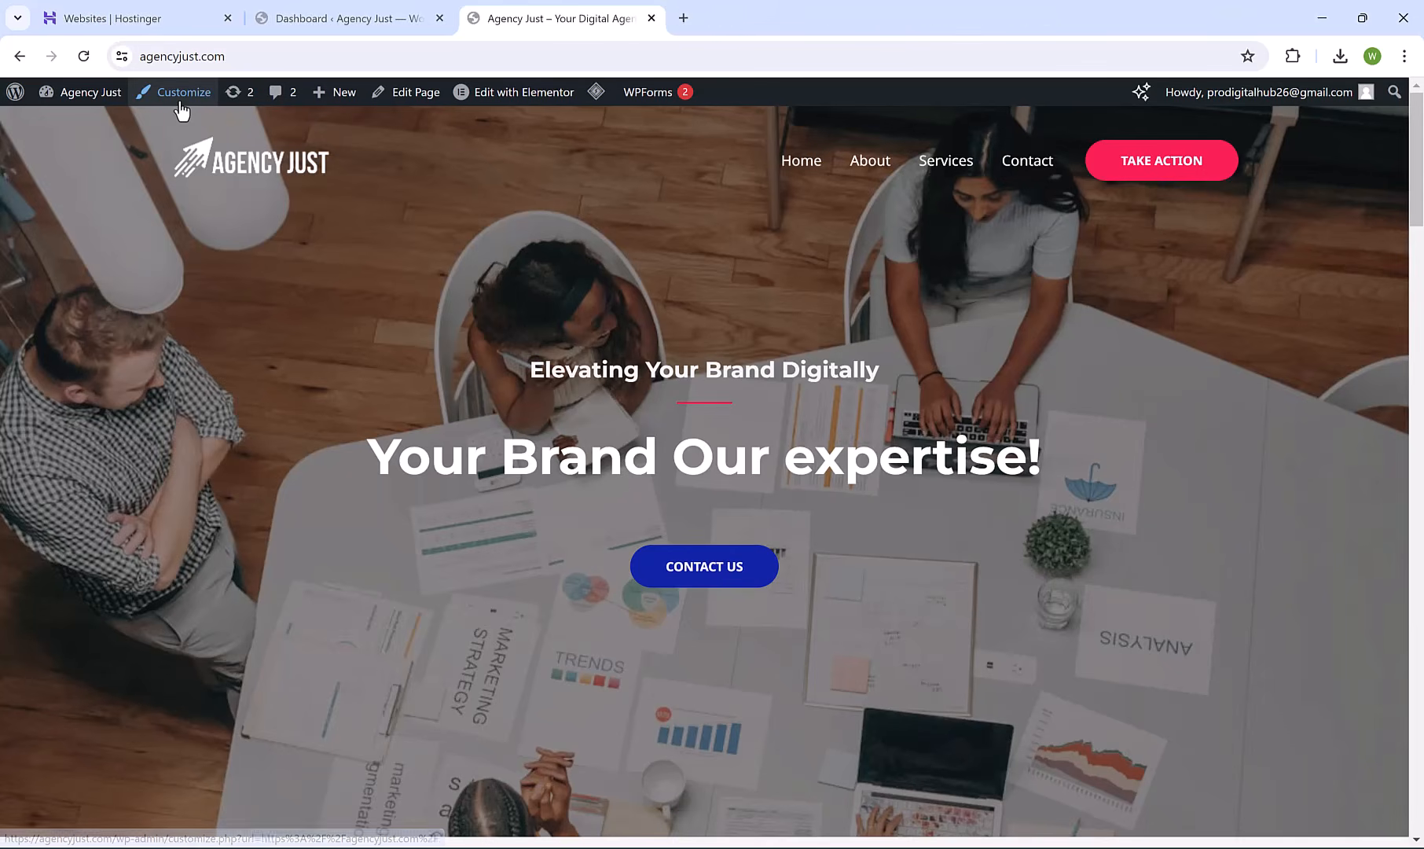
pyautogui.click(183, 93)
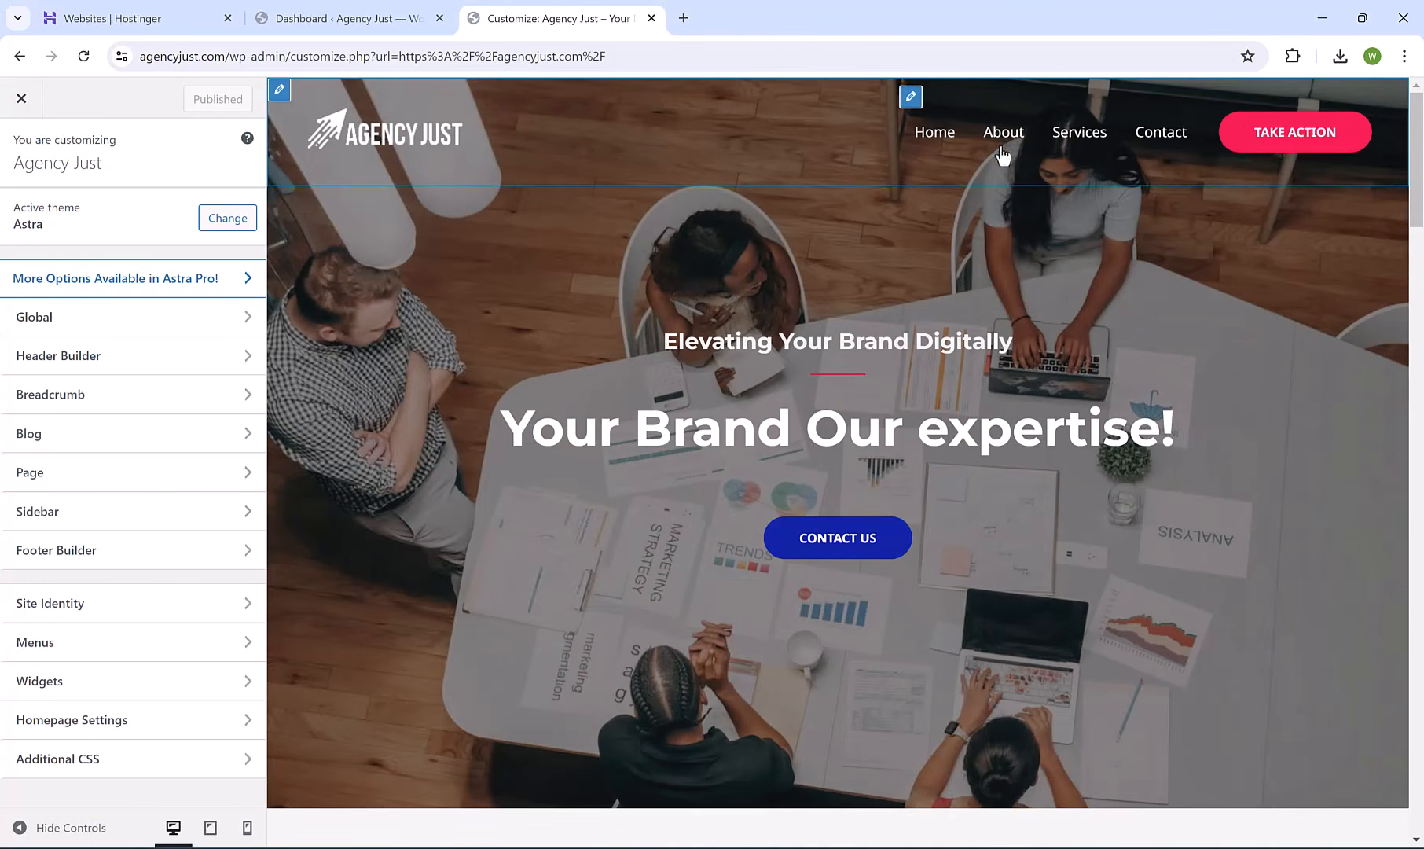
# Open the primary menu's items and remove Services, leaving Home, About and Contact.
pyautogui.click(910, 97)
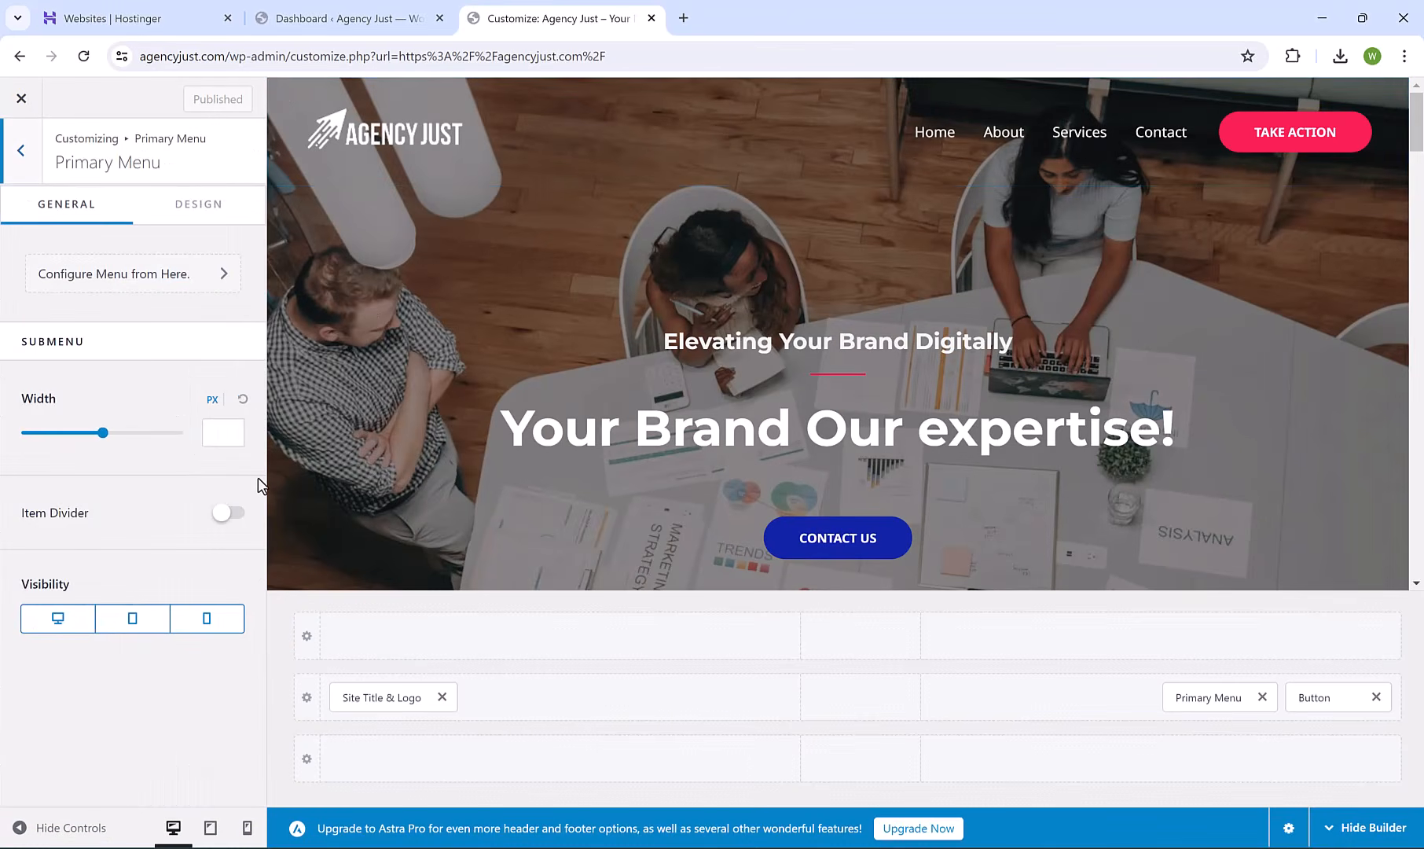
pyautogui.click(117, 271)
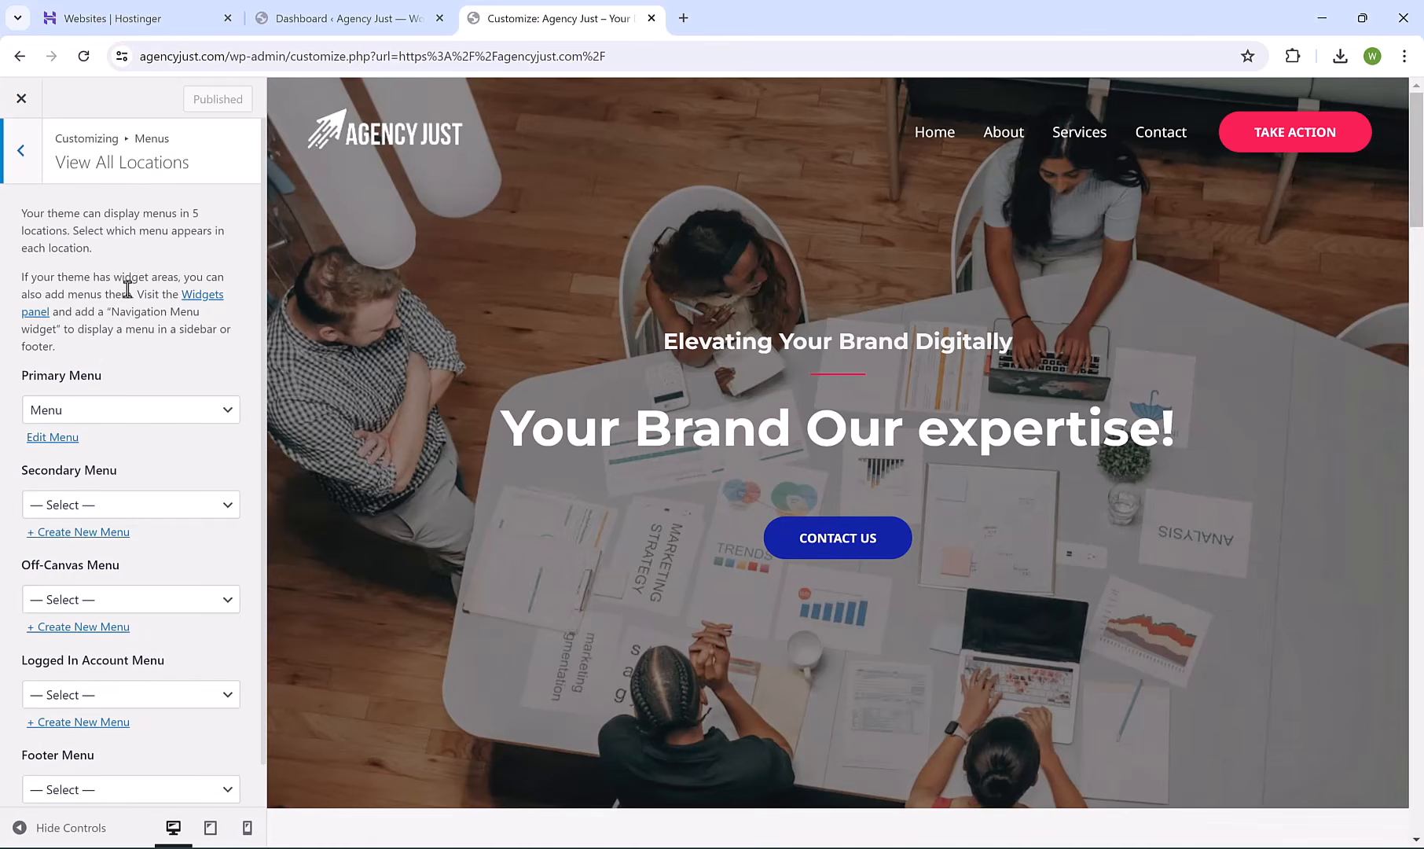
pyautogui.click(50, 442)
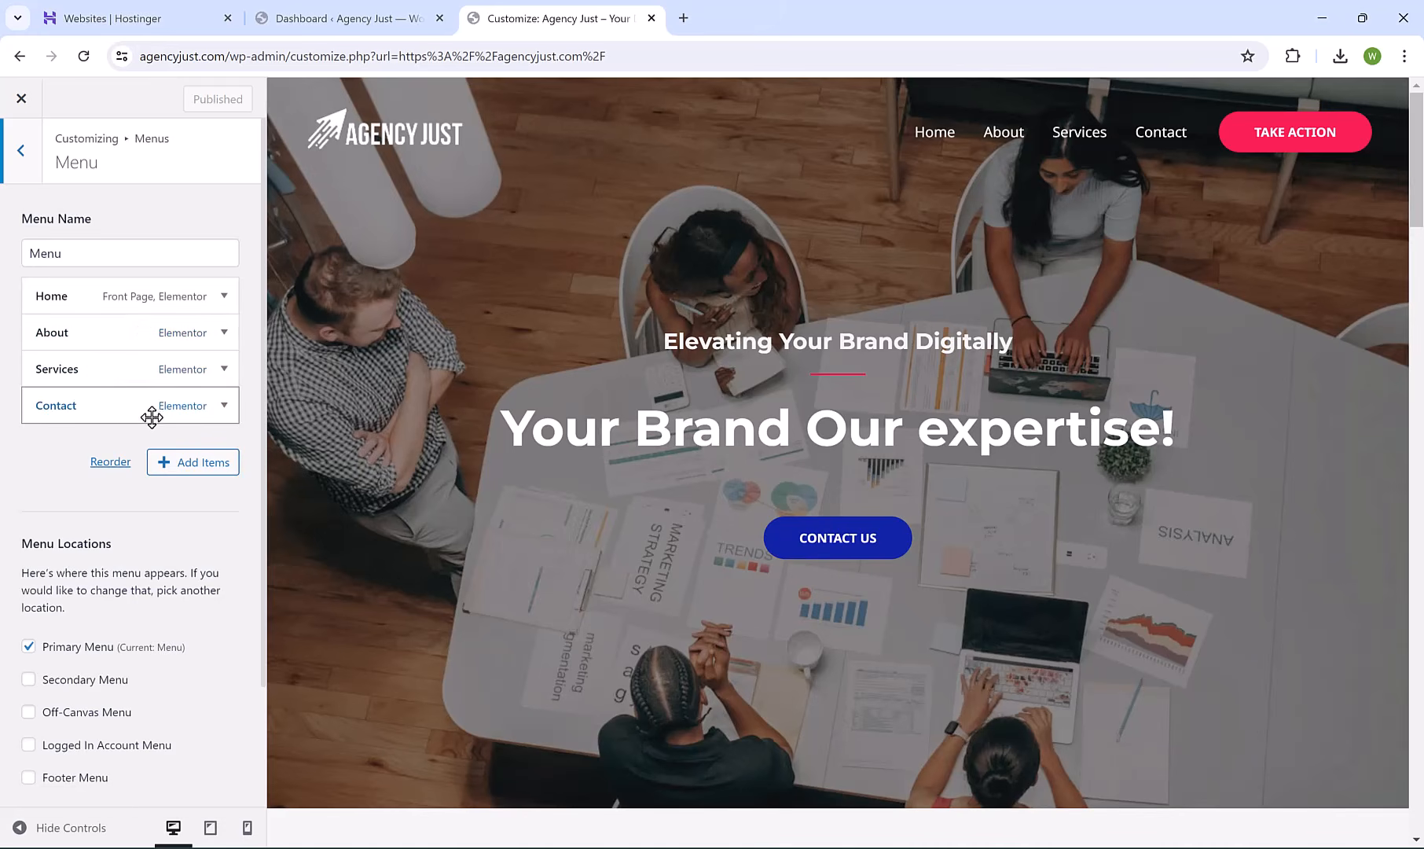
pyautogui.click(224, 369)
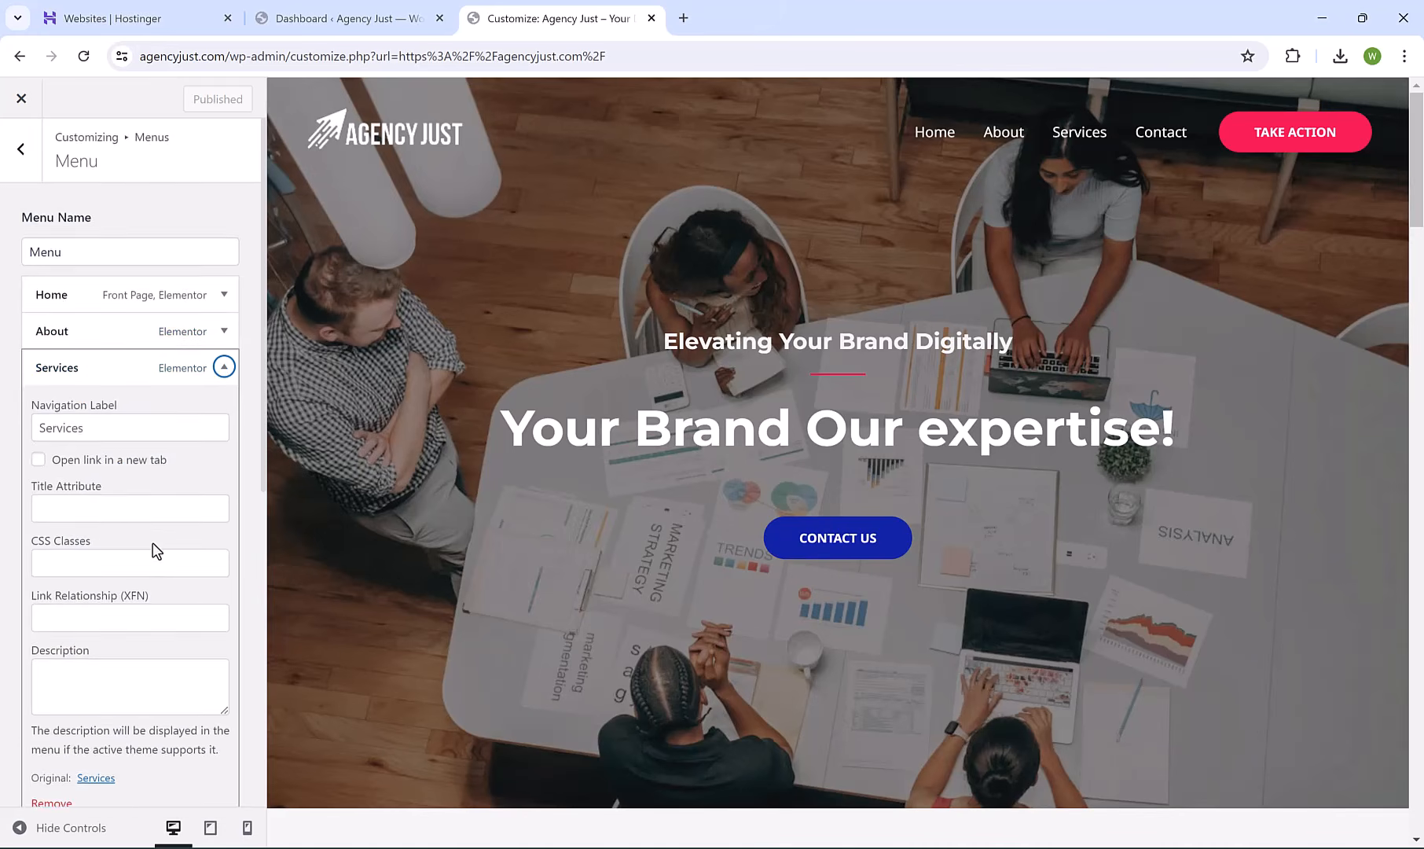
pyautogui.scroll(-4, 153, 547)
pyautogui.click(50, 538)
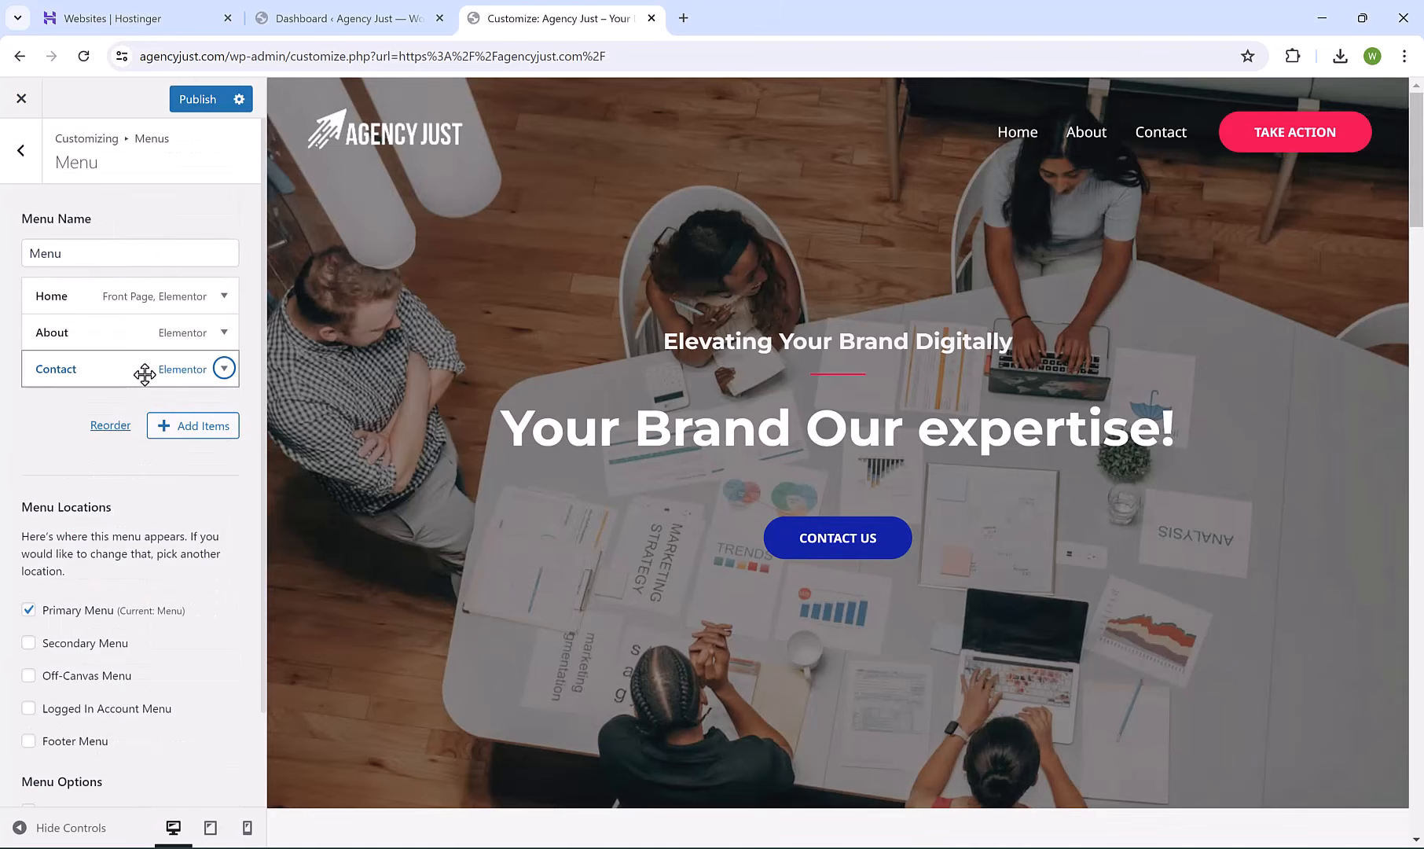
# Add the seo service, social media and google ads pages to the primary menu.
pyautogui.click(203, 433)
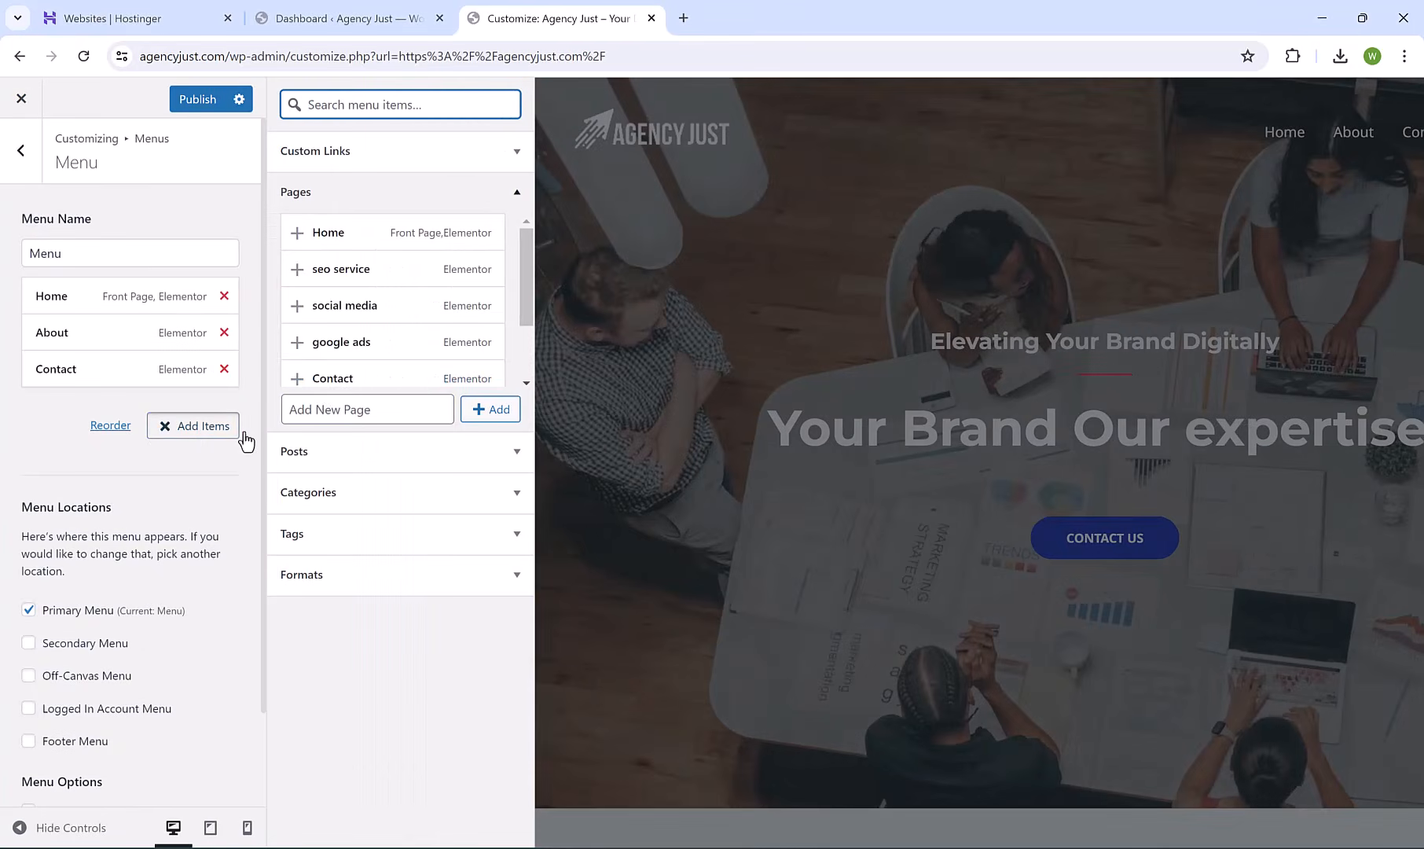
pyautogui.scroll(-2, 307, 330)
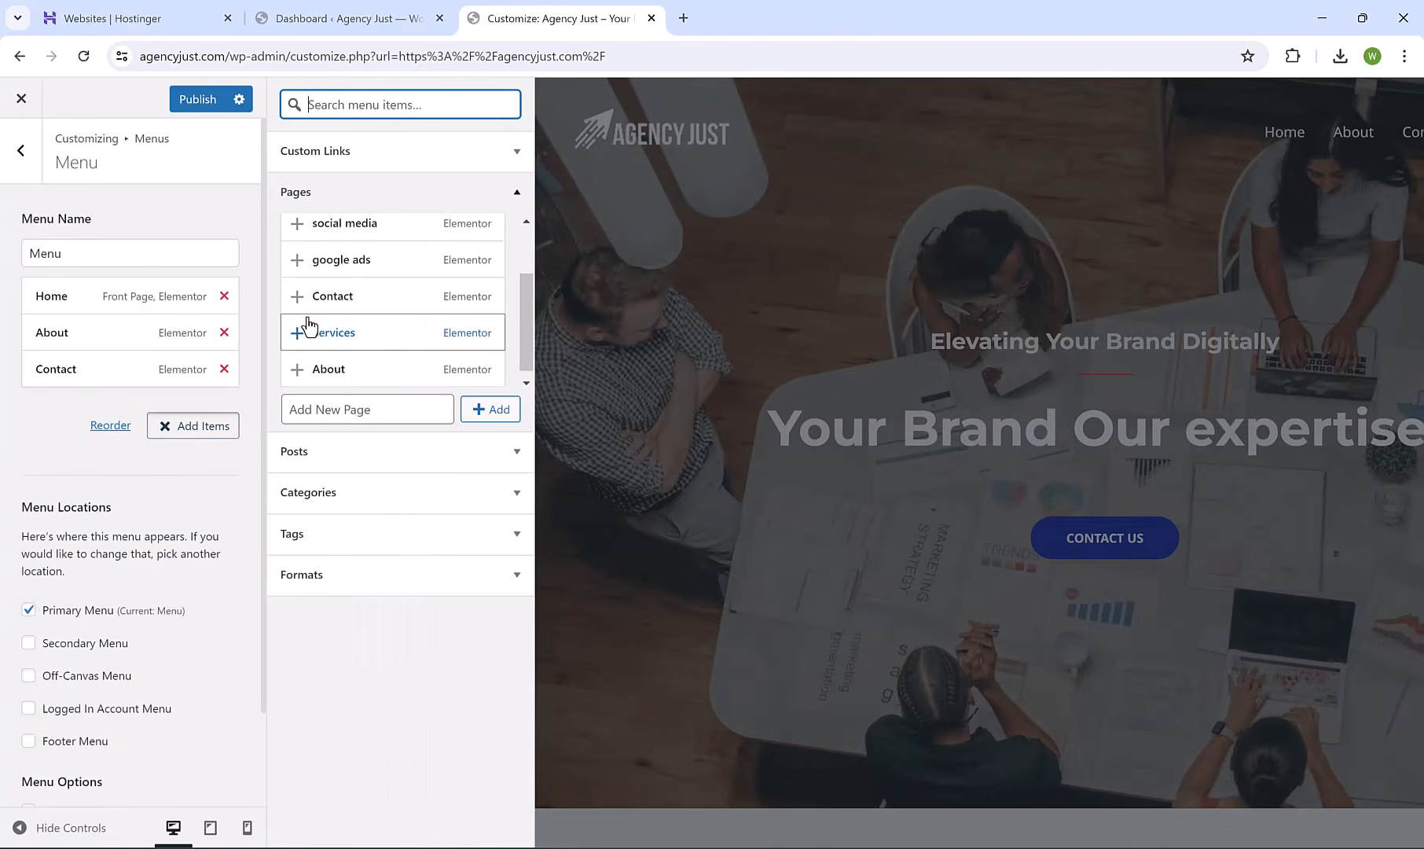
pyautogui.scroll(2, 306, 318)
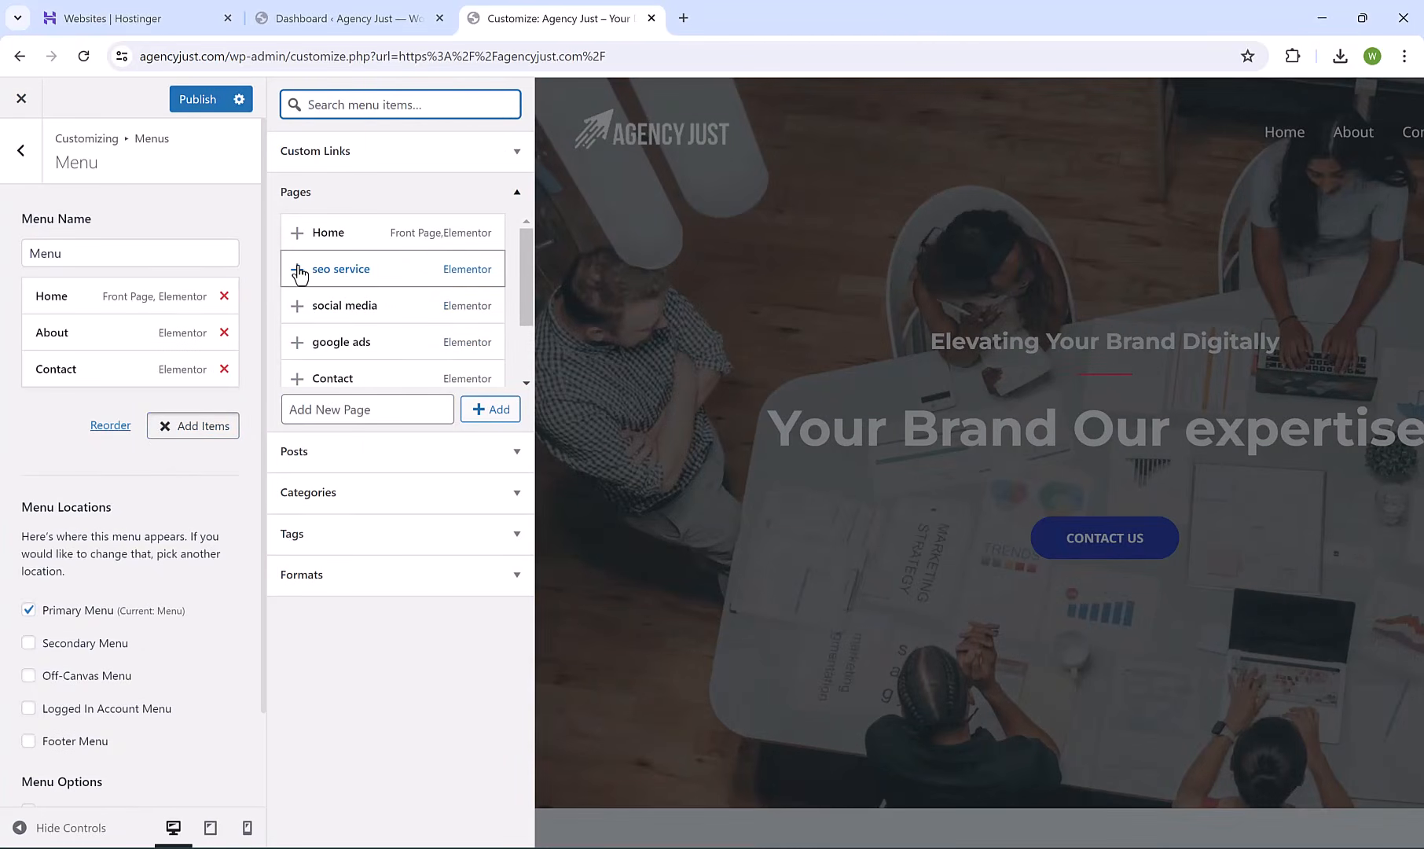
pyautogui.click(297, 269)
pyautogui.click(297, 305)
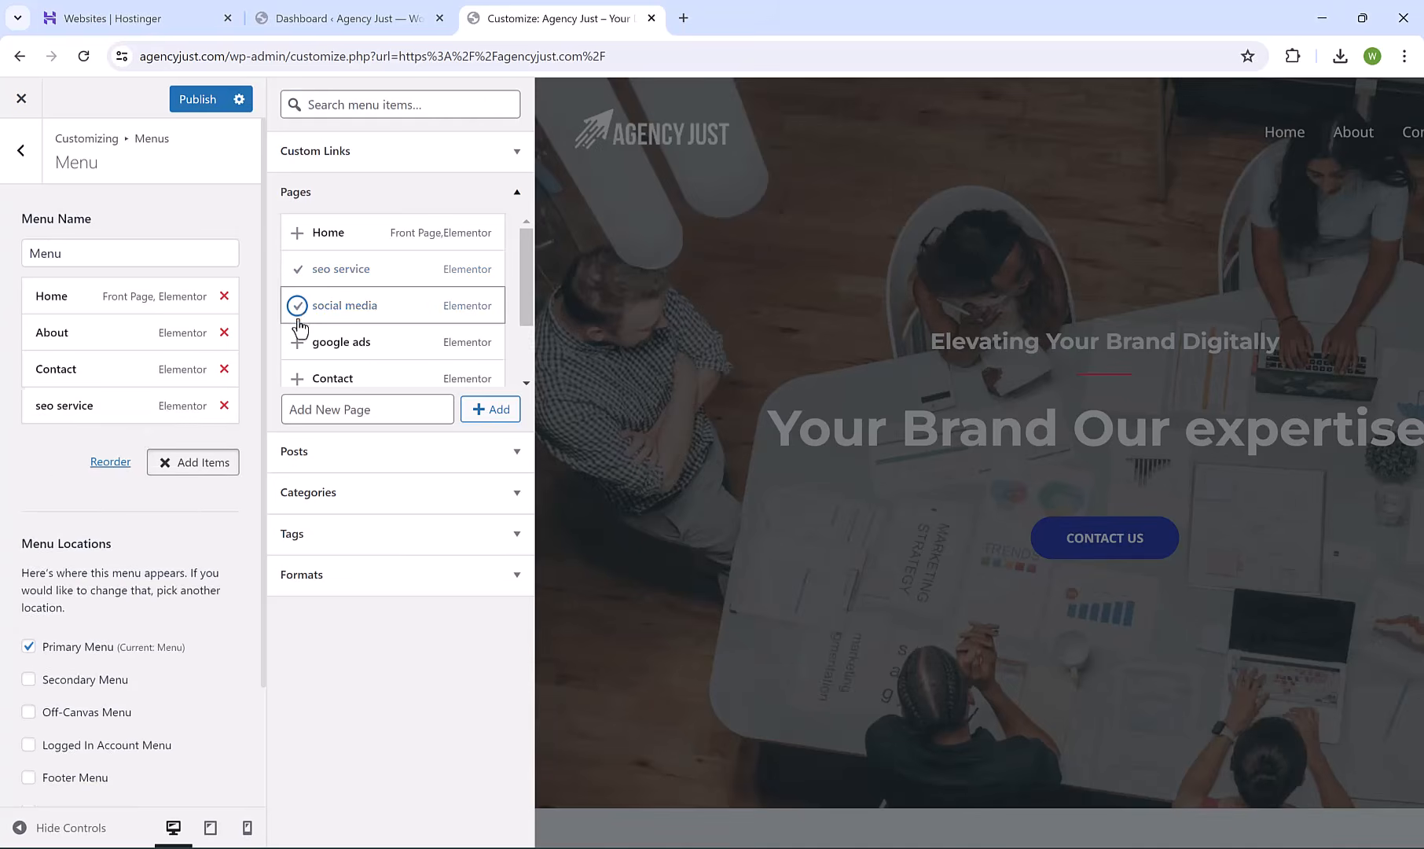
pyautogui.click(297, 342)
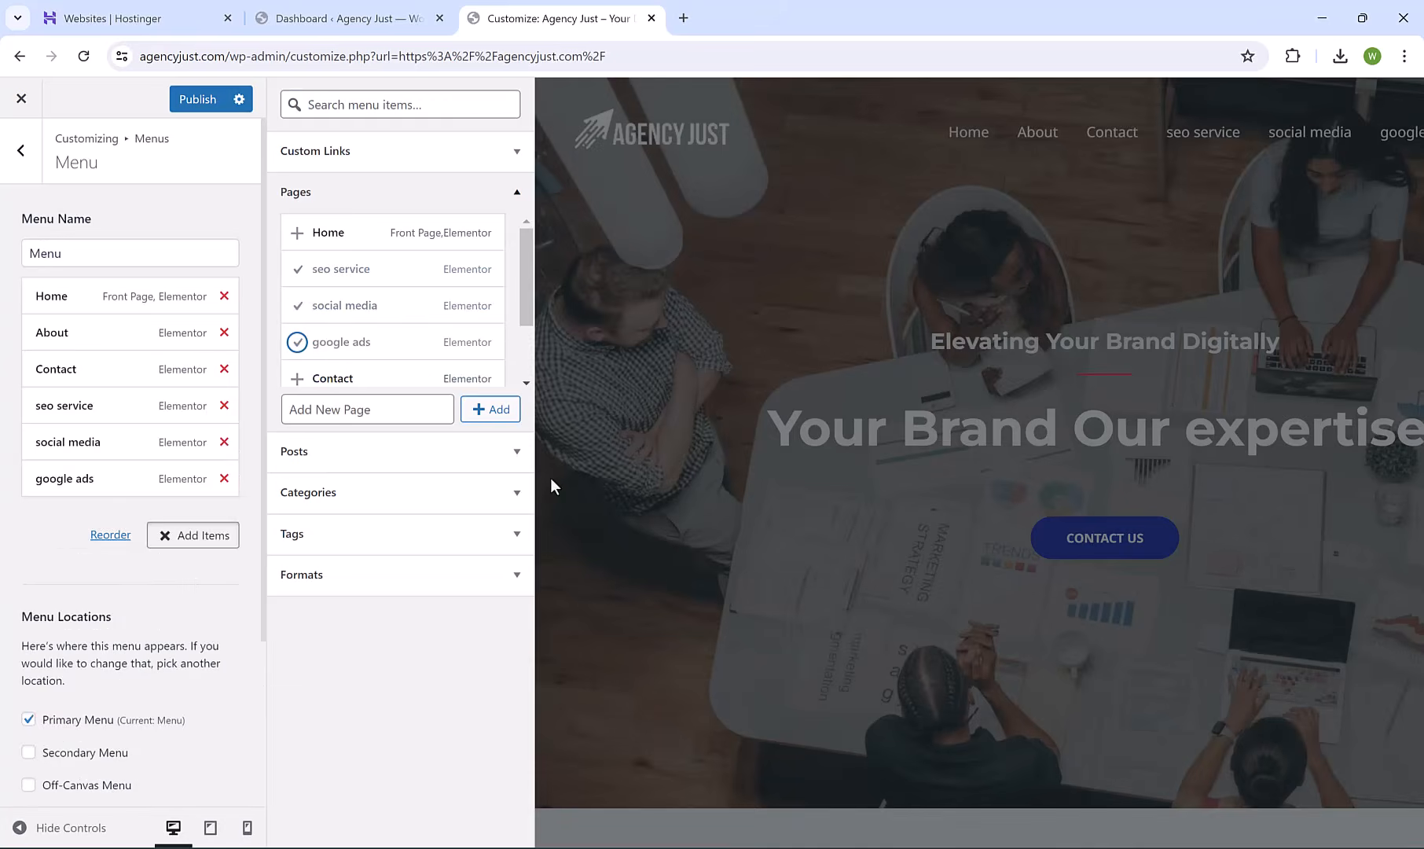
pyautogui.click(629, 478)
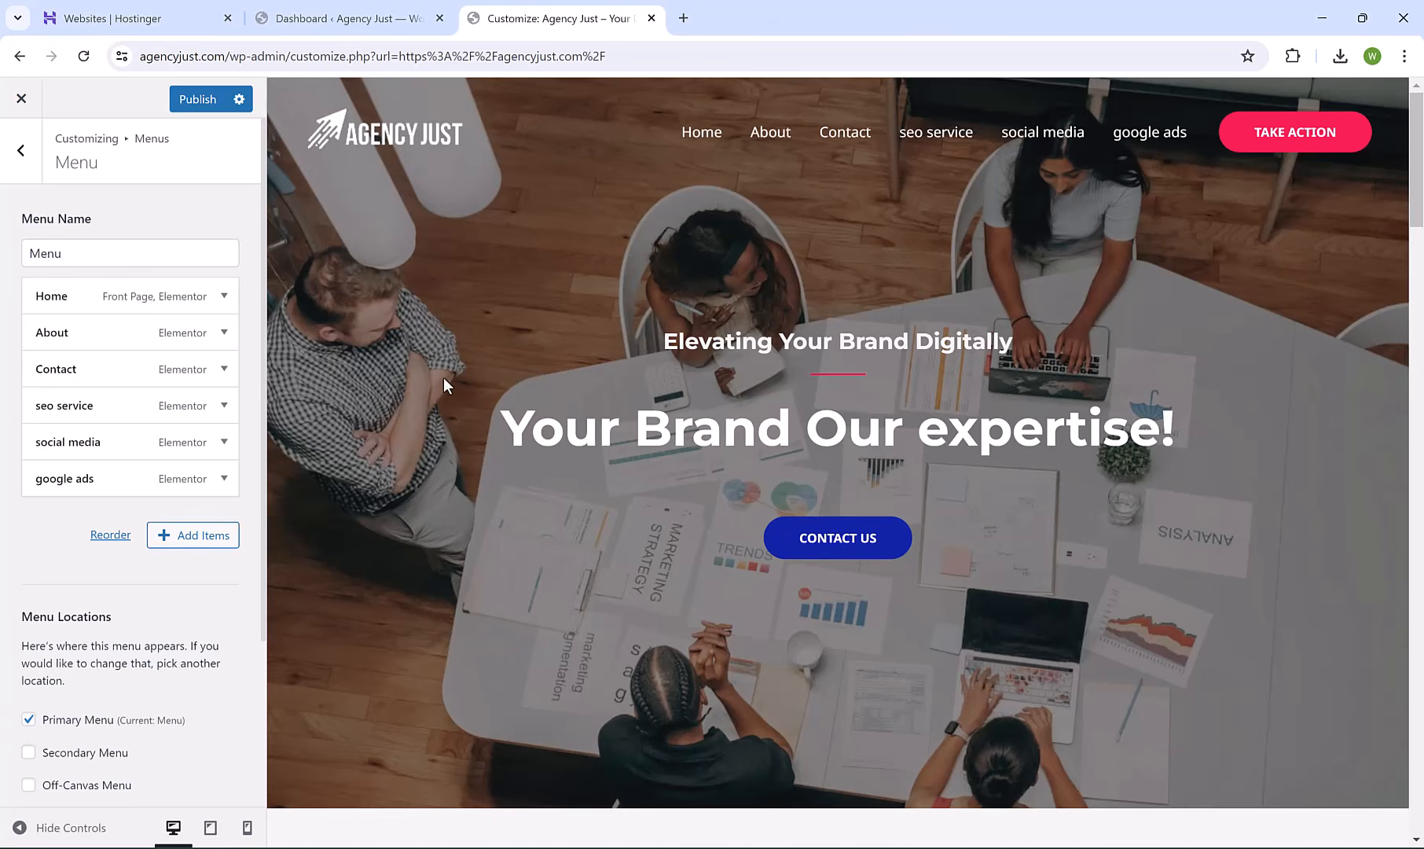
# Add a custom link with text Services and URL # to the menu.
pyautogui.click(174, 534)
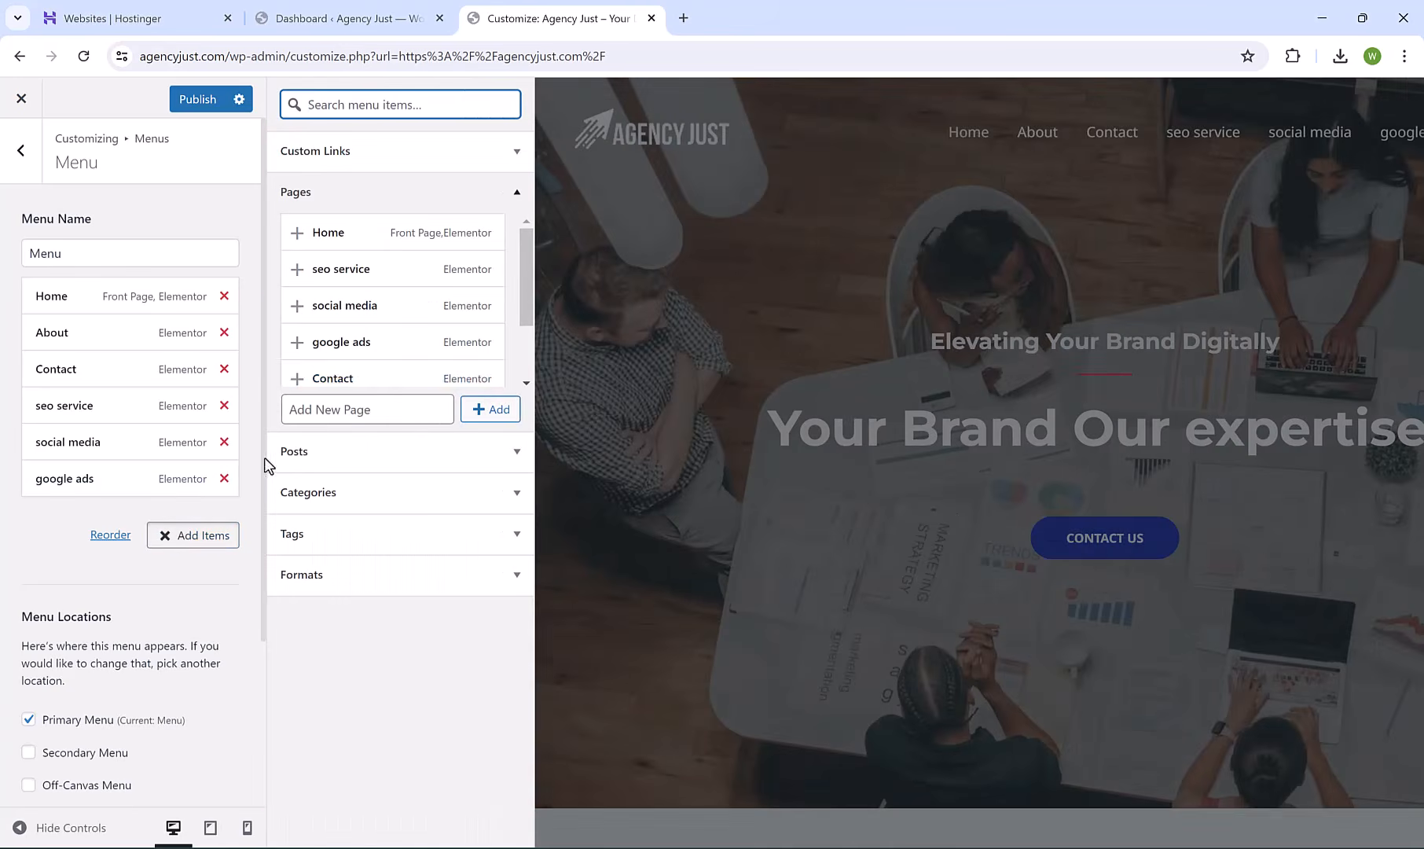
pyautogui.click(414, 155)
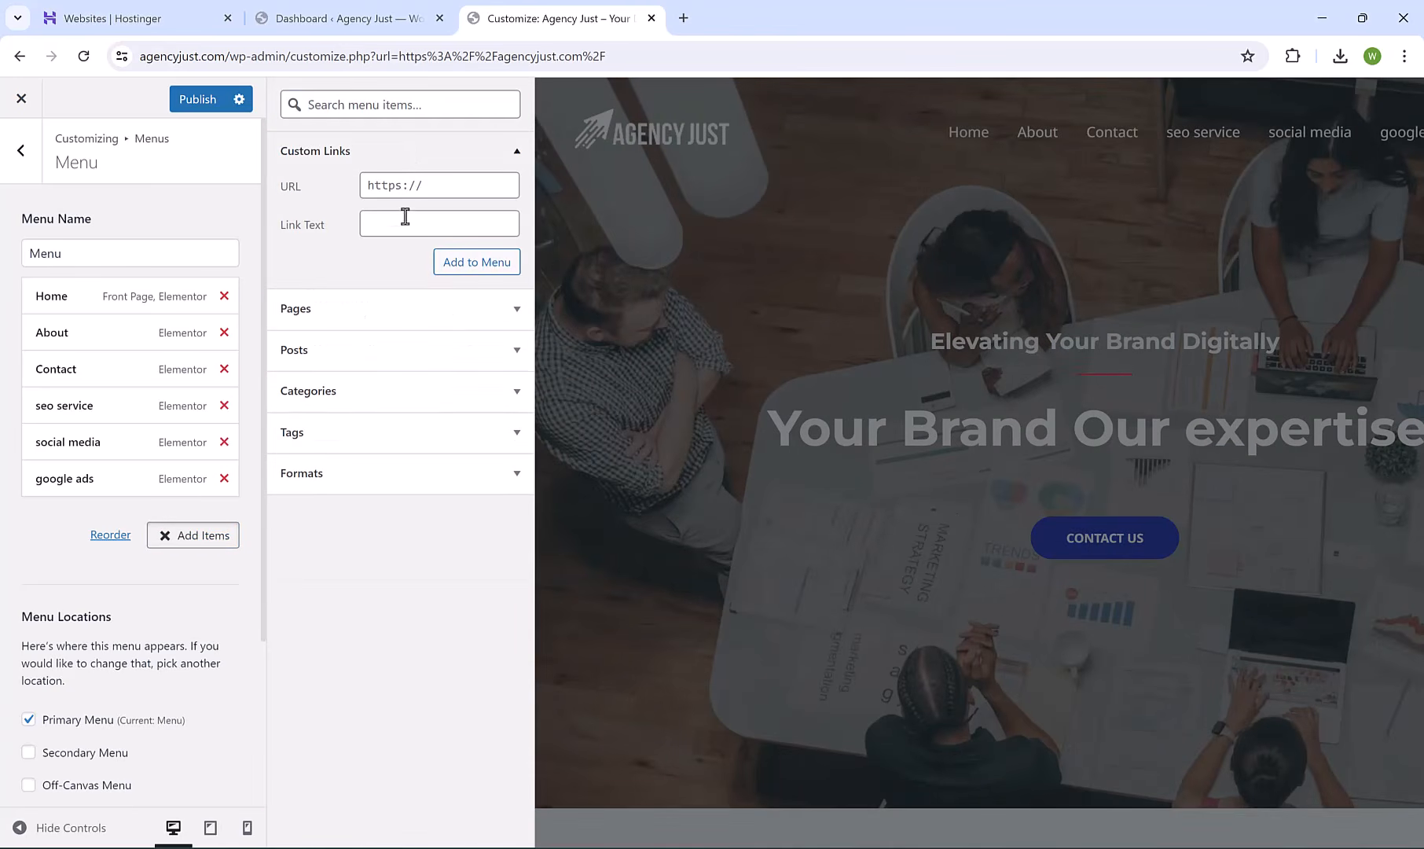
pyautogui.click(401, 227)
pyautogui.click(447, 187)
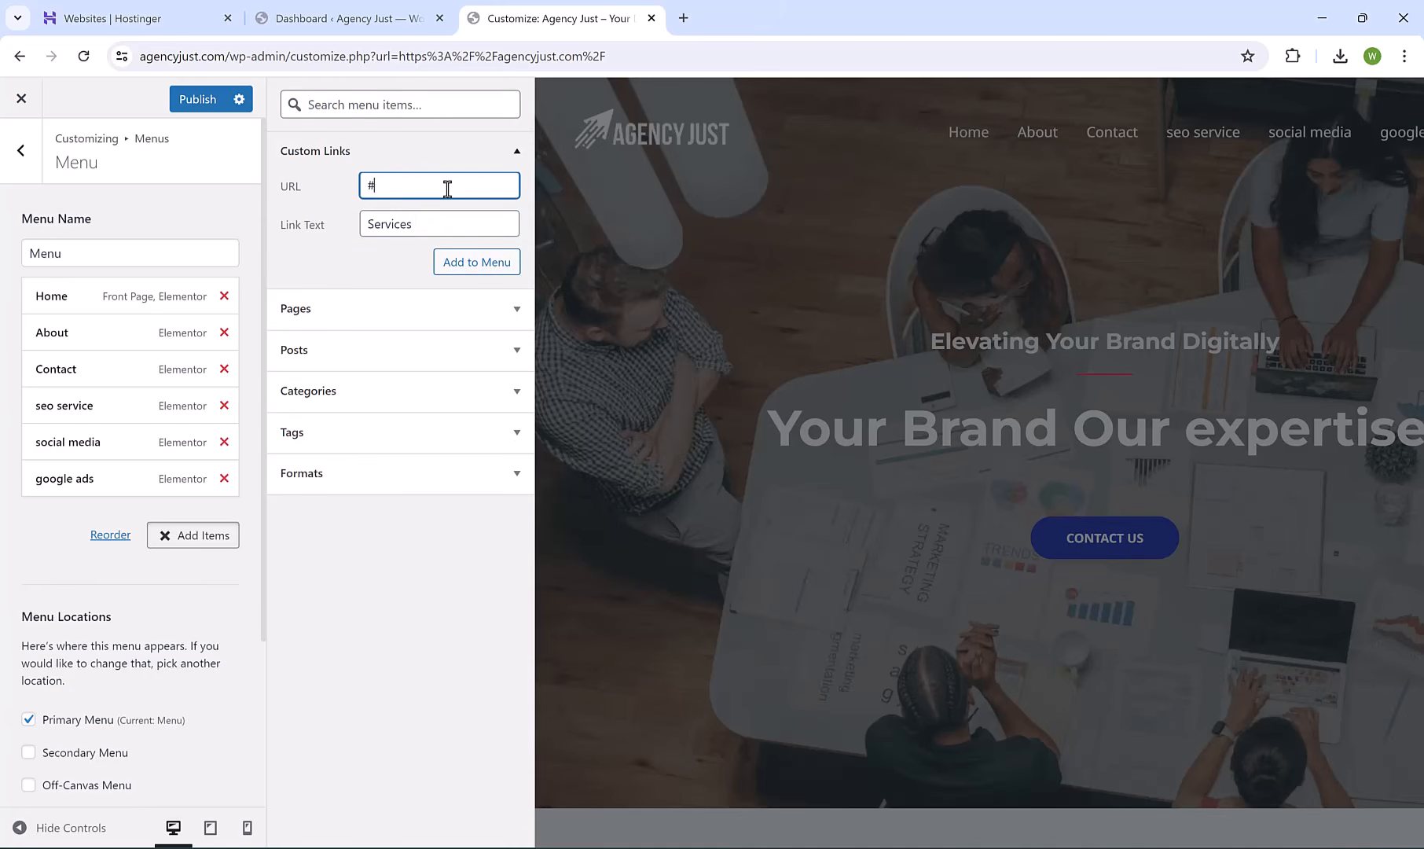
pyautogui.click(471, 267)
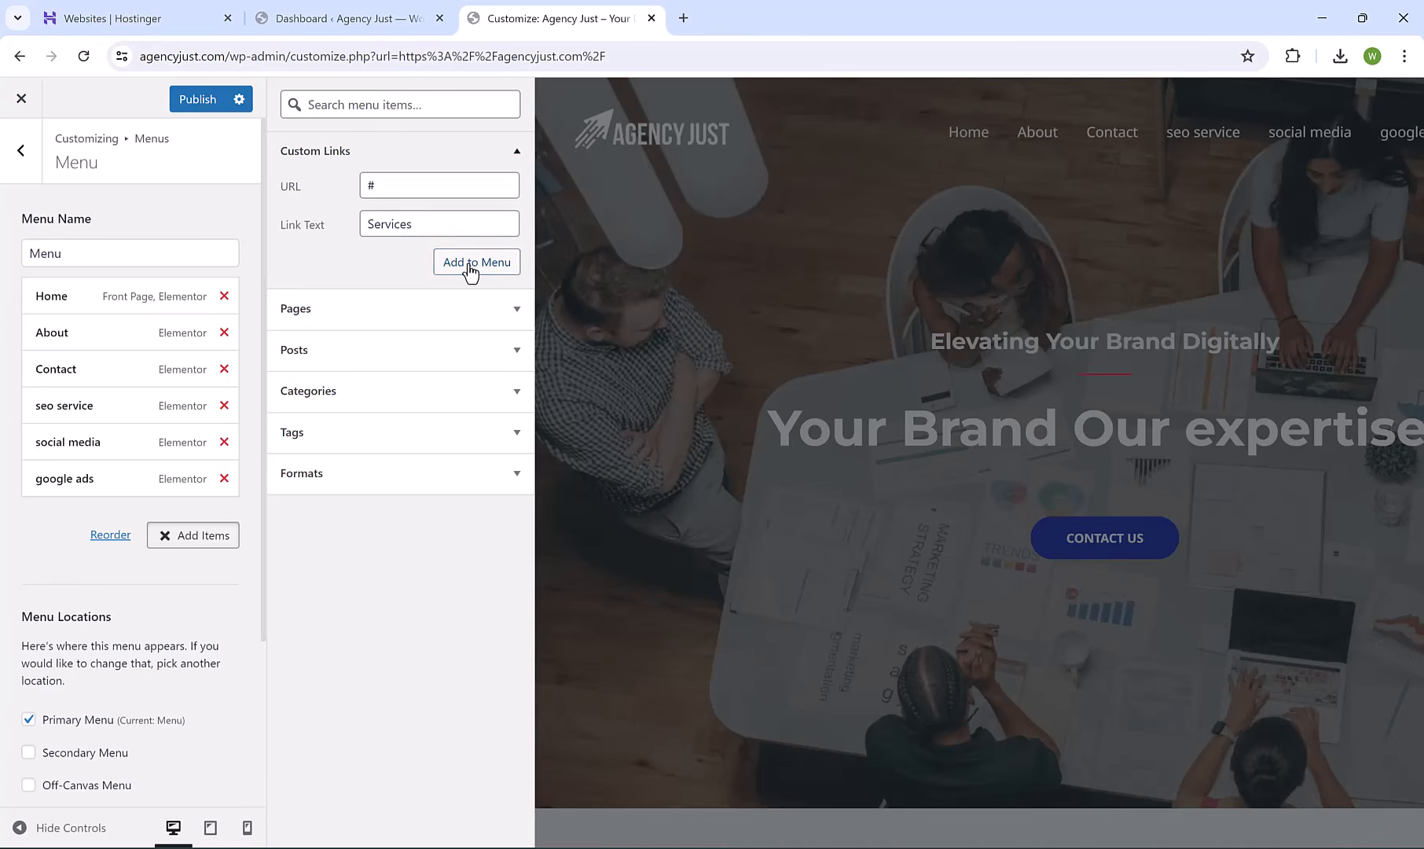
pyautogui.click(202, 571)
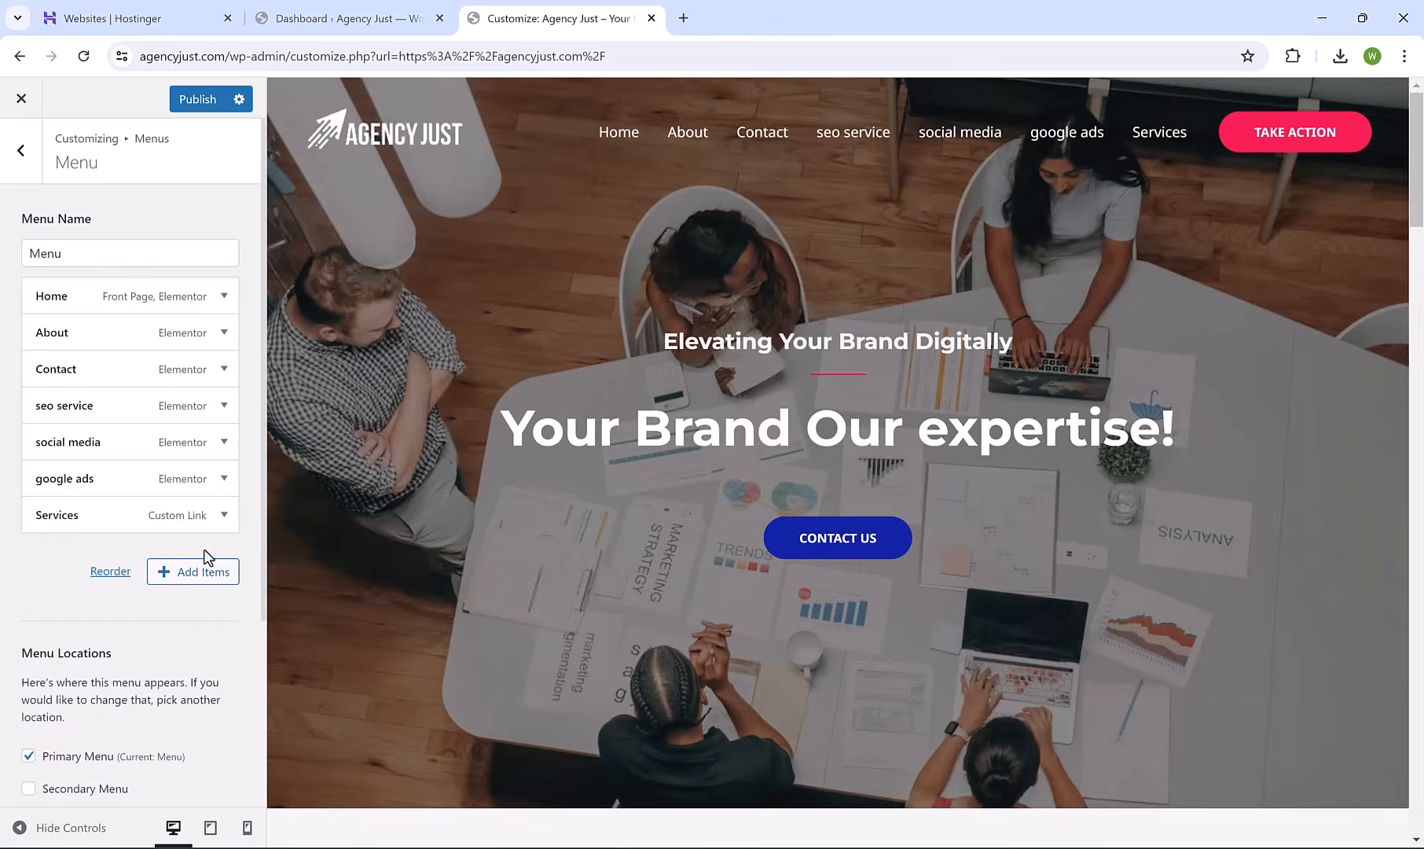
# Move Services above the three service pages and nest seo service, social media and google ads under it.
pyautogui.click(122, 573)
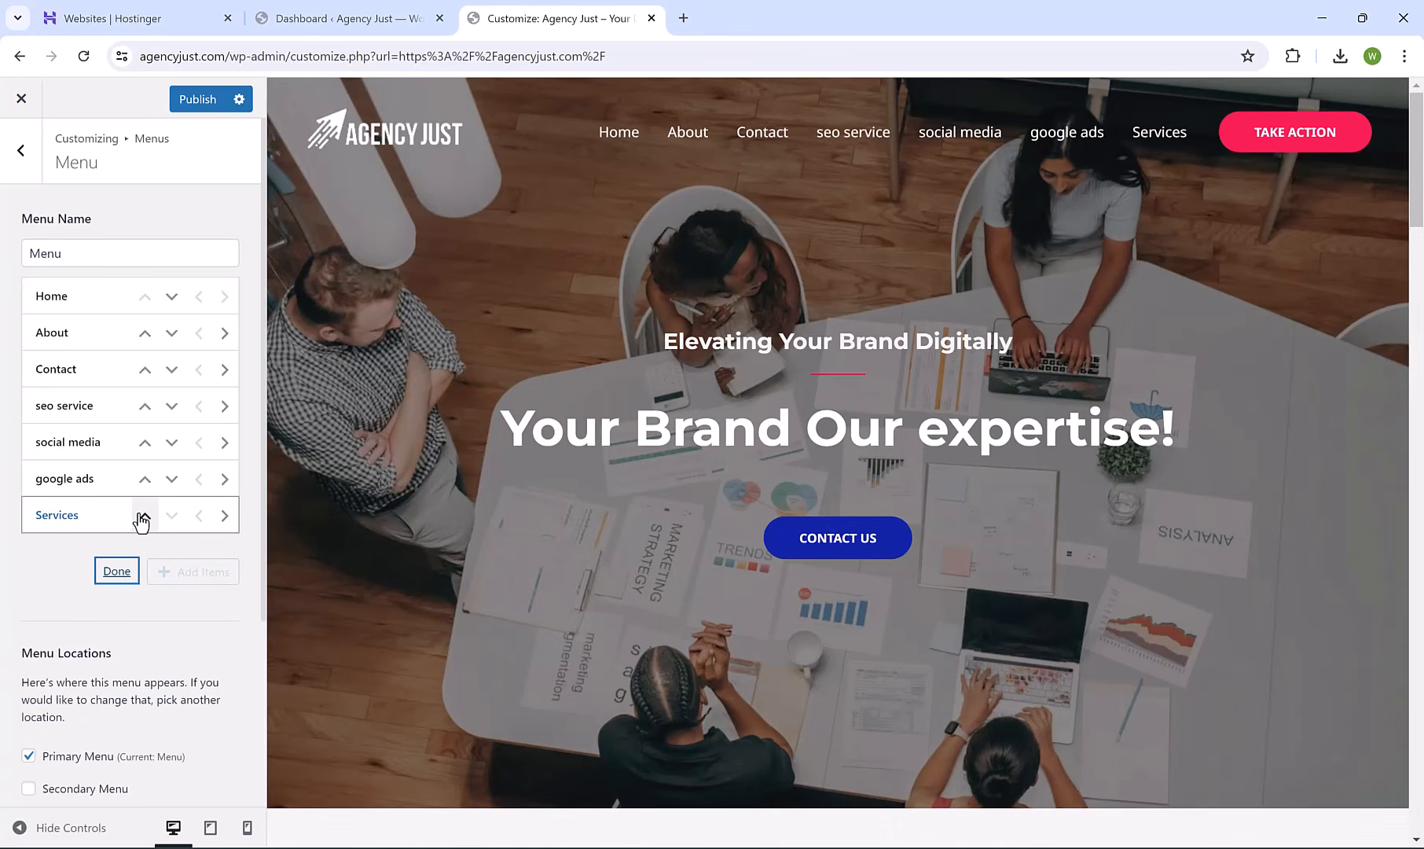
pyautogui.click(142, 517)
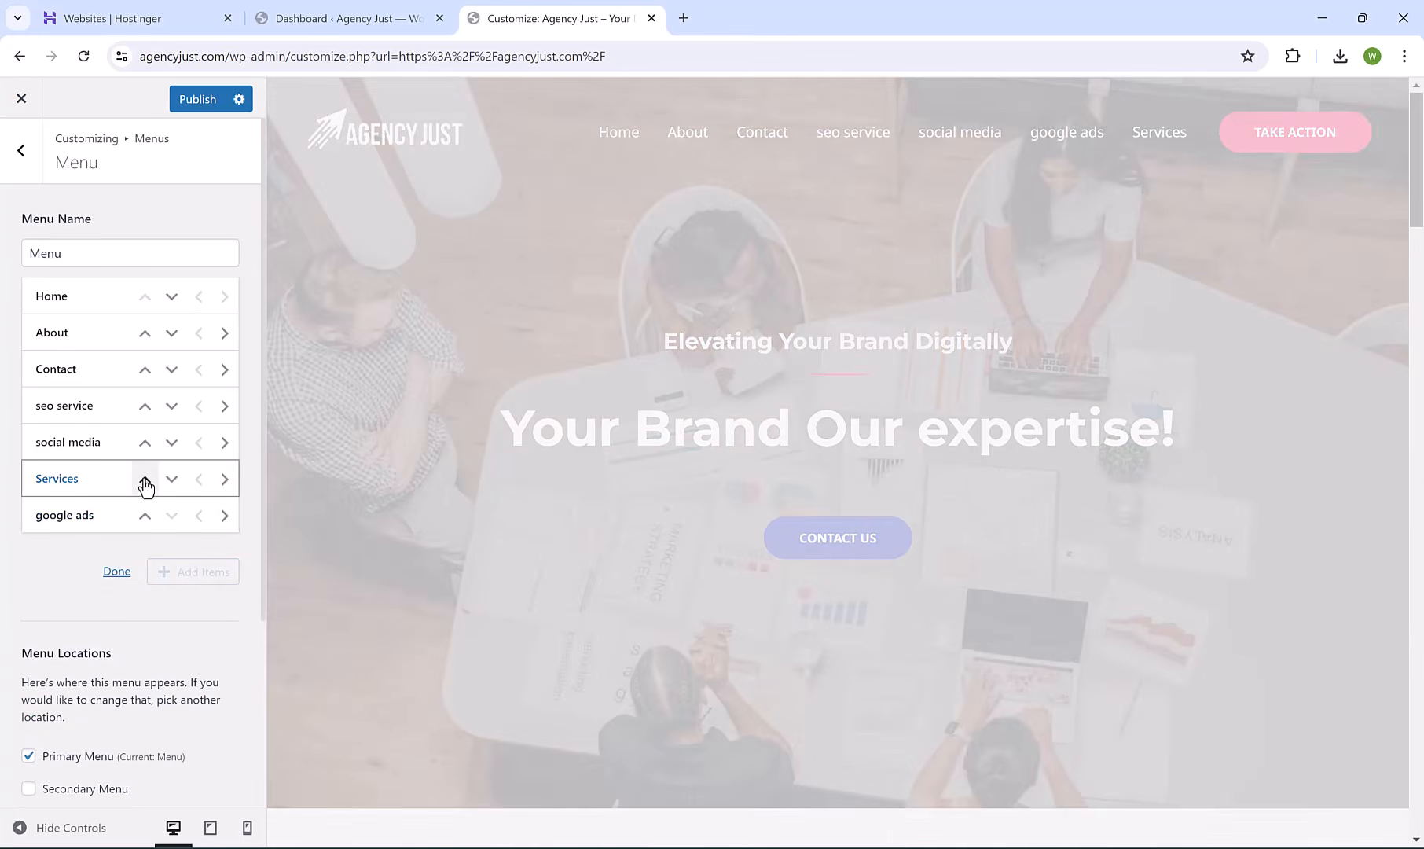
pyautogui.click(145, 481)
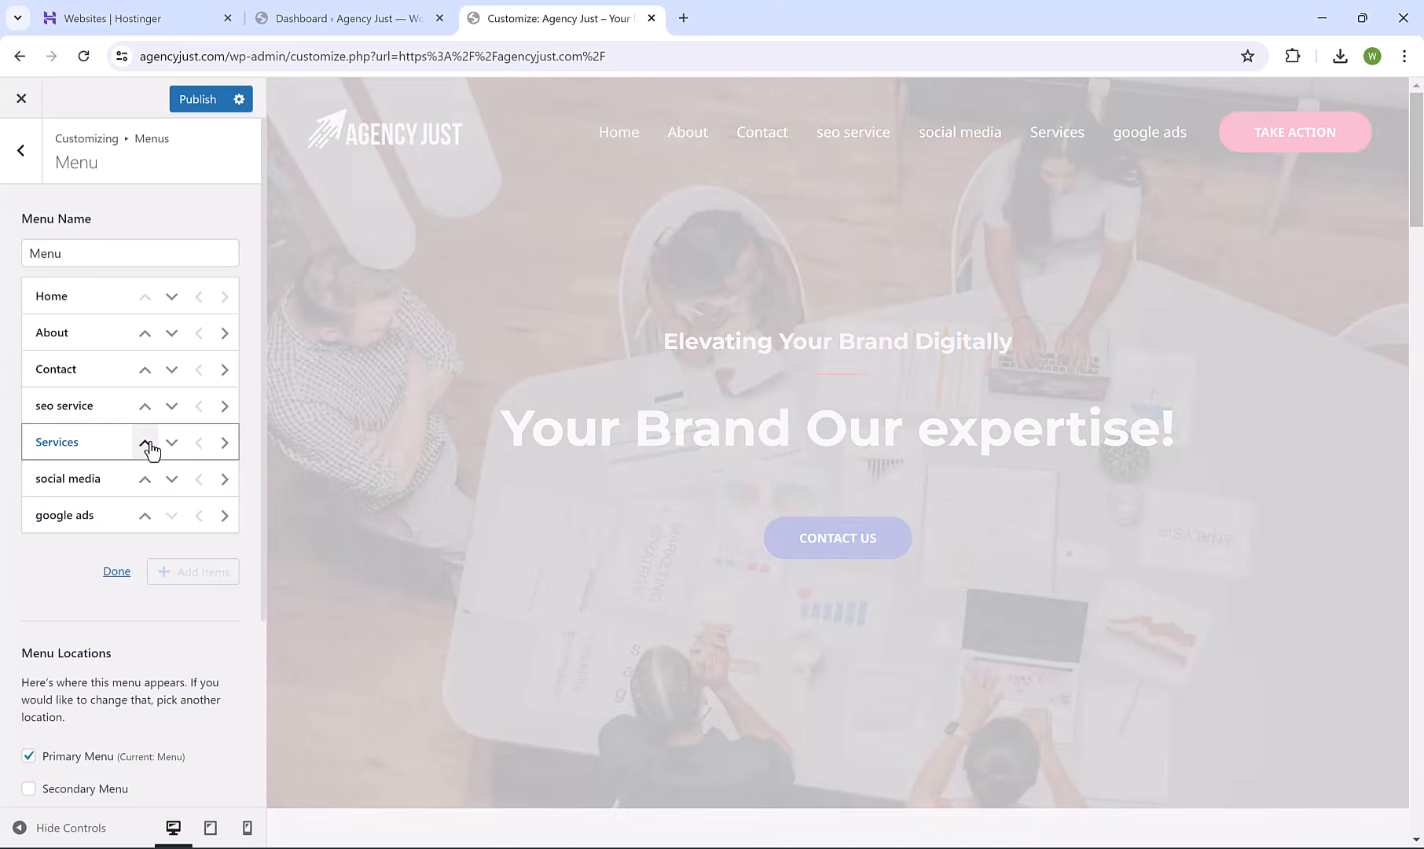
pyautogui.click(148, 445)
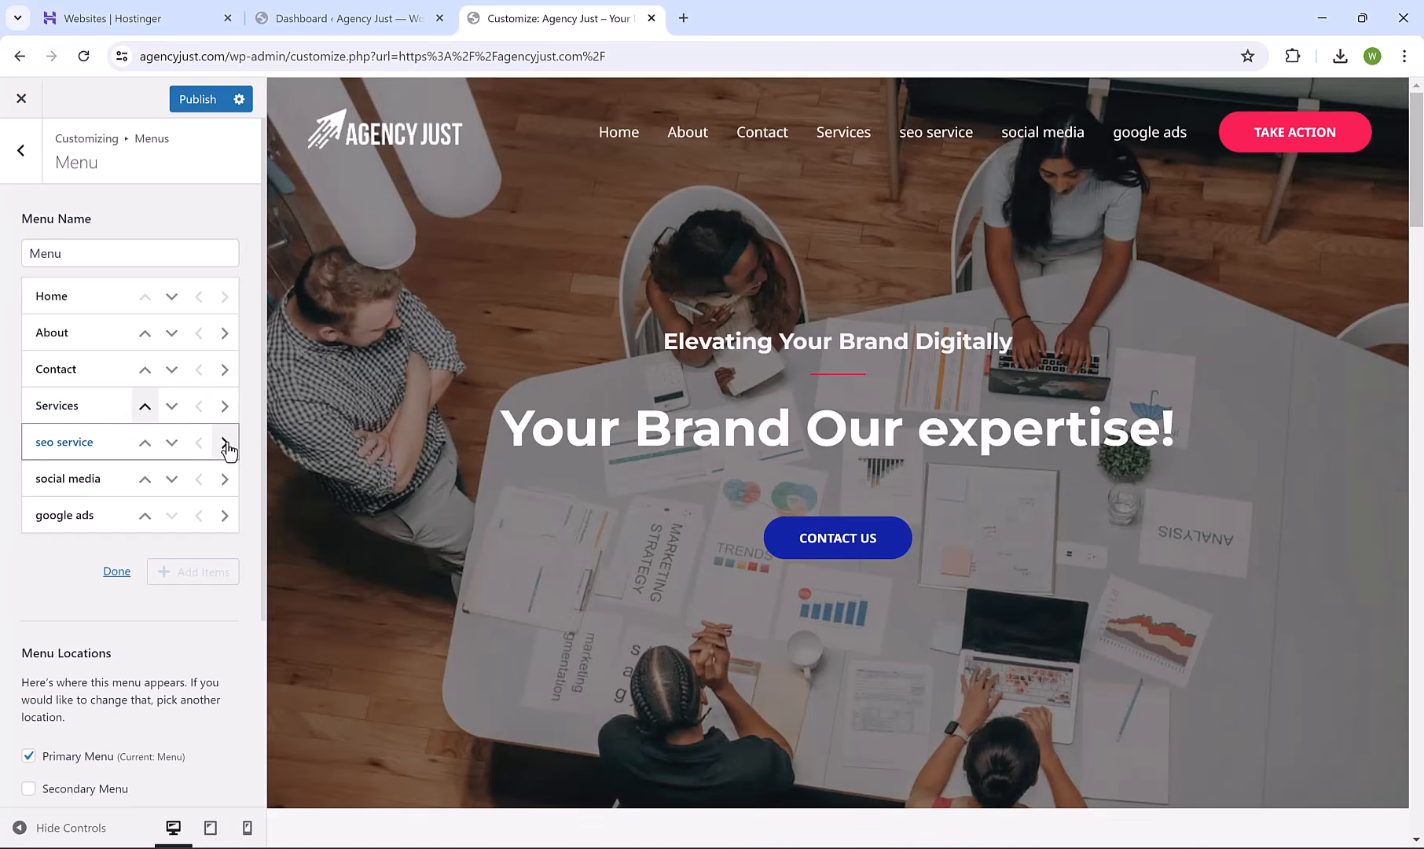
pyautogui.click(225, 444)
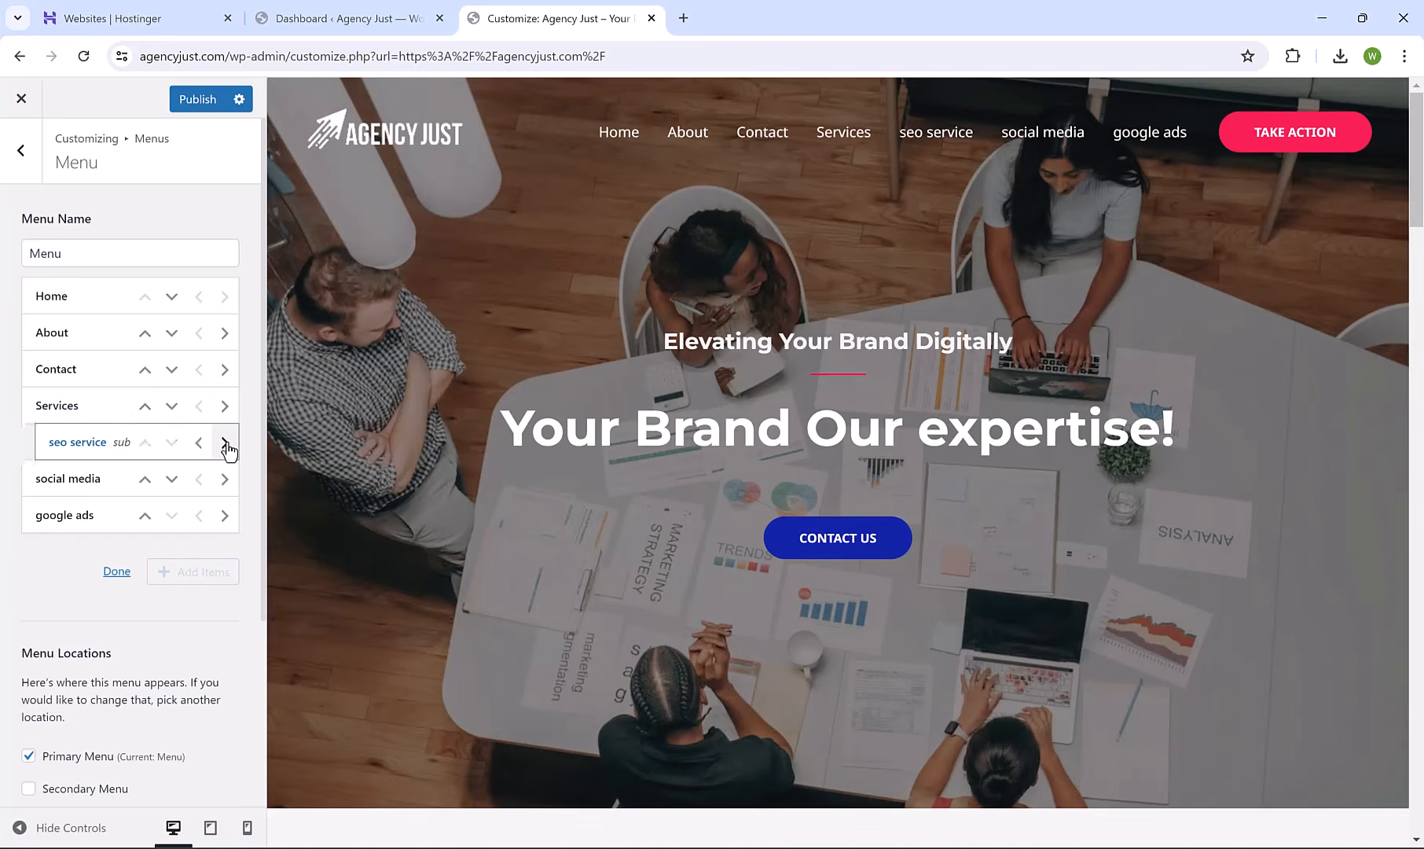
pyautogui.click(225, 479)
pyautogui.click(225, 515)
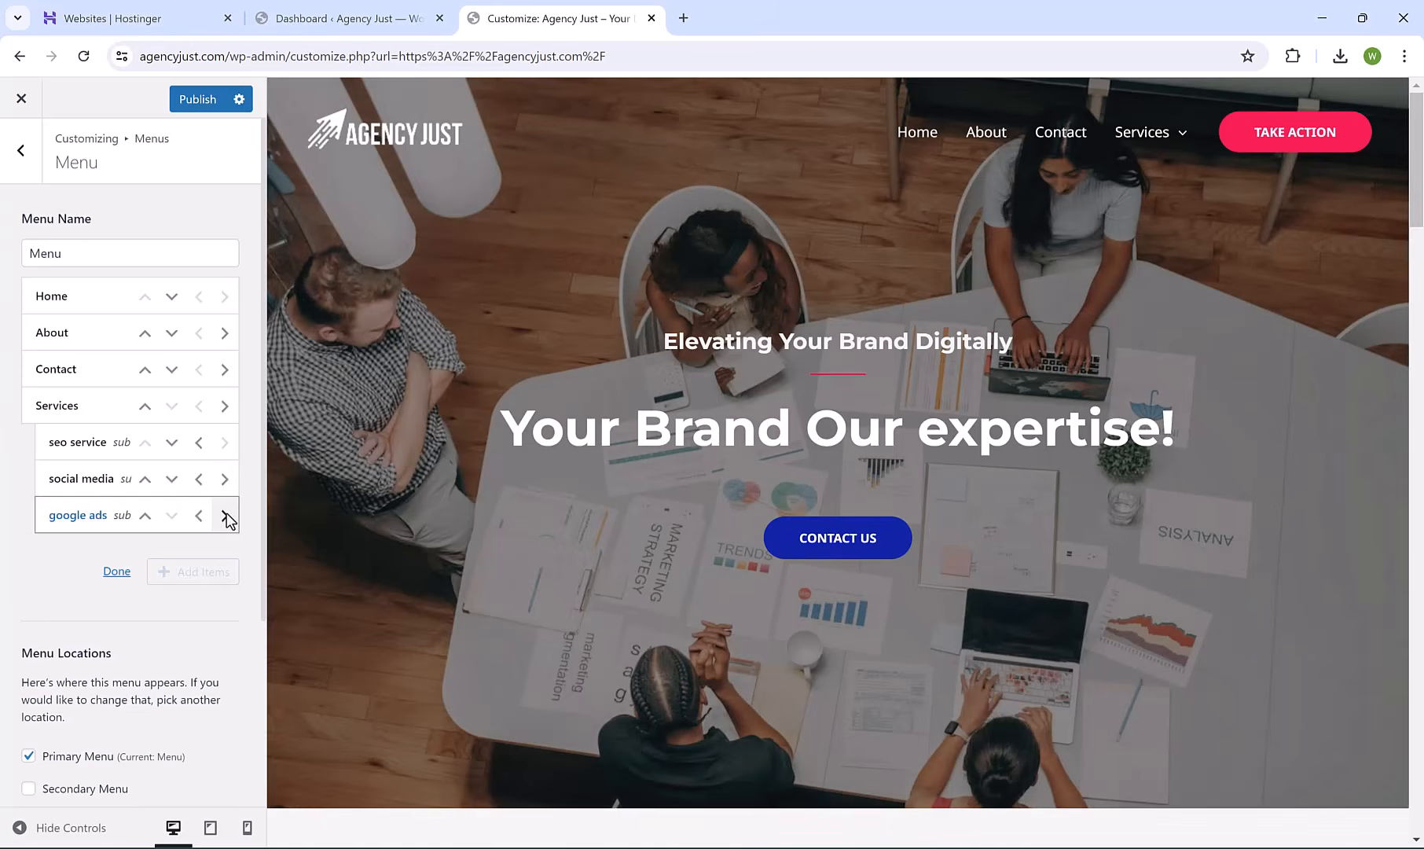
# Move Services and its sub-items up above Contact and About, right after Home.
pyautogui.moveTo(1151, 150)
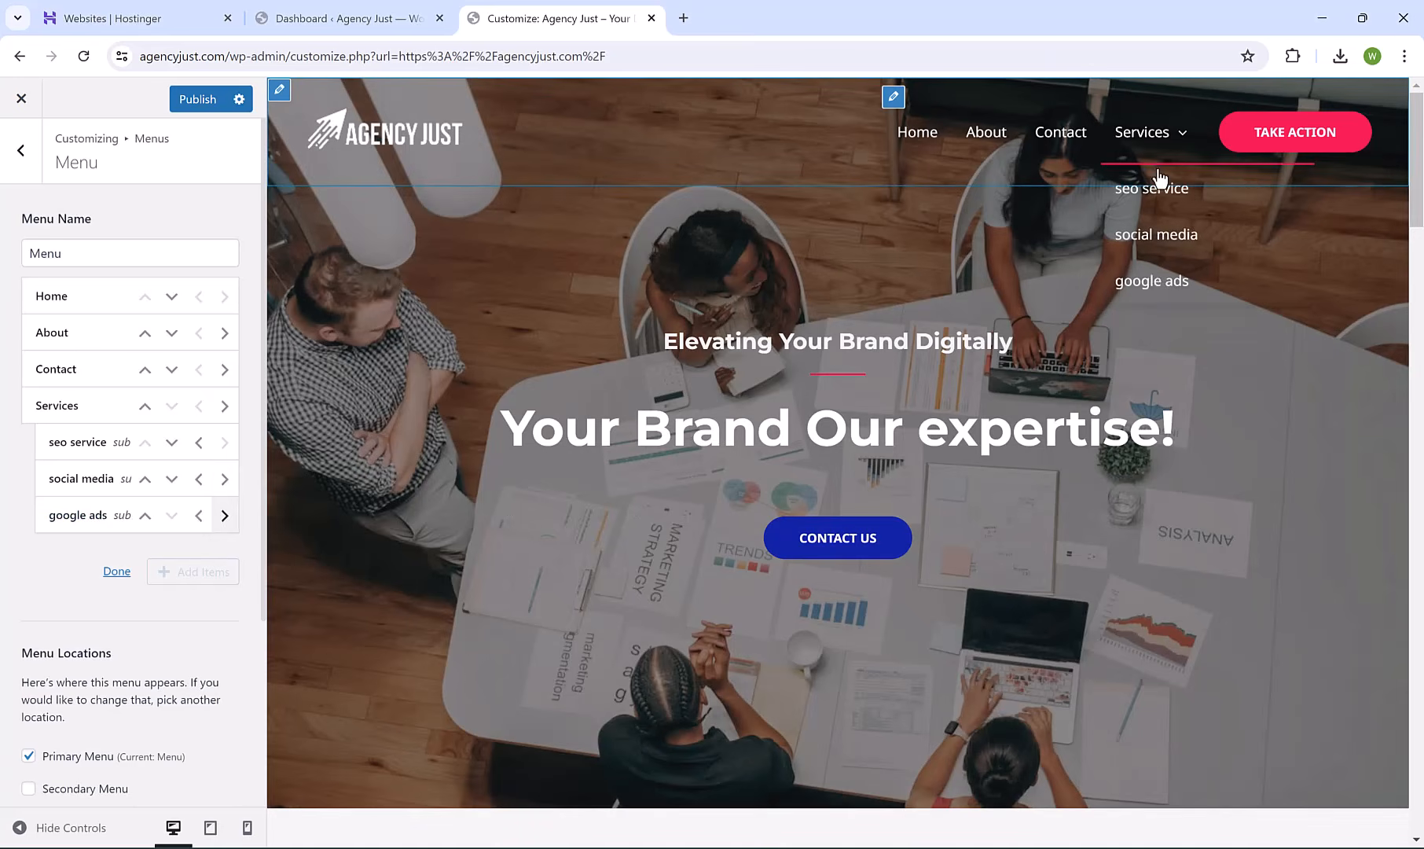
pyautogui.click(146, 411)
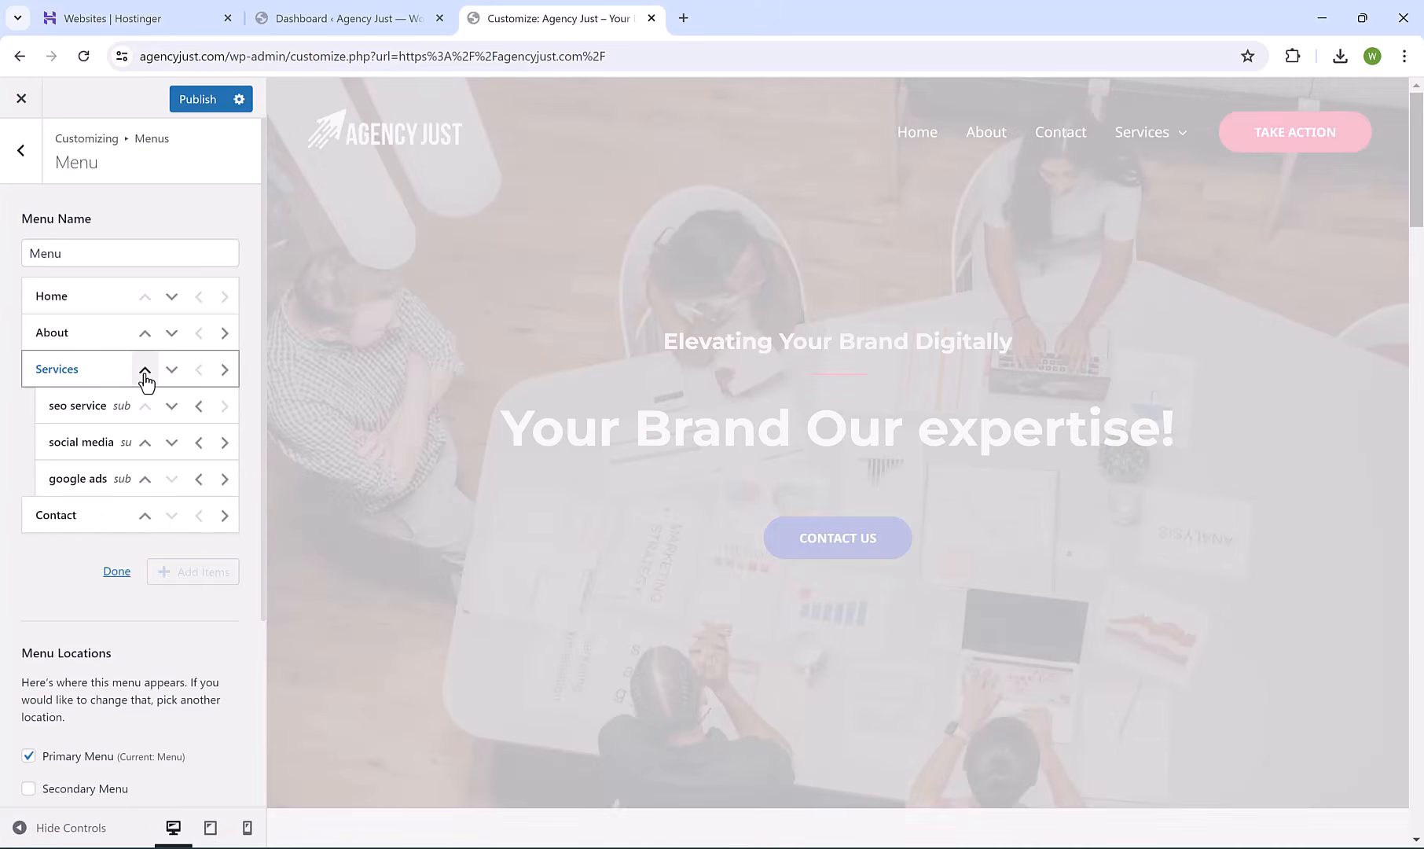
pyautogui.click(145, 374)
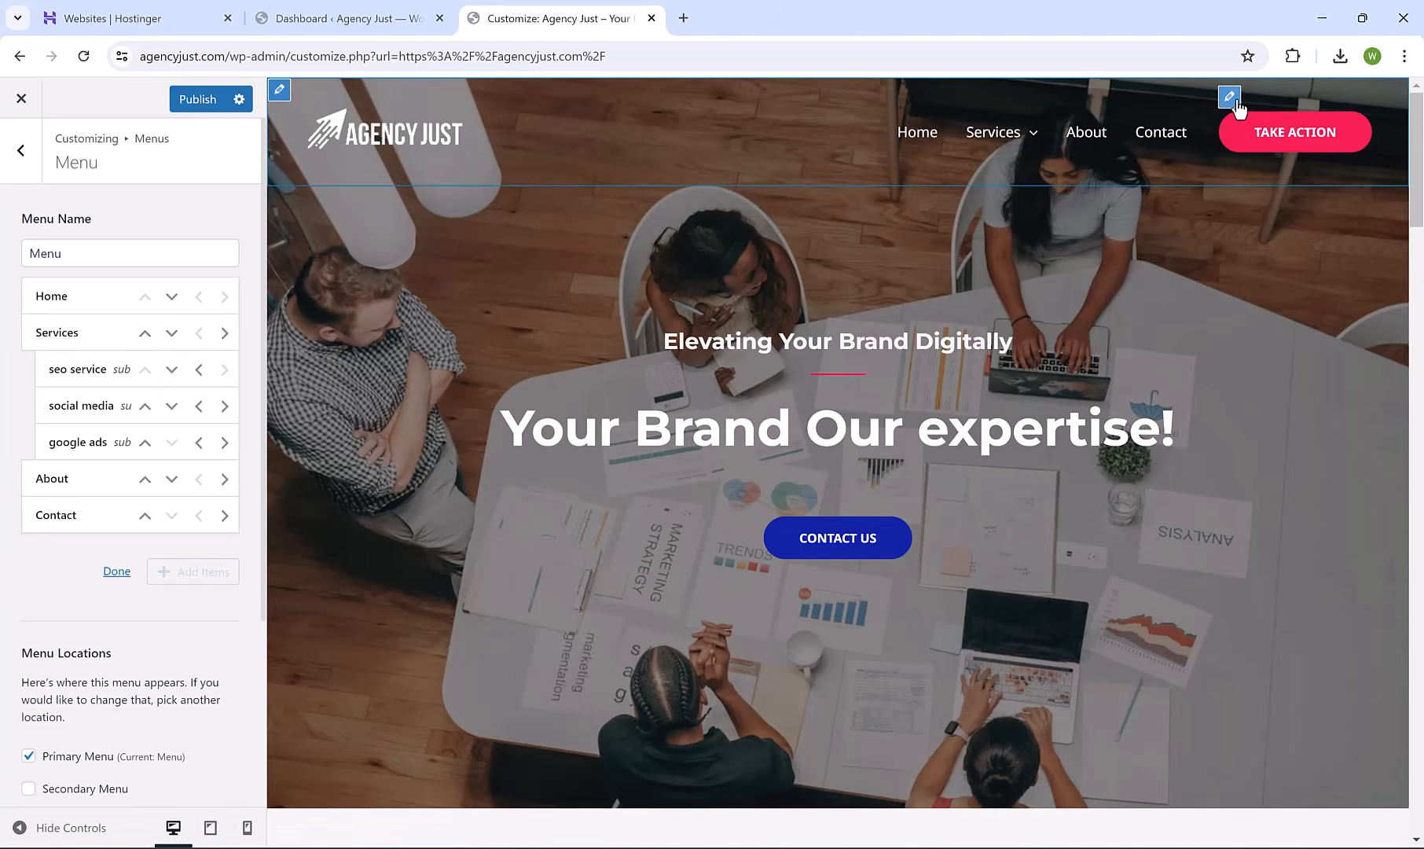
# Change the header button text to GET A QUOTE and link it to the Contact page URL.
pyautogui.click(1236, 102)
pyautogui.tripleClick(195, 294)
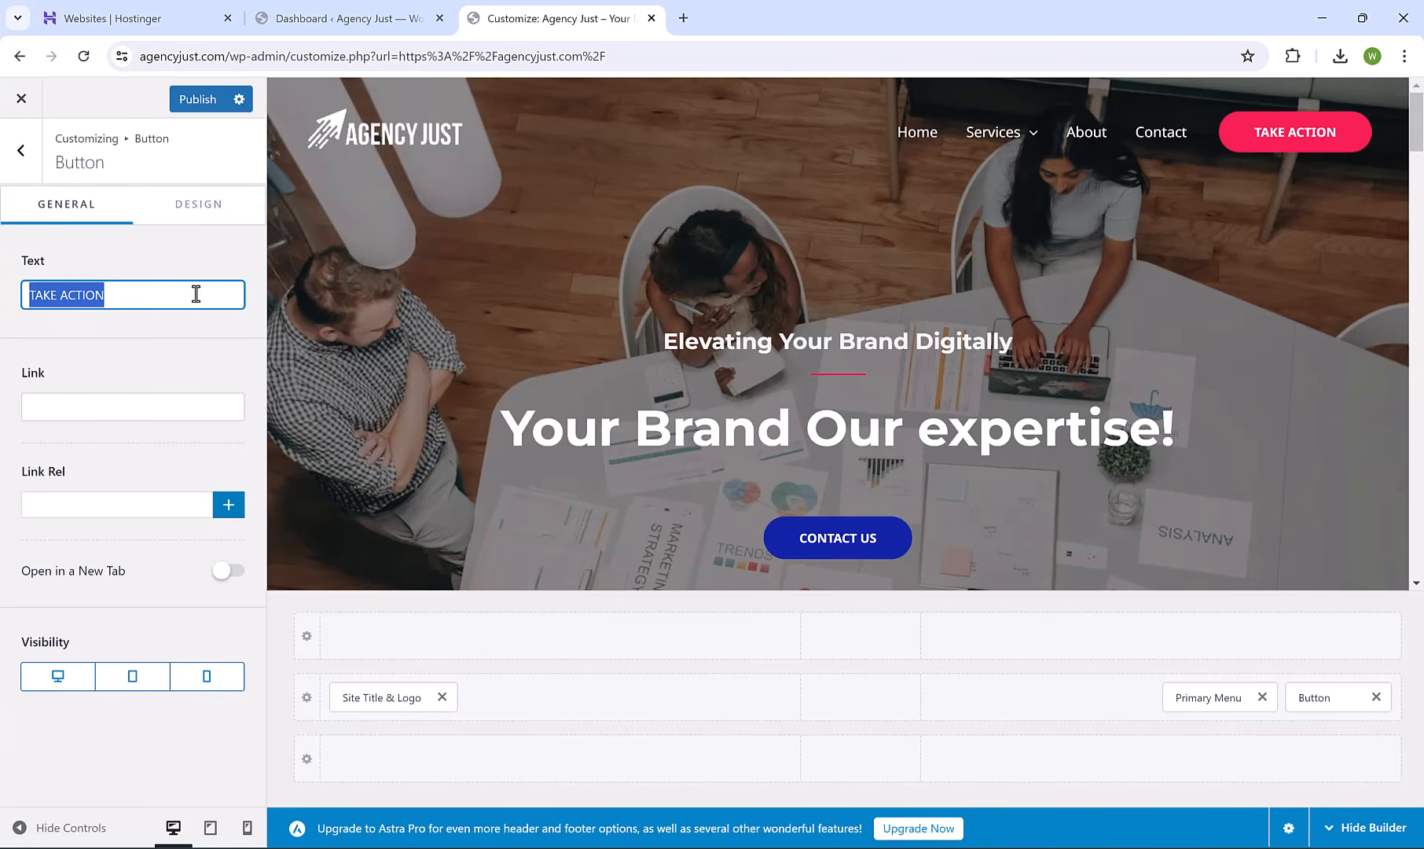
pyautogui.write('GET A QUOTE')
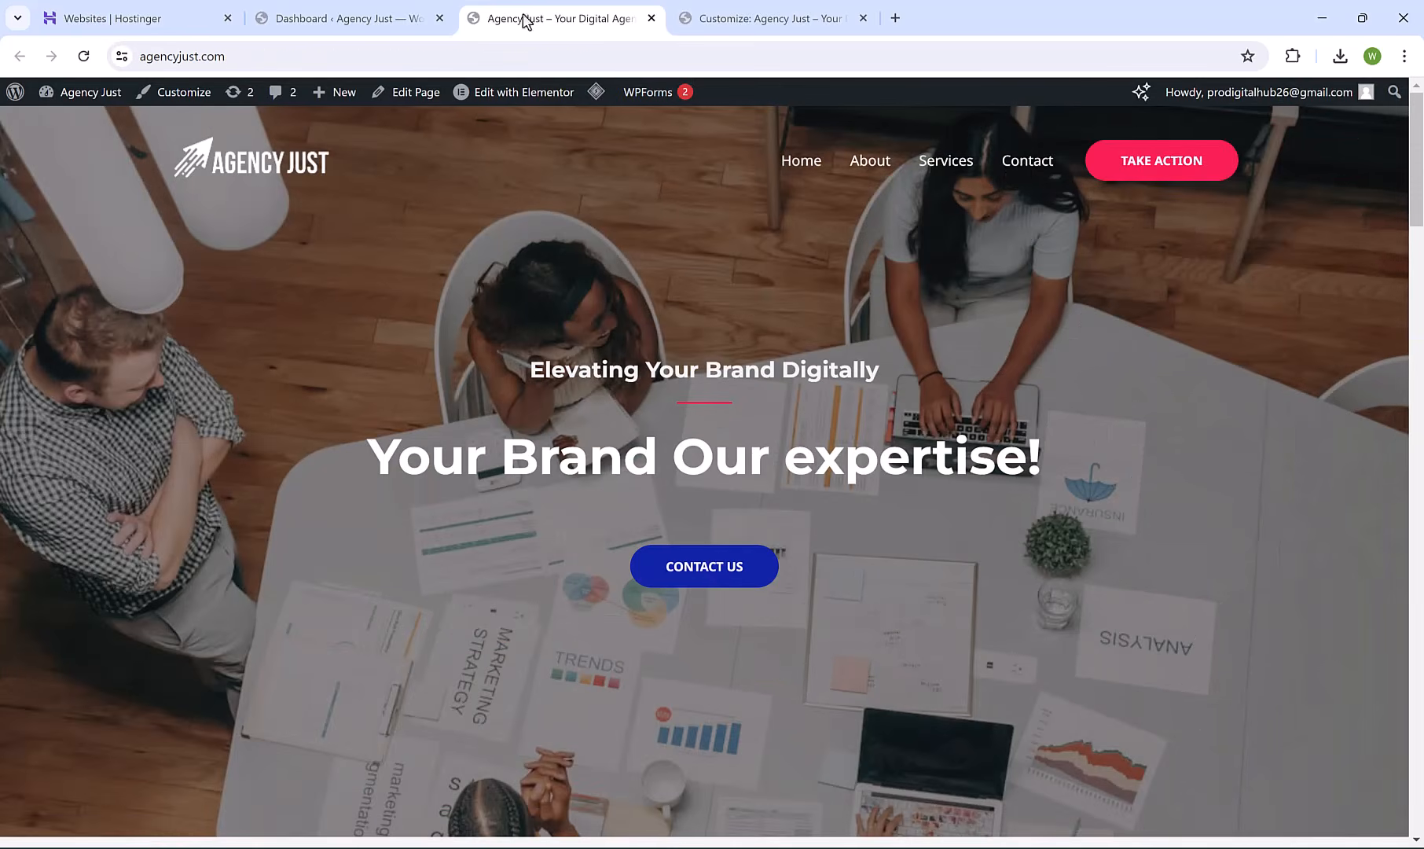
pyautogui.click(1026, 161)
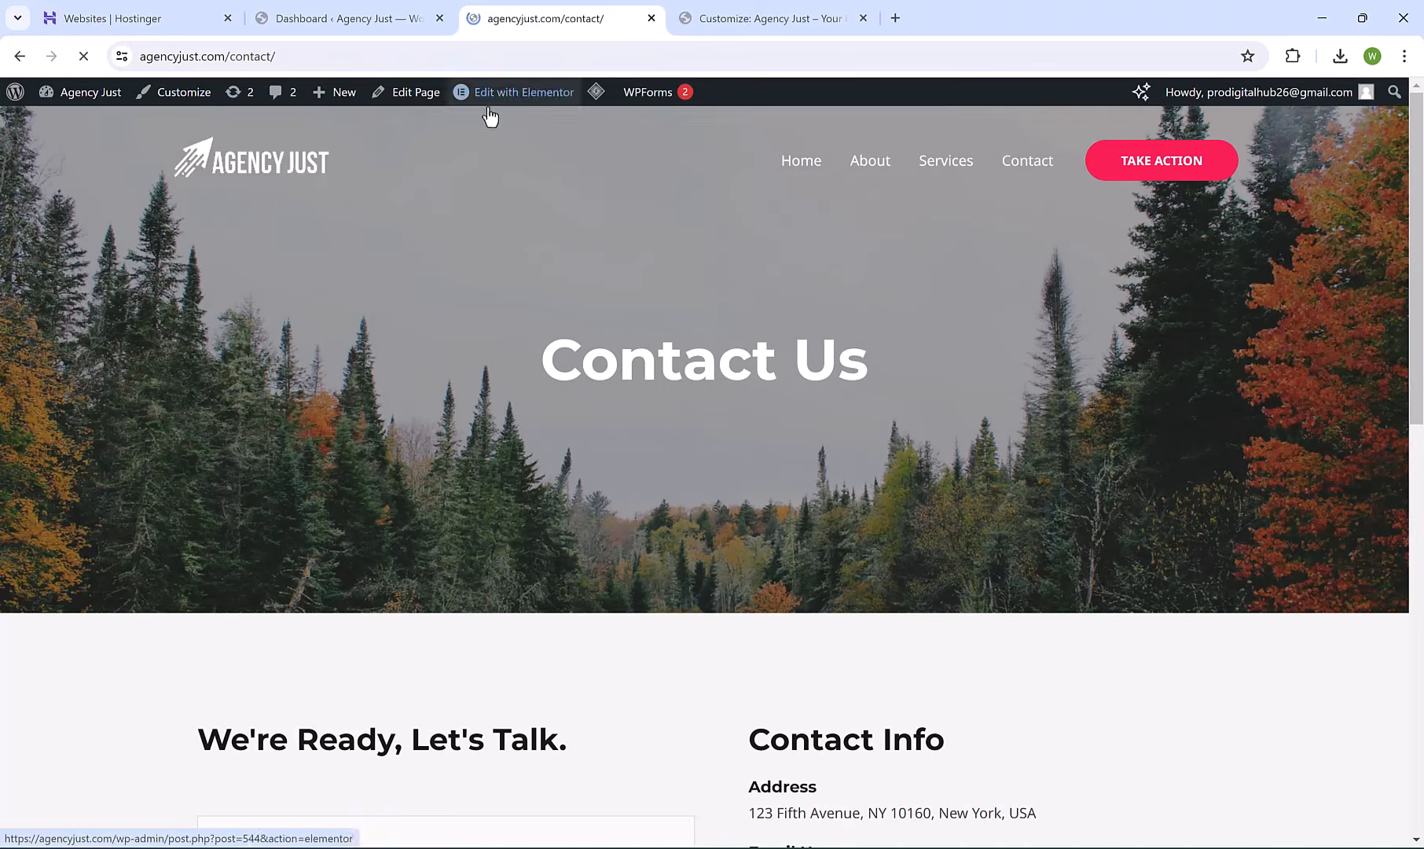
pyautogui.click(317, 55)
pyautogui.hotkey('ctrl', 'c')
pyautogui.click(790, 24)
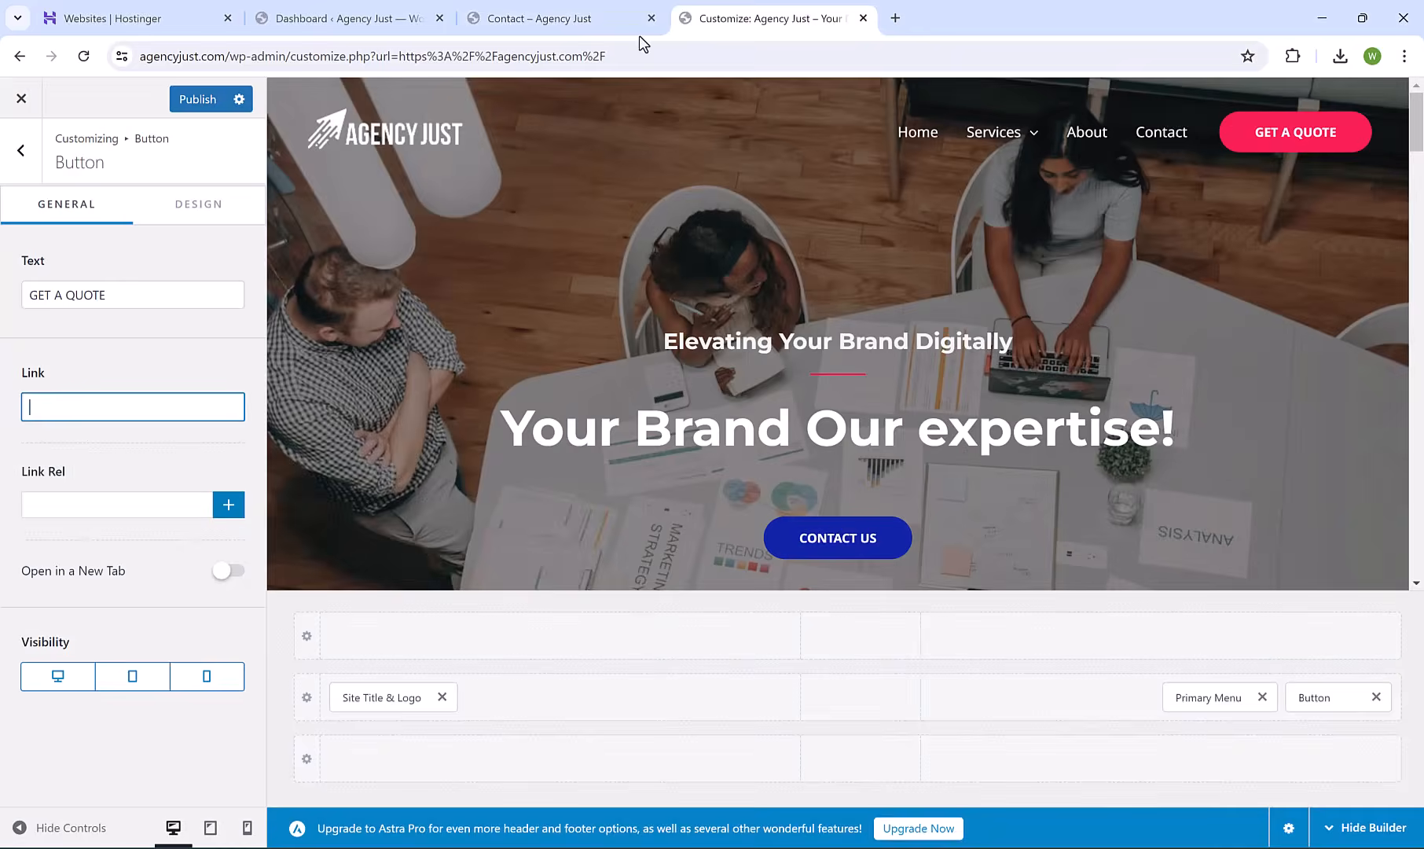
pyautogui.hotkey('ctrl', 'v')
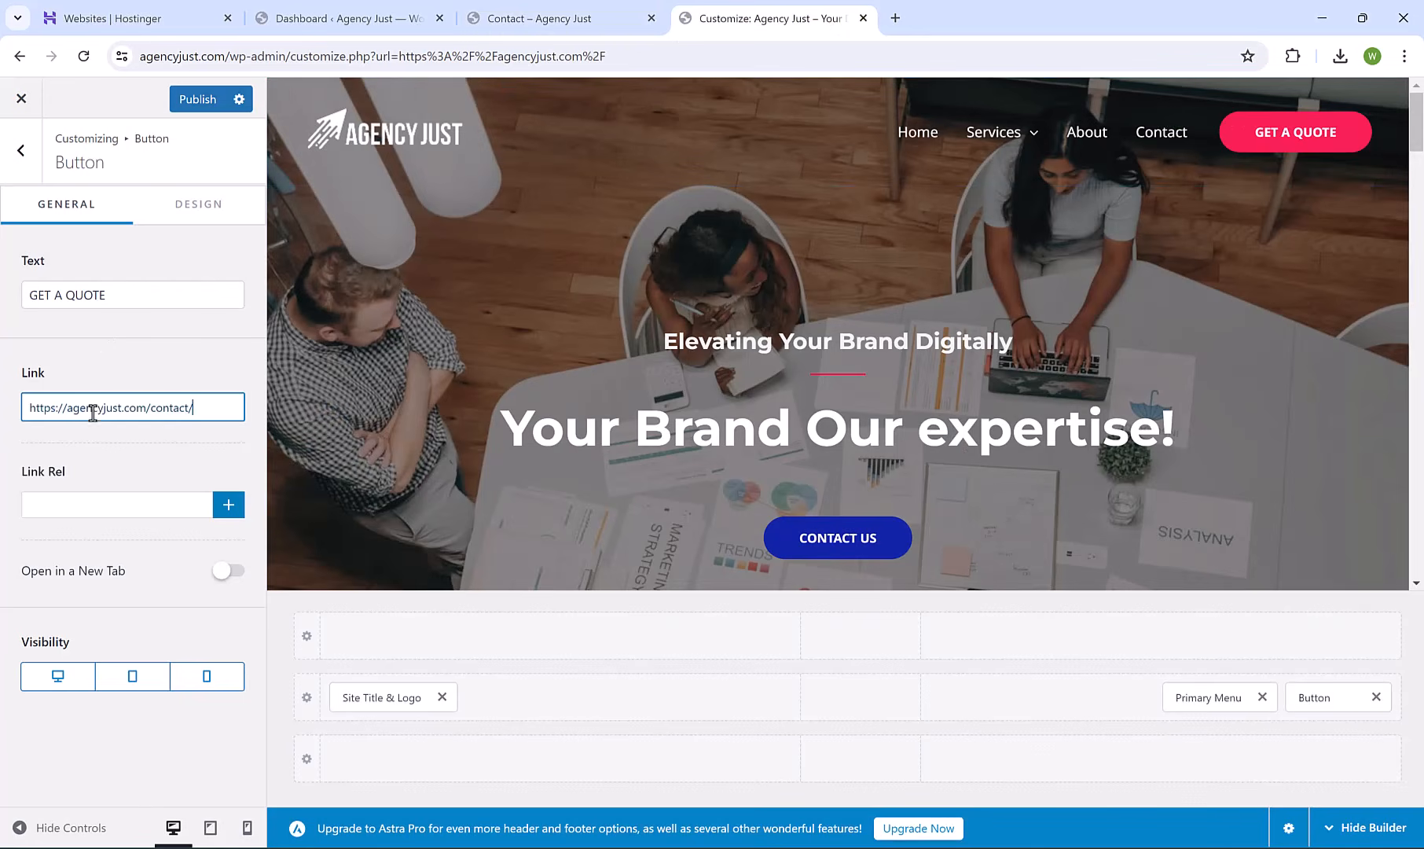
# Try other background colours on the button's Design settings, ending back on a pink-magenta hue.
pyautogui.click(180, 214)
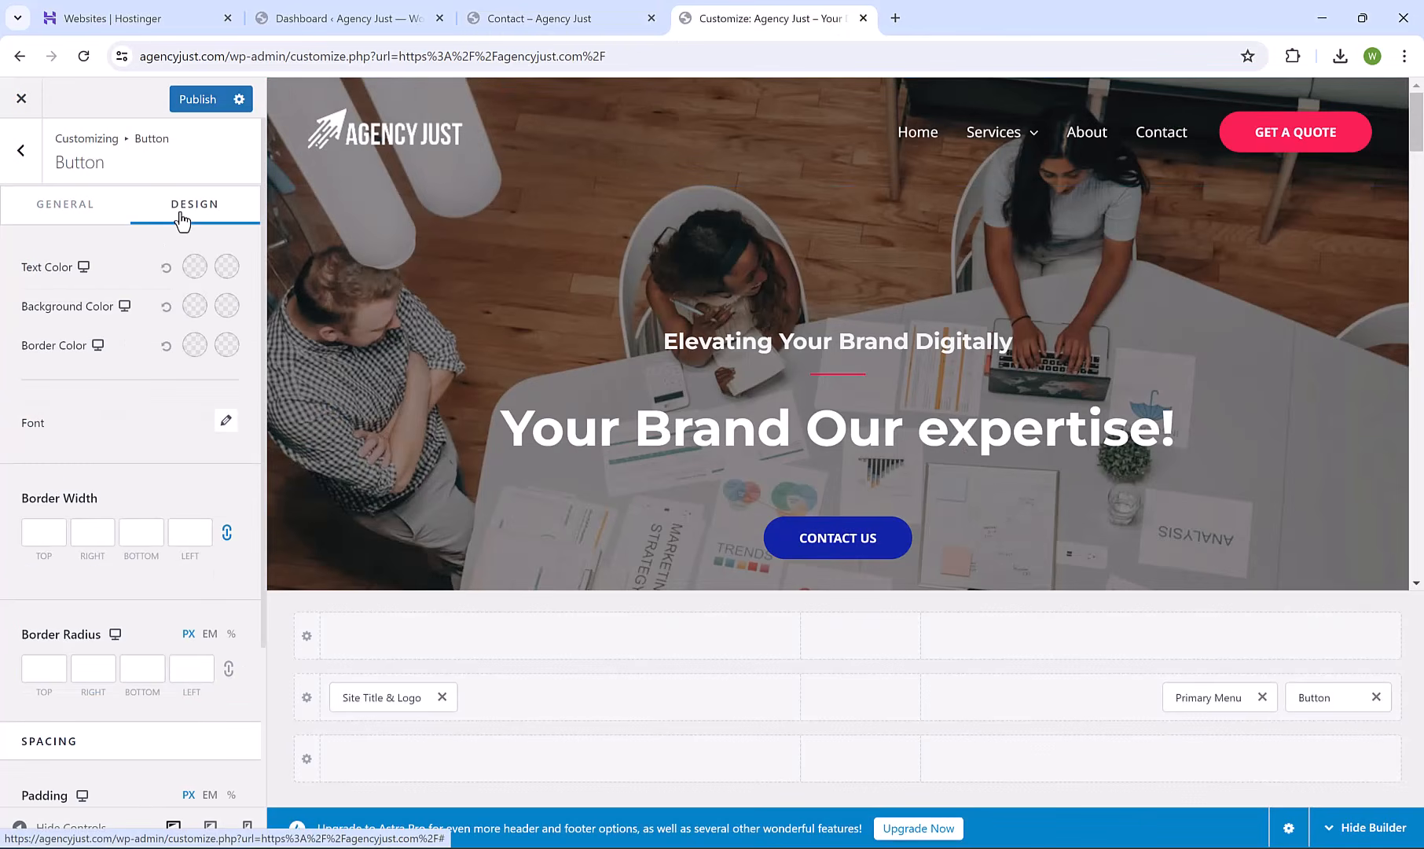
pyautogui.click(196, 307)
pyautogui.click(154, 581)
pyautogui.moveTo(161, 537); pyautogui.dragTo(236, 409)
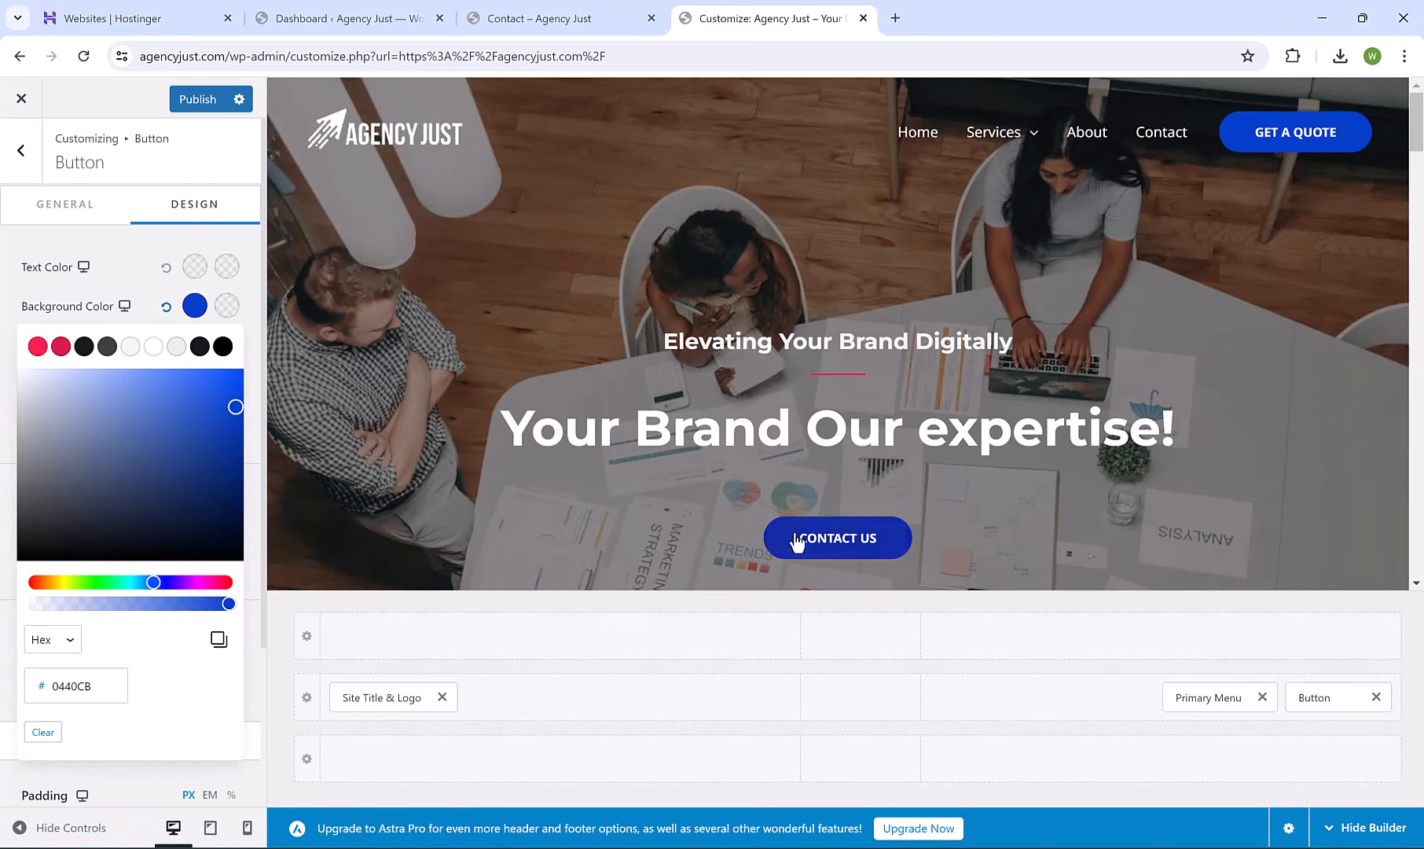
pyautogui.click(209, 581)
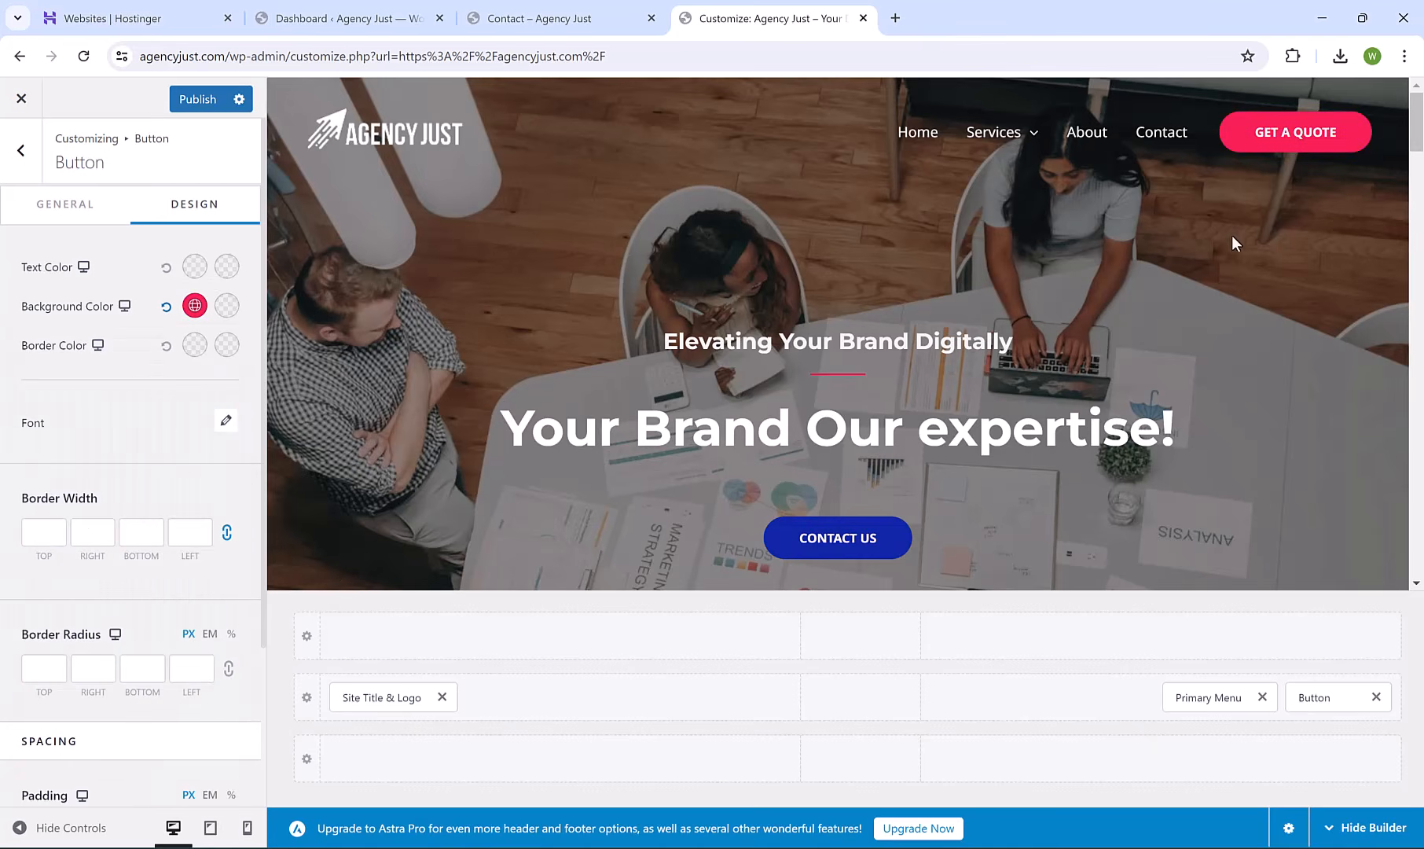
# In Footer Widget 1, replace 'example' in the e-mail address with 'agencytrust'.
pyautogui.scroll(-20, 896, 362)
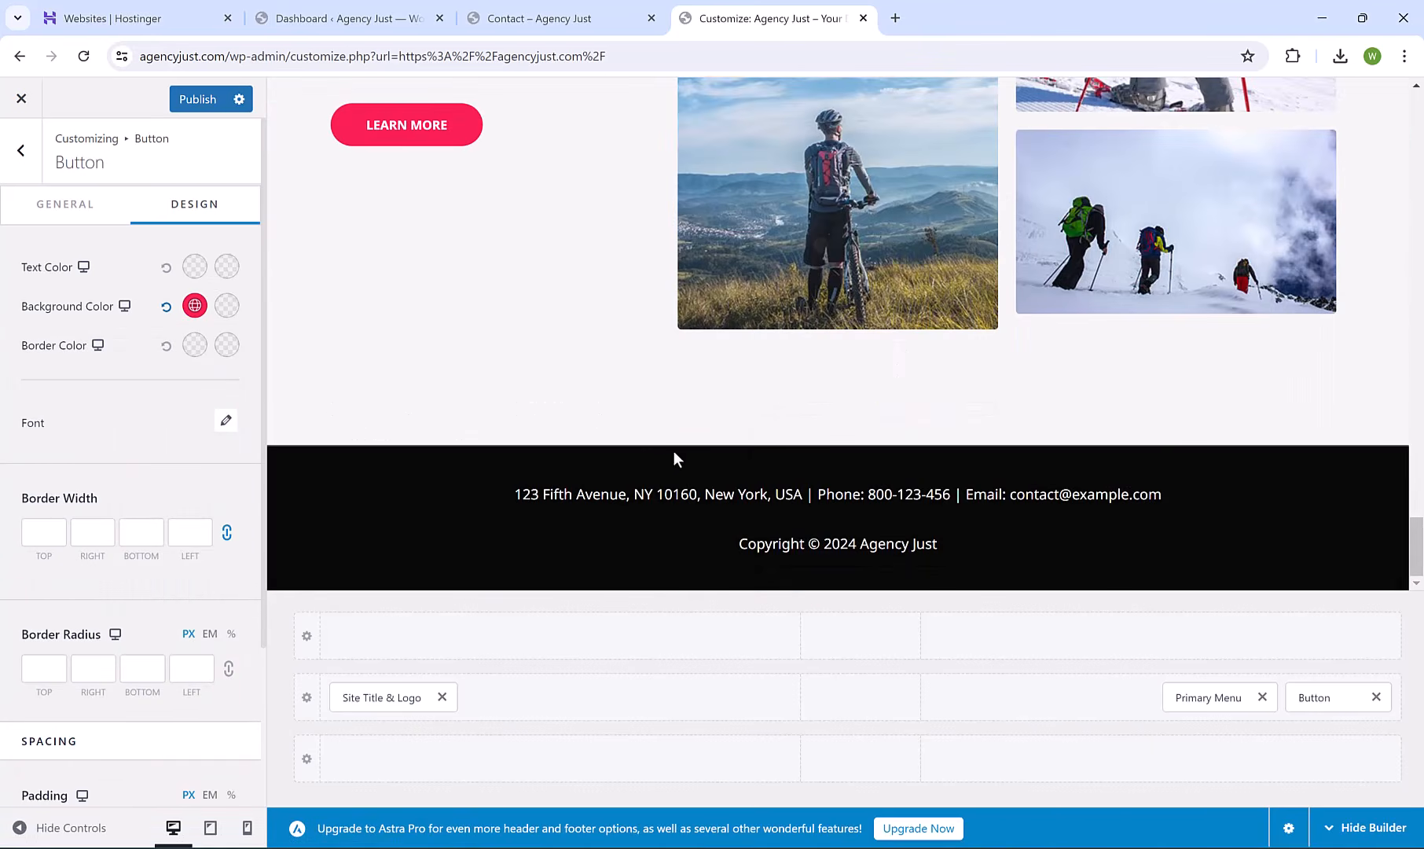
pyautogui.moveTo(551, 506)
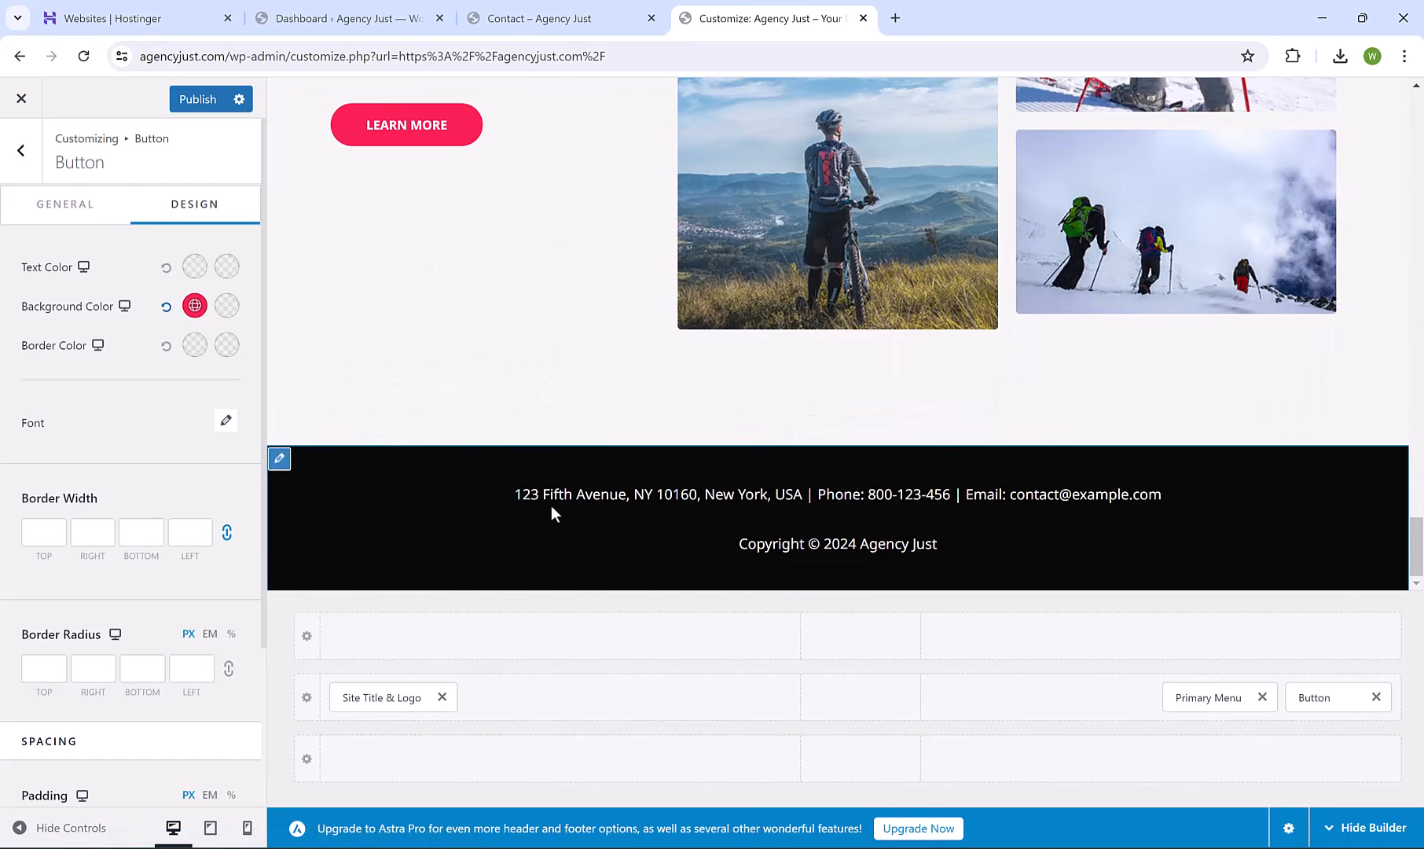
pyautogui.click(279, 459)
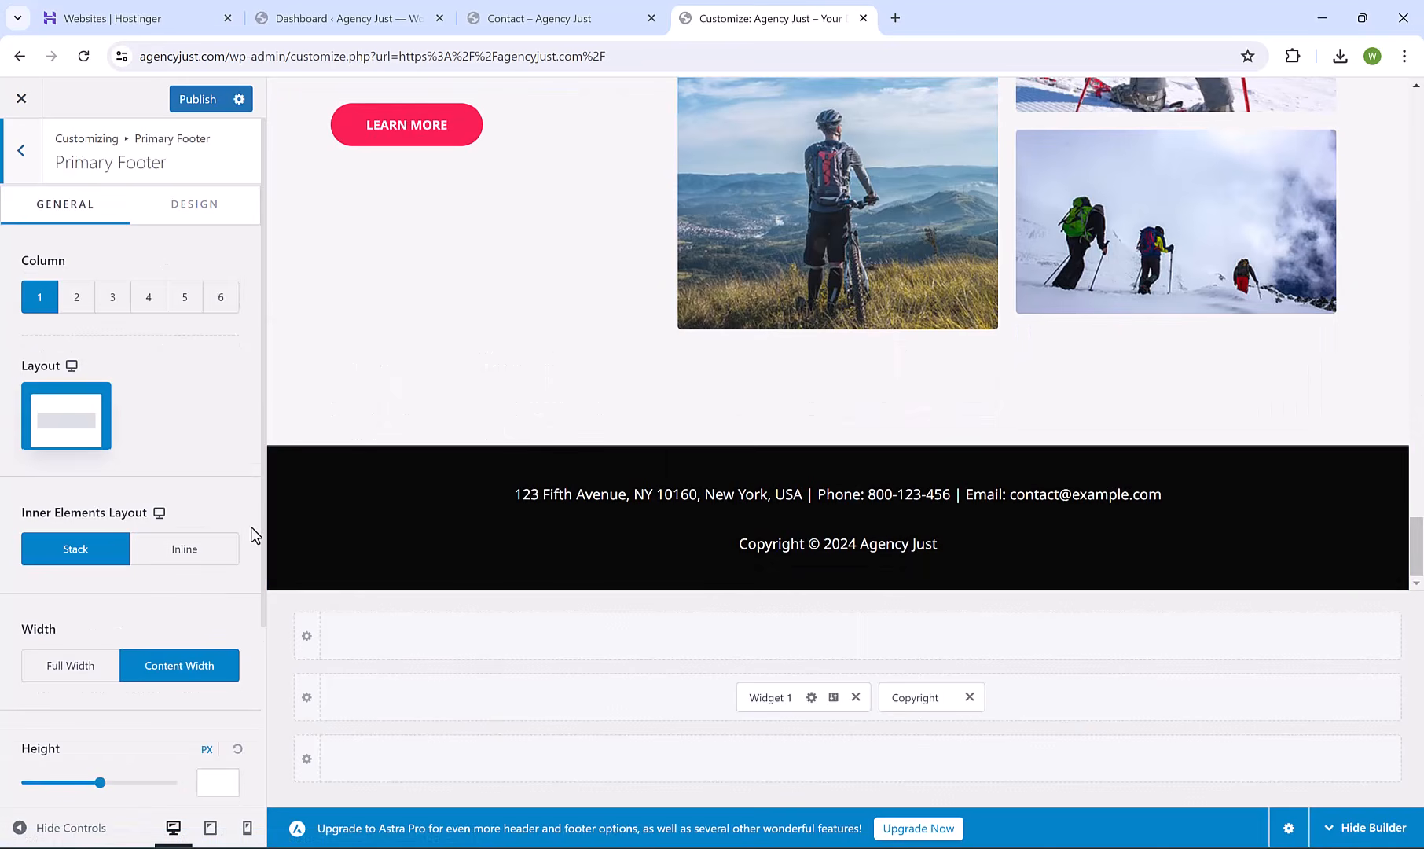
pyautogui.click(774, 695)
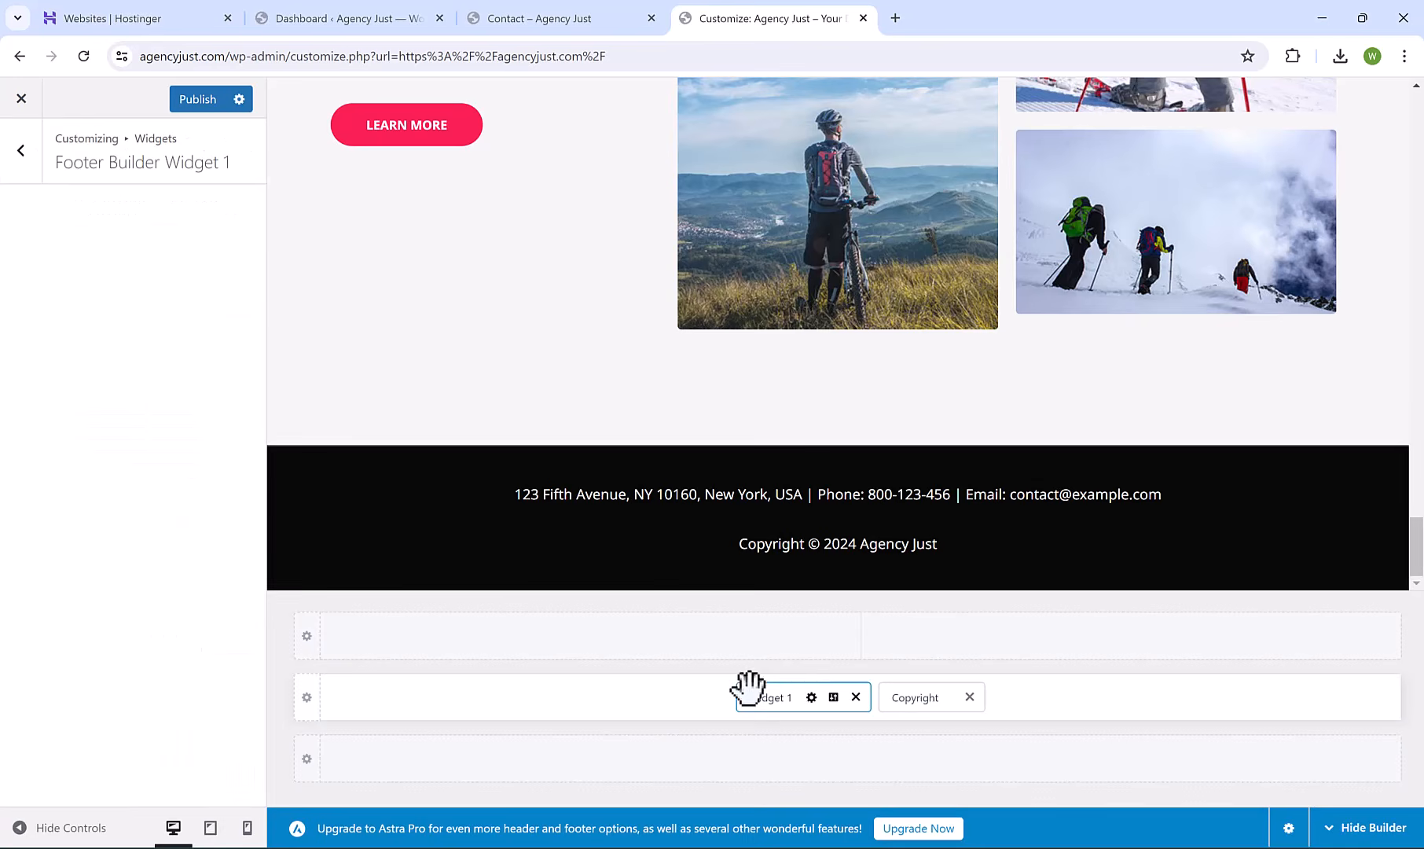
pyautogui.click(99, 290)
pyautogui.doubleClick(165, 346)
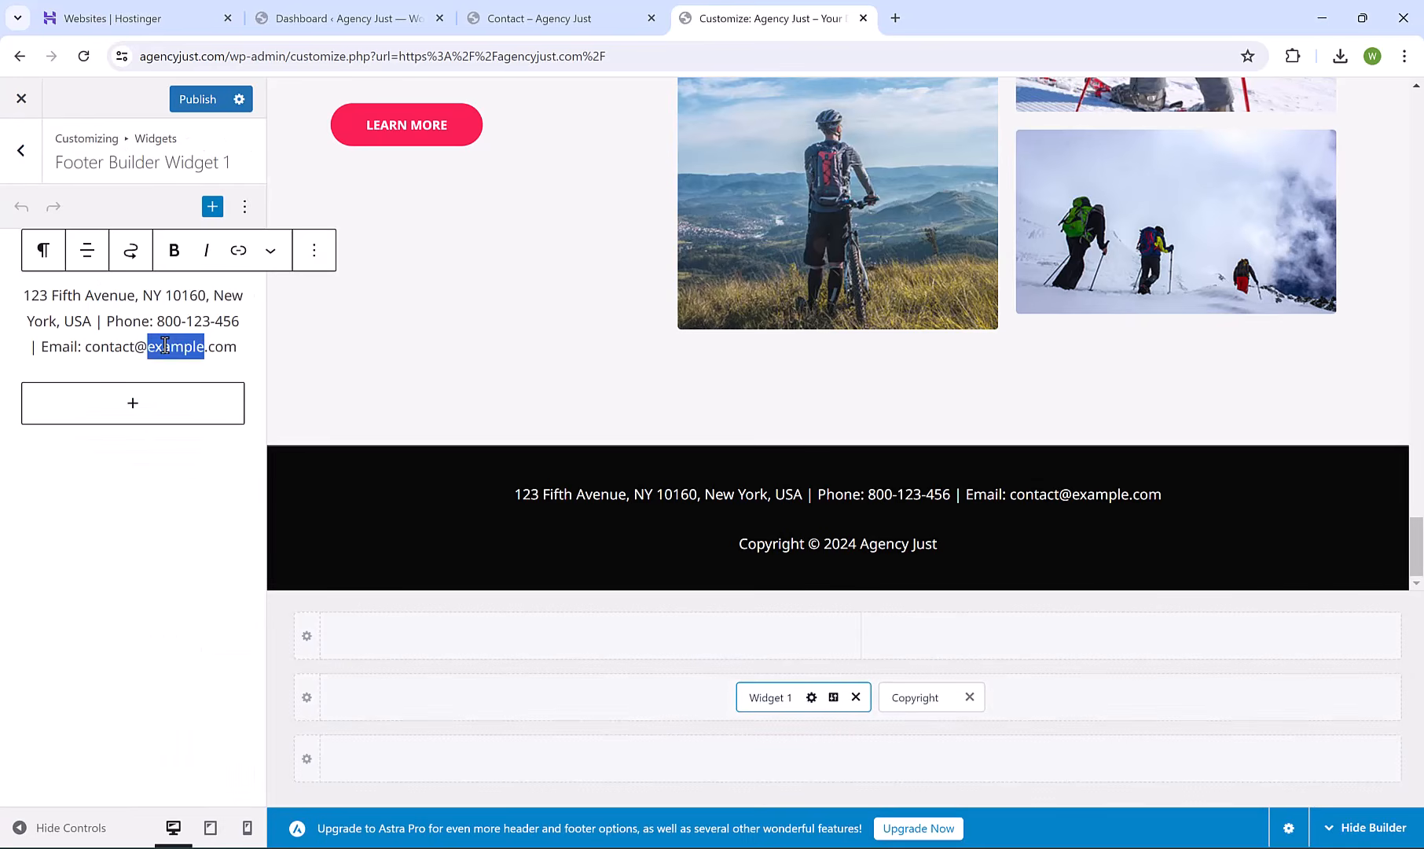
pyautogui.write('agencytrust')
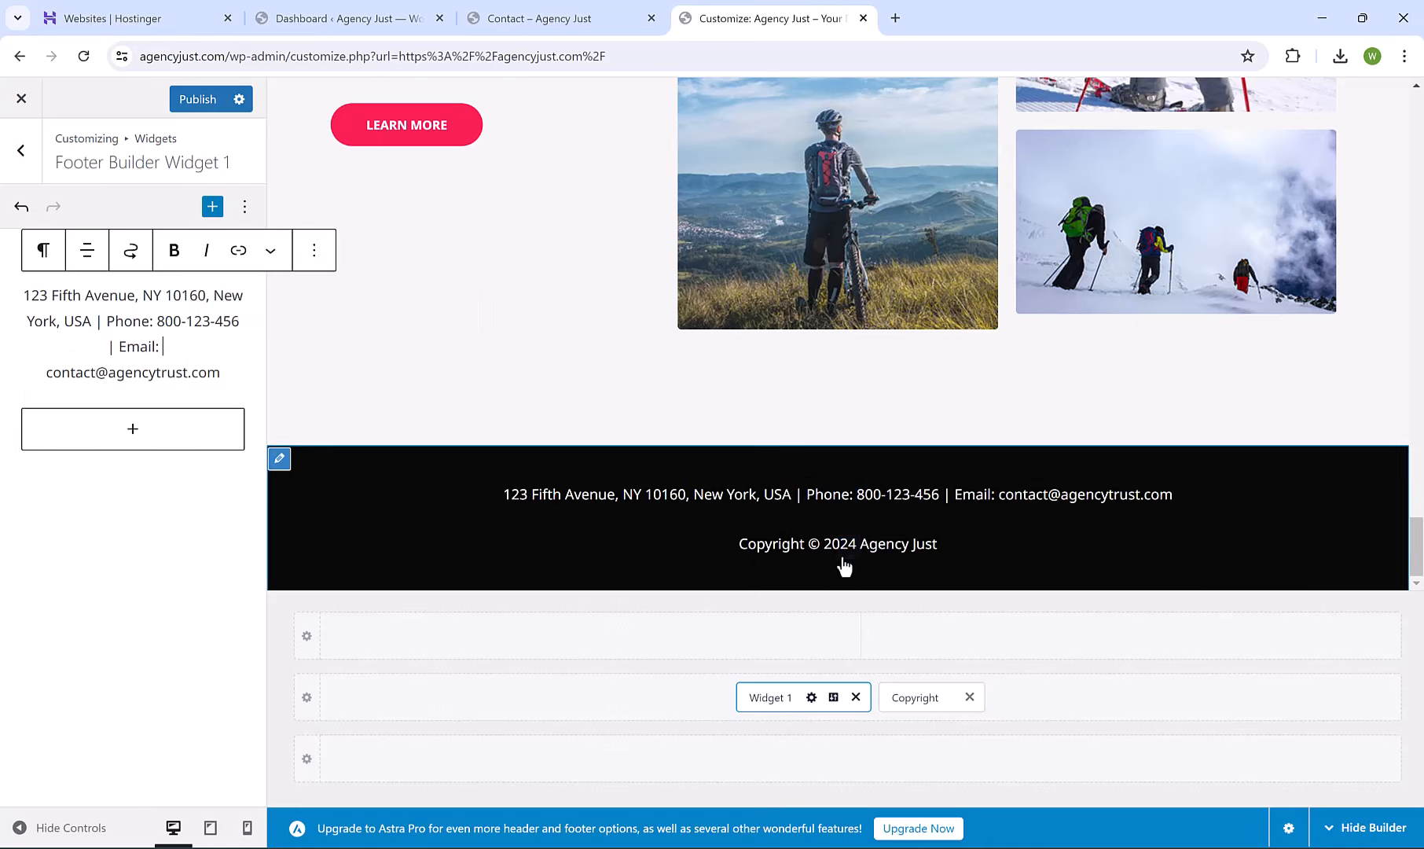
# Set the Primary Footer background to dark navy #000866 and publish the changes.
pyautogui.click(926, 699)
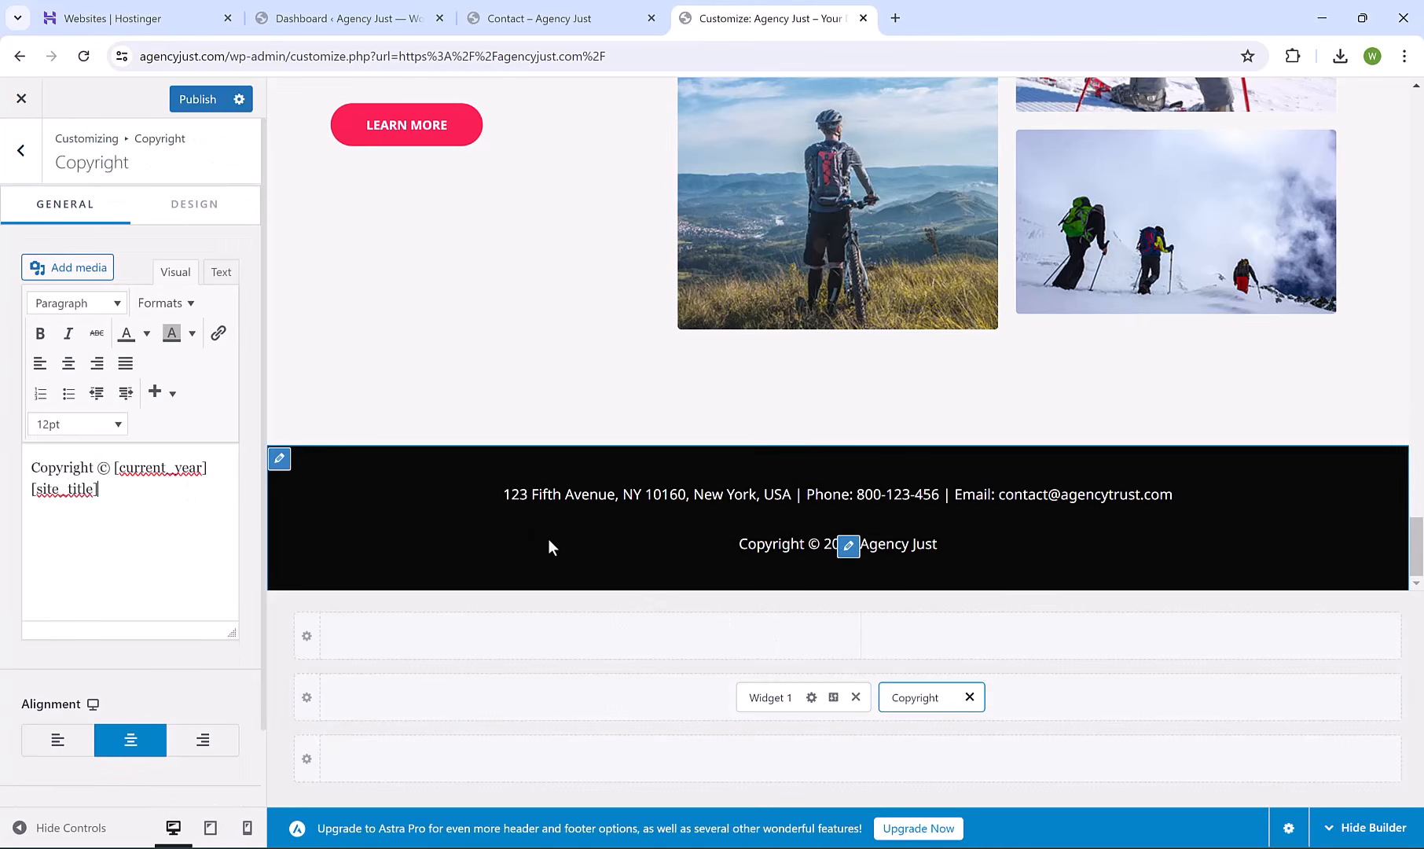
pyautogui.click(279, 462)
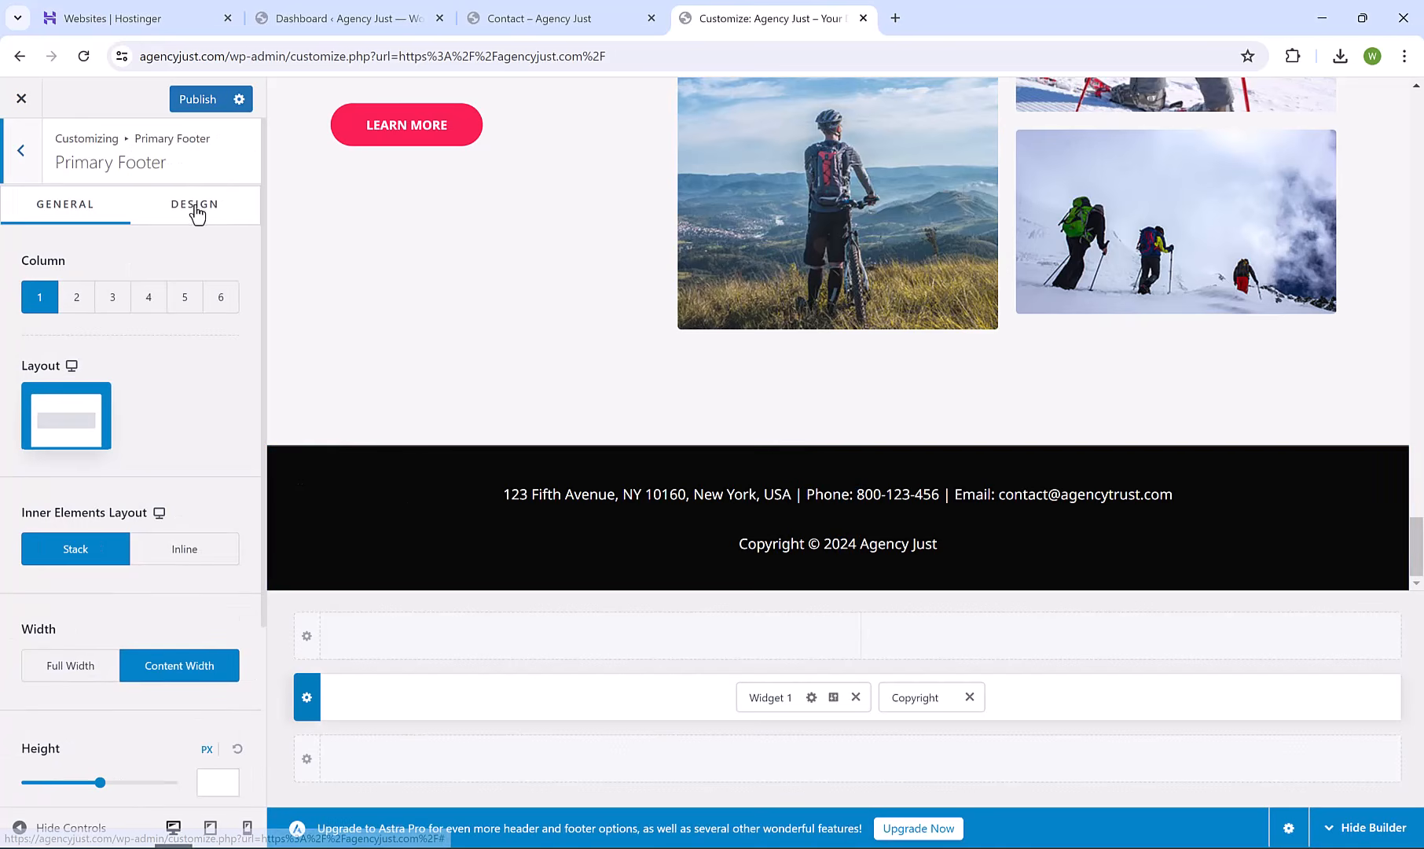
pyautogui.click(195, 211)
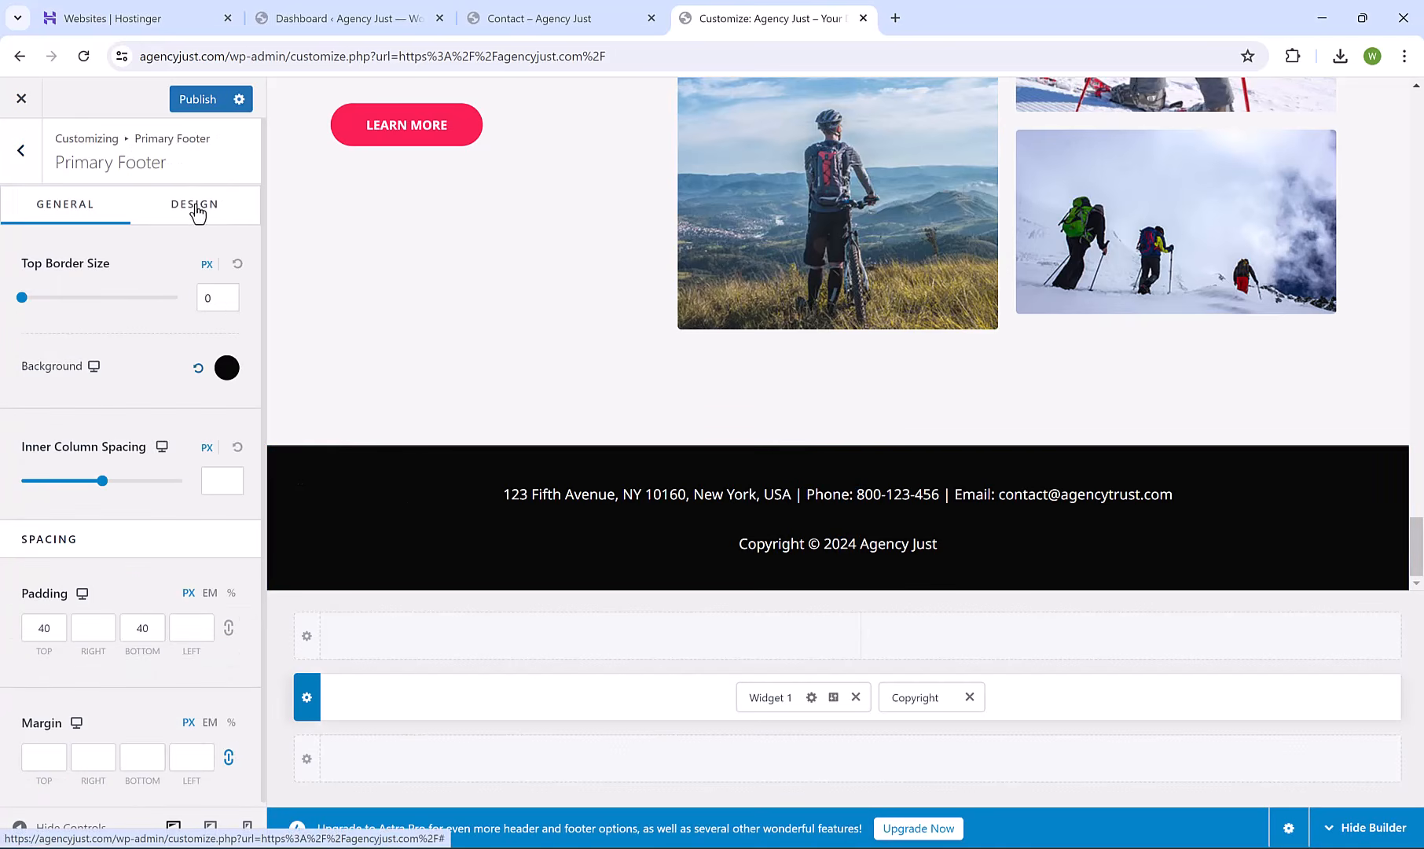
pyautogui.click(226, 367)
pyautogui.click(161, 688)
pyautogui.moveTo(233, 479); pyautogui.dragTo(238, 590)
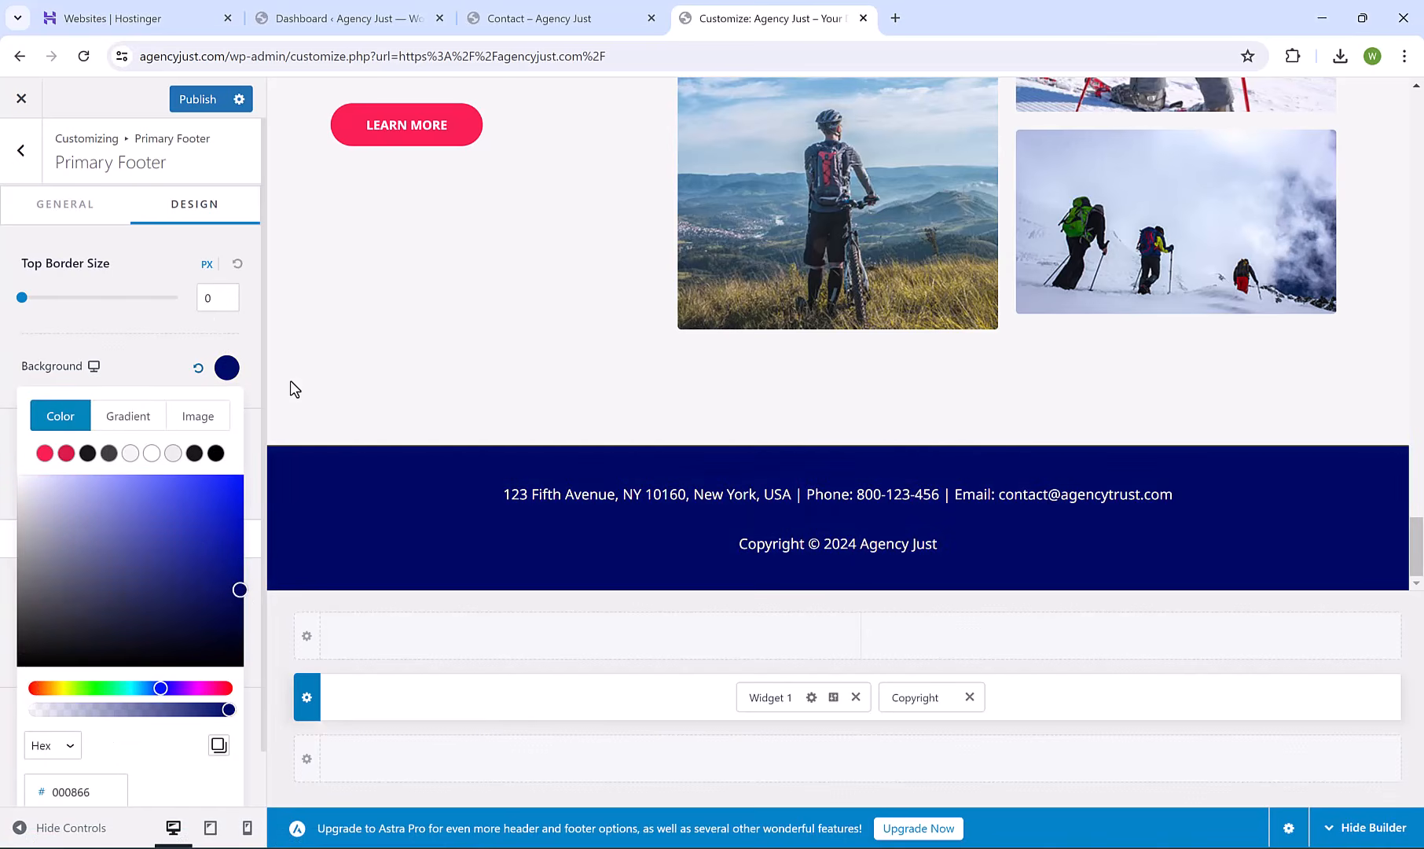
pyautogui.click(291, 389)
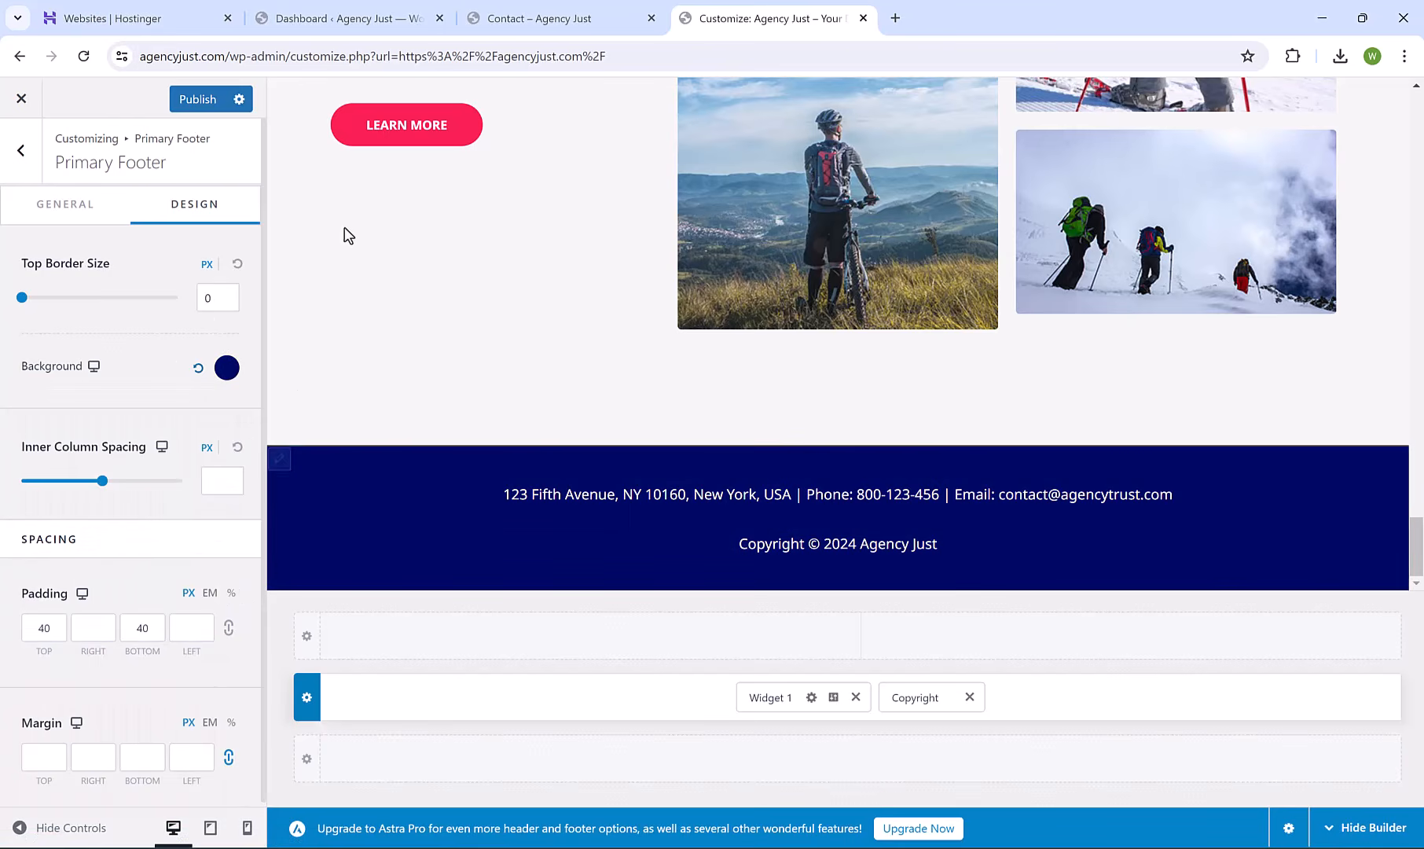
pyautogui.click(204, 99)
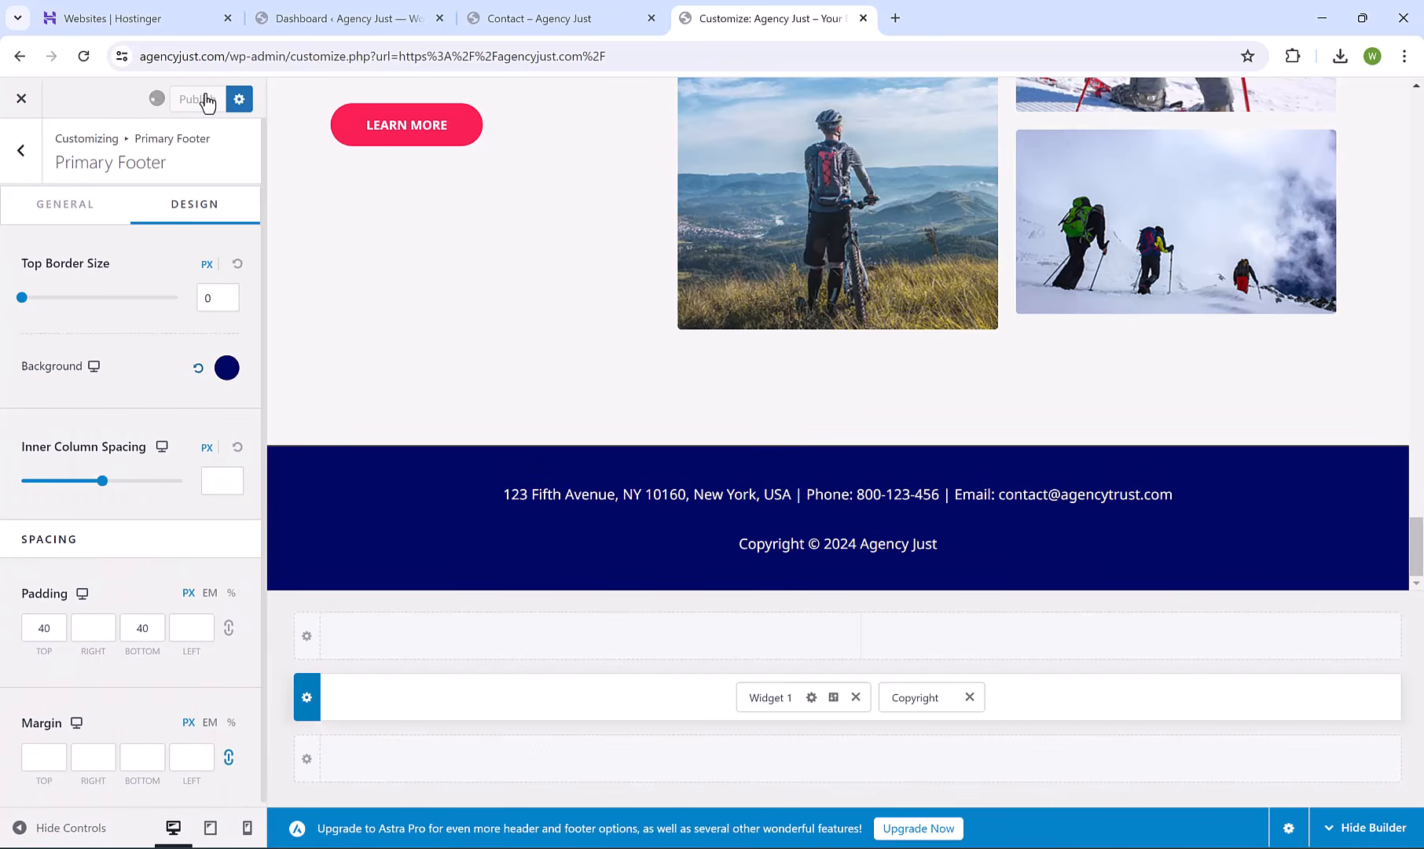
# Exit the Customizer and scroll the live homepage down to the navy footer and back.
pyautogui.click(19, 104)
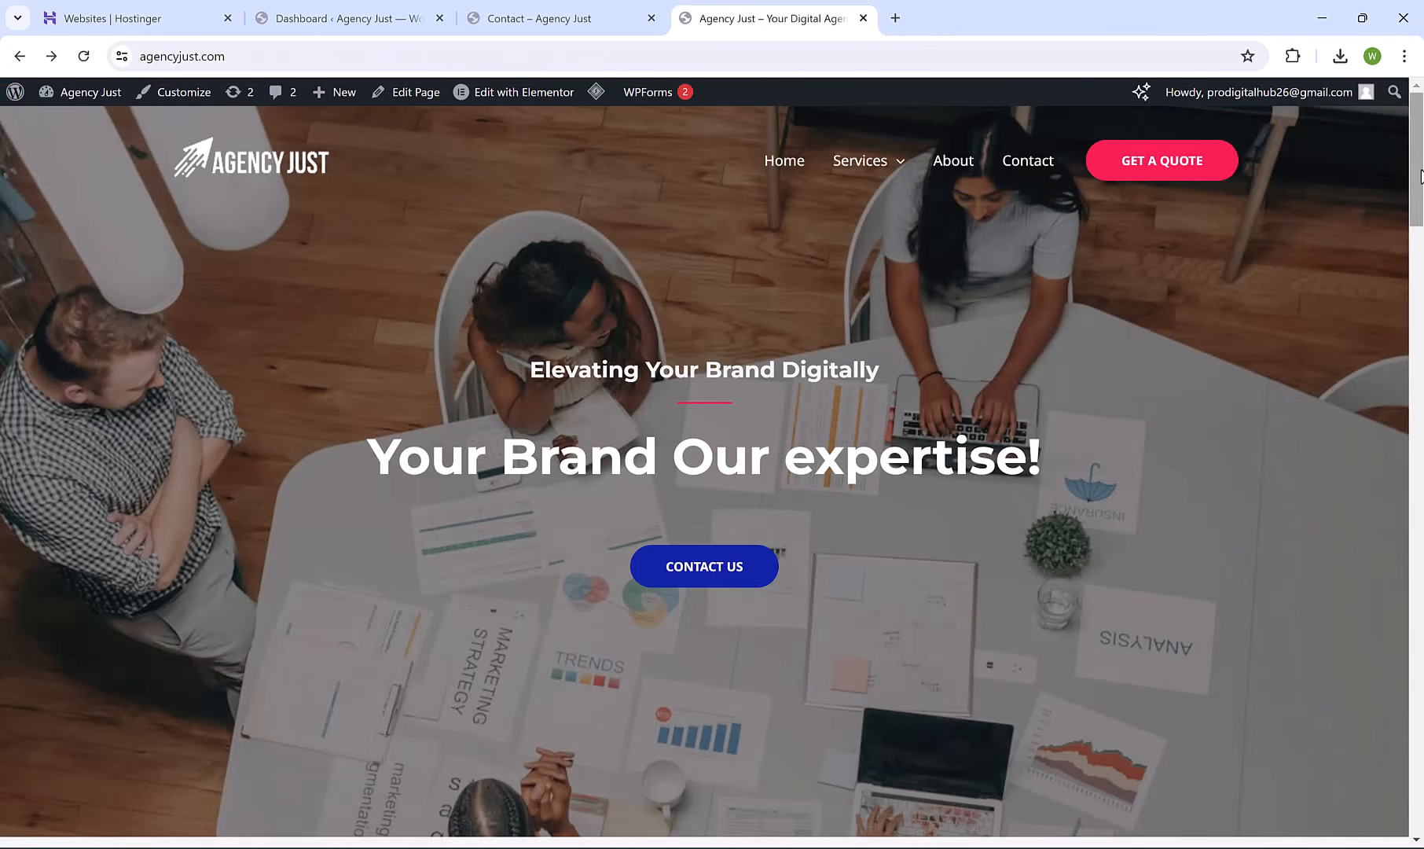
pyautogui.scroll(-20, 1398, 258)
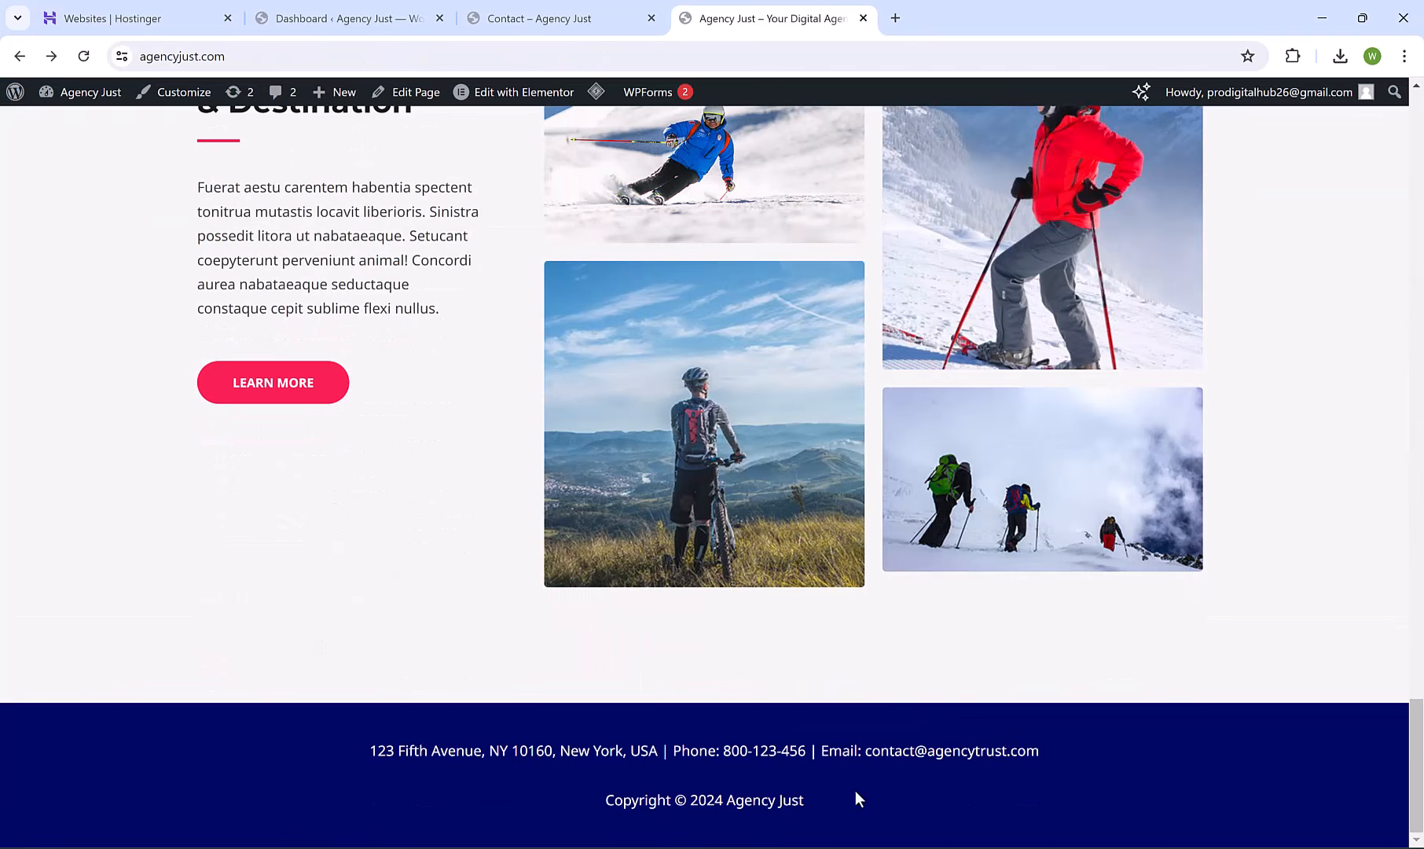
pyautogui.moveTo(1416, 770); pyautogui.dragTo(1416, 161)
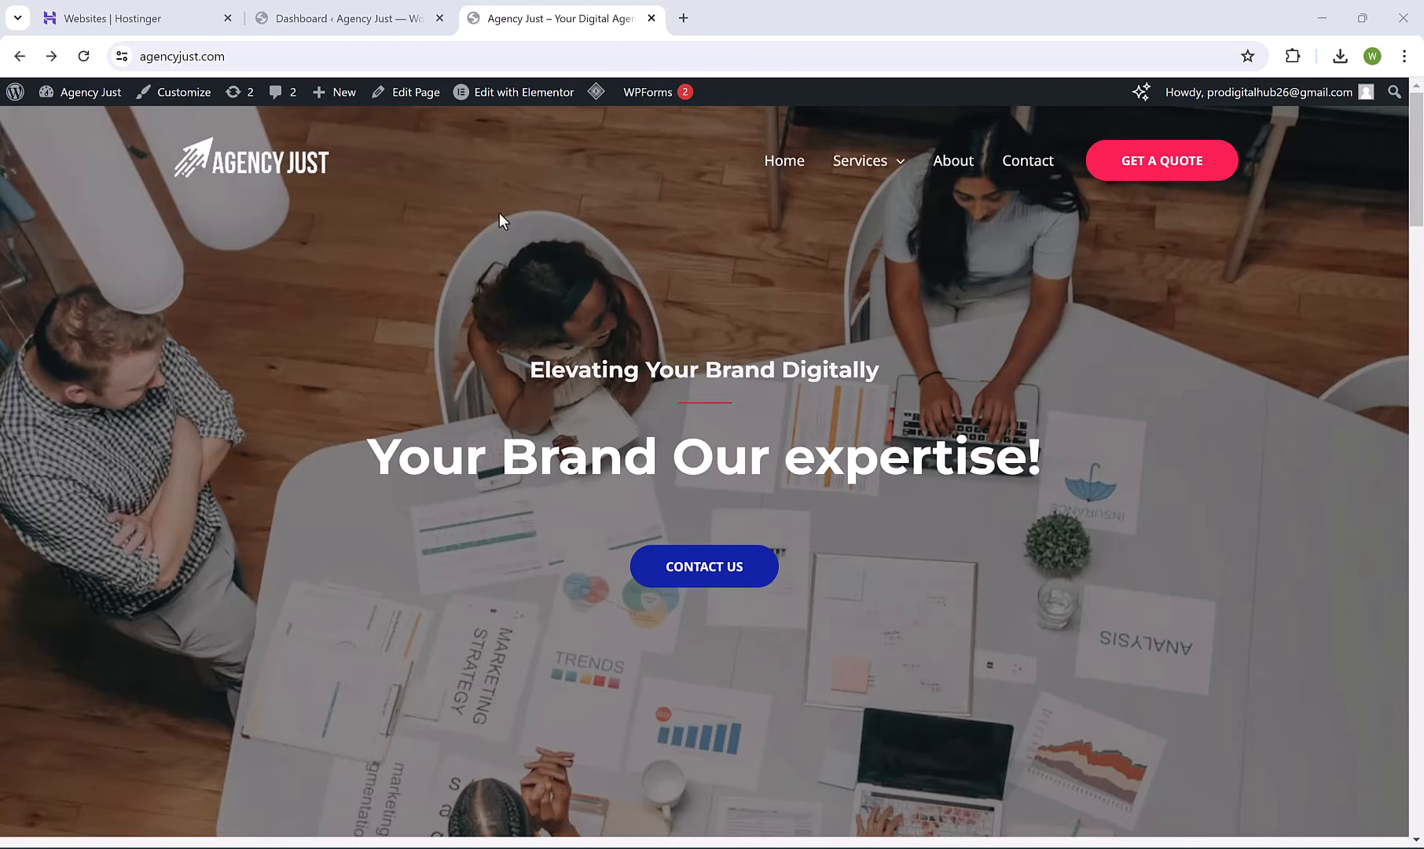
# Open the Home page in Elementor and switch to the mobile preview.
pyautogui.click(508, 104)
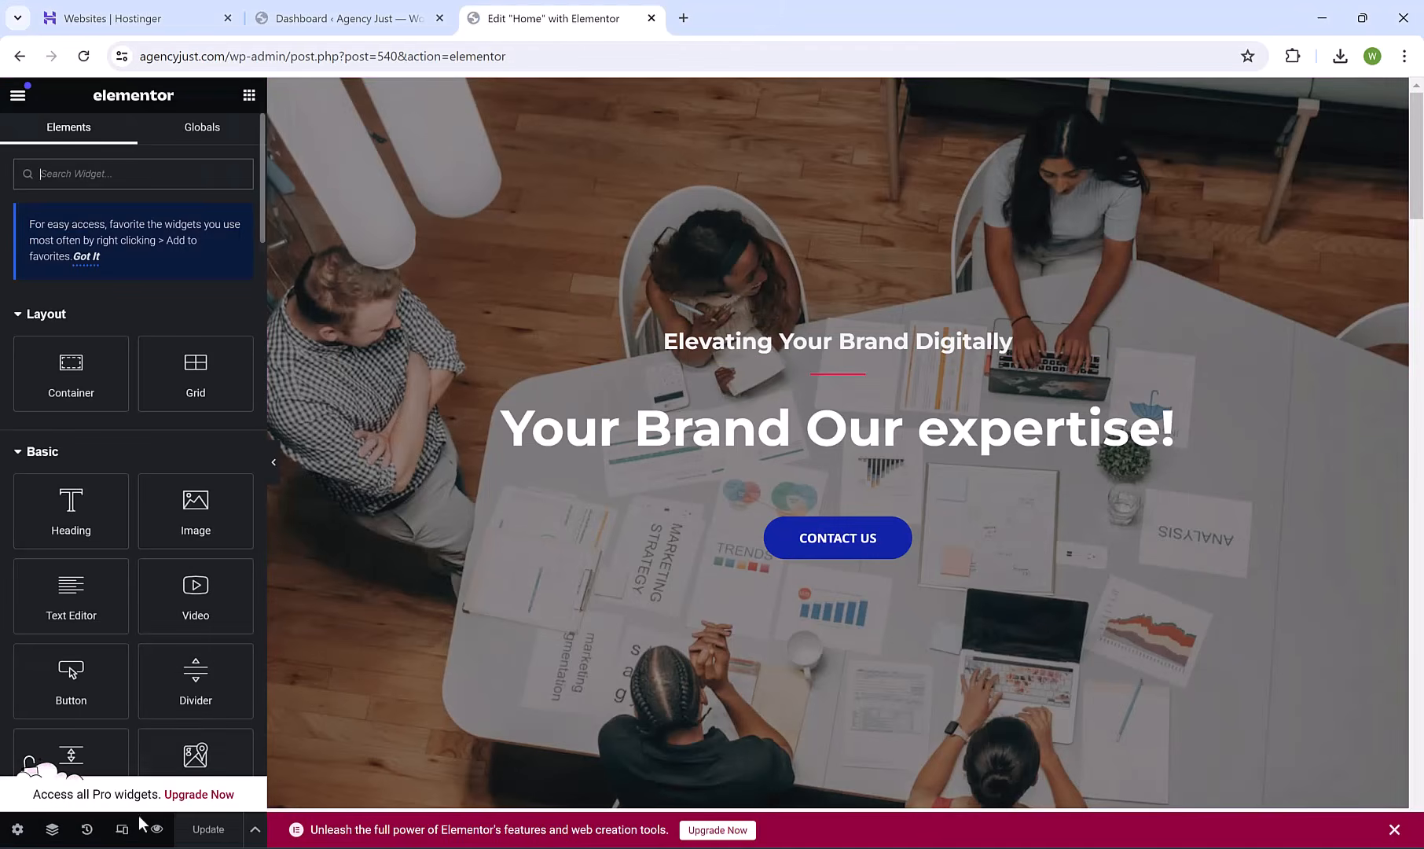
pyautogui.click(122, 830)
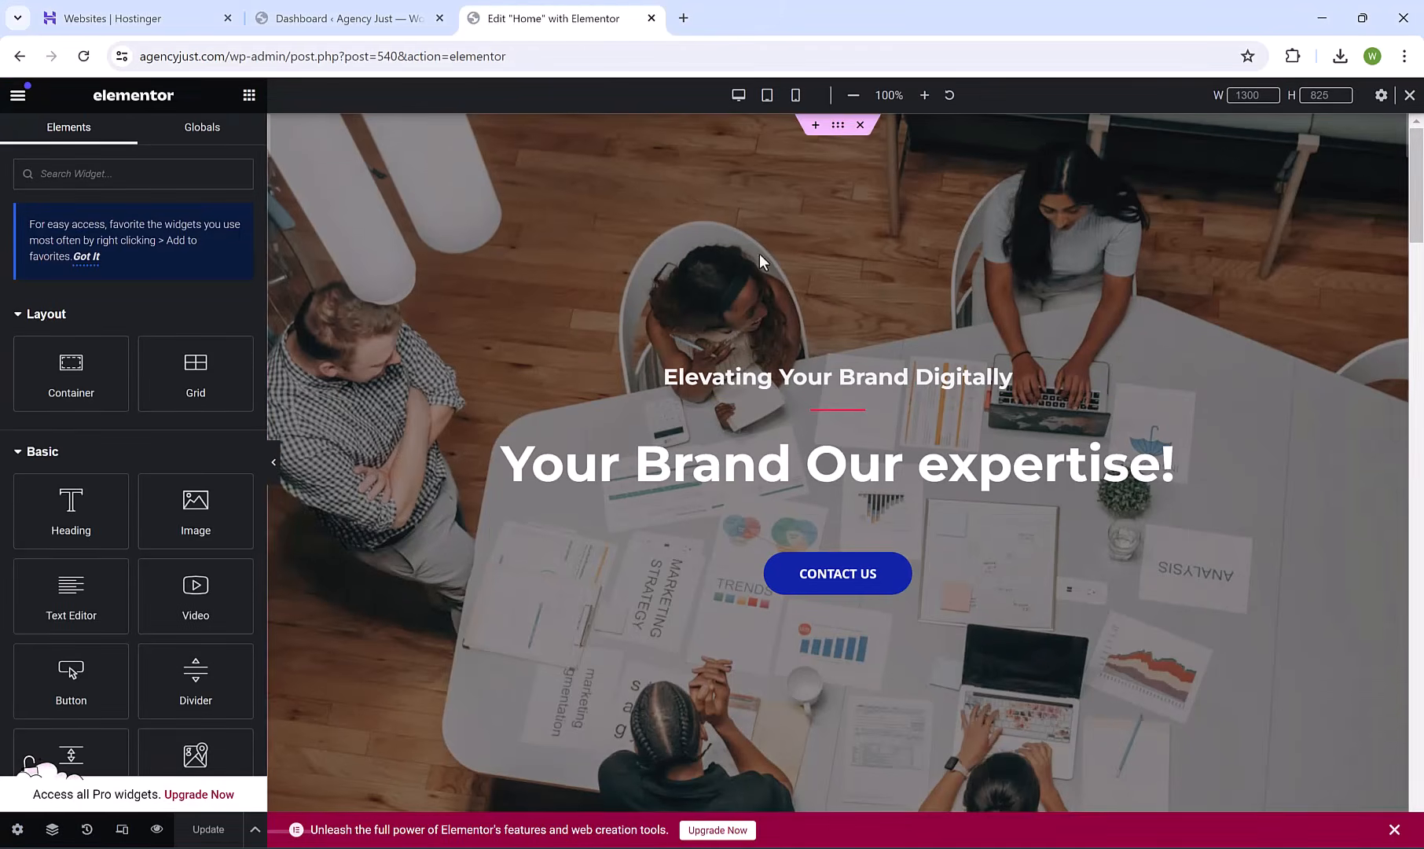
pyautogui.click(795, 95)
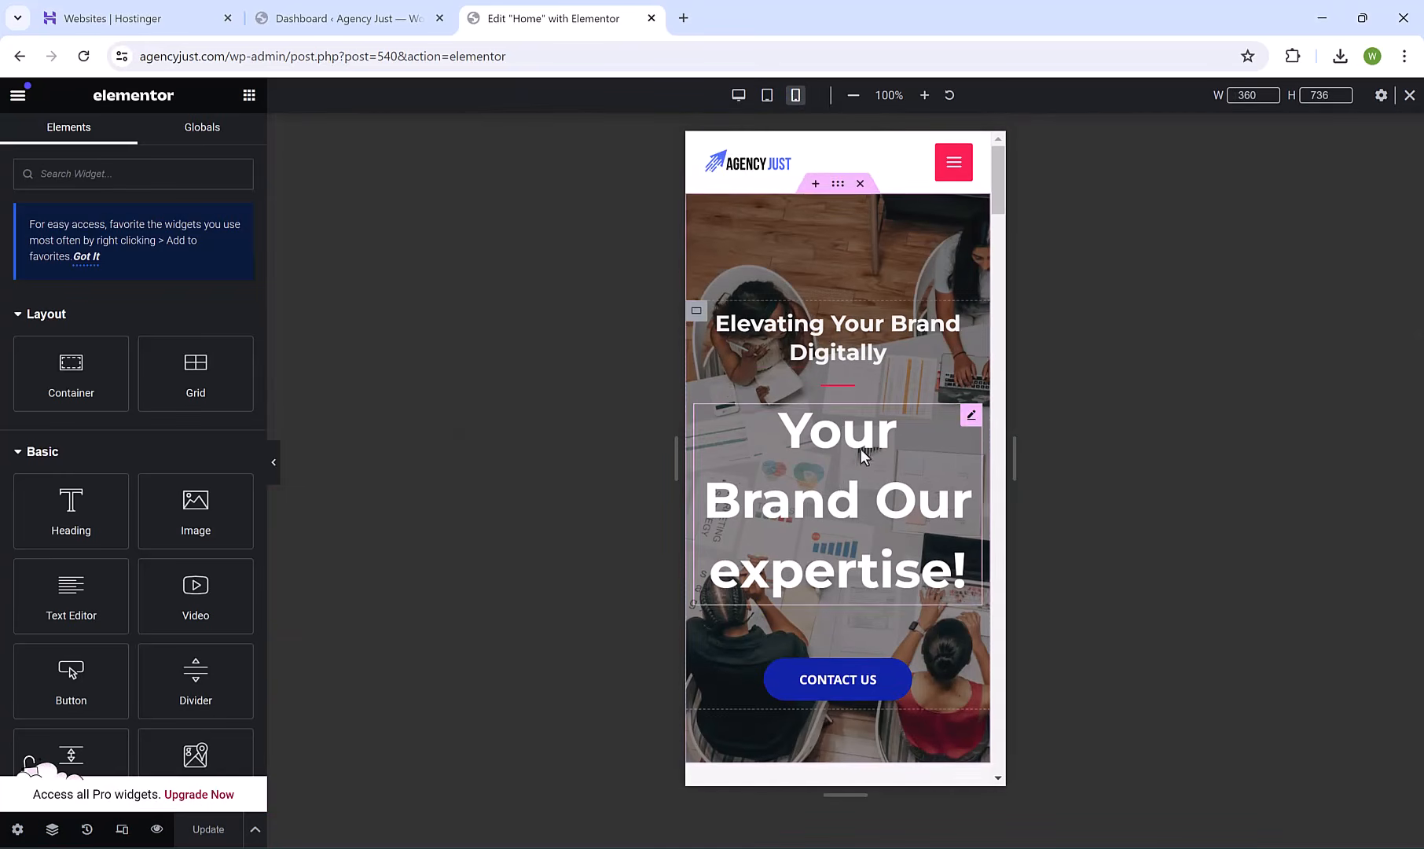
pyautogui.moveTo(996, 189); pyautogui.dragTo(879, 259)
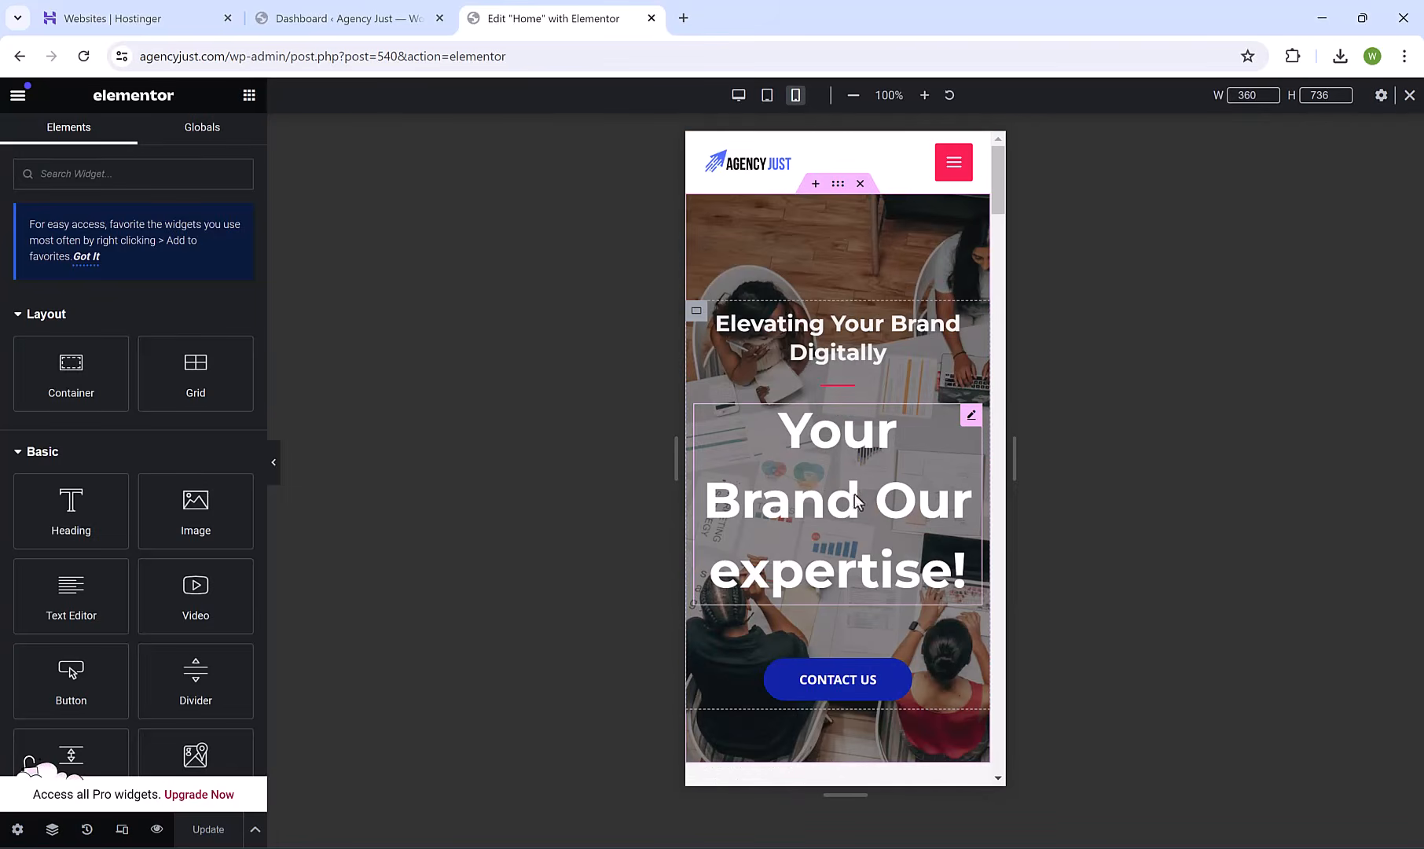
# Reduce the mobile 'Your Brand Our expertise!' heading font size to 43 px.
pyautogui.click(970, 416)
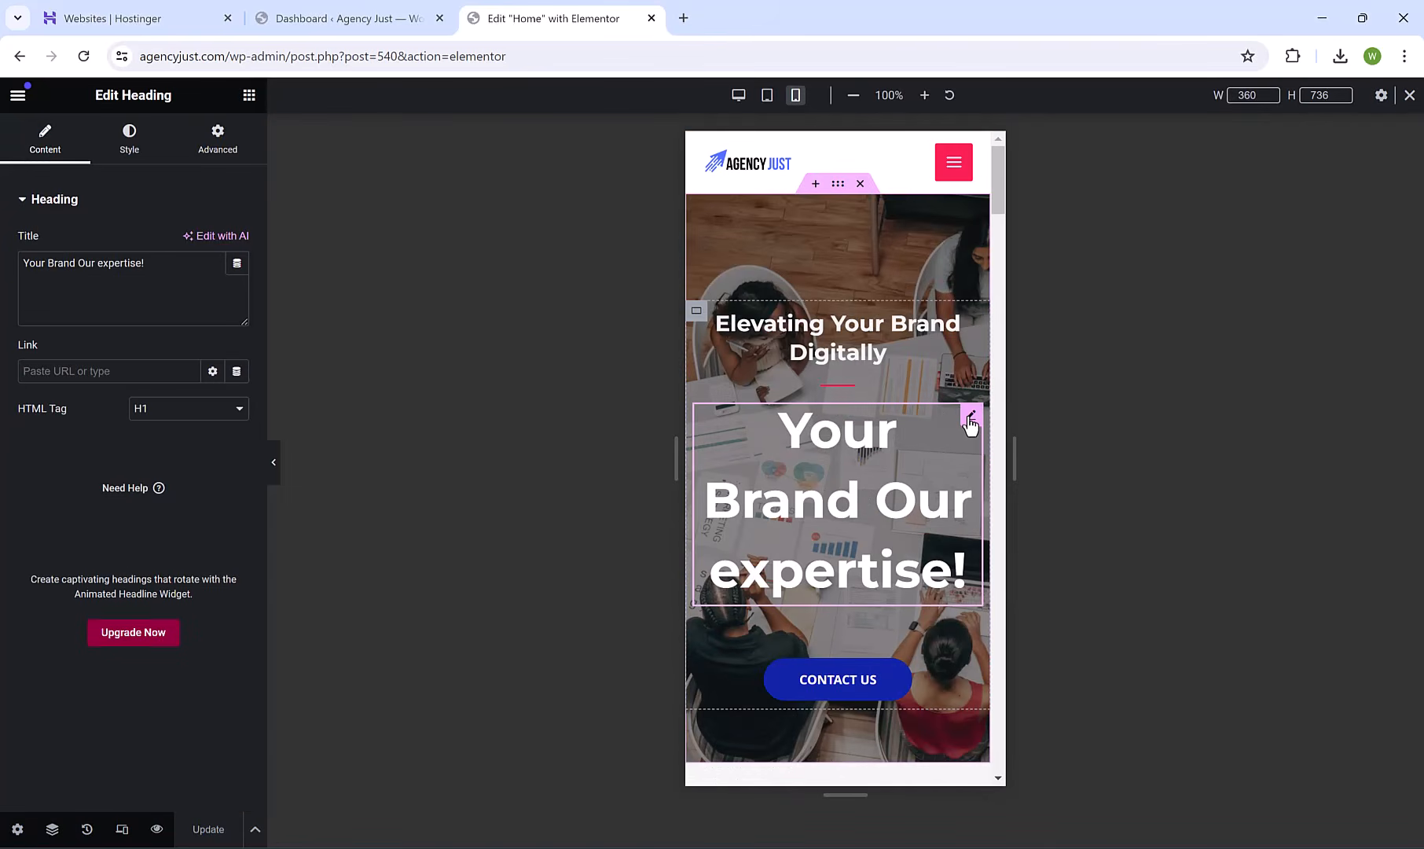
pyautogui.click(127, 154)
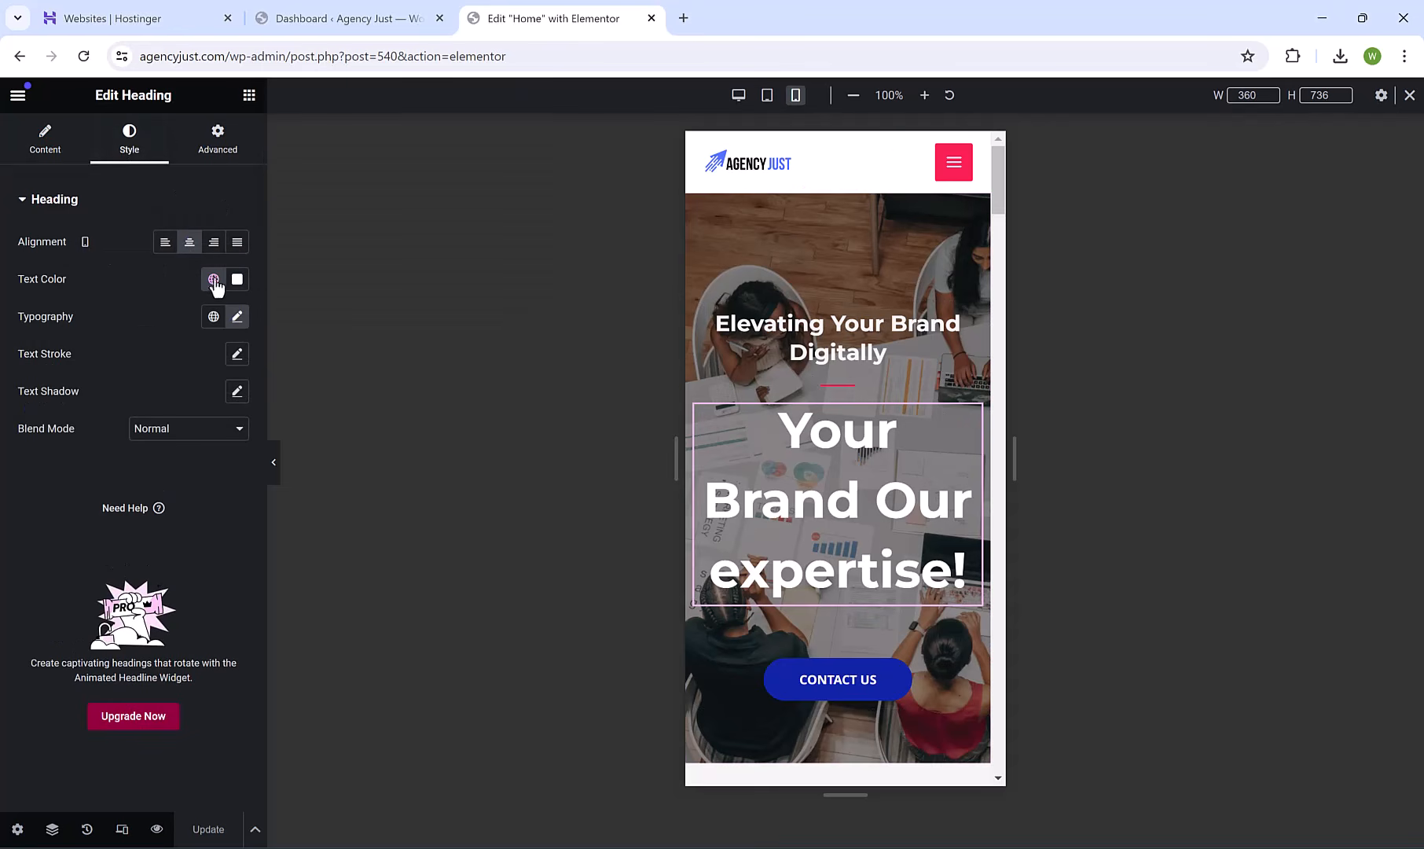
pyautogui.click(238, 317)
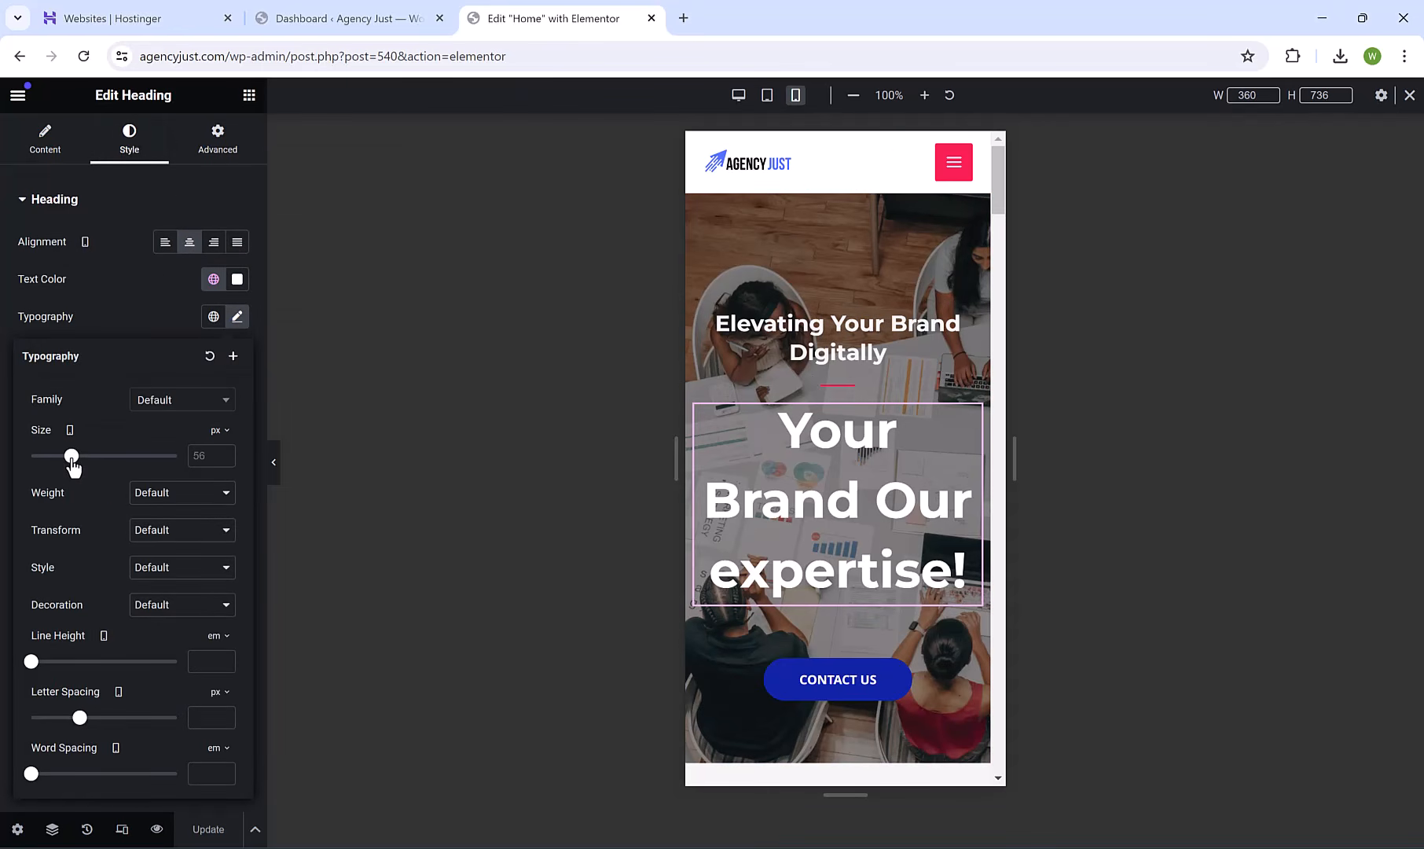
pyautogui.moveTo(72, 465); pyautogui.dragTo(63, 467)
pyautogui.scroll(-5, 848, 412)
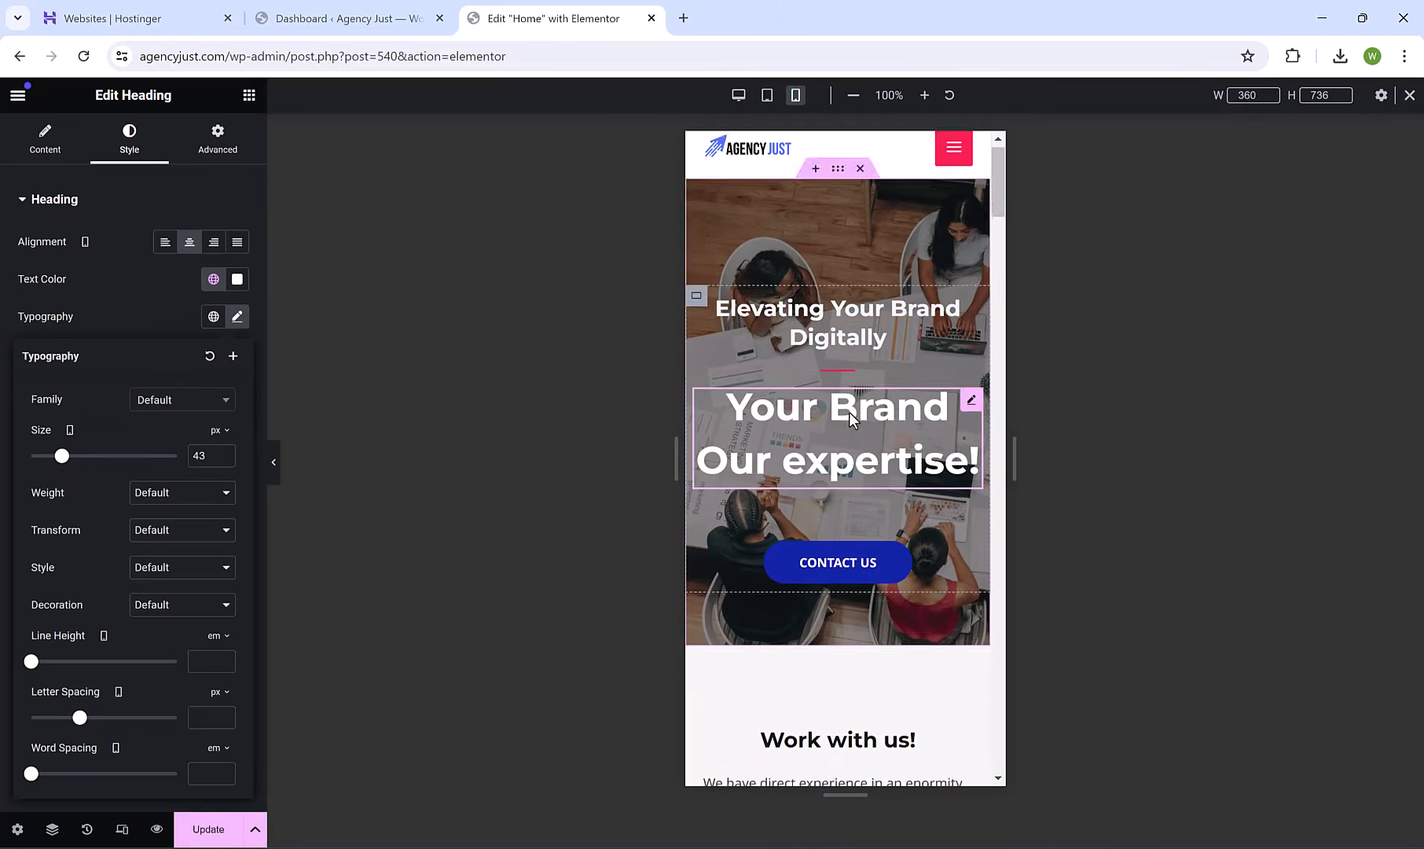
pyautogui.scroll(-15, 873, 421)
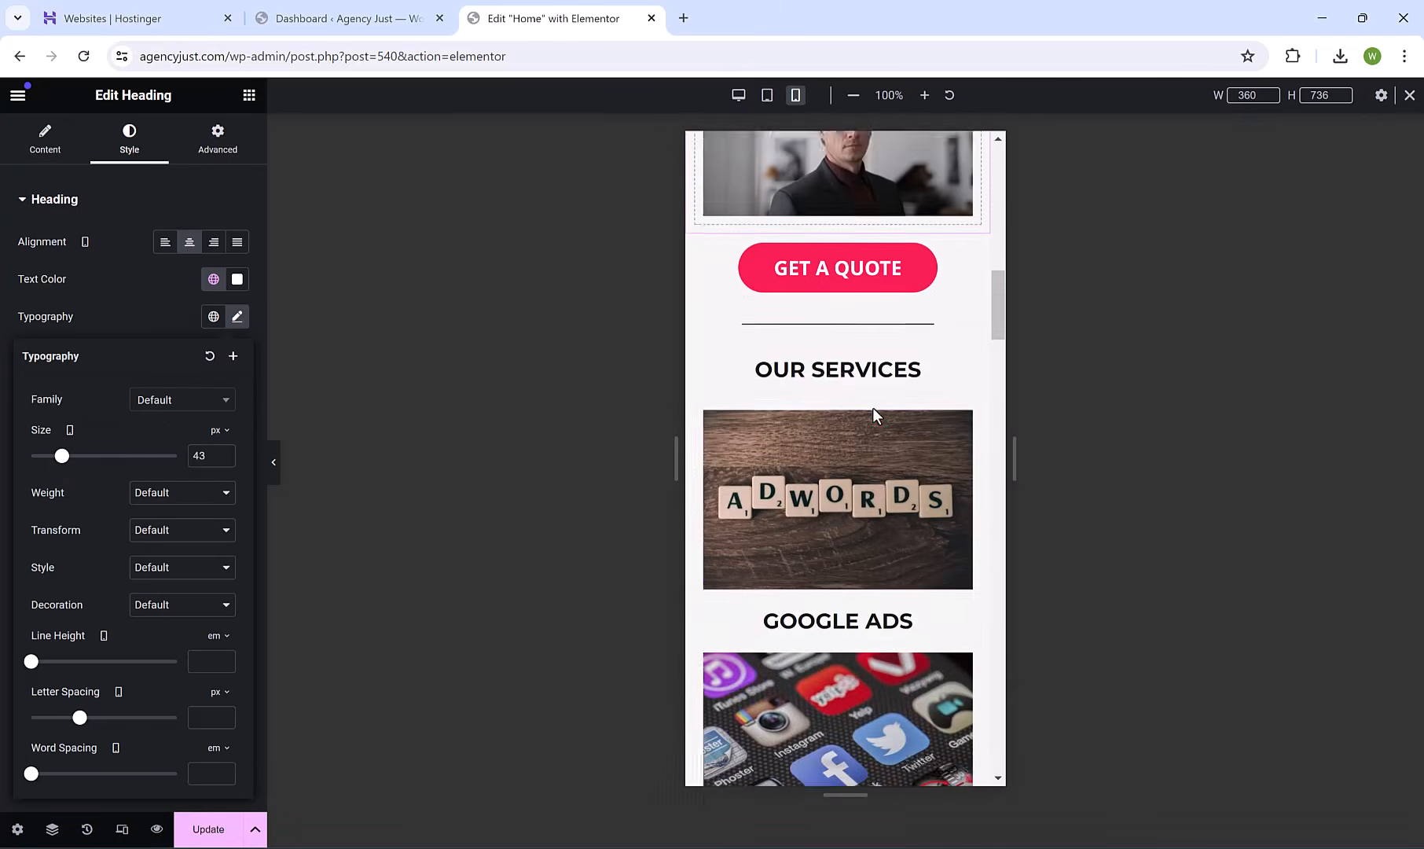
pyautogui.scroll(-5, 875, 407)
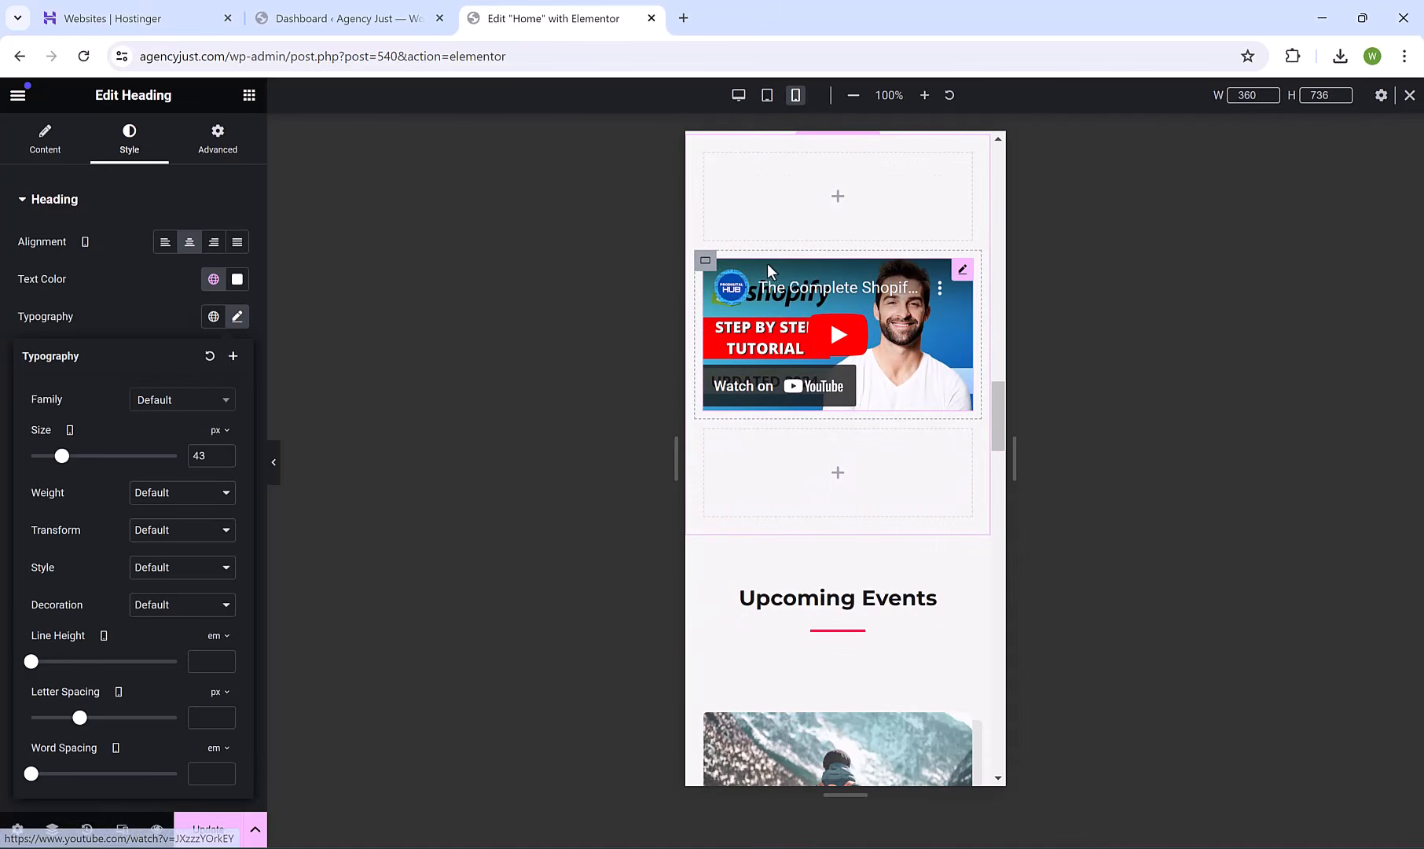
# Set the CEO video container to Hide On Mobile Portrait under Advanced > Responsive.
pyautogui.click(704, 262)
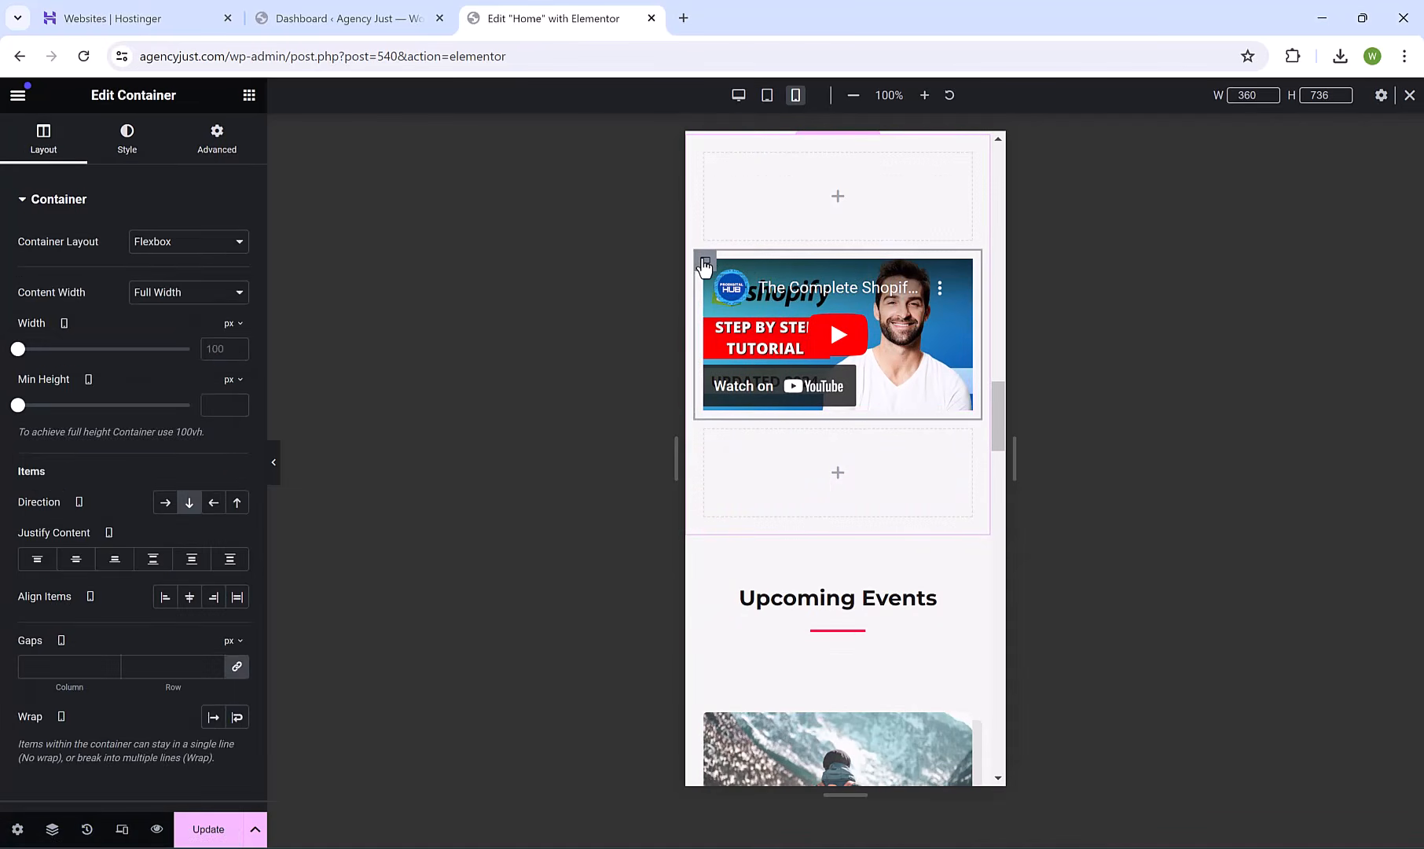
pyautogui.click(214, 154)
pyautogui.scroll(-4, 114, 445)
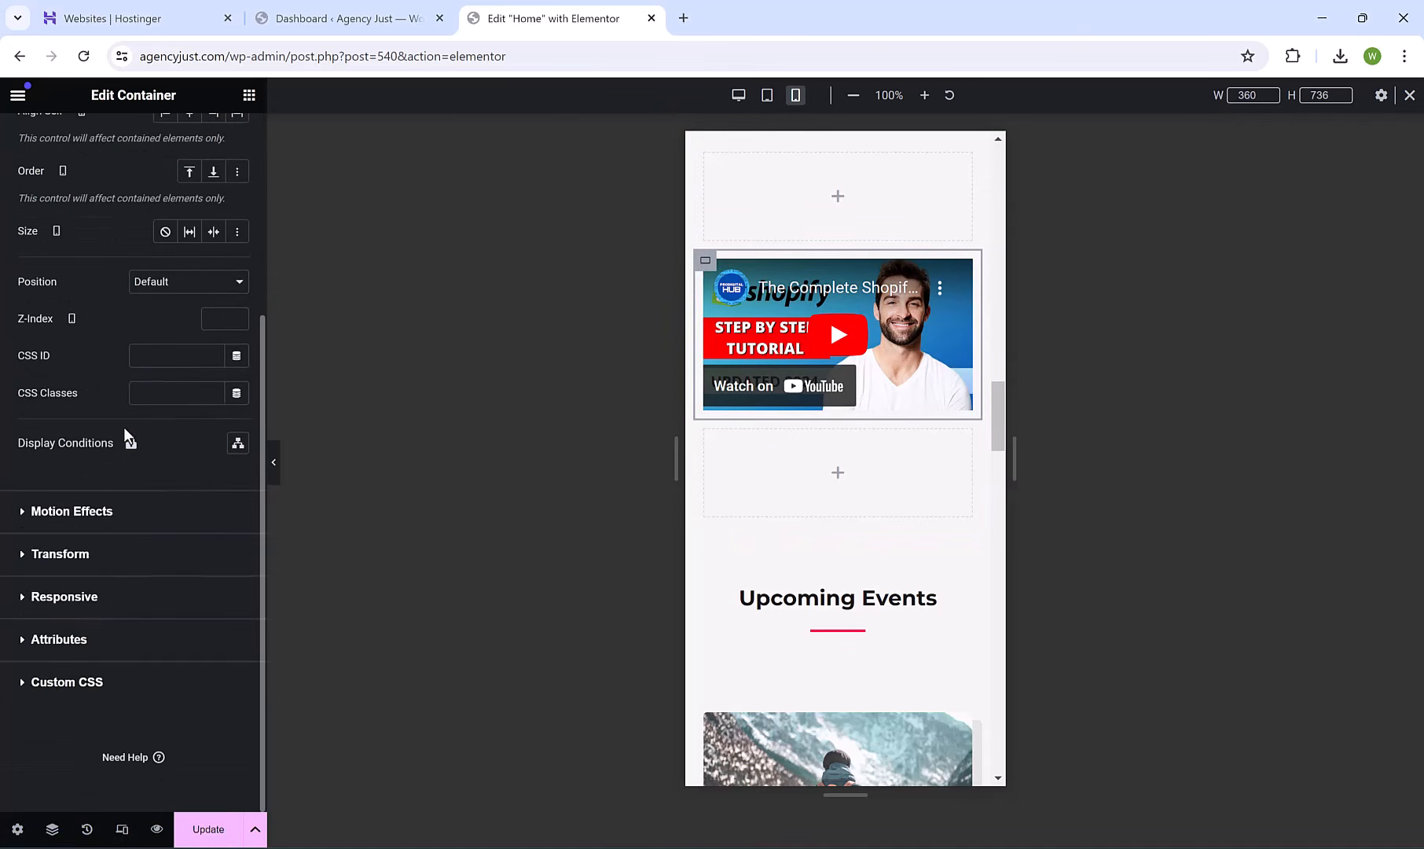
pyautogui.click(24, 599)
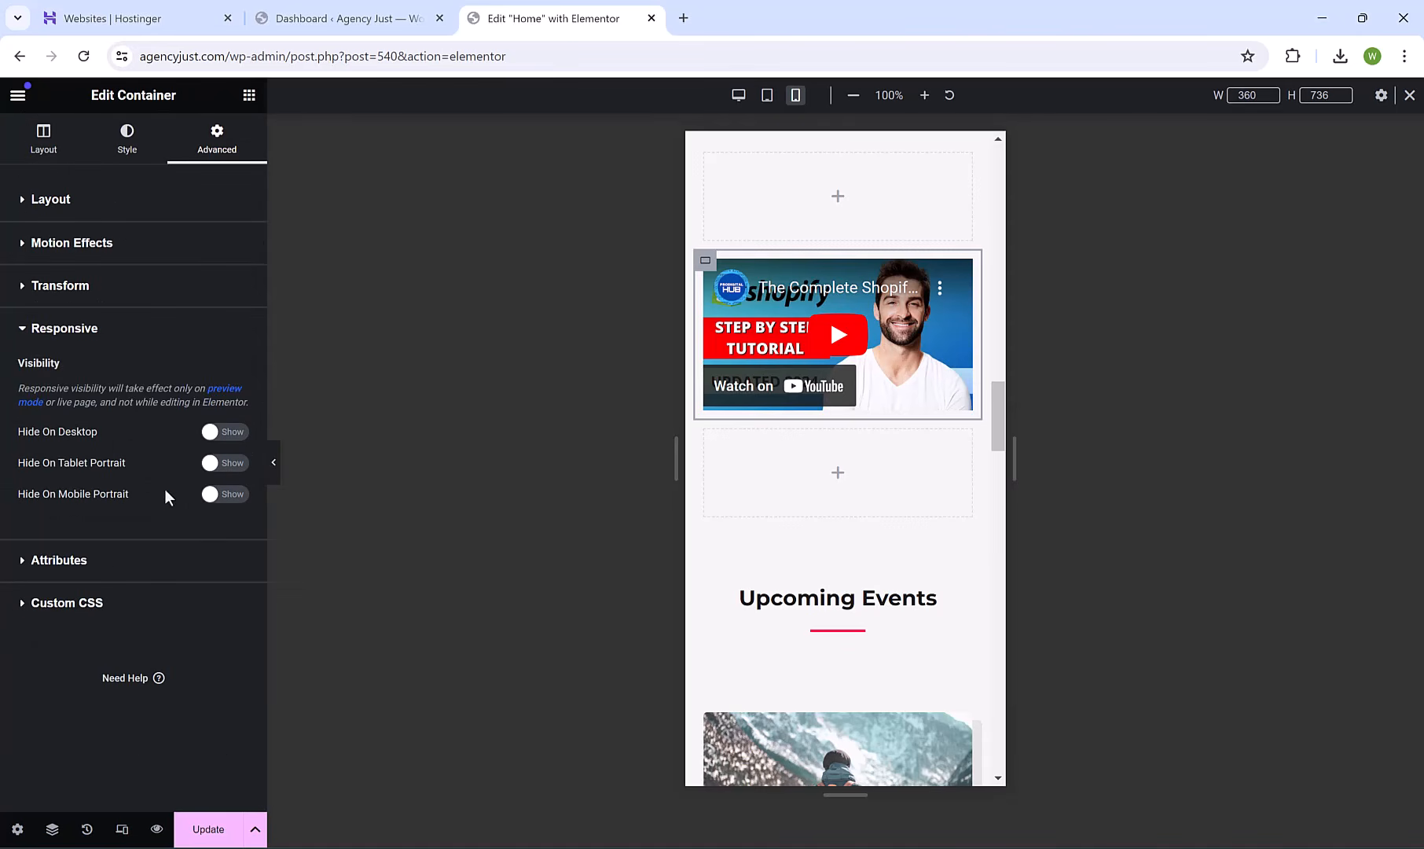
pyautogui.click(228, 494)
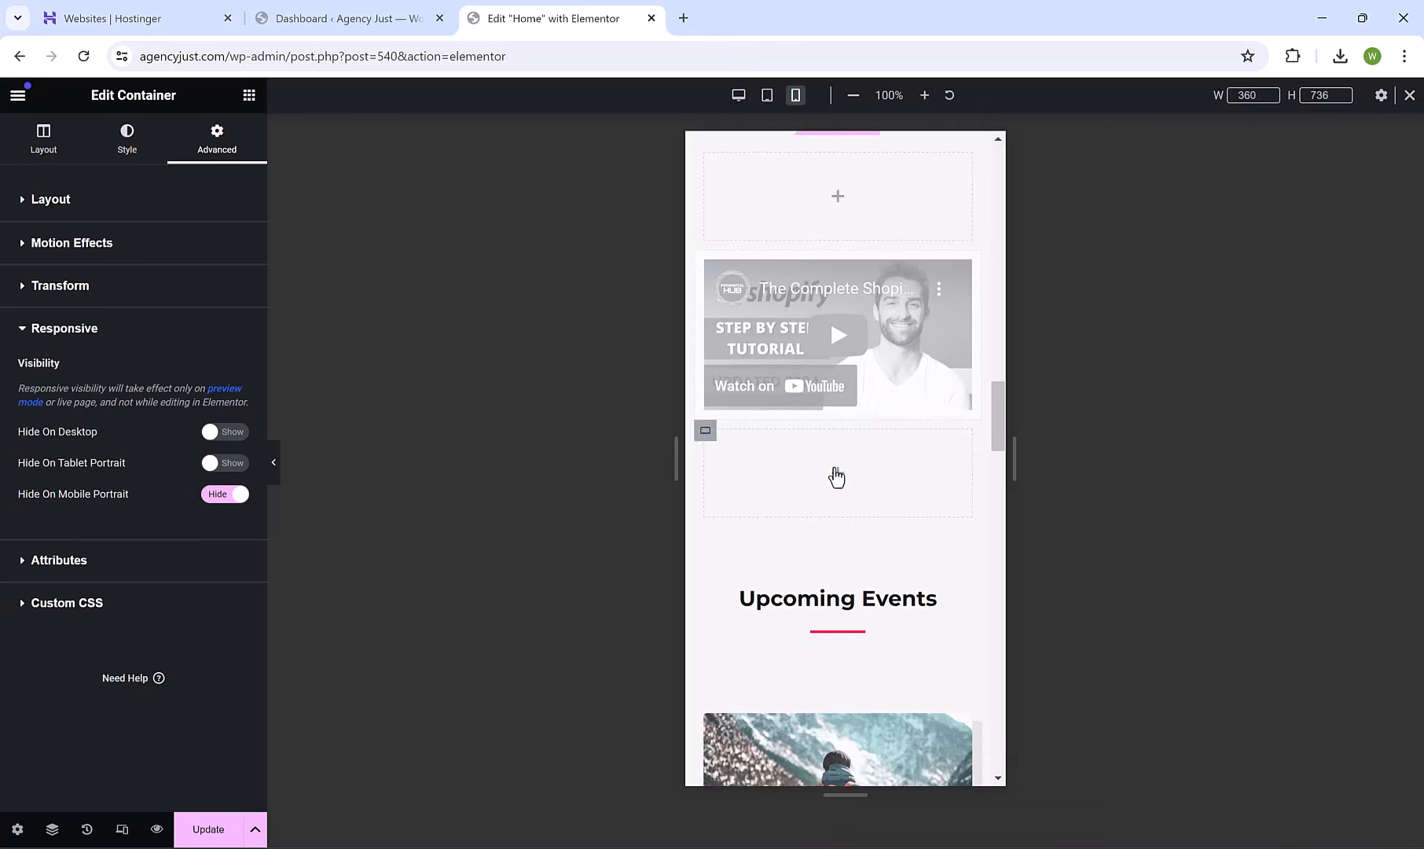
pyautogui.scroll(-8, 886, 524)
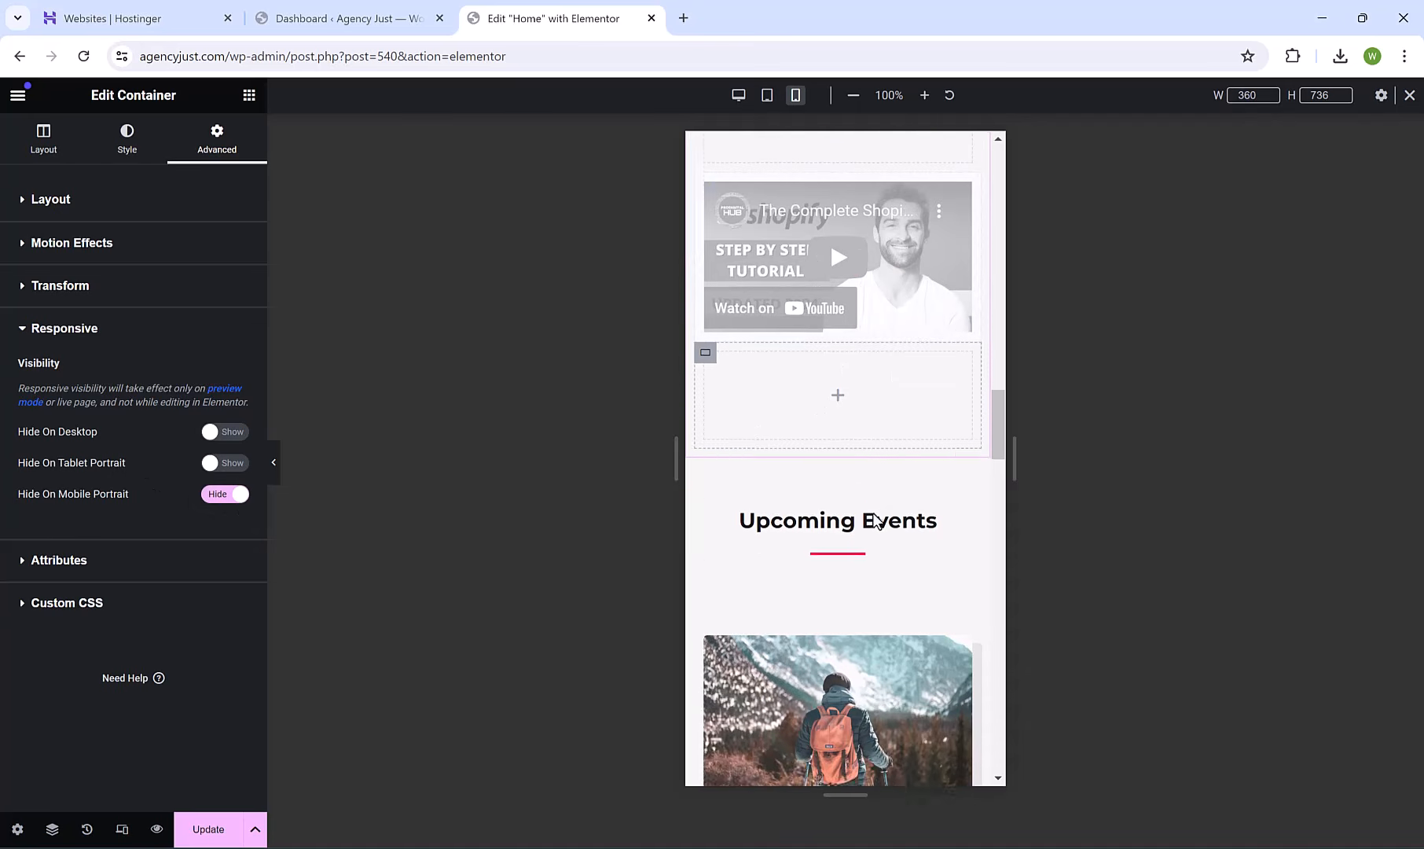
pyautogui.scroll(-10, 879, 501)
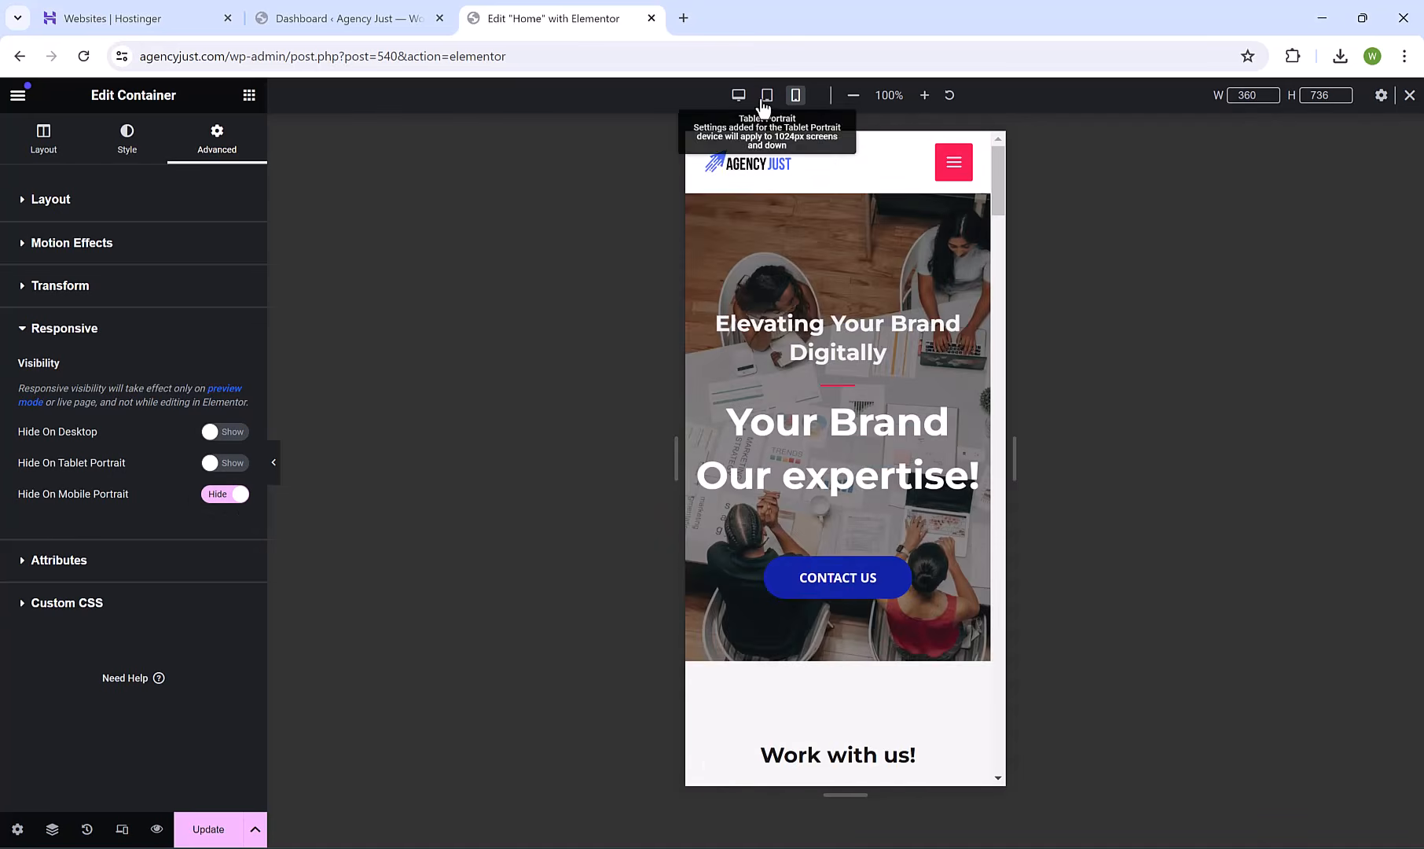
# Check the tablet and desktop previews to confirm the video still shows there.
pyautogui.click(768, 95)
pyautogui.scroll(-15, 1160, 327)
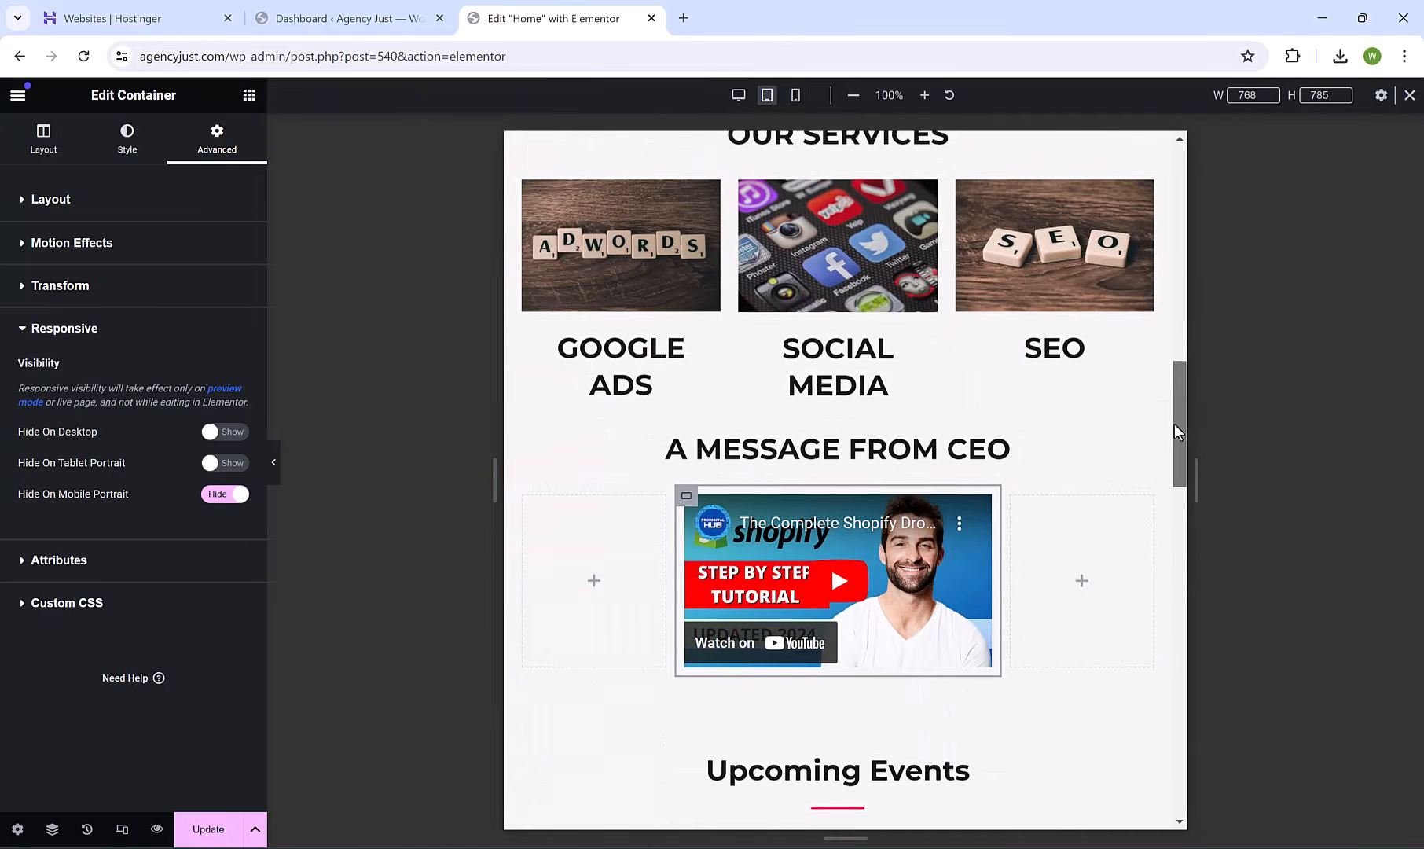
pyautogui.moveTo(1174, 424); pyautogui.dragTo(1179, 176)
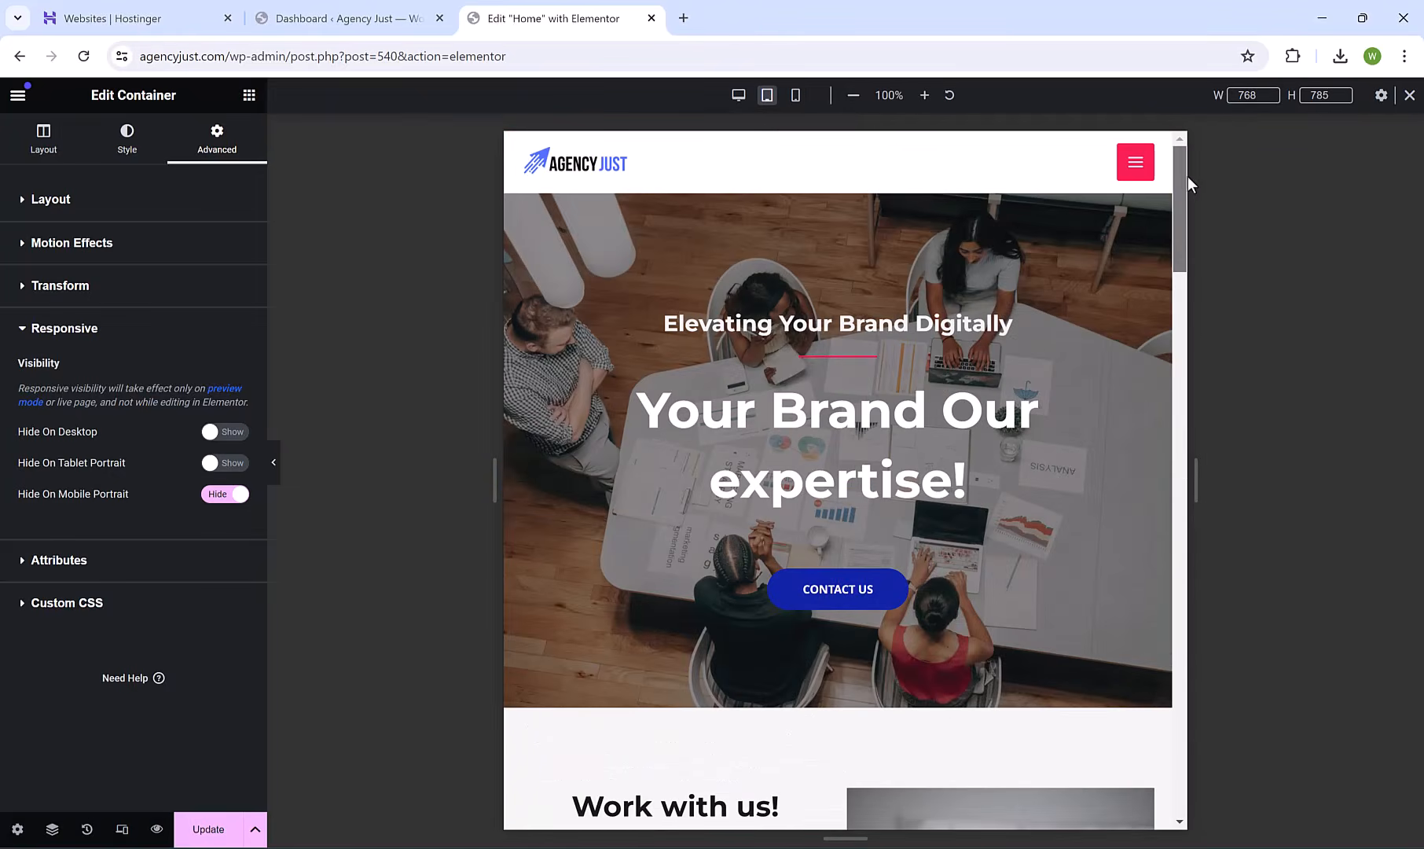
pyautogui.click(735, 94)
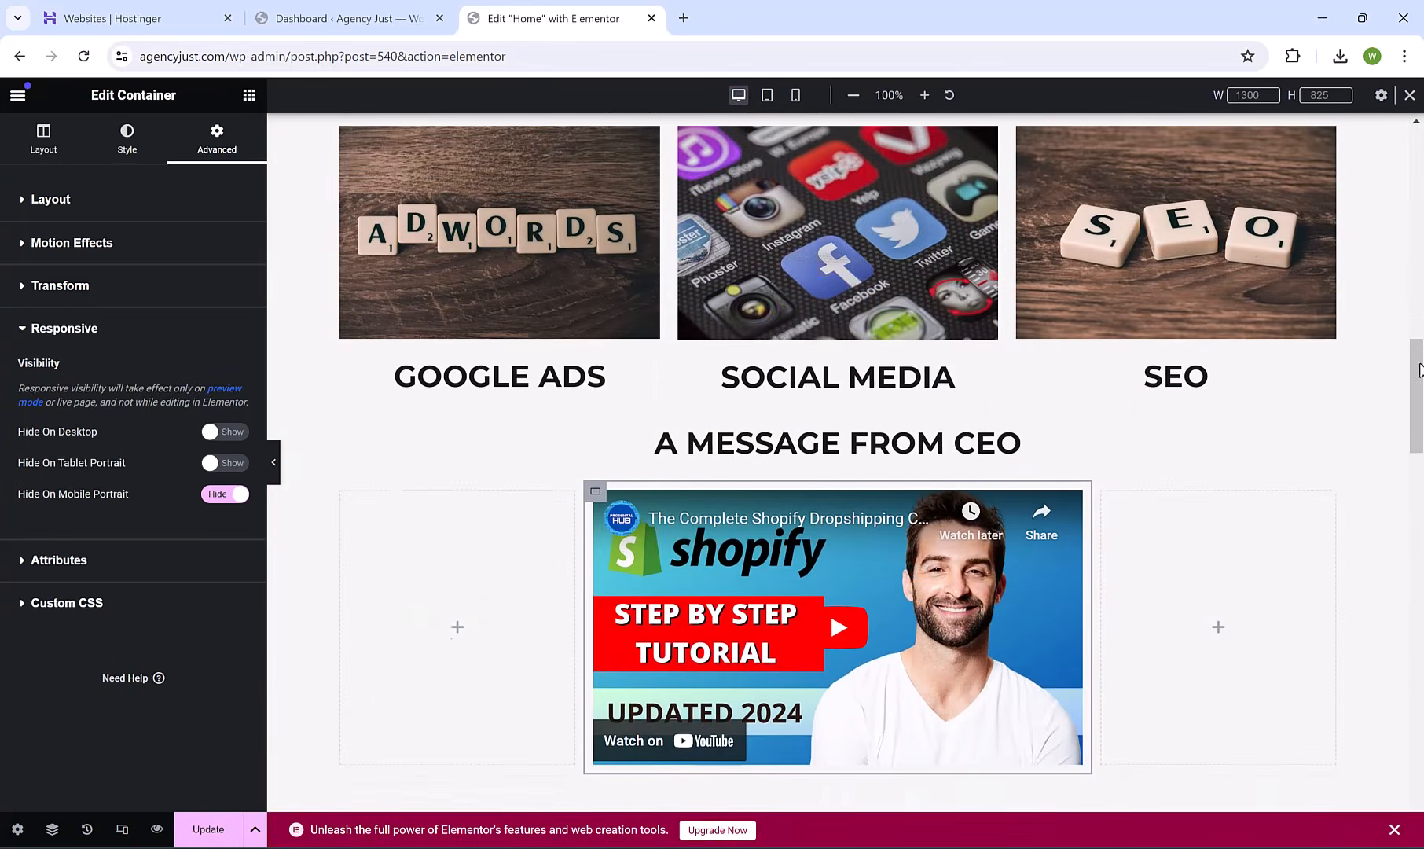
pyautogui.moveTo(1418, 366); pyautogui.dragTo(1368, 132)
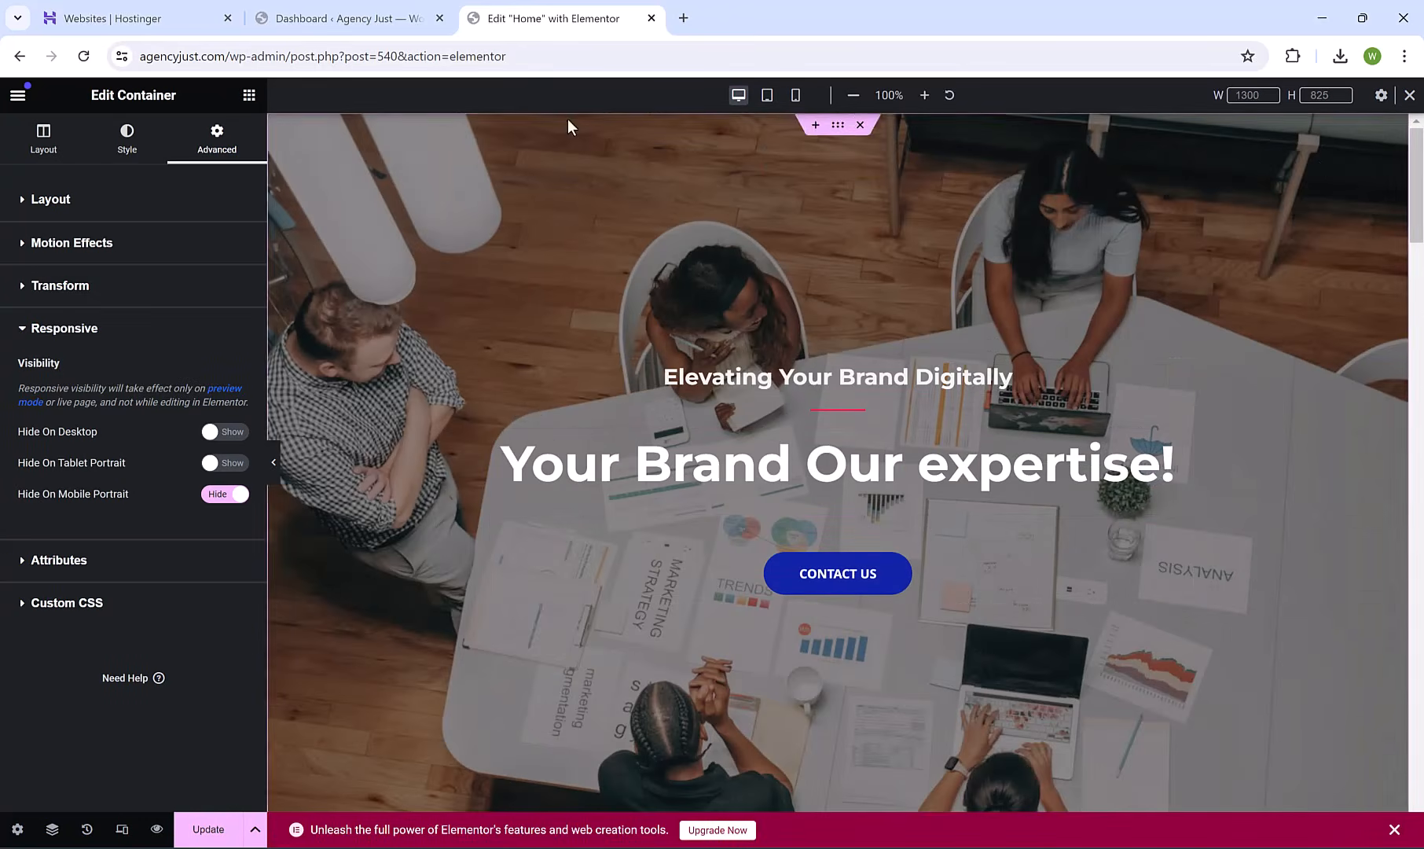
# Save the Home page edits with Elementor's Update button.
pyautogui.click(207, 829)
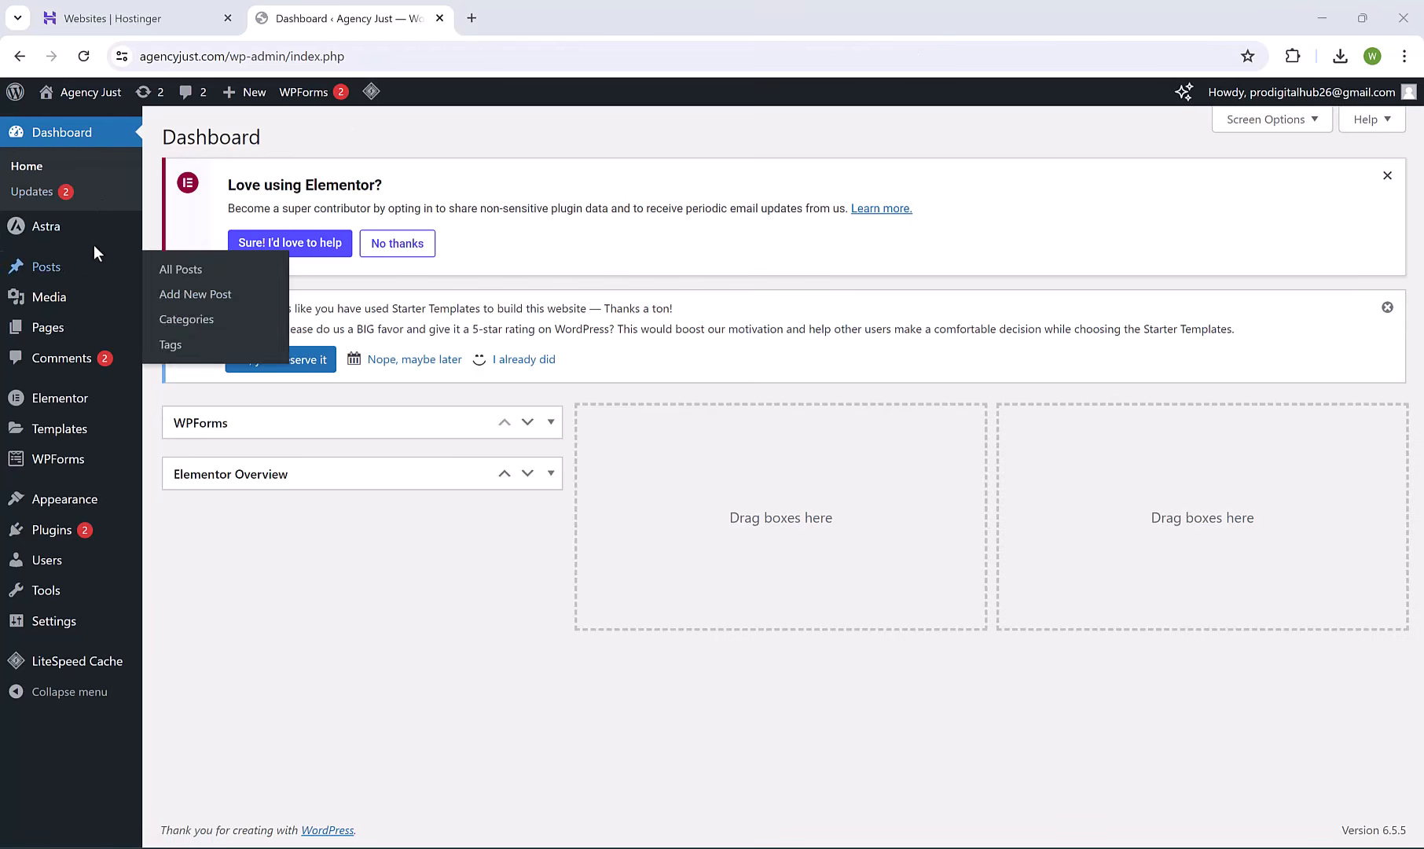
# In the admin user's profile, set Nickname and Display name publicly as to John, then Update Profile.
pyautogui.click(48, 560)
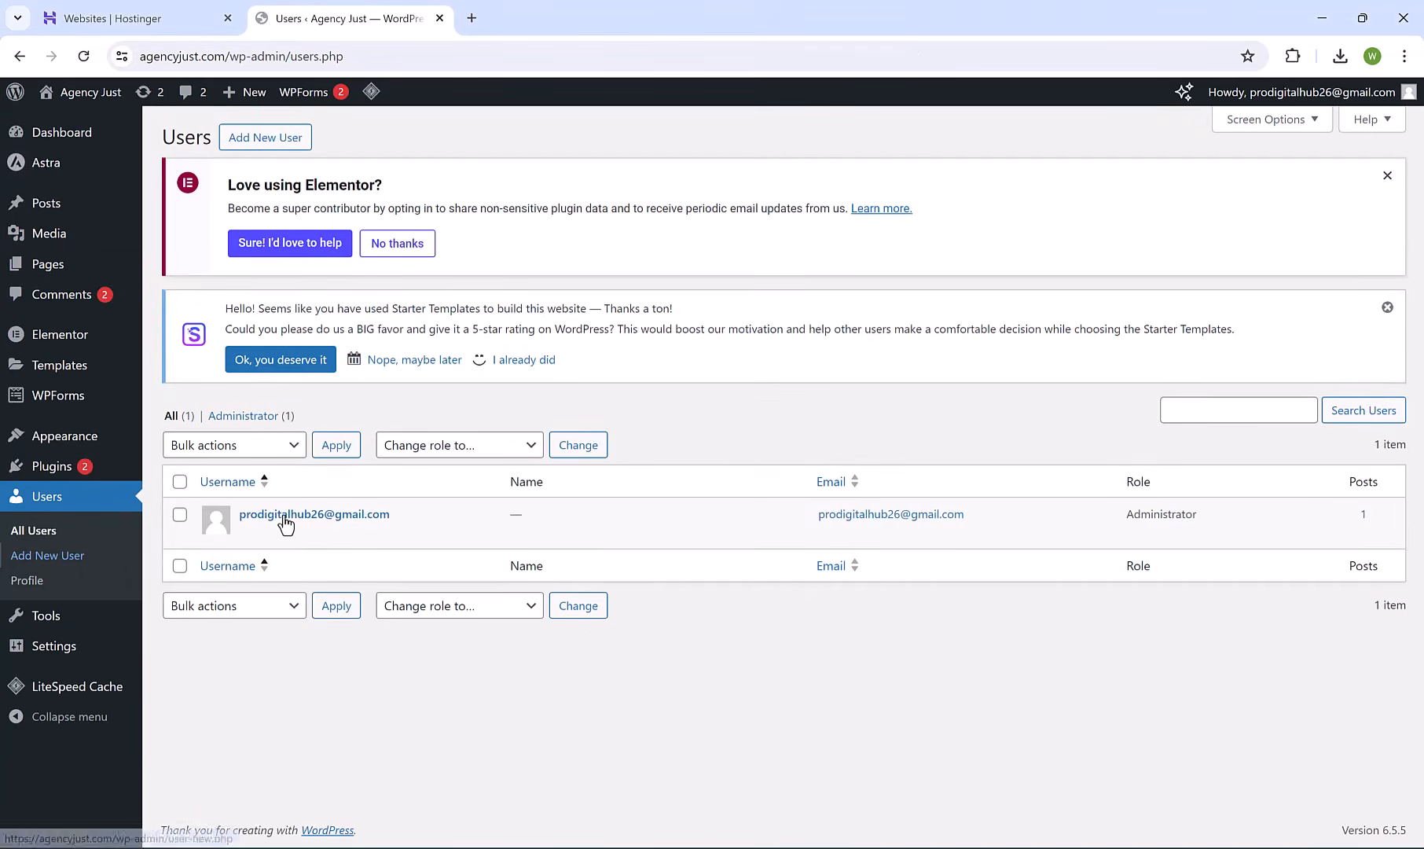
pyautogui.click(275, 515)
pyautogui.scroll(-2, 303, 550)
pyautogui.scroll(-5, 302, 552)
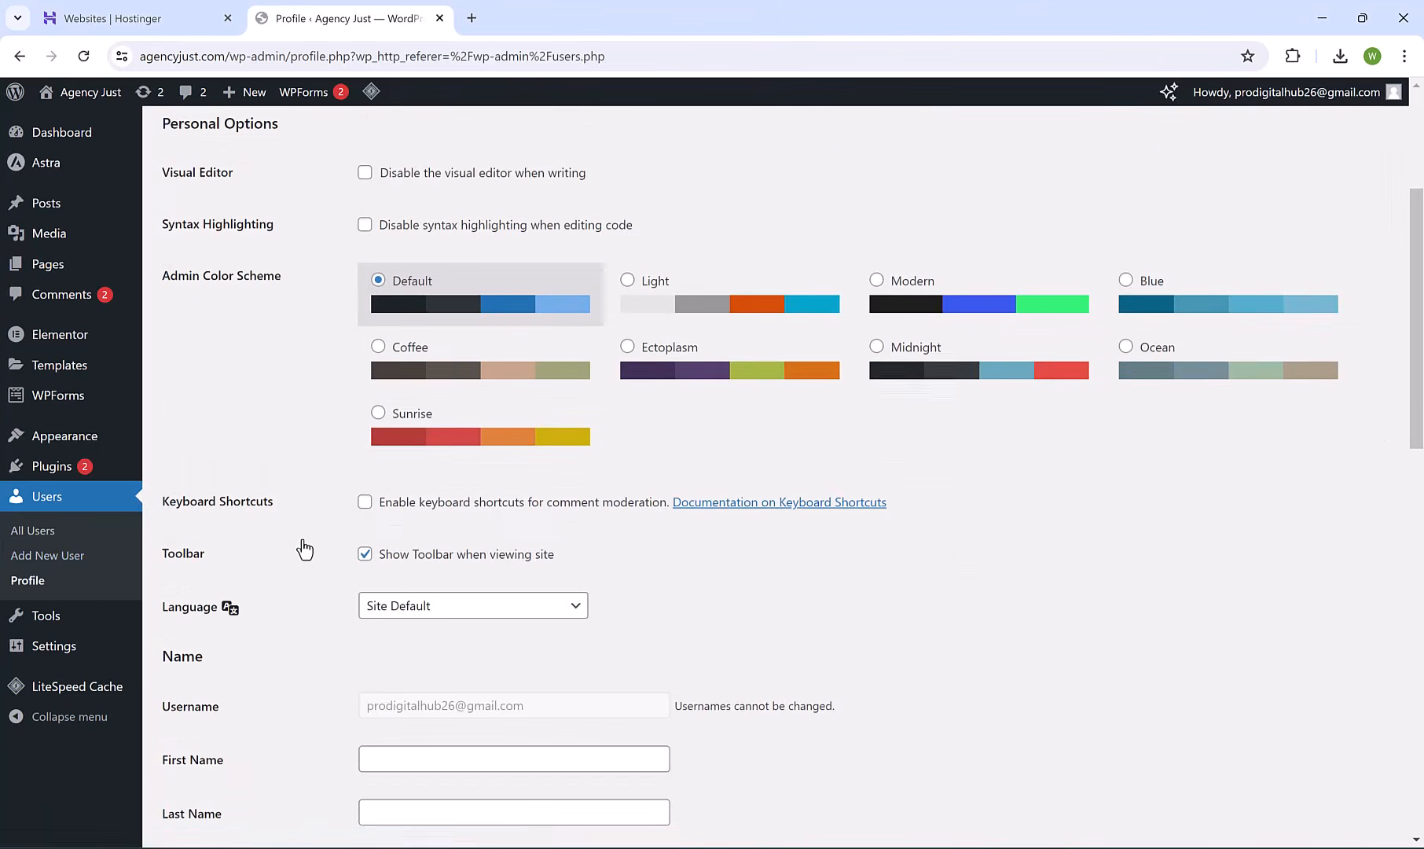
pyautogui.tripleClick(453, 520)
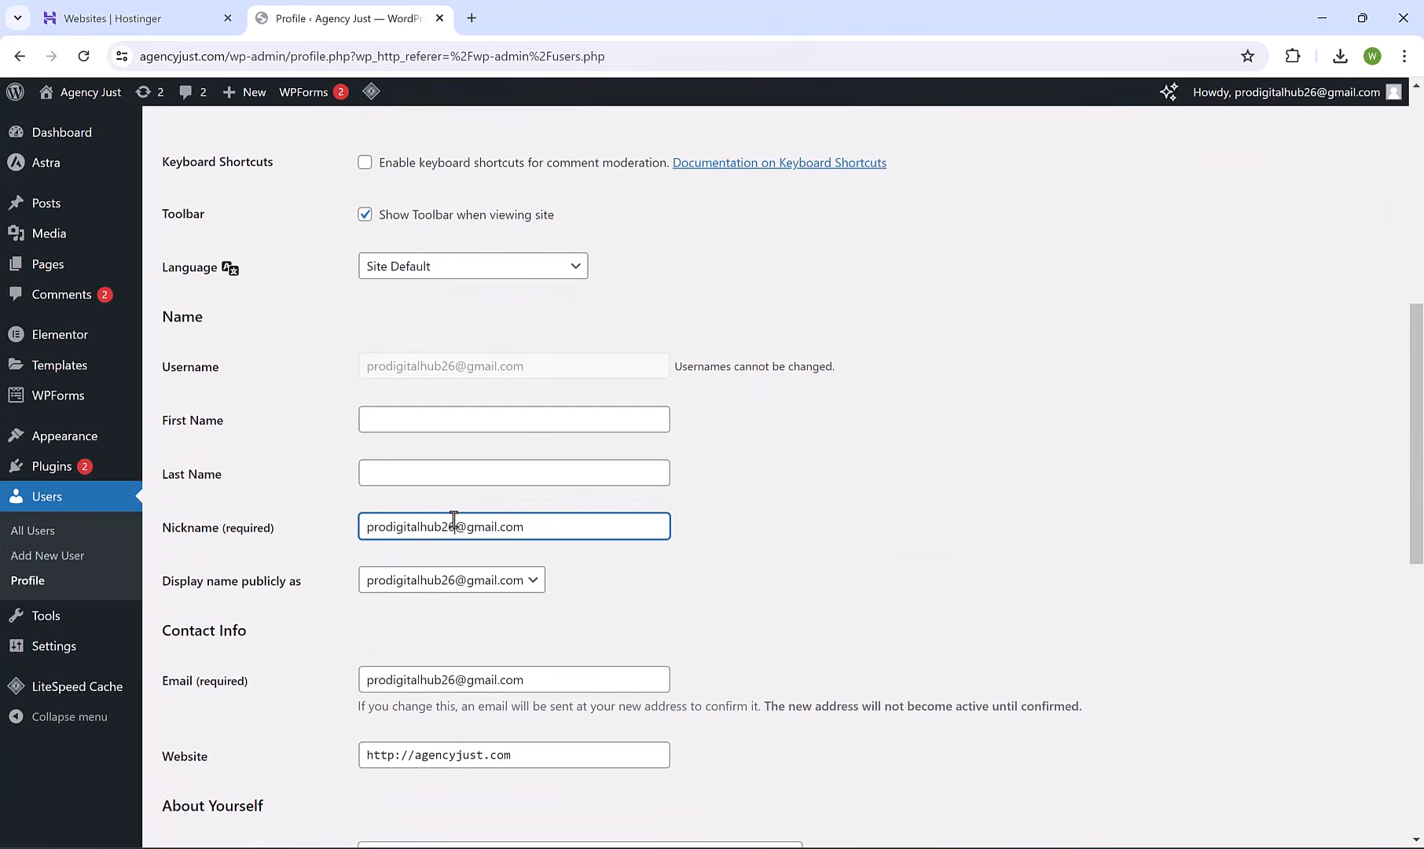
pyautogui.write('John')
pyautogui.click(499, 581)
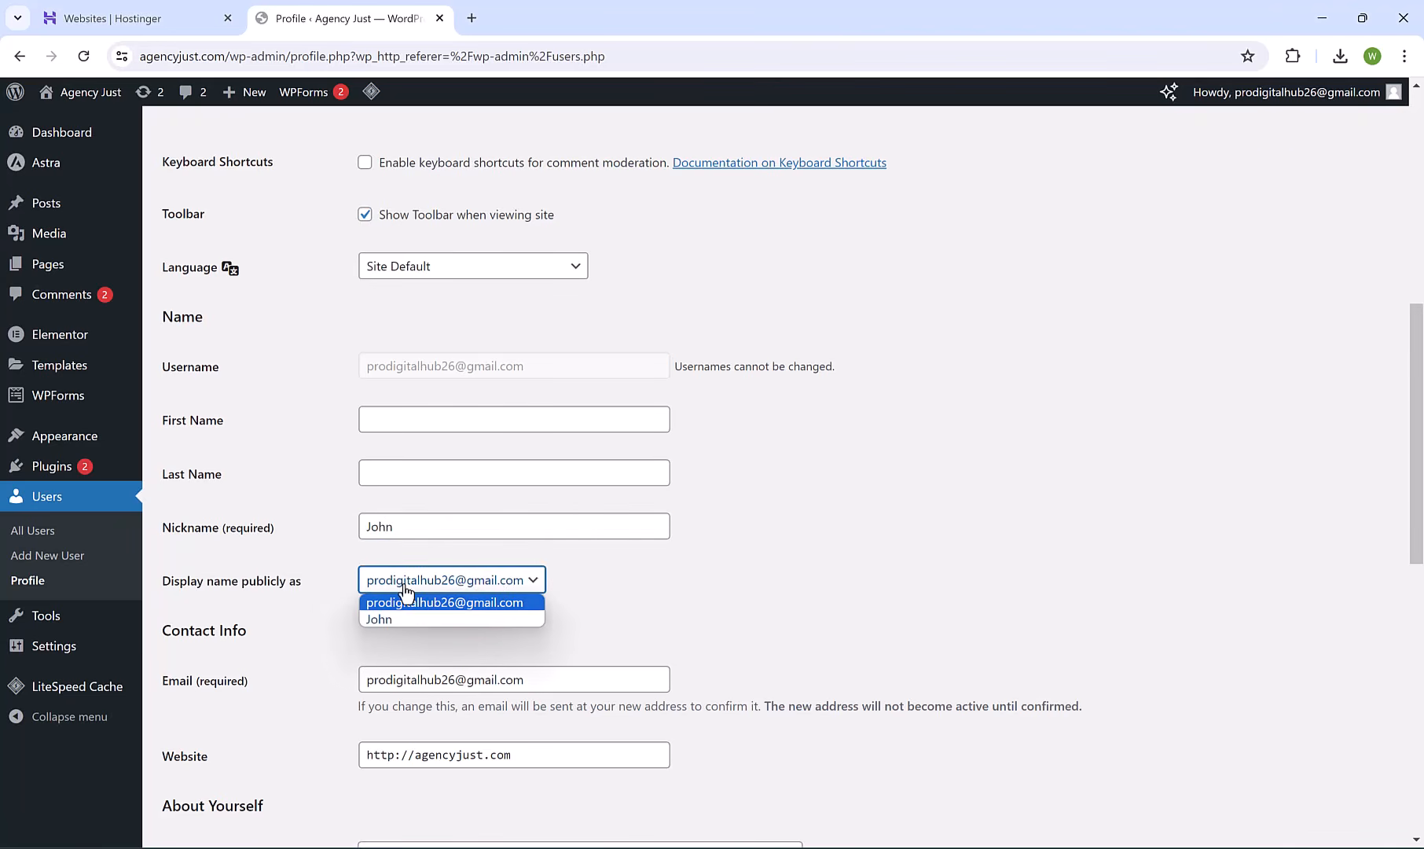
pyautogui.click(397, 616)
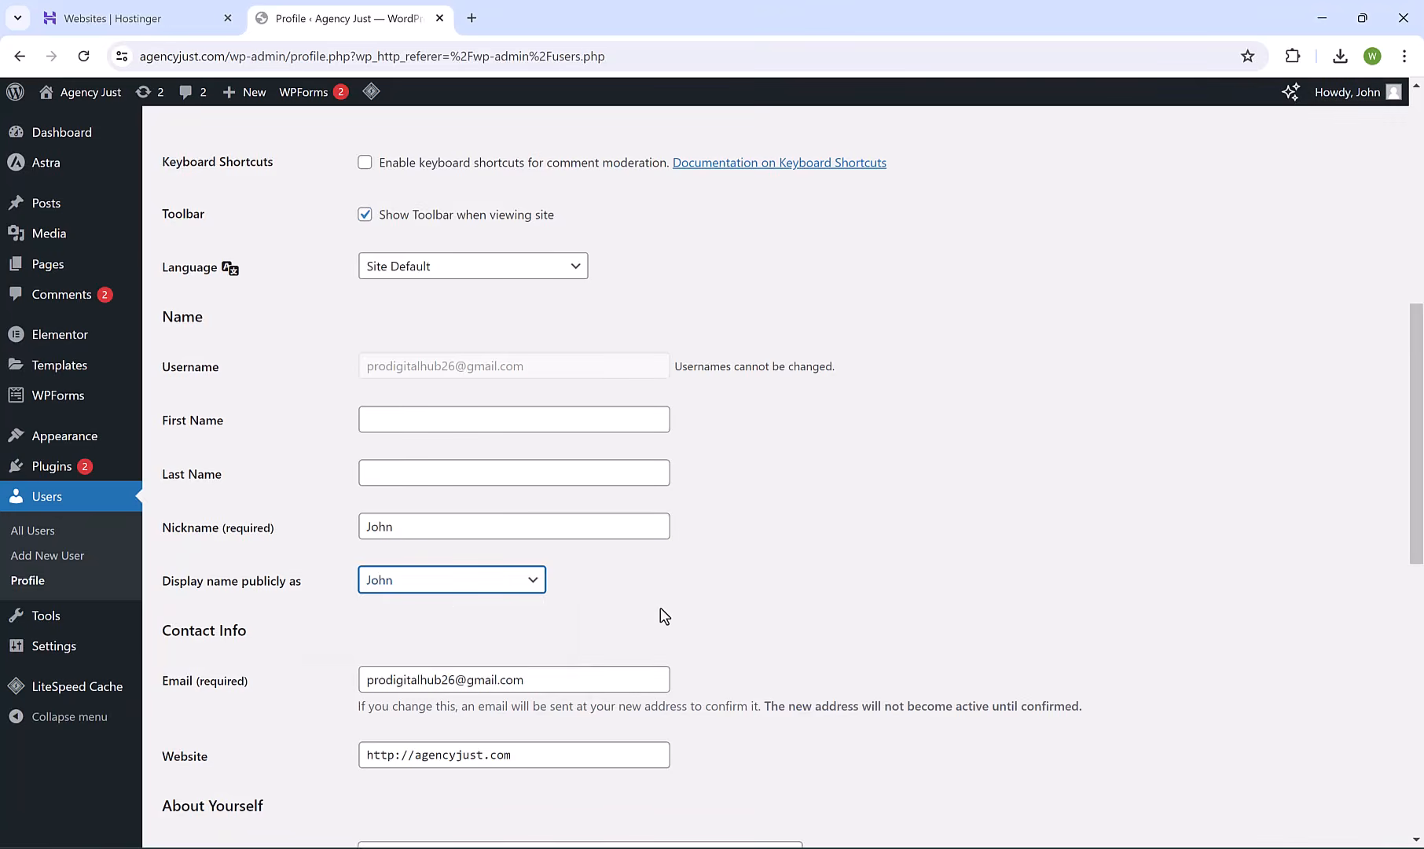
pyautogui.scroll(-5, 664, 615)
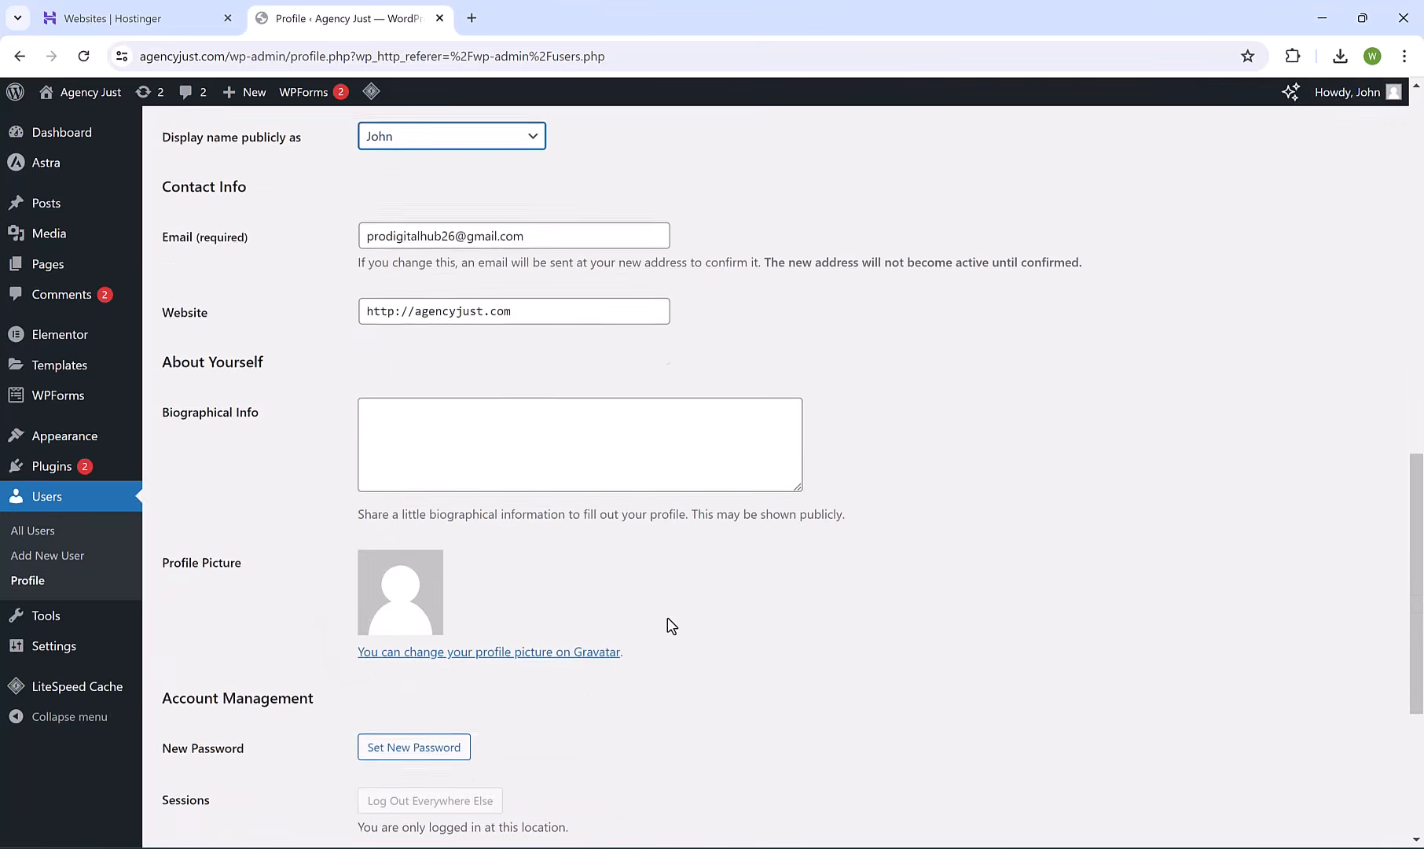
pyautogui.scroll(-3, 672, 625)
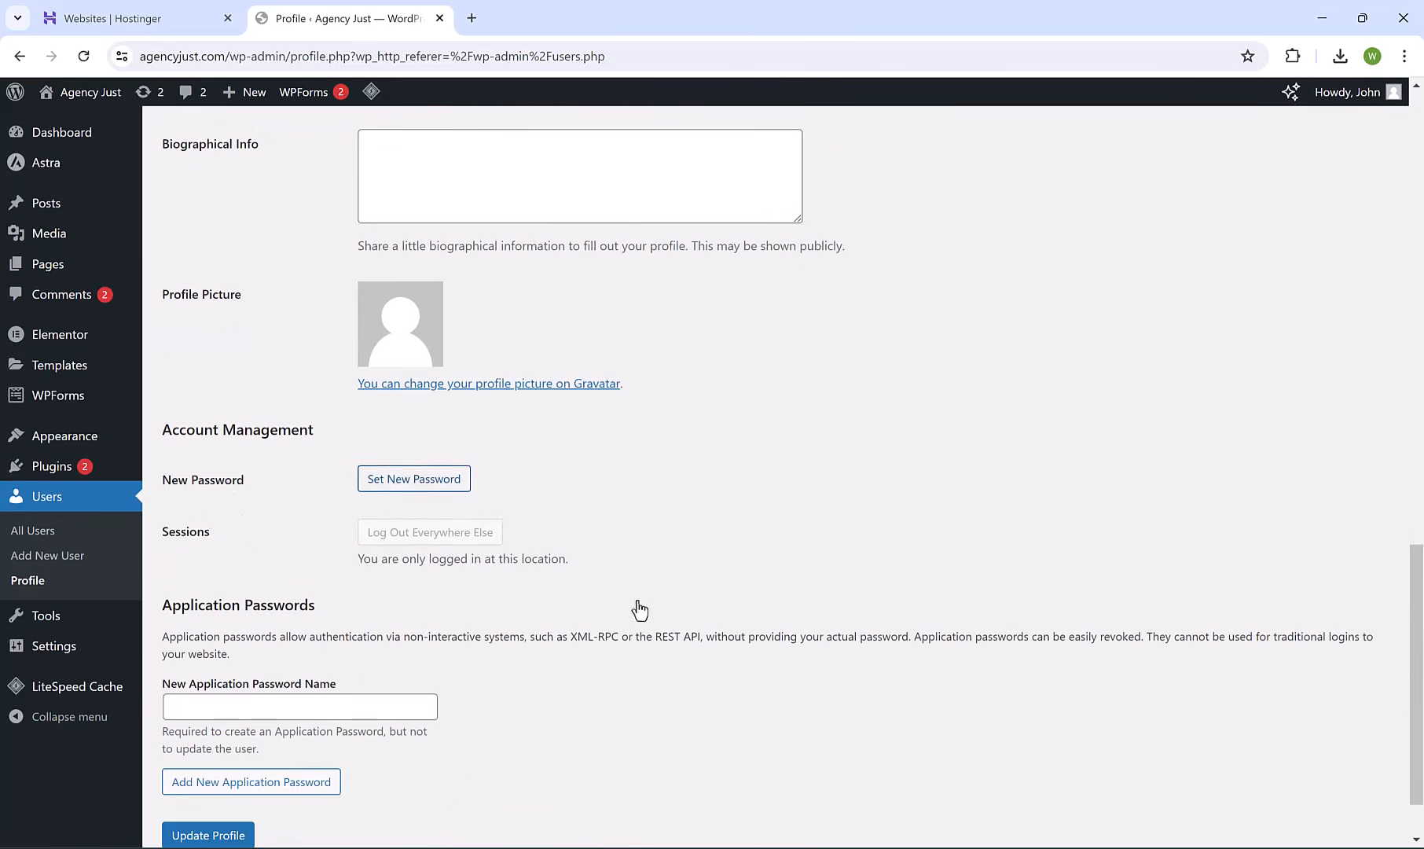
pyautogui.scroll(-1, 591, 595)
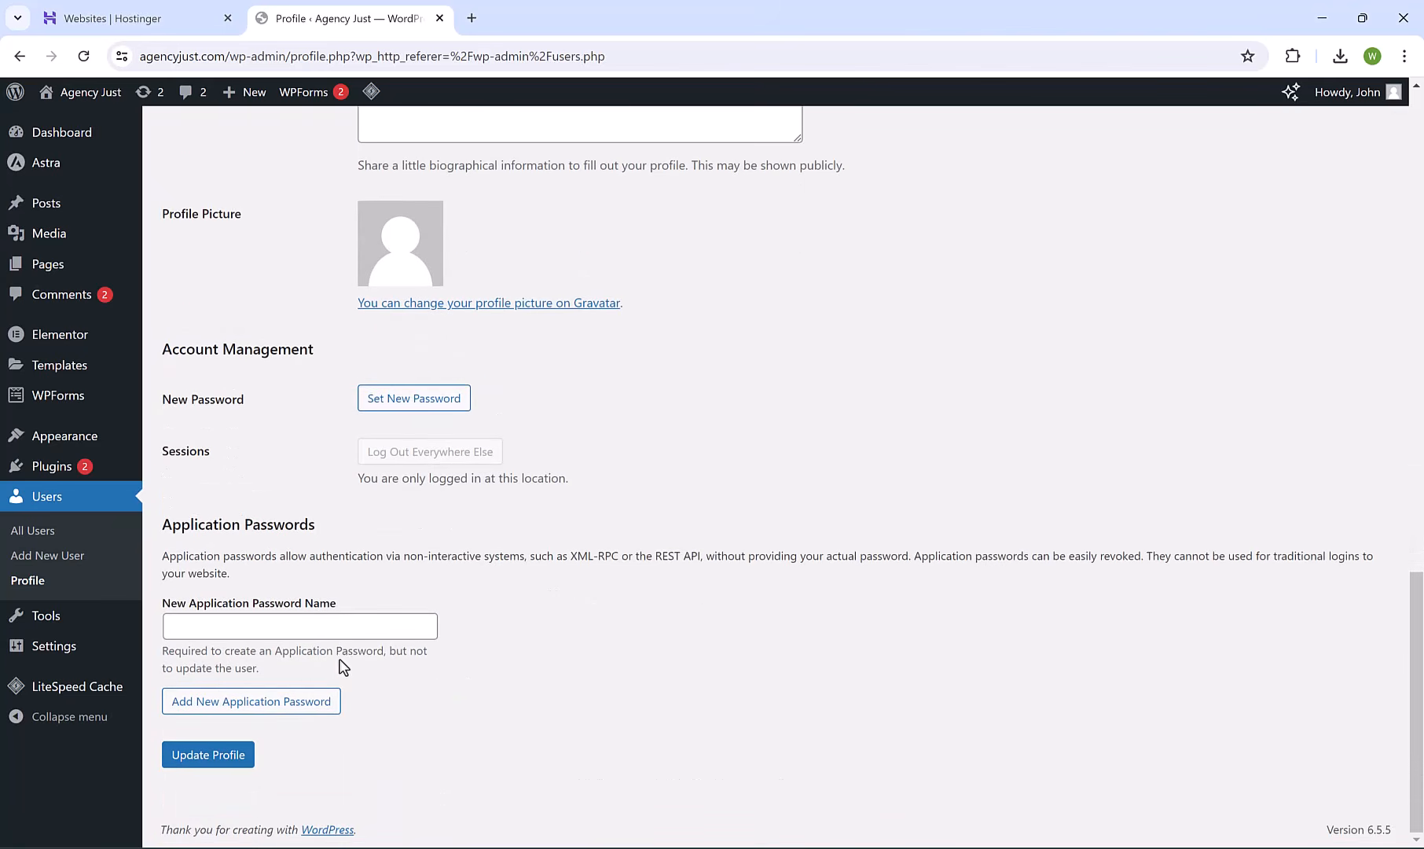
pyautogui.click(202, 753)
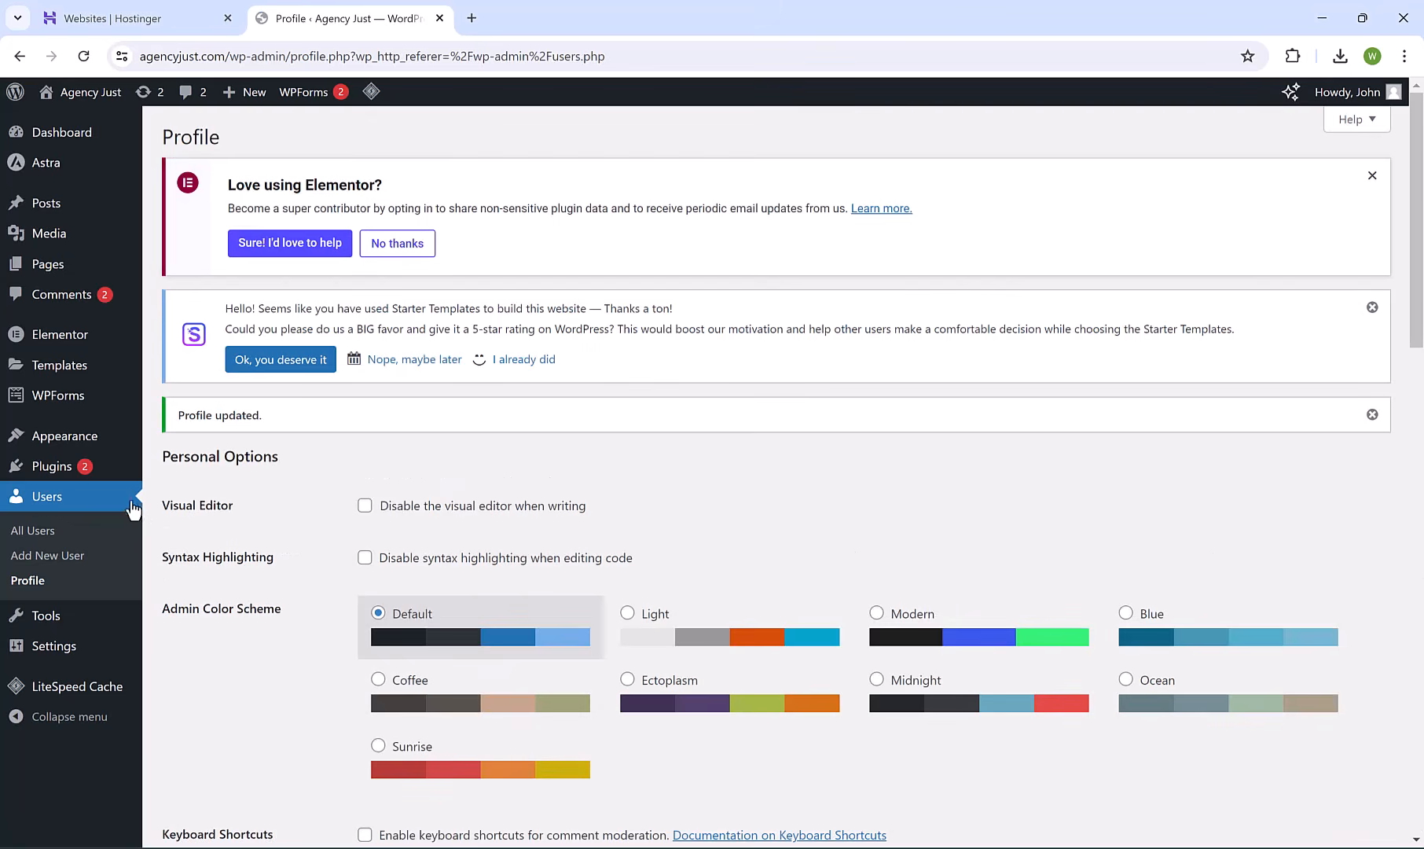
# Look over the Add New User form and its list of user roles.
pyautogui.click(66, 558)
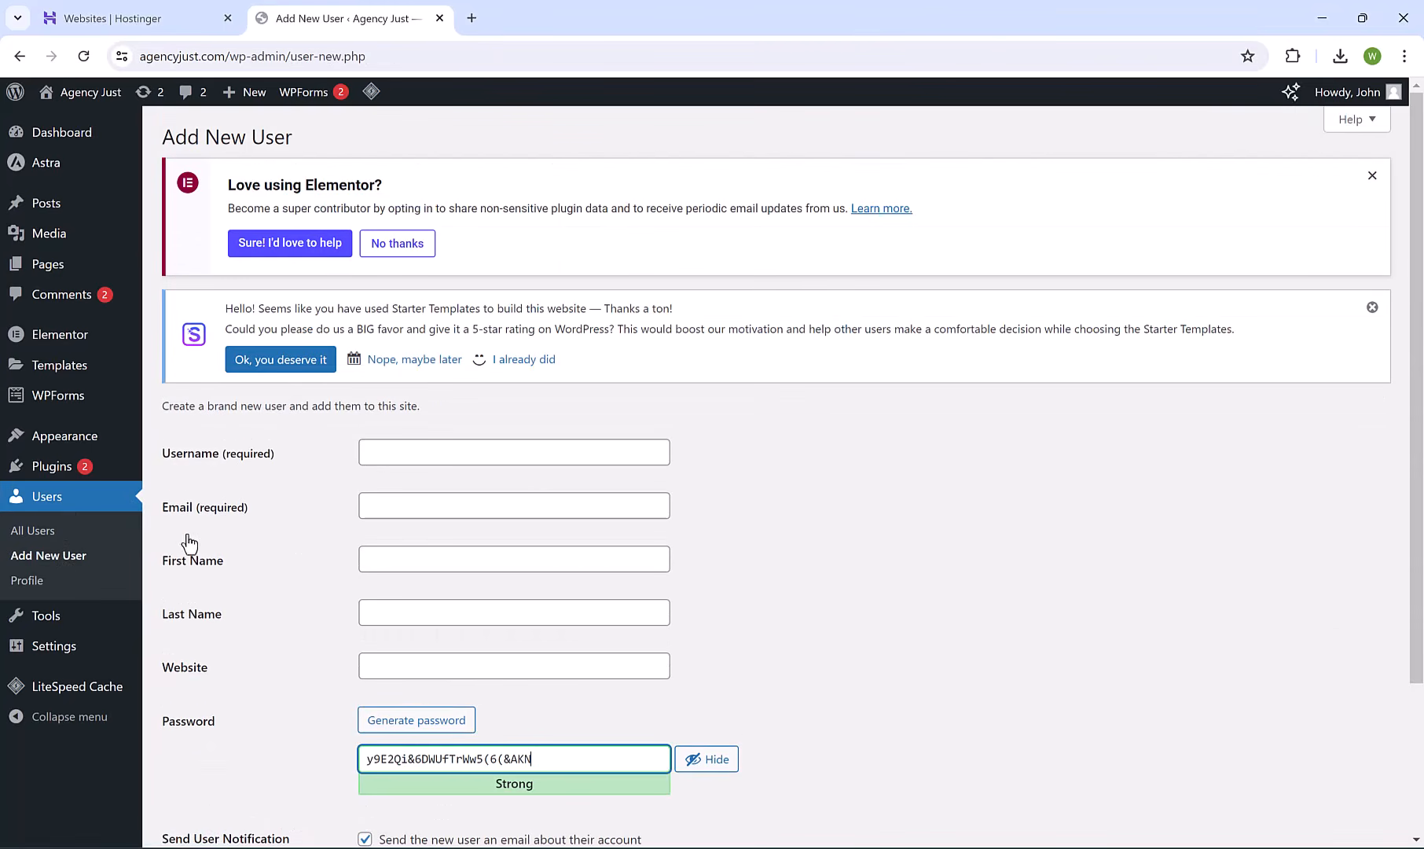
pyautogui.scroll(-3, 313, 640)
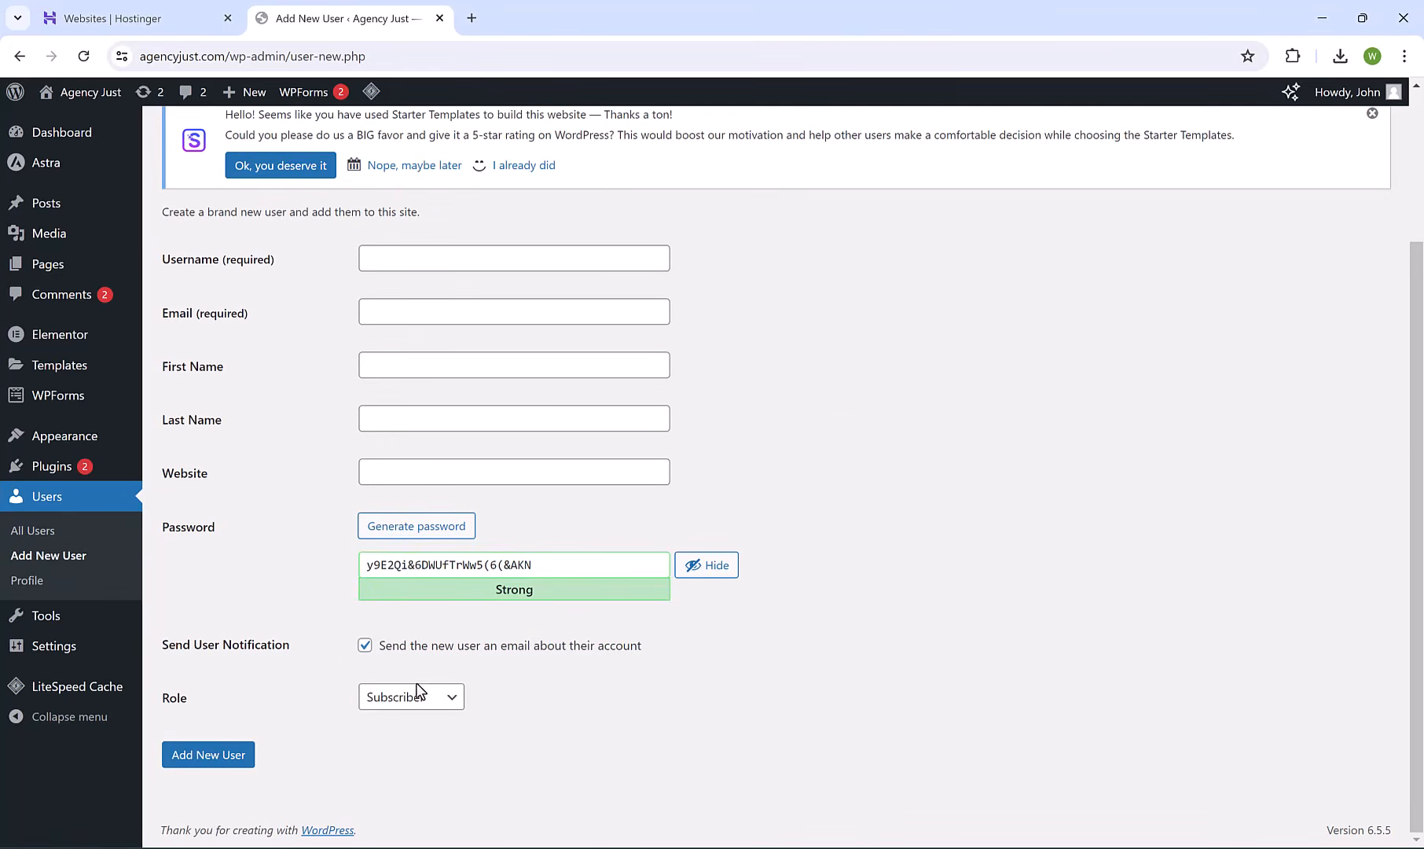
pyautogui.click(415, 698)
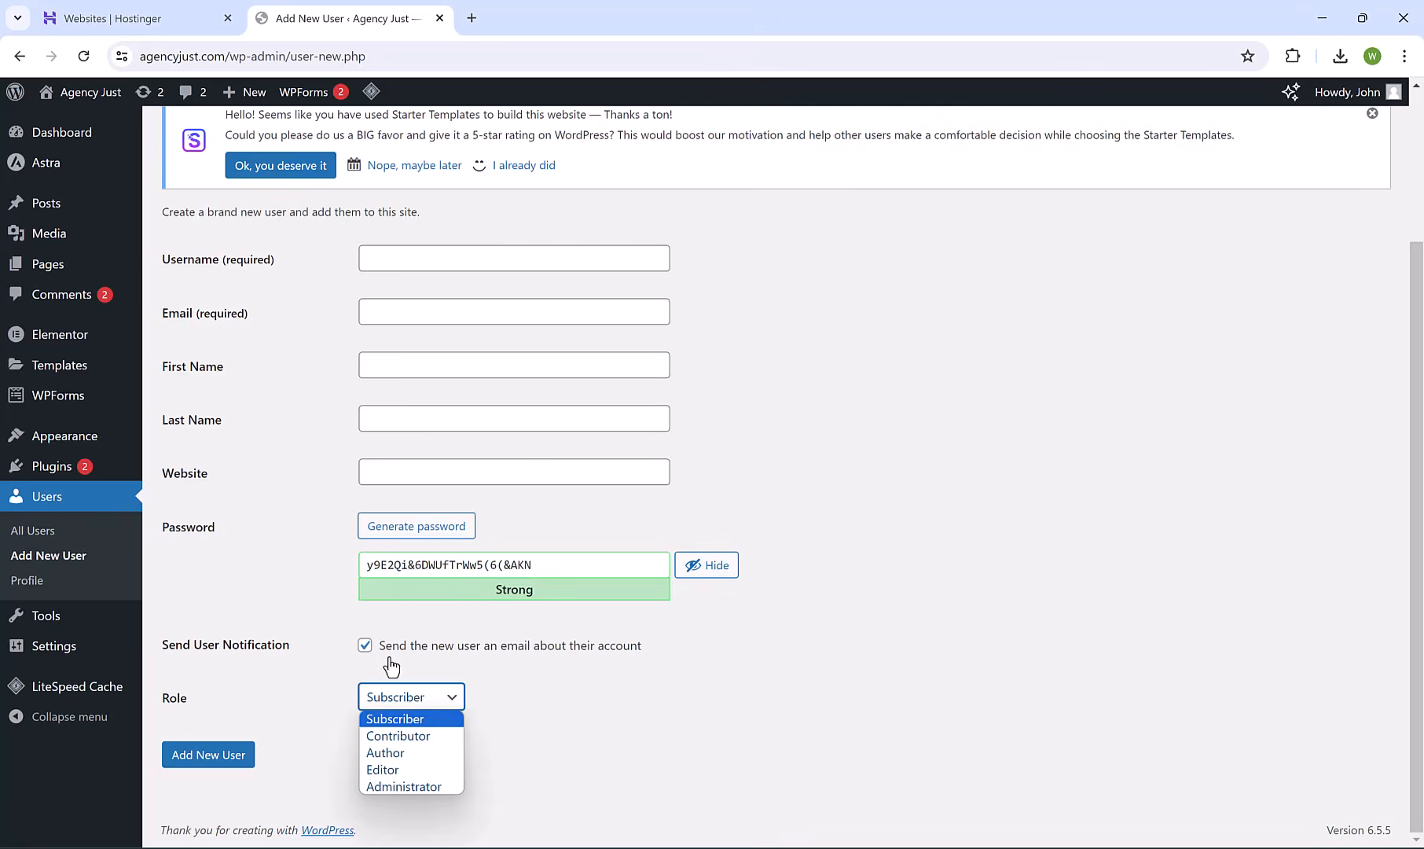
pyautogui.scroll(3, 169, 326)
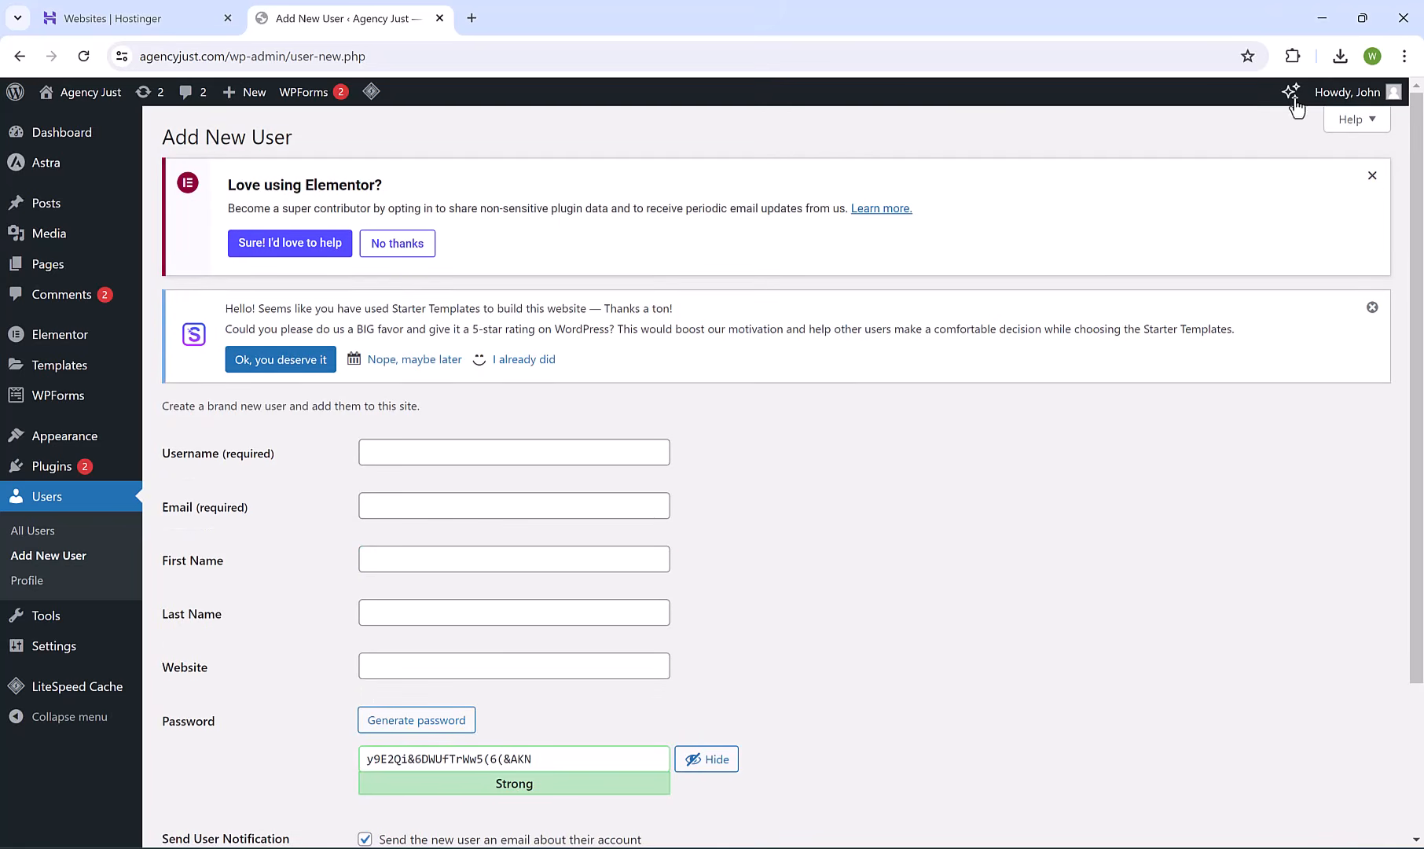
# Log out via Howdy, John and log back in with the admin e-mail and password.
pyautogui.moveTo(1354, 94)
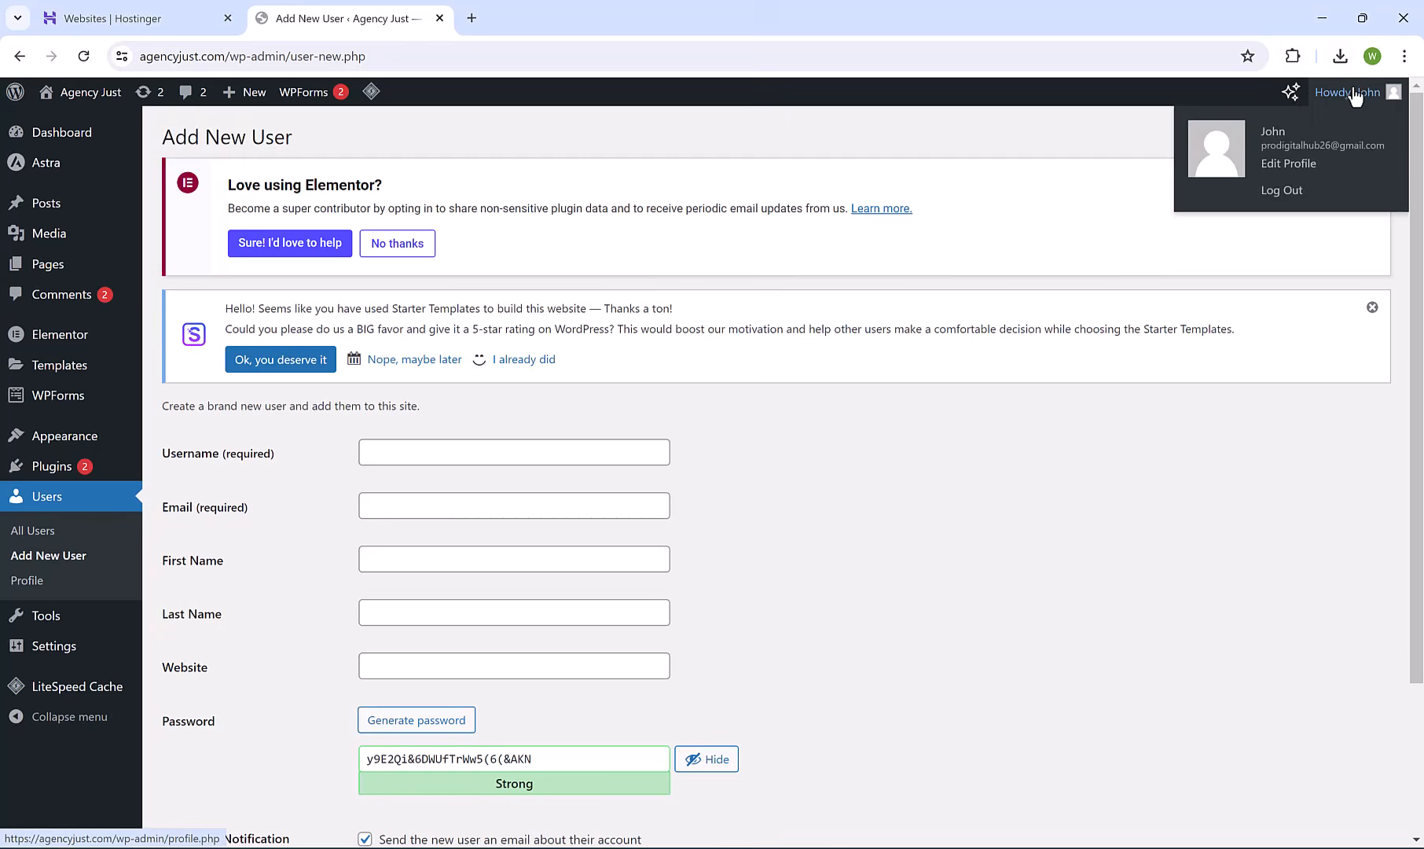
pyautogui.click(1282, 191)
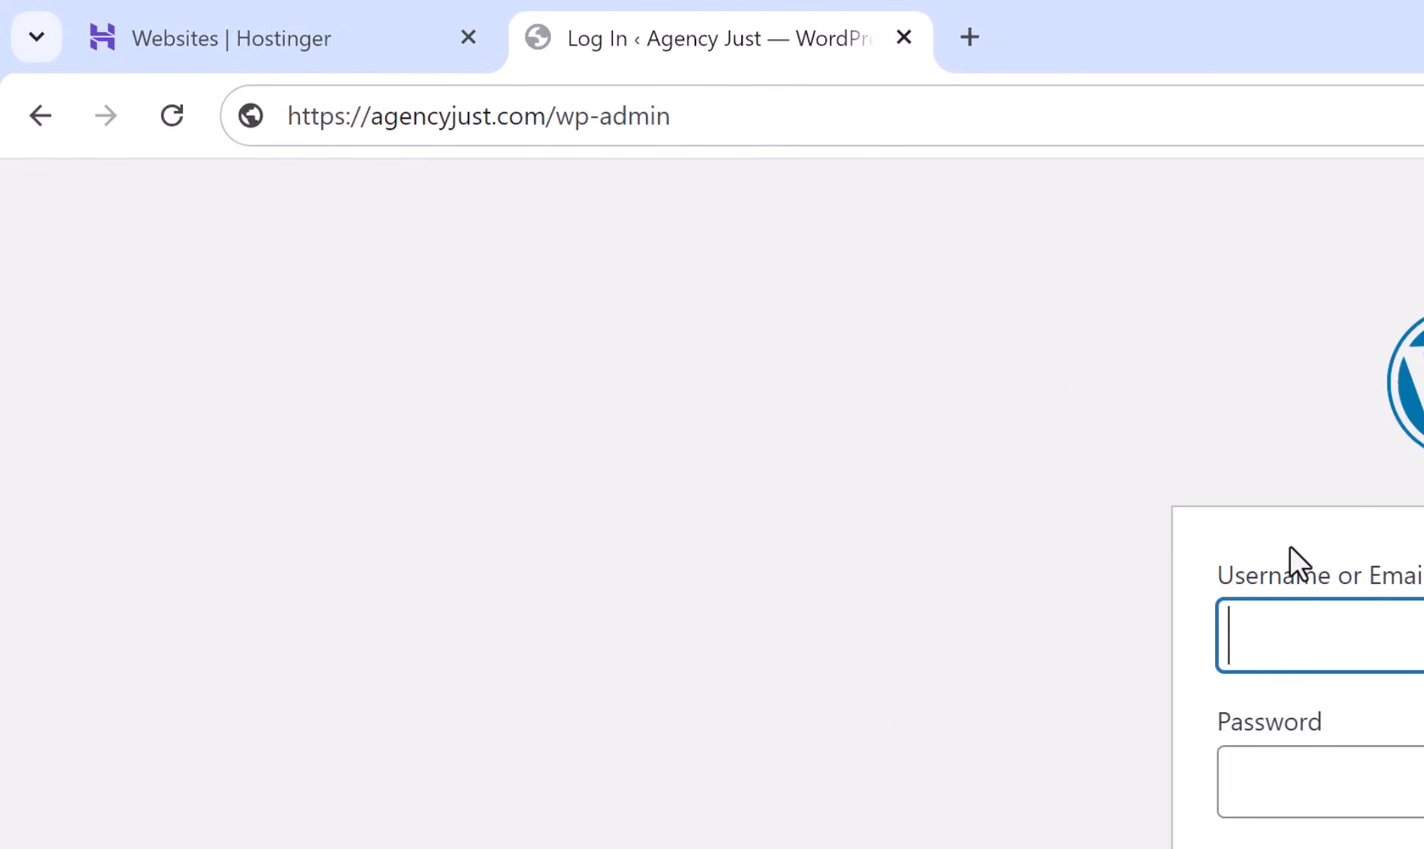
pyautogui.hotkey('ctrl', 'v')
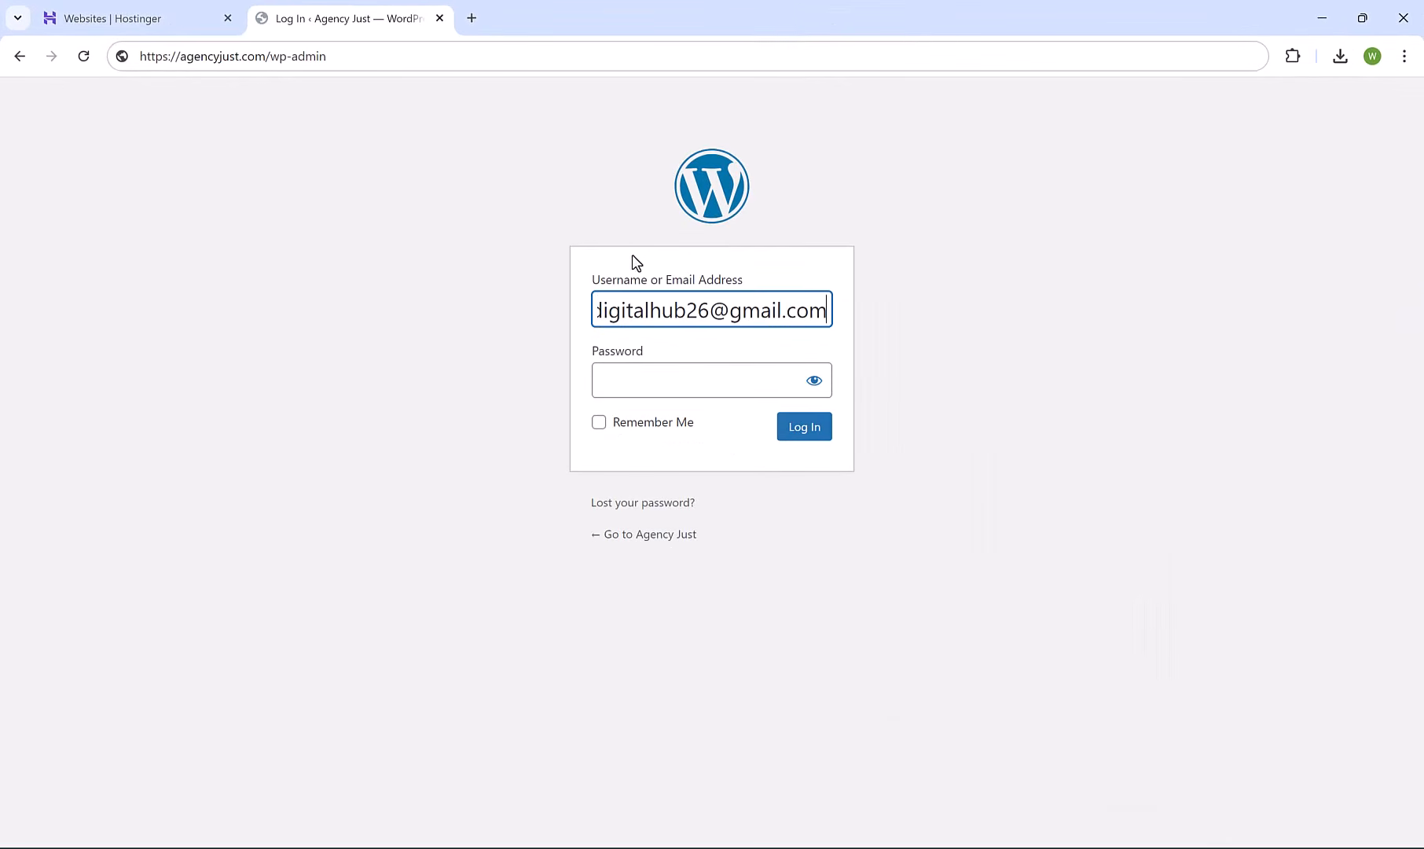
pyautogui.click(696, 390)
pyautogui.hotkey('ctrl', 'v')
pyautogui.click(796, 426)
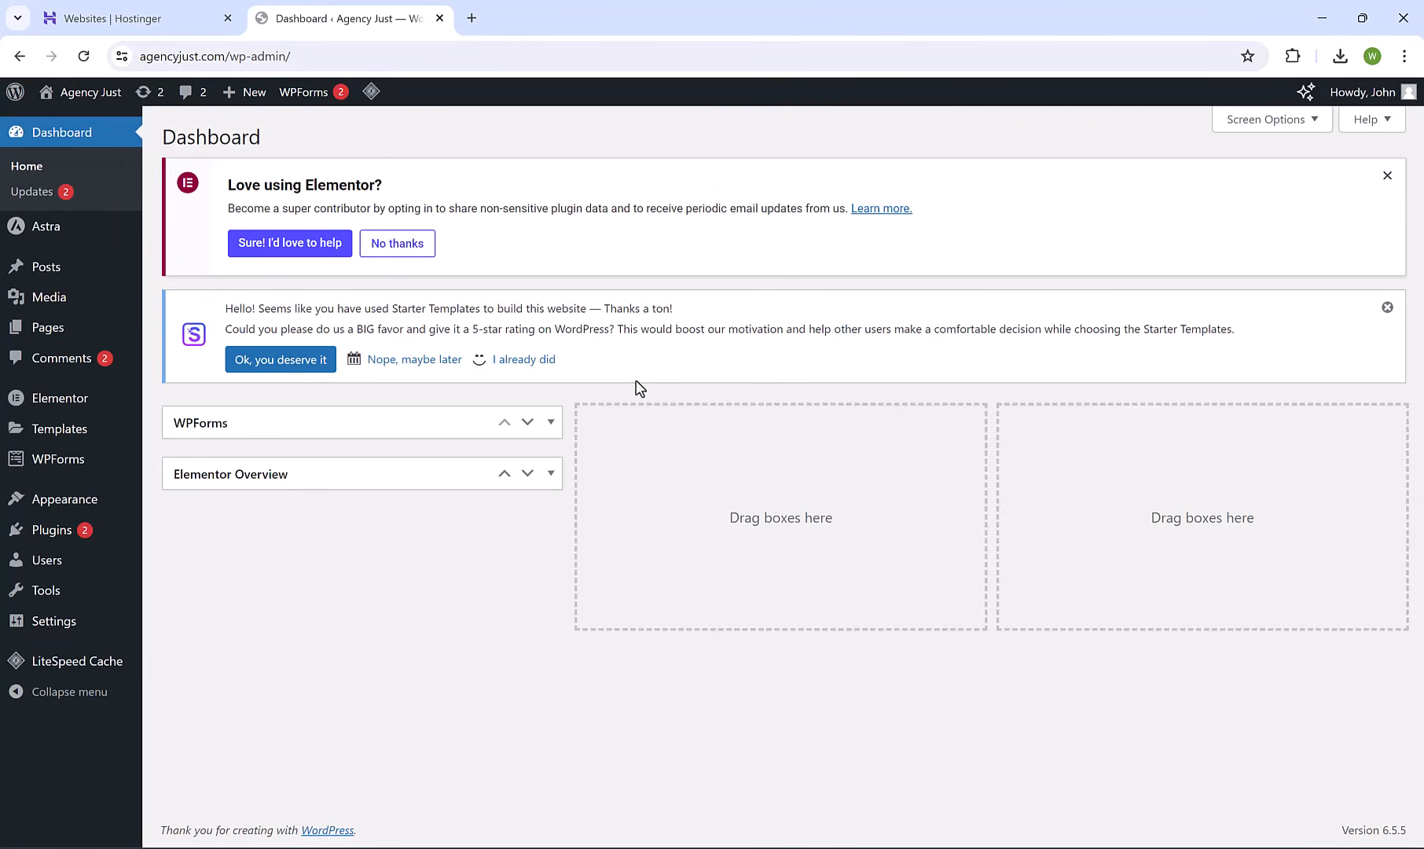
# Switch to hPanel, open Websites, and close the duplicate WordPress Dashboard tab.
pyautogui.click(137, 22)
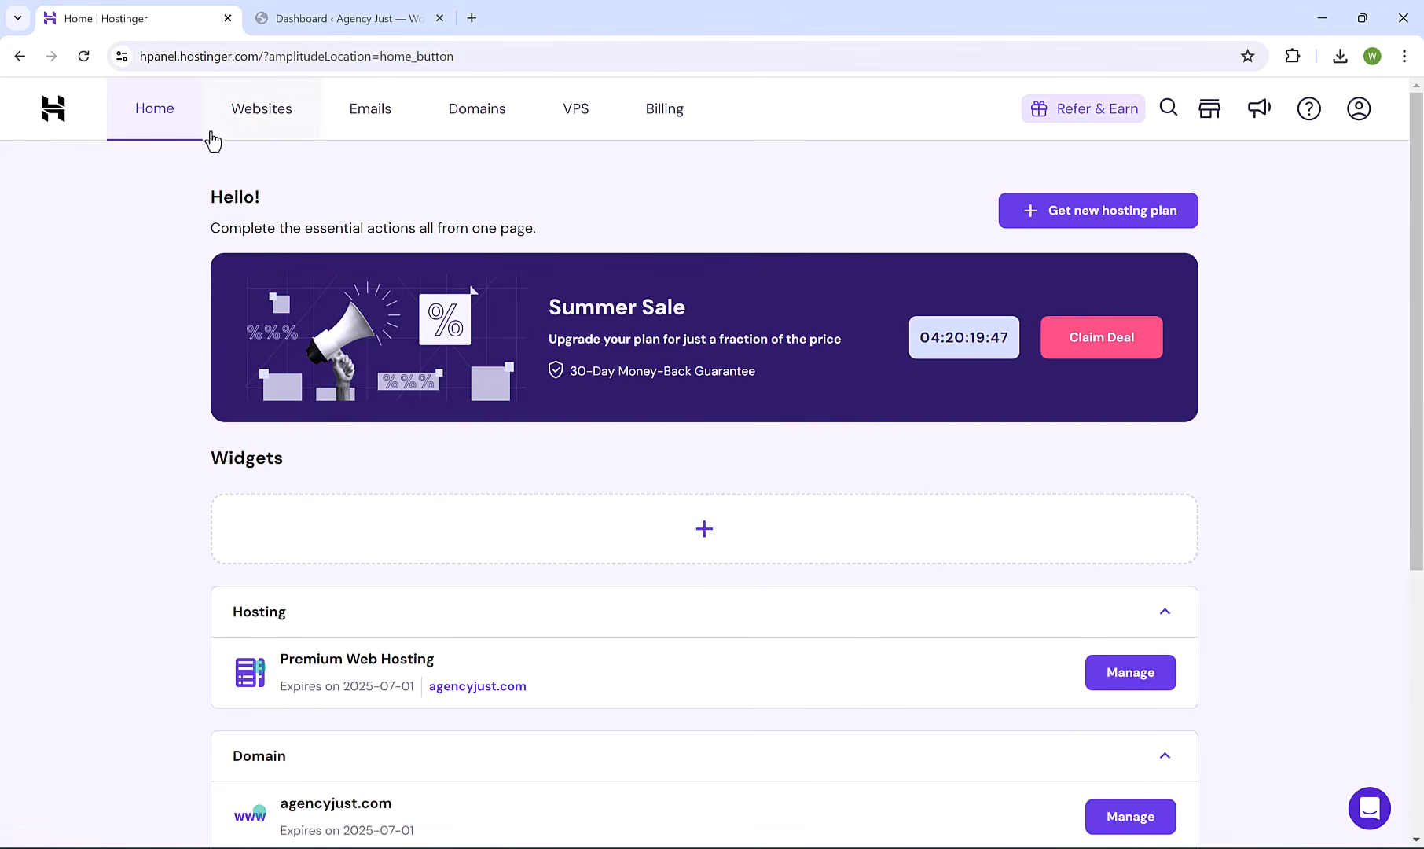
pyautogui.click(261, 132)
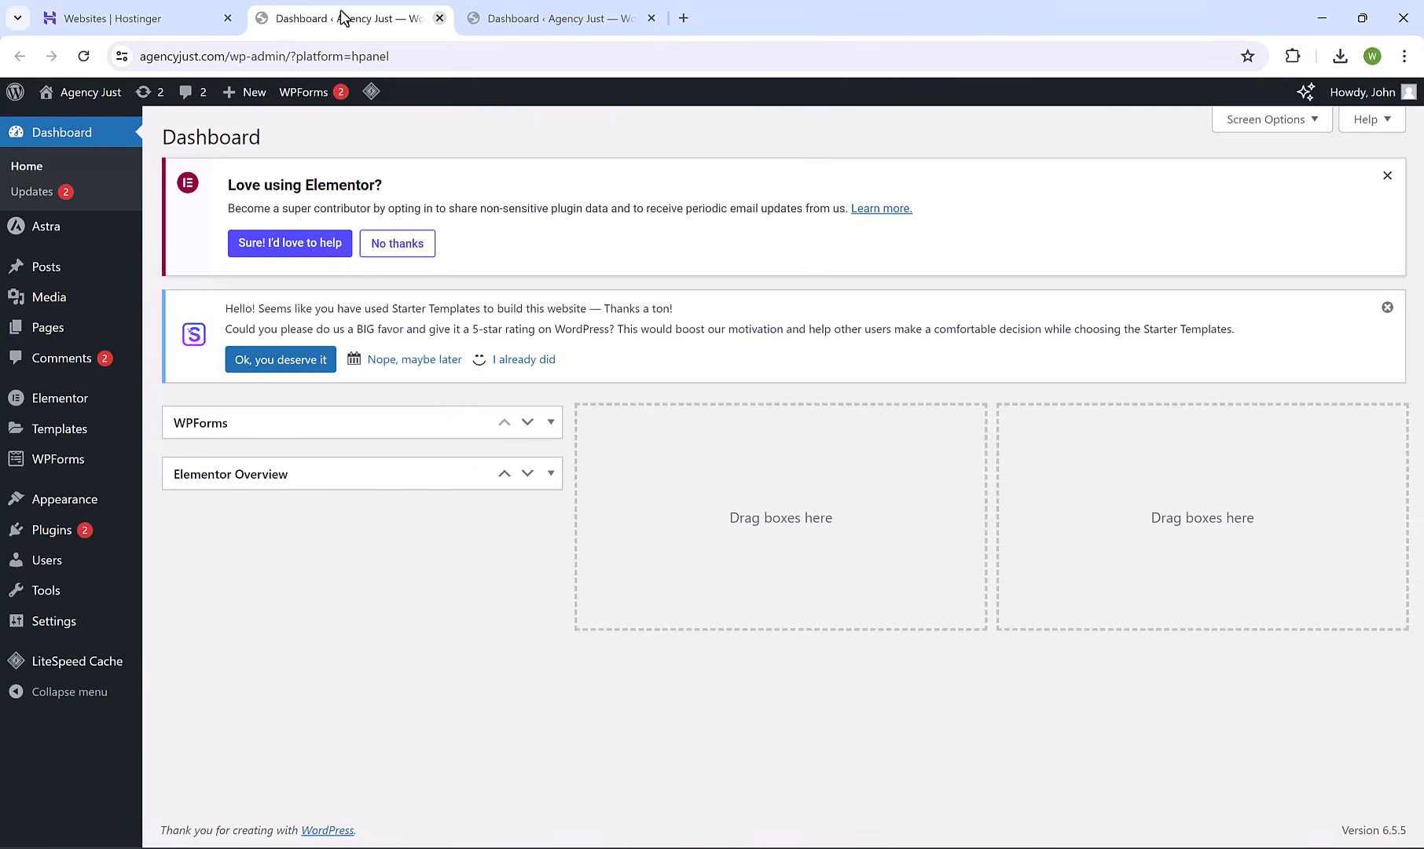
pyautogui.click(439, 18)
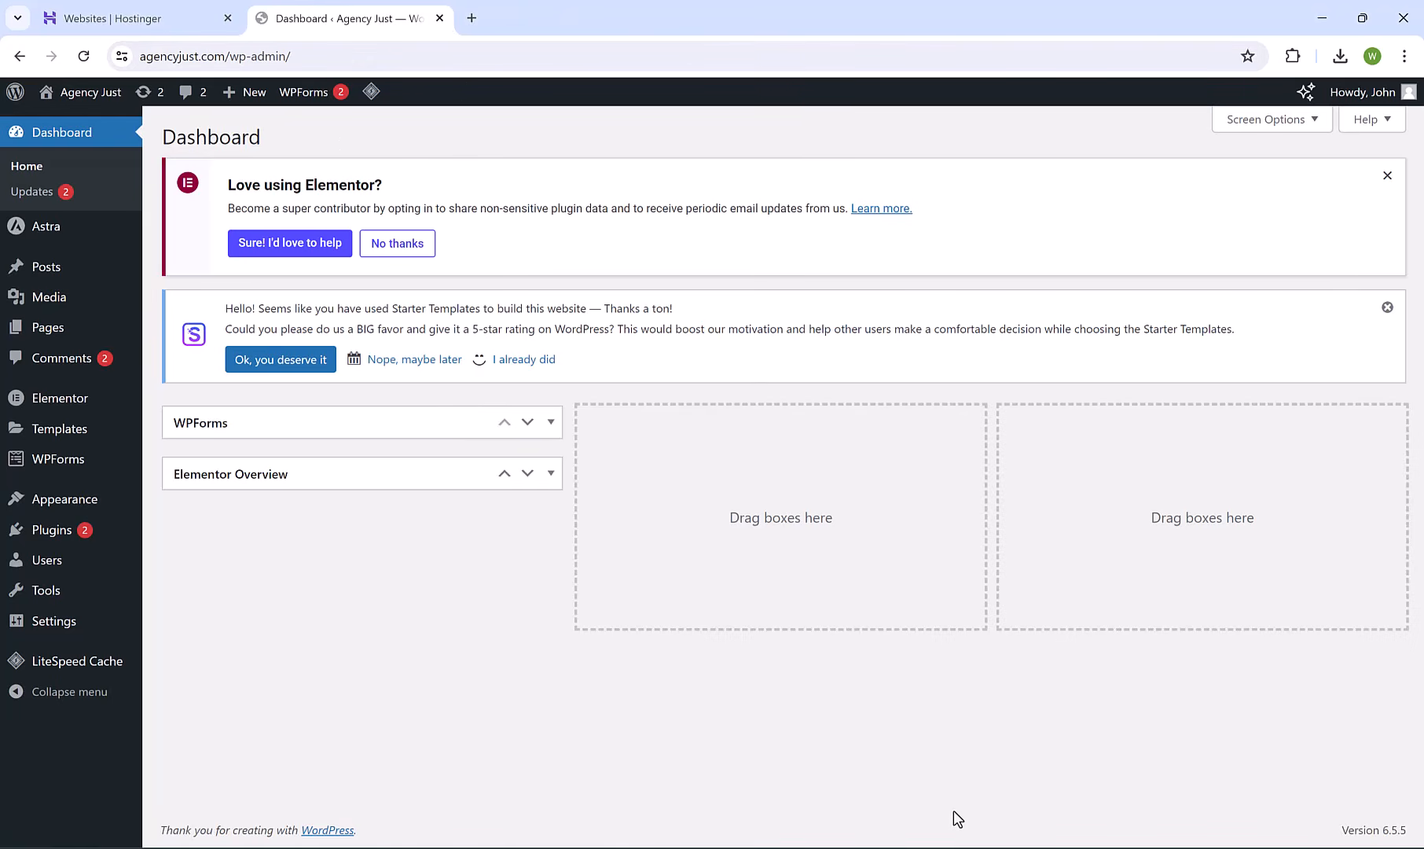
pyautogui.click(960, 848)
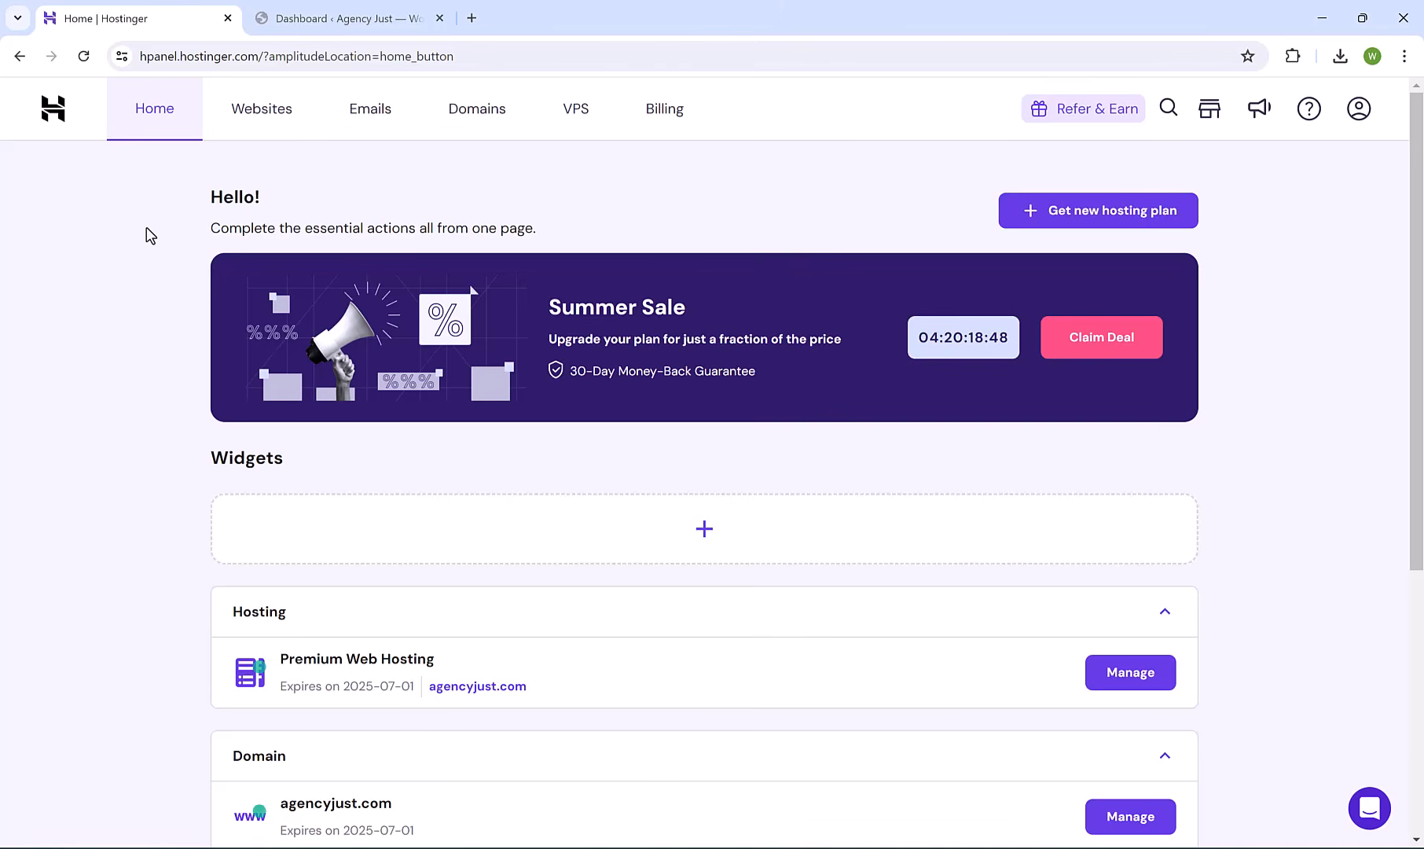
# Start email setup, confirm the agencyjust.com domain, and choose the Hostinger Free plan.
pyautogui.click(371, 114)
pyautogui.moveTo(241, 217); pyautogui.dragTo(453, 221)
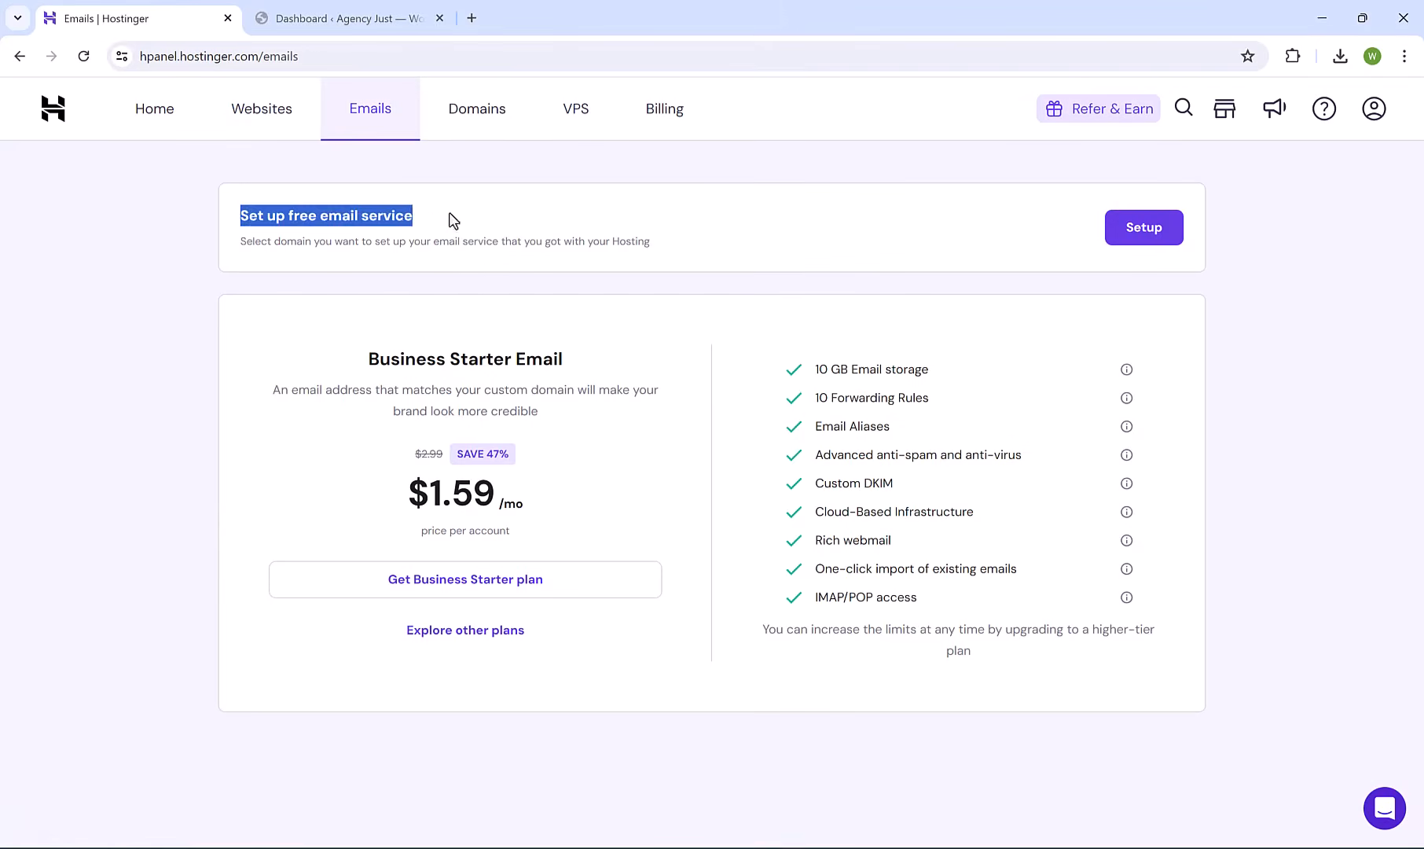
pyautogui.click(453, 221)
pyautogui.click(1156, 229)
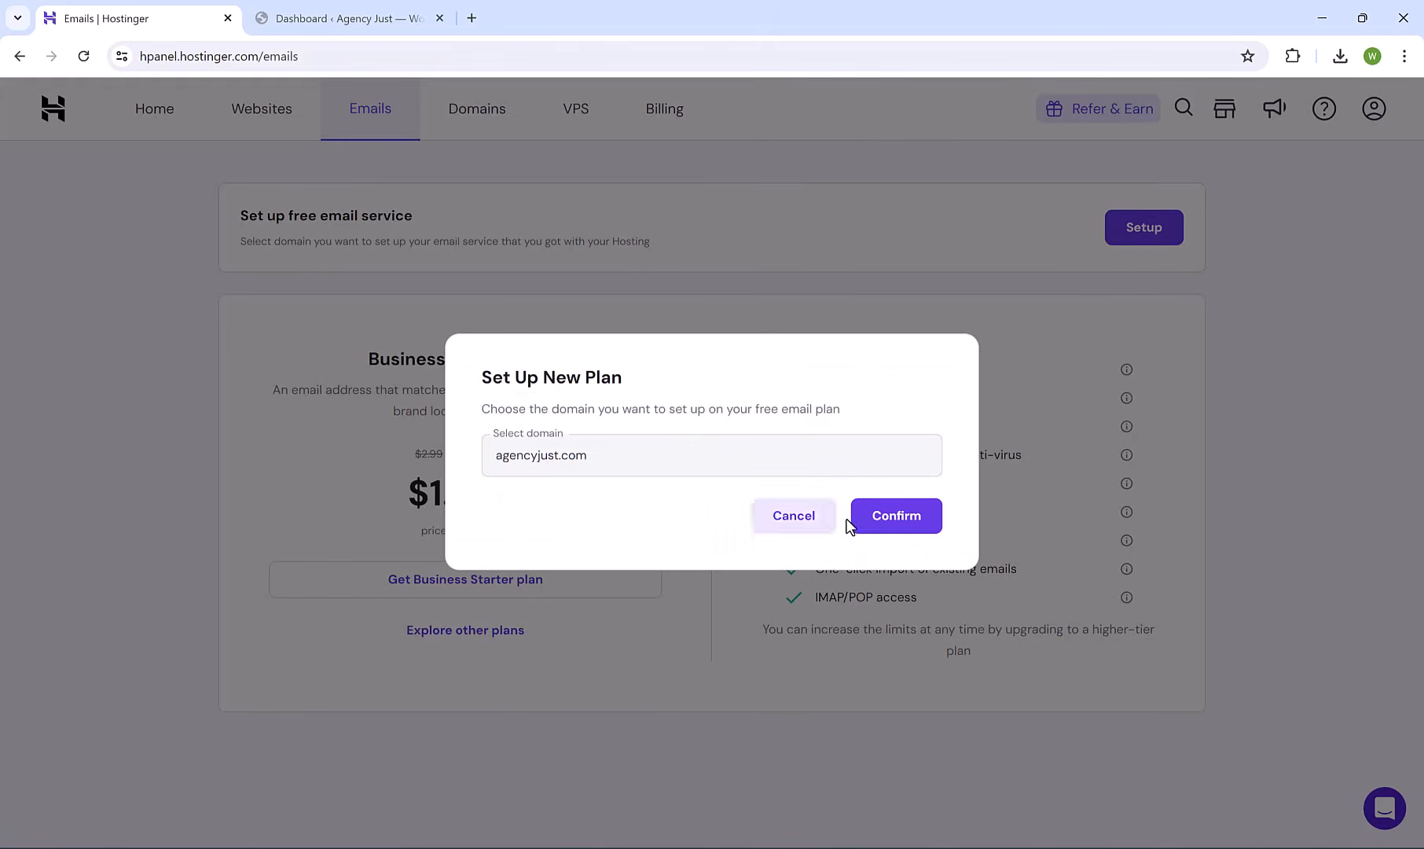
pyautogui.click(894, 524)
pyautogui.scroll(-1, 388, 385)
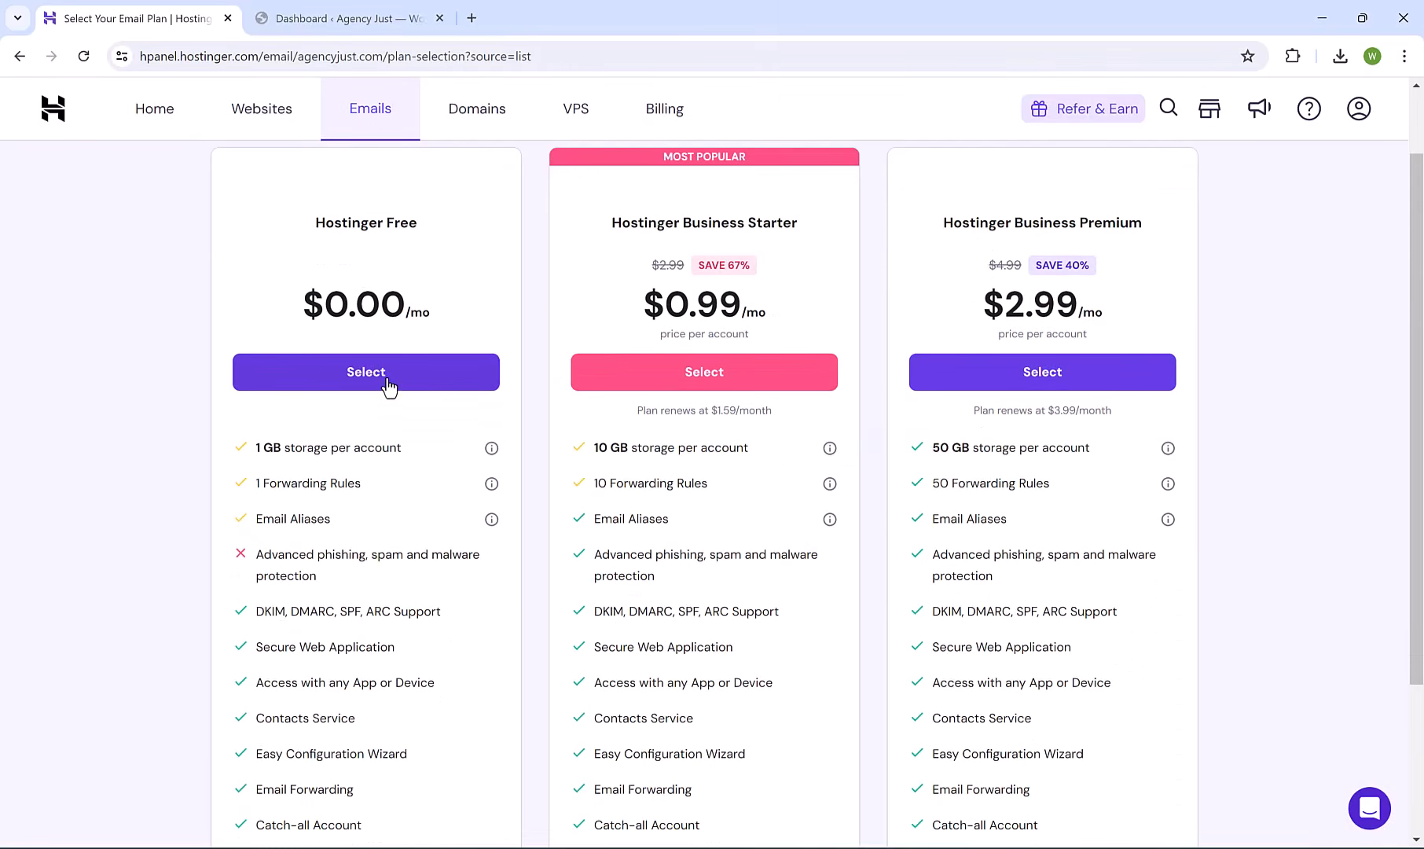
pyautogui.click(389, 381)
# Create the support mailbox with its name and password, skipping device setup.
pyautogui.click(522, 363)
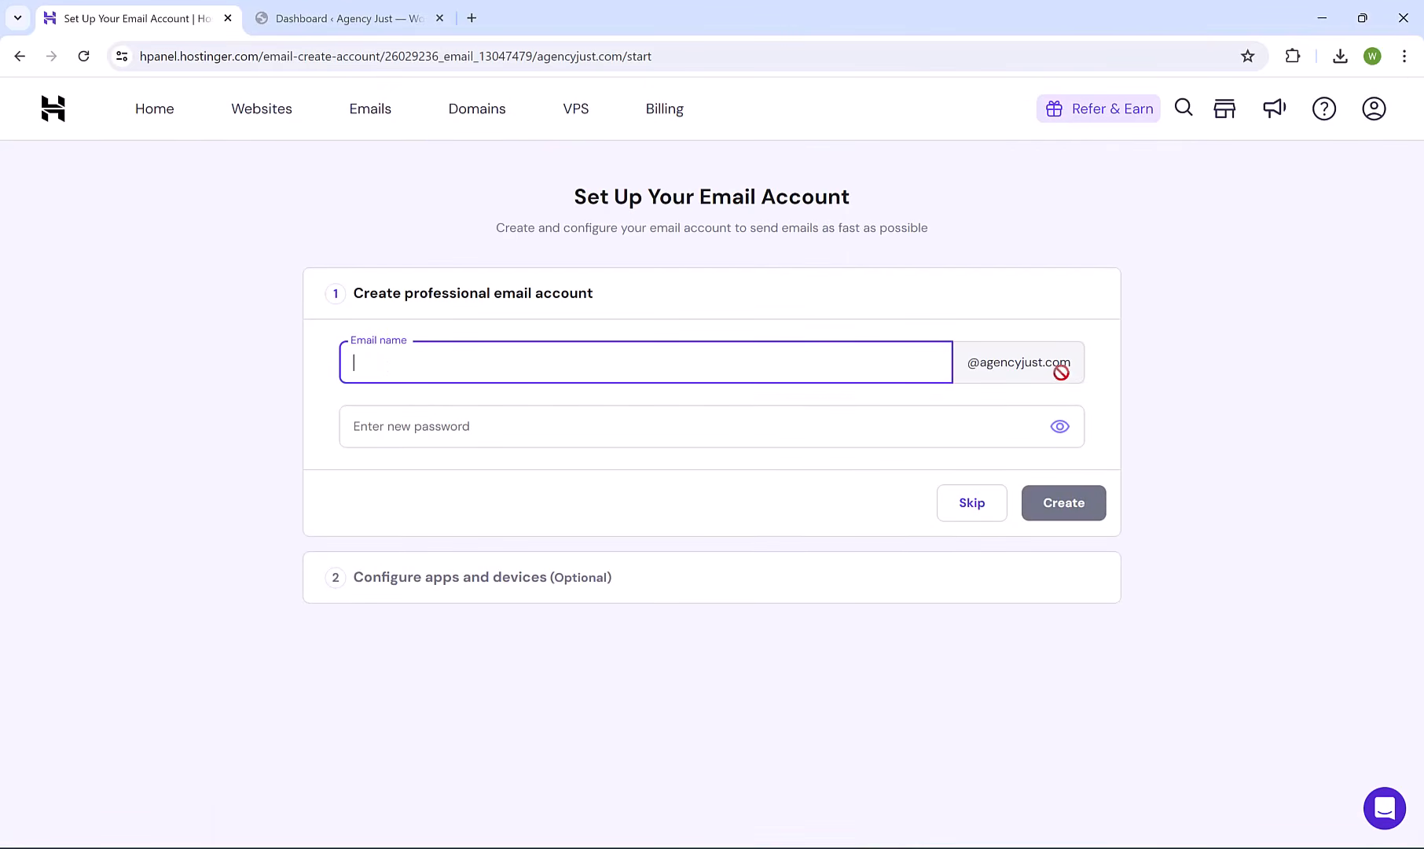
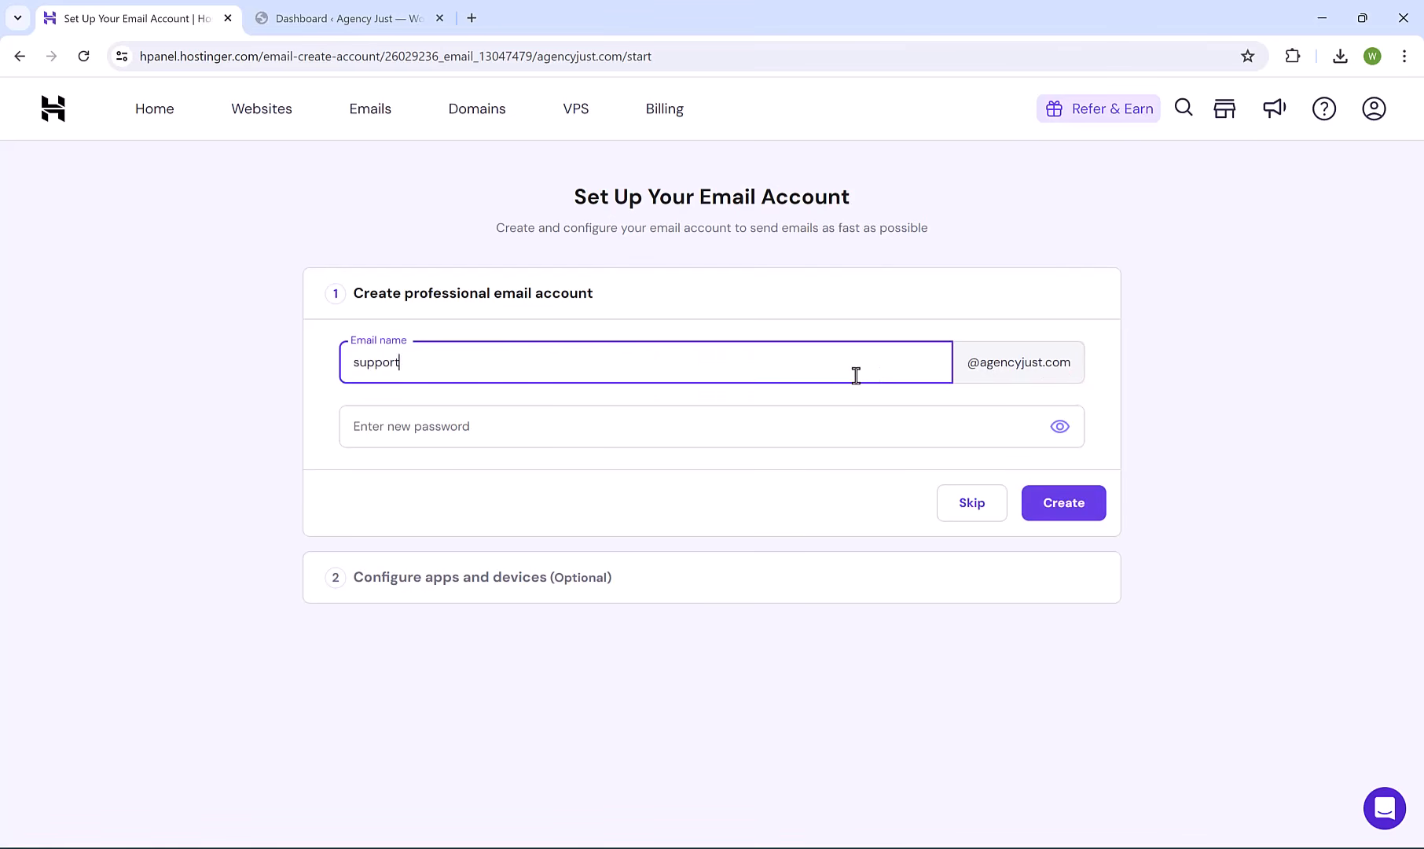
pyautogui.click(766, 432)
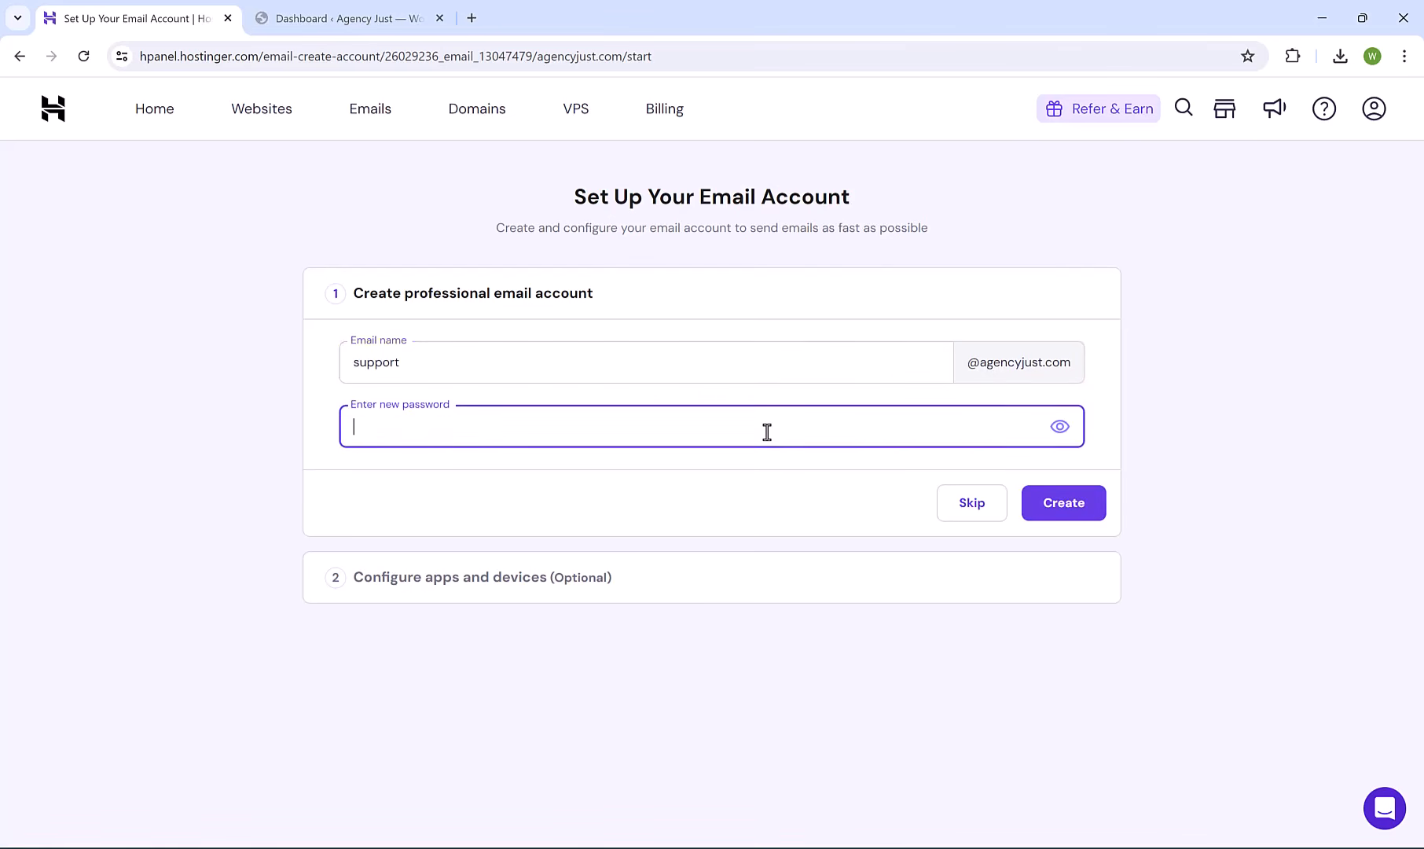
pyautogui.write('••••••••••••••••')
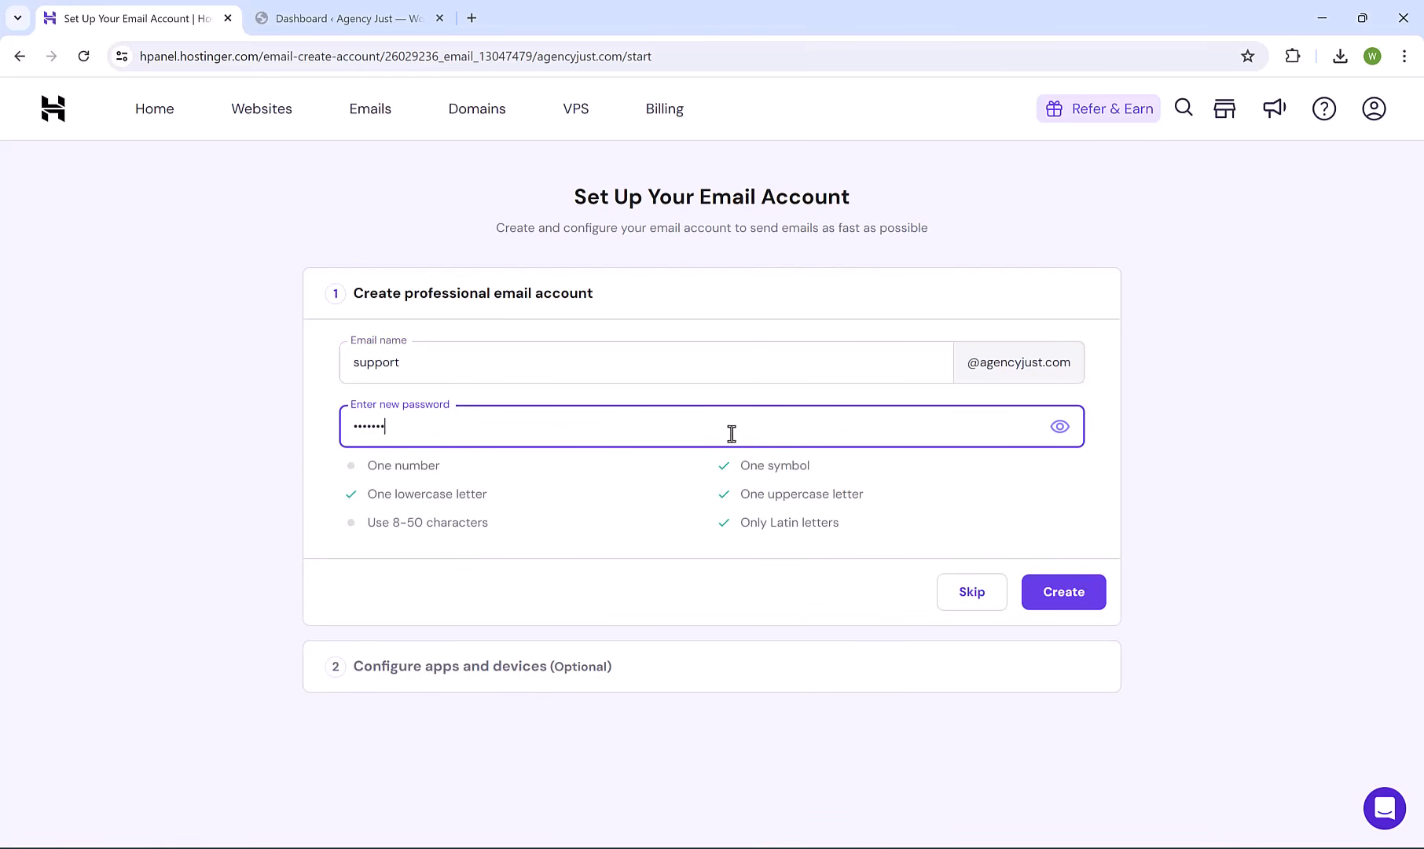
pyautogui.click(607, 481)
pyautogui.click(1059, 594)
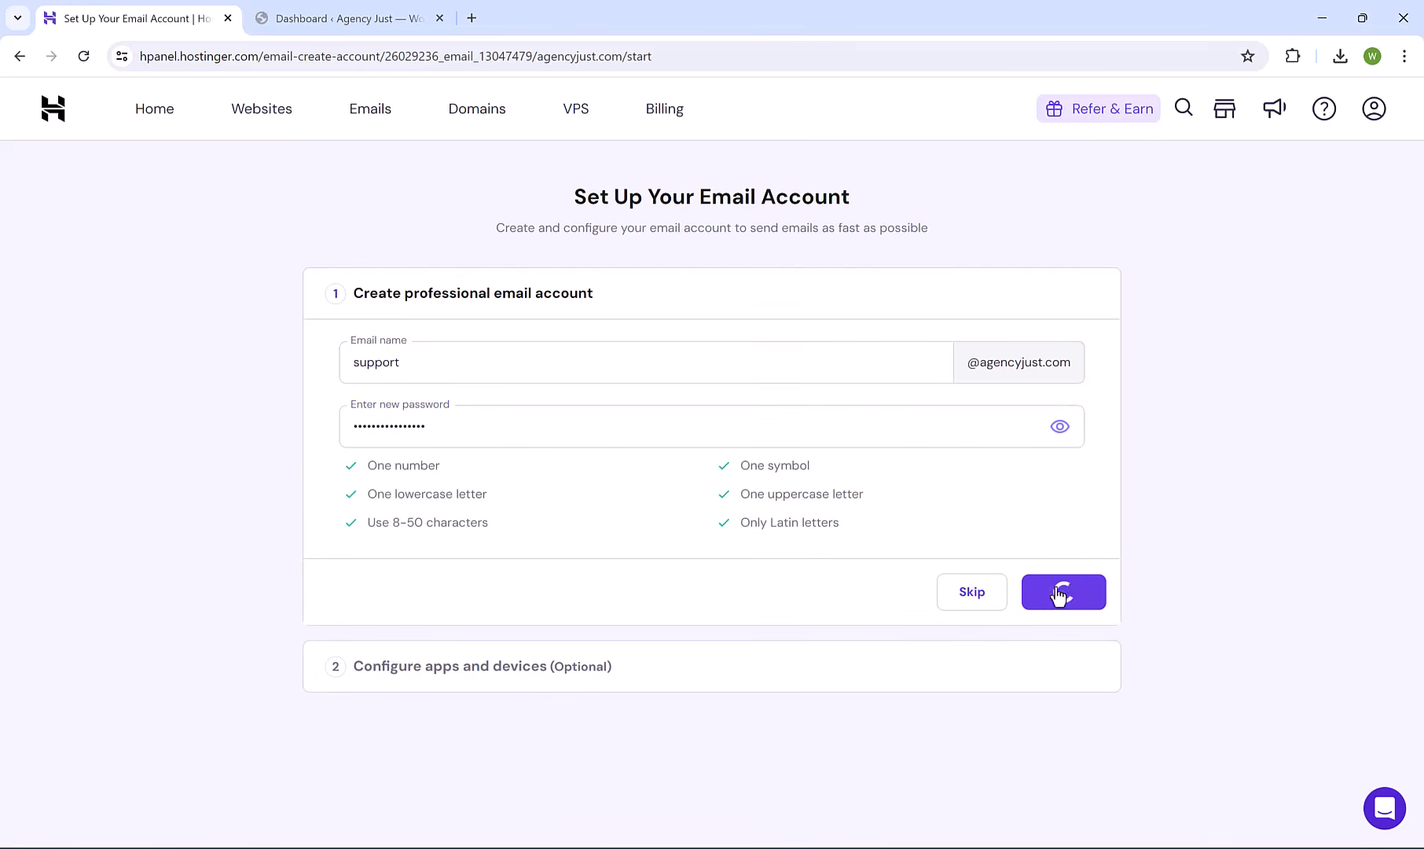
pyautogui.click(1053, 620)
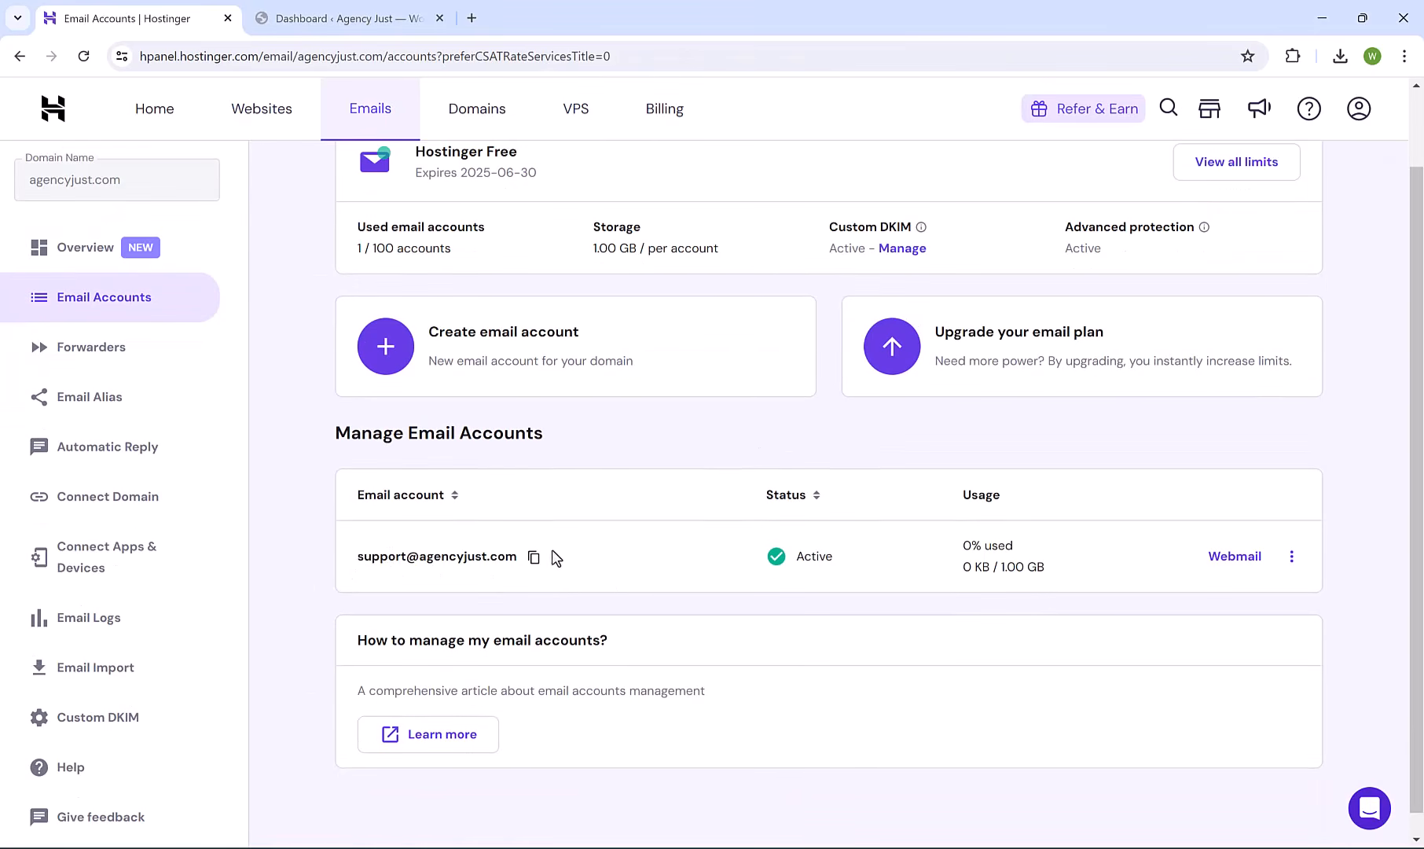
pyautogui.scroll(2, 542, 527)
pyautogui.moveTo(344, 348); pyautogui.dragTo(468, 346)
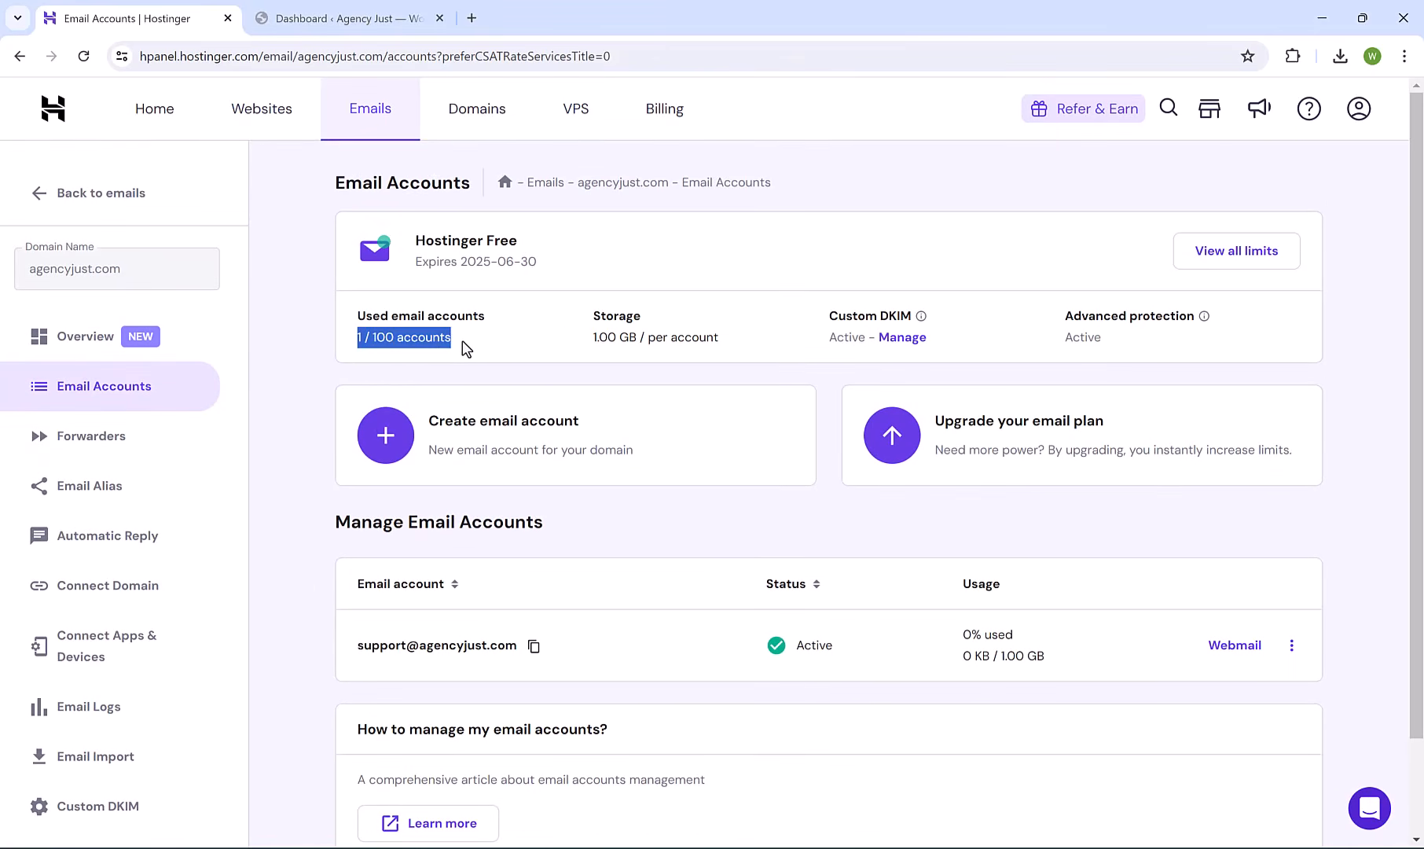
pyautogui.click(468, 348)
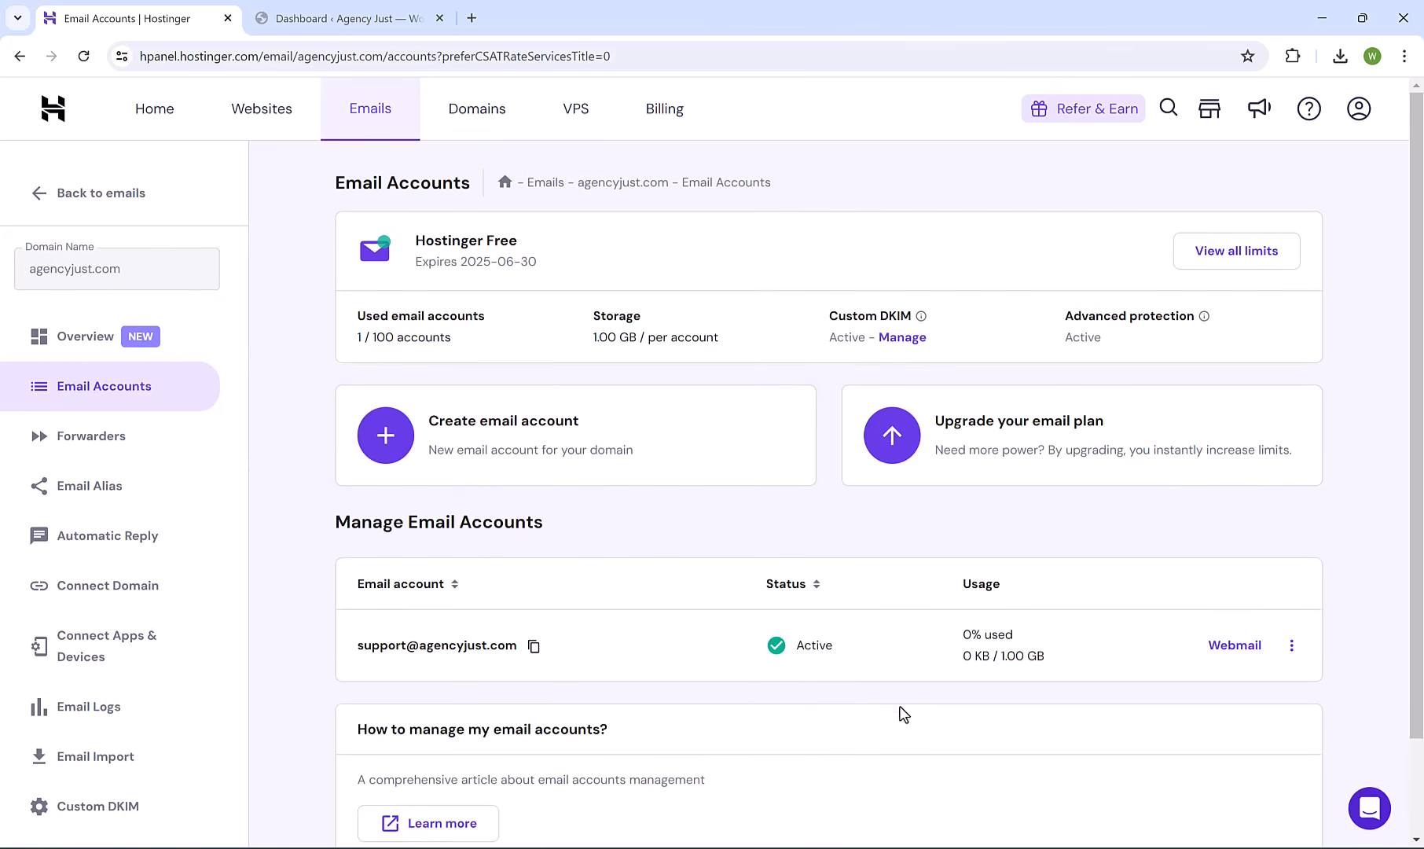
pyautogui.click(1231, 651)
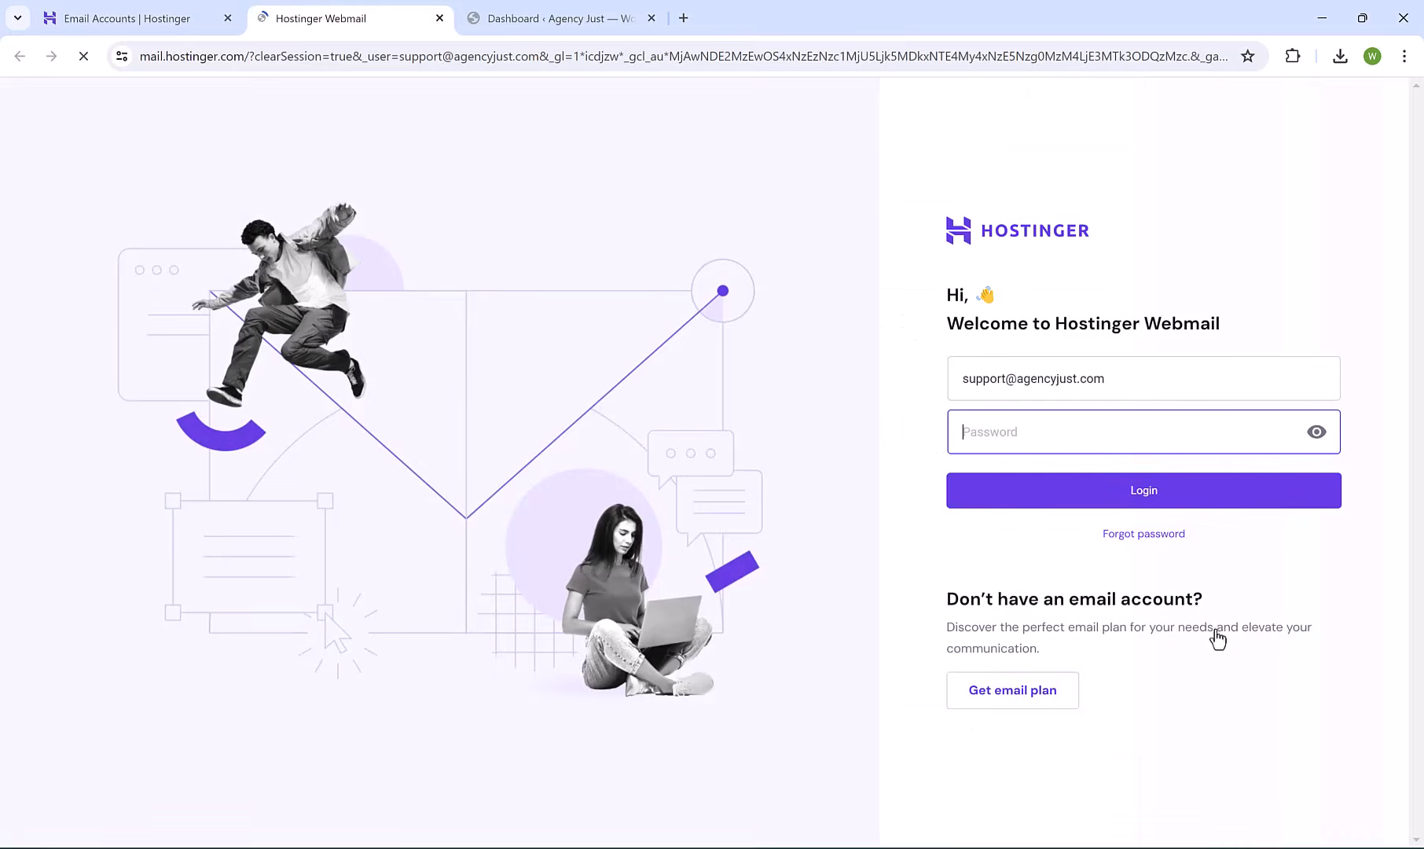
pyautogui.hotkey('ctrl', 'v')
pyautogui.click(1078, 501)
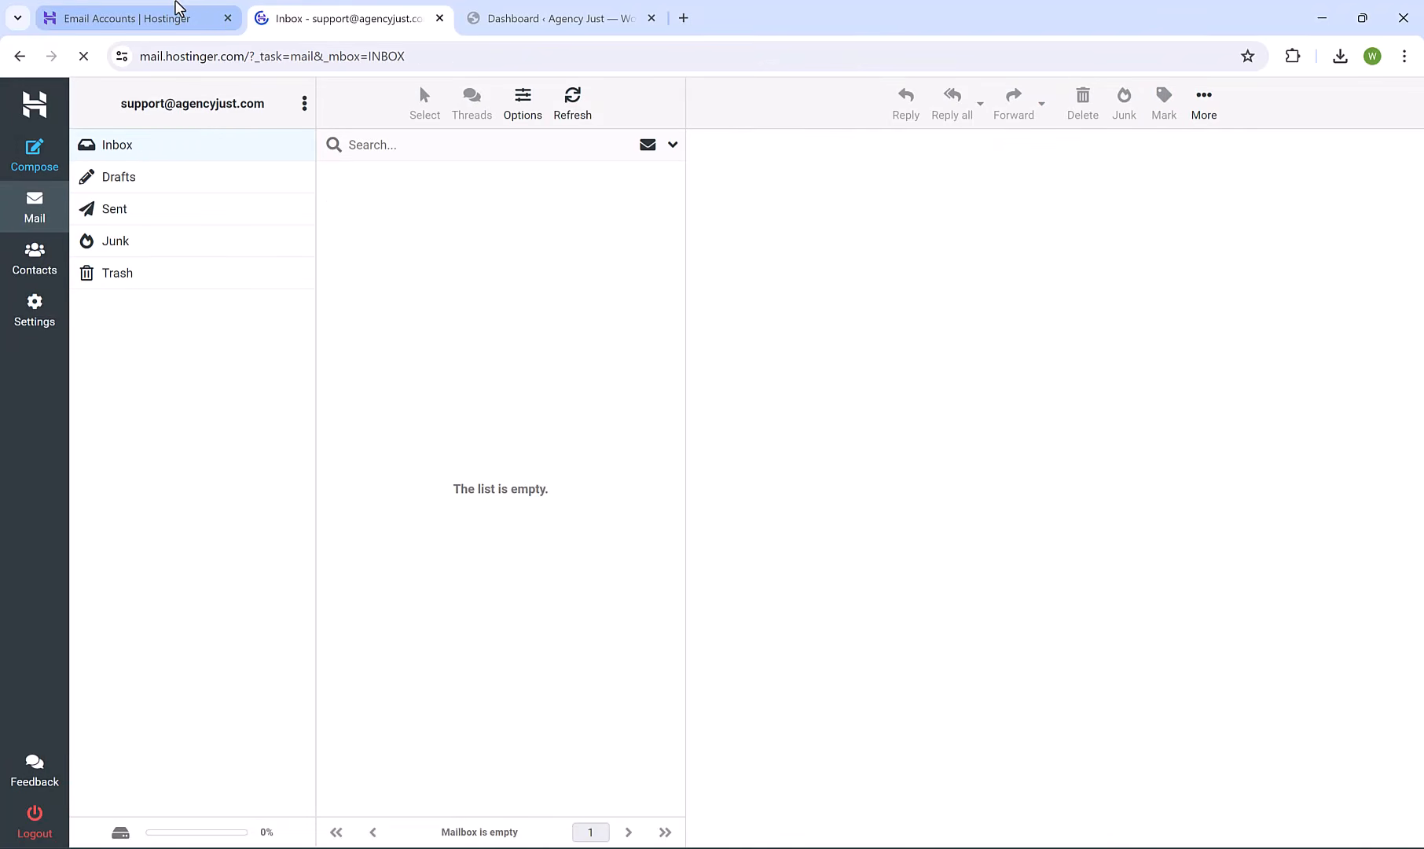
# Back in hPanel, show the IMAP 993, SMTP 465 and POP 995 connection settings.
pyautogui.click(180, 11)
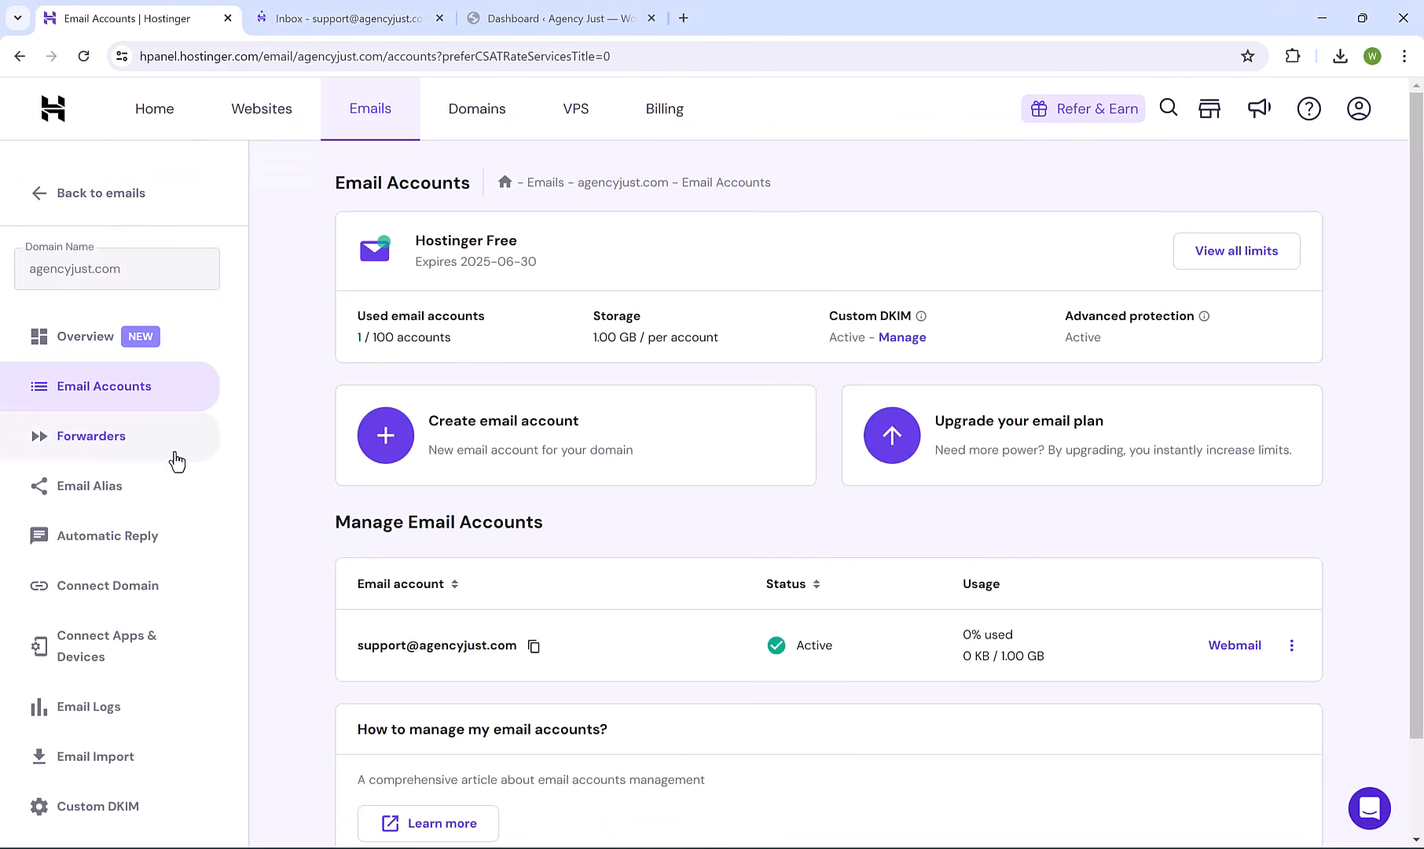
pyautogui.click(137, 653)
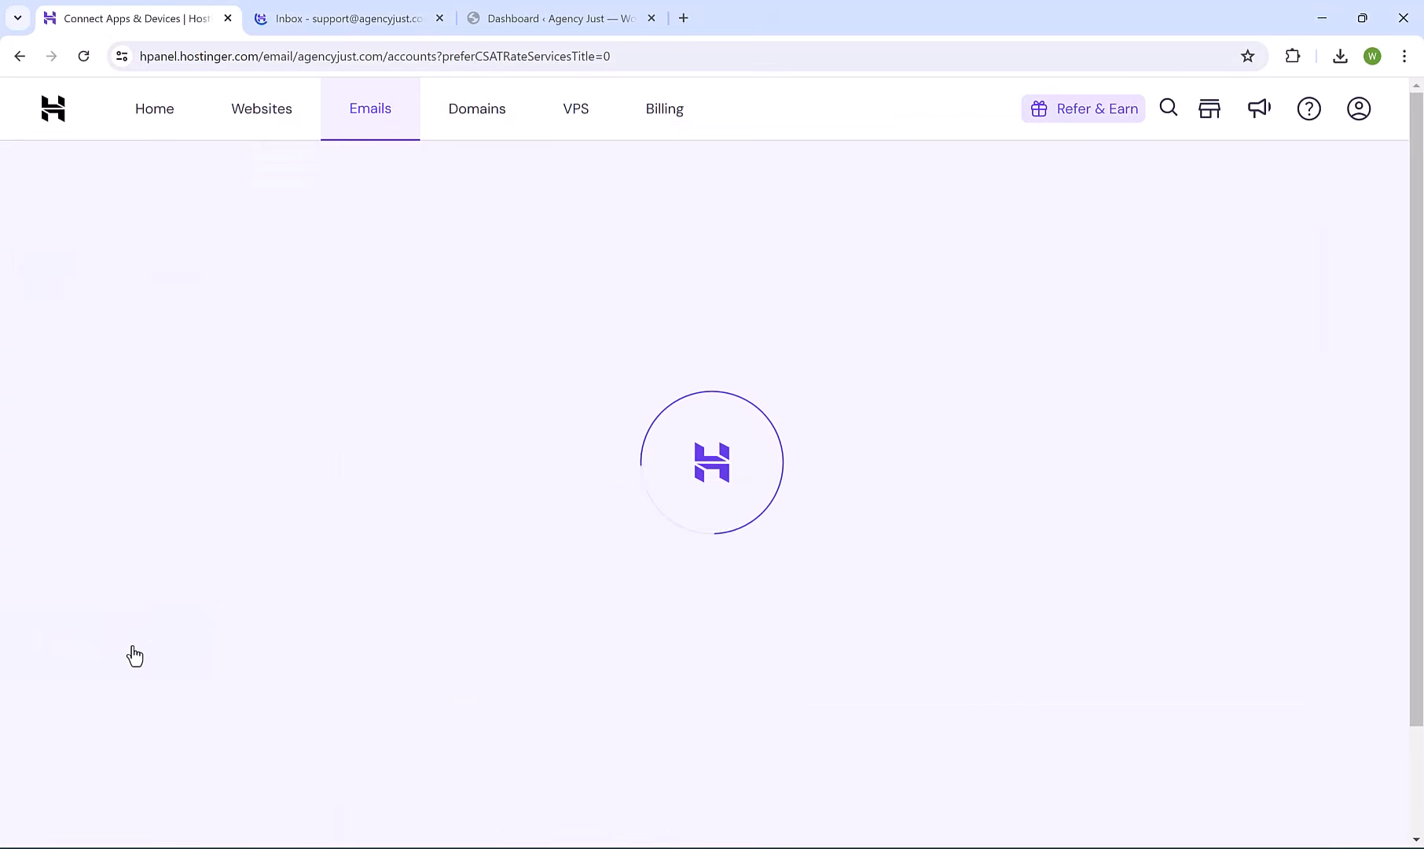
pyautogui.scroll(-1, 538, 516)
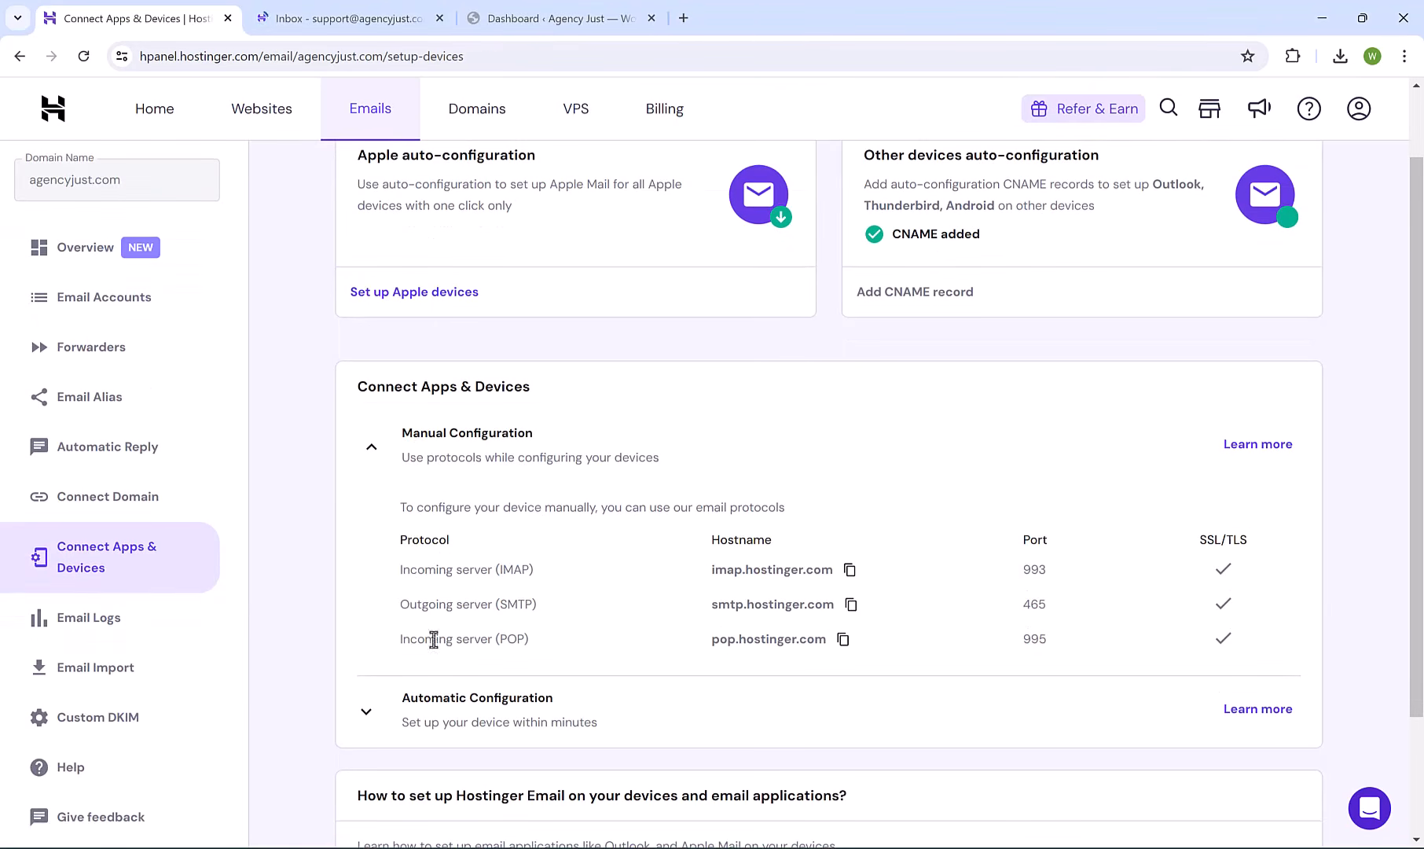
pyautogui.scroll(-2, 566, 656)
pyautogui.scroll(2, 575, 652)
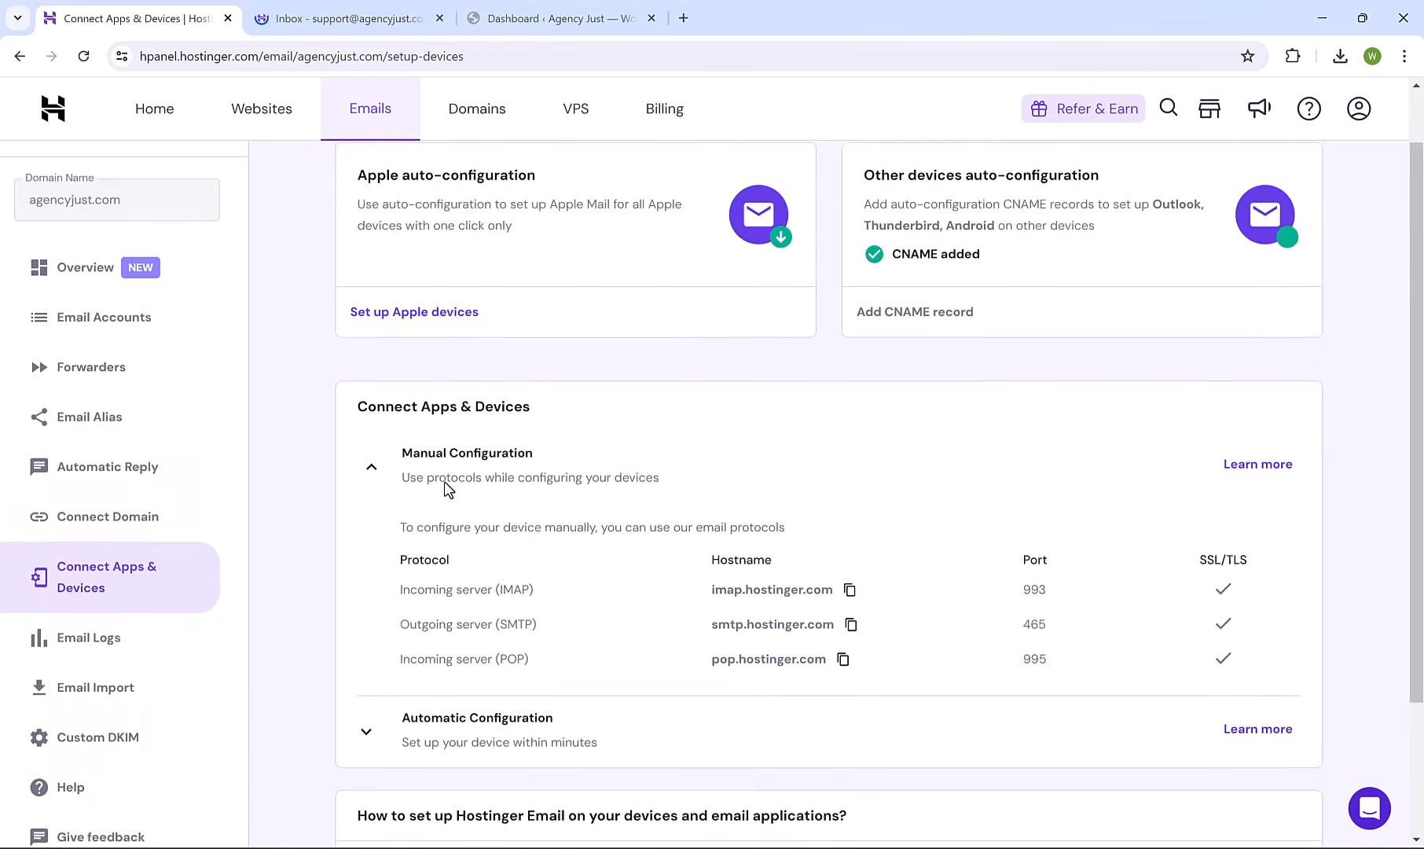